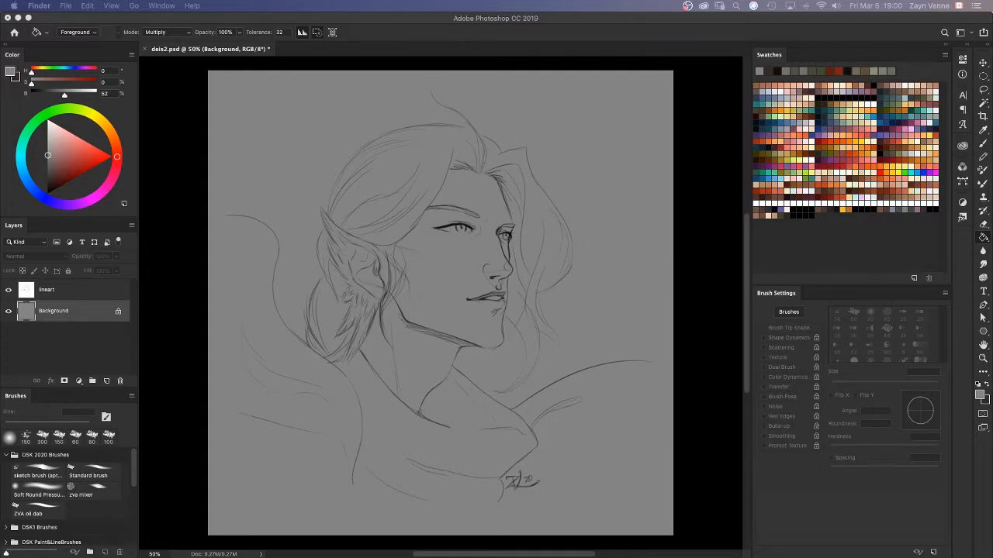
Step: Collapse the DSK 2020 Brushes group and bring the General Brushes presets into view
left_click(623, 259)
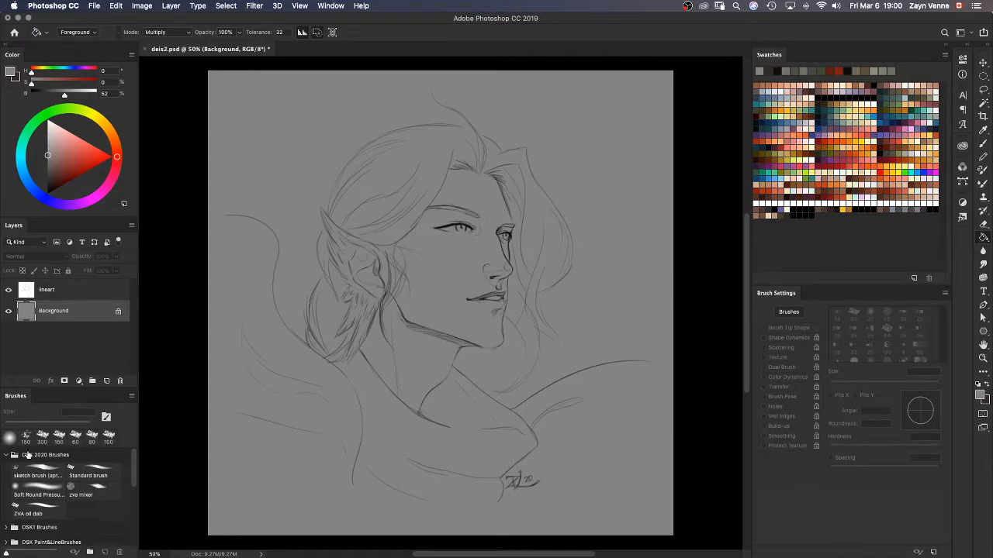
left_click(10, 455)
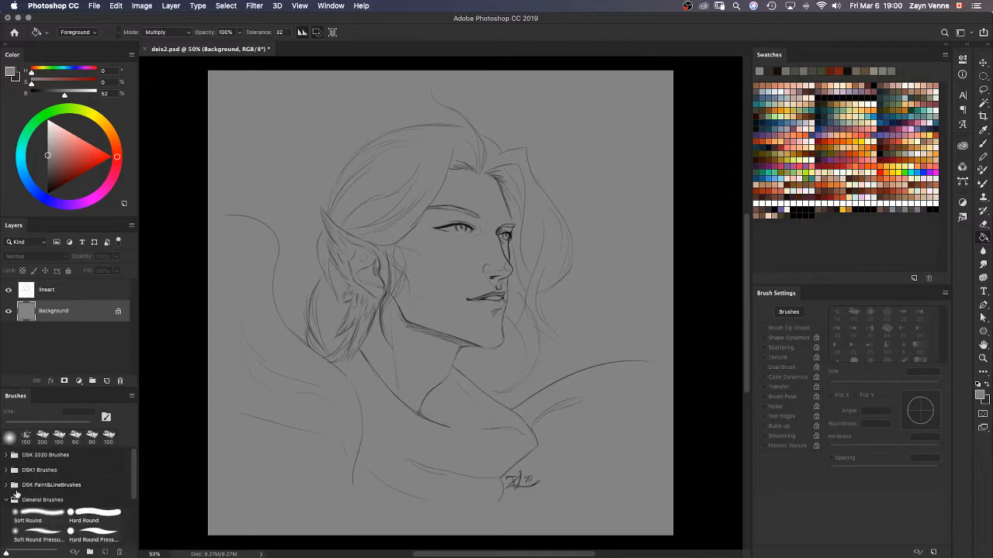
left_click_drag(135, 477, 140, 512)
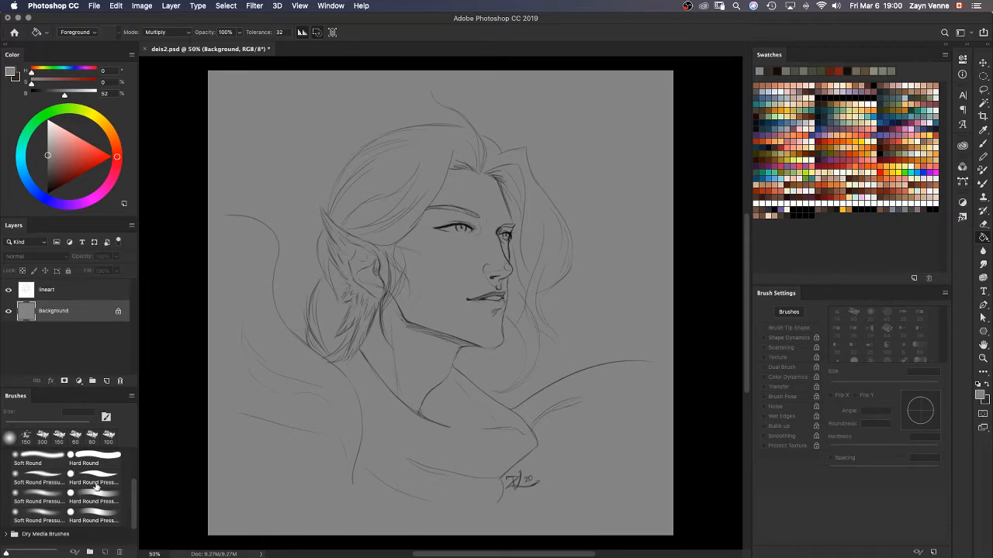
Step: Try the Hard Round Pressure Size and Soft Round brush presets, returning to the Paint Bucket tool after each
left_click(96, 486)
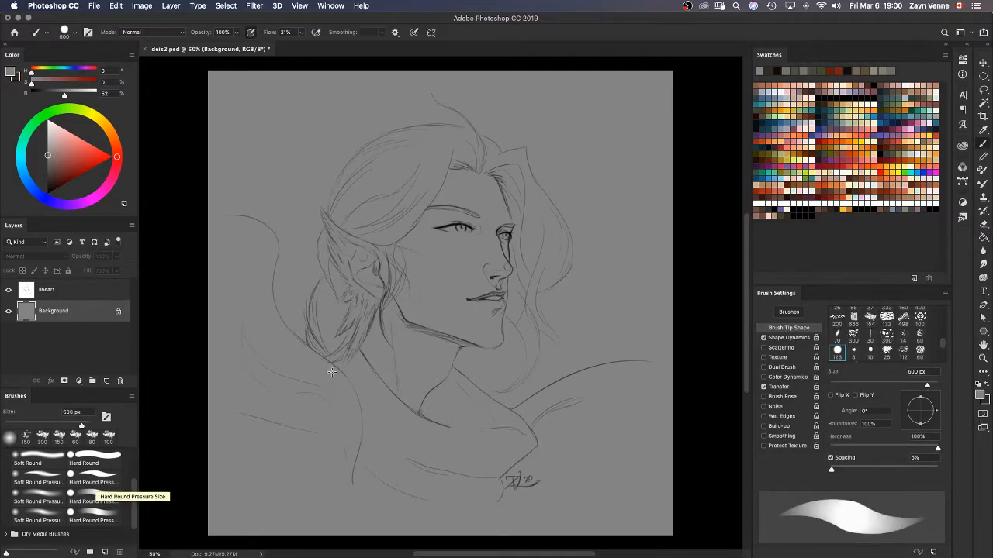
key("g")
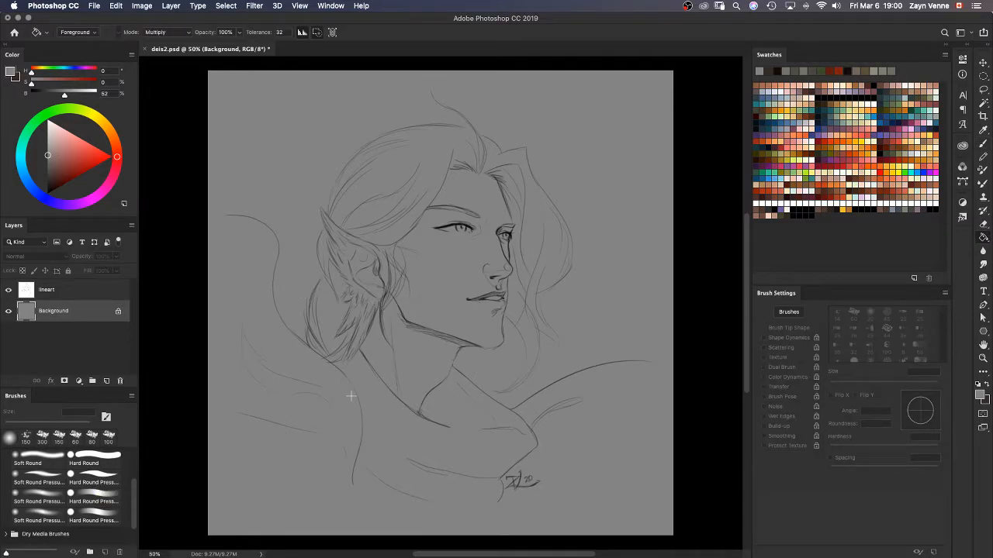
left_click(51, 468)
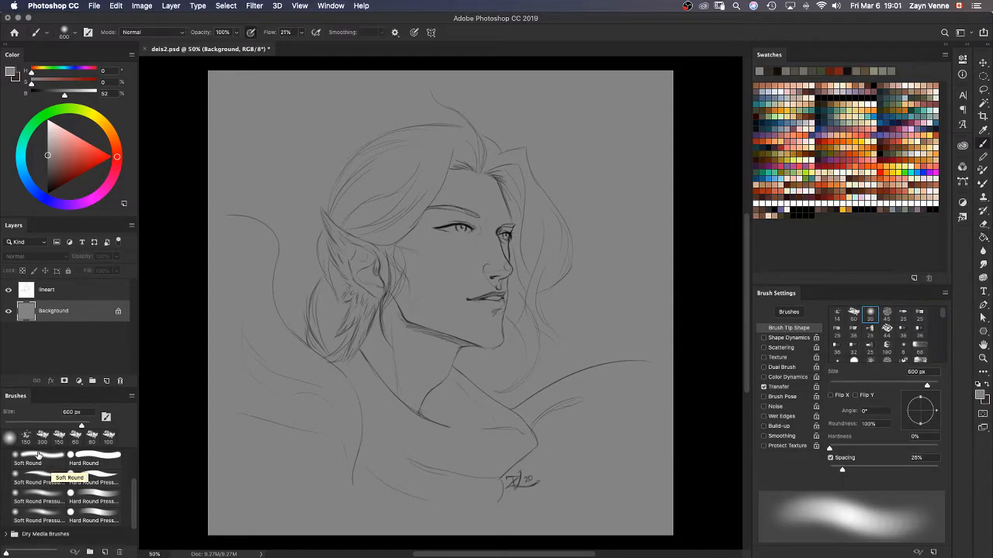
key("g")
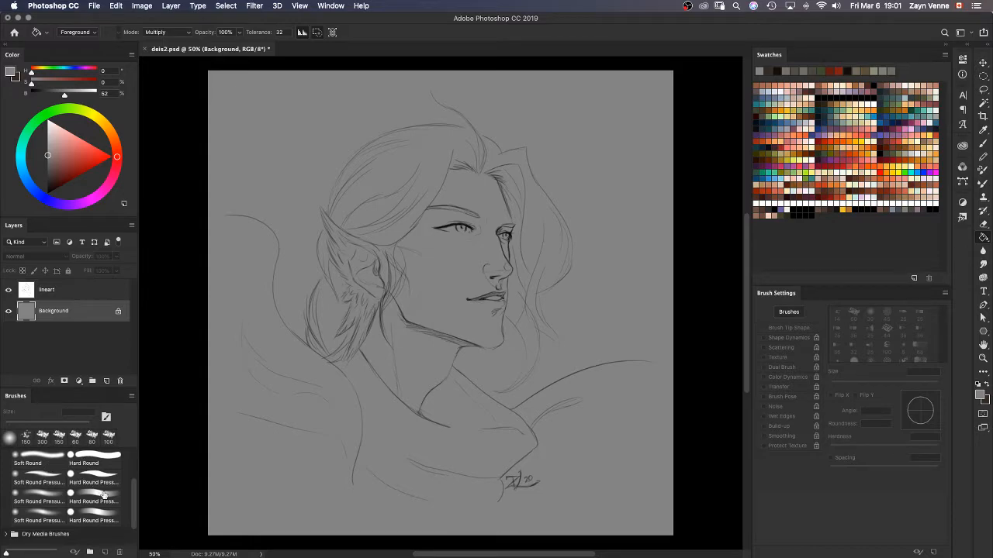
Step: Choose the Hard Round brush from General Brushes and reduce its size to 175 px
left_click_drag(135, 502, 135, 501)
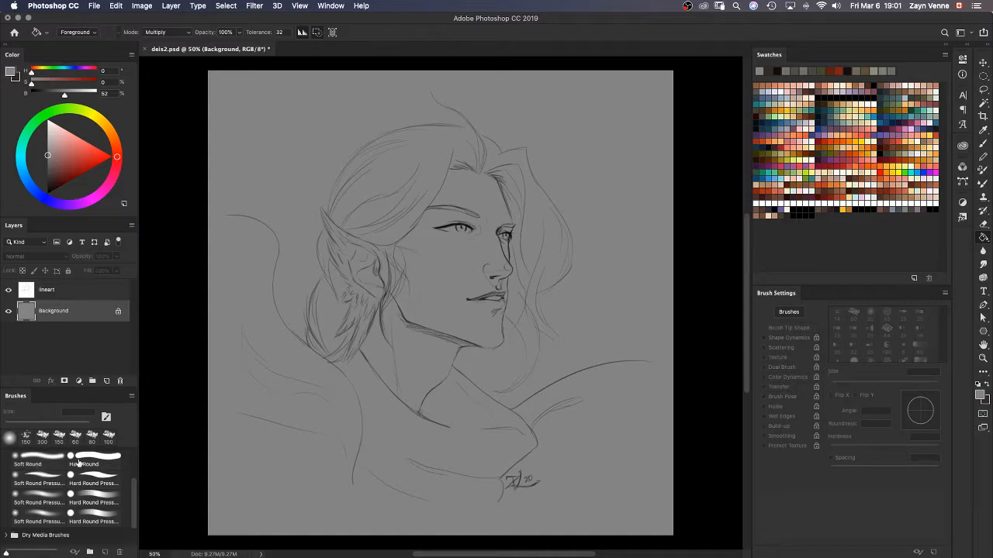
left_click(78, 463)
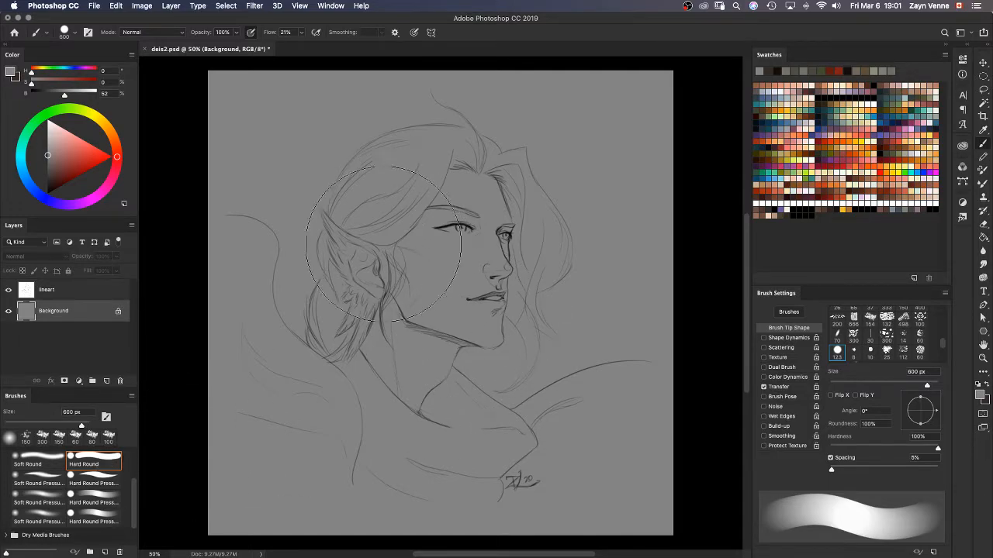
key("bracketleft")
key("bracketleft")
key("bracketleft")
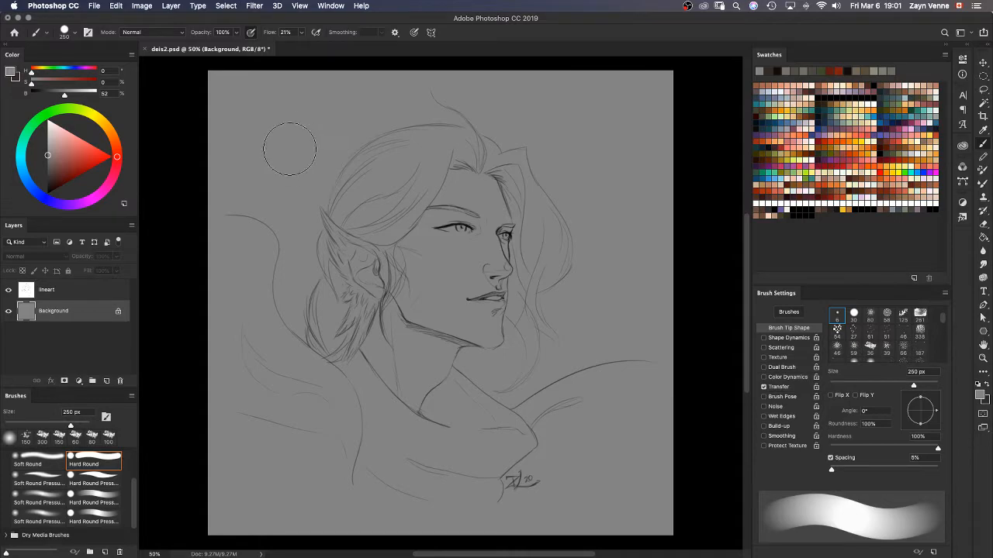
key("bracketleft")
key("bracketleft")
key("bracketleft")
Step: Select the lineart layer and set the brush flow to 100%
left_click(103, 296)
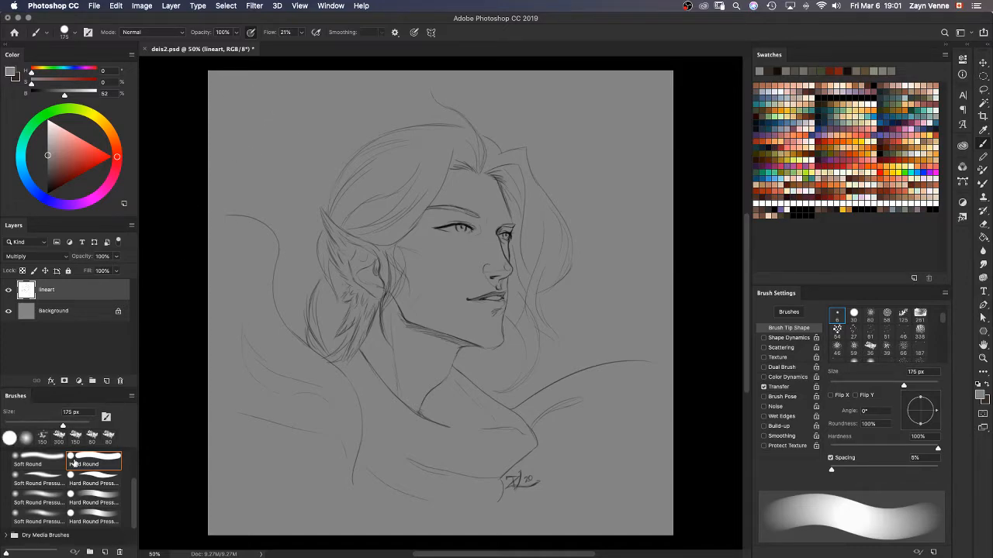
right_click(293, 124)
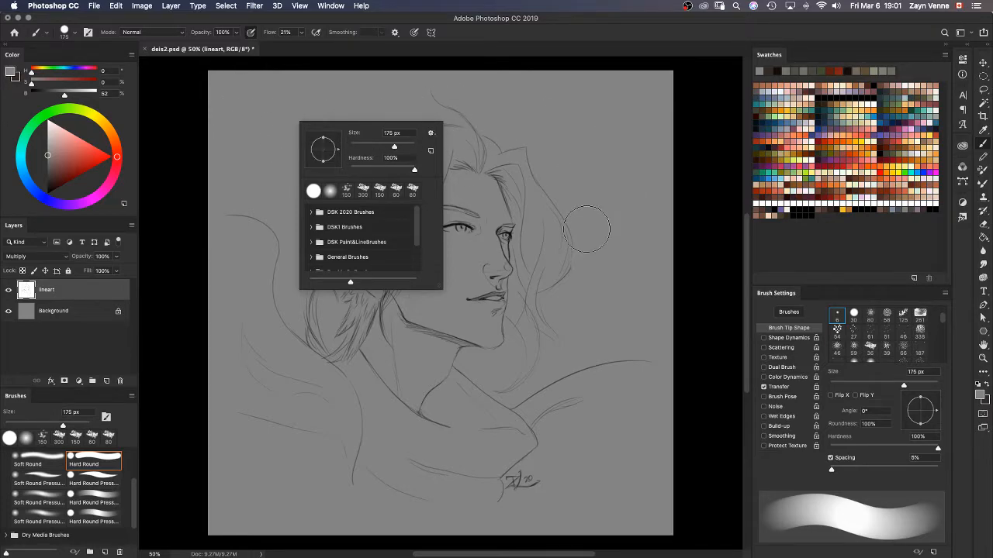
left_click(177, 105)
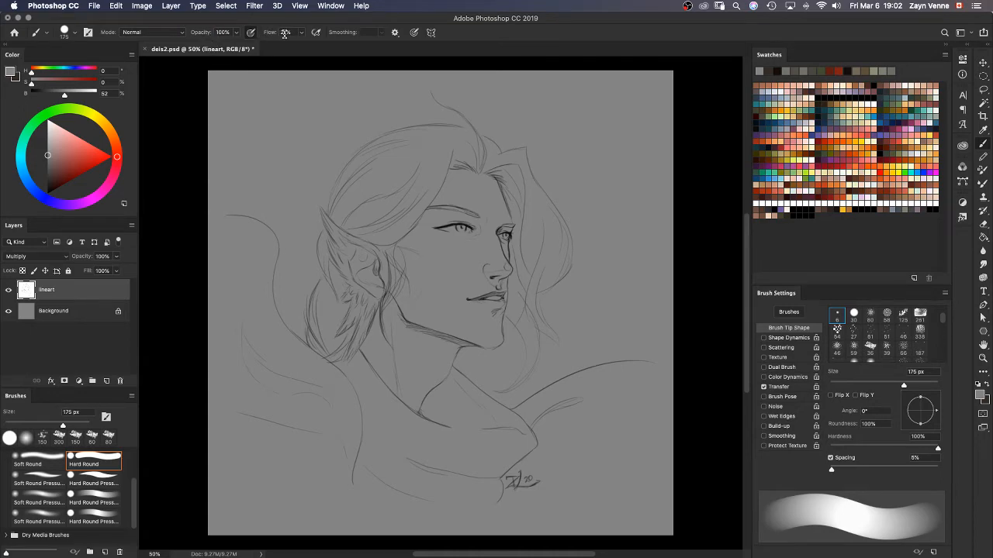
left_click_drag(301, 36, 369, 46)
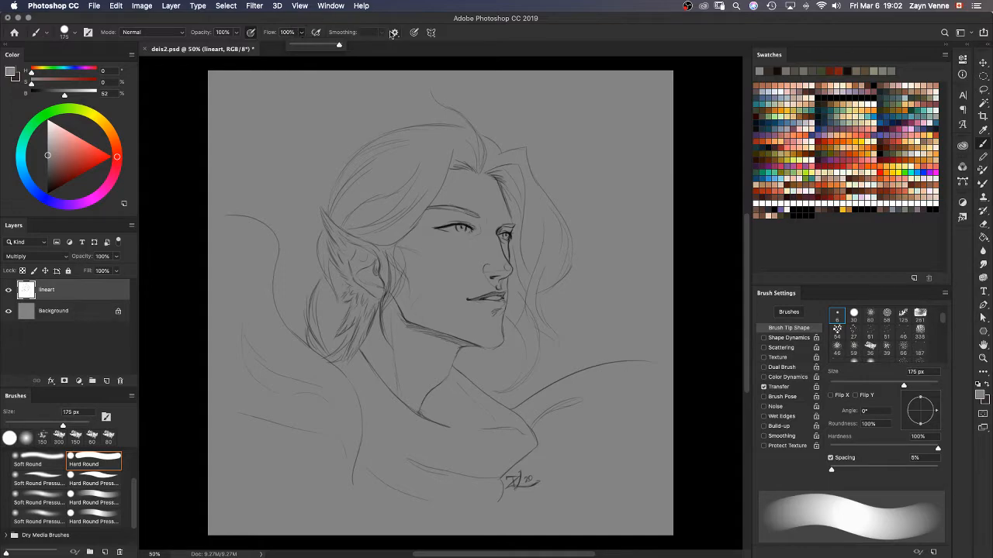
left_click(369, 20)
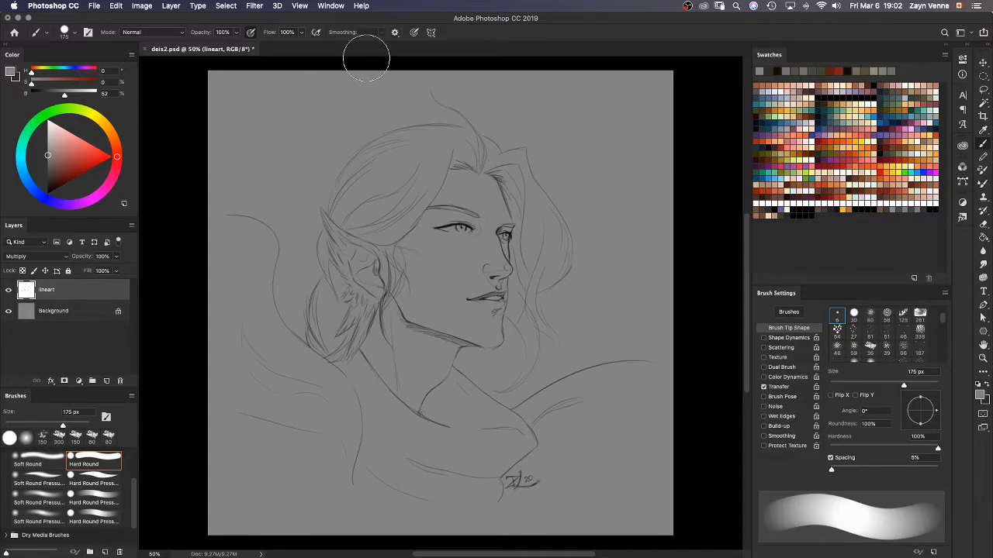
Step: Try out the lineart layer's opacity and the brush's opacity, restoring both to 100%
left_click(237, 34)
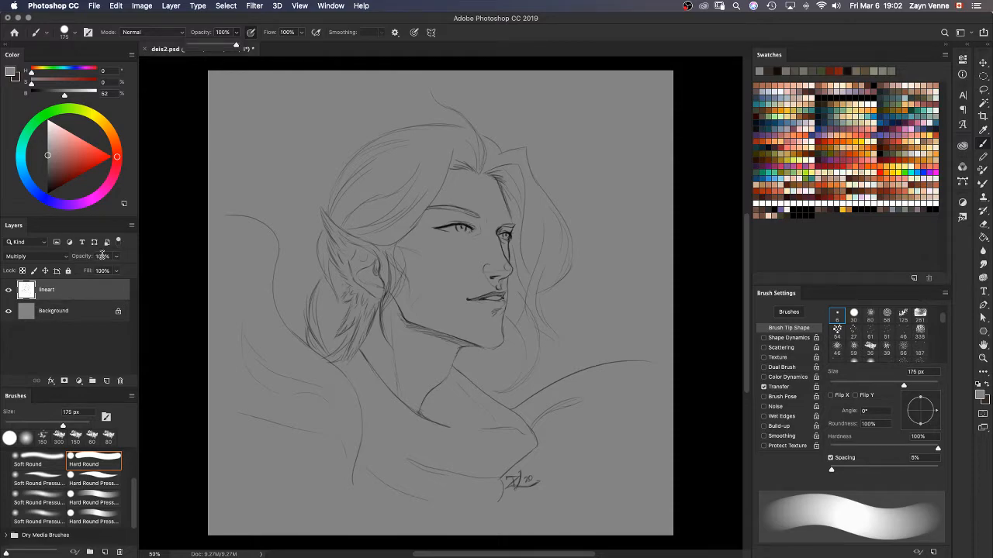
left_click(116, 259)
left_click_drag(101, 271, 144, 261)
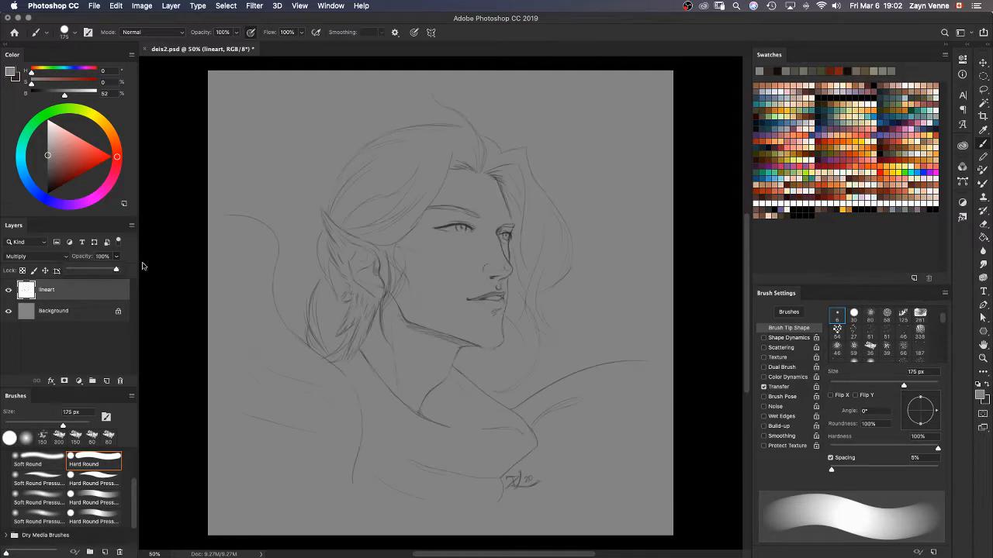
left_click(238, 34)
left_click_drag(215, 48, 236, 47)
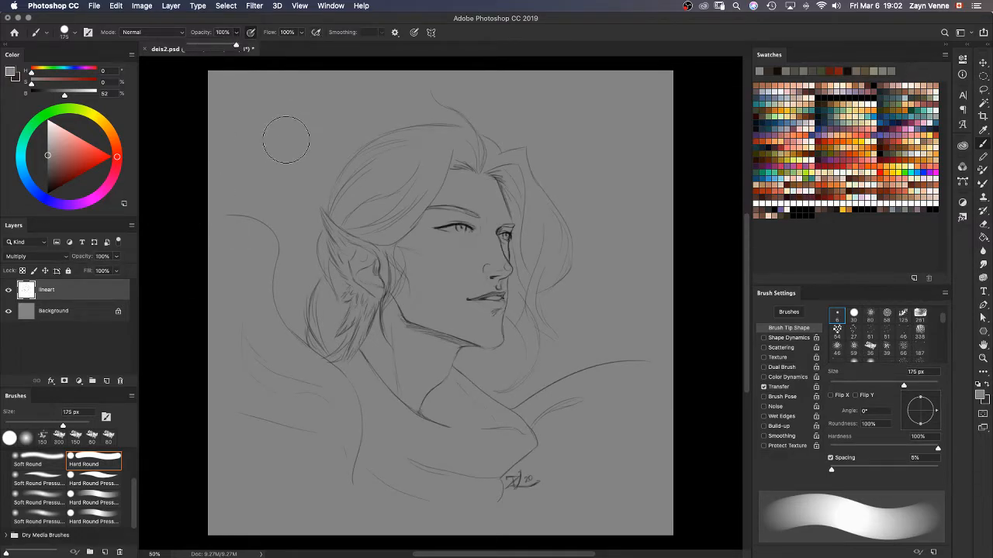
Step: Add a new layer above lineart and paint a thick black curved stroke at 100% opacity in the canvas's upper-left area
key("super+shift+n")
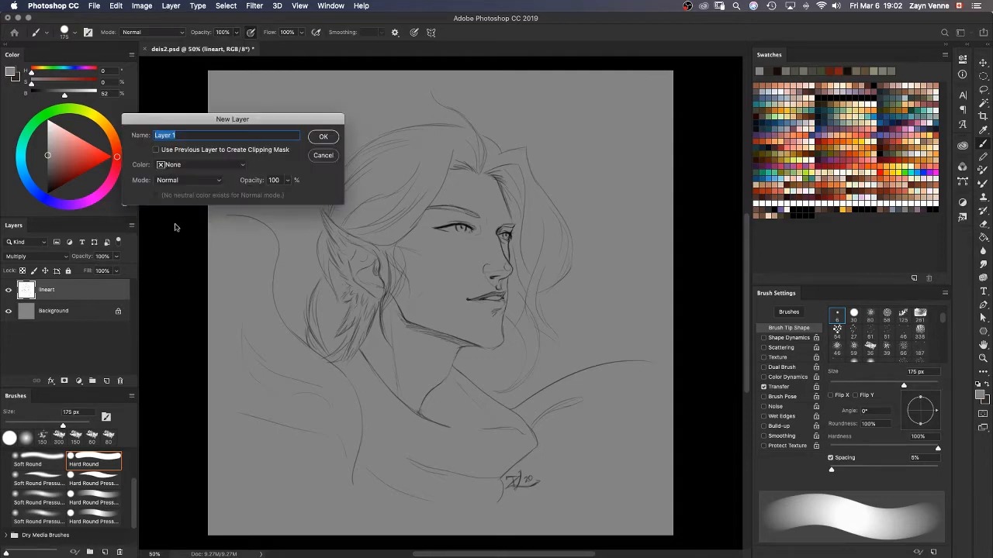
key("Return")
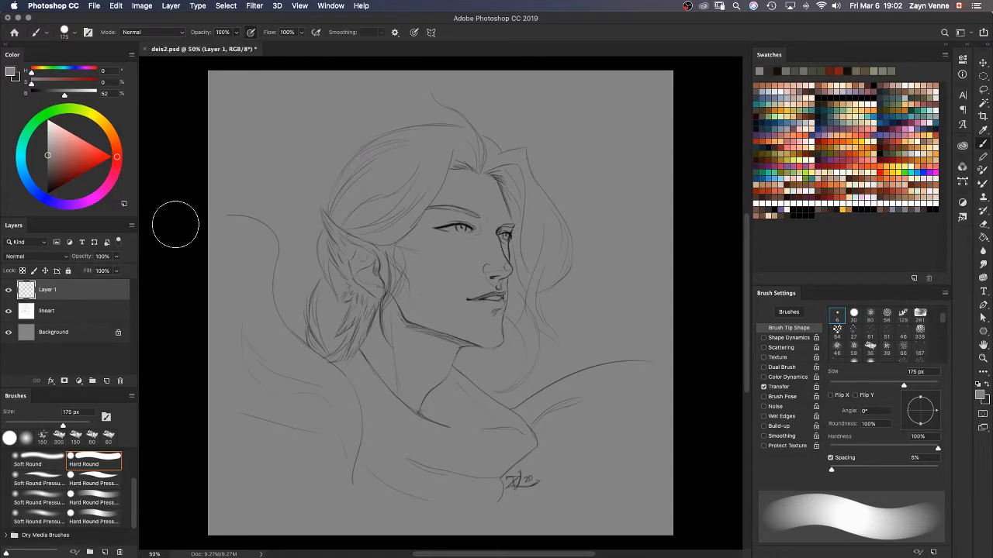
left_click(842, 96)
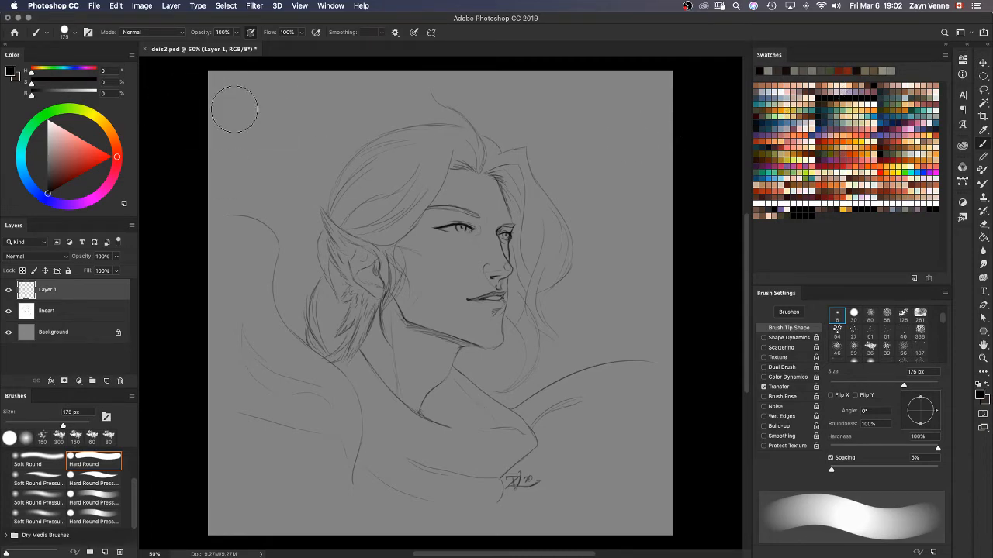
mouse_move(234, 109)
left_mouse_down()
mouse_move(273, 138)
mouse_move(356, 134)
mouse_move(375, 116)
left_mouse_up()
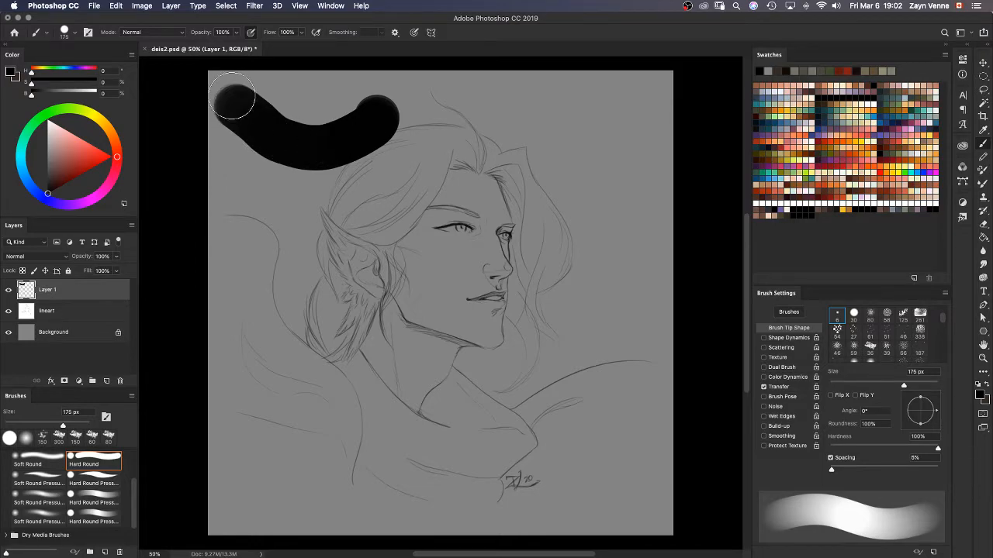
Step: Set the brush opacity to 55% and paint overlapping vertical strokes down the canvas's left side below the black curve
left_click(237, 33)
left_click(195, 46)
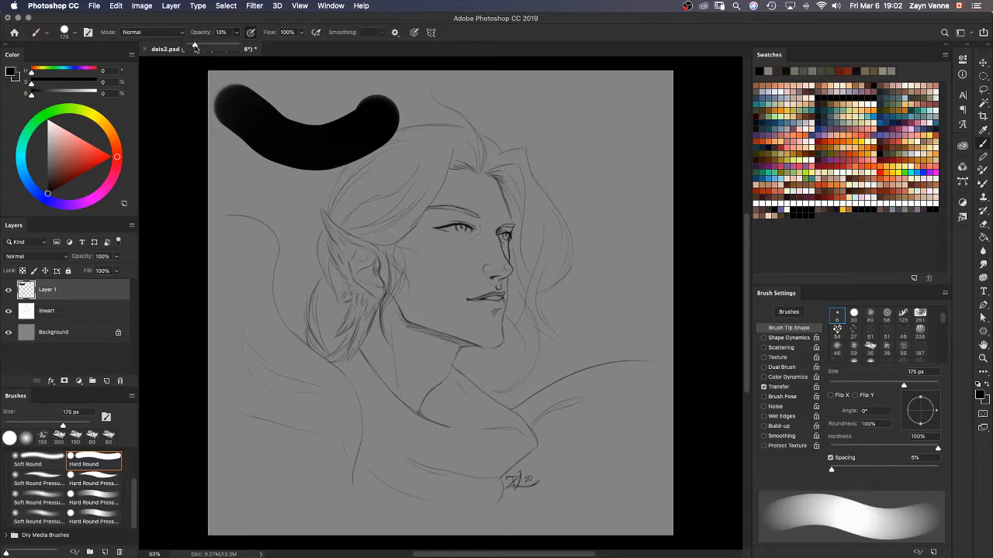
left_click_drag(195, 46, 215, 46)
left_click_drag(285, 190, 264, 369)
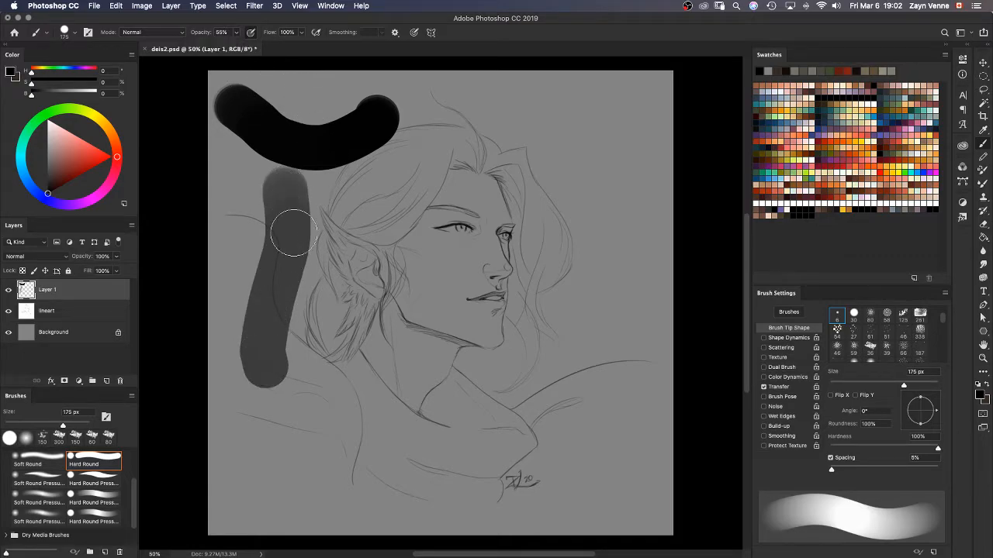
mouse_move(284, 192)
left_mouse_down()
mouse_move(263, 330)
mouse_move(267, 380)
mouse_move(281, 172)
mouse_move(255, 353)
mouse_move(263, 380)
mouse_move(282, 181)
mouse_move(276, 407)
left_mouse_up()
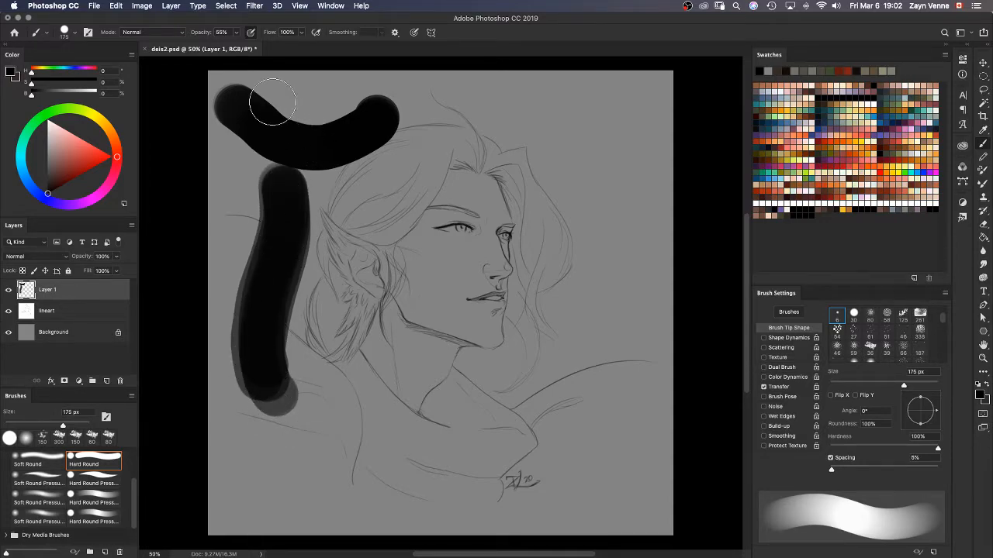
Step: Undo the 55% opacity strokes, keeping only the black curve
key("super+z")
key("super+z")
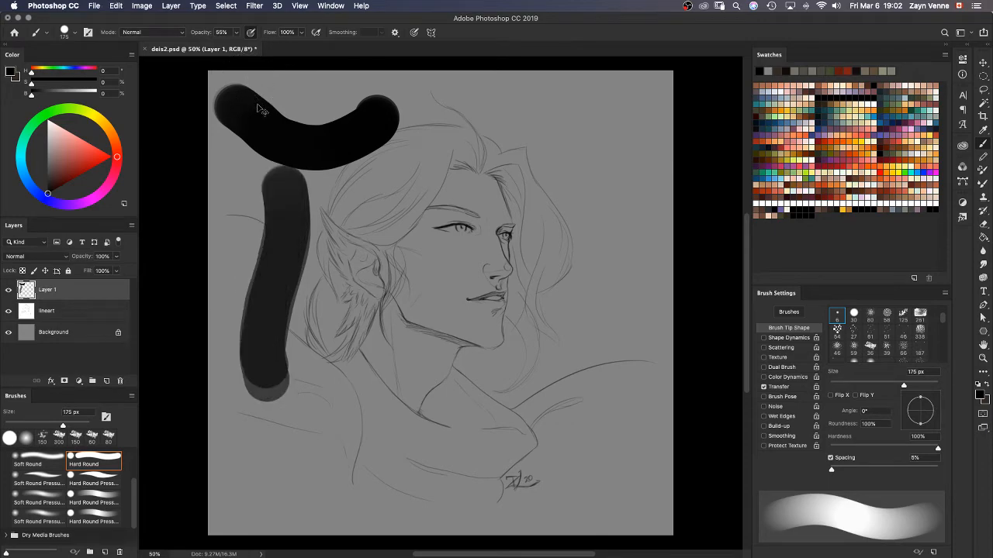
key("super+z")
key("super+z")
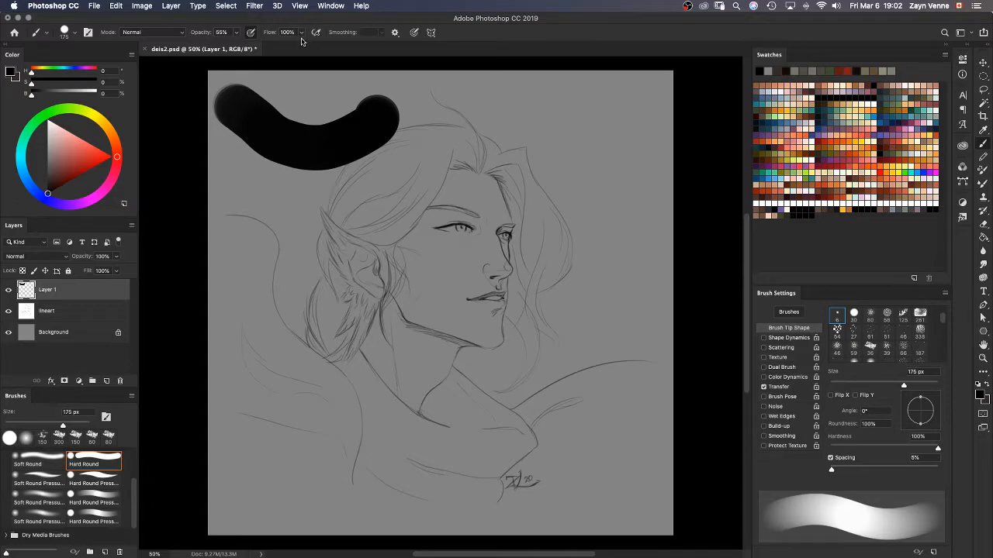
Step: Set the brush opacity to 11% and layer several overlapping strokes down the canvas's left side towards the shoulder
left_click(237, 33)
left_click_drag(244, 200, 298, 428)
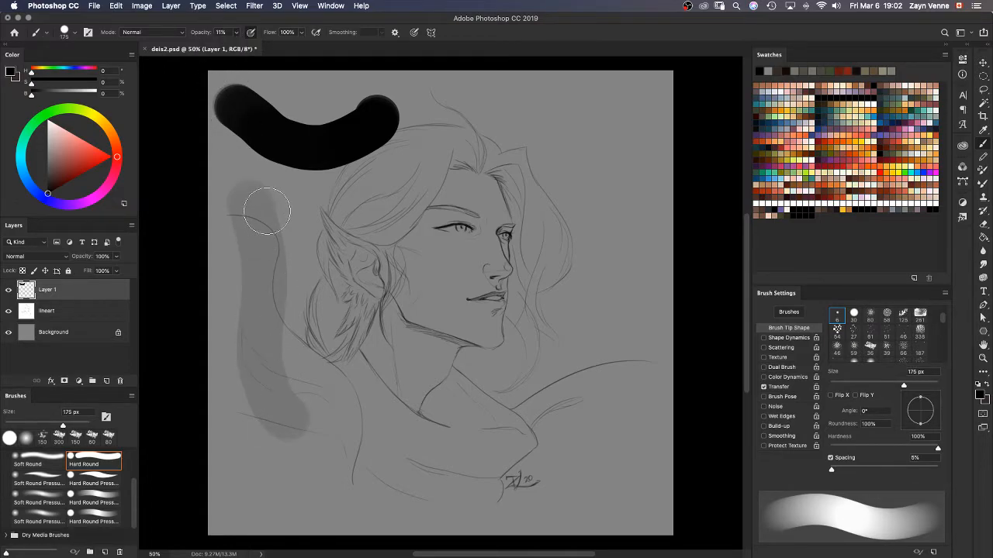
left_click_drag(260, 206, 316, 428)
mouse_move(271, 194)
left_mouse_down()
mouse_move(312, 350)
mouse_move(364, 422)
left_mouse_up()
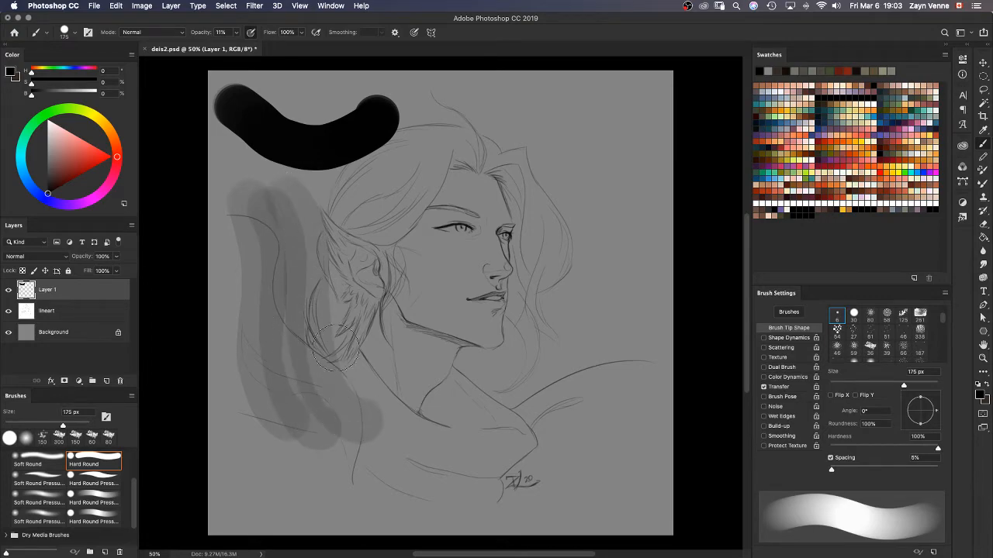
mouse_move(256, 182)
left_mouse_down()
mouse_move(328, 425)
mouse_move(358, 411)
mouse_move(240, 189)
mouse_move(264, 390)
mouse_move(293, 394)
left_mouse_up()
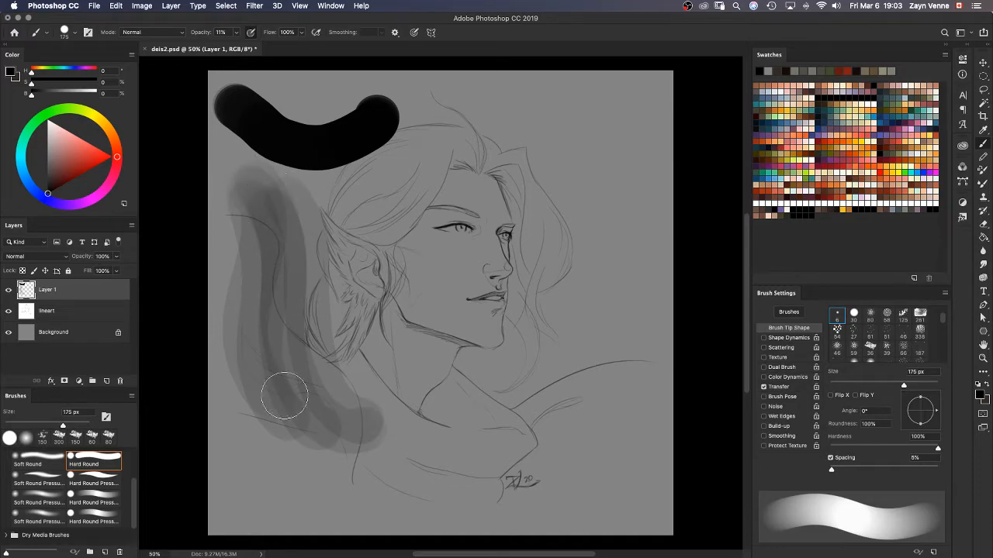
mouse_move(273, 211)
left_mouse_down()
mouse_move(281, 378)
mouse_move(333, 421)
left_mouse_up()
mouse_move(259, 178)
left_mouse_down()
mouse_move(280, 297)
mouse_move(336, 437)
left_mouse_up()
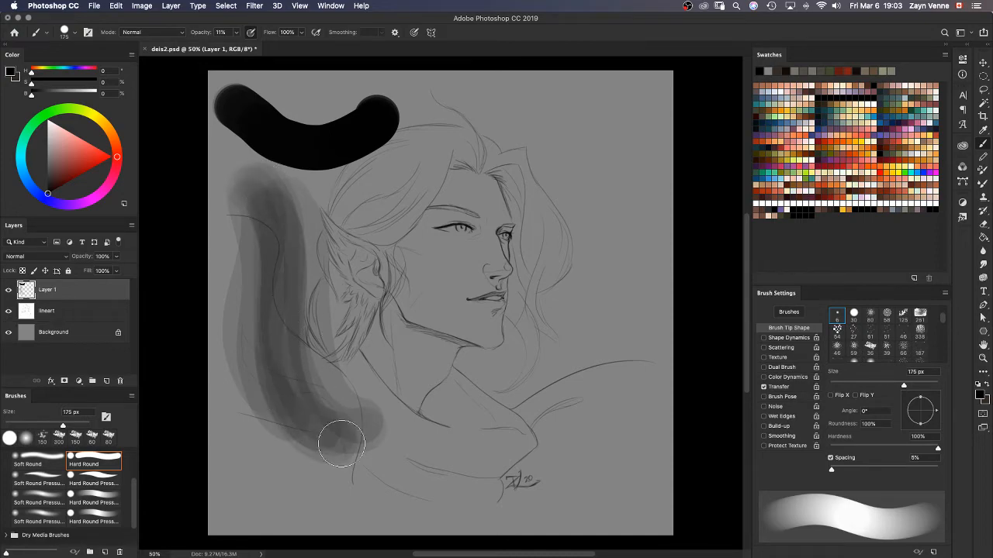
mouse_move(272, 197)
left_mouse_down()
mouse_move(311, 405)
mouse_move(355, 419)
left_mouse_up()
Step: Undo all the overlapping 11% opacity strokes, keeping the black curve
key("super+z")
key("super+z")
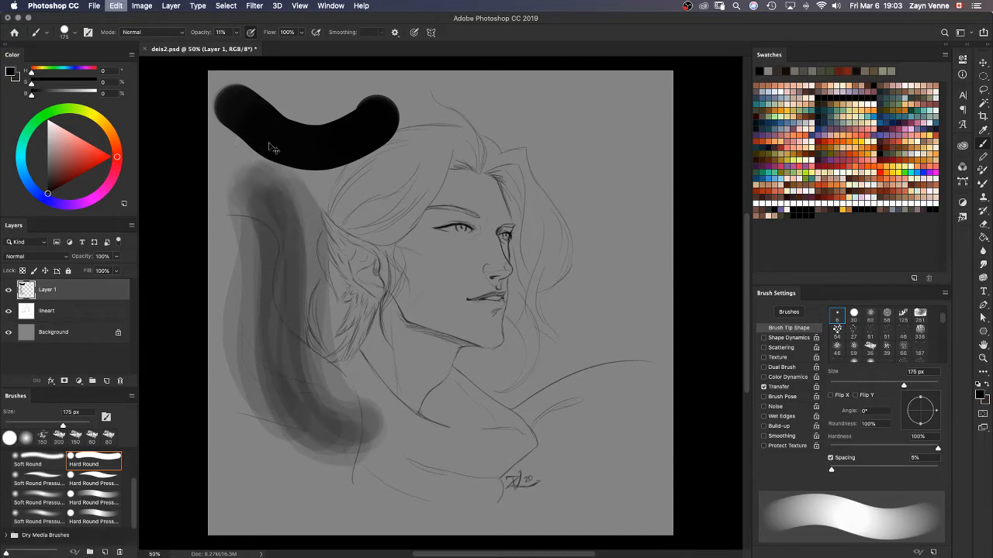
key("super+z")
key("super+z")
key("super+z")
key("super+z")
key("super+z")
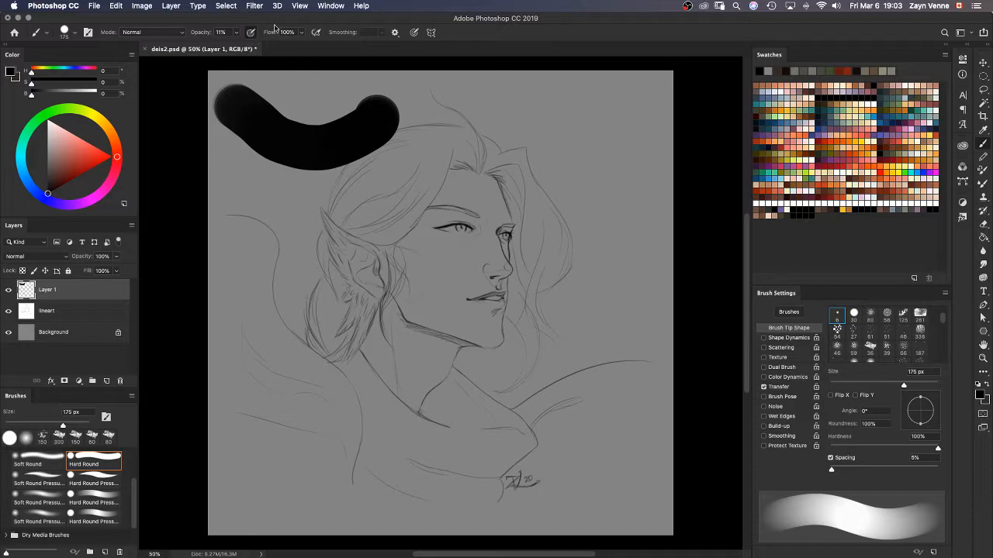
Step: Set the brush flow to 42%, paint test strokes down the canvas's left side and along the lower edge, and undo the last one
left_click(301, 34)
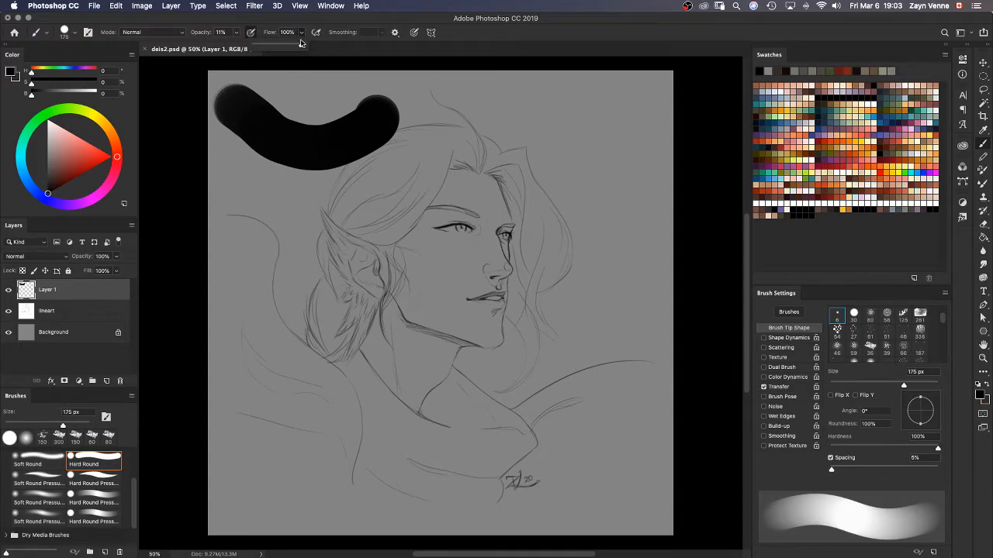
left_click(276, 45)
left_click_drag(270, 52, 268, 51)
mouse_move(235, 165)
left_mouse_down()
mouse_move(261, 231)
mouse_move(276, 389)
mouse_move(300, 443)
left_mouse_up()
mouse_move(315, 466)
left_mouse_down()
mouse_move(361, 493)
mouse_move(288, 439)
mouse_move(265, 371)
mouse_move(308, 469)
mouse_move(359, 494)
mouse_move(423, 504)
left_mouse_up()
key("super+z")
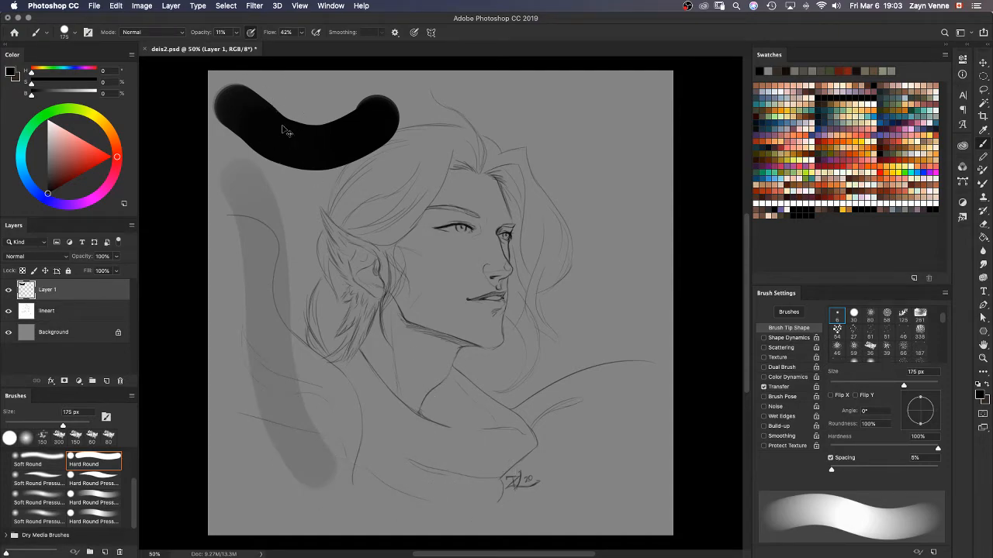
Step: Replace the faint test strokes: undo them, set the brush opacity to 100%, and paint a long curve down the canvas's left side
key("super+z")
mouse_move(222, 169)
left_mouse_down()
mouse_move(260, 333)
mouse_move(283, 321)
left_mouse_up()
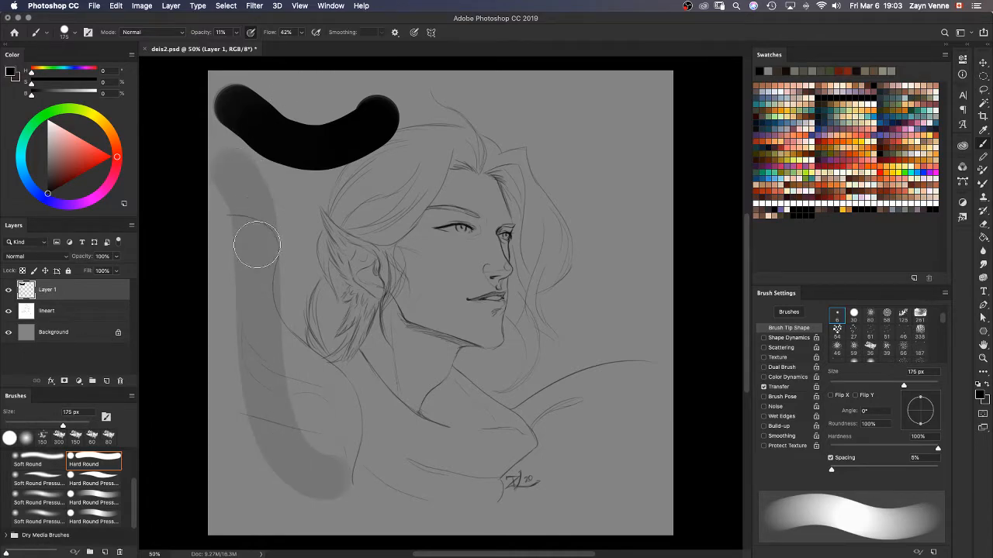
left_click(235, 35)
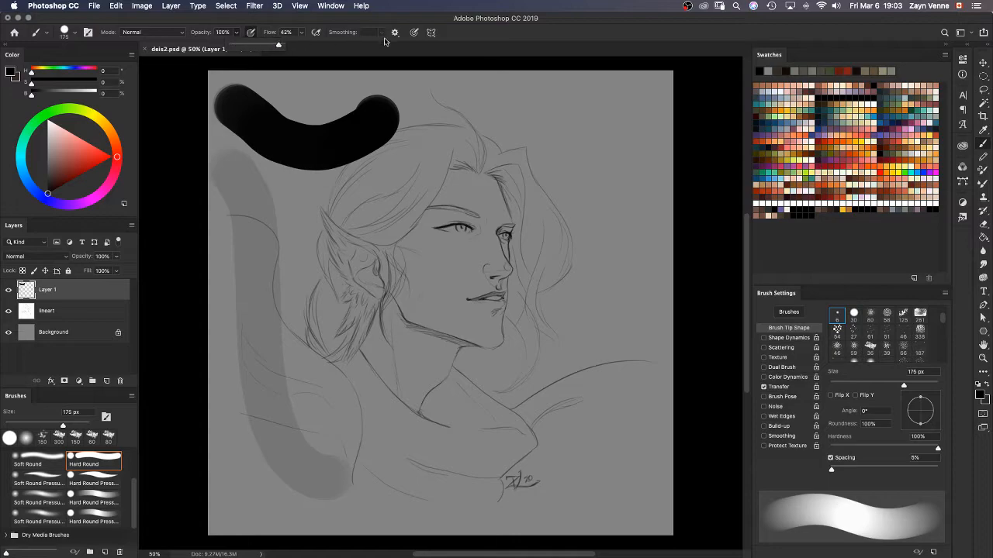
key("super+z")
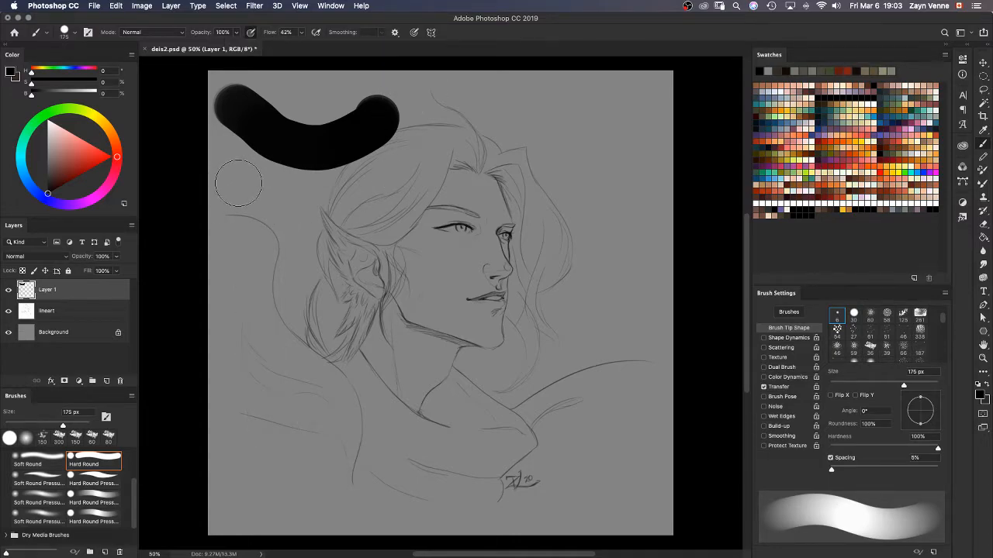
mouse_move(241, 180)
left_mouse_down()
mouse_move(300, 400)
mouse_move(370, 454)
left_mouse_up()
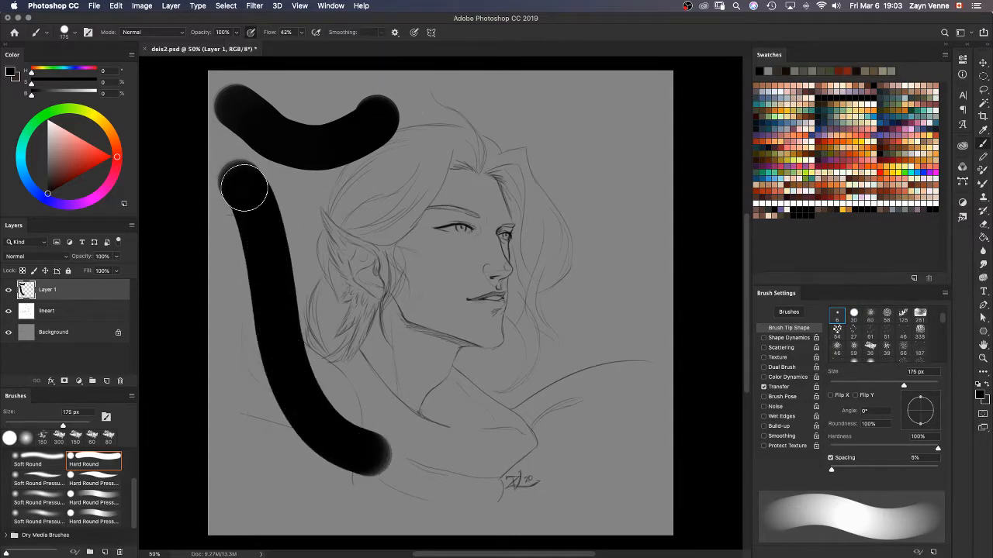
Step: Set the brush spacing to 39% and paint two long curved strokes from the hair down over the face and shoulder
left_click(848, 470)
mouse_move(433, 151)
left_mouse_down()
mouse_move(434, 181)
mouse_move(438, 342)
mouse_move(457, 394)
mouse_move(488, 430)
mouse_move(543, 460)
mouse_move(592, 468)
mouse_move(646, 440)
left_mouse_up()
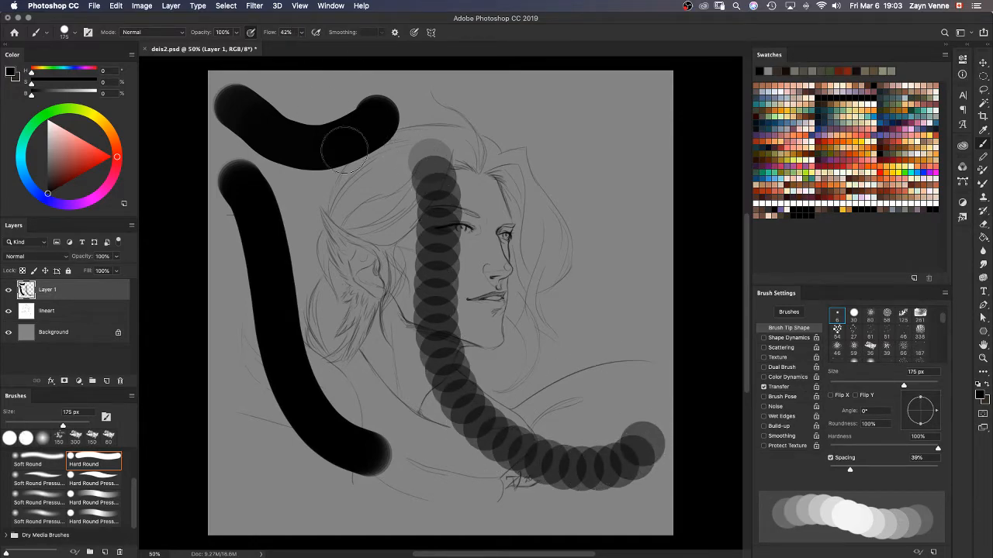
mouse_move(465, 91)
left_mouse_down()
mouse_move(514, 189)
mouse_move(524, 297)
mouse_move(635, 394)
left_mouse_up()
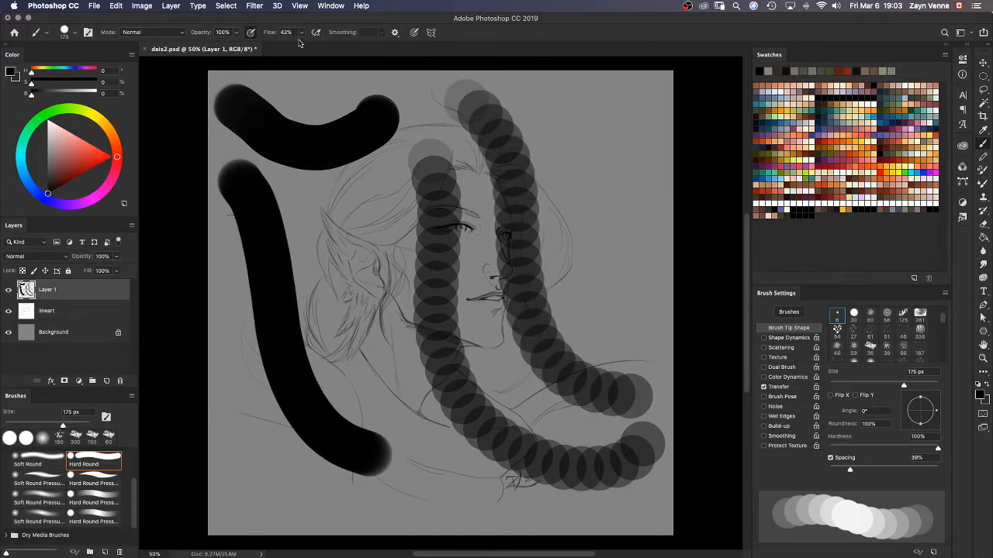
Step: Undo all the test strokes on Layer 1, including the black curve in the canvas's upper-left corner
key("super+z")
key("super+z")
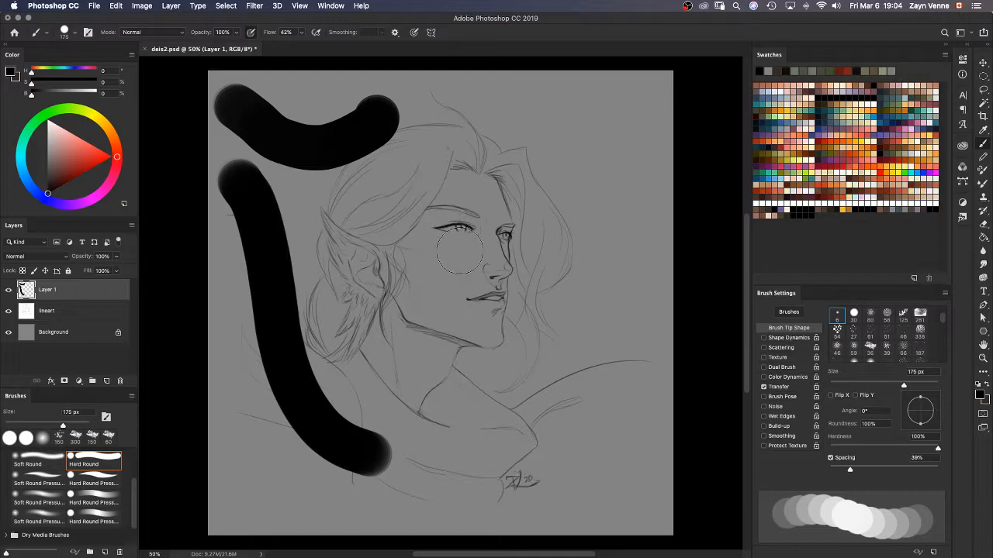
key("super+z")
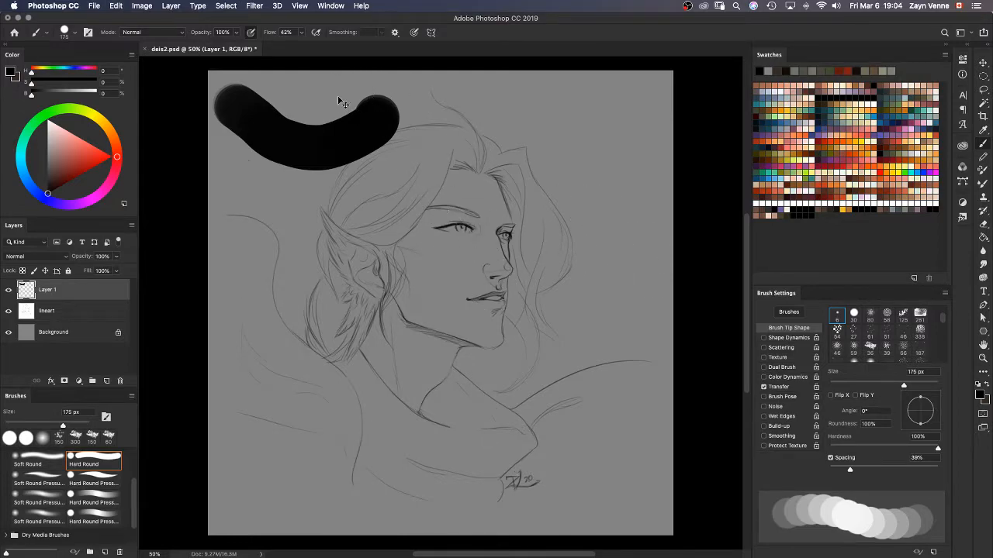
key("super+z")
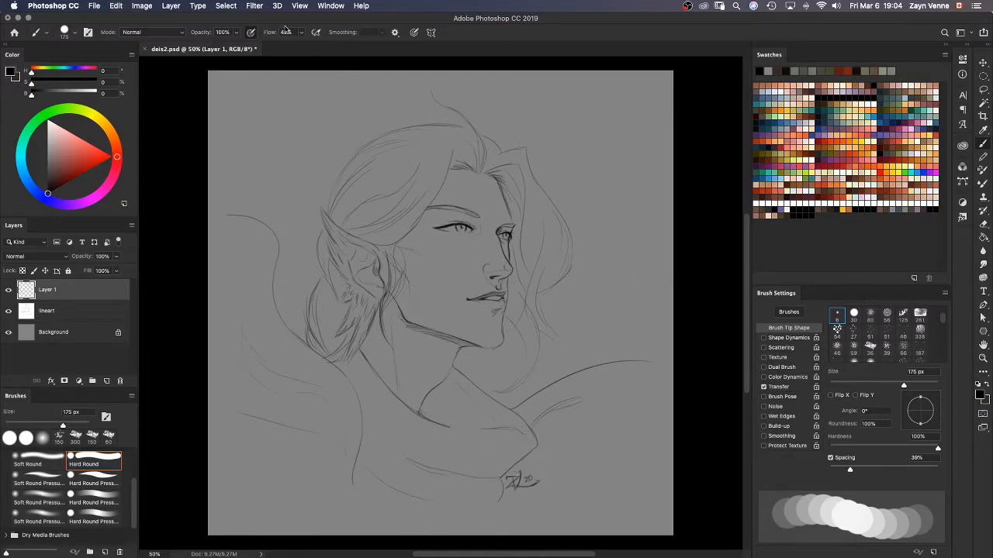
Step: Set the brush flow to 13% and layer several overlapping strokes in the canvas's upper-left area beside the hair
left_click(302, 33)
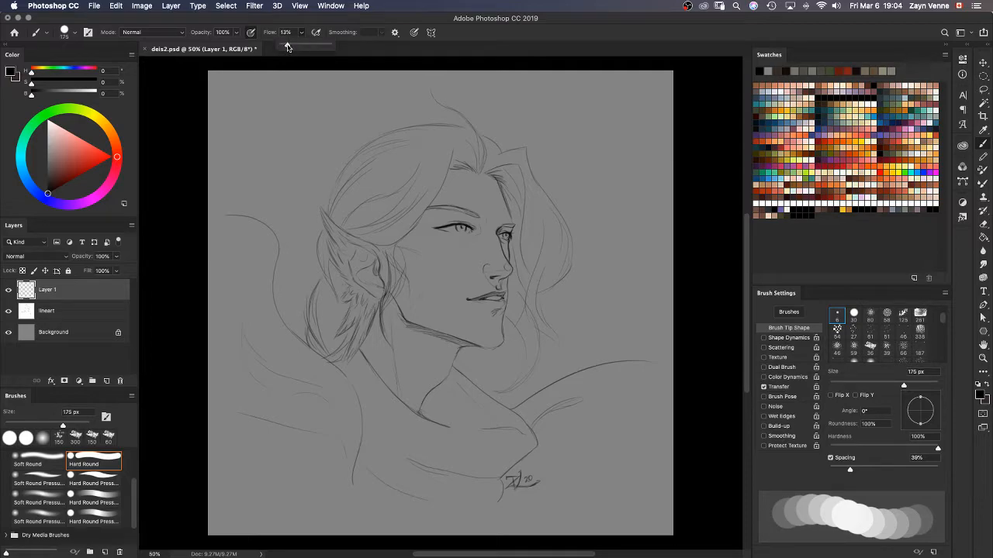
left_click_drag(260, 106, 296, 254)
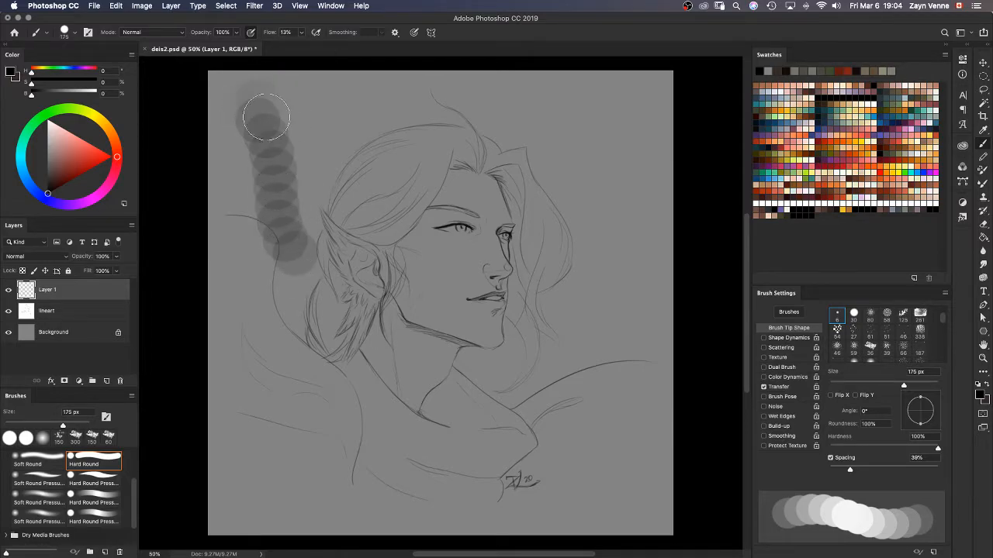
left_click_drag(260, 121, 312, 280)
mouse_move(261, 108)
left_mouse_down()
mouse_move(273, 260)
mouse_move(309, 271)
mouse_move(265, 172)
mouse_move(260, 120)
mouse_move(293, 276)
mouse_move(334, 295)
mouse_move(274, 181)
mouse_move(273, 151)
mouse_move(327, 279)
mouse_move(286, 196)
mouse_move(287, 162)
mouse_move(326, 280)
mouse_move(301, 138)
left_mouse_up()
mouse_move(300, 137)
left_mouse_down()
mouse_move(305, 221)
mouse_move(338, 275)
left_mouse_up()
Step: Undo all the overlapping 13% flow strokes on Layer 1
key("super+z")
key("super+z")
key("super+z")
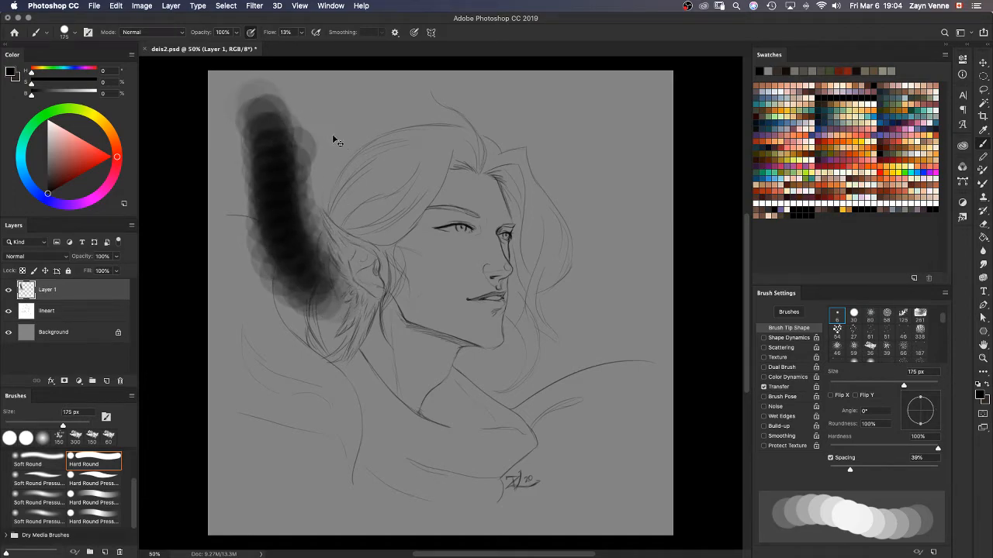
key("super+z")
key("super+z")
key("super+z")
key("super+z")
key("super+z")
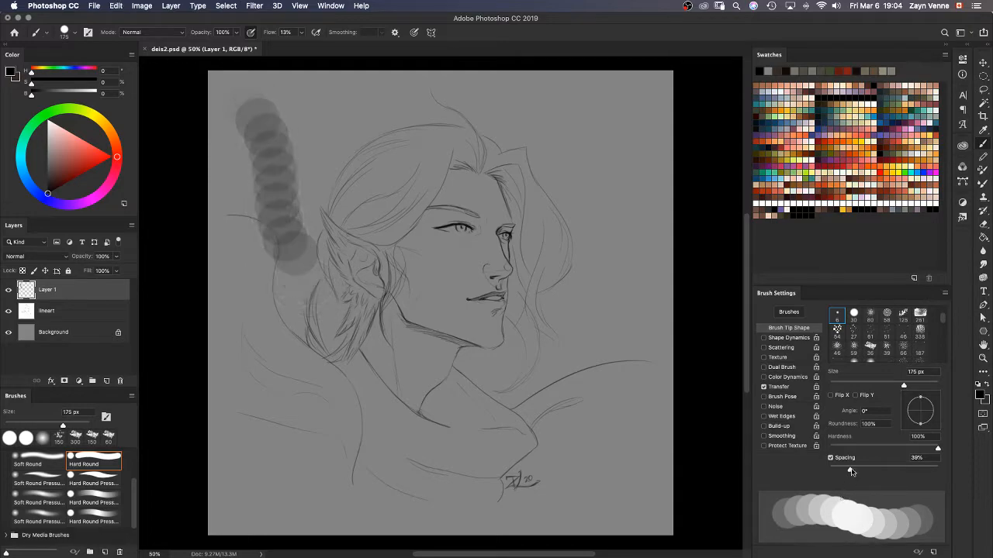
key("super+z")
Step: Set the brush spacing to 1%, layer overlapping test strokes beside the hair, and undo them
left_click_drag(849, 470, 829, 470)
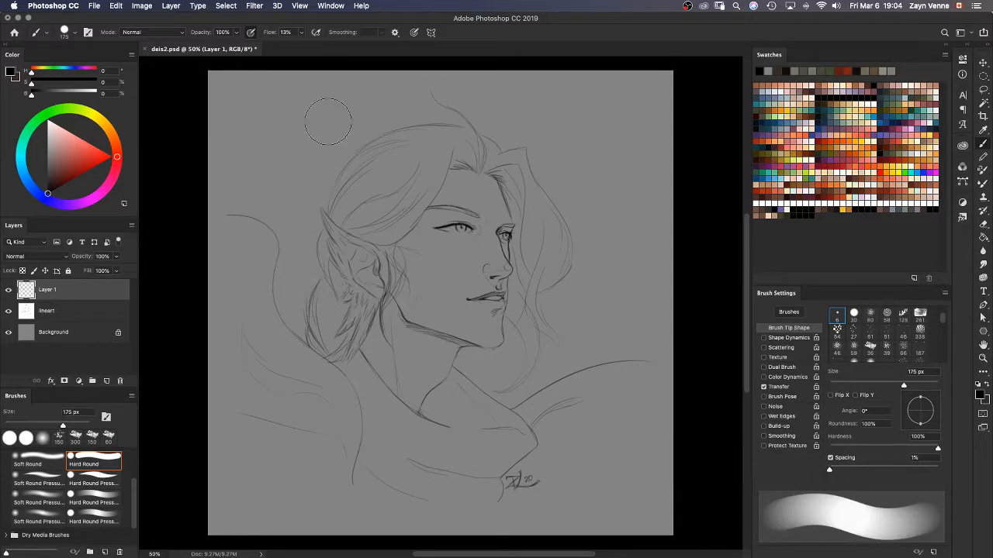
mouse_move(246, 107)
left_mouse_down()
mouse_move(279, 159)
mouse_move(283, 240)
mouse_move(292, 210)
mouse_move(282, 243)
left_mouse_up()
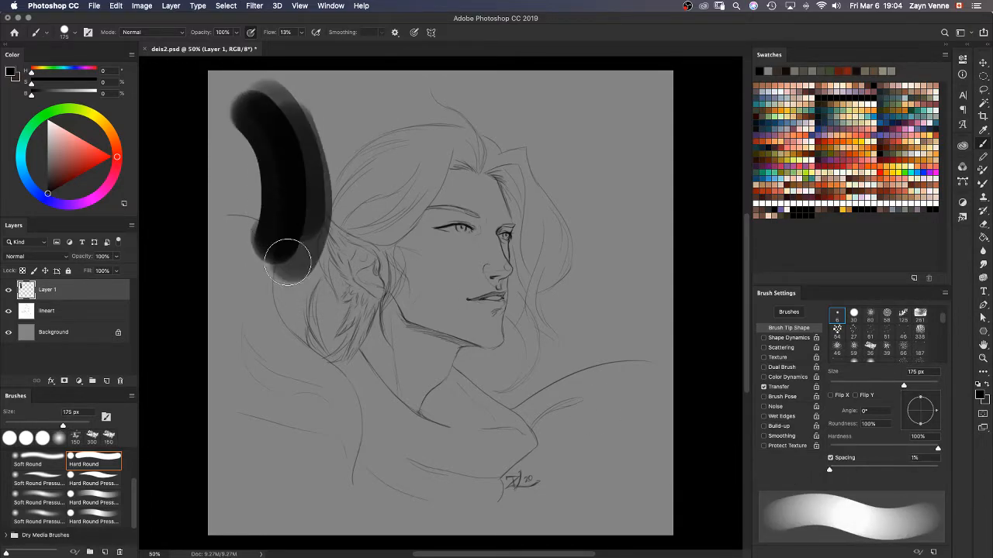
key("super+z")
key("super+z")
key("super+z")
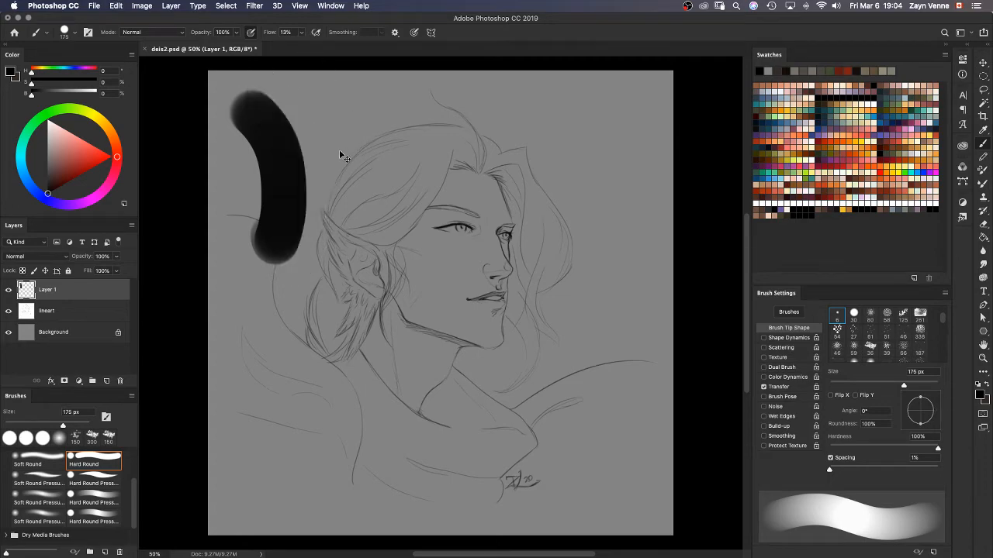
Step: Set the brush flow to 100% and step through the Soft Round and Hard Round Pressure brush presets
left_click(299, 34)
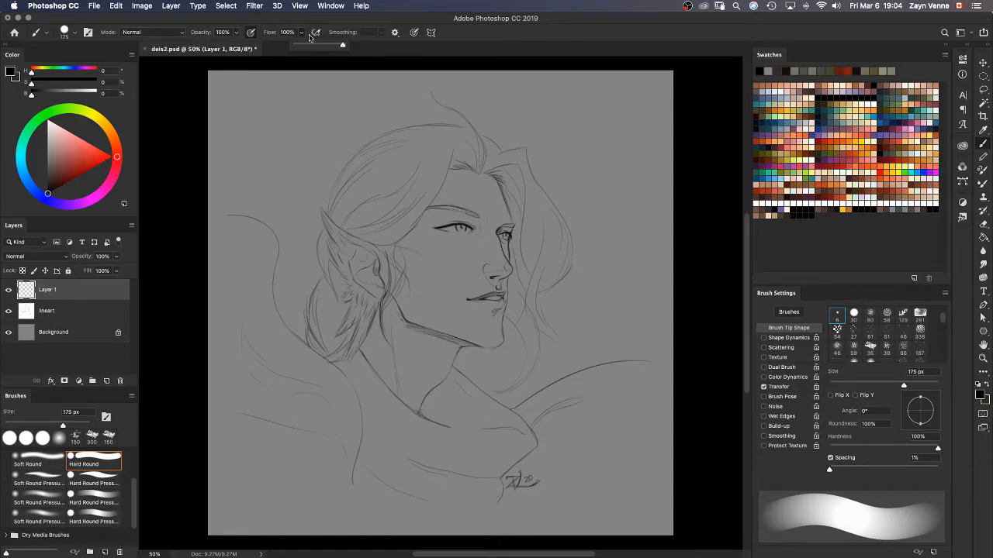
left_click(354, 26)
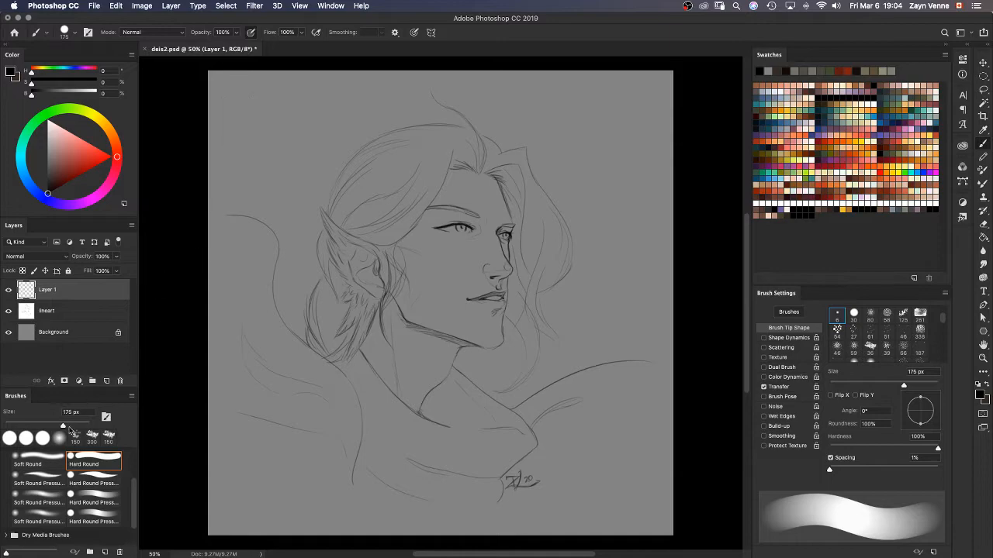
left_click(44, 473)
left_click(91, 473)
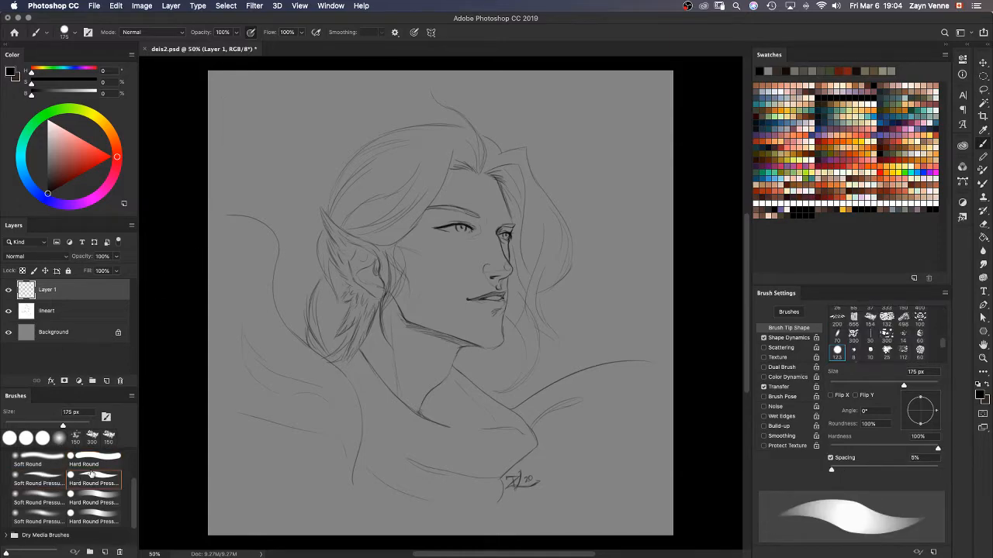
left_click(54, 501)
left_click(86, 501)
left_click(55, 524)
left_click(87, 521)
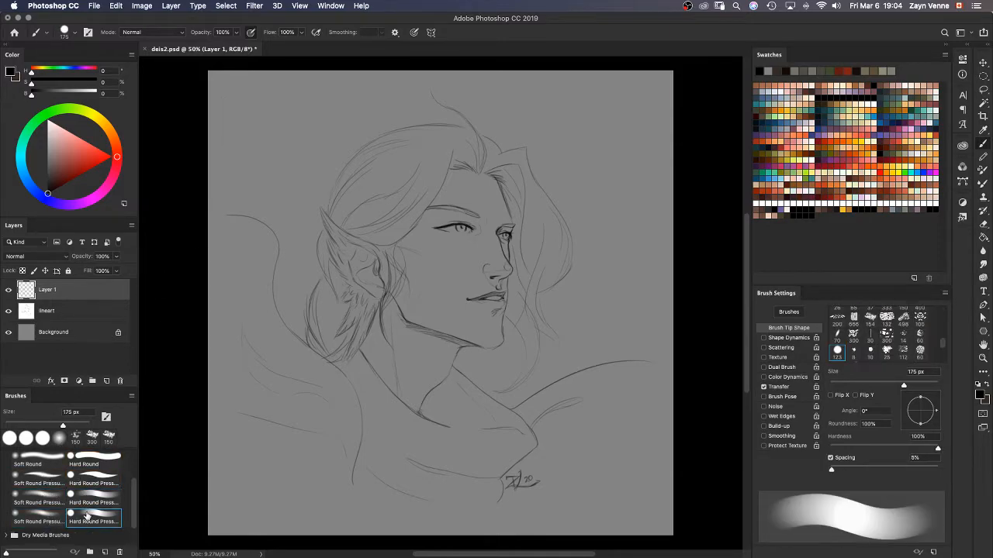
Step: Reselect the Hard Round brush and paint a thick S-shaped stroke down the canvas's left side beside the hair
left_click(80, 464)
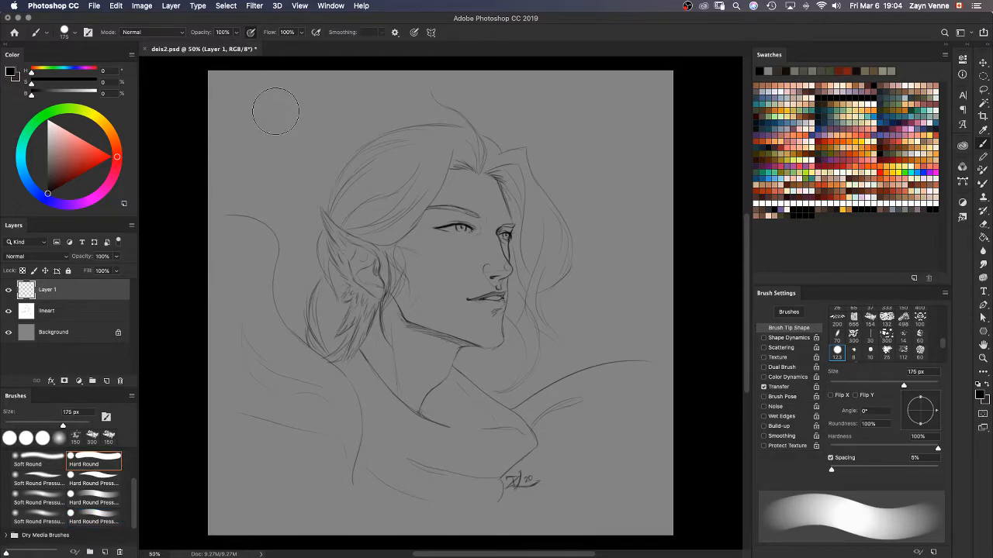
mouse_move(254, 98)
left_mouse_down()
mouse_move(268, 103)
mouse_move(268, 294)
mouse_move(277, 315)
left_mouse_up()
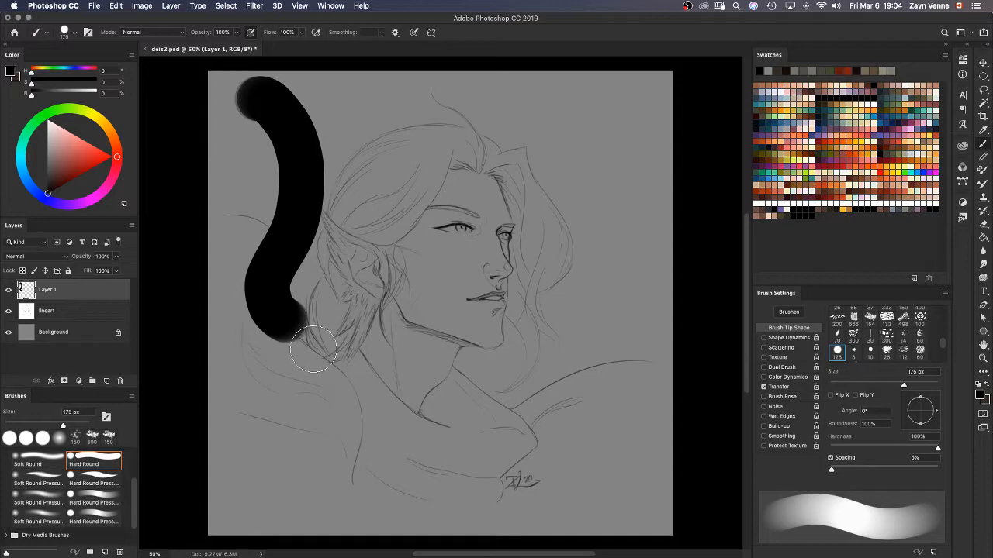
Step: View the brush's smoothing options
left_click(394, 32)
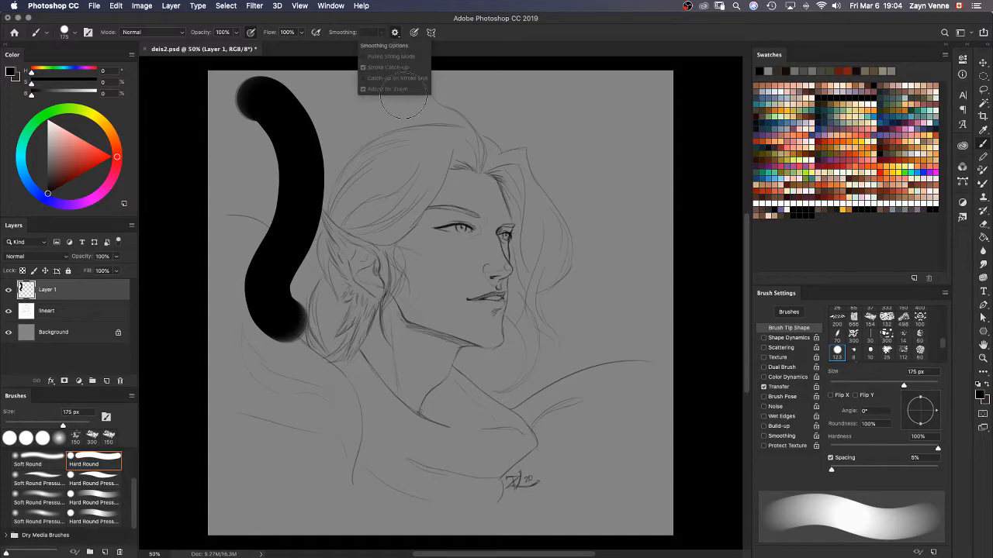
left_click(394, 32)
left_click(394, 33)
left_click(396, 31)
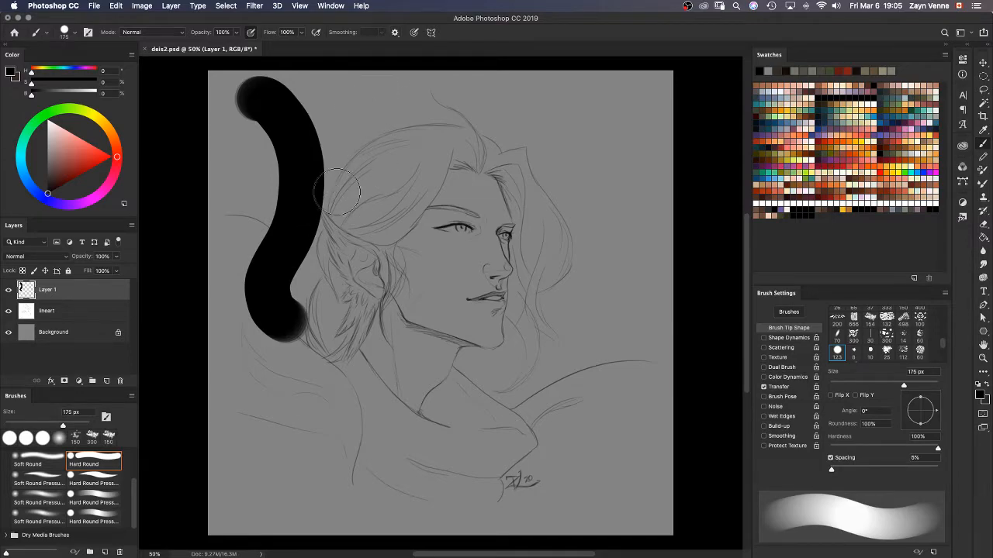
Step: Undo the S-shaped black stroke on Layer 1
key("super+plus")
key("super+plus")
key("super+plus")
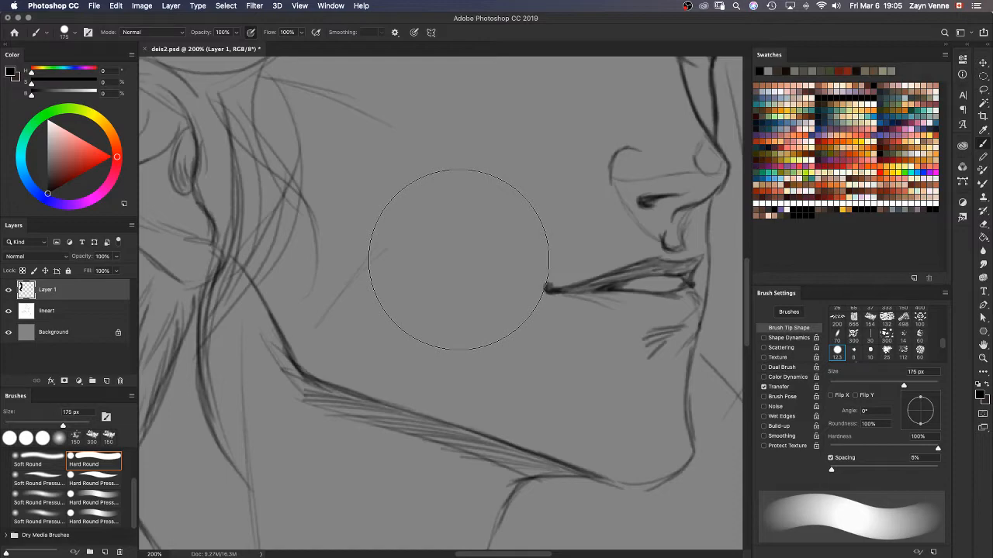
key("super+minus")
key("super+minus")
key("super+minus")
key("super+z")
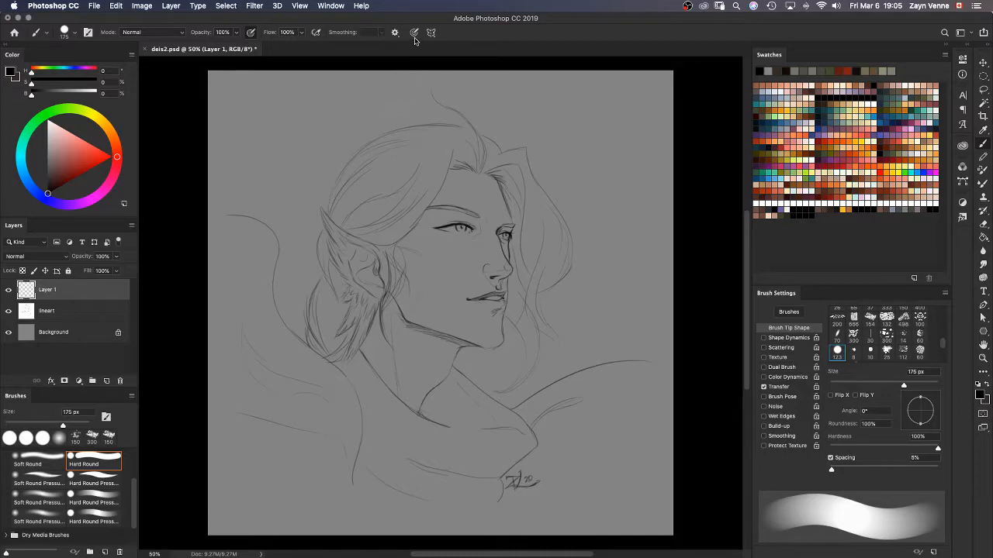
Step: Compare the jaw at 200% with the wider portrait, examining how the brush cursor relates to each zoom level
key("super+plus")
key("super+plus")
key("super+plus")
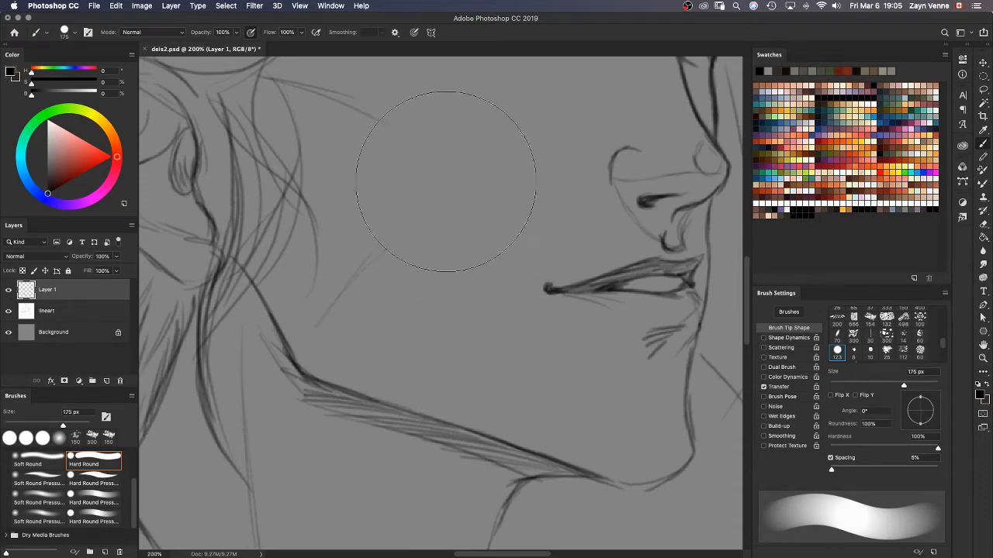
key("super+minus")
key("super+minus")
key("super+minus")
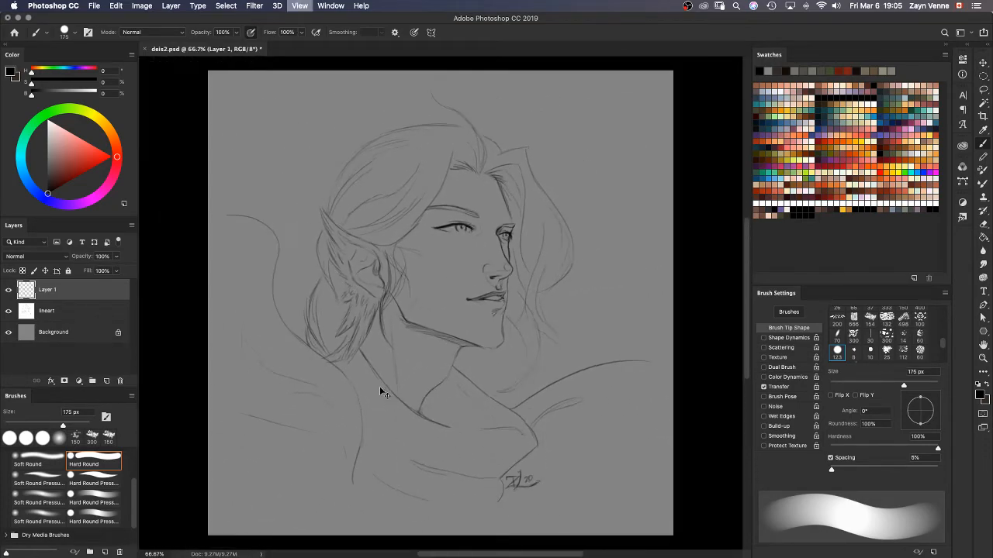
key("super+plus")
key("super+plus")
key("super+plus")
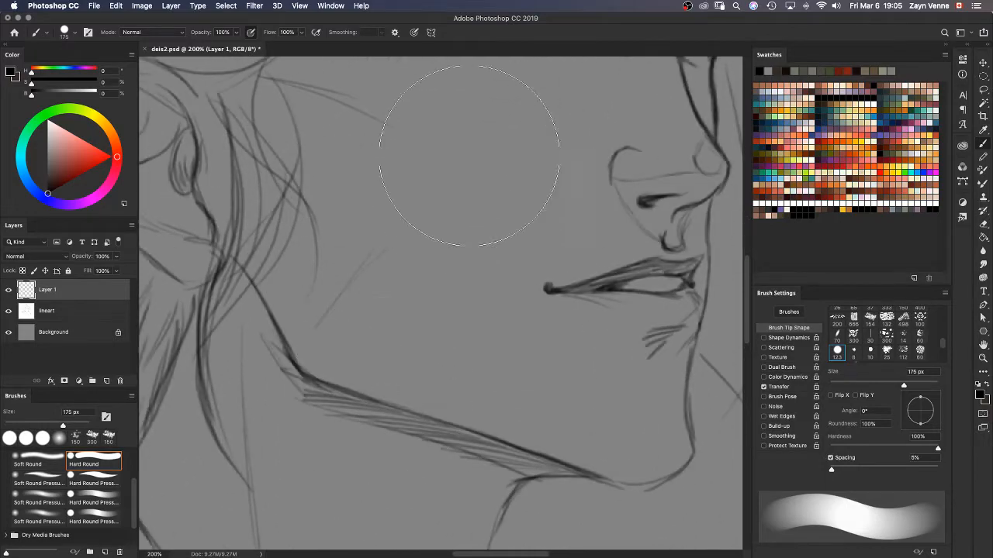
left_click(465, 371)
key("super+z")
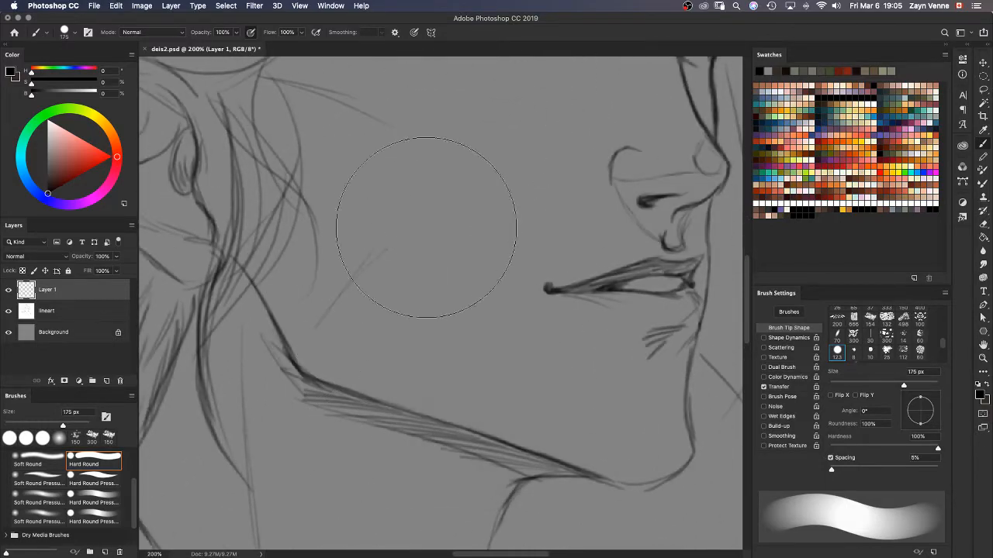
key("super+minus")
key("super+minus")
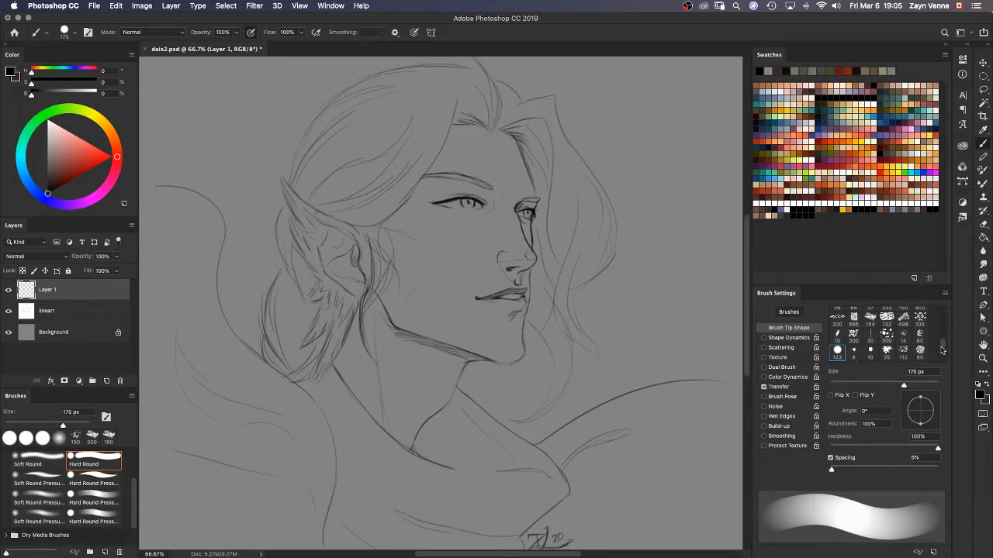
Step: Set the brush spacing to 94%, paint a looping trail of separate dots over the portrait's right half, and undo it
left_click_drag(942, 351, 946, 311)
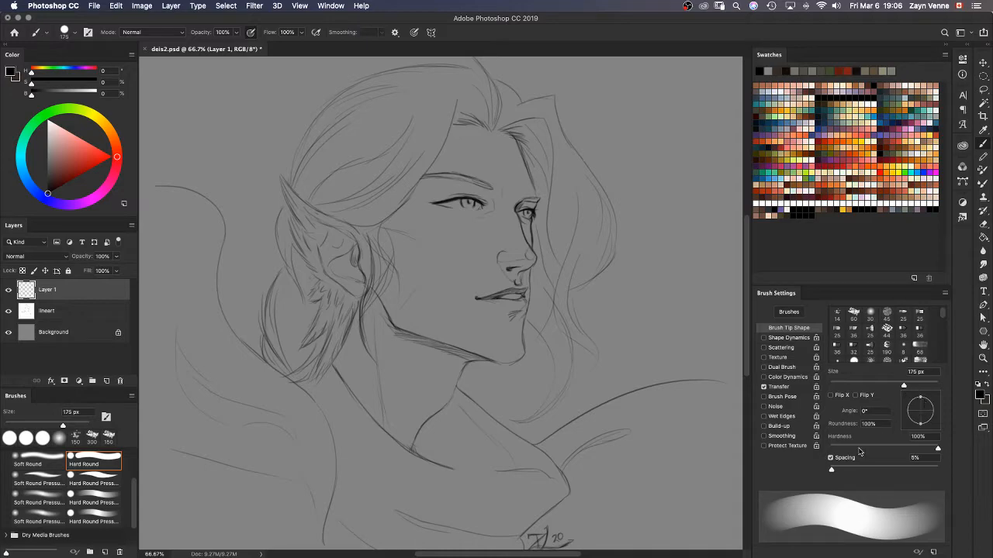
mouse_move(834, 473)
left_mouse_down()
mouse_move(851, 473)
mouse_move(827, 477)
mouse_move(880, 470)
left_mouse_up()
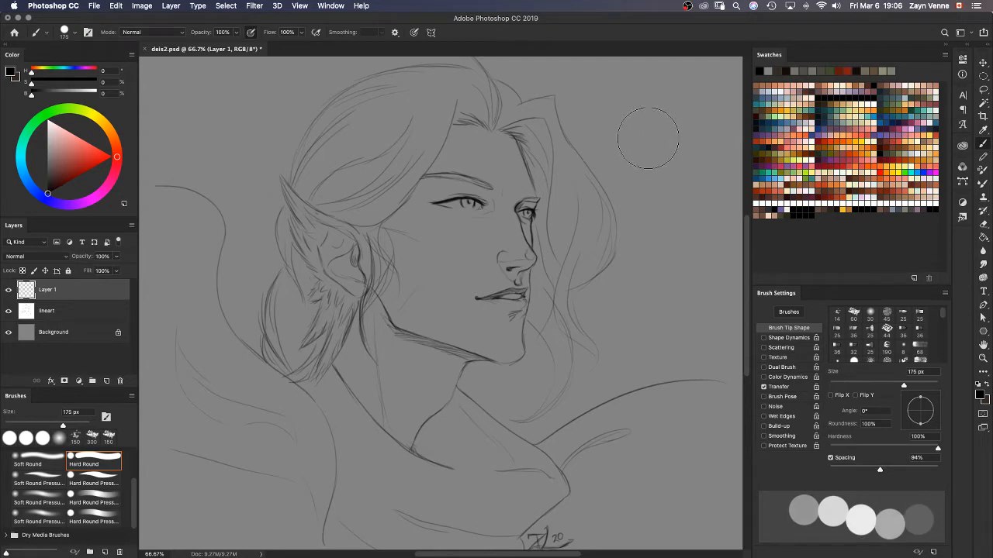
mouse_move(647, 138)
left_mouse_down()
mouse_move(665, 183)
mouse_move(661, 233)
mouse_move(623, 322)
mouse_move(584, 371)
mouse_move(559, 429)
mouse_move(572, 465)
mouse_move(630, 488)
mouse_move(687, 488)
mouse_move(718, 438)
mouse_move(700, 335)
mouse_move(720, 225)
mouse_move(709, 131)
mouse_move(666, 93)
mouse_move(624, 99)
mouse_move(590, 143)
mouse_move(596, 198)
mouse_move(506, 308)
mouse_move(452, 428)
left_mouse_up()
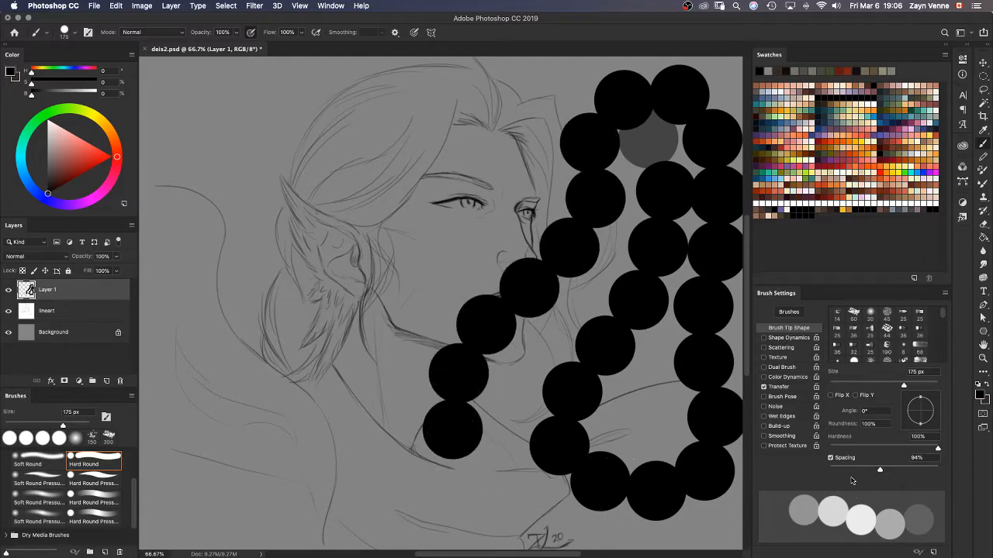
key("super+z")
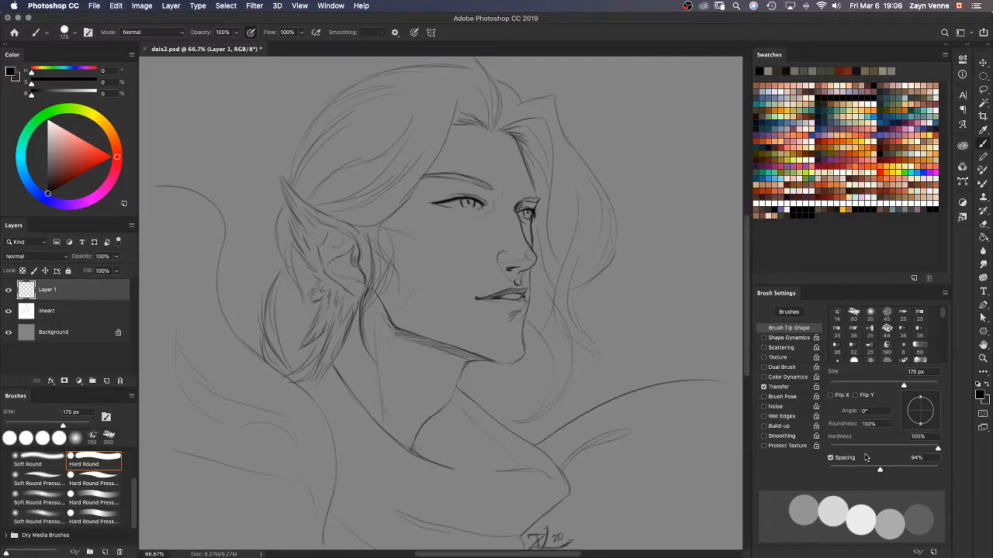
Step: Try a 0% hardness tip with spacing at 125%, paint a black test stroke over the portrait, and undo it
mouse_move(938, 451)
left_mouse_down()
mouse_move(824, 455)
mouse_move(890, 470)
left_mouse_up()
mouse_move(632, 97)
left_mouse_down()
mouse_move(639, 147)
mouse_move(574, 347)
mouse_move(647, 437)
mouse_move(509, 244)
mouse_move(338, 194)
mouse_move(509, 129)
mouse_move(642, 100)
mouse_move(442, 124)
left_mouse_up()
key("super+z")
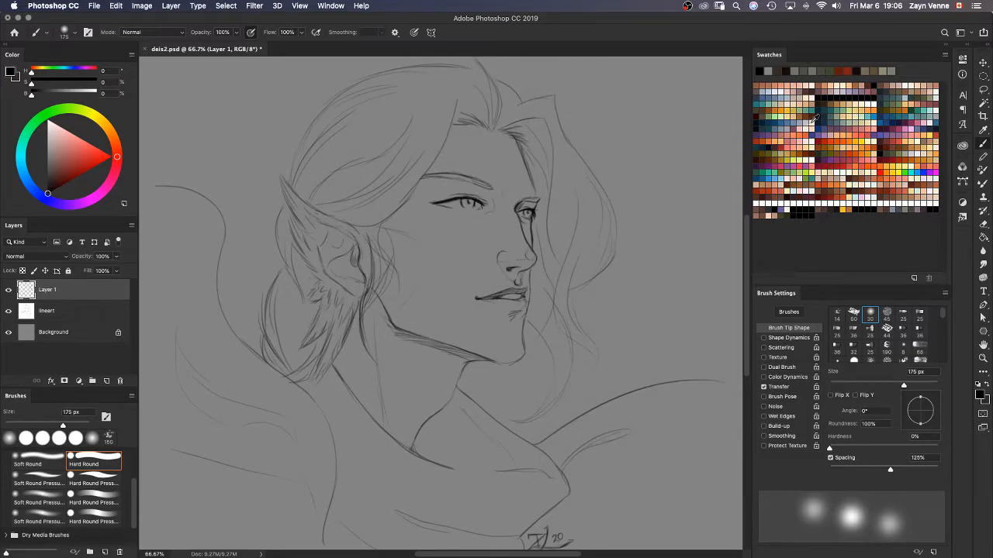
Step: Pick a pale cream swatch as the foreground colour, paint a spaced soft test stroke down the portrait, and undo it
left_click(806, 127)
mouse_move(621, 97)
left_mouse_down()
mouse_move(637, 148)
mouse_move(554, 266)
mouse_move(421, 328)
mouse_move(367, 453)
mouse_move(445, 499)
mouse_move(603, 404)
mouse_move(688, 282)
mouse_move(641, 157)
mouse_move(513, 125)
mouse_move(567, 67)
mouse_move(660, 234)
mouse_move(579, 397)
mouse_move(441, 516)
left_mouse_up()
key("super+z")
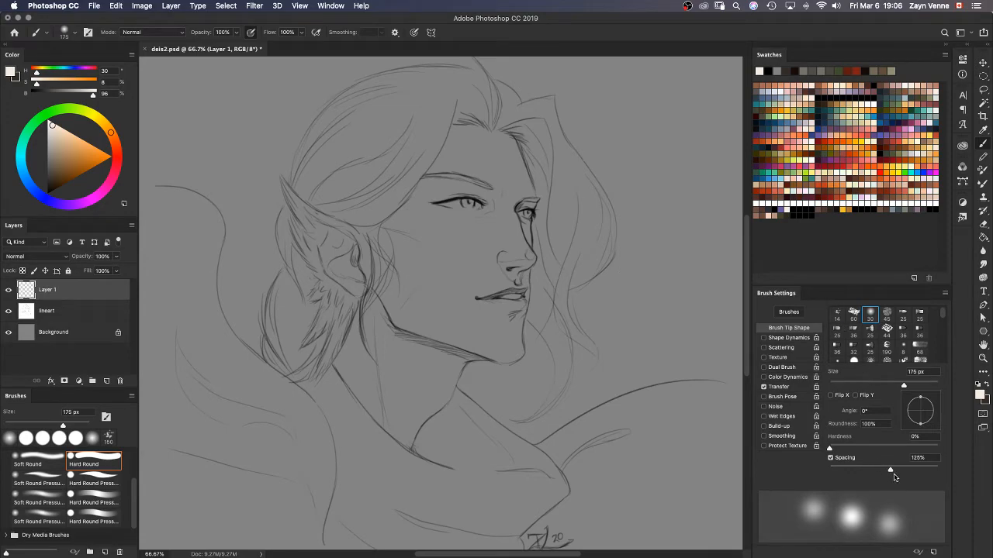
Step: Tighten the soft tip's spacing to 1%, widen it slightly, and reload the Hard Round preset
left_click_drag(892, 471, 828, 474)
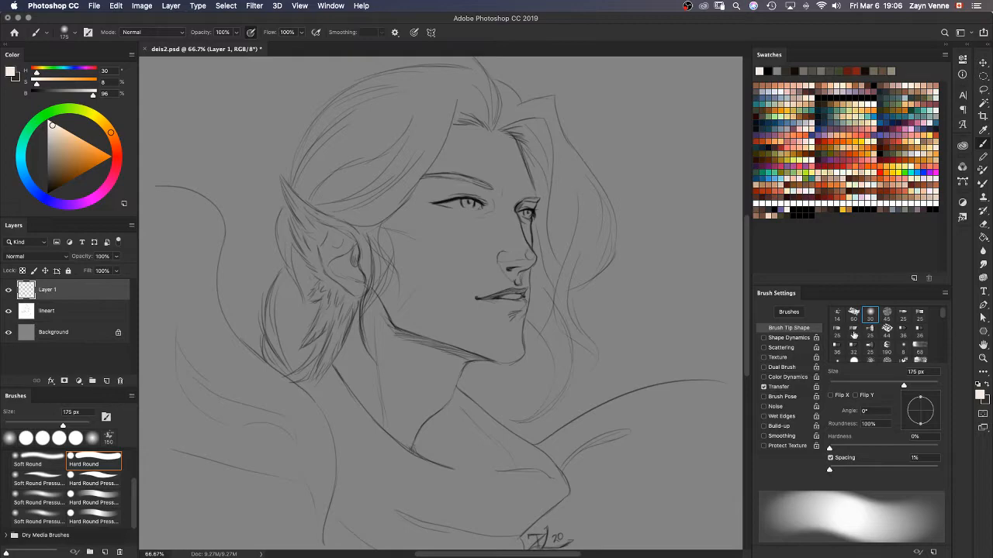
left_click_drag(831, 472, 834, 473)
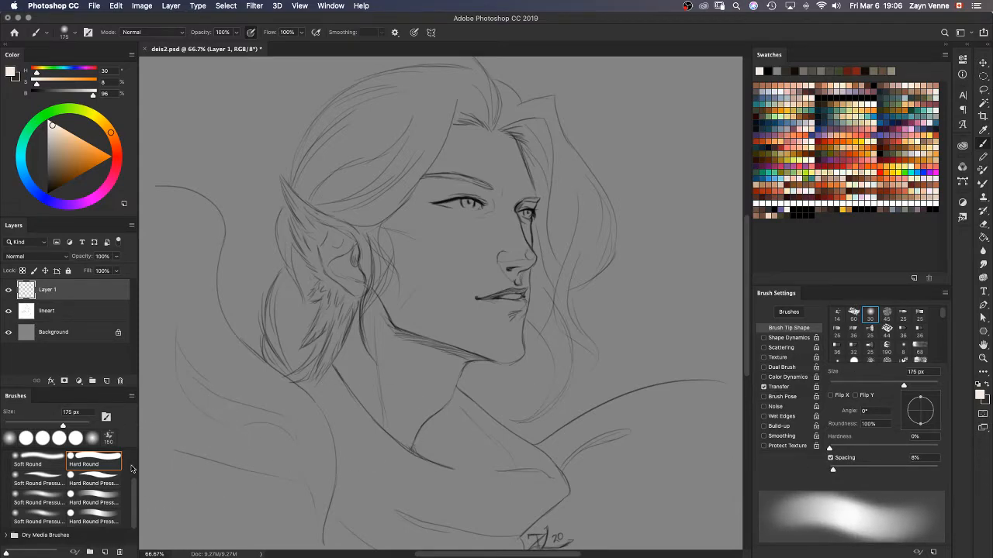
left_click(87, 465)
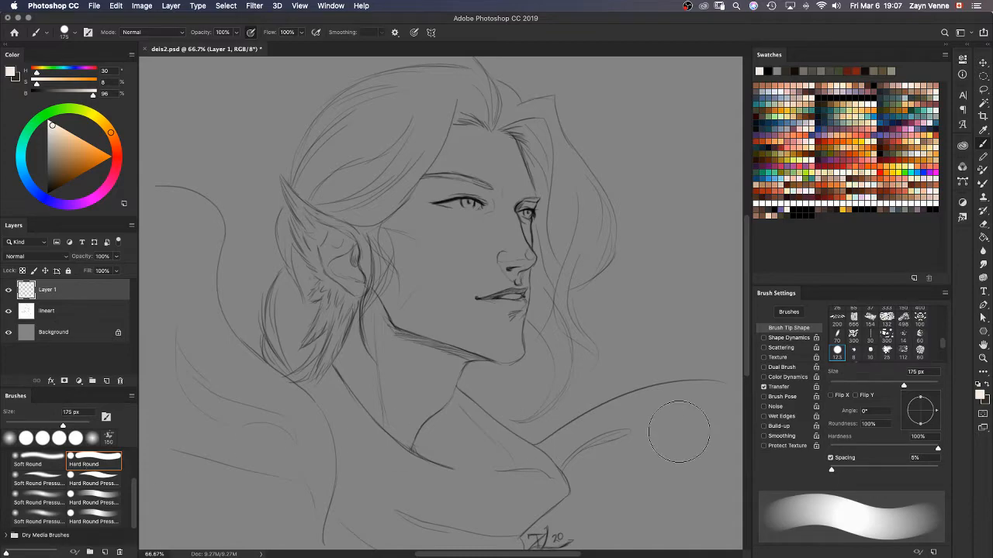
Step: Set the Hard Round spacing to 1%, paint a cream test stroke beside the face, and undo it
left_click_drag(832, 473, 830, 471)
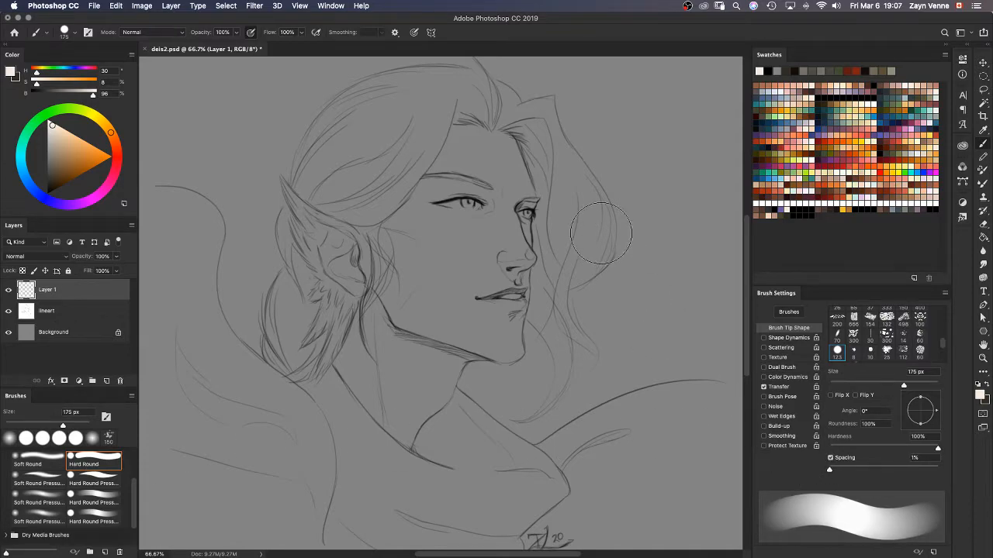
mouse_move(607, 126)
left_mouse_down()
mouse_move(618, 143)
mouse_move(598, 456)
mouse_move(663, 436)
left_mouse_up()
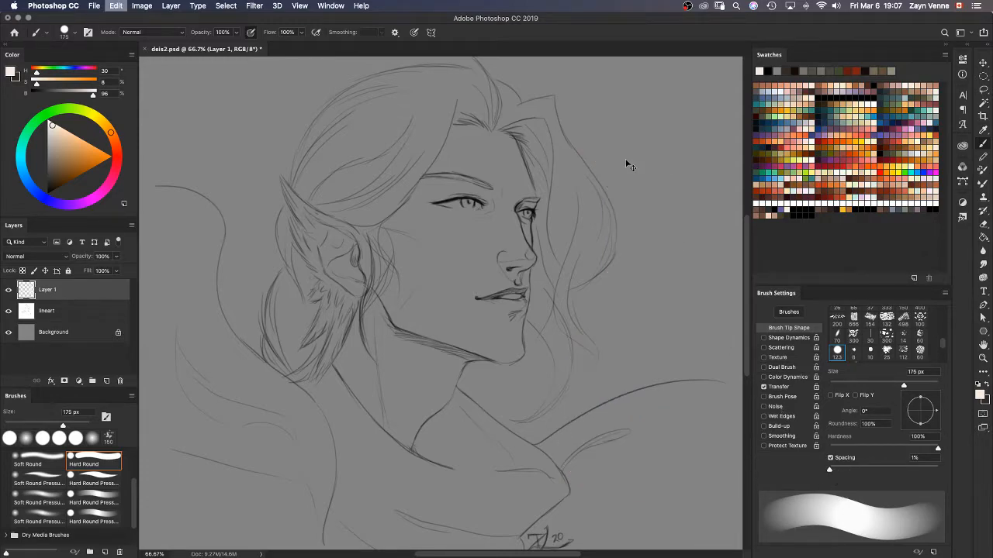
key("super+z")
Step: Choose the textured 60 px brush tip, enlarge it to 150 px, and stamp a test dab in the empty area beside the hair
left_click_drag(945, 348, 943, 312)
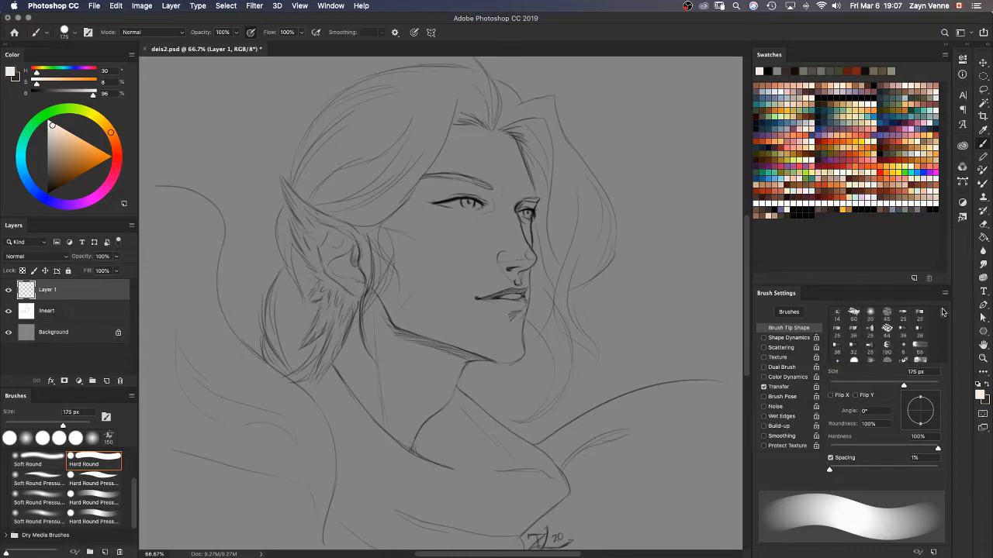
left_click(853, 314)
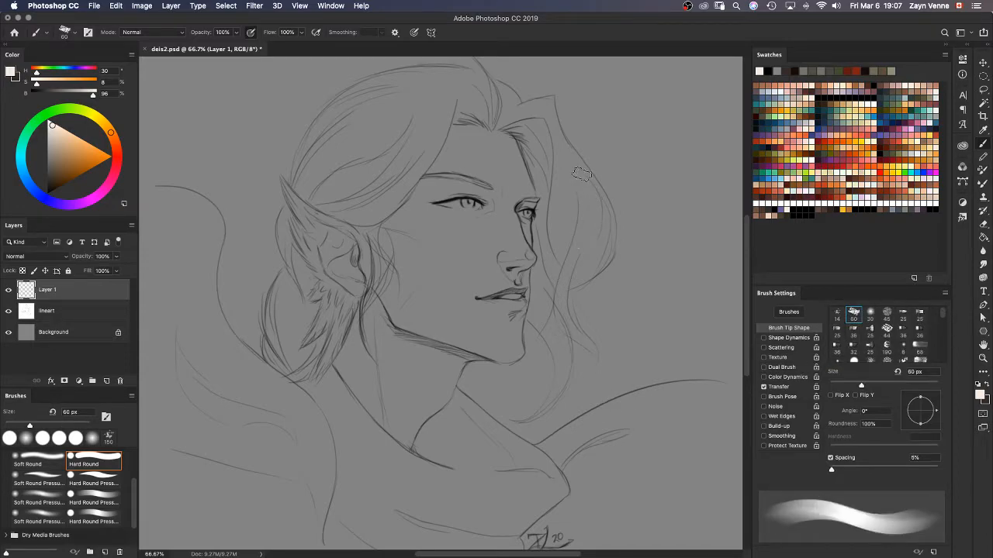
key("bracketright")
key("bracketright")
key("bracketright")
key("bracketright")
key("bracketright")
key("bracketright")
mouse_move(625, 109)
left_mouse_down()
mouse_move(651, 128)
mouse_move(640, 155)
mouse_move(656, 115)
mouse_move(634, 127)
left_mouse_up()
key("super+z")
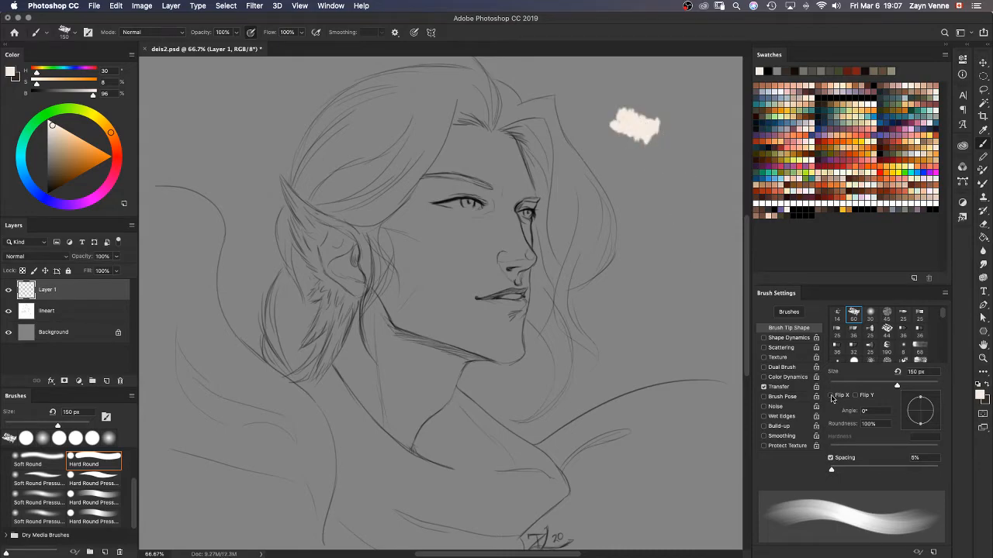
Step: Enable Flip X and Flip Y for the textured tip, paint a test stroke beside the face, and undo the test marks
left_click(832, 396)
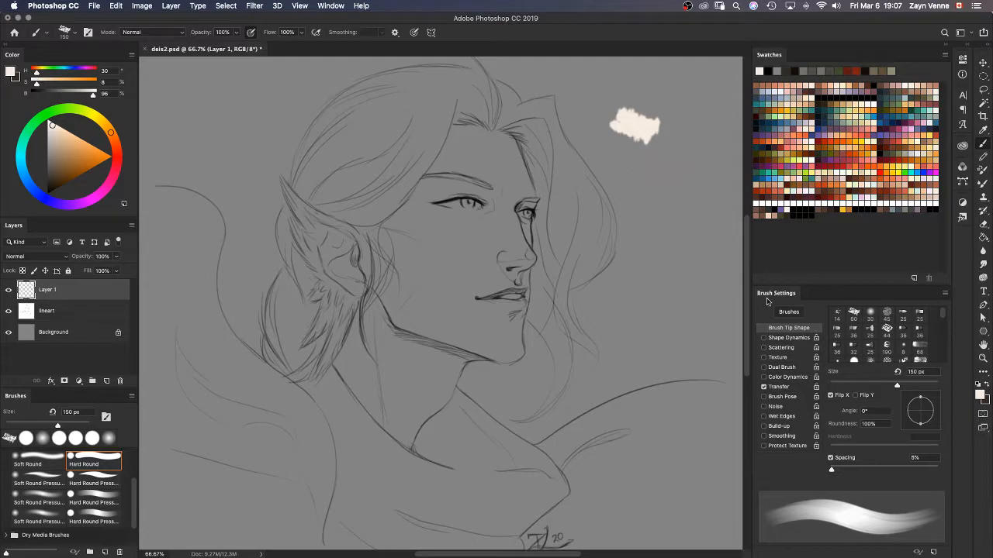
left_click(856, 396)
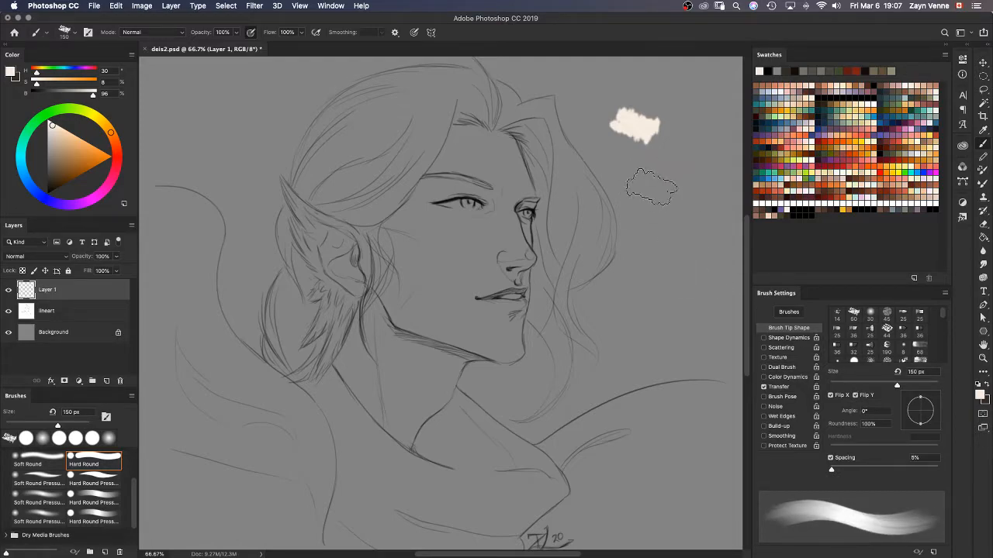
mouse_move(652, 190)
left_mouse_down()
mouse_move(663, 322)
mouse_move(578, 392)
left_mouse_up()
key("super+z")
key("super+z")
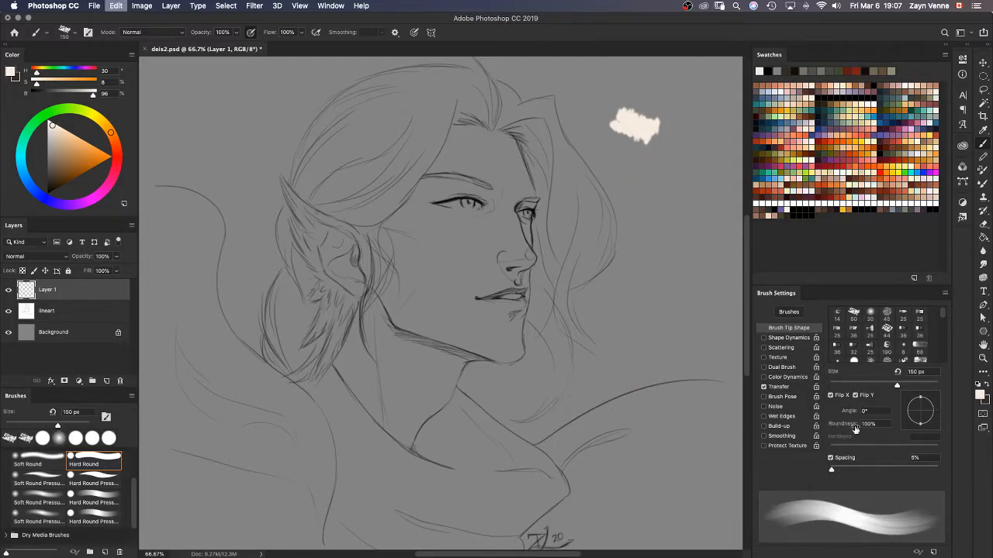
Step: Reset the textured tip, set its angle to 18° and roundness to 24%, paint two S-shaped test strokes, and undo them
left_click(854, 313)
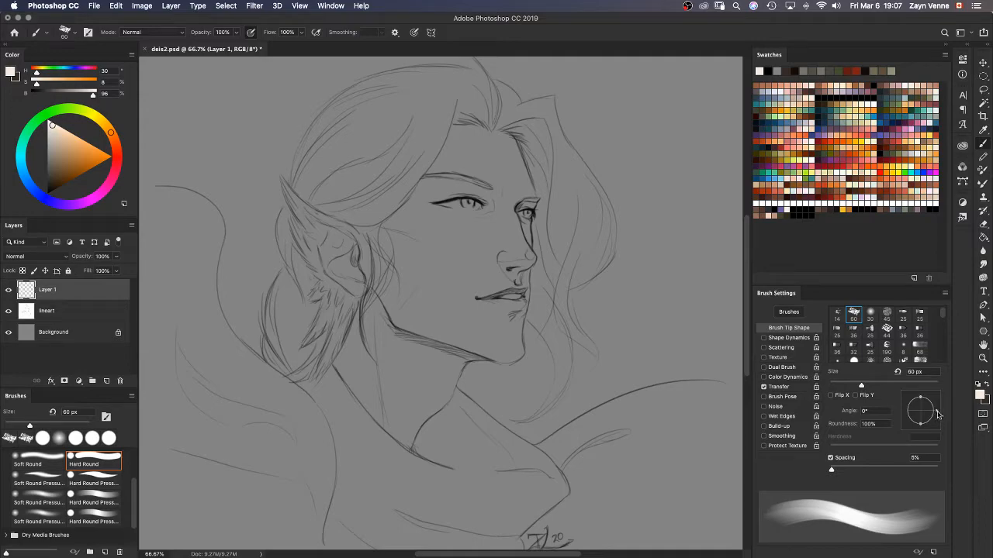
mouse_move(937, 415)
left_mouse_down()
mouse_move(933, 429)
mouse_move(939, 417)
mouse_move(925, 406)
mouse_move(930, 417)
mouse_move(938, 403)
left_mouse_up()
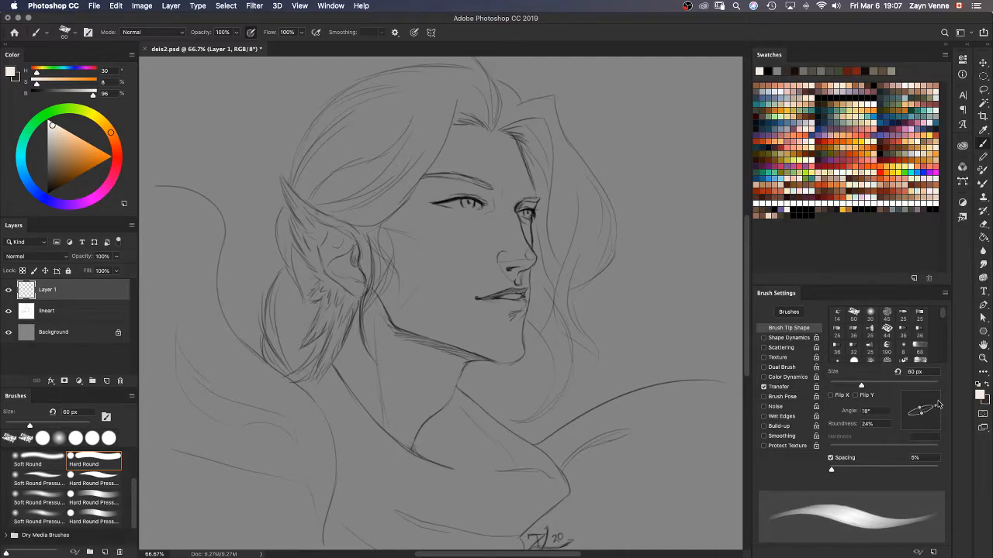
mouse_move(672, 118)
left_mouse_down()
mouse_move(625, 178)
mouse_move(658, 279)
mouse_move(535, 313)
left_mouse_up()
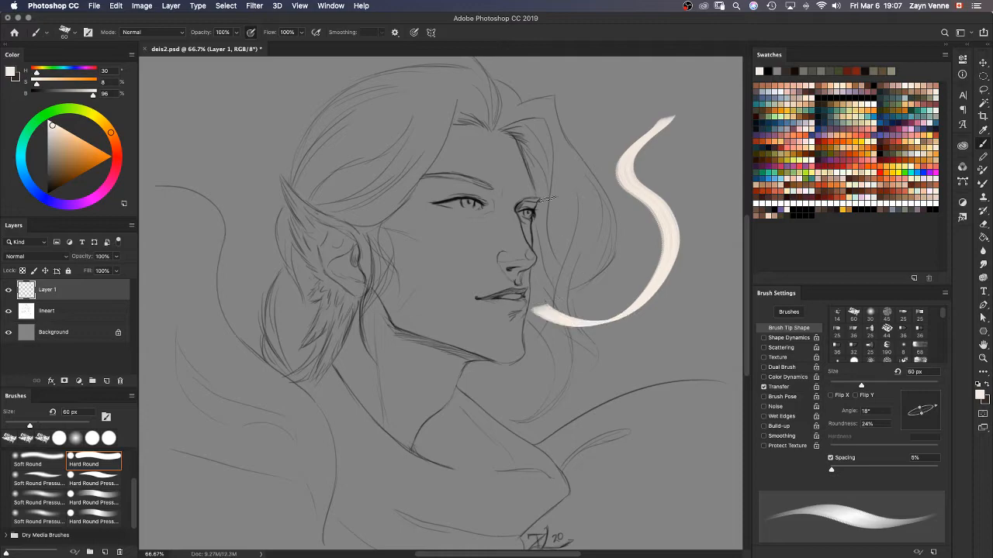
mouse_move(623, 77)
left_mouse_down()
mouse_move(604, 231)
mouse_move(536, 303)
left_mouse_up()
key("super+z")
key("super+z")
Step: Reload Hard Round, set its angle to 25° and roundness to 25%, paint calligraphic test strokes beside the hair, and undo them
left_click(68, 463)
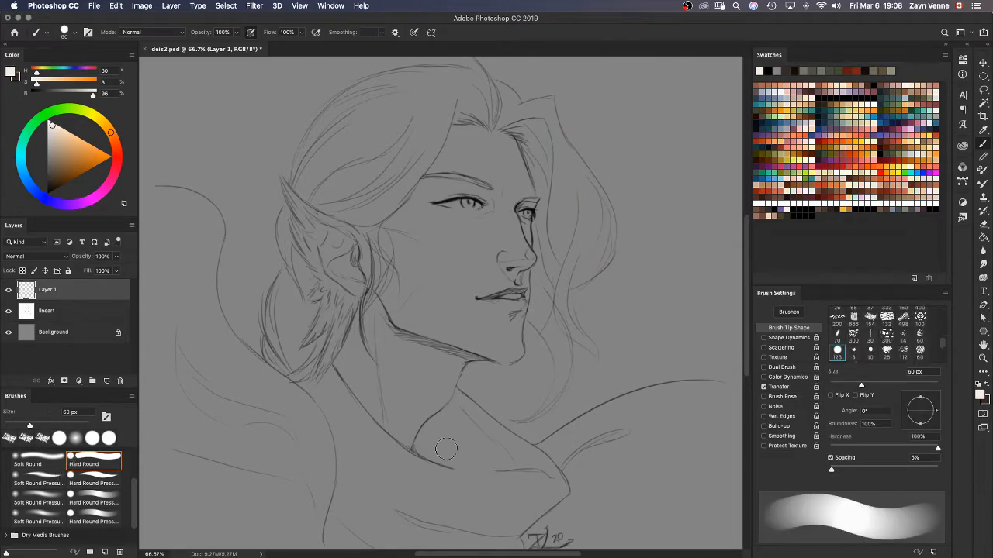
mouse_move(920, 399)
left_mouse_down()
mouse_move(934, 419)
mouse_move(935, 405)
left_mouse_up()
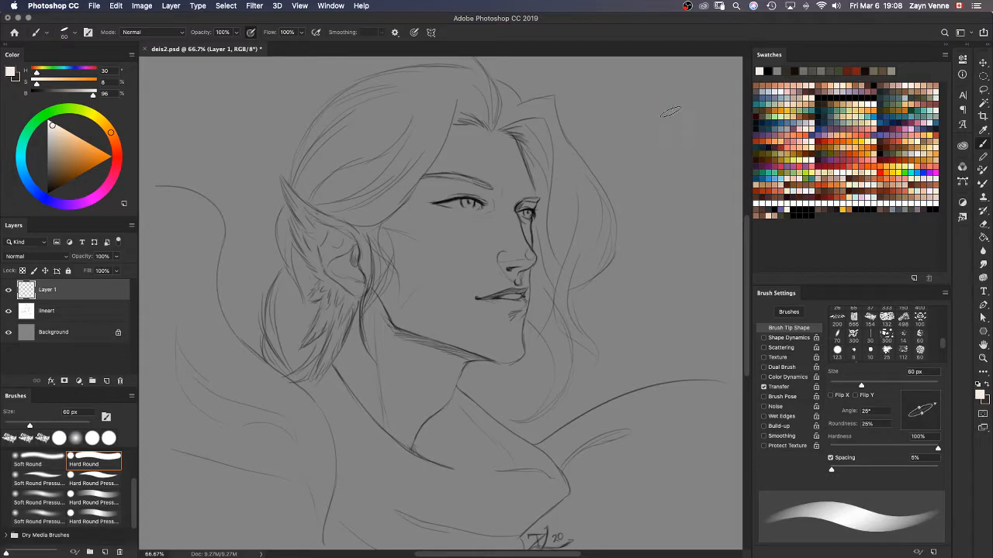
mouse_move(678, 111)
left_mouse_down()
mouse_move(634, 176)
mouse_move(641, 286)
left_mouse_up()
key("ctrl+z")
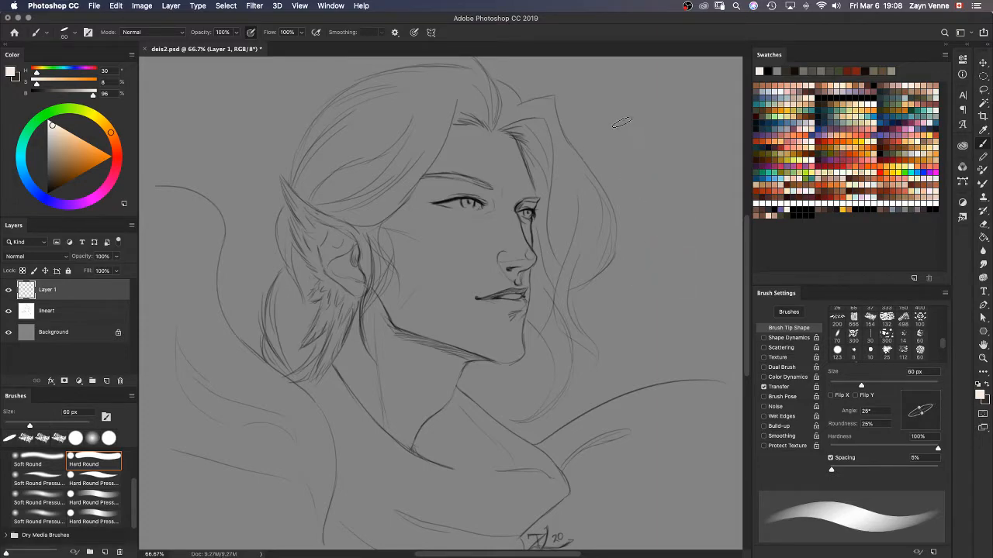
mouse_move(612, 86)
left_mouse_down()
mouse_move(623, 223)
mouse_move(648, 234)
mouse_move(623, 167)
left_mouse_up()
key("ctrl+z")
key("ctrl+z")
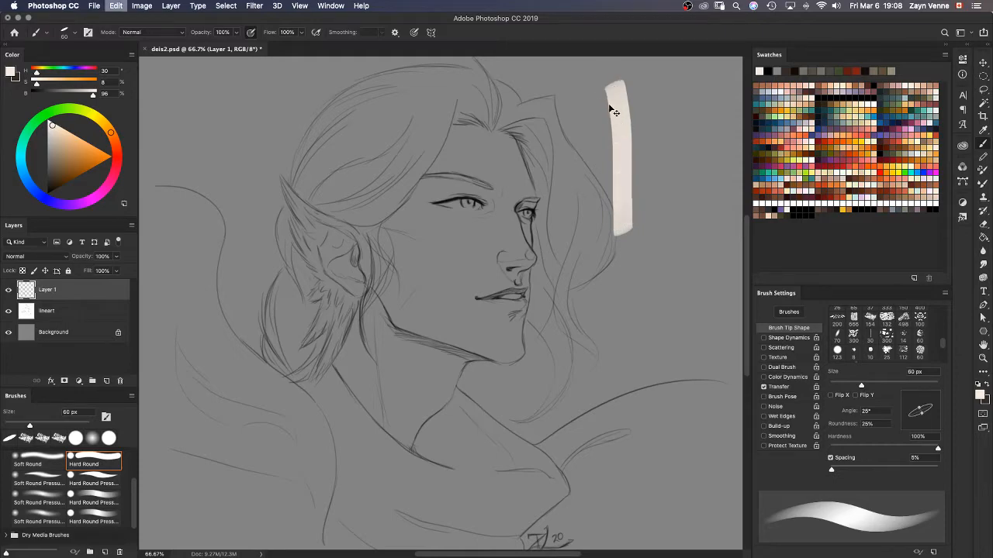
Step: Letter a calligraphic "DE" beside the portrait with the flattened brush and undo all its strokes
mouse_move(599, 86)
left_mouse_down()
mouse_move(696, 113)
mouse_move(607, 220)
left_mouse_up()
mouse_move(694, 174)
left_mouse_down()
mouse_move(680, 211)
mouse_move(714, 209)
mouse_move(730, 155)
left_mouse_up()
left_click_drag(685, 202, 716, 184)
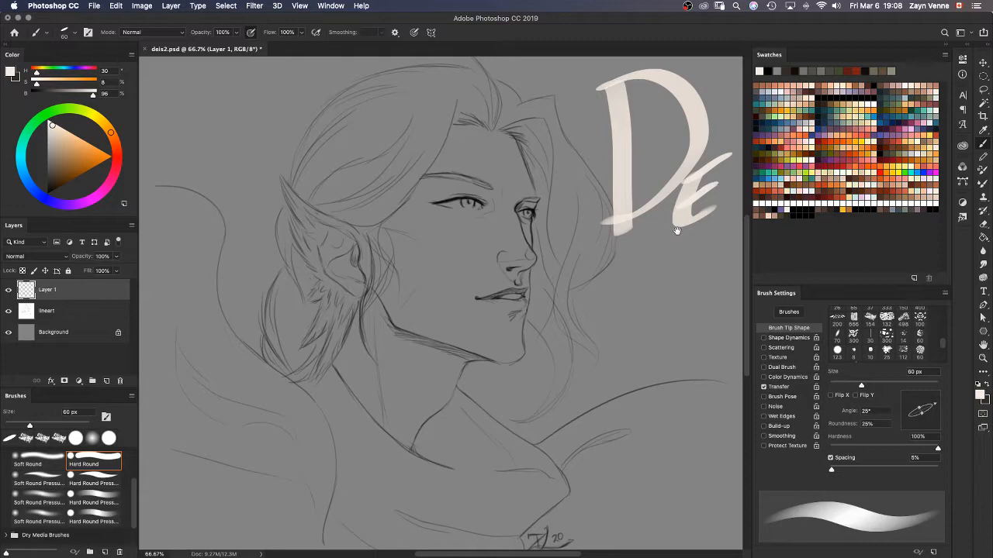
mouse_move(677, 231)
left_mouse_down()
mouse_move(556, 244)
mouse_move(666, 276)
left_mouse_up()
key("super+z")
key("super+z")
key("super+z")
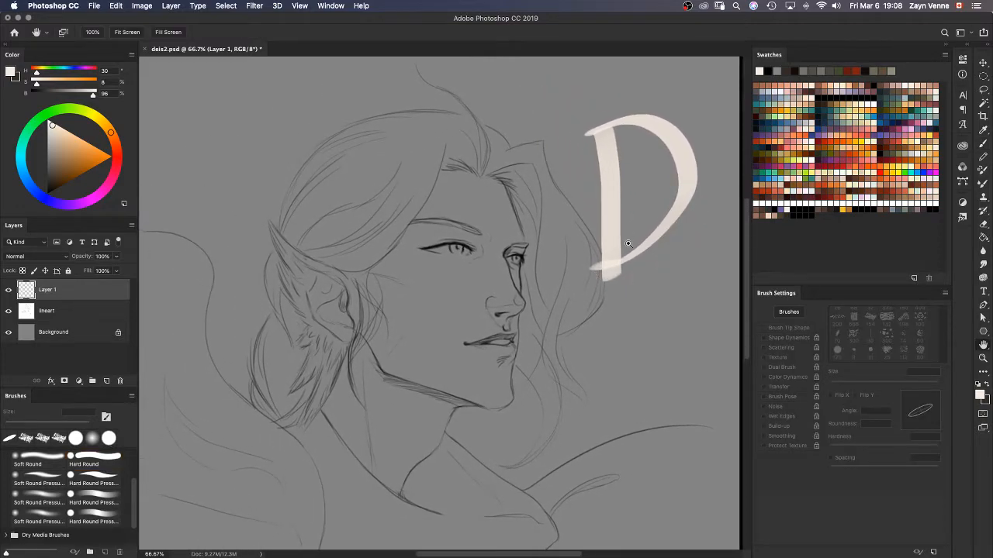
key("super+z")
key("super+z")
key("b")
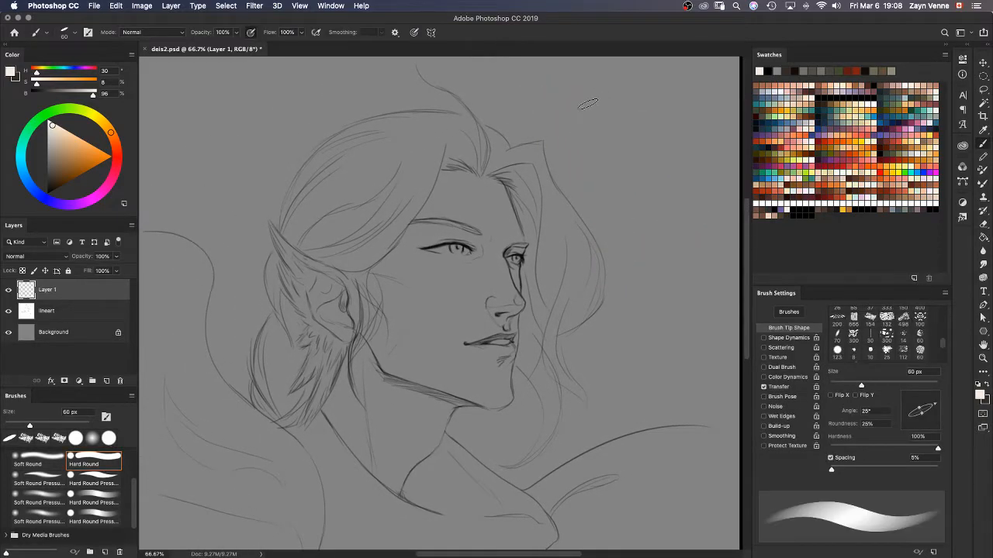
Step: Letter "Deis" in calligraphic strokes in the empty area beside the hair and undo the whole word
left_click_drag(588, 103, 596, 188)
mouse_move(573, 103)
left_mouse_down()
mouse_move(627, 99)
mouse_move(584, 193)
left_mouse_up()
mouse_move(658, 160)
left_mouse_down()
mouse_move(656, 185)
mouse_move(666, 159)
mouse_move(650, 179)
mouse_move(668, 165)
mouse_move(690, 183)
left_mouse_up()
mouse_move(725, 137)
left_mouse_down()
mouse_move(710, 181)
mouse_move(718, 179)
left_mouse_up()
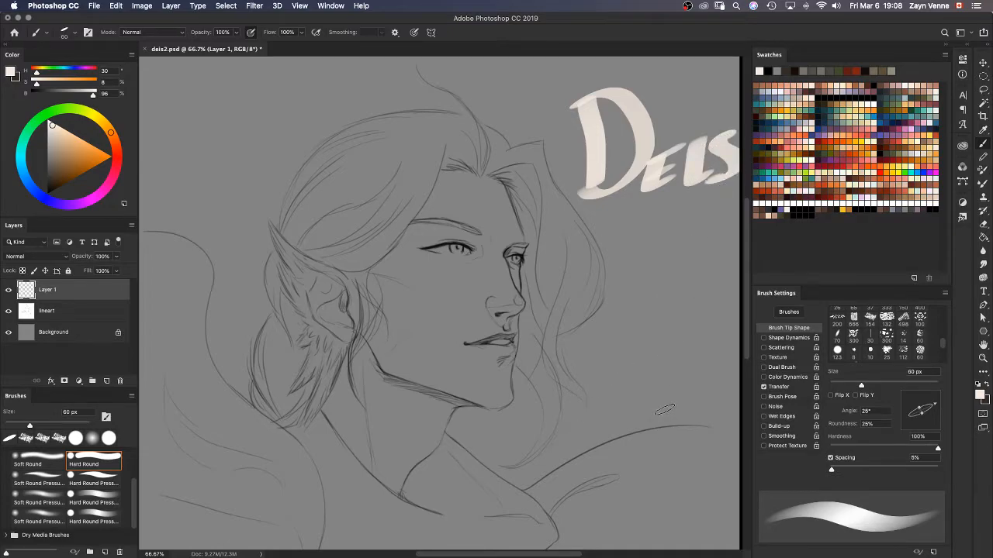
key("super+z")
key("super+z")
key("super+z")
key("super+z")
key("super+z")
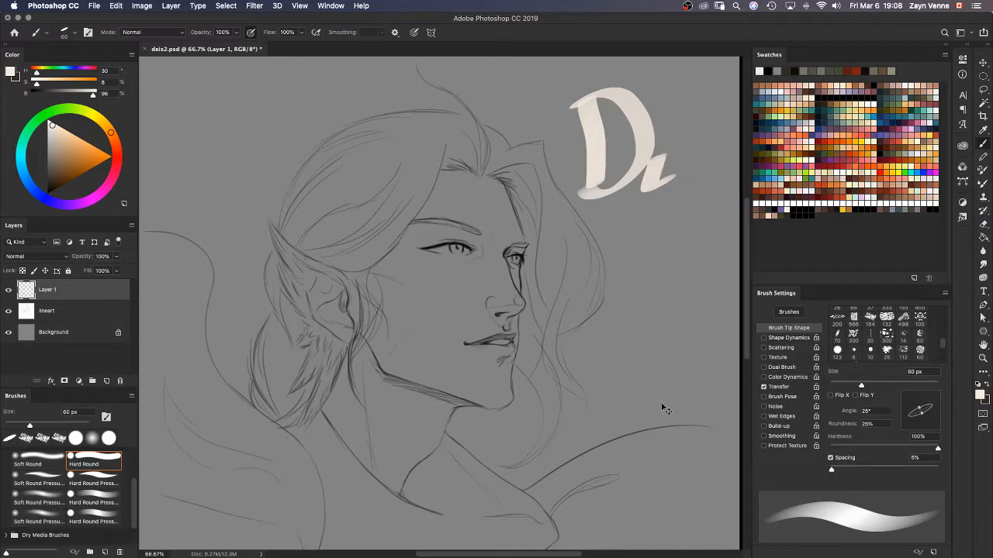
key("super+z")
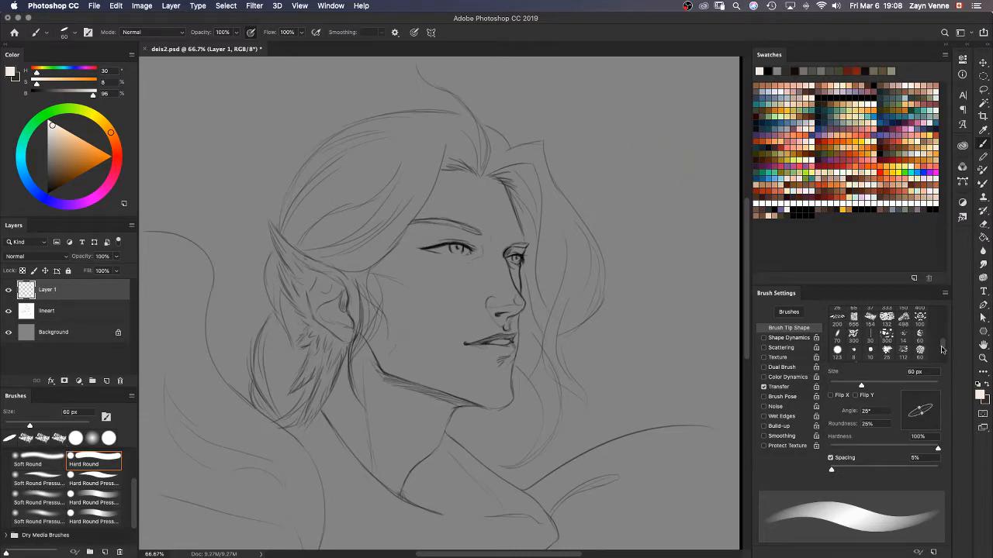
Step: Choose the textured 60 px tip again, enlarge it to 175 px, and reduce the brush size to 125 px
scroll(869, 330, "up", 5)
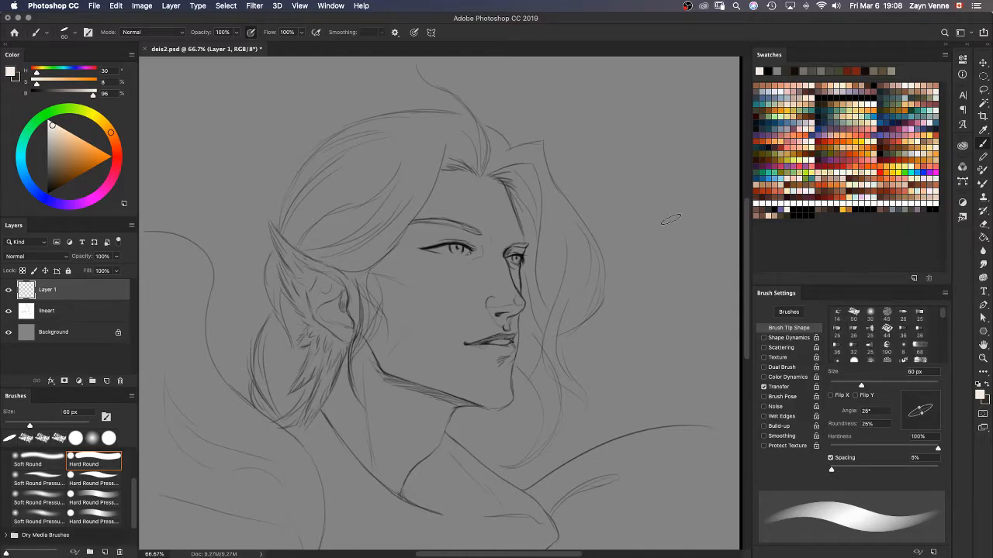
left_click(854, 314)
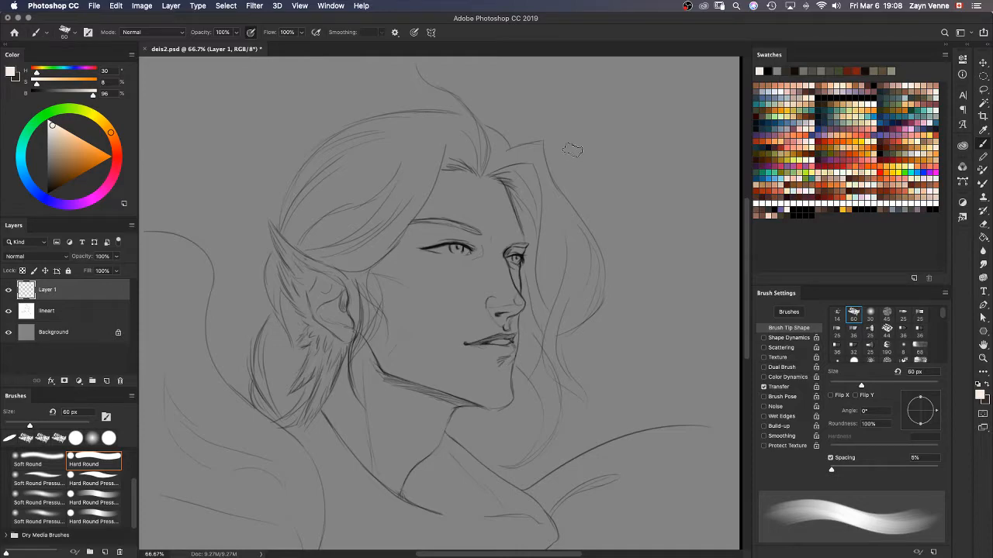
key("bracketright")
key("bracketright")
key("bracketright")
key("bracketright")
key("bracketright")
key("bracketright")
key("bracketright")
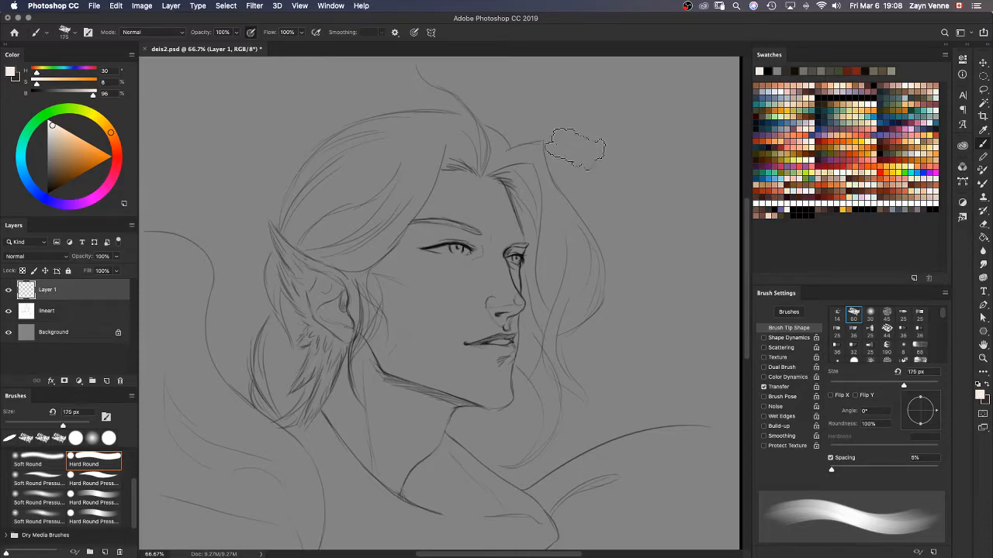
key("bracketleft")
key("bracketleft")
Step: Reload the Hard Round preset, enable Shape Dynamics, and set the size jitter to 66%
left_click(90, 462)
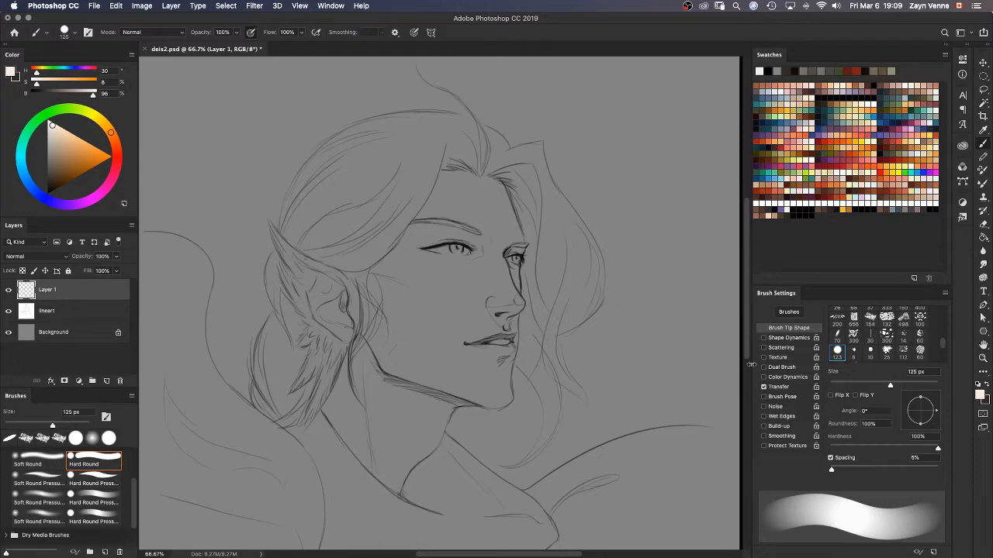
left_click(805, 339)
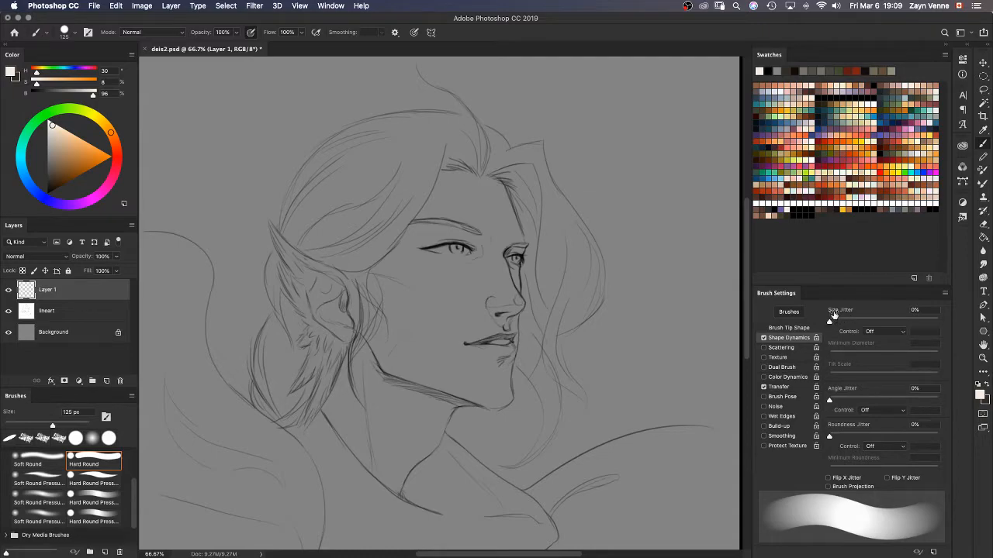
left_click_drag(830, 323, 901, 323)
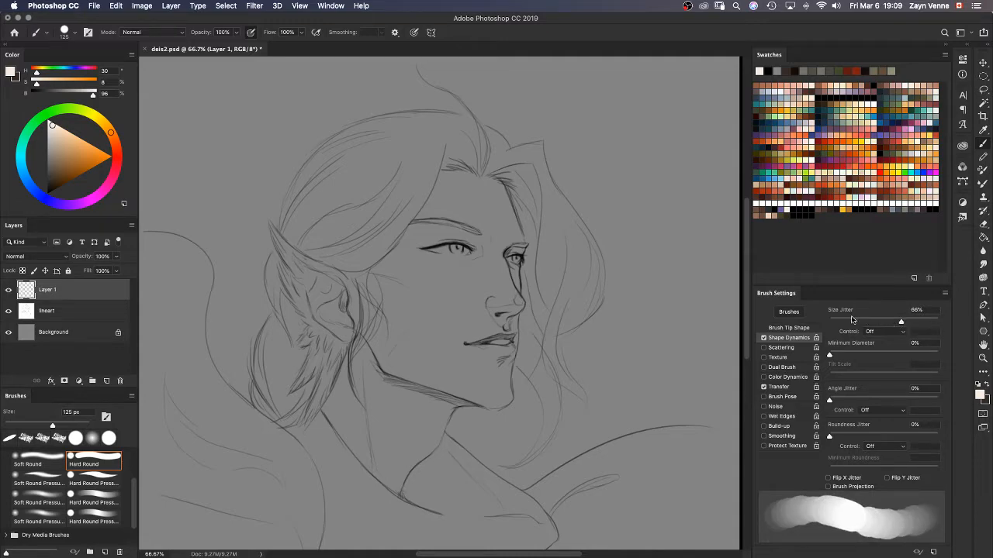
Step: Tighten the brush spacing, raise the size jitter to 78%, and paint a long wavy vertical stroke beside the face
left_click(786, 328)
left_click_drag(833, 471, 829, 470)
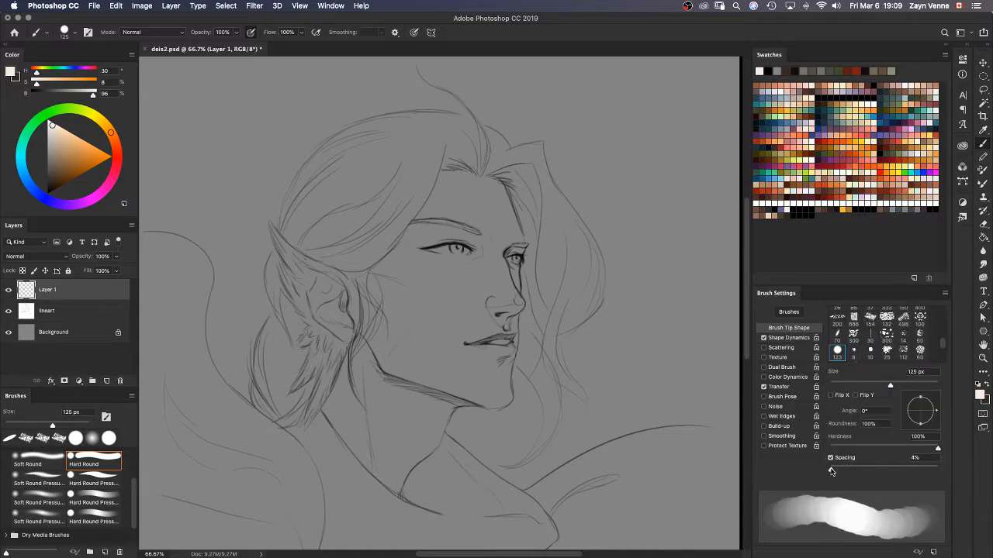
left_click(791, 338)
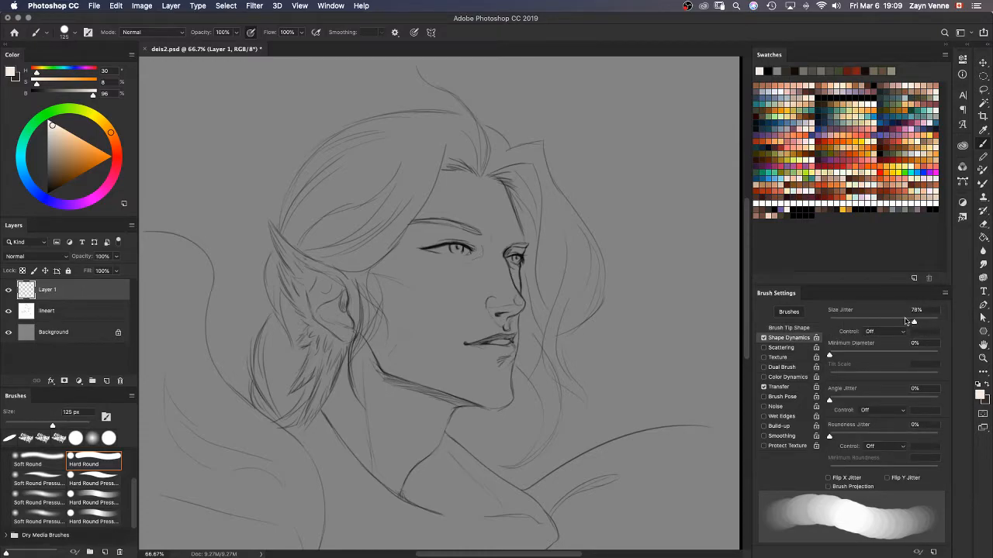
mouse_move(638, 128)
left_mouse_down()
mouse_move(637, 301)
mouse_move(673, 362)
mouse_move(626, 414)
mouse_move(646, 452)
left_mouse_up()
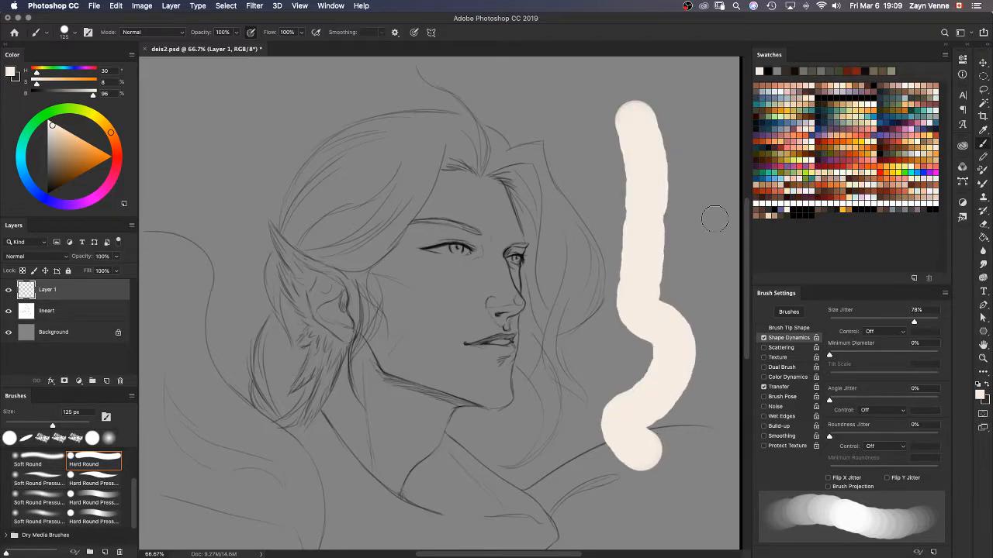
Step: Undo the previous stroke, then test a 42% minimum diameter with a wavy vertical stroke beside the face and undo it
key("super+z")
left_click_drag(831, 354, 874, 355)
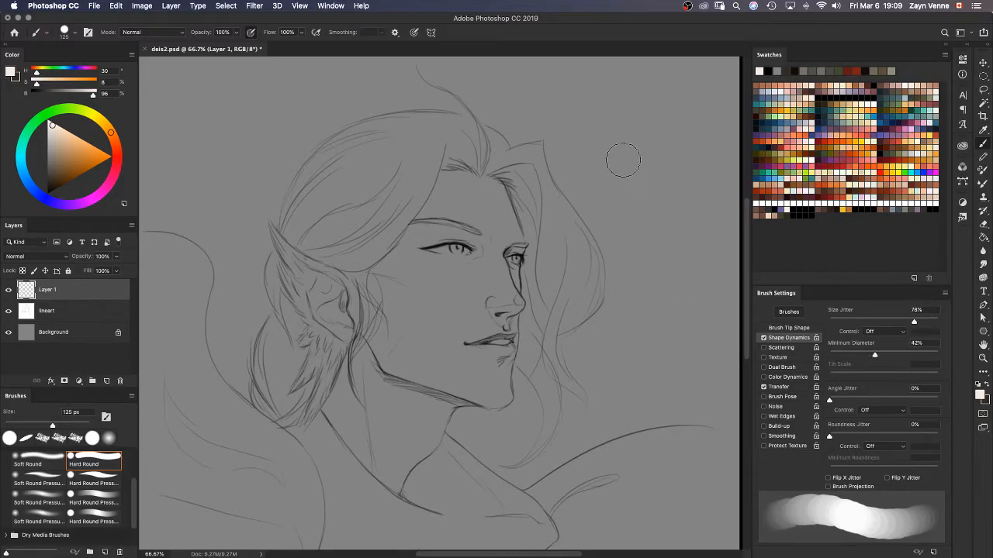
mouse_move(630, 159)
left_mouse_down()
mouse_move(643, 255)
mouse_move(663, 288)
mouse_move(670, 337)
mouse_move(640, 385)
mouse_move(694, 428)
left_mouse_up()
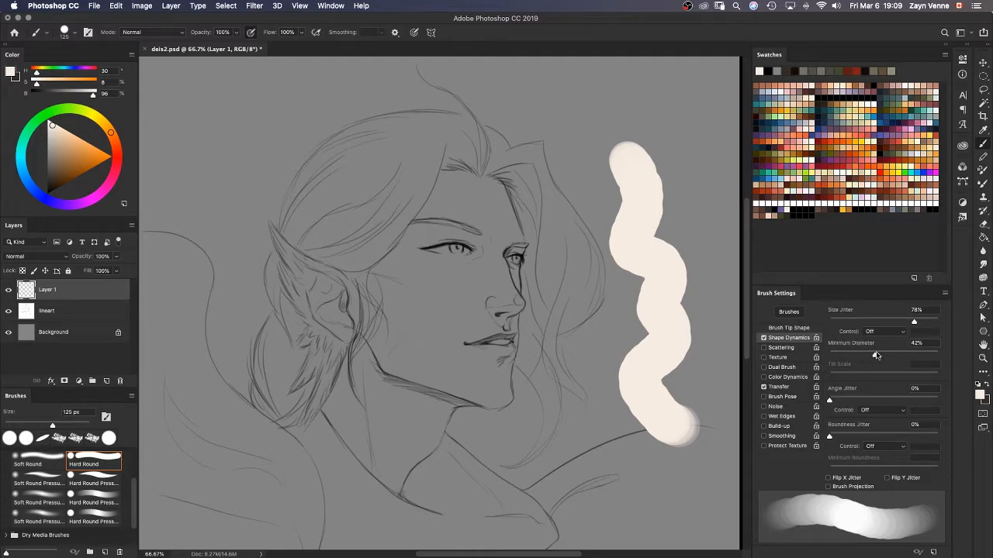
key("super+z")
Step: Set the size jitter control to Fade and paint a long wavy test stroke down the empty area beside the face
left_click(889, 333)
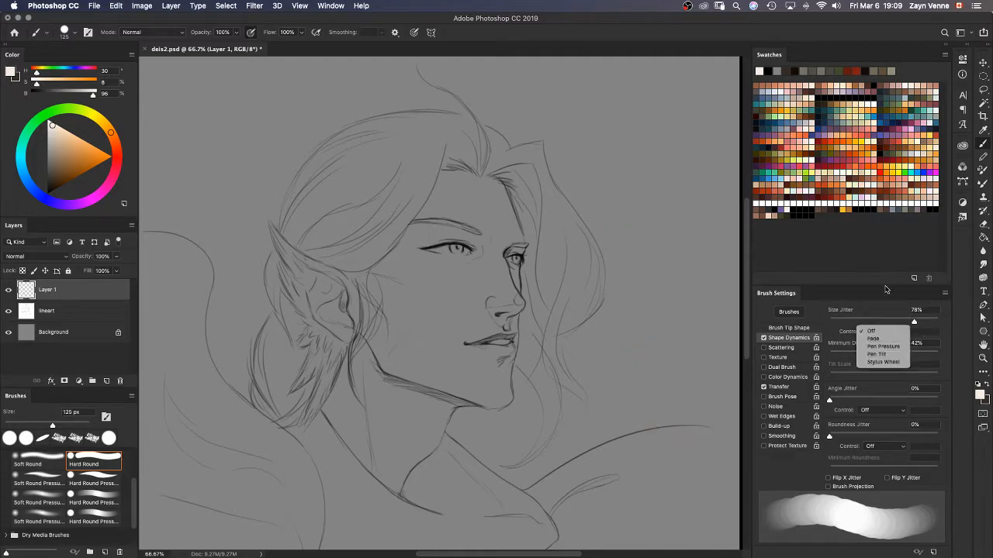
left_click(874, 339)
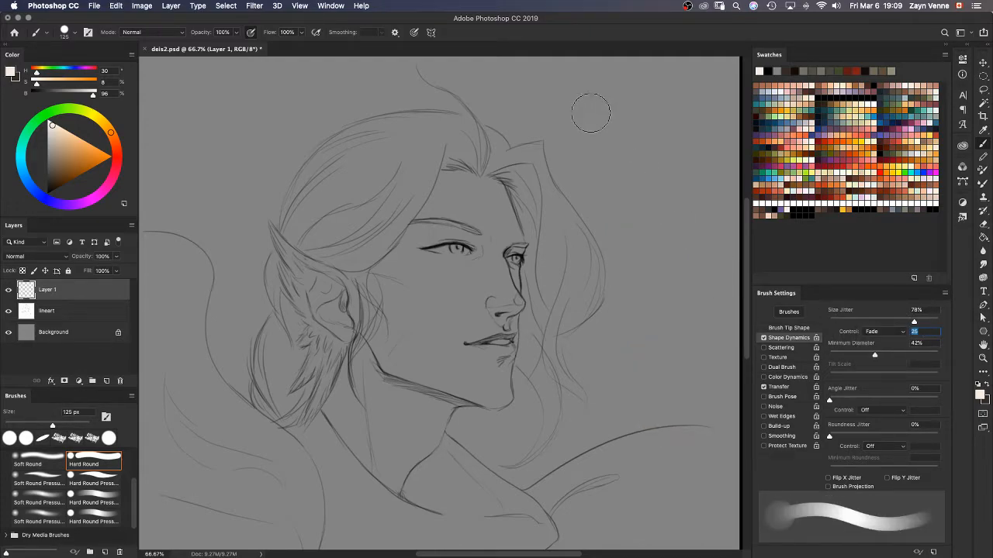
mouse_move(593, 113)
left_mouse_down()
mouse_move(651, 196)
mouse_move(642, 287)
mouse_move(692, 362)
mouse_move(686, 408)
left_mouse_up()
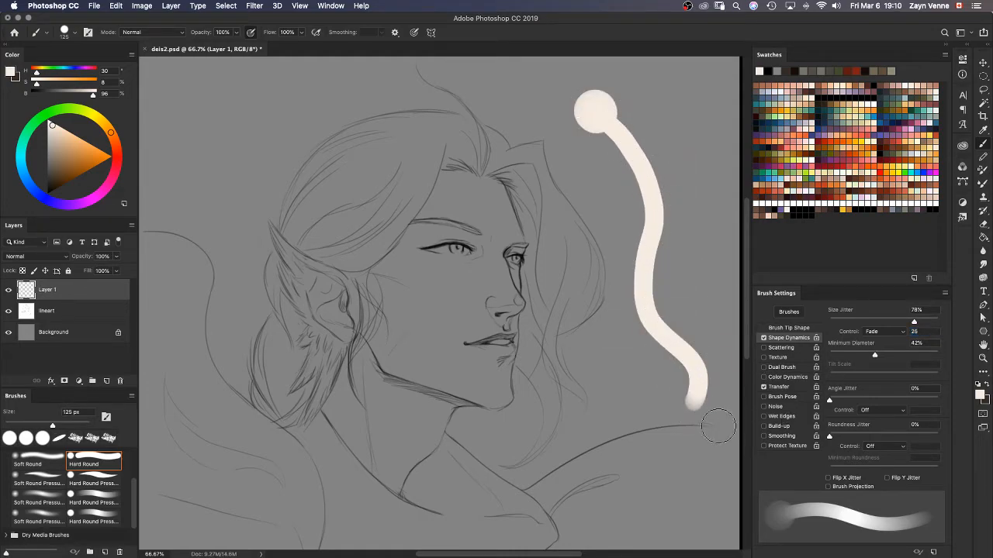
Step: Reset the size jitter and minimum diameter to 0%, undo the test stroke, and set the size fade to 500
left_click_drag(913, 321, 822, 324)
left_click_drag(879, 355, 826, 355)
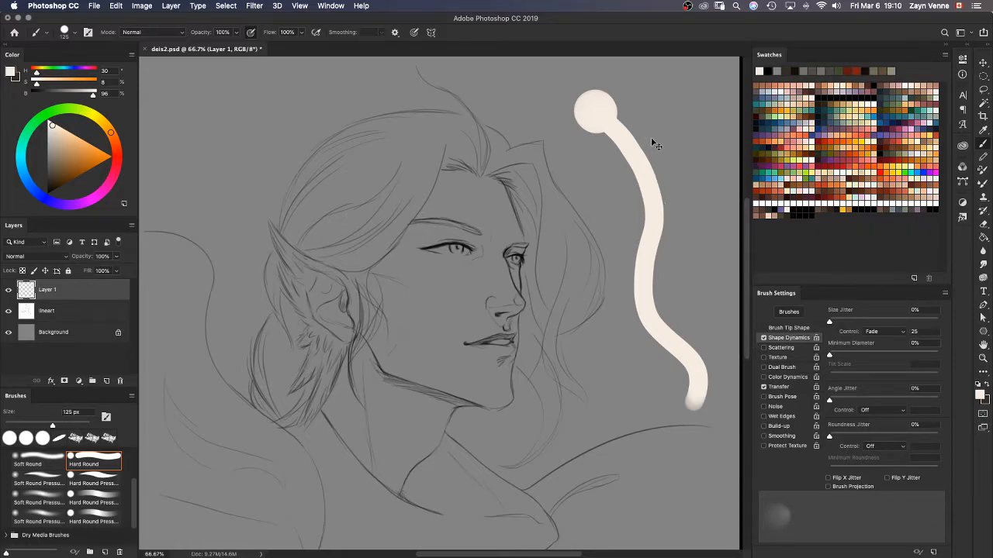
key("super+z")
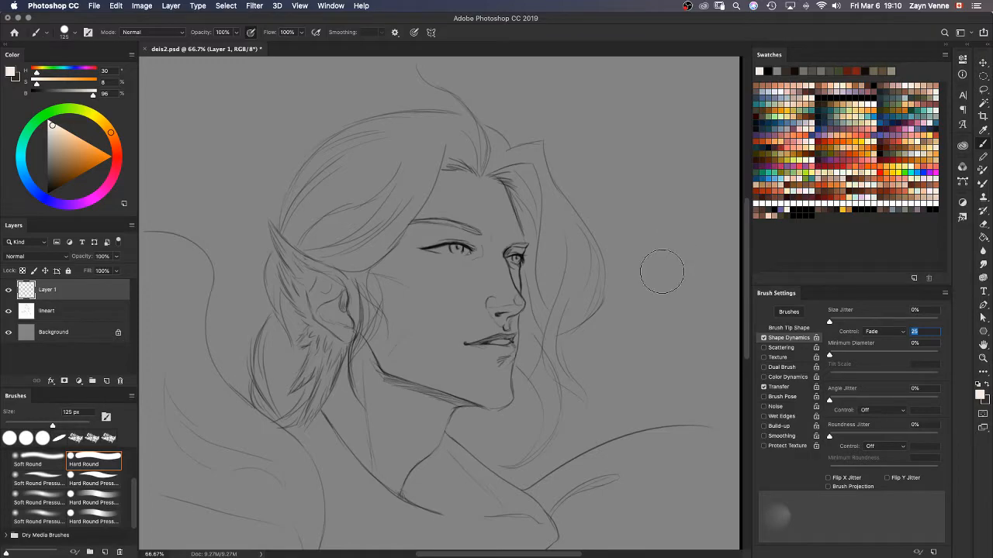
type("500")
key("Return")
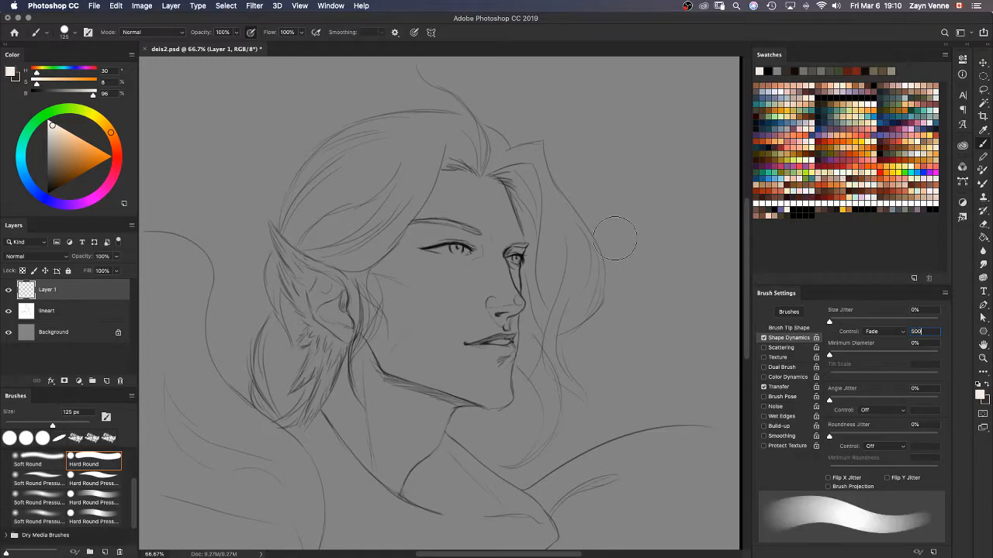
Step: Paint four curved fading strokes across the hair and the empty area beside it, and undo all four
left_click_drag(591, 97, 652, 223)
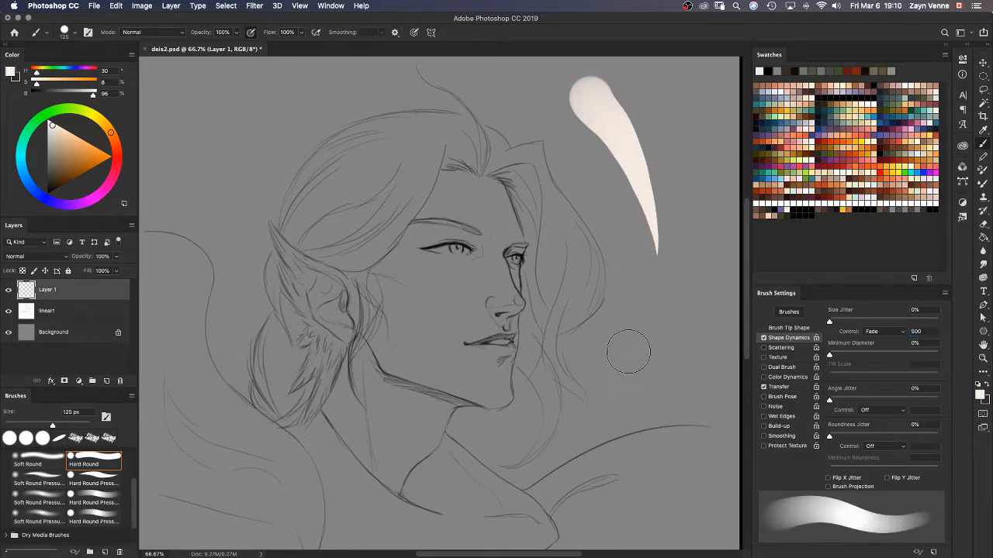
left_click_drag(503, 109, 601, 252)
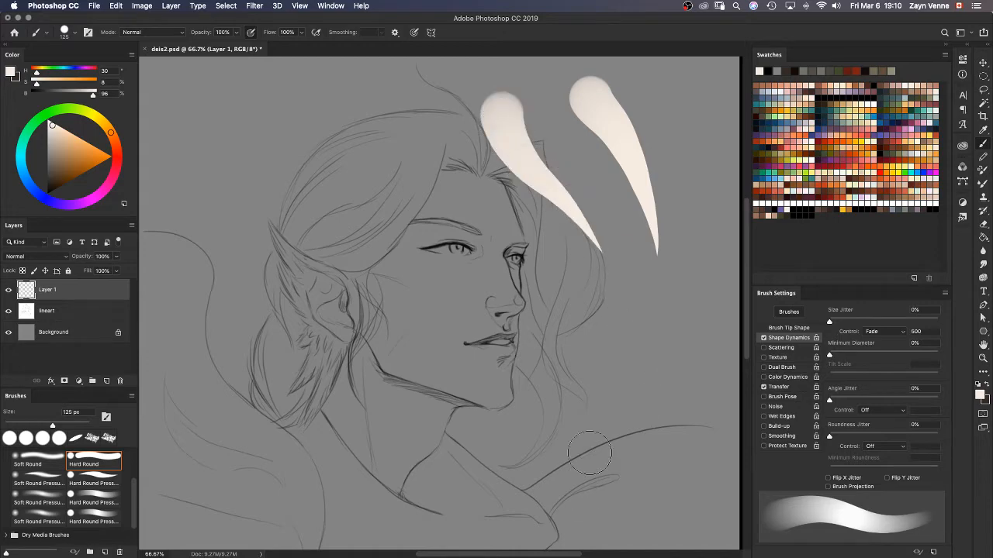
left_click_drag(666, 116, 688, 296)
mouse_move(574, 552)
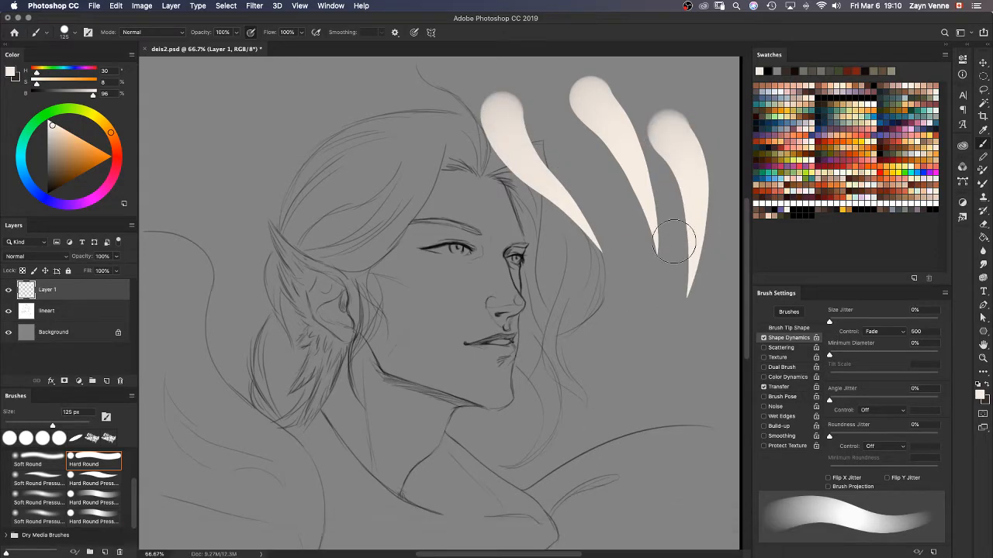
mouse_move(394, 133)
left_mouse_down()
mouse_move(475, 234)
mouse_move(519, 252)
left_mouse_up()
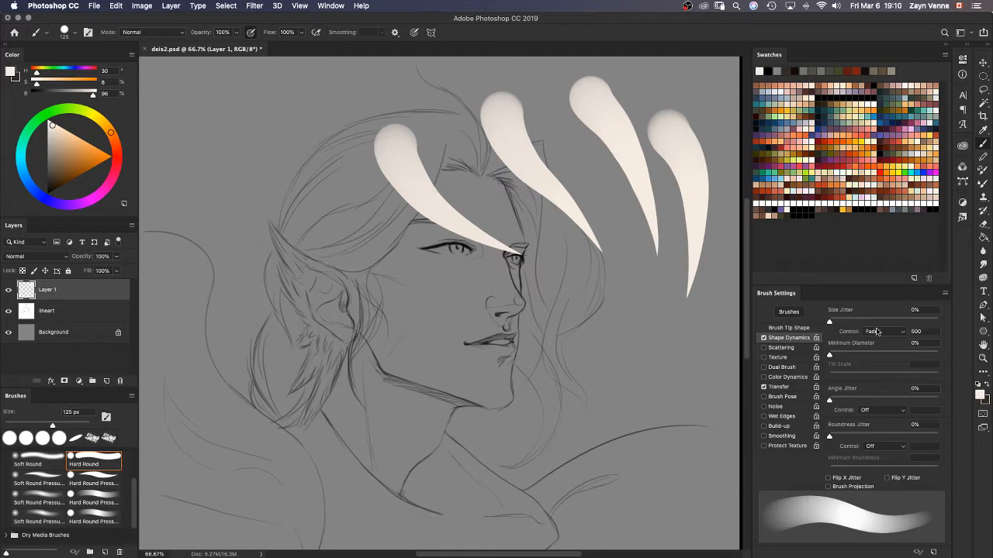
key("super+z")
key("super+z")
key("super+z")
key("super+z")
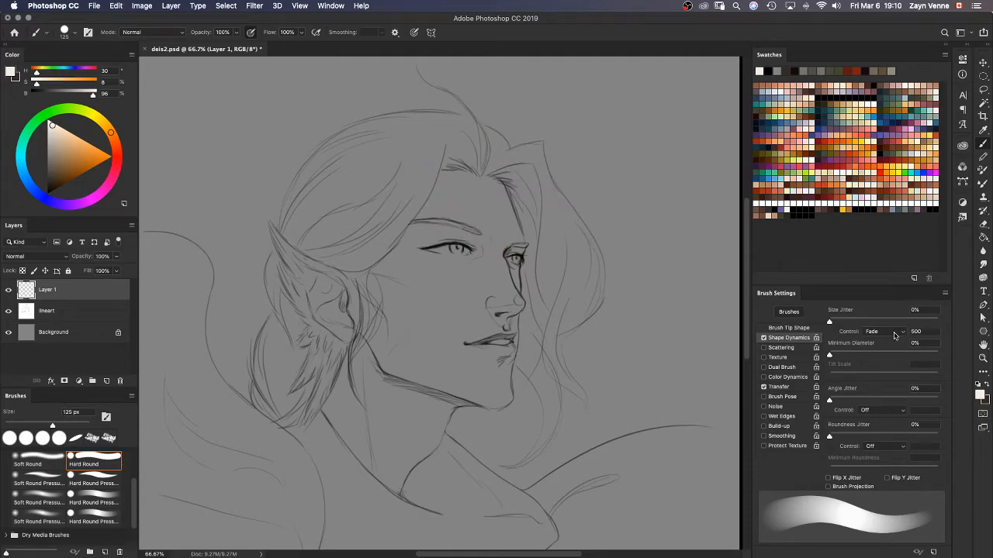
Step: Set the size control to Pen Pressure, test it with strokes beside and below the face, and undo them while keeping Layer 1
left_click(896, 335)
left_click(892, 342)
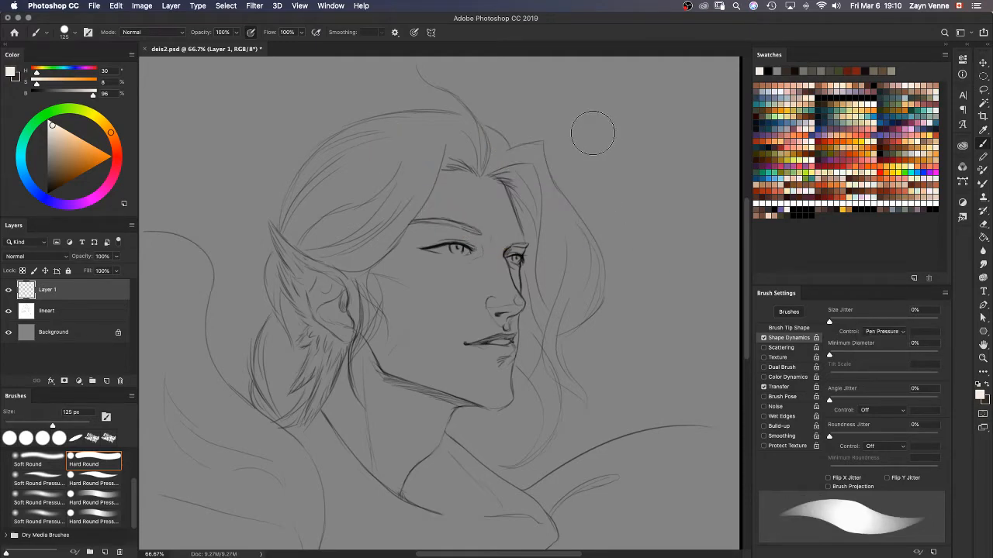
mouse_move(557, 105)
left_mouse_down()
mouse_move(624, 163)
mouse_move(622, 231)
mouse_move(654, 252)
left_mouse_up()
key("super+z")
mouse_move(631, 101)
left_mouse_down()
mouse_move(652, 173)
mouse_move(649, 326)
mouse_move(629, 436)
mouse_move(574, 483)
mouse_move(510, 494)
mouse_move(387, 473)
mouse_move(341, 453)
mouse_move(547, 479)
left_mouse_up()
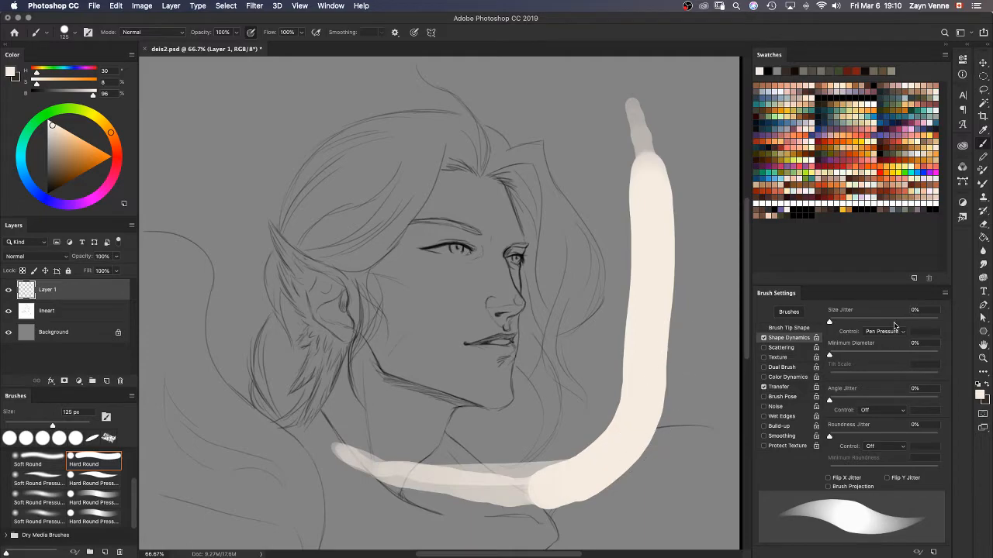
key("super+z")
key("super+z")
key("super+z")
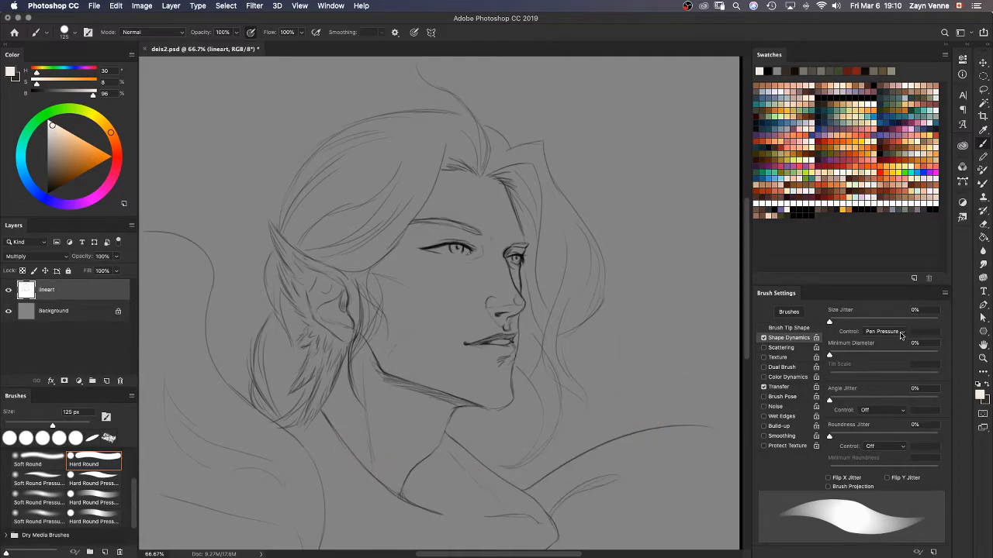
key("super+shift+z")
Step: Set the size control to Pen Tilt, test it with strokes in the empty area beside the hair, and undo them
left_click(901, 334)
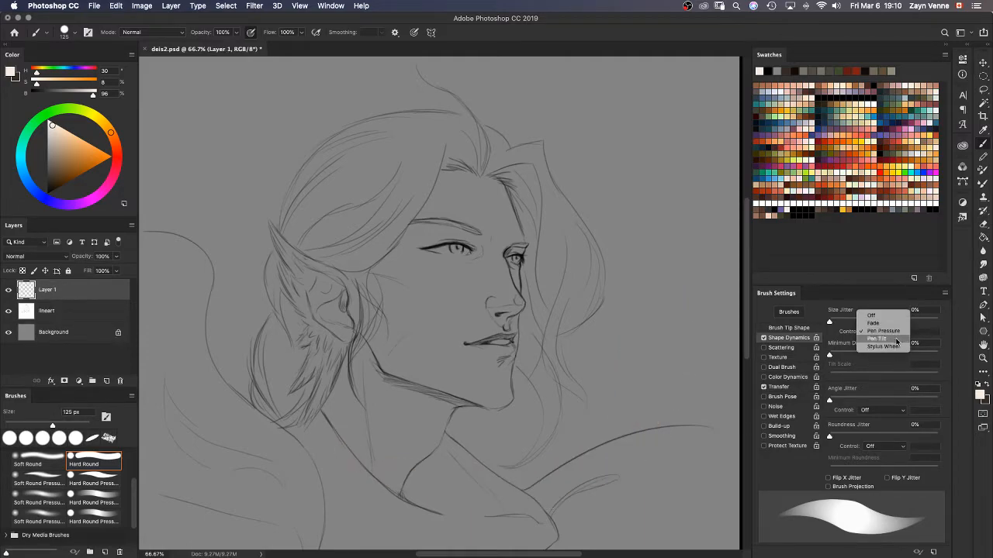
left_click(897, 341)
mouse_move(610, 111)
left_mouse_down()
mouse_move(658, 225)
mouse_move(657, 259)
mouse_move(617, 342)
mouse_move(578, 370)
mouse_move(608, 379)
mouse_move(578, 426)
mouse_move(547, 441)
mouse_move(535, 431)
mouse_move(542, 399)
mouse_move(486, 320)
mouse_move(407, 320)
mouse_move(388, 360)
mouse_move(407, 416)
mouse_move(431, 453)
mouse_move(498, 484)
mouse_move(476, 509)
mouse_move(393, 483)
mouse_move(351, 400)
mouse_move(377, 292)
mouse_move(437, 266)
mouse_move(526, 321)
mouse_move(574, 288)
mouse_move(539, 262)
mouse_move(570, 262)
mouse_move(582, 186)
mouse_move(541, 166)
mouse_move(507, 190)
mouse_move(519, 241)
mouse_move(560, 266)
mouse_move(588, 302)
mouse_move(619, 305)
mouse_move(610, 213)
mouse_move(688, 169)
left_mouse_up()
key("super+z")
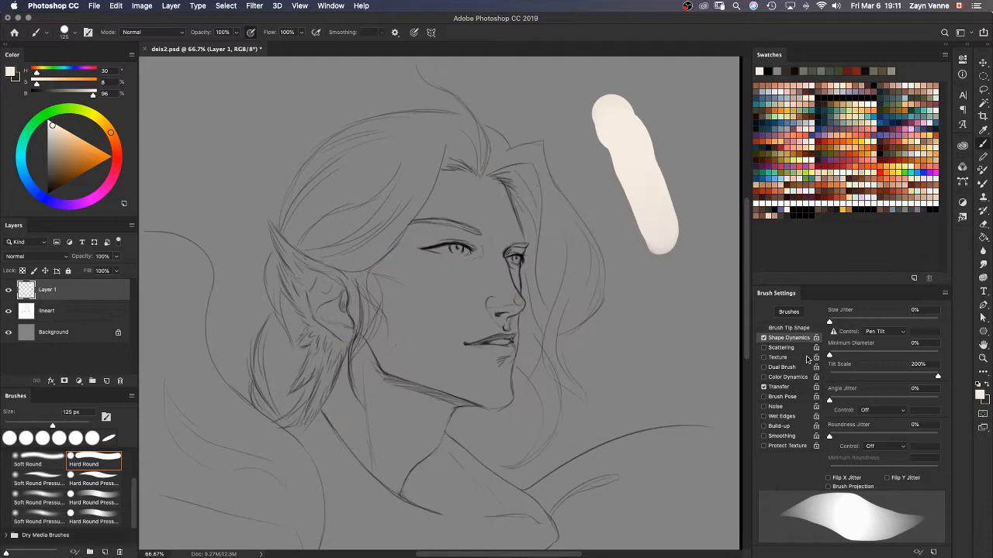
key("super+z")
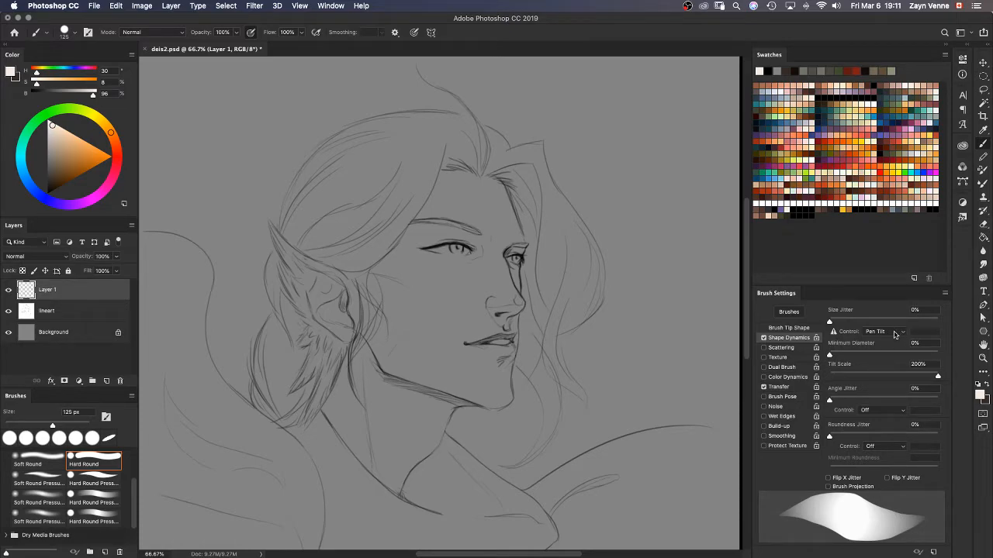
left_click(896, 334)
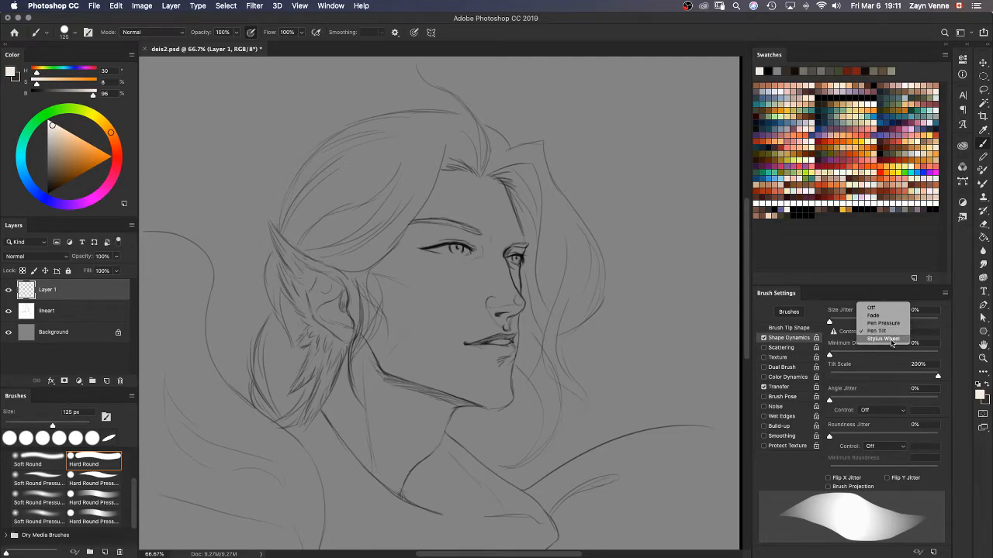
left_click(846, 330)
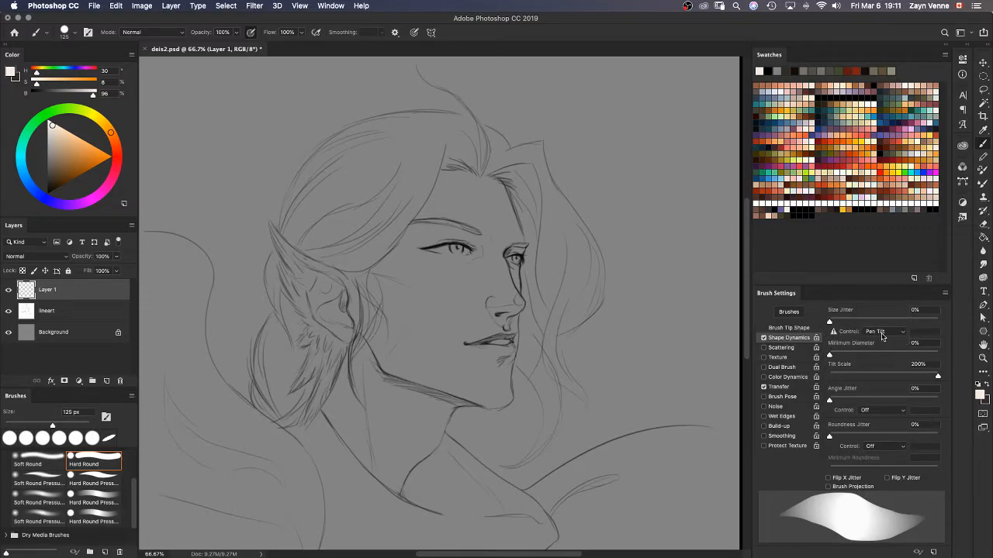
left_click(886, 335)
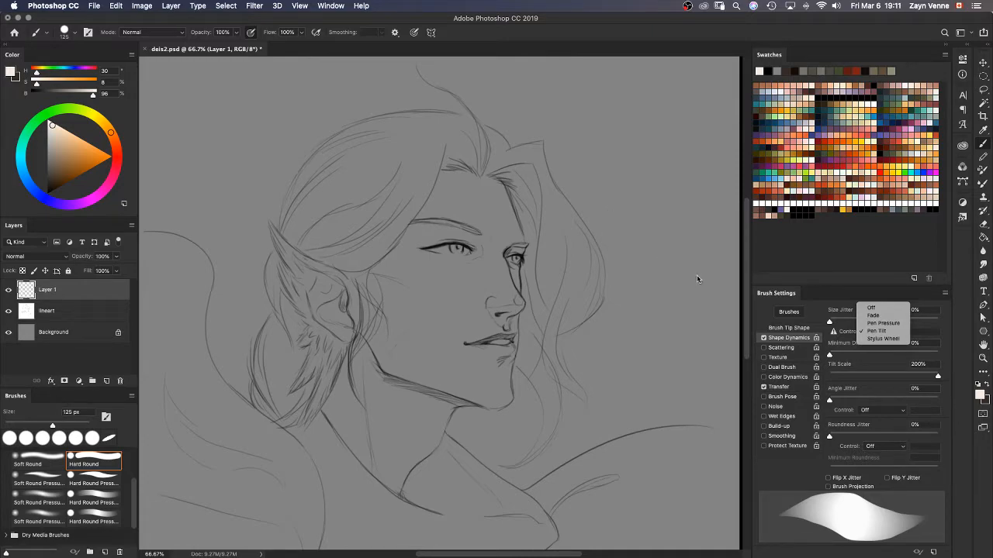
left_click(859, 364)
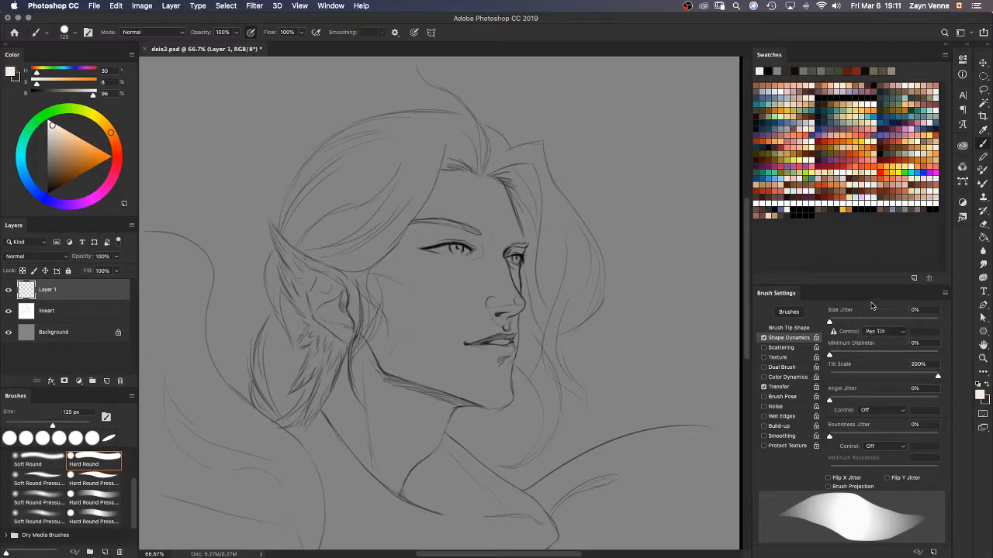
Step: Test the Pen Pressure size control with a long curved stroke beside the face, undo the stroke, and turn the size control off
left_click(880, 334)
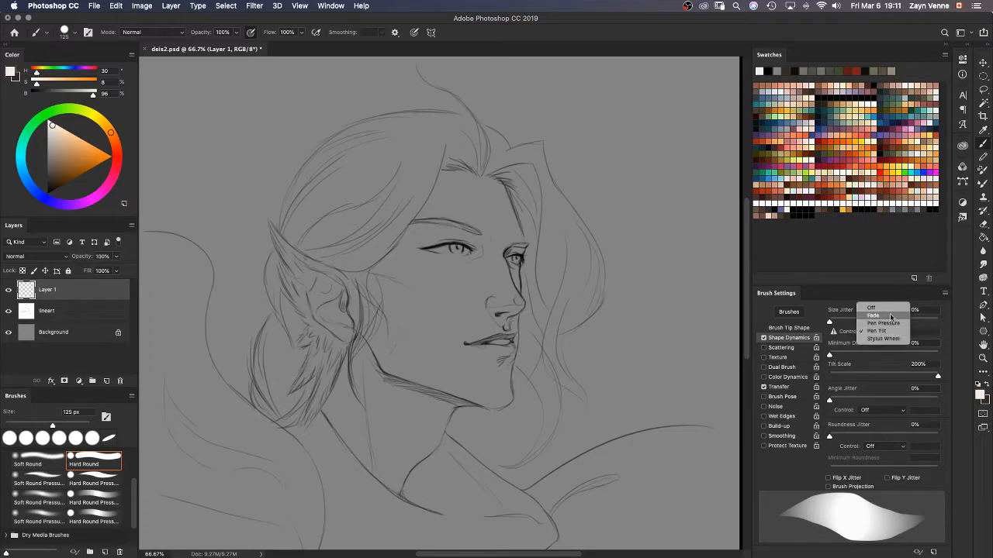
left_click(884, 323)
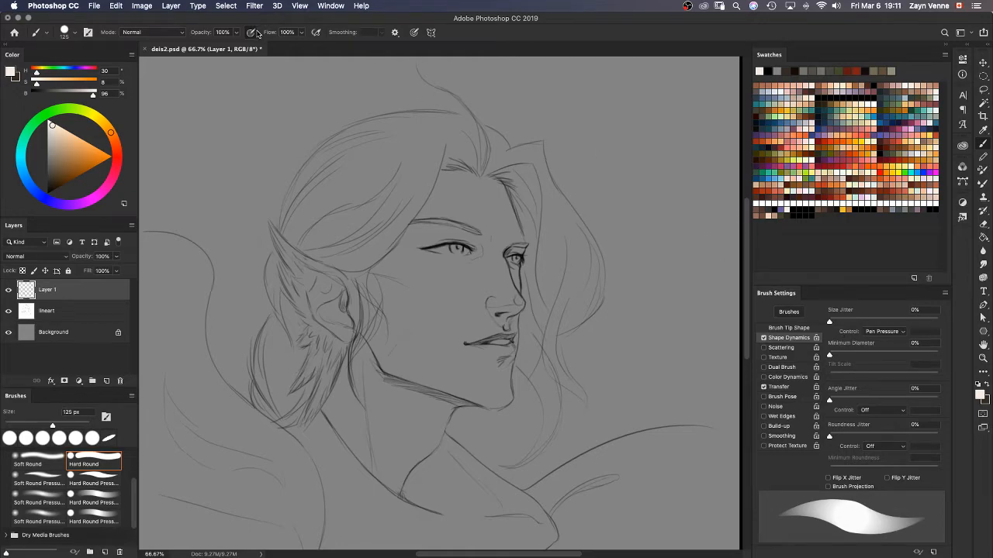
mouse_move(566, 138)
left_mouse_down()
mouse_move(609, 184)
mouse_move(624, 419)
mouse_move(608, 453)
left_mouse_up()
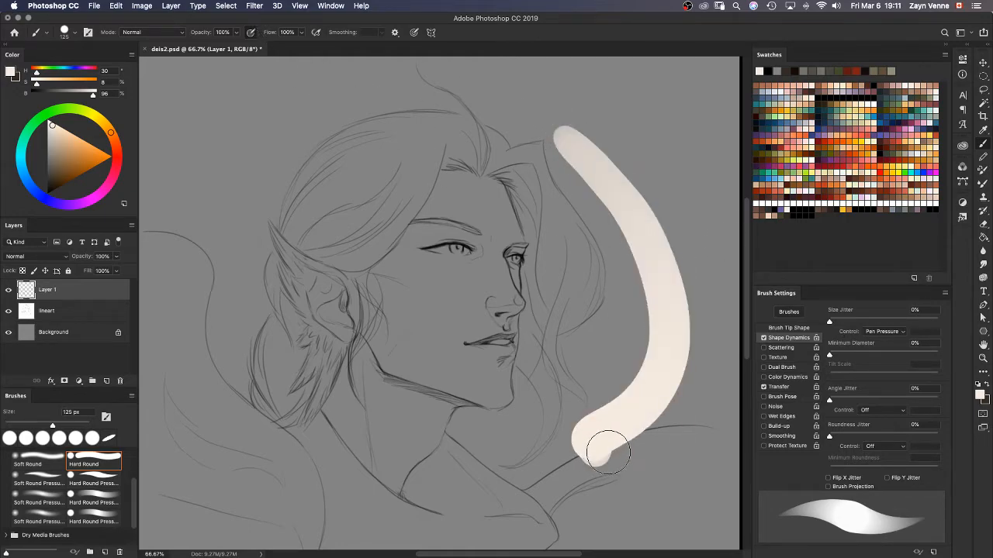
key("super+z")
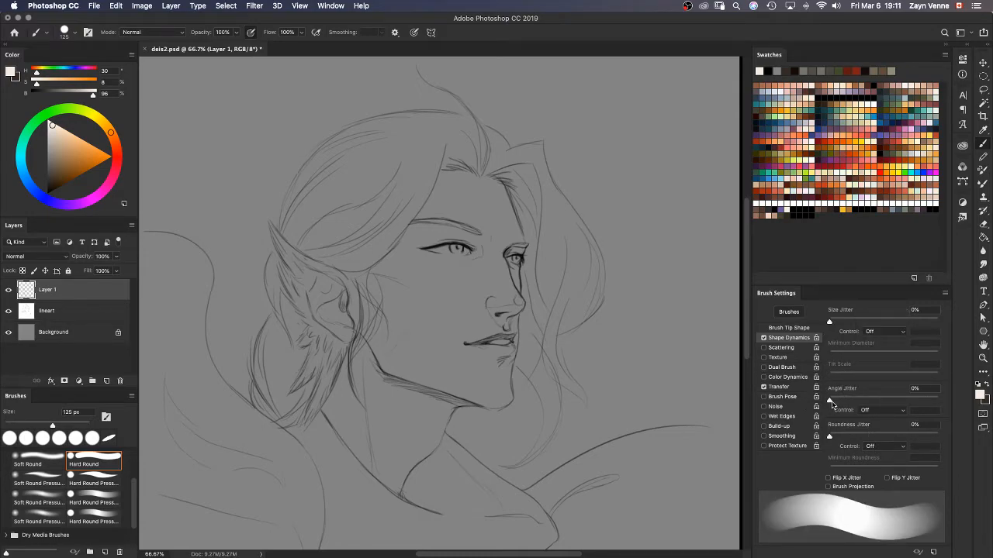
Step: Flatten the brush tip to 33% roundness at a 27° angle and return to the Shape Dynamics settings
left_click(800, 328)
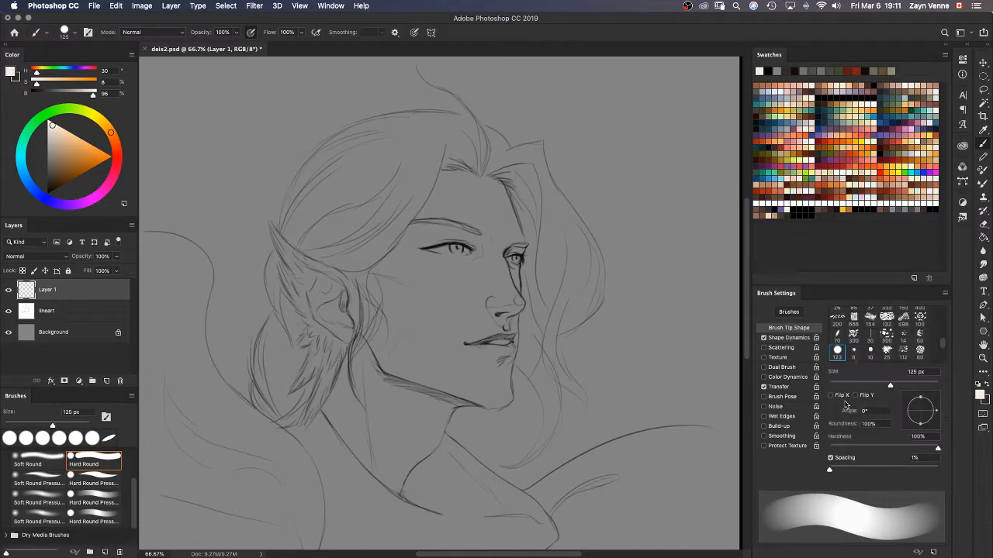
mouse_move(921, 398)
left_mouse_down()
mouse_move(921, 407)
mouse_move(934, 405)
left_mouse_up()
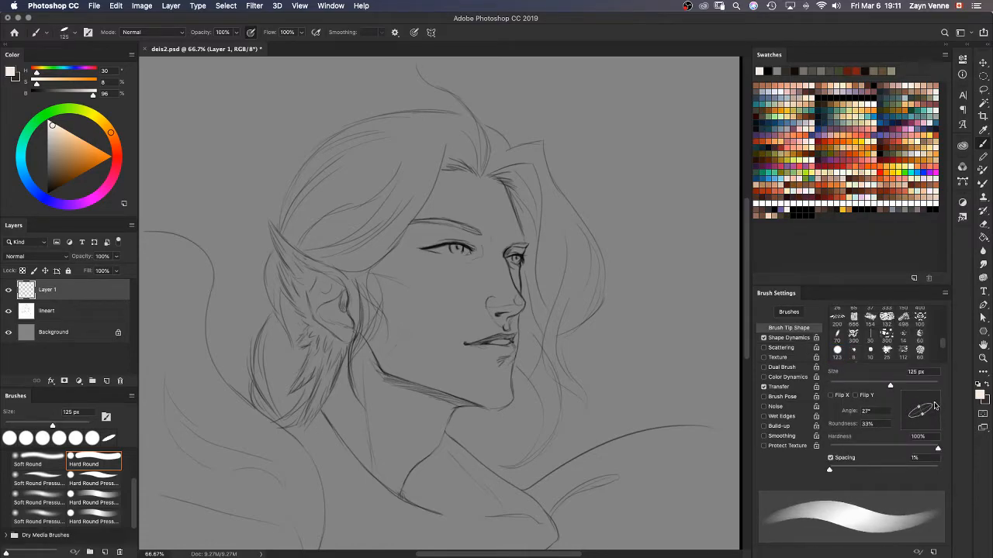
left_click(791, 338)
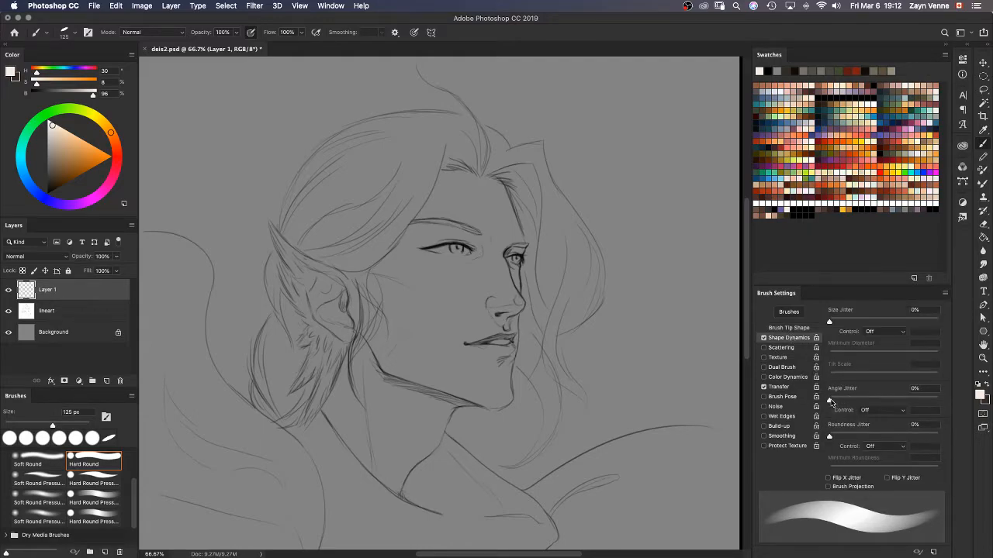
Step: Set the angle jitter to 18%, paint test strokes down the area beside the face, and undo them
mouse_move(831, 401)
left_mouse_down()
mouse_move(861, 401)
mouse_move(831, 402)
mouse_move(849, 401)
left_mouse_up()
mouse_move(632, 149)
left_mouse_down()
mouse_move(660, 226)
mouse_move(643, 305)
mouse_move(661, 423)
mouse_move(618, 409)
mouse_move(592, 343)
mouse_move(589, 211)
mouse_move(568, 140)
mouse_move(559, 150)
mouse_move(610, 203)
mouse_move(579, 284)
mouse_move(599, 361)
mouse_move(595, 410)
mouse_move(623, 401)
mouse_move(614, 442)
mouse_move(610, 341)
mouse_move(583, 281)
mouse_move(588, 360)
mouse_move(564, 424)
mouse_move(670, 448)
left_mouse_up()
key("super+z")
key("super+z")
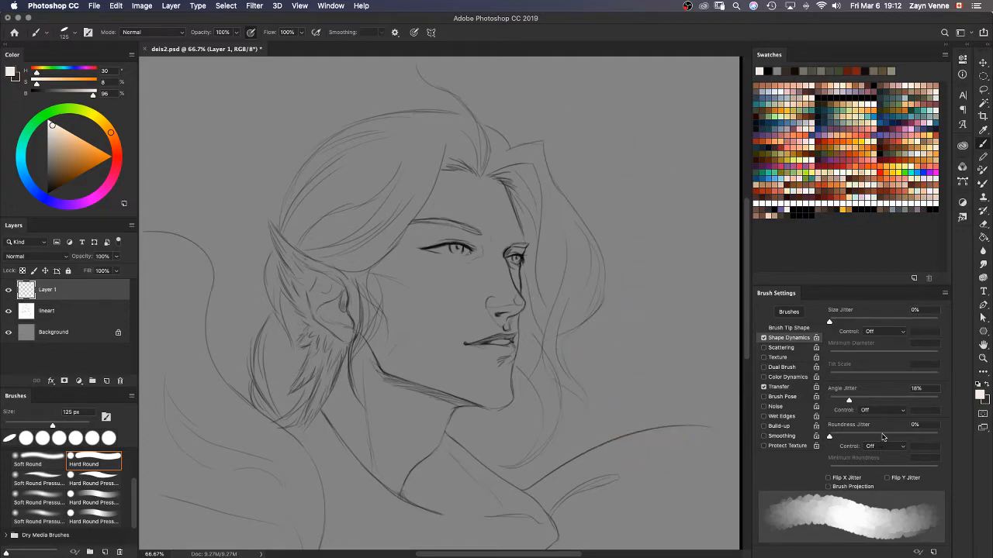
Step: Bring the brush's angle jitter back down to 0%
left_click(892, 411)
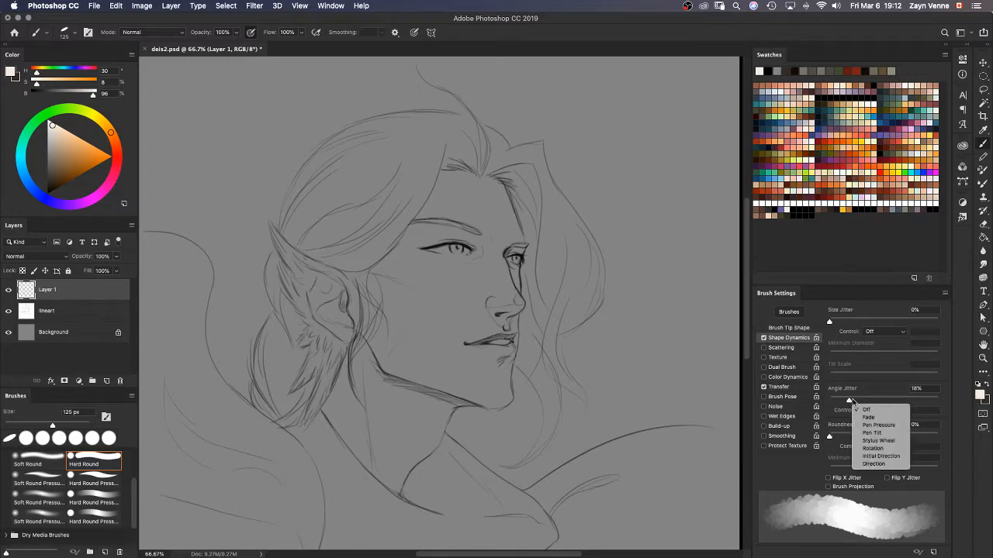
left_click(844, 402)
left_click_drag(848, 402, 828, 401)
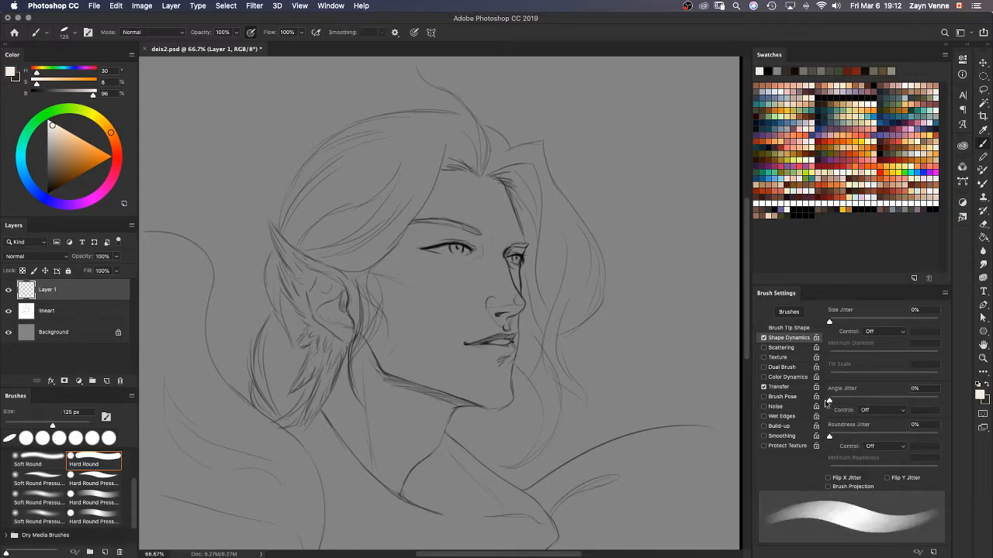
Step: Try Pen Tilt and Pen Pressure as the angle control, test Pen Pressure with a long stroke beside the face, and undo it
left_click(864, 410)
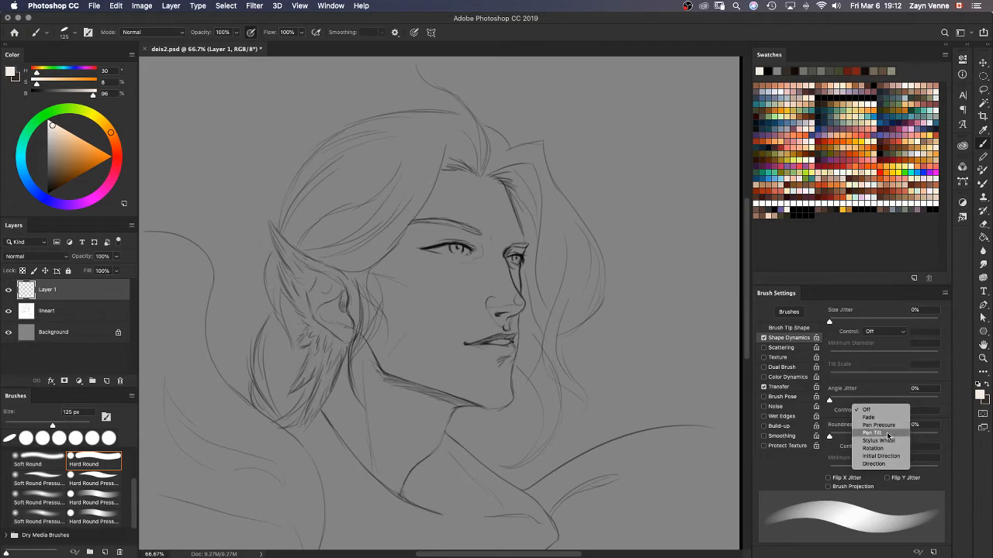
left_click(888, 434)
left_click(888, 411)
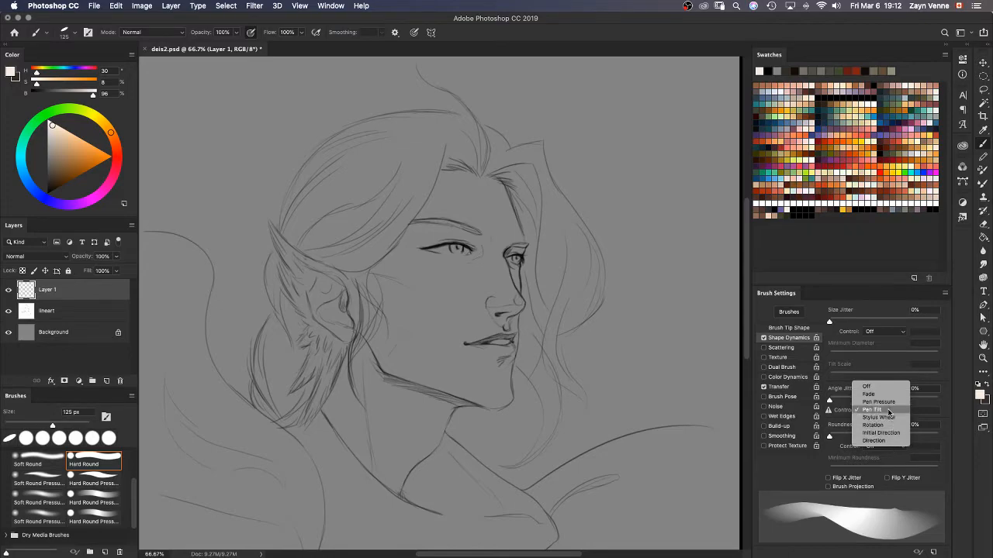
left_click(886, 403)
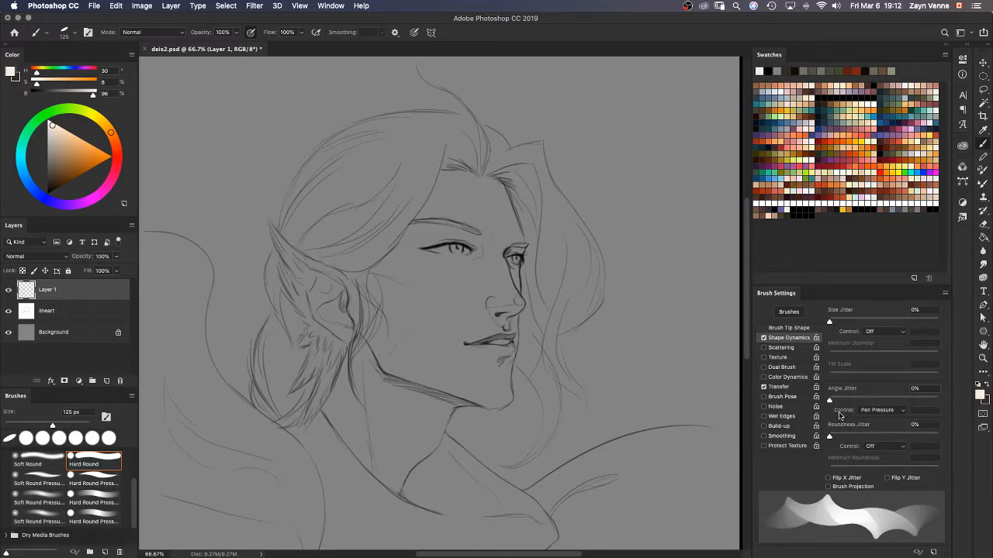
mouse_move(603, 108)
left_mouse_down()
mouse_move(637, 220)
mouse_move(678, 246)
mouse_move(650, 322)
mouse_move(626, 328)
mouse_move(641, 371)
mouse_move(607, 377)
mouse_move(634, 403)
mouse_move(618, 435)
mouse_move(570, 408)
mouse_move(580, 424)
mouse_move(555, 420)
mouse_move(568, 434)
mouse_move(554, 429)
mouse_move(568, 438)
mouse_move(560, 460)
mouse_move(504, 439)
mouse_move(529, 473)
mouse_move(516, 506)
mouse_move(544, 482)
left_mouse_up()
key("super+z")
Step: Set the angle control to Rotation, test it with an S-shaped stroke in the empty area beside the hair, and undo the stroke
left_click(884, 411)
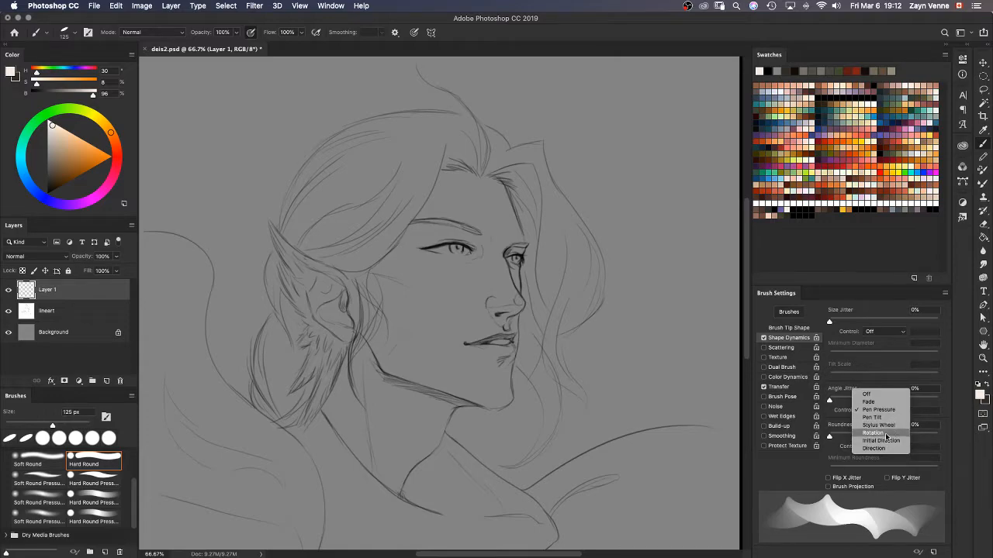
left_click(873, 433)
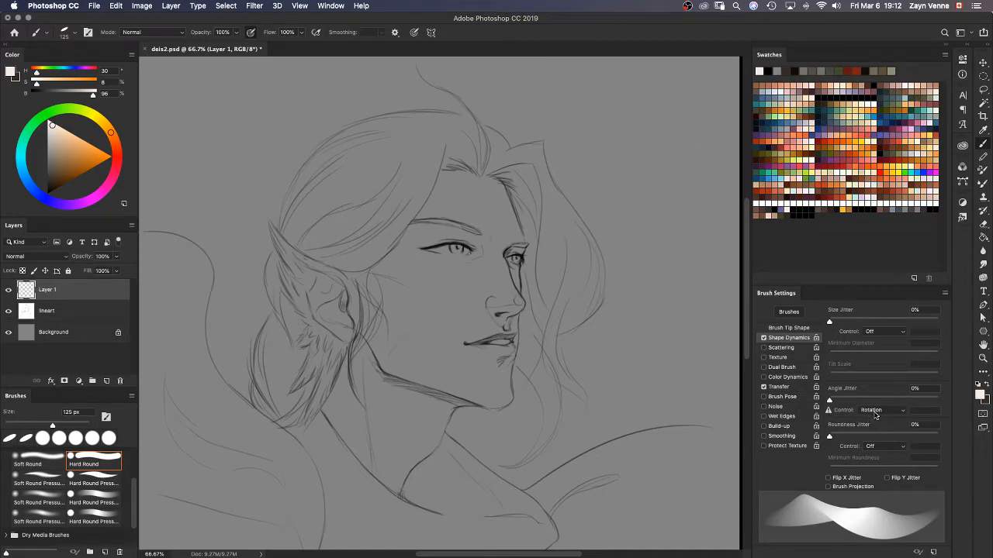
mouse_move(615, 163)
left_mouse_down()
mouse_move(617, 223)
mouse_move(695, 261)
mouse_move(680, 367)
left_mouse_up()
key("super+z")
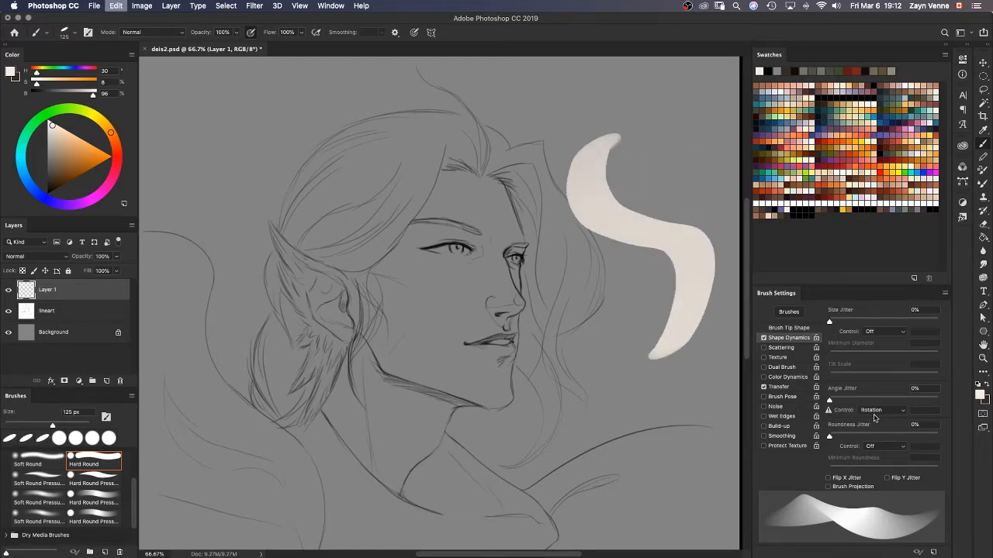
Step: Set the angle control to Initial Direction and paint two long crossing strokes beside the hair in different directions
left_click(883, 411)
left_click(883, 418)
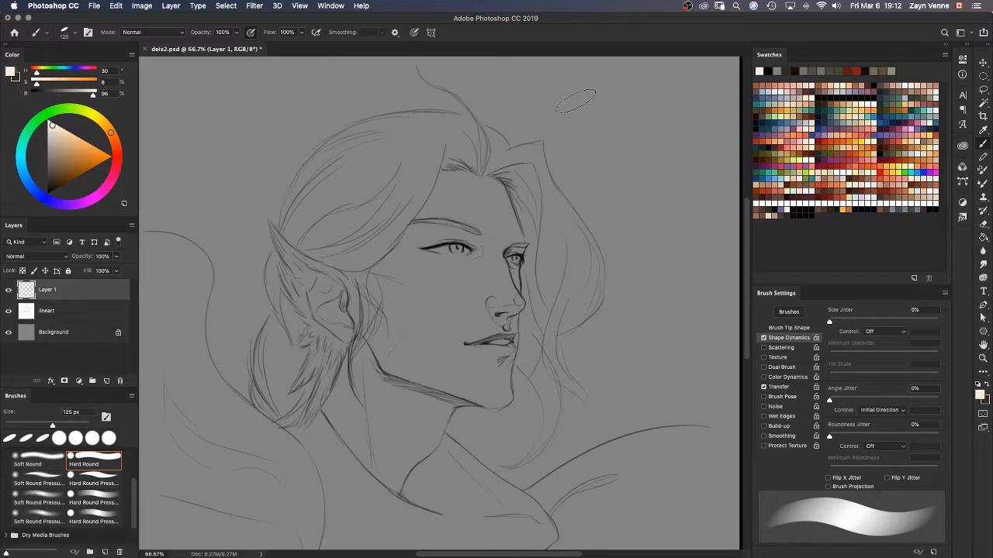
left_click_drag(584, 90, 638, 334)
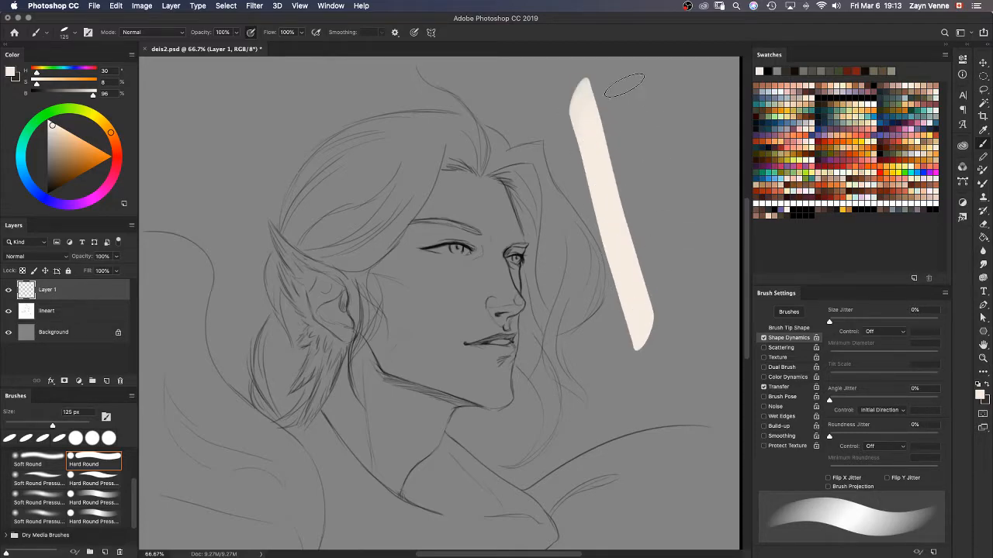
mouse_move(638, 82)
left_mouse_down()
mouse_move(618, 307)
mouse_move(603, 319)
left_mouse_up()
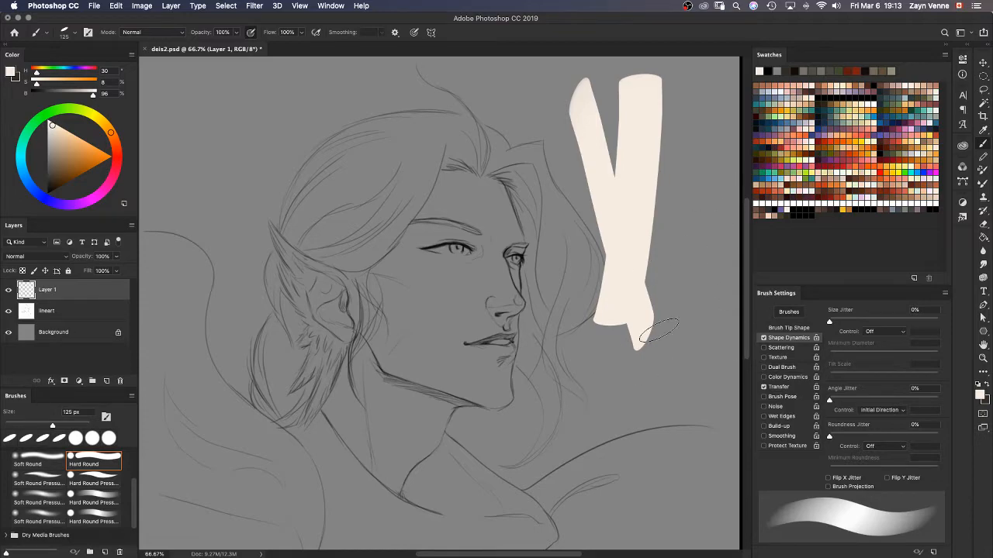
Step: Rotate the brush tip to a -68° angle and paint another long downward test stroke beside the earlier ones
left_click(788, 328)
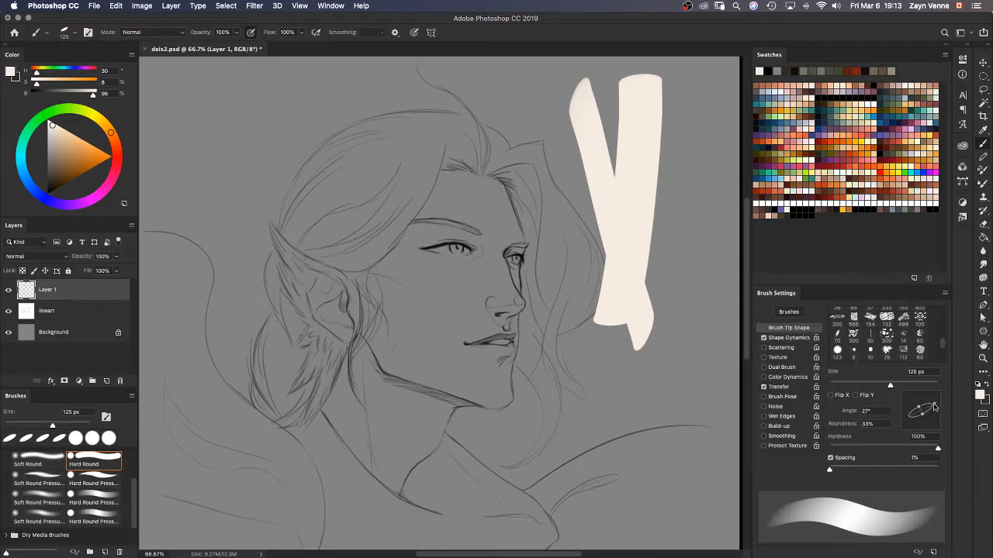
left_click_drag(933, 407, 918, 405)
mouse_move(698, 92)
left_mouse_down()
mouse_move(665, 437)
mouse_move(632, 532)
left_mouse_up()
mouse_move(719, 295)
left_mouse_down()
mouse_move(639, 467)
mouse_move(547, 540)
mouse_move(479, 536)
mouse_move(376, 470)
mouse_move(379, 330)
mouse_move(262, 259)
mouse_move(244, 276)
left_mouse_up()
Step: Undo all the Initial Direction test strokes and return to the Shape Dynamics settings
key("super+z")
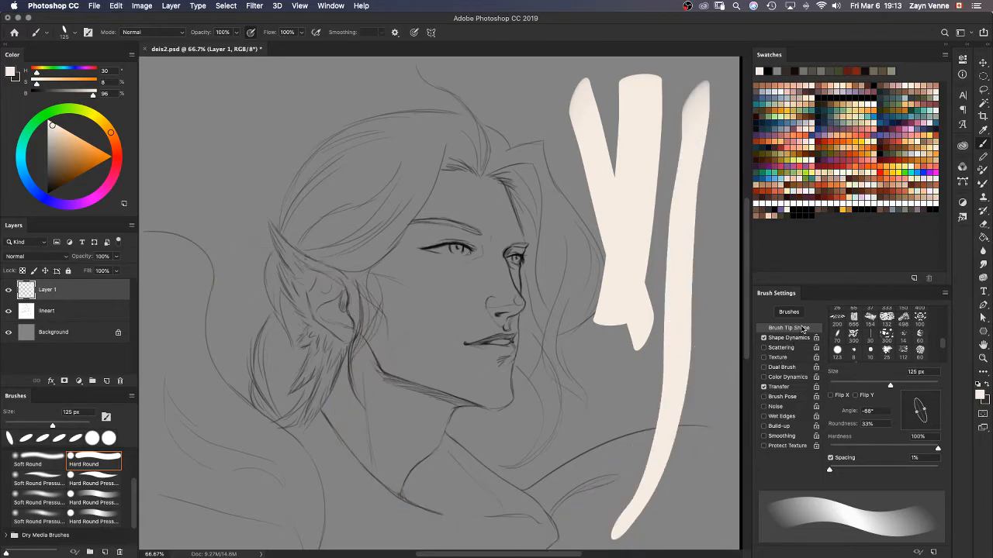
key("super+z")
key("super+z")
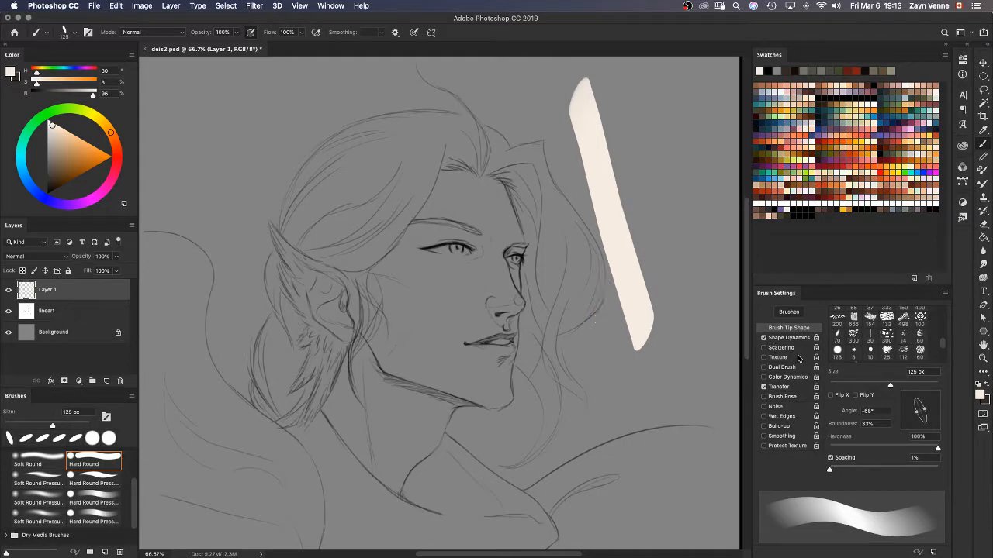
key("super+z")
left_click(789, 338)
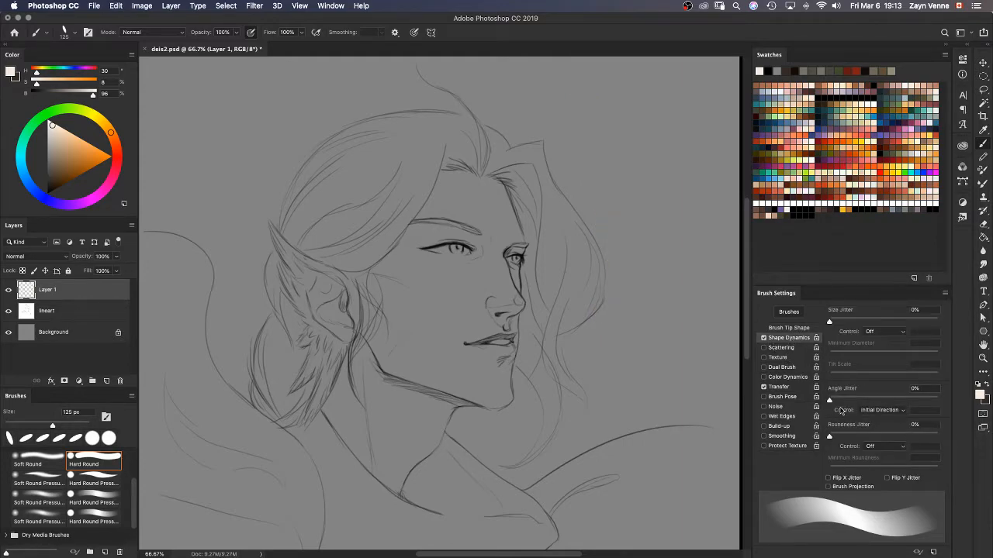
Step: Set the angle control to Direction, test it with a long stroke beside the face, and undo the stroke
left_click(888, 412)
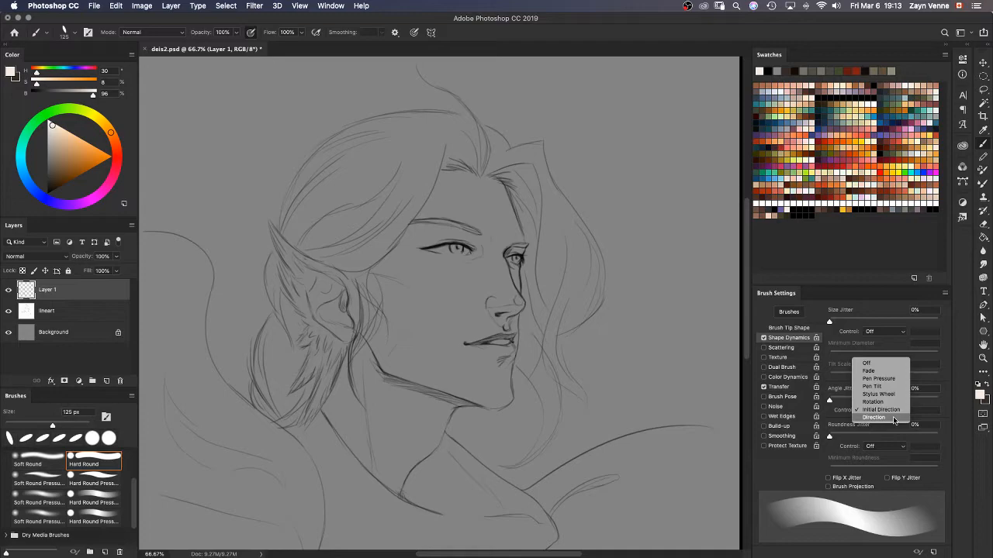
left_click(894, 419)
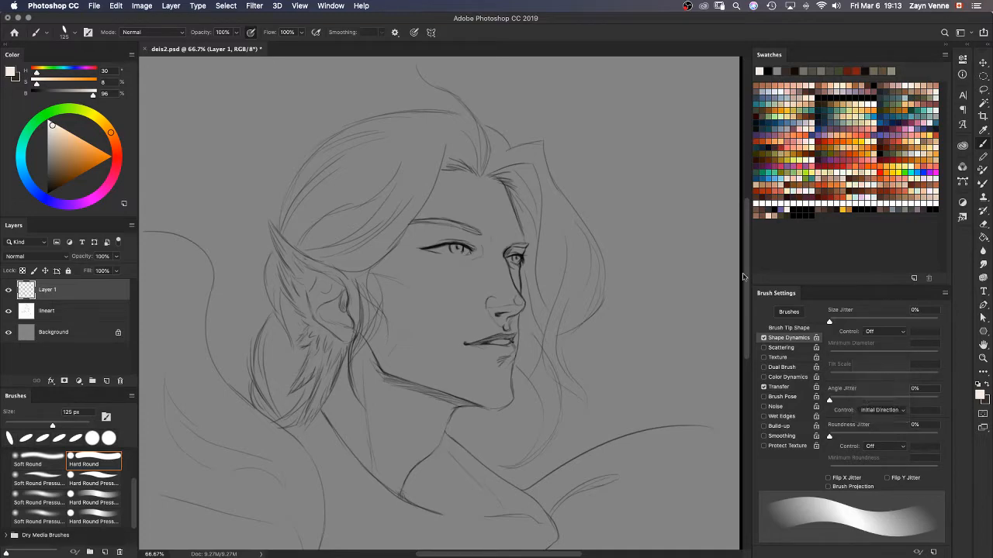
mouse_move(642, 100)
left_mouse_down()
mouse_move(626, 166)
mouse_move(677, 240)
mouse_move(535, 287)
mouse_move(643, 376)
mouse_move(478, 376)
mouse_move(512, 476)
mouse_move(380, 504)
left_mouse_up()
key("super+z")
Step: Switch the angle control back to Initial Direction, paint a long winding stroke from beside the hair to the neck, and undo it
left_click(881, 409)
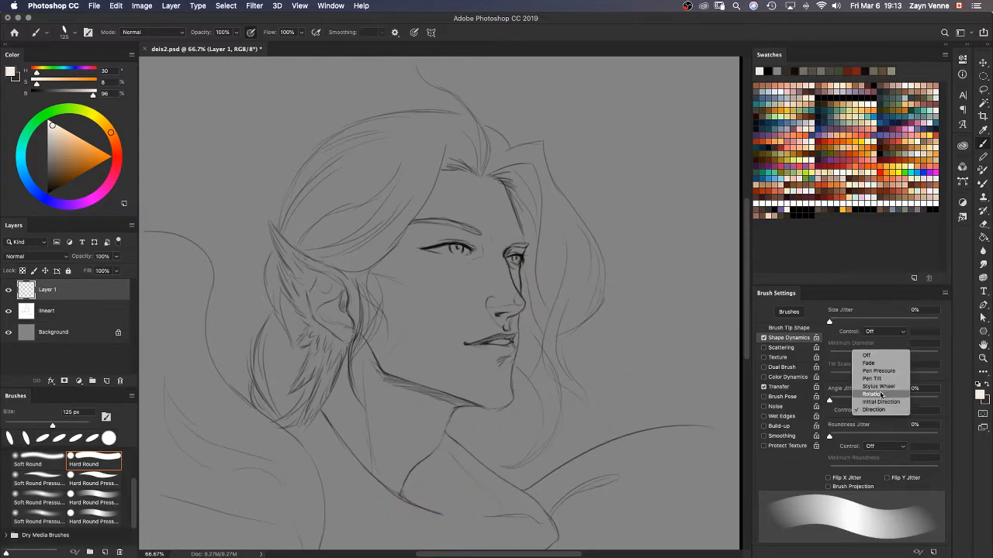
left_click(877, 401)
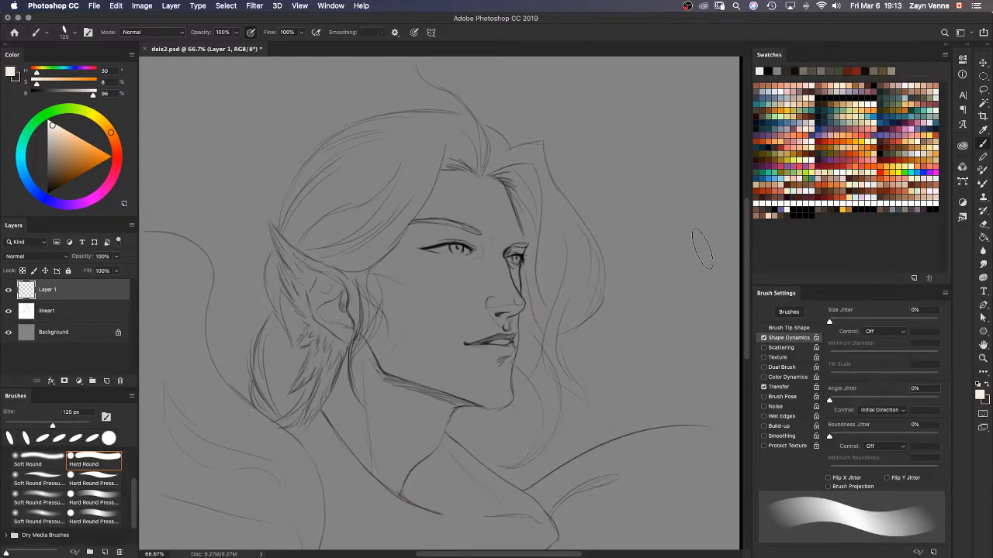
left_click_drag(608, 93, 691, 218)
mouse_move(661, 298)
left_mouse_down()
mouse_move(628, 337)
mouse_move(558, 353)
mouse_move(532, 403)
mouse_move(549, 448)
left_mouse_up()
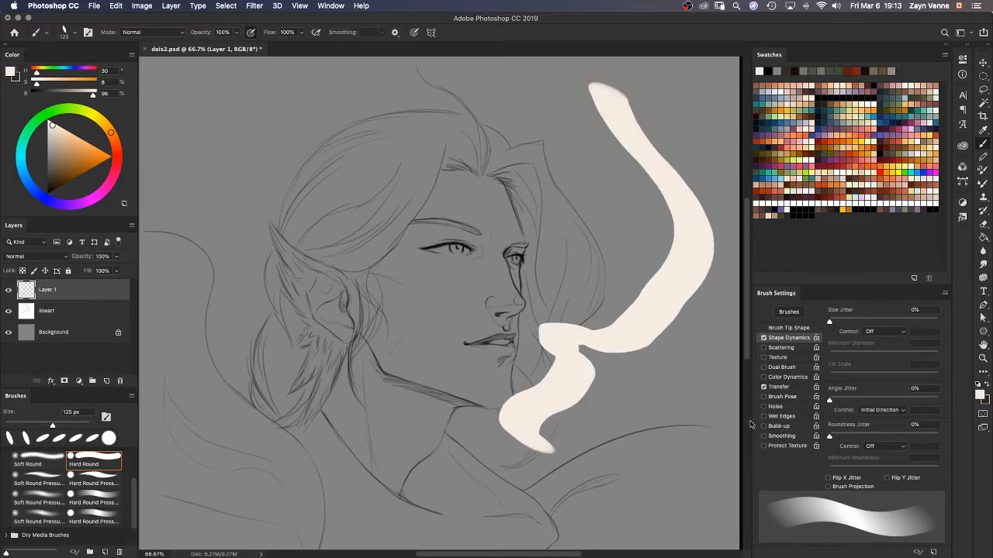
key("super+z")
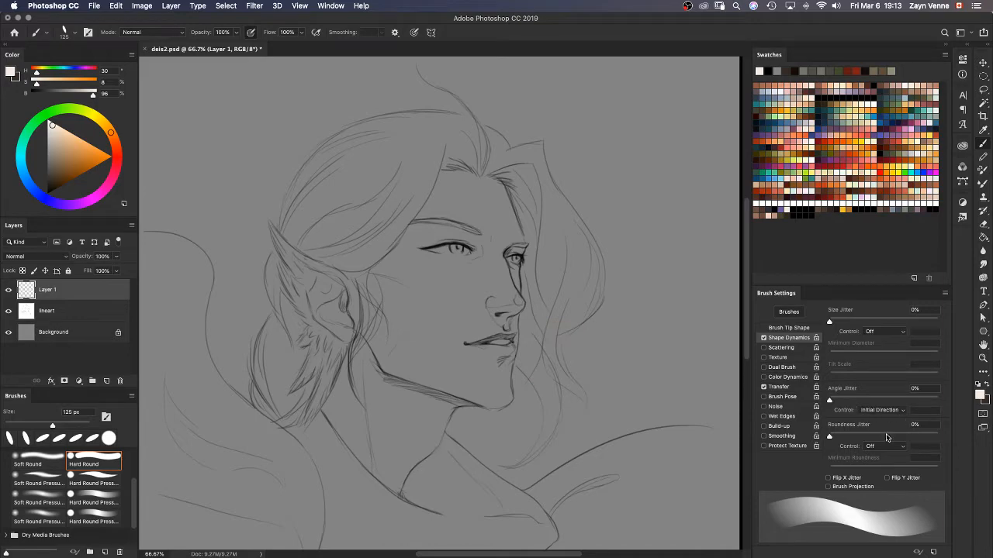
Step: Turn the angle control off and check the tip's angle and roundness in the Brush Tip Shape settings before returning to Shape Dynamics
left_click(886, 412)
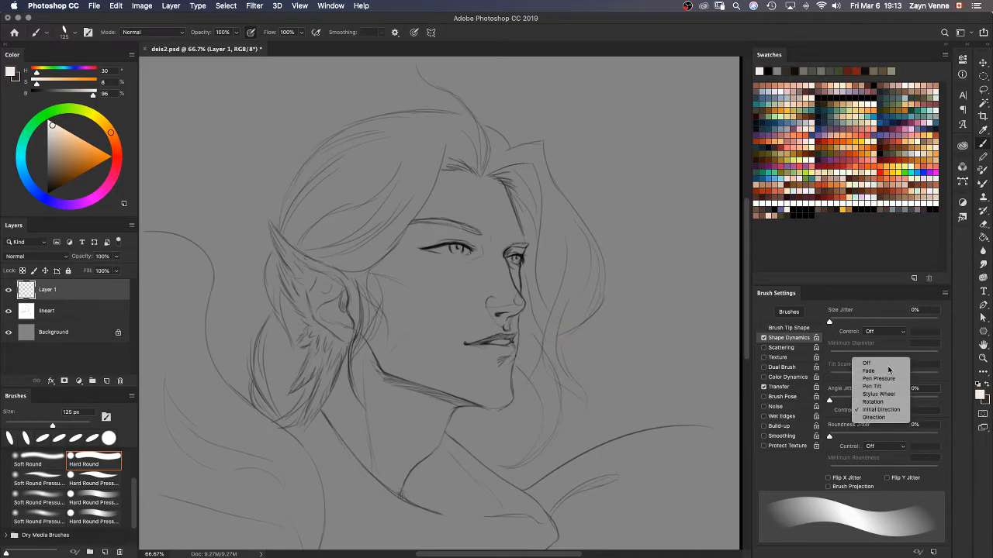
left_click(889, 364)
left_click(888, 447)
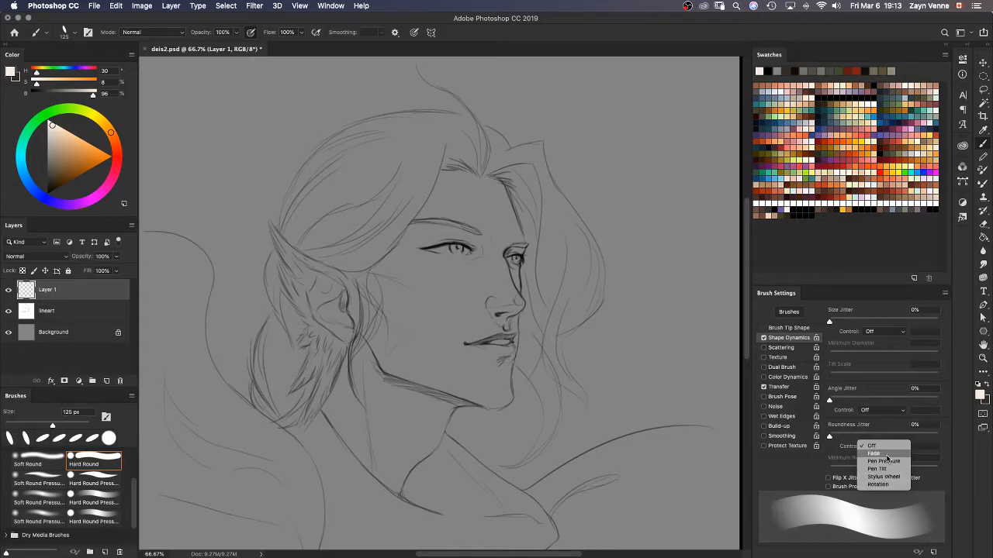
left_click(792, 332)
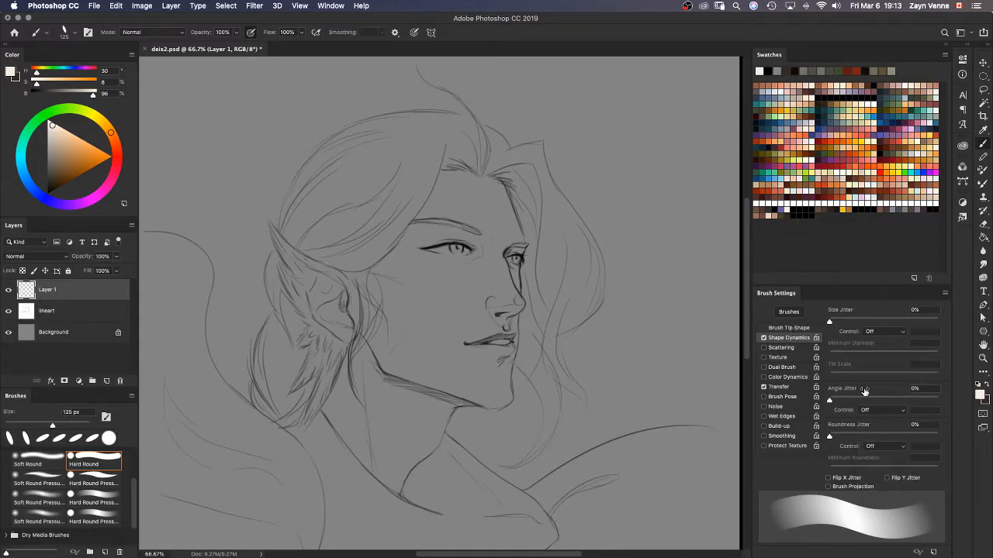
left_click(799, 328)
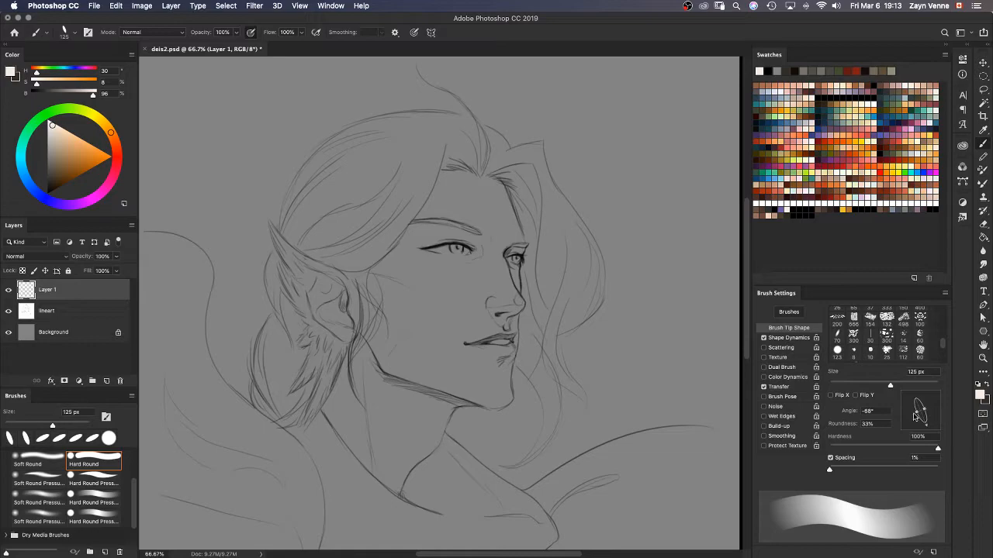
left_click(791, 339)
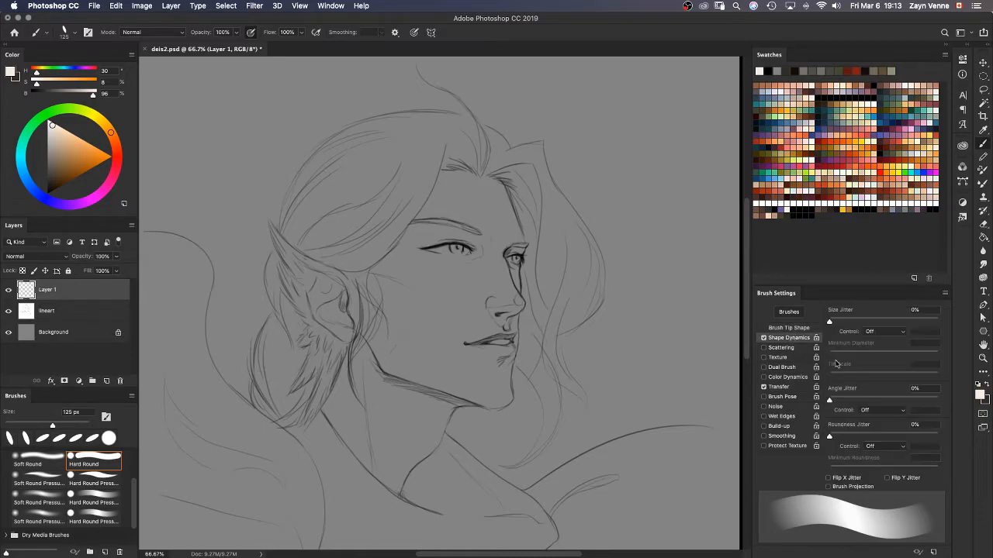
Step: Test the Fade roundness control with a curved stroke beside the hair, set its fade length to 500, and undo the stroke
left_click(902, 447)
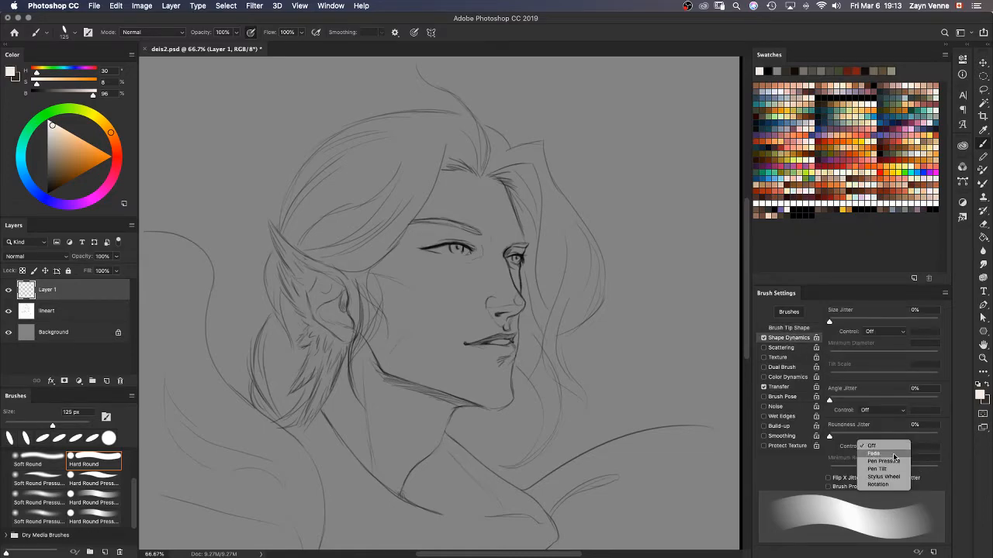
left_click(875, 453)
mouse_move(588, 134)
left_mouse_down()
mouse_move(620, 415)
mouse_move(679, 438)
left_mouse_up()
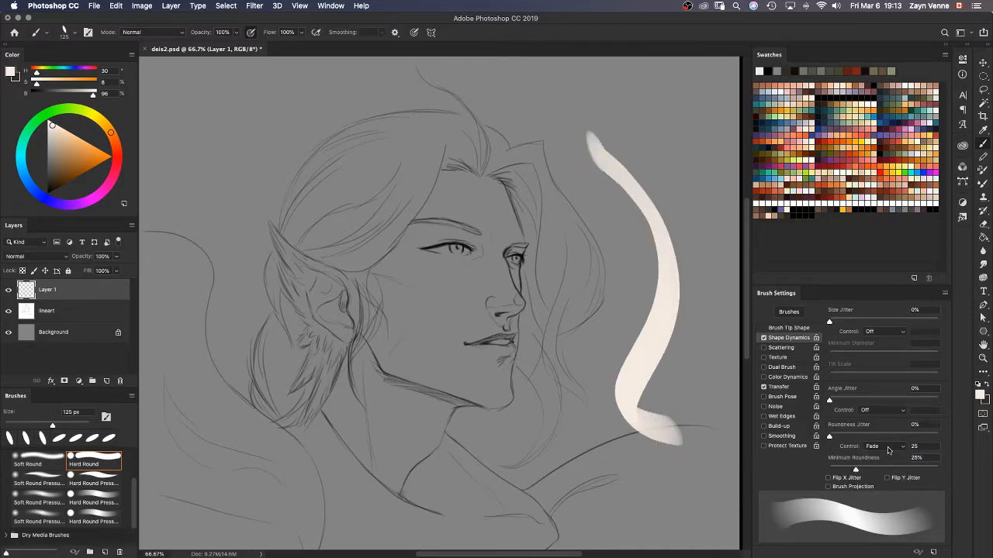
type("500")
key("super+z")
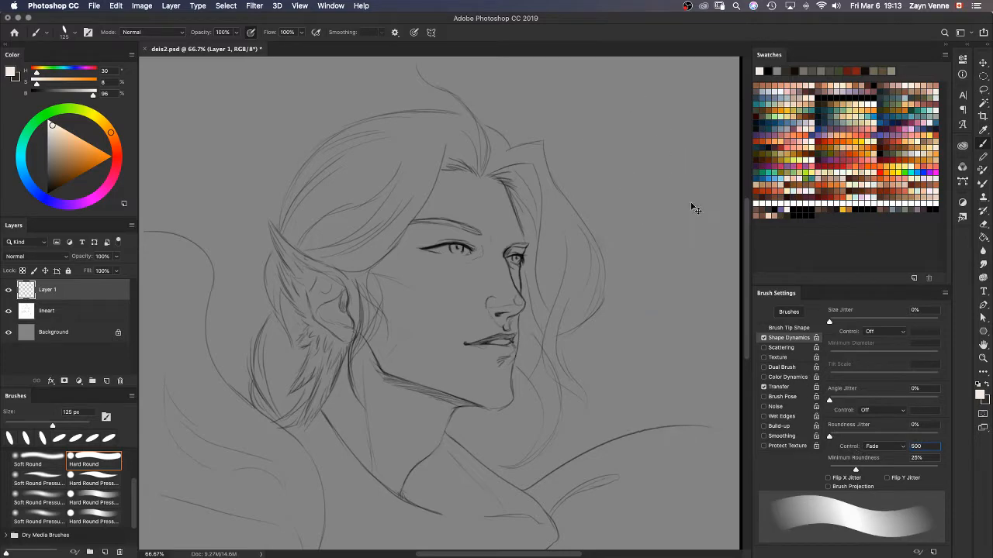
Step: Restore the round tip by reselecting the Hard Round brush preset and reopen the Shape Dynamics settings
left_click(799, 328)
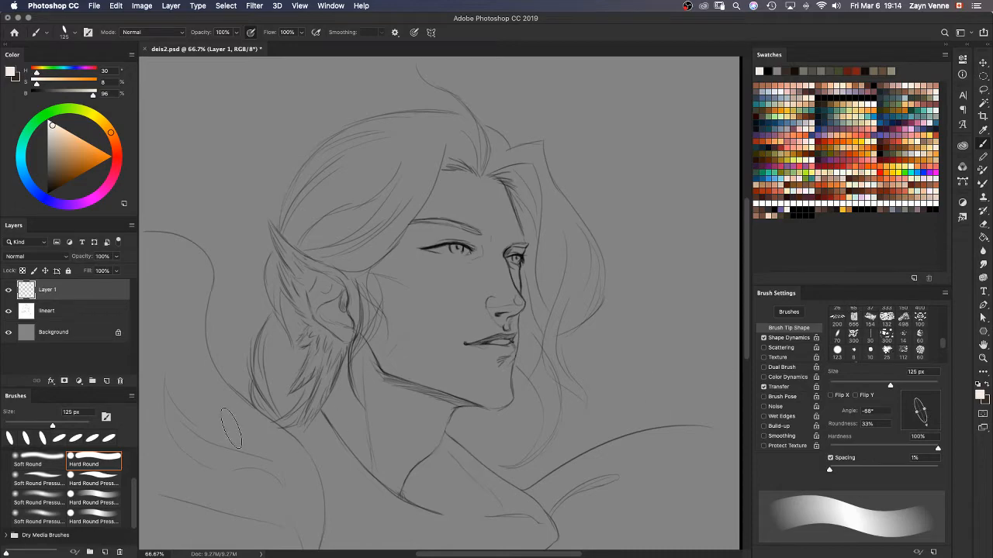
left_click(92, 466)
left_click(802, 337)
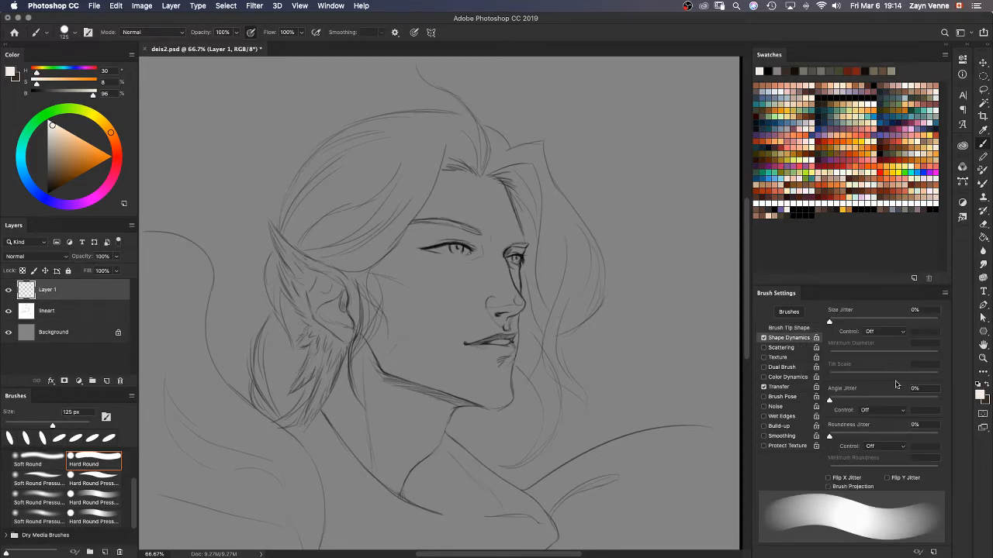
Step: Set the roundness control to Fade with a length of 500, test it with a stroke beside the hair, and undo the stroke
left_click(887, 448)
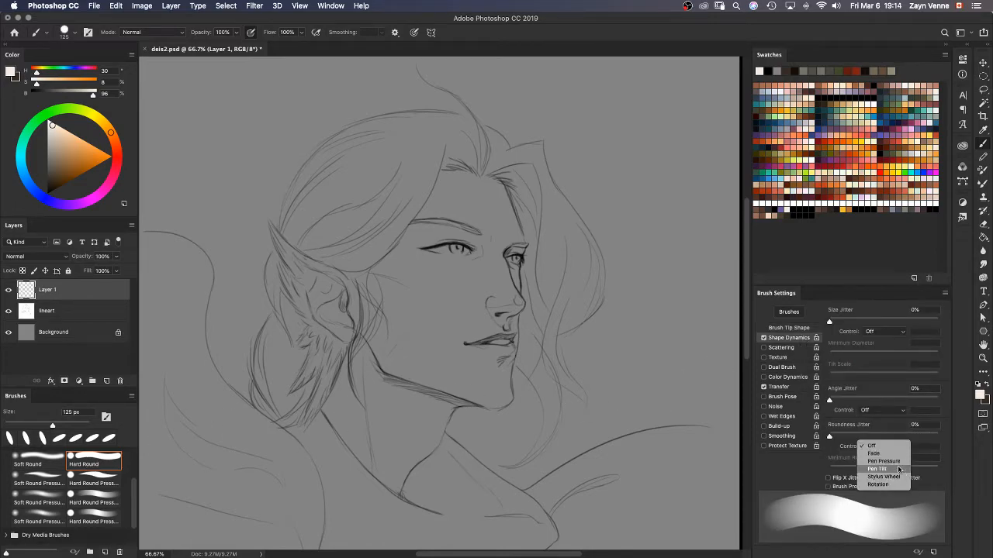
left_click(893, 454)
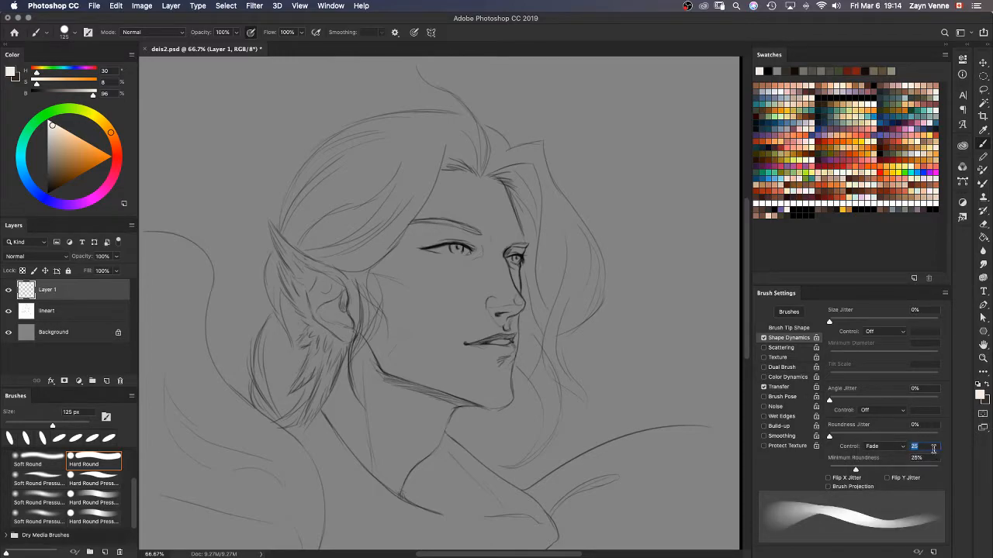
type("500")
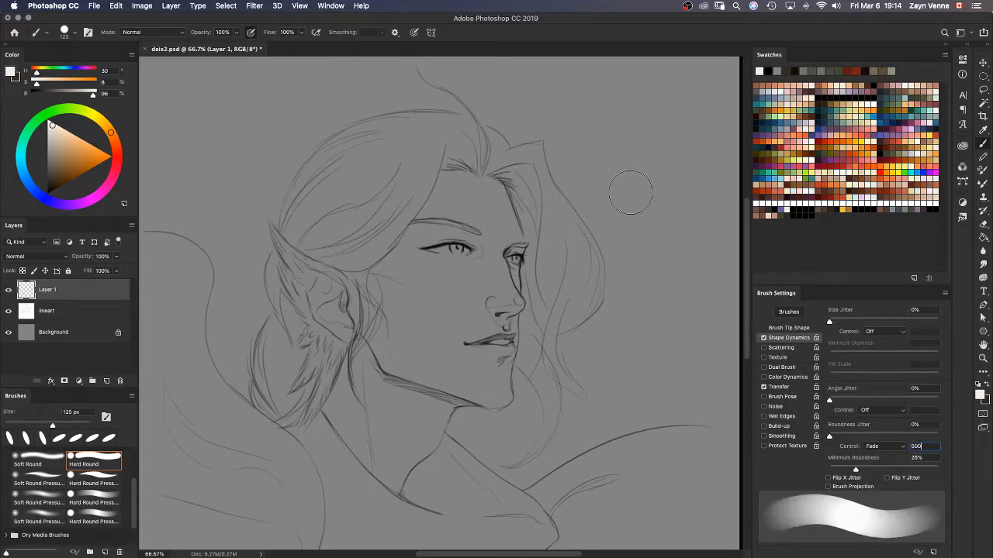
mouse_move(556, 92)
left_mouse_down()
mouse_move(606, 147)
mouse_move(638, 211)
mouse_move(579, 428)
mouse_move(521, 483)
mouse_move(455, 466)
mouse_move(413, 430)
mouse_move(348, 397)
mouse_move(317, 417)
mouse_move(310, 447)
mouse_move(333, 477)
mouse_move(316, 498)
mouse_move(283, 493)
mouse_move(217, 455)
mouse_move(235, 327)
mouse_move(204, 309)
mouse_move(216, 325)
mouse_move(275, 284)
mouse_move(487, 290)
mouse_move(527, 261)
left_mouse_up()
key("ctrl+z")
Step: Lower the minimum roundness to 1%, test the fade with a long winding stroke across the portrait, and undo the stroke
left_click_drag(843, 471, 829, 470)
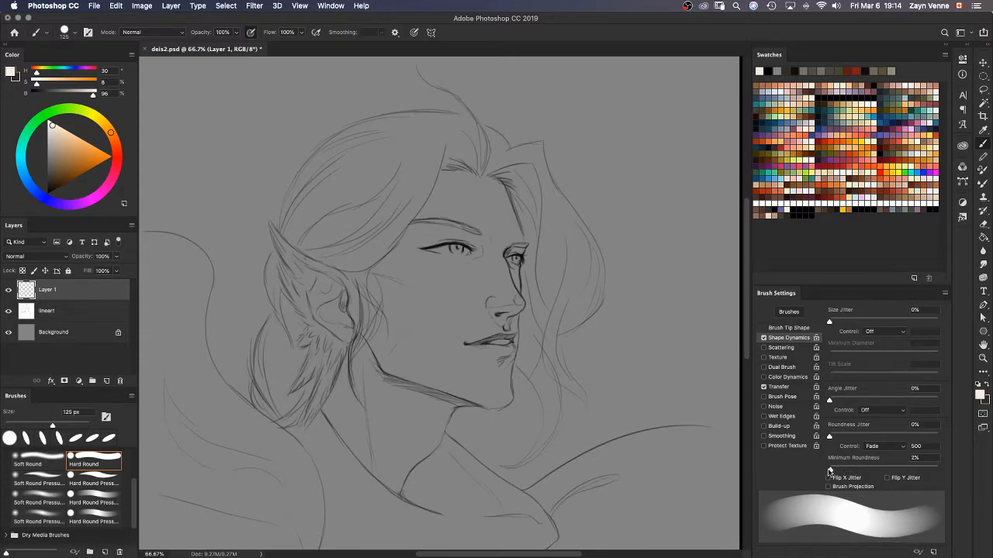
mouse_move(619, 87)
left_mouse_down()
mouse_move(654, 186)
mouse_move(605, 426)
mouse_move(465, 273)
mouse_move(392, 392)
mouse_move(310, 423)
mouse_move(240, 369)
mouse_move(221, 335)
mouse_move(237, 287)
mouse_move(407, 225)
mouse_move(515, 211)
mouse_move(578, 177)
mouse_move(469, 138)
mouse_move(556, 121)
left_mouse_up()
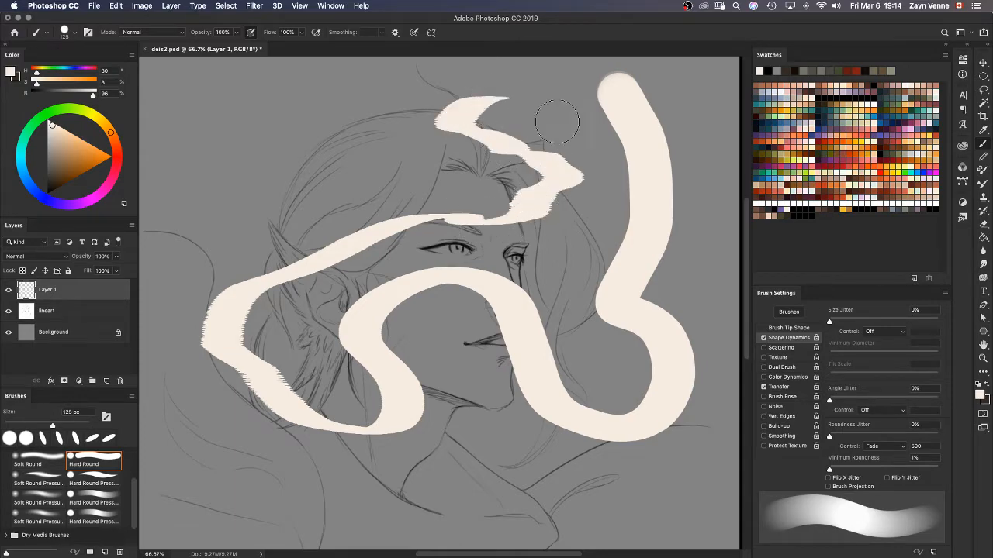
key("super+z")
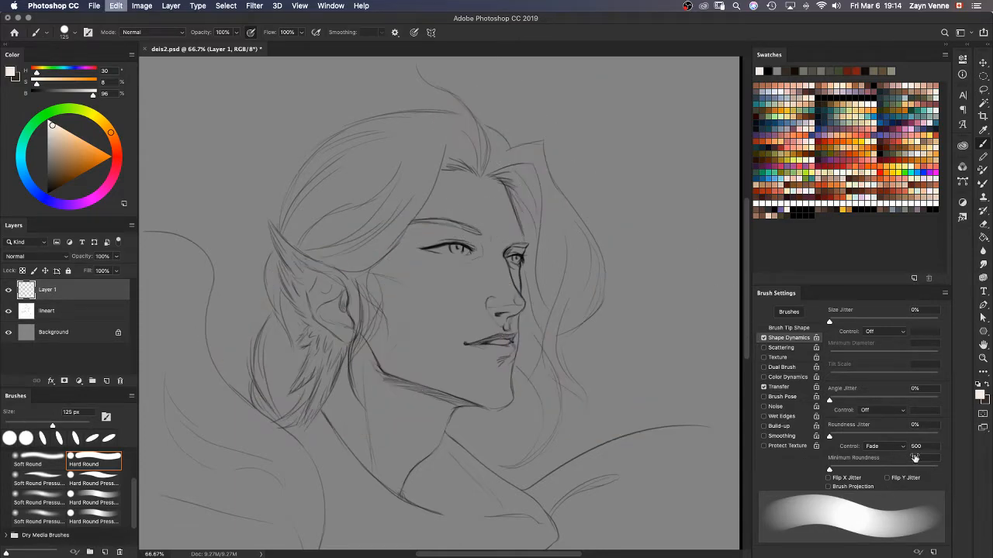
Step: Set the roundness control to Pen Pressure, test it with a zigzag stroke from beside the hair to the ear, and undo it
left_click(894, 449)
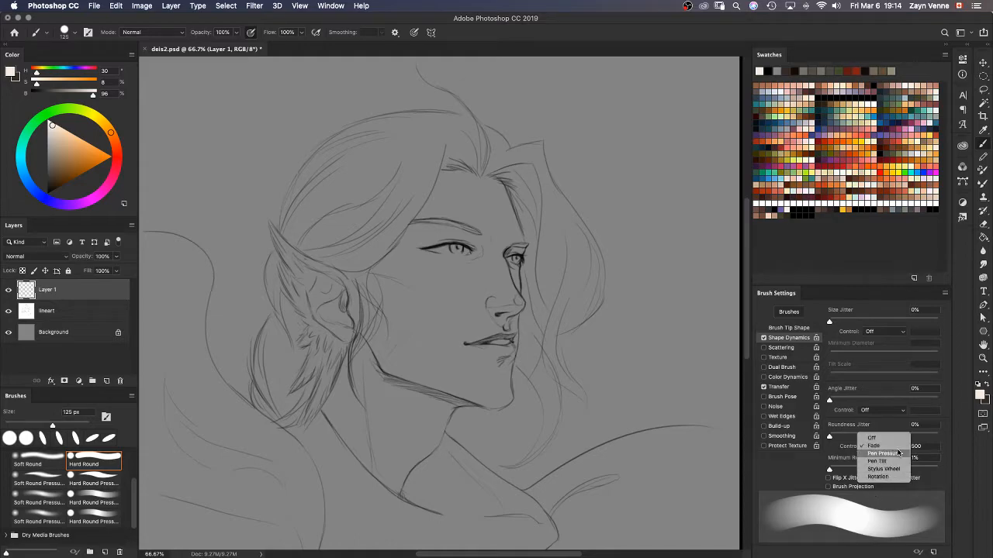
left_click(901, 457)
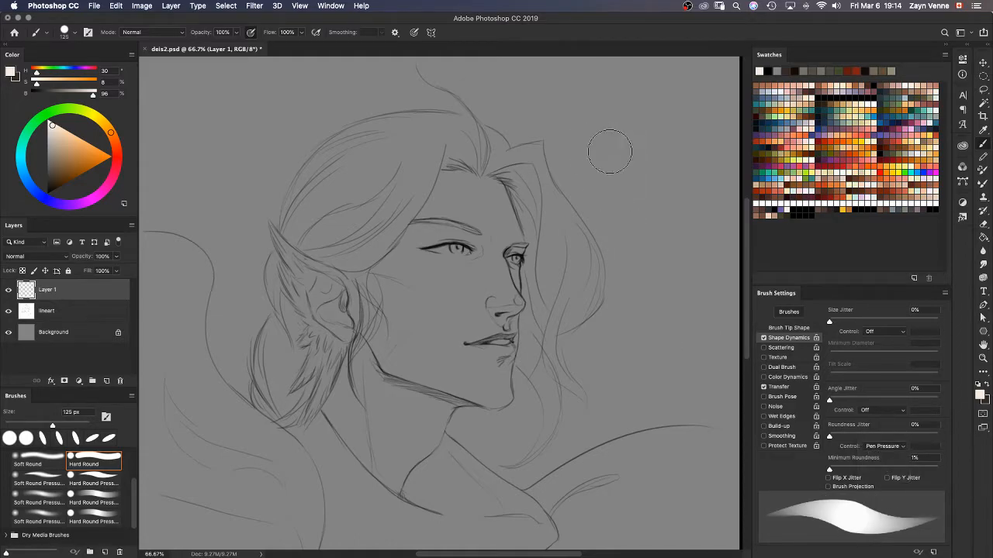
mouse_move(616, 153)
left_mouse_down()
mouse_move(677, 265)
mouse_move(683, 338)
mouse_move(614, 400)
mouse_move(613, 454)
mouse_move(603, 459)
mouse_move(595, 419)
mouse_move(521, 468)
mouse_move(509, 438)
mouse_move(522, 366)
mouse_move(574, 318)
mouse_move(561, 298)
mouse_move(272, 291)
left_mouse_up()
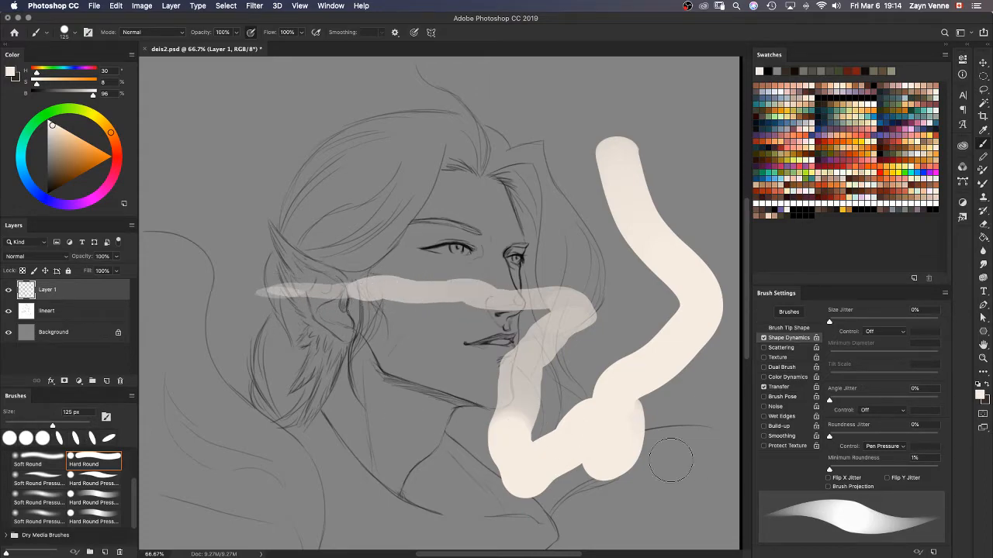
key("super+z")
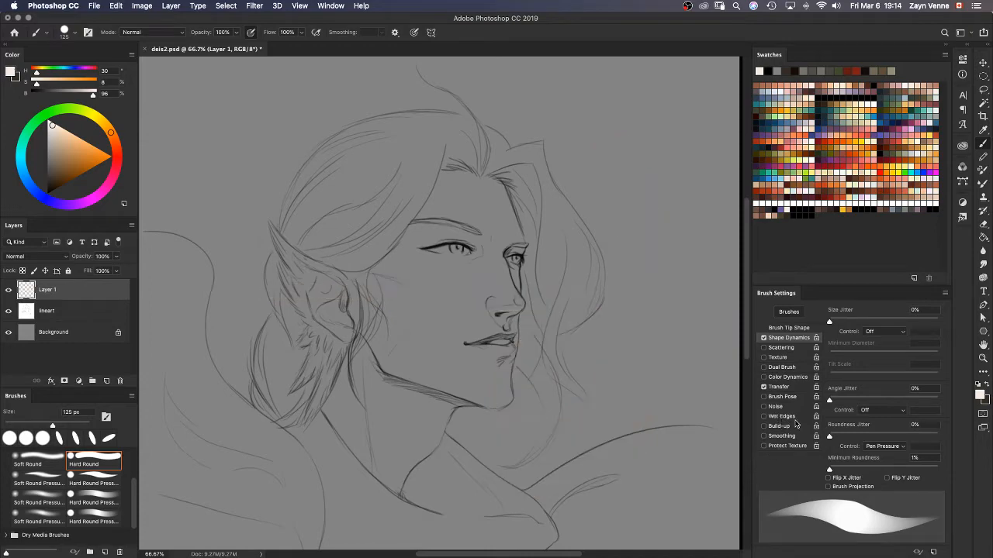
Step: Set the roundness jitter to 67% with its control off, test it with a stroke across the portrait, and undo the stroke
left_click_drag(829, 437, 901, 433)
left_click(884, 447)
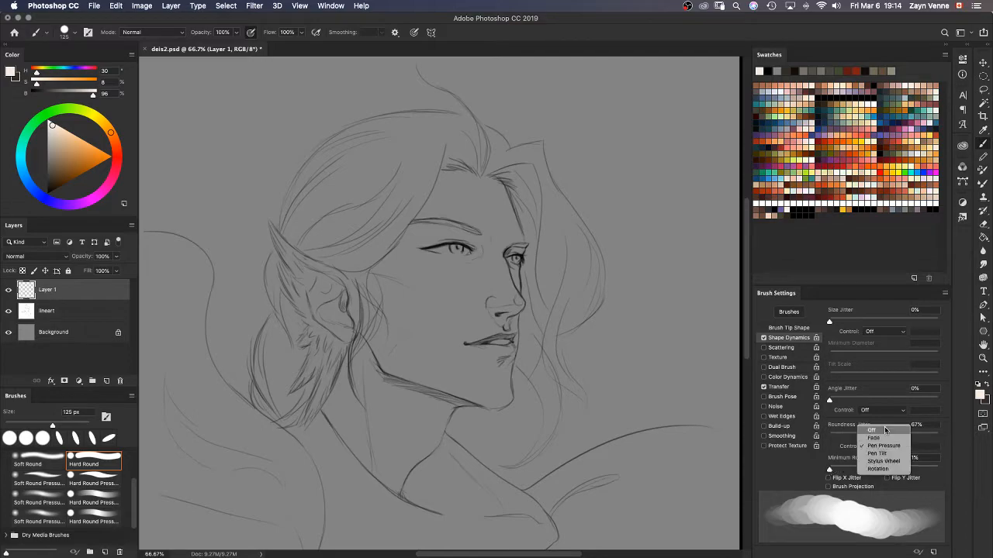
left_click(882, 431)
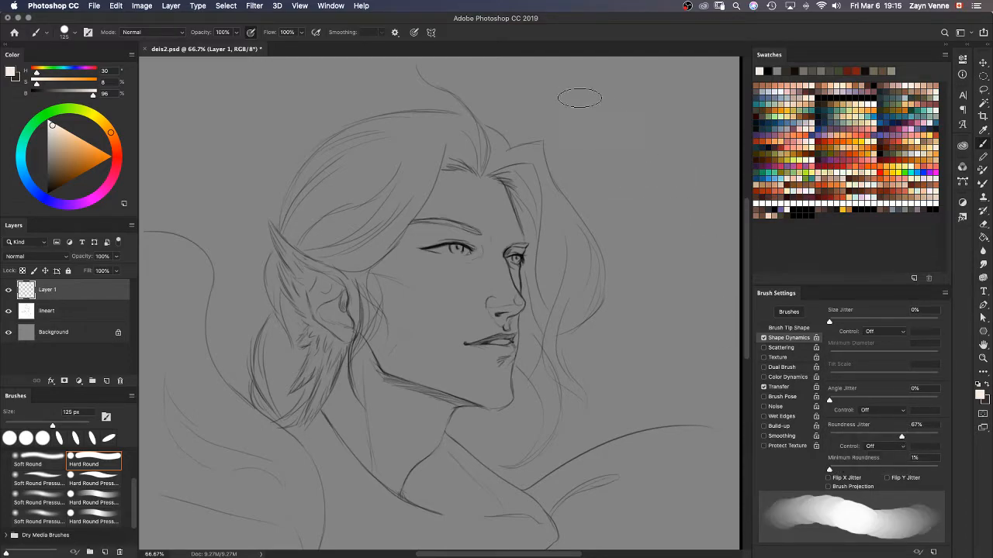
mouse_move(588, 118)
left_mouse_down()
mouse_move(648, 195)
mouse_move(622, 327)
mouse_move(641, 349)
mouse_move(615, 387)
mouse_move(518, 389)
mouse_move(451, 420)
mouse_move(458, 445)
mouse_move(388, 439)
mouse_move(394, 357)
mouse_move(328, 335)
mouse_move(371, 374)
mouse_move(386, 474)
mouse_move(343, 502)
mouse_move(266, 380)
mouse_move(187, 358)
left_mouse_up()
key("super+z")
Step: Reset the roundness jitter to 0%, disable Shape Dynamics, and enable Scattering with its settings open
left_click_drag(902, 438, 807, 444)
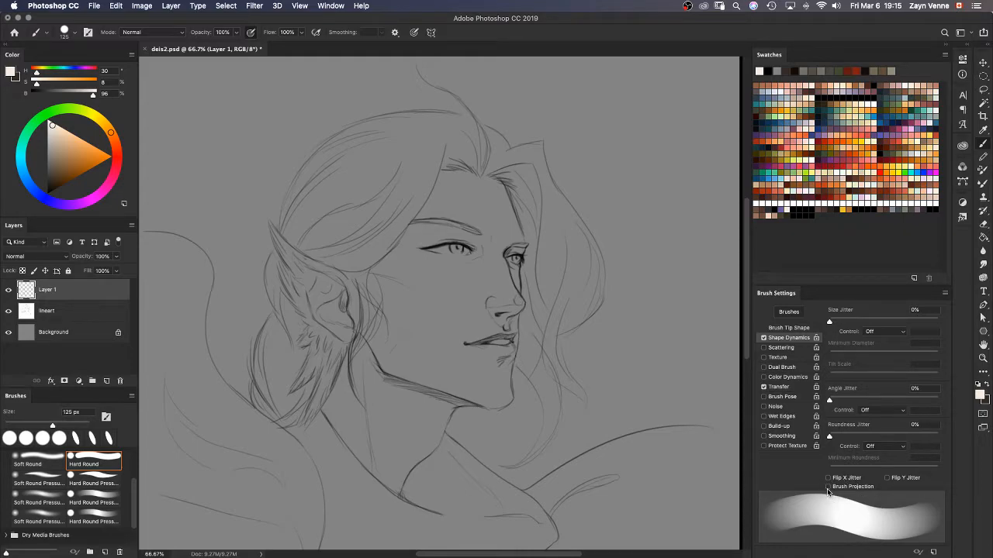
left_click(763, 338)
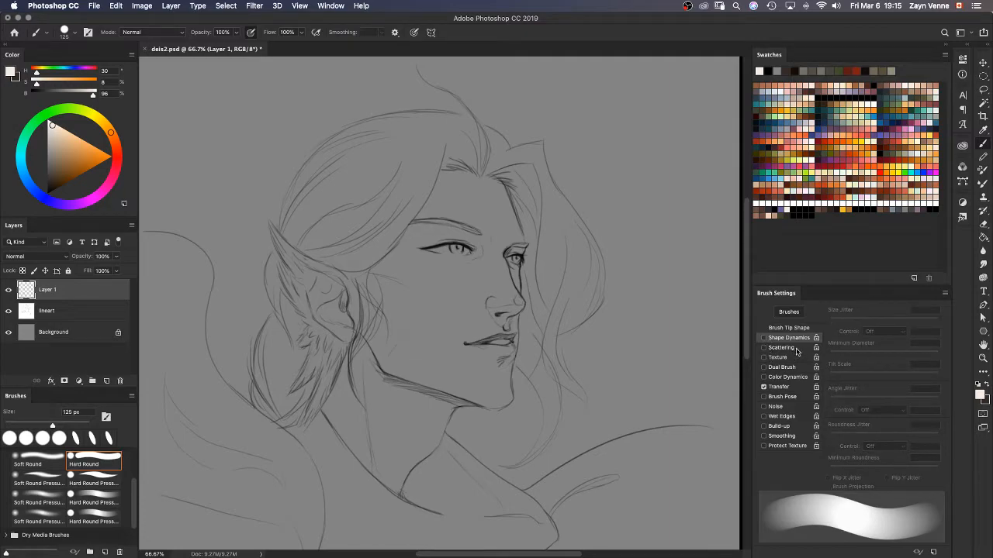
left_click(796, 349)
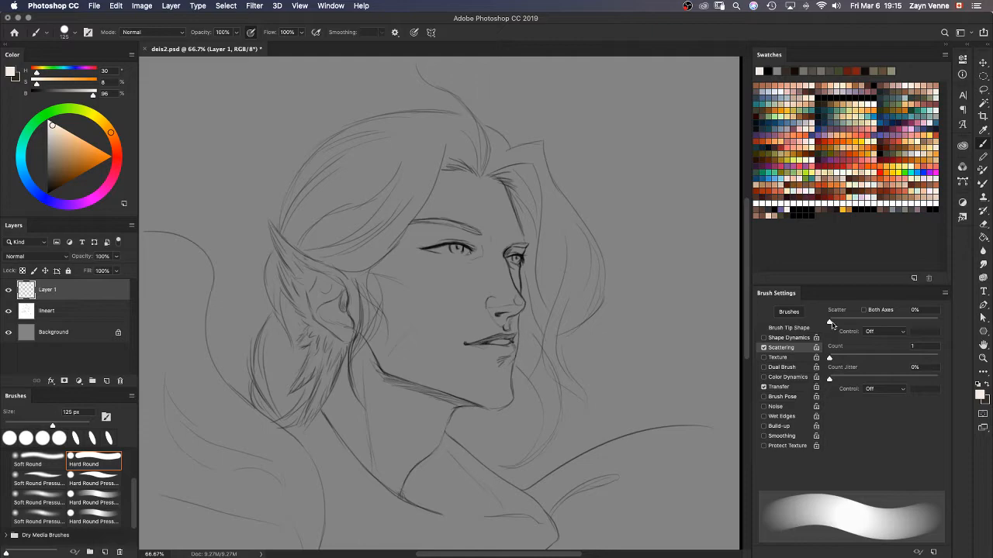
Step: Set the scatter to 90% on both axes and test it with a curved stroke beside the face
left_click_drag(832, 324, 839, 324)
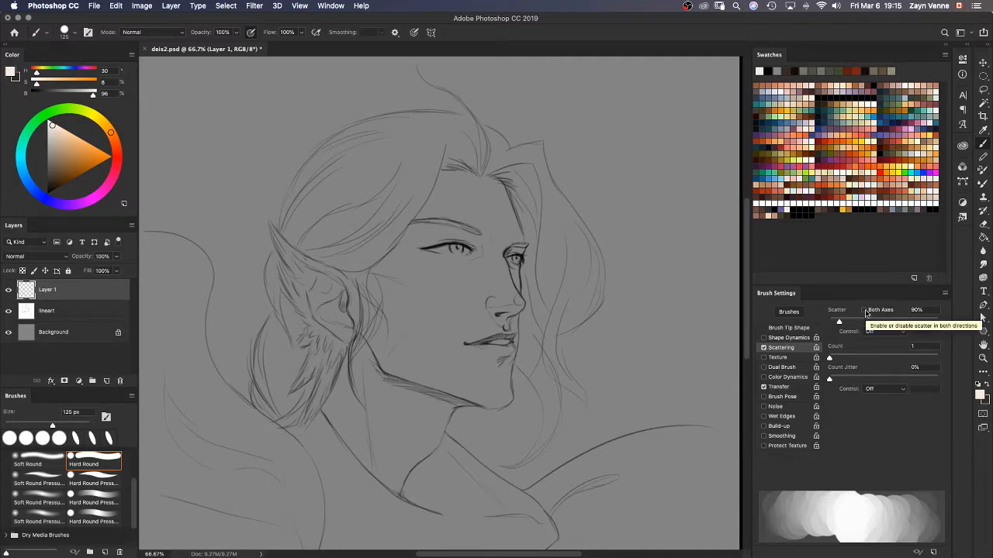
left_click(864, 311)
mouse_move(552, 109)
left_mouse_down()
mouse_move(598, 153)
mouse_move(613, 186)
mouse_move(594, 219)
mouse_move(634, 240)
mouse_move(599, 295)
mouse_move(637, 310)
mouse_move(593, 318)
mouse_move(617, 261)
mouse_move(604, 335)
mouse_move(630, 329)
mouse_move(584, 383)
mouse_move(555, 390)
mouse_move(566, 411)
left_mouse_up()
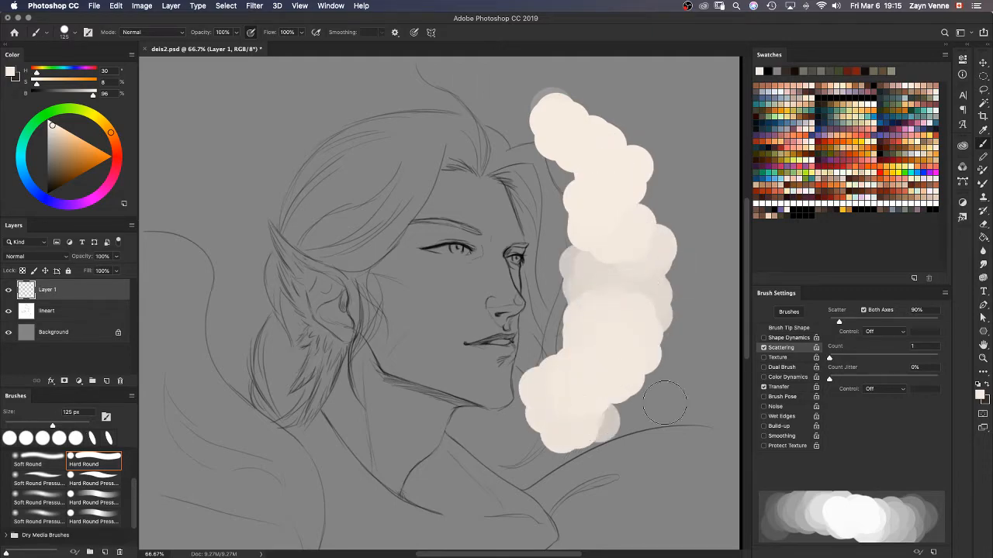
Step: Set the brush tip spacing to 69% and test it with a stroke from above the hair to the forehead
left_click(789, 328)
left_click_drag(836, 471, 866, 467)
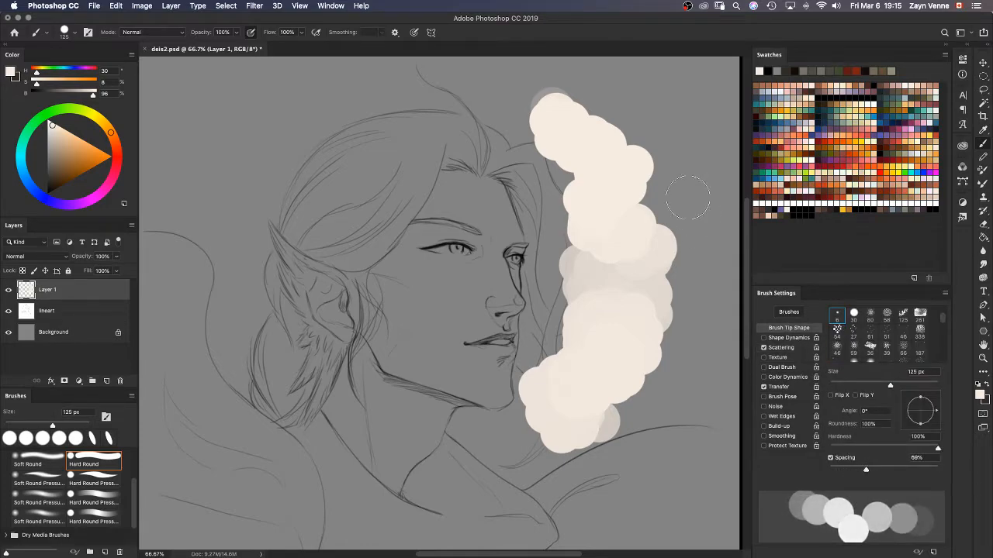
mouse_move(645, 79)
left_mouse_down()
mouse_move(680, 182)
mouse_move(600, 208)
mouse_move(512, 159)
mouse_move(423, 203)
left_mouse_up()
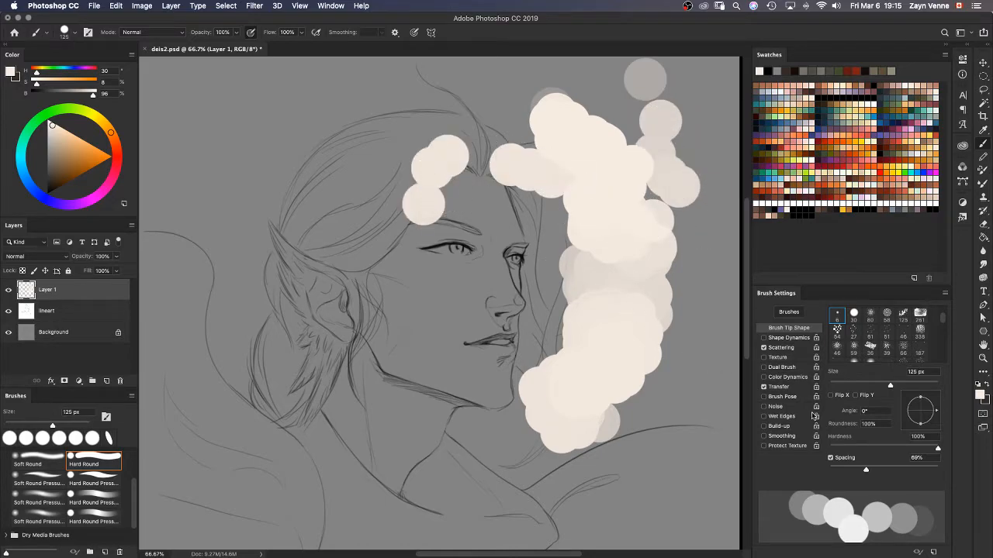
Step: Raise the scatter to 367%, test it with a sweeping stroke over the face, and undo all the scatter test strokes
left_click(788, 347)
left_click_drag(841, 321, 869, 321)
mouse_move(361, 152)
left_mouse_down()
mouse_move(356, 218)
mouse_move(332, 159)
mouse_move(305, 137)
mouse_move(305, 161)
mouse_move(351, 179)
mouse_move(296, 261)
mouse_move(368, 297)
mouse_move(423, 284)
mouse_move(399, 349)
mouse_move(430, 361)
mouse_move(475, 305)
mouse_move(457, 271)
mouse_move(476, 228)
mouse_move(507, 247)
mouse_move(513, 316)
mouse_move(482, 382)
mouse_move(397, 383)
mouse_move(329, 338)
mouse_move(262, 361)
mouse_move(306, 407)
mouse_move(412, 401)
left_mouse_up()
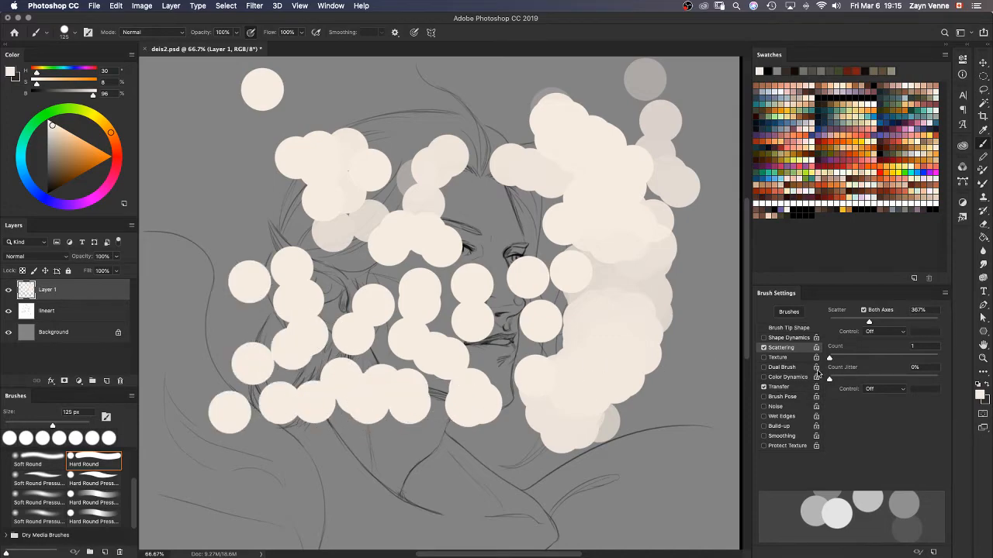
key("super+z")
key("super+z")
key("super+z")
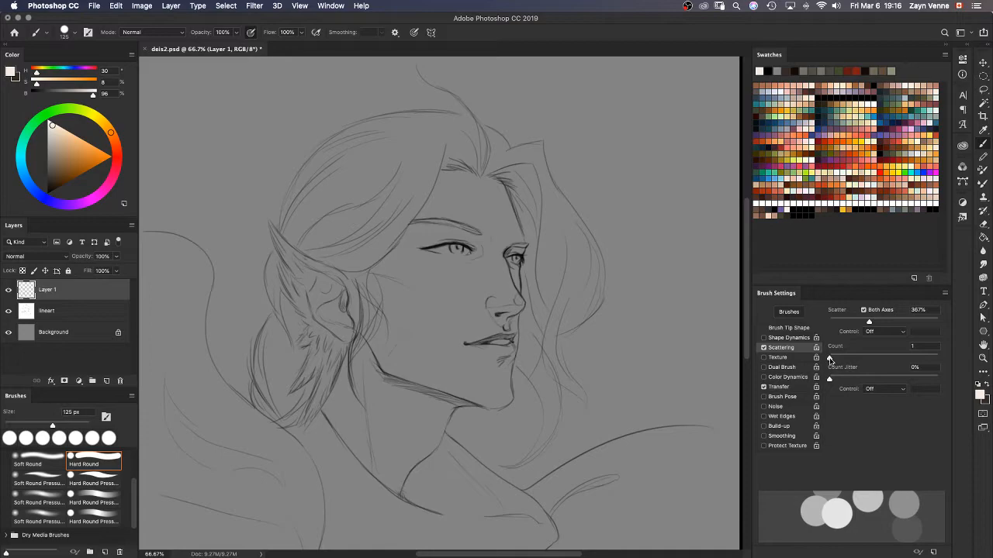
Step: Set the scatter count to 3 and test it with four single dabs over the forehead, beside the hair and on the face
left_click_drag(831, 360, 843, 360)
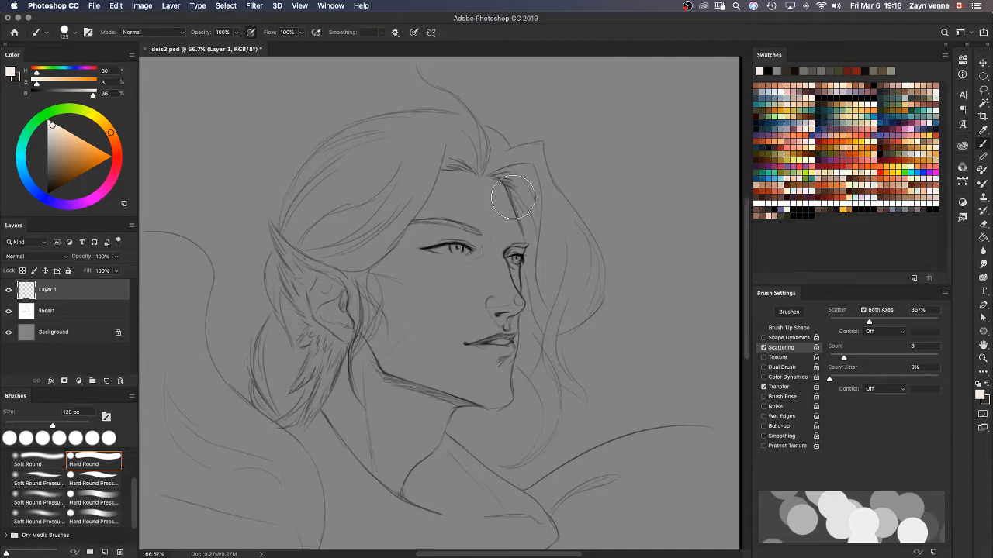
left_click(448, 186)
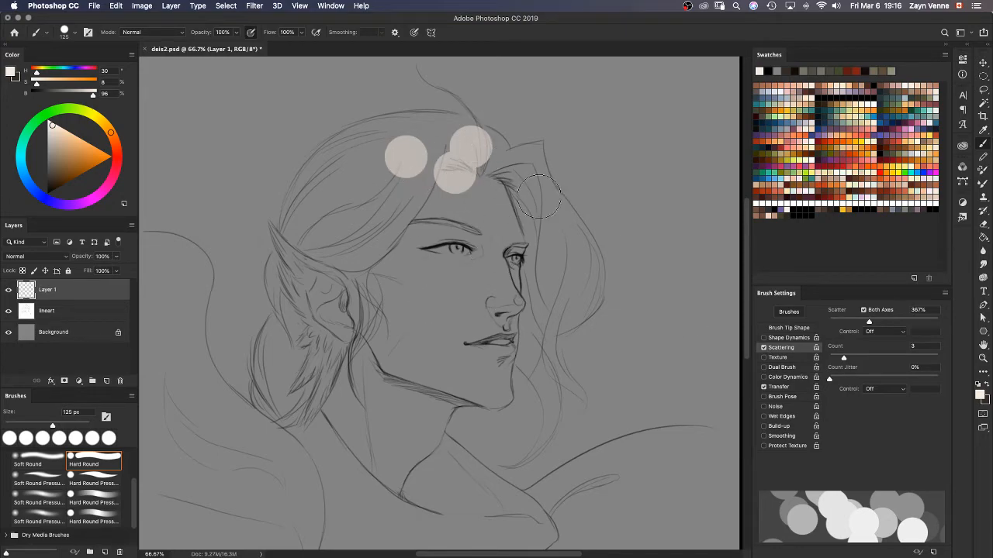
left_click(585, 190)
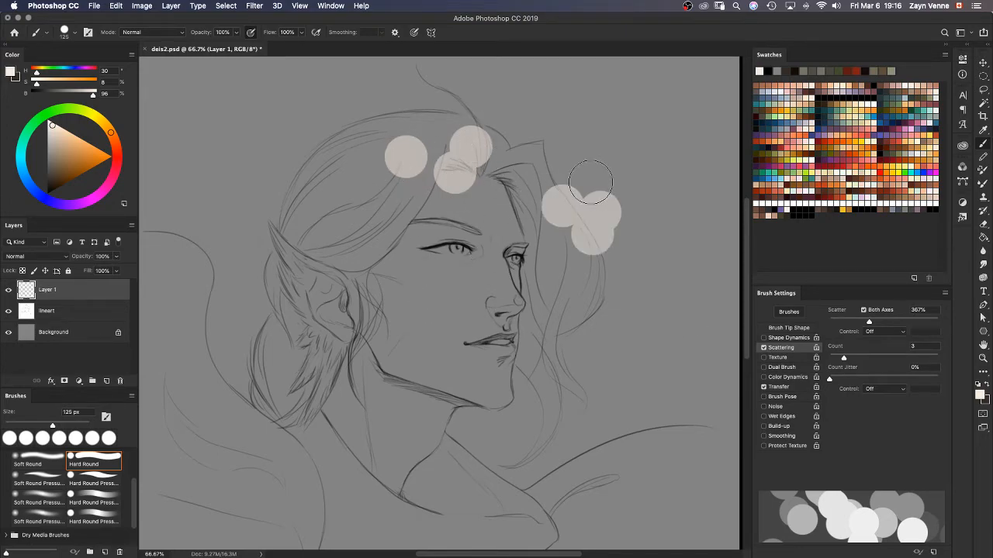
left_click(593, 138)
left_click(469, 310)
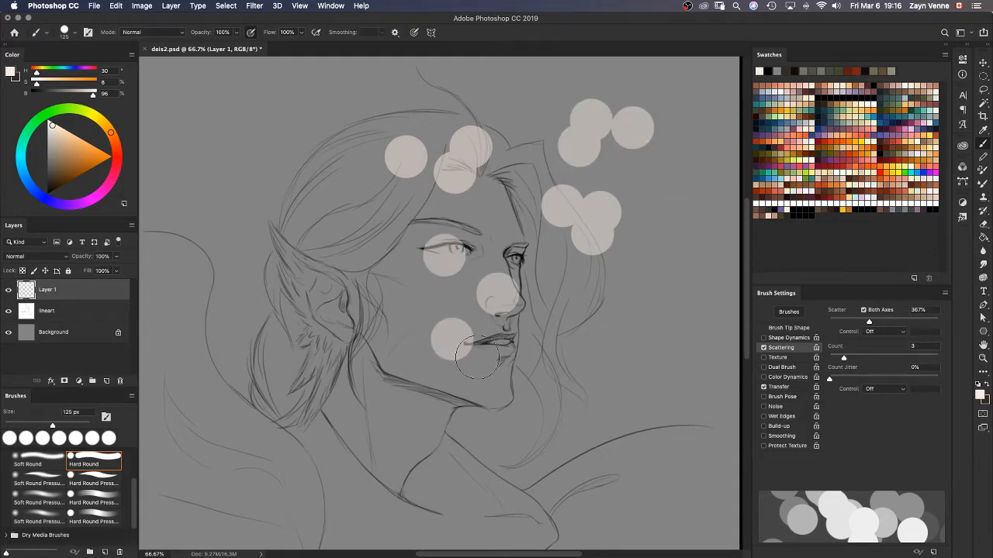
Step: Raise the scatter count to 6 and test it with single dabs on the ear, the mouth and beside the face
left_click(864, 357)
left_click(332, 311)
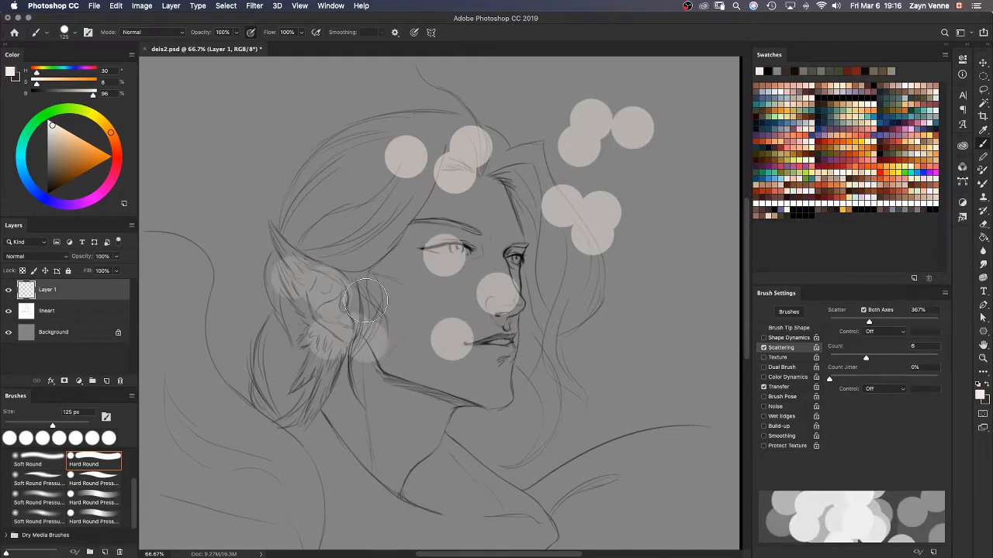
left_click(540, 347)
left_click(644, 322)
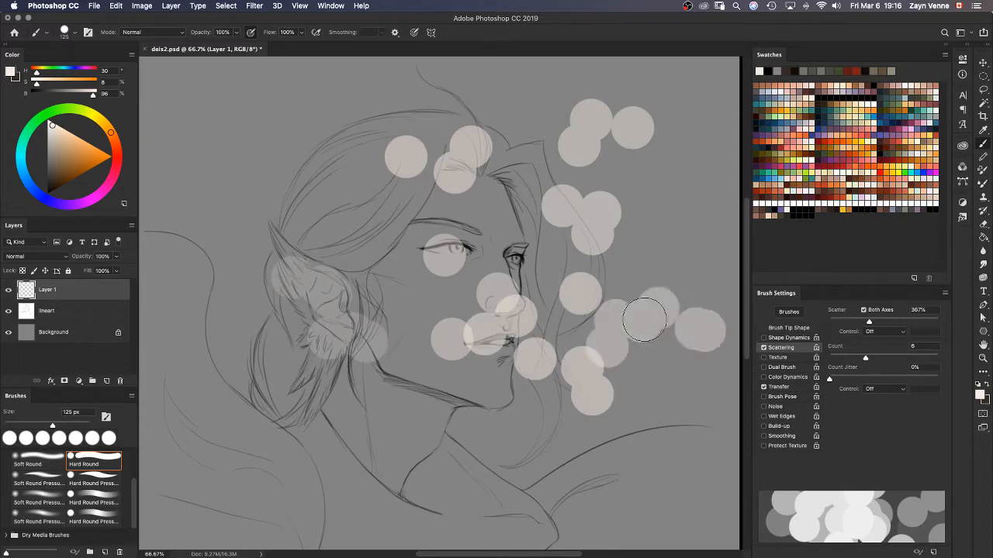
left_click(634, 273)
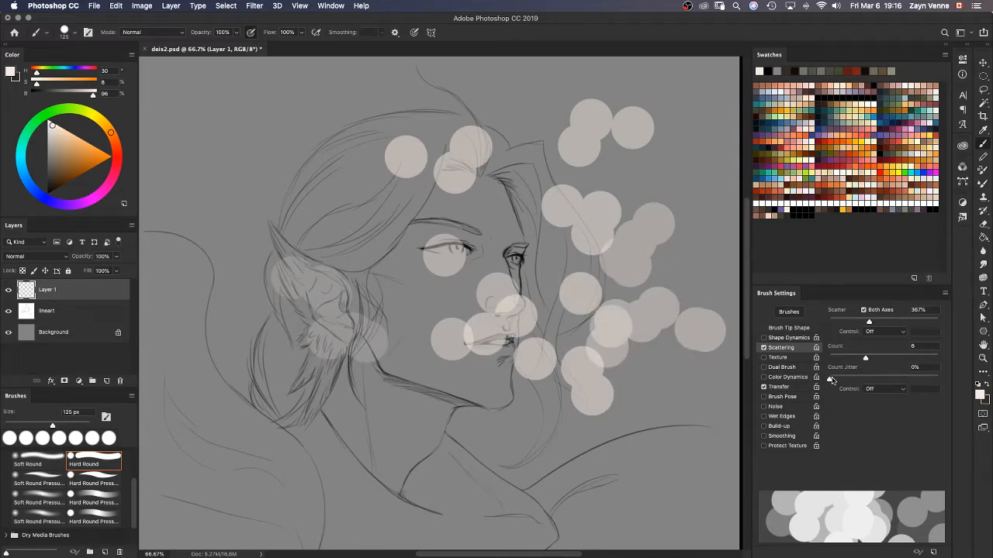
Step: Set the count jitter to 27% and test it with many single dabs over the hair, face and neck
left_click_drag(842, 379, 859, 380)
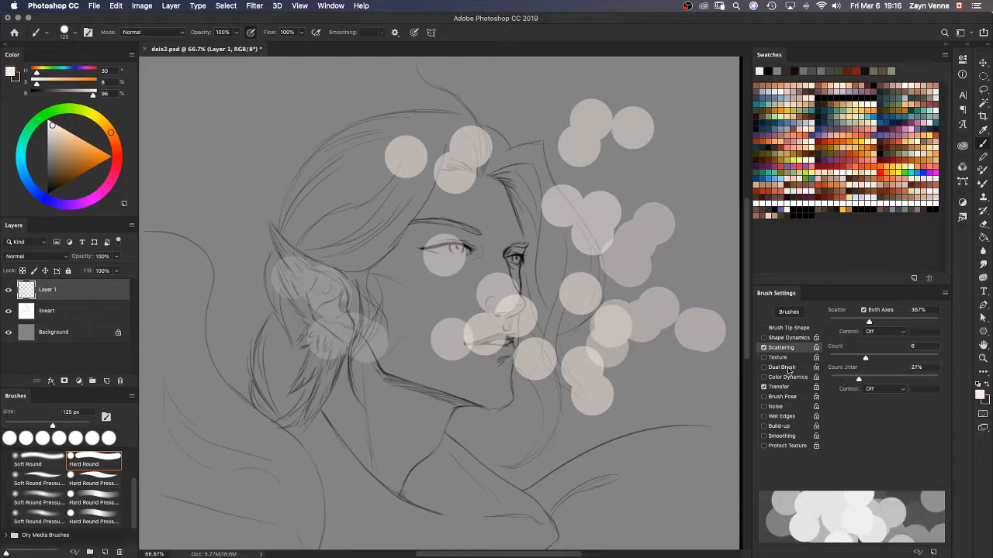
left_click(368, 211)
left_click(403, 291)
left_click(294, 213)
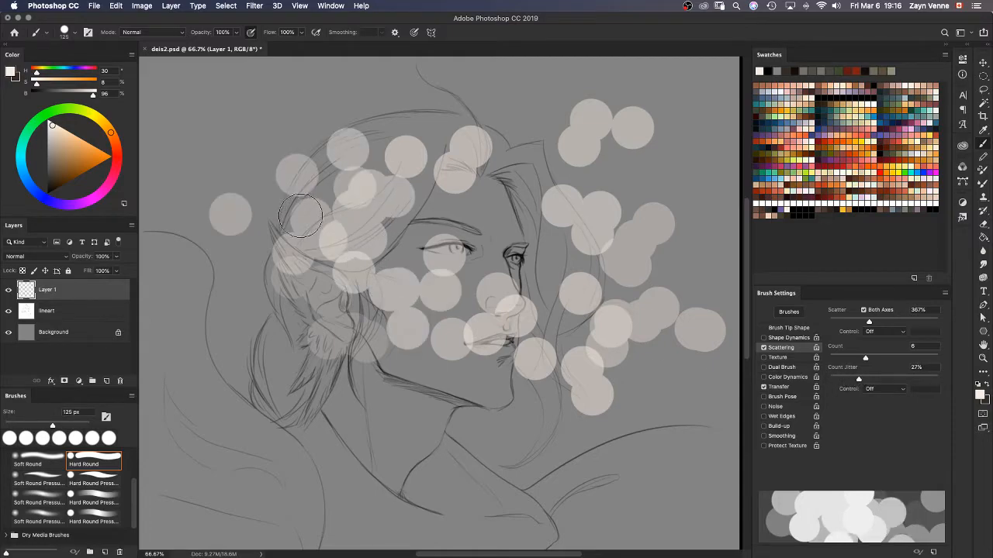
left_click(233, 190)
left_click(346, 117)
left_click(447, 136)
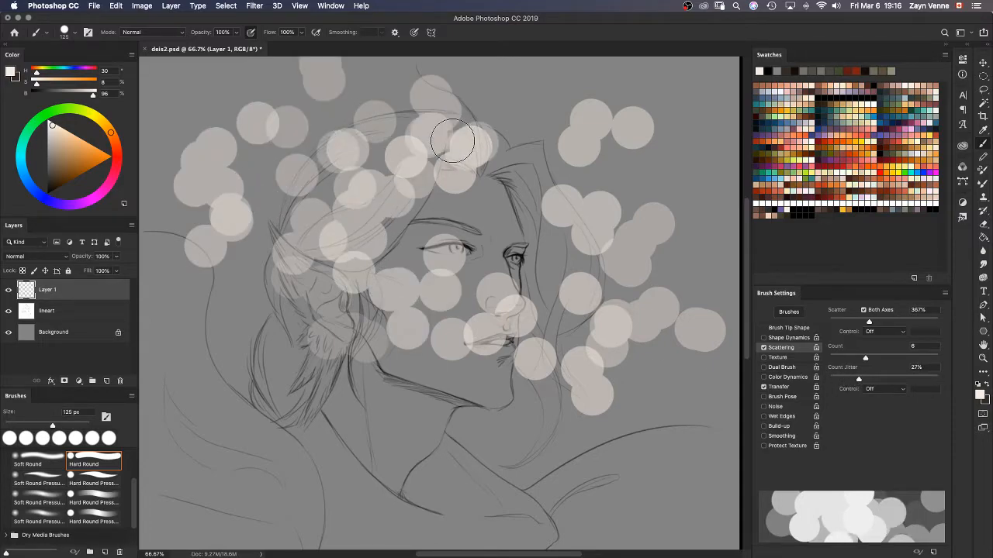
left_click(516, 284)
left_click(497, 333)
left_click(407, 431)
left_click(334, 456)
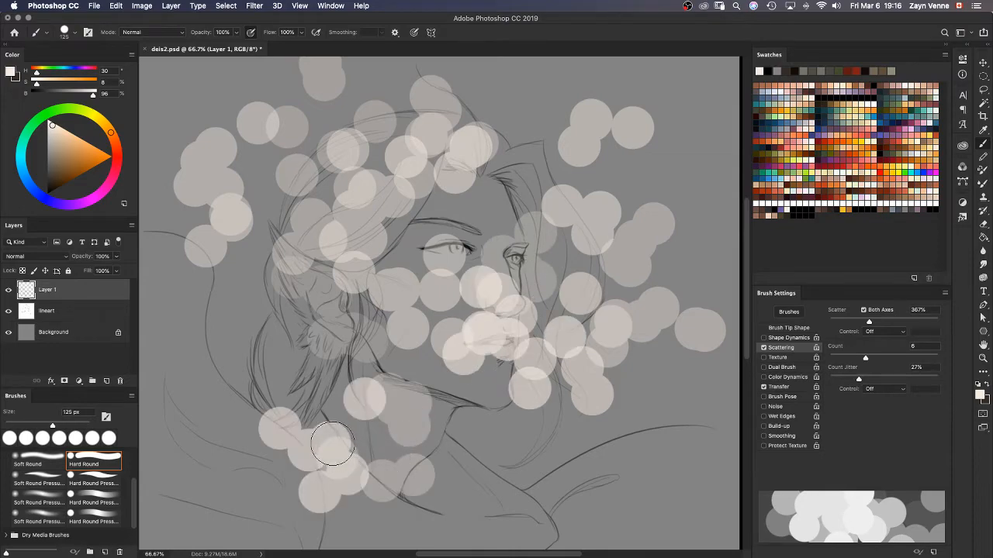
left_click(290, 397)
Step: Undo all the scattered test dabs, including an extra one placed over the neck, until the portrait is clear
key("super+z")
key("super+z")
key("super+z")
key("super+z")
key("super+z")
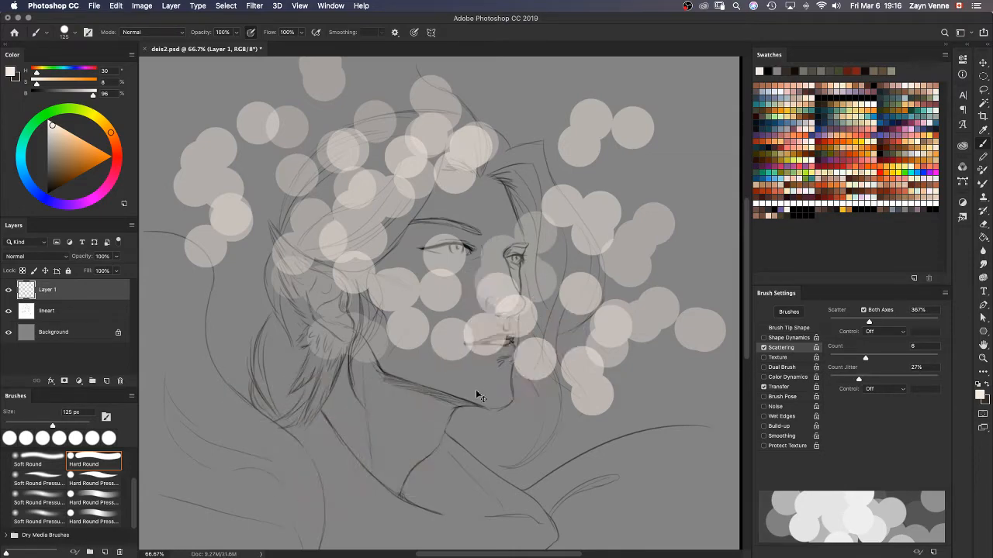
key("super+z")
key("super+z")
left_click(469, 458)
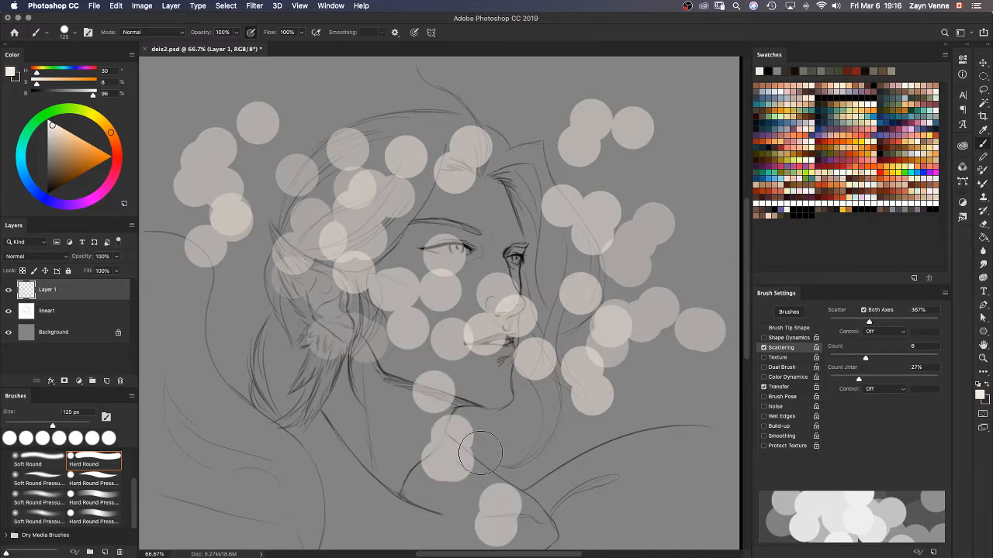
key("super+z")
key("super+z")
key("super+z")
key("super+z")
key("super+z")
key("super+z")
key("super+z")
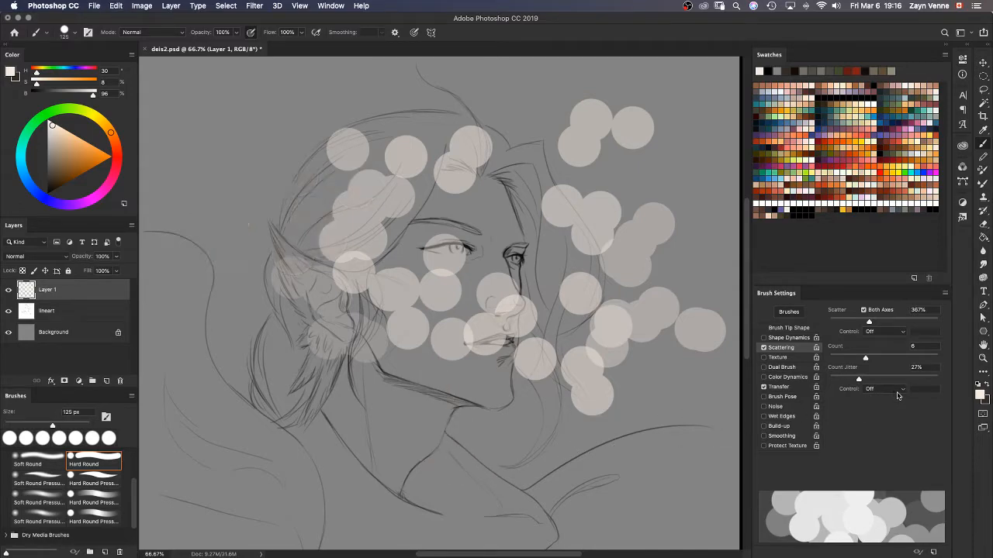
key("super+z")
key("super+z")
key("super+z")
key("super+z")
key("super+z")
key("super+z")
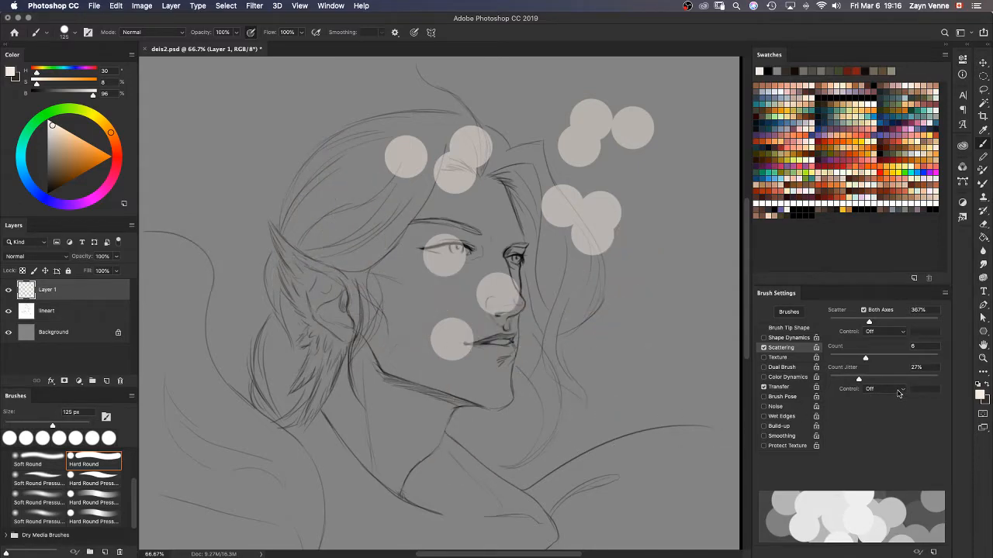
key("super+z")
Step: Set the count jitter control to Fade and test it with two long strokes across the portrait
left_click(896, 390)
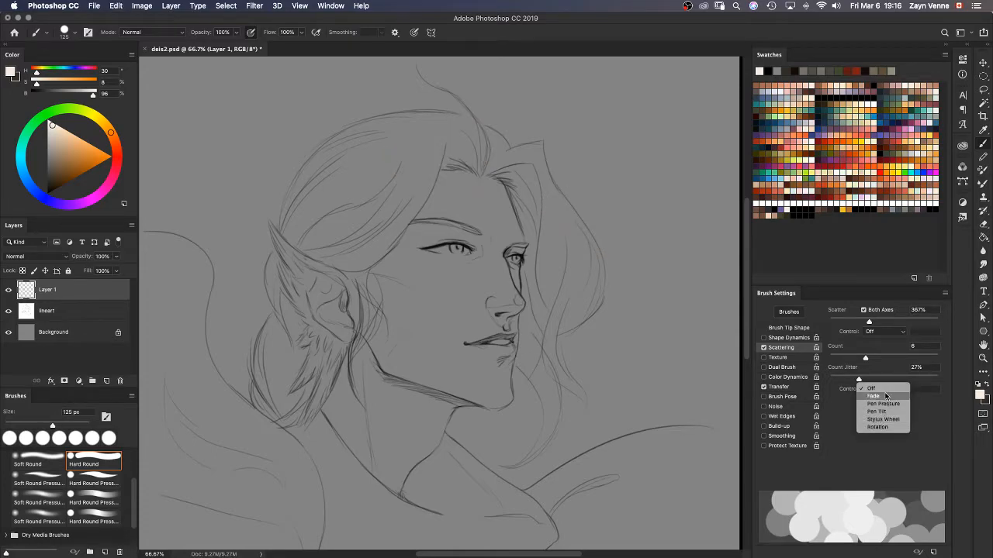
left_click(868, 416)
mouse_move(578, 172)
left_mouse_down()
mouse_move(612, 172)
mouse_move(587, 321)
mouse_move(399, 422)
left_mouse_up()
mouse_move(256, 201)
left_mouse_down()
mouse_move(231, 215)
mouse_move(322, 160)
mouse_move(365, 108)
mouse_move(409, 113)
mouse_move(440, 140)
mouse_move(468, 91)
mouse_move(601, 97)
left_mouse_up()
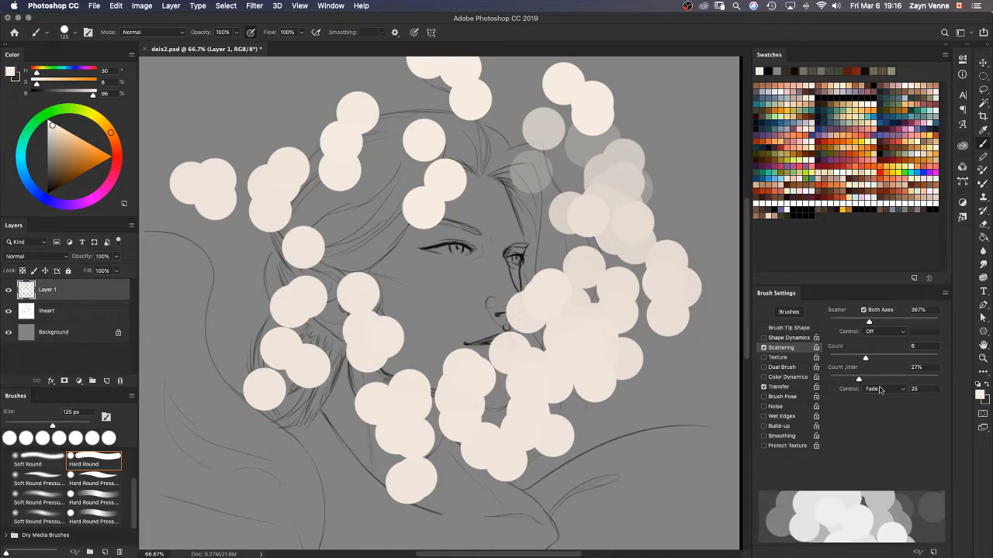
Step: Undo the Fade test strokes and turn off Scattering, leaving Texture off as well
key("super+z")
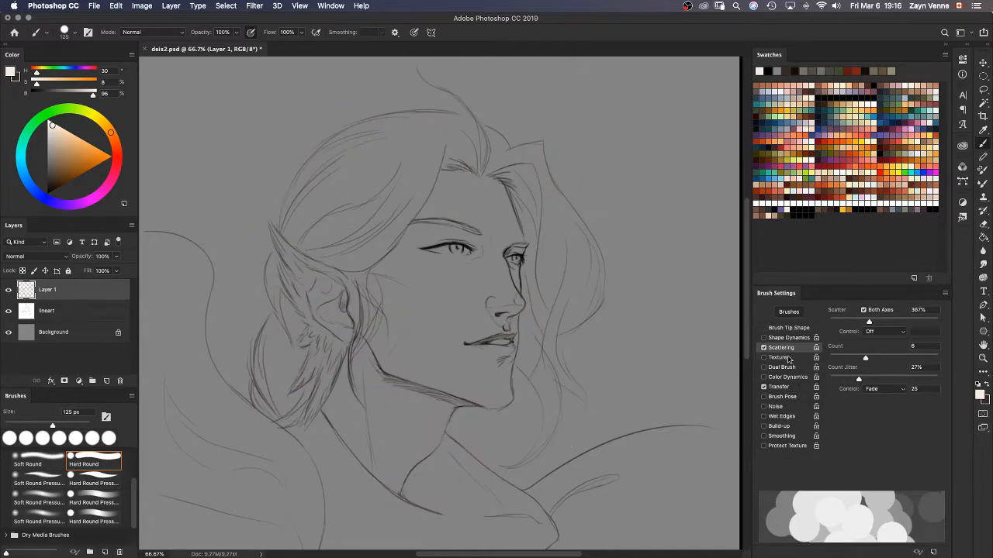
left_click(763, 347)
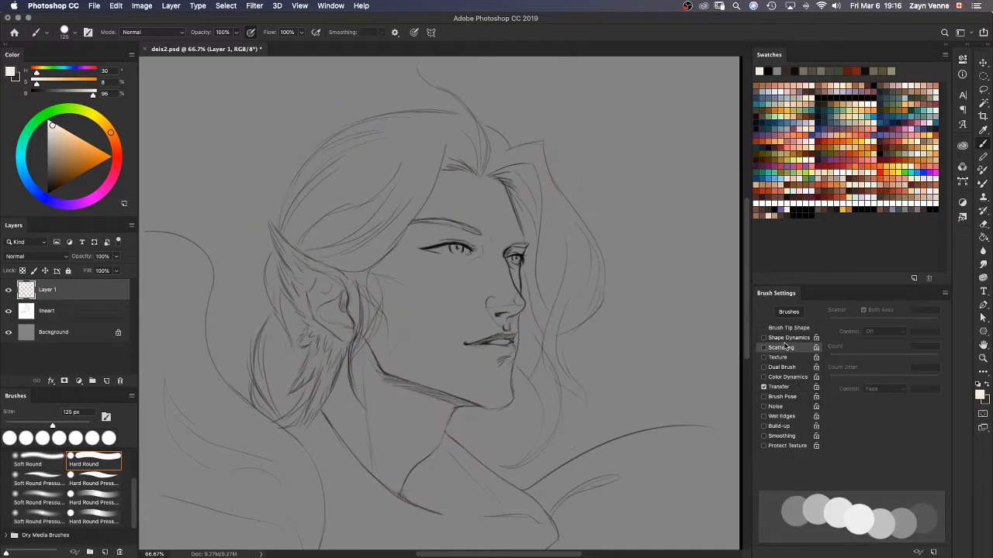
left_click(786, 357)
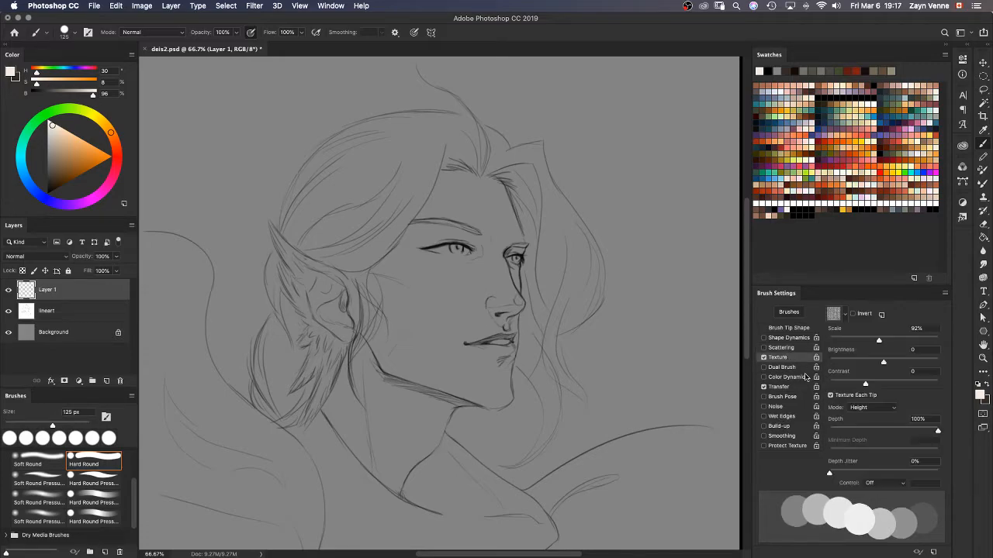
left_click(765, 358)
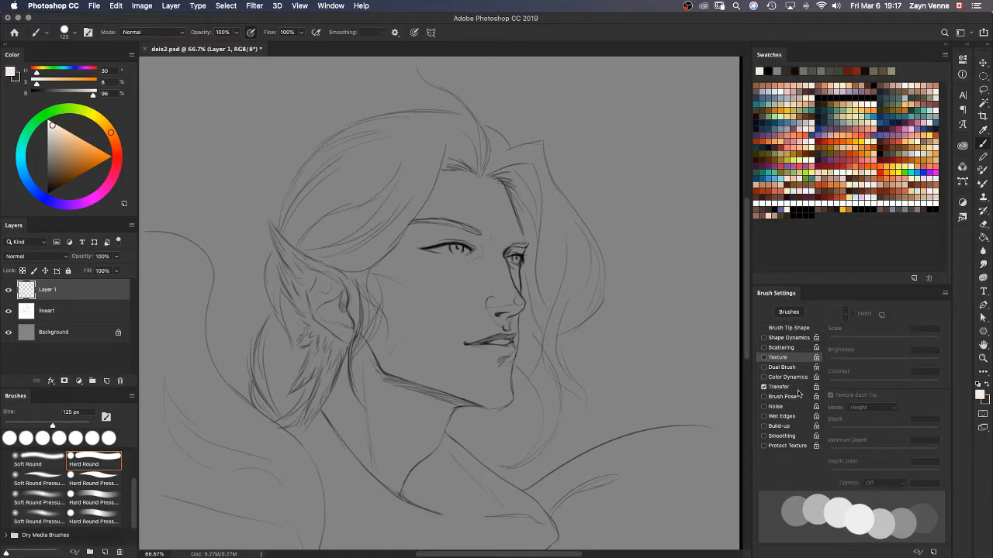
Step: Set the Transfer opacity jitter control to Off and the flow jitter control to Pen Pressure
left_click(781, 387)
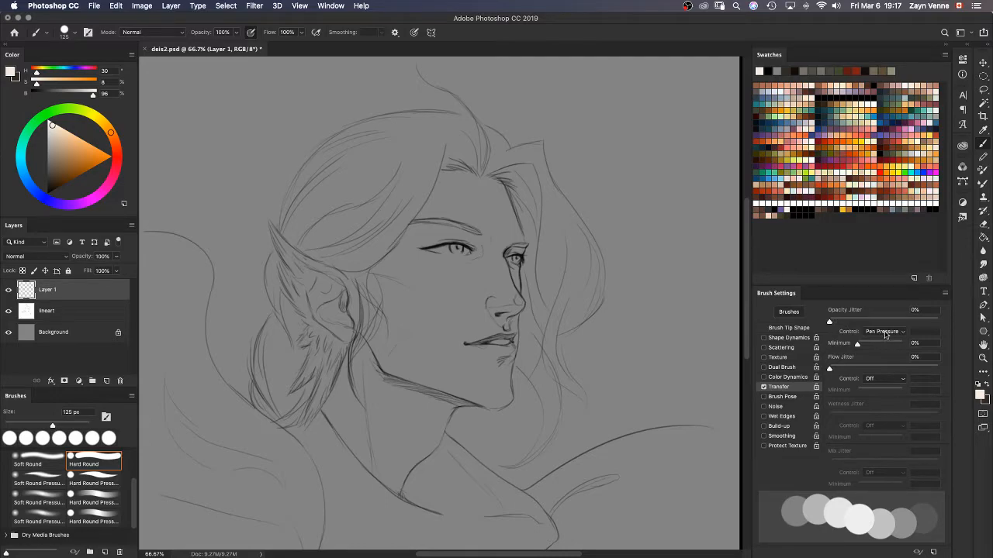
left_click(890, 335)
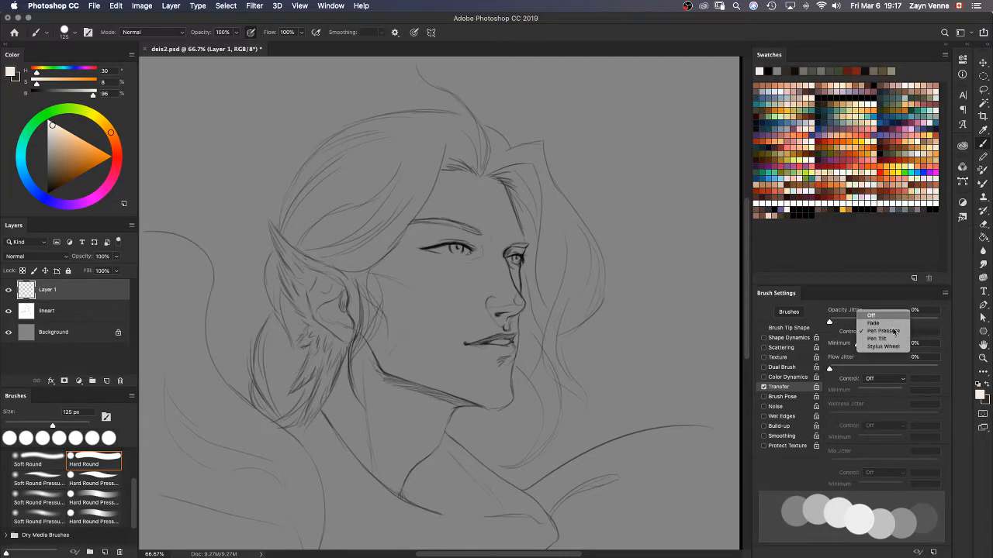
left_click(872, 316)
left_click(888, 379)
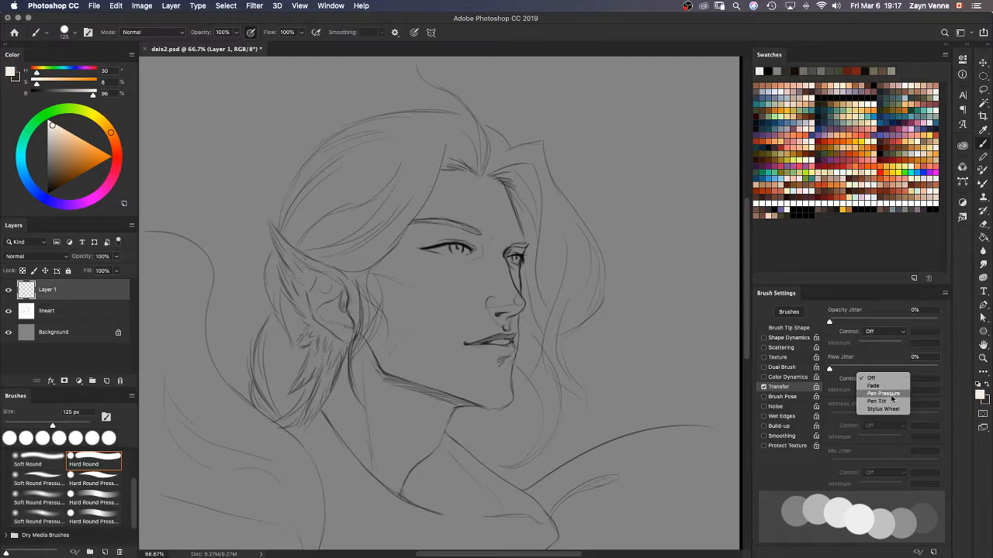
left_click(890, 395)
Step: Test the Transfer settings with overlapping strokes over the face and the area beside it, and undo them all
mouse_move(595, 158)
left_mouse_down()
mouse_move(634, 322)
mouse_move(556, 427)
mouse_move(622, 446)
mouse_move(628, 318)
mouse_move(563, 300)
mouse_move(507, 241)
mouse_move(554, 250)
mouse_move(529, 319)
mouse_move(595, 399)
mouse_move(527, 400)
mouse_move(591, 284)
mouse_move(480, 321)
mouse_move(575, 214)
mouse_move(497, 289)
mouse_move(606, 347)
mouse_move(530, 278)
mouse_move(564, 218)
mouse_move(552, 319)
mouse_move(575, 318)
mouse_move(509, 239)
mouse_move(509, 258)
mouse_move(591, 319)
mouse_move(581, 415)
mouse_move(568, 334)
mouse_move(554, 412)
mouse_move(579, 351)
mouse_move(523, 309)
mouse_move(527, 252)
mouse_move(560, 220)
mouse_move(593, 307)
mouse_move(526, 257)
mouse_move(626, 329)
mouse_move(555, 359)
mouse_move(583, 372)
left_mouse_up()
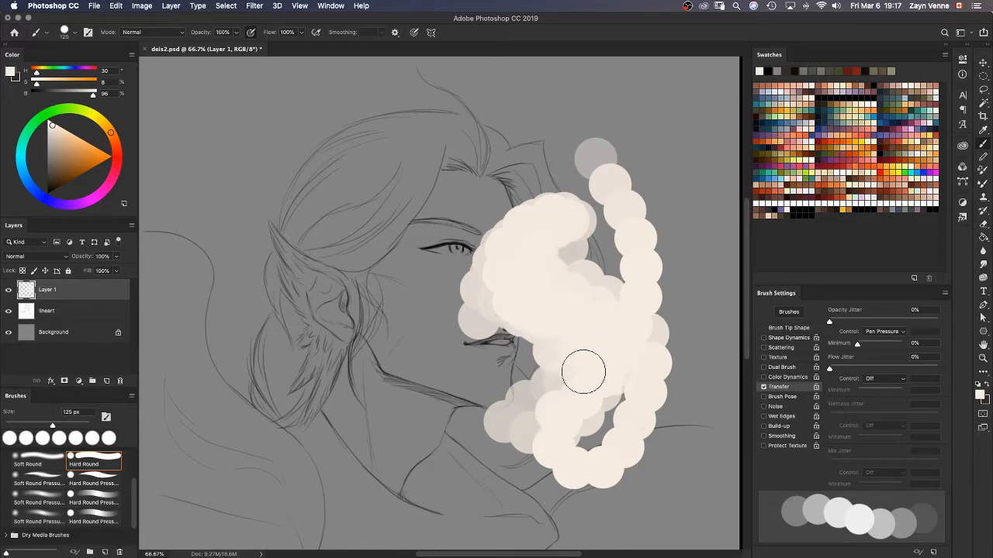
key("super+z")
key("super+z")
key("super+z")
key("super+z")
key("super+z")
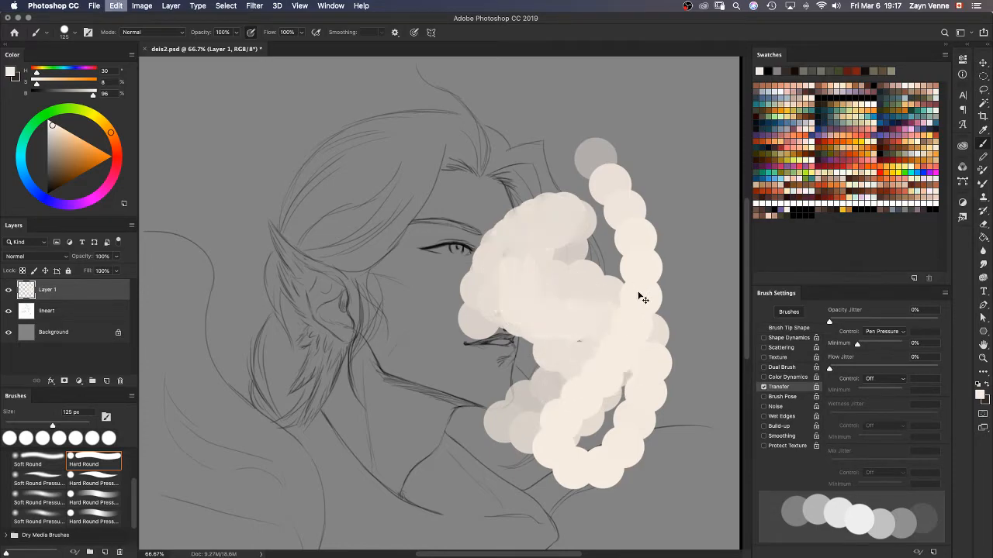
key("super+z")
key("super+z")
key("super+z")
key("super+z")
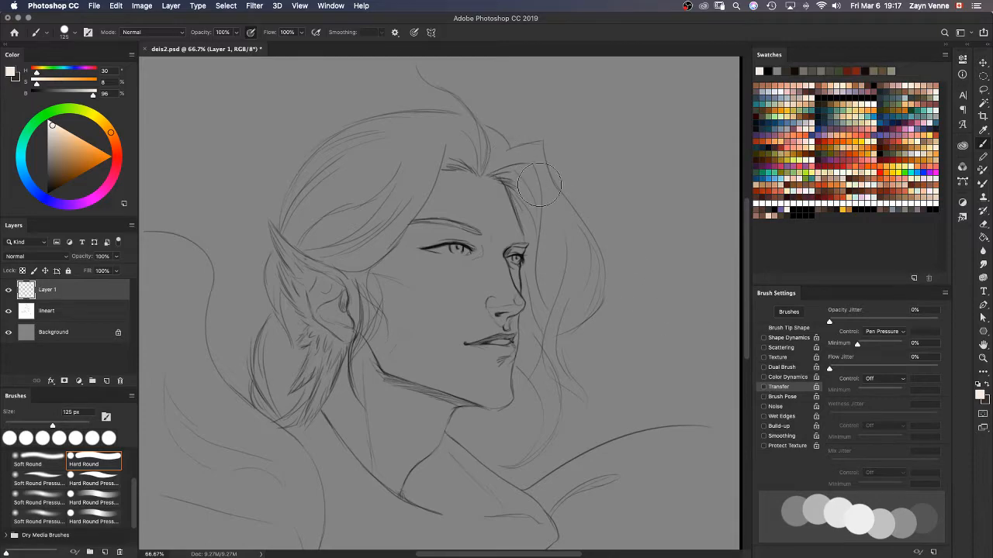
left_click(798, 378)
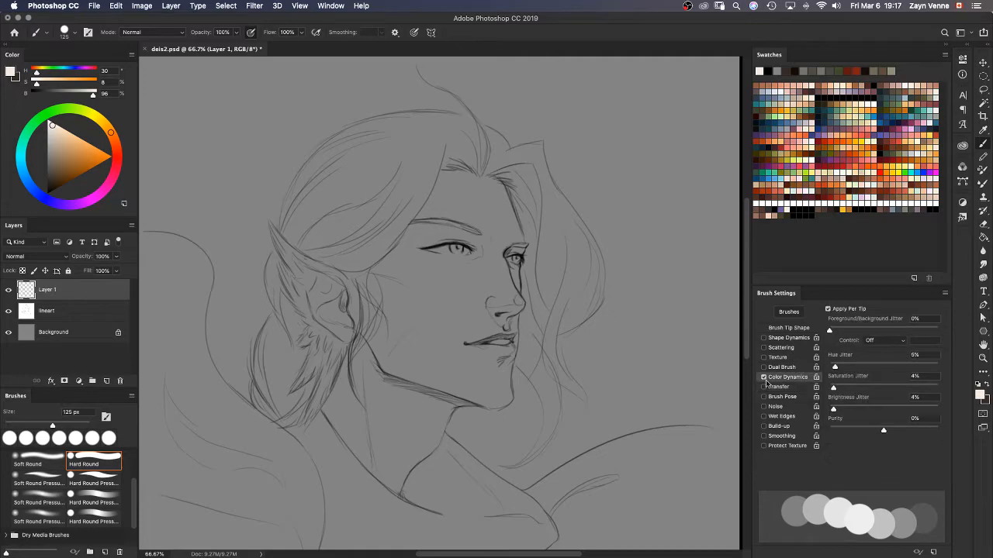
left_click(764, 378)
left_click(789, 348)
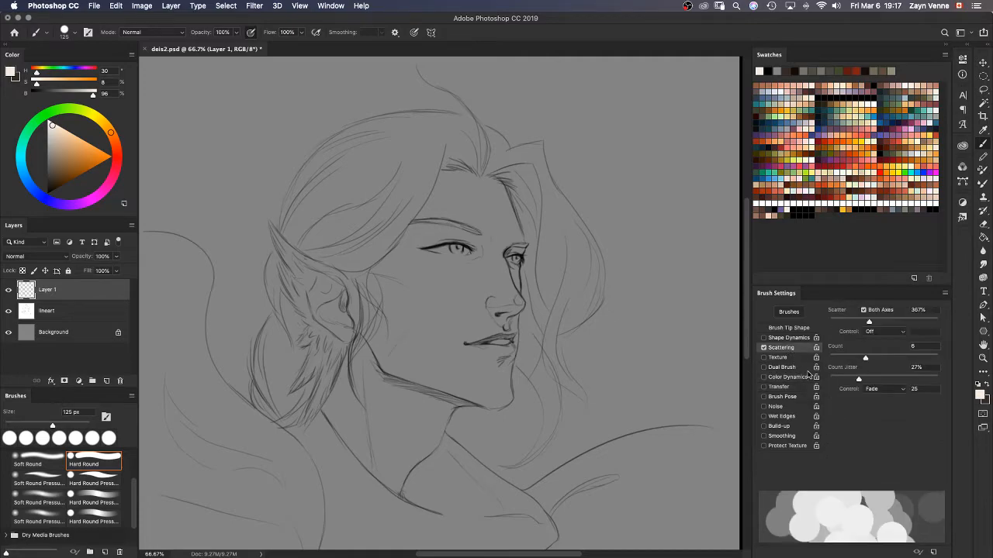
left_click(764, 348)
Step: Turn on Texture with a coarse streaked pattern and set the brush tip spacing to 1%
left_click(783, 358)
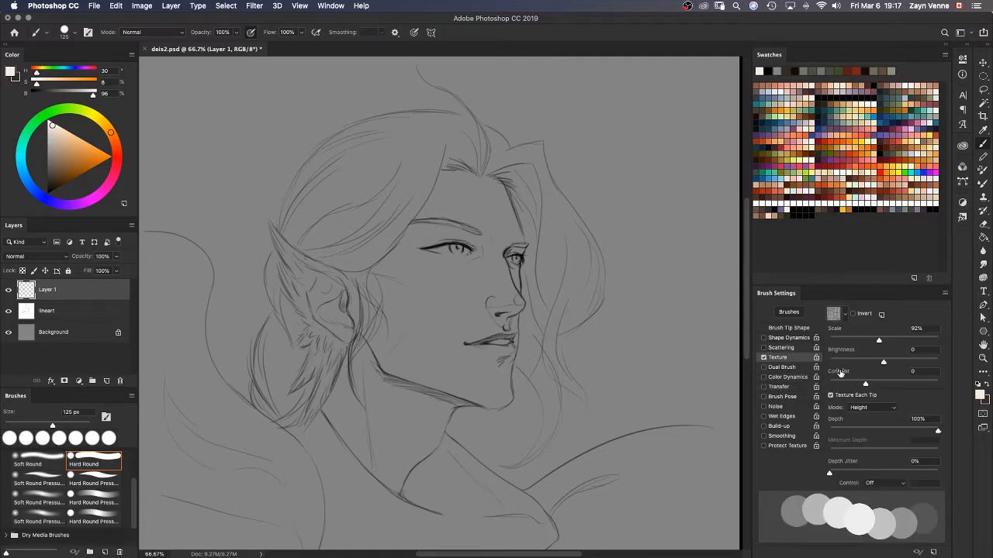
left_click(845, 315)
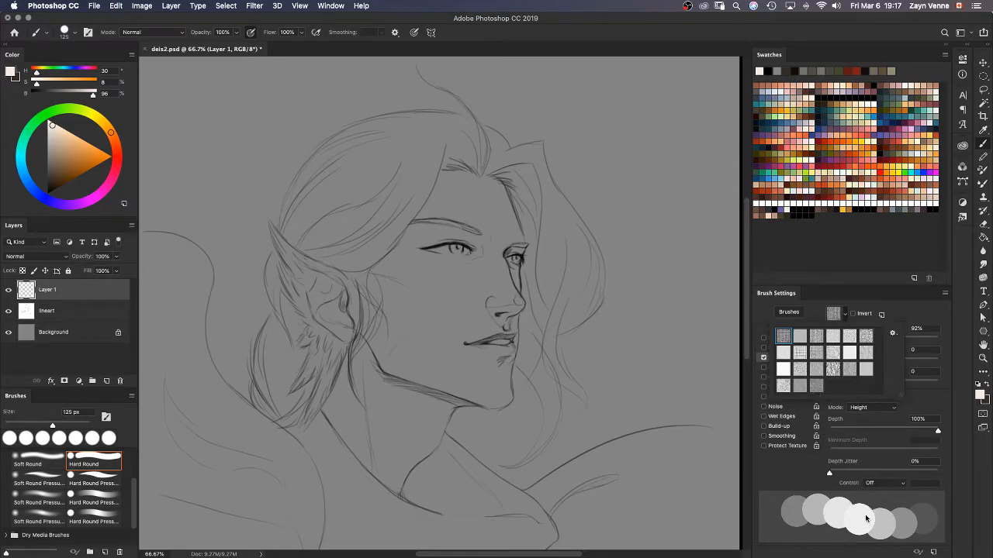
left_click(832, 370)
left_click(910, 314)
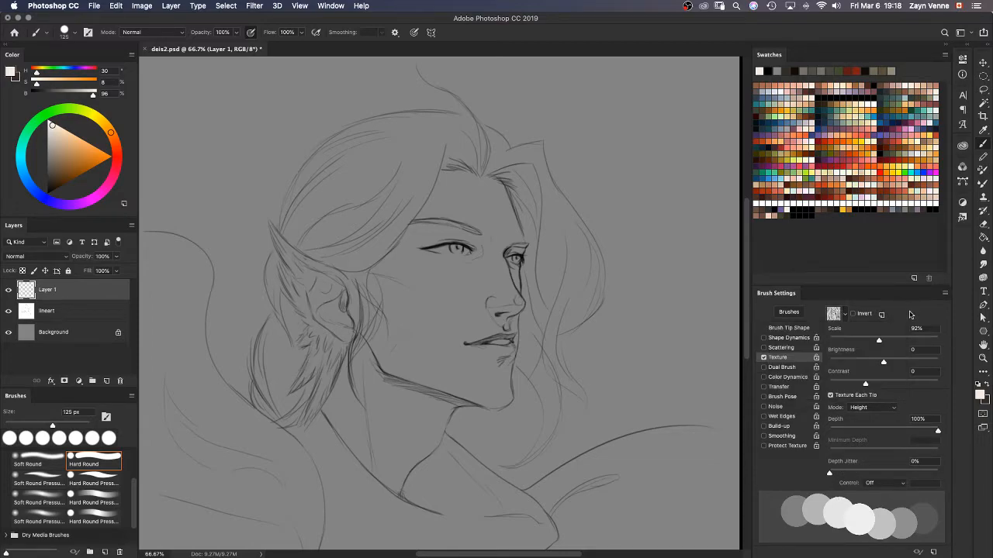
left_click(787, 329)
left_click_drag(865, 471, 799, 484)
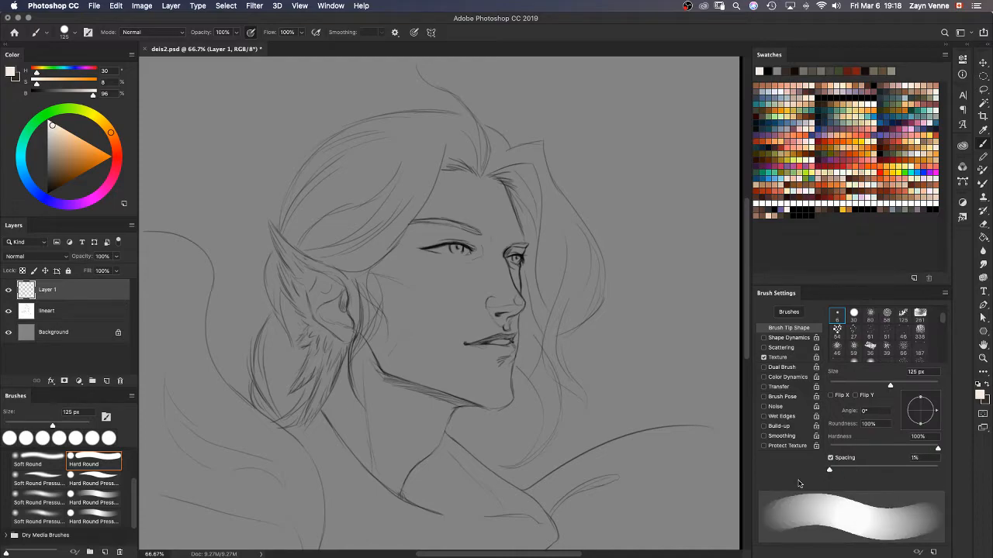
Step: Compare textured test strokes beside the face with the Invert option switched, undoing each stroke
left_click(779, 359)
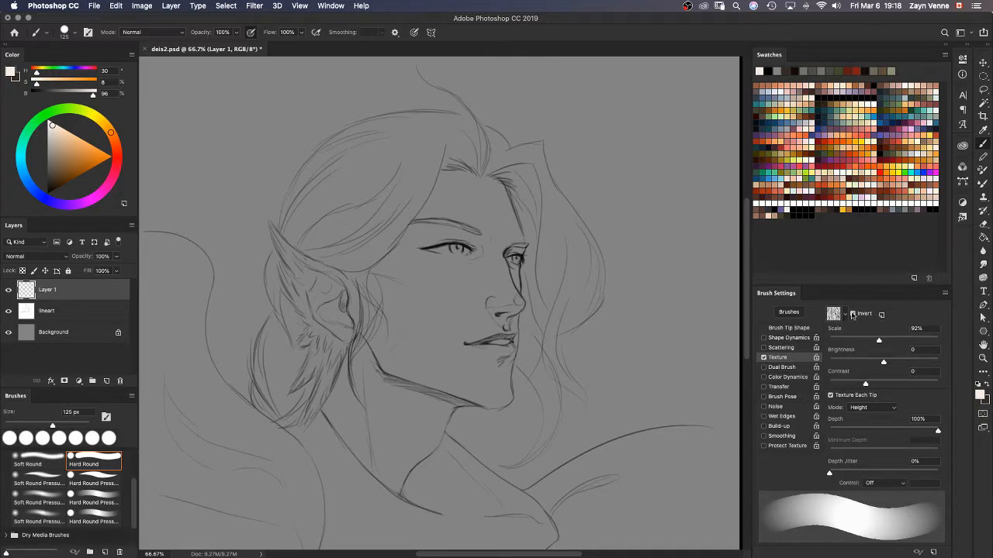
mouse_move(654, 243)
left_mouse_down()
mouse_move(661, 283)
mouse_move(647, 387)
mouse_move(690, 423)
left_mouse_up()
key("super+z")
left_click(858, 317)
mouse_move(620, 186)
left_mouse_down()
mouse_move(643, 350)
mouse_move(689, 423)
left_mouse_up()
key("super+z")
Step: Pick black as the painting colour and test it with a long textured stroke beside the face, undoing the stroke
left_click(840, 98)
mouse_move(570, 131)
left_mouse_down()
mouse_move(638, 211)
mouse_move(609, 362)
mouse_move(702, 419)
left_mouse_up()
key("super+z")
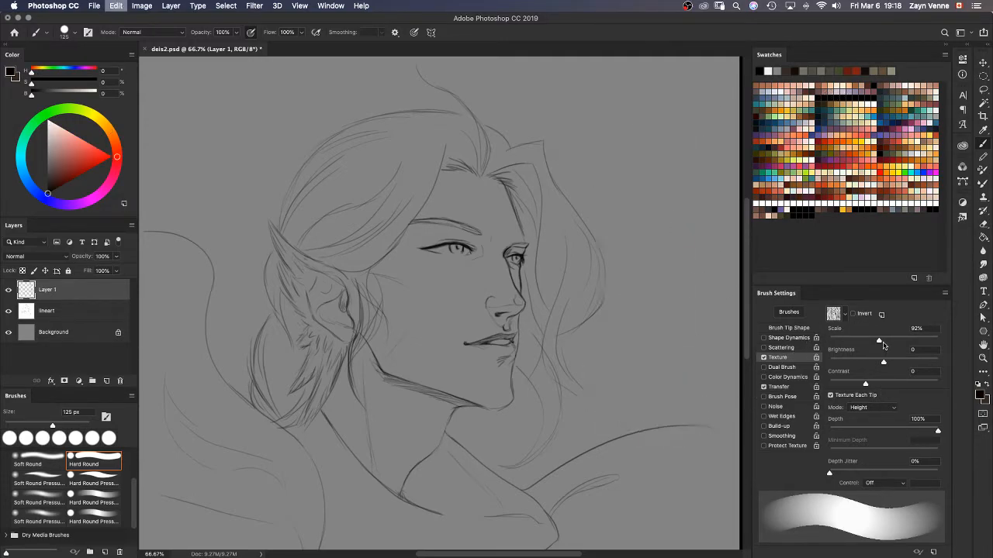
Step: Set the texture scale to 357% and test it with a black stroke beside the face, undoing the stroke
left_click_drag(881, 343, 919, 342)
left_click(621, 173)
mouse_move(620, 172)
left_mouse_down()
mouse_move(679, 294)
mouse_move(645, 442)
left_mouse_up()
key("super+z")
Step: Set the texture brightness to 80, contrast to 45 and mode to Multiply, and test them with a stroke that is undone
mouse_move(884, 363)
left_mouse_down()
mouse_move(910, 363)
mouse_move(884, 385)
mouse_move(899, 385)
left_mouse_up()
left_click(869, 408)
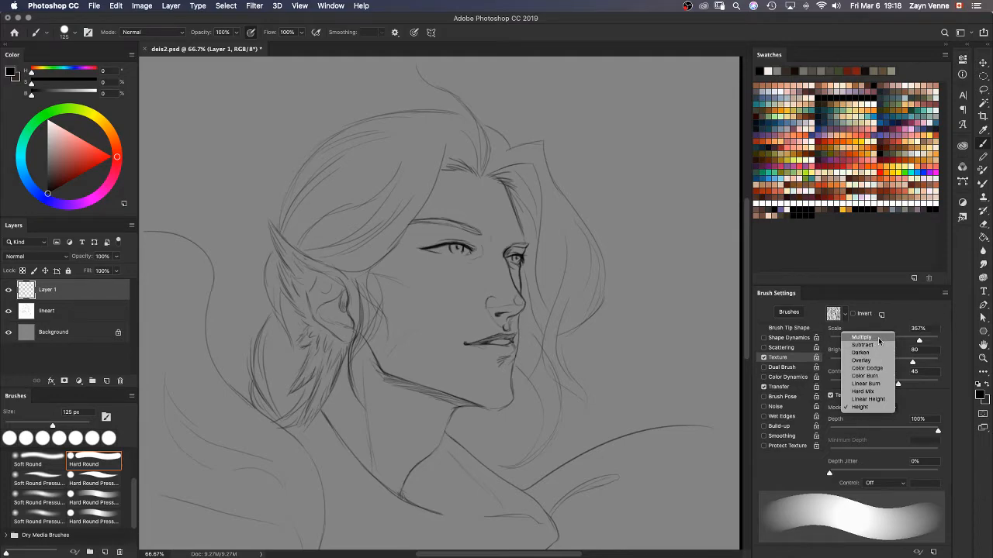
left_click(879, 338)
mouse_move(566, 144)
left_mouse_down()
mouse_move(633, 281)
mouse_move(661, 311)
left_mouse_up()
key("super+z")
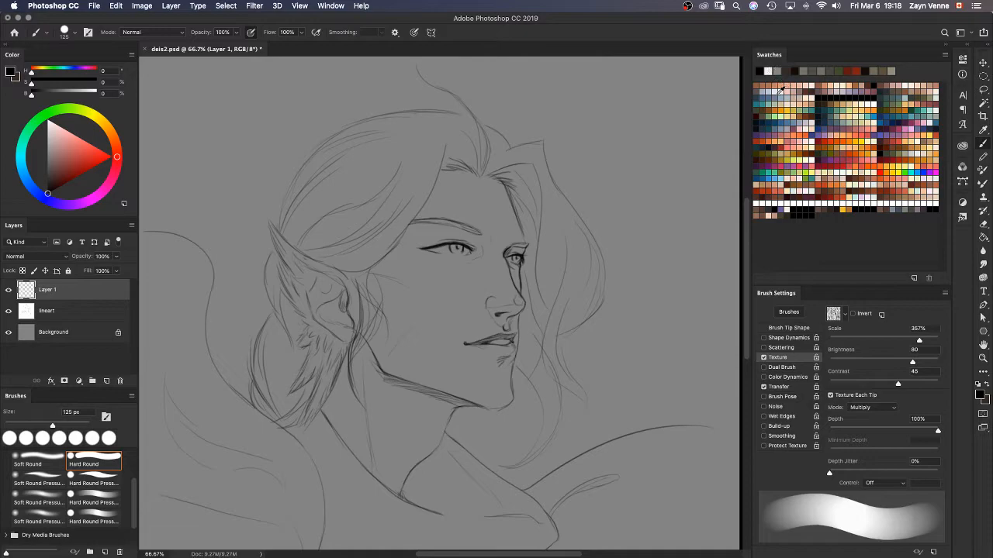
Step: Pick a light blue-grey swatch and test it with a stroke beside the face, undoing the stroke
left_click(763, 88)
mouse_move(523, 143)
left_mouse_down()
mouse_move(655, 256)
mouse_move(643, 355)
mouse_move(658, 362)
left_mouse_up()
key("super+z")
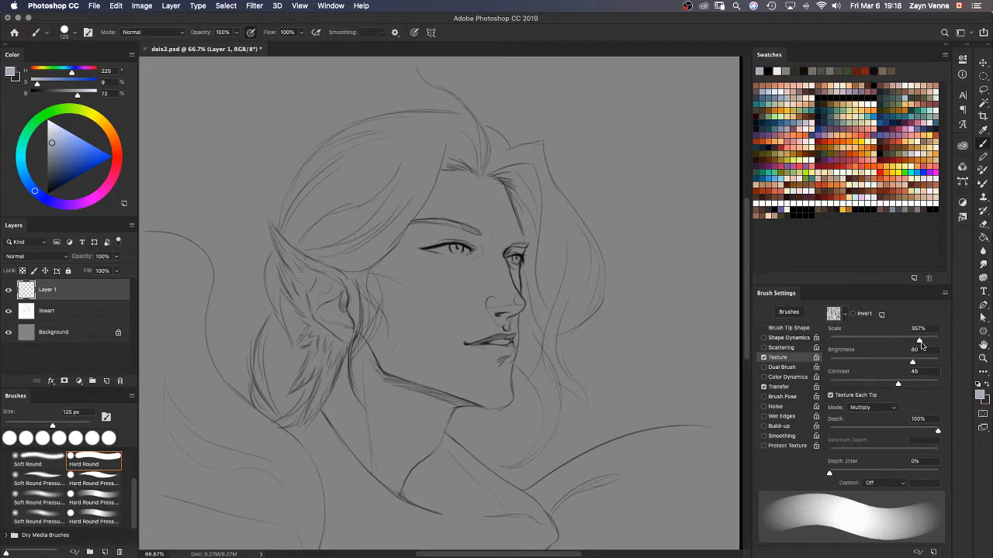
Step: Set the texture brightness to 126 and contrast to -19, and test them with a stroke that is undone
mouse_move(913, 363)
left_mouse_down()
mouse_move(929, 362)
mouse_move(850, 386)
left_mouse_up()
mouse_move(627, 167)
left_mouse_down()
mouse_move(662, 294)
mouse_move(627, 417)
mouse_move(686, 411)
left_mouse_up()
key("super+z")
Step: Switch to a grid-like texture pattern at 99% scale and test it with a stroke beside the face, undoing the stroke
left_click(845, 314)
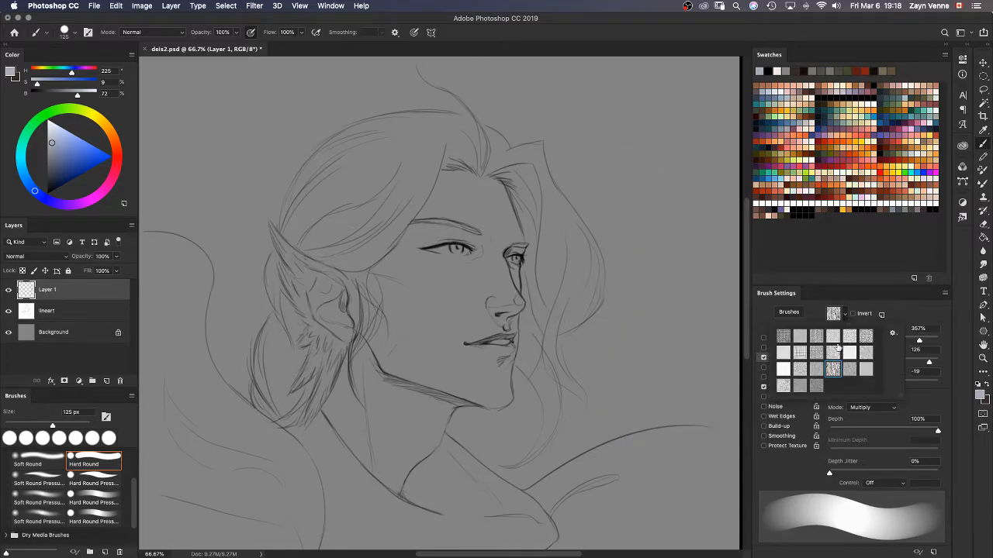
left_click(799, 353)
left_click(918, 341)
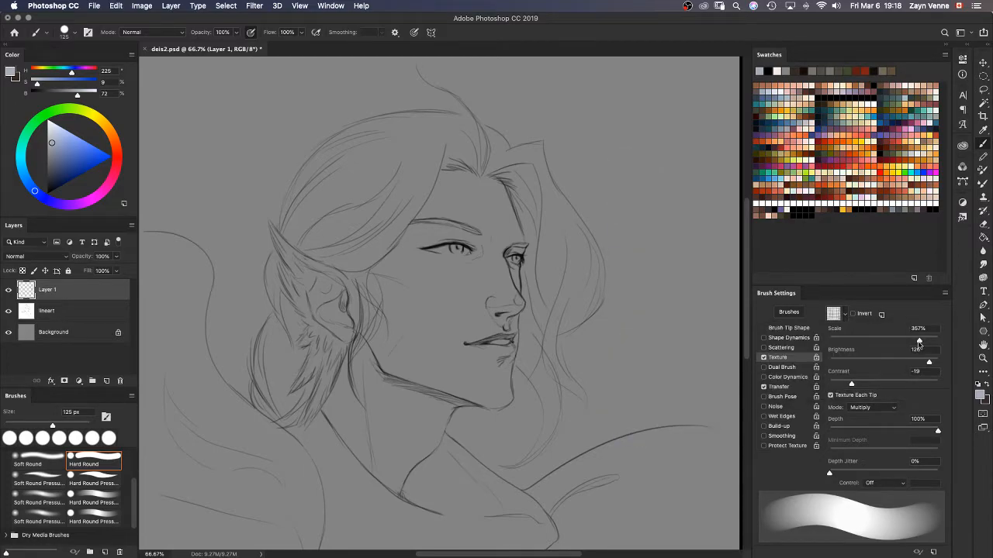
mouse_move(918, 341)
left_mouse_down()
mouse_move(929, 342)
mouse_move(829, 342)
mouse_move(882, 342)
left_mouse_up()
left_click_drag(626, 208, 670, 363)
key("super+z")
Step: Switch to a pale, fine texture pattern and set the brush tip spacing to 68%
left_click(846, 312)
left_click(848, 356)
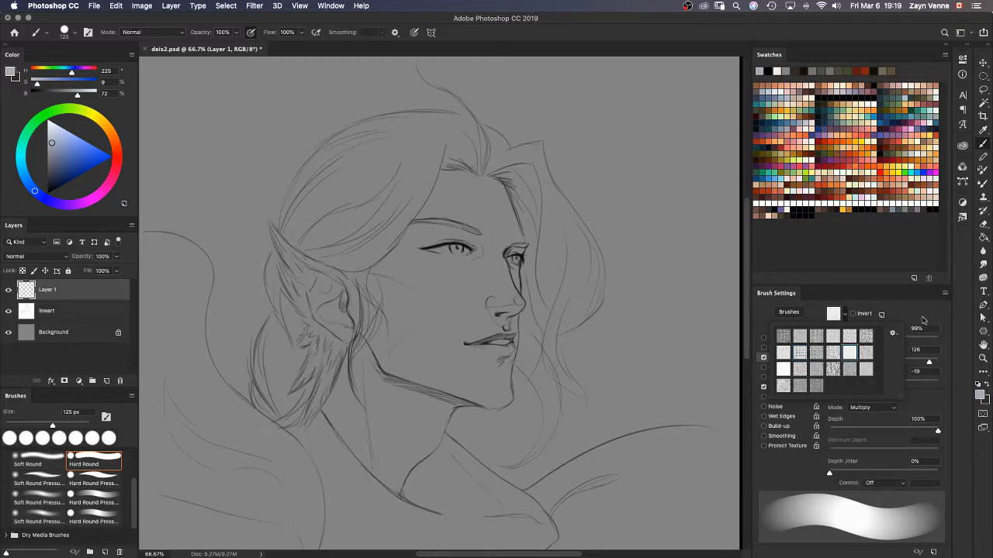
left_click(785, 355)
left_click(910, 323)
left_click(782, 329)
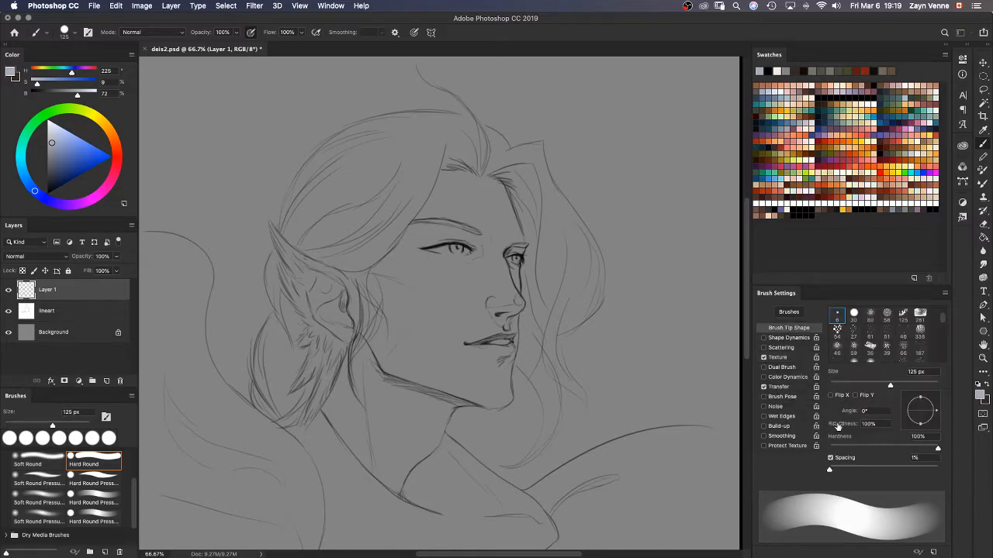
left_click_drag(833, 472, 865, 470)
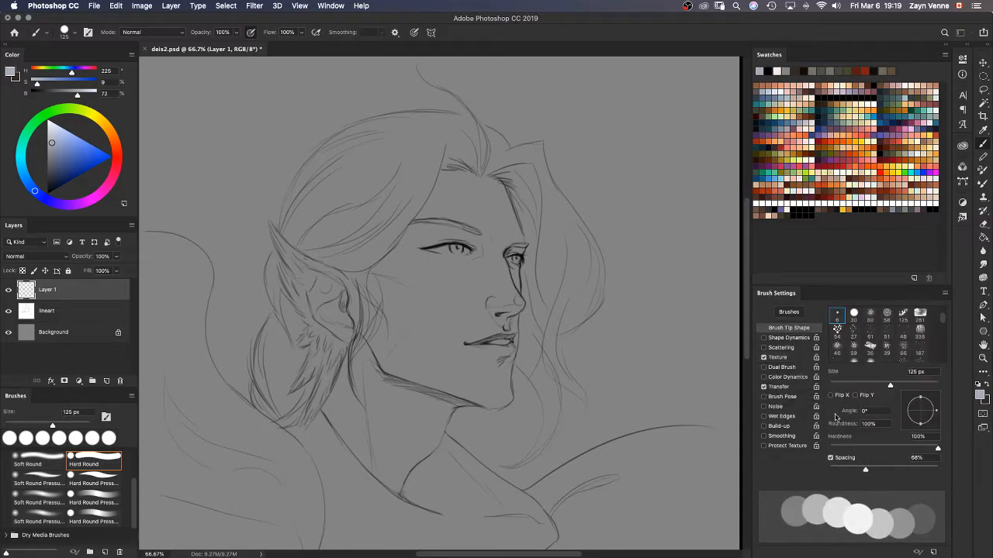
Step: Switch to a speckled texture pattern and test it with several strokes beside the face, undoing them all
left_click(790, 361)
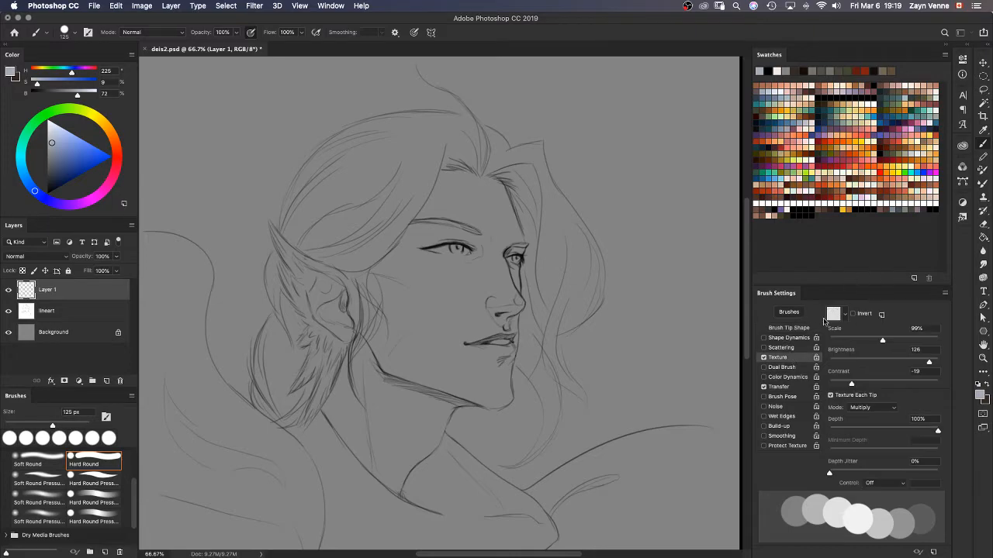
left_click(845, 316)
left_click(833, 354)
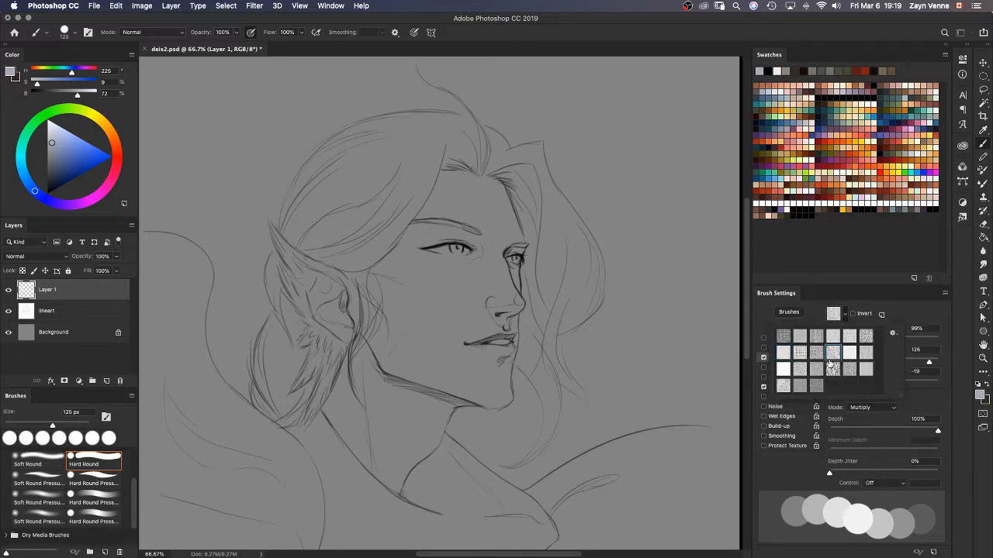
mouse_move(583, 201)
left_mouse_down()
mouse_move(577, 297)
mouse_move(595, 374)
mouse_move(608, 284)
mouse_move(594, 400)
mouse_move(579, 205)
mouse_move(602, 414)
mouse_move(612, 344)
left_mouse_up()
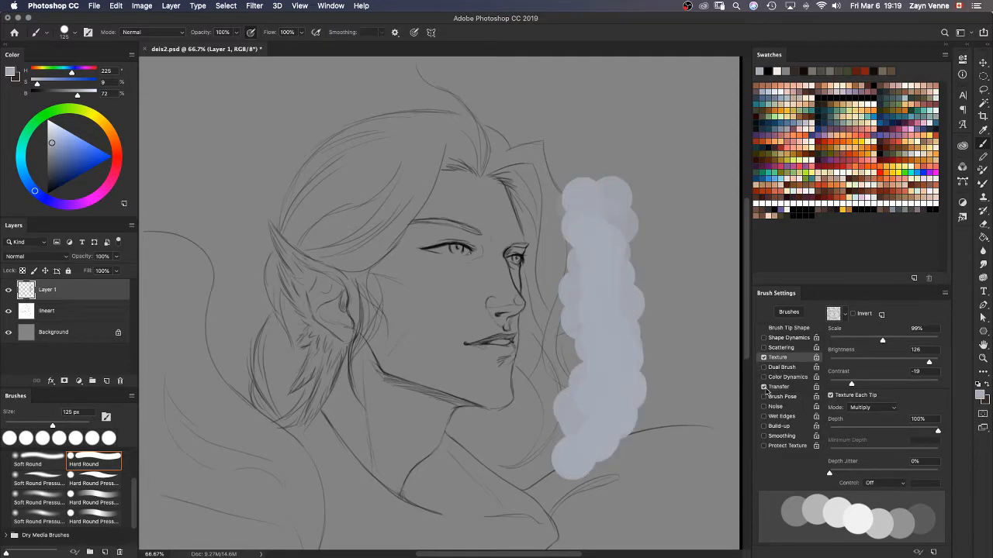
key("super+z")
key("super+z")
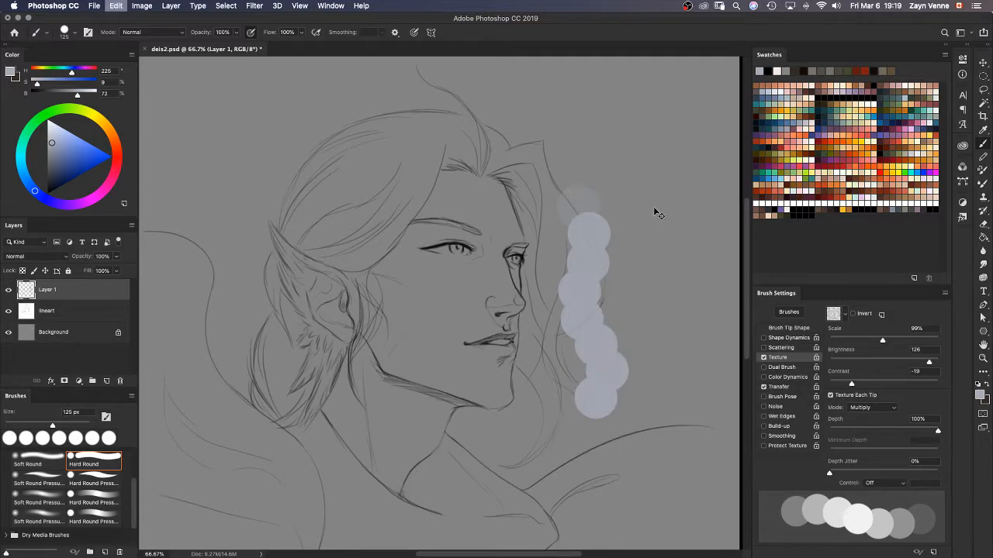
mouse_move(621, 180)
left_mouse_down()
mouse_move(630, 404)
mouse_move(640, 269)
left_mouse_up()
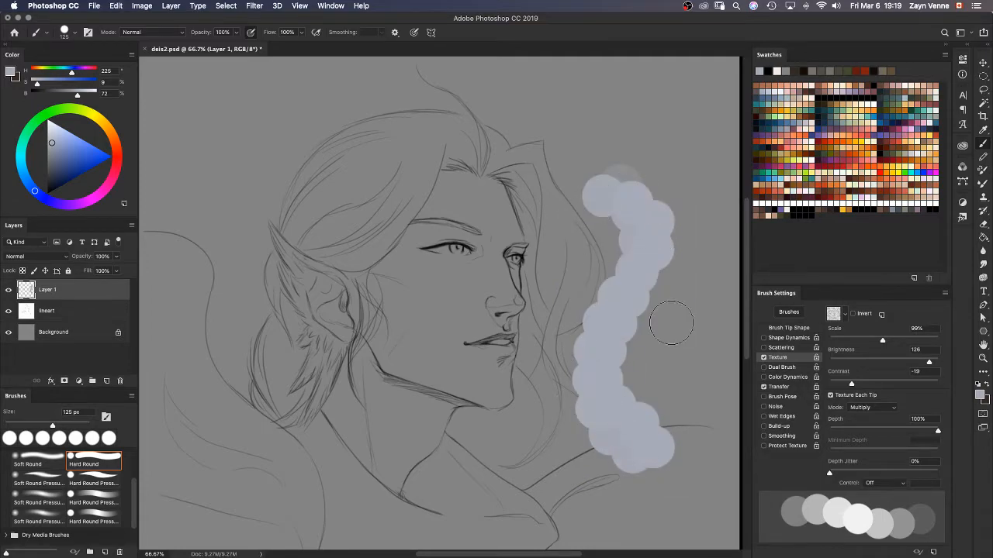
key("super+z")
Step: Set the texture scale to 338% and brightness to 61, and the brush tip spacing to 32%
mouse_move(884, 342)
left_mouse_down()
mouse_move(913, 341)
mouse_move(880, 365)
mouse_move(928, 363)
mouse_move(880, 359)
mouse_move(918, 340)
left_mouse_up()
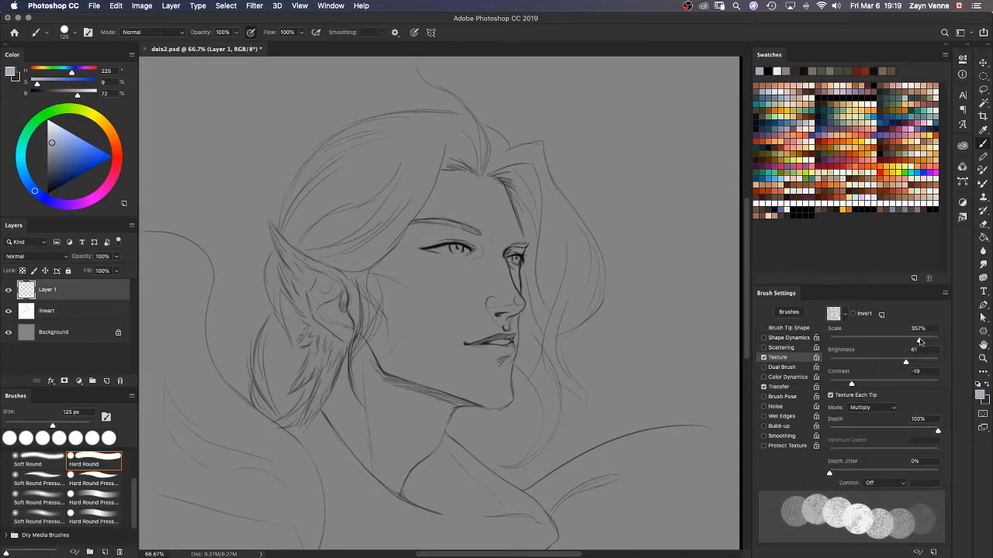
left_click(785, 329)
mouse_move(850, 473)
left_mouse_down()
mouse_move(813, 448)
mouse_move(846, 469)
left_mouse_up()
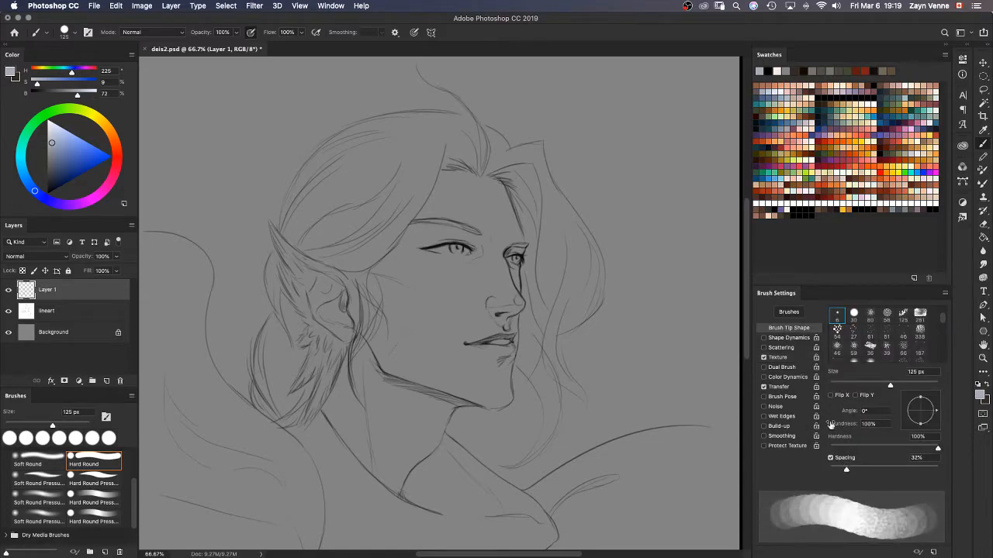
Step: Paint test strokes beside the face with the Multiply texture mode and with Color Dodge, undoing the latest strokes
left_click(806, 359)
mouse_move(637, 167)
left_mouse_down()
mouse_move(660, 381)
mouse_move(602, 329)
mouse_move(554, 399)
mouse_move(577, 302)
mouse_move(543, 232)
mouse_move(573, 276)
mouse_move(560, 138)
mouse_move(594, 210)
mouse_move(636, 89)
mouse_move(675, 212)
mouse_move(660, 111)
mouse_move(704, 295)
left_mouse_up()
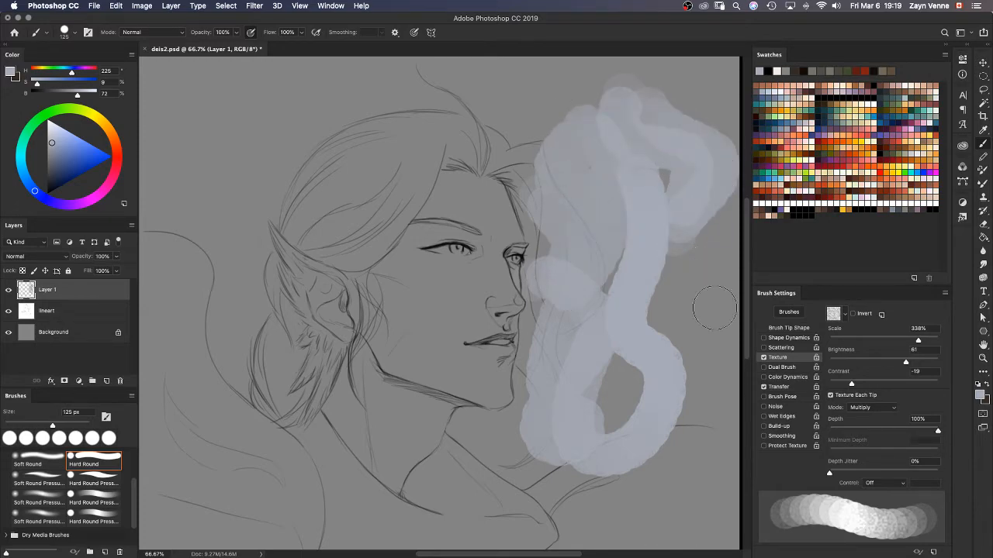
left_click(890, 410)
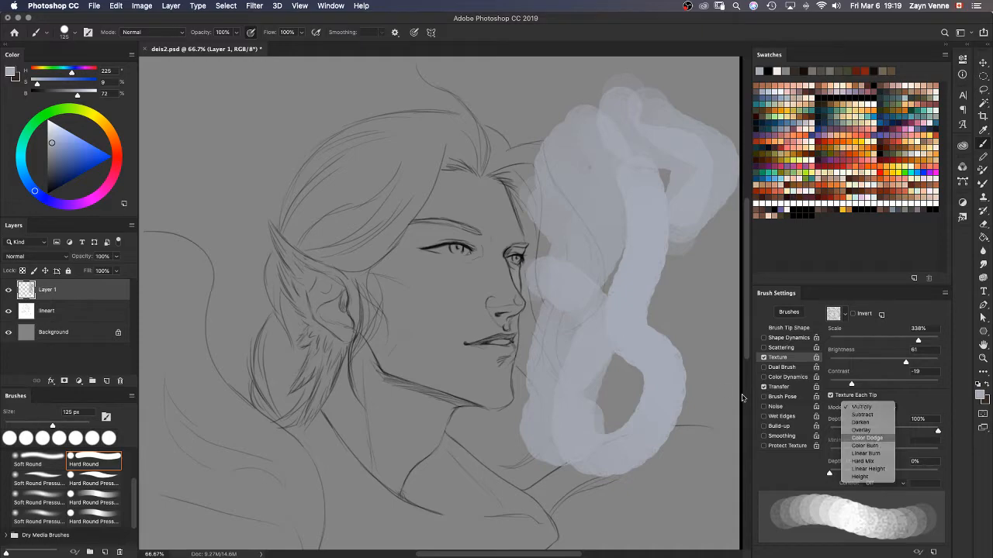
left_click(867, 438)
mouse_move(533, 157)
left_mouse_down()
mouse_move(584, 218)
mouse_move(549, 275)
mouse_move(556, 167)
mouse_move(607, 124)
left_mouse_up()
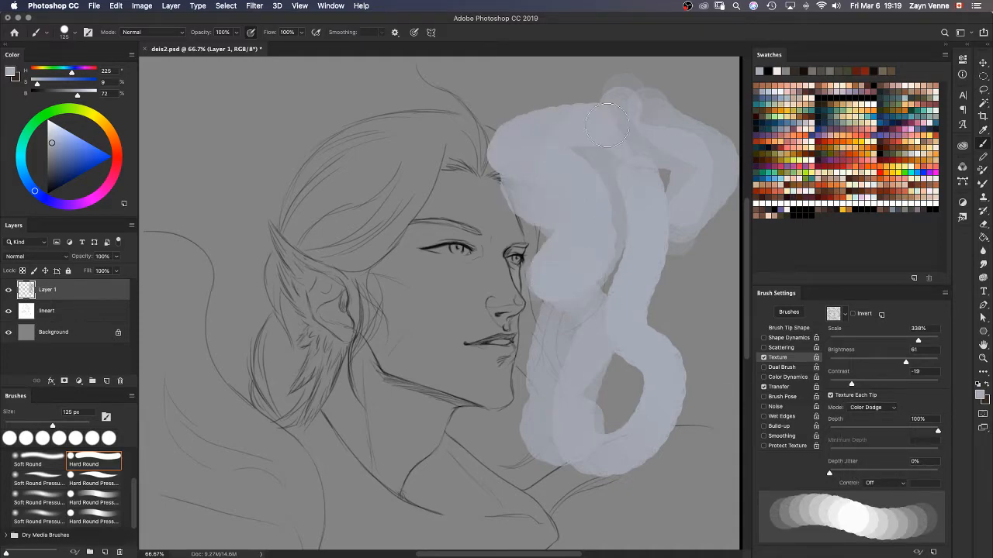
key("super+z")
key("super+z")
Step: Test the Height texture mode with a stroke beside the face, undoing the stroke
left_click(878, 411)
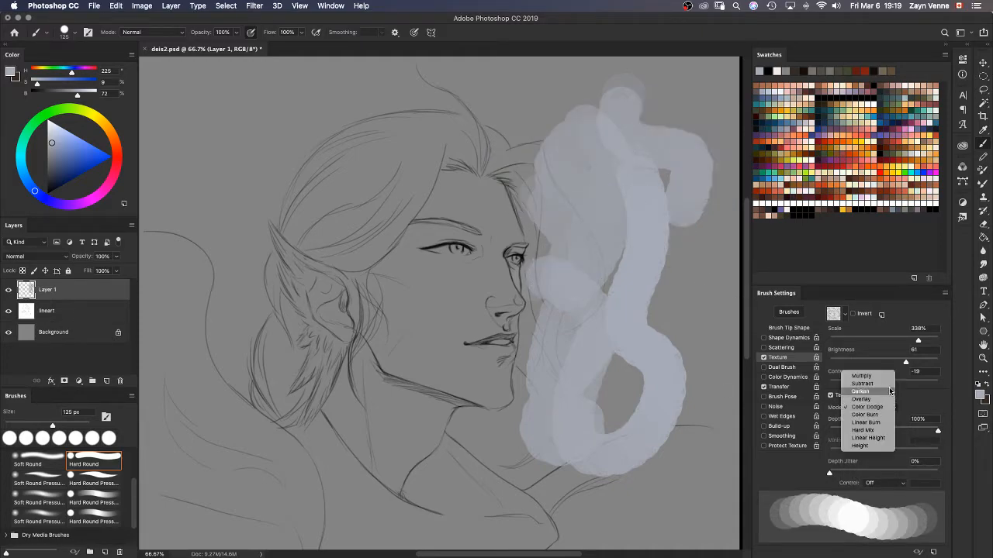
left_click(874, 447)
mouse_move(565, 132)
left_mouse_down()
mouse_move(626, 354)
mouse_move(622, 384)
left_mouse_up()
key("super+z")
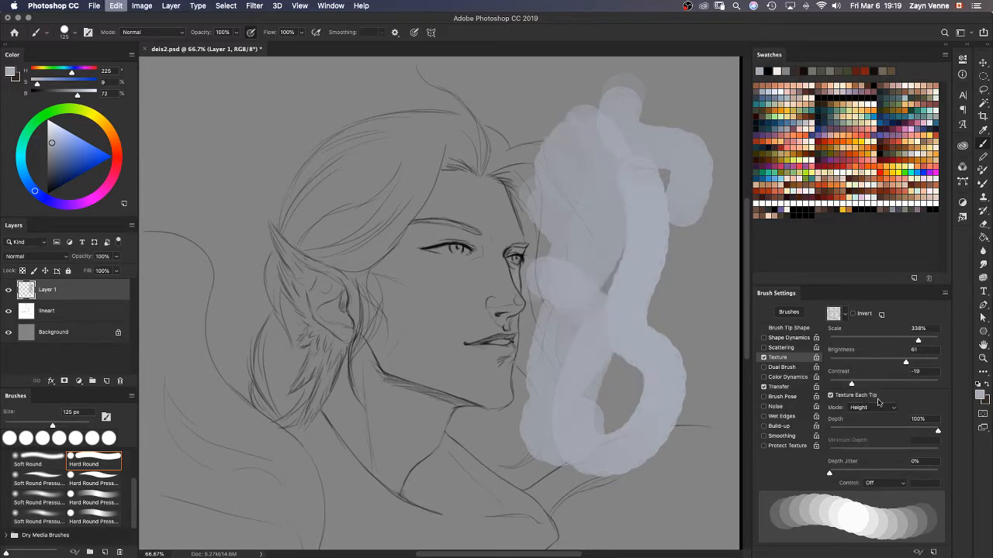
Step: Switch the texture mode to Multiply and paint a winding stroke from the forehead down past the face
left_click(878, 411)
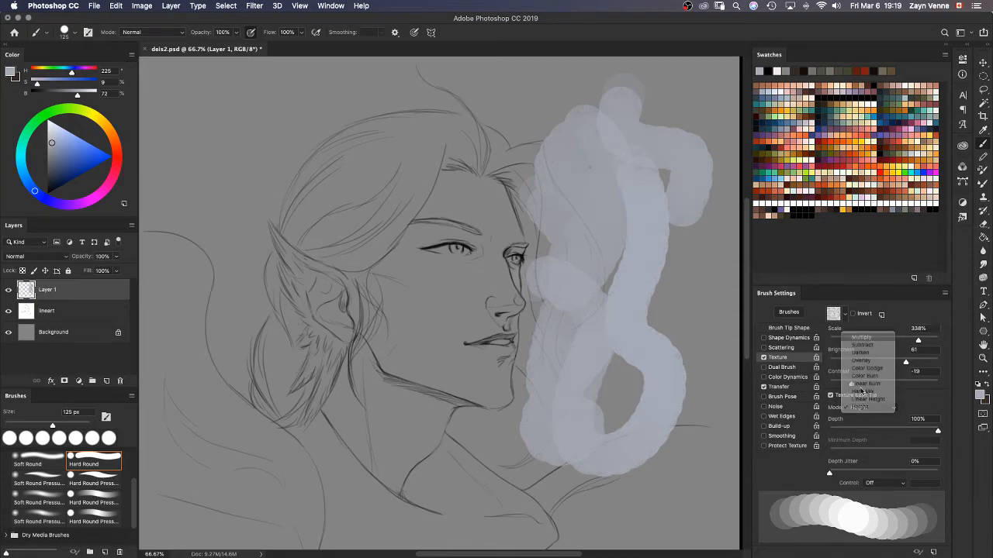
left_click(861, 337)
mouse_move(481, 112)
left_mouse_down()
mouse_move(540, 201)
mouse_move(545, 312)
mouse_move(532, 343)
left_mouse_up()
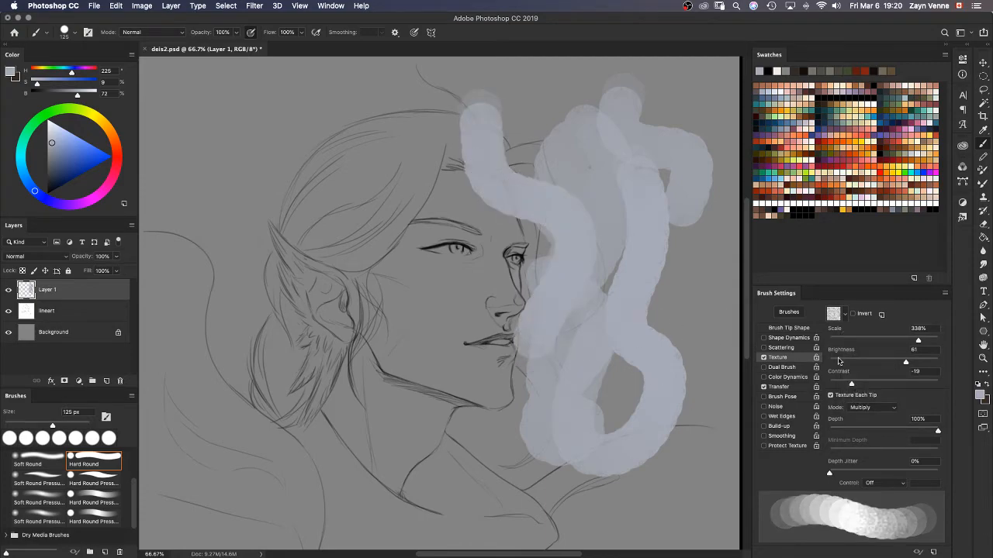
Step: Set the texture brightness to -136 and paint grainy strokes over the face, ear and hair
left_click_drag(905, 364, 835, 364)
mouse_move(470, 233)
left_mouse_down()
mouse_move(503, 394)
mouse_move(498, 336)
mouse_move(442, 229)
mouse_move(456, 354)
mouse_move(524, 434)
left_mouse_up()
mouse_move(426, 229)
left_mouse_down()
mouse_move(385, 386)
mouse_move(450, 336)
mouse_move(458, 259)
mouse_move(416, 378)
mouse_move(412, 353)
mouse_move(334, 407)
mouse_move(401, 332)
mouse_move(309, 329)
mouse_move(385, 330)
mouse_move(360, 316)
mouse_move(350, 287)
mouse_move(385, 317)
mouse_move(316, 299)
left_mouse_up()
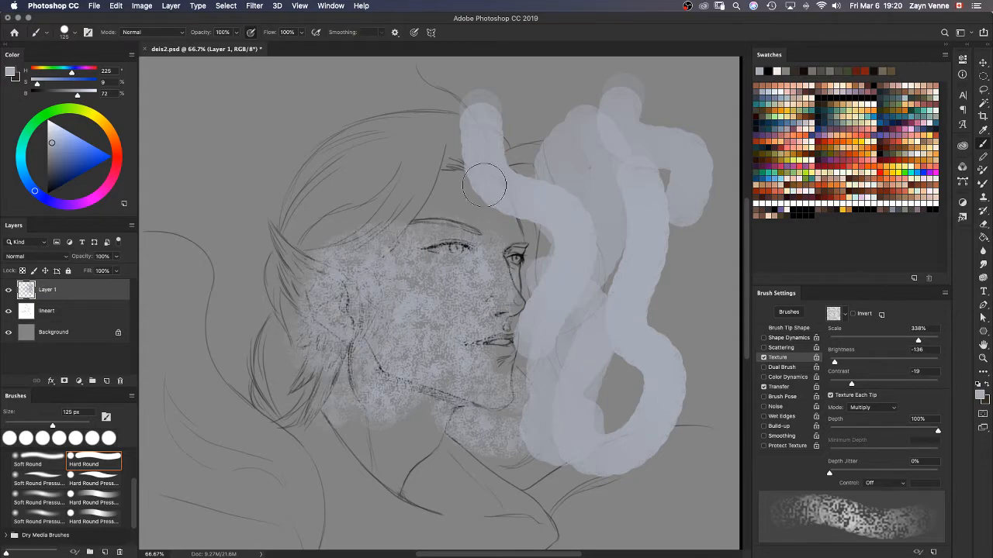
mouse_move(438, 258)
left_mouse_down()
mouse_move(413, 190)
mouse_move(432, 264)
mouse_move(439, 240)
mouse_move(424, 212)
mouse_move(459, 270)
mouse_move(433, 204)
mouse_move(461, 284)
left_mouse_up()
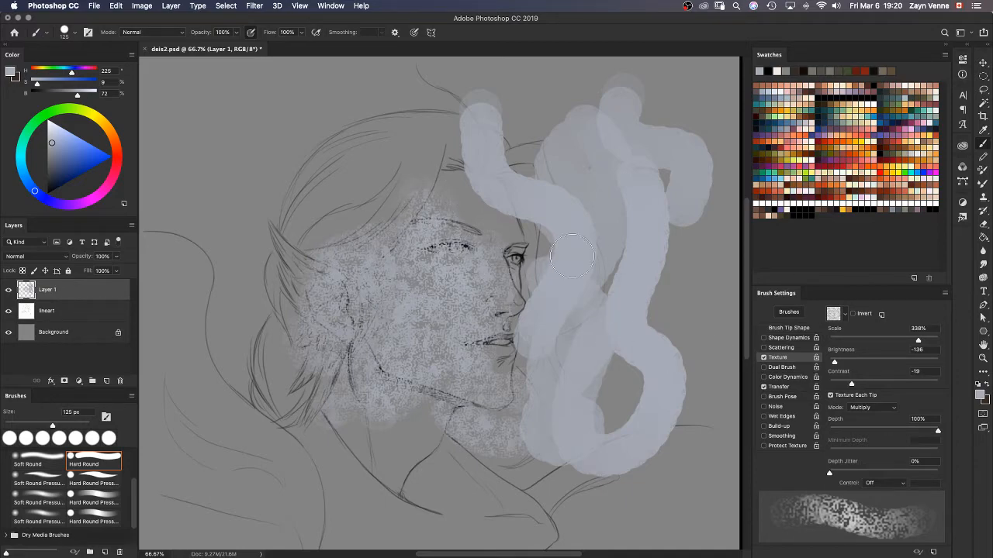
left_click_drag(408, 194, 321, 248)
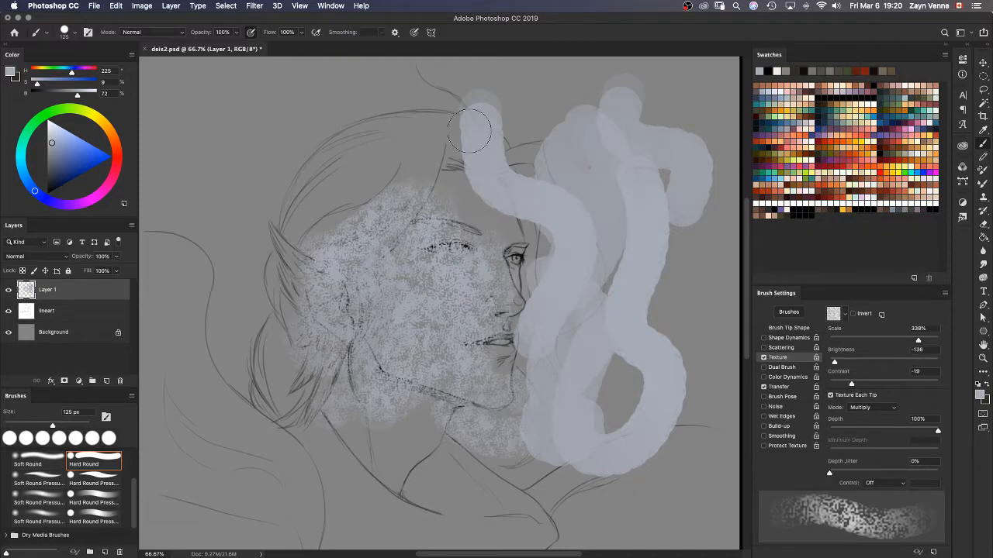
mouse_move(469, 132)
left_mouse_down()
mouse_move(424, 180)
mouse_move(347, 220)
mouse_move(354, 237)
mouse_move(382, 151)
mouse_move(318, 255)
mouse_move(402, 149)
mouse_move(302, 277)
left_mouse_up()
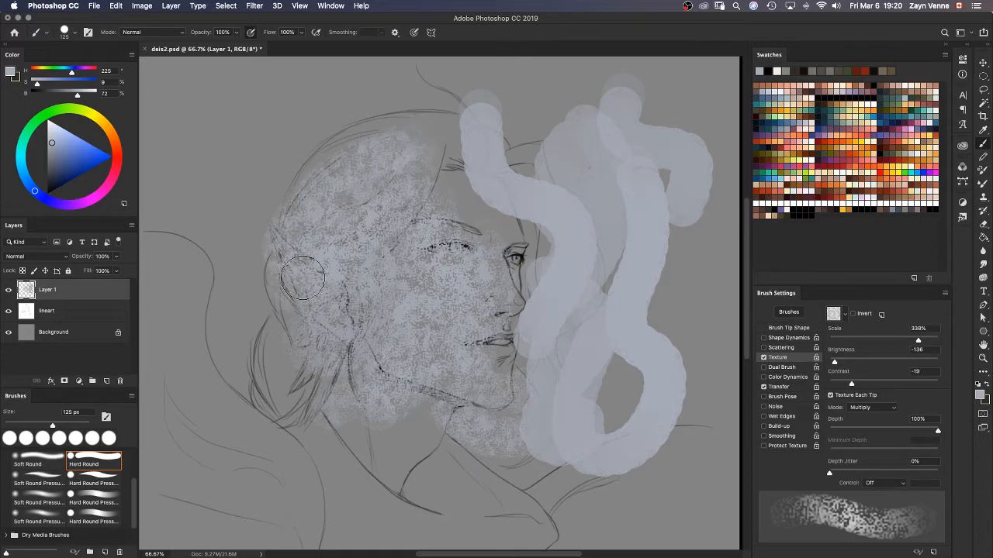
Step: Set the texture brightness to -94 and test the Height mode with strokes beside the face and over the forehead
left_click_drag(849, 362, 851, 363)
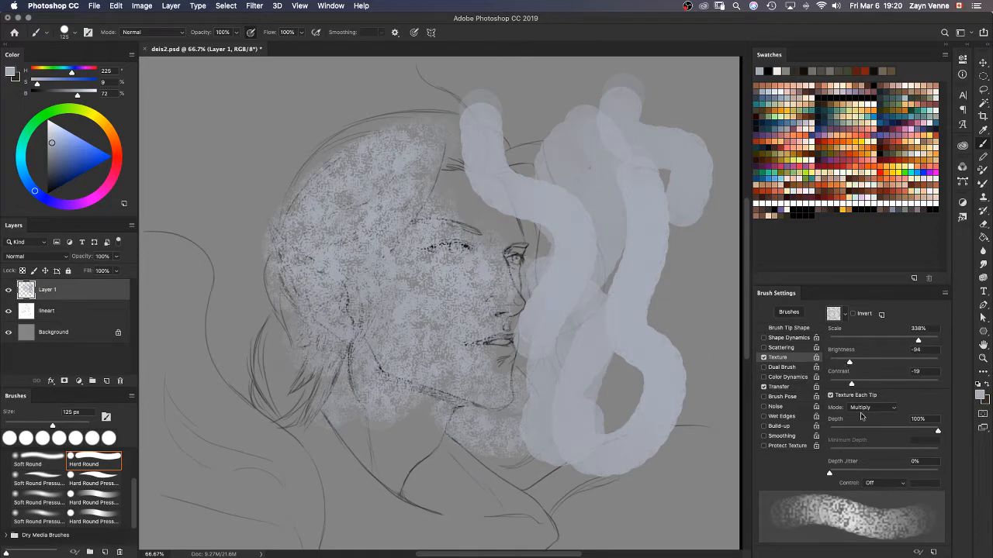
left_click(867, 408)
left_click(870, 481)
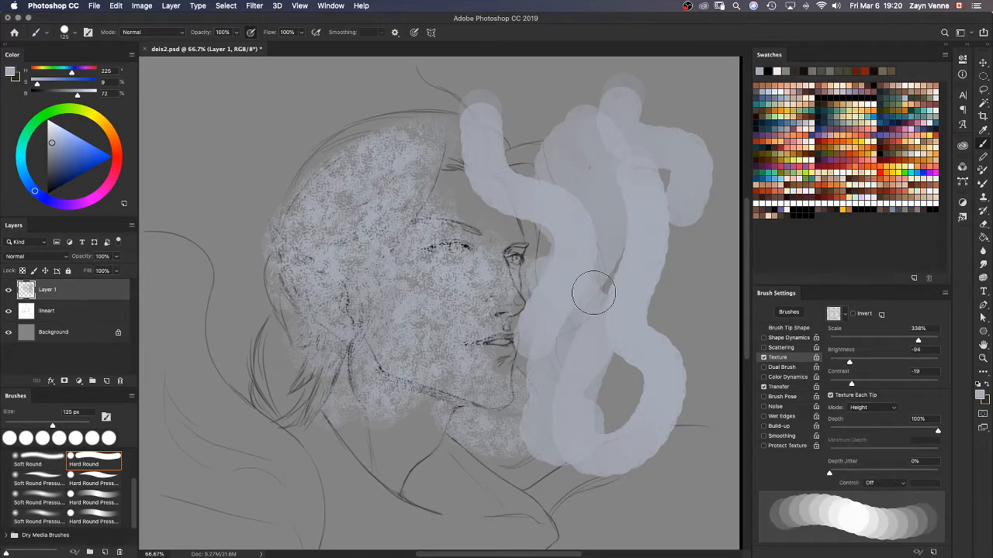
mouse_move(607, 287)
left_mouse_down()
mouse_move(585, 296)
mouse_move(603, 289)
mouse_move(584, 332)
mouse_move(534, 387)
left_mouse_up()
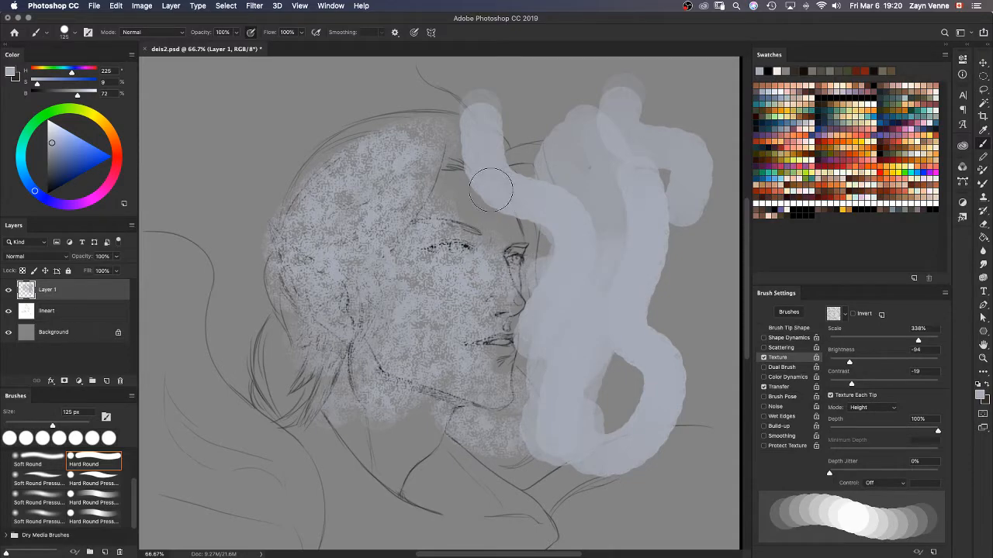
left_click_drag(493, 190, 435, 169)
Step: Set the texture mode to Multiply and paint textured strokes over the face, jaw and neck
left_click(870, 408)
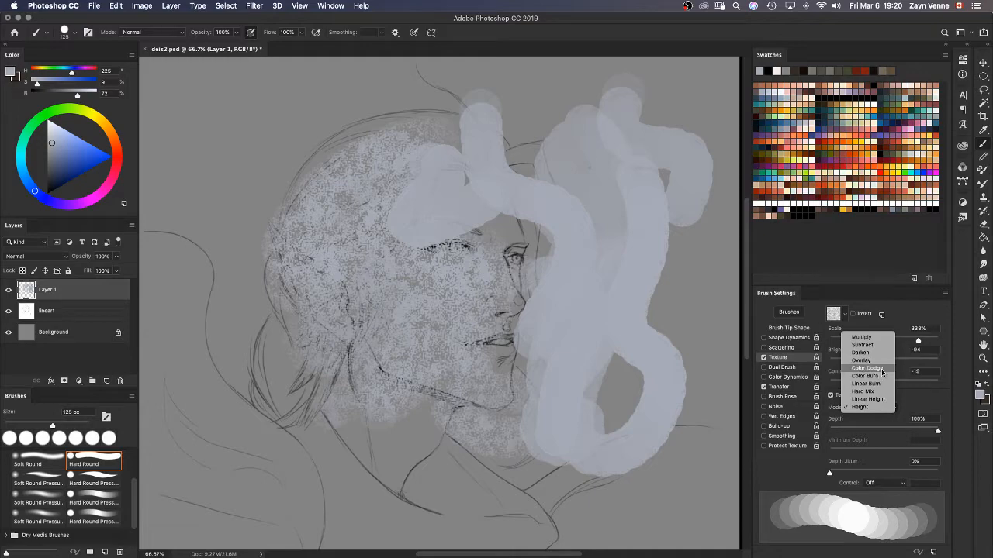
left_click(883, 338)
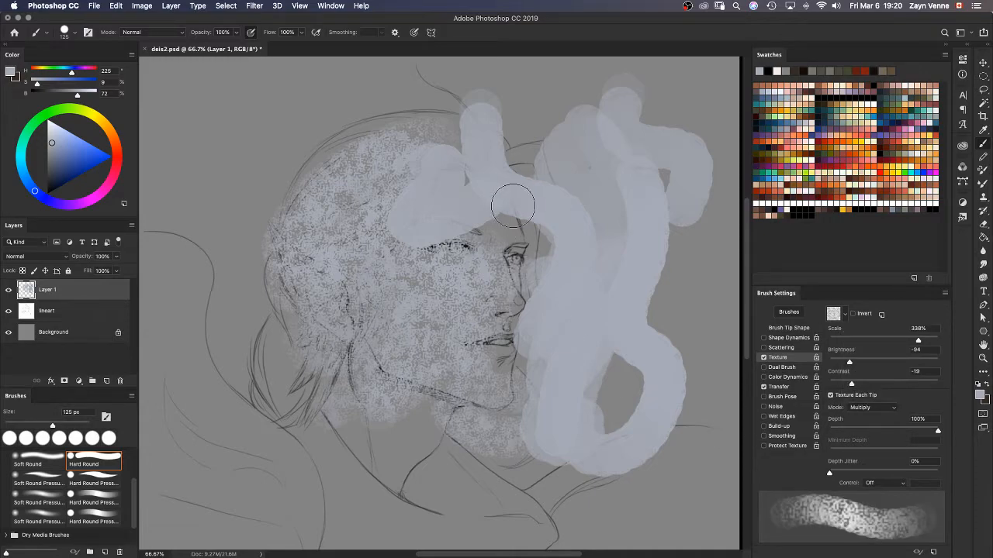
mouse_move(513, 206)
left_mouse_down()
mouse_move(531, 228)
mouse_move(530, 264)
mouse_move(484, 365)
mouse_move(497, 465)
mouse_move(496, 405)
mouse_move(452, 361)
mouse_move(443, 471)
mouse_move(485, 397)
mouse_move(450, 406)
mouse_move(472, 454)
mouse_move(488, 387)
mouse_move(468, 427)
mouse_move(492, 362)
mouse_move(466, 412)
mouse_move(512, 400)
mouse_move(490, 452)
mouse_move(505, 353)
mouse_move(436, 390)
mouse_move(399, 376)
mouse_move(372, 349)
mouse_move(365, 290)
mouse_move(314, 423)
left_mouse_up()
Step: Undo the last stroke and delete all the test paint on Layer 1
key("super+z")
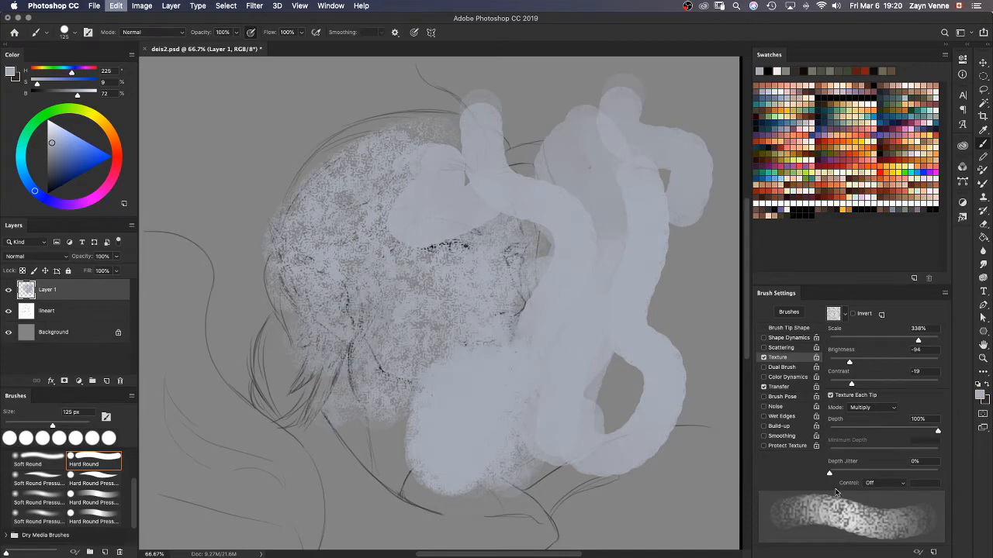
key("super+a")
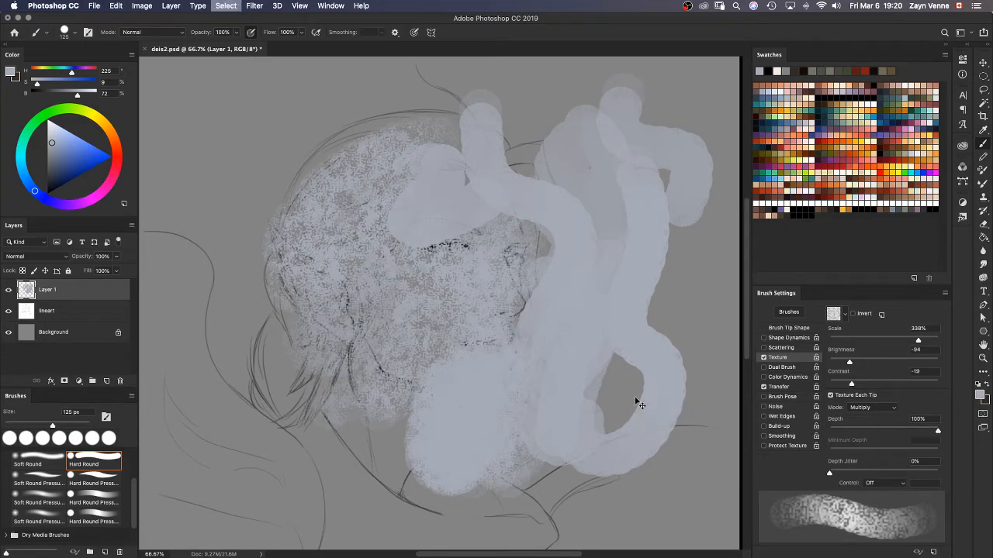
key("Delete")
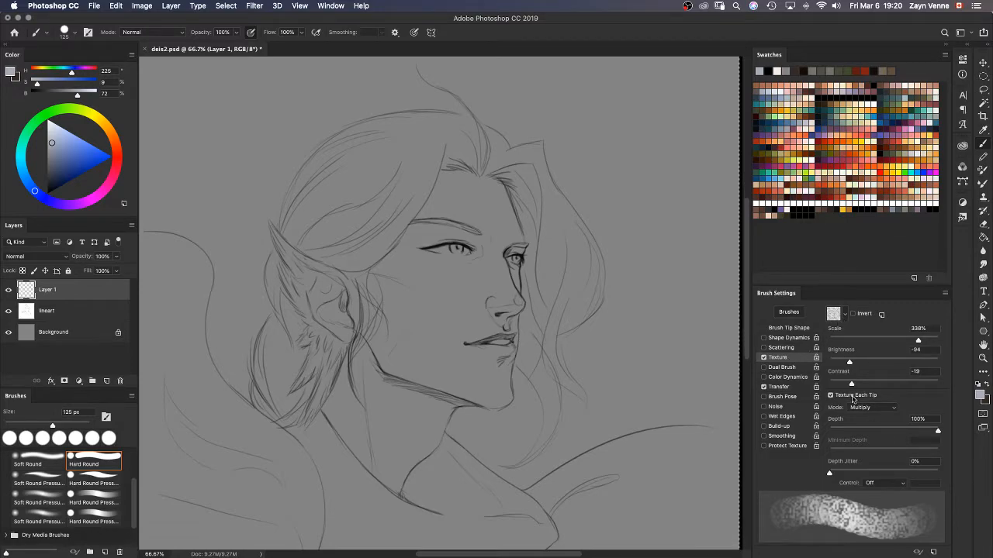
Step: Set the texture scale to 71% and build up overlapping strokes beside the face
left_click_drag(884, 339, 868, 341)
mouse_move(580, 142)
left_mouse_down()
mouse_move(592, 170)
mouse_move(569, 356)
mouse_move(608, 254)
mouse_move(597, 155)
mouse_move(579, 354)
mouse_move(629, 404)
left_mouse_up()
left_click_drag(619, 195, 643, 349)
mouse_move(628, 231)
left_mouse_down()
mouse_move(665, 410)
mouse_move(621, 284)
mouse_move(661, 340)
mouse_move(597, 177)
mouse_move(643, 155)
left_mouse_up()
Step: Set the brush tip hardness to 50% and test it with soft strokes over the face and hair
left_click(785, 329)
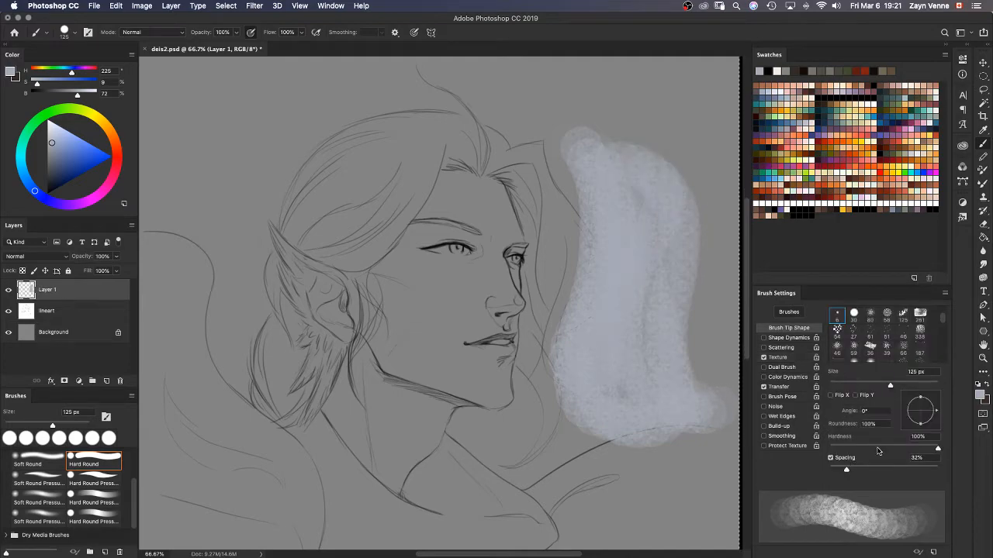
mouse_move(878, 451)
left_mouse_down()
mouse_move(893, 451)
mouse_move(884, 449)
left_mouse_up()
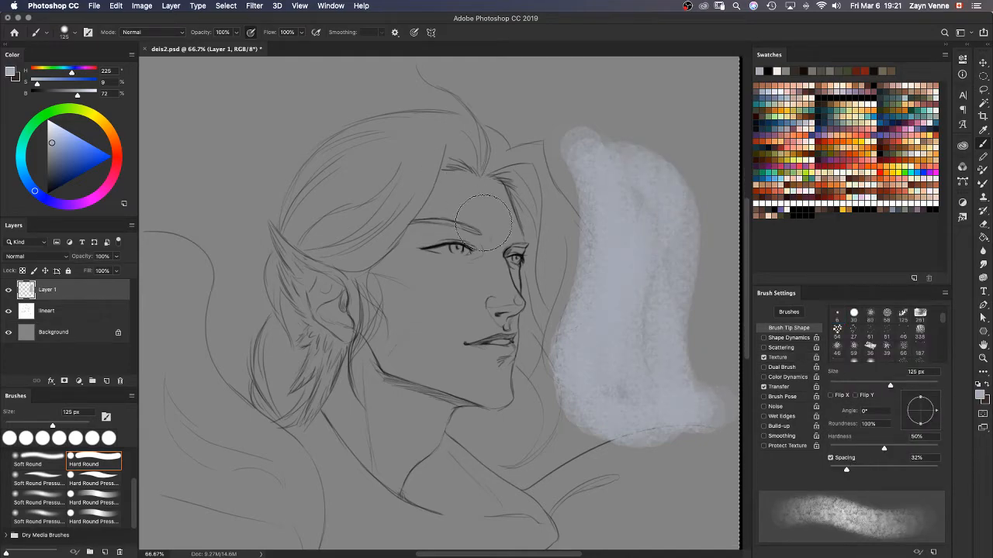
left_click_drag(464, 124, 415, 366)
mouse_move(453, 194)
left_mouse_down()
mouse_move(394, 423)
mouse_move(445, 205)
mouse_move(398, 388)
mouse_move(438, 267)
mouse_move(405, 456)
mouse_move(436, 257)
mouse_move(362, 400)
mouse_move(404, 242)
mouse_move(379, 457)
mouse_move(348, 264)
mouse_move(360, 360)
mouse_move(288, 412)
mouse_move(344, 332)
mouse_move(311, 471)
mouse_move(329, 206)
left_mouse_up()
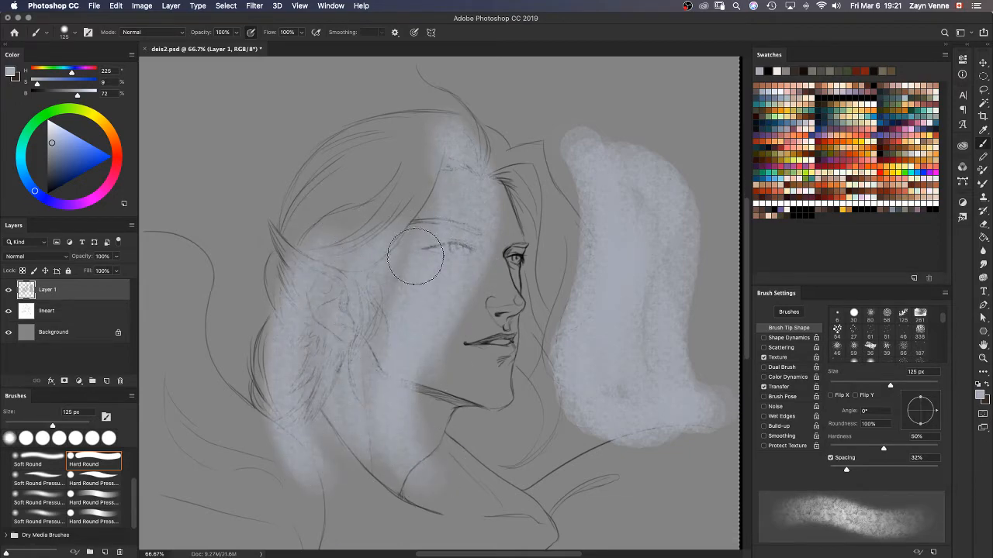
Step: Undo all the test strokes over and beside the face
key("super+z")
key("super+z")
key("super+z")
key("super+z")
key("super+z")
key("super+z")
key("super+z")
key("super+z")
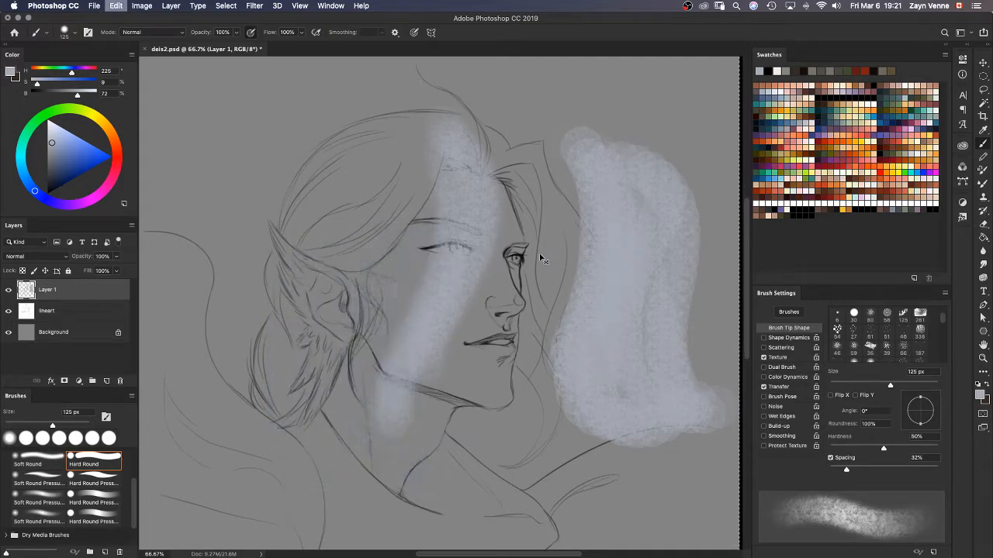
key("super+z")
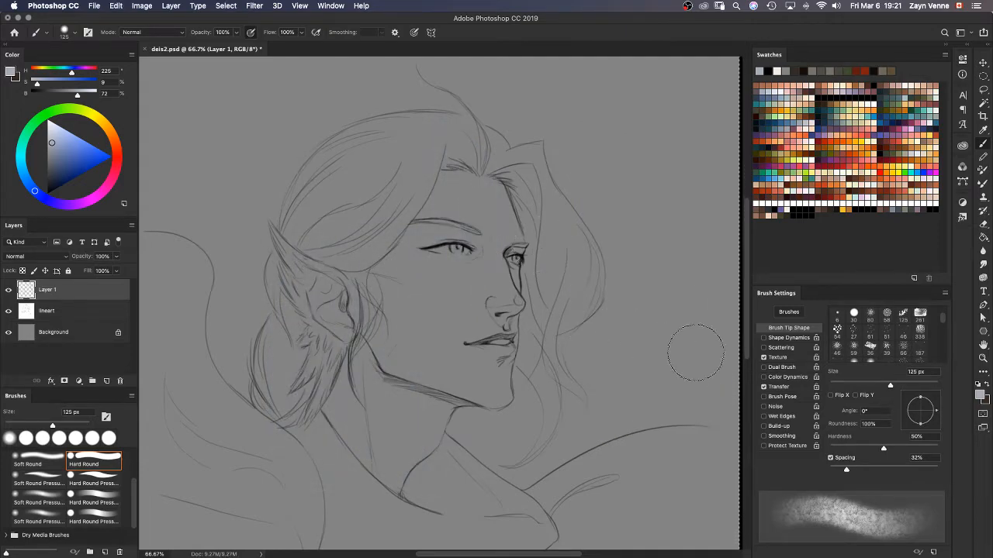
Step: Set the texture depth jitter to 49% and test it with strokes over and beside the face, undoing them
left_click(791, 359)
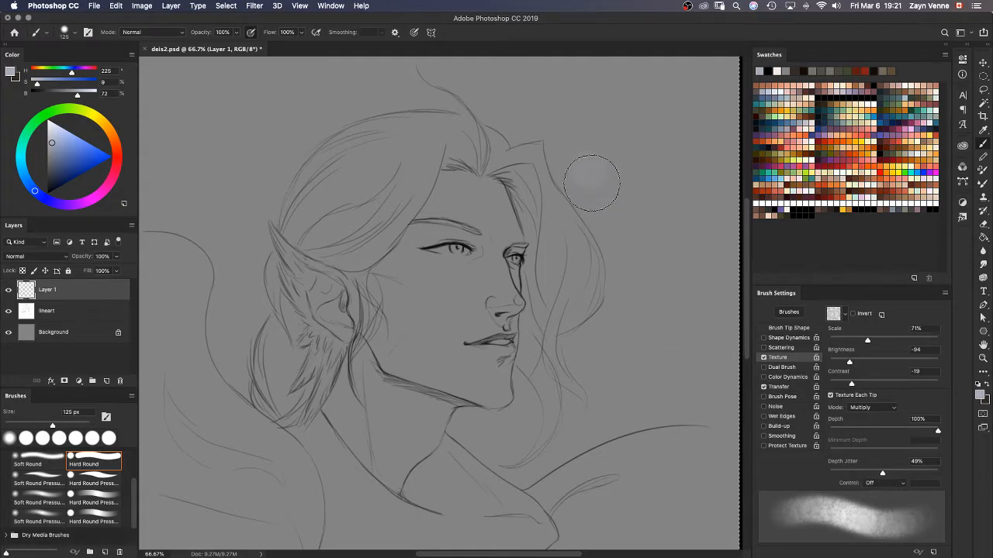
mouse_move(598, 178)
left_mouse_down()
mouse_move(553, 371)
mouse_move(597, 347)
mouse_move(599, 312)
mouse_move(592, 424)
mouse_move(621, 295)
mouse_move(611, 236)
mouse_move(609, 338)
mouse_move(618, 245)
mouse_move(646, 348)
mouse_move(634, 356)
mouse_move(622, 221)
mouse_move(688, 288)
mouse_move(653, 411)
mouse_move(691, 317)
mouse_move(626, 217)
mouse_move(693, 318)
mouse_move(623, 432)
mouse_move(636, 472)
mouse_move(570, 311)
mouse_move(568, 266)
mouse_move(537, 421)
mouse_move(580, 290)
mouse_move(522, 427)
mouse_move(569, 344)
mouse_move(516, 287)
mouse_move(511, 417)
mouse_move(563, 231)
mouse_move(456, 408)
mouse_move(578, 247)
mouse_move(436, 318)
mouse_move(546, 276)
mouse_move(497, 209)
mouse_move(482, 335)
mouse_move(555, 196)
mouse_move(385, 356)
mouse_move(535, 225)
mouse_move(399, 222)
mouse_move(453, 258)
mouse_move(447, 147)
mouse_move(396, 309)
left_mouse_up()
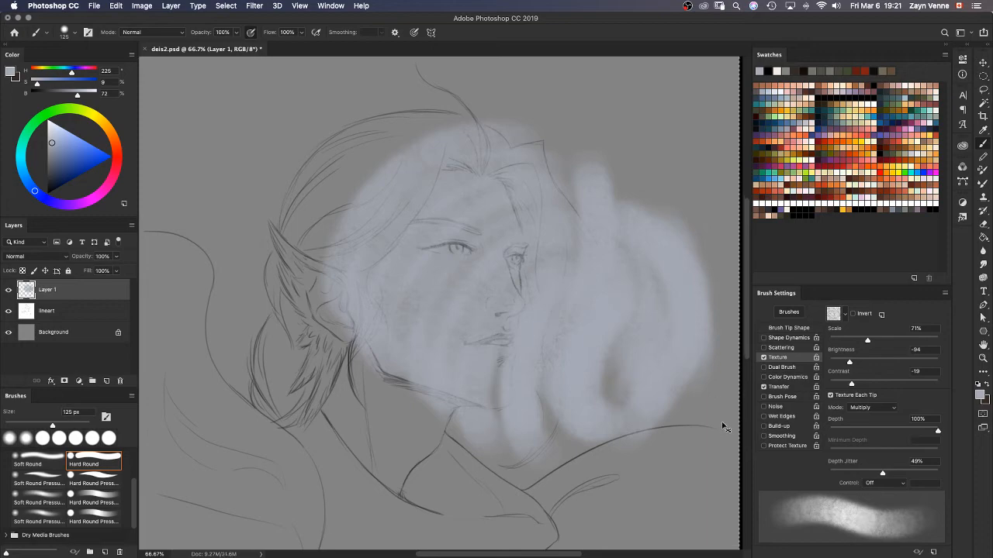
key("super+z")
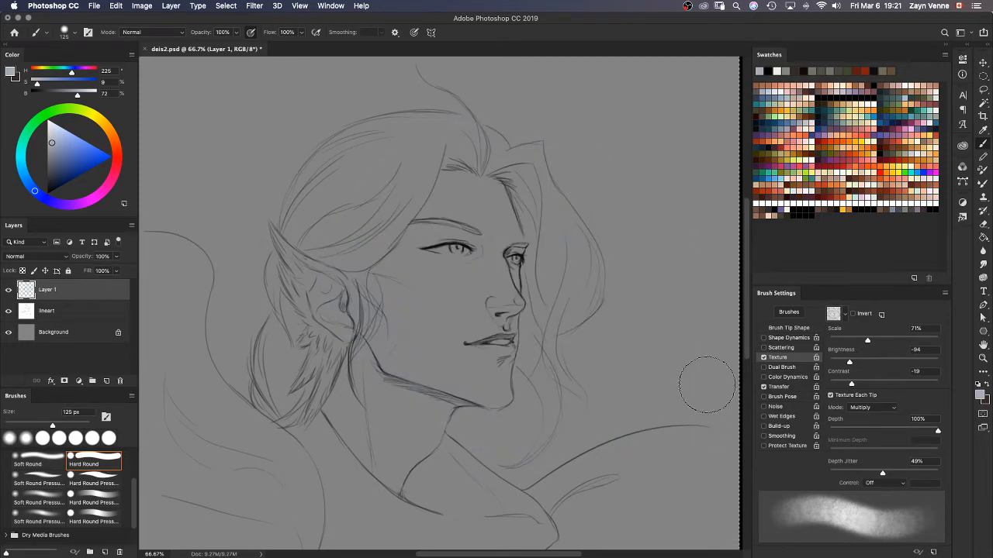
Step: Toggle the texture's Invert option repeatedly to compare the brush preview, leaving it on
left_click(868, 412)
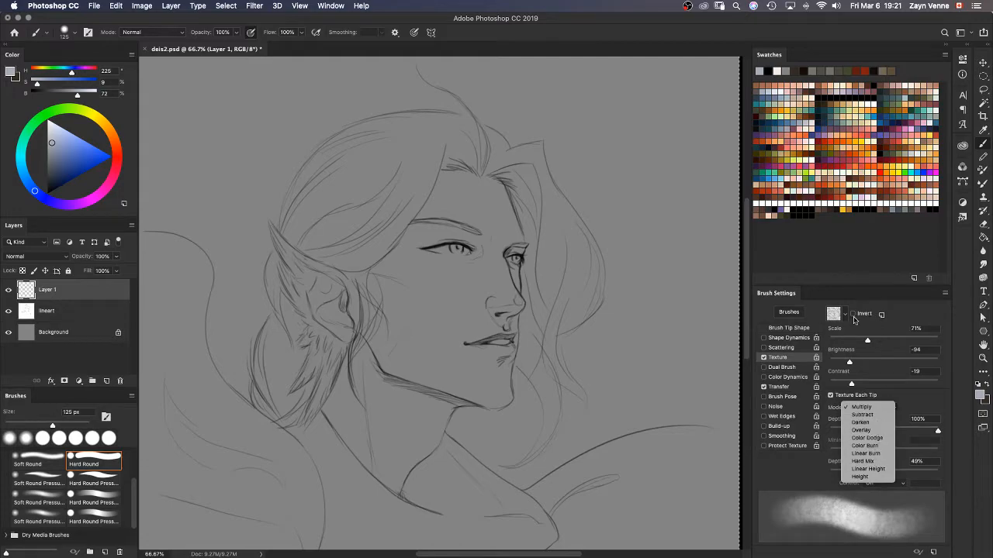
left_click(867, 351)
left_click(852, 314)
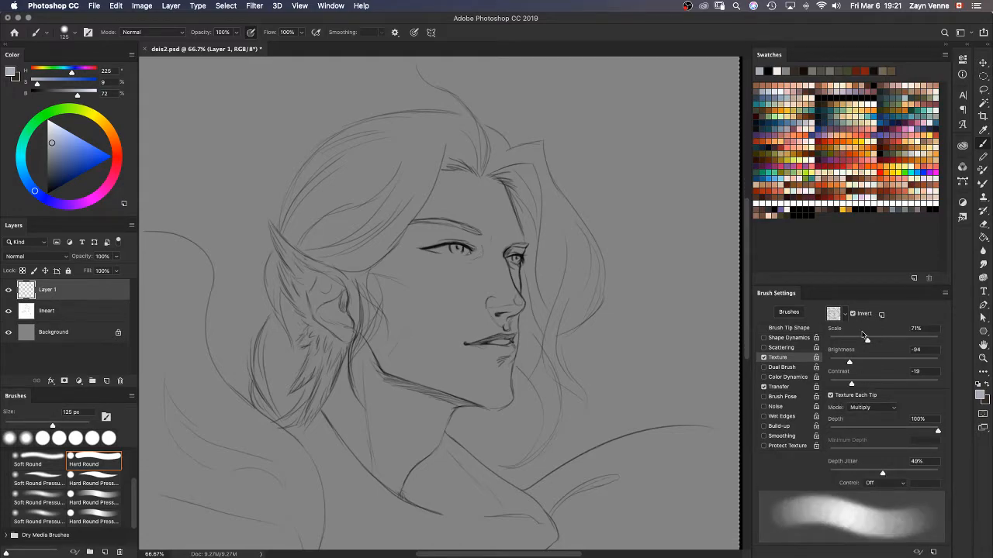
left_click(853, 315)
left_click(854, 315)
left_click(856, 315)
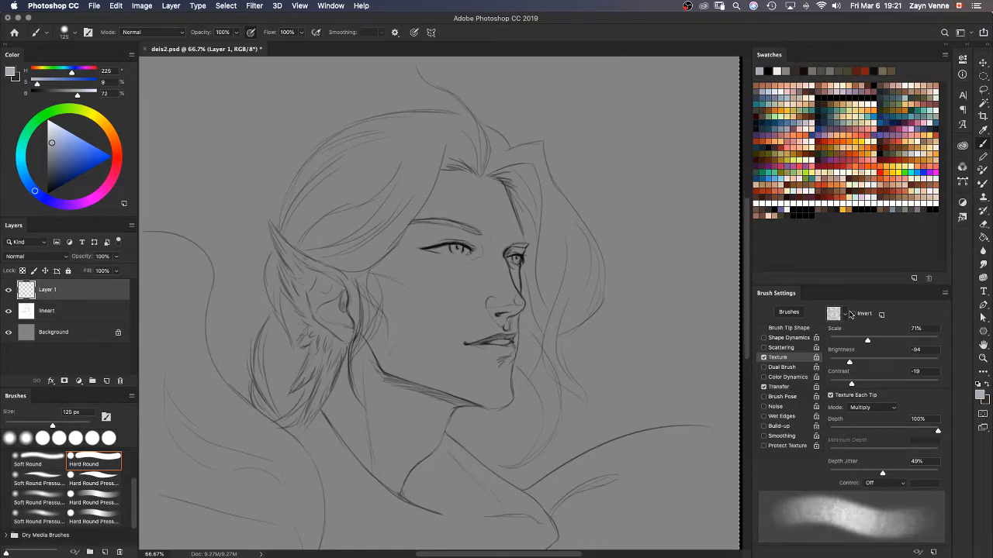
left_click(853, 315)
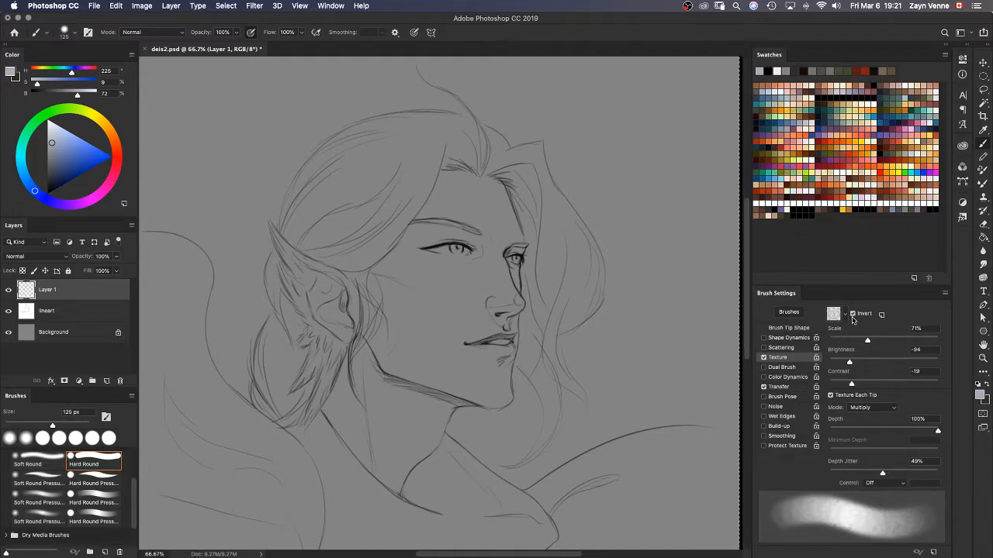
Step: Test the inverted texture with strokes beside the face, undoing them all
mouse_move(555, 229)
left_mouse_down()
mouse_move(561, 279)
mouse_move(621, 359)
mouse_move(607, 286)
mouse_move(614, 344)
mouse_move(677, 366)
mouse_move(601, 450)
left_mouse_up()
key("super+z")
key("super+z")
key("super+z")
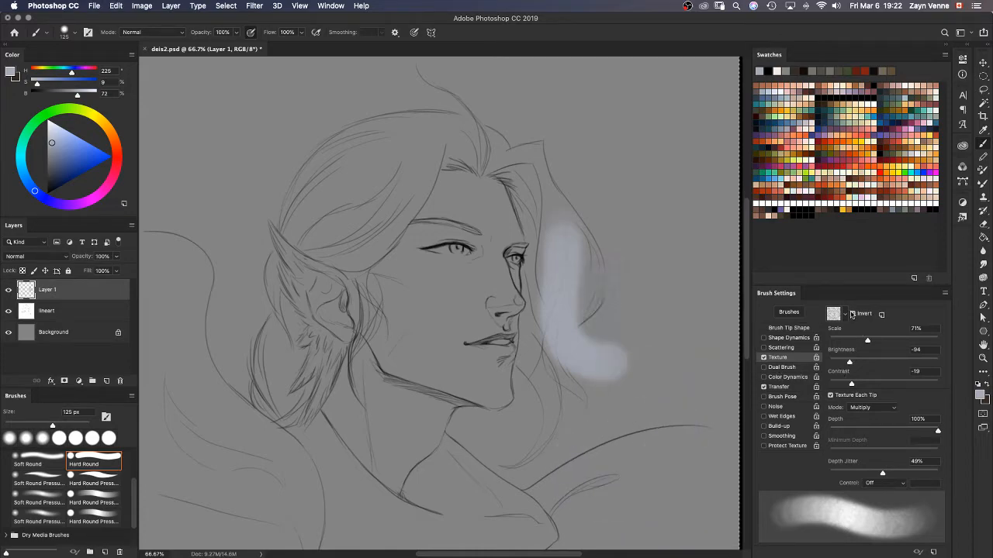
Step: Switch to the grid-like texture pattern and test it with a stroke beside the face, undoing the stroke
left_click(846, 314)
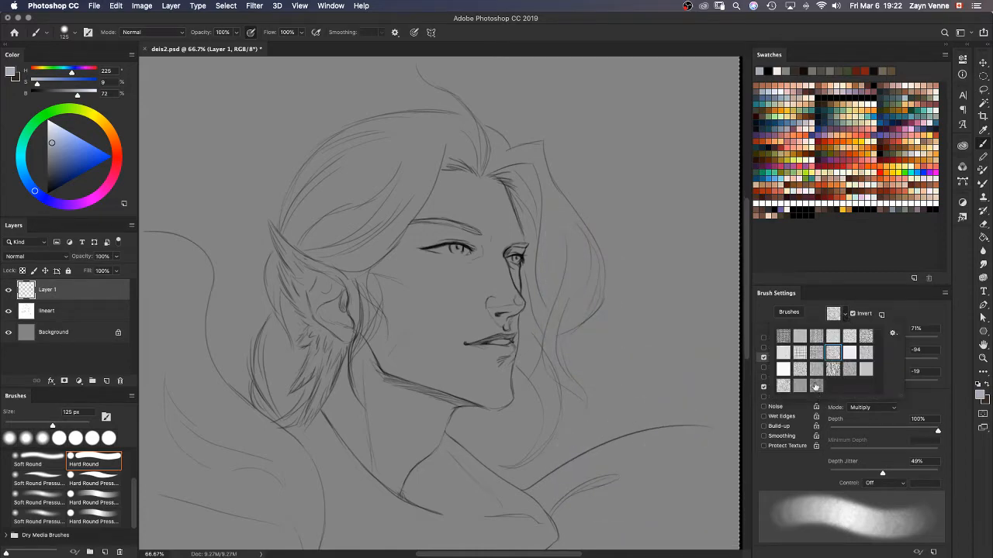
left_click(504, 156)
left_click_drag(500, 144, 640, 310)
key("super+z")
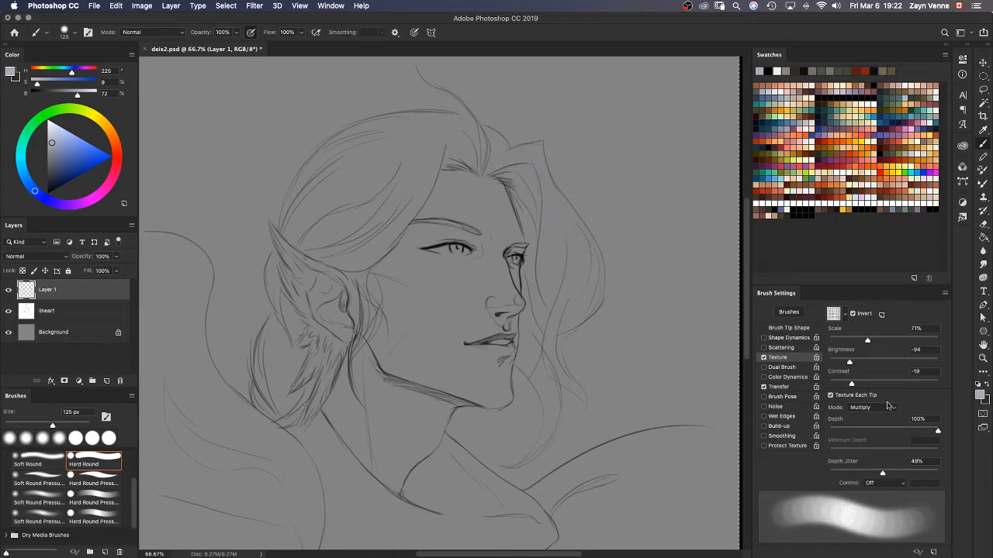
Step: Enlarge the brush to 250 px, set the texture scale to 150% and paint broad test strokes beside the face
key("bracketright")
key("bracketright")
key("bracketright")
key("bracketright")
left_click(899, 341)
mouse_move(582, 171)
left_mouse_down()
mouse_move(628, 331)
mouse_move(621, 254)
mouse_move(637, 171)
mouse_move(648, 406)
left_mouse_up()
mouse_move(602, 166)
left_mouse_down()
mouse_move(533, 210)
mouse_move(597, 203)
mouse_move(501, 268)
mouse_move(547, 339)
mouse_move(575, 261)
mouse_move(539, 427)
mouse_move(577, 306)
mouse_move(527, 527)
mouse_move(665, 488)
left_mouse_up()
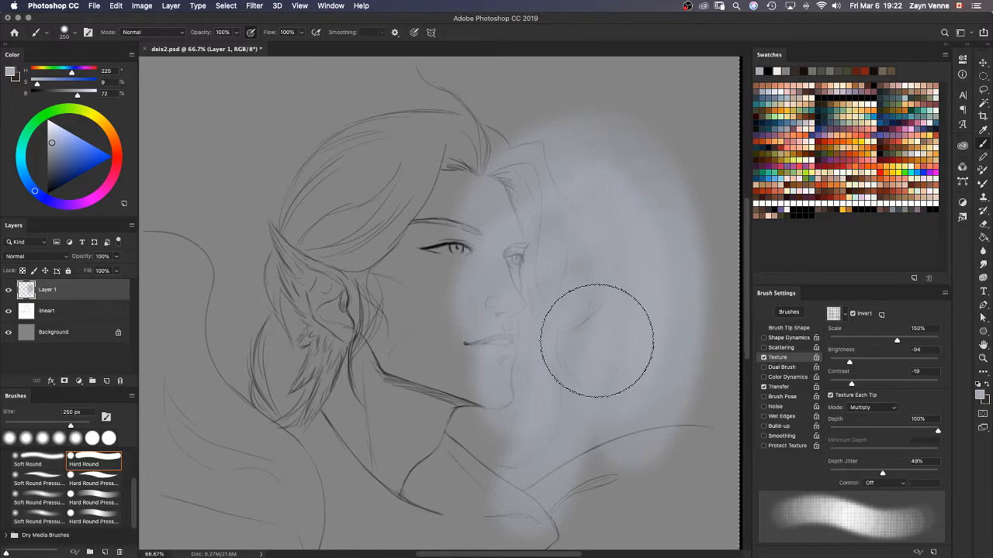
Step: Undo the broad test strokes beside the face and turn off the brush's Texture option, returning to the Brush Tip Shape settings
key("ctrl+z")
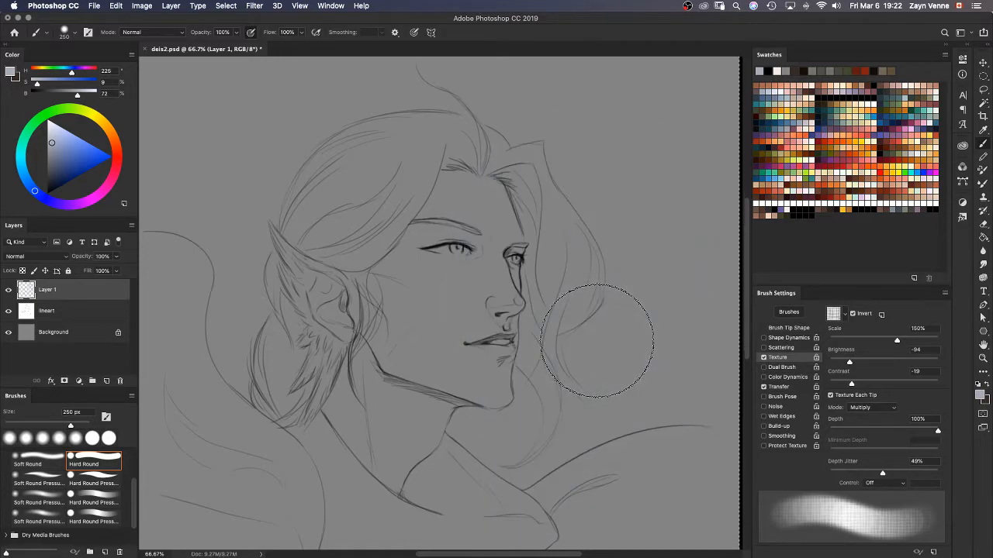
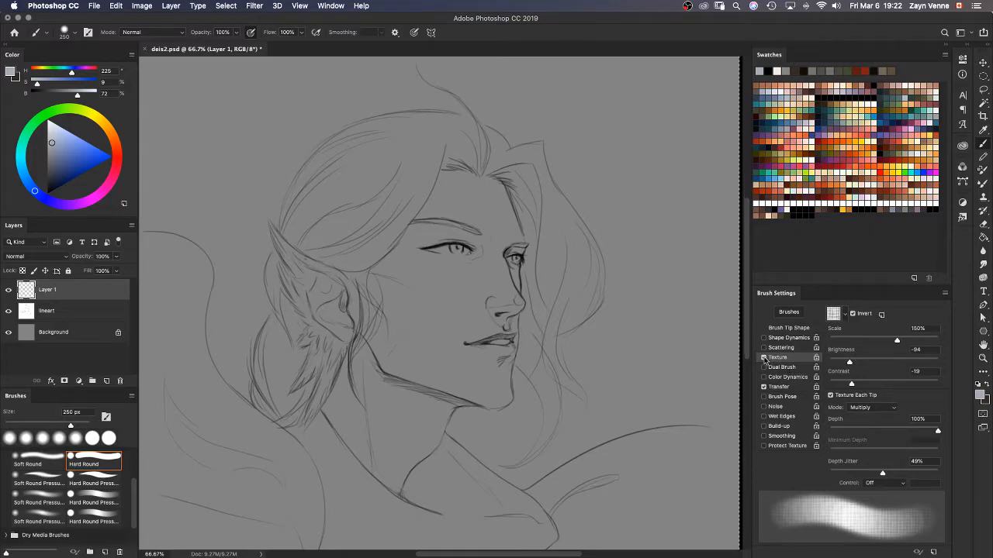
left_click(764, 358)
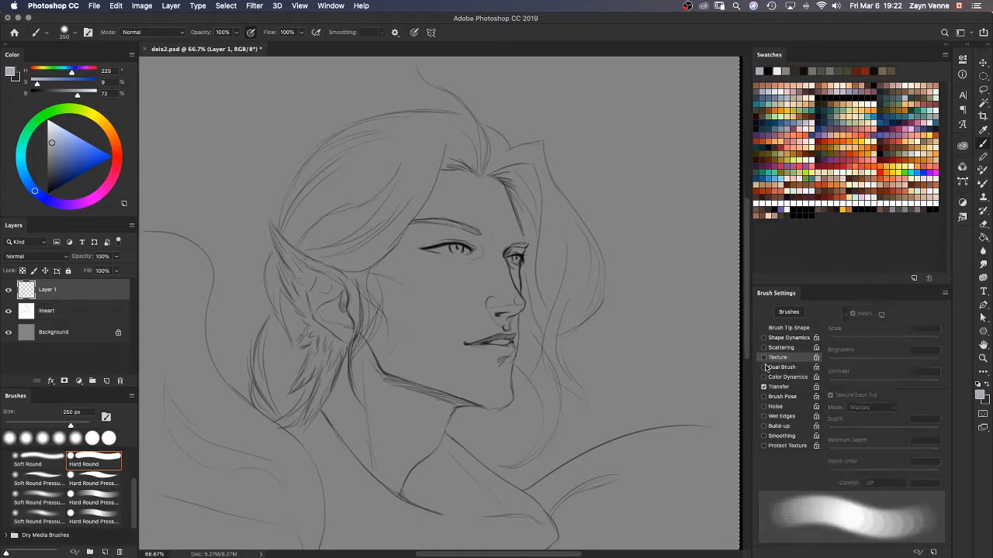
left_click(799, 328)
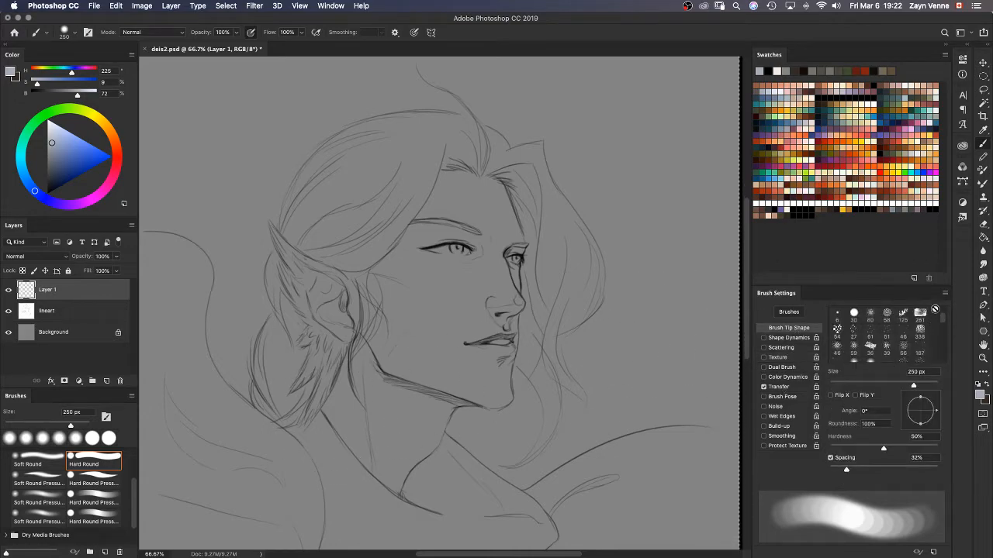
scroll(942, 319, "up", 3)
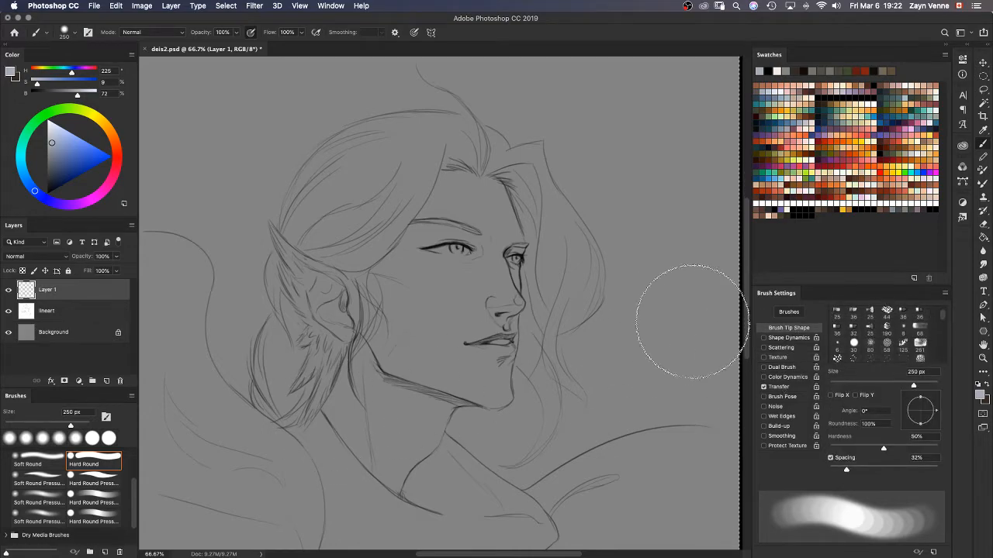
Step: Find and select the scattered maple leaf brush among the brush presets
left_click_drag(133, 497, 136, 522)
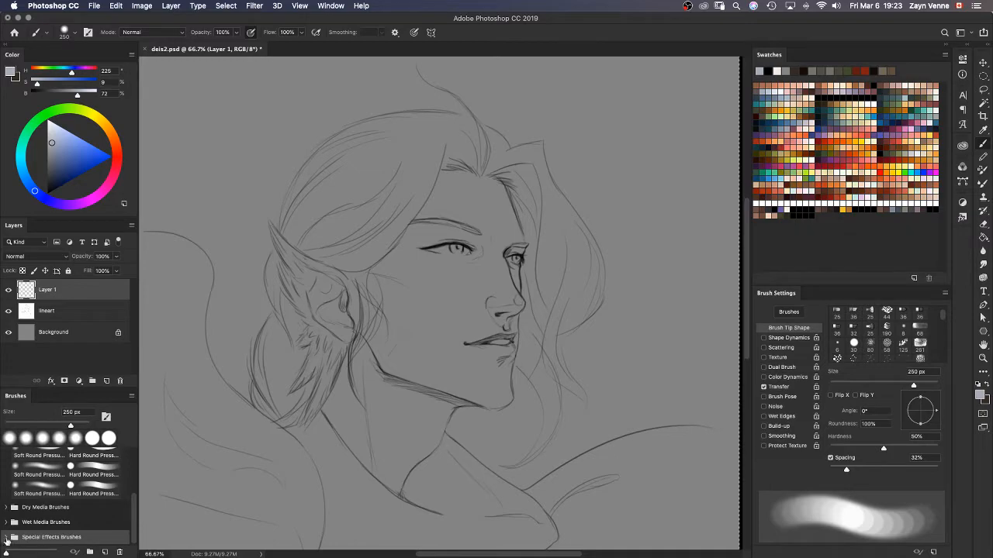
mouse_move(135, 499)
left_mouse_down()
mouse_move(136, 523)
mouse_move(133, 456)
left_mouse_up()
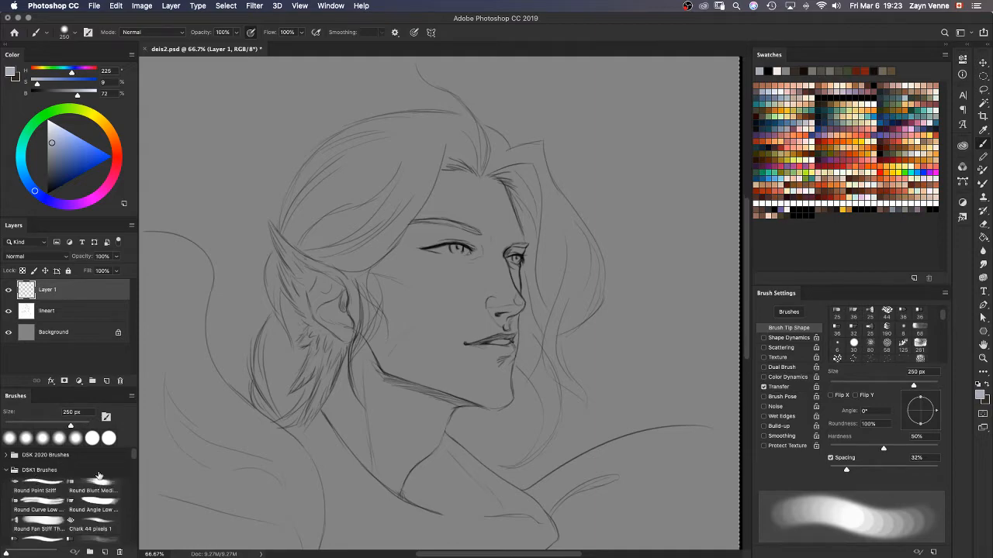
left_click_drag(136, 458, 138, 528)
scroll(81, 500, "up", 5)
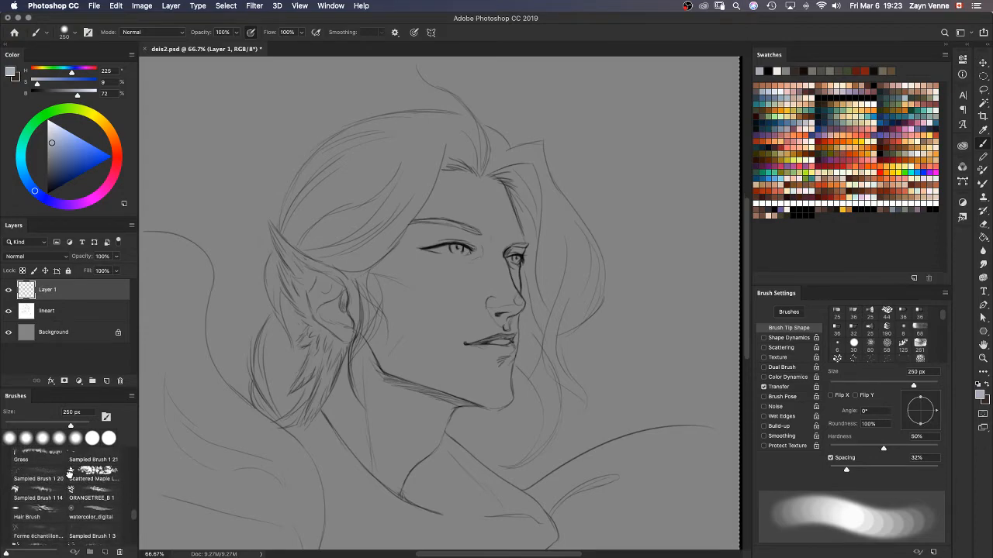
left_click(71, 471)
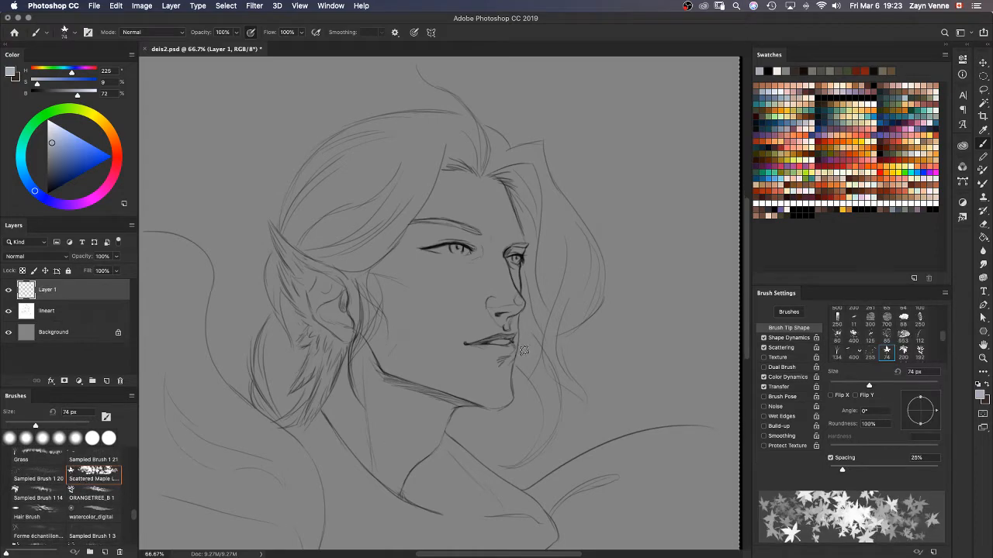
Step: Turn off the leaf brush's Scattering, Shape Dynamics and Color Dynamics and set its spacing to 100%
left_click(764, 348)
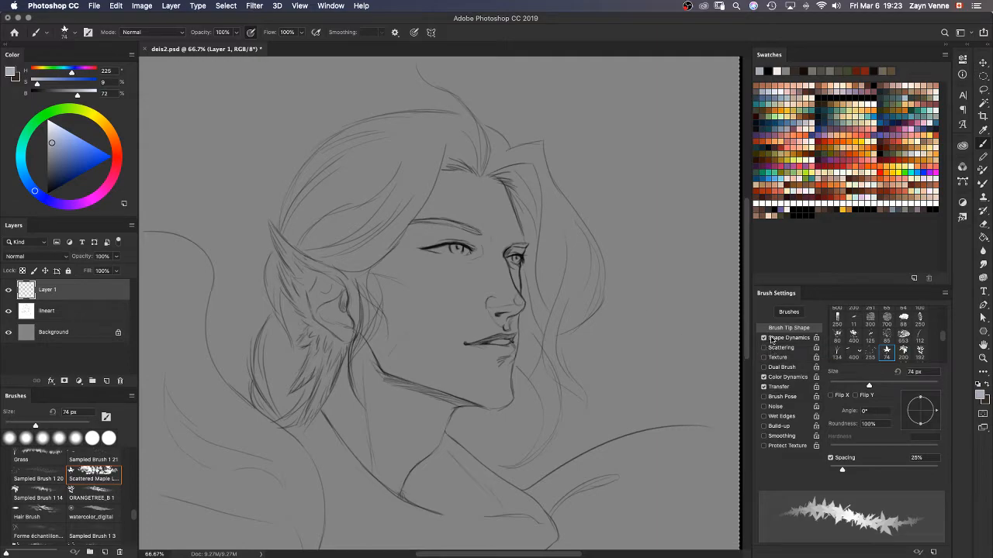
left_click(763, 339)
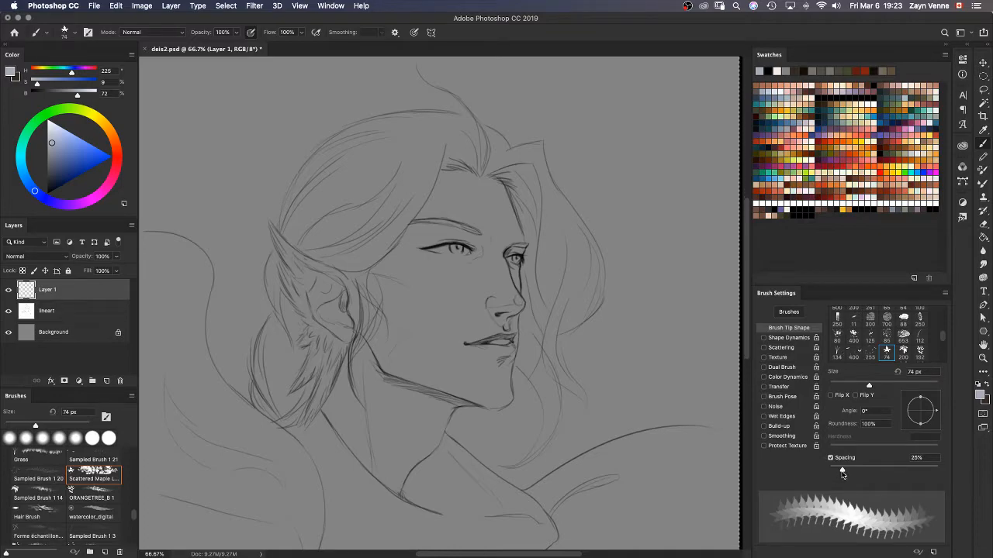
left_click_drag(843, 472, 882, 469)
Step: Enlarge the leaf brush to 300 px and test it with a ring of leaves around the face, undoing the test strokes
mouse_move(532, 120)
left_mouse_down()
mouse_move(579, 147)
mouse_move(609, 236)
left_mouse_up()
key("super+z")
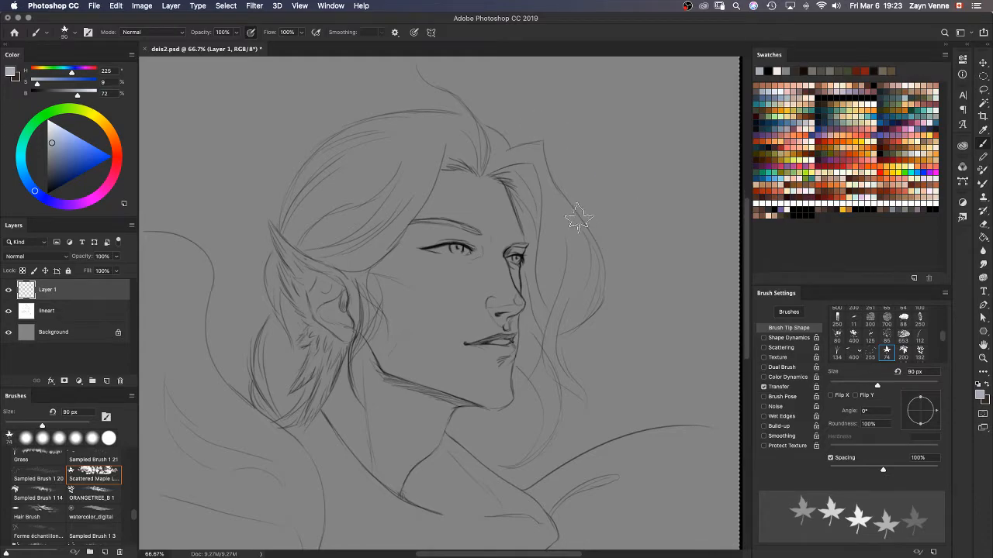
key("bracketright")
key("bracketright")
key("bracketright")
key("bracketright")
key("bracketright")
mouse_move(476, 116)
left_mouse_down()
mouse_move(581, 227)
mouse_move(627, 326)
mouse_move(574, 464)
mouse_move(438, 489)
mouse_move(346, 342)
mouse_move(303, 237)
left_mouse_up()
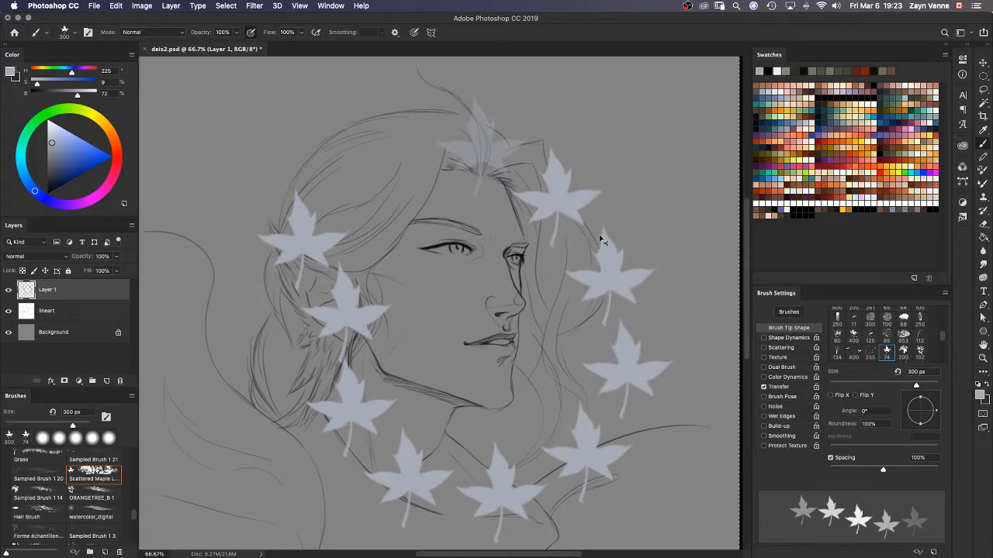
key("ctrl+z")
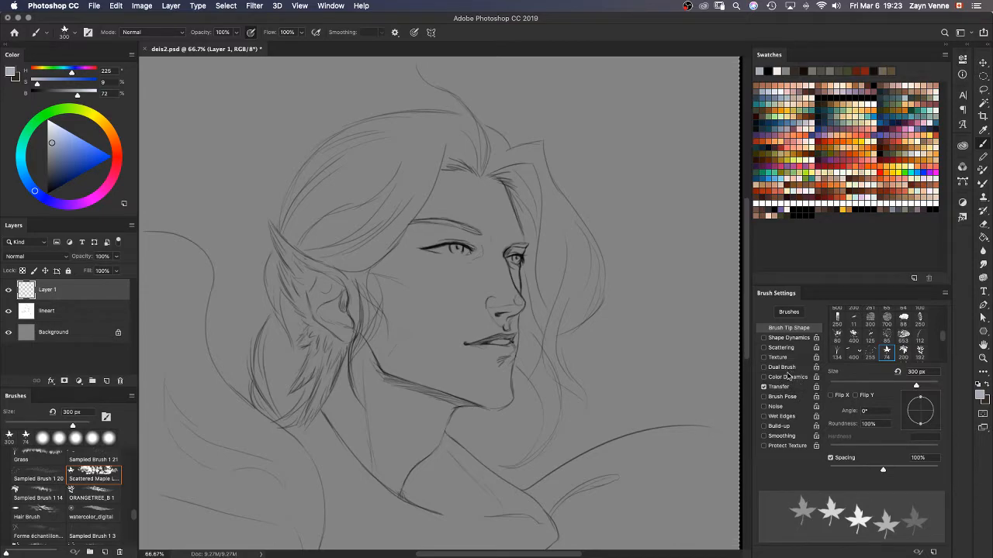
Step: Enable Dual Brush in Color Burn mode and choose the speckled 212 px tip as the second tip
left_click(791, 369)
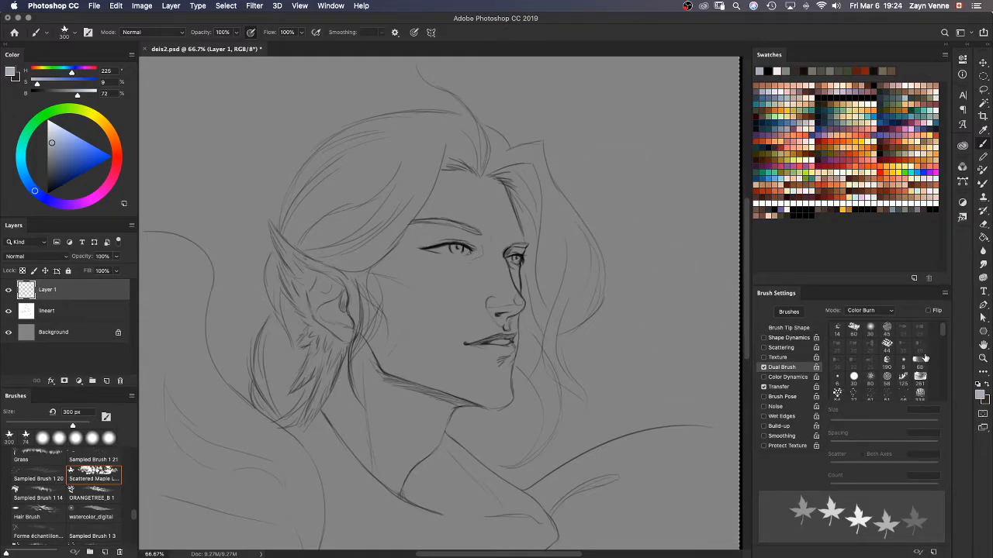
left_click(887, 346)
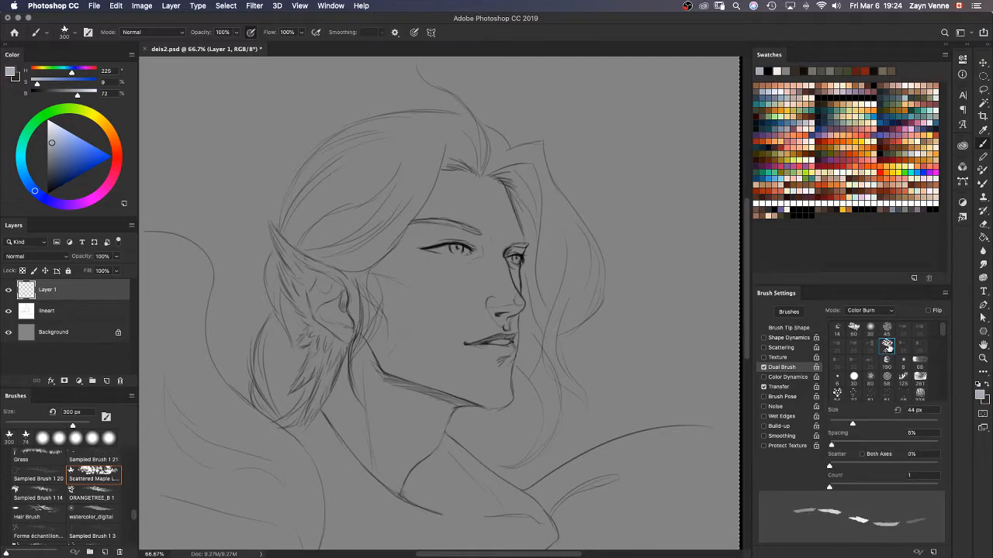
scroll(918, 353, "down", 5)
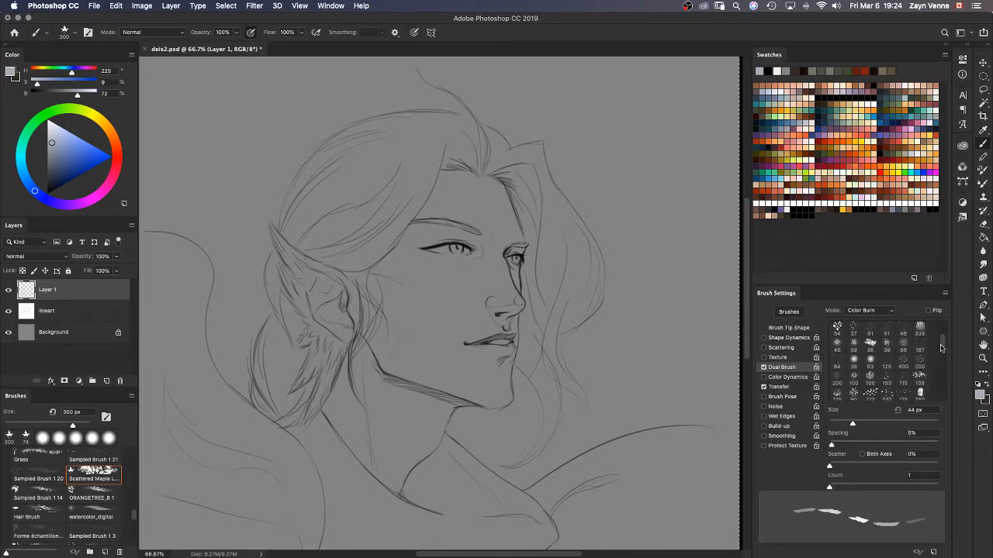
left_click(872, 357)
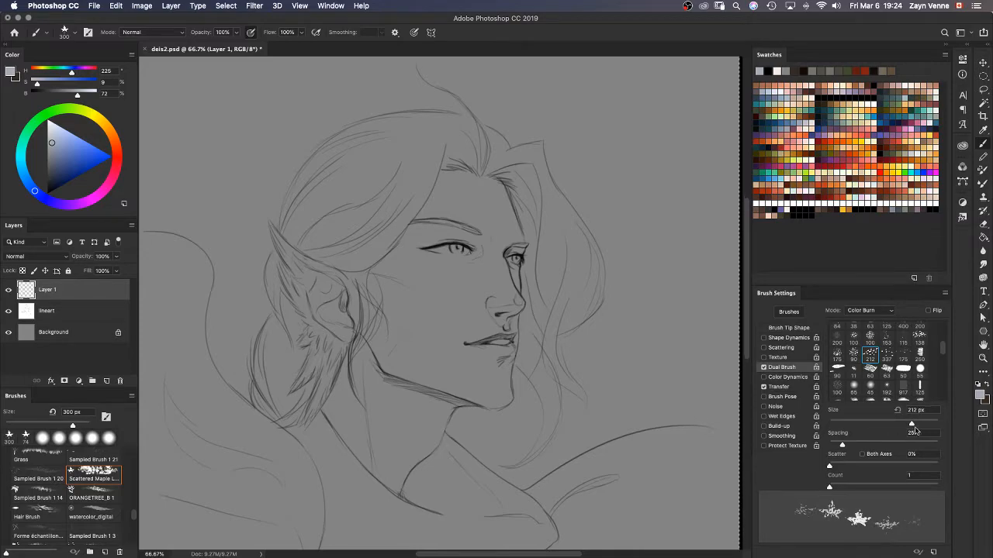
Step: Set the dual tip to 433 px, 38% spacing, 448% scatter on both axes and count 7, testing with a stroke that is undone
left_click_drag(912, 425, 923, 425)
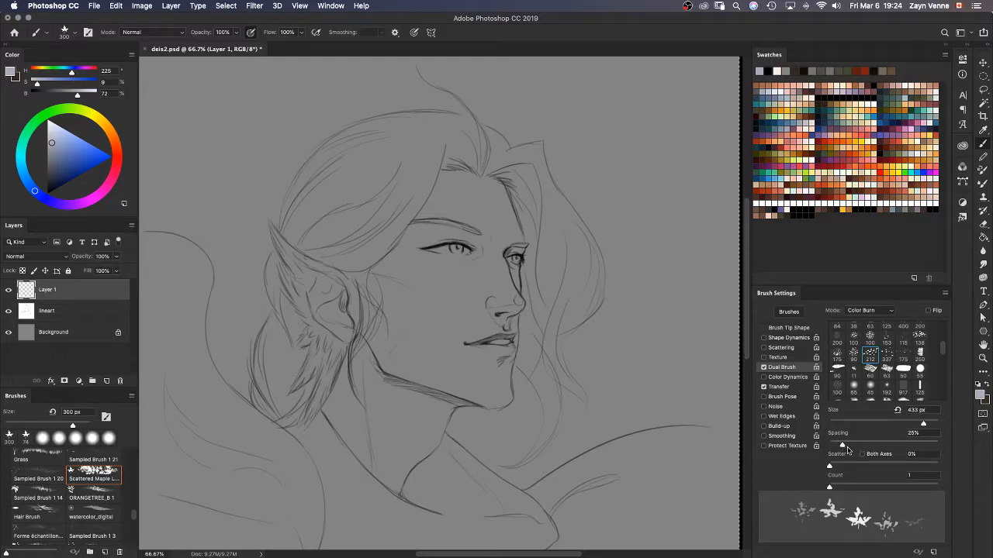
mouse_move(843, 447)
left_mouse_down()
mouse_move(852, 446)
mouse_move(835, 467)
mouse_move(850, 467)
mouse_move(853, 486)
mouse_move(873, 480)
left_mouse_up()
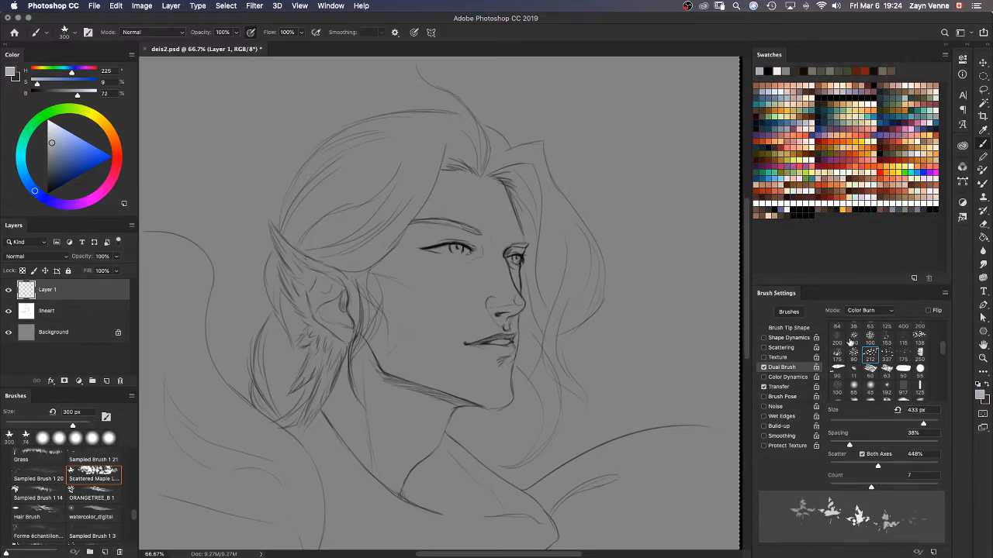
mouse_move(543, 101)
left_mouse_down()
mouse_move(543, 144)
mouse_move(581, 255)
mouse_move(580, 298)
left_mouse_up()
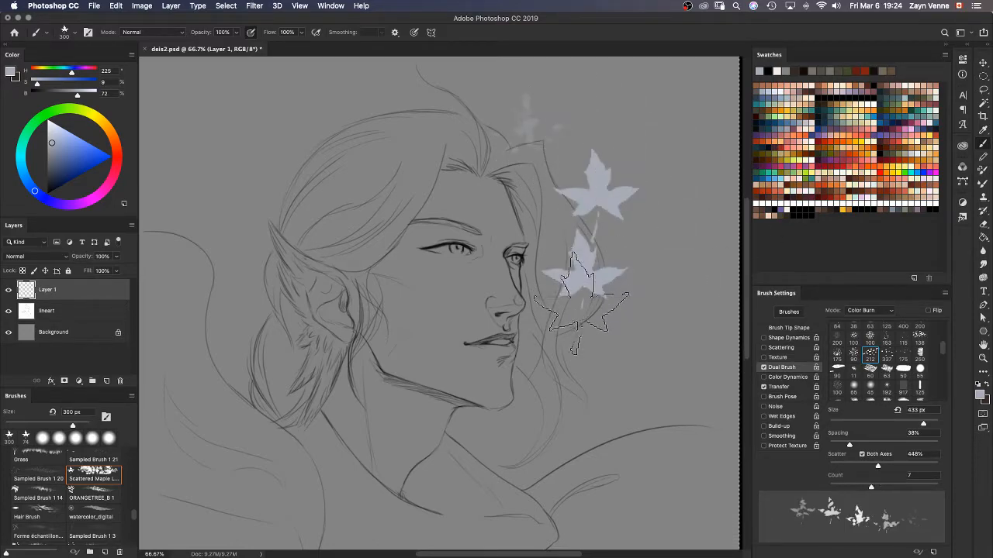
key("super+z")
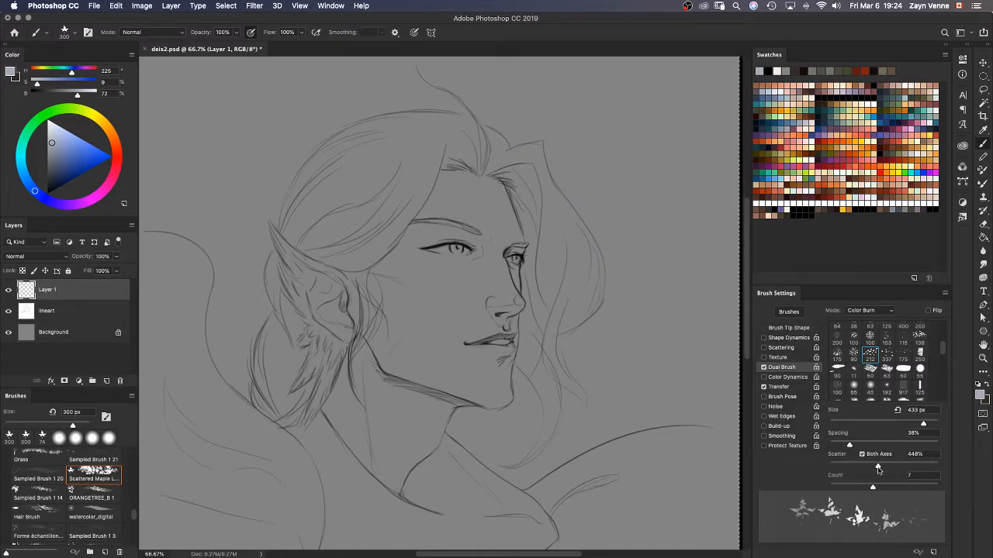
Step: Reset the dual tip's scatter to 0% without Both Axes and its count to 1, and set its spacing to 45%
mouse_move(878, 468)
left_mouse_down()
mouse_move(859, 469)
mouse_move(831, 448)
left_mouse_up()
left_click(863, 456)
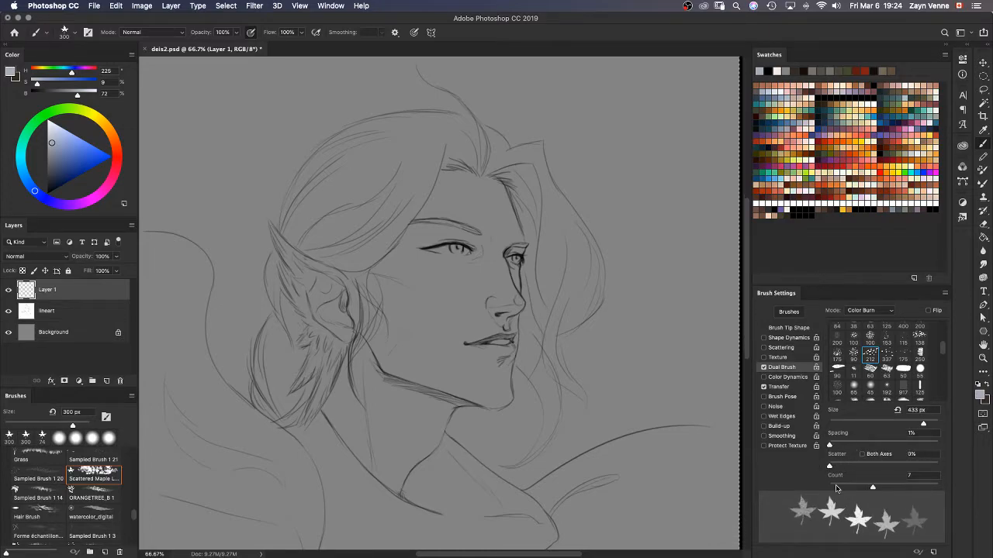
left_click_drag(835, 446, 854, 446)
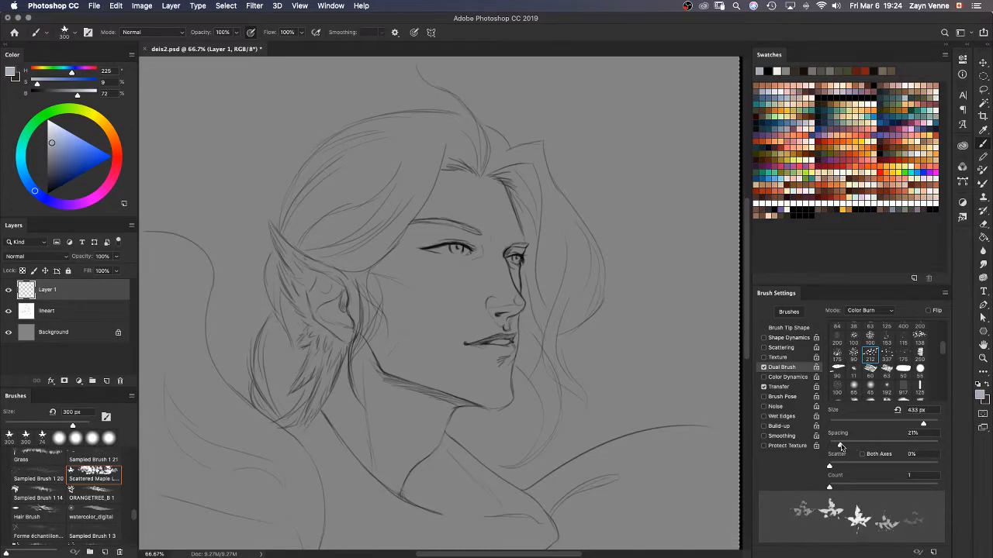
Step: Test the dual brush with a curved leaf stroke around the face, turn off Transfer and undo the stroke
mouse_move(562, 136)
left_mouse_down()
mouse_move(593, 159)
mouse_move(643, 326)
mouse_move(589, 403)
mouse_move(387, 304)
mouse_move(294, 163)
mouse_move(333, 225)
left_mouse_up()
left_click(765, 387)
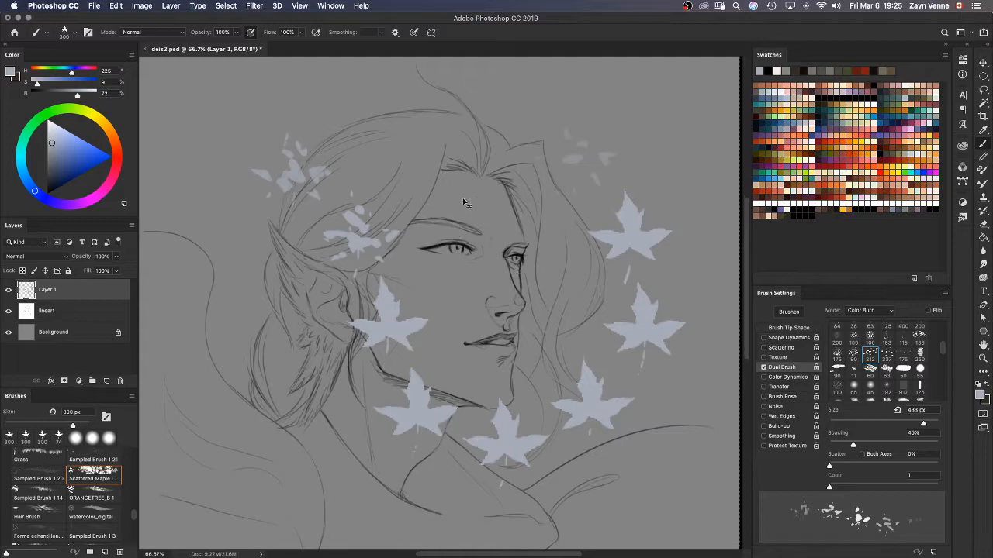
key("super+z")
Step: Paint test leaves around the face, reduce the dual tip's size to 130 px and paint more leaves for comparison
mouse_move(521, 166)
left_mouse_down()
mouse_move(613, 310)
mouse_move(512, 411)
mouse_move(376, 326)
mouse_move(287, 194)
mouse_move(275, 353)
mouse_move(232, 445)
mouse_move(326, 465)
mouse_move(349, 489)
mouse_move(360, 482)
mouse_move(434, 512)
mouse_move(489, 504)
mouse_move(653, 434)
mouse_move(679, 175)
left_mouse_up()
left_click(892, 423)
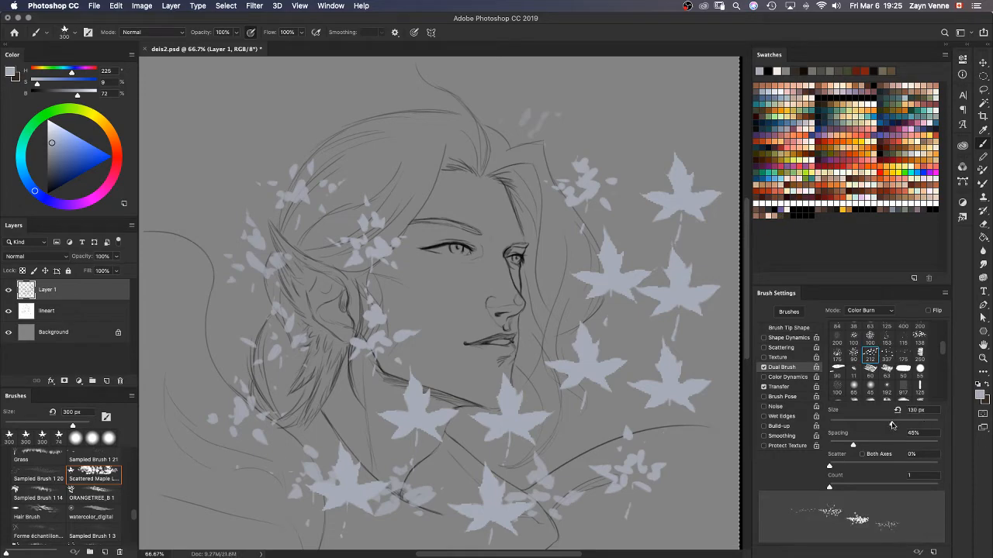
mouse_move(442, 159)
left_mouse_down()
mouse_move(478, 227)
mouse_move(503, 232)
mouse_move(458, 210)
mouse_move(427, 221)
mouse_move(406, 159)
mouse_move(380, 133)
mouse_move(342, 166)
mouse_move(404, 232)
mouse_move(325, 203)
mouse_move(254, 116)
mouse_move(224, 152)
mouse_move(228, 203)
mouse_move(193, 221)
mouse_move(224, 364)
left_mouse_up()
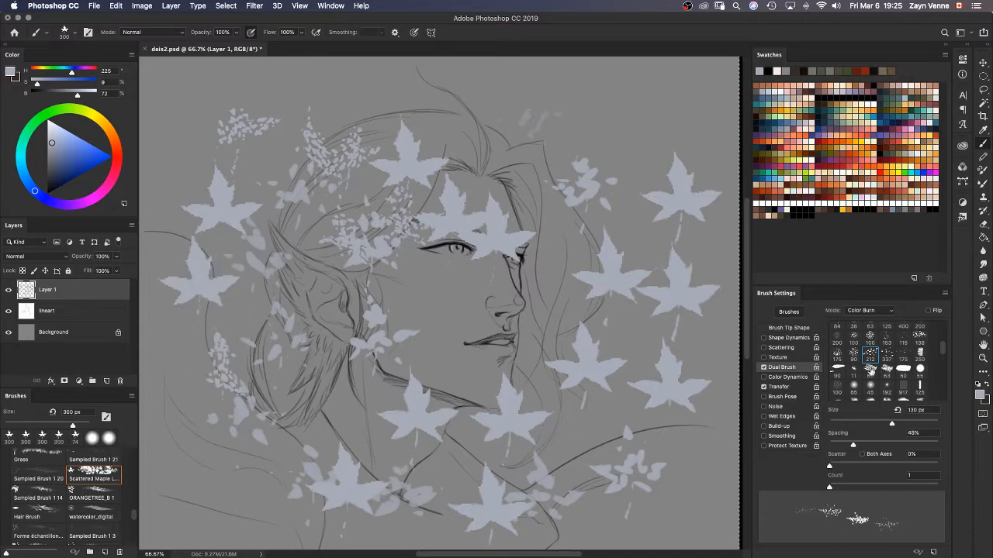
Step: Switch the dual tip to the 175 px one, test it with leaves beside the face and undo all the test strokes
left_click(835, 354)
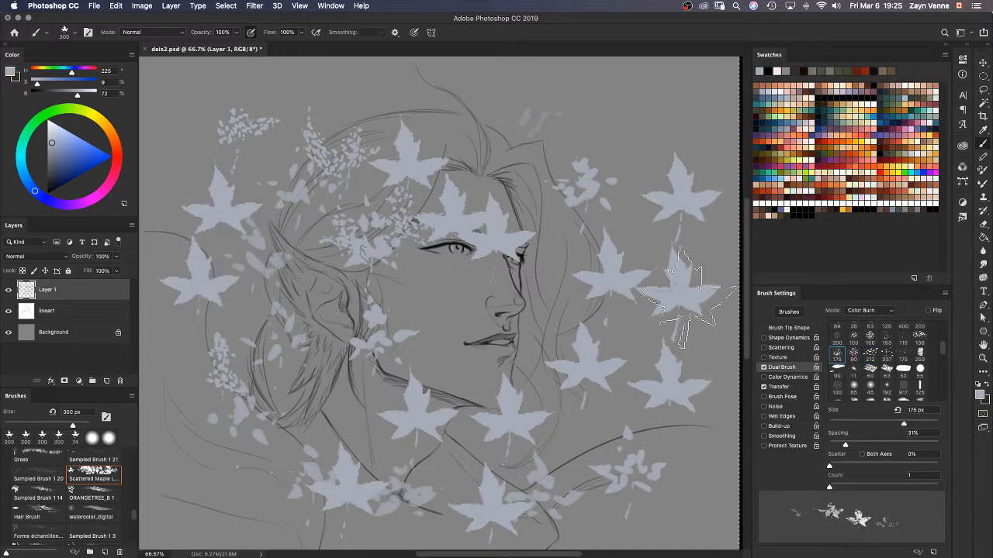
mouse_move(632, 99)
left_mouse_down()
mouse_move(605, 167)
mouse_move(620, 262)
left_mouse_up()
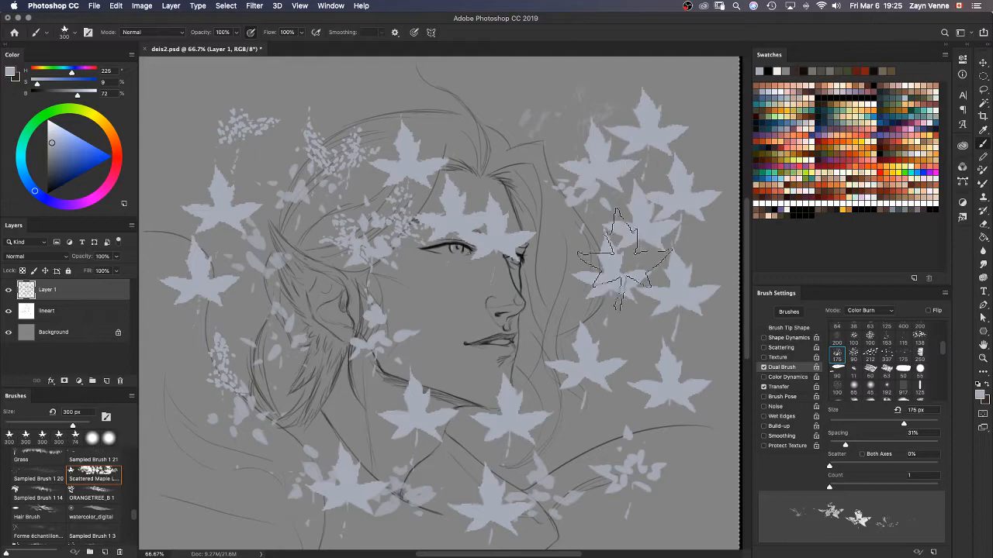
key("super+z")
key("super+z")
key("super+z")
key("super+z")
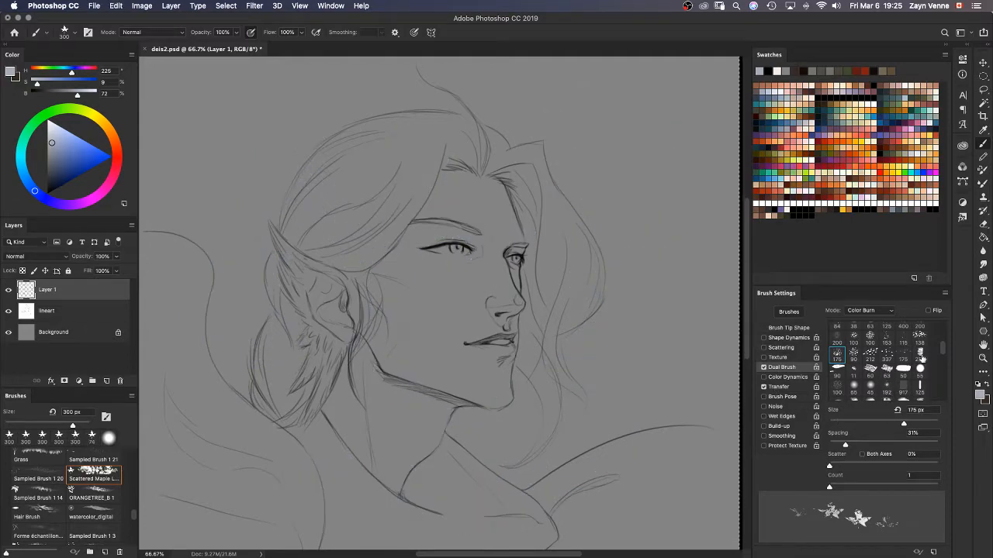
Step: Try other dual tips, settle on the 200 px tip beside the maple leaf and paint leaf strokes around the face
left_click(918, 339)
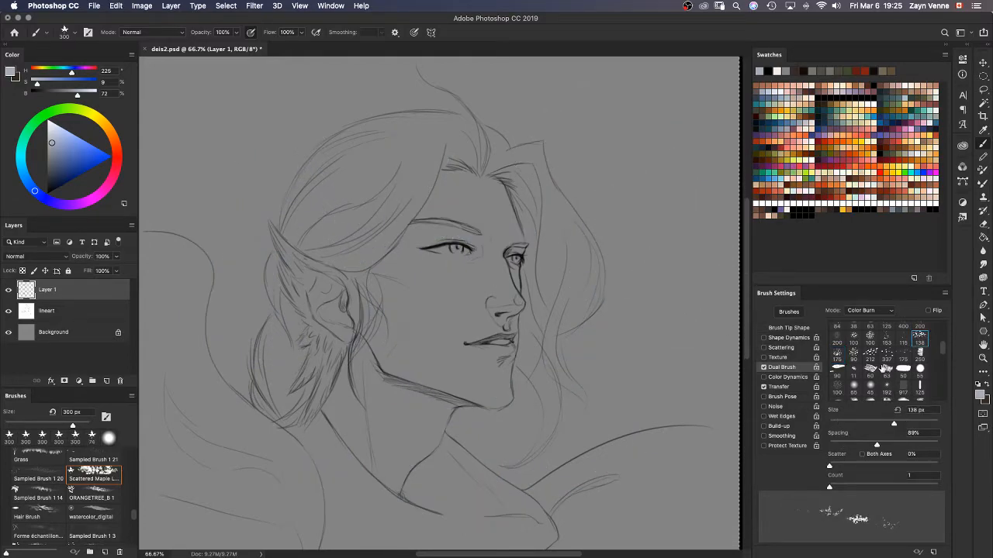
mouse_move(941, 351)
left_mouse_down()
mouse_move(943, 331)
mouse_move(936, 367)
left_mouse_up()
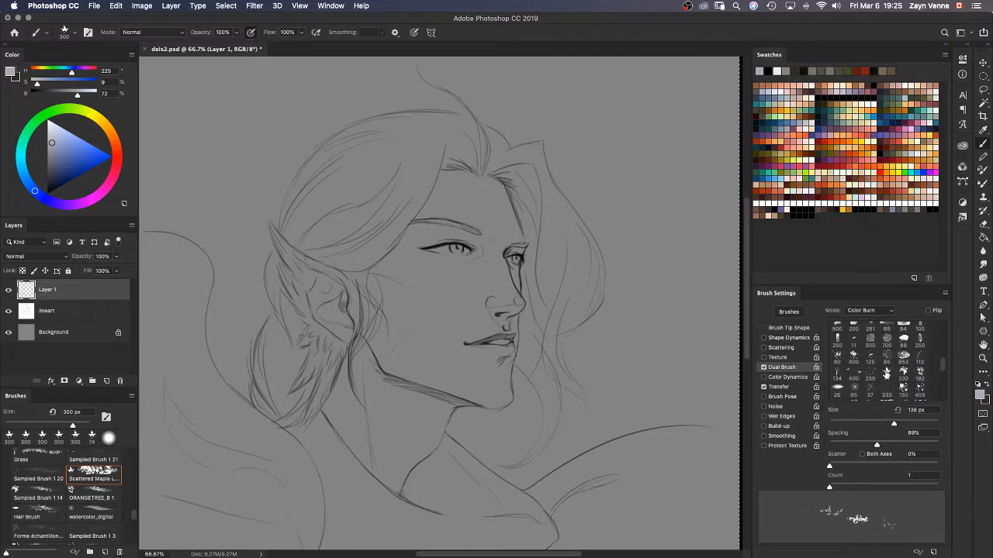
left_click(887, 374)
left_click(903, 373)
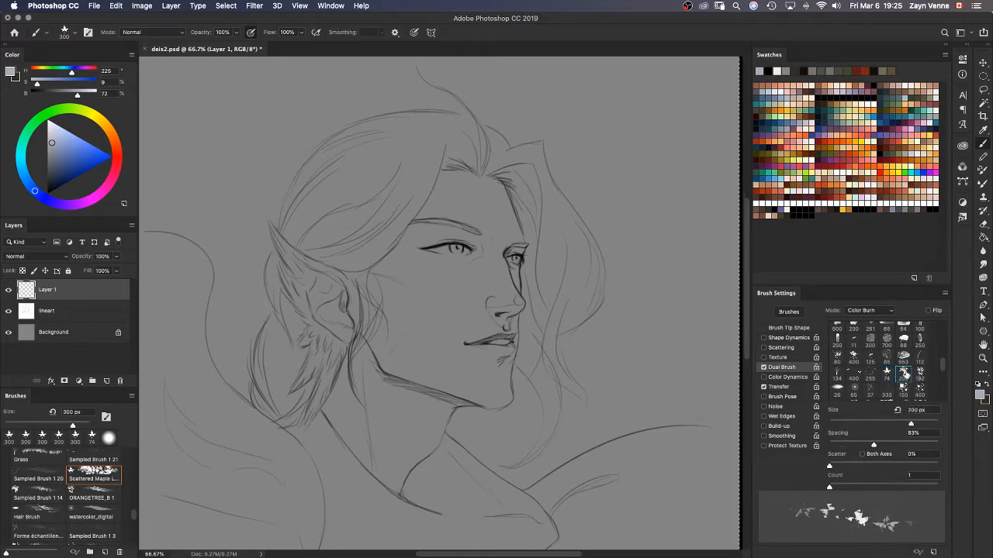
mouse_move(512, 108)
left_mouse_down()
mouse_move(574, 147)
mouse_move(609, 194)
mouse_move(610, 260)
mouse_move(549, 337)
mouse_move(470, 320)
mouse_move(411, 215)
mouse_move(353, 208)
mouse_move(339, 256)
mouse_move(369, 299)
mouse_move(380, 365)
mouse_move(328, 415)
mouse_move(334, 449)
mouse_move(411, 461)
mouse_move(535, 430)
mouse_move(603, 450)
mouse_move(660, 442)
mouse_move(690, 360)
mouse_move(694, 219)
mouse_move(687, 313)
mouse_move(709, 338)
mouse_move(691, 356)
mouse_move(723, 383)
left_mouse_up()
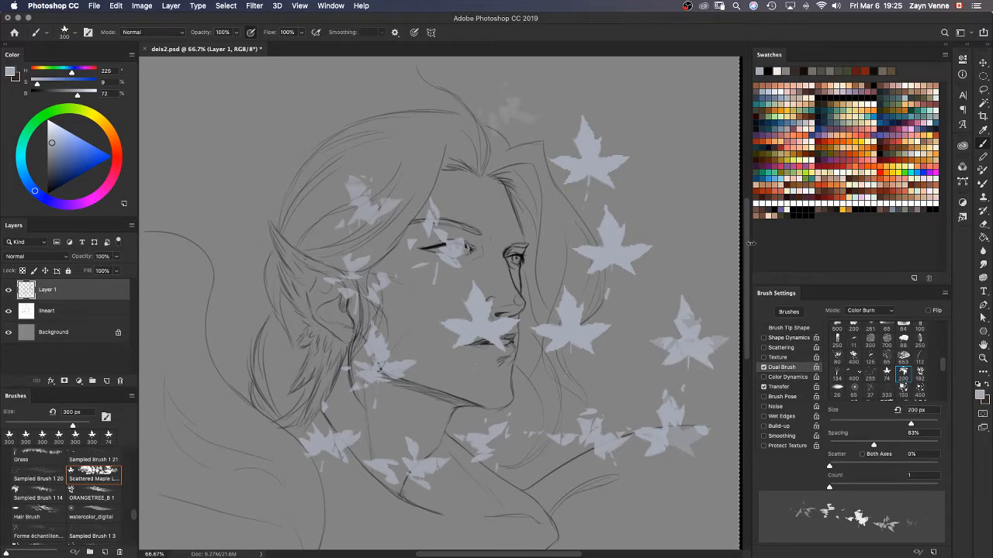
mouse_move(676, 155)
left_mouse_down()
mouse_move(612, 111)
mouse_move(676, 118)
mouse_move(684, 369)
mouse_move(571, 432)
mouse_move(326, 405)
mouse_move(235, 443)
mouse_move(226, 305)
mouse_move(264, 175)
mouse_move(252, 135)
mouse_move(359, 275)
left_mouse_up()
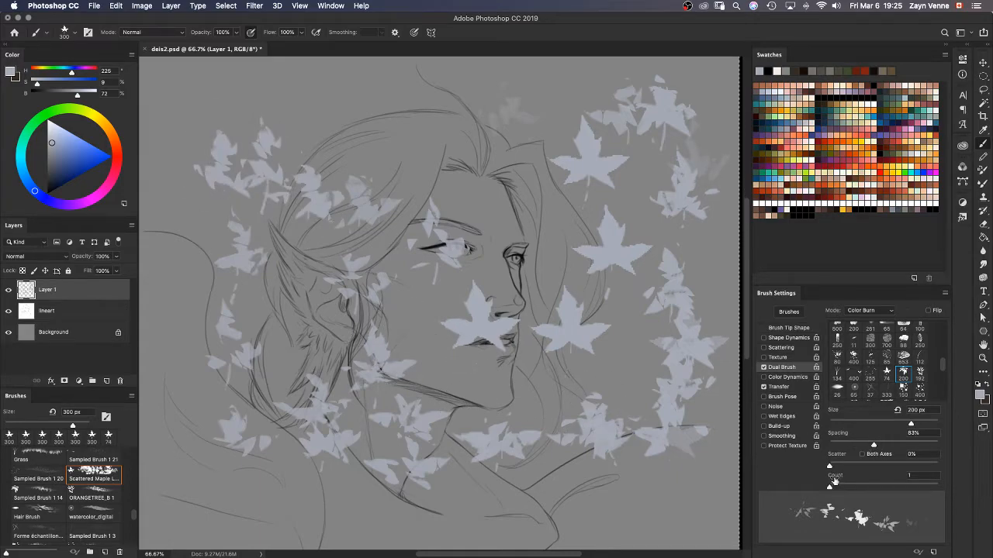
Step: Review the opacity jitter control options in the Transfer settings and return to the Dual Brush settings
left_click(784, 386)
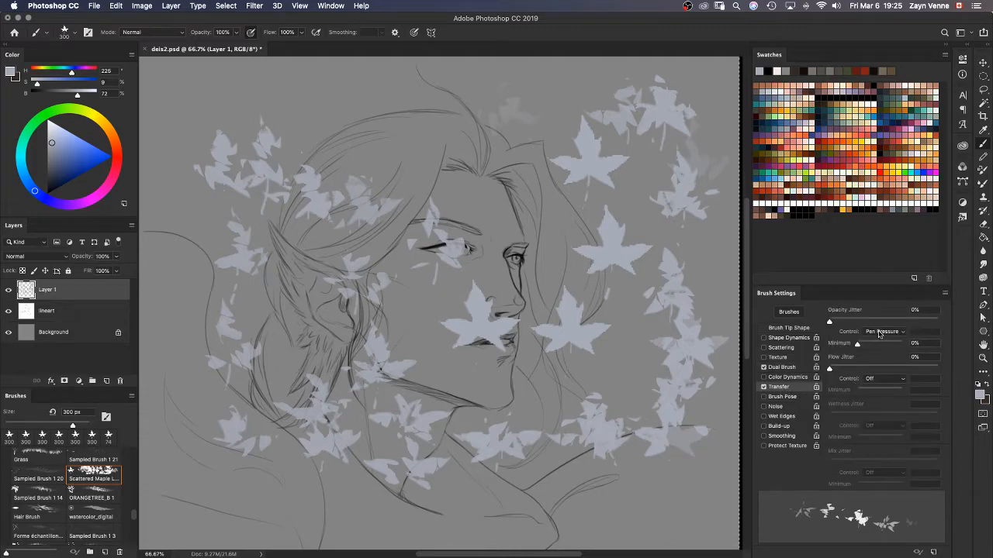
left_click(880, 333)
left_click(872, 316)
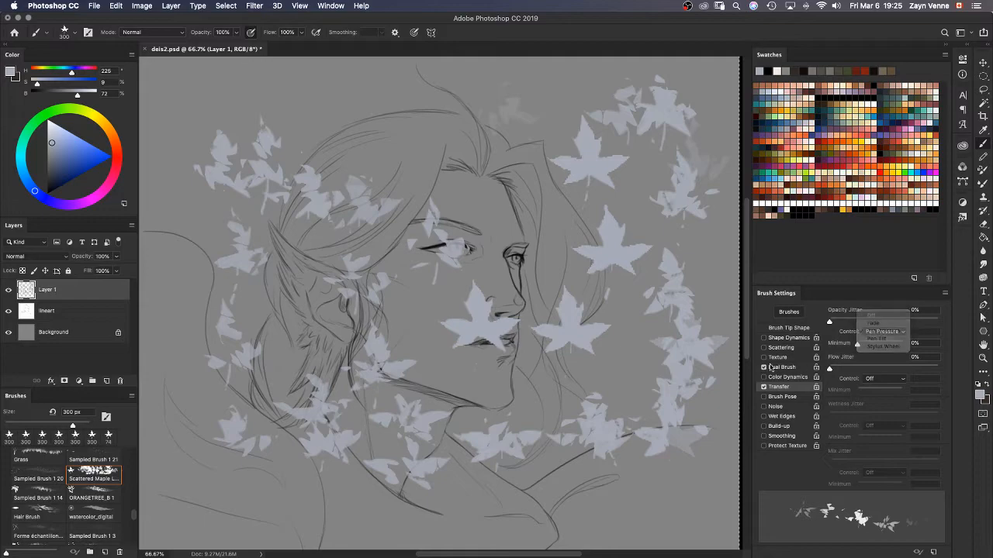
left_click(784, 367)
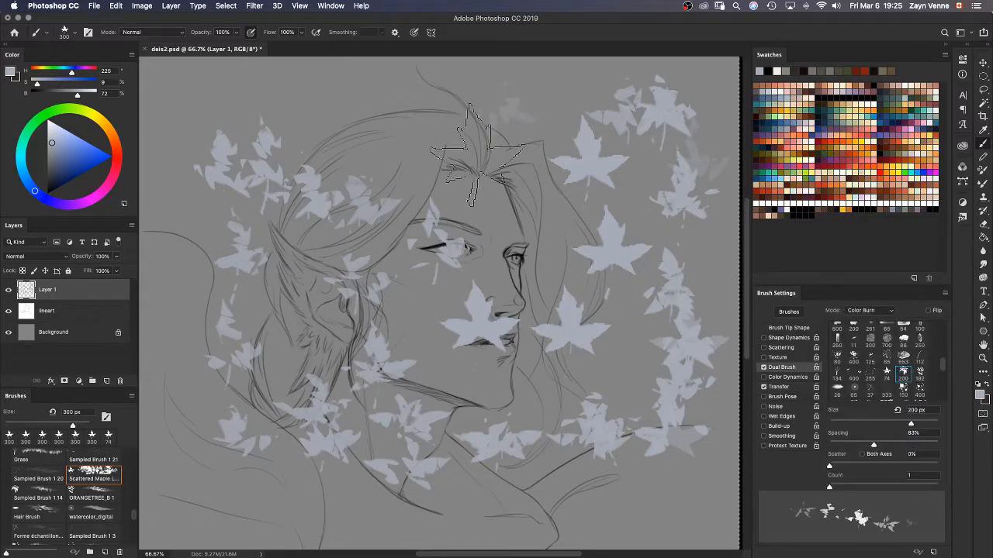
Step: Paint a test leaf stroke from the forehead toward the ear and undo all the leaf strokes around the face
mouse_move(458, 182)
left_mouse_down()
mouse_move(543, 302)
mouse_move(596, 428)
mouse_move(515, 508)
mouse_move(480, 365)
mouse_move(380, 256)
mouse_move(372, 151)
mouse_move(344, 242)
left_mouse_up()
key("ctrl+z")
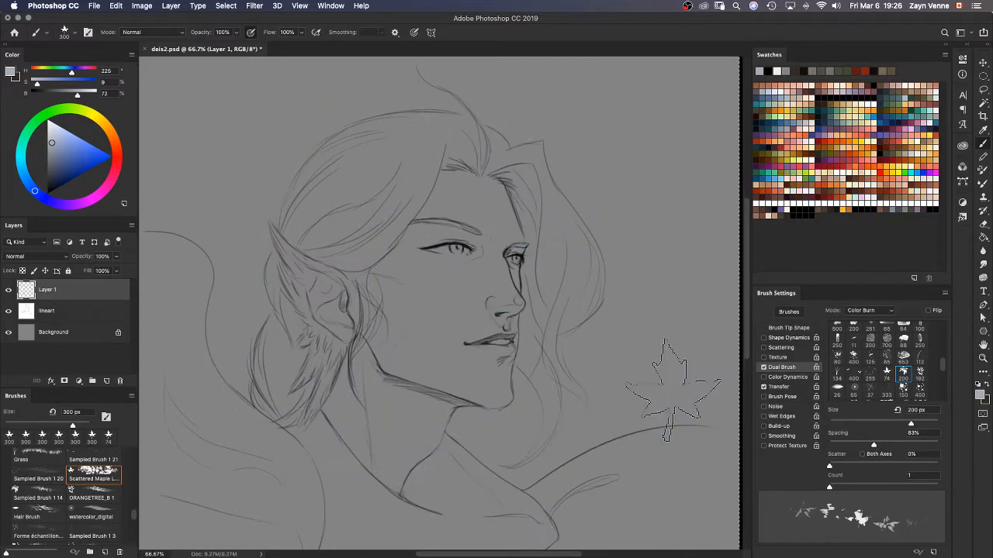
Step: Switch the dual brush tip to the 37 px one and browse the dual tips higher in the list
left_click(870, 390)
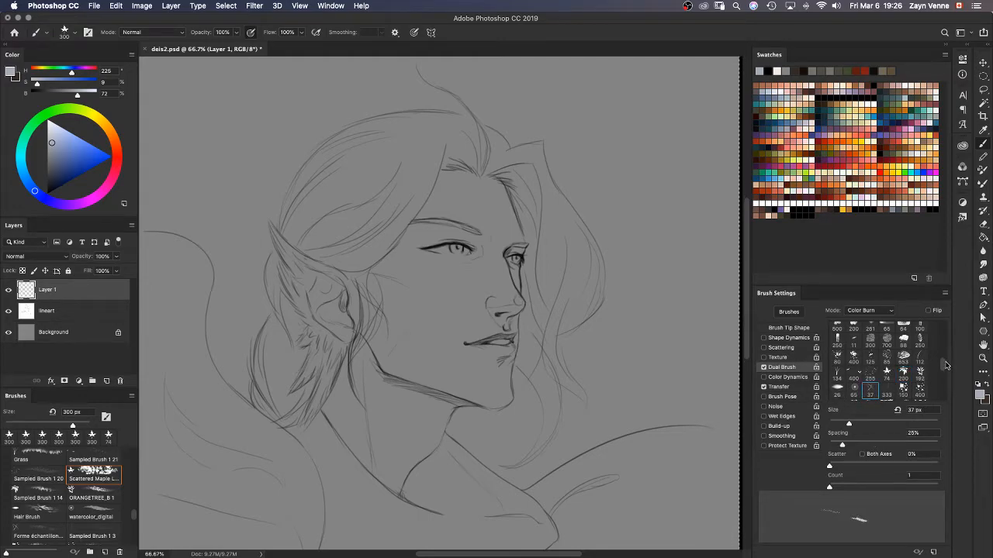
left_click_drag(944, 365, 943, 341)
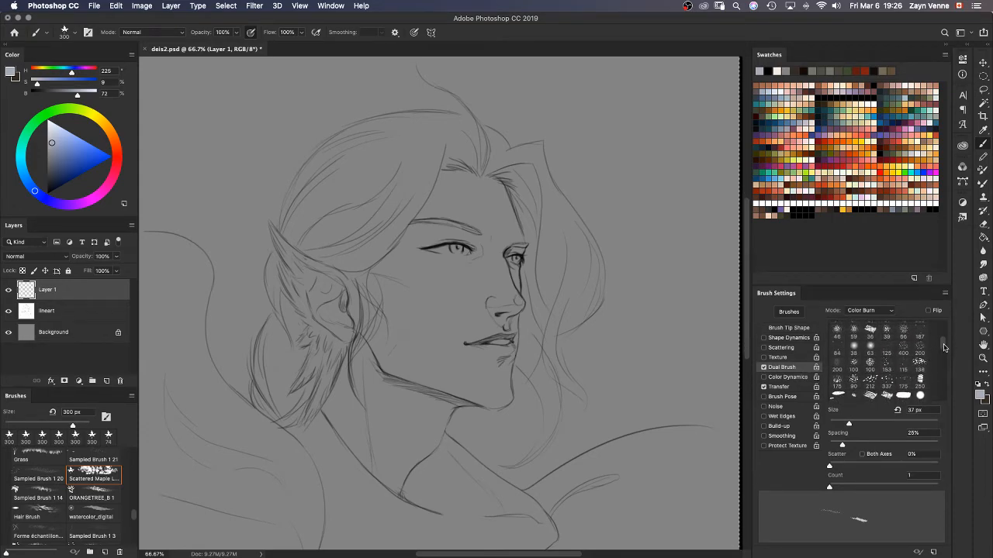
Step: Try several secondary tips for the Dual Brush, settling on the 68 px textured tip with 4% spacing
scroll(870, 364, "up", 2)
left_click(870, 366)
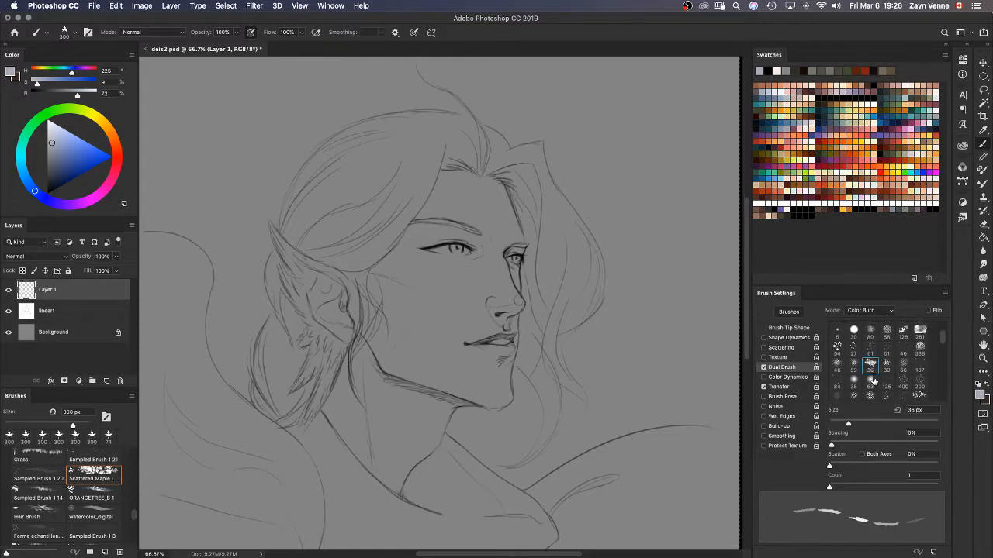
scroll(946, 342, "up", 3)
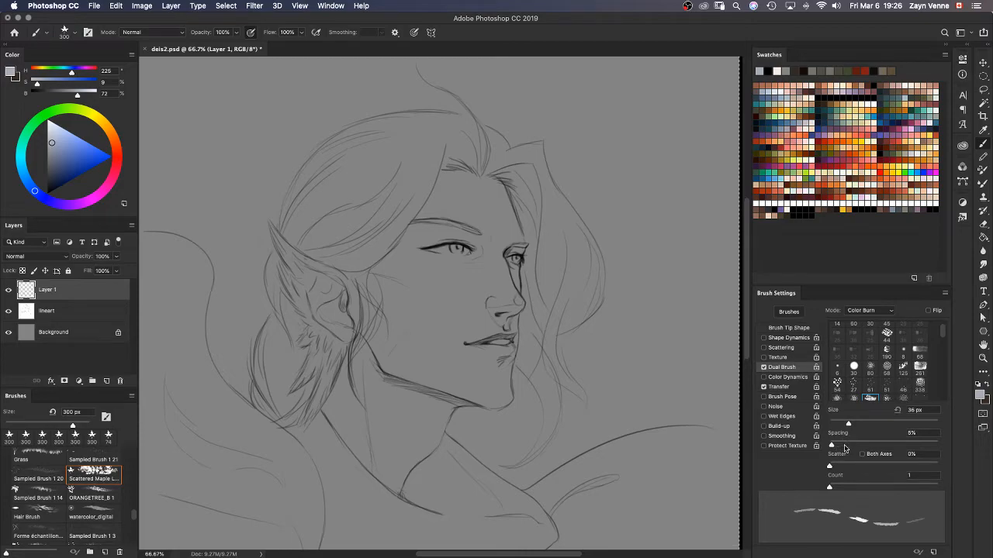
scroll(946, 333, "up", 1)
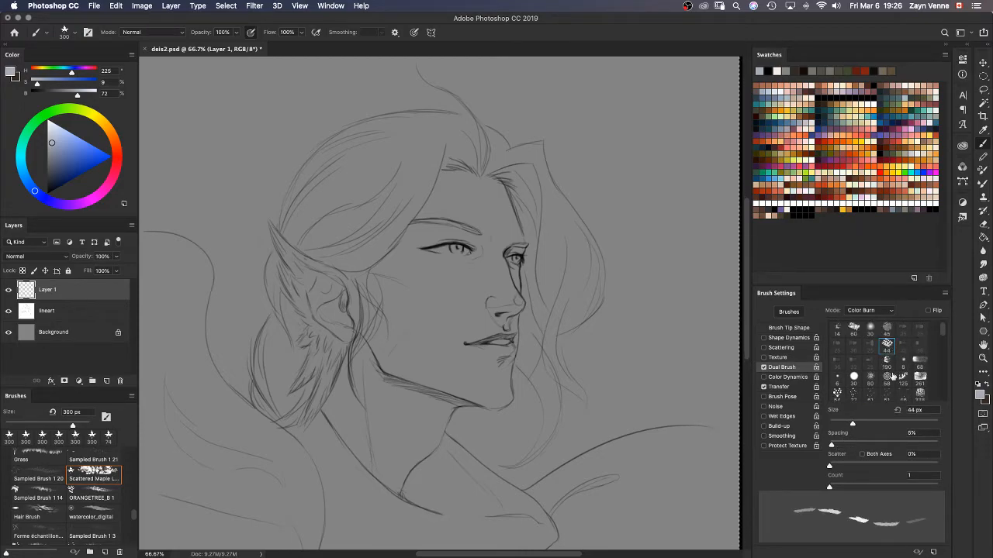
left_click(919, 363)
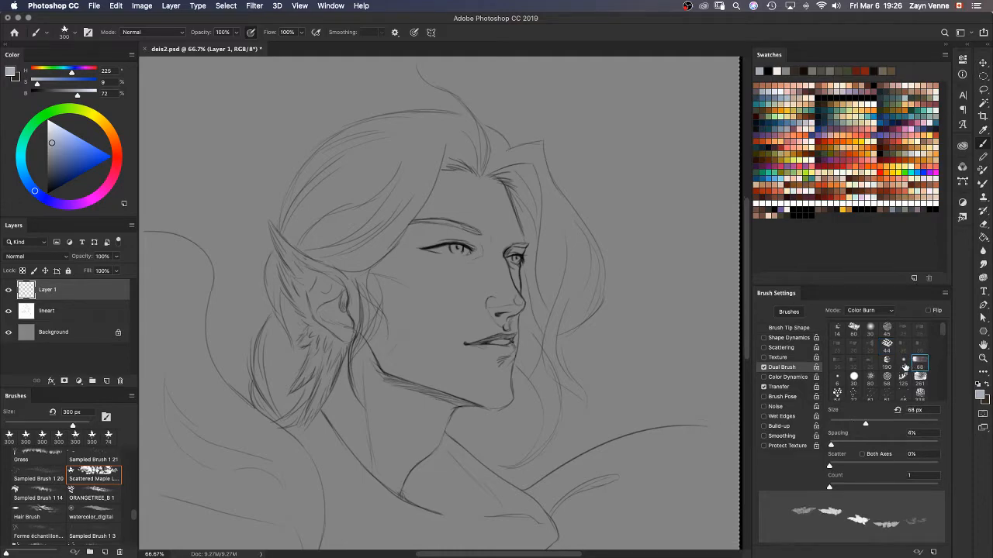
Step: Stamp pale grey-blue maple leaves across the portrait on Layer 1 to test the dual brush texture
left_click(642, 213)
left_click(593, 299)
left_click(593, 380)
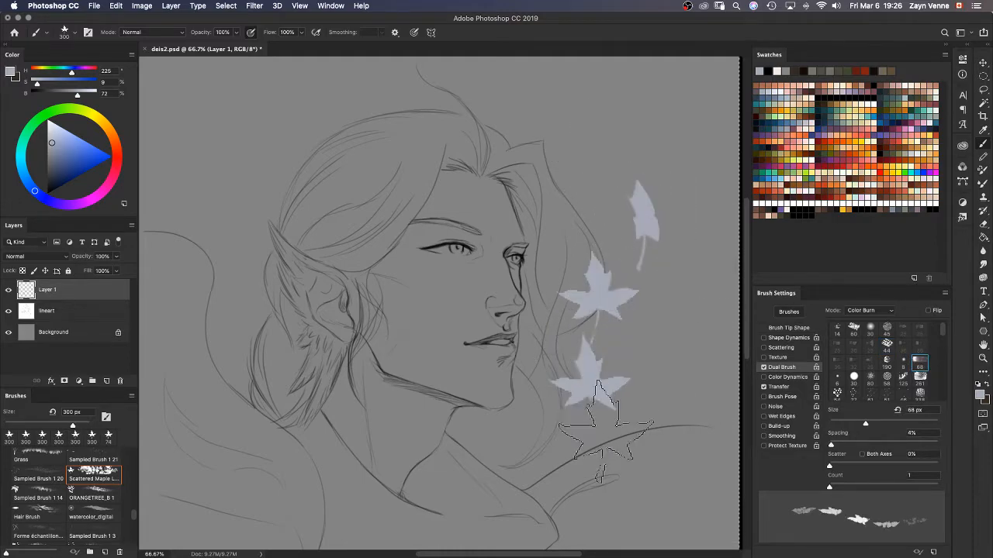
left_click(574, 450)
left_click(477, 435)
left_click(480, 345)
left_click(462, 260)
left_click(391, 236)
mouse_move(368, 303)
left_mouse_down()
mouse_move(382, 345)
mouse_move(330, 340)
mouse_move(342, 267)
mouse_move(289, 239)
mouse_move(283, 295)
mouse_move(302, 360)
mouse_move(262, 420)
mouse_move(258, 463)
mouse_move(309, 493)
mouse_move(327, 524)
mouse_move(362, 476)
mouse_move(358, 415)
mouse_move(407, 404)
mouse_move(388, 473)
mouse_move(440, 477)
mouse_move(468, 512)
mouse_move(535, 504)
left_mouse_up()
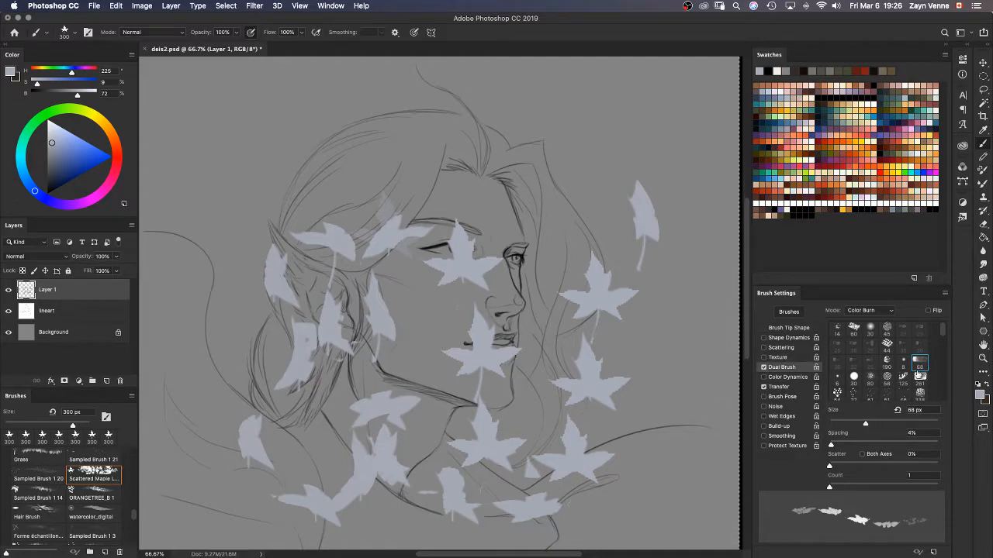
Step: Paint further leaf strokes around the portrait and undo all the test leaves
left_click(865, 313)
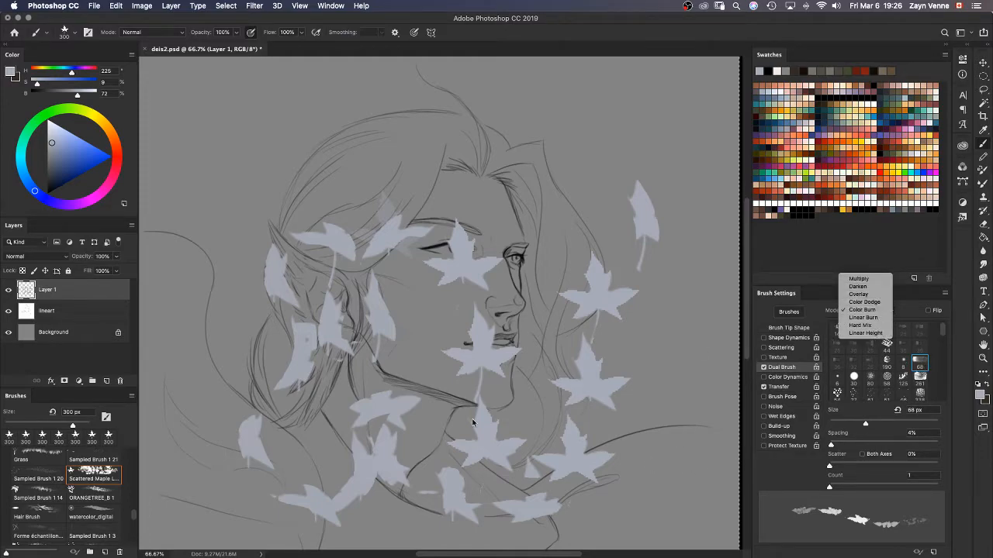
left_click(642, 316)
mouse_move(685, 225)
left_mouse_down()
mouse_move(669, 161)
mouse_move(570, 117)
mouse_move(327, 163)
mouse_move(272, 149)
mouse_move(263, 111)
left_mouse_up()
mouse_move(249, 264)
left_mouse_down()
mouse_move(211, 358)
mouse_move(254, 489)
mouse_move(463, 466)
left_mouse_up()
key("super+z")
key("super+z")
key("super+z")
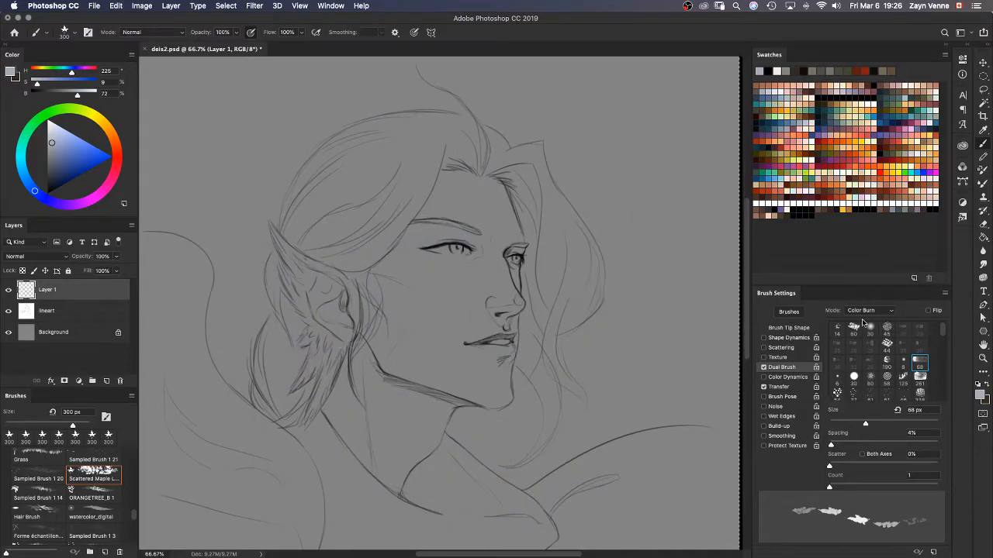
Step: Change the Dual Brush's secondary tip to the 195 px leafy one and paint pale broken-up leaves across the portrait
left_click_drag(943, 334, 945, 404)
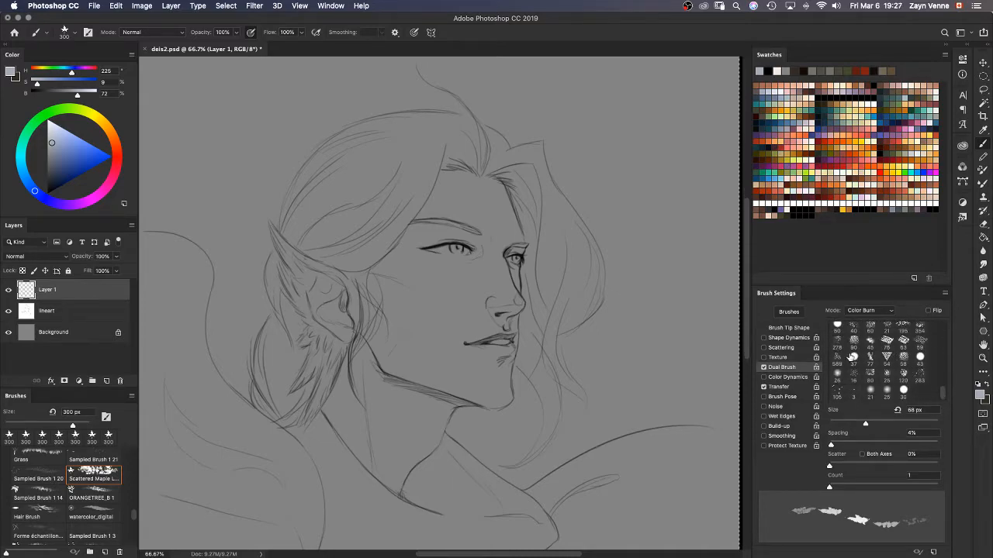
left_click(870, 349)
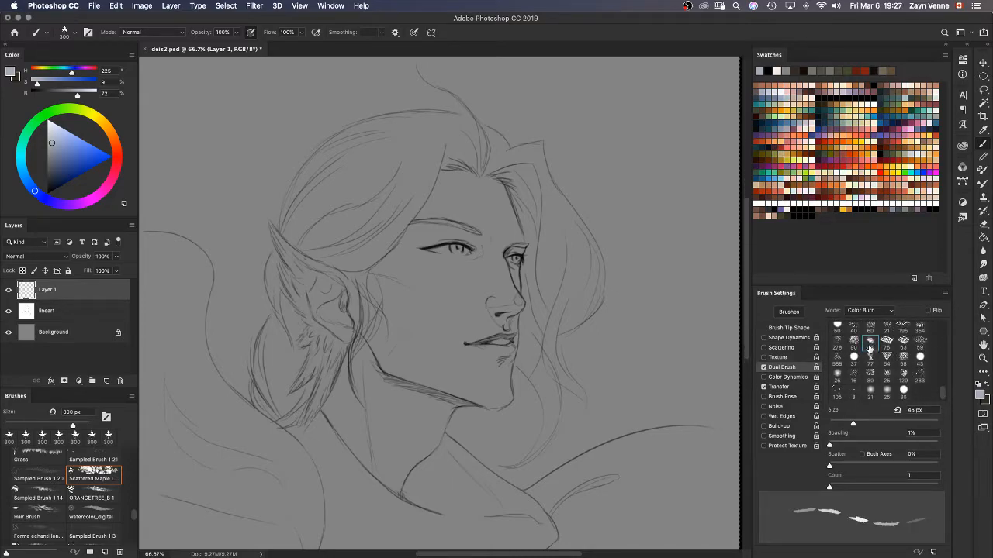
left_click(900, 329)
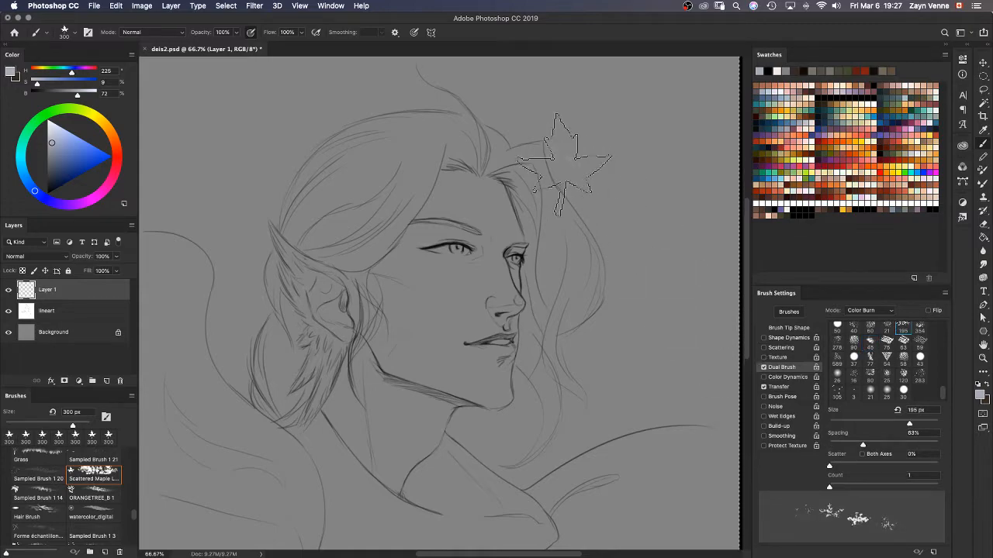
mouse_move(572, 164)
left_mouse_down()
mouse_move(572, 296)
mouse_move(546, 398)
mouse_move(481, 303)
mouse_move(388, 334)
mouse_move(341, 442)
mouse_move(310, 232)
mouse_move(238, 295)
mouse_move(219, 440)
mouse_move(310, 489)
mouse_move(383, 427)
mouse_move(342, 439)
left_mouse_up()
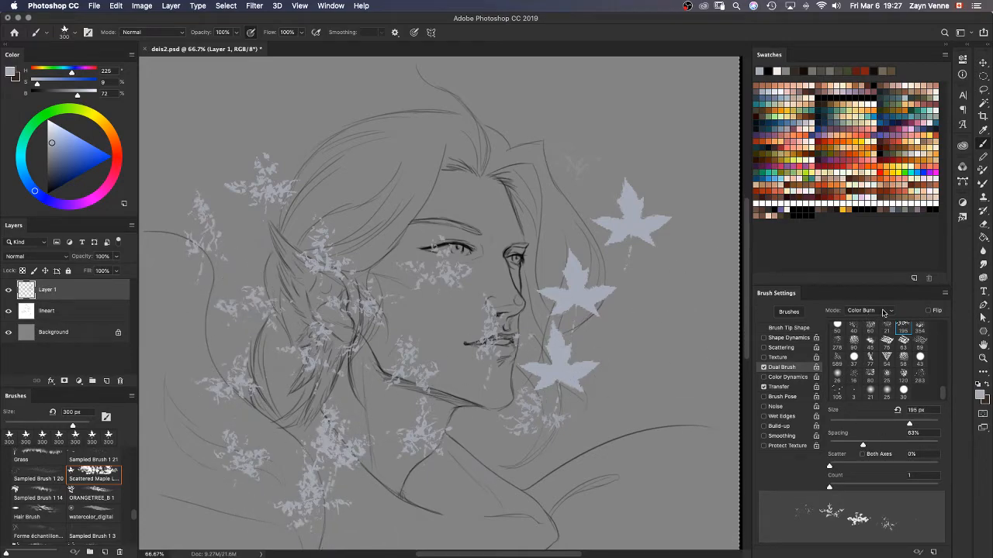
Step: Set the Dual Brush mode to Multiply and paint black test leaves on the empty area in front of the face
left_click(783, 88)
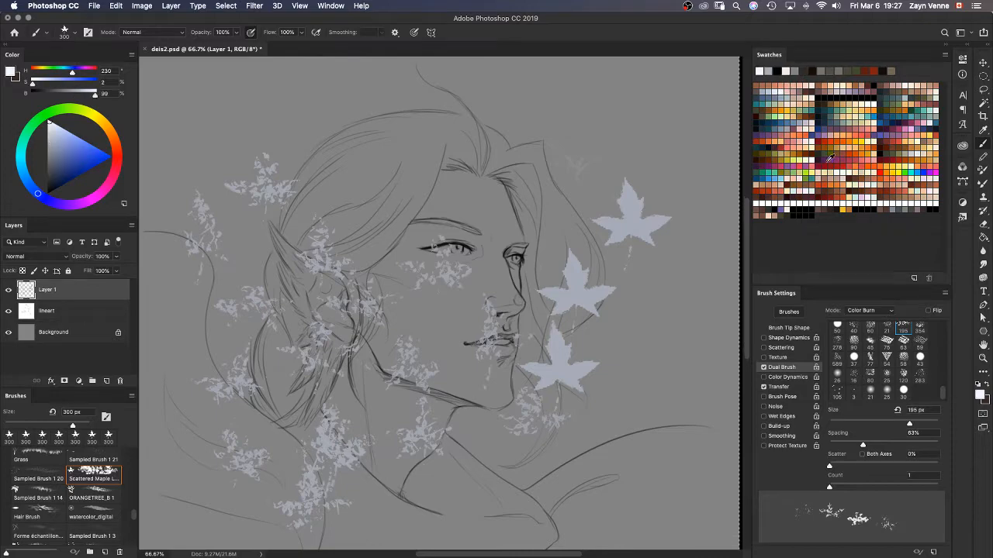
key("x")
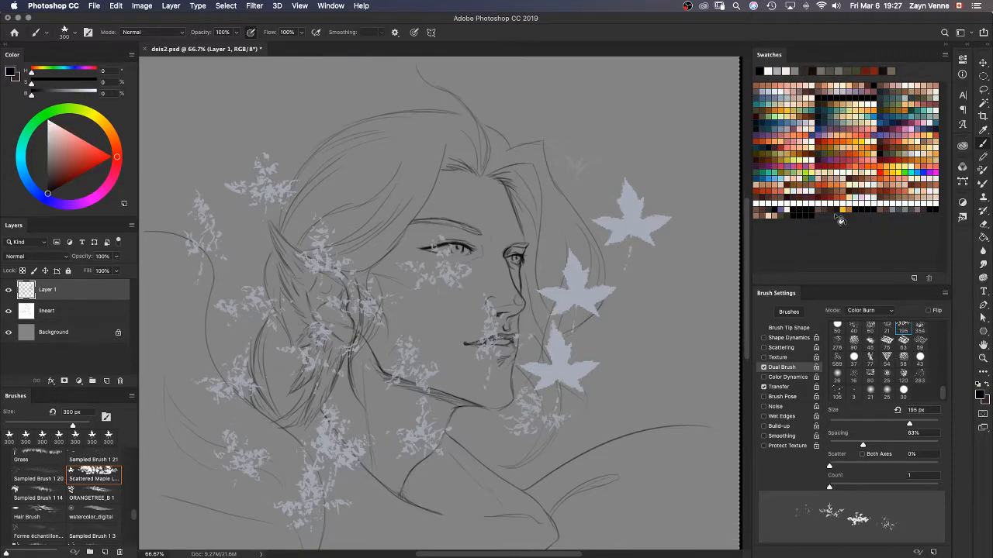
left_click(875, 310)
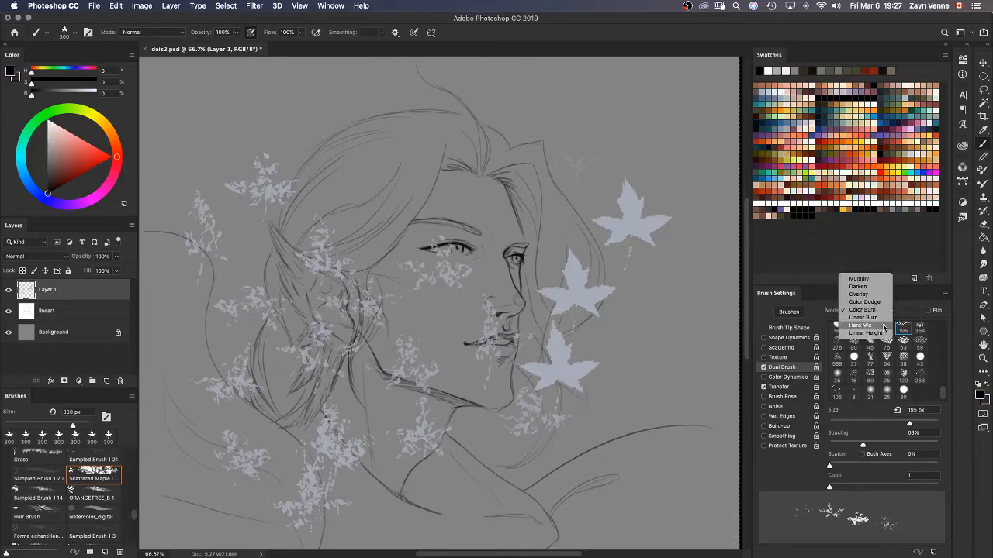
left_click(873, 280)
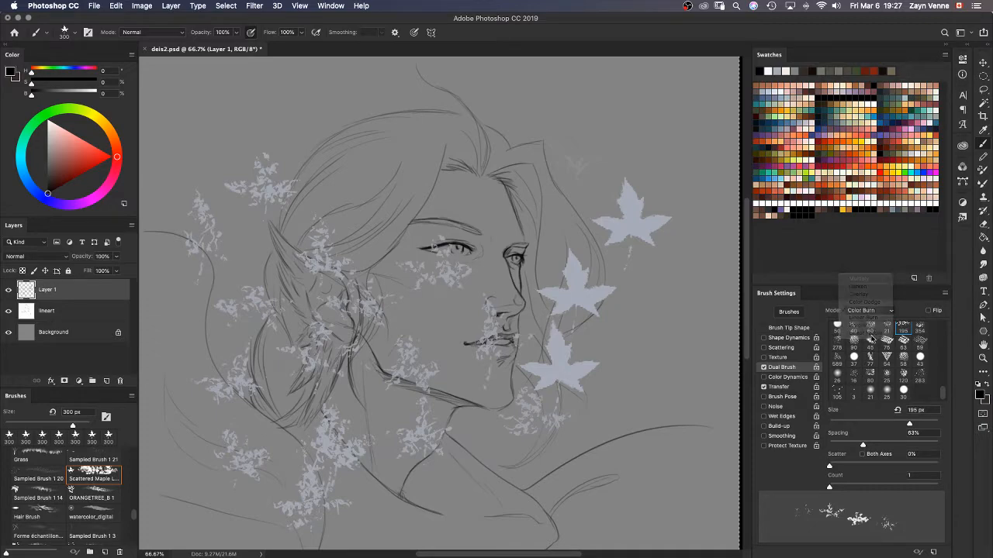
mouse_move(587, 105)
left_mouse_down()
mouse_move(632, 198)
mouse_move(667, 364)
mouse_move(686, 353)
left_mouse_up()
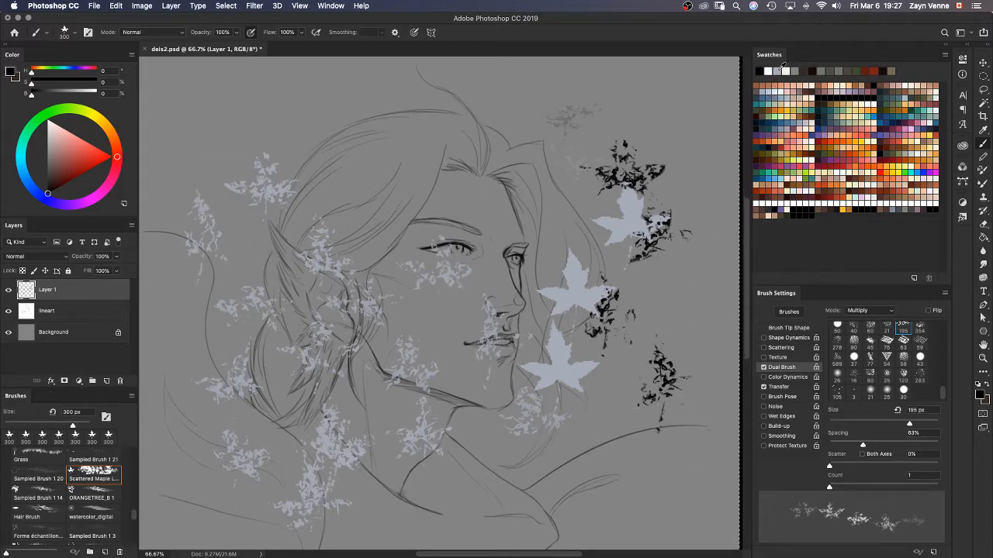
Step: Paint pale grey-blue leaves over the hair and forehead, and black leaves across the whole portrait for comparison
left_click(782, 69)
mouse_move(414, 132)
left_mouse_down()
mouse_move(417, 194)
mouse_move(475, 182)
mouse_move(525, 198)
mouse_move(456, 267)
mouse_move(417, 139)
mouse_move(341, 108)
mouse_move(341, 178)
mouse_move(464, 213)
mouse_move(530, 267)
mouse_move(558, 263)
left_mouse_up()
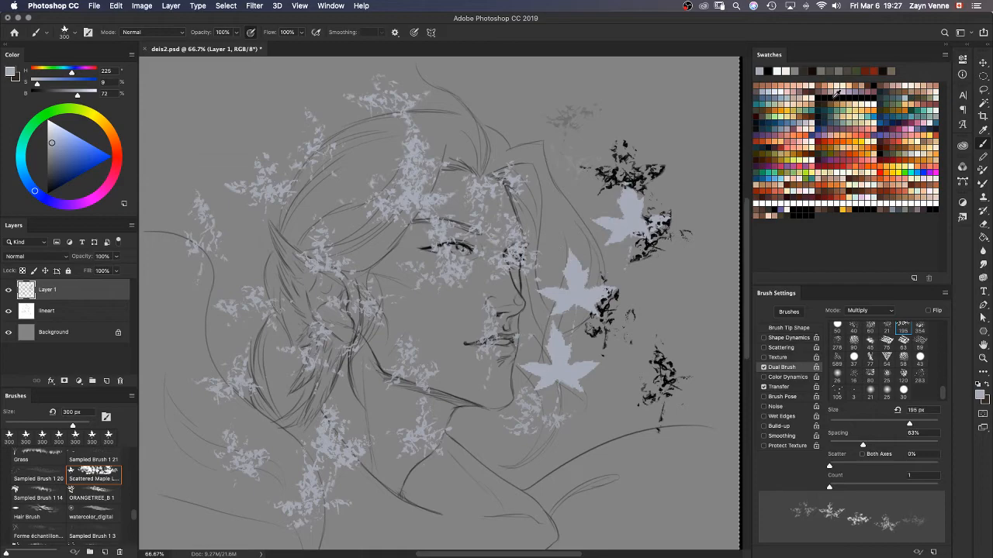
left_click(833, 97)
mouse_move(464, 101)
left_mouse_down()
mouse_move(550, 198)
mouse_move(461, 318)
mouse_move(558, 407)
mouse_move(422, 442)
mouse_move(387, 326)
mouse_move(302, 280)
mouse_move(376, 427)
mouse_move(612, 435)
mouse_move(531, 496)
left_mouse_up()
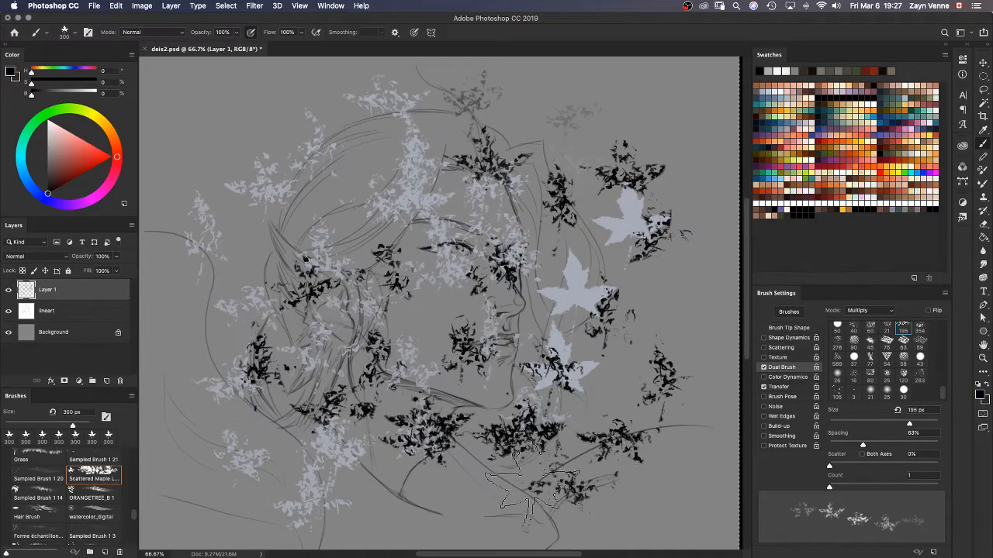
Step: Build up a dense black patch of overlapping leaves in the canvas's upper-left corner
left_click(880, 312)
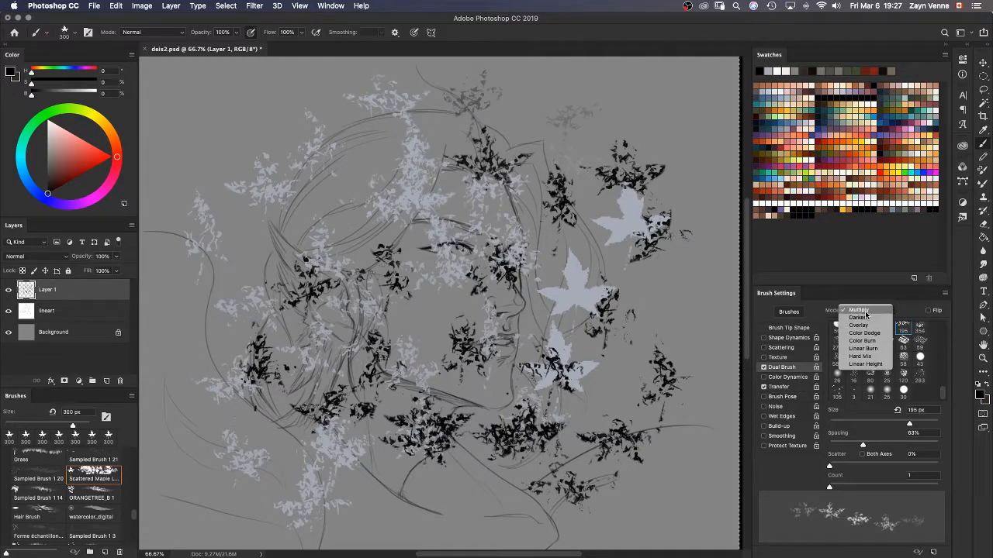
left_click(248, 117)
mouse_move(203, 116)
left_mouse_down()
mouse_move(190, 120)
mouse_move(210, 101)
mouse_move(186, 116)
mouse_move(264, 105)
left_mouse_up()
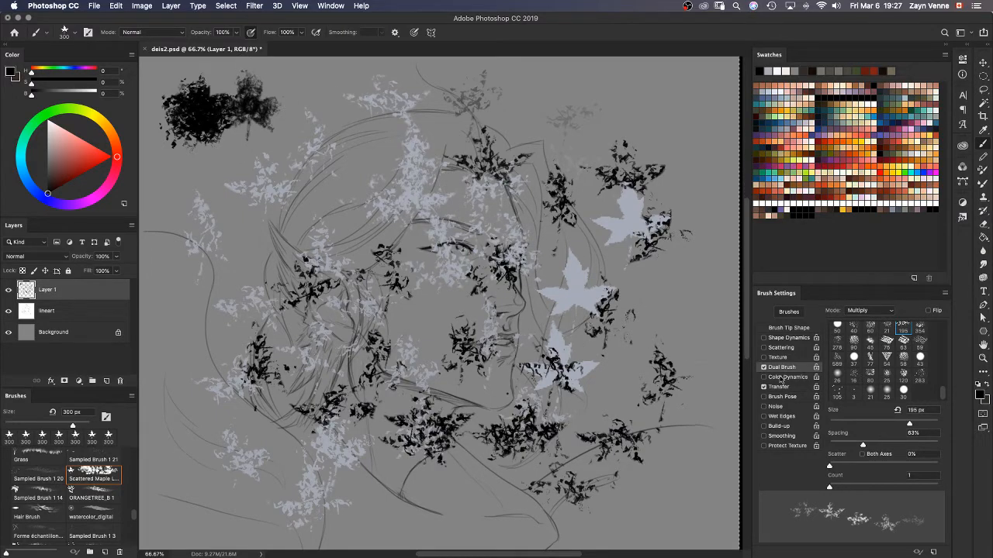
Step: Clear the test leaves from Layer 1 and switch the brush from Dual Brush to Color Dynamics
key("Delete")
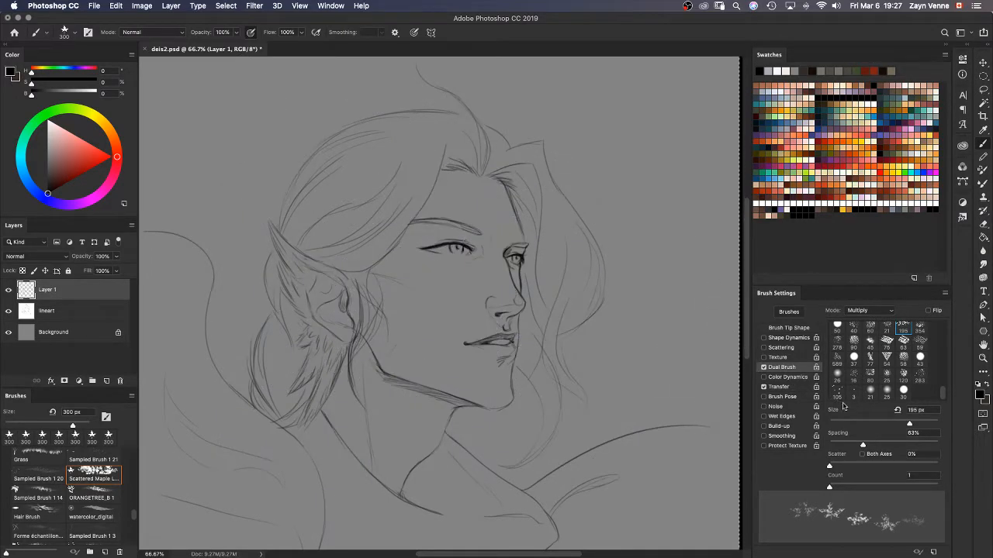
left_click(764, 368)
left_click(796, 377)
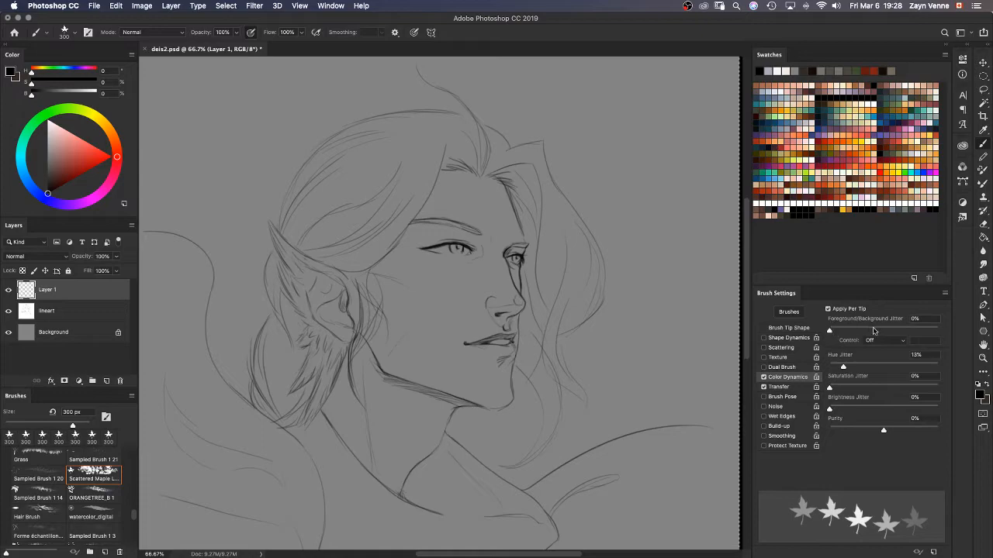
Step: Set the foreground colour to red (H 0, S 74, B 87) and the background colour to dark green (H 85, S 81, B 41)
left_click(11, 73)
mouse_move(693, 121)
left_mouse_down()
mouse_move(732, 74)
mouse_move(650, 93)
mouse_move(651, 85)
mouse_move(698, 91)
left_mouse_up()
left_click(839, 69)
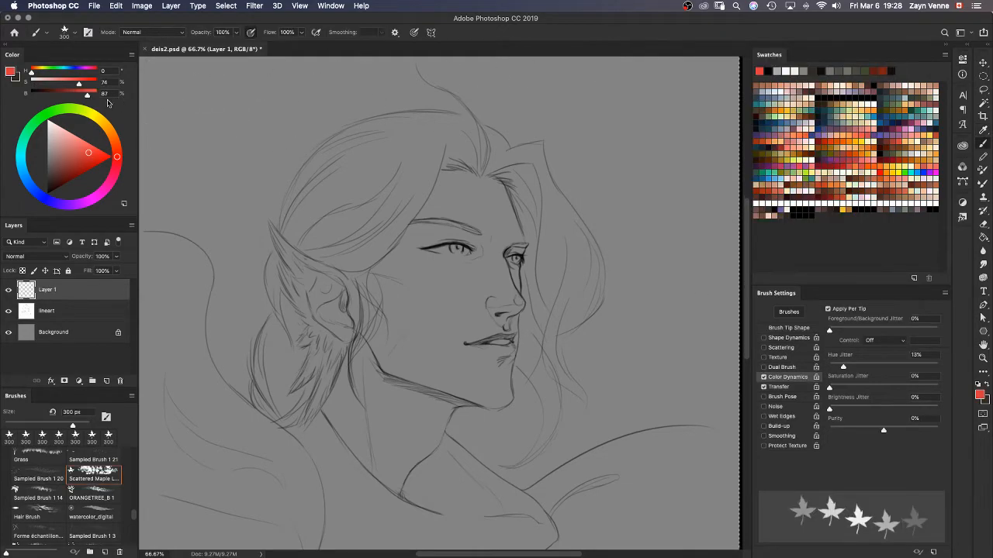
left_click(14, 80)
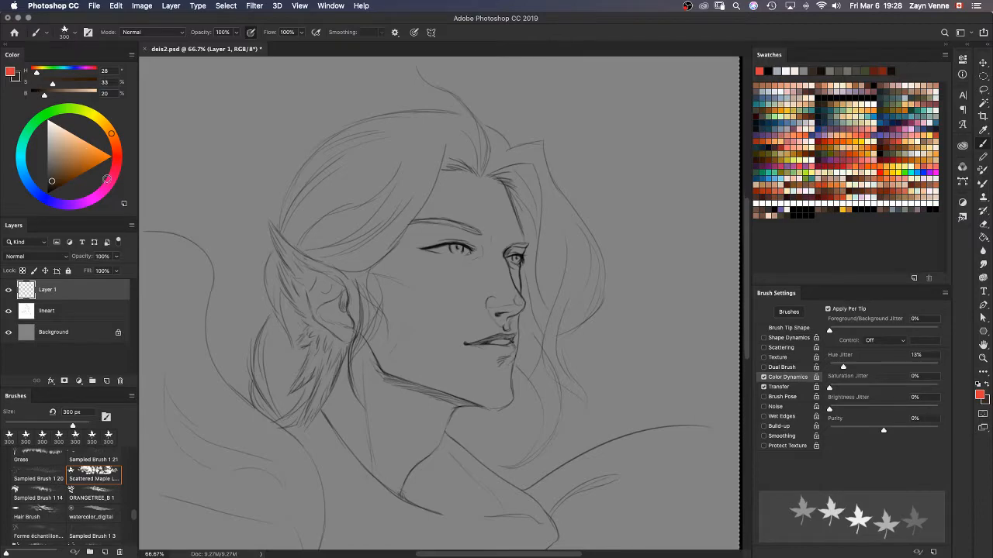
left_click(85, 114)
left_click(73, 110)
left_click(72, 165)
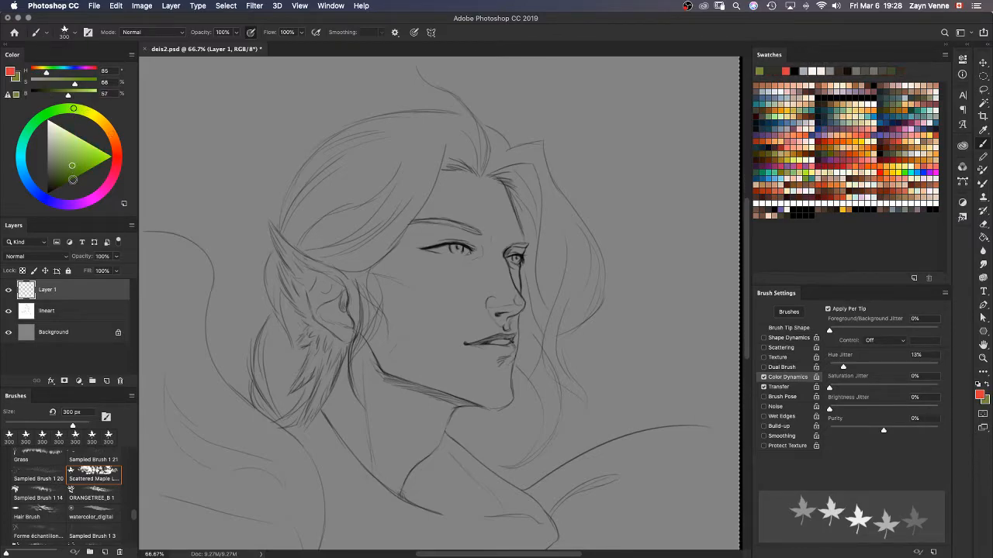
left_click(69, 176)
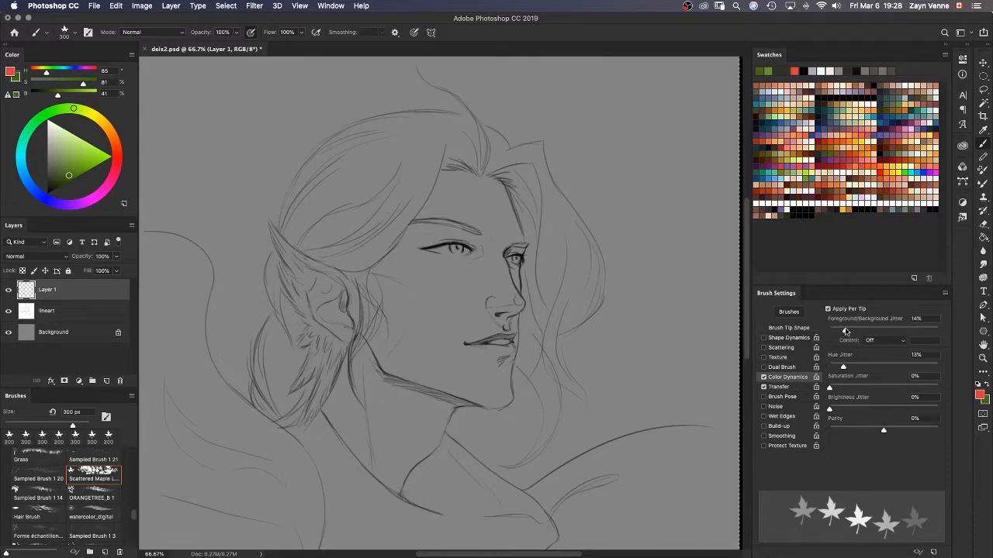
Step: Test Foreground/Background Jitter at 14% and 76% with maple leaf strokes, clearing the layer before the last stroke
mouse_move(523, 100)
left_mouse_down()
mouse_move(599, 180)
mouse_move(612, 208)
mouse_move(620, 259)
mouse_move(591, 337)
mouse_move(503, 388)
mouse_move(454, 383)
mouse_move(424, 349)
mouse_move(408, 275)
mouse_move(370, 221)
mouse_move(312, 204)
mouse_move(270, 254)
mouse_move(275, 313)
mouse_move(321, 400)
mouse_move(311, 458)
mouse_move(254, 454)
mouse_move(211, 375)
mouse_move(190, 250)
mouse_move(221, 162)
mouse_move(310, 116)
mouse_move(392, 149)
mouse_move(503, 283)
mouse_move(574, 275)
mouse_move(623, 214)
mouse_move(675, 179)
left_mouse_up()
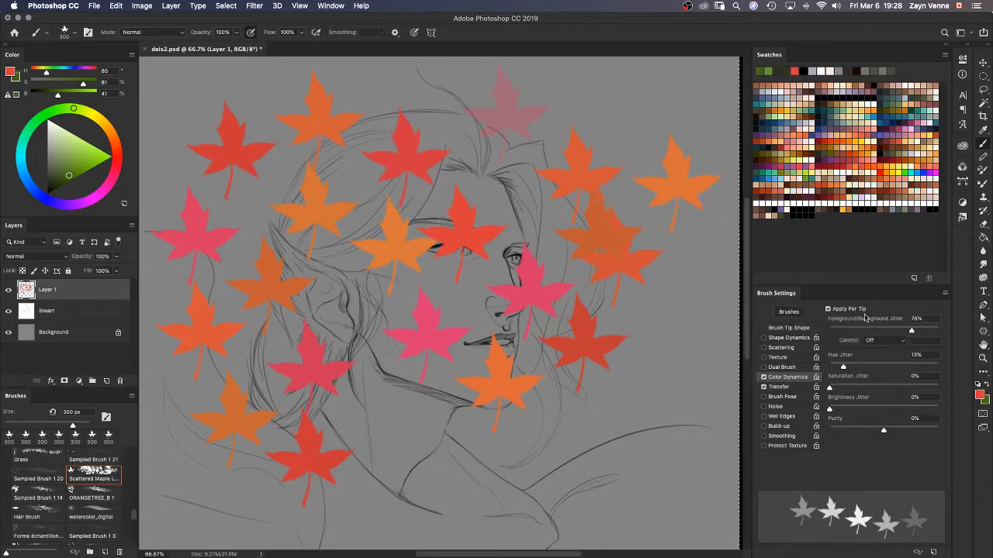
mouse_move(665, 100)
left_mouse_down()
mouse_move(653, 192)
mouse_move(671, 318)
mouse_move(613, 419)
mouse_move(521, 481)
mouse_move(430, 444)
mouse_move(469, 303)
mouse_move(460, 233)
mouse_move(326, 270)
mouse_move(342, 326)
mouse_move(400, 391)
mouse_move(364, 411)
left_mouse_up()
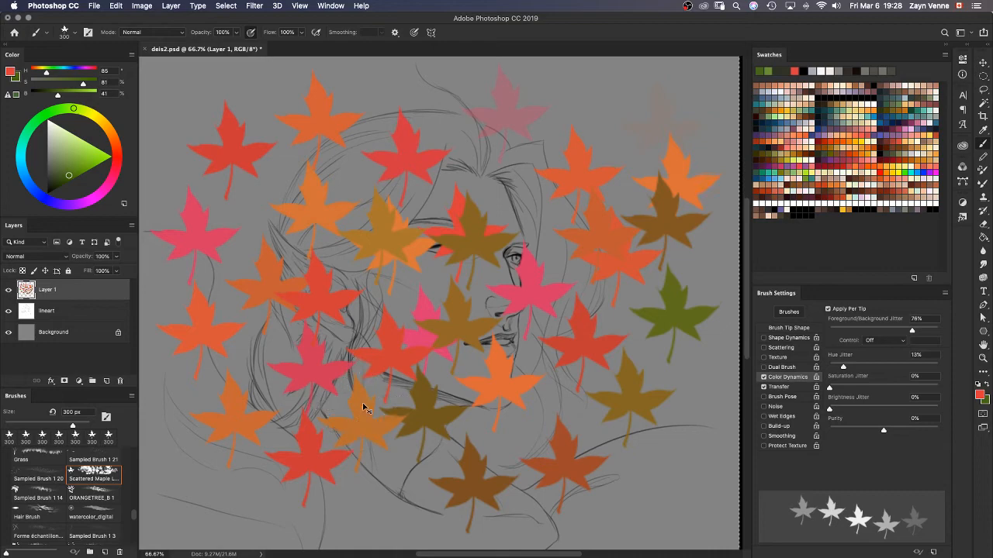
key("Delete")
mouse_move(627, 135)
left_mouse_down()
mouse_move(460, 409)
mouse_move(264, 217)
mouse_move(186, 209)
left_mouse_up()
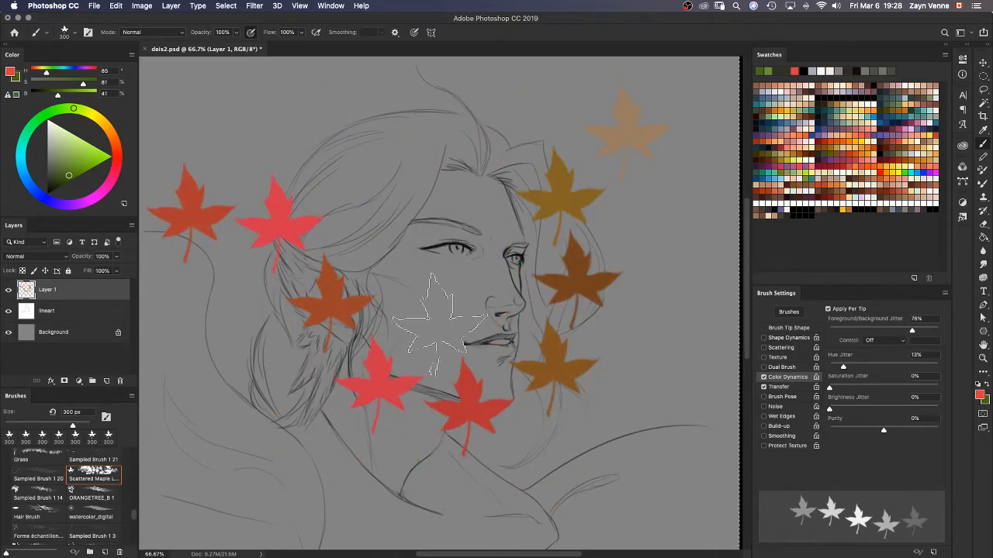
Step: Set the foreground colour to a muted red (H 3, S 51, B 48) and remove the test leaves
left_click(10, 74)
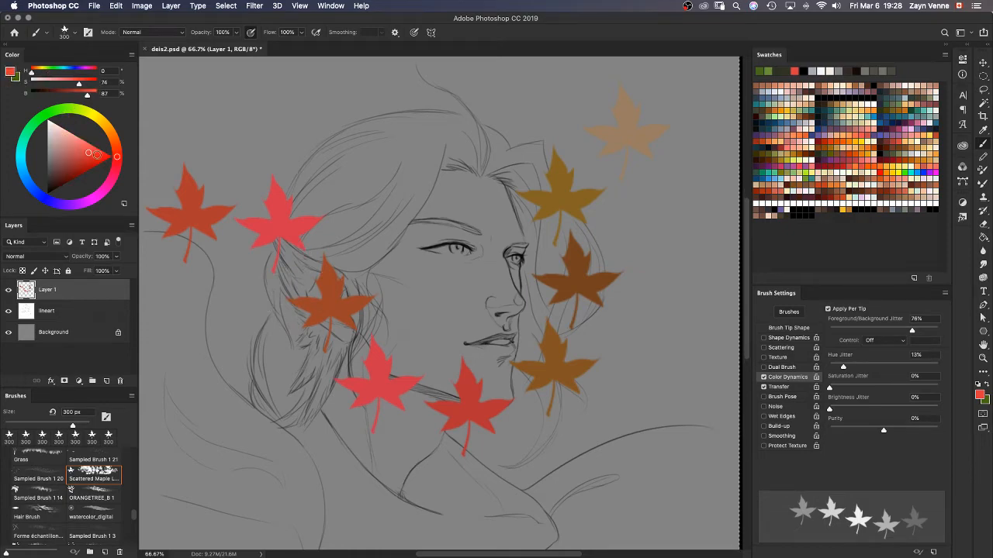
left_click(115, 155)
left_click(62, 167)
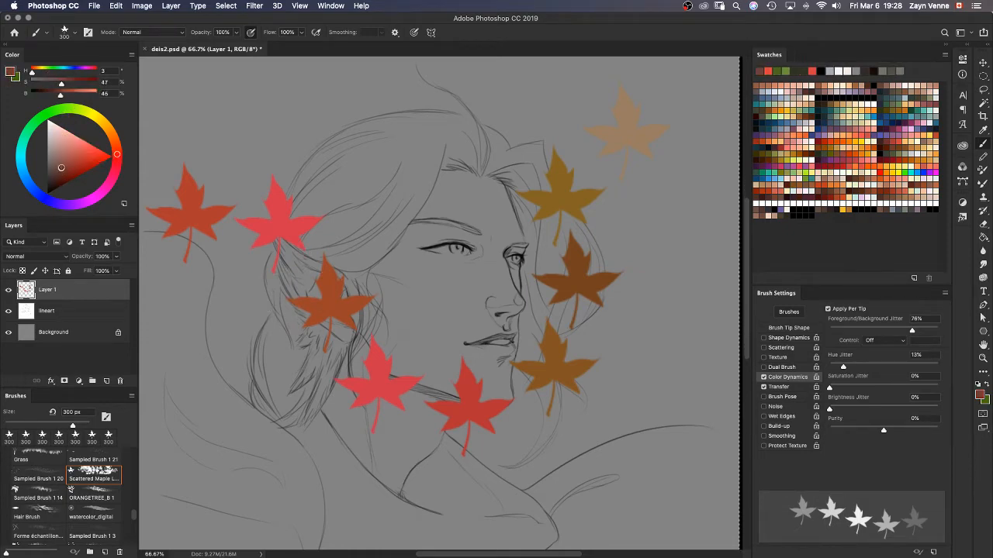
key("ctrl+z")
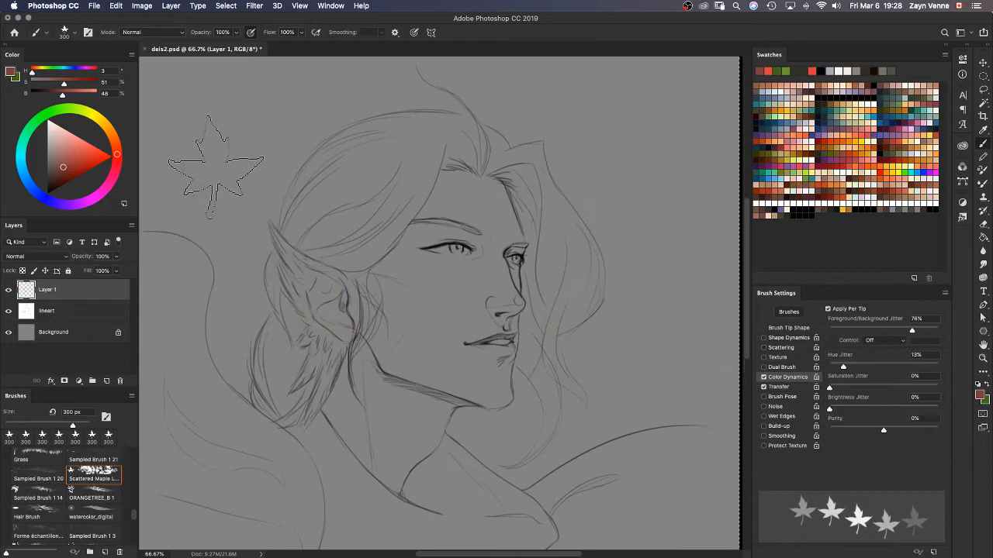
Step: Paint leaves across the portrait with the muted red and green, undo them, and set Hue Jitter to 0%
mouse_move(217, 159)
left_mouse_down()
mouse_move(287, 169)
mouse_move(304, 232)
mouse_move(302, 318)
mouse_move(385, 365)
mouse_move(439, 283)
mouse_move(445, 180)
mouse_move(535, 152)
mouse_move(593, 209)
mouse_move(604, 255)
mouse_move(647, 318)
mouse_move(611, 381)
mouse_move(656, 417)
mouse_move(558, 452)
mouse_move(462, 464)
mouse_move(446, 503)
mouse_move(487, 508)
mouse_move(322, 487)
mouse_move(273, 377)
mouse_move(213, 380)
left_mouse_up()
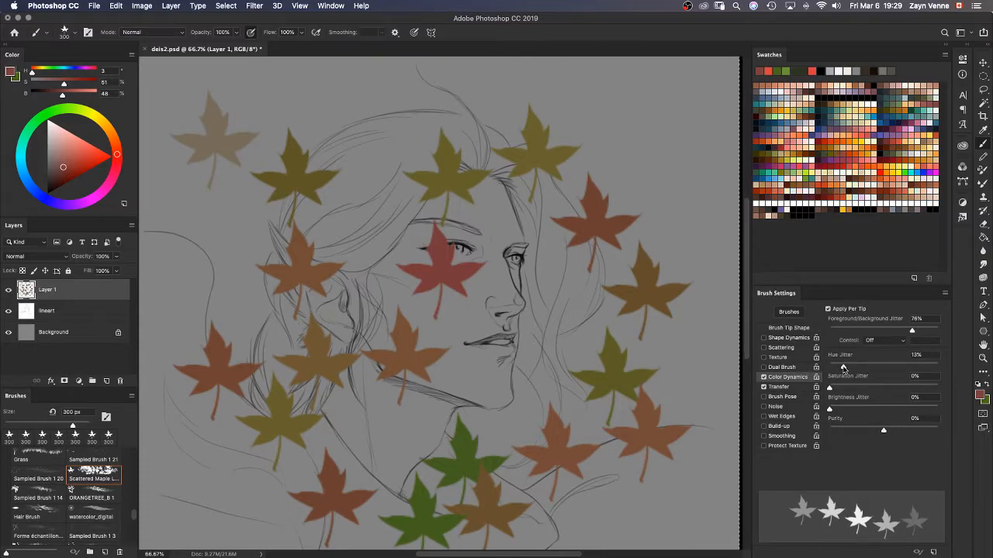
key("super+z")
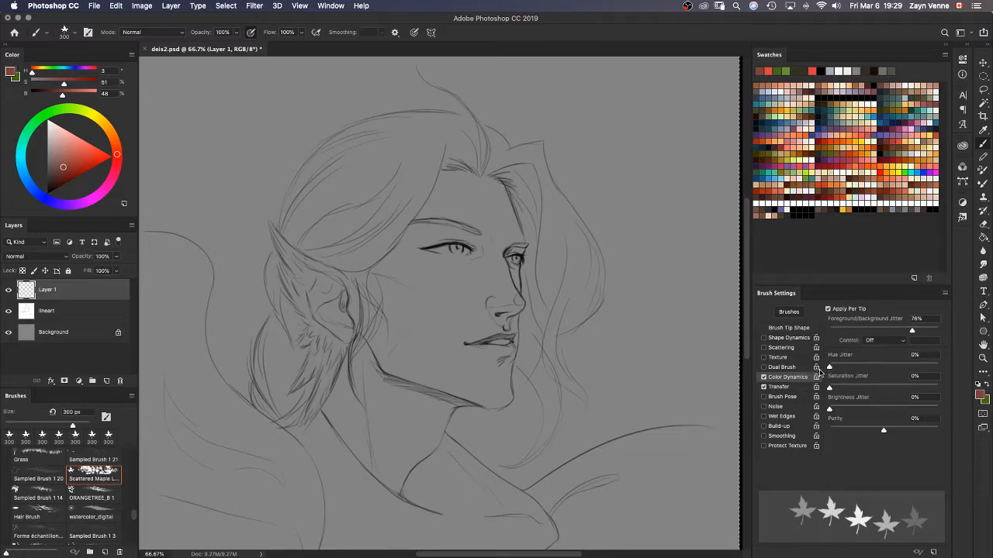
Step: Test a maple leaf stroke across the portrait with Hue Jitter at 0%, and undo it
mouse_move(477, 124)
left_mouse_down()
mouse_move(573, 175)
mouse_move(620, 334)
mouse_move(365, 202)
mouse_move(233, 256)
mouse_move(352, 396)
mouse_move(473, 465)
mouse_move(601, 477)
mouse_move(659, 435)
left_mouse_up()
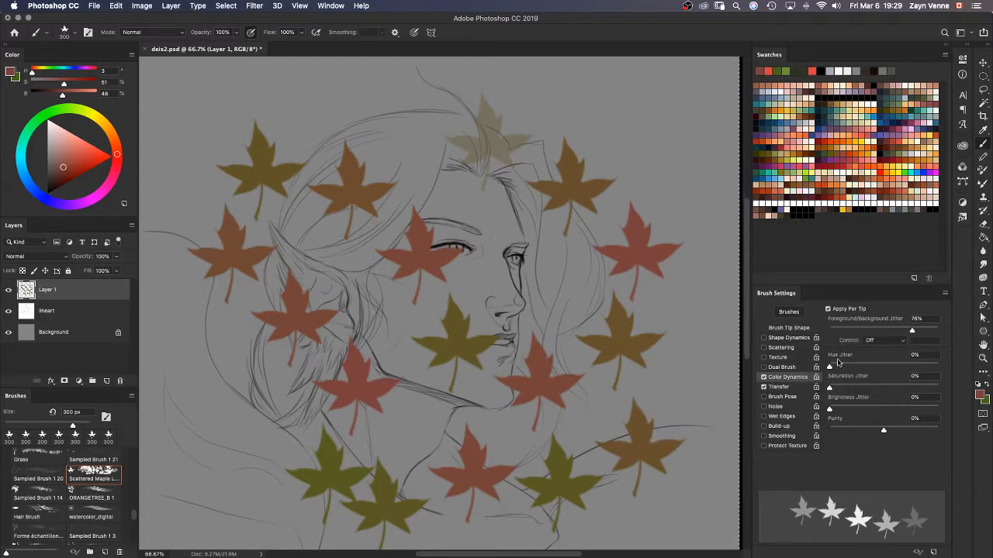
key("super+z")
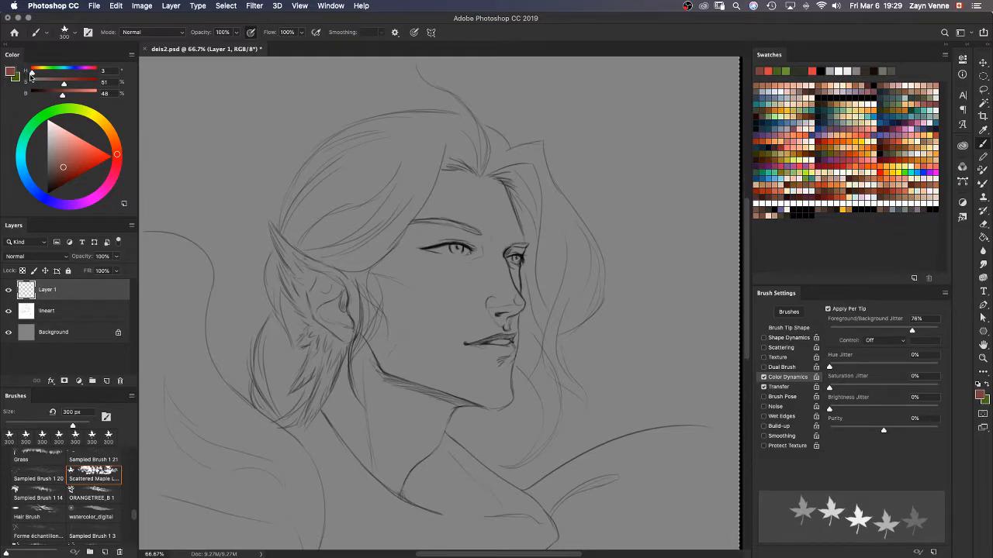
Step: Demonstrate foreground hue at 70 and 0 and saturation at 94%, and switch to the in-gamut red (H 358, S 83, B 47)
mouse_move(31, 72)
left_mouse_down()
mouse_move(117, 81)
mouse_move(49, 73)
mouse_move(18, 86)
mouse_move(42, 73)
left_mouse_up()
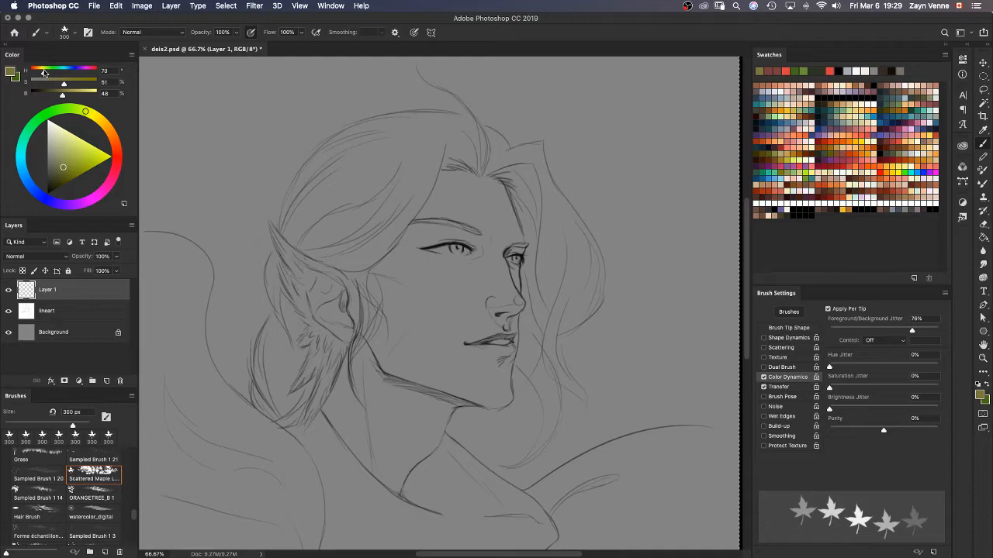
mouse_move(44, 73)
left_mouse_down()
mouse_move(95, 71)
mouse_move(30, 74)
left_mouse_up()
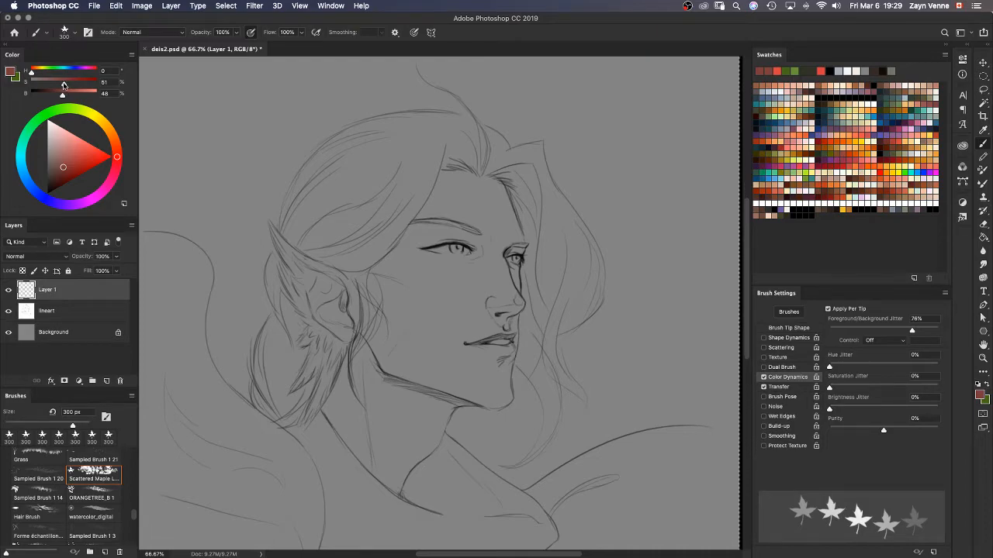
mouse_move(65, 87)
left_mouse_down()
mouse_move(99, 86)
mouse_move(25, 87)
mouse_move(86, 81)
left_mouse_up()
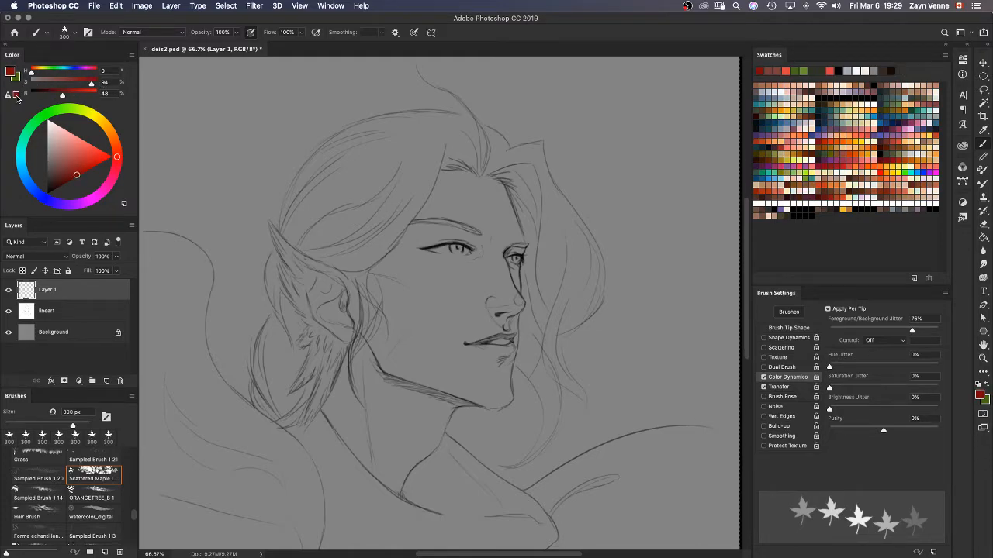
left_click(15, 96)
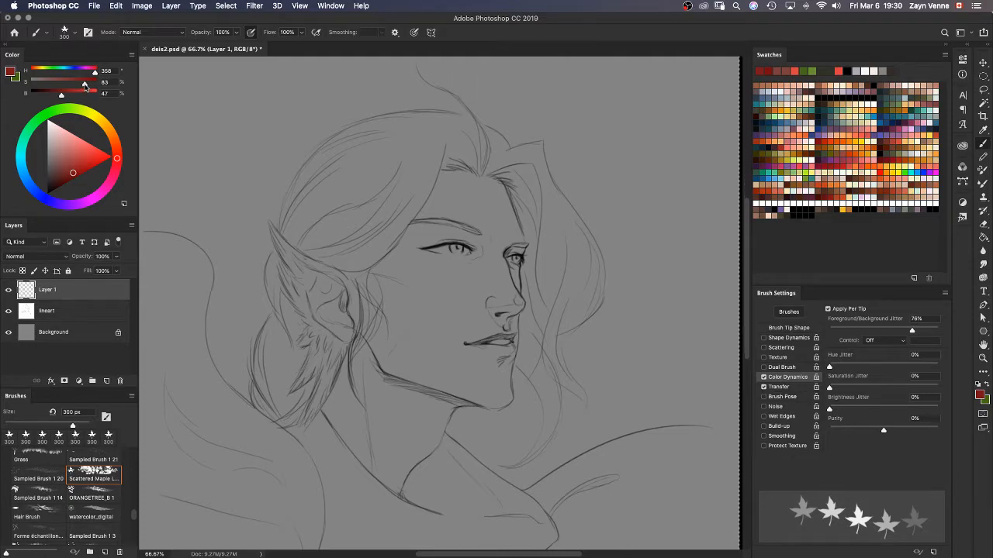
Step: Vary the foreground colour's saturation to 100% and 0%, ending on a light red with H 360, S 51, B 100
left_click_drag(85, 84, 83, 85)
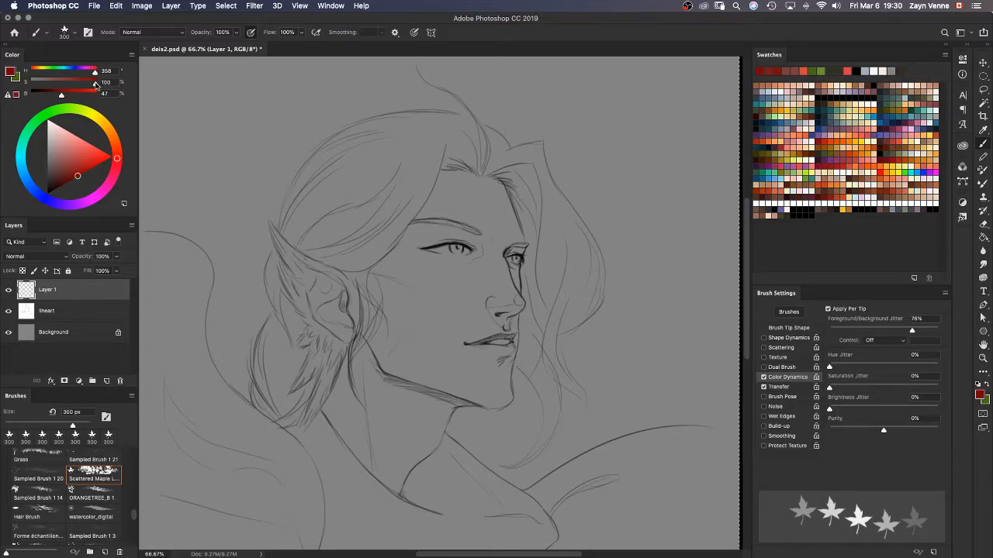
left_click_drag(97, 85, 31, 88)
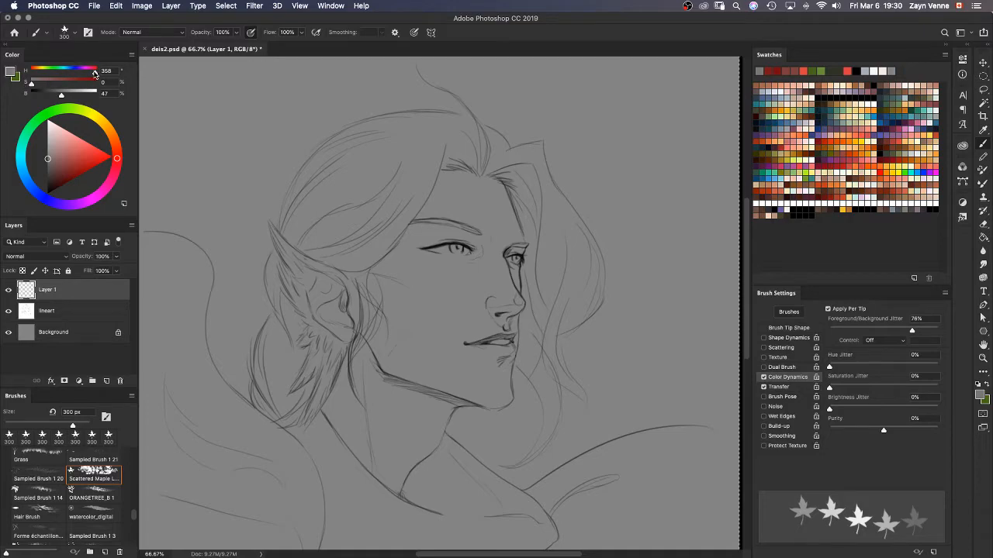
mouse_move(91, 74)
left_mouse_down()
mouse_move(31, 76)
mouse_move(102, 71)
left_mouse_up()
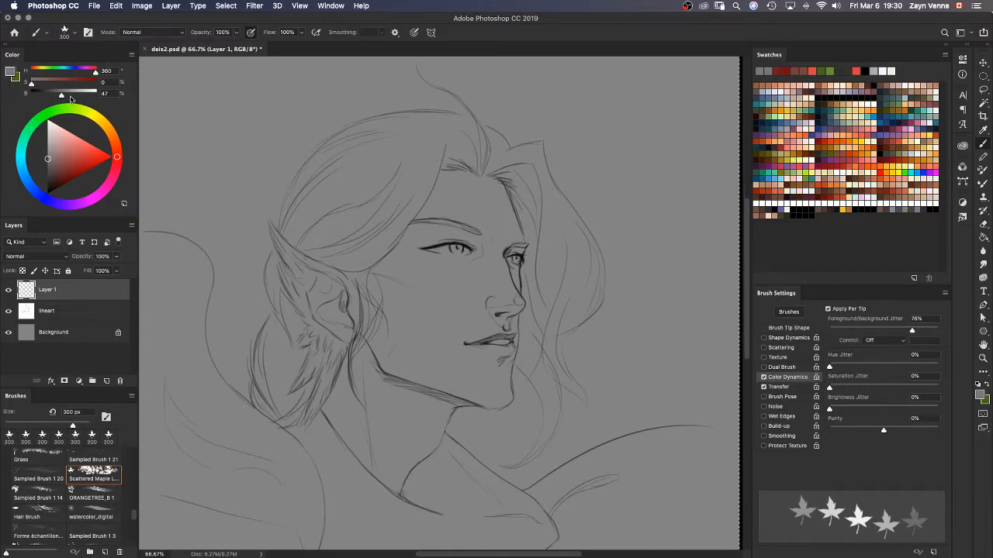
mouse_move(31, 88)
left_mouse_down()
mouse_move(59, 103)
mouse_move(28, 97)
mouse_move(104, 93)
left_mouse_up()
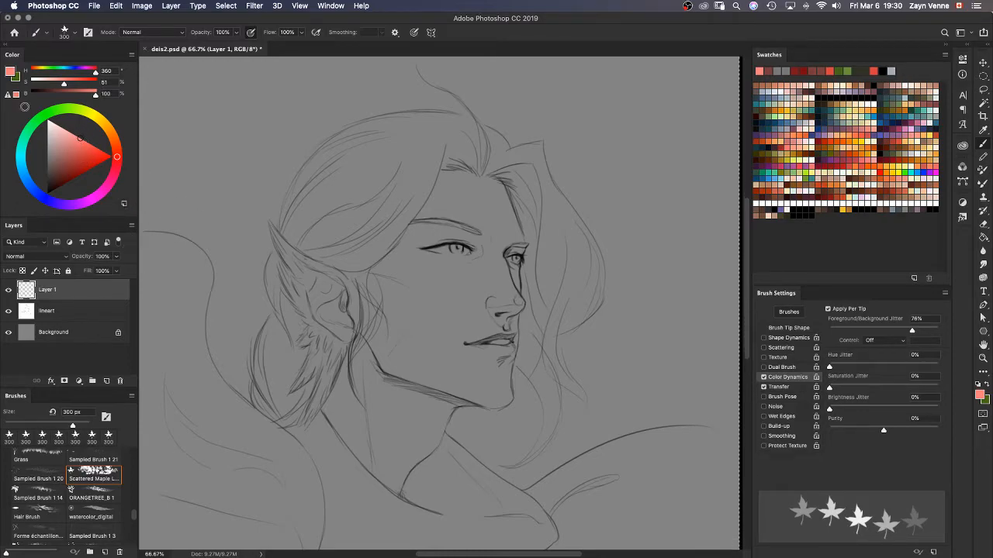
Step: Preview white, pure red (ff0000) and black in the foreground Color Picker, cancel it, and return to the Brush tool
left_click(10, 71)
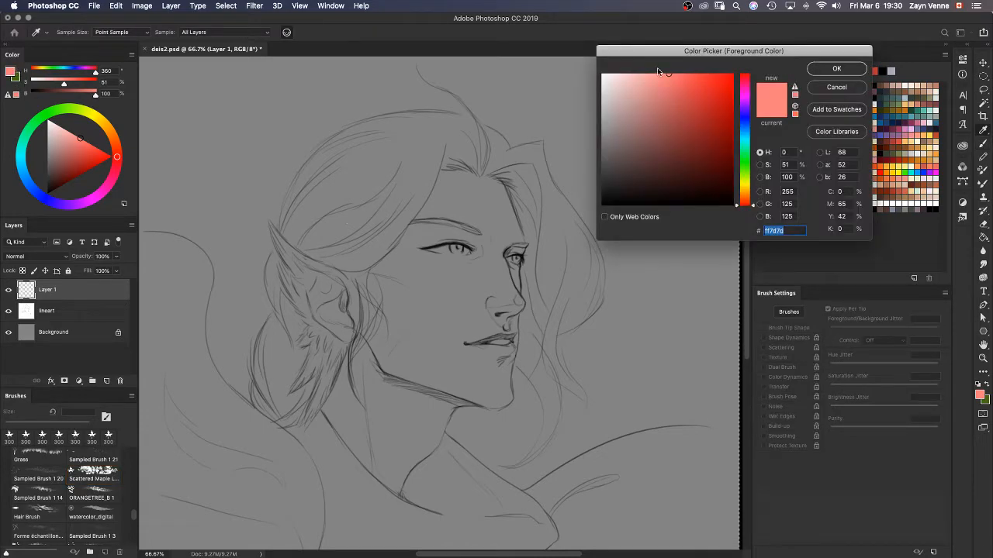
left_click_drag(685, 56, 458, 74)
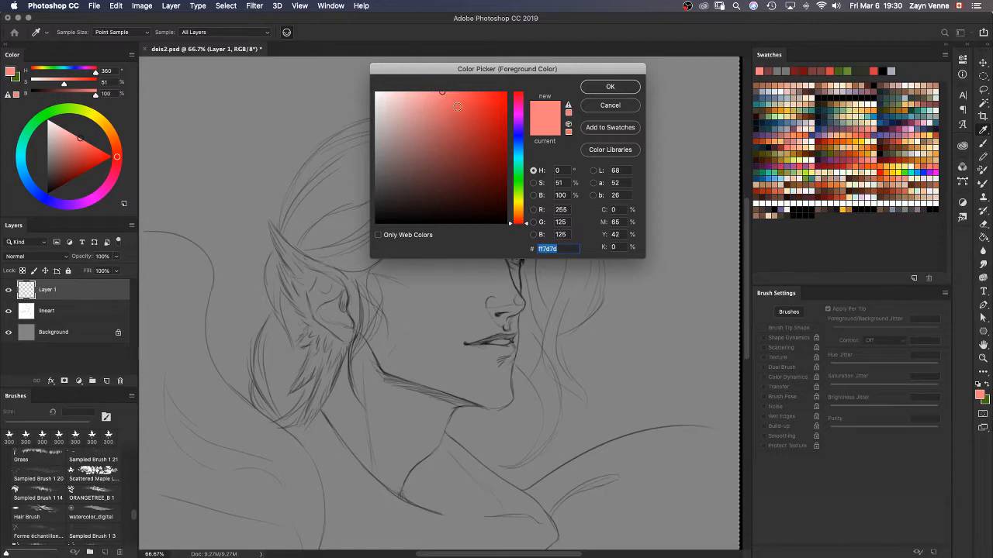
mouse_move(431, 94)
left_mouse_down()
mouse_move(375, 73)
mouse_move(375, 231)
mouse_move(371, 116)
mouse_move(368, 159)
mouse_move(355, 81)
left_mouse_up()
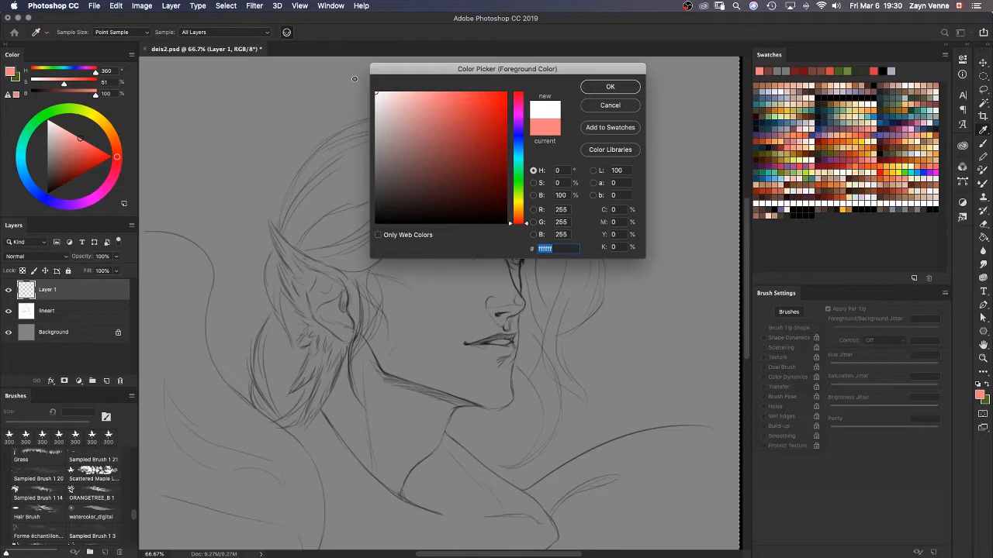
mouse_move(376, 73)
left_mouse_down()
mouse_move(519, 48)
mouse_move(372, 49)
mouse_move(516, 28)
left_mouse_up()
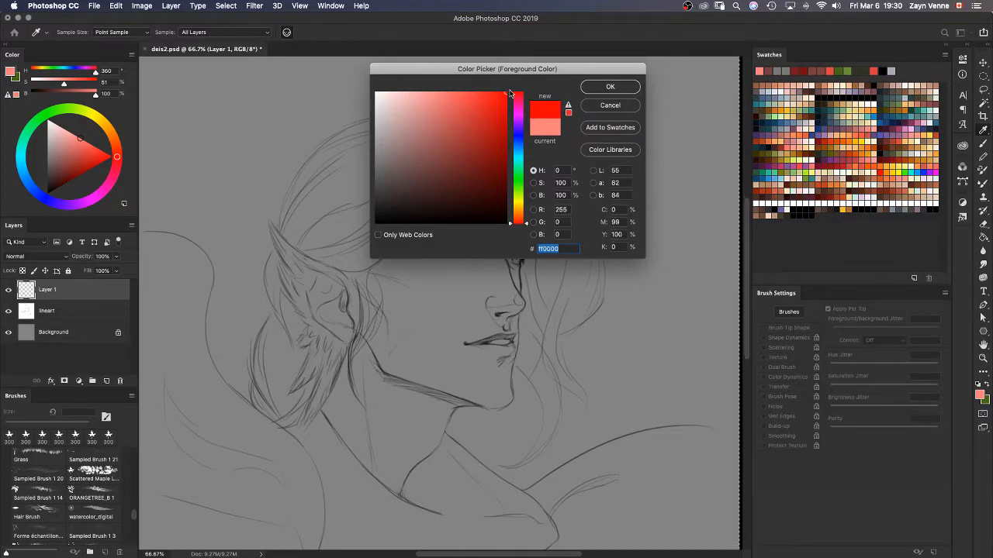
left_click_drag(511, 88, 540, 225)
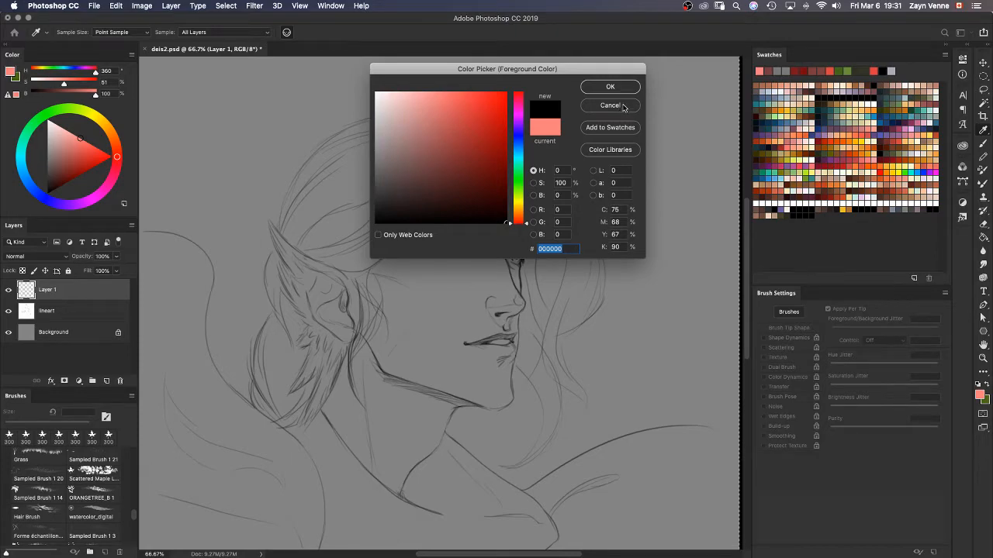
key("Escape")
key("b")
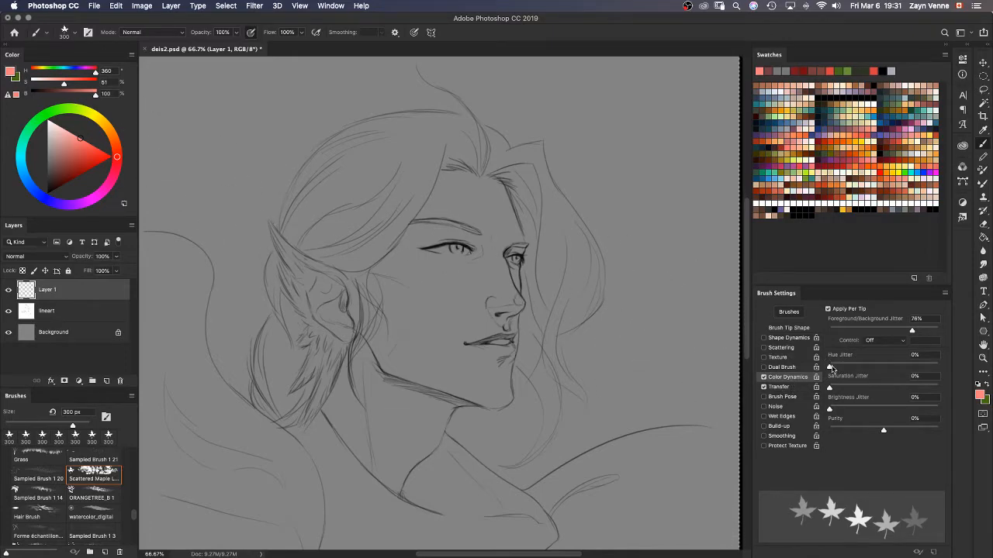
Step: Test Hue Jitter at 50% with maple leaf strokes over the portrait, using a muted red foreground (H 0, S 48, B 46)
left_click_drag(831, 367, 864, 369)
left_click_drag(96, 157, 62, 167)
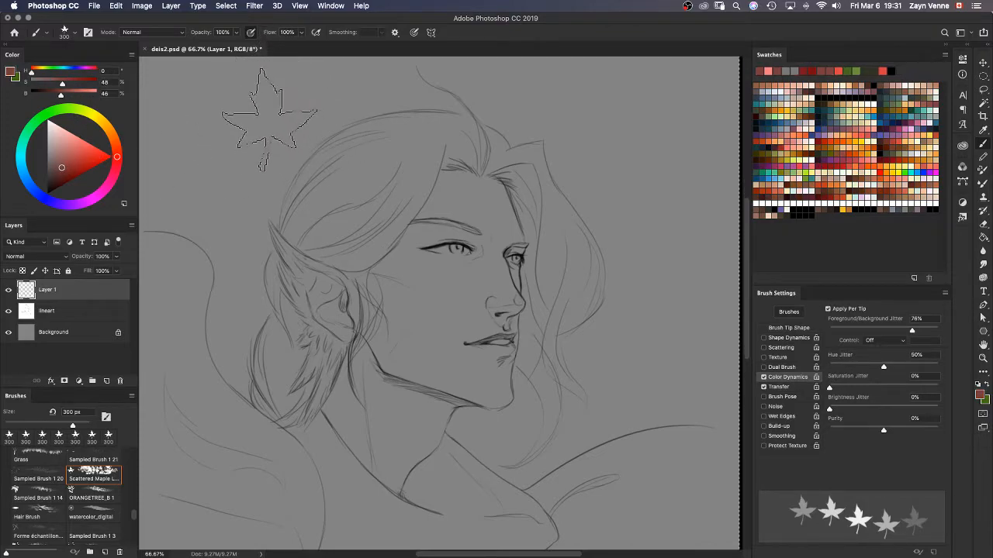
mouse_move(266, 116)
left_mouse_down()
mouse_move(350, 122)
mouse_move(392, 143)
left_mouse_up()
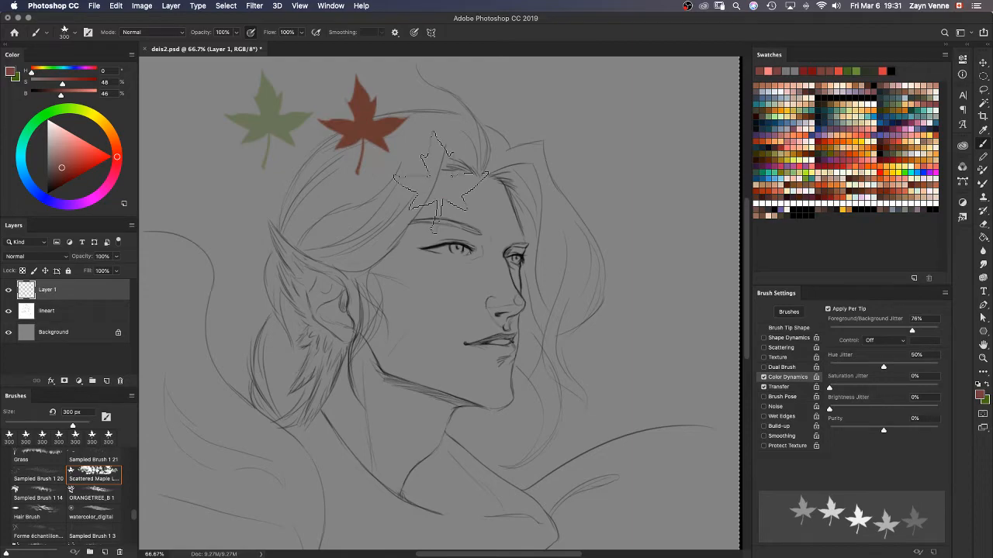
left_click_drag(438, 179, 547, 291)
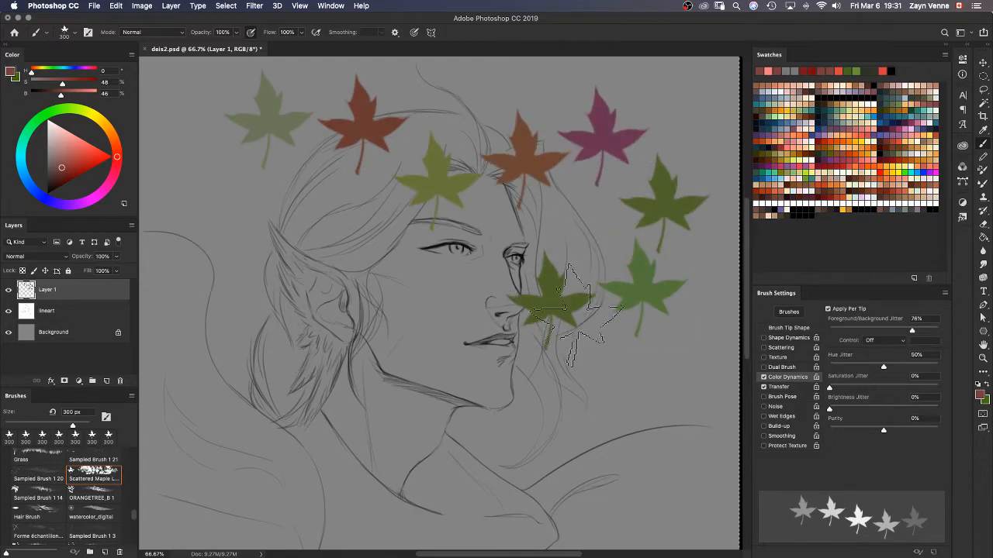
mouse_move(578, 333)
left_mouse_down()
mouse_move(423, 335)
mouse_move(340, 380)
mouse_move(361, 450)
mouse_move(275, 479)
mouse_move(220, 306)
mouse_move(231, 217)
mouse_move(197, 219)
mouse_move(329, 266)
mouse_move(457, 268)
left_mouse_up()
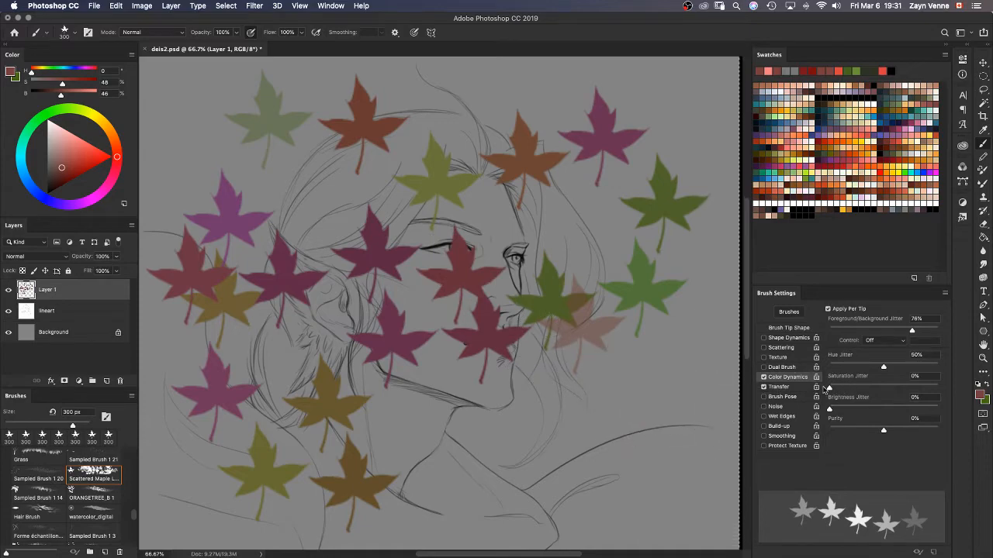
Step: Remove the leaves, set Hue Jitter to 0%, and test Saturation Jitter at 40% with leaf strokes, clearing them from the layer
left_click_drag(883, 367, 856, 390)
key("super+z")
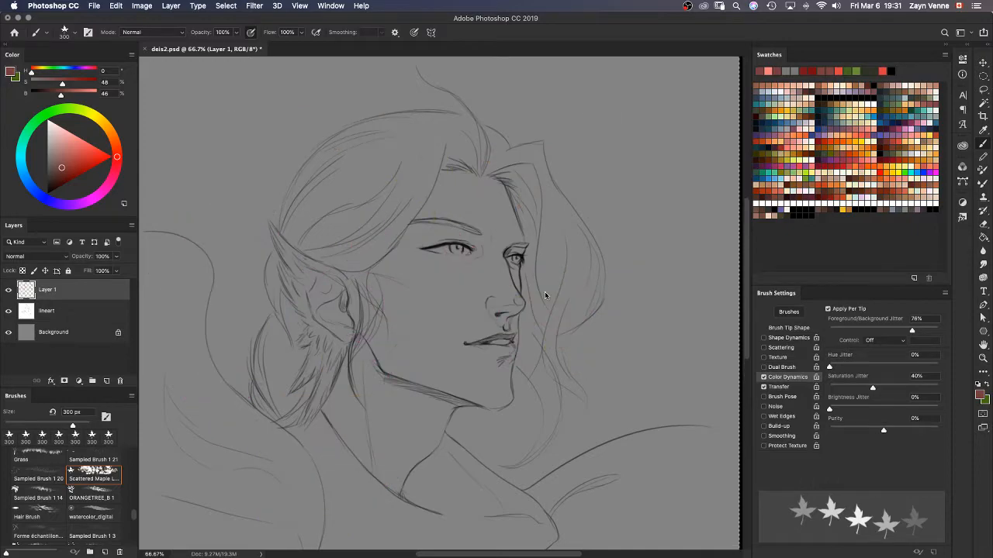
left_click(246, 128)
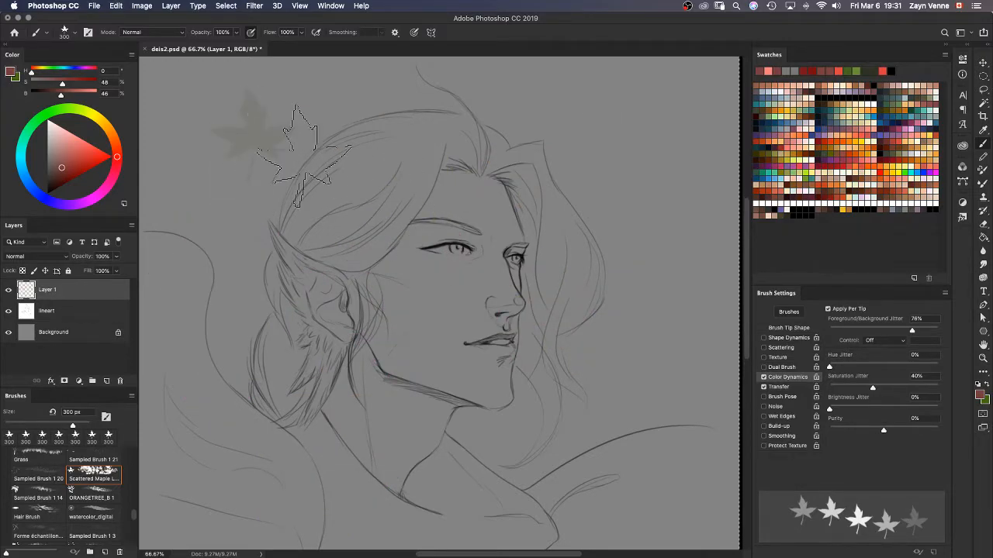
mouse_move(303, 155)
left_mouse_down()
mouse_move(622, 297)
mouse_move(638, 358)
mouse_move(528, 431)
mouse_move(240, 476)
mouse_move(180, 195)
mouse_move(363, 222)
mouse_move(468, 289)
mouse_move(565, 261)
mouse_move(690, 151)
mouse_move(657, 403)
mouse_move(444, 373)
mouse_move(451, 264)
mouse_move(270, 91)
mouse_move(351, 97)
mouse_move(506, 154)
mouse_move(559, 200)
mouse_move(513, 203)
mouse_move(384, 131)
mouse_move(396, 130)
mouse_move(233, 163)
mouse_move(231, 132)
left_mouse_up()
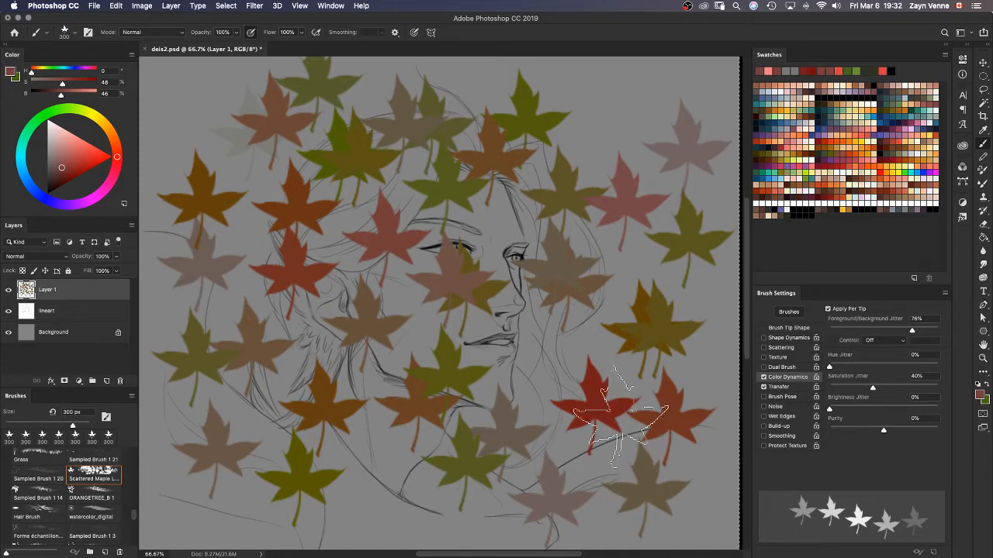
key("super+a")
key("Delete")
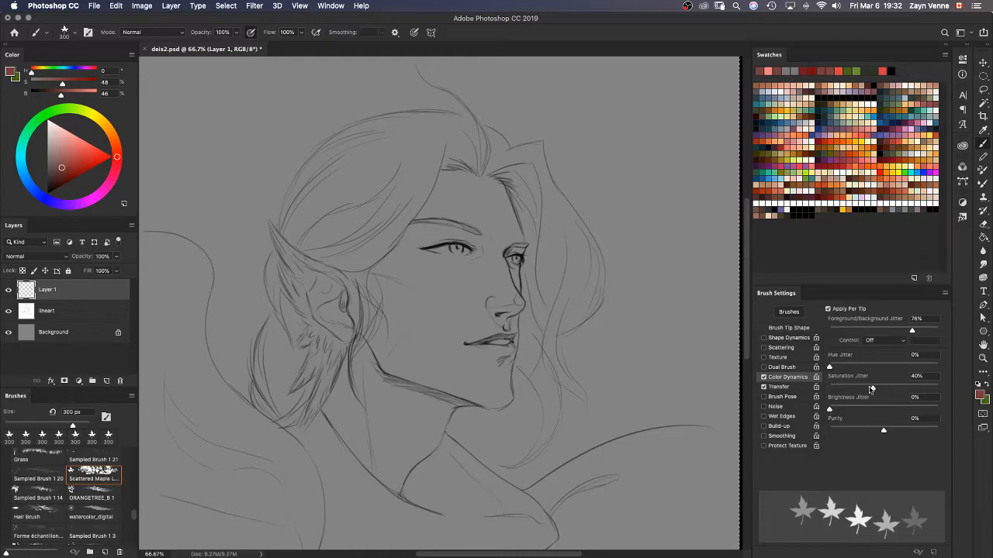
Step: Reset Saturation Jitter to 0% and test Brightness Jitter at 44% with maple leaf strokes, undoing them
mouse_move(871, 388)
left_mouse_down()
mouse_move(828, 385)
mouse_move(876, 409)
left_mouse_up()
left_click(242, 118)
left_click(332, 137)
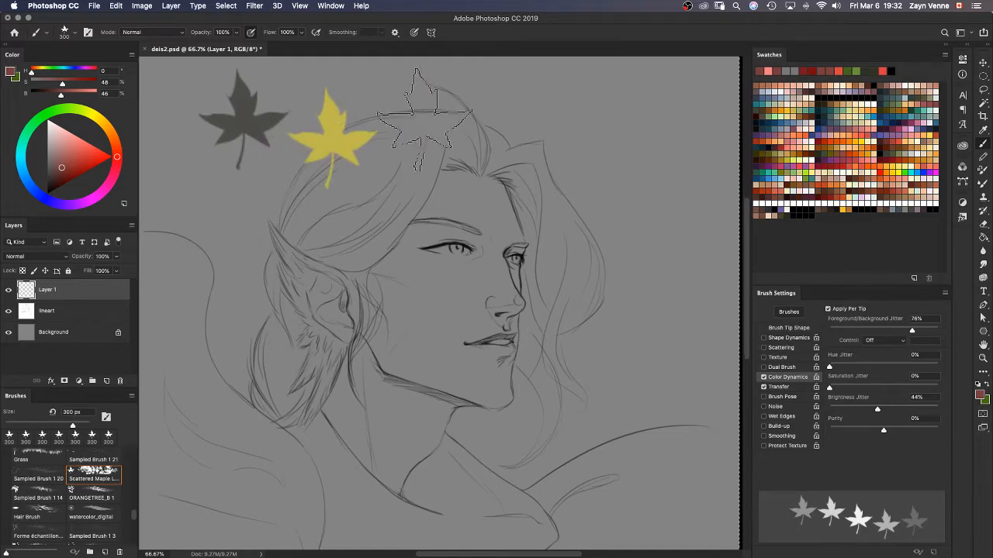
mouse_move(422, 117)
left_mouse_down()
mouse_move(496, 209)
mouse_move(587, 221)
mouse_move(644, 143)
mouse_move(625, 293)
mouse_move(465, 334)
mouse_move(341, 233)
mouse_move(240, 318)
mouse_move(383, 419)
mouse_move(419, 481)
mouse_move(667, 419)
mouse_move(454, 303)
mouse_move(508, 256)
left_mouse_up()
key("ctrl+z")
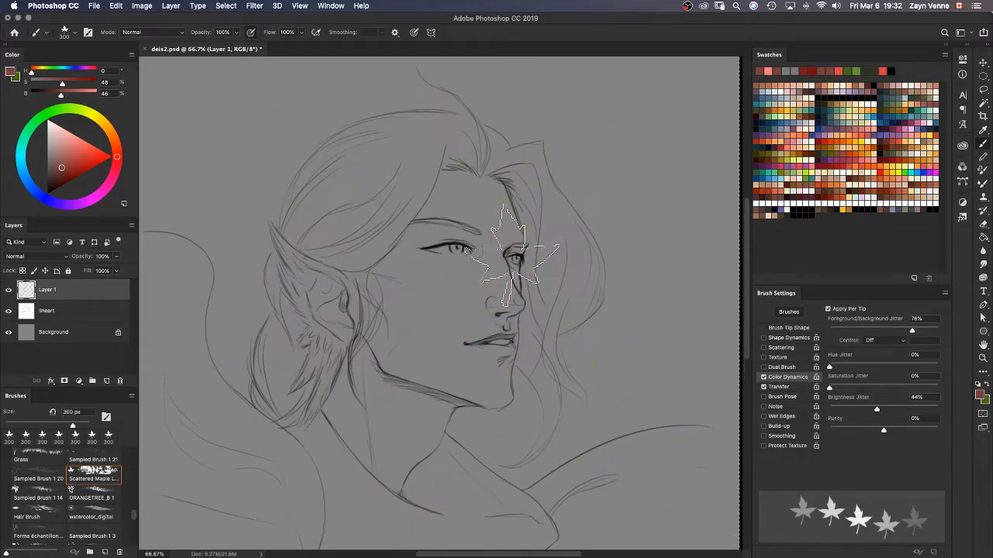
Step: Reset Brightness Jitter to 0% and test positive Purity up to +100% with leaf strokes across the portrait, undoing them
left_click_drag(876, 410, 805, 405)
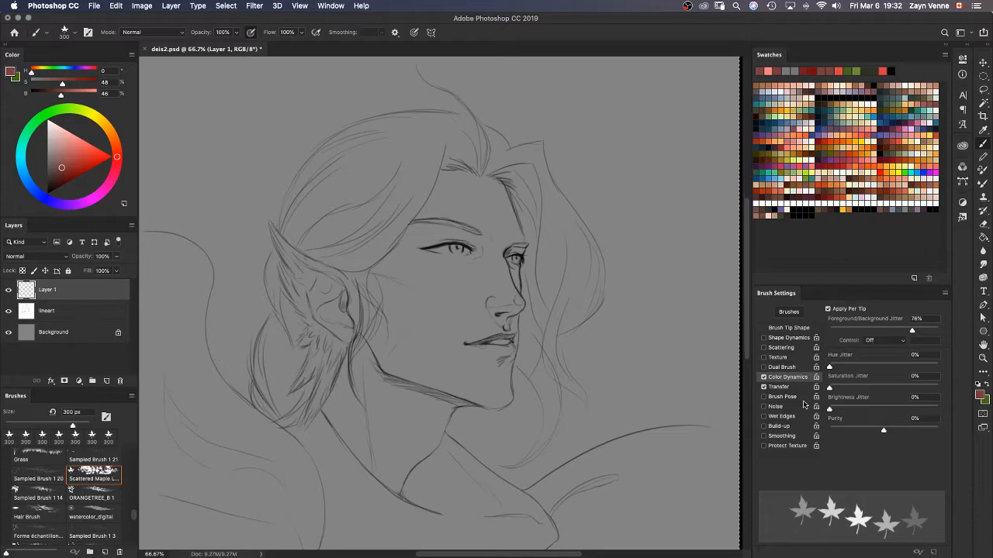
left_click_drag(883, 431, 891, 434)
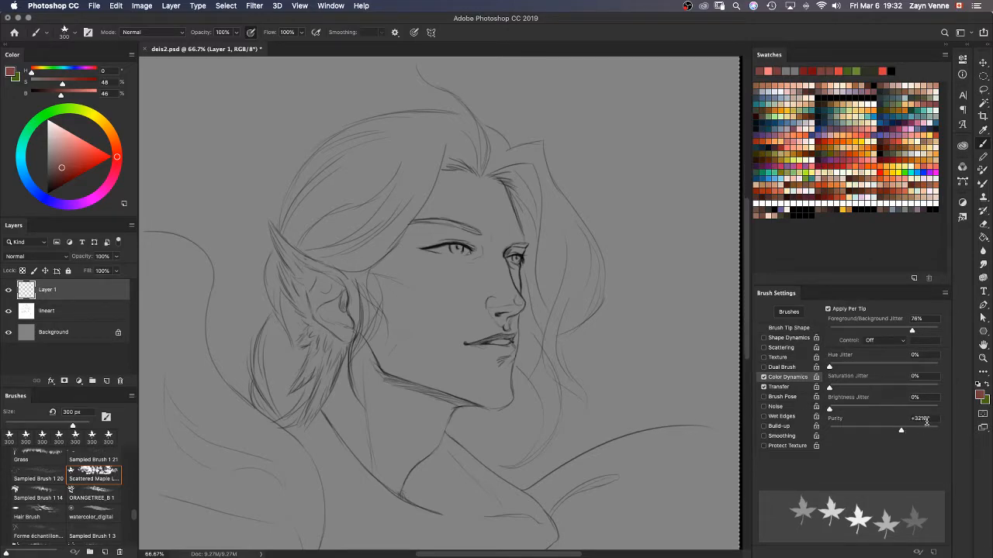
mouse_move(309, 114)
left_mouse_down()
mouse_move(433, 187)
mouse_move(578, 211)
mouse_move(639, 308)
mouse_move(664, 399)
left_mouse_up()
left_click_drag(929, 430, 938, 430)
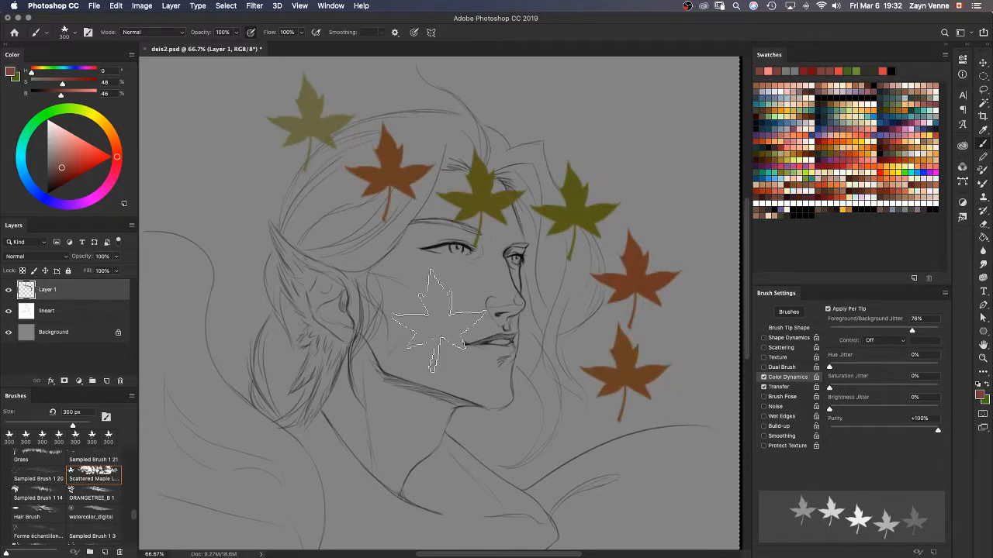
mouse_move(306, 263)
left_mouse_down()
mouse_move(426, 352)
mouse_move(516, 384)
mouse_move(608, 322)
mouse_move(605, 221)
mouse_move(640, 141)
mouse_move(619, 82)
mouse_move(412, 149)
mouse_move(438, 333)
mouse_move(304, 250)
mouse_move(227, 162)
mouse_move(287, 294)
mouse_move(535, 381)
left_mouse_up()
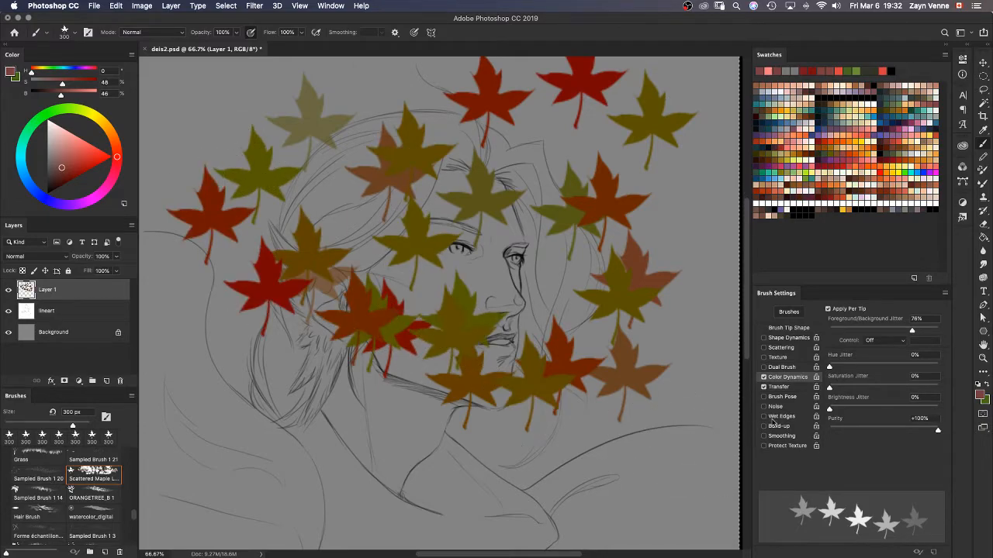
key("super+z")
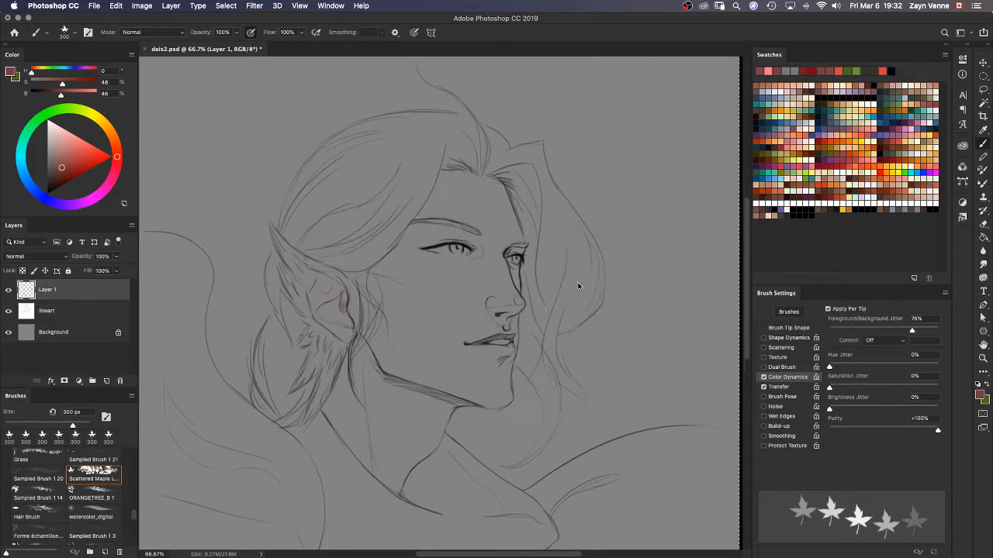
Step: Test Purity at -100% with a maple leaf stroke over the portrait, and undo the stroke
left_click_drag(937, 430, 829, 432)
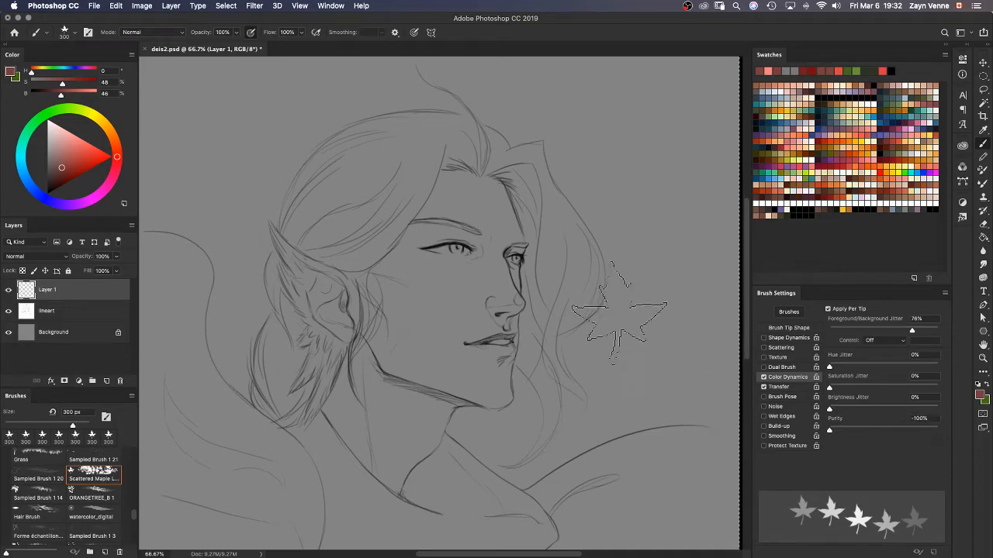
mouse_move(452, 194)
left_mouse_down()
mouse_move(537, 281)
mouse_move(617, 235)
mouse_move(509, 130)
mouse_move(461, 206)
mouse_move(574, 311)
mouse_move(433, 402)
mouse_move(346, 293)
mouse_move(302, 124)
mouse_move(211, 183)
mouse_move(321, 255)
mouse_move(488, 281)
mouse_move(627, 407)
mouse_move(473, 465)
mouse_move(336, 317)
mouse_move(318, 235)
mouse_move(386, 400)
left_mouse_up()
key("super+z")
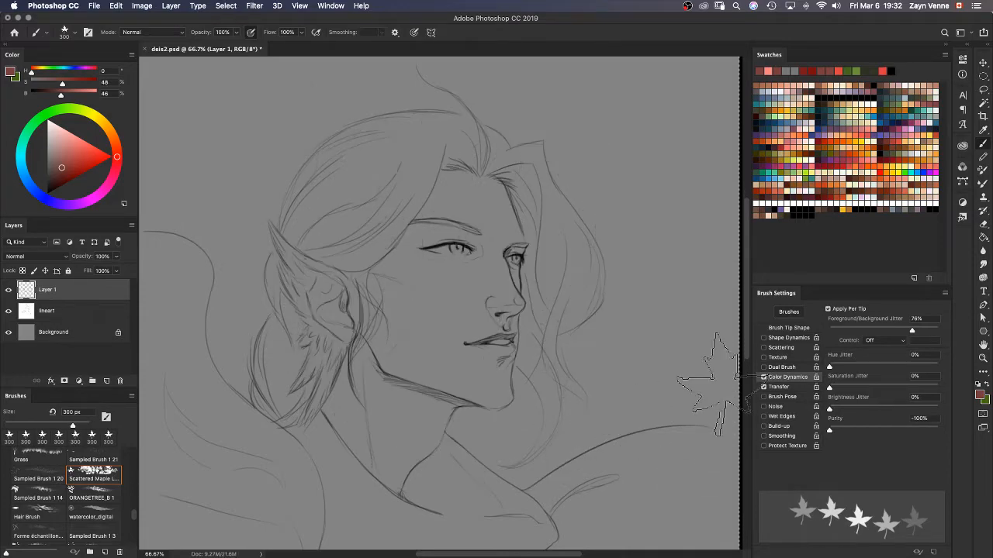
Step: Set Purity to -19% and paint maple leaves across the hair and face of the portrait
left_click_drag(838, 430, 857, 429)
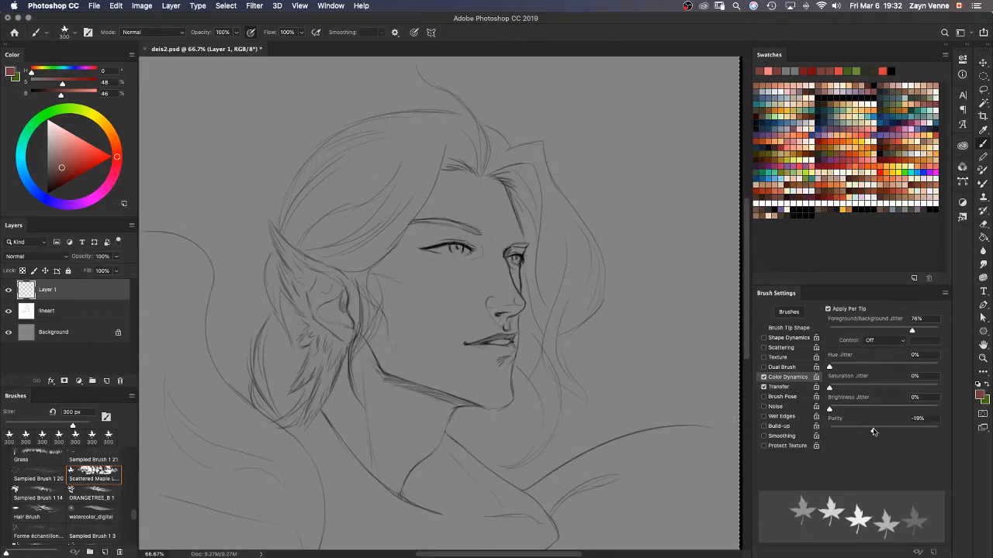
mouse_move(489, 167)
left_mouse_down()
mouse_move(434, 249)
mouse_move(353, 319)
mouse_move(197, 264)
mouse_move(326, 372)
left_mouse_up()
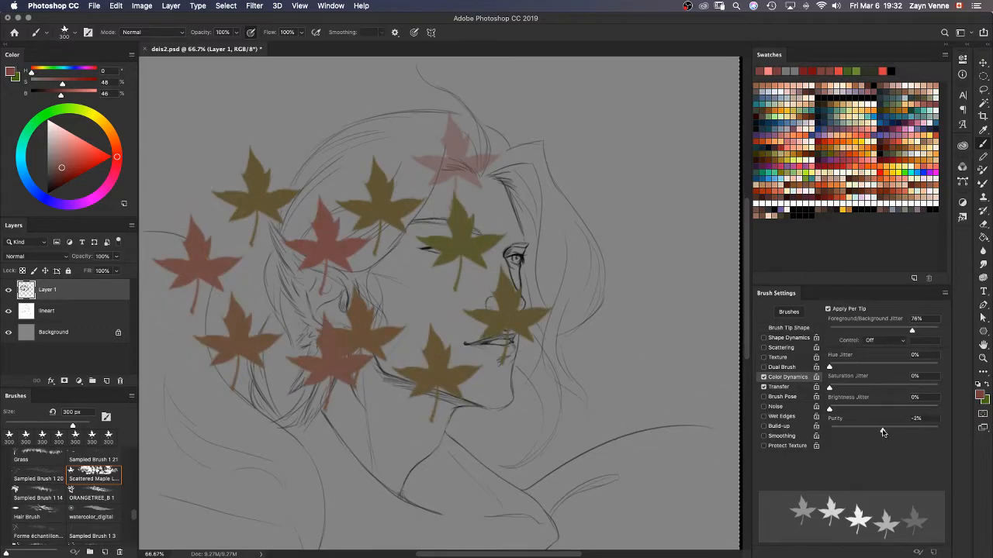
Step: Paint maple leaves across the portrait, clear the painted leaves from Layer 1, and disable Color Dynamics for the brush
mouse_move(589, 248)
left_mouse_down()
mouse_move(574, 217)
mouse_move(558, 311)
mouse_move(612, 434)
mouse_move(325, 128)
mouse_move(264, 262)
left_mouse_up()
key("Delete")
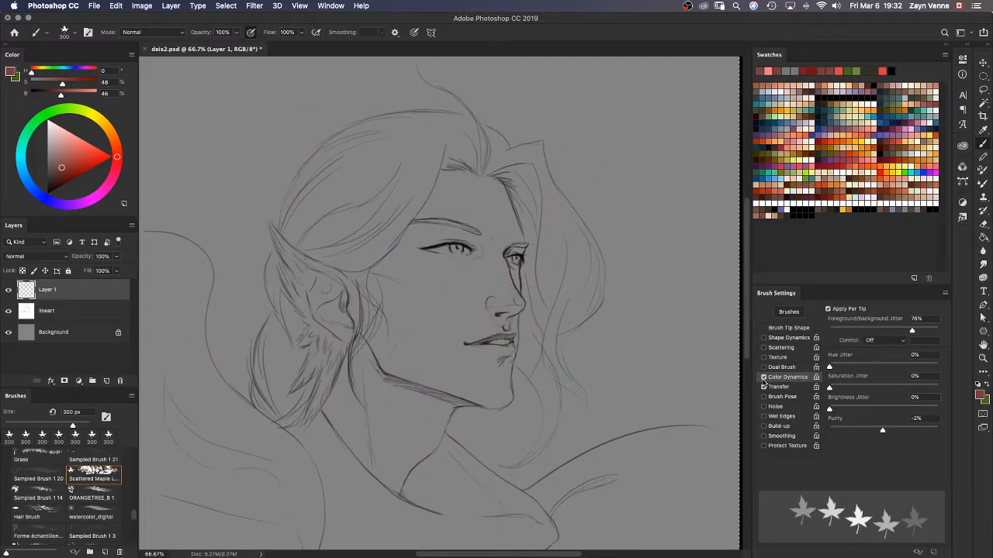
left_click(763, 376)
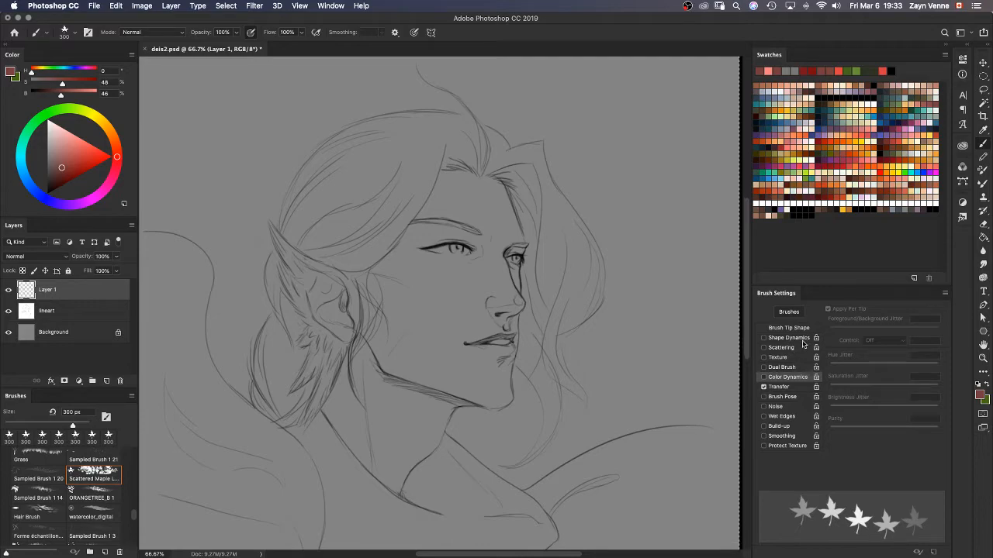
Step: Set the brush Flow to 18% and the Transfer Flow Jitter control to Pen Pressure
left_click(795, 388)
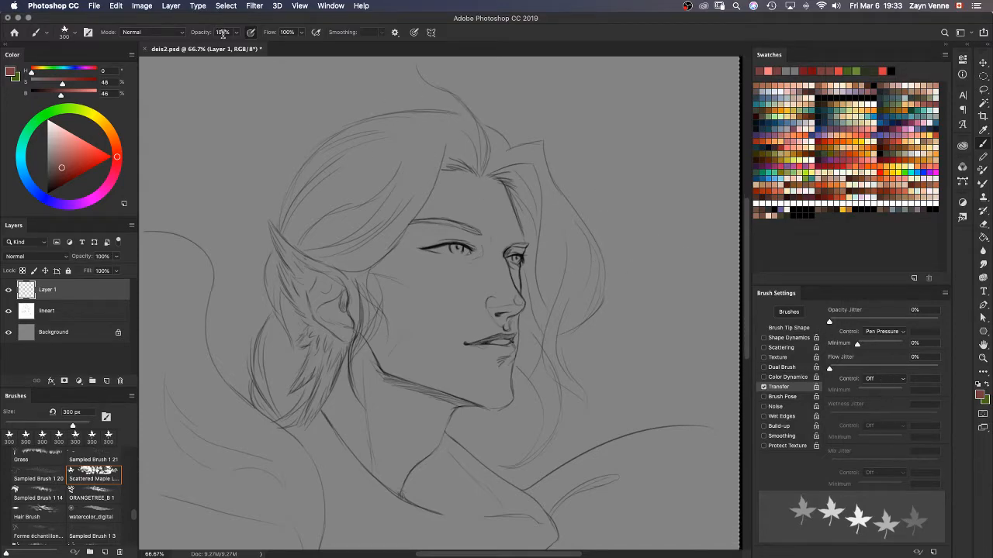
left_click(302, 33)
left_click_drag(269, 48, 262, 46)
left_click(900, 383)
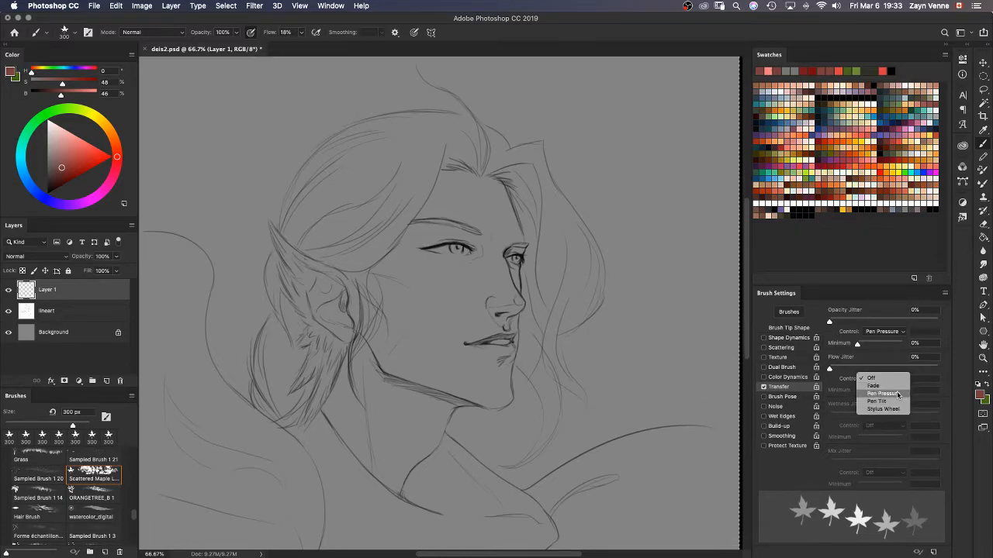
left_click(884, 393)
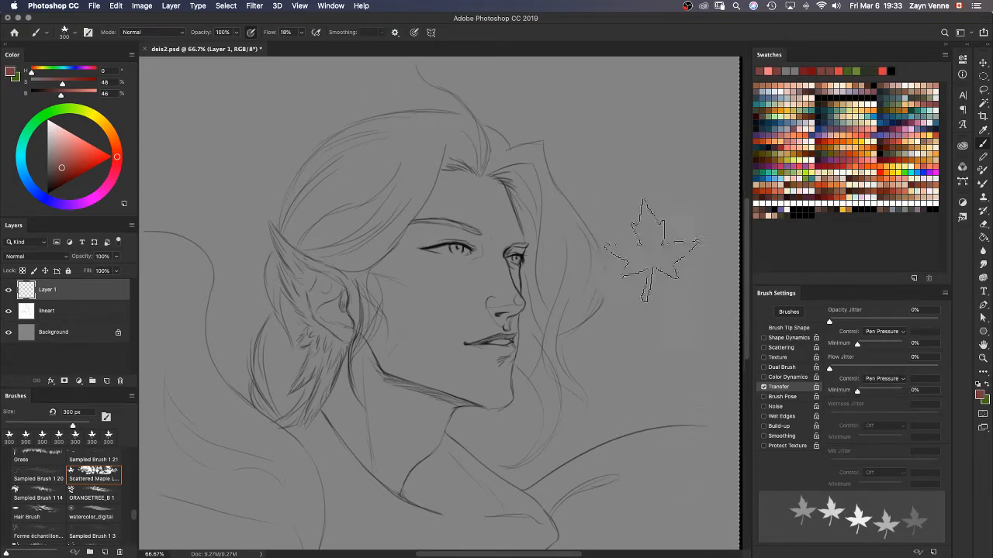
Step: Find the General Brushes group and select the first Hard Round Pressure brush
left_click(789, 328)
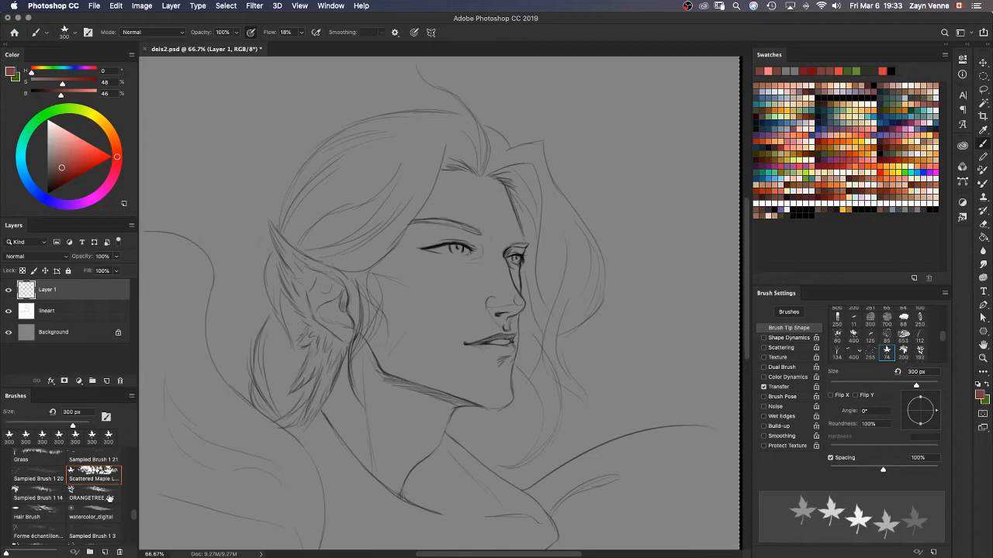
left_click_drag(130, 519, 133, 436)
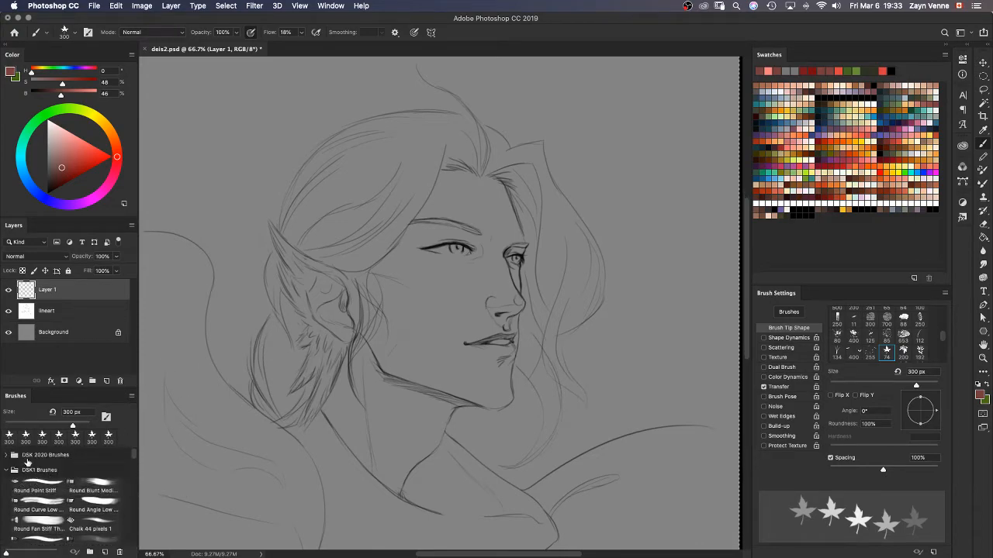
left_click(6, 456)
left_click(7, 456)
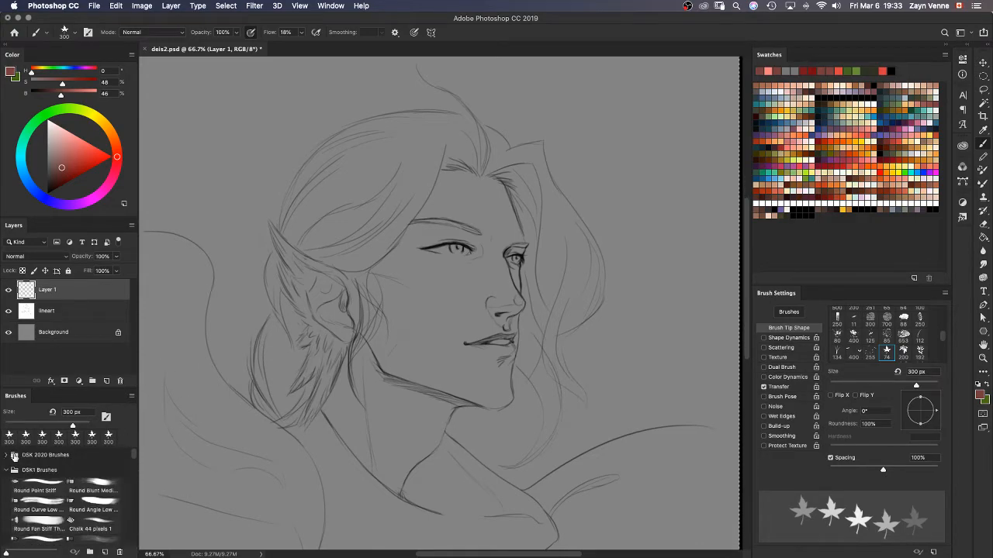
mouse_move(134, 459)
left_mouse_down()
mouse_move(135, 543)
mouse_move(133, 528)
left_mouse_up()
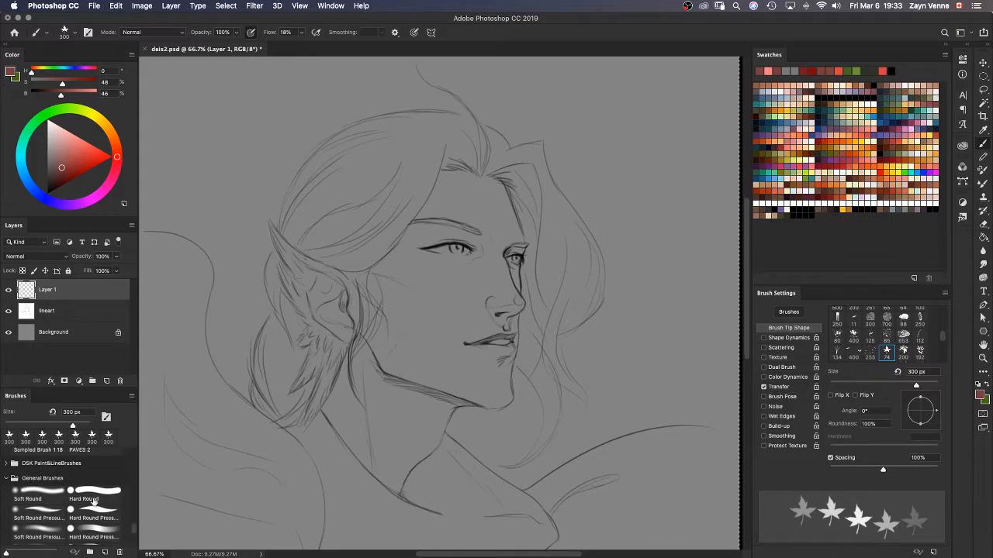
left_click(101, 511)
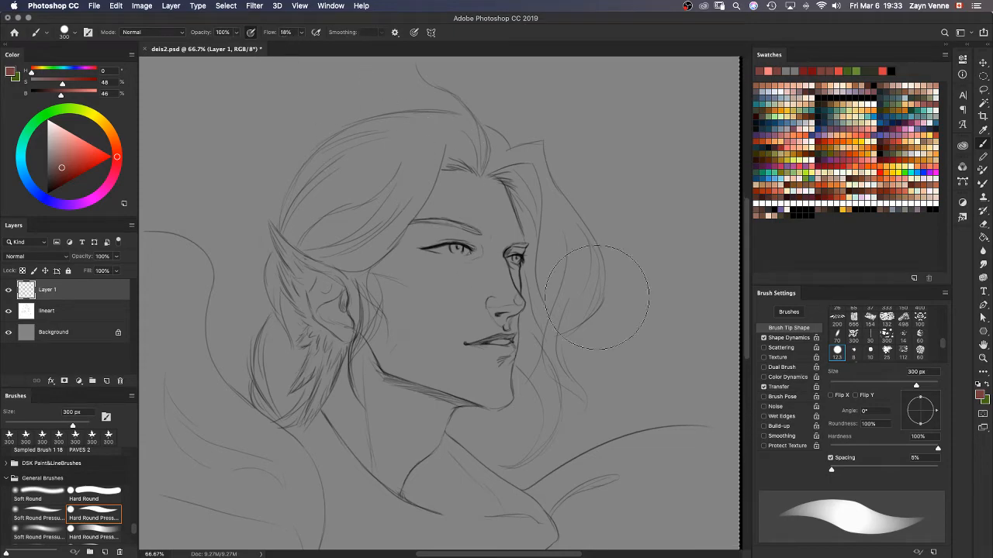
Step: In the hard round brush's Transfer settings, set the Flow Jitter control to Pen Pressure and the Opacity Jitter control to Off
left_click(808, 388)
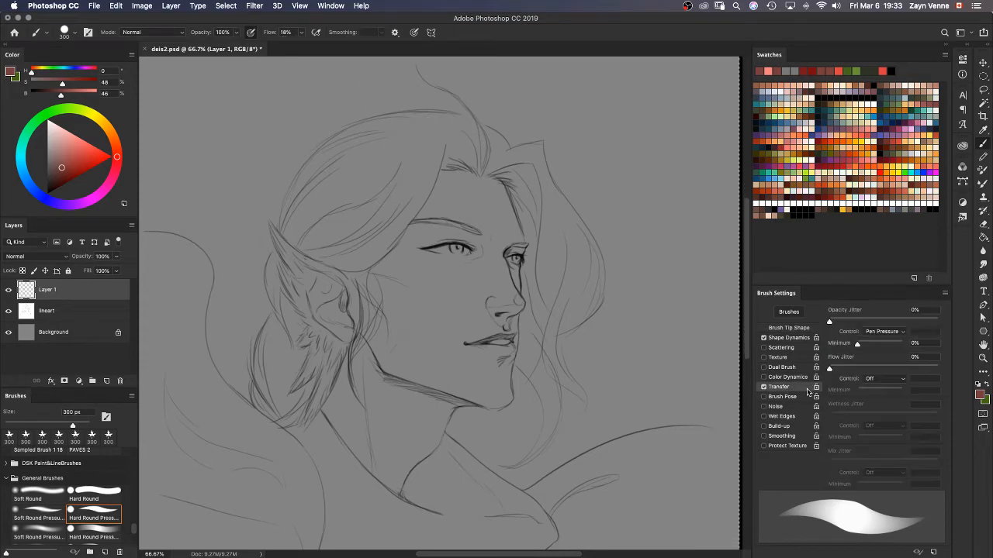
left_click(887, 379)
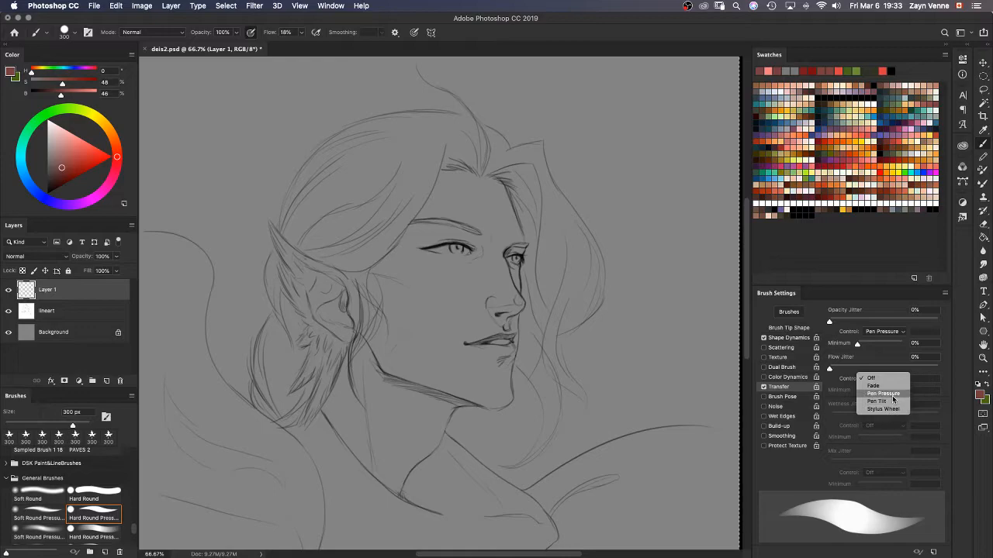
left_click(894, 394)
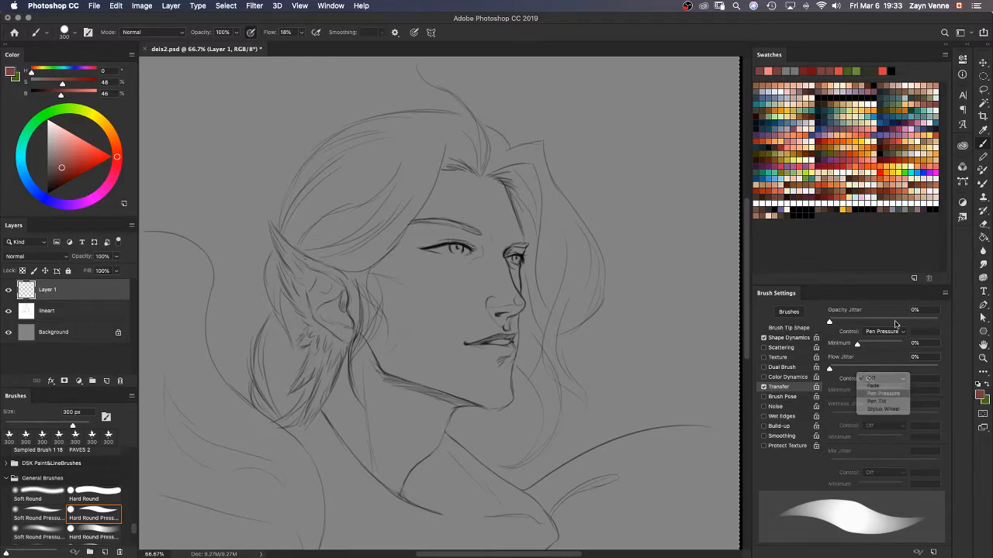
left_click(884, 331)
left_click(884, 316)
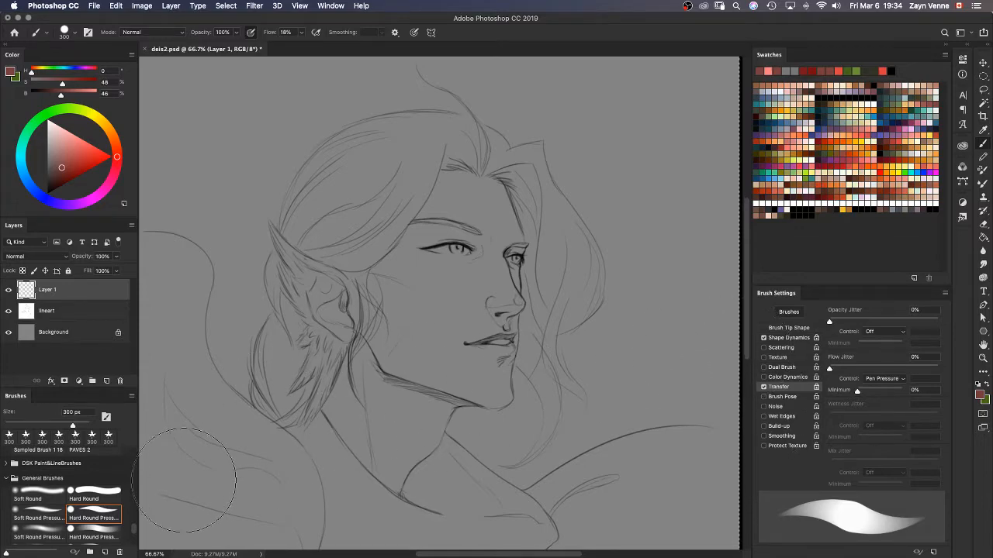
Step: Select the Soft Round brush, review its Shape Dynamics and Transfer settings, and paint a soft red stroke beside the face
left_click(41, 511)
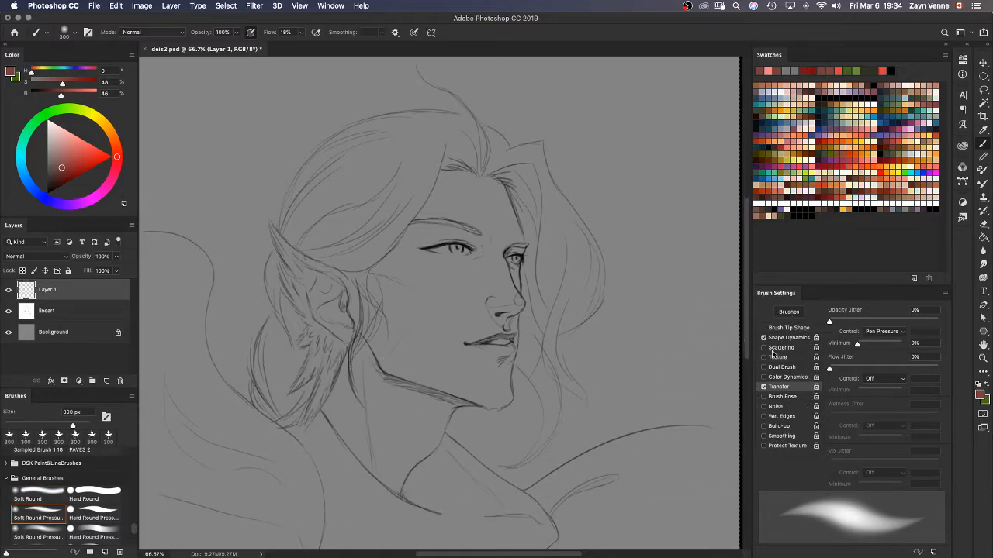
left_click(49, 492)
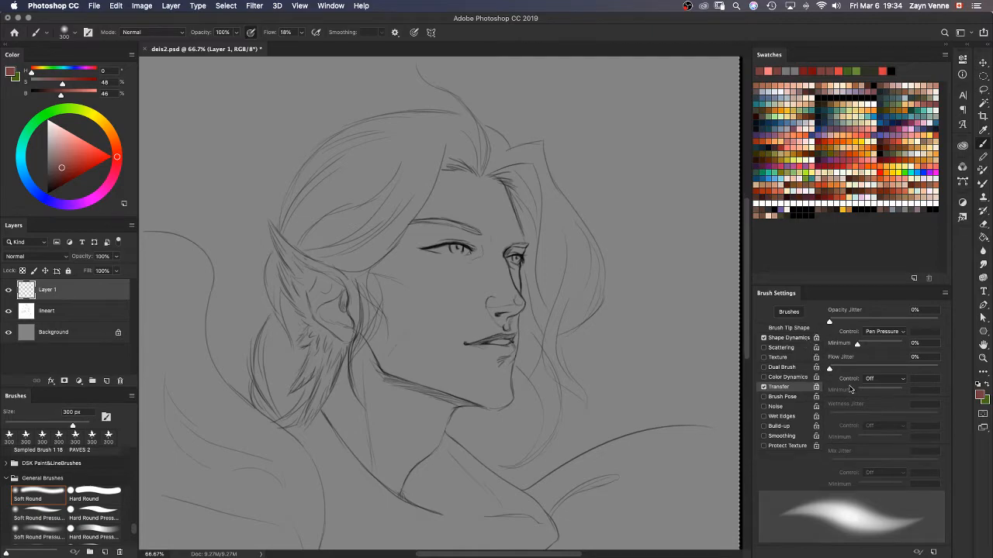
left_click(791, 339)
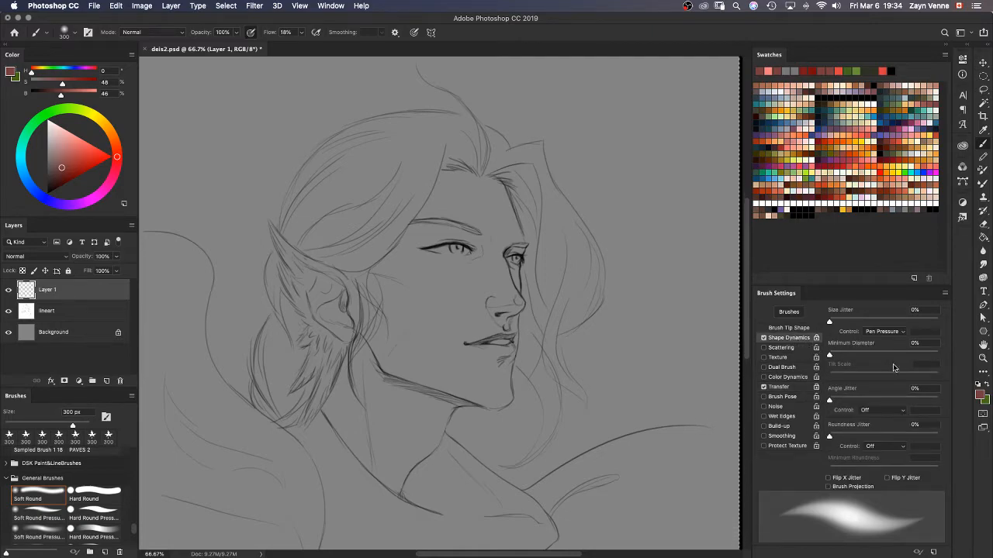
left_click(792, 387)
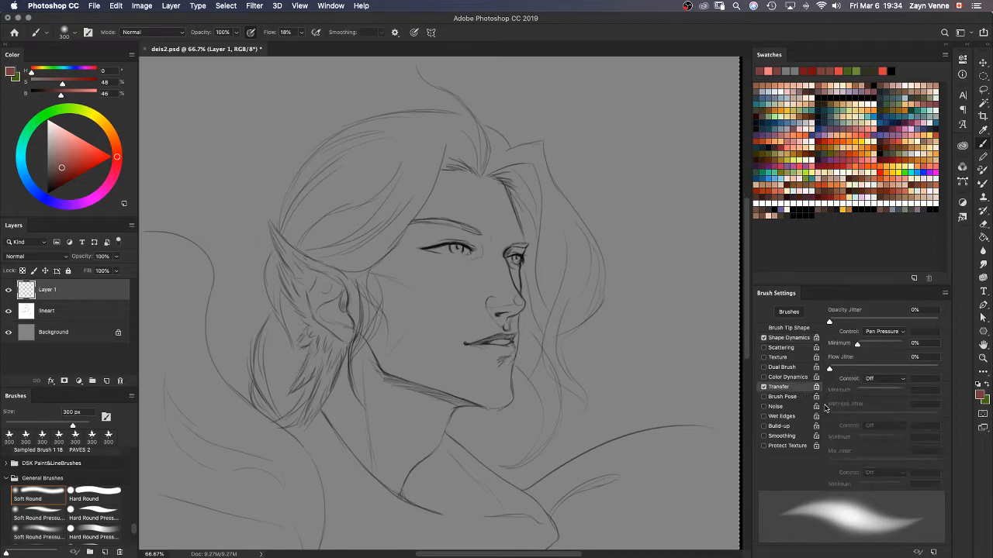
mouse_move(484, 240)
left_mouse_down()
mouse_move(503, 199)
mouse_move(609, 421)
mouse_move(514, 288)
mouse_move(582, 413)
mouse_move(643, 332)
mouse_move(682, 458)
left_mouse_up()
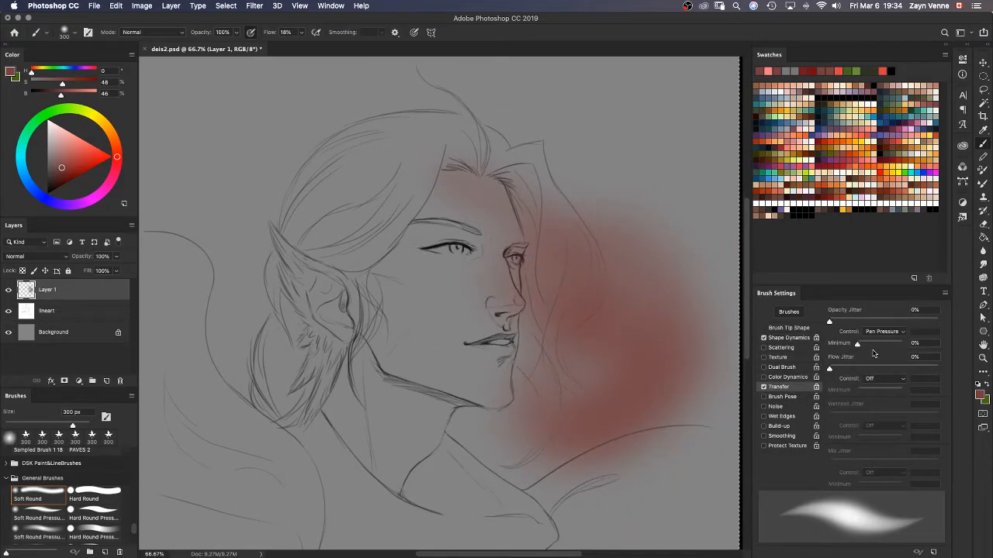
Step: Turn off the Opacity Jitter control, set the Flow Jitter control to Pen Pressure, and paint another red stroke beside the face
left_click(889, 336)
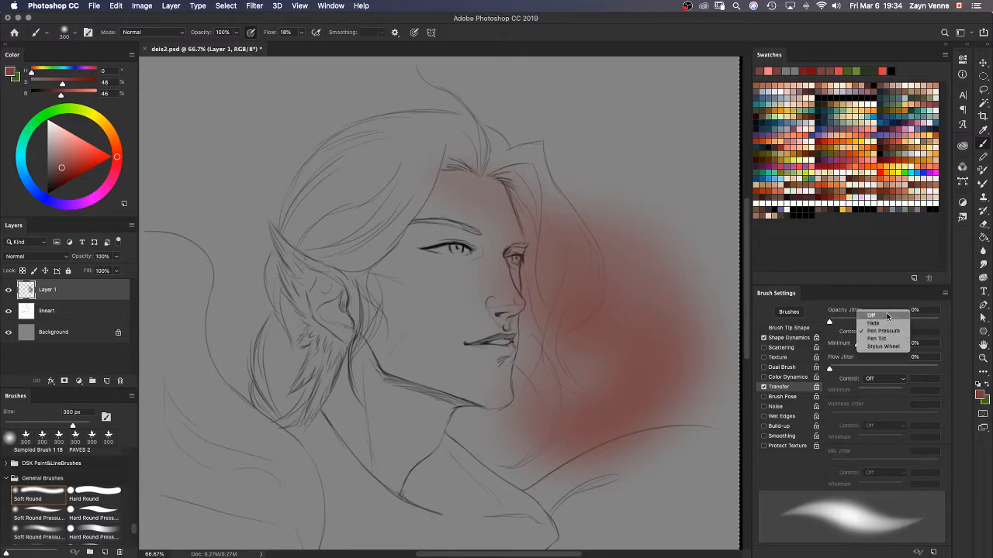
left_click(894, 401)
left_click(884, 379)
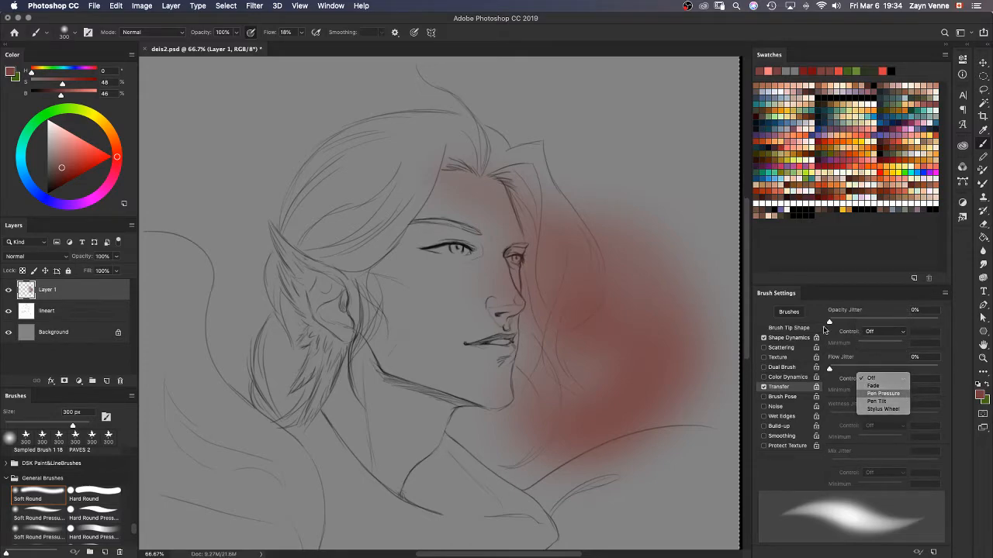
left_click(892, 398)
mouse_move(649, 199)
left_mouse_down()
mouse_move(568, 319)
mouse_move(672, 313)
mouse_move(571, 171)
mouse_move(544, 327)
mouse_move(571, 429)
mouse_move(598, 244)
mouse_move(521, 218)
mouse_move(579, 351)
mouse_move(584, 440)
left_mouse_up()
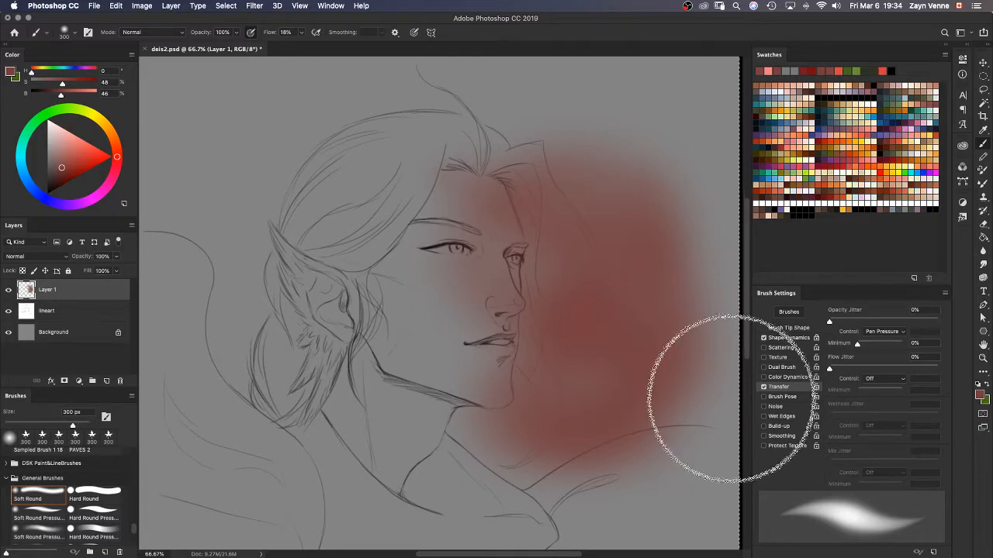
Step: Reapply Pen Pressure to Flow Jitter with Opacity Jitter control off, test a stroke over the red area, and undo the red paint
left_click(884, 379)
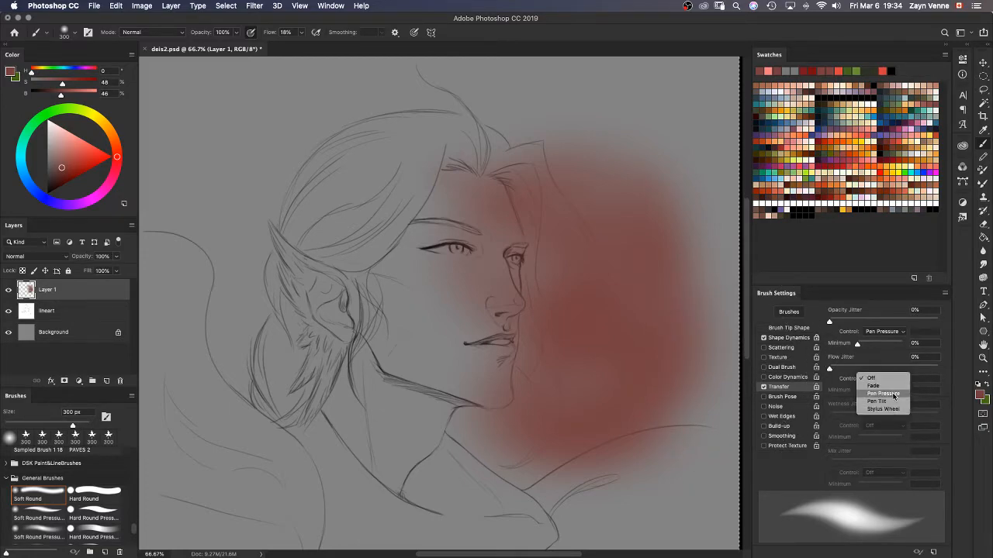
left_click(884, 393)
left_click(892, 332)
left_click(891, 317)
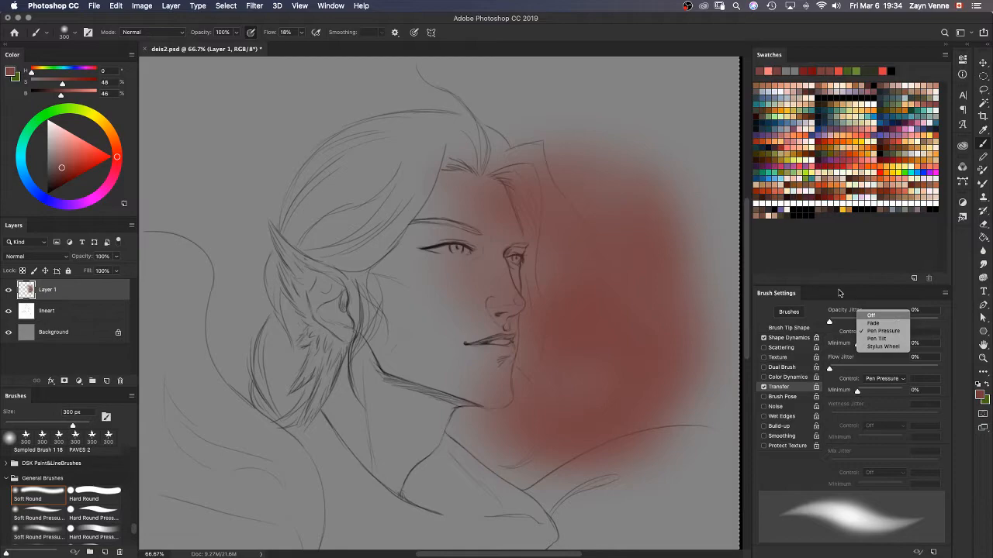
mouse_move(645, 162)
left_mouse_down()
mouse_move(610, 282)
mouse_move(650, 372)
mouse_move(536, 383)
left_mouse_up()
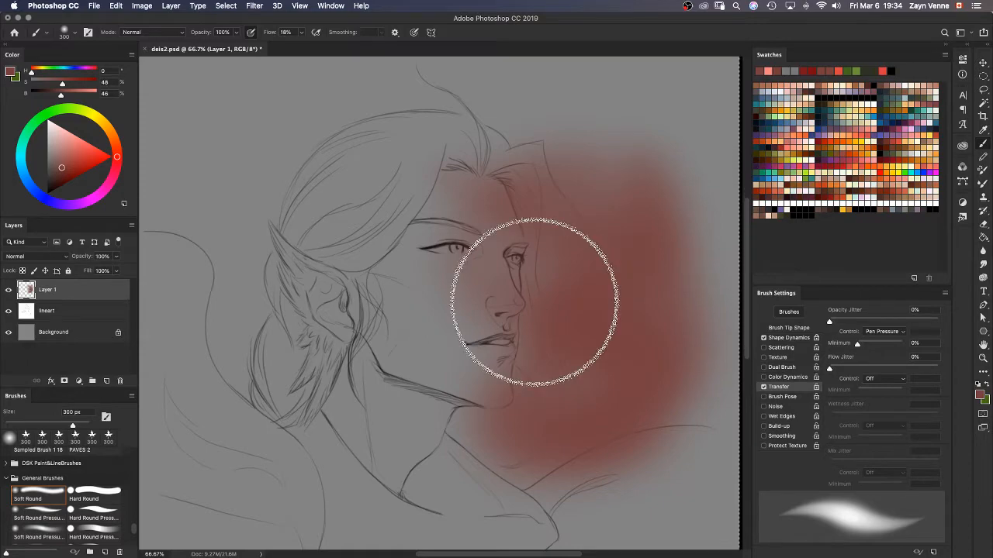
key("super+z")
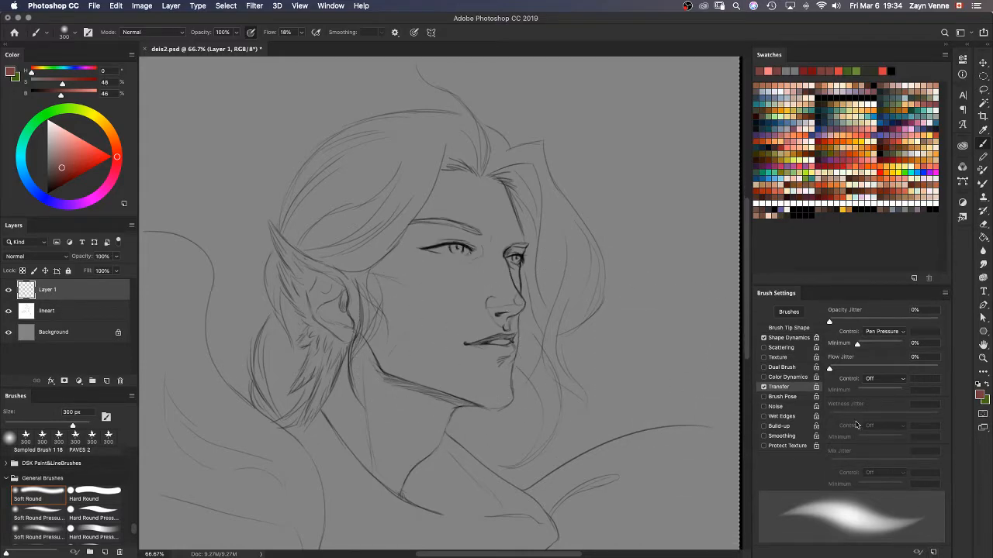
Step: Show the Shape Dynamics settings, open the New Brush dialog for the Soft Round brush, and cancel without saving a preset
left_click(798, 339)
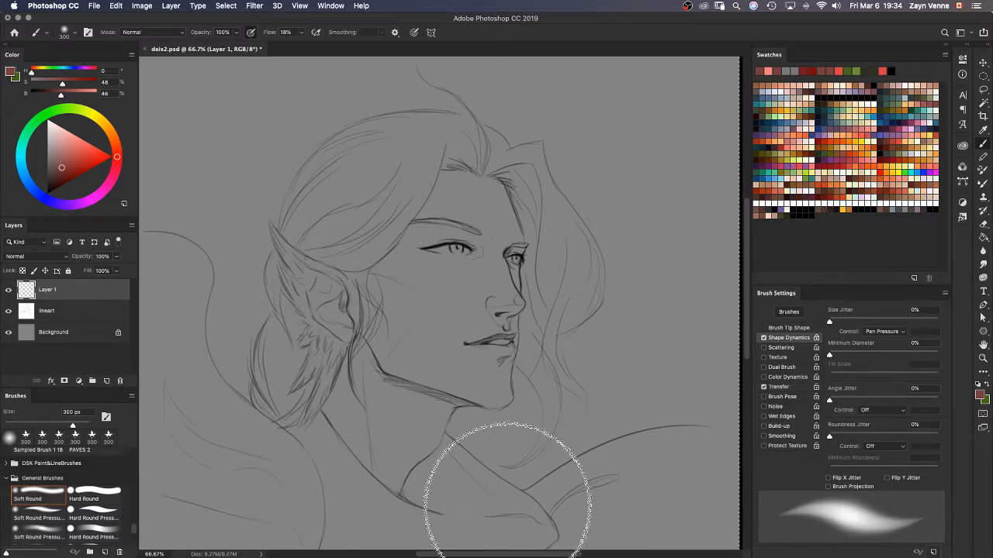
left_click(934, 553)
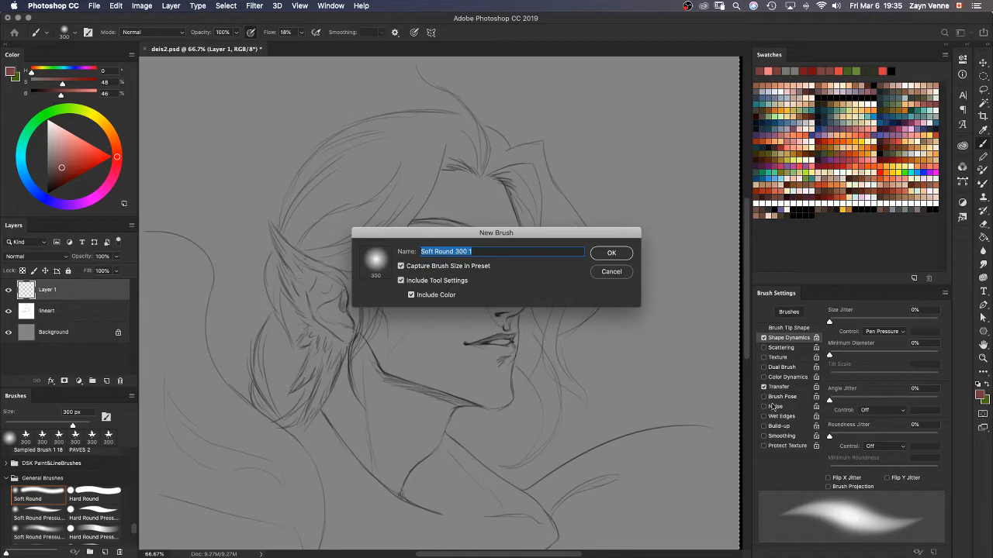
left_click(621, 272)
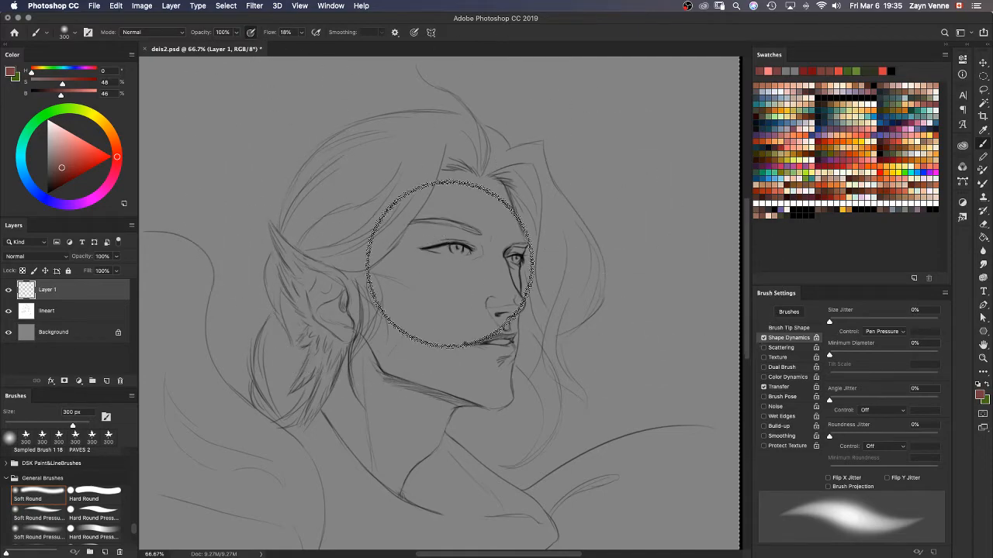
Step: Select the lineart layer with the whole drawing in view and deselect the canvas selection
key("super+minus")
key("space")
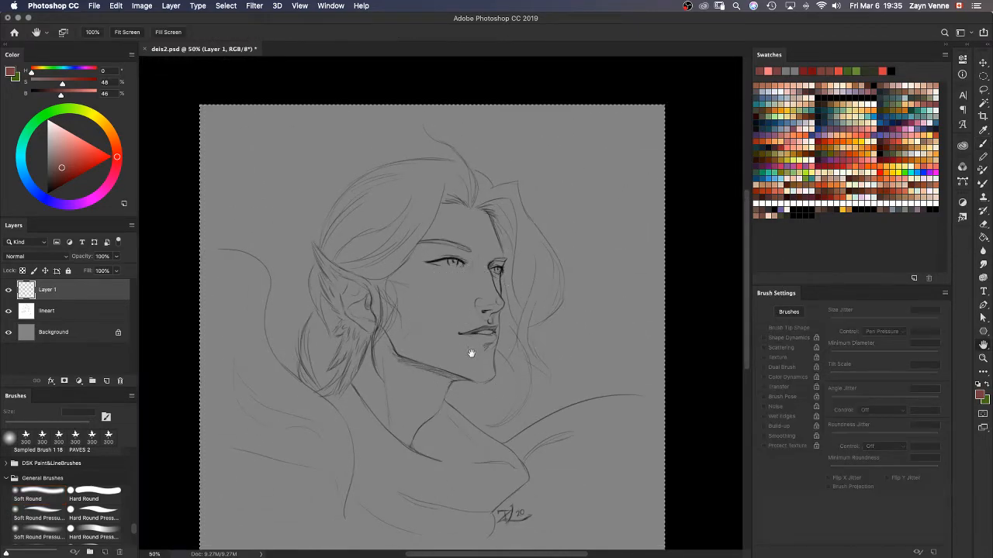
left_click_drag(471, 353, 455, 323)
left_click(39, 311)
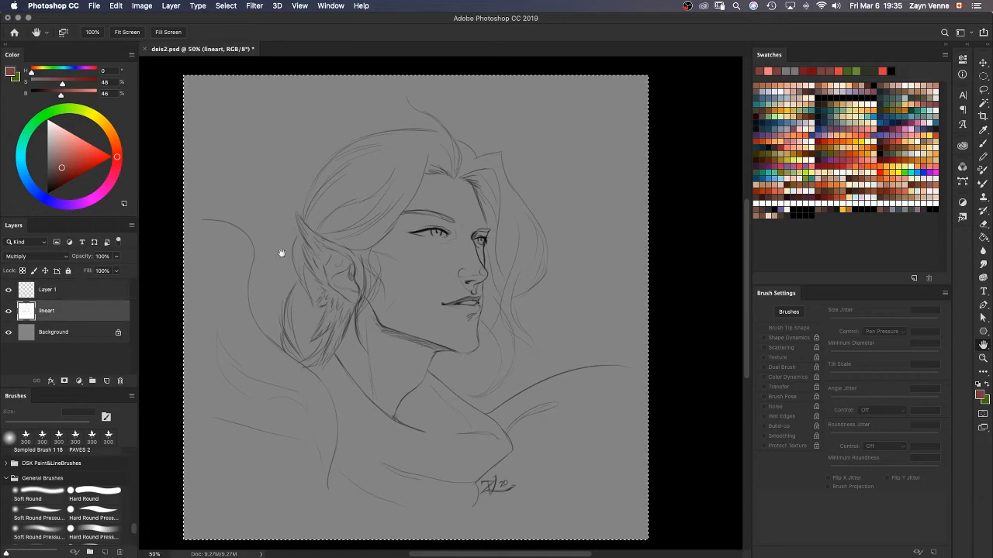
key("m")
key("super+d")
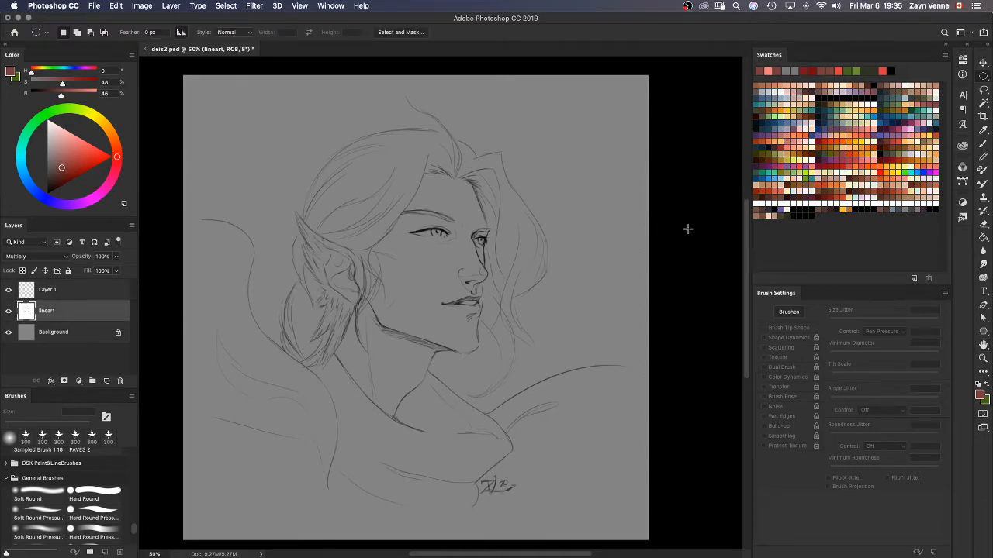
Step: Open the Liquify filter on the lineart layer
left_click(256, 7)
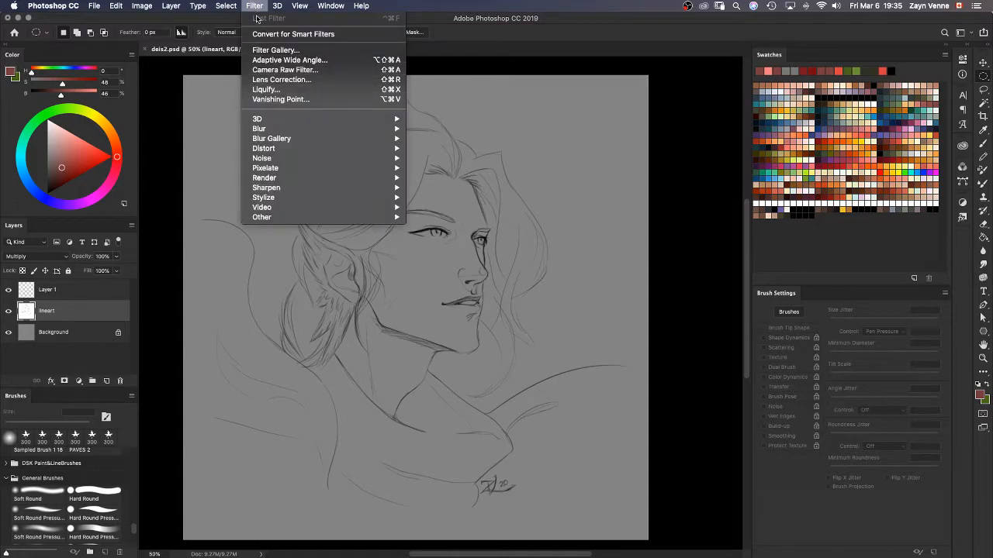
left_click(256, 7)
left_click(254, 7)
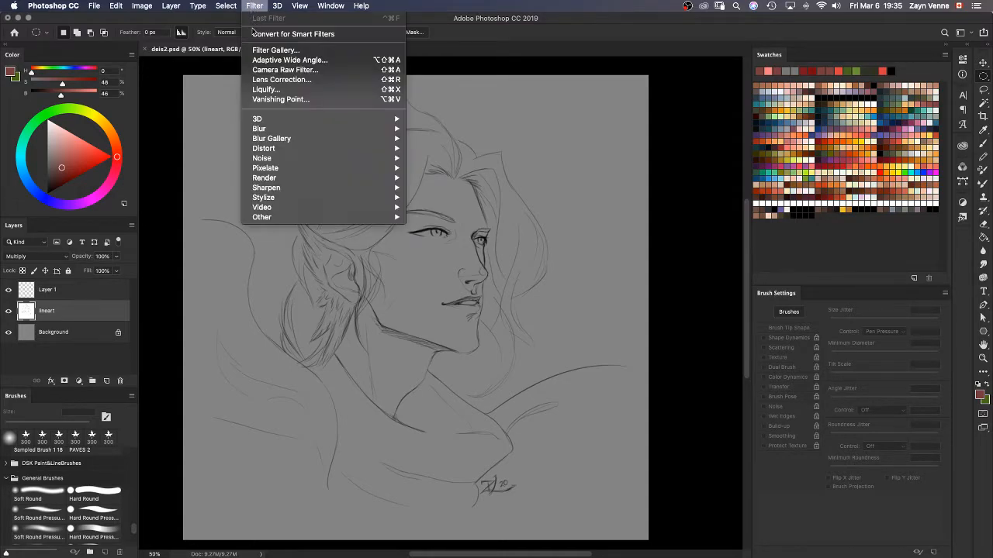
left_click(272, 90)
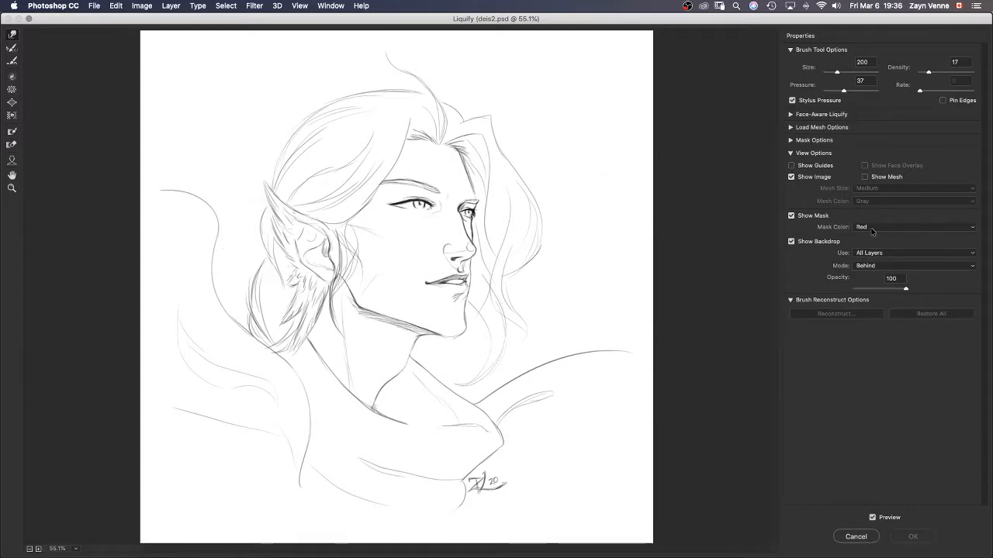
Step: Cancel the Liquify filter and check the lineart layer's blend mode options without changing them
left_click(849, 543)
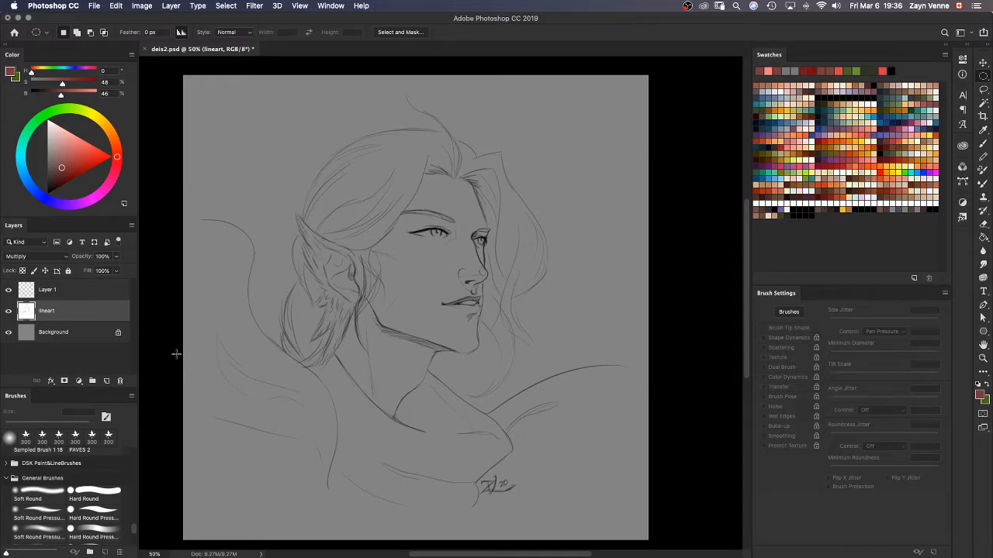
left_click(29, 255)
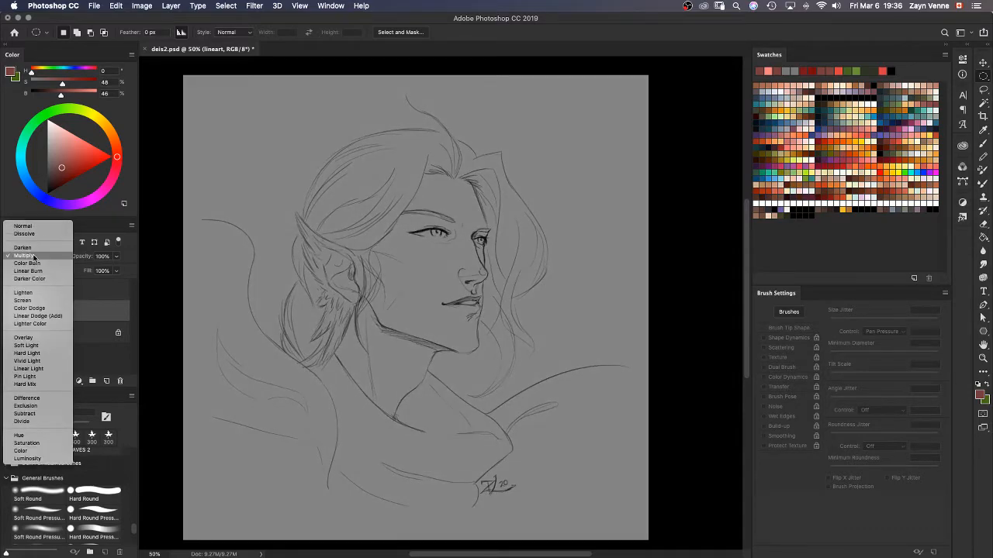
left_click(155, 181)
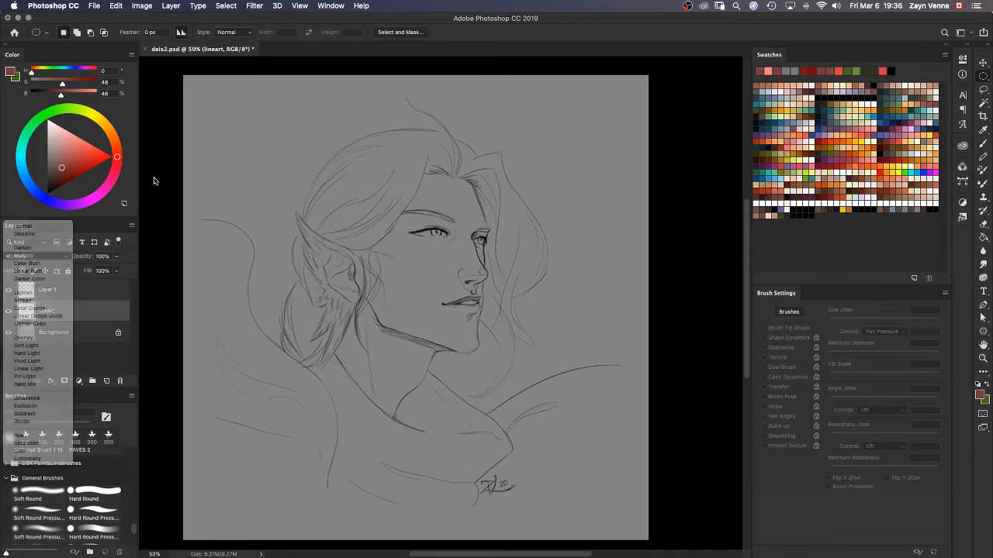
Step: Reopen the Liquify filter on the lineart layer
left_click(299, 7)
mouse_move(258, 5)
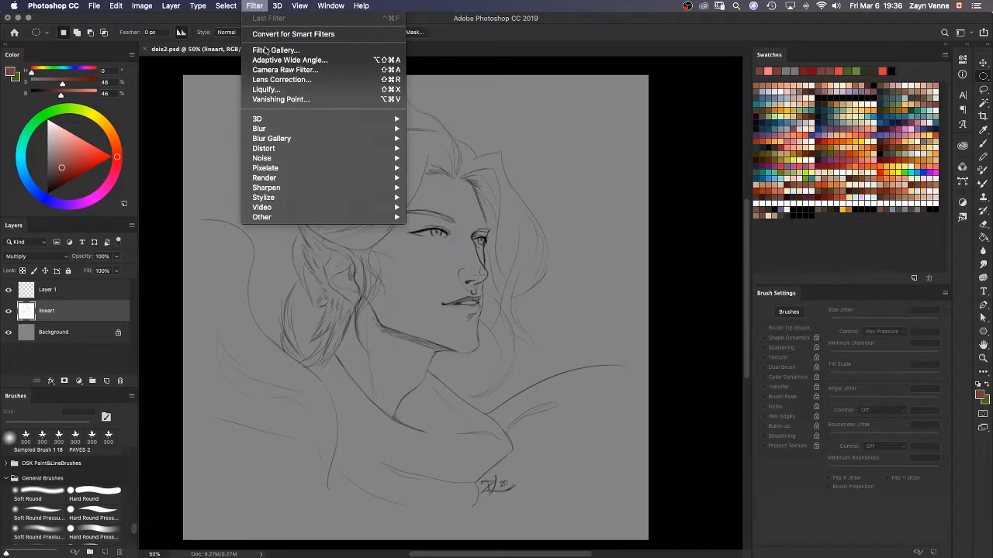
left_click(272, 90)
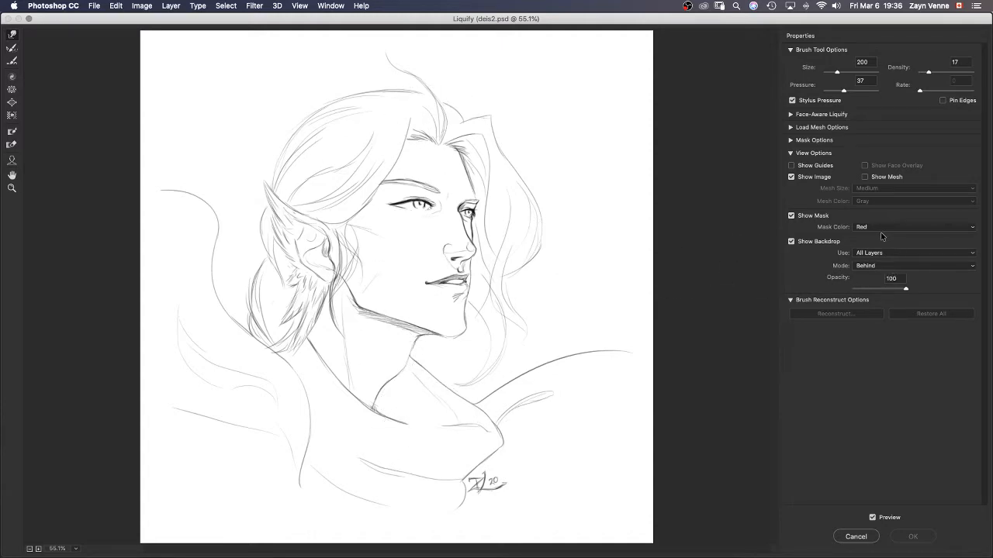
Step: Try different layers as the Liquify backdrop source, including All Layers, and set it to Background
left_click(881, 258)
left_click(902, 248)
left_click(882, 256)
left_click(881, 265)
left_click(886, 258)
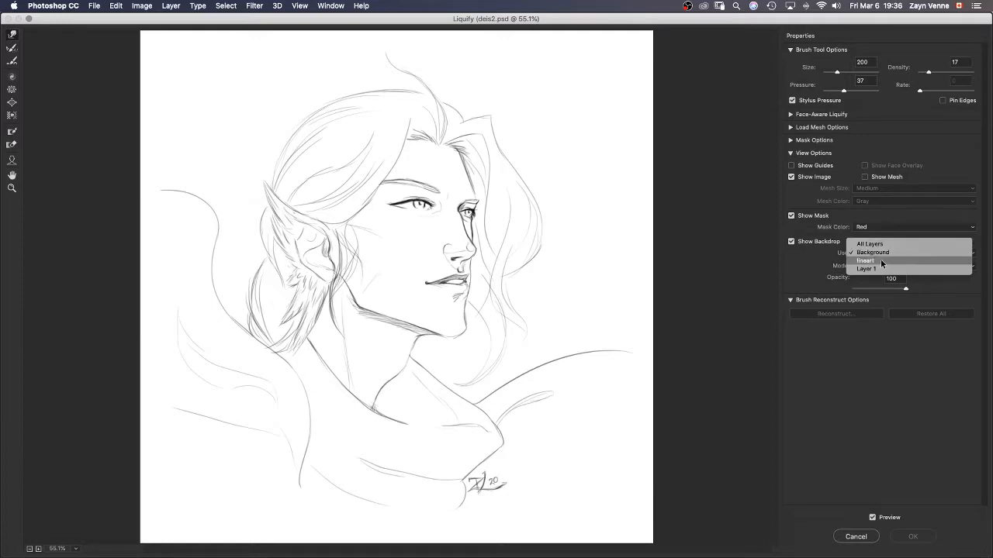
left_click(869, 244)
left_click(884, 253)
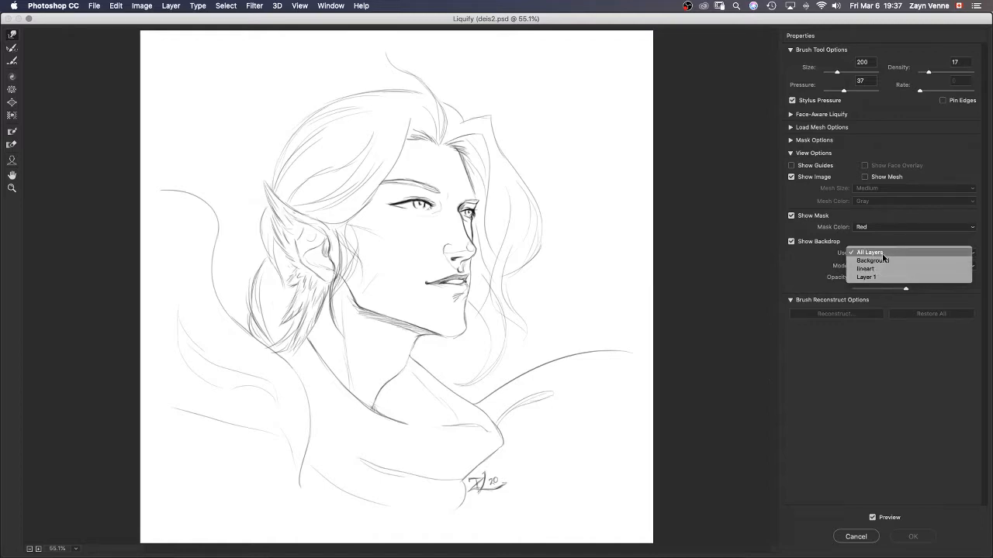
left_click(911, 263)
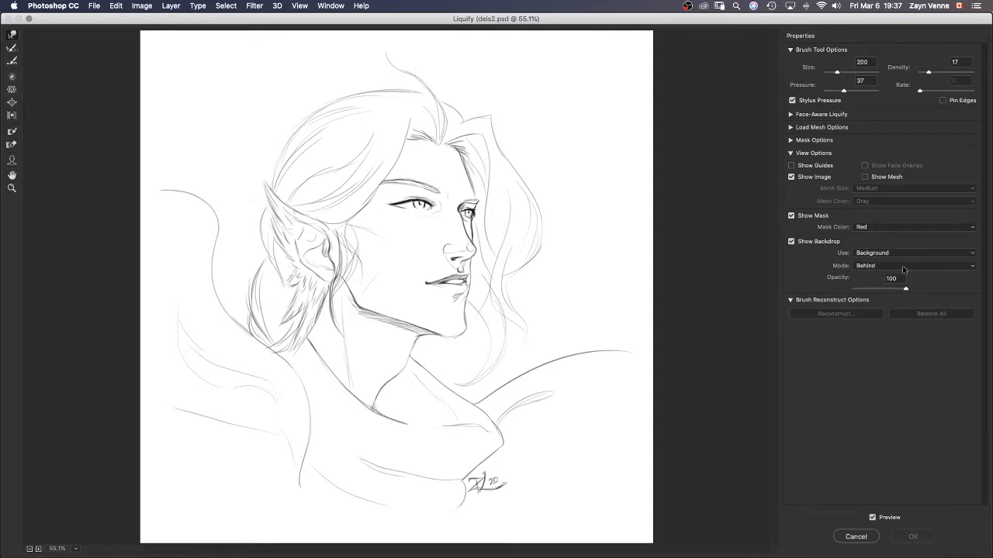
Step: Preview the Liquify backdrop in Blend mode and return the mode to Behind
left_click(903, 268)
left_click(916, 299)
left_click(914, 268)
left_click(910, 274)
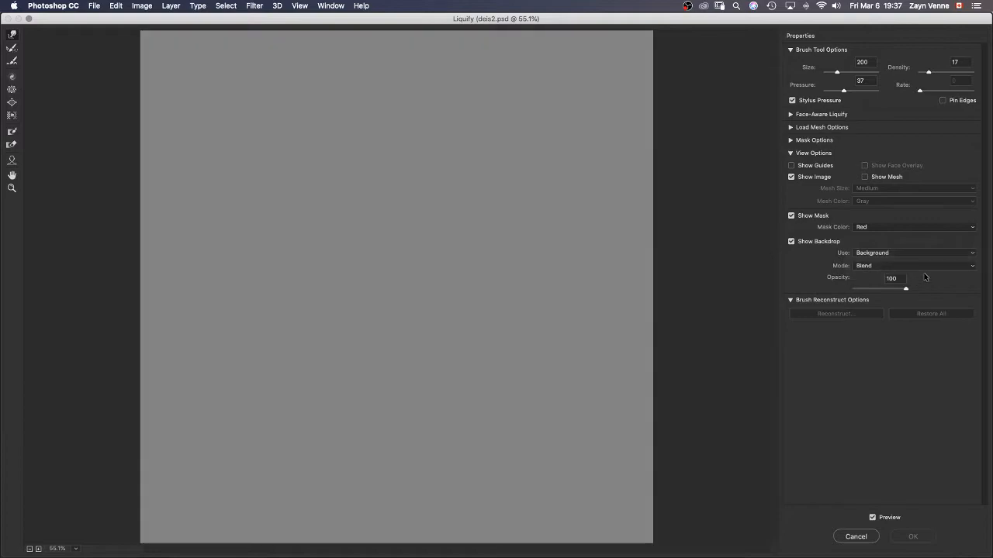
left_click(924, 268)
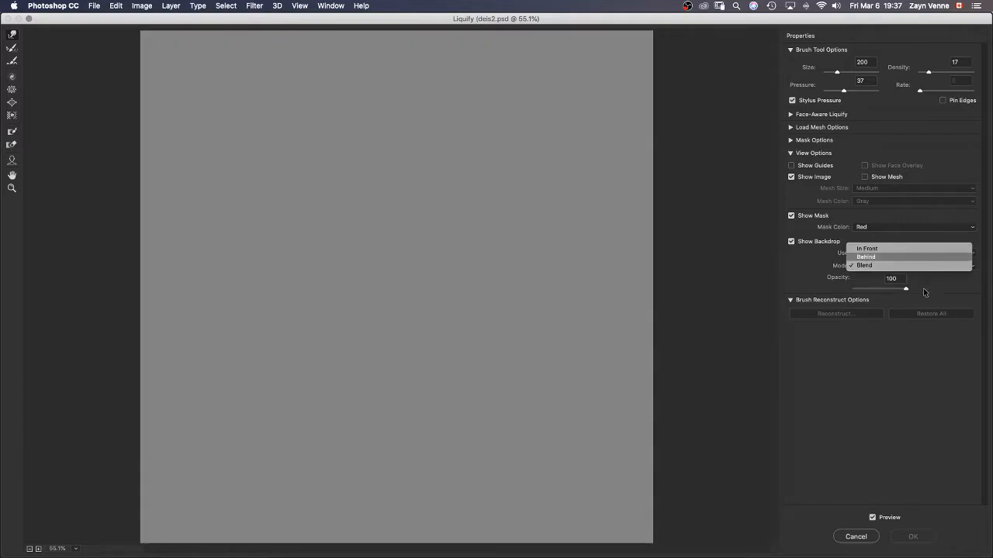
left_click(914, 256)
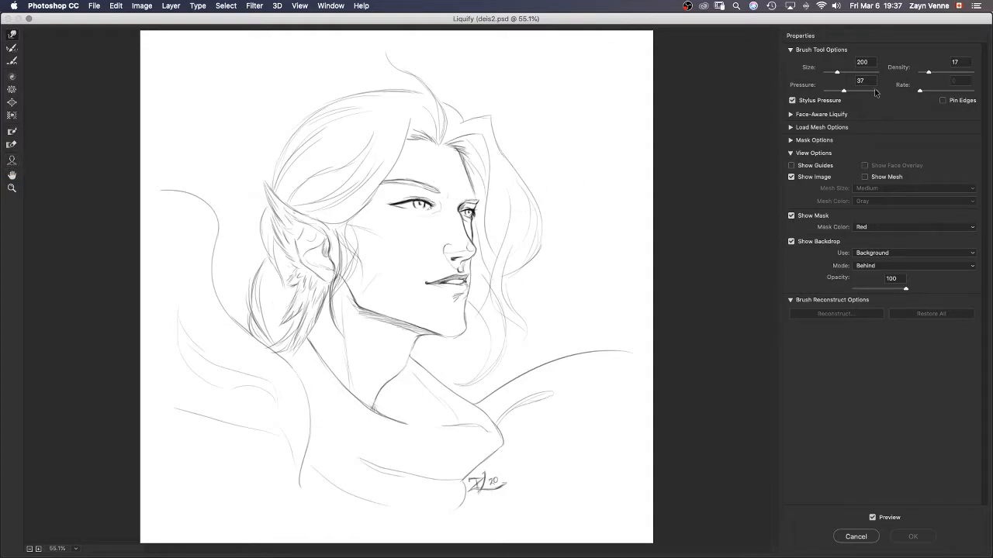
Step: Look over the Face-Aware Liquify options for eyes, nose, mouth and face shape, and collapse them
left_click(790, 114)
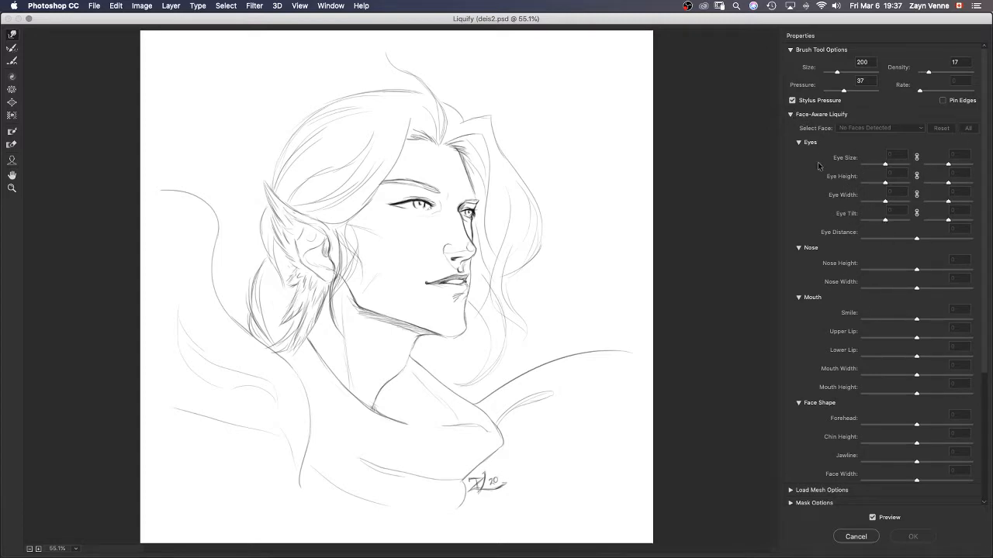
left_click(799, 143)
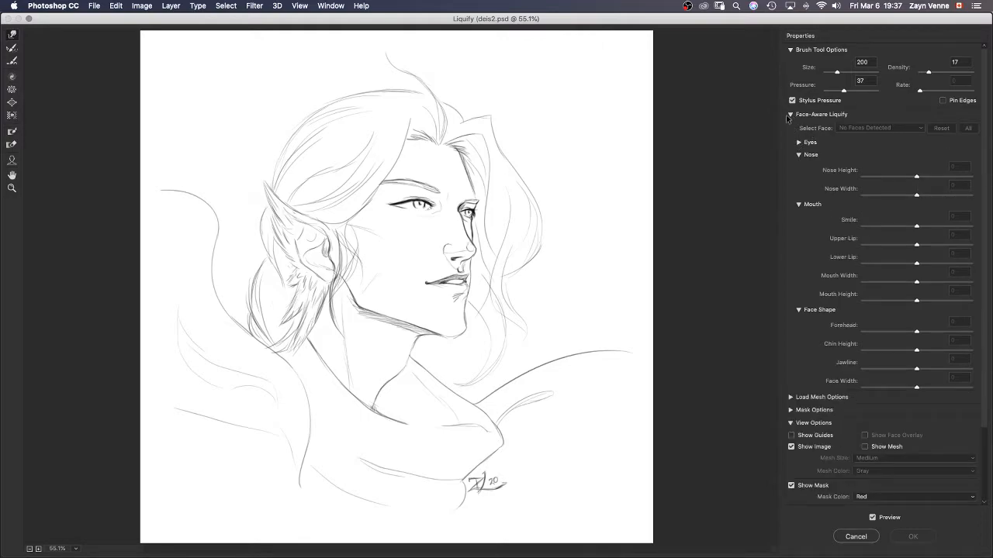
left_click(791, 115)
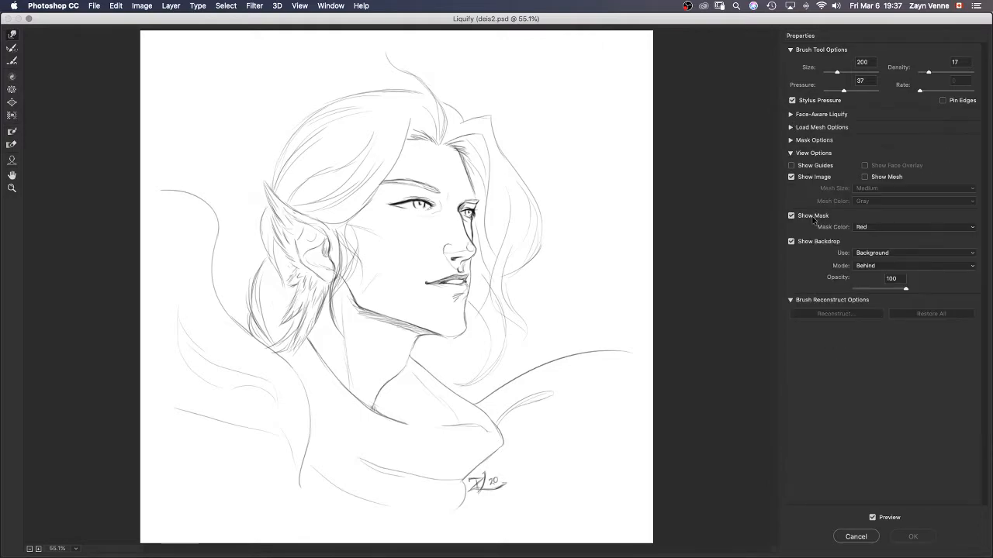
Step: Look through the View, Mask, Load Mesh and Brush Reconstruct options, leaving View Options expanded
left_click(790, 153)
left_click(790, 153)
left_click(790, 152)
left_click(790, 140)
left_click(791, 140)
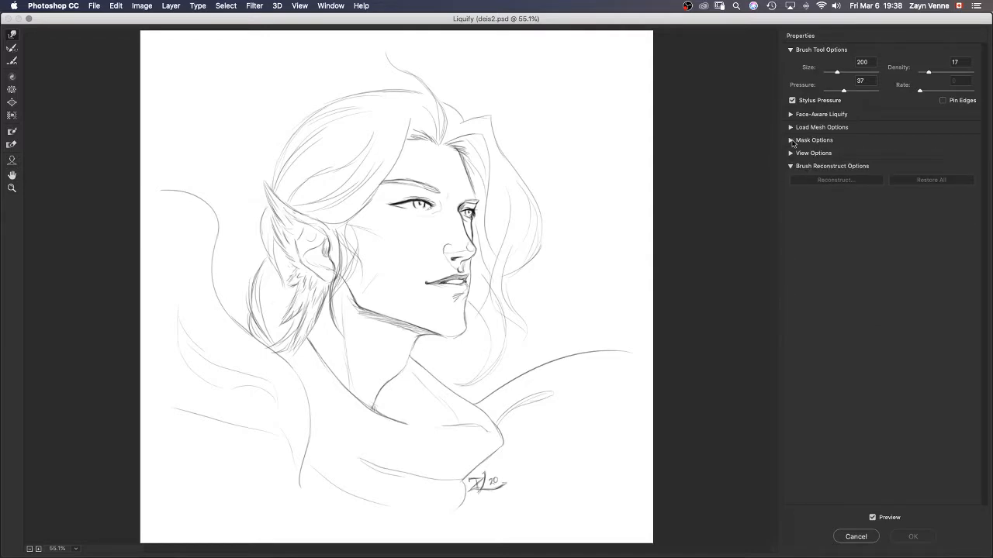
left_click(790, 127)
left_click(790, 127)
left_click(789, 166)
left_click(789, 166)
left_click(790, 153)
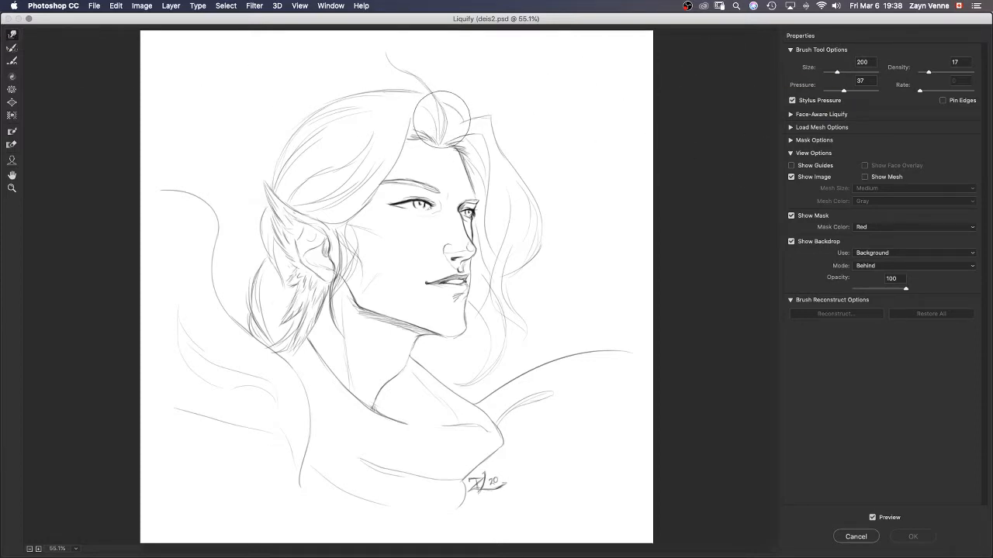
Step: Enlarge and shrink the Forward Warp brush repeatedly over the hair, ending at size 400
key("bracketright")
key("bracketright")
key("bracketright")
key("bracketright")
key("bracketright")
key("bracketright")
key("bracketleft")
key("bracketleft")
key("bracketleft")
key("bracketleft")
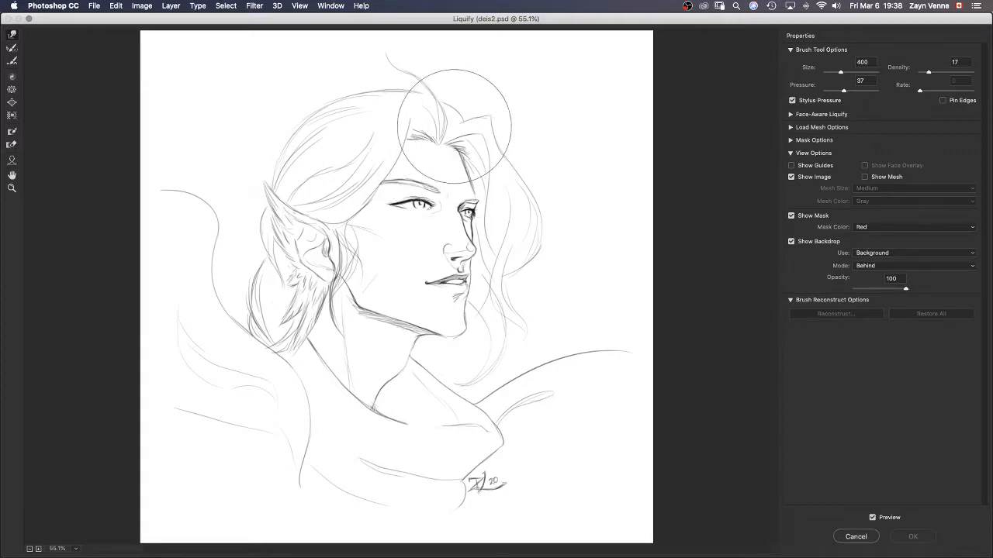
key("bracketright")
key("bracketright")
key("bracketright")
key("bracketright")
key("bracketright")
key("bracketright")
key("bracketleft")
key("bracketleft")
key("bracketleft")
key("bracketleft")
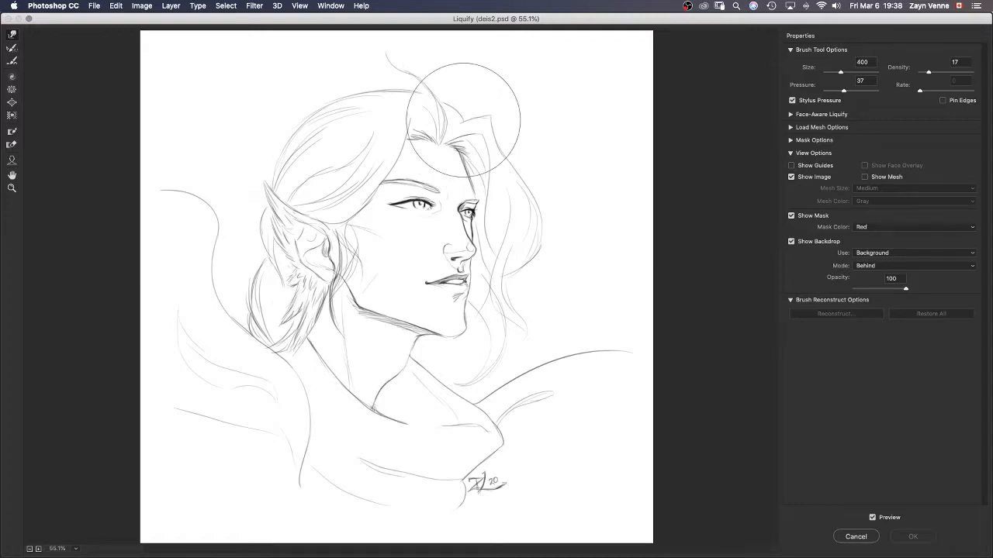
key("bracketleft")
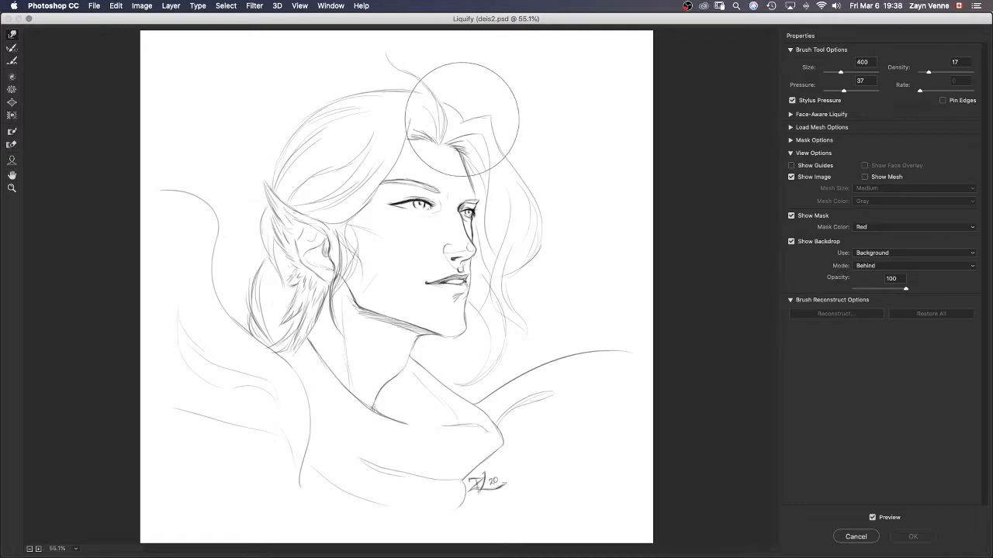
Step: Try Forward Warp brush sizes up to 800, and set the brush to size 600 with density 11
key("bracketright")
key("bracketright")
key("bracketright")
key("bracketright")
key("bracketright")
key("bracketright")
key("bracketright")
key("bracketright")
key("bracketright")
key("bracketright")
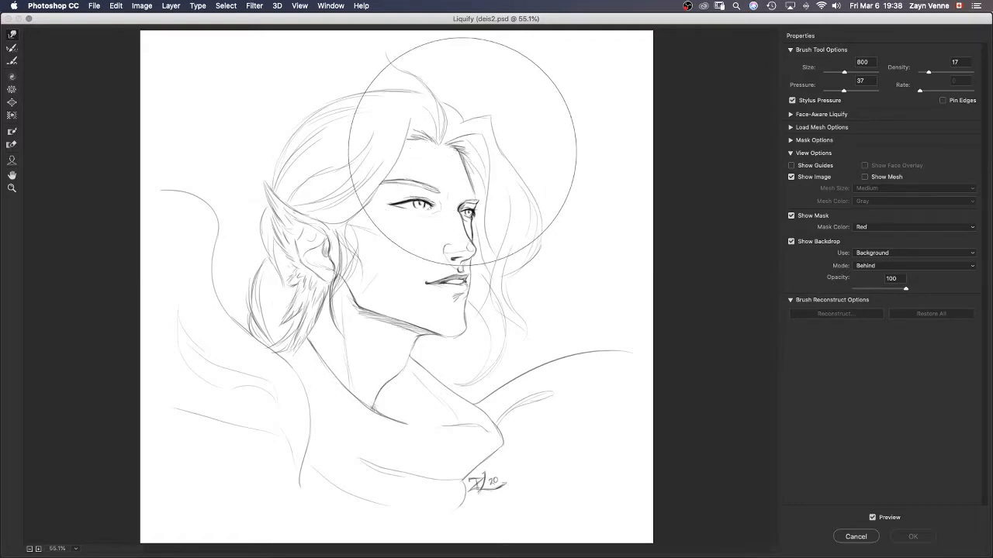
key("bracketleft")
key("bracketleft")
key("bracketleft")
key("bracketleft")
key("bracketleft")
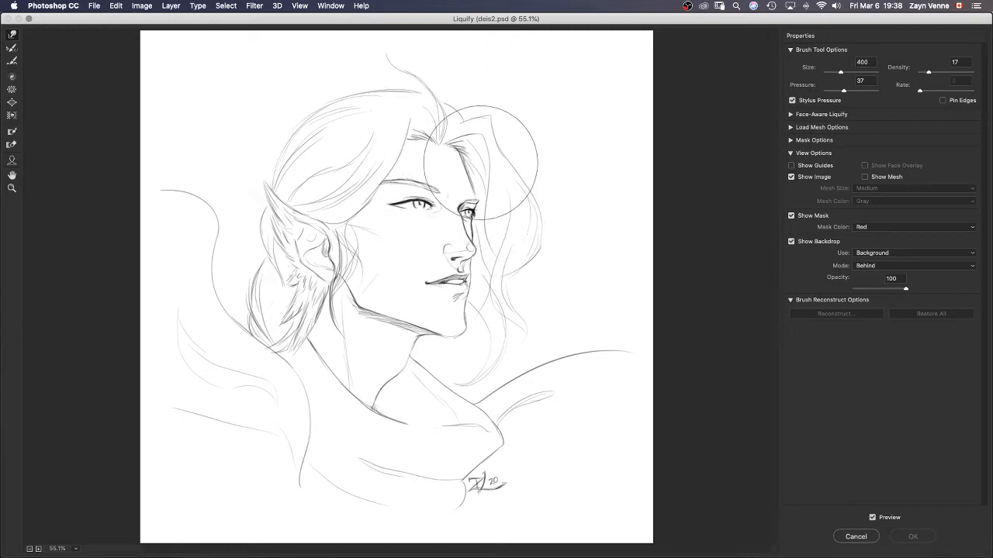
key("bracketright")
key("bracketright")
key("bracketright")
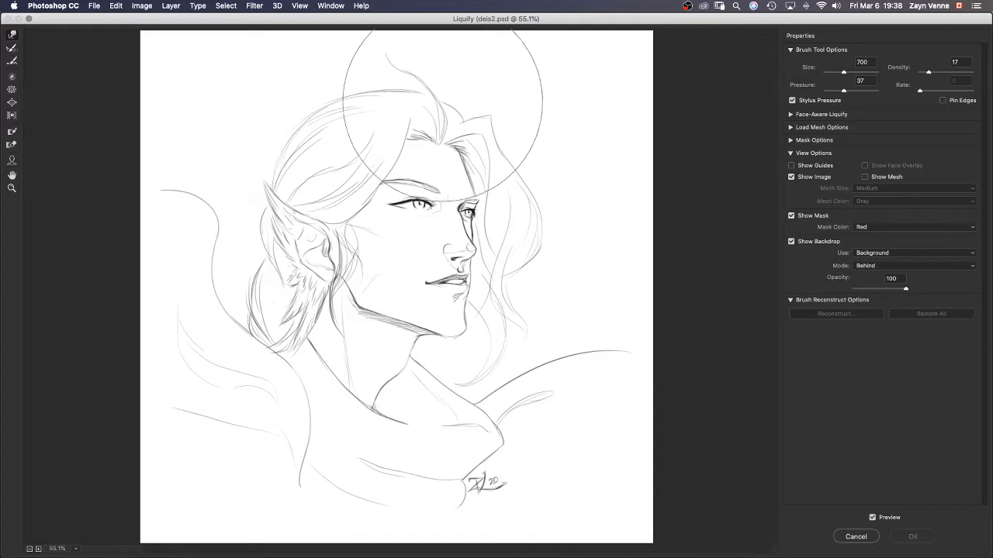
key("bracketleft")
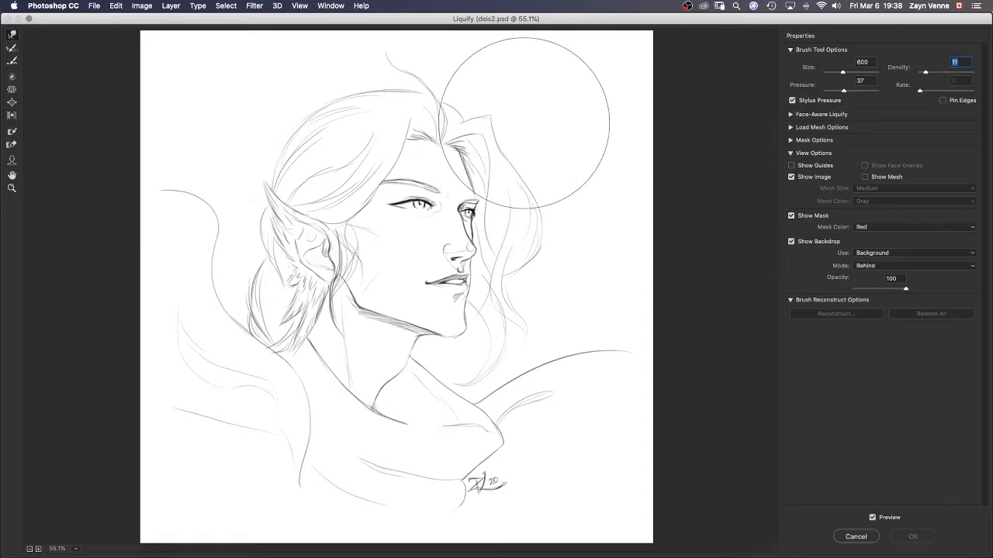
Step: Push the portrait's hair, face and shoulders heavily out of shape with Forward Warp and undo the distortions
mouse_move(525, 121)
left_mouse_down()
mouse_move(508, 131)
mouse_move(525, 122)
left_mouse_up()
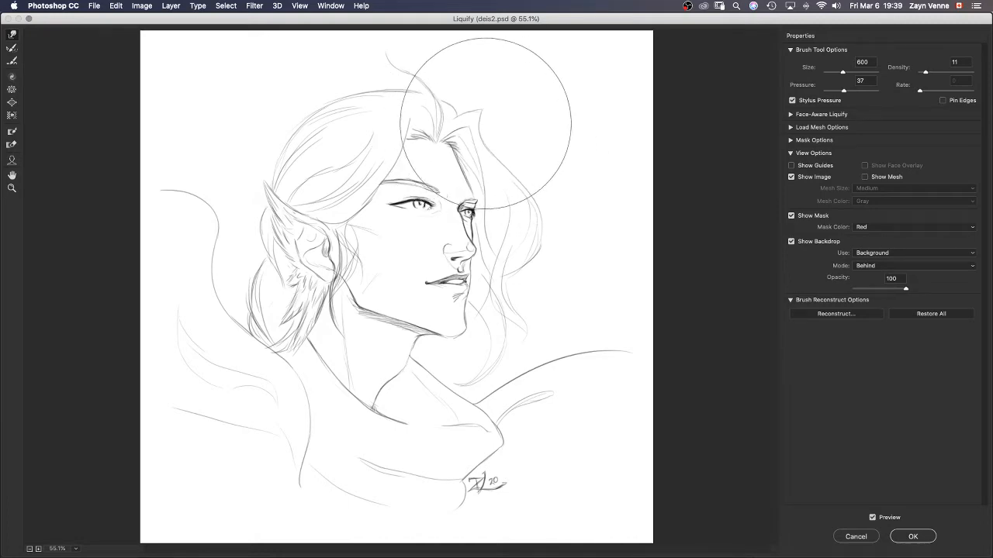
mouse_move(484, 120)
left_mouse_down()
mouse_move(455, 121)
mouse_move(432, 199)
mouse_move(498, 155)
mouse_move(372, 326)
mouse_move(318, 326)
mouse_move(225, 473)
mouse_move(215, 231)
mouse_move(521, 110)
mouse_move(249, 144)
mouse_move(293, 492)
left_mouse_up()
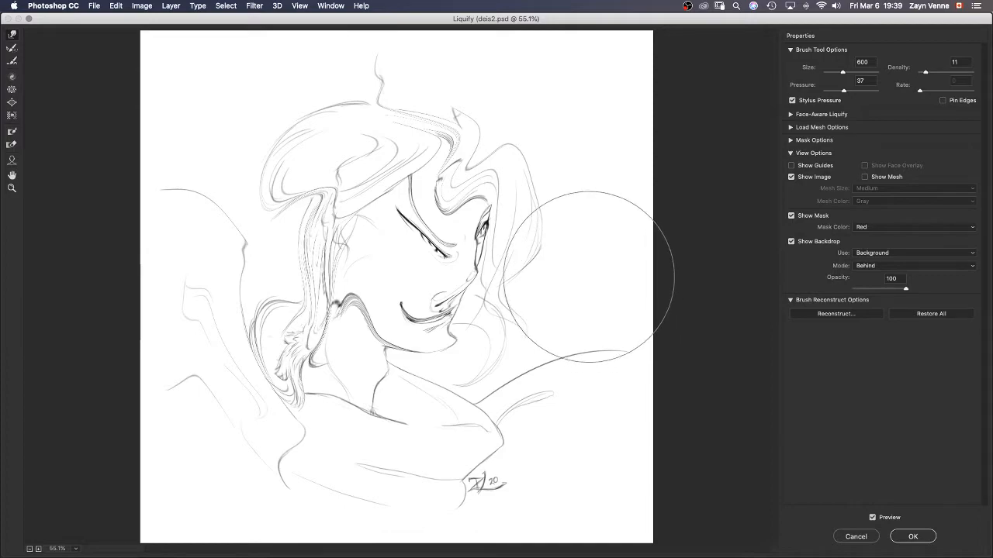
key("super")
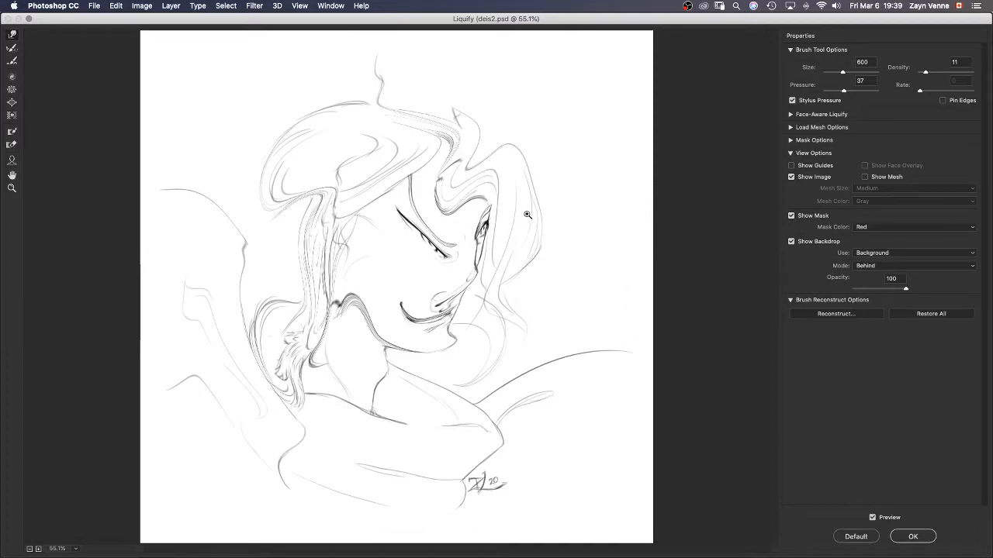
key("super+z")
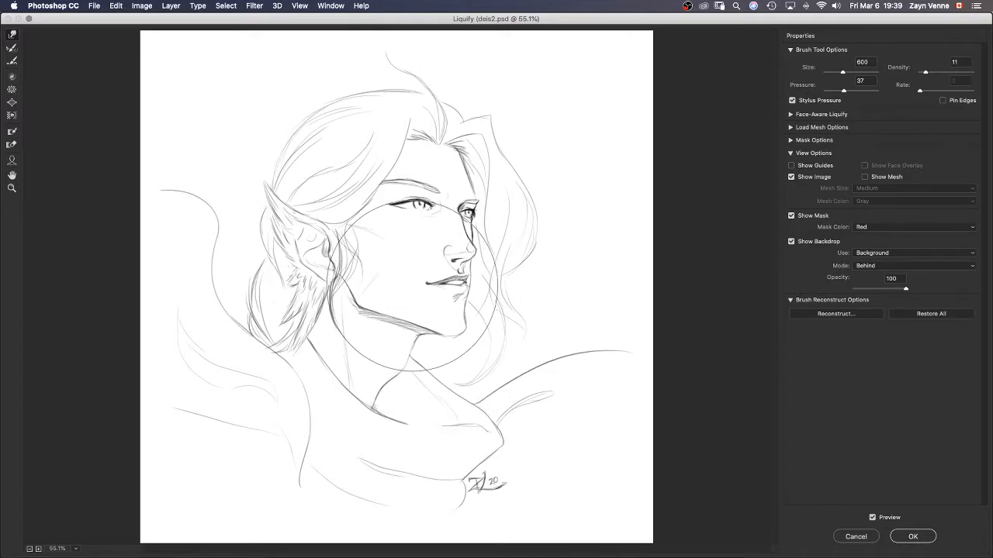
Step: Nudge the pointed ear outward and subtly reshape the eyebrow and jawline with Forward Warp strokes
mouse_move(279, 225)
left_mouse_down()
mouse_move(267, 222)
mouse_move(263, 198)
left_mouse_up()
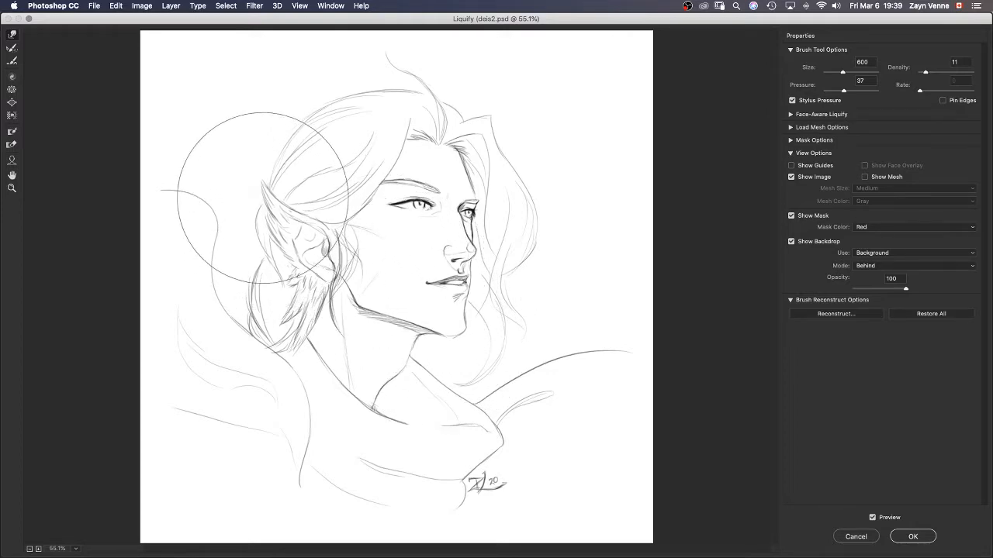
mouse_move(421, 185)
left_mouse_down()
mouse_move(422, 193)
mouse_move(394, 196)
left_mouse_up()
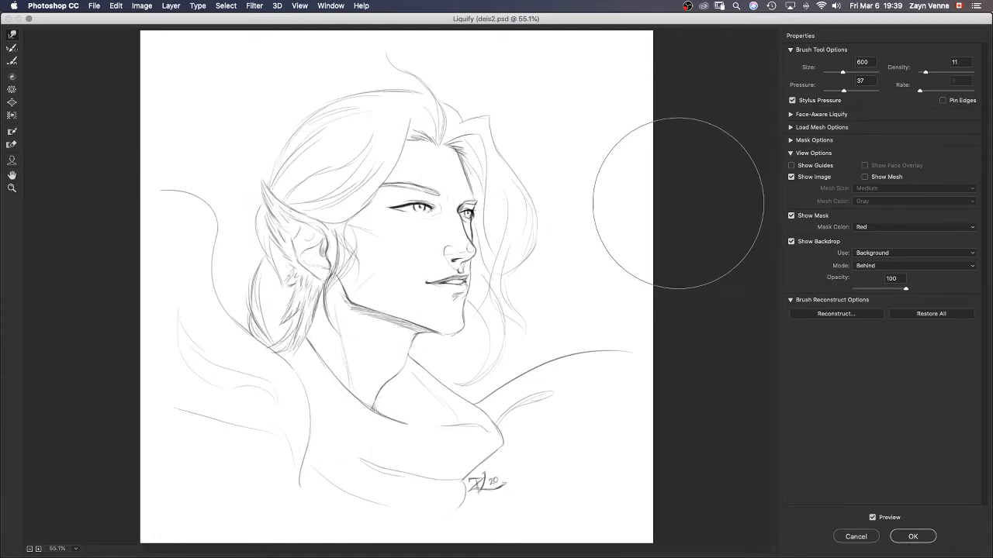
key("alt+space")
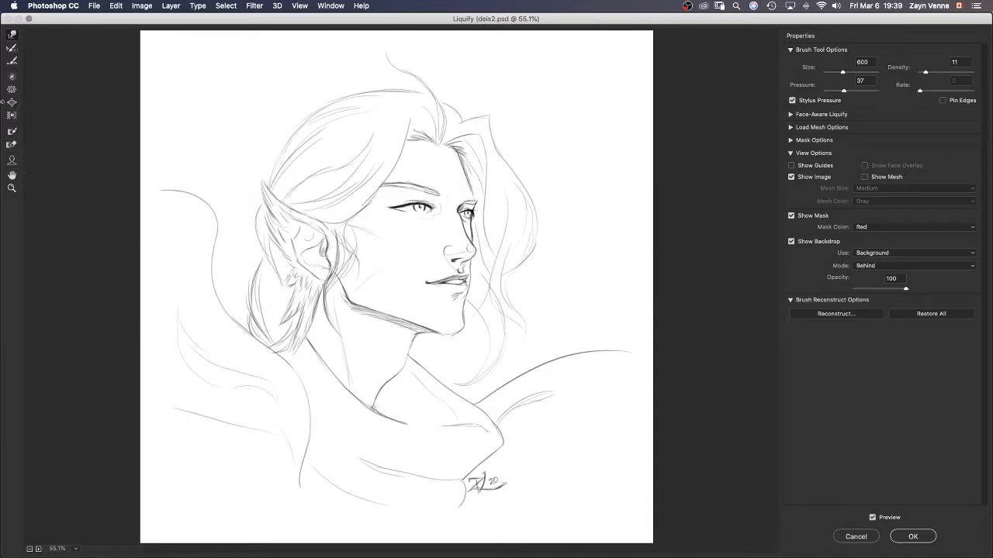
key("alt+space")
Step: Undo the warp strokes on the jawline, eyebrow and ear one after another
key("super+z")
key("super+z")
key("super+z")
key("super+z")
key("super+z")
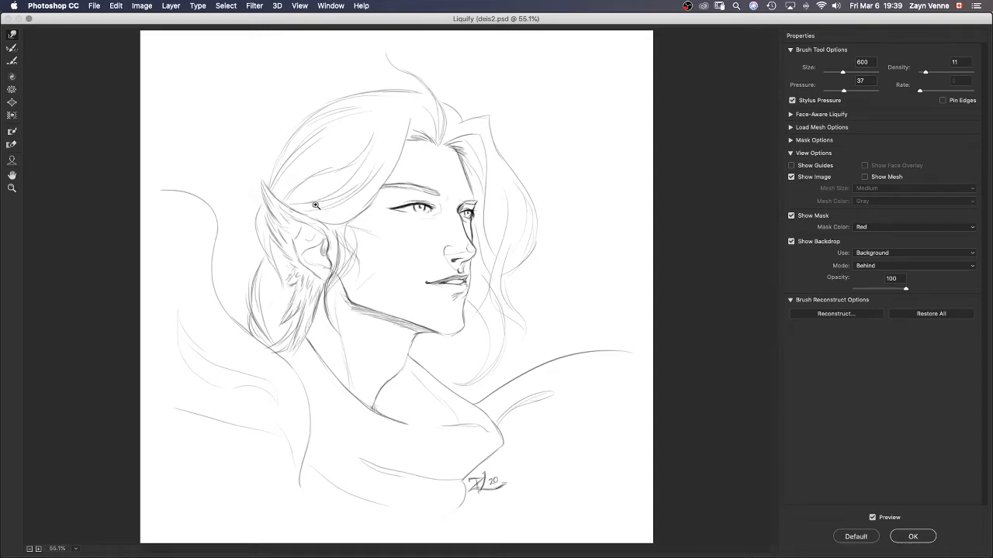
key("super+z")
key("super+z")
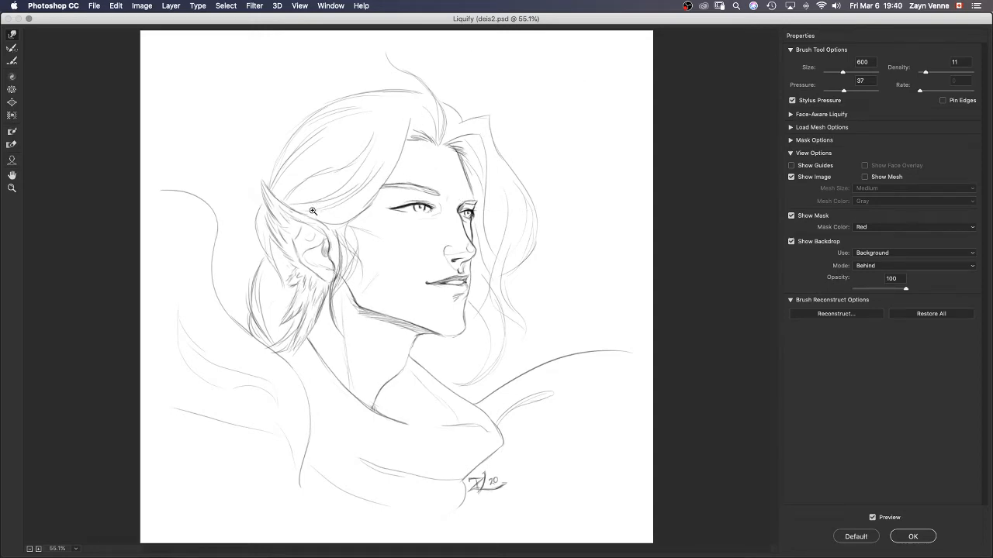
key("super+z")
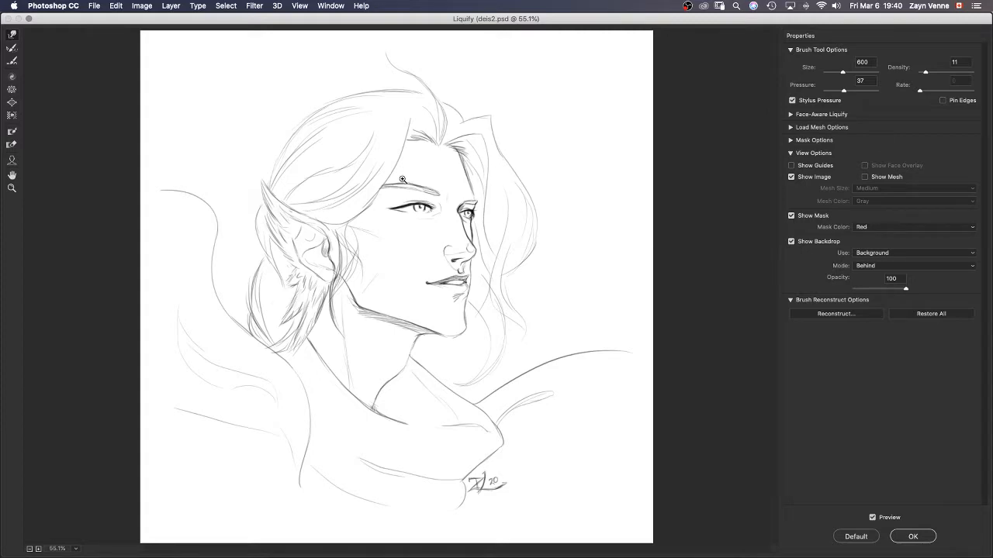
key("super+z")
key("super+z")
key("super+z")
key("super+z")
key("super+z")
key("super+z")
key("super+z")
key("super+z")
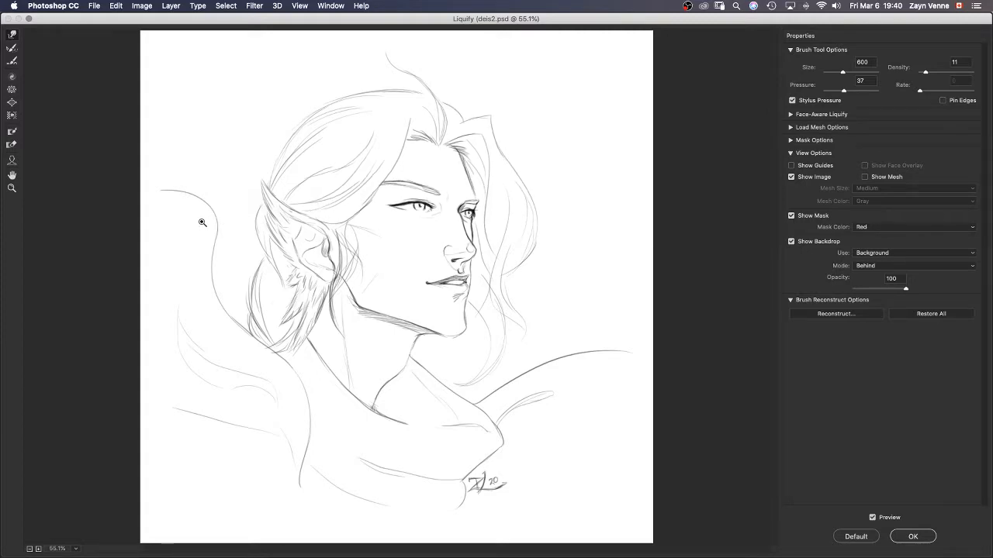
key("super+z")
key("super+z")
key("super+z")
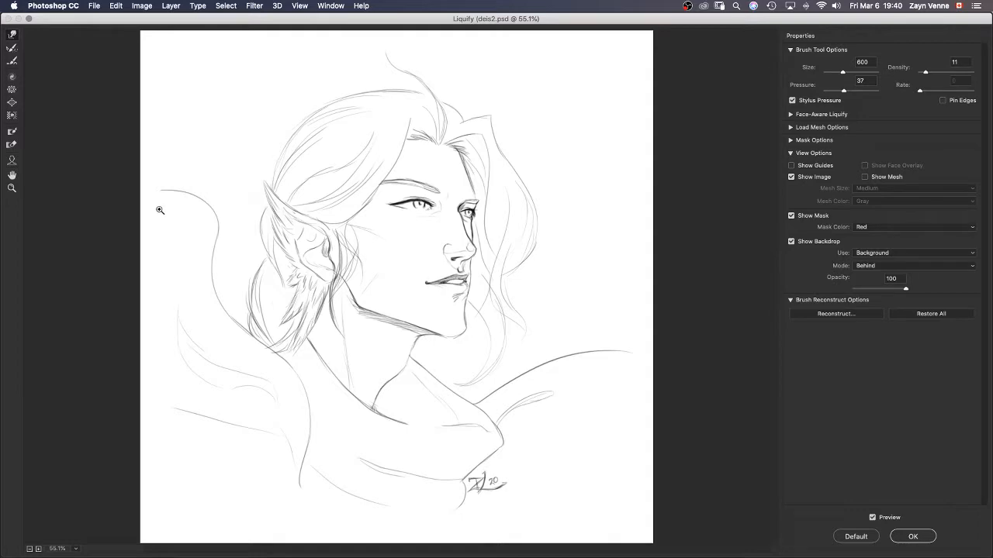
Step: Try Pucker brush sizes between 400 and 1400 over the portrait's face, pinching the facial features slightly inward
left_click(12, 89)
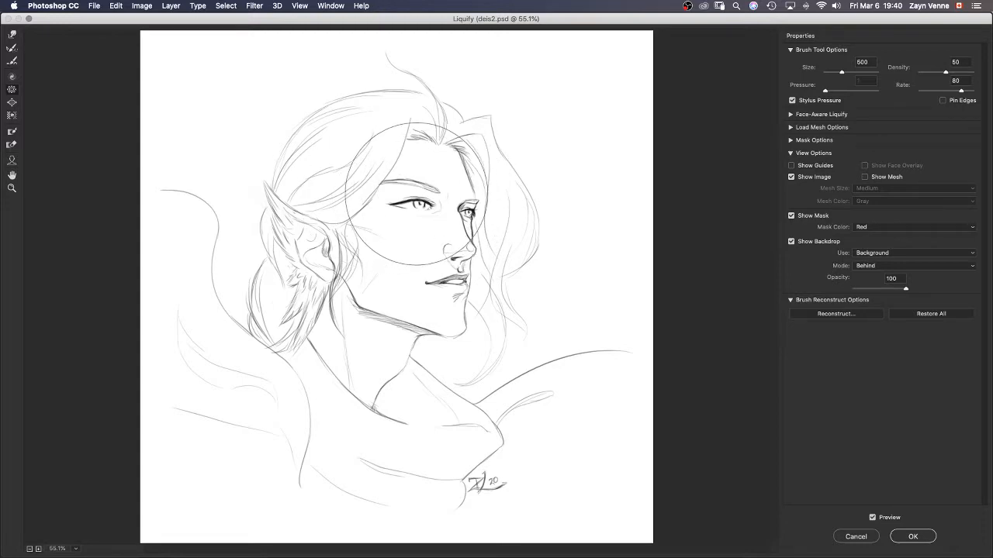
key("bracketleft")
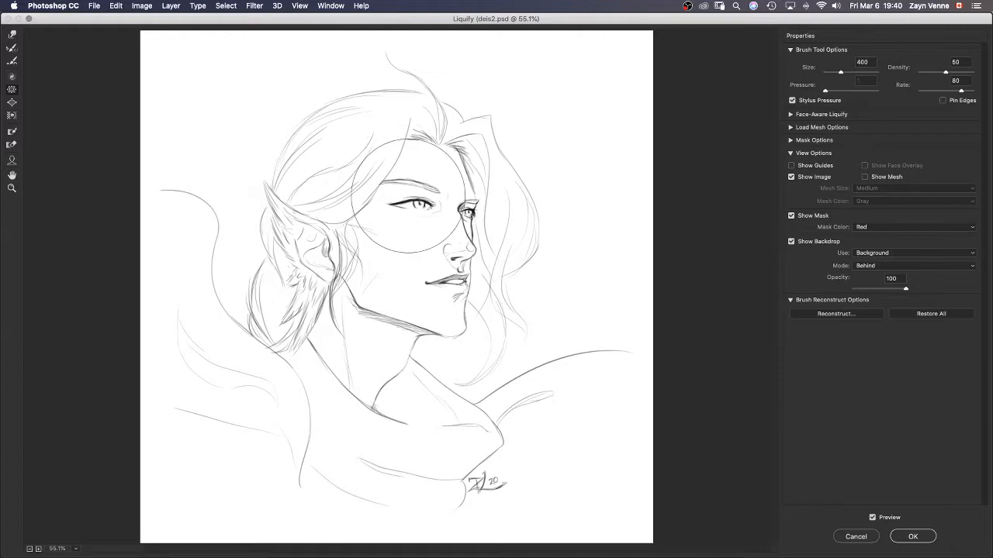
key("bracketright")
key("bracketright")
key("bracketright")
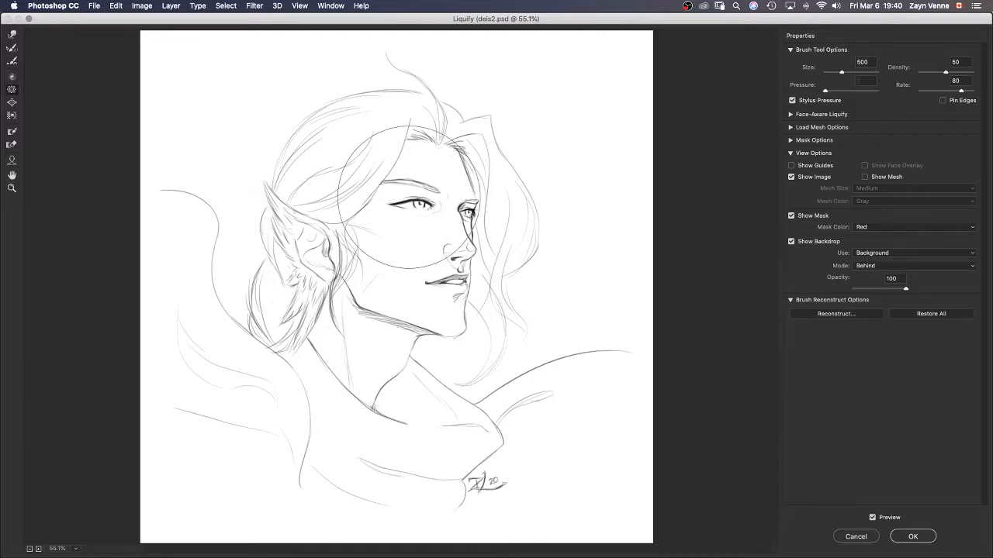
key("bracketright")
key("bracketright")
key("bracketright")
key("bracketright")
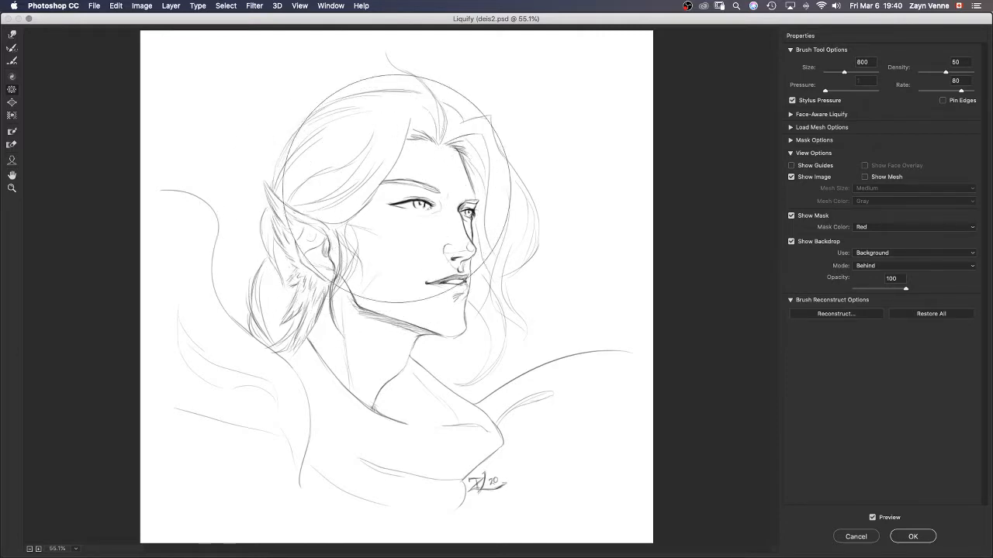
key("bracketright")
key("bracketright")
key("bracketright")
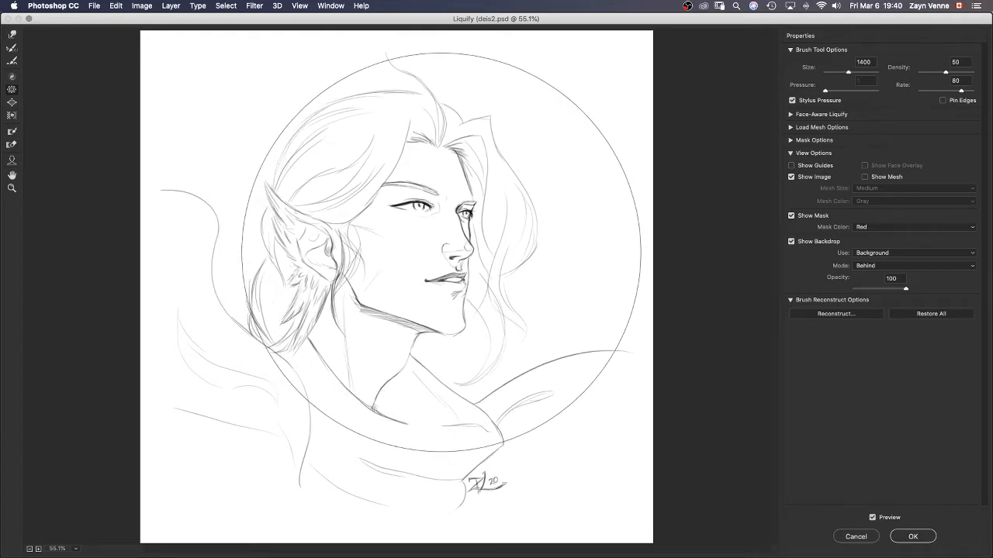
Step: Try Bloat brush sizes up to 1000, and swell the near eye and eyebrow with the Bloat tool at size 600
left_click(13, 105)
key("bracketright")
key("bracketright")
key("bracketright")
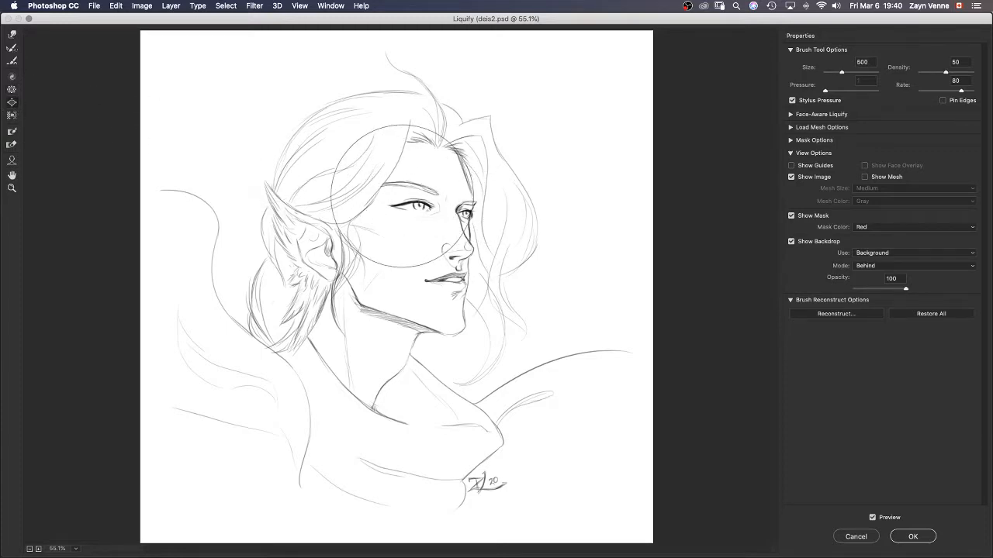
key("bracketright")
key("bracketright")
key("bracketright")
key("bracketright")
key("bracketright")
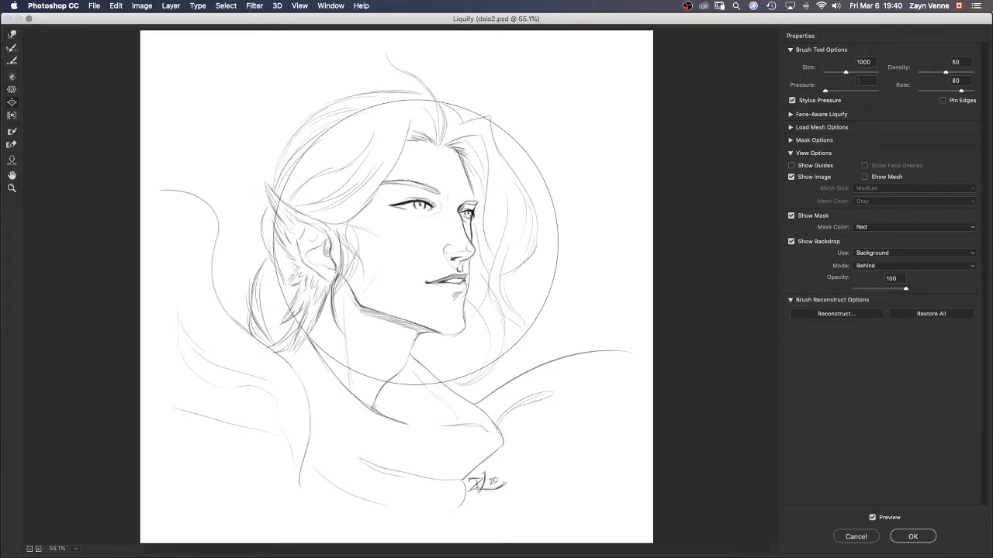
key("bracketleft")
key("bracketleft")
key("bracketleft")
key("bracketleft")
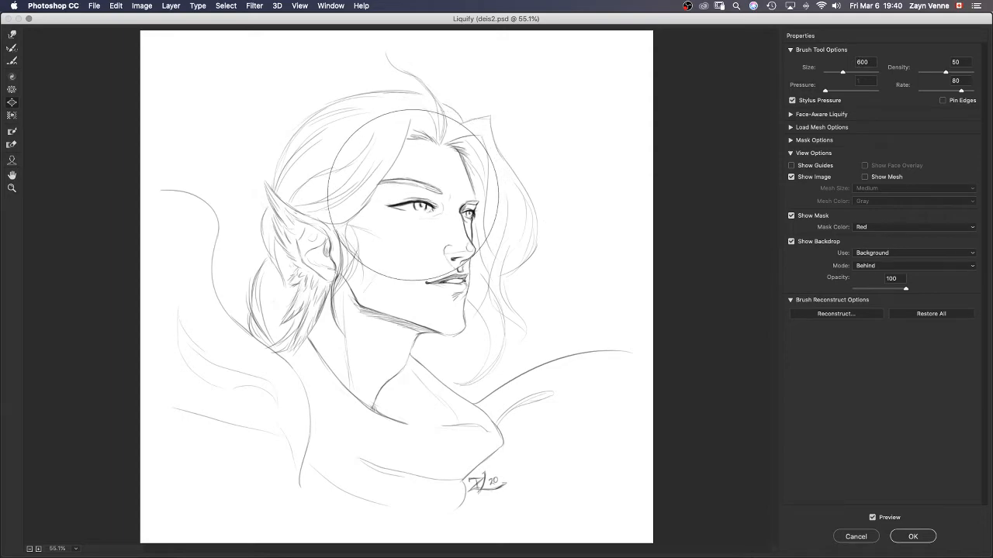
left_click(413, 194)
Step: Undo the Bloat and Pucker changes made to the face
key("super+z")
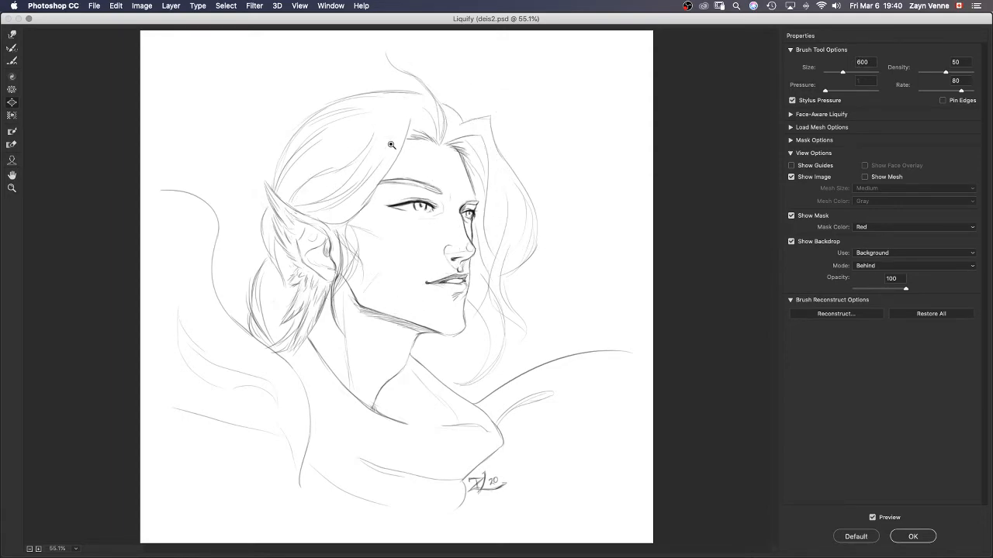
key("super+z")
key("super+z")
key("super+z")
key("super+z")
key("super+z")
key("super+z")
key("super+z")
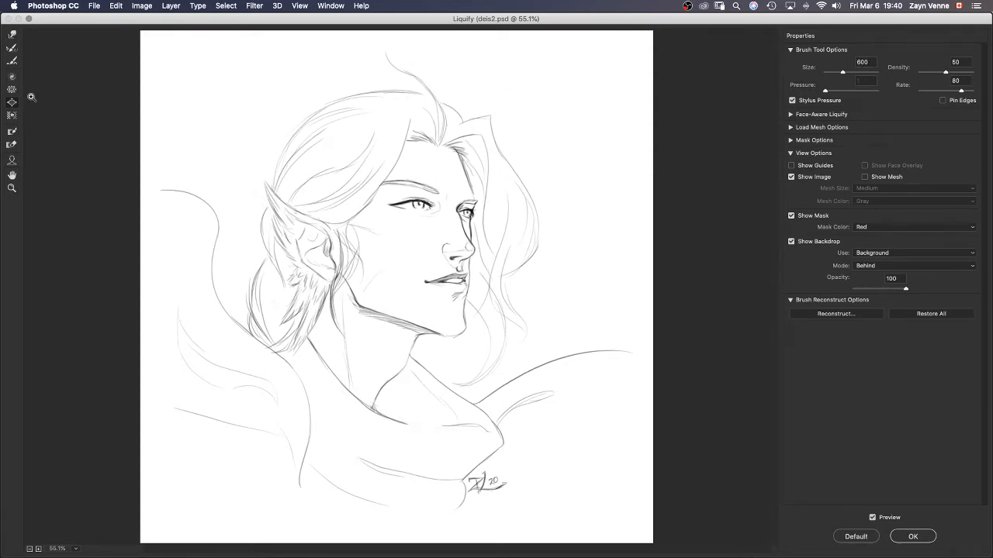
Step: Return to the Pucker tool, reduce its brush to size 400, and pinch the near eye and eyebrow inward
key("bracketright")
key("bracketright")
key("bracketright")
key("bracketright")
key("bracketright")
key("bracketright")
key("bracketright")
key("bracketright")
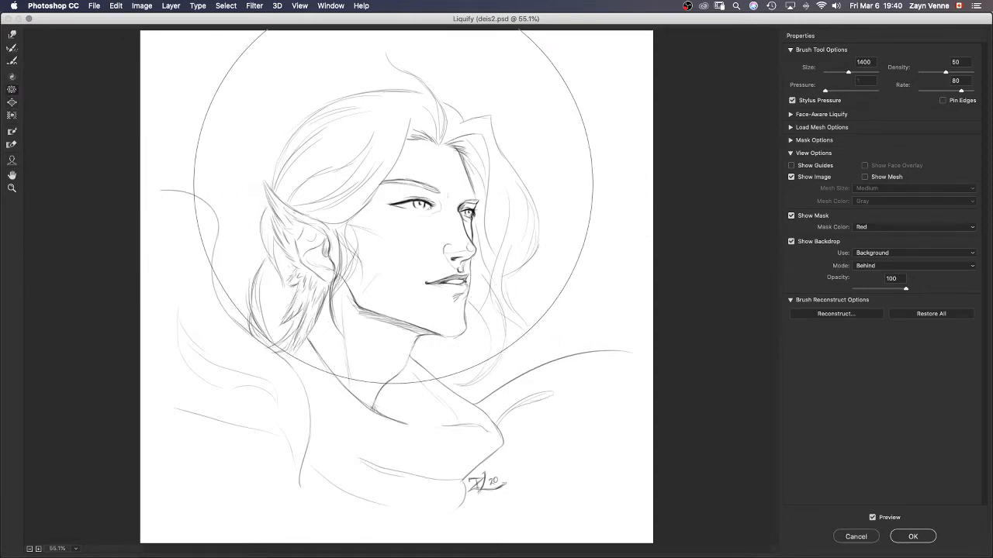
key("bracketleft")
key("bracketleft")
key("bracketleft")
key("bracketleft")
key("bracketleft")
key("bracketleft")
key("bracketleft")
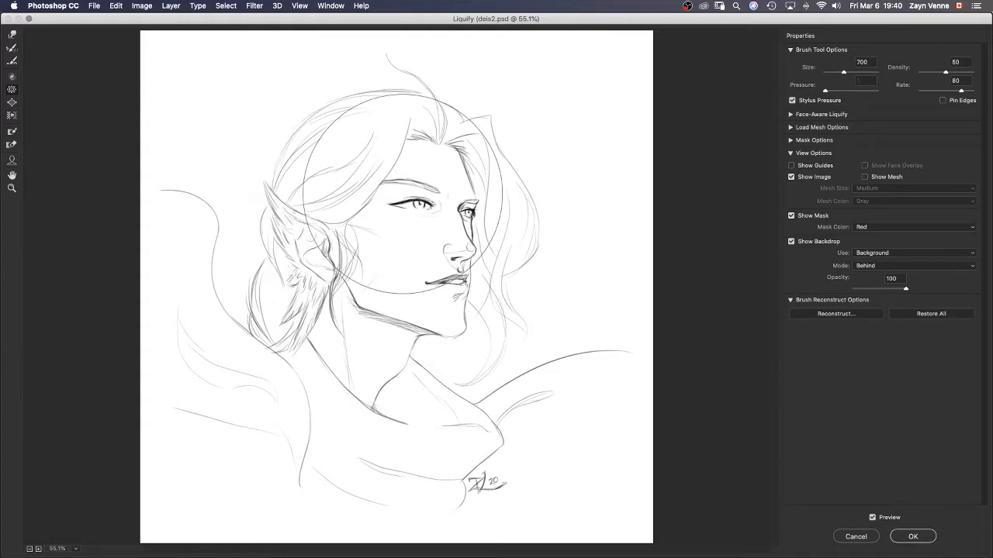
key("bracketleft")
key("bracketleft")
key("bracketleft")
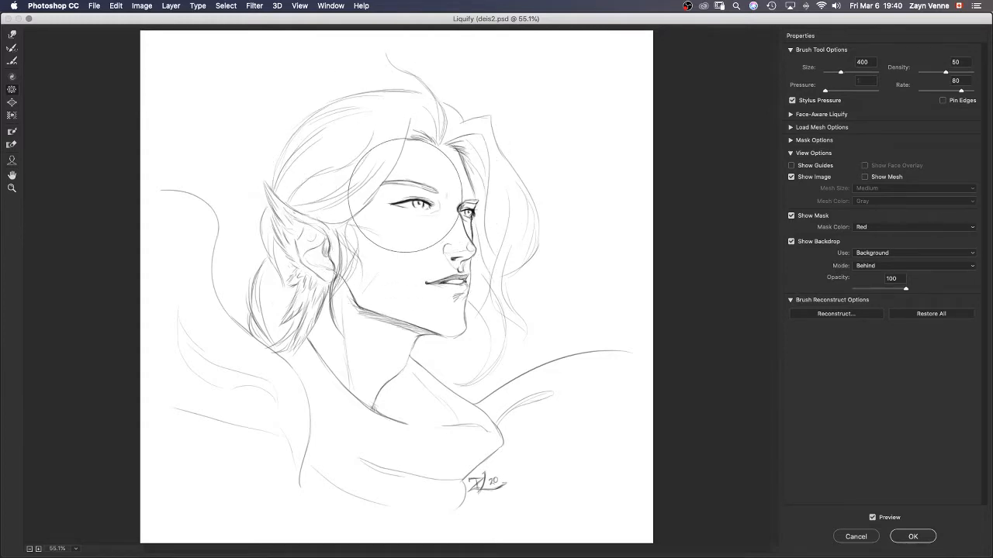
mouse_move(405, 195)
left_mouse_down()
mouse_move(508, 183)
mouse_move(413, 199)
mouse_move(390, 193)
left_mouse_up()
Step: Undo the Pucker strokes around the near eye and close Liquify by accepting it
key("super+z")
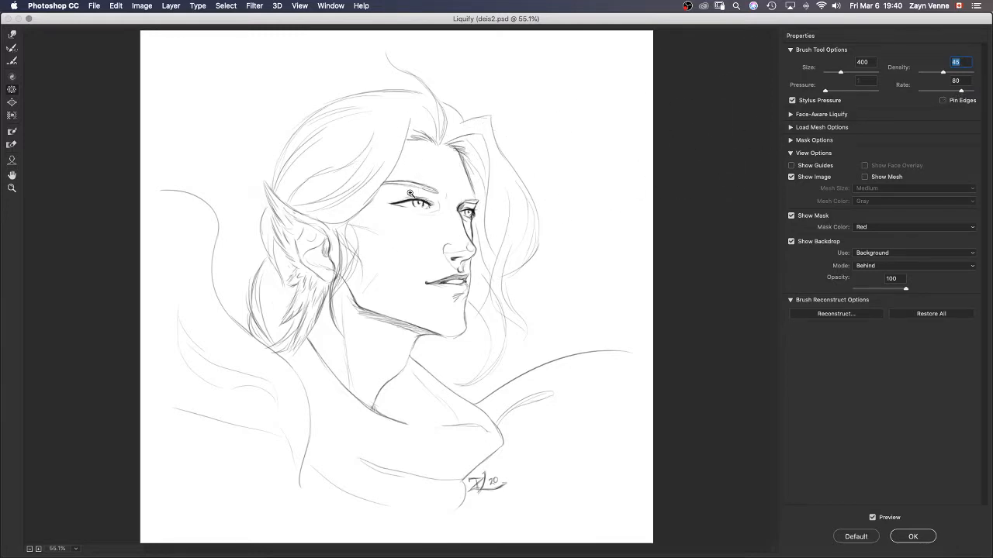
key("super+z")
key("super+z")
key("super+z")
key("super+z")
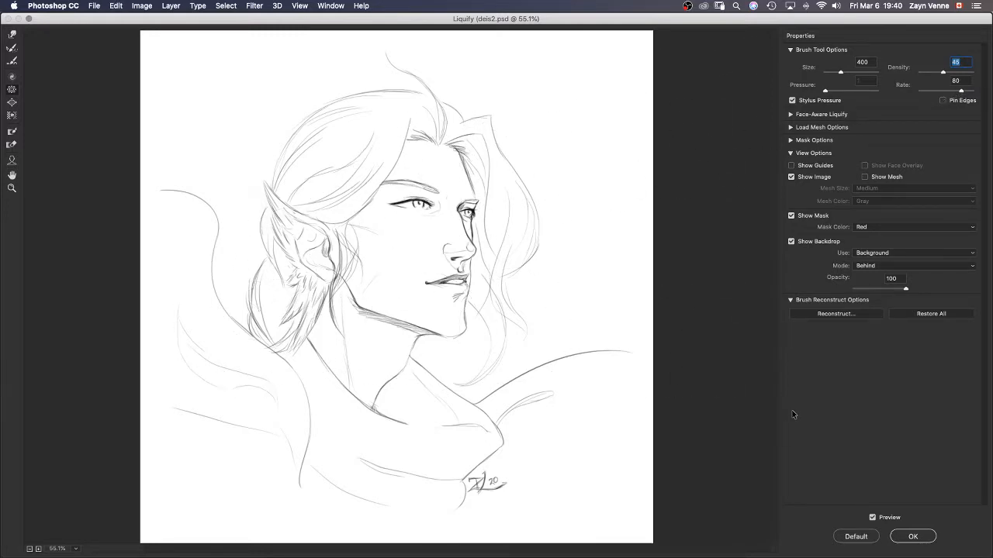
key("super+z")
left_click(929, 537)
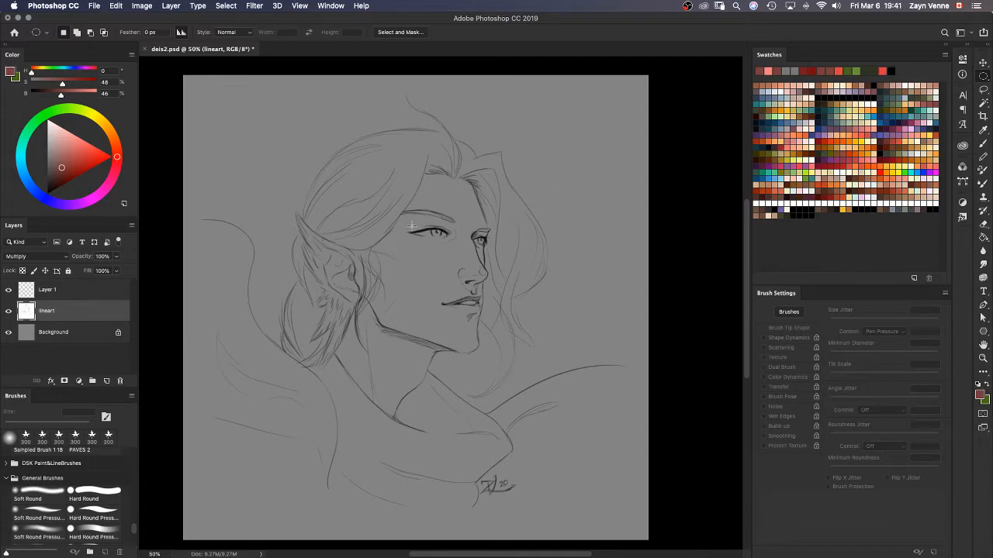
Step: Make a rectangular selection around the eyes and nose on the lineart layer and open the Liquify filter for it
key("l")
key("m")
mouse_move(349, 185)
left_mouse_down()
mouse_move(514, 237)
mouse_move(526, 273)
left_mouse_up()
key("shift+m")
left_click_drag(342, 176, 536, 298)
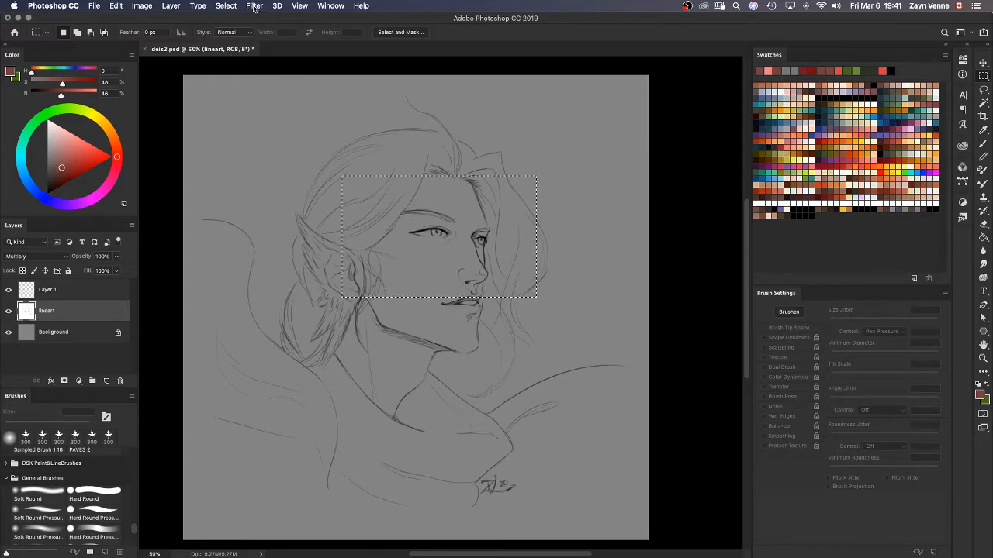
left_click(256, 8)
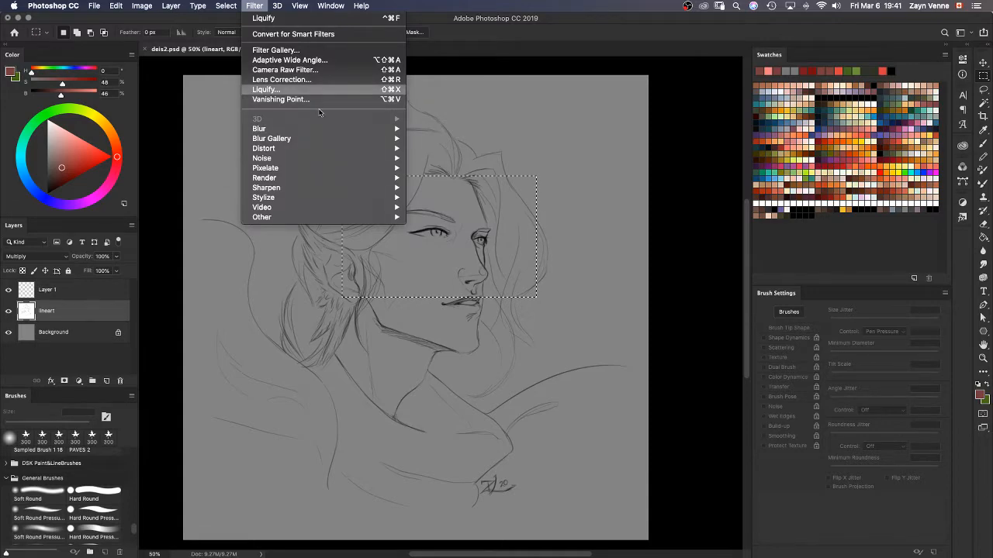
left_click(308, 89)
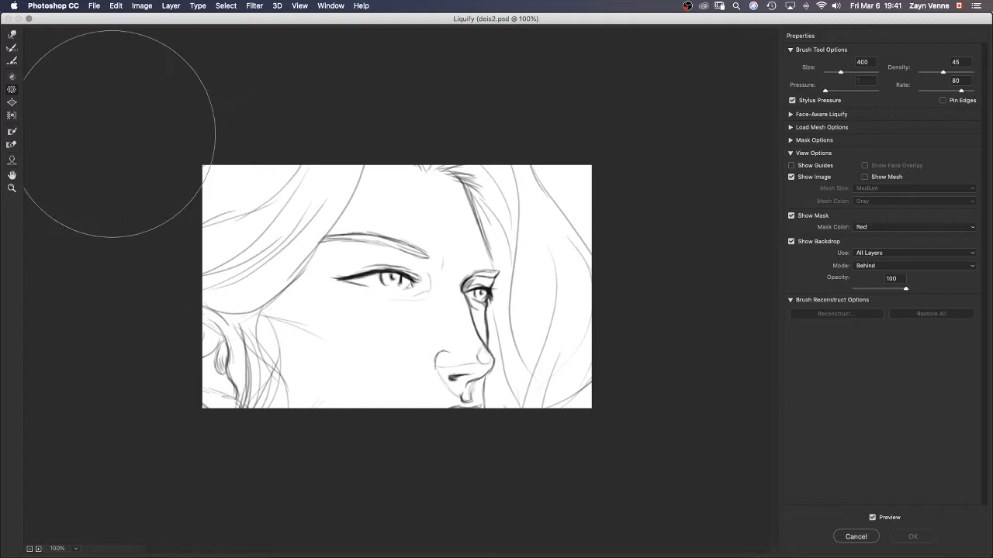
Step: Distort the hair and hairline within the selected area using Forward Warp at brush size 250, and apply the filter
left_click(11, 34)
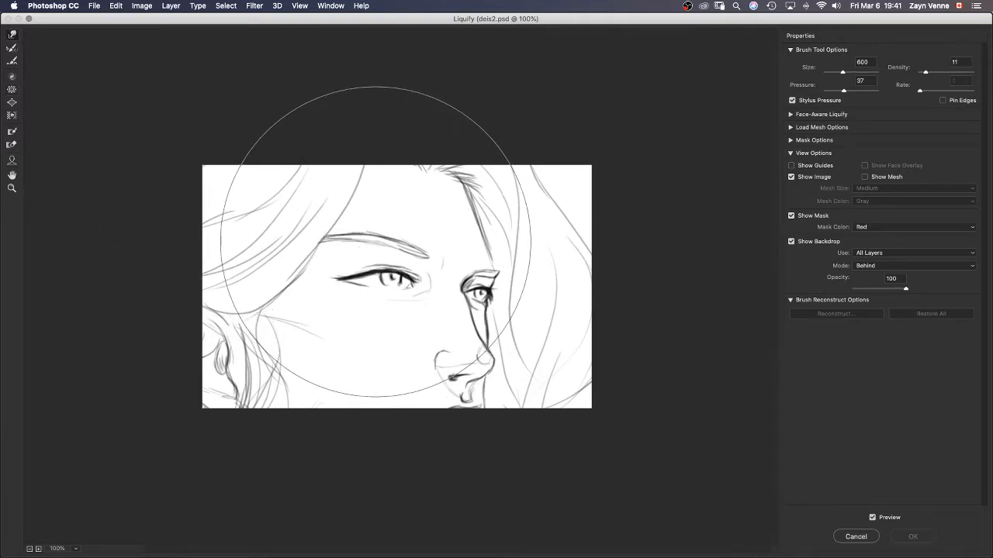
key("bracketleft")
key("bracketleft")
key("bracketleft")
key("bracketleft")
key("bracketleft")
key("bracketleft")
key("bracketleft")
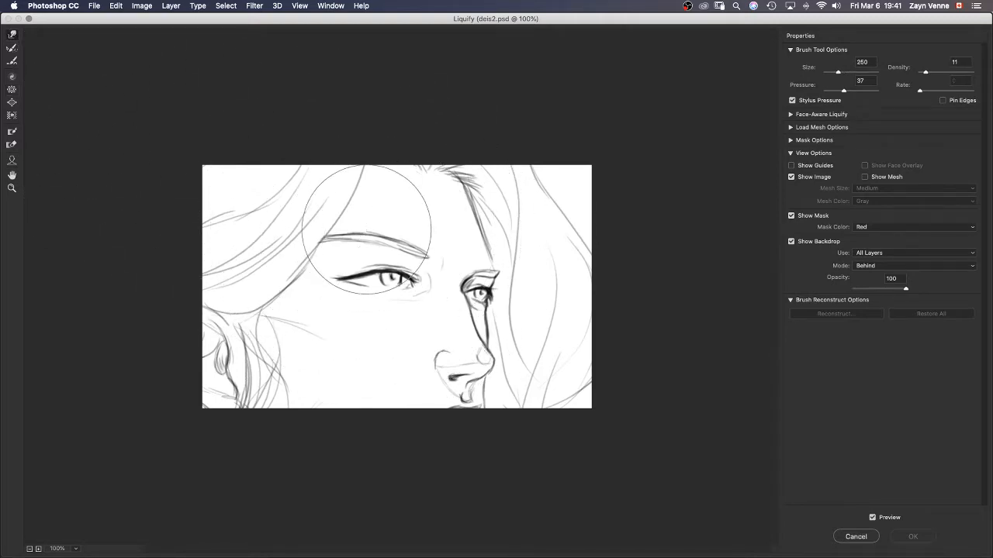
mouse_move(362, 226)
left_mouse_down()
mouse_move(368, 250)
mouse_move(331, 244)
mouse_move(337, 259)
mouse_move(304, 269)
mouse_move(326, 283)
left_mouse_up()
mouse_move(366, 180)
left_mouse_down()
mouse_move(321, 178)
mouse_move(328, 159)
mouse_move(295, 128)
left_mouse_up()
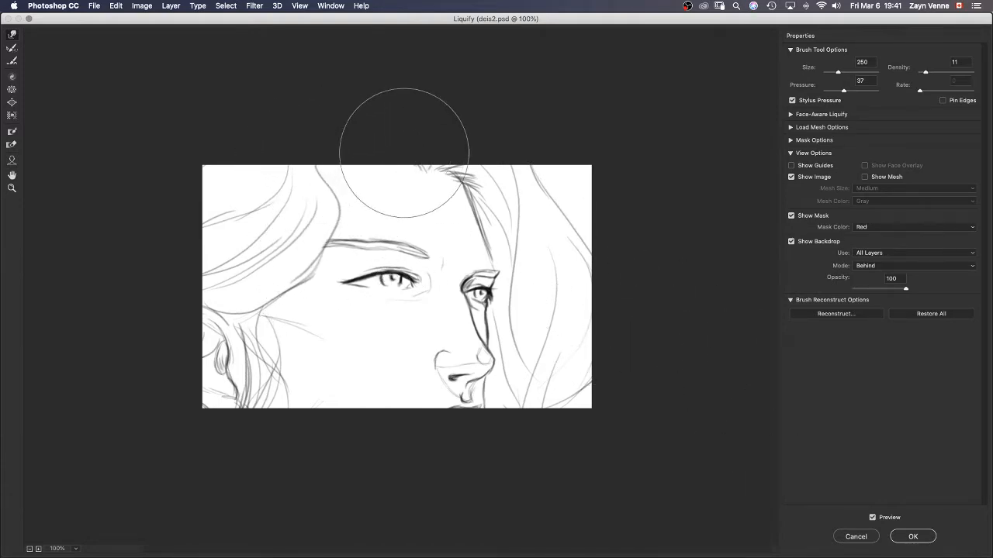
left_click_drag(470, 169, 569, 156)
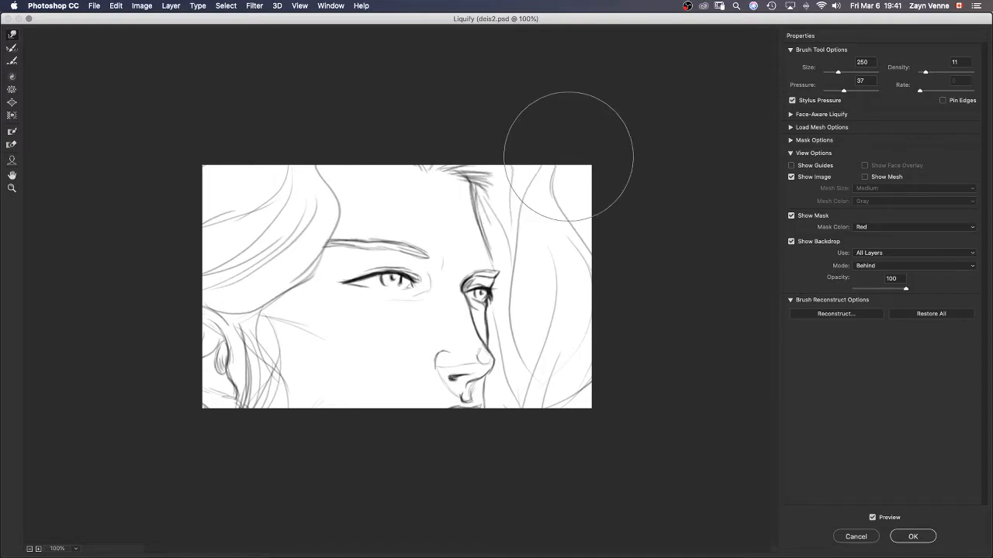
left_click(922, 536)
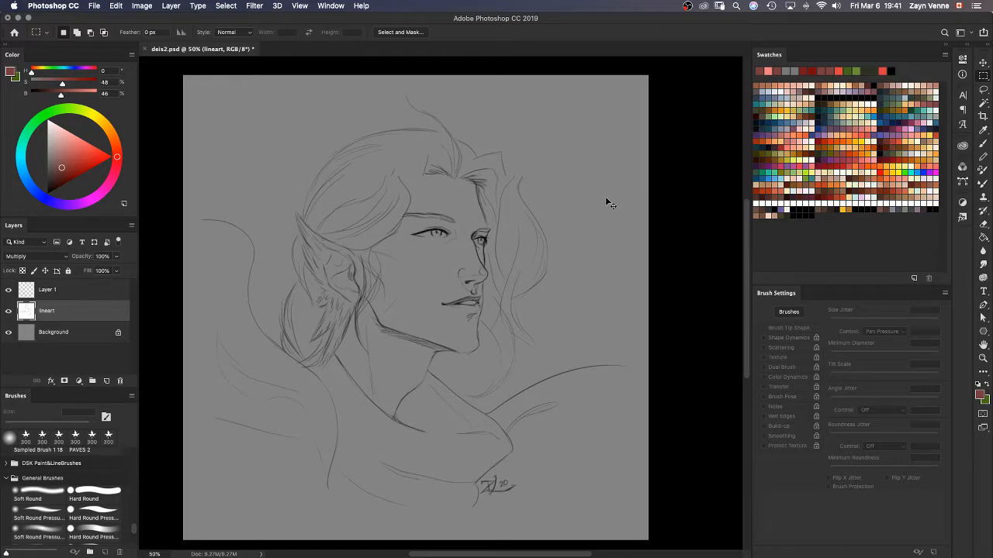
Step: Undo the Liquify and selection changes back to the full-canvas selection, and clear the red paint from Layer 1
key("super+z")
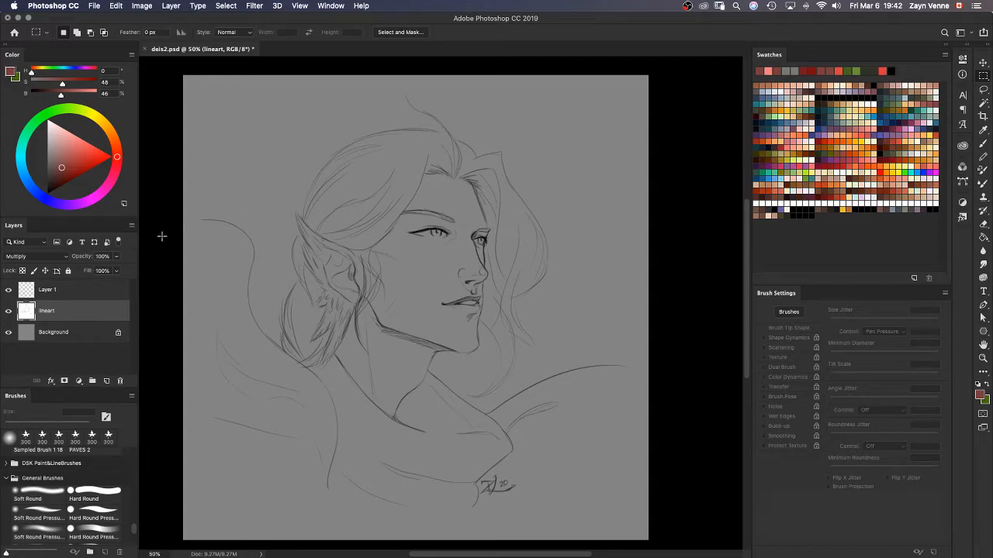
key("super+z")
key("super+z")
key("super+z")
key("super+z")
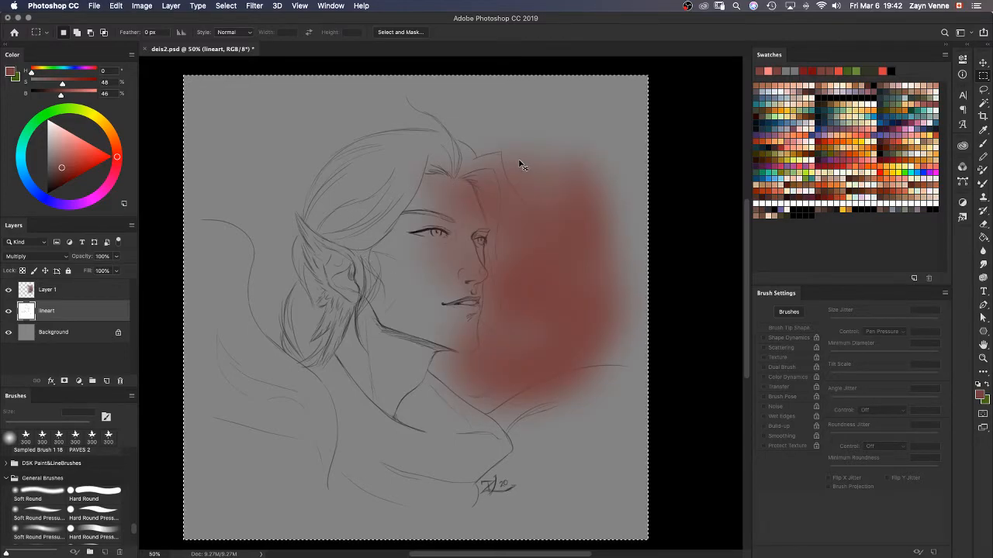
left_click(108, 288)
key("Delete")
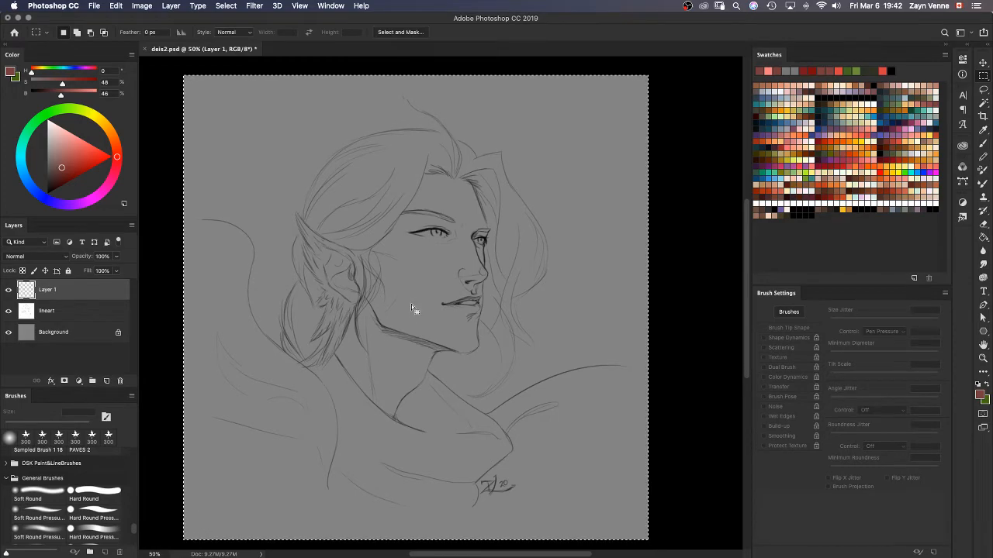
Step: Switch to the Pencil tool at 15 px, try one curved red stroke beside the head on Layer 1, and undo it
key("b")
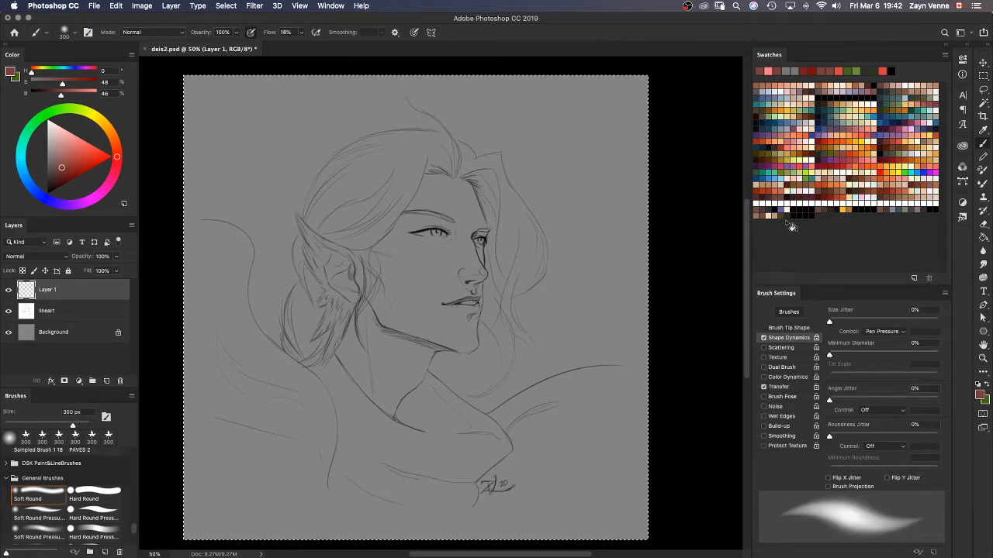
left_click(981, 154)
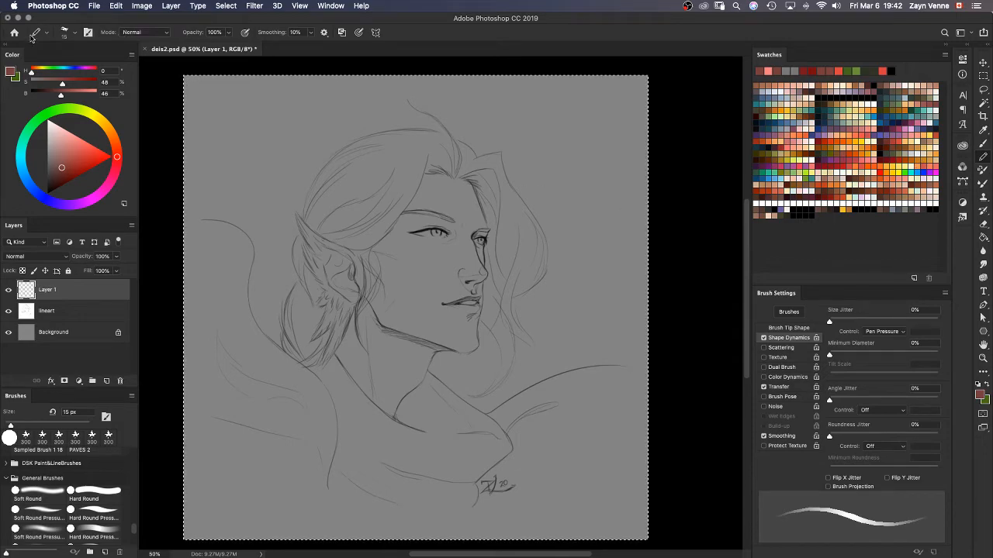
left_click(47, 35)
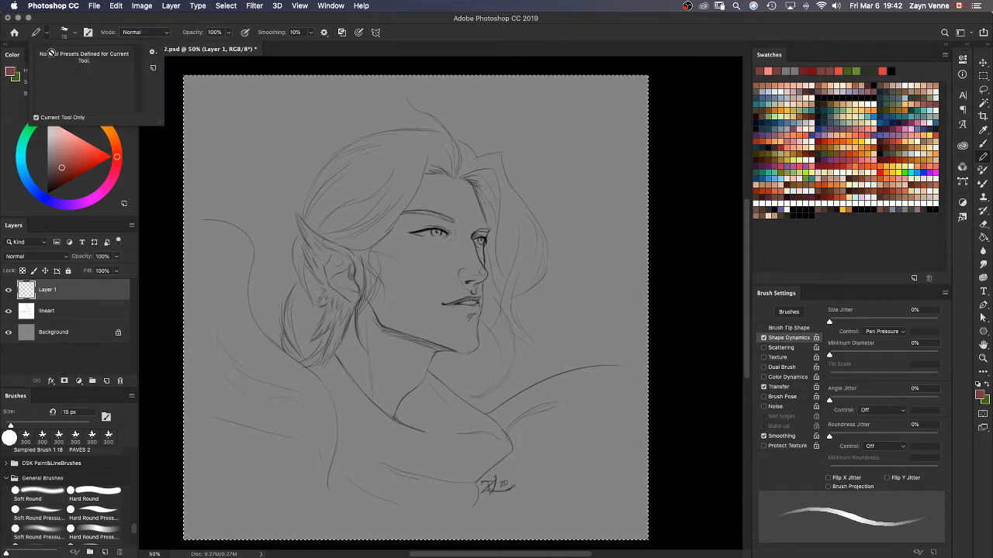
left_click(48, 37)
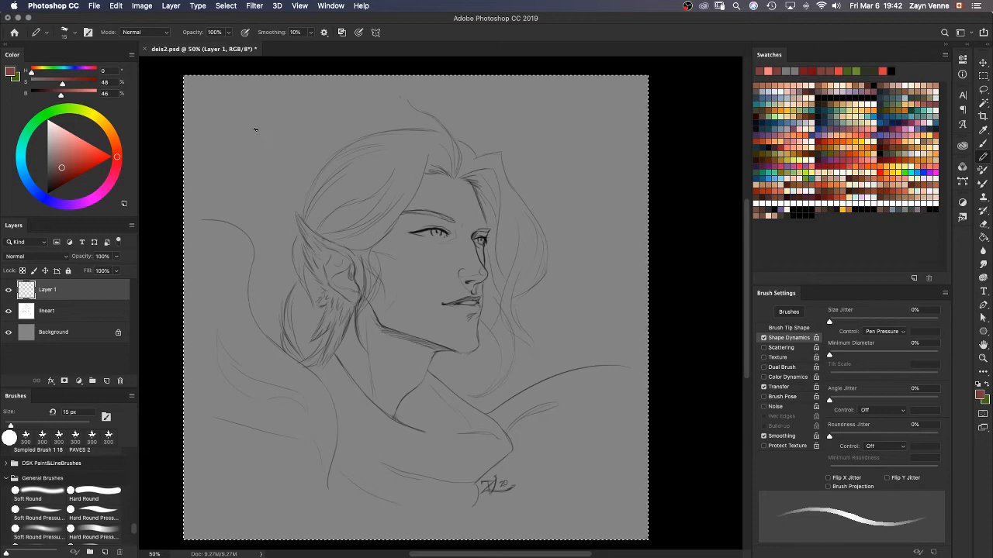
mouse_move(255, 129)
left_mouse_down()
mouse_move(285, 324)
mouse_move(260, 388)
left_mouse_up()
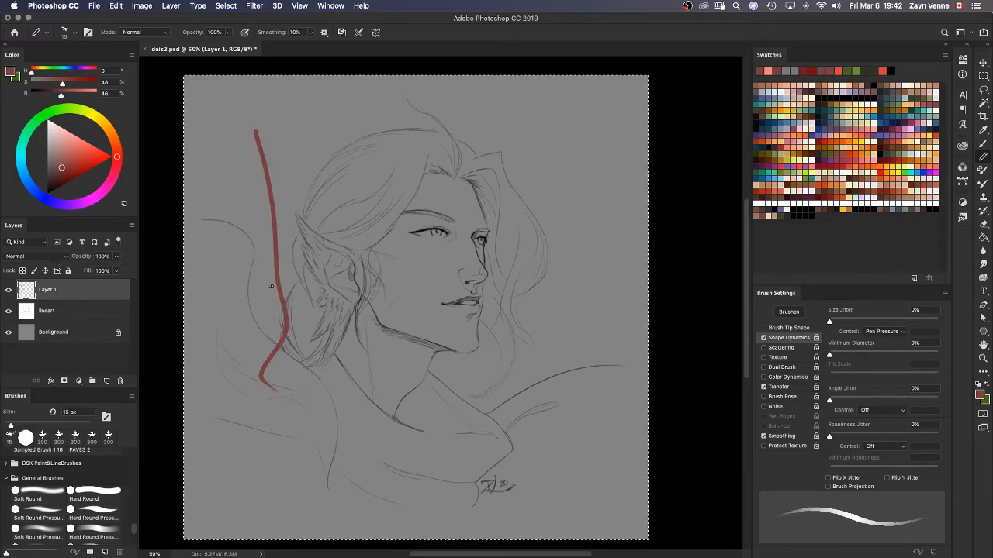
key("super+z")
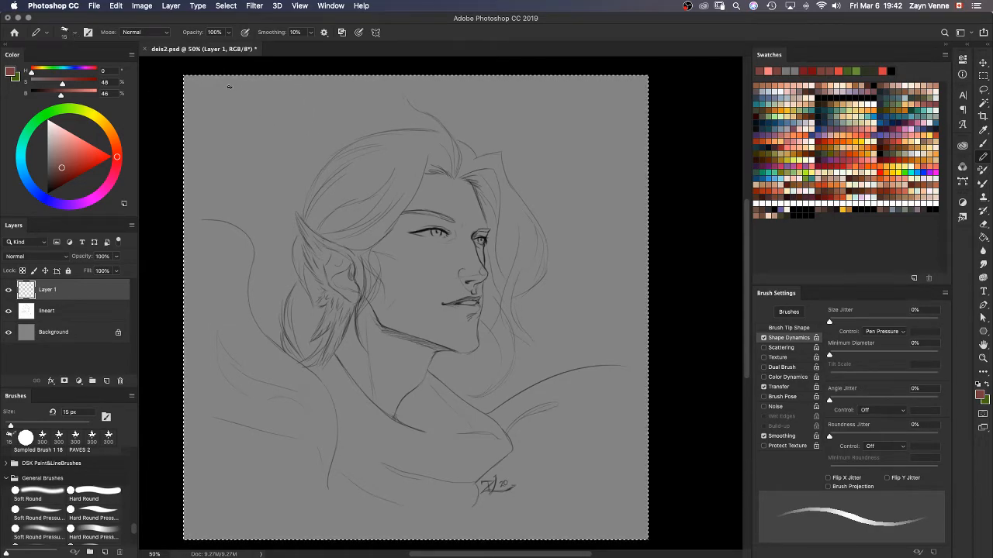
Step: Draw several long curving red 15 px pencil strokes across the face, the shoulder and the area beside the hair
mouse_move(231, 113)
left_mouse_down()
mouse_move(262, 178)
mouse_move(383, 250)
left_mouse_up()
mouse_move(294, 180)
left_mouse_down()
mouse_move(378, 205)
mouse_move(372, 345)
left_mouse_up()
mouse_move(528, 229)
left_mouse_down()
mouse_move(473, 371)
mouse_move(431, 417)
left_mouse_up()
left_click_drag(578, 326, 458, 531)
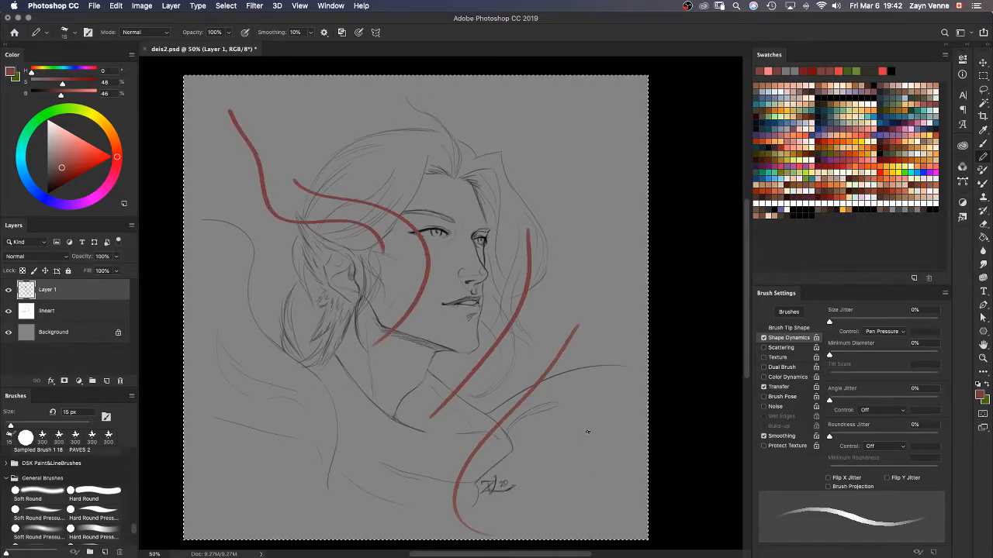
left_click_drag(588, 448, 576, 362)
left_click_drag(610, 331, 625, 301)
mouse_move(542, 236)
left_mouse_down()
mouse_move(615, 335)
mouse_move(546, 407)
left_mouse_up()
mouse_move(585, 375)
left_mouse_down()
mouse_move(610, 339)
mouse_move(513, 193)
mouse_move(612, 341)
left_mouse_up()
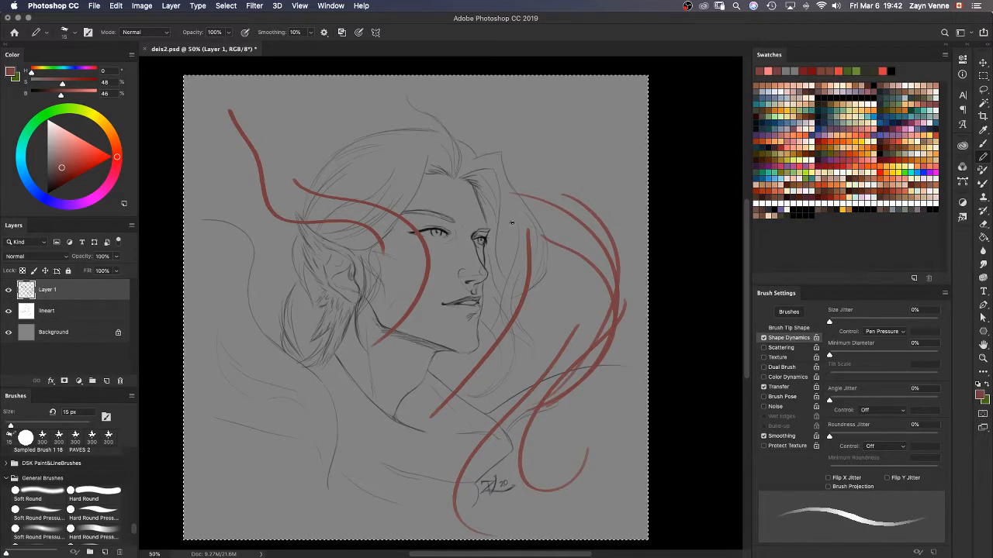
Step: Clear the red pencil strokes from Layer 1, and cycle through the General Brushes presets to end on Hard Round
key("Delete")
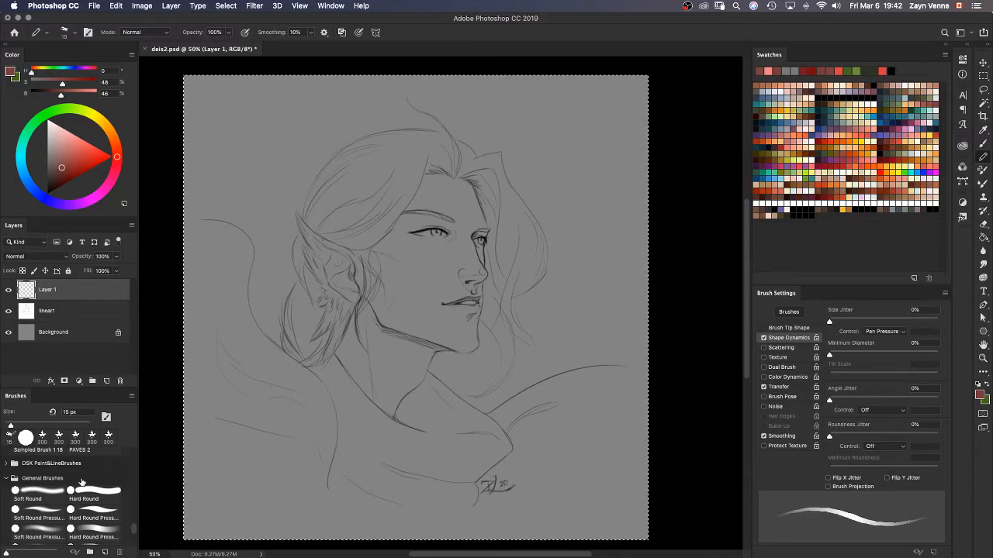
left_click(94, 495)
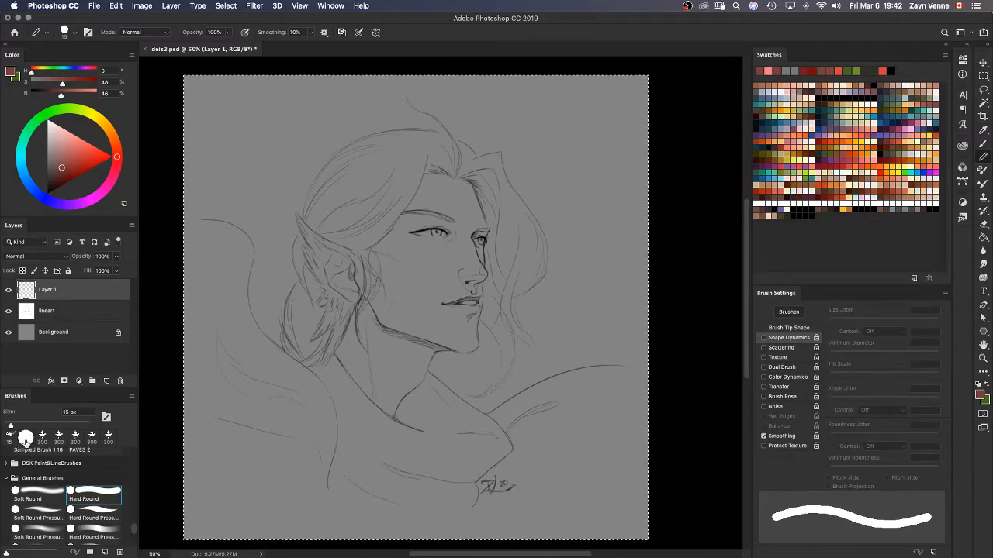
key("period")
key("period")
key("period")
key("period")
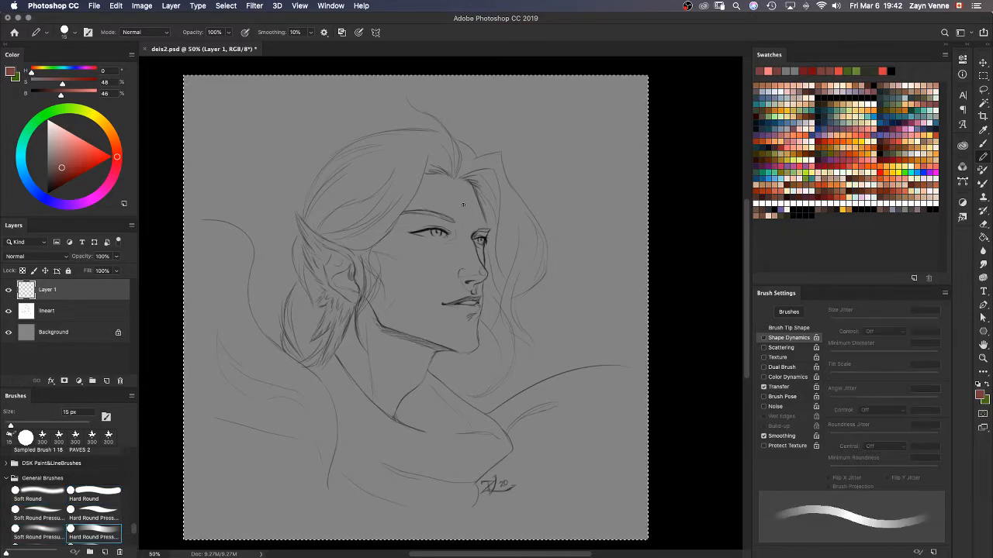
key("comma")
key("comma")
key("comma")
key("comma")
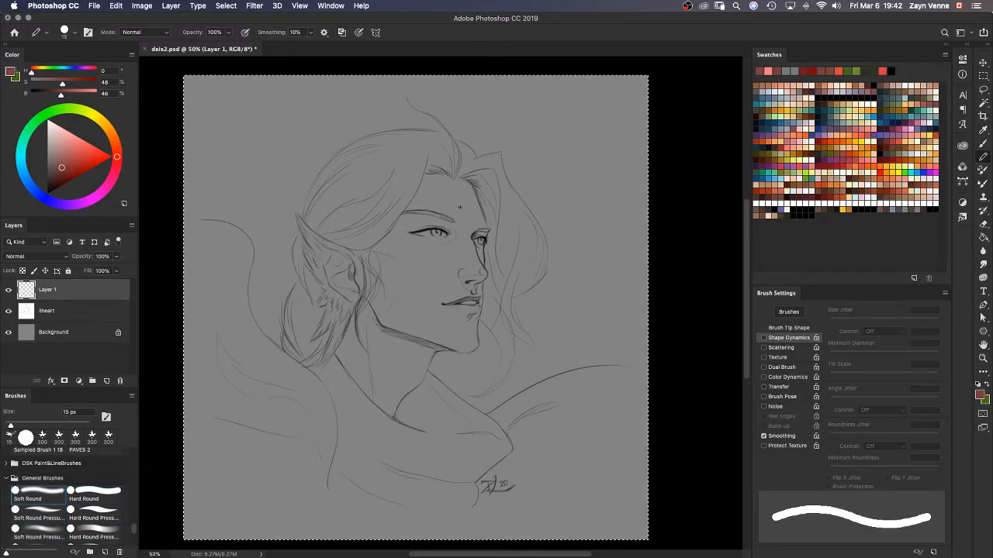
Step: Paint a broad red curve from beside the hair across the neck with the Hard Round pencil at 500 px, and clear it from Layer 1
key("bracketright")
key("bracketright")
key("bracketright")
key("bracketright")
key("bracketright")
key("bracketright")
key("bracketright")
key("bracketright")
key("bracketright")
key("bracketright")
key("bracketright")
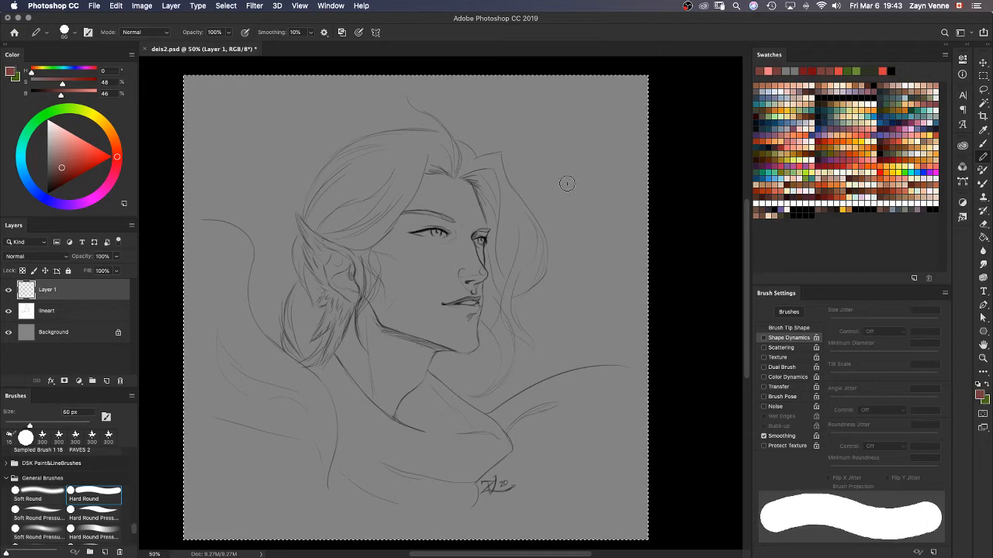
key("bracketright")
key("bracketright")
key("bracketright")
key("bracketright")
key("bracketright")
key("bracketright")
mouse_move(558, 185)
left_mouse_down()
mouse_move(561, 261)
mouse_move(534, 306)
mouse_move(553, 284)
left_mouse_up()
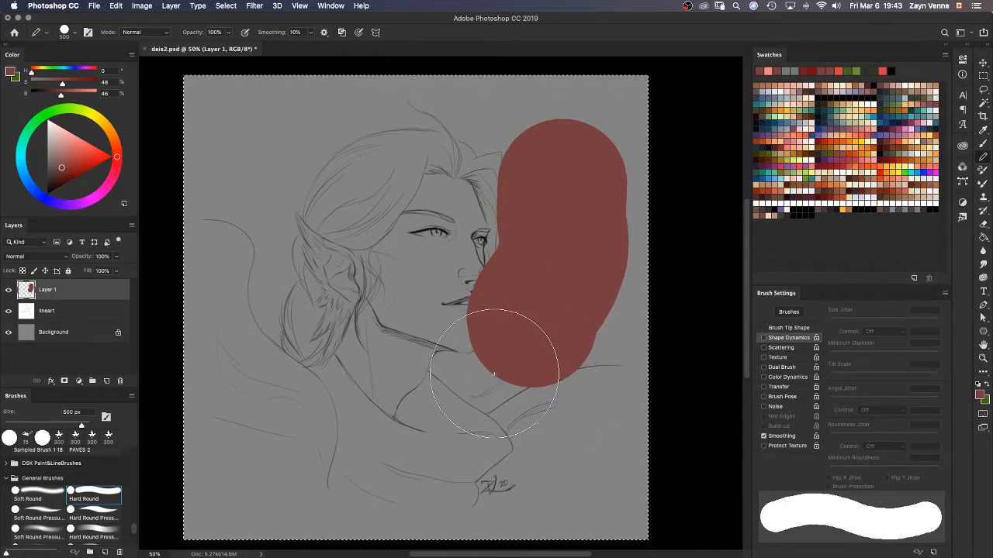
mouse_move(523, 319)
left_mouse_down()
mouse_move(492, 378)
mouse_move(426, 378)
mouse_move(443, 381)
left_mouse_up()
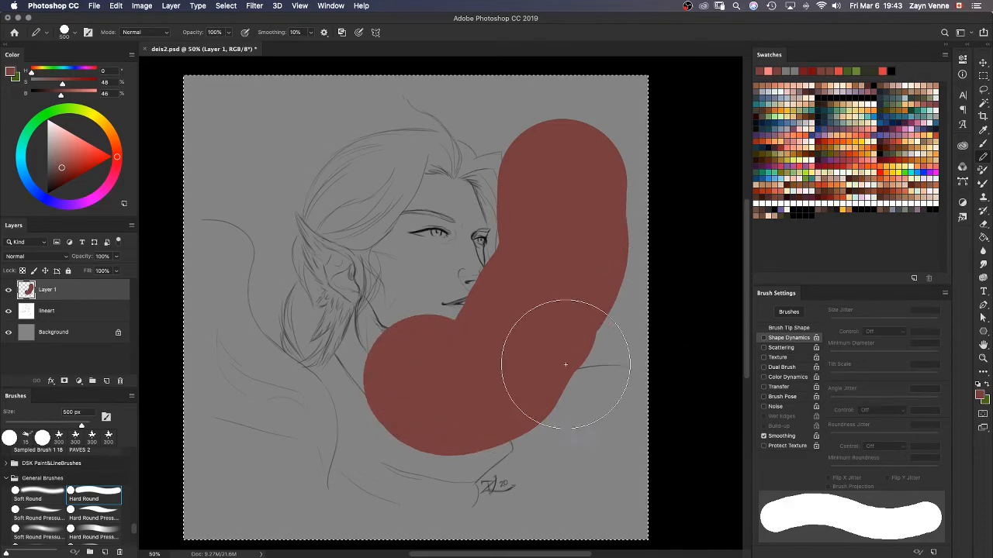
key("Delete")
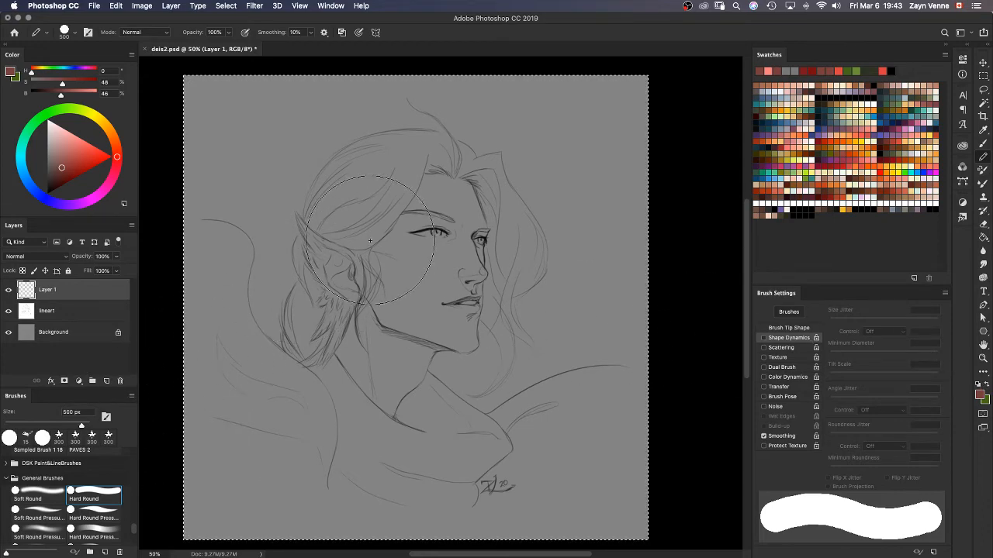
Step: Switch to the Color Replacement tool, set its sampling to Once, and pick up grey from the canvas as the foreground colour
key("shift+b")
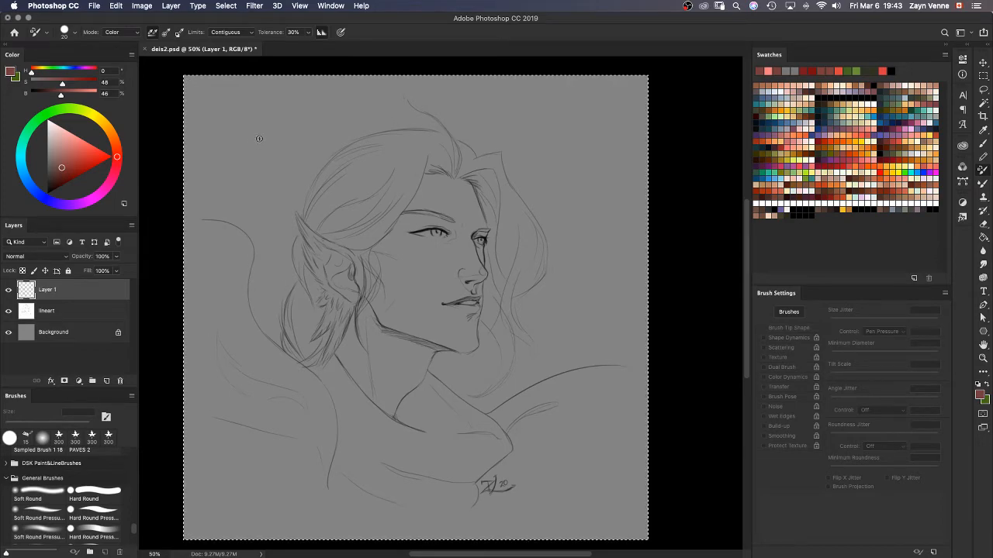
left_click(217, 233, "alt")
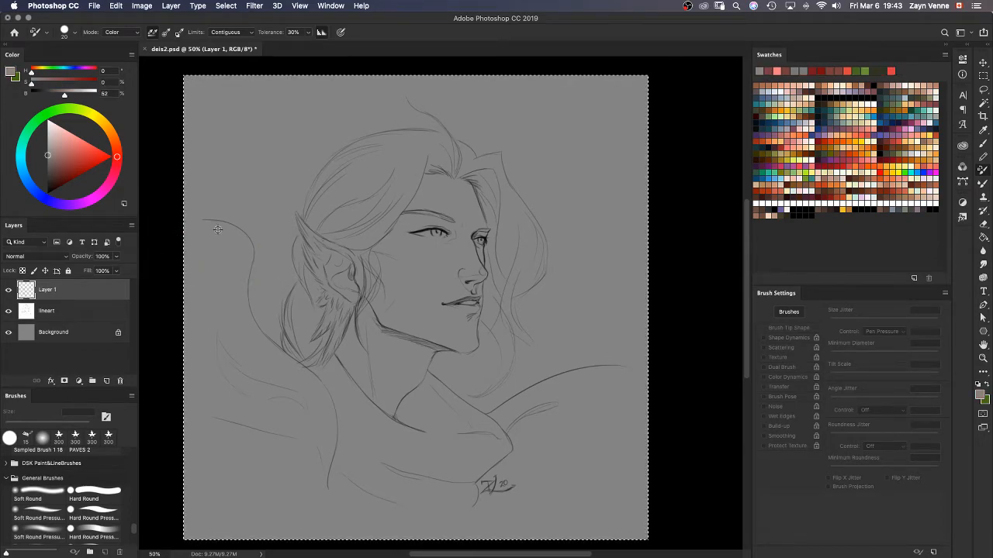
left_click(258, 201, "super")
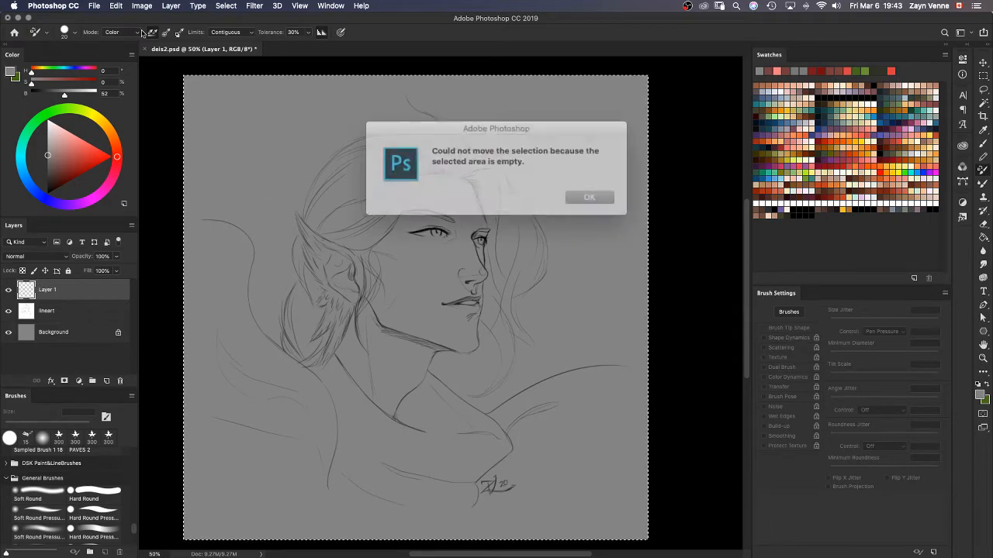
left_click(570, 192)
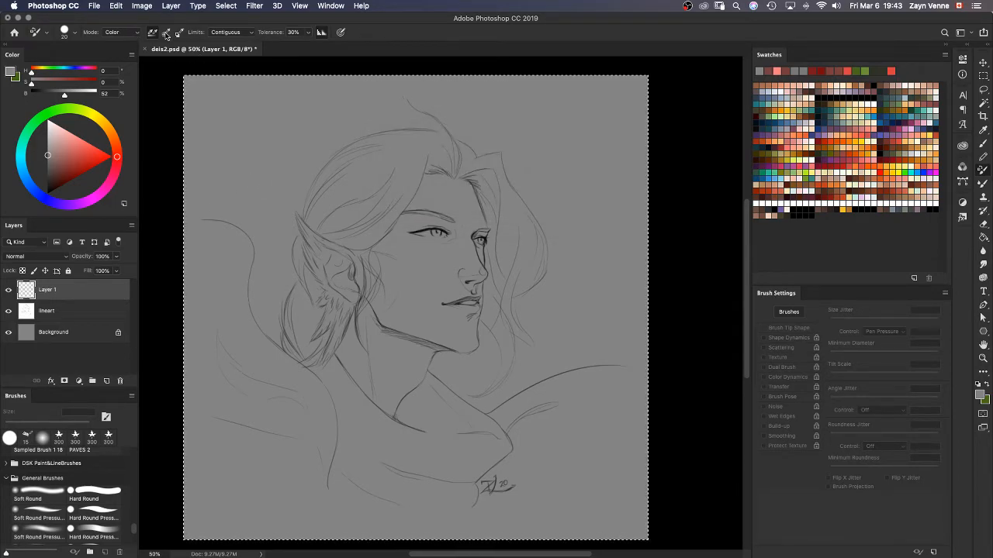
left_click(361, 145, "alt")
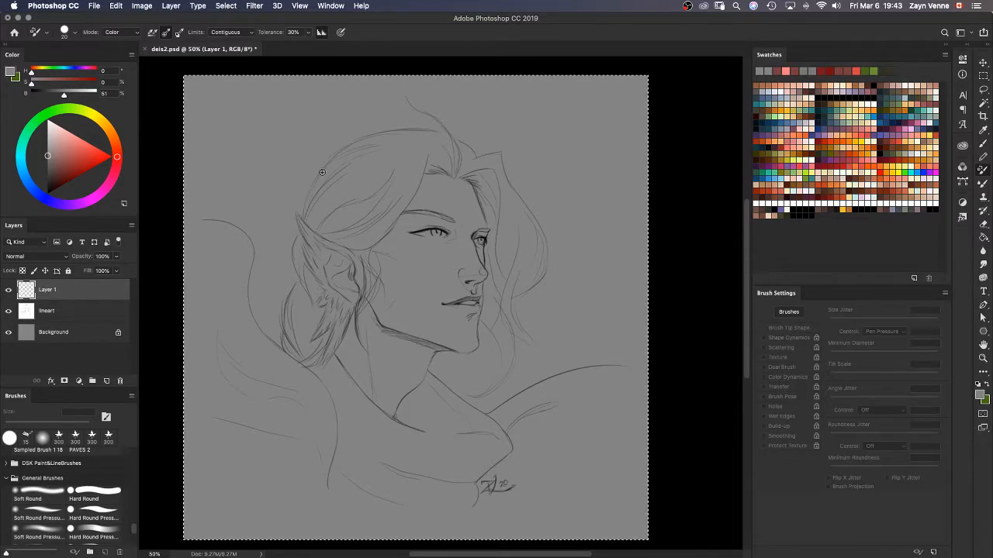
Step: Make the lineart layer active with Color Replacement sampling set to Background Swatch, and view the tool's available modes
key("alt+bracketleft")
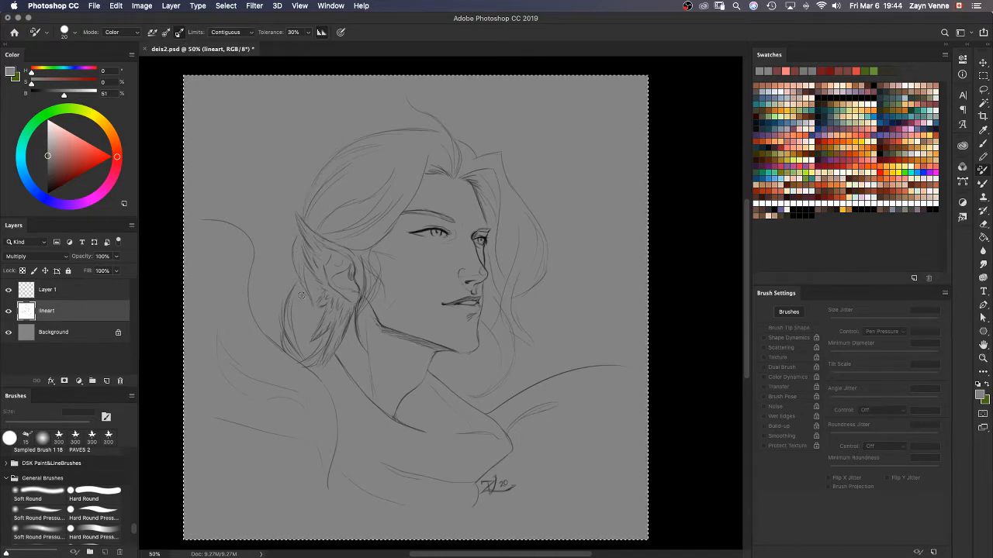
left_click(129, 34)
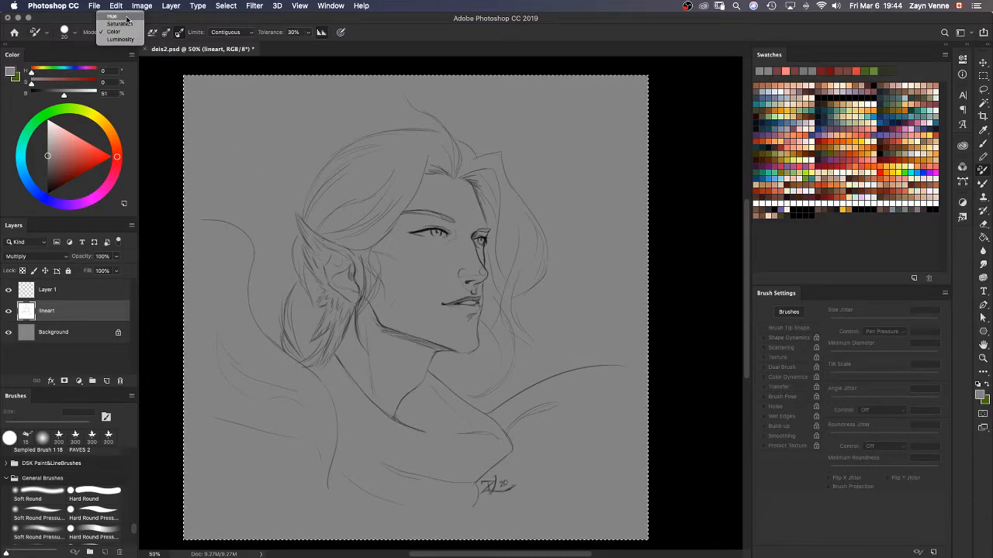
left_click(57, 20)
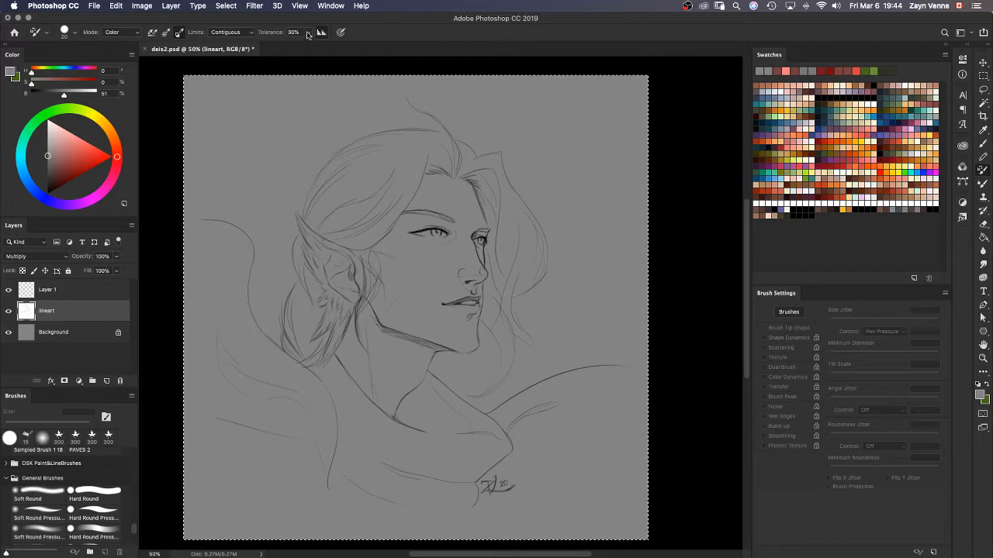
Step: Switch to the Mixer Brush, set its smoothing to 67%, and look over its brush tip shape and smoothing options
key("shift+b")
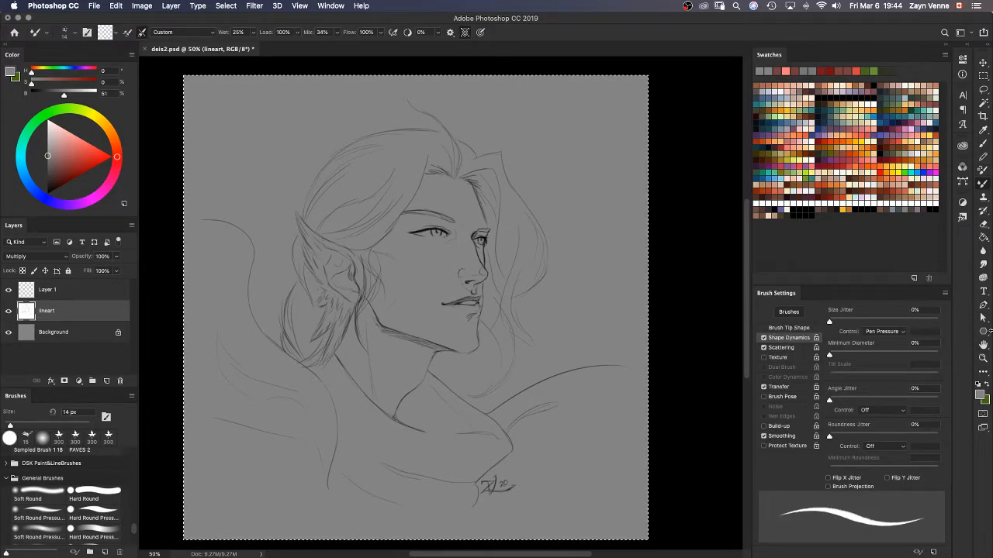
left_click(805, 329)
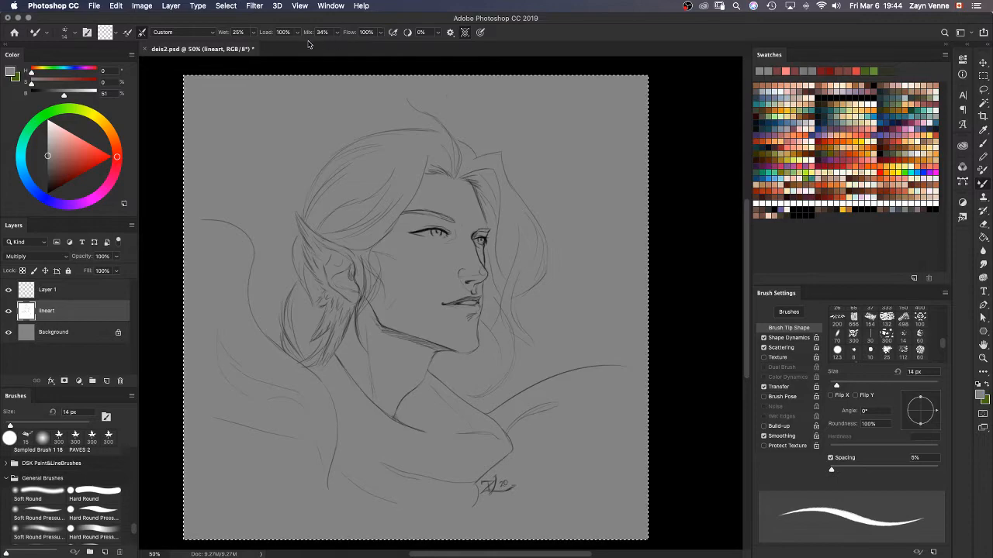
left_click(451, 34)
left_click(439, 34)
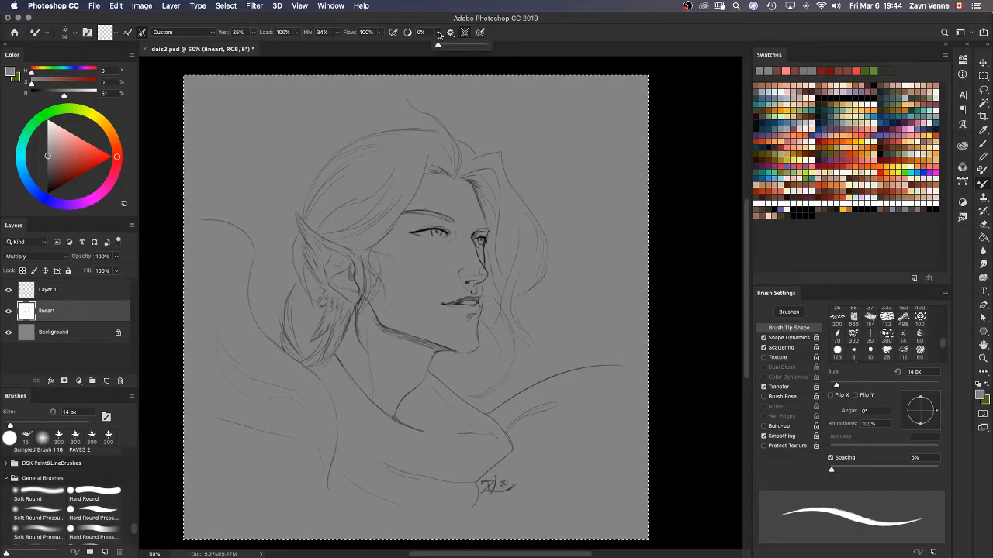
left_click_drag(437, 44, 471, 46)
left_click(450, 32)
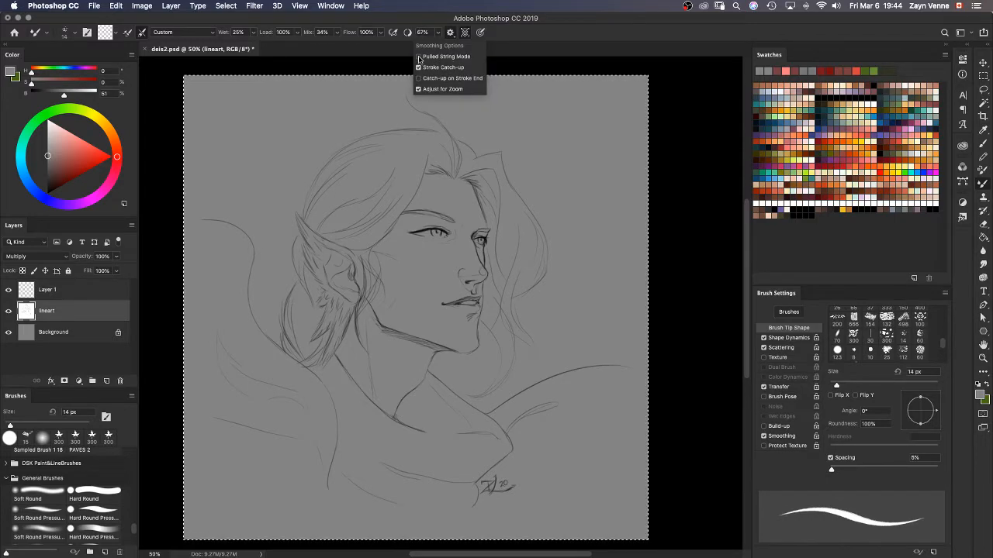
left_click(450, 32)
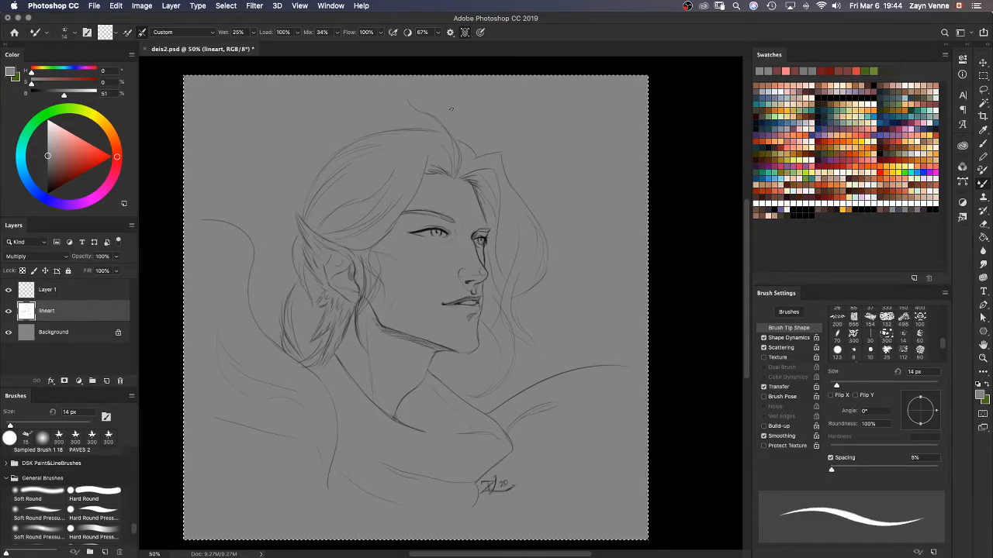
Step: Paint a curved 14 px Mixer Brush stroke over the hair parting on Layer 1, and toggle that layer's visibility to check it
left_click(74, 291)
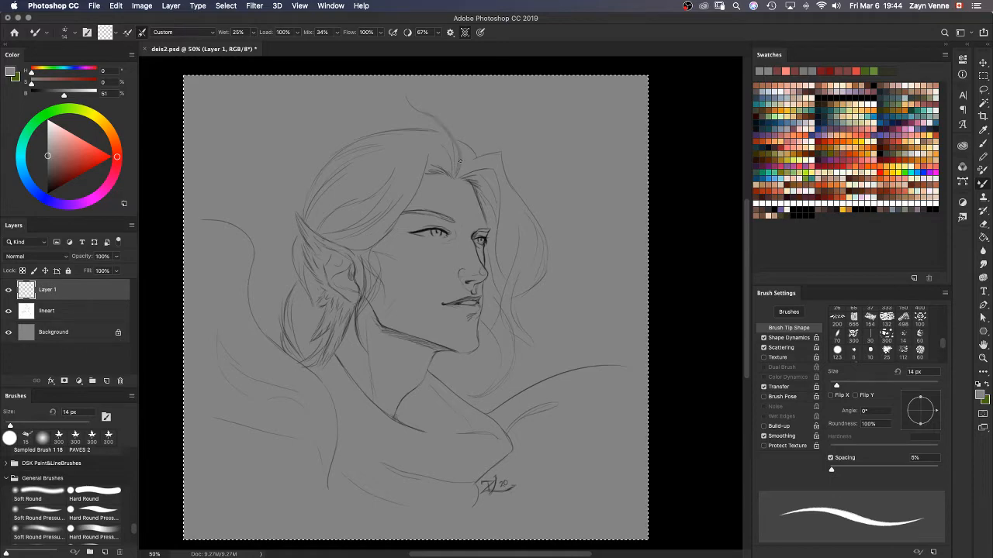
left_click_drag(460, 161, 464, 200)
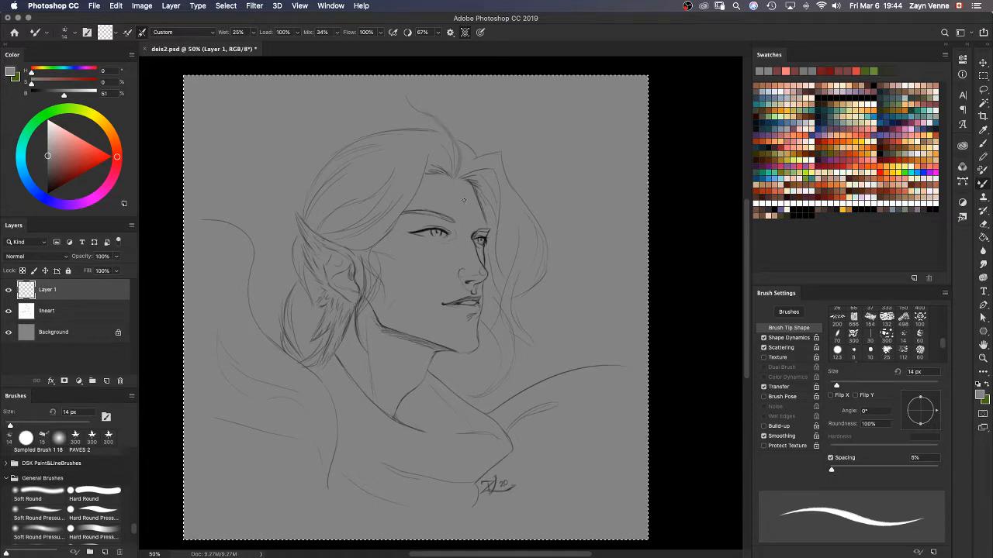
left_click(9, 292)
left_click(9, 292)
left_click(9, 293)
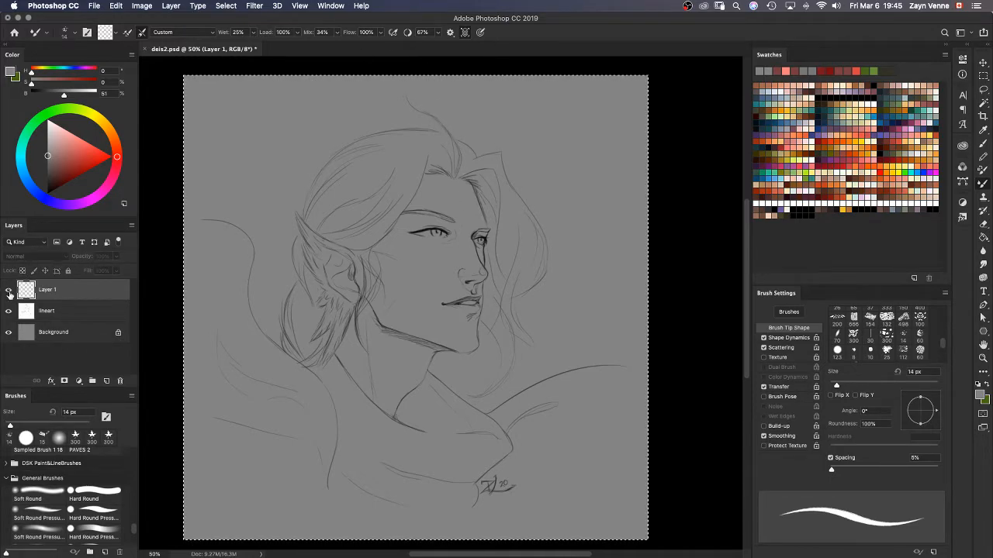
left_click(9, 292)
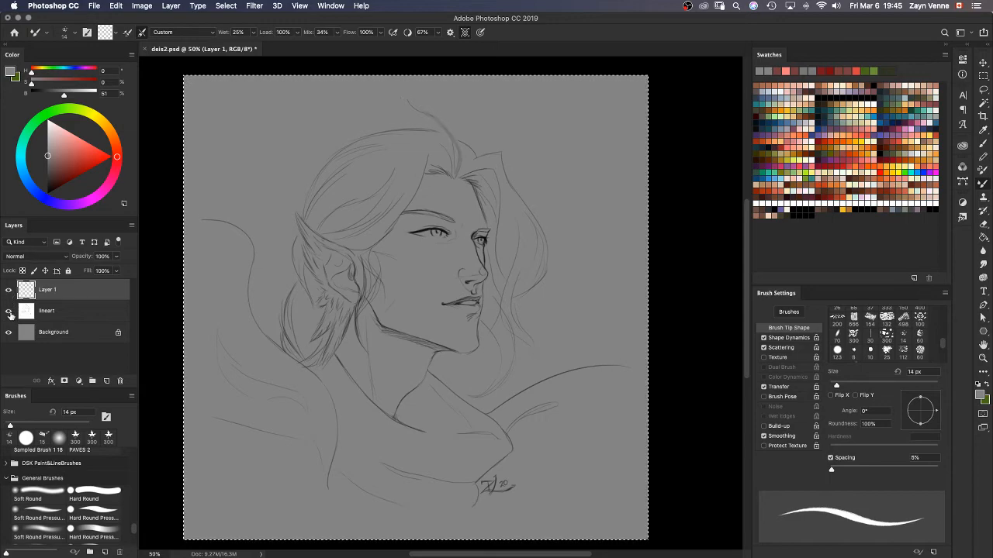
Step: Hide the lineart layer to view the Mixer Brush stroke on its own, and bring the lineart back
left_click(8, 311)
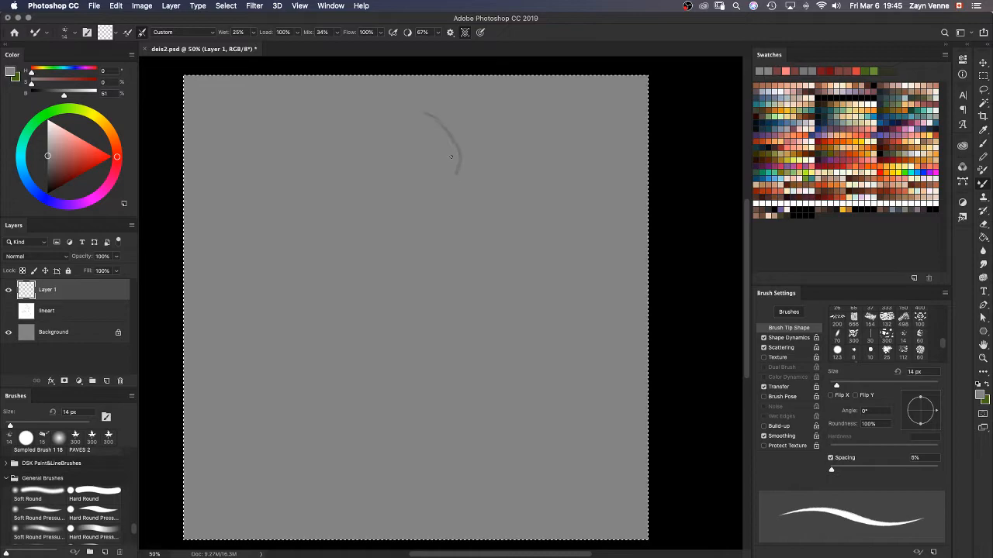
left_click(9, 311)
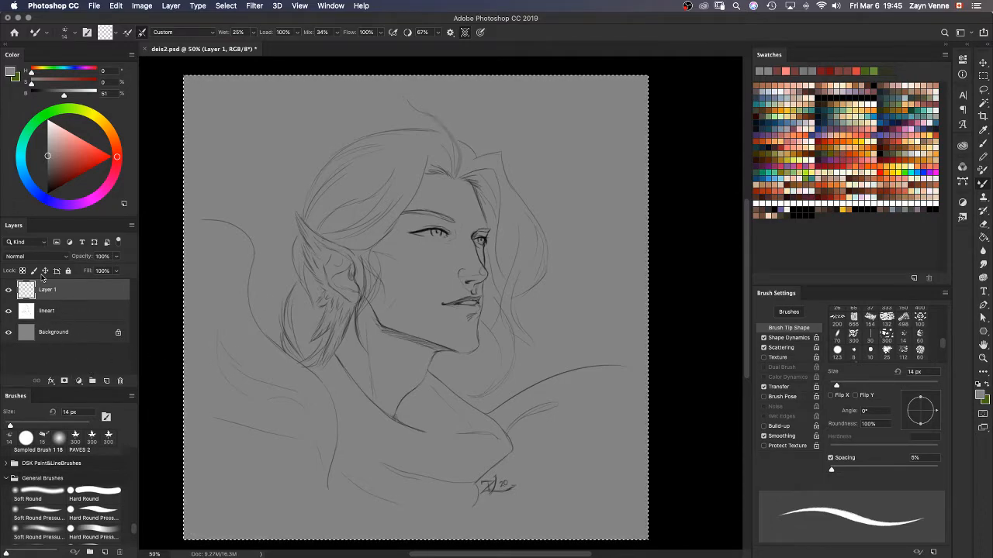
left_click(9, 311)
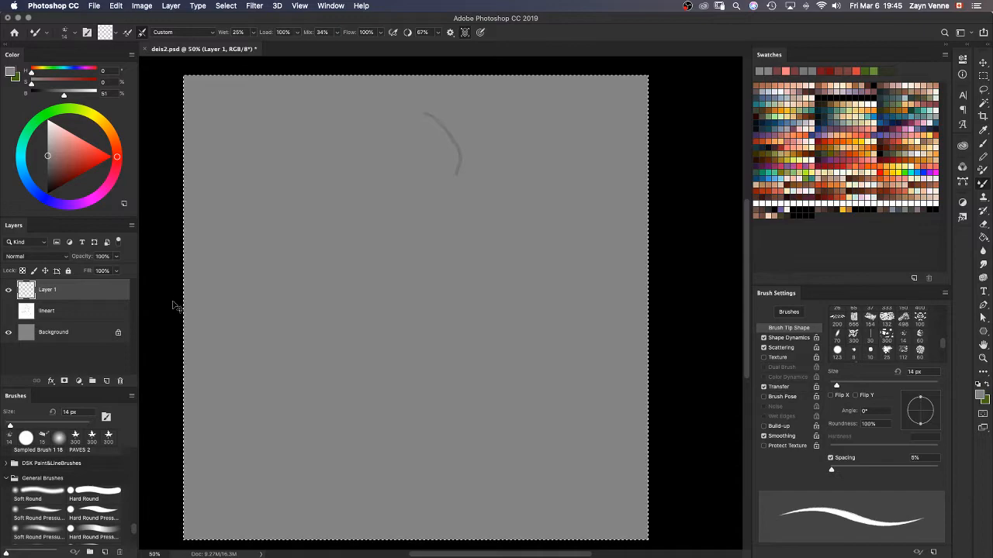
key("super+z")
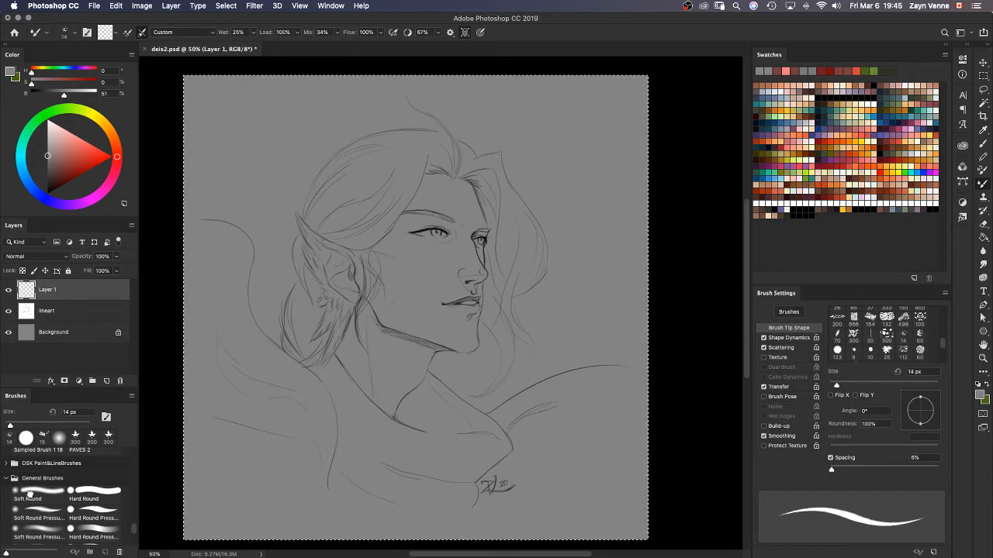
Step: Paint over the top of the hair on Layer 1 with a 35 px Soft Round Mixer Brush that is not cleaned after each stroke
left_click(30, 496)
key("]")
key("]")
key("]")
key("]")
key("]")
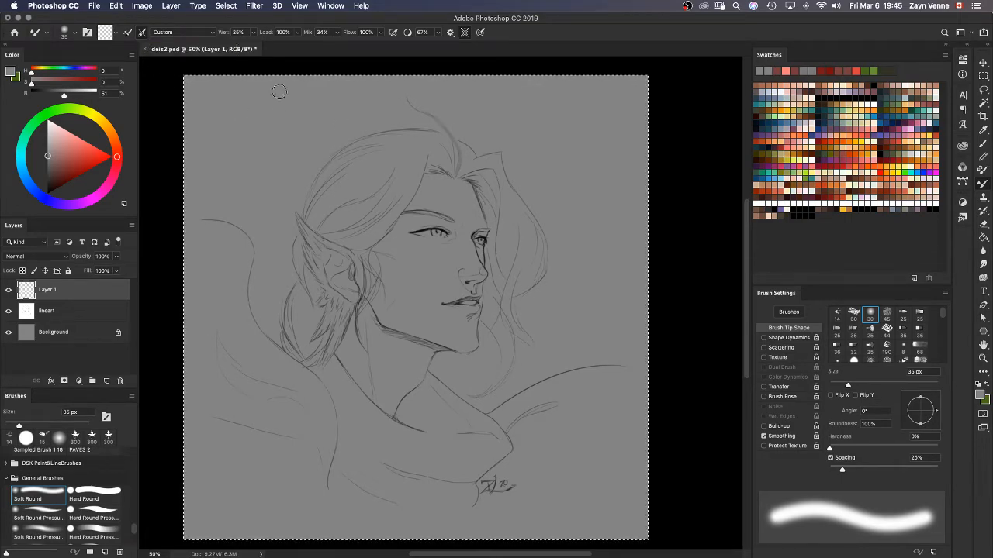
left_click(145, 34)
mouse_move(344, 142)
left_mouse_down()
mouse_move(317, 182)
mouse_move(359, 140)
left_mouse_up()
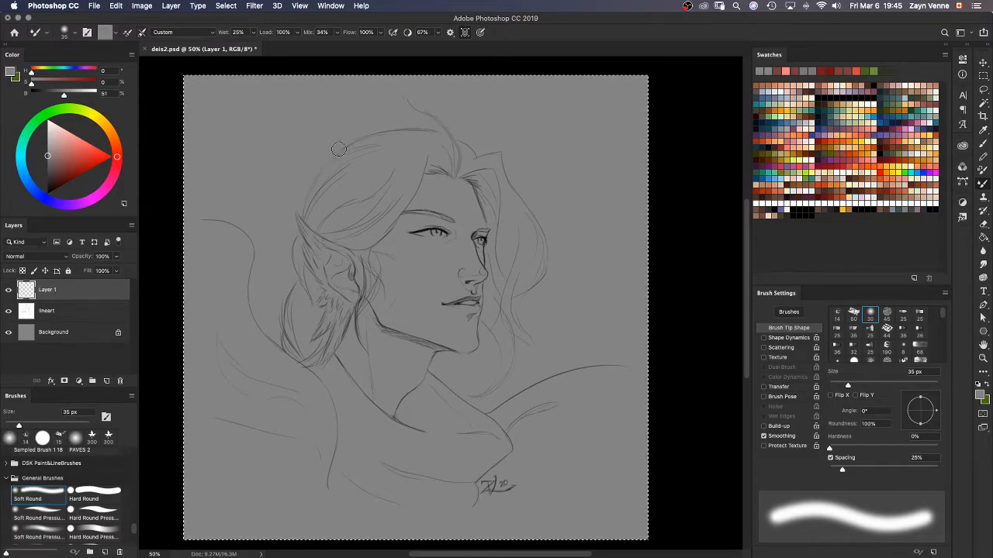
mouse_move(339, 147)
left_mouse_down()
mouse_move(417, 125)
mouse_move(356, 140)
mouse_move(449, 136)
mouse_move(350, 145)
mouse_move(416, 129)
mouse_move(367, 133)
mouse_move(314, 192)
mouse_move(323, 208)
mouse_move(369, 152)
mouse_move(340, 150)
mouse_move(318, 191)
mouse_move(380, 148)
mouse_move(306, 226)
mouse_move(320, 194)
mouse_move(308, 215)
mouse_move(357, 159)
mouse_move(312, 226)
mouse_move(358, 198)
mouse_move(319, 231)
mouse_move(383, 190)
mouse_move(361, 198)
mouse_move(379, 190)
mouse_move(333, 232)
mouse_move(401, 184)
mouse_move(417, 143)
left_mouse_up()
Step: Try filling Layer 1 with the grey foreground colour and with the green background colour, undoing each fill
key("alt+BackSpace")
key("super+z")
key("super+BackSpace")
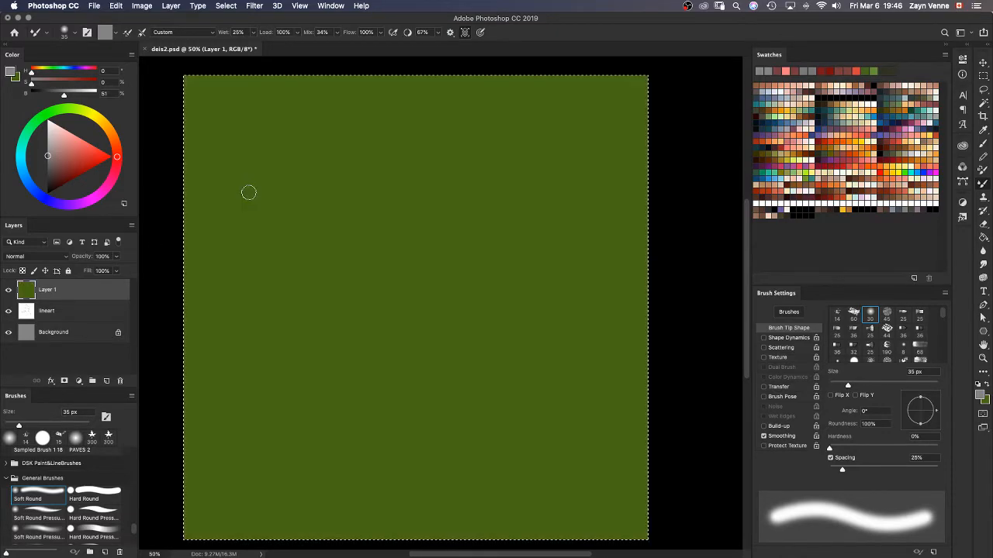
key("super+z")
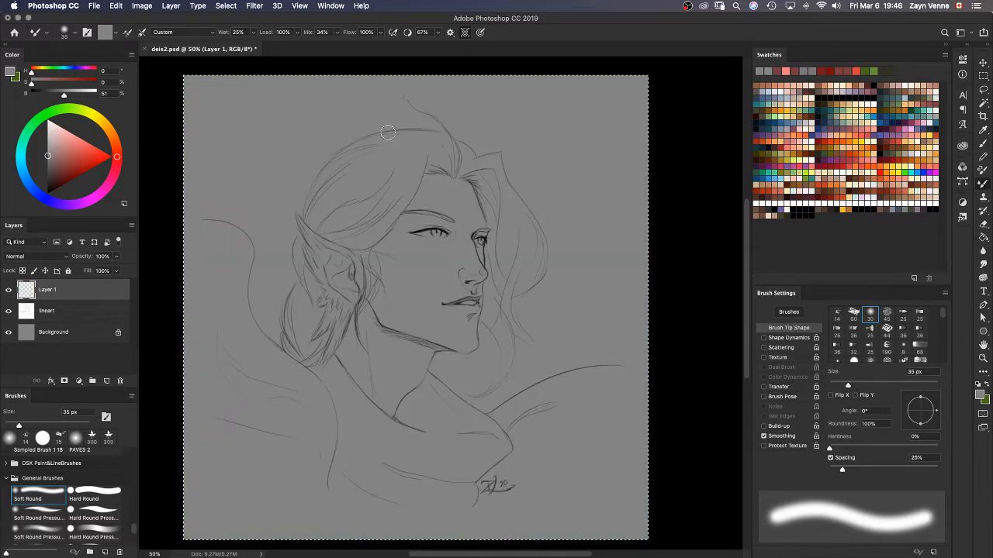
Step: Set the Mixer Brush to be cleaned and reloaded after each stroke
left_click(140, 34)
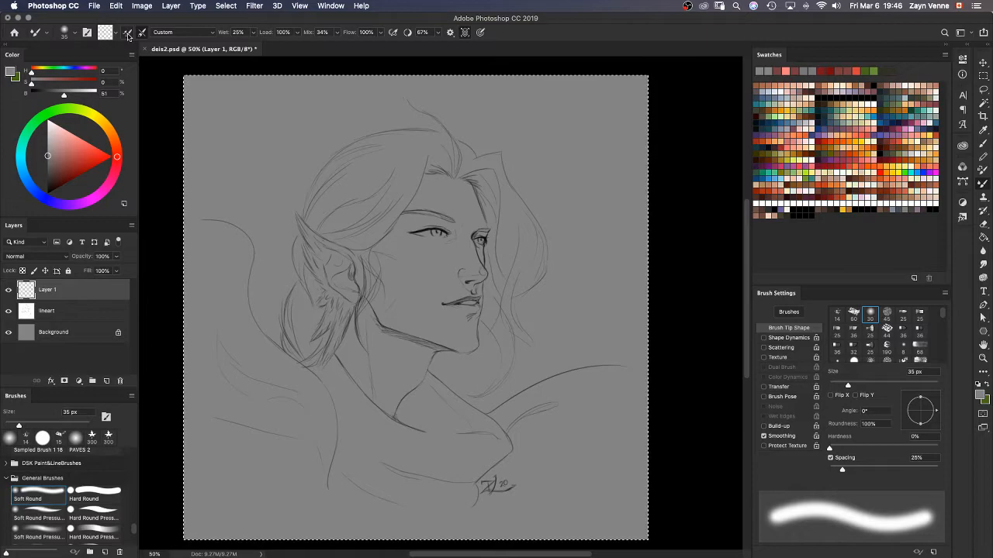
left_click(128, 34)
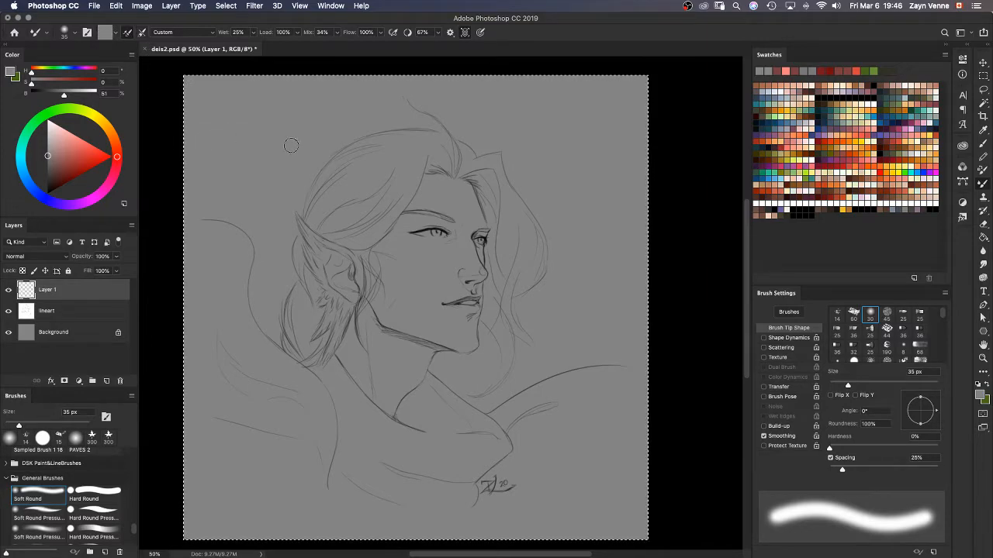
Step: Paint grey Mixer Brush strokes over the hair just above the pointed ear on Layer 1
mouse_move(304, 237)
left_mouse_down()
mouse_move(320, 166)
mouse_move(299, 226)
left_mouse_up()
key("super+equal")
key("space")
left_click_drag(361, 262, 370, 336)
key("super+equal")
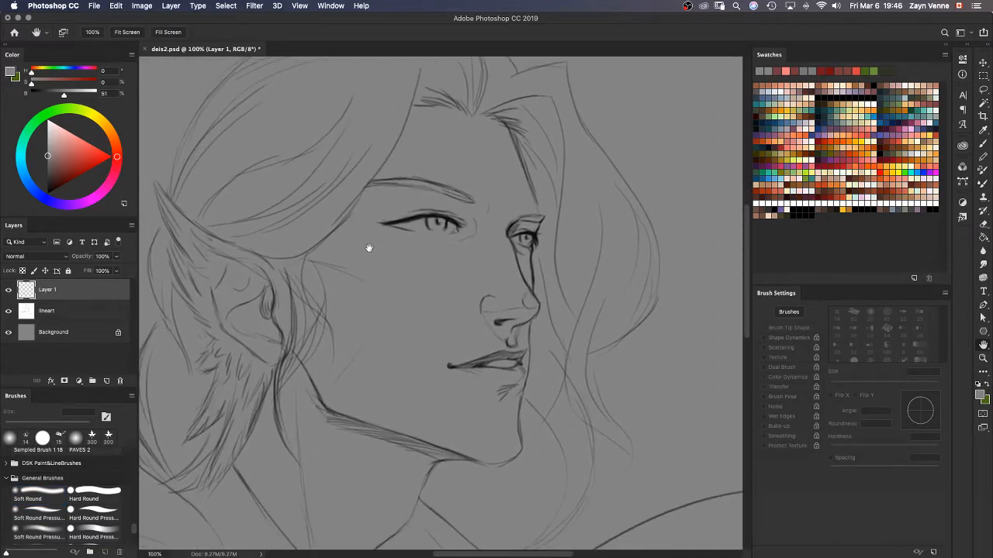
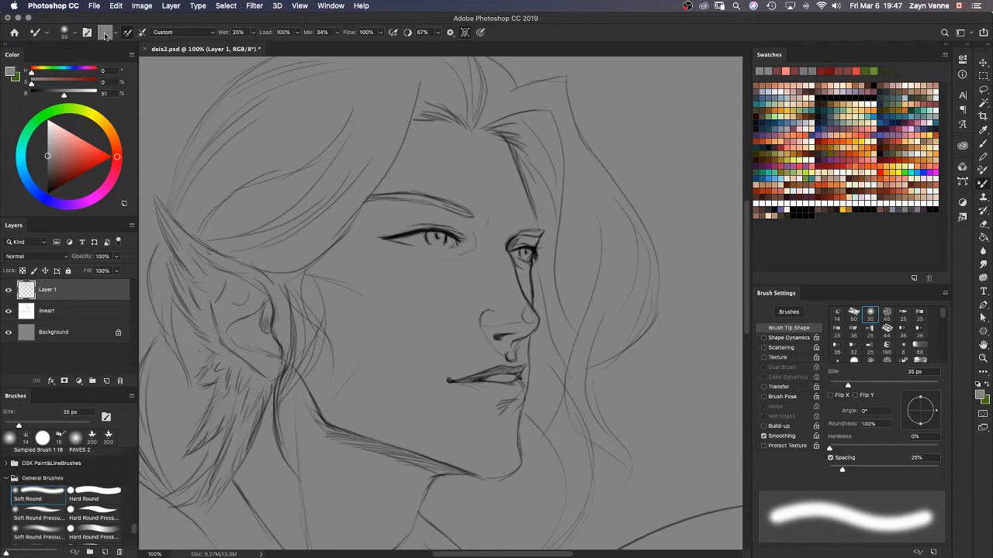
left_click_drag(163, 224, 202, 130)
mouse_move(177, 227)
left_mouse_down()
mouse_move(206, 155)
mouse_move(235, 129)
left_mouse_up()
Step: Set the Mixer Brush's Wet to 0%, test strokes across the hair beside the ear, and remove all test strokes from Layer 1
left_click(253, 33)
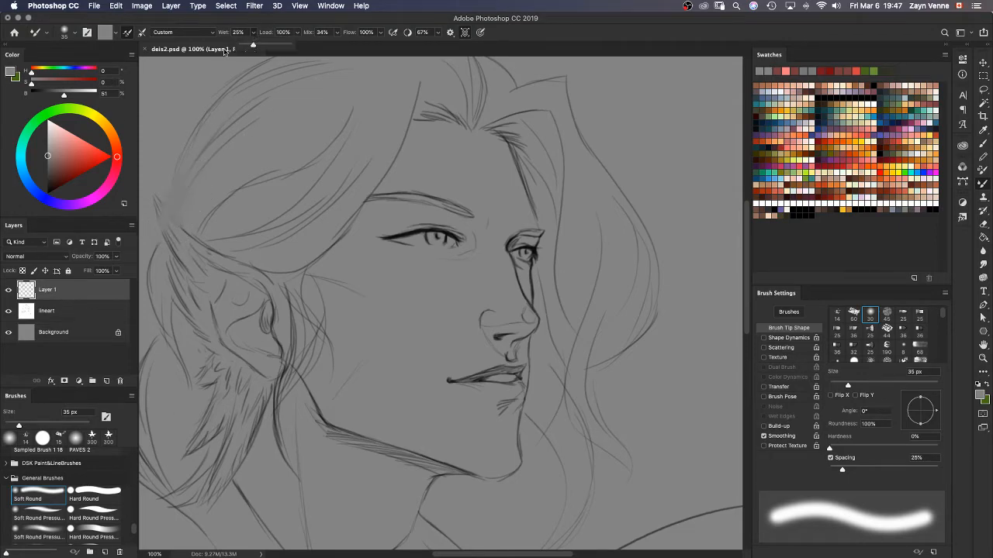
left_click_drag(247, 44, 233, 46)
mouse_move(204, 236)
left_mouse_down()
mouse_move(216, 203)
mouse_move(263, 173)
mouse_move(198, 229)
mouse_move(233, 188)
mouse_move(278, 169)
left_mouse_up()
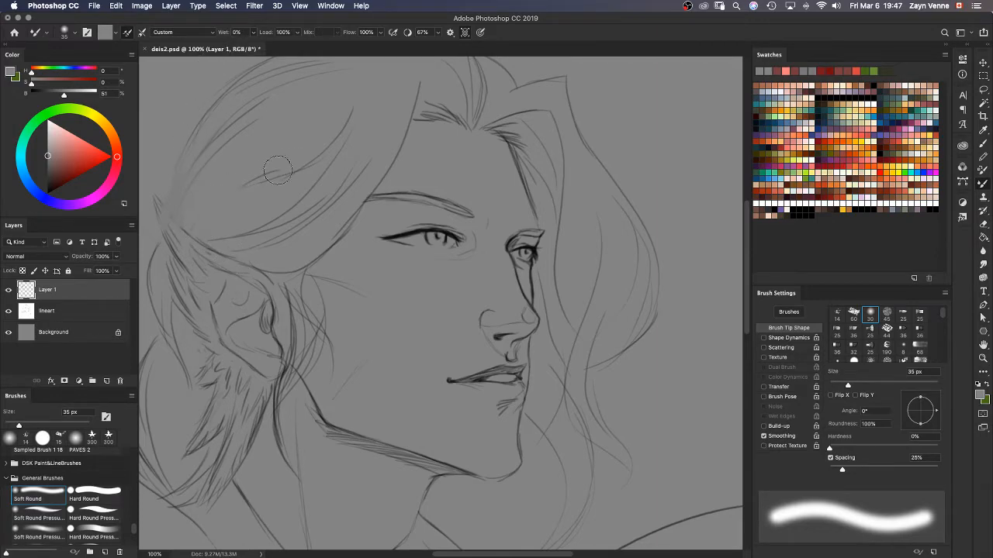
left_click_drag(215, 203, 298, 152)
left_click_drag(239, 174, 322, 152)
key("ctrl+x")
key("ctrl+d")
Step: Set Wet to 100%, test grey strokes from the ear up through the hair, and undo them
left_click(255, 33)
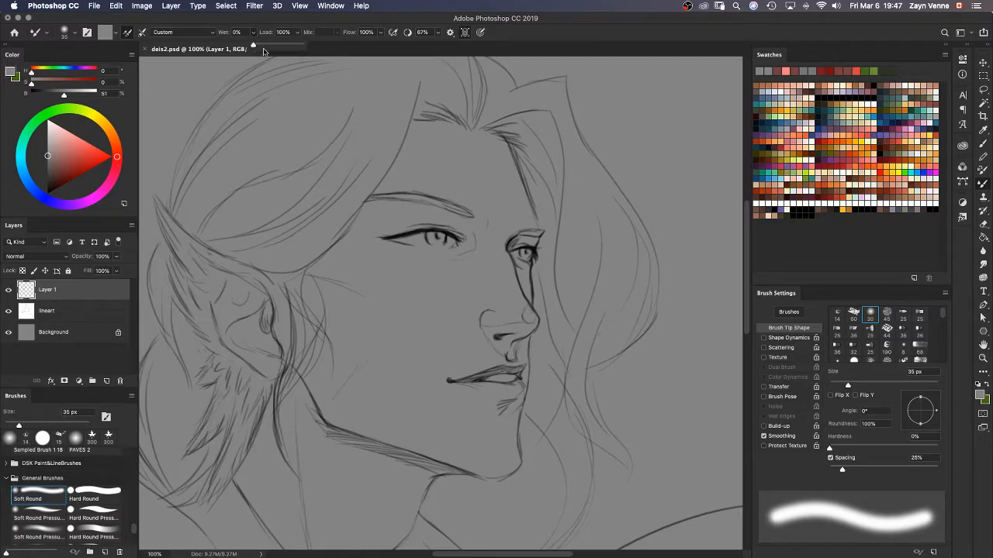
mouse_move(168, 223)
left_mouse_down()
mouse_move(181, 186)
mouse_move(225, 137)
mouse_move(188, 213)
mouse_move(179, 210)
mouse_move(227, 119)
mouse_move(256, 97)
mouse_move(180, 225)
mouse_move(176, 204)
mouse_move(275, 108)
mouse_move(193, 196)
mouse_move(212, 154)
mouse_move(284, 103)
mouse_move(207, 180)
mouse_move(179, 234)
mouse_move(224, 164)
mouse_move(188, 247)
mouse_move(265, 158)
left_mouse_up()
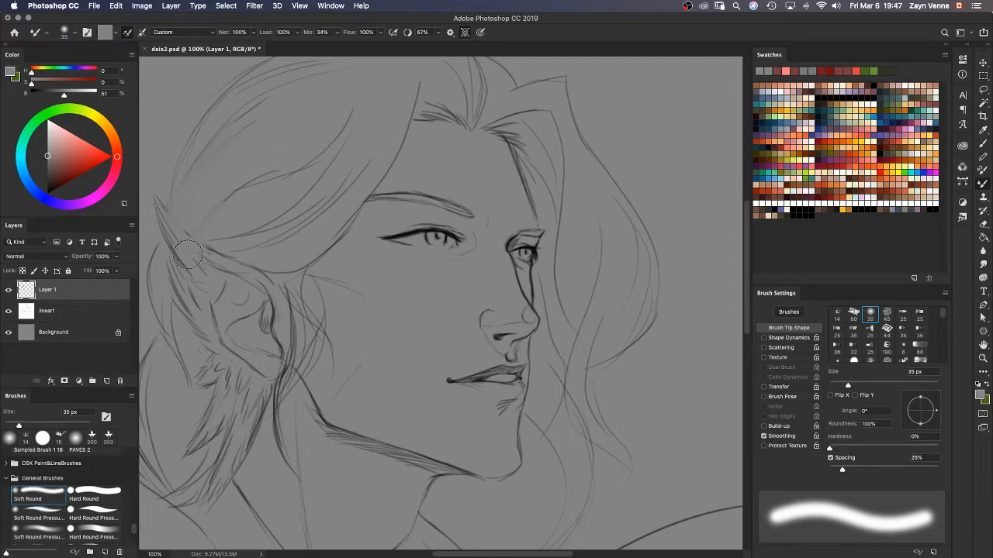
mouse_move(282, 170)
left_mouse_down()
mouse_move(334, 139)
mouse_move(280, 177)
mouse_move(341, 115)
mouse_move(302, 168)
mouse_move(351, 94)
mouse_move(332, 136)
mouse_move(360, 87)
mouse_move(342, 130)
mouse_move(351, 94)
left_mouse_up()
key("super+z")
key("super+z")
key("super+z")
key("super+z")
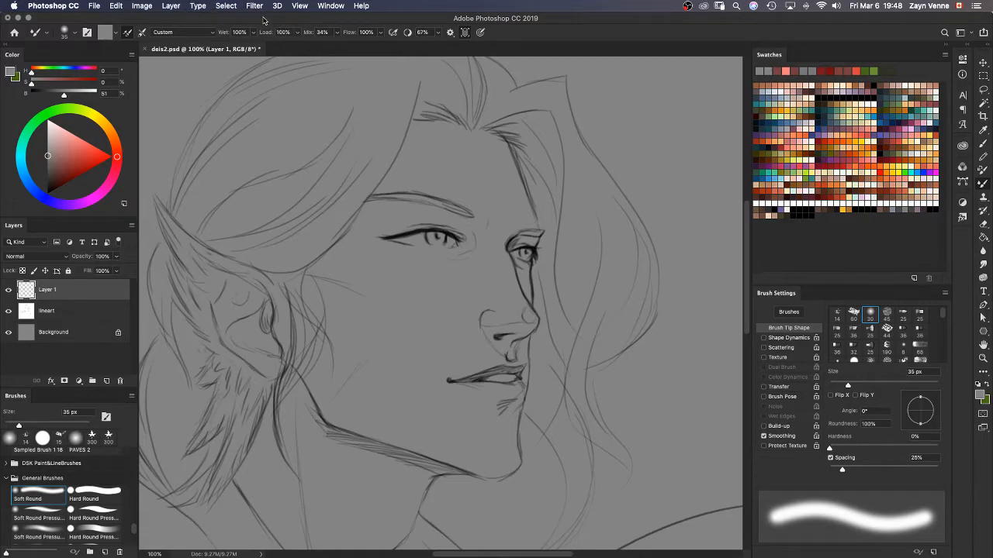
Step: Paint a test stroke on the hair in a muted mauve swatch with Load at 45% and reloading after each stroke turned off
left_click(297, 32)
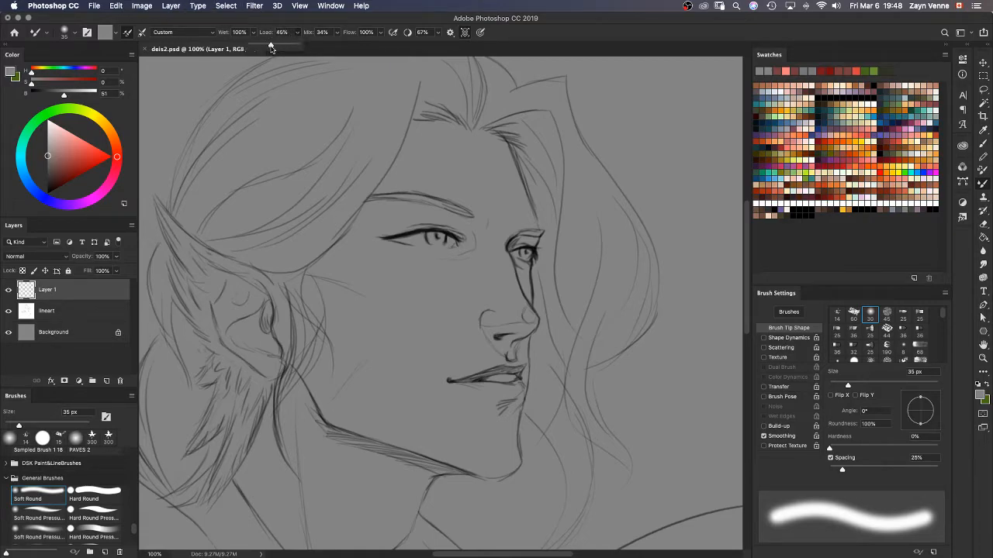
left_click(125, 35)
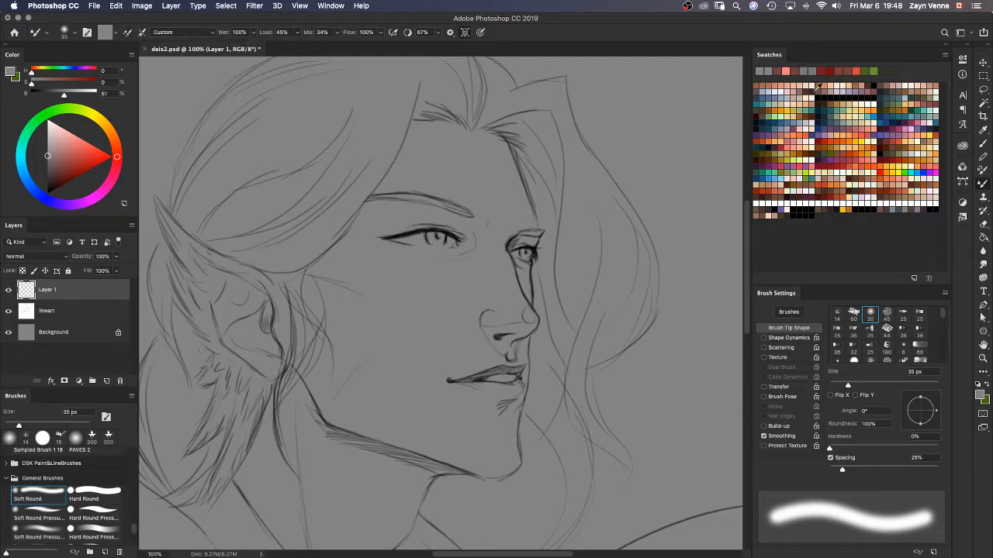
left_click(818, 87)
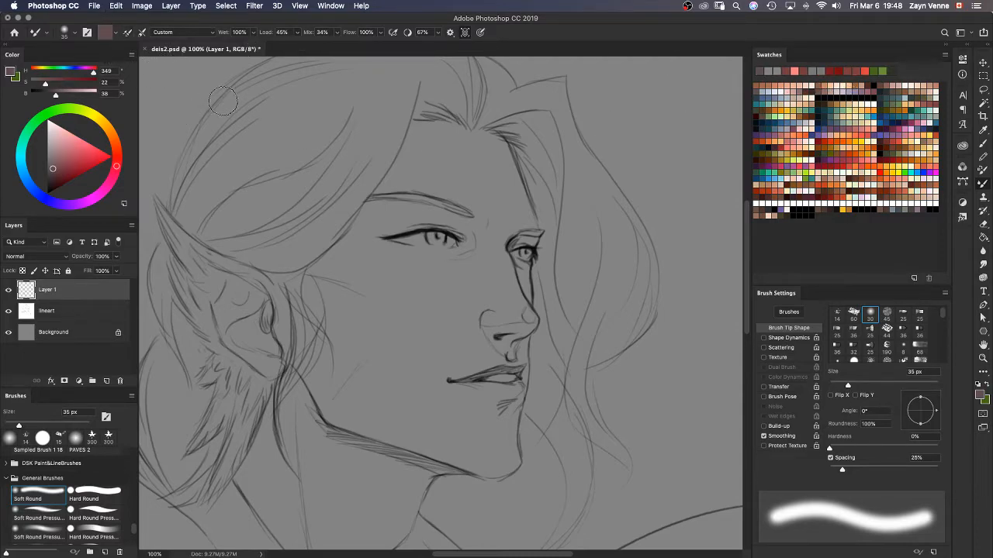
left_click_drag(225, 163, 302, 114)
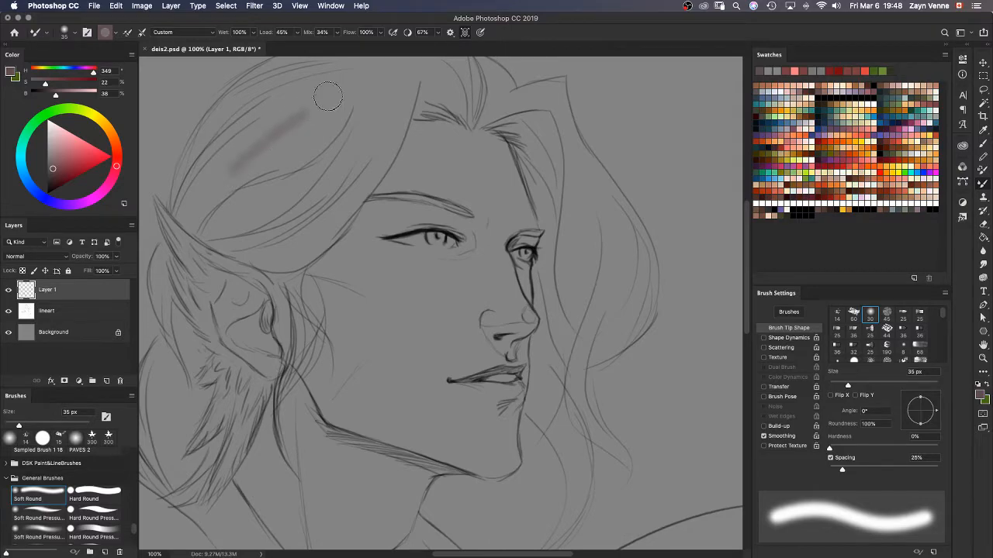
Step: Set Wet to 25%, and replace the mauve test stroke with a new short one over the hair above the ear
left_click(254, 32)
left_click(238, 32)
type("25")
key("Return")
key("super+z")
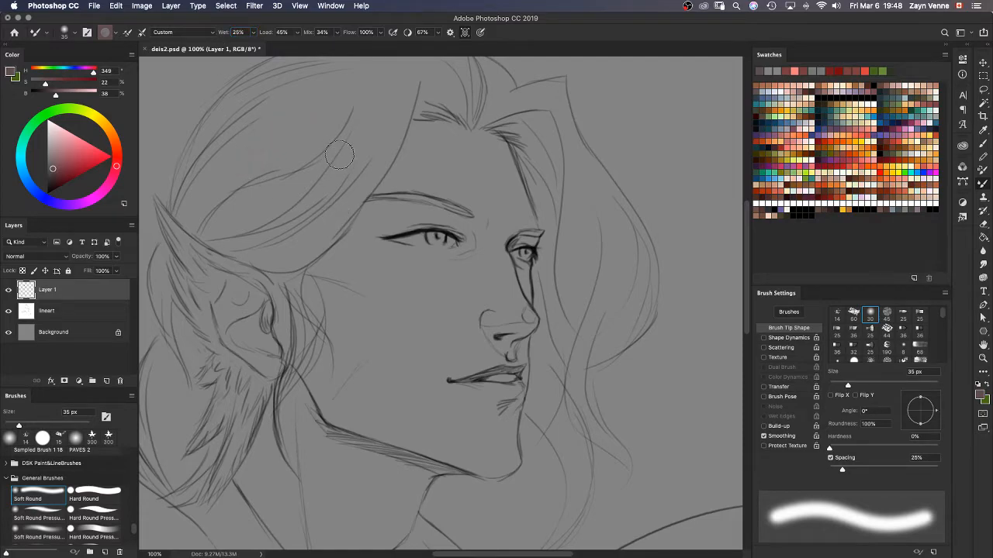
left_click_drag(207, 193, 247, 158)
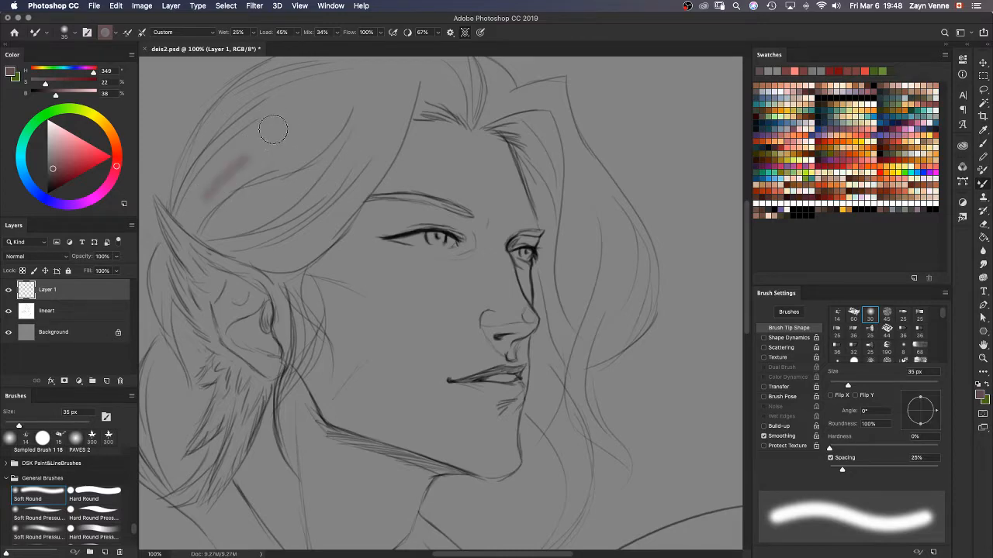
Step: Turn on reloading after each stroke, replace the short stroke with a long mauve one around the head, and clear Layer 1
left_click(140, 34)
left_click(127, 35)
key("super+z")
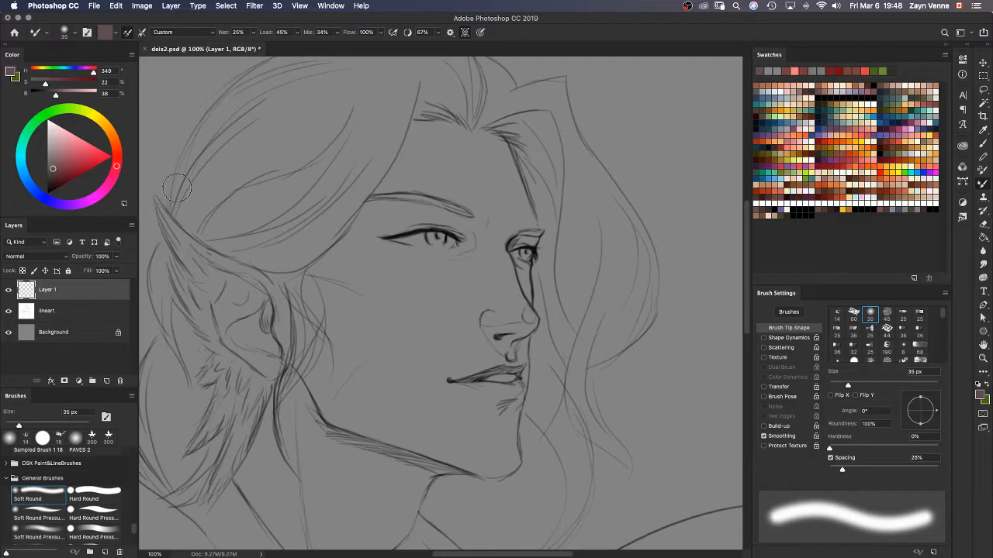
mouse_move(208, 193)
left_mouse_down()
mouse_move(250, 161)
mouse_move(217, 183)
left_mouse_up()
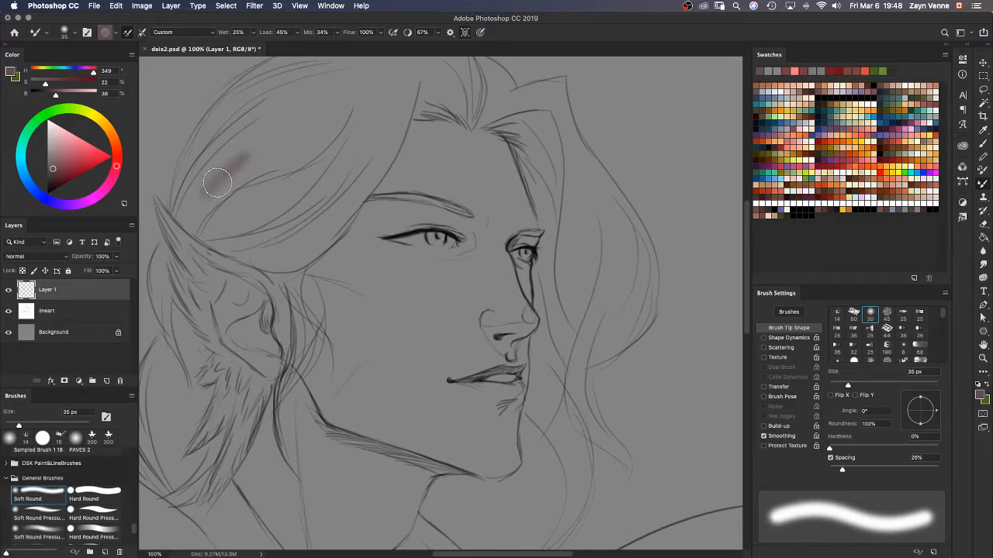
mouse_move(257, 148)
left_mouse_down()
mouse_move(383, 76)
mouse_move(437, 60)
mouse_move(486, 60)
mouse_move(643, 108)
mouse_move(695, 172)
mouse_move(701, 234)
mouse_move(687, 368)
mouse_move(624, 411)
left_mouse_up()
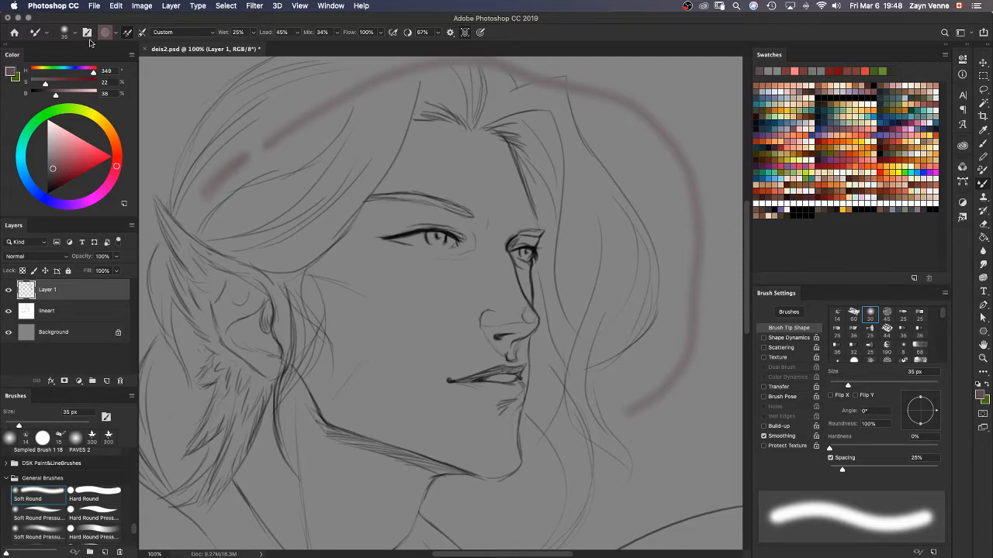
key("super+a")
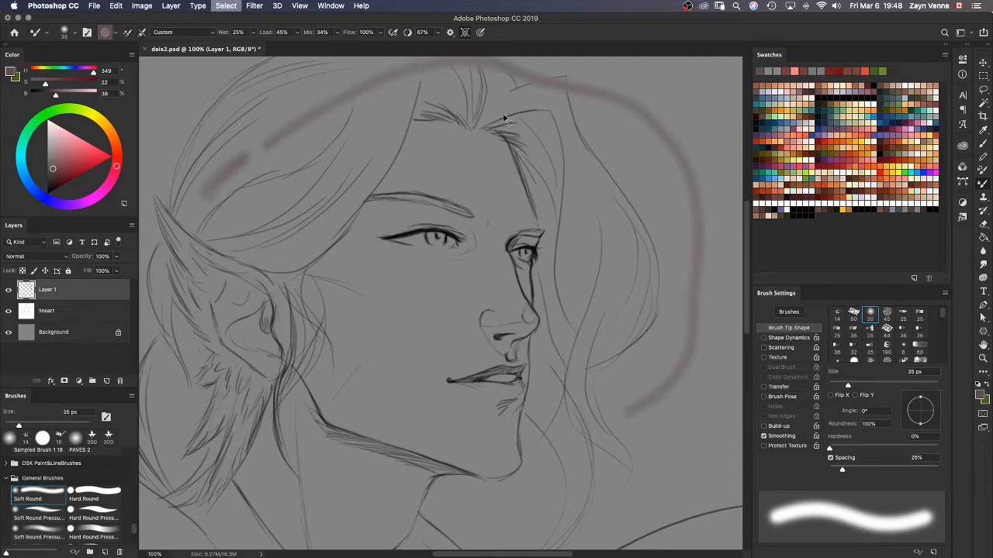
key("BackSpace")
Step: Try mauve strokes over the top of the hair without reloading, first at 25% Wet and then at 0%, undoing both tests
mouse_move(208, 159)
left_mouse_down()
mouse_move(477, 82)
mouse_move(644, 155)
left_mouse_up()
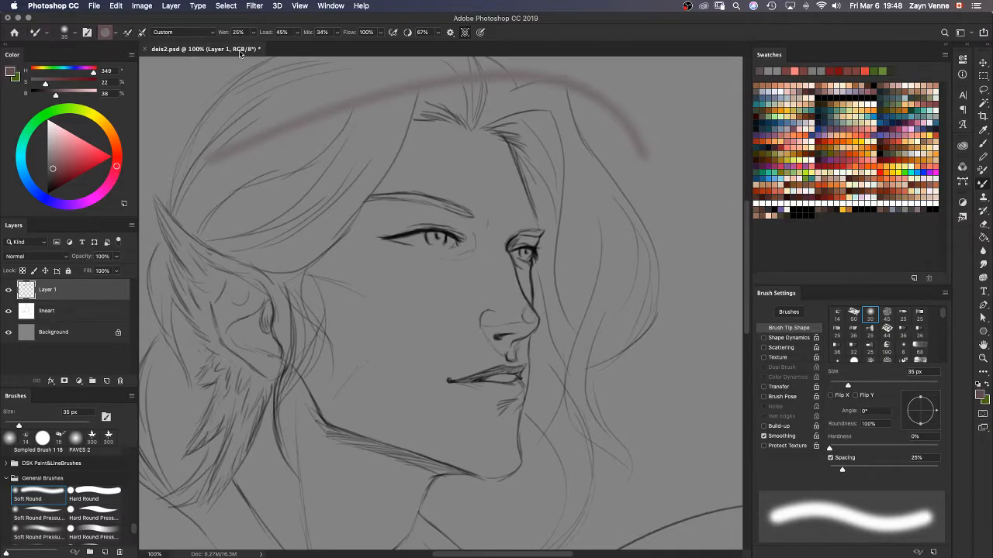
key("super+z")
left_click(253, 33)
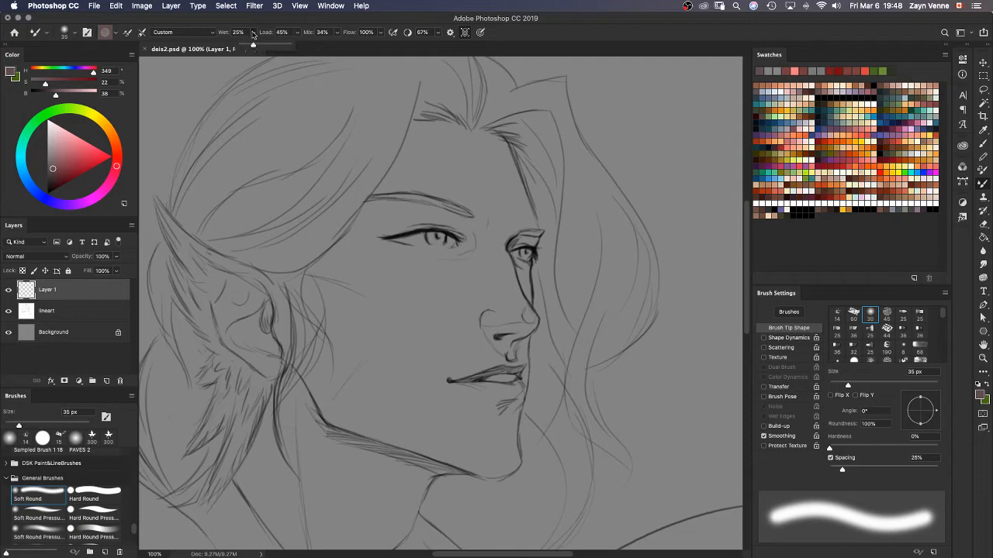
mouse_move(252, 155)
left_mouse_down()
mouse_move(377, 83)
mouse_move(441, 85)
mouse_move(435, 72)
mouse_move(514, 88)
left_mouse_up()
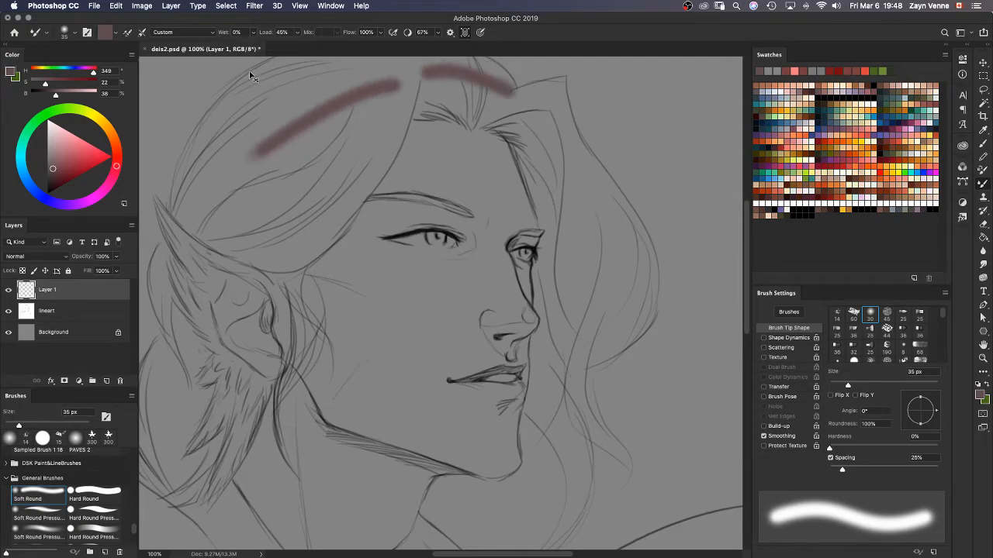
key("super+z")
key("super+z")
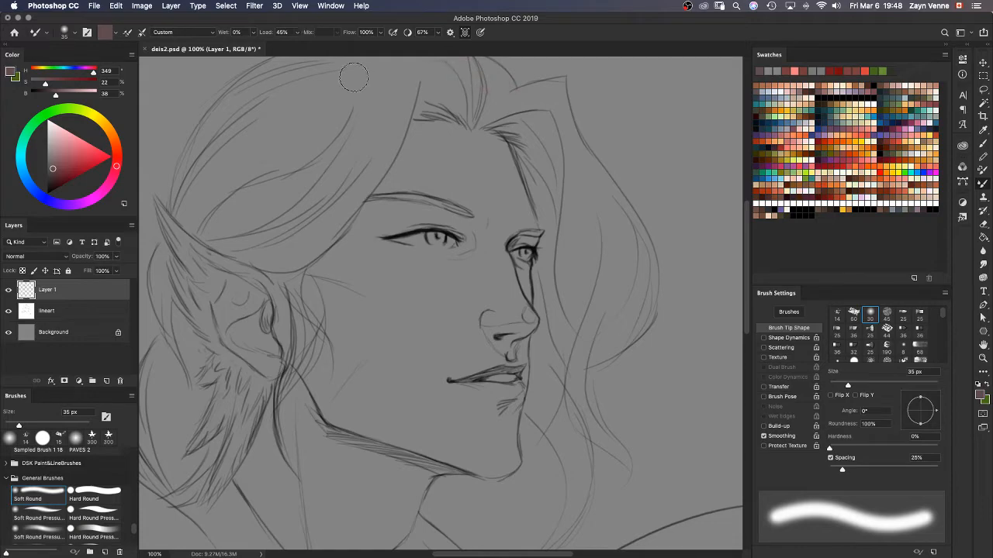
Step: Set Load to 1%, test several mauve strokes across the front of the hair, and undo them
left_click(297, 32)
mouse_move(273, 149)
left_mouse_down()
mouse_move(310, 124)
mouse_move(446, 77)
mouse_move(392, 109)
mouse_move(289, 205)
left_mouse_up()
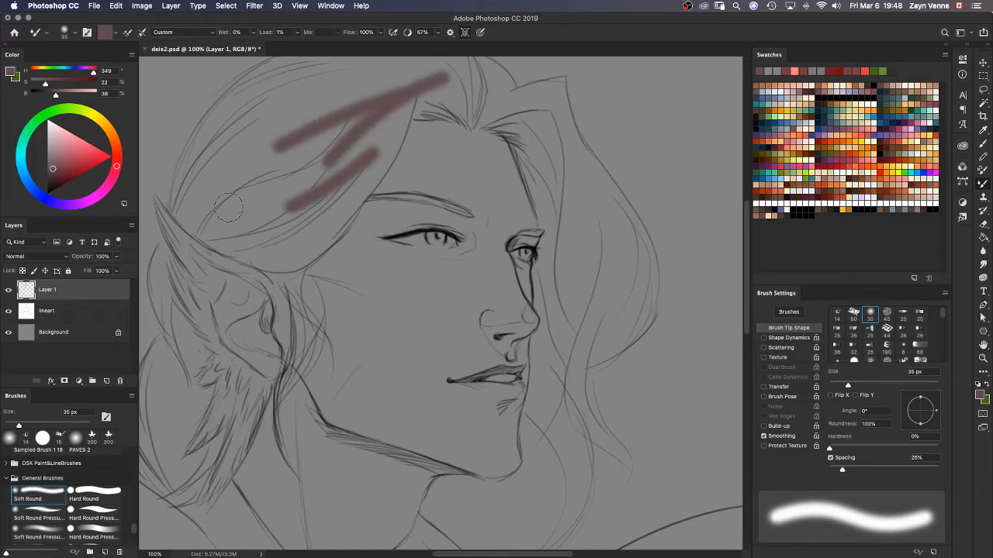
key("super+z")
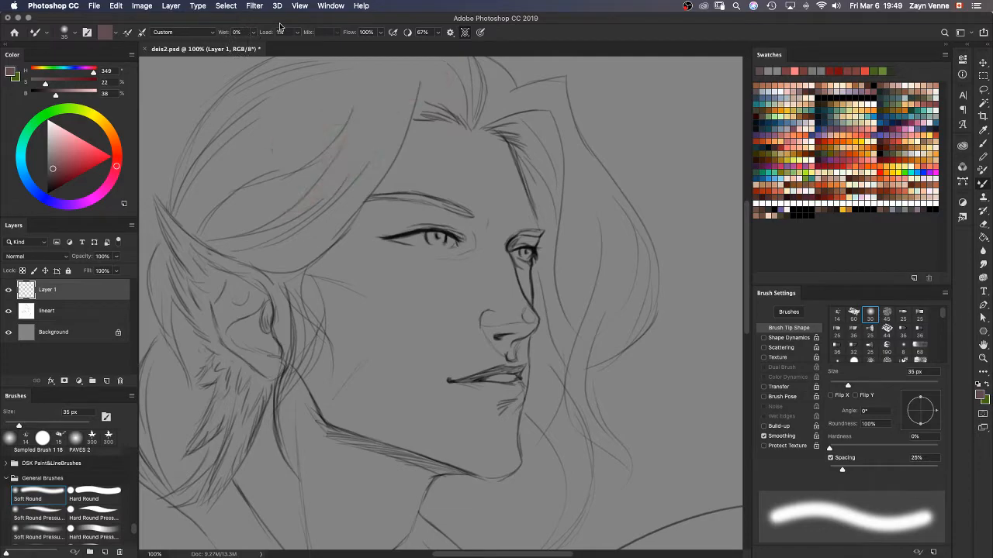
Step: Set Wet to 100% and paint a series of mauve strokes over the hair and down the cheek without reloading the brush
left_click(255, 32)
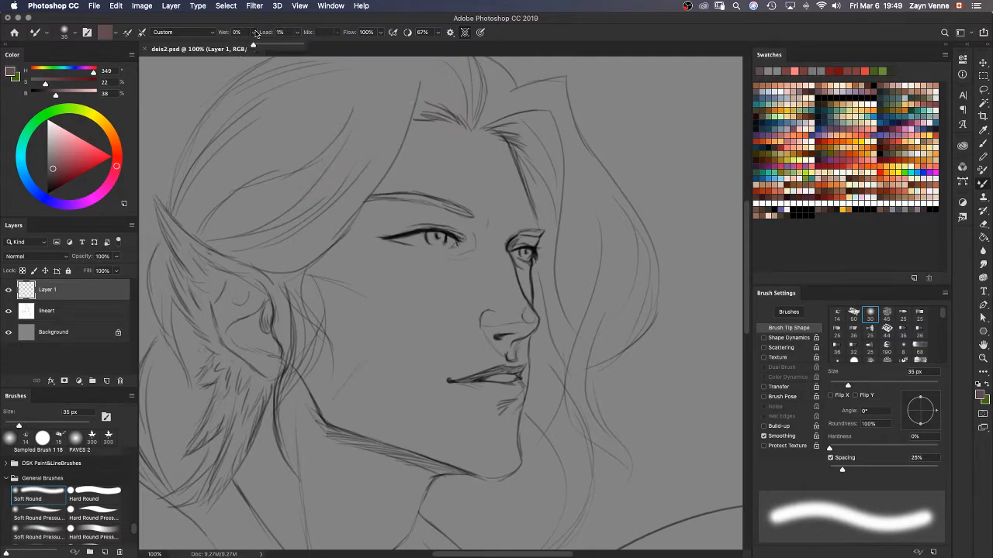
left_click(293, 45)
left_click_drag(376, 122, 324, 185)
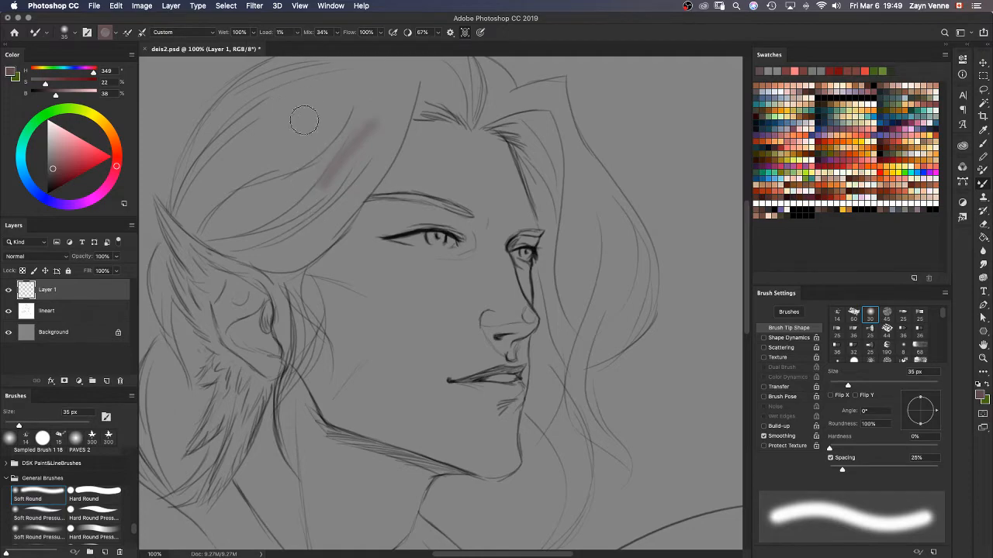
mouse_move(371, 84)
left_mouse_down()
mouse_move(298, 152)
mouse_move(260, 233)
left_mouse_up()
mouse_move(305, 172)
left_mouse_down()
mouse_move(289, 267)
mouse_move(342, 370)
left_mouse_up()
left_click_drag(362, 314, 348, 419)
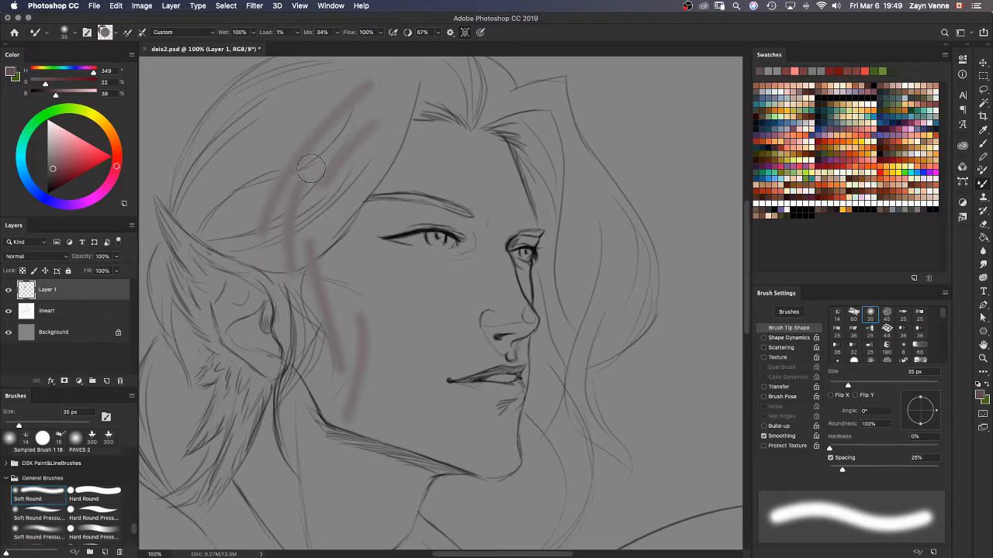
left_click_drag(284, 77, 252, 194)
left_click_drag(235, 97, 252, 221)
left_click_drag(221, 164, 247, 242)
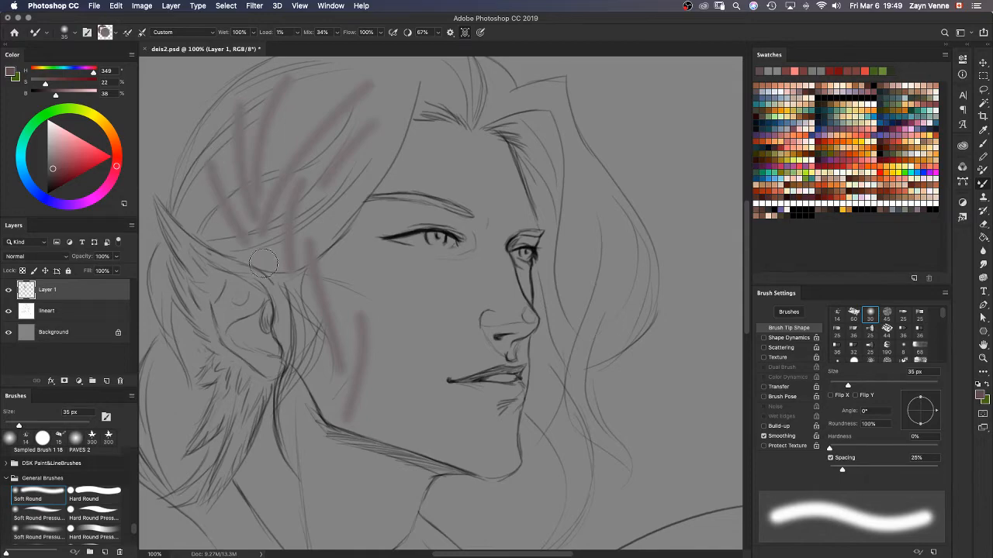
Step: Set Load to 66%, turn on reloading after each stroke, and paint mauve strokes over the temple, forehead and nose bridge
left_click(297, 33)
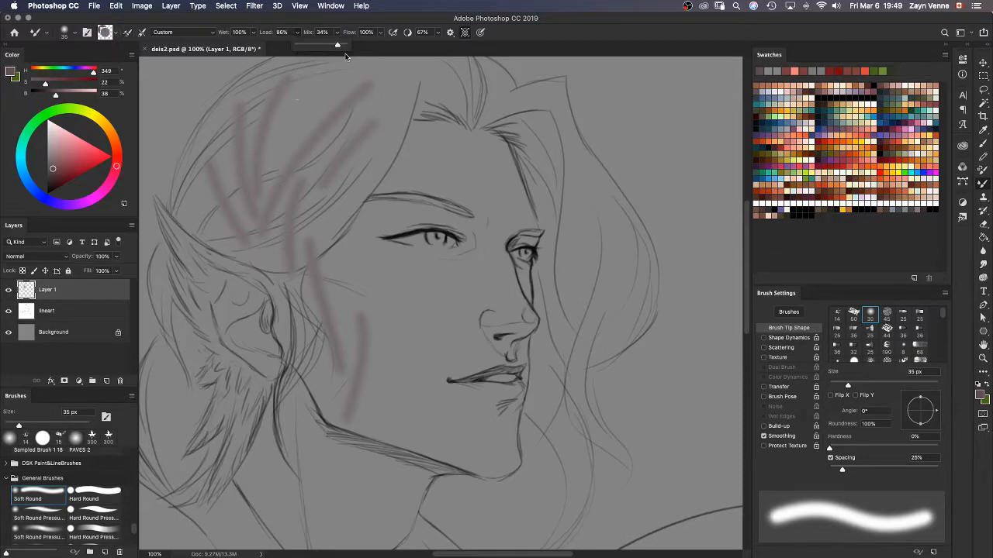
mouse_move(351, 73)
left_mouse_down()
mouse_move(318, 155)
mouse_move(345, 267)
left_mouse_up()
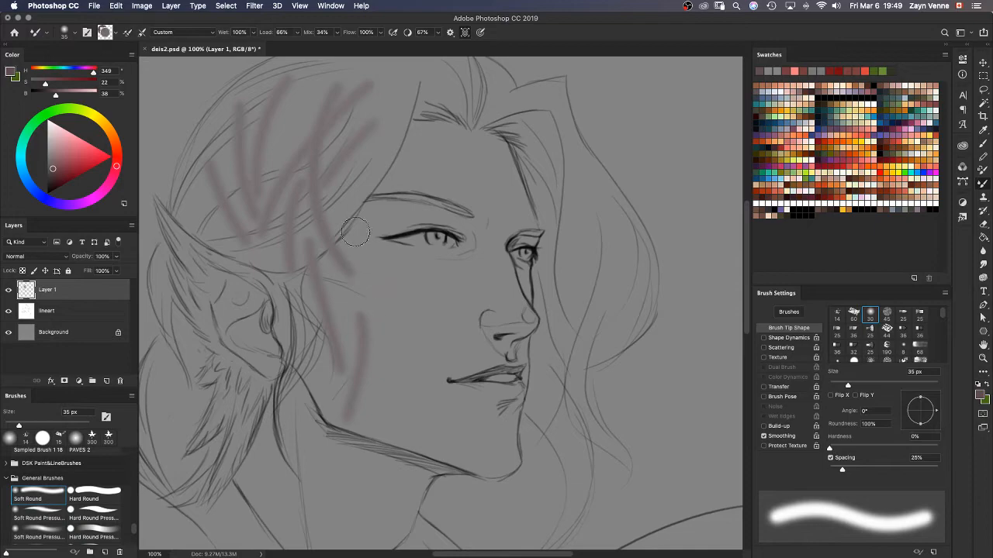
left_click(128, 33)
left_click_drag(389, 120, 365, 268)
mouse_move(408, 141)
left_mouse_down()
mouse_move(386, 211)
mouse_move(389, 245)
left_mouse_up()
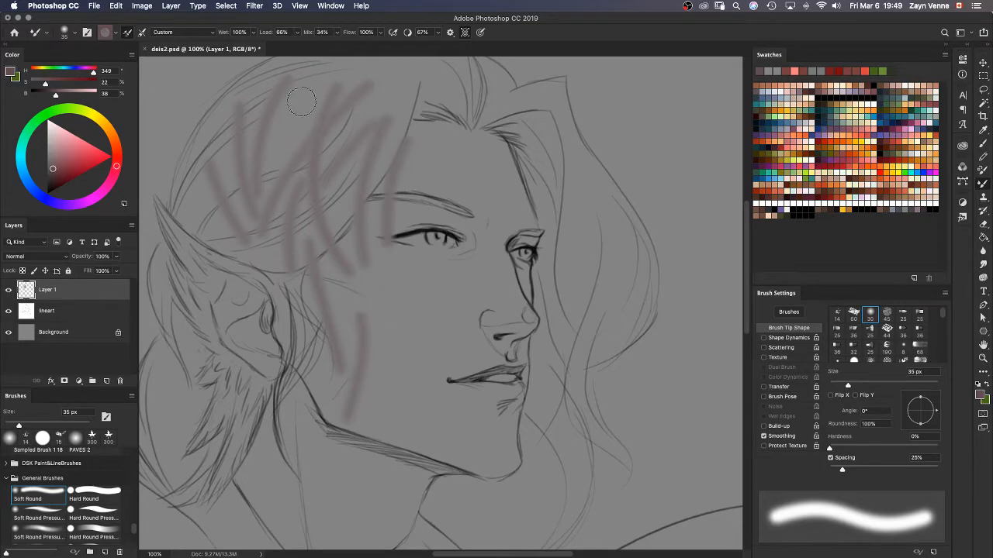
left_click_drag(414, 144, 405, 256)
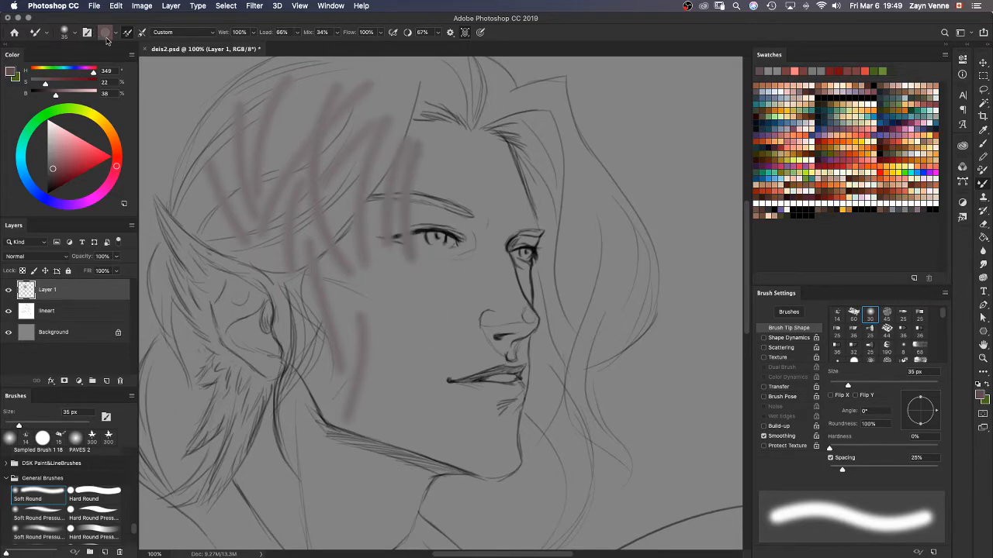
mouse_move(448, 149)
left_mouse_down()
mouse_move(451, 201)
mouse_move(501, 224)
mouse_move(470, 153)
mouse_move(488, 255)
left_mouse_up()
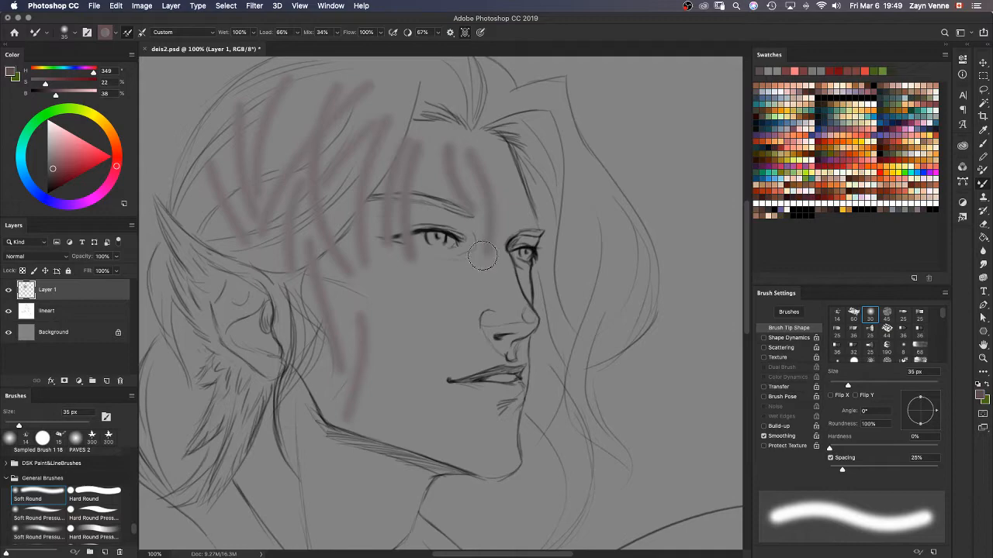
mouse_move(495, 149)
left_mouse_down()
mouse_move(506, 201)
mouse_move(472, 283)
left_mouse_up()
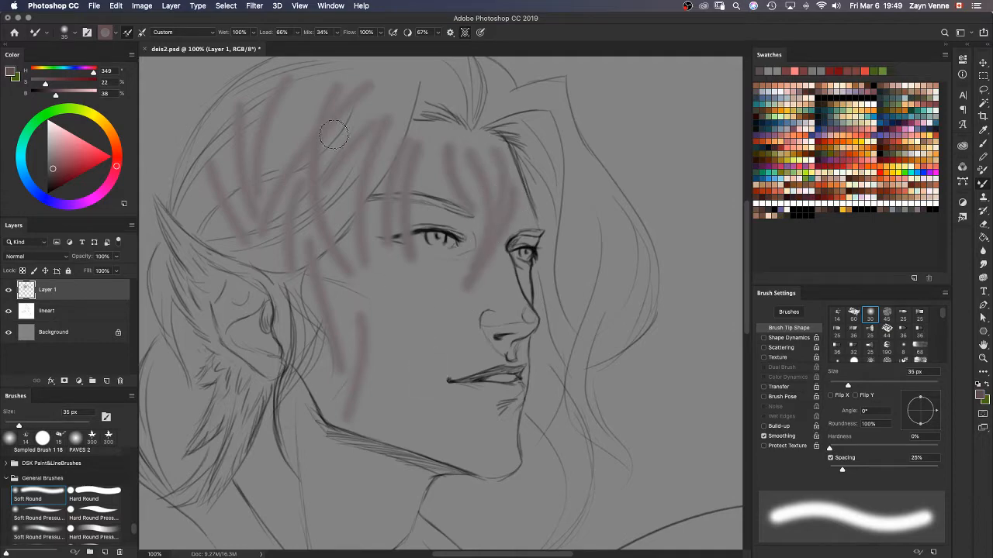
Step: Clear the test strokes from Layer 1 and set the Mixer Brush's Mix to 51%
key("Delete")
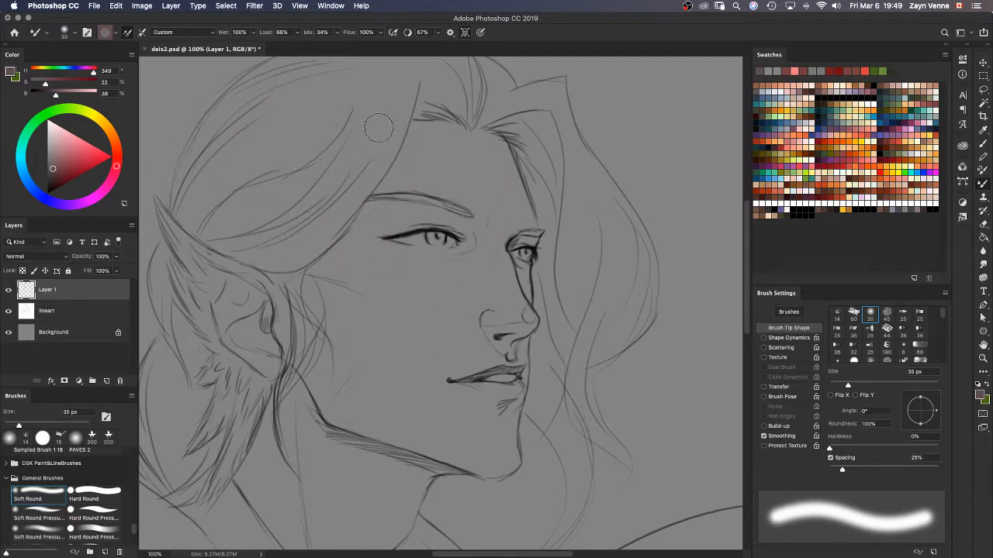
left_click(337, 34)
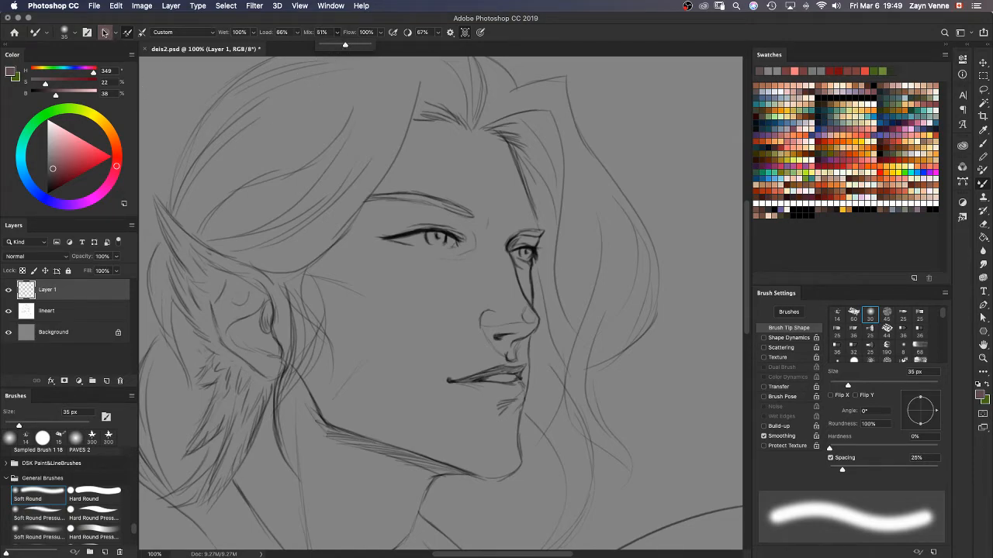
Step: Turn on brush cleaning after each stroke, set Mix to 13%, and paint mauve test strokes along the hairline and front hair
left_click(141, 34)
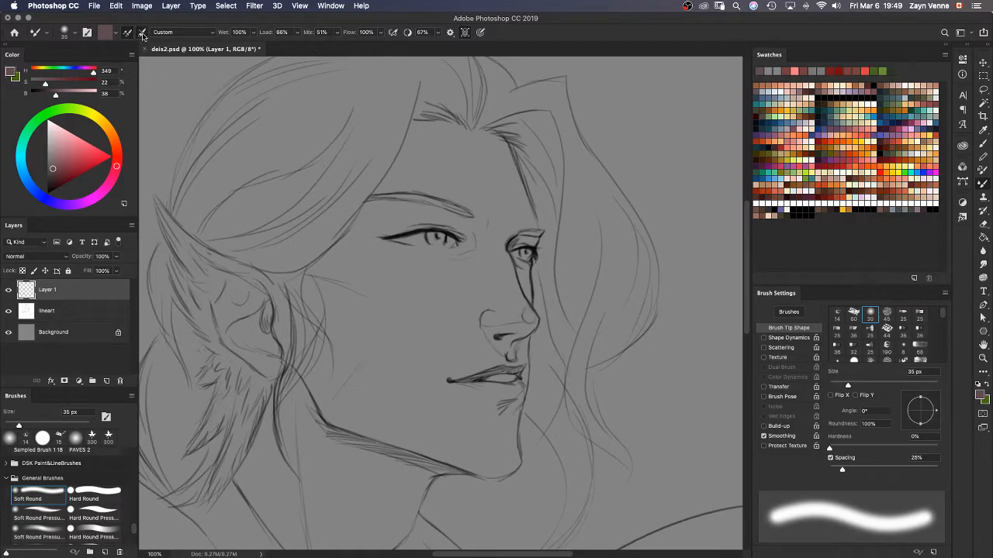
left_click_drag(415, 102, 394, 155)
mouse_move(416, 109)
left_mouse_down()
mouse_move(380, 183)
mouse_move(348, 200)
mouse_move(379, 187)
mouse_move(395, 164)
mouse_move(339, 222)
mouse_move(375, 191)
mouse_move(371, 221)
mouse_move(434, 115)
mouse_move(427, 105)
mouse_move(423, 115)
mouse_move(464, 130)
mouse_move(427, 103)
mouse_move(466, 118)
mouse_move(473, 133)
mouse_move(447, 114)
mouse_move(470, 132)
mouse_move(464, 89)
mouse_move(471, 135)
mouse_move(480, 93)
mouse_move(469, 139)
mouse_move(486, 89)
mouse_move(464, 147)
left_mouse_up()
left_click(340, 32)
mouse_move(469, 134)
left_mouse_down()
mouse_move(469, 118)
mouse_move(468, 137)
mouse_move(490, 102)
mouse_move(469, 134)
mouse_move(482, 123)
mouse_move(496, 132)
mouse_move(474, 127)
mouse_move(528, 129)
mouse_move(509, 126)
mouse_move(549, 110)
mouse_move(521, 113)
mouse_move(534, 112)
mouse_move(565, 172)
mouse_move(571, 110)
mouse_move(574, 167)
mouse_move(581, 157)
mouse_move(574, 252)
left_mouse_up()
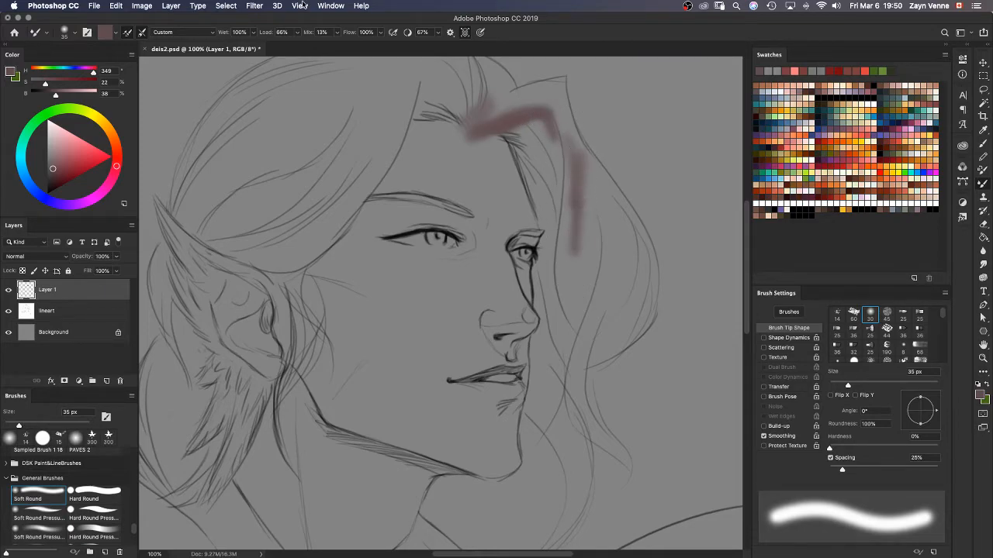
Step: Set Mix to 91%, test it with soft strokes on the forehead, and undo the test strokes
left_click(335, 32)
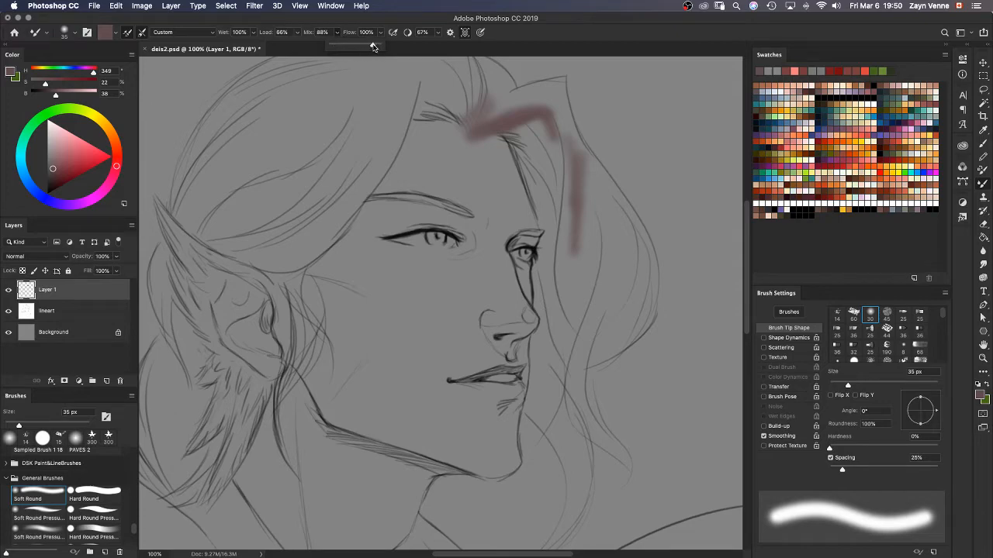
left_click_drag(373, 46, 374, 46)
key("super+z")
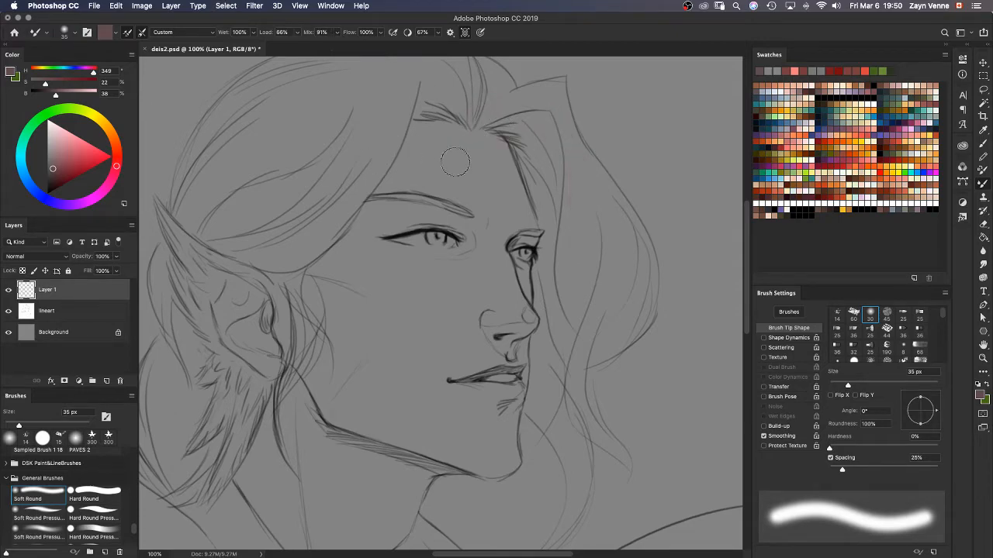
mouse_move(487, 193)
left_mouse_down()
mouse_move(447, 143)
mouse_move(502, 207)
mouse_move(455, 138)
mouse_move(507, 207)
mouse_move(476, 166)
mouse_move(397, 134)
mouse_move(449, 183)
mouse_move(408, 172)
mouse_move(422, 152)
mouse_move(474, 161)
mouse_move(456, 142)
mouse_move(490, 200)
mouse_move(484, 165)
mouse_move(508, 204)
mouse_move(492, 153)
mouse_move(516, 199)
mouse_move(488, 147)
mouse_move(496, 159)
mouse_move(458, 159)
left_mouse_up()
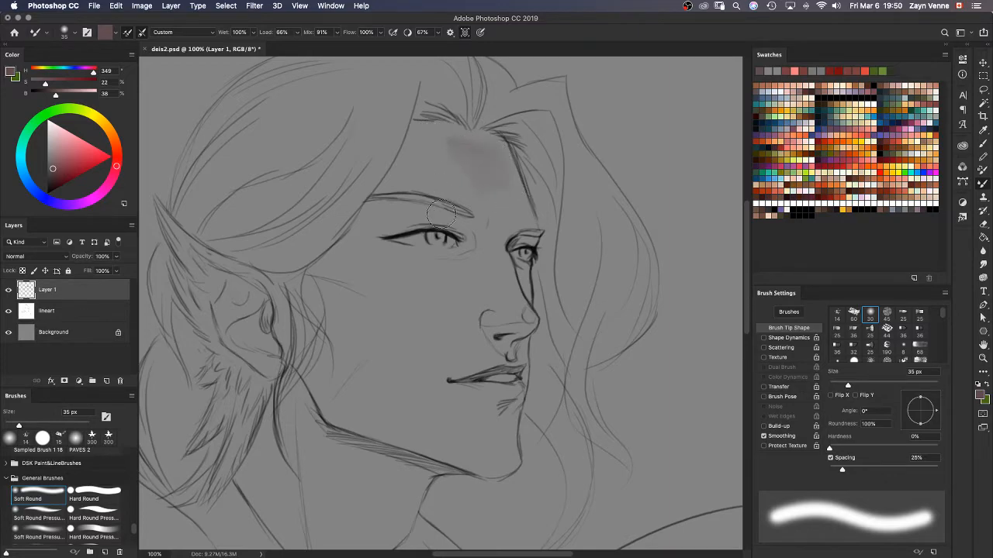
key("ctrl+z")
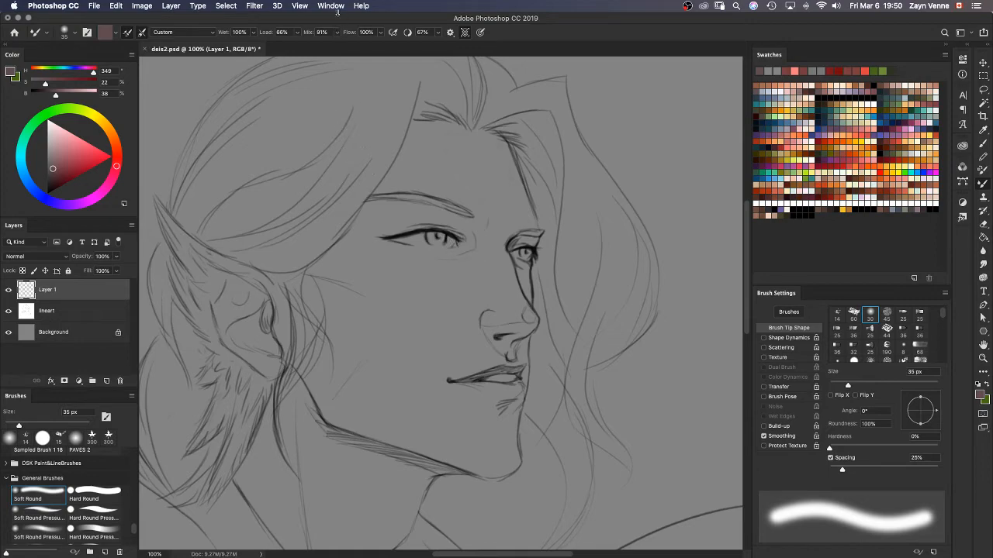
Step: Set Mix to 47% and Flow to 29%, test strokes along the hairline, and undo them
left_click(336, 33)
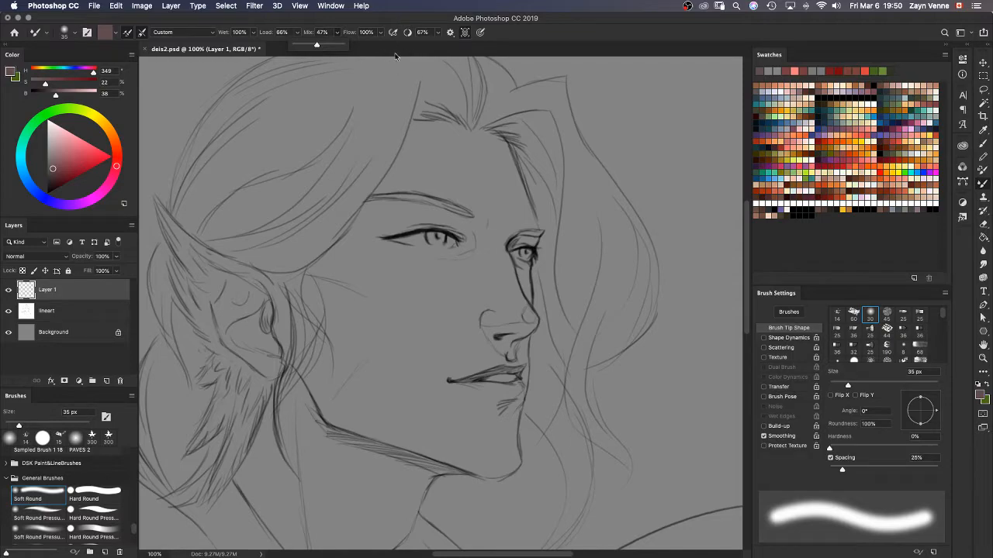
left_click(381, 34)
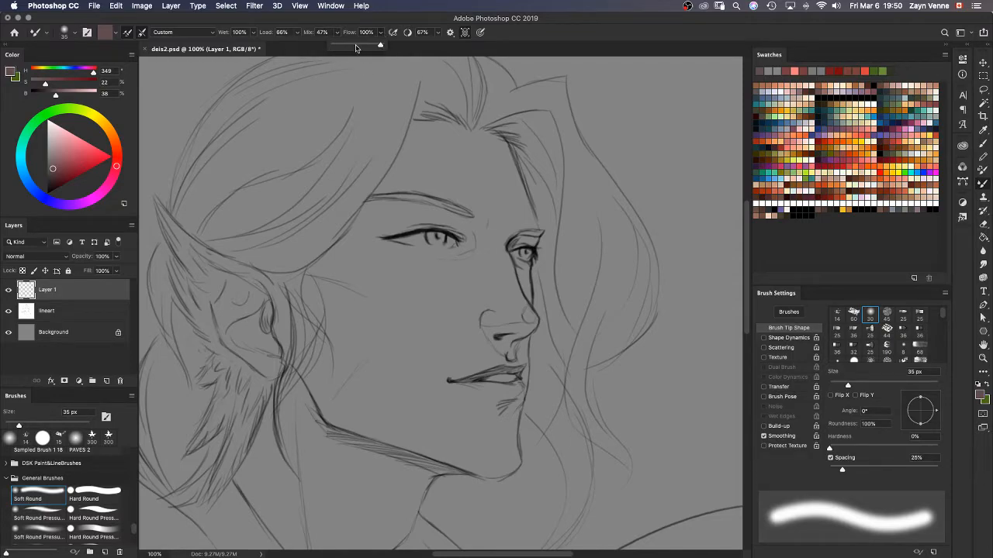
left_click(460, 157)
mouse_move(423, 121)
left_mouse_down()
mouse_move(454, 125)
mouse_move(428, 101)
mouse_move(482, 134)
mouse_move(459, 115)
mouse_move(478, 132)
mouse_move(486, 96)
mouse_move(478, 125)
mouse_move(509, 109)
mouse_move(504, 119)
mouse_move(539, 121)
mouse_move(490, 132)
mouse_move(518, 137)
left_mouse_up()
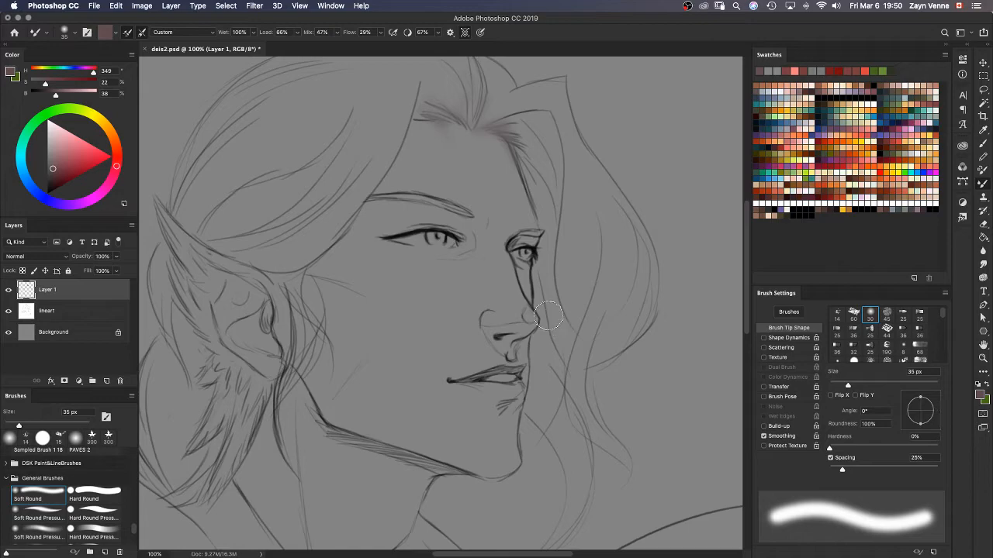
key("super+z")
key("super+z")
key("super+z")
key("super+z")
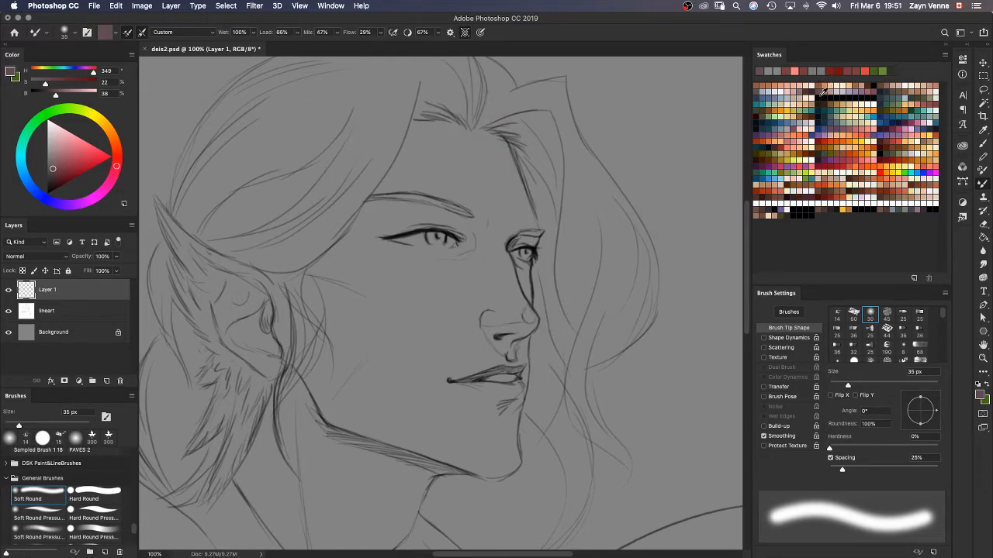
Step: Choose black from the swatches, turn off reloading after each stroke, and reduce the brush to 20 px
left_click(820, 95)
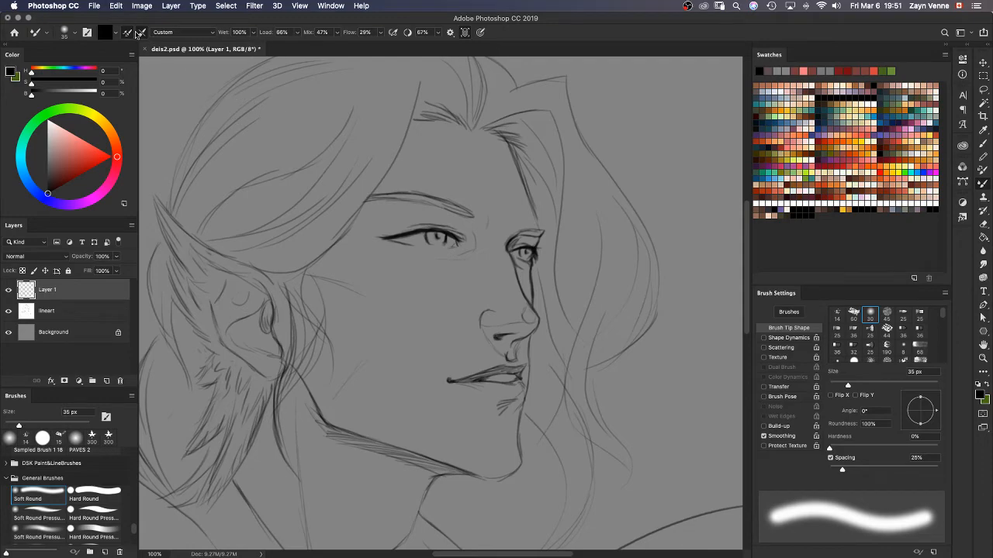
left_click(126, 37)
key("bracketleft")
key("bracketleft")
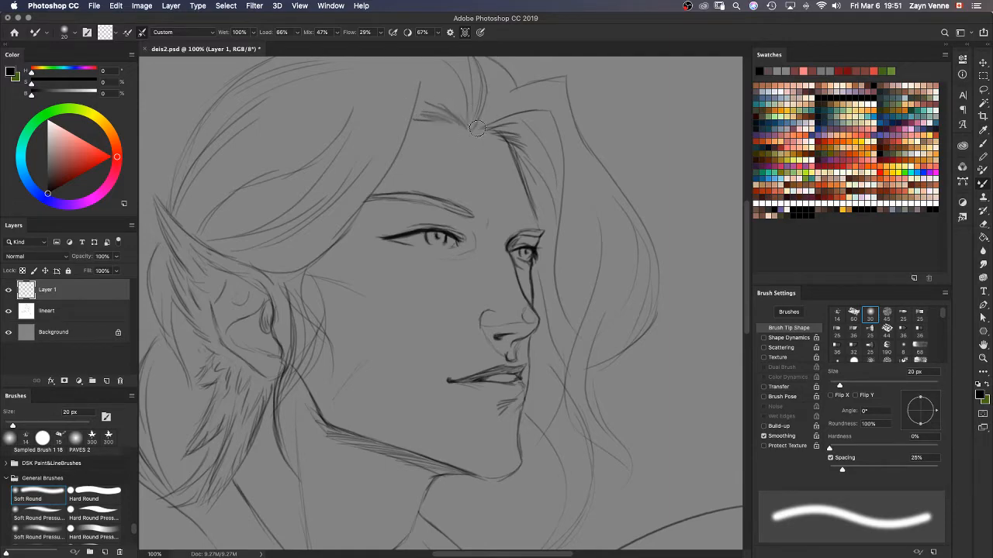
Step: Blend the lineart with the unloaded Mixer Brush at the hairline, in the hair tufts below the ear, and along the pointed ear
left_click_drag(424, 119, 420, 116)
left_click_drag(197, 387, 221, 377)
left_click_drag(211, 437, 226, 411)
left_click_drag(188, 459, 218, 430)
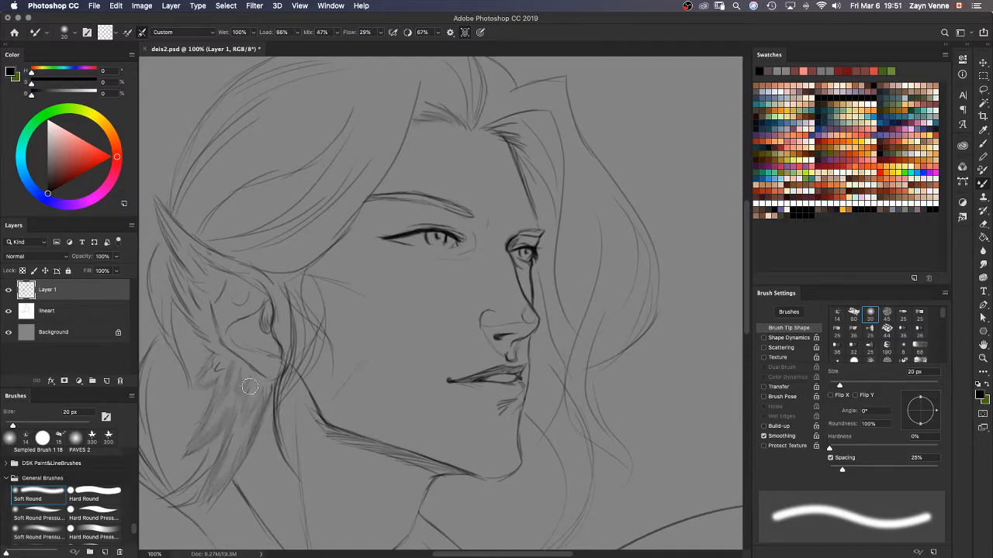
left_click_drag(216, 374, 194, 335)
mouse_move(202, 298)
left_mouse_down()
mouse_move(168, 249)
mouse_move(155, 194)
left_mouse_up()
left_click_drag(191, 267, 152, 192)
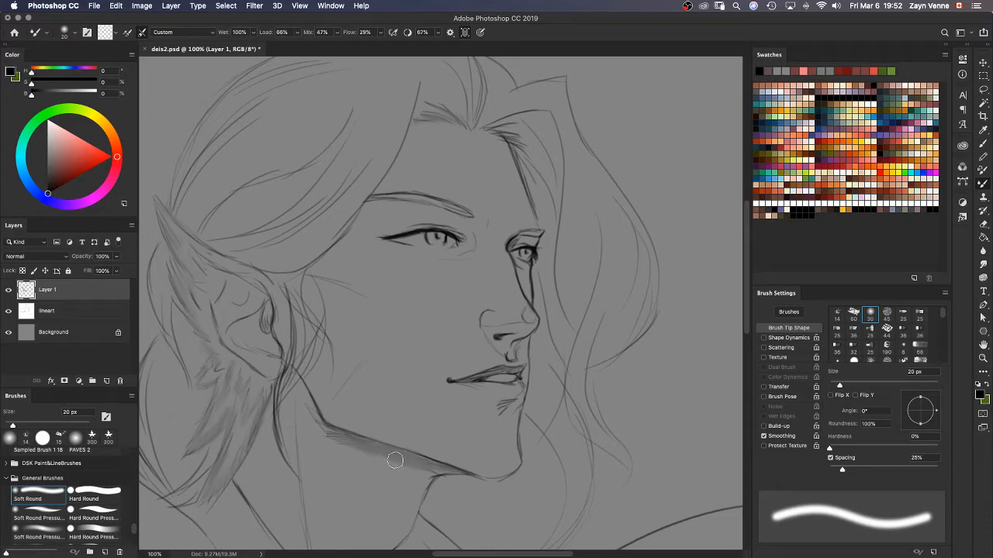
Step: Enlarge the brush to 45 px and soften the shadow hatching under the jaw
left_click_drag(394, 460, 397, 462)
key("bracketright")
key("bracketright")
key("bracketright")
key("bracketright")
key("bracketright")
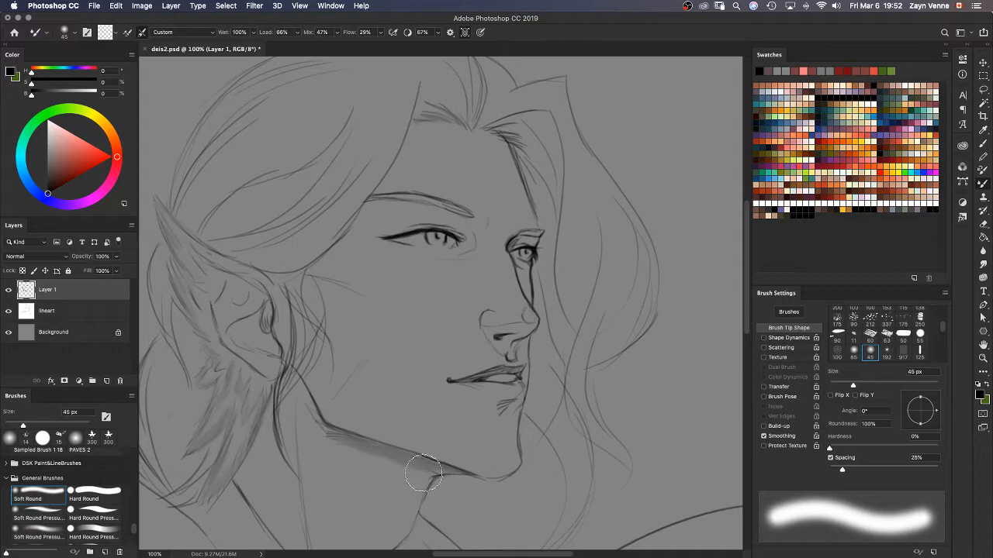
mouse_move(433, 471)
left_mouse_down()
mouse_move(393, 452)
mouse_move(401, 459)
mouse_move(380, 465)
mouse_move(330, 453)
mouse_move(427, 468)
mouse_move(409, 477)
mouse_move(421, 485)
mouse_move(380, 481)
mouse_move(320, 429)
mouse_move(332, 444)
mouse_move(323, 443)
mouse_move(305, 387)
mouse_move(311, 418)
mouse_move(383, 456)
mouse_move(338, 439)
mouse_move(464, 476)
mouse_move(436, 478)
mouse_move(421, 471)
mouse_move(449, 471)
mouse_move(417, 466)
left_mouse_up()
Step: Reduce the brush to 20 px and blend the lines of the lips, nose and far eye
key("bracketleft")
key("bracketleft")
key("bracketleft")
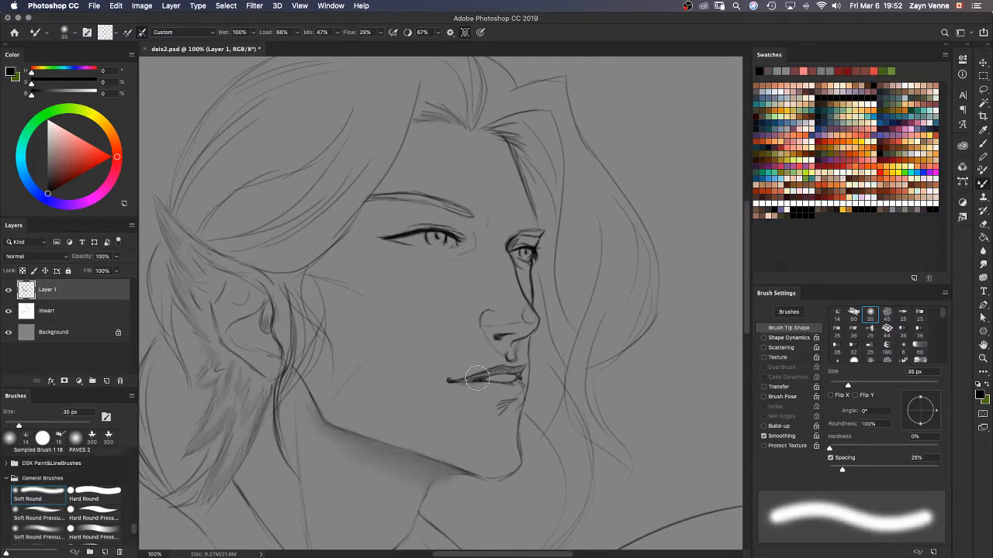
left_click_drag(461, 377, 521, 369)
left_click_drag(459, 381, 514, 354)
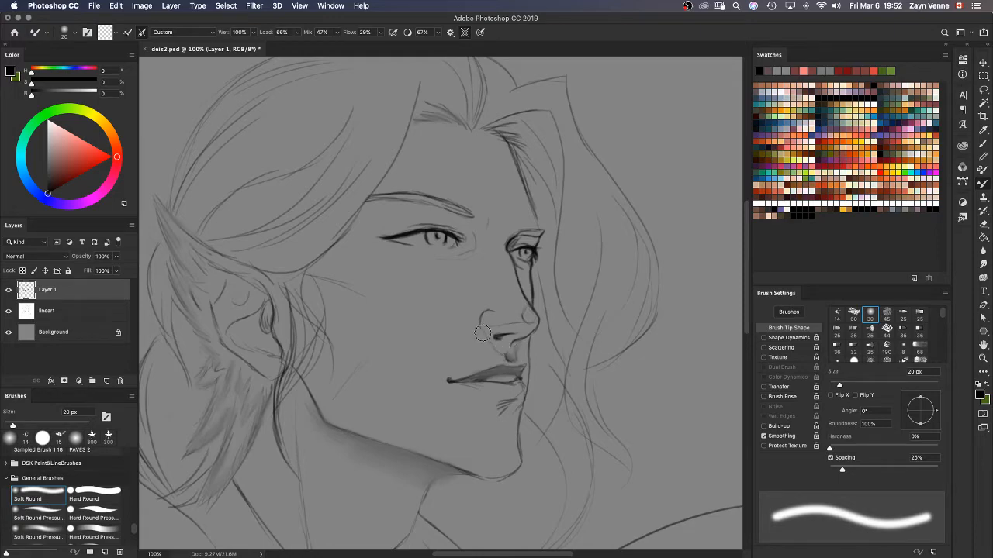
mouse_move(508, 248)
left_mouse_down()
mouse_move(513, 249)
mouse_move(531, 302)
mouse_move(531, 276)
mouse_move(527, 308)
mouse_move(533, 293)
mouse_move(528, 304)
mouse_move(521, 283)
mouse_move(530, 307)
mouse_move(515, 271)
mouse_move(528, 298)
left_mouse_up()
Step: Move the lineart layer above Layer 1 and add a new layer on top of it
left_click_drag(73, 312, 70, 293)
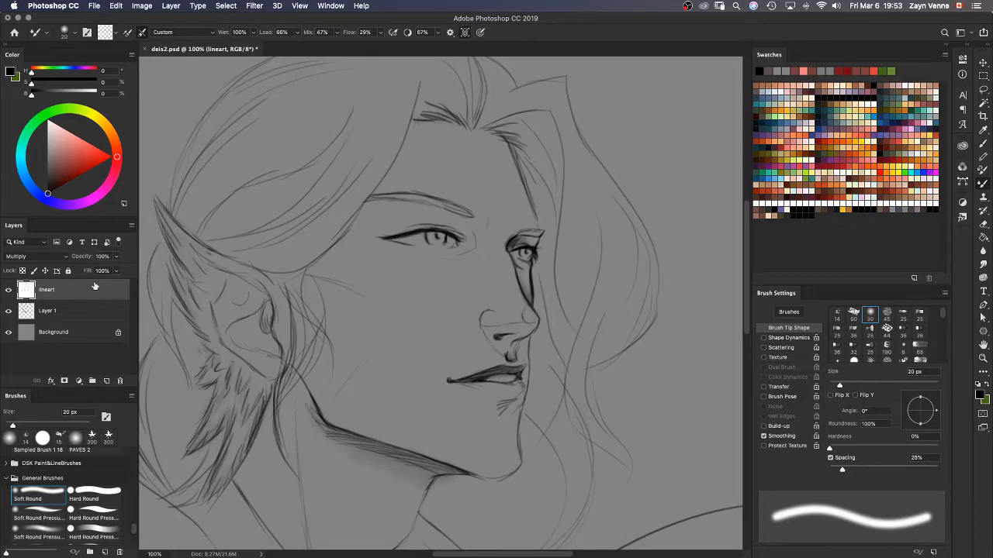
key("super+shift+n")
key("Return")
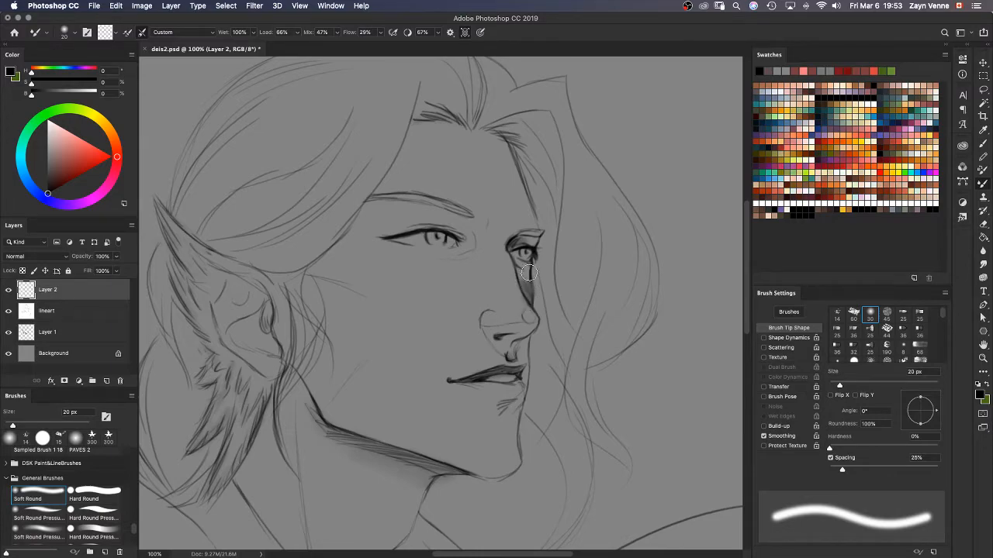
Step: Blend shading around the nose bridge and far eye, and with a 50 px brush along the hairline and forehead edge
mouse_move(527, 273)
left_mouse_down()
mouse_move(536, 307)
mouse_move(525, 280)
mouse_move(530, 297)
left_mouse_up()
mouse_move(520, 252)
left_mouse_down()
mouse_move(526, 233)
mouse_move(504, 253)
left_mouse_up()
key("bracketright")
key("bracketright")
key("bracketright")
mouse_move(413, 124)
left_mouse_down()
mouse_move(390, 175)
mouse_move(427, 124)
mouse_move(408, 145)
mouse_move(419, 117)
mouse_move(431, 119)
mouse_move(408, 150)
mouse_move(421, 129)
left_mouse_up()
mouse_move(548, 156)
left_mouse_down()
mouse_move(511, 150)
mouse_move(505, 136)
mouse_move(524, 203)
mouse_move(521, 138)
left_mouse_up()
mouse_move(508, 126)
left_mouse_down()
mouse_move(546, 154)
mouse_move(505, 128)
mouse_move(542, 229)
mouse_move(535, 152)
mouse_move(539, 180)
mouse_move(487, 128)
mouse_move(550, 184)
mouse_move(531, 124)
mouse_move(547, 227)
left_mouse_up()
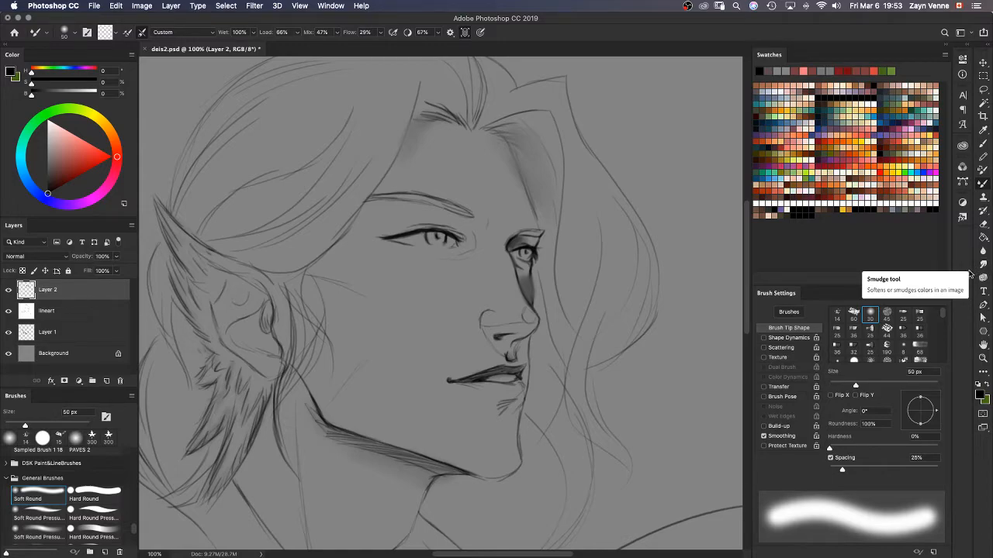
Step: Switch to the Smudge tool with the 80 px Soft Round brush, test it from the forehead edge down the nose, and undo it
left_click(984, 265)
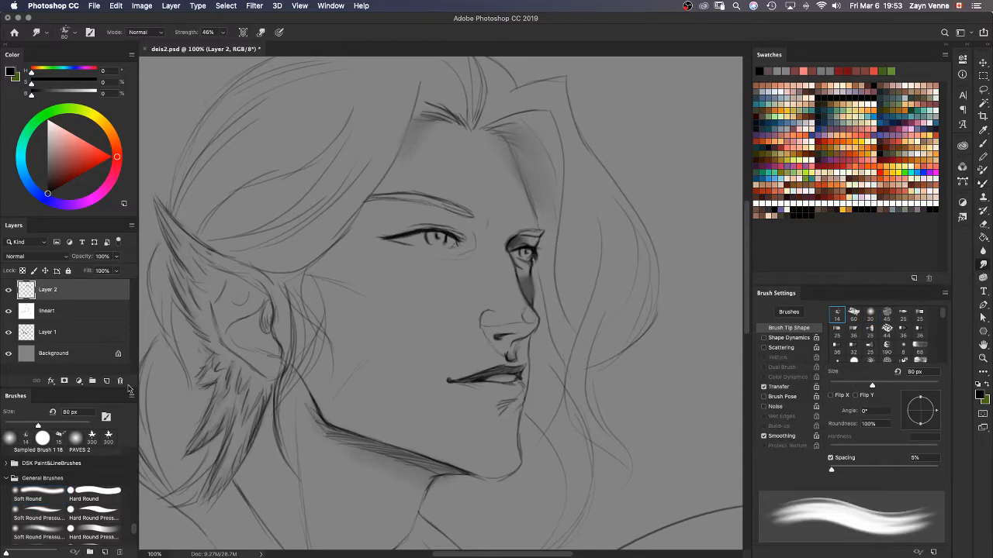
left_click(63, 494)
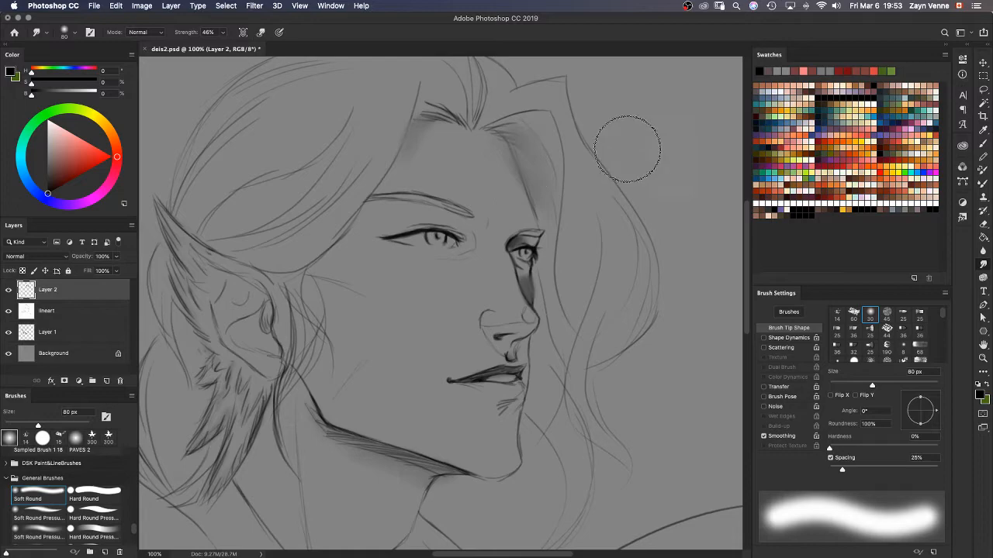
mouse_move(553, 185)
left_mouse_down()
mouse_move(562, 328)
mouse_move(542, 190)
mouse_move(548, 346)
mouse_move(535, 268)
mouse_move(545, 322)
left_mouse_up()
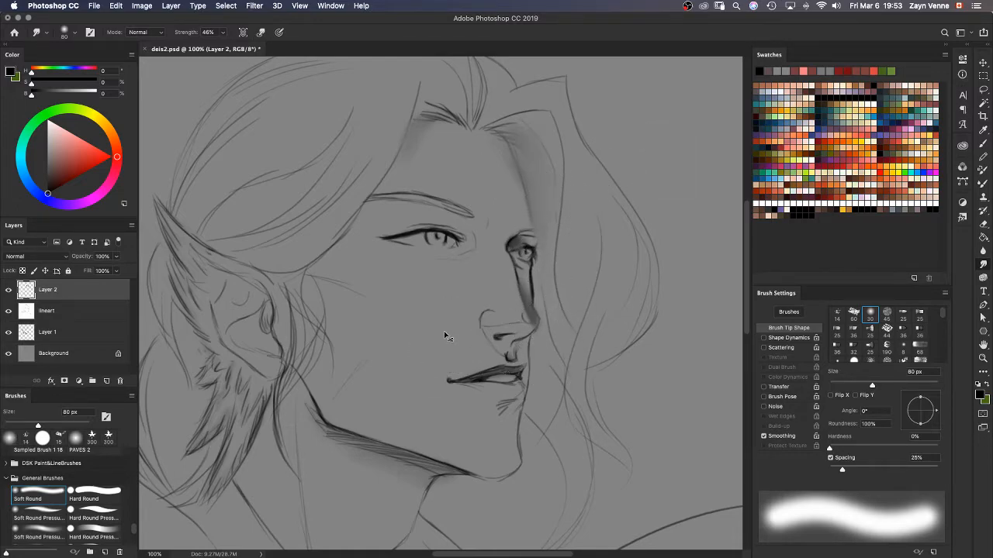
key("super+z")
key("super+z")
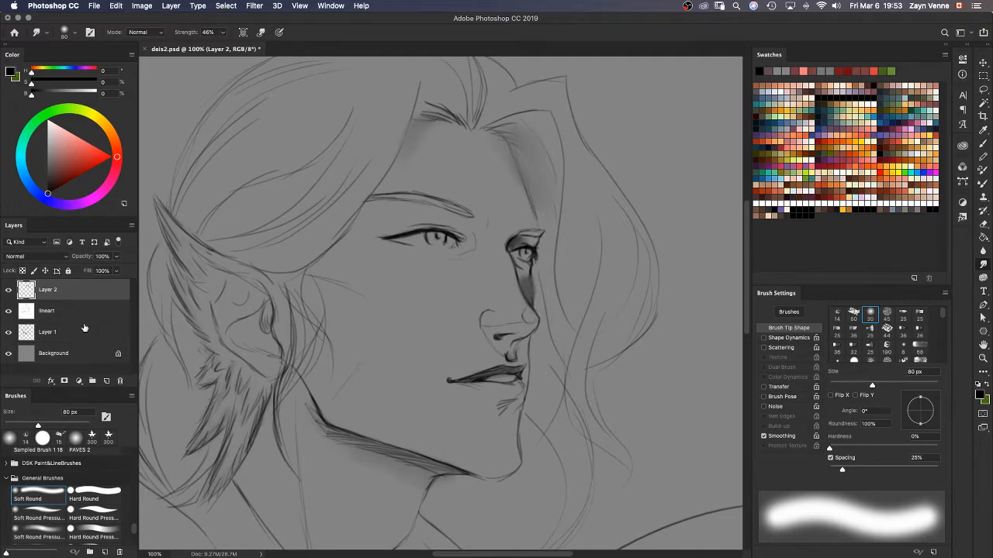
Step: Try smudging the hair strands in front of the face, and undo the smudging and shading on Layer 2
key("super+z")
mouse_move(585, 144)
left_mouse_down()
mouse_move(616, 213)
mouse_move(590, 158)
mouse_move(650, 250)
mouse_move(623, 181)
mouse_move(639, 287)
mouse_move(650, 299)
mouse_move(627, 332)
mouse_move(642, 323)
mouse_move(641, 334)
mouse_move(587, 369)
mouse_move(588, 386)
mouse_move(657, 290)
mouse_move(610, 363)
mouse_move(636, 353)
mouse_move(662, 249)
mouse_move(613, 189)
mouse_move(580, 122)
mouse_move(580, 142)
mouse_move(569, 76)
mouse_move(563, 89)
mouse_move(520, 86)
mouse_move(531, 83)
mouse_move(519, 131)
mouse_move(519, 120)
mouse_move(554, 127)
mouse_move(573, 156)
mouse_move(565, 203)
mouse_move(595, 201)
mouse_move(538, 128)
mouse_move(551, 147)
mouse_move(550, 120)
mouse_move(570, 310)
mouse_move(572, 243)
mouse_move(552, 273)
mouse_move(556, 248)
left_mouse_up()
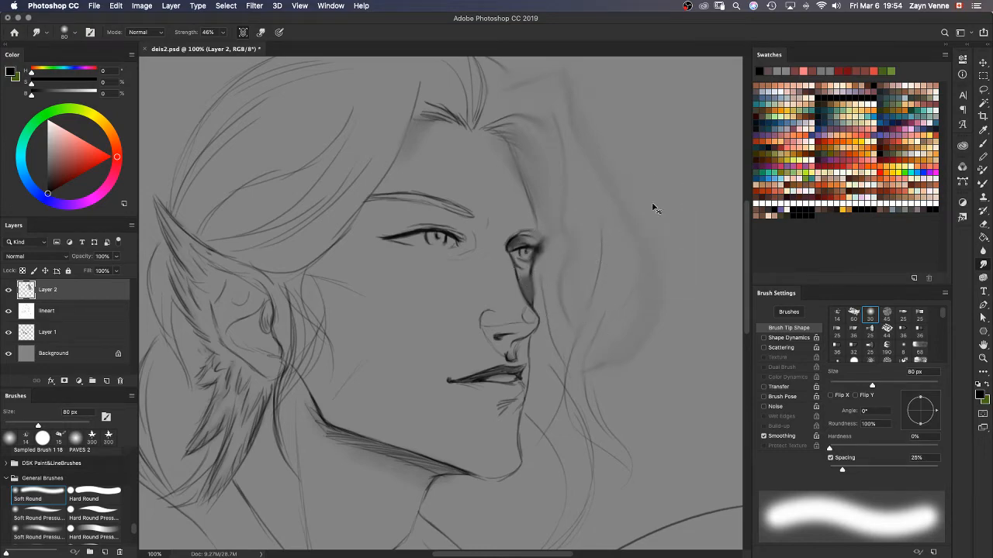
key("super+z")
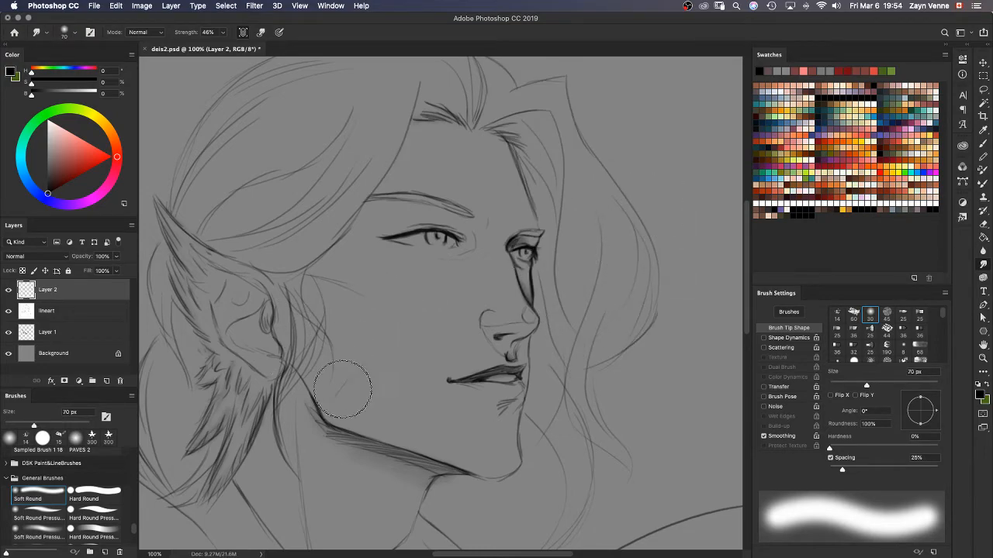
Step: Reduce the Smudge brush to 40 px and smudge the hatching under the jaw and up toward the ear
key("bracketleft")
key("bracketleft")
key("bracketleft")
key("bracketleft")
mouse_move(324, 432)
left_mouse_down()
mouse_move(427, 467)
mouse_move(351, 450)
mouse_move(422, 468)
mouse_move(404, 464)
mouse_move(491, 469)
mouse_move(370, 459)
mouse_move(473, 478)
mouse_move(404, 463)
mouse_move(438, 468)
left_mouse_up()
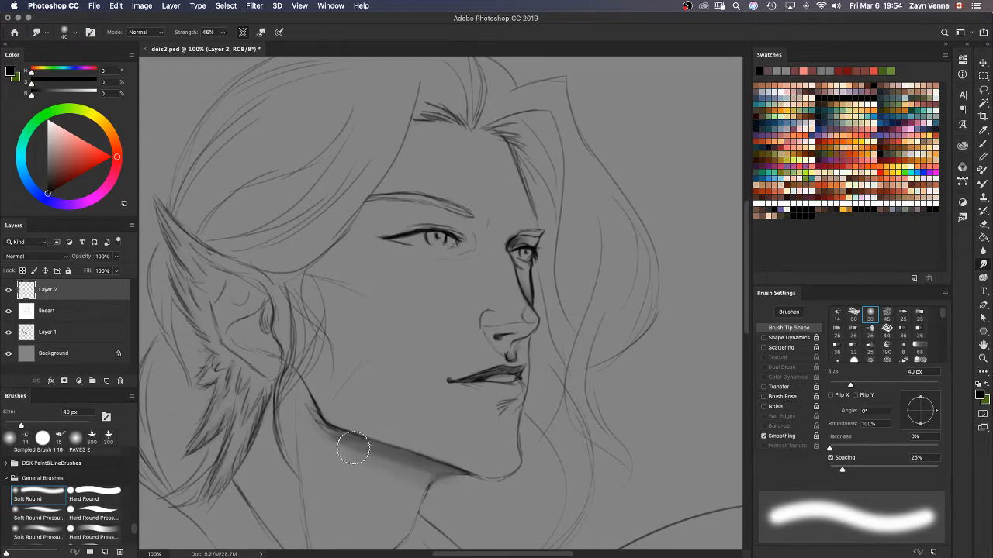
left_click_drag(328, 441, 329, 435)
left_click_drag(341, 391, 310, 423)
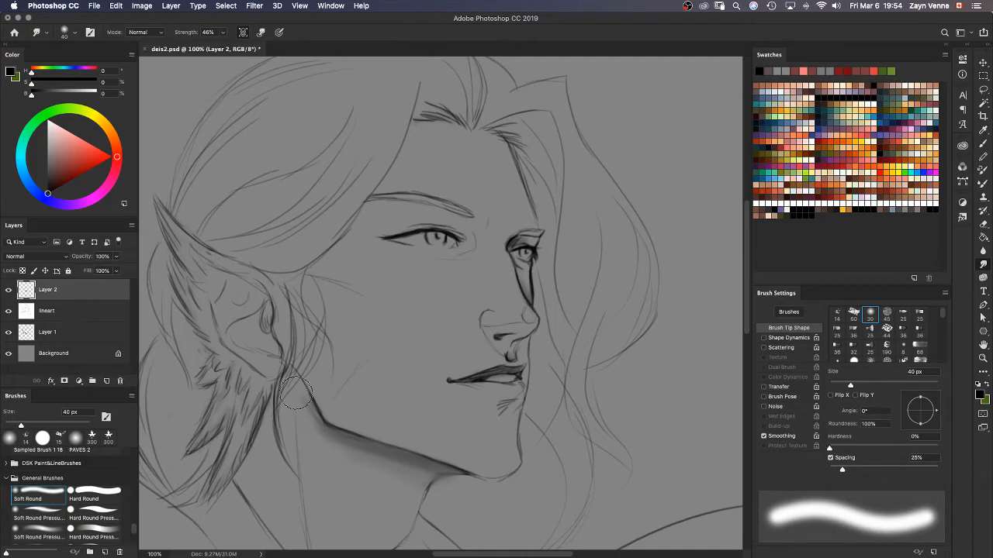
Step: Set the Smudge strength to 13% and soften the hairline strokes and the shadow under the jaw
left_click(220, 33)
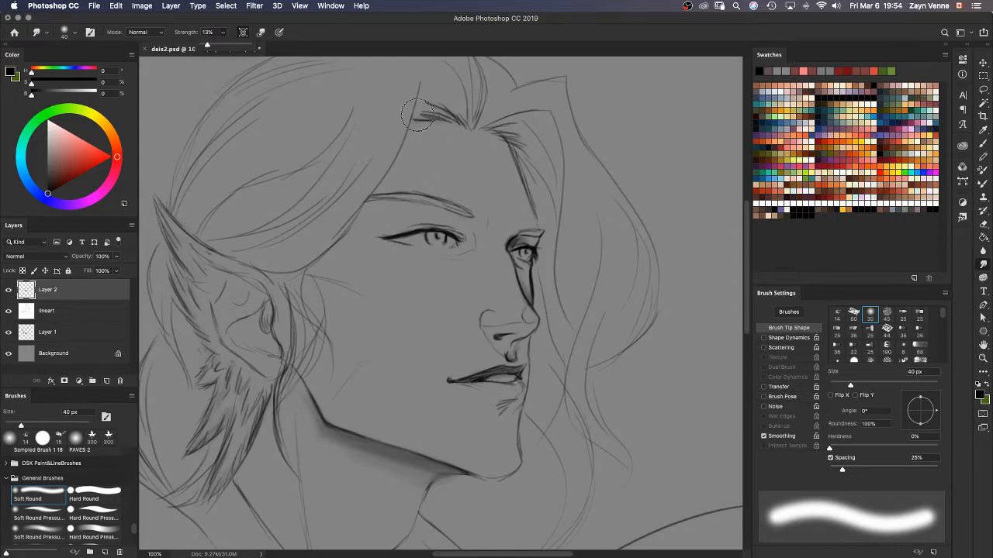
mouse_move(417, 115)
left_mouse_down()
mouse_move(448, 124)
mouse_move(430, 106)
mouse_move(463, 122)
mouse_move(429, 103)
mouse_move(445, 115)
mouse_move(412, 121)
mouse_move(422, 83)
mouse_move(412, 121)
left_mouse_up()
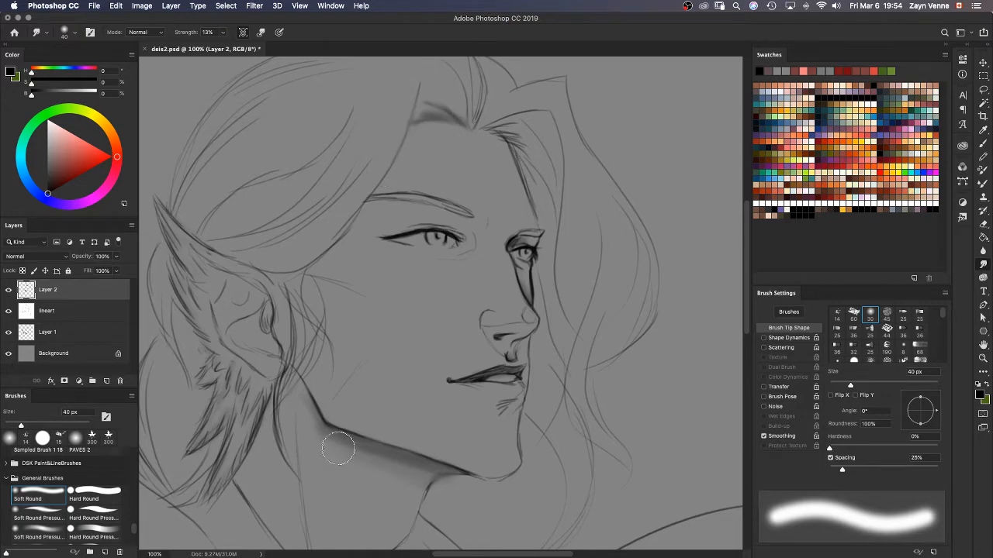
mouse_move(338, 448)
left_mouse_down()
mouse_move(302, 405)
mouse_move(320, 440)
mouse_move(353, 447)
mouse_move(388, 488)
mouse_move(421, 476)
left_mouse_up()
left_click_drag(449, 417, 452, 429)
Step: Switch from the Smudge tool to the Blur tool, briefly checking the Sponge tool
left_click(983, 252)
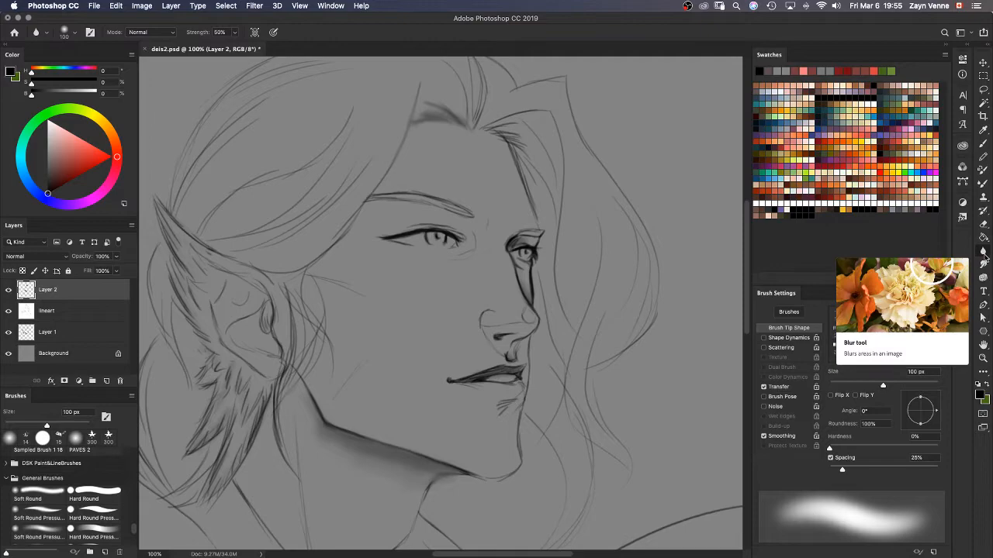
left_click(984, 278)
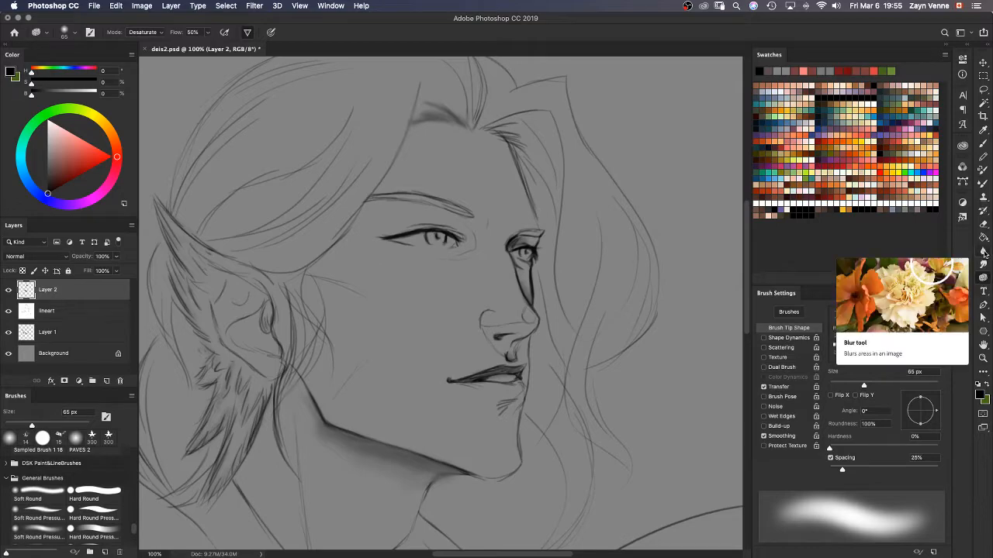
left_click(983, 253)
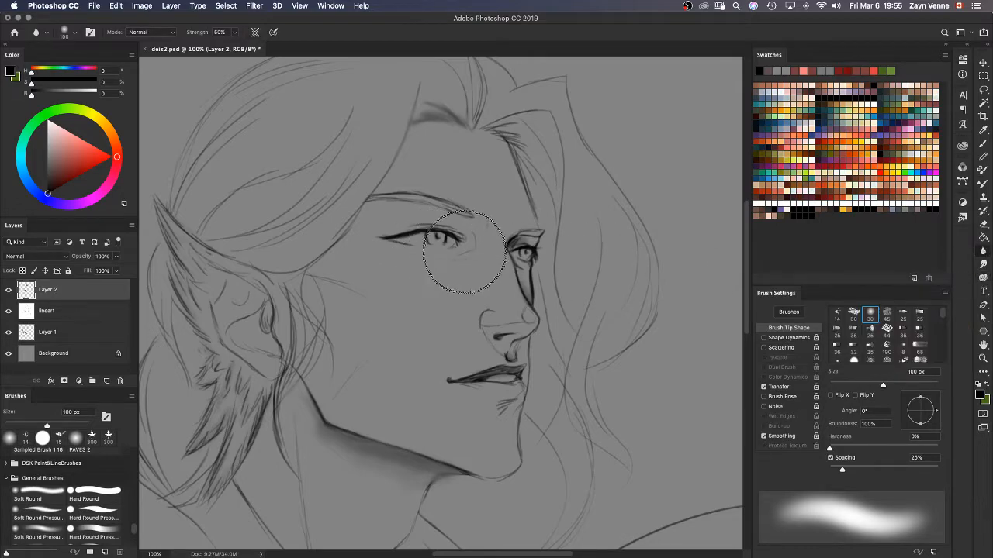
Step: Search the application help for the burn and dodge tools, and close the search
left_click(361, 6)
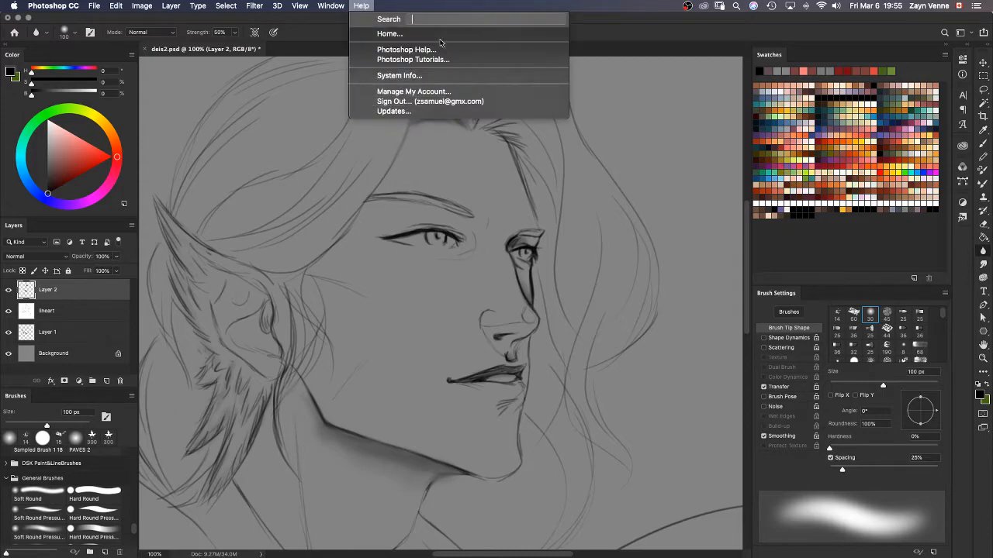
type("burn")
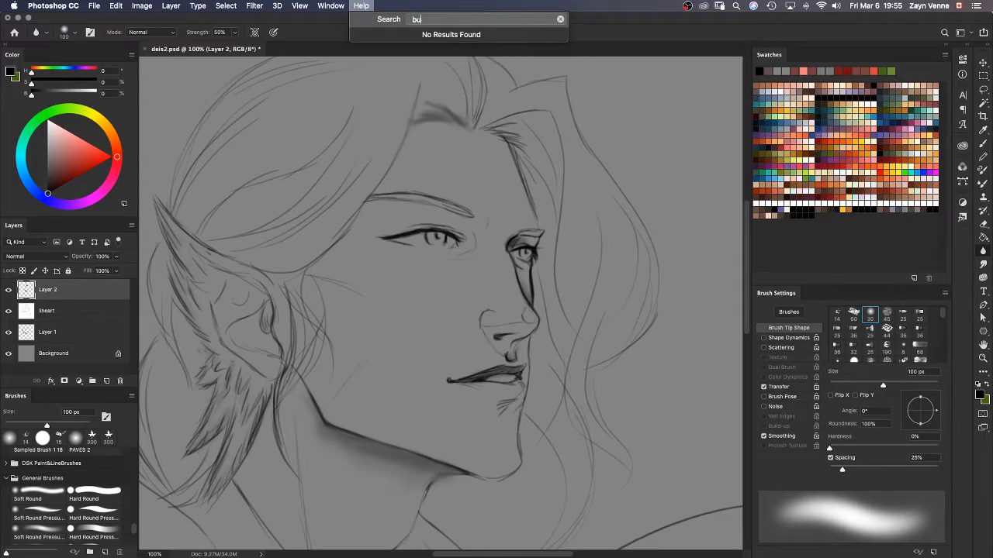
key("BackSpace")
key("BackSpace")
type("dod")
key("BackSpace")
key("BackSpace")
key("BackSpace")
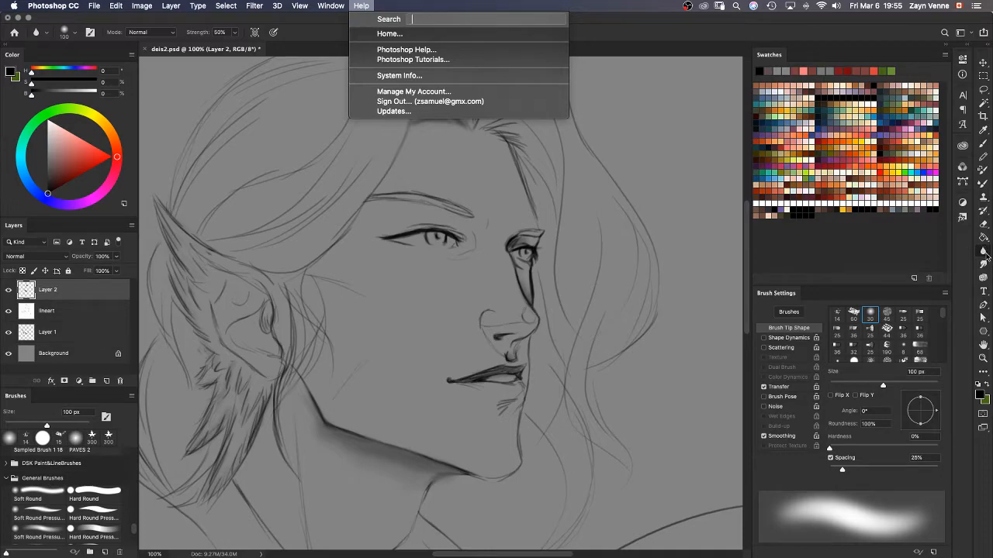
key("Escape")
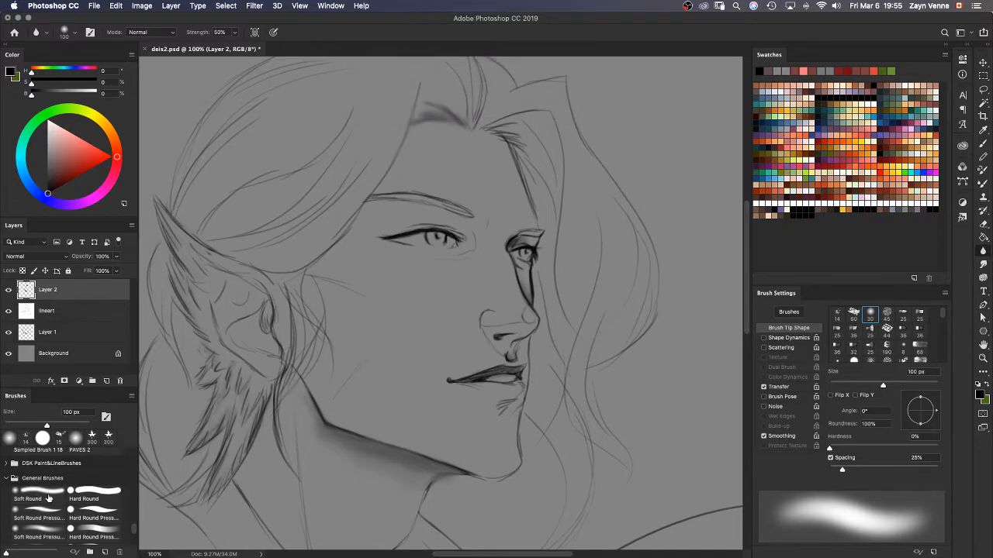
Step: Give the Blur tool the Soft Round brush, and open the Brush tool's list of blending modes for comparison
left_click(49, 497)
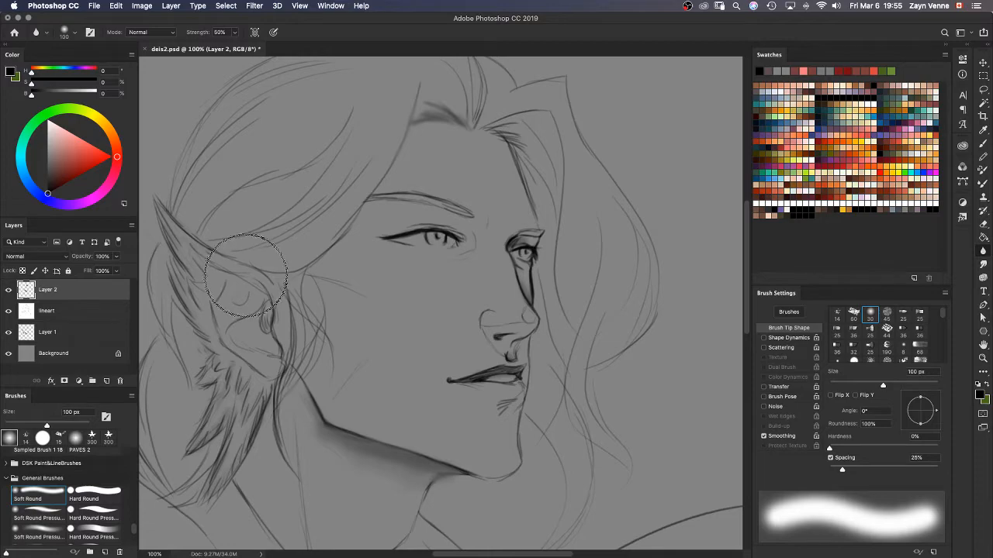
key("b")
key("shift+b")
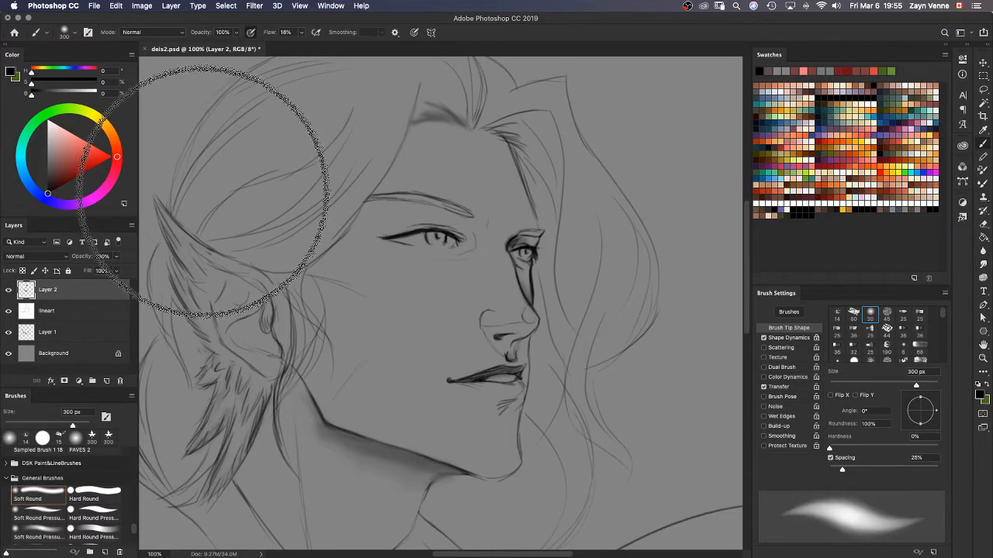
left_click(153, 31)
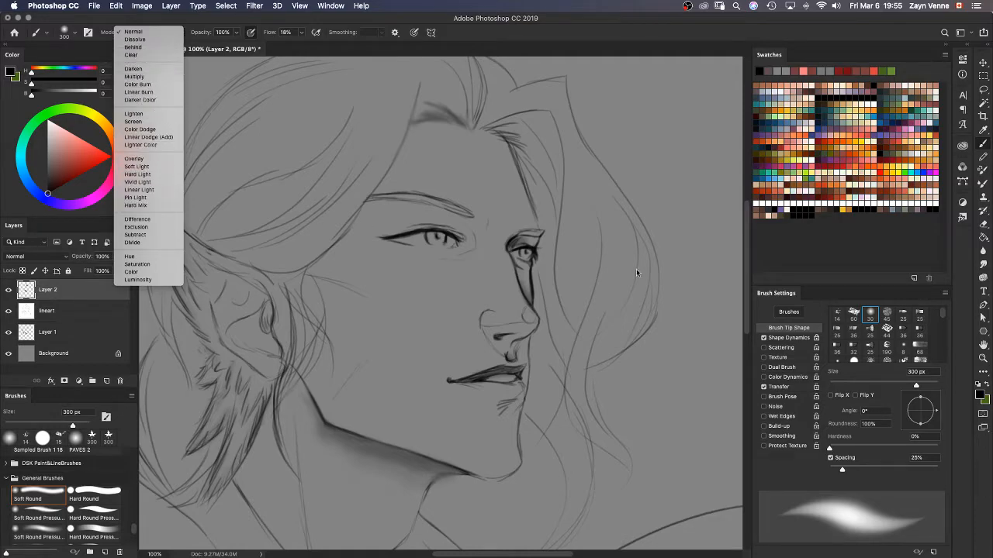
Step: Set the Blur tool to 71% strength with sampling from all layers, and blur the hair strands in front of the face
left_click(983, 250)
left_click(983, 251)
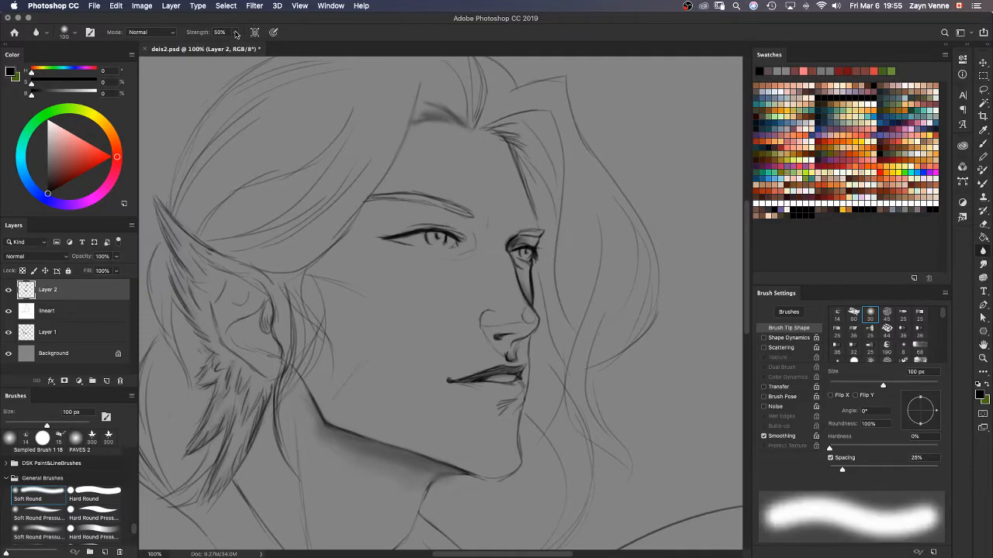
left_click(235, 33)
left_click(254, 33)
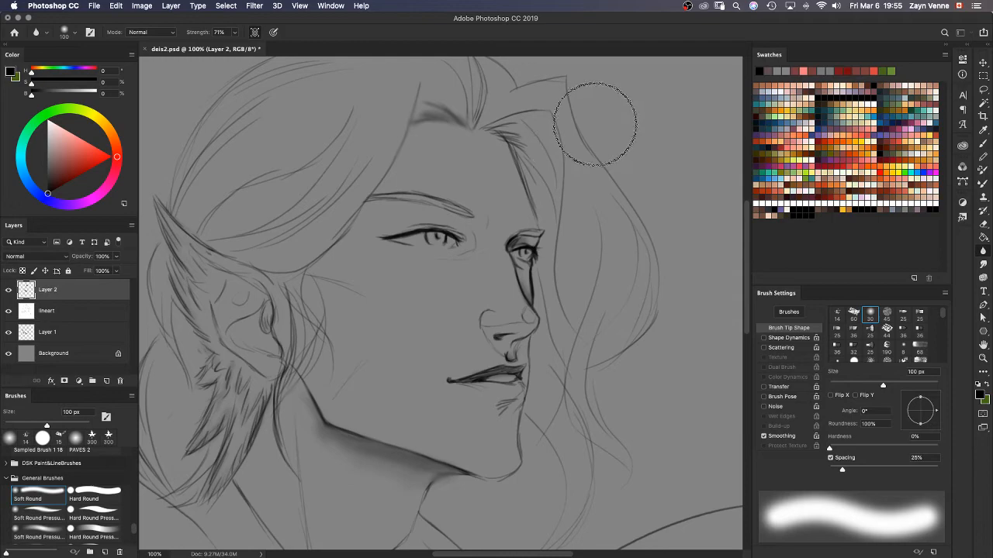
mouse_move(593, 124)
left_mouse_down()
mouse_move(563, 104)
mouse_move(565, 164)
mouse_move(544, 93)
mouse_move(543, 152)
mouse_move(452, 129)
mouse_move(456, 114)
mouse_move(527, 97)
mouse_move(554, 116)
mouse_move(533, 240)
mouse_move(605, 418)
mouse_move(684, 234)
mouse_move(569, 207)
mouse_move(613, 211)
mouse_move(661, 260)
mouse_move(648, 304)
mouse_move(597, 242)
left_mouse_up()
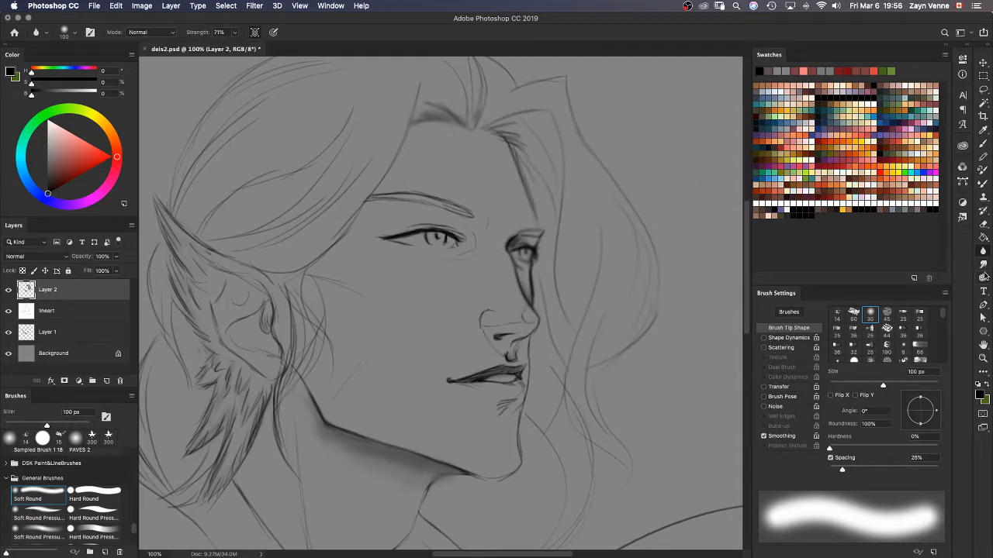
Step: Select the Sponge tool, and detach the Brush Settings panel and dock it back in place
left_click(983, 279)
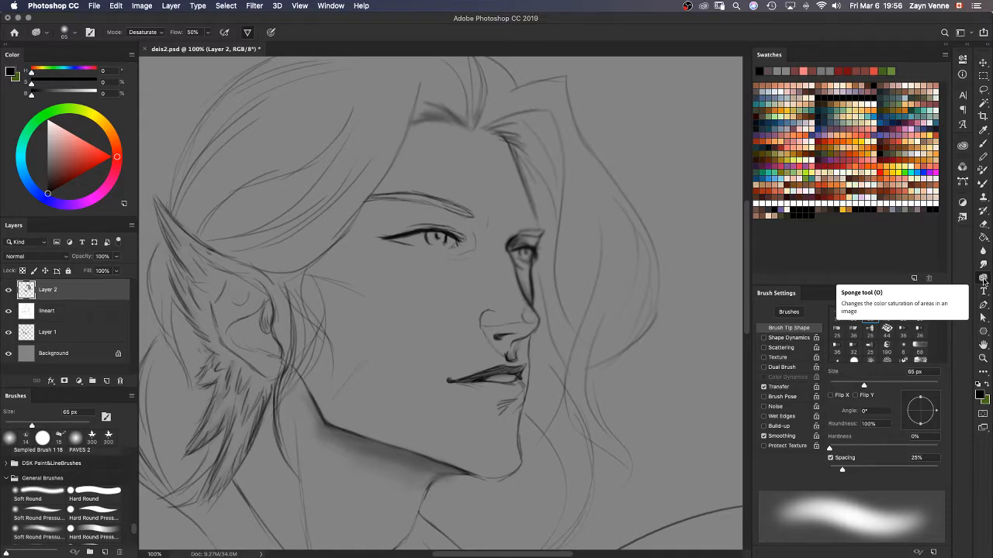
left_click_drag(776, 293, 745, 292)
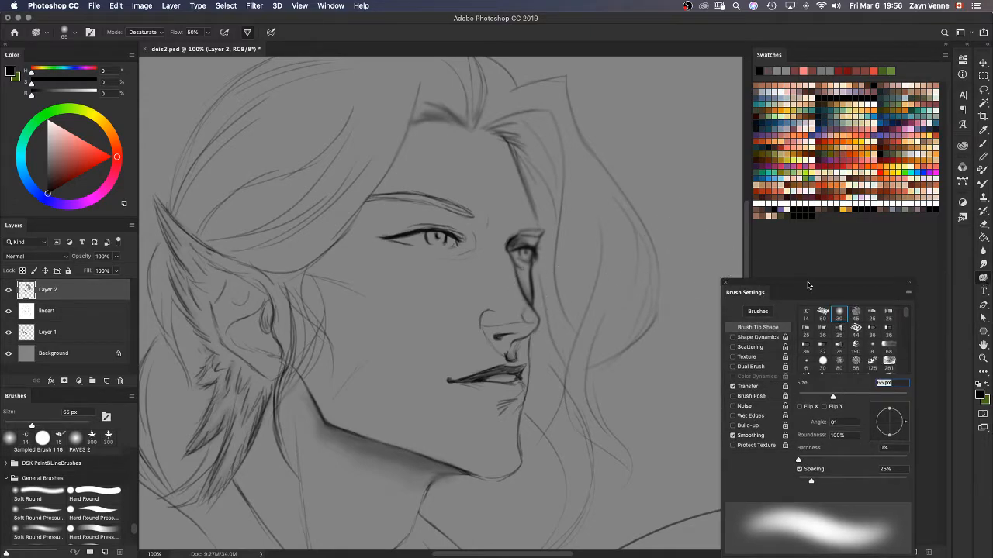
mouse_move(807, 285)
left_mouse_down()
mouse_move(860, 454)
mouse_move(831, 547)
left_mouse_up()
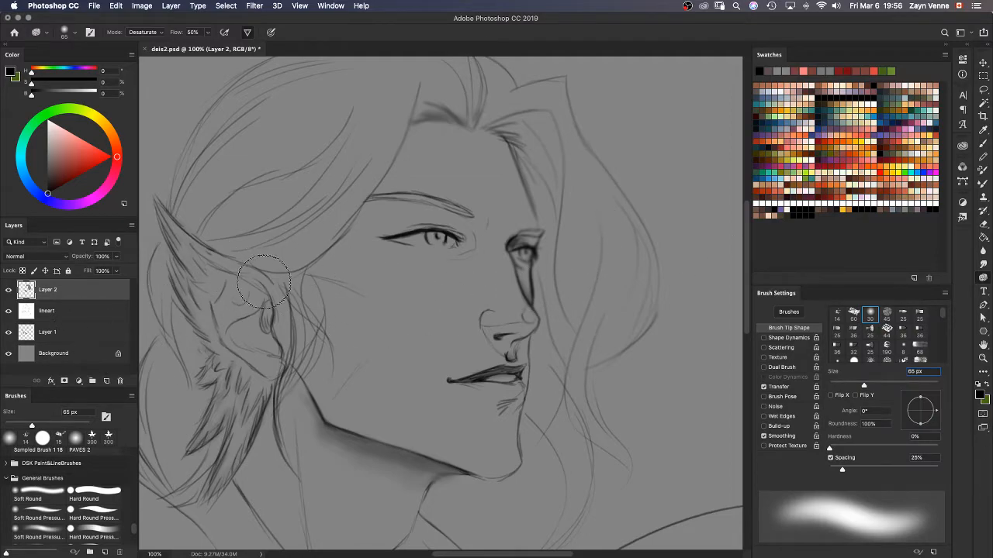
Step: Paint a soft dark red patch over the hair in front of the face with the 300 px Soft Round brush
key("b")
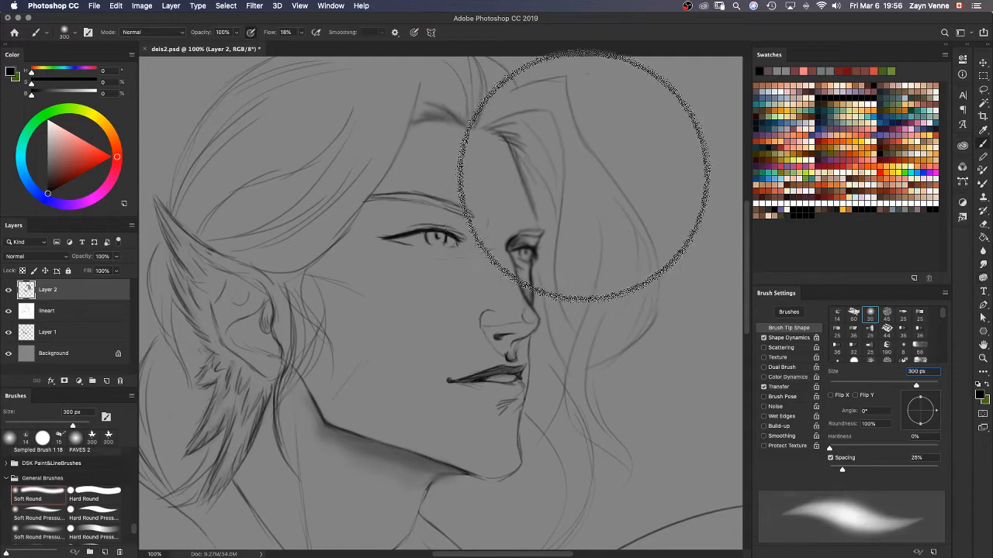
left_click(845, 69)
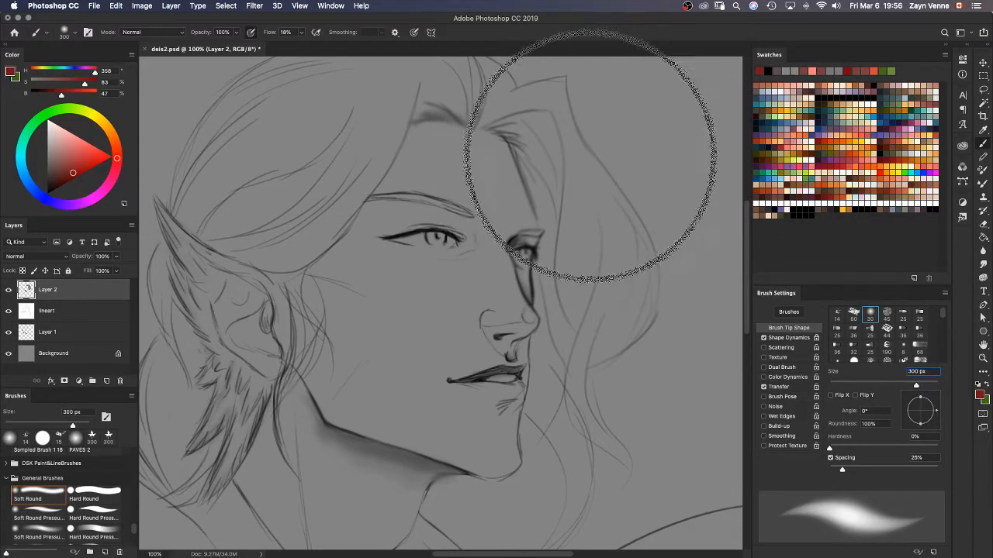
mouse_move(613, 141)
left_mouse_down()
mouse_move(622, 206)
mouse_move(609, 241)
left_mouse_up()
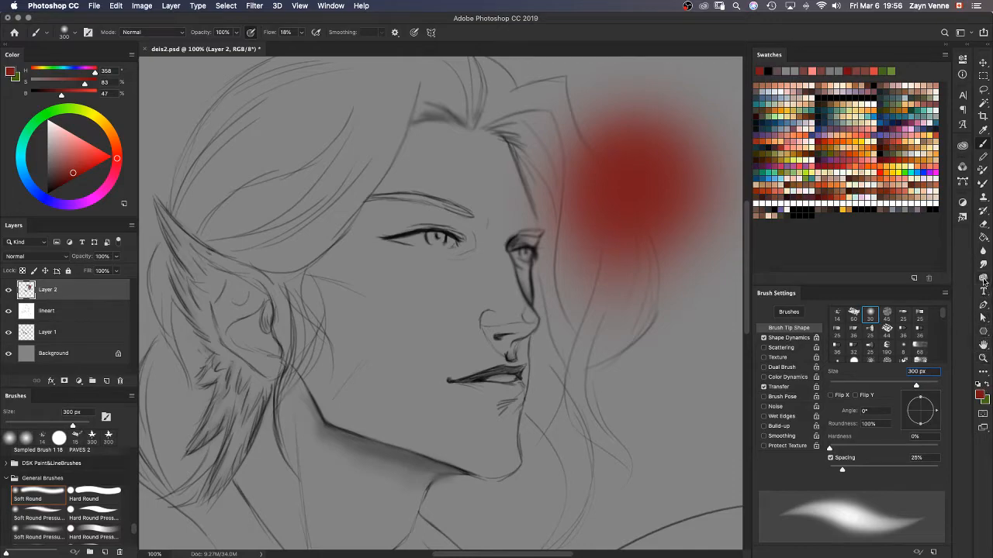
Step: Desaturate the red patch with the Sponge tool at 50% flow, enlarging it to 200 px, and undo the tests on Layer 2
left_click(983, 279)
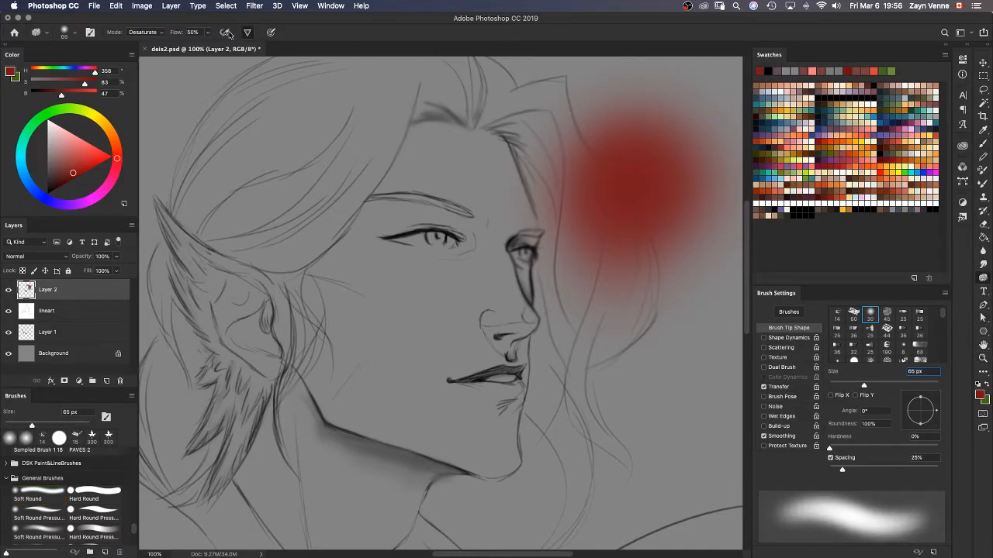
mouse_move(636, 206)
left_mouse_down()
mouse_move(628, 180)
mouse_move(646, 190)
mouse_move(630, 190)
mouse_move(616, 210)
left_mouse_up()
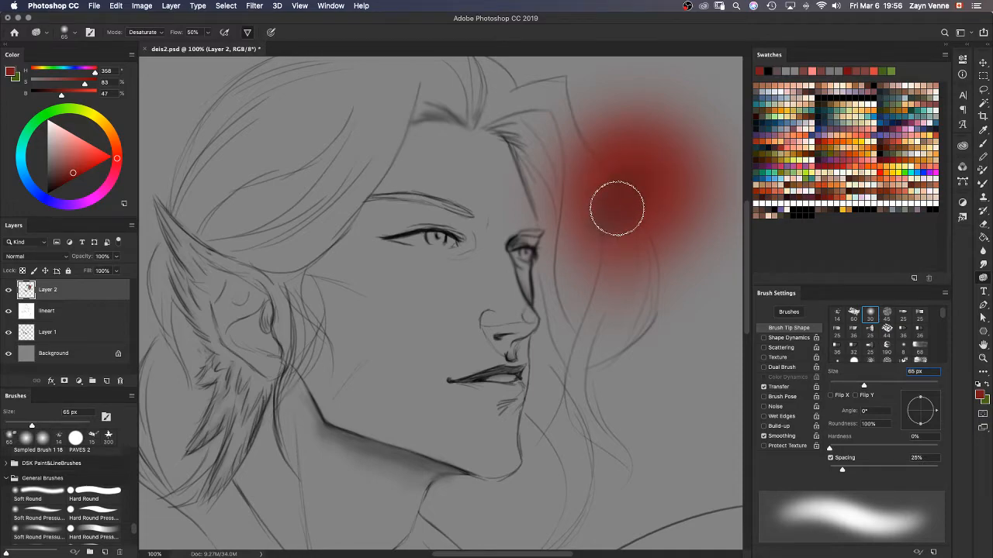
key("bracketright")
key("bracketright")
key("bracketright")
key("bracketright")
key("bracketright")
key("bracketright")
key("bracketright")
key("bracketright")
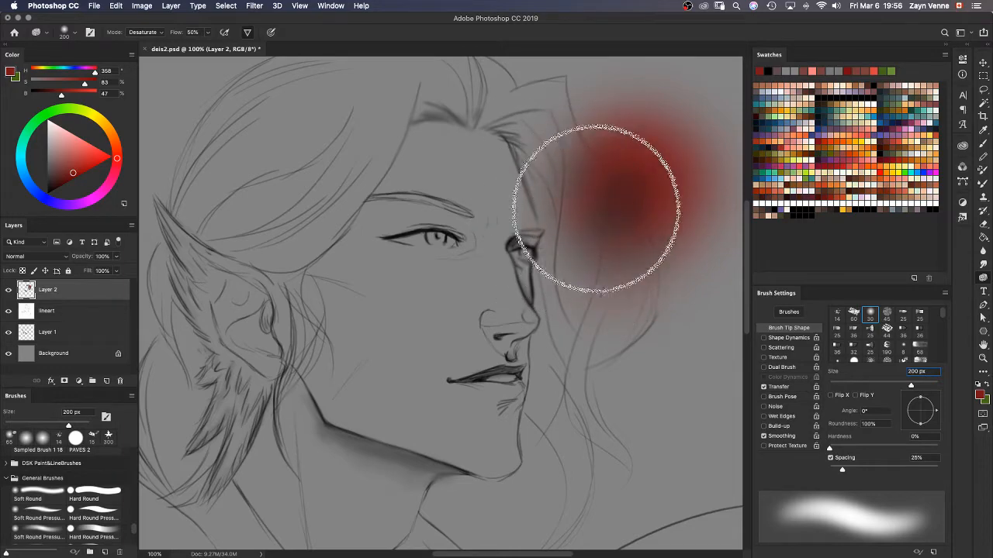
mouse_move(690, 232)
left_mouse_down()
mouse_move(660, 230)
mouse_move(620, 176)
mouse_move(616, 194)
mouse_move(650, 170)
mouse_move(644, 194)
mouse_move(605, 167)
mouse_move(650, 210)
mouse_move(669, 249)
mouse_move(635, 228)
mouse_move(641, 242)
mouse_move(656, 203)
mouse_move(603, 146)
left_mouse_up()
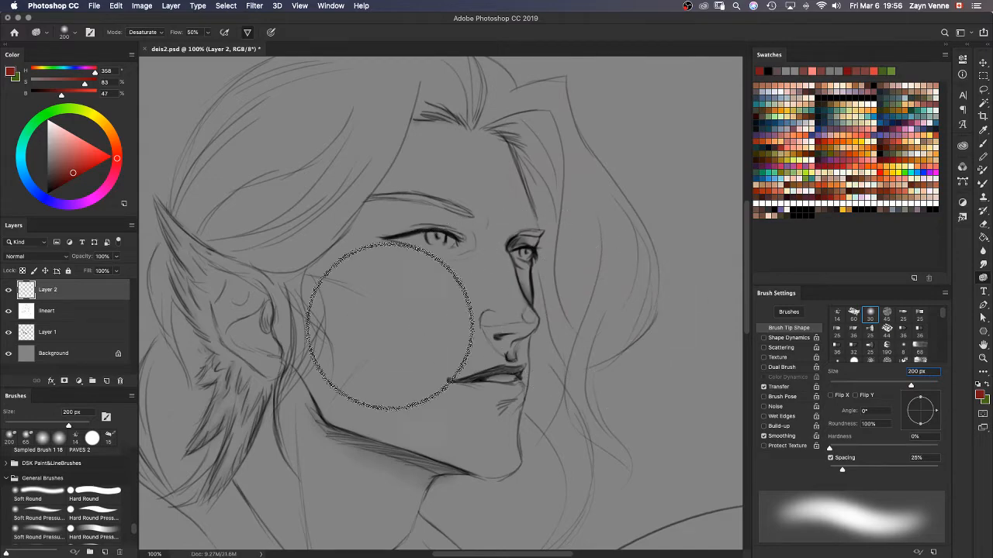
Step: Choose the sketch brush from the DSK 2020 Brushes group for the Brush tool and reduce it to 10 px
key("super+minus")
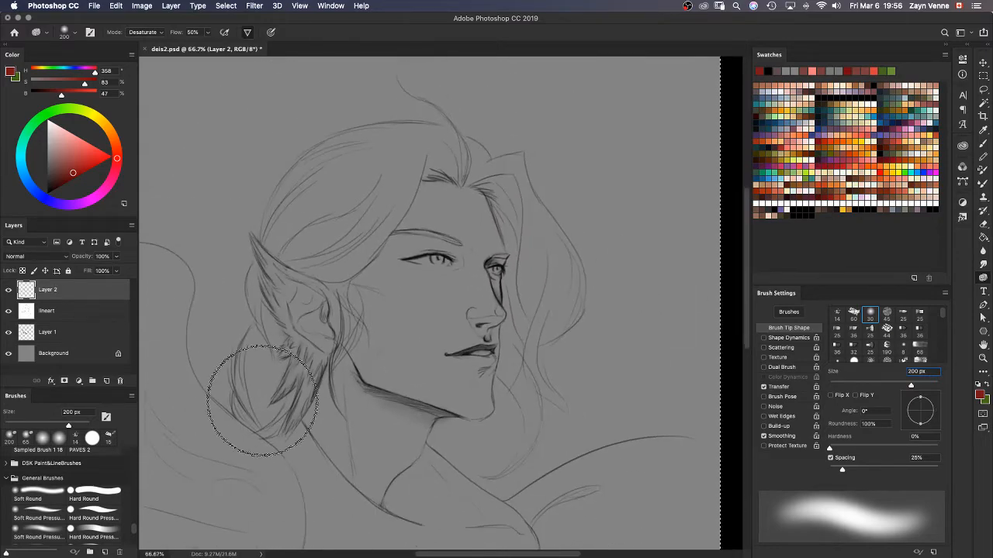
key("b")
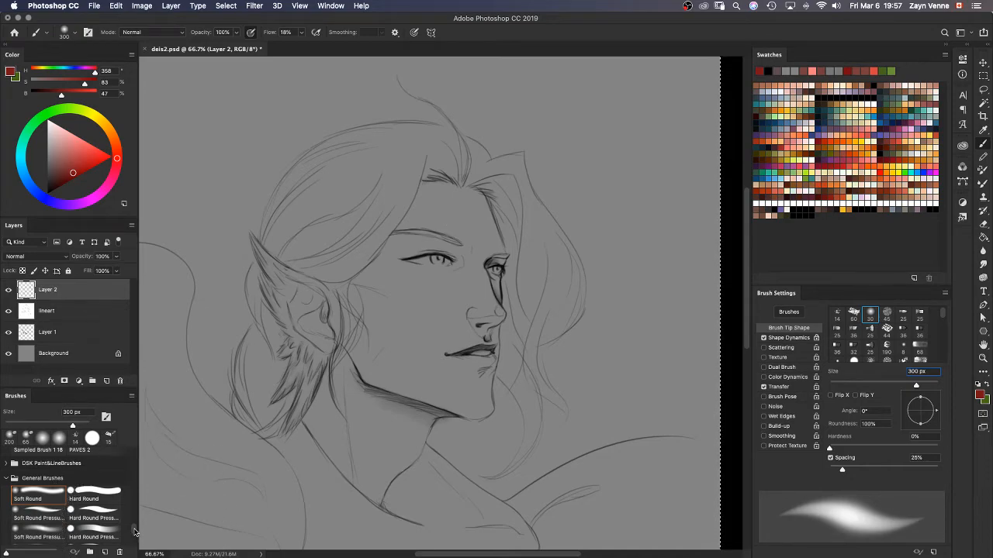
scroll(135, 535, "up", 10)
left_click(6, 455)
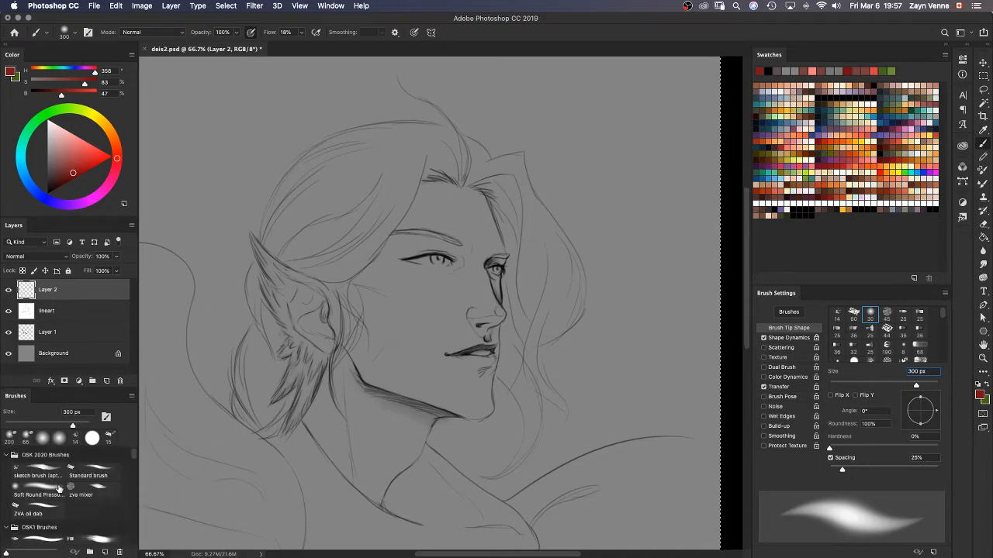
left_click(35, 471)
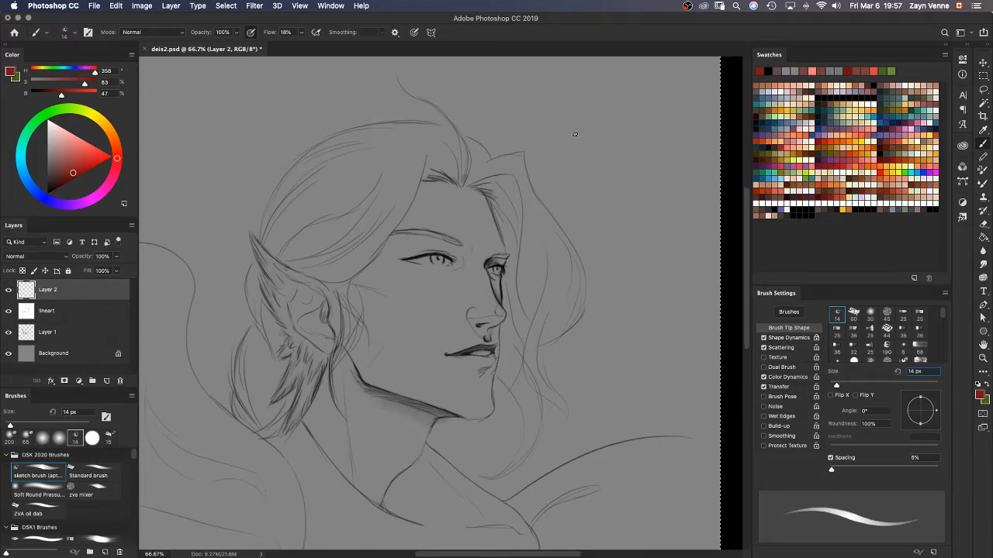
key("bracketleft")
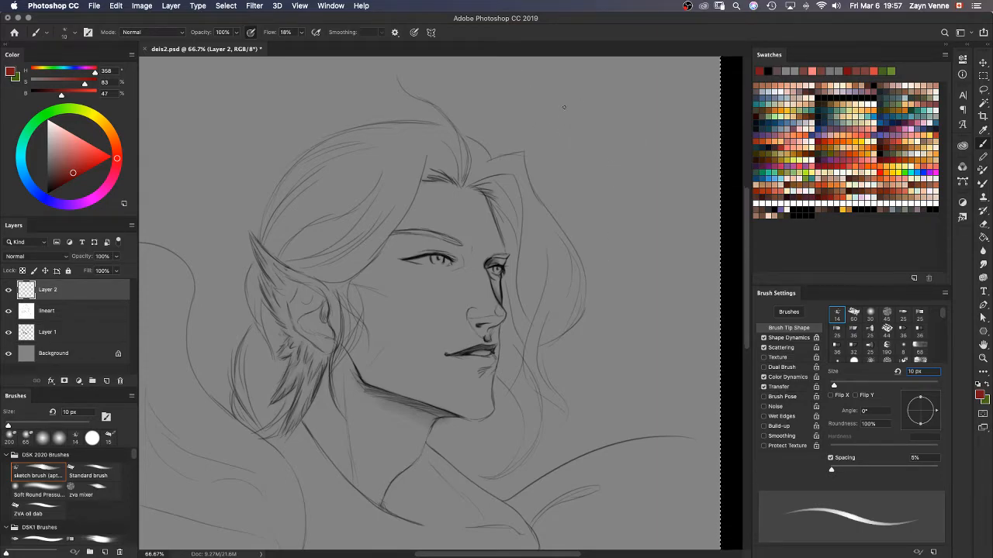
Step: Handwrite an underlined "BRB" and "- Making Brushes." in red in front of the portrait, and clear the note from Layer 2
mouse_move(559, 89)
left_mouse_down()
mouse_move(565, 133)
mouse_move(572, 112)
mouse_move(569, 140)
mouse_move(582, 109)
mouse_move(588, 131)
left_mouse_up()
mouse_move(594, 101)
left_mouse_down()
mouse_move(589, 138)
mouse_move(632, 130)
left_mouse_up()
mouse_move(620, 90)
left_mouse_down()
mouse_move(619, 130)
mouse_move(652, 129)
mouse_move(619, 134)
left_mouse_up()
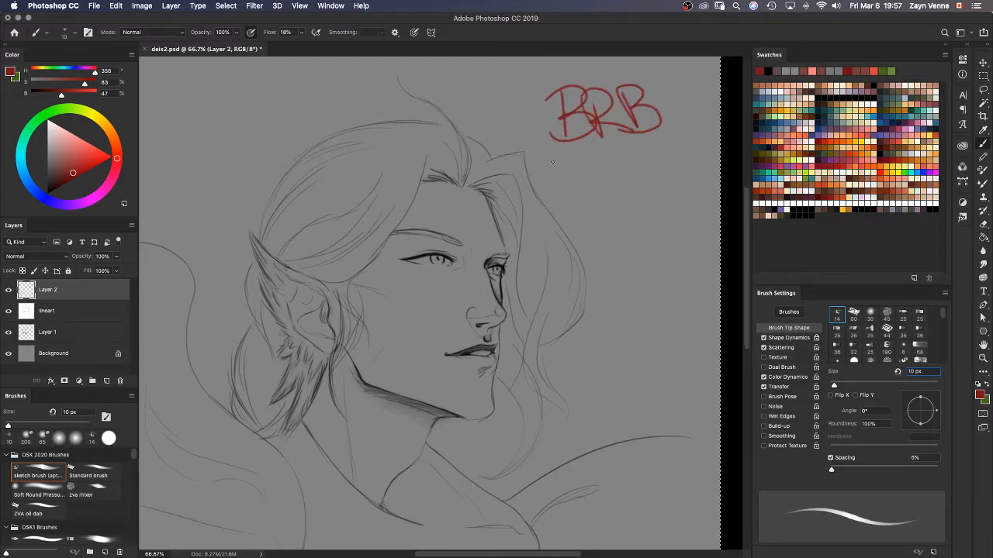
left_click_drag(555, 159, 680, 149)
mouse_move(553, 190)
left_mouse_down()
mouse_move(583, 185)
mouse_move(590, 201)
mouse_move(642, 198)
mouse_move(647, 187)
mouse_move(671, 208)
mouse_move(588, 242)
mouse_move(589, 222)
mouse_move(583, 243)
mouse_move(600, 227)
mouse_move(622, 236)
mouse_move(683, 230)
left_mouse_up()
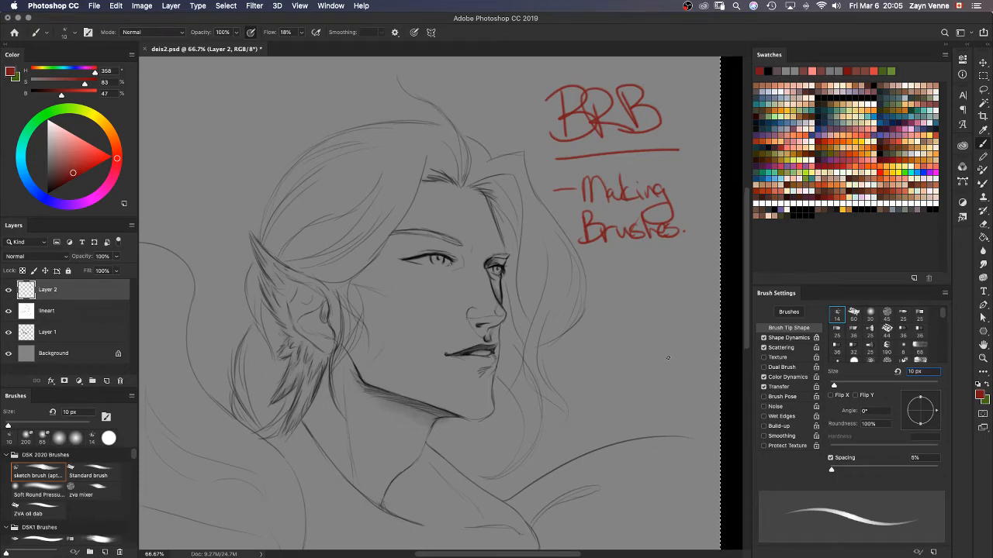
key("Delete")
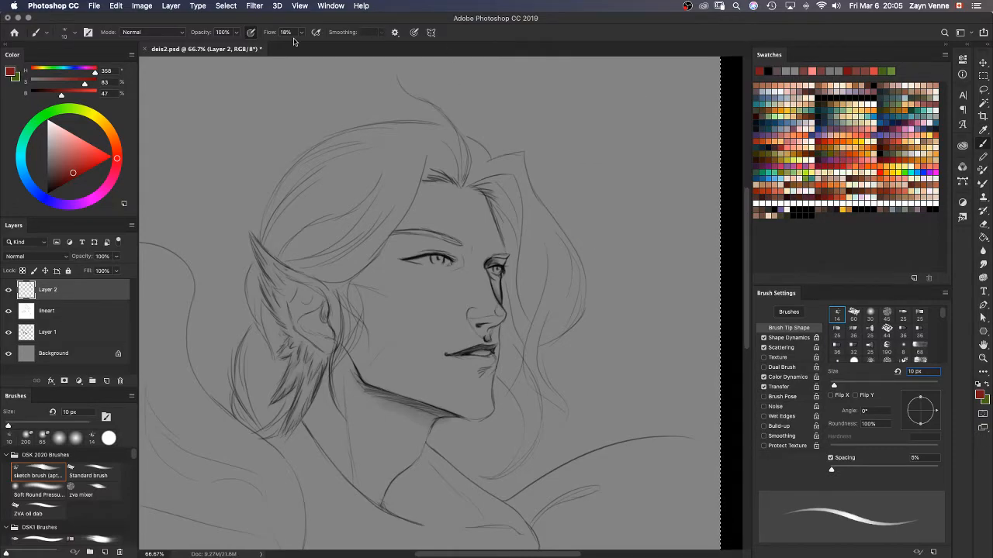
Step: Save and close deis2.psd, and reopen it from the recent files
key("super+s")
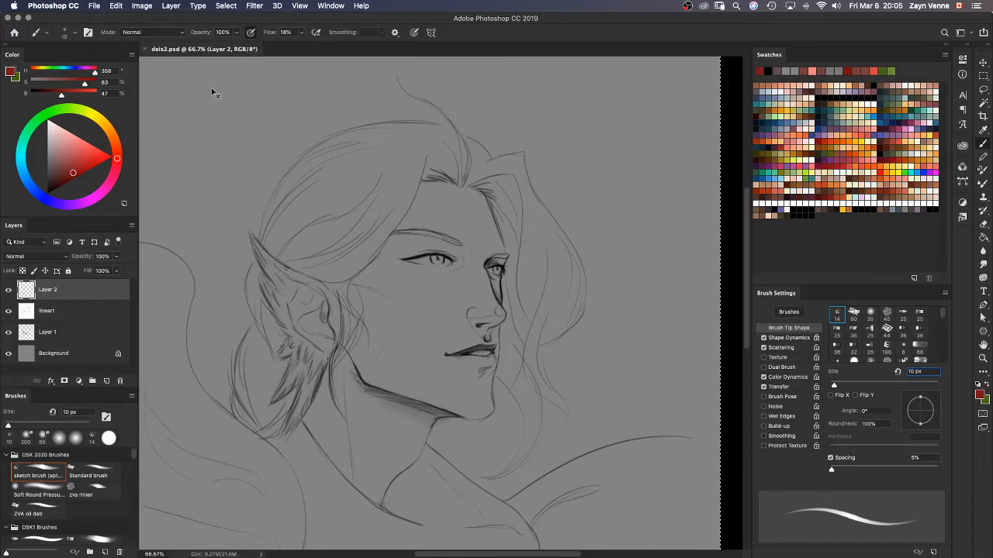
key("super+w")
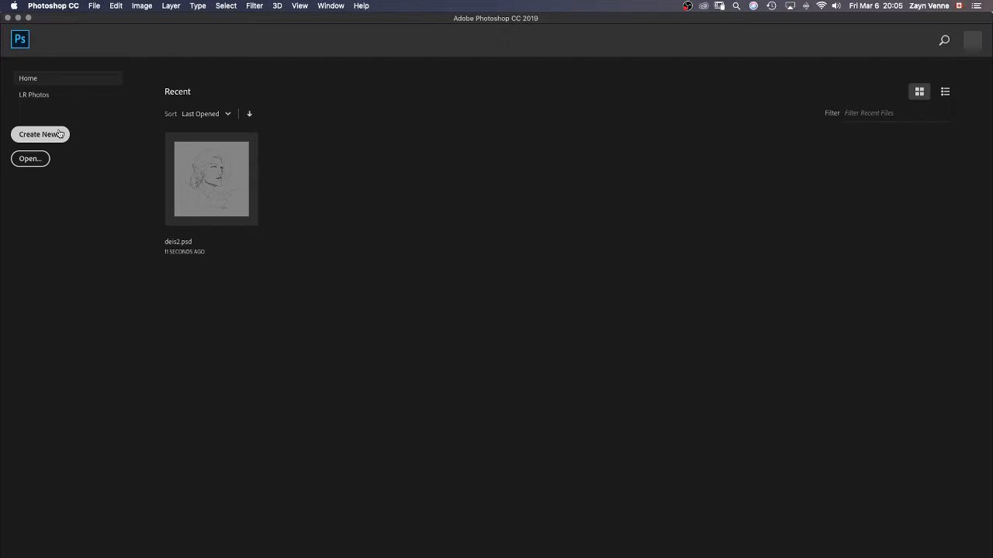
left_click(245, 223)
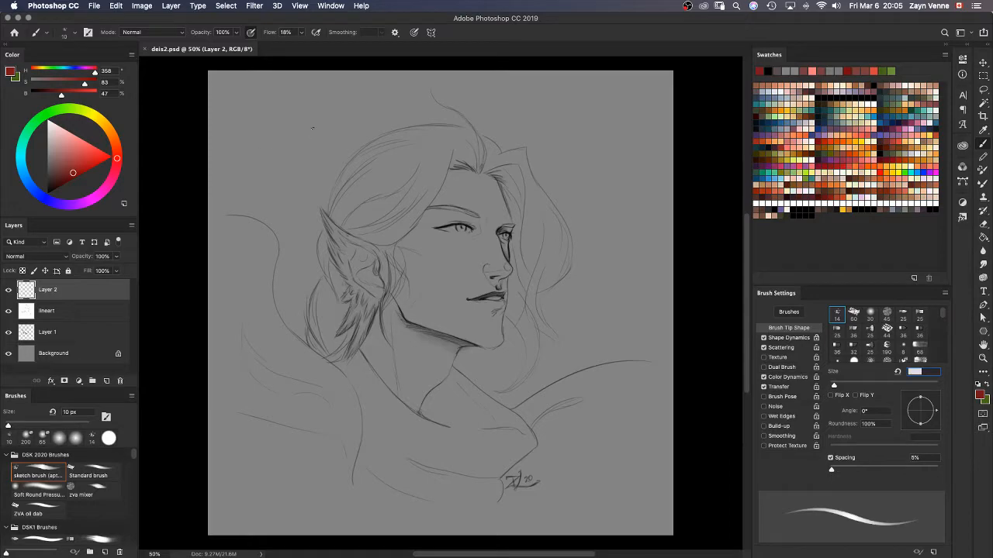
key("super+shift+s")
key("super+n")
left_click(581, 161)
Step: Select the Soft Round brush from General Brushes and enlarge it to 60 px
left_click_drag(133, 452, 131, 545)
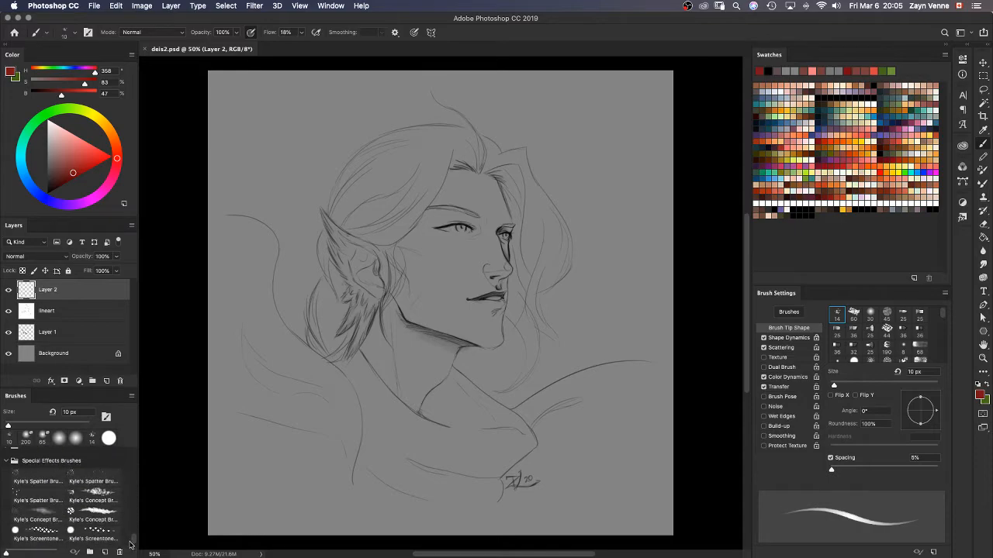
scroll(51, 481, "up", 5)
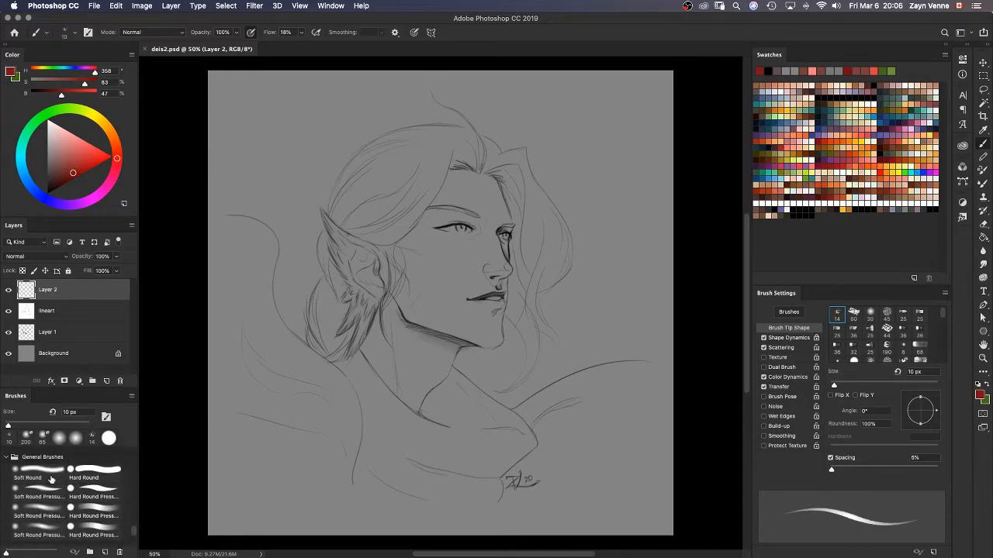
left_click(43, 473)
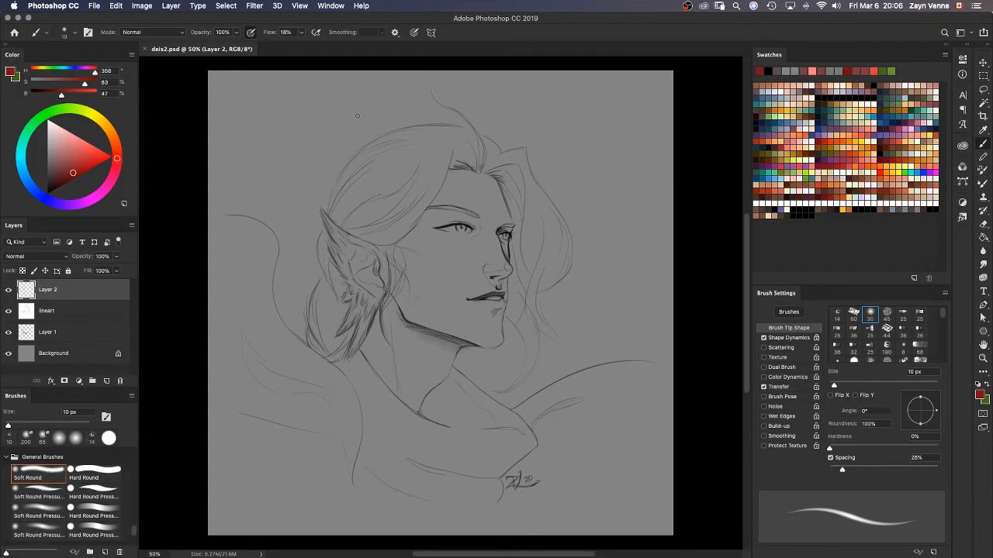
key("bracketright")
key("bracketright")
key("bracketright")
key("bracketright")
key("bracketright")
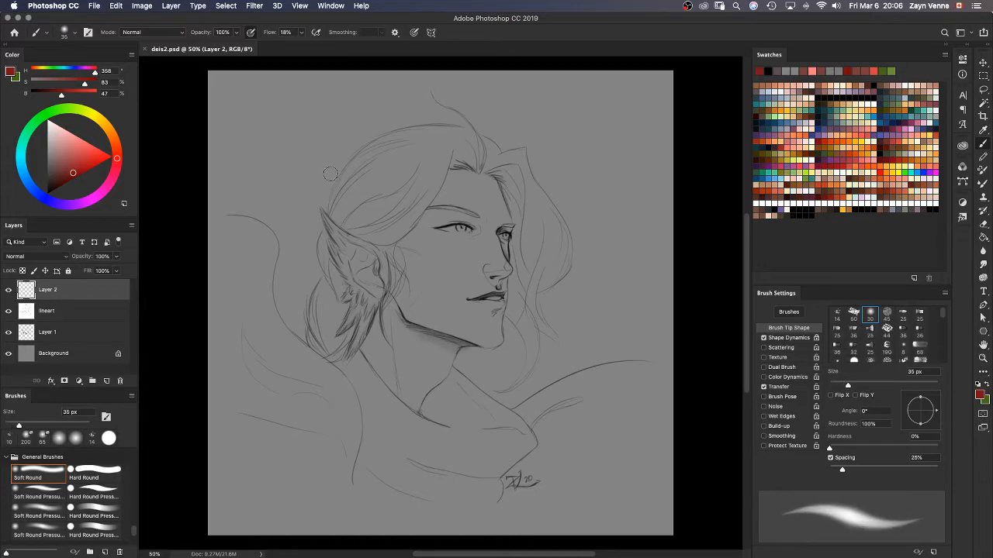
key("bracketright")
key("bracketright")
key("bracketright")
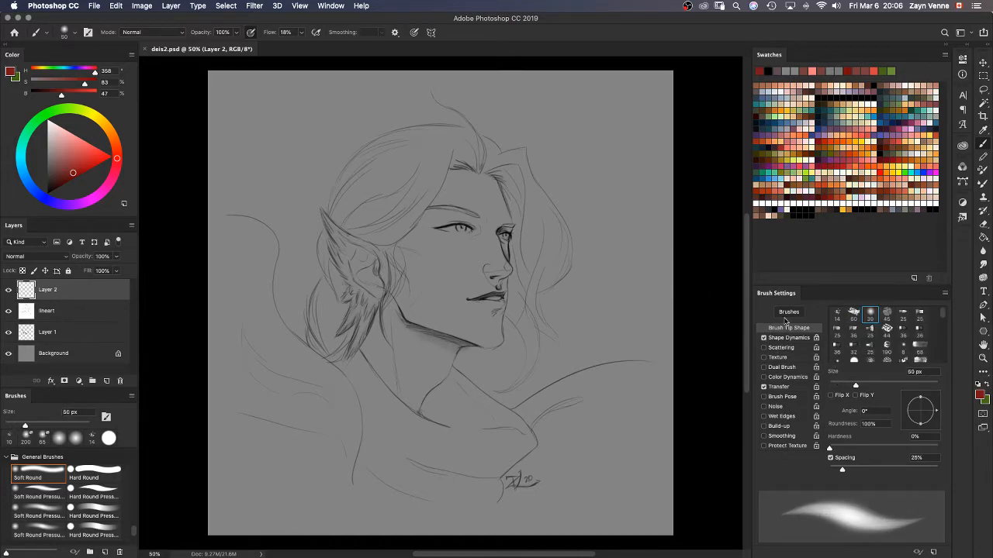
key("bracketright")
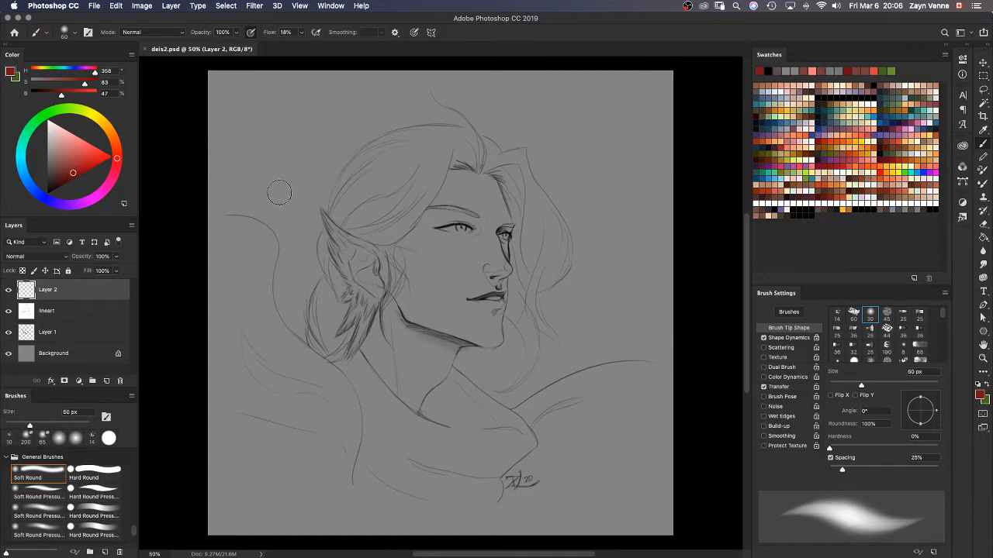
Step: Enable Scattering on the Soft Round brush with 290% scatter and a count of 2, and set the tip spacing to 91%
left_click(799, 338)
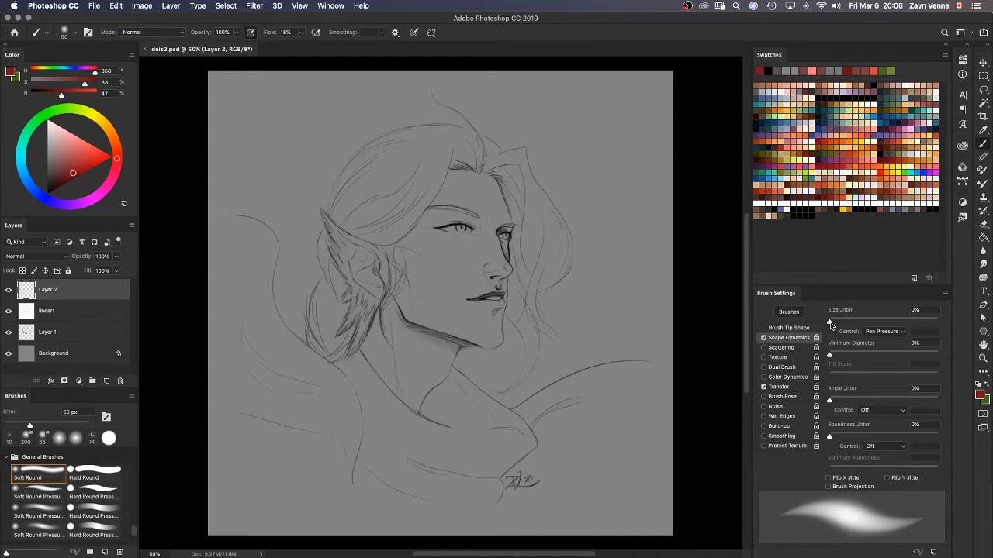
left_click(790, 349)
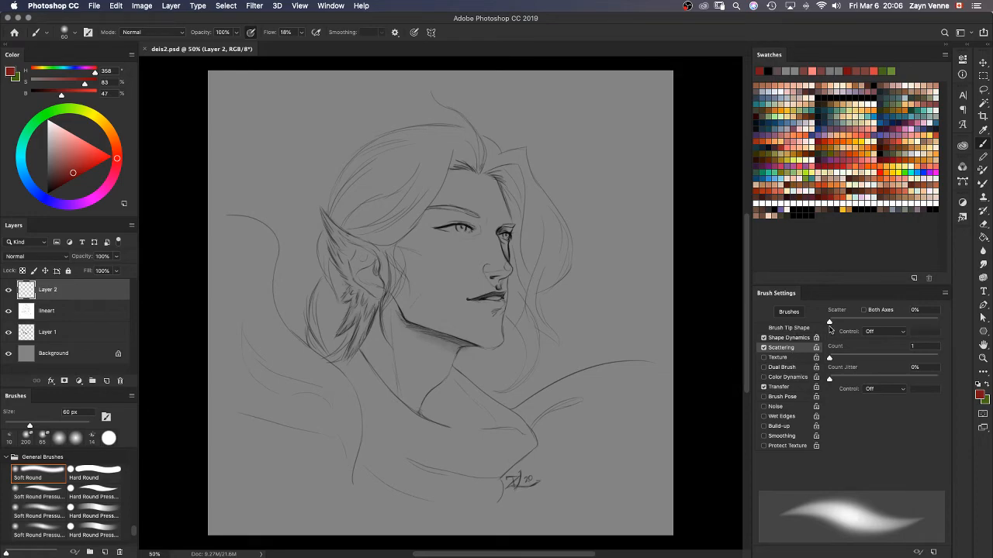
left_click_drag(829, 323, 860, 324)
left_click_drag(833, 358, 839, 358)
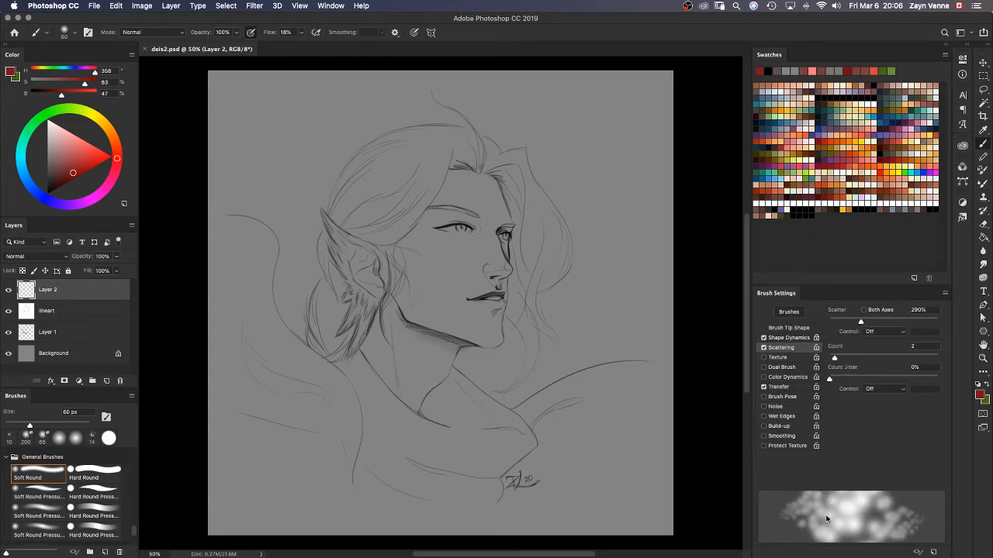
left_click(786, 328)
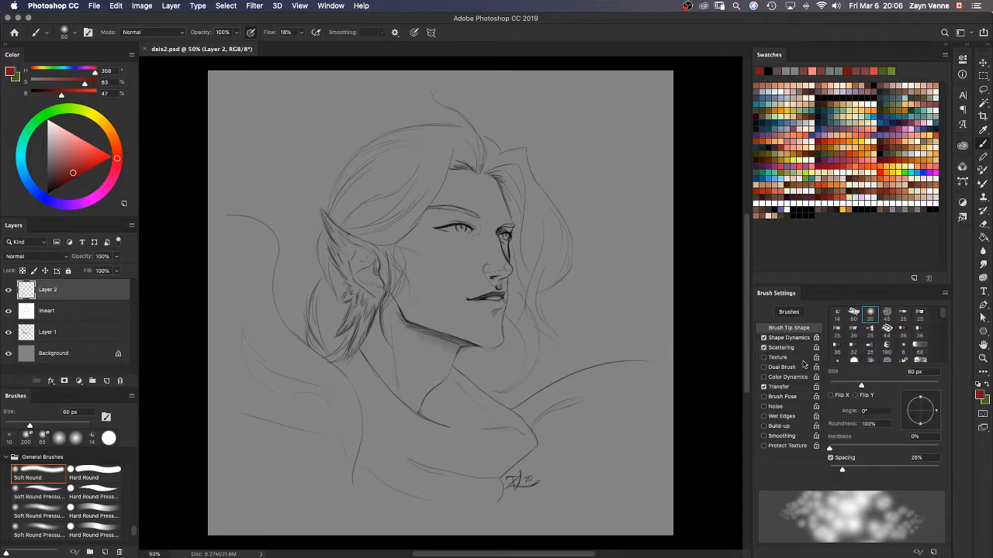
left_click_drag(843, 470, 877, 470)
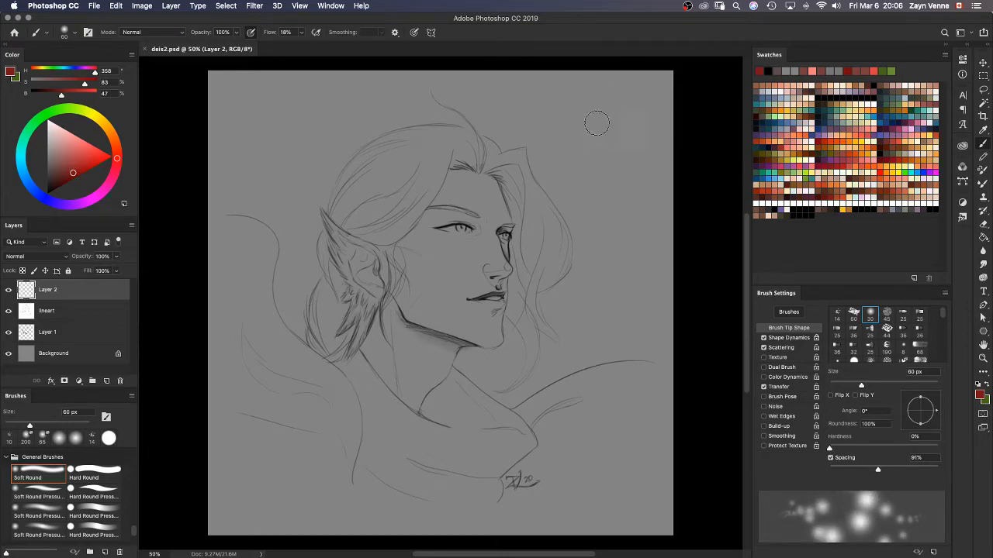
Step: Try scattered test strokes in dark red and in near-white down the right side of the portrait, undoing each one
mouse_move(596, 123)
left_mouse_down()
mouse_move(557, 241)
mouse_move(506, 305)
mouse_move(555, 422)
left_mouse_up()
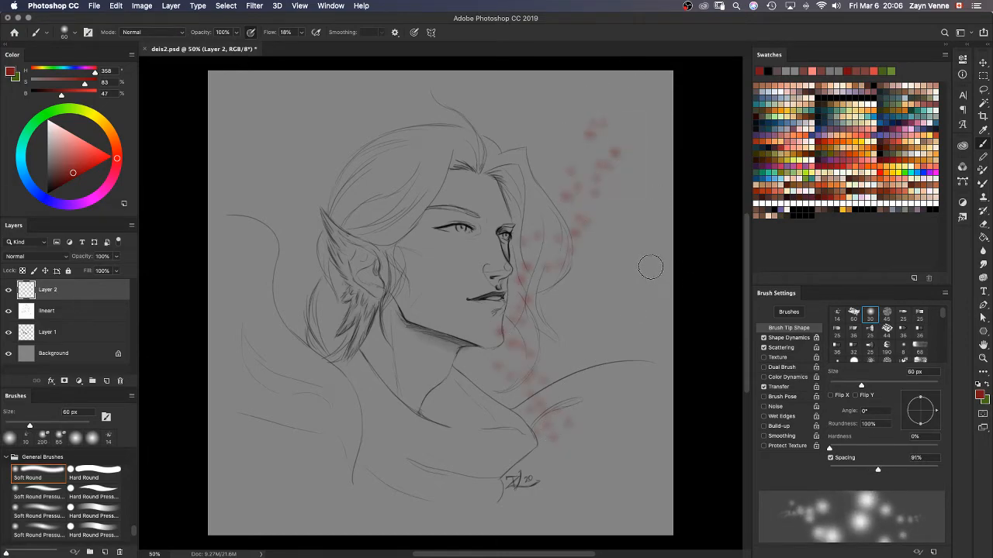
key("super+z")
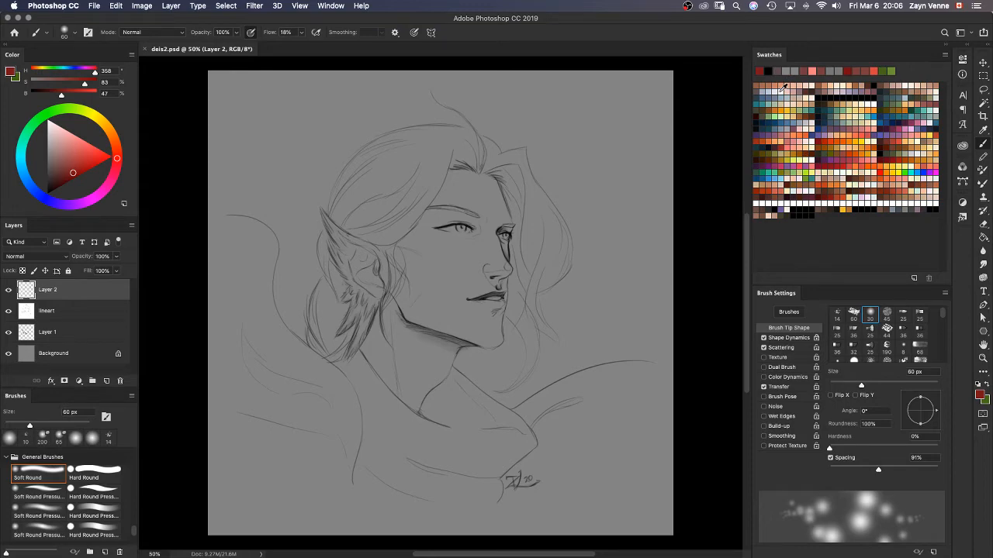
left_click(778, 87)
mouse_move(590, 115)
left_mouse_down()
mouse_move(555, 248)
mouse_move(578, 326)
left_mouse_up()
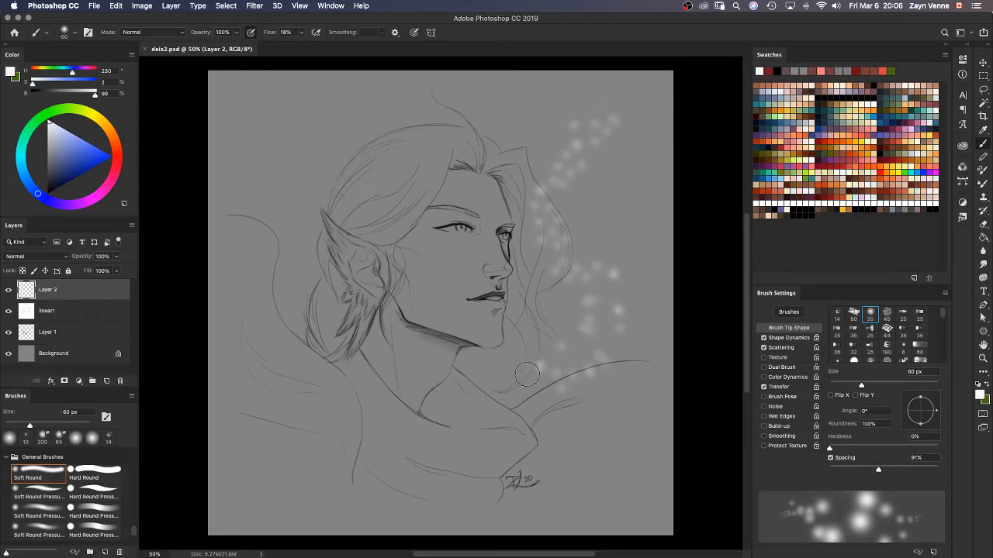
key("super+z")
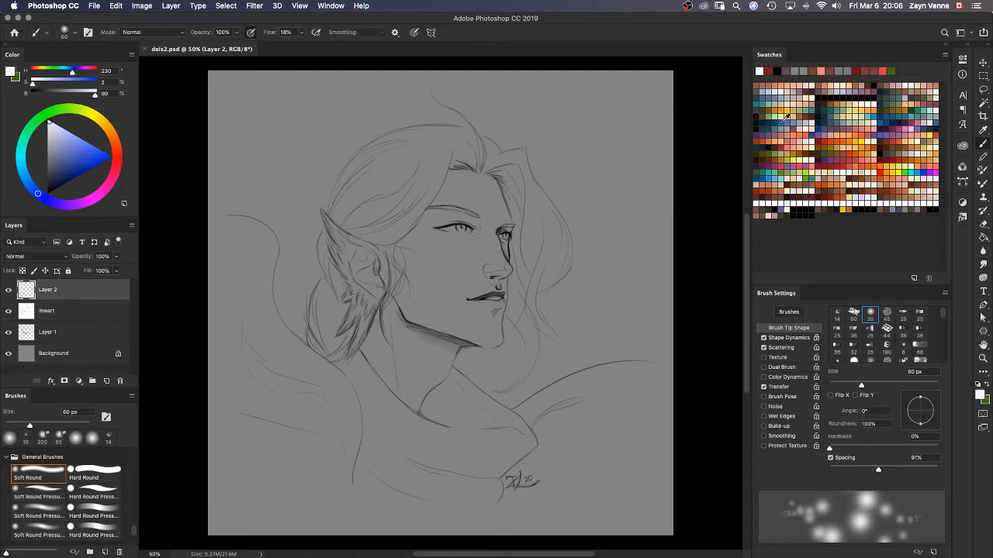
Step: Choose a medium blue, raise the brush flow to 56%, and paint scattered test strokes down the right side of the portrait
left_click(786, 117)
mouse_move(594, 110)
left_mouse_down()
mouse_move(582, 186)
mouse_move(522, 247)
mouse_move(495, 339)
mouse_move(547, 393)
mouse_move(488, 442)
mouse_move(631, 197)
mouse_move(570, 143)
mouse_move(549, 153)
mouse_move(545, 203)
left_mouse_up()
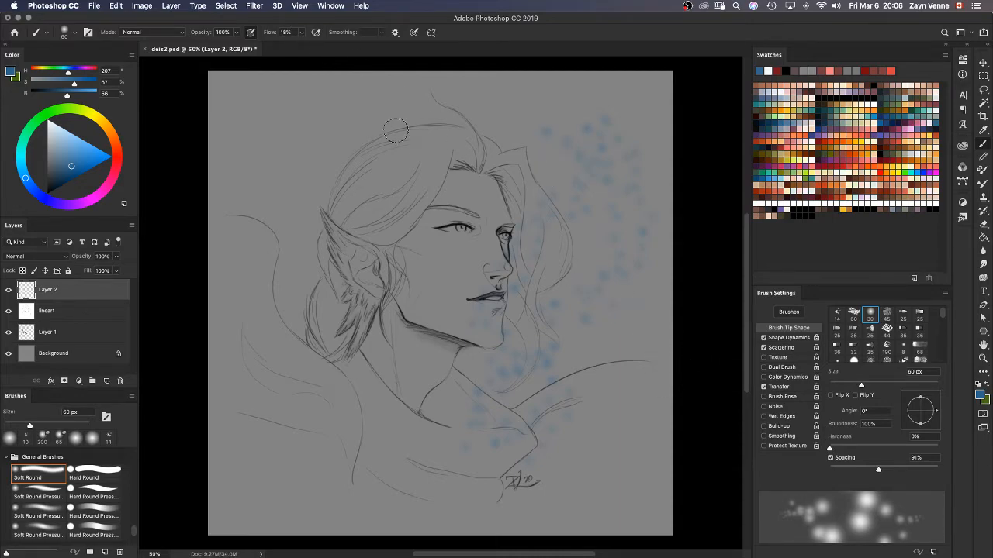
left_click(302, 32)
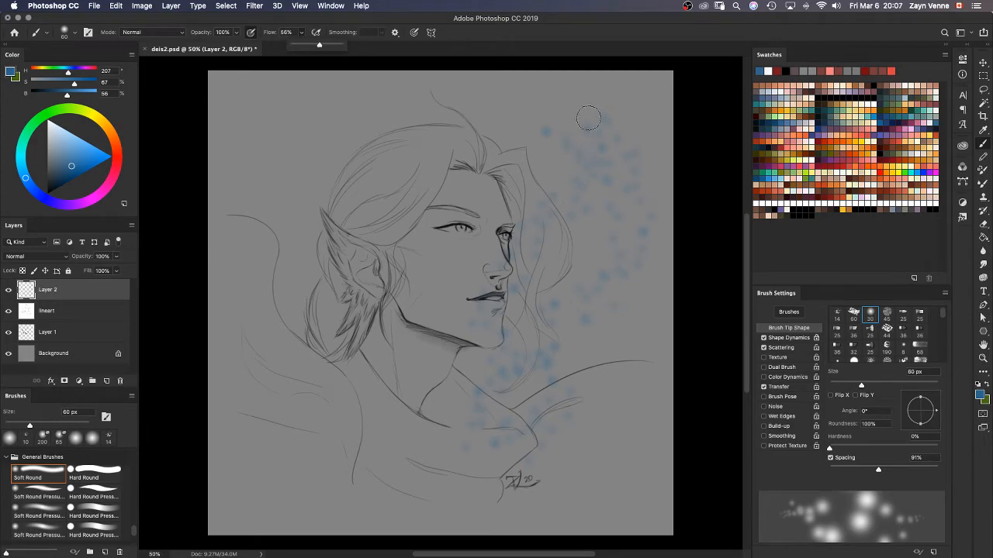
mouse_move(592, 117)
left_mouse_down()
mouse_move(556, 293)
mouse_move(489, 401)
mouse_move(541, 463)
left_mouse_up()
key("super+z")
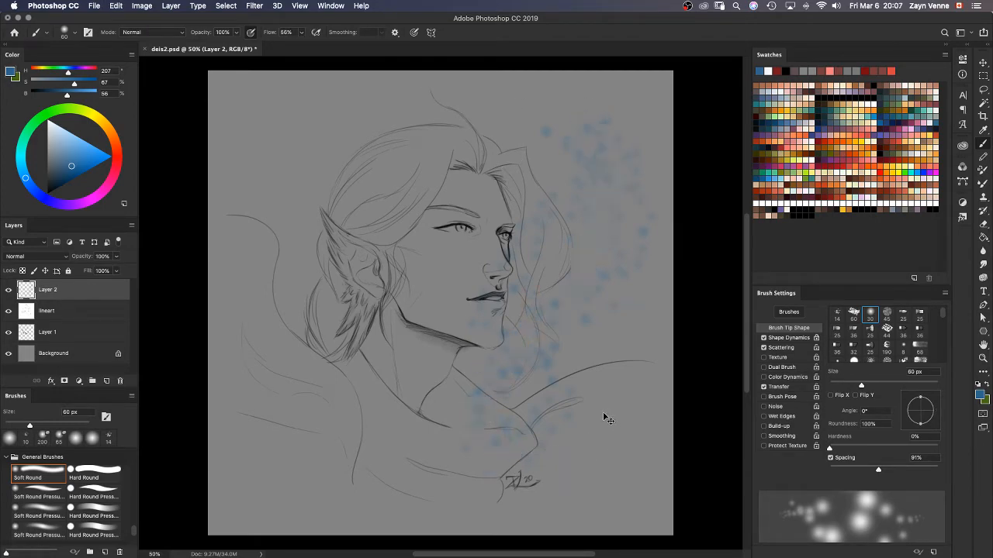
mouse_move(580, 124)
left_mouse_down()
mouse_move(588, 276)
mouse_move(472, 396)
mouse_move(531, 501)
left_mouse_up()
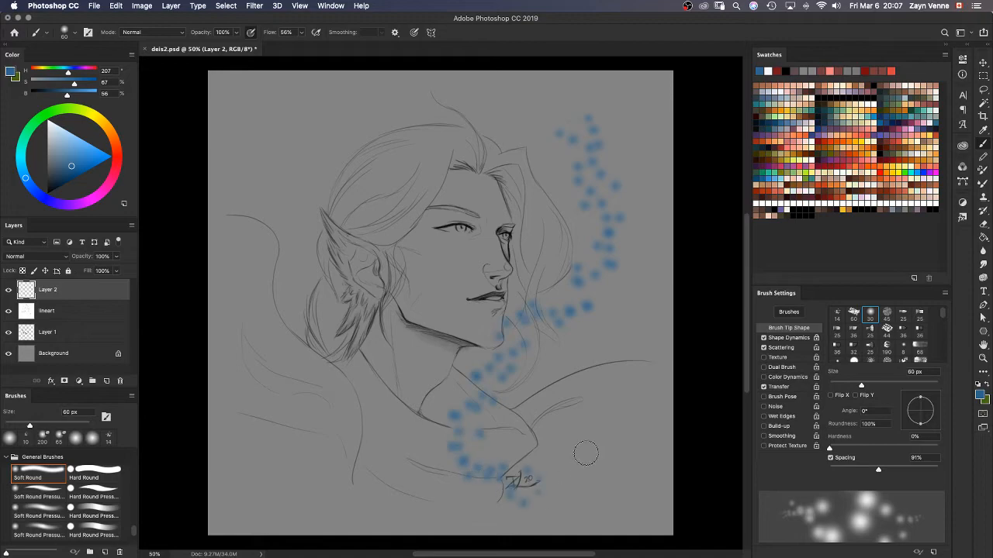
Step: Turn on scatter for both axes, set the count to 3 and count jitter to 19%, and test with strokes across the head
left_click(788, 338)
left_click(798, 348)
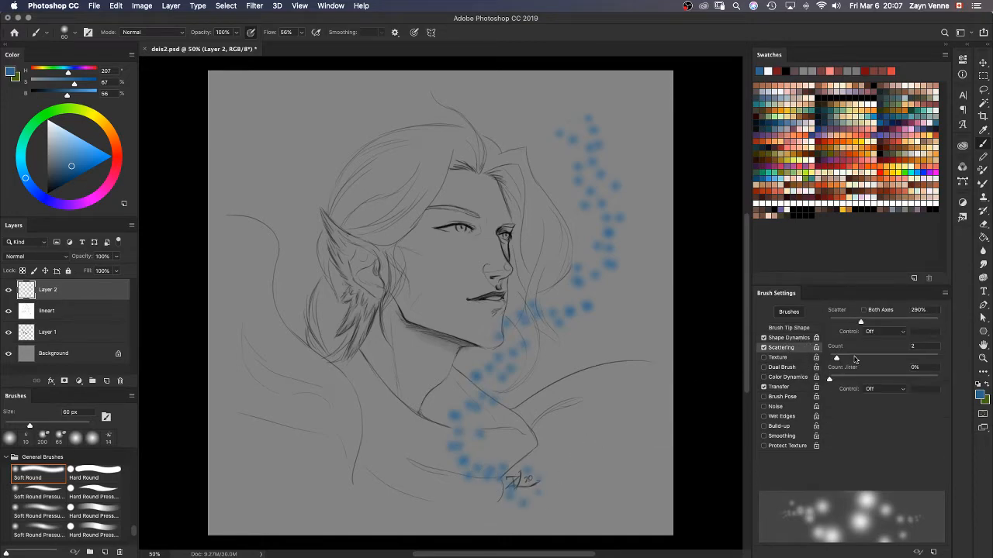
left_click(864, 310)
mouse_move(515, 122)
left_mouse_down()
mouse_move(541, 211)
mouse_move(561, 226)
mouse_move(554, 274)
mouse_move(498, 283)
mouse_move(457, 267)
mouse_move(433, 212)
mouse_move(332, 224)
mouse_move(303, 279)
left_mouse_up()
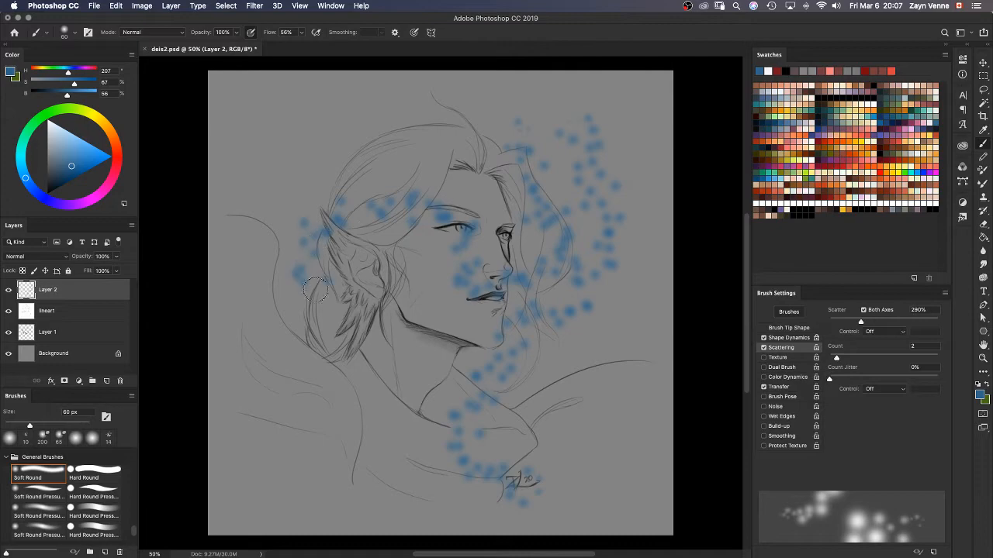
left_click_drag(838, 359, 843, 357)
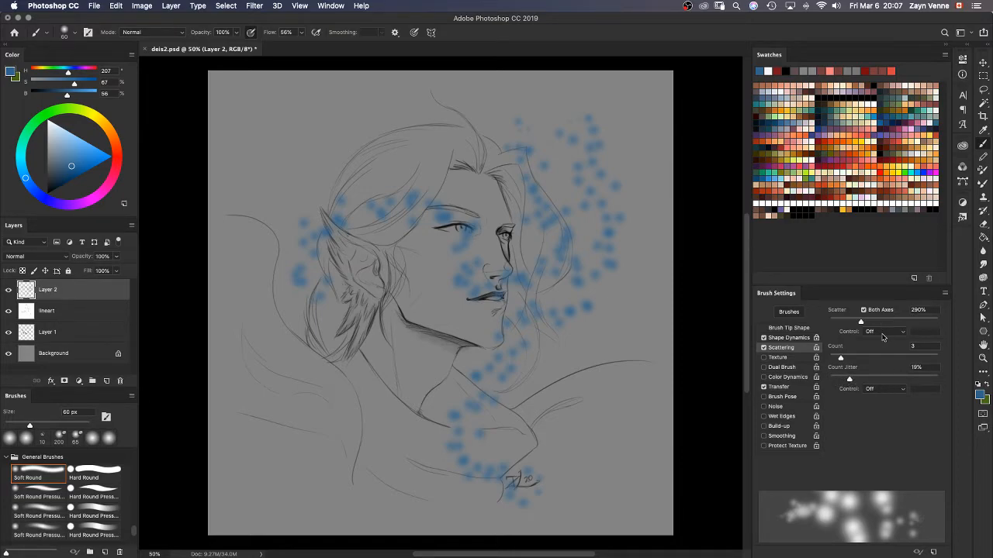
mouse_move(382, 113)
left_mouse_down()
mouse_move(396, 132)
mouse_move(485, 151)
mouse_move(560, 211)
left_mouse_up()
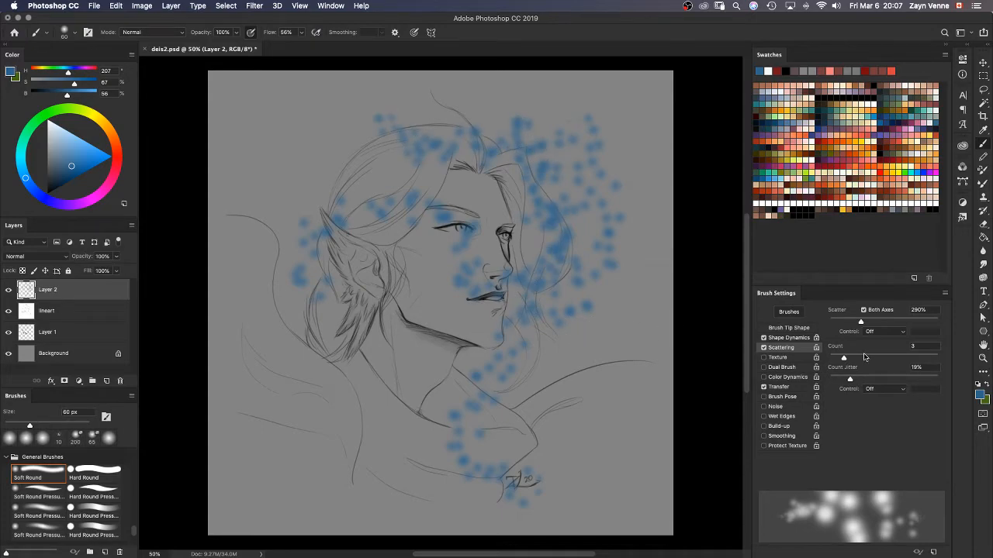
Step: Try the Fade scatter control at 25 steps with a stroke near the canvas's right edge, undo it, and switch the control back to Off
left_click(885, 334)
left_click(886, 342)
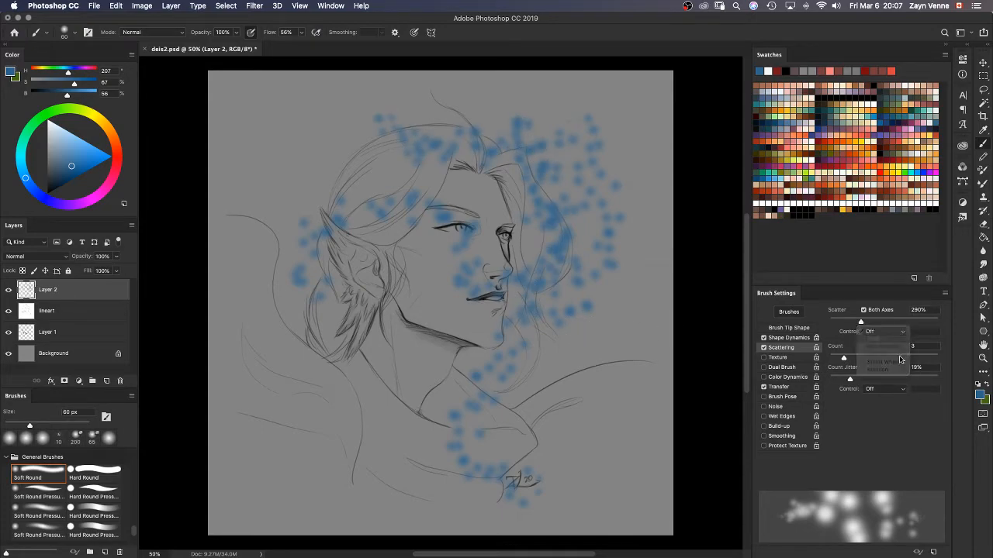
left_click(895, 333)
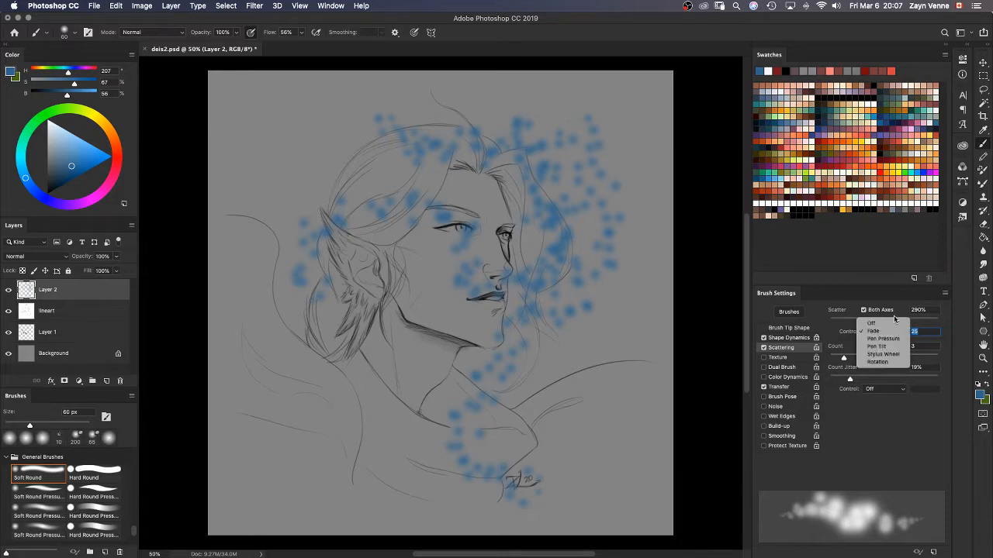
left_click(588, 95)
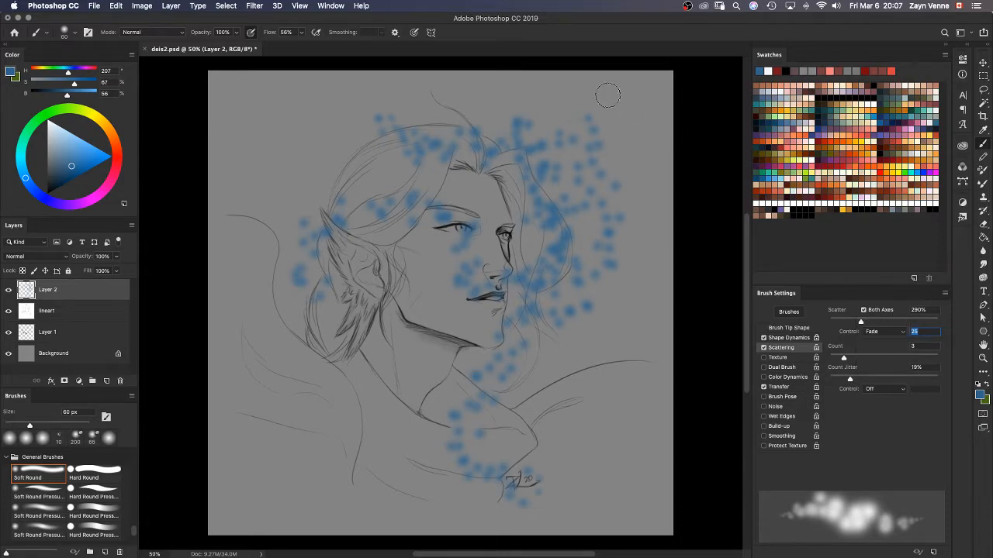
mouse_move(607, 93)
left_mouse_down()
mouse_move(647, 198)
mouse_move(630, 326)
mouse_move(635, 397)
mouse_move(618, 456)
left_mouse_up()
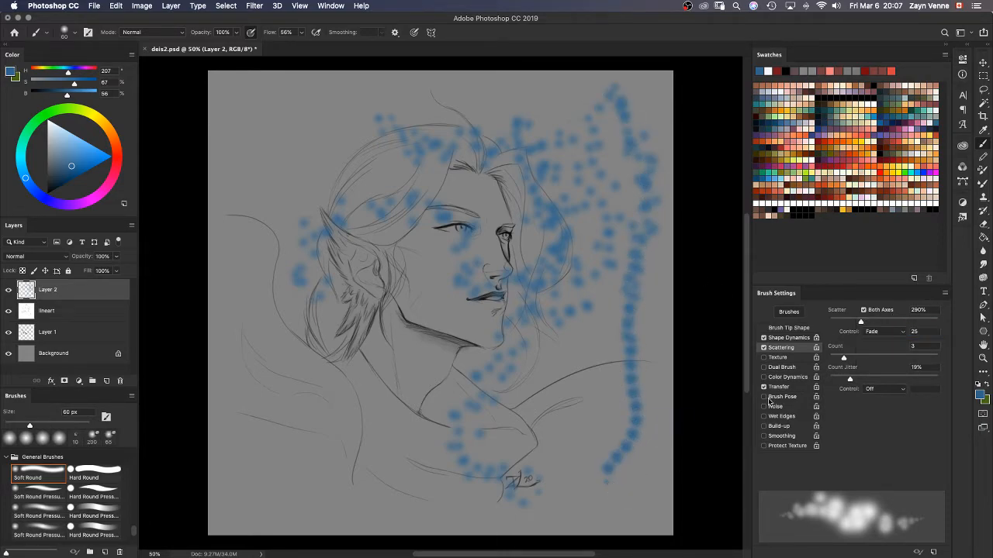
key("cmd+z")
left_click(884, 332)
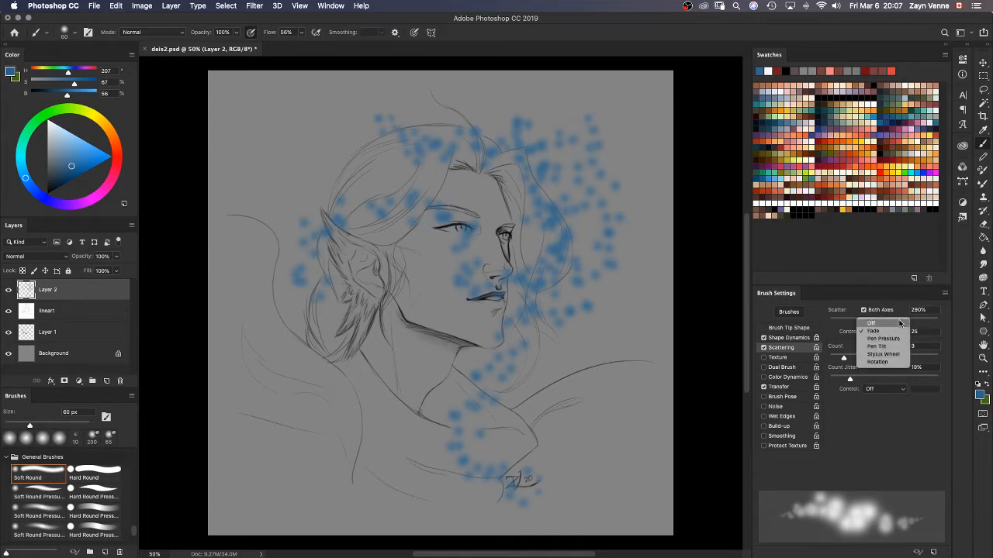
left_click(899, 323)
Step: Clear all the test dots from Layer 2 and paint a fresh scattered blue stroke to the right of the face
key("cmd+a")
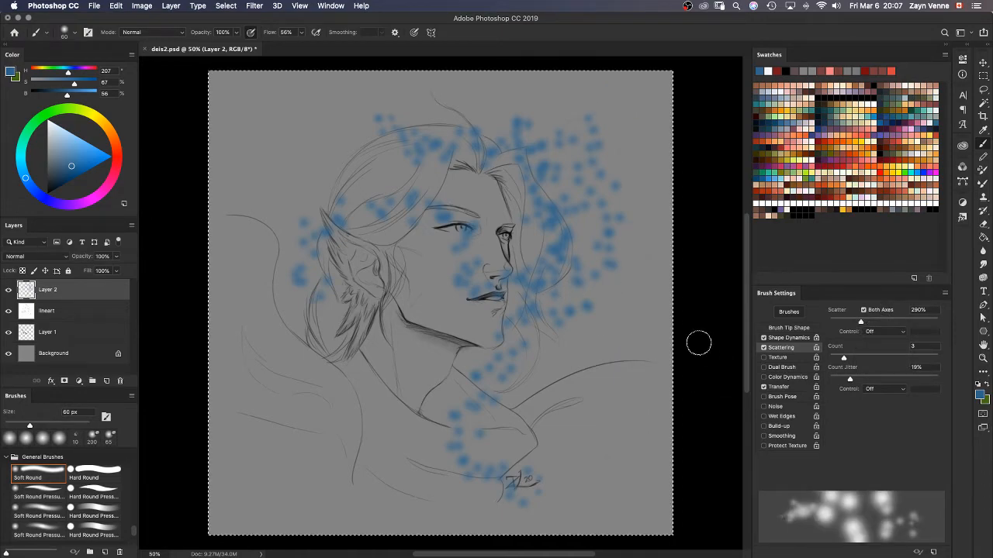
key("Delete")
mouse_move(577, 105)
left_mouse_down()
mouse_move(561, 177)
mouse_move(650, 247)
mouse_move(553, 401)
left_mouse_up()
Step: Set the scatter to 638% and the count to 2, test with blue strokes over the portrait, and clear the dots from the layer
left_click_drag(860, 320, 898, 321)
mouse_move(453, 109)
left_mouse_down()
mouse_move(380, 197)
mouse_move(525, 331)
left_mouse_up()
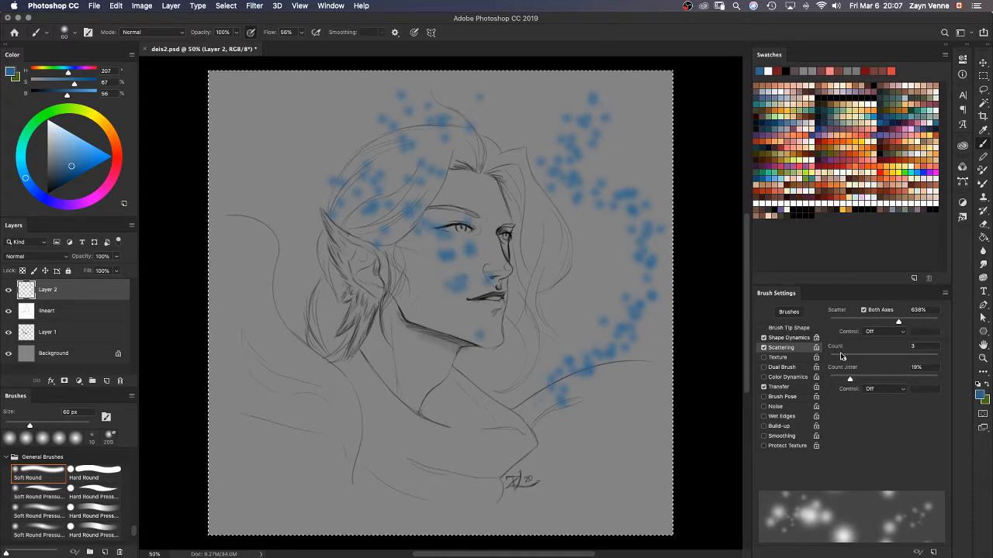
left_click_drag(844, 358, 838, 359)
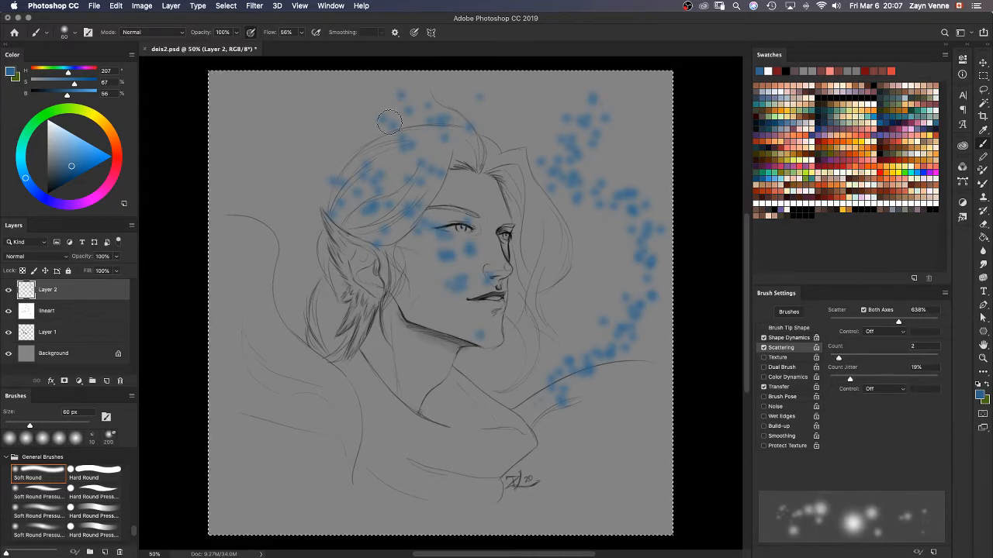
mouse_move(273, 105)
left_mouse_down()
mouse_move(263, 173)
mouse_move(300, 280)
mouse_move(302, 422)
mouse_move(451, 440)
left_mouse_up()
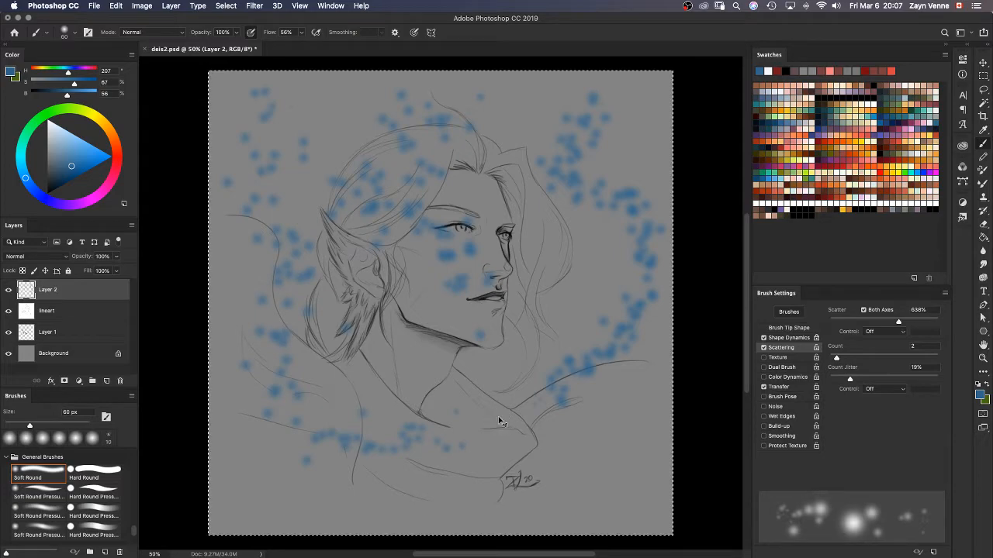
key("Delete")
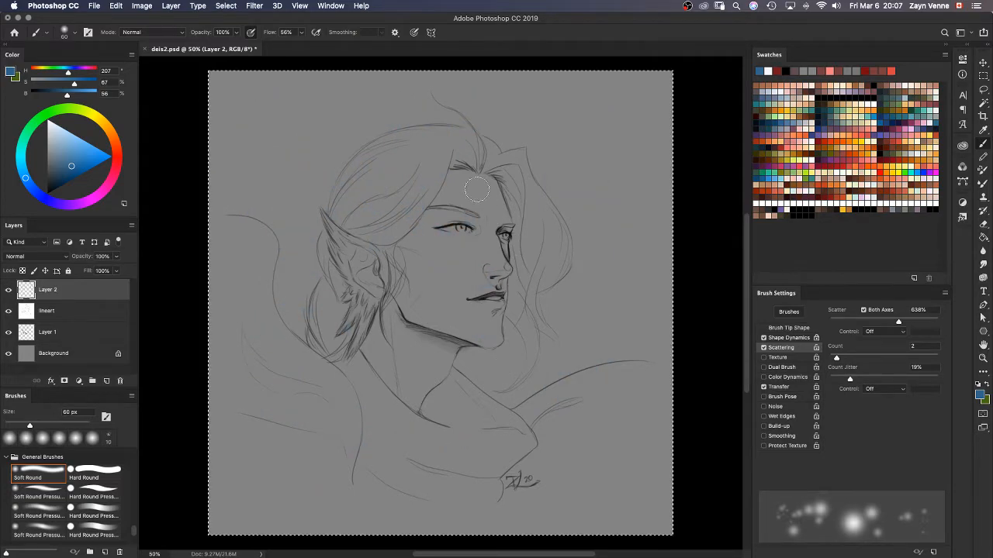
Step: Increase the brush tip spacing to 108%, compare scattered blue strokes across the canvas, and erase all of them from the layer
mouse_move(594, 137)
left_mouse_down()
mouse_move(582, 272)
mouse_move(559, 365)
left_mouse_up()
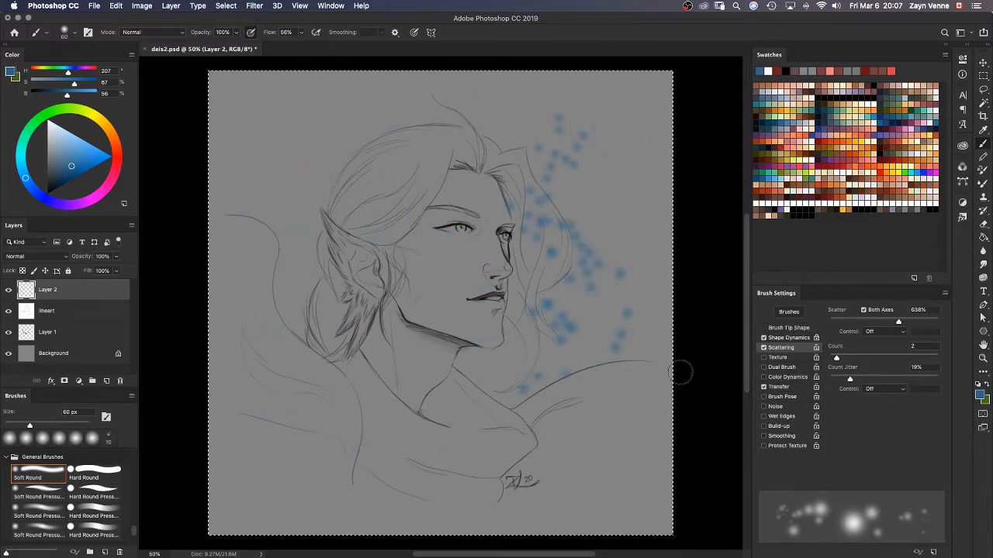
left_click(805, 330)
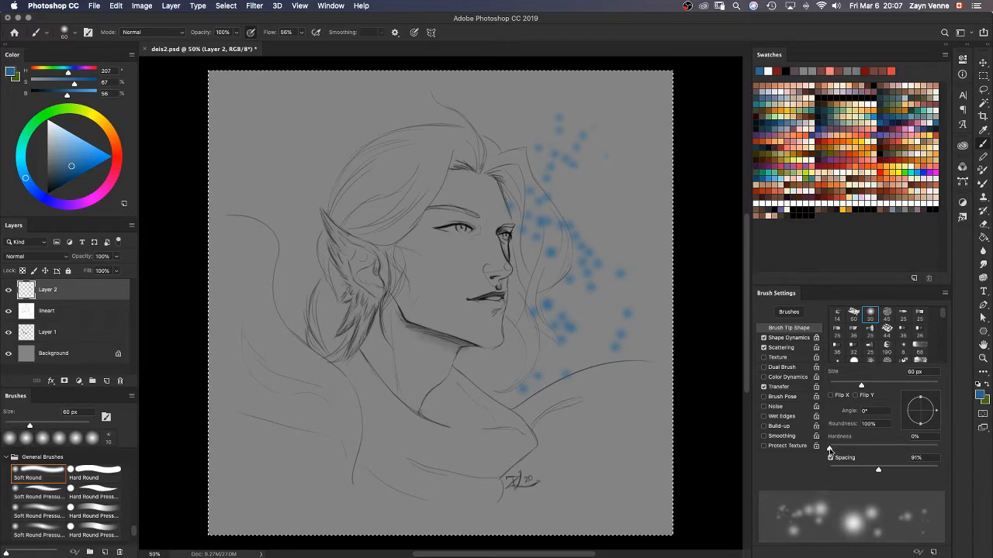
left_click_drag(879, 470, 886, 470)
mouse_move(453, 117)
left_mouse_down()
mouse_move(369, 159)
mouse_move(318, 326)
mouse_move(411, 465)
left_mouse_up()
key("Delete")
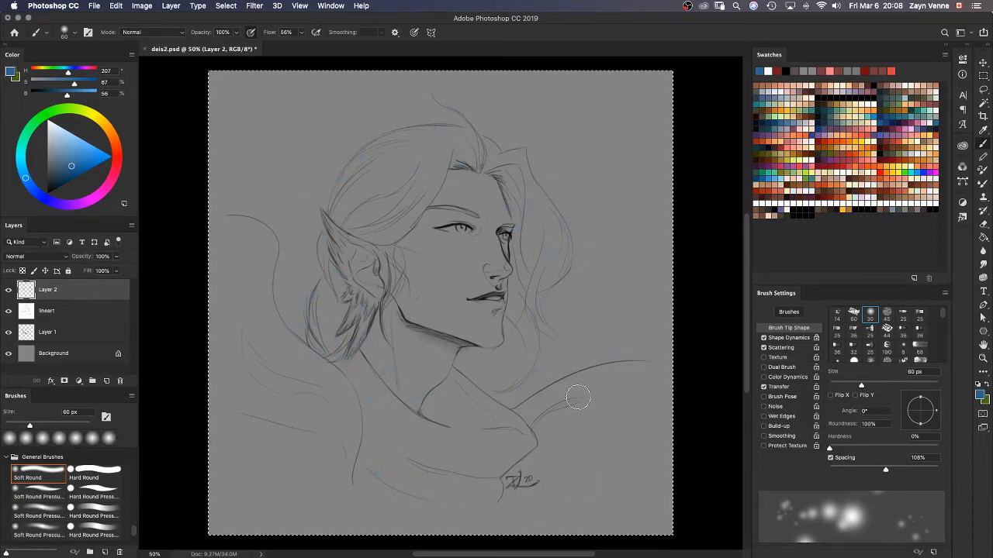
mouse_move(597, 97)
left_mouse_down()
mouse_move(527, 186)
mouse_move(408, 469)
mouse_move(349, 505)
left_mouse_up()
key("Delete")
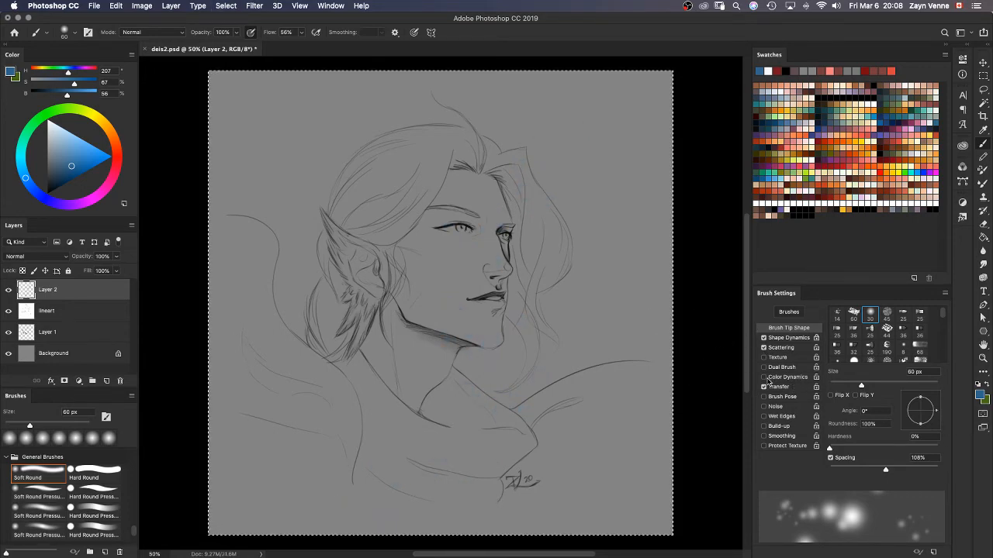
Step: Enable Color Dynamics for the brush and paint scattered dots in blue beside the face and in near-white across the portrait
left_click(811, 377)
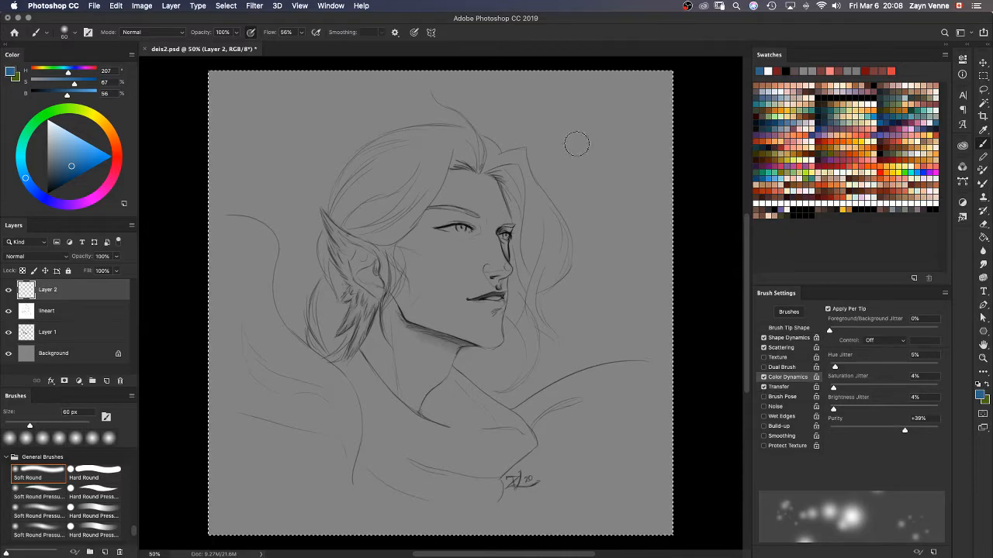
mouse_move(576, 143)
left_mouse_down()
mouse_move(611, 266)
mouse_move(586, 350)
mouse_move(552, 368)
mouse_move(546, 400)
left_mouse_up()
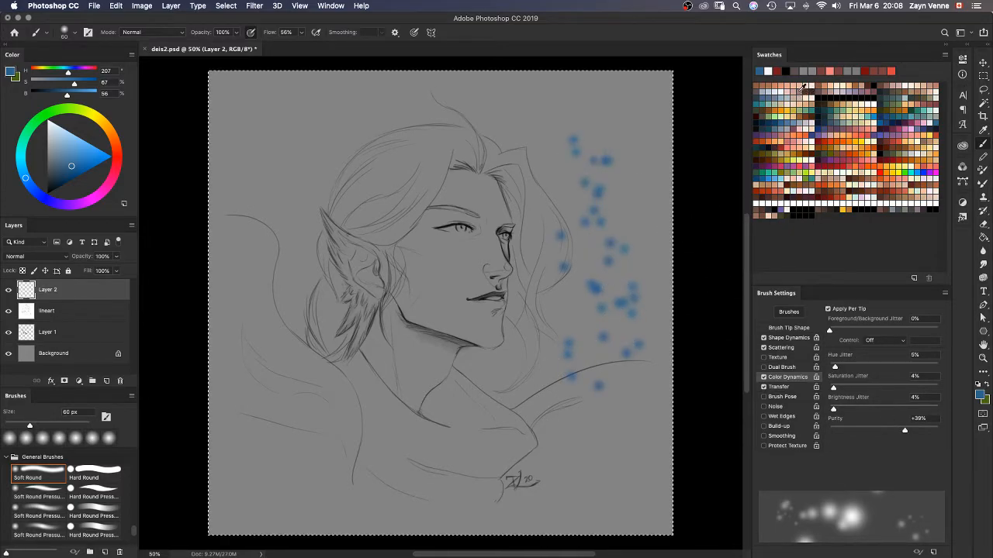
left_click(773, 91)
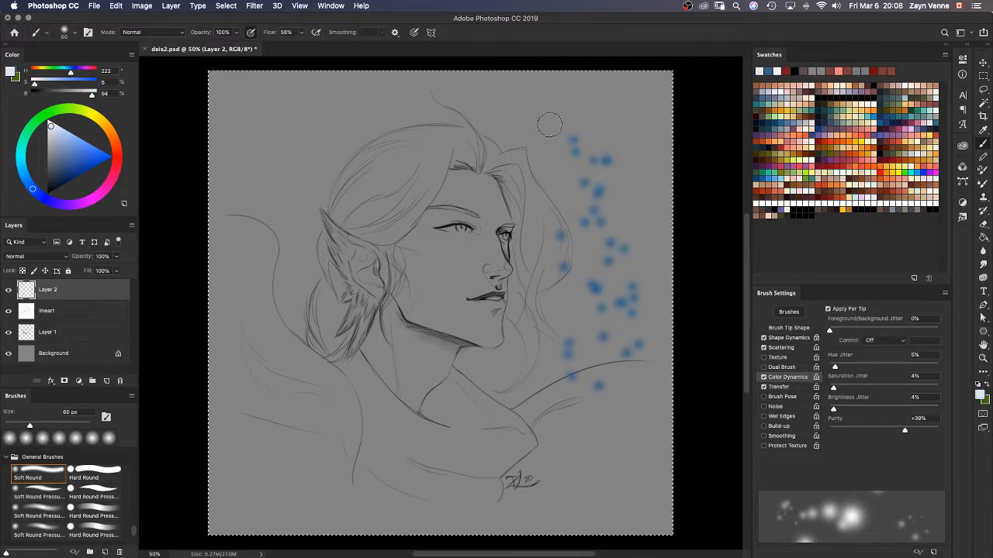
mouse_move(547, 118)
left_mouse_down()
mouse_move(484, 212)
mouse_move(522, 245)
mouse_move(487, 315)
mouse_move(422, 326)
mouse_move(374, 263)
mouse_move(389, 184)
mouse_move(318, 153)
mouse_move(296, 205)
mouse_move(432, 299)
mouse_move(406, 395)
mouse_move(413, 444)
mouse_move(527, 420)
mouse_move(572, 368)
mouse_move(546, 356)
mouse_move(549, 271)
mouse_move(572, 206)
mouse_move(570, 269)
left_mouse_up()
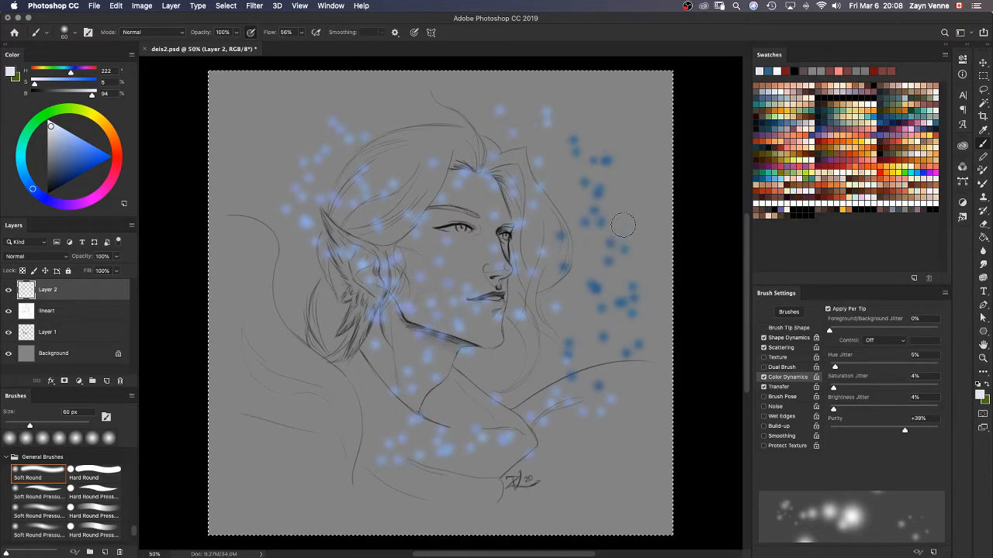
Step: Clear the dots from Layer 2, then paint scattered strokes over the portrait in near-white and in a pale yellow swatch colour
key("Delete")
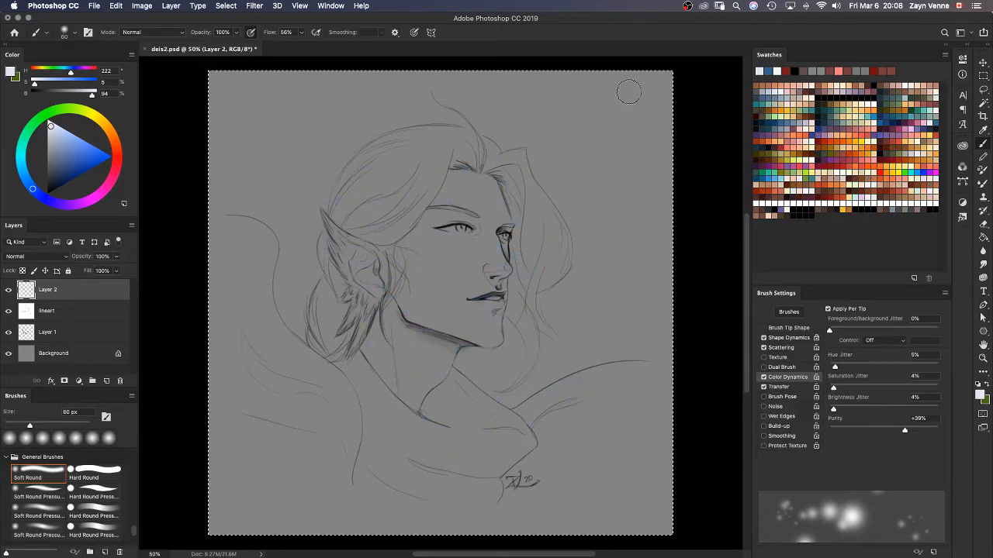
mouse_move(629, 92)
left_mouse_down()
mouse_move(473, 173)
mouse_move(444, 123)
mouse_move(351, 140)
mouse_move(352, 226)
mouse_move(280, 245)
mouse_move(288, 314)
mouse_move(411, 357)
mouse_move(540, 353)
mouse_move(629, 205)
left_mouse_up()
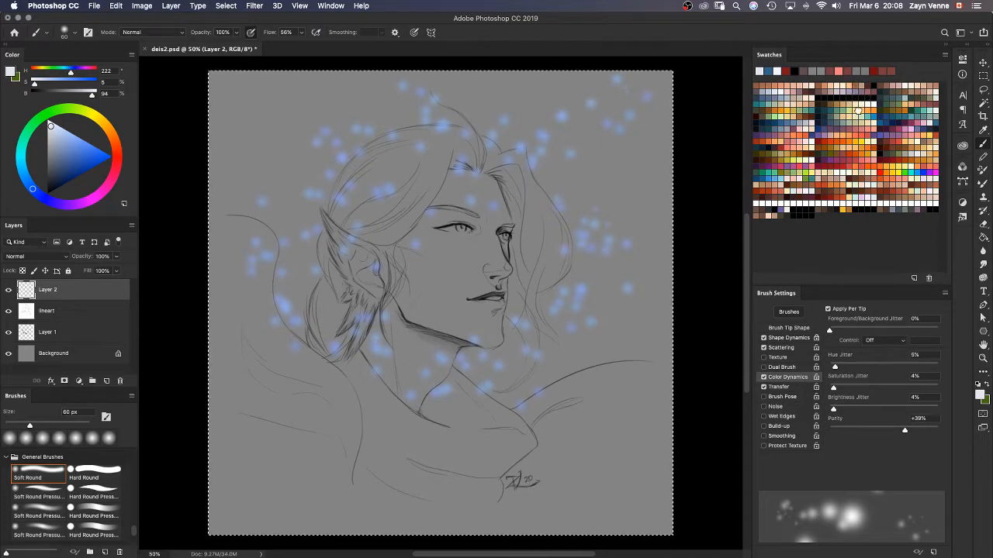
left_click(858, 110)
mouse_move(620, 97)
left_mouse_down()
mouse_move(574, 206)
mouse_move(541, 328)
mouse_move(470, 249)
mouse_move(326, 268)
mouse_move(390, 421)
left_mouse_up()
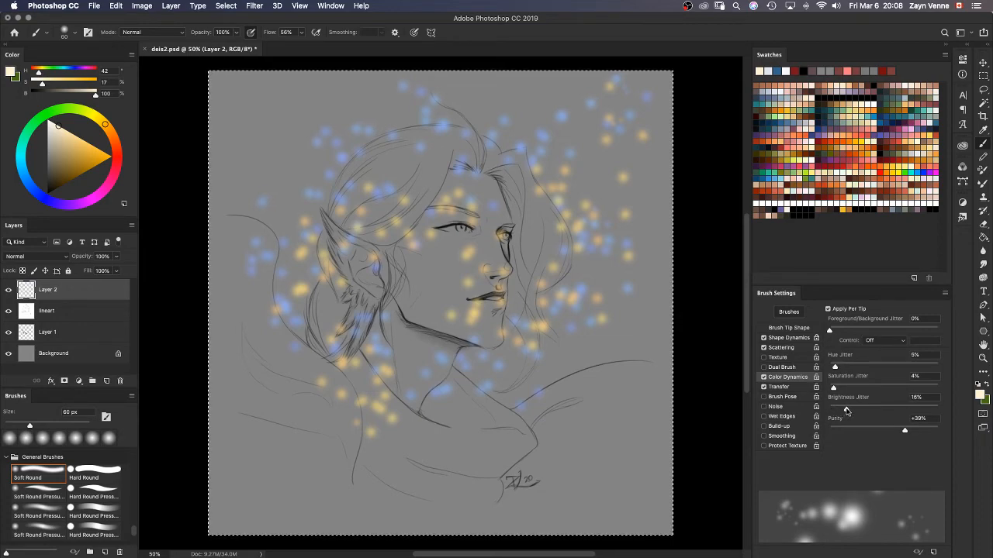
Step: Set the brightness jitter to 15% and the saturation jitter to 0%, testing each with pale yellow strokes and clearing the dots
mouse_move(570, 169)
left_mouse_down()
mouse_move(549, 223)
mouse_move(614, 288)
mouse_move(567, 368)
mouse_move(432, 305)
left_mouse_up()
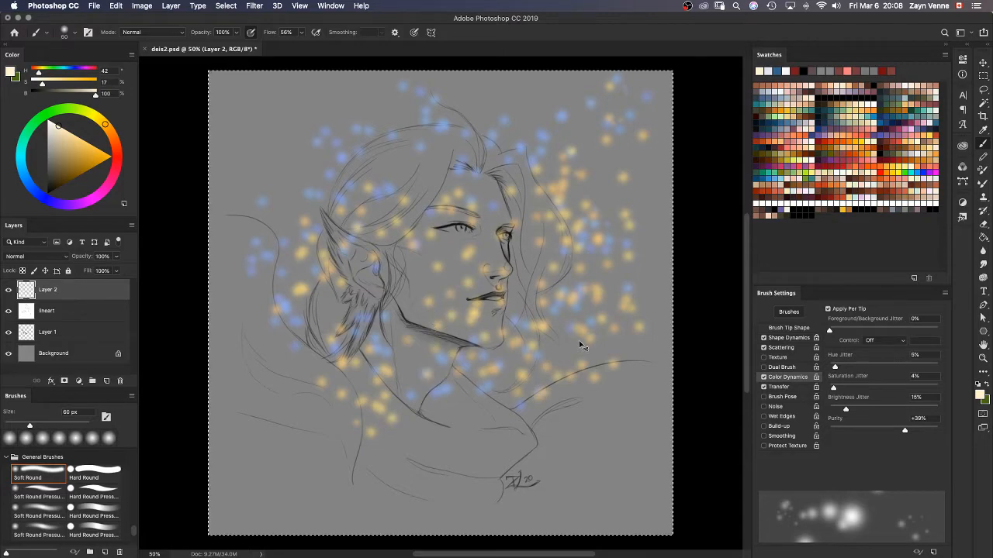
key("super+z")
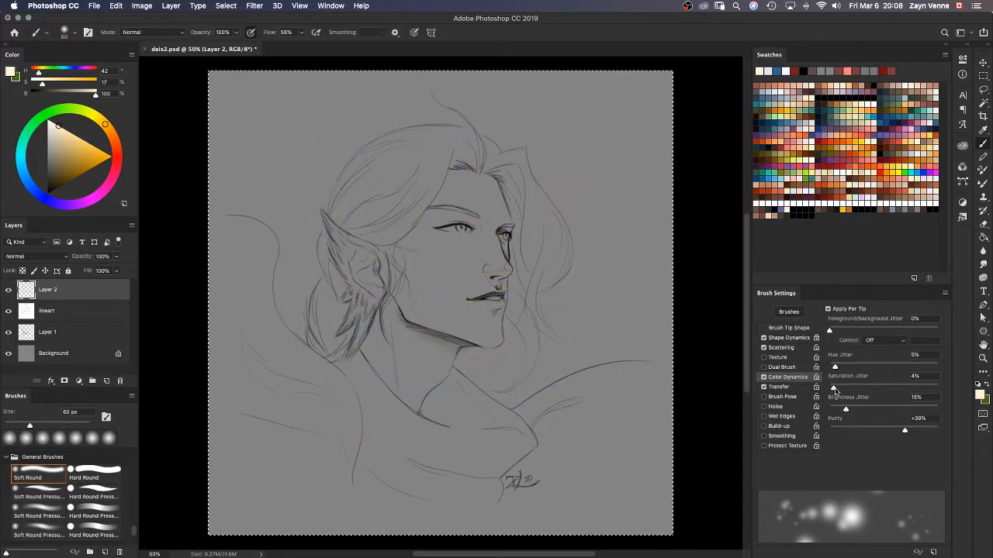
mouse_move(577, 123)
left_mouse_down()
mouse_move(520, 173)
mouse_move(557, 199)
mouse_move(598, 260)
mouse_move(522, 327)
mouse_move(510, 216)
mouse_move(462, 115)
left_mouse_up()
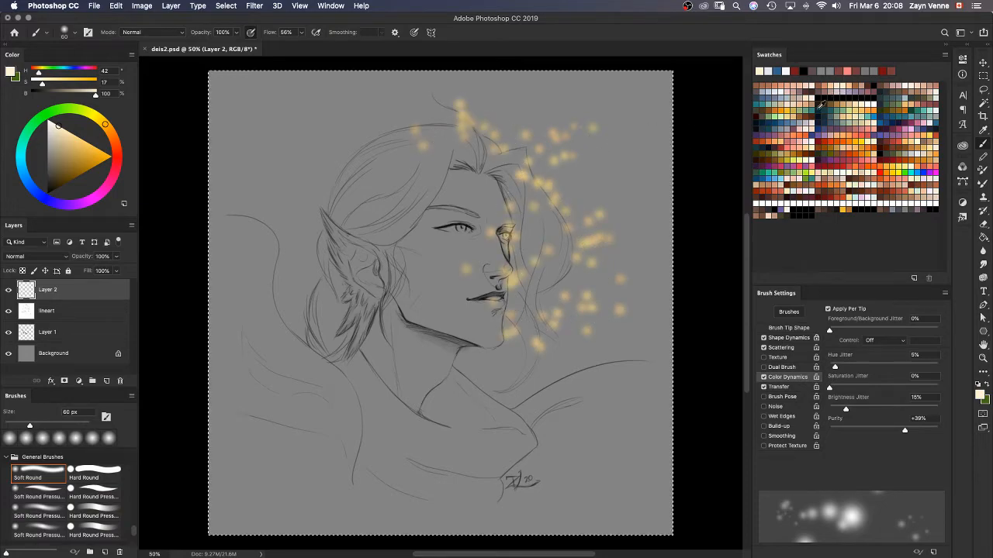
mouse_move(251, 113)
left_mouse_down()
mouse_move(315, 179)
mouse_move(346, 272)
mouse_move(437, 318)
mouse_move(555, 205)
mouse_move(588, 139)
mouse_move(604, 255)
mouse_move(596, 397)
mouse_move(420, 417)
mouse_move(358, 349)
mouse_move(473, 385)
left_mouse_up()
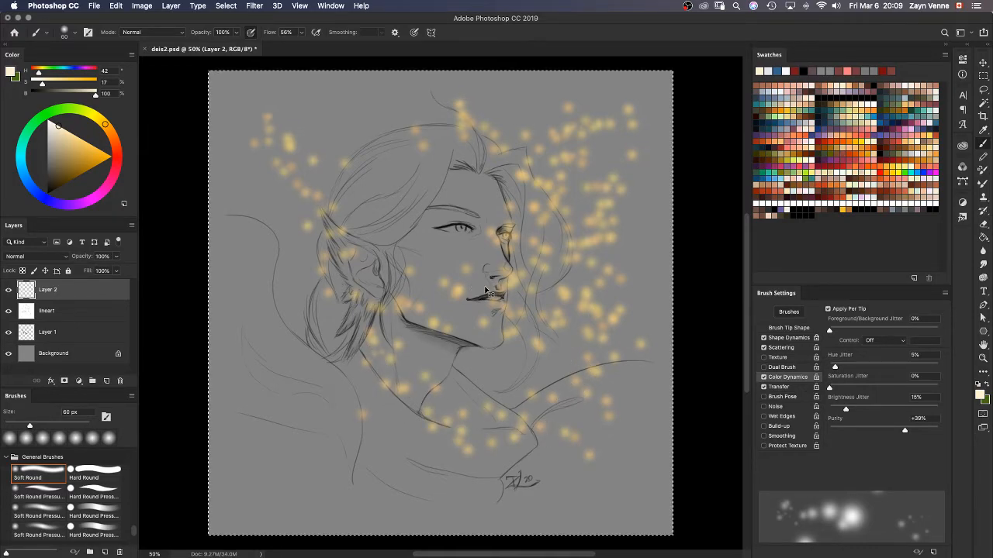
key("Delete")
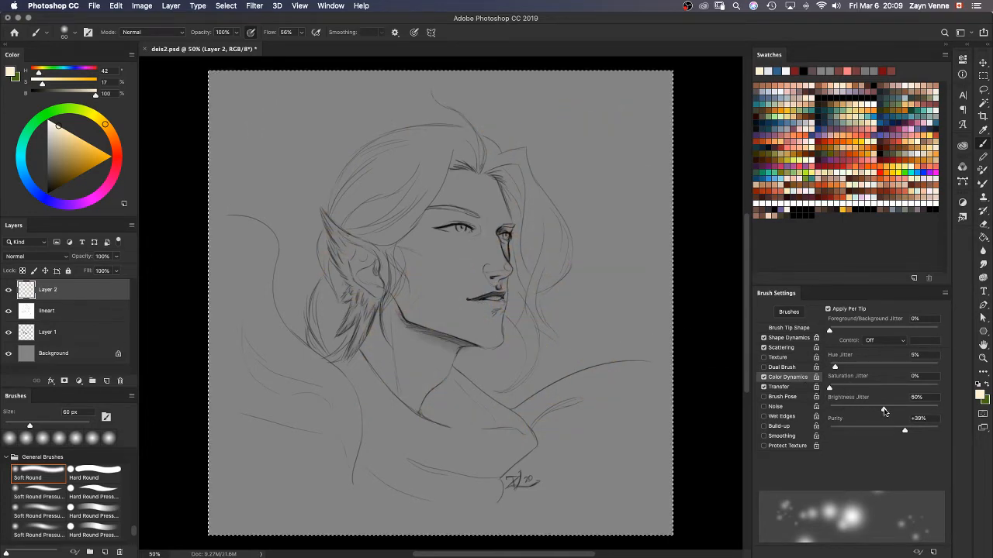
Step: Lower the brightness jitter to 5% and the hue jitter to 3%, testing with scattered yellow strokes and clearing Layer 2 each time
mouse_move(537, 180)
left_mouse_down()
mouse_move(473, 297)
mouse_move(427, 285)
mouse_move(415, 248)
mouse_move(442, 276)
left_mouse_up()
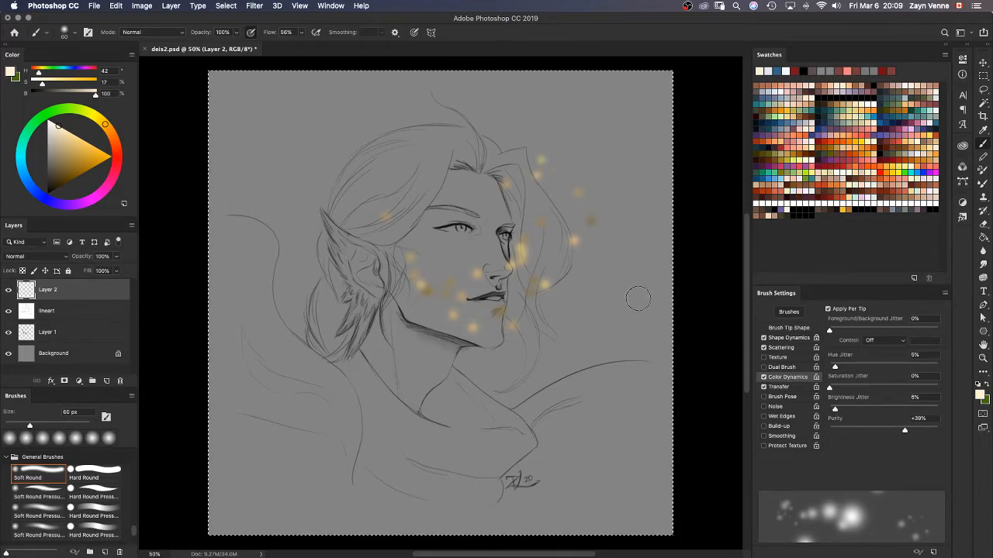
key("Delete")
mouse_move(577, 133)
left_mouse_down()
mouse_move(484, 230)
mouse_move(443, 296)
mouse_move(371, 273)
mouse_move(270, 124)
mouse_move(247, 215)
mouse_move(334, 298)
mouse_move(412, 445)
mouse_move(535, 400)
left_mouse_up()
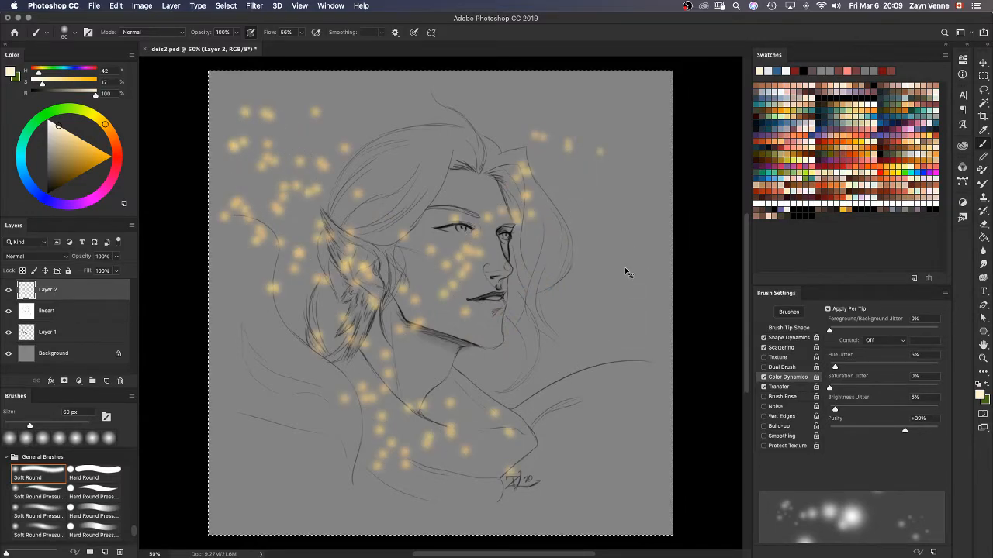
key("Delete")
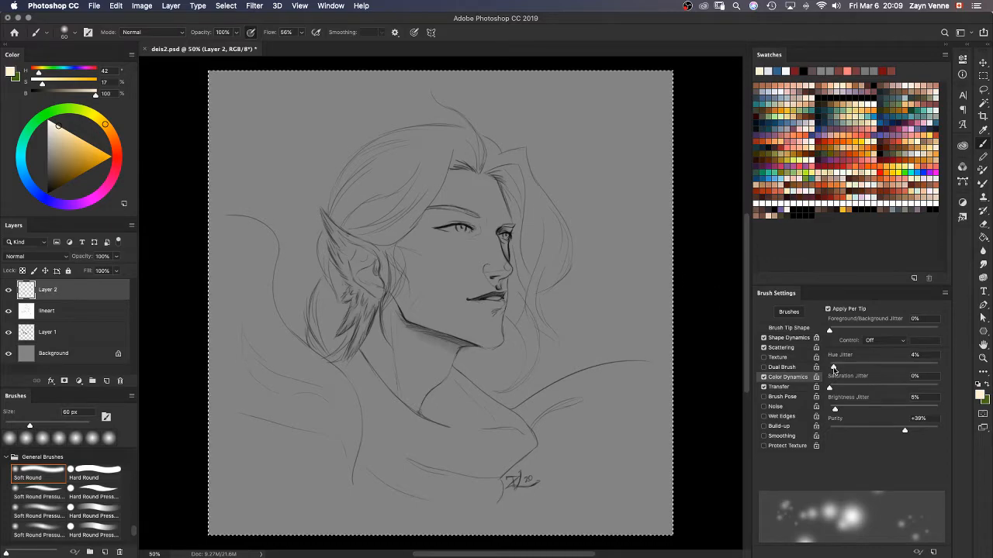
mouse_move(625, 115)
left_mouse_down()
mouse_move(591, 194)
mouse_move(533, 178)
mouse_move(486, 117)
mouse_move(358, 140)
mouse_move(324, 204)
mouse_move(389, 277)
mouse_move(351, 388)
mouse_move(400, 482)
left_mouse_up()
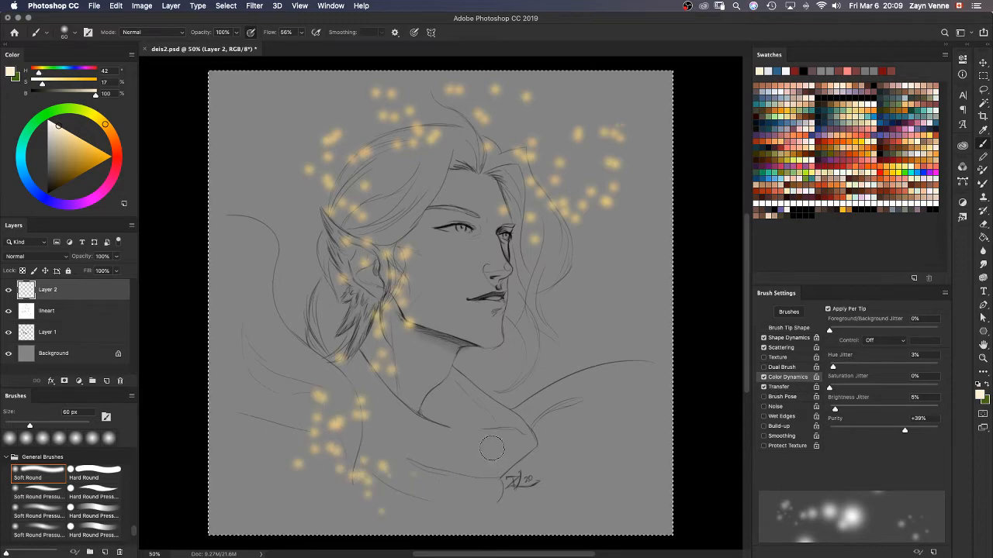
key("Delete")
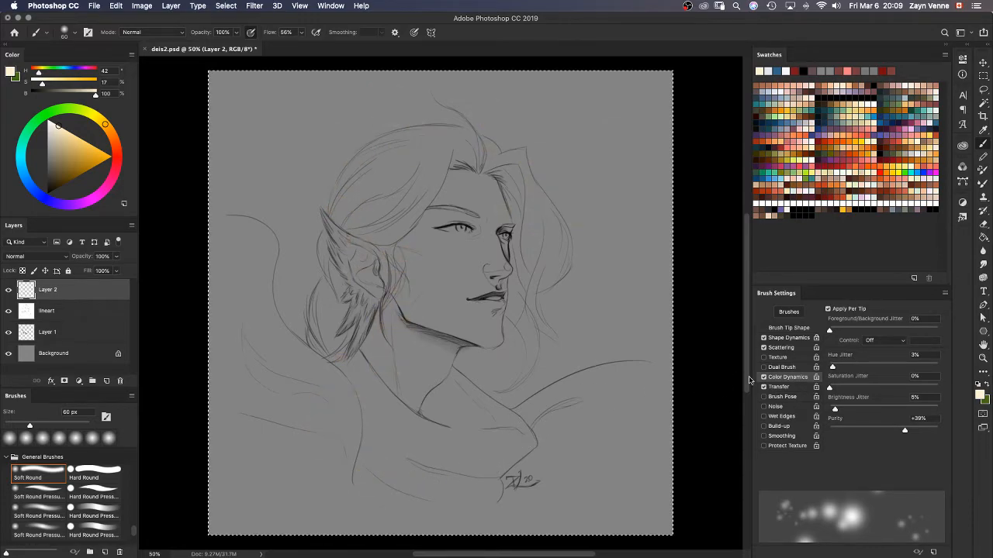
Step: In Shape Dynamics, compare yellow strokes over the portrait before and after raising the size jitter to 45%, clearing the first set of dots
left_click(788, 338)
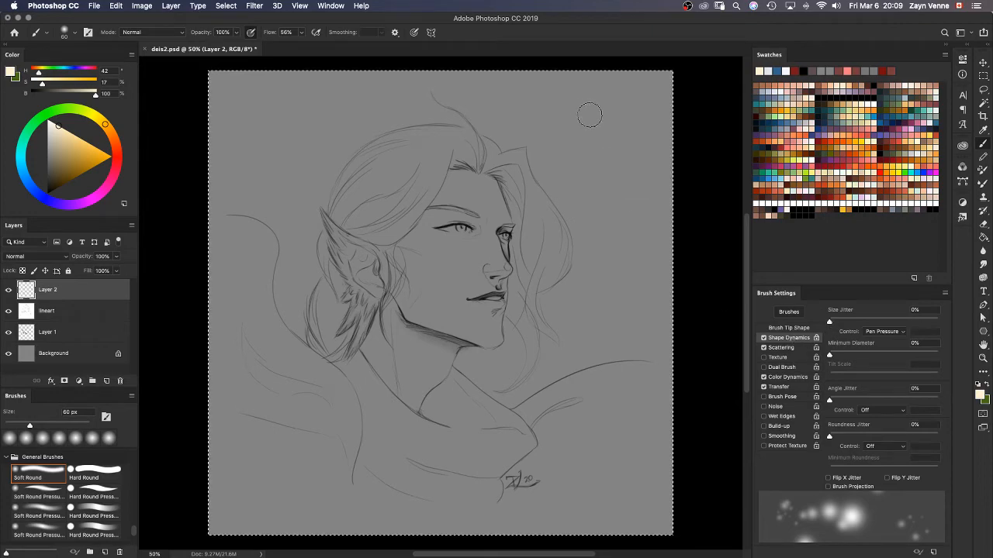
mouse_move(595, 112)
left_mouse_down()
mouse_move(569, 190)
mouse_move(587, 272)
mouse_move(532, 299)
mouse_move(449, 239)
mouse_move(377, 167)
mouse_move(301, 175)
mouse_move(289, 247)
mouse_move(342, 316)
mouse_move(320, 429)
mouse_move(378, 472)
mouse_move(481, 426)
mouse_move(515, 396)
left_mouse_up()
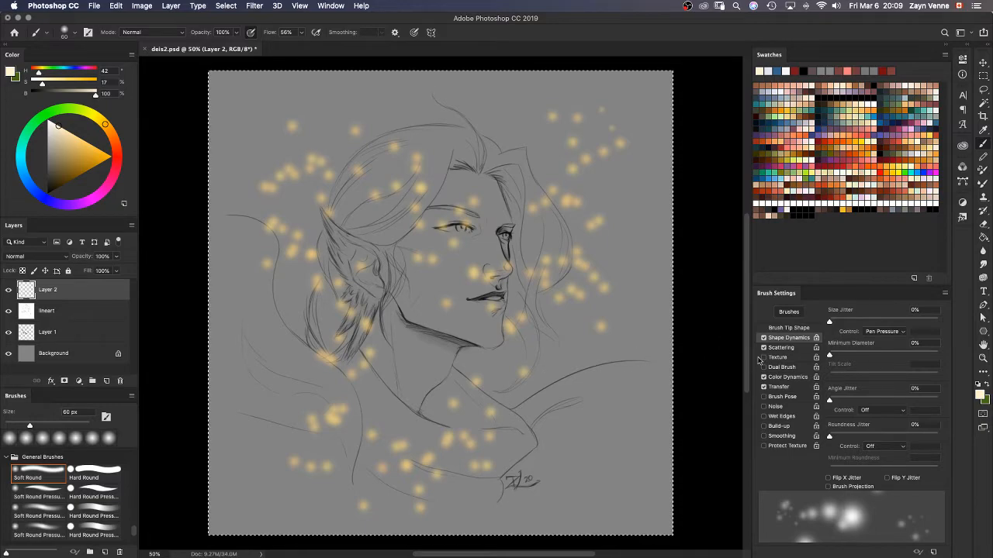
key("Delete")
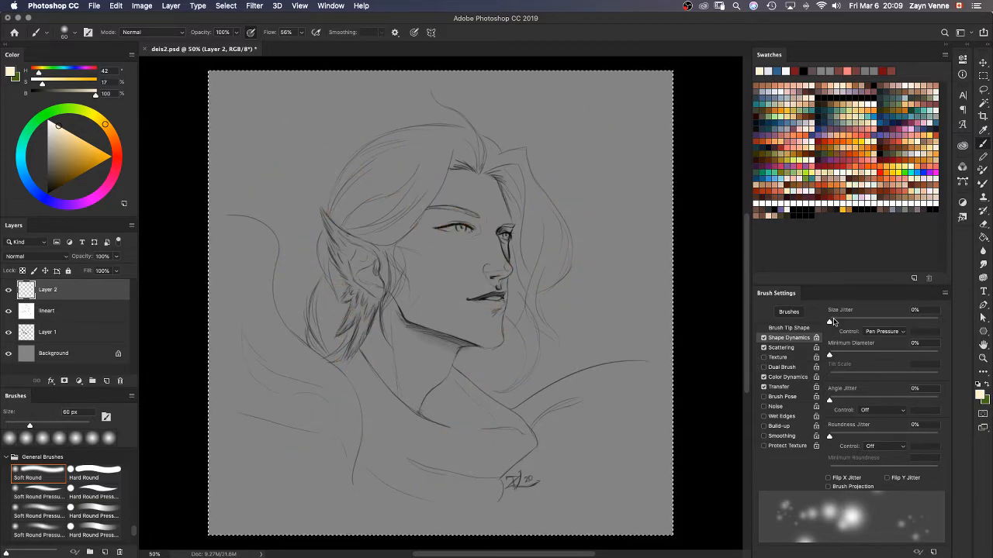
left_click_drag(831, 323, 871, 323)
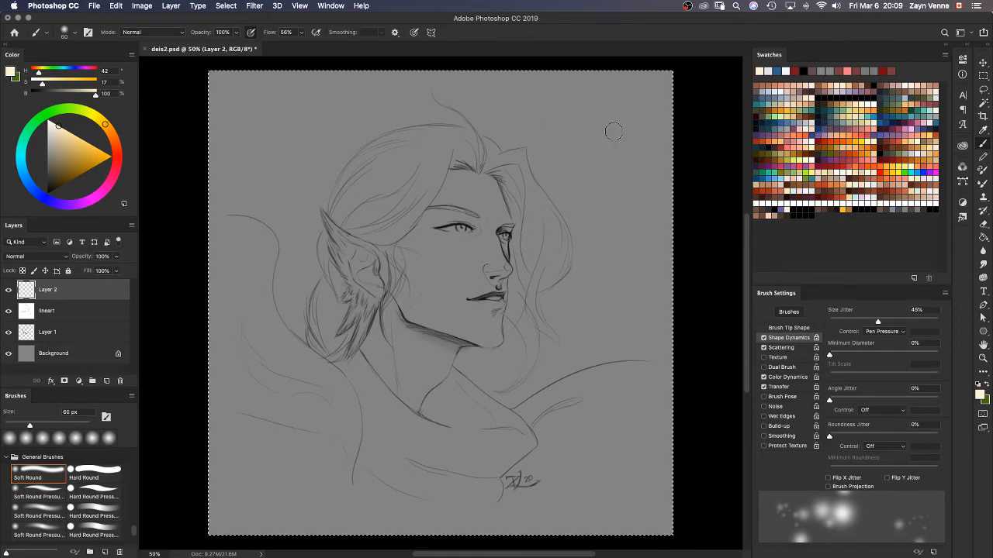
mouse_move(616, 125)
left_mouse_down()
mouse_move(565, 192)
mouse_move(484, 223)
mouse_move(425, 182)
mouse_move(361, 166)
mouse_move(347, 255)
mouse_move(446, 347)
mouse_move(471, 423)
mouse_move(365, 428)
mouse_move(291, 328)
mouse_move(286, 176)
mouse_move(310, 120)
left_mouse_up()
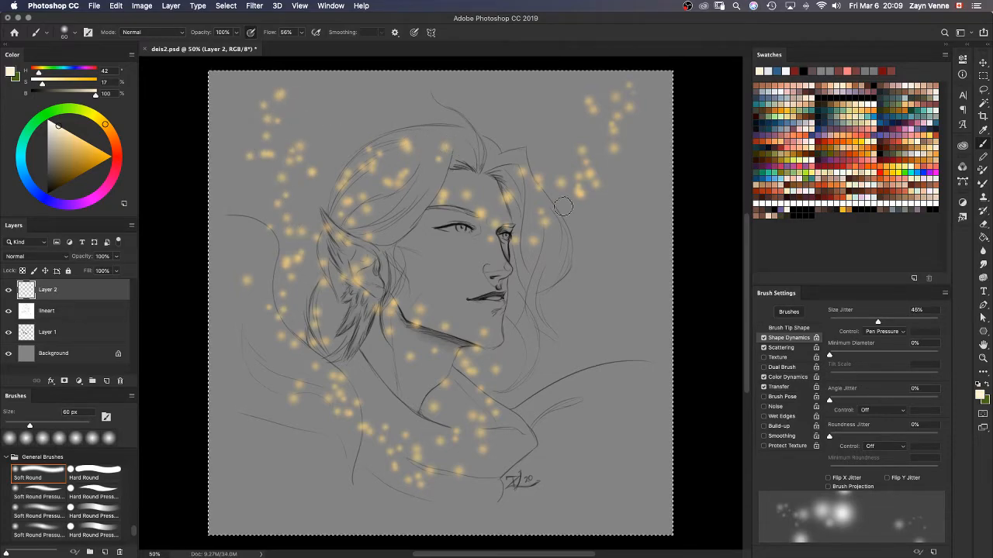
Step: Set the minimum diameter to 10% and the size control to Off, clear the old dots, and paint fresh yellow strokes across the portrait
left_click_drag(830, 354, 856, 354)
mouse_move(601, 214)
left_mouse_down()
mouse_move(618, 310)
mouse_move(530, 228)
mouse_move(473, 341)
mouse_move(521, 320)
left_mouse_up()
left_click_drag(857, 354, 840, 354)
left_click(882, 331)
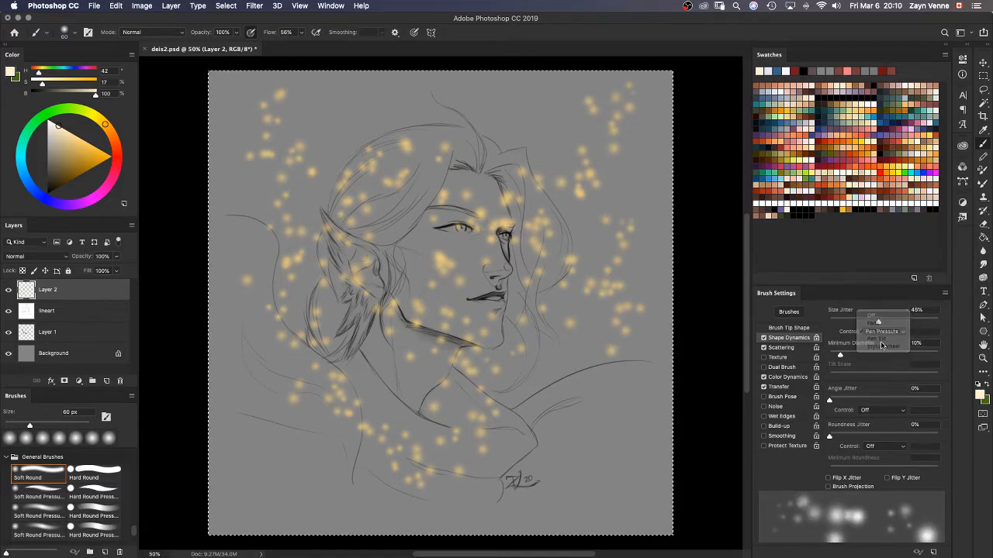
left_click(875, 316)
left_click_drag(580, 169, 599, 199)
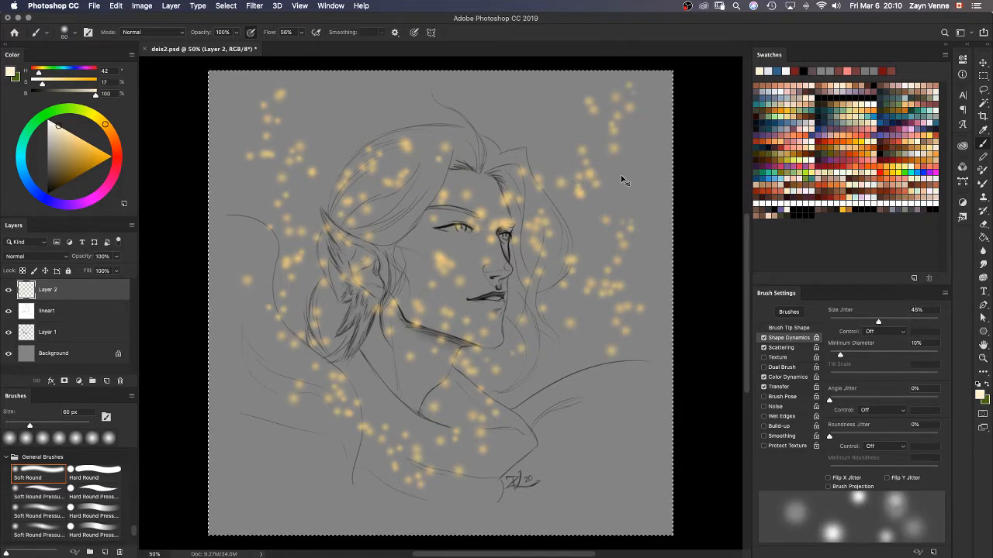
key("Delete")
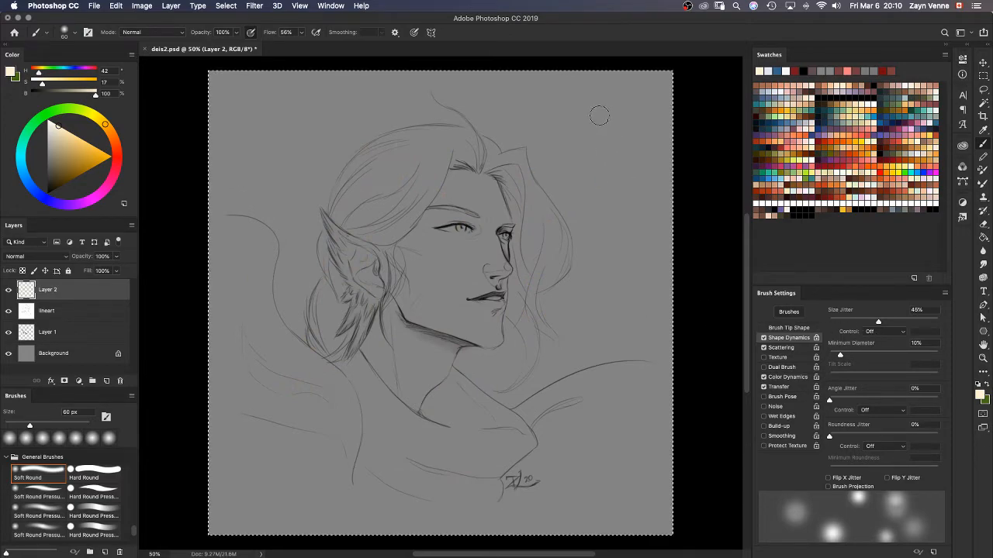
mouse_move(591, 137)
left_mouse_down()
mouse_move(607, 218)
mouse_move(543, 272)
mouse_move(543, 234)
mouse_move(522, 173)
mouse_move(450, 154)
mouse_move(394, 195)
left_mouse_up()
mouse_move(351, 308)
left_mouse_down()
mouse_move(324, 163)
mouse_move(260, 252)
mouse_move(295, 442)
mouse_move(395, 446)
left_mouse_up()
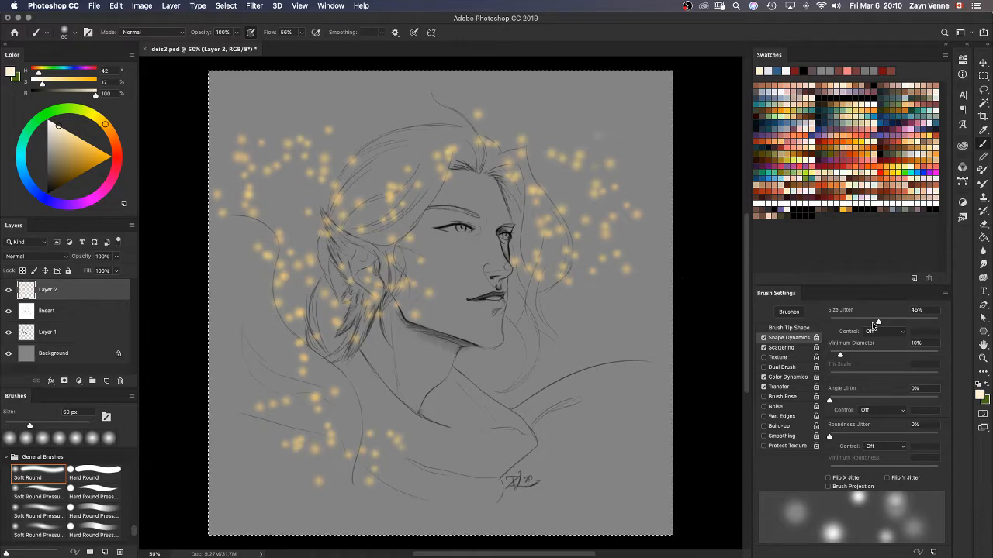
Step: Return the minimum diameter to 0%, raise the size jitter to 86%, test it beside the face, and clear the layer
left_click_drag(841, 358, 828, 356)
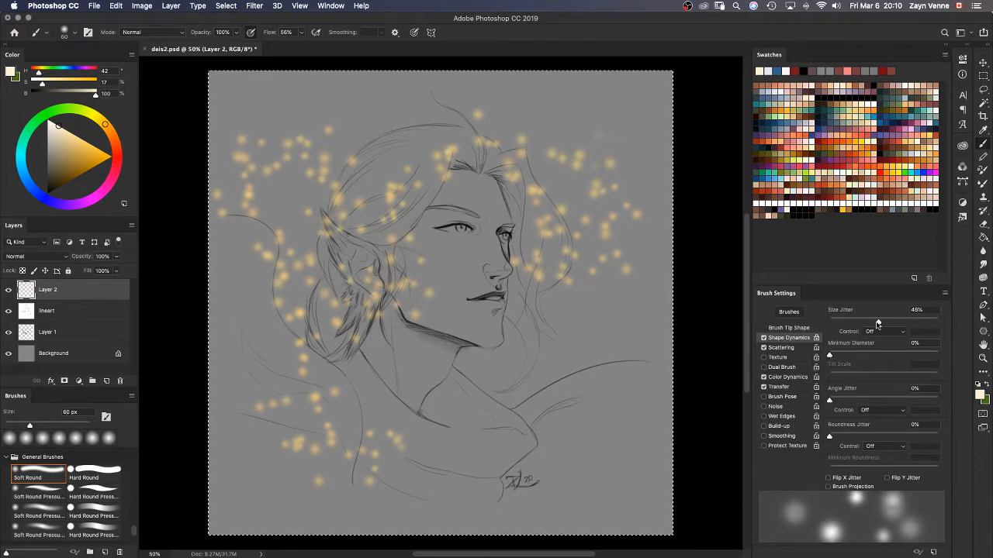
mouse_move(877, 323)
left_mouse_down()
mouse_move(823, 323)
mouse_move(922, 324)
left_mouse_up()
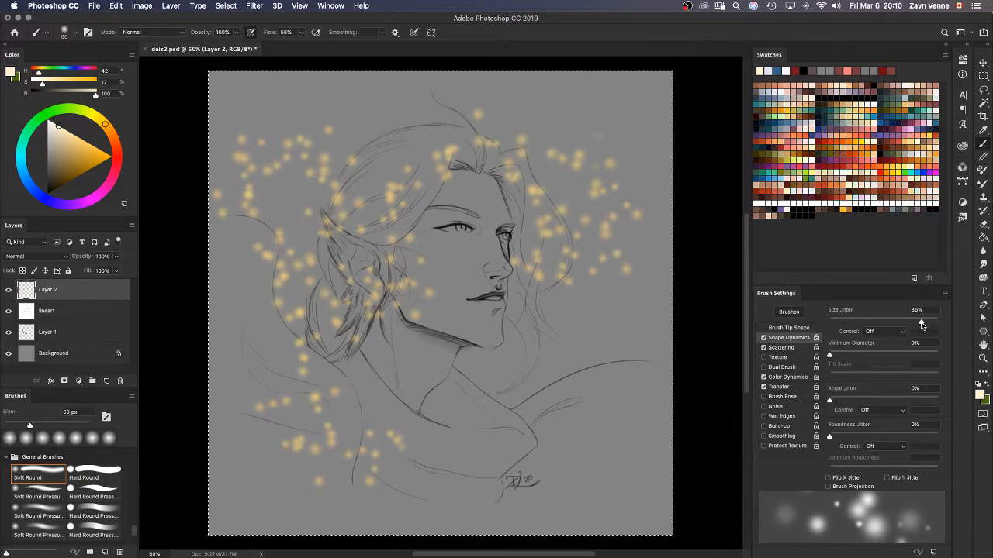
mouse_move(573, 121)
left_mouse_down()
mouse_move(568, 189)
mouse_move(614, 228)
mouse_move(553, 313)
mouse_move(446, 311)
left_mouse_up()
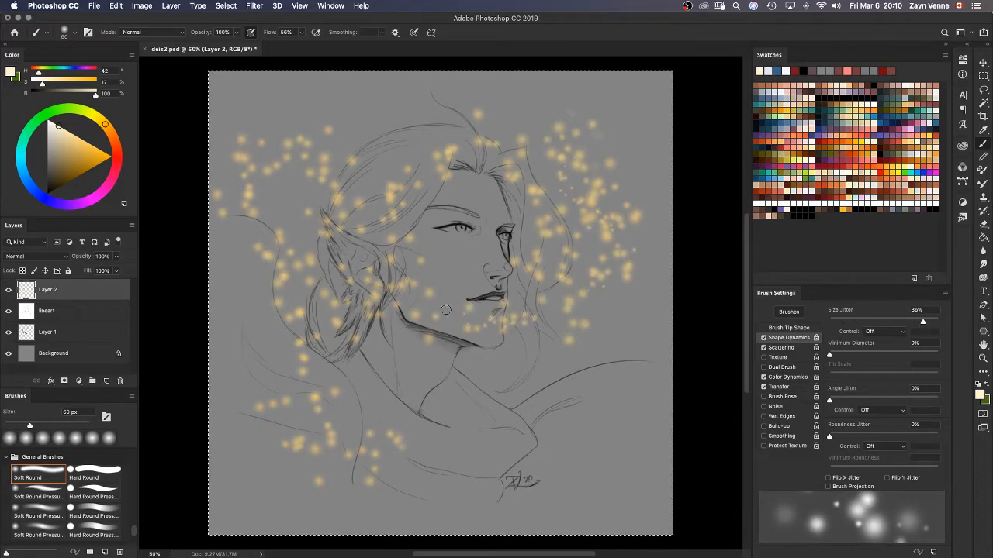
key("Delete")
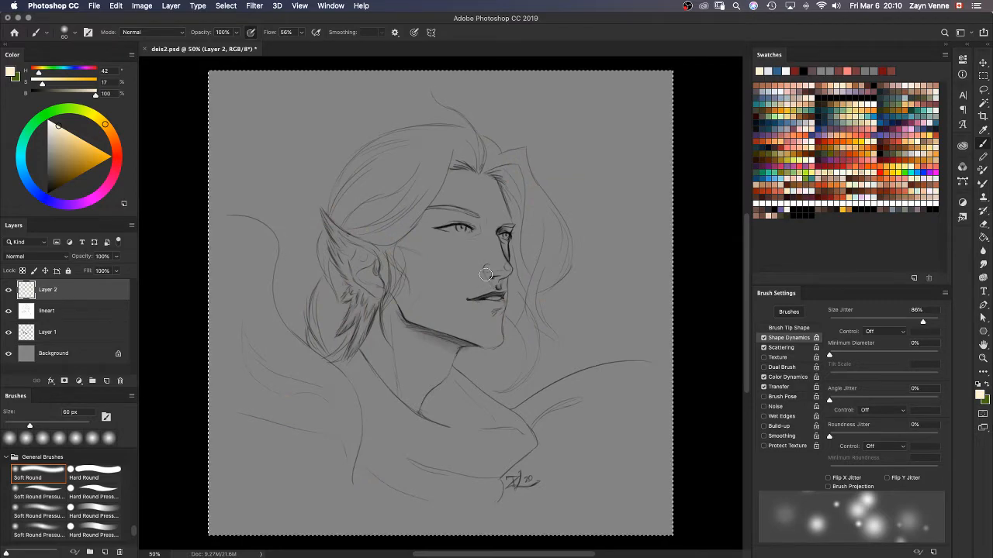
Step: Enlarge the brush, scatter big yellow dots over the whole canvas, reduce the size to 175 px, and clear the layer
key("bracketright")
key("bracketright")
key("bracketright")
key("bracketright")
key("bracketright")
key("bracketright")
key("bracketright")
key("bracketright")
key("bracketright")
key("bracketright")
key("bracketright")
mouse_move(496, 258)
left_mouse_down()
mouse_move(518, 234)
mouse_move(501, 254)
mouse_move(456, 245)
mouse_move(445, 185)
mouse_move(370, 222)
mouse_move(397, 276)
mouse_move(449, 332)
mouse_move(414, 386)
mouse_move(494, 429)
mouse_move(582, 379)
mouse_move(559, 344)
mouse_move(584, 317)
mouse_move(594, 376)
mouse_move(521, 408)
mouse_move(489, 286)
mouse_move(397, 249)
mouse_move(292, 276)
mouse_move(305, 137)
mouse_move(349, 114)
mouse_move(642, 116)
mouse_move(617, 296)
left_mouse_up()
key("bracketleft")
key("bracketleft")
key("bracketleft")
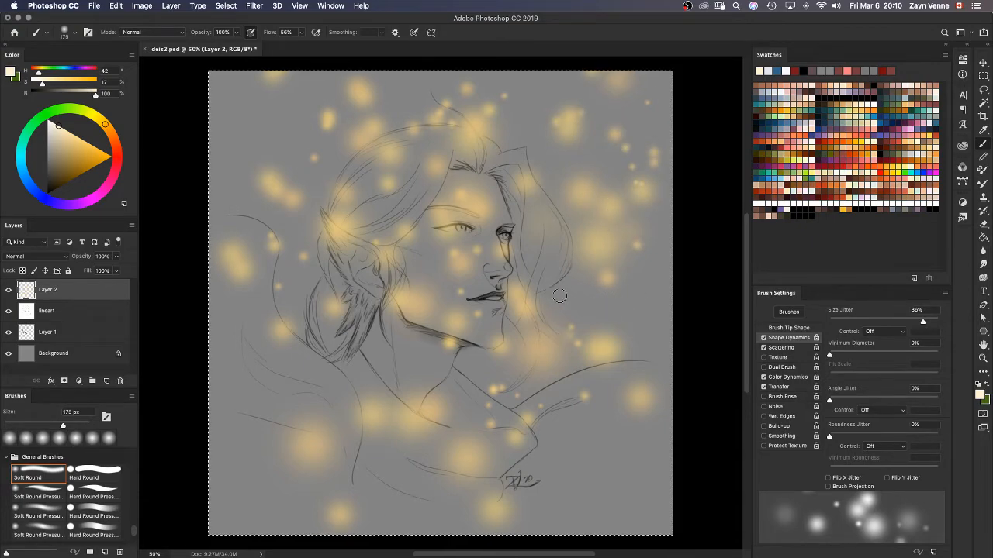
key("Delete")
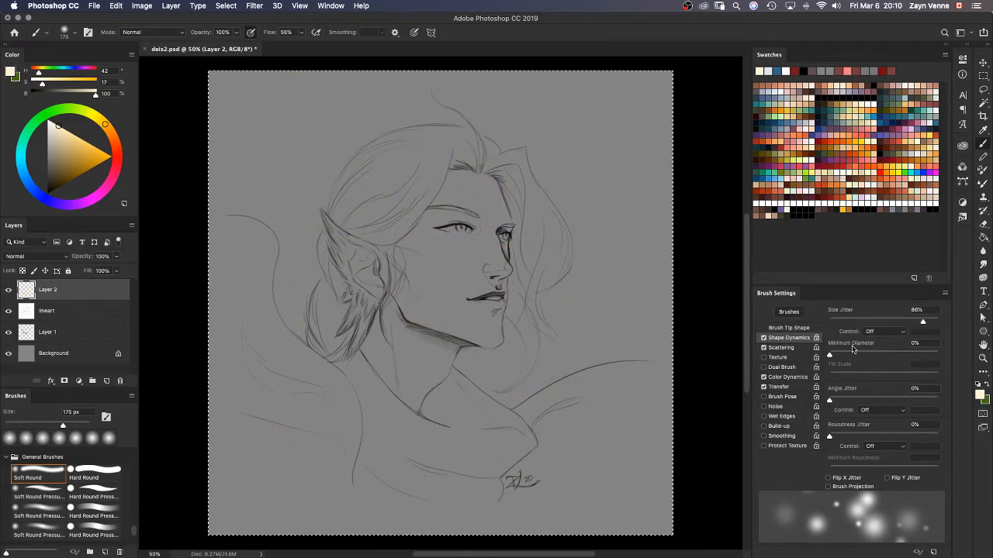
Step: Lower the size jitter to 62% and paint large scattered yellow dots across the face, hair and neck
left_click_drag(919, 322, 897, 323)
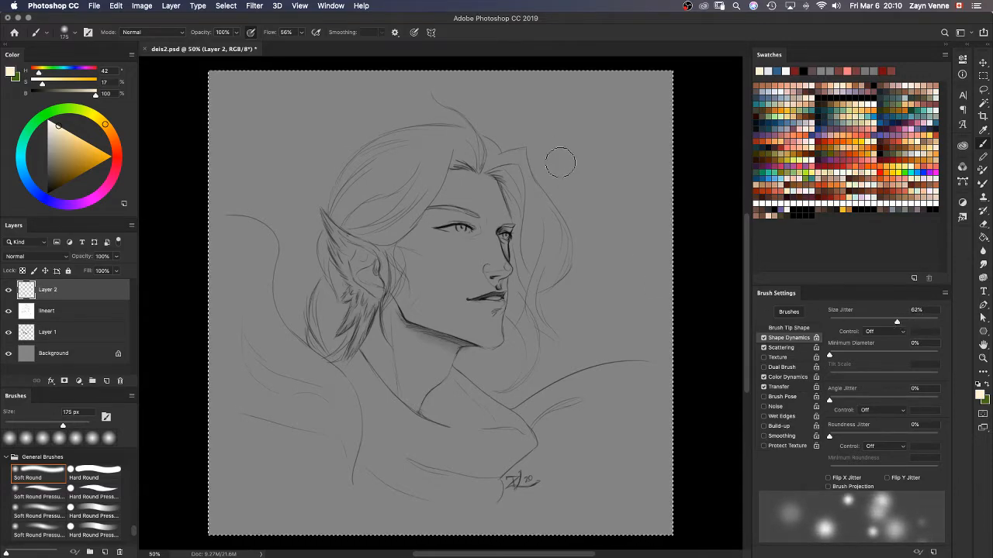
mouse_move(560, 162)
left_mouse_down()
mouse_move(551, 234)
mouse_move(479, 296)
mouse_move(411, 237)
mouse_move(367, 226)
mouse_move(378, 240)
mouse_move(424, 230)
mouse_move(434, 303)
mouse_move(401, 305)
mouse_move(328, 227)
mouse_move(319, 246)
mouse_move(320, 273)
mouse_move(434, 357)
mouse_move(472, 304)
mouse_move(508, 290)
mouse_move(528, 399)
mouse_move(452, 414)
mouse_move(328, 409)
left_mouse_up()
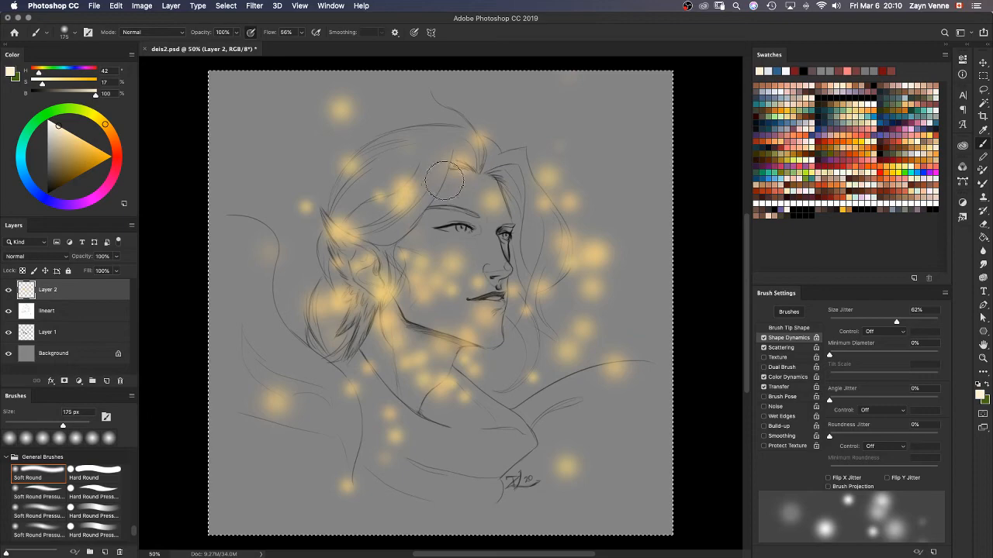
mouse_move(445, 180)
left_mouse_down()
mouse_move(484, 200)
mouse_move(471, 248)
mouse_move(487, 265)
left_mouse_up()
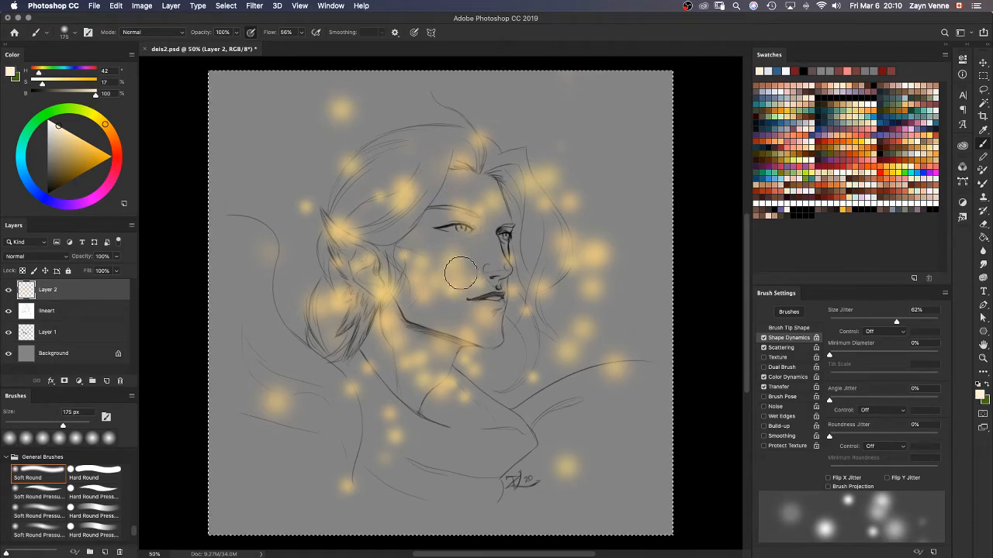
mouse_move(460, 273)
left_mouse_down()
mouse_move(459, 225)
mouse_move(483, 198)
mouse_move(553, 216)
mouse_move(550, 252)
mouse_move(535, 272)
mouse_move(422, 256)
mouse_move(333, 198)
mouse_move(306, 200)
left_mouse_up()
Step: Reduce the brush size to 100 px, test it around the portrait, clear the dots, and paint a fresh scattered stroke beside the face
key("bracketleft")
key("bracketleft")
key("bracketleft")
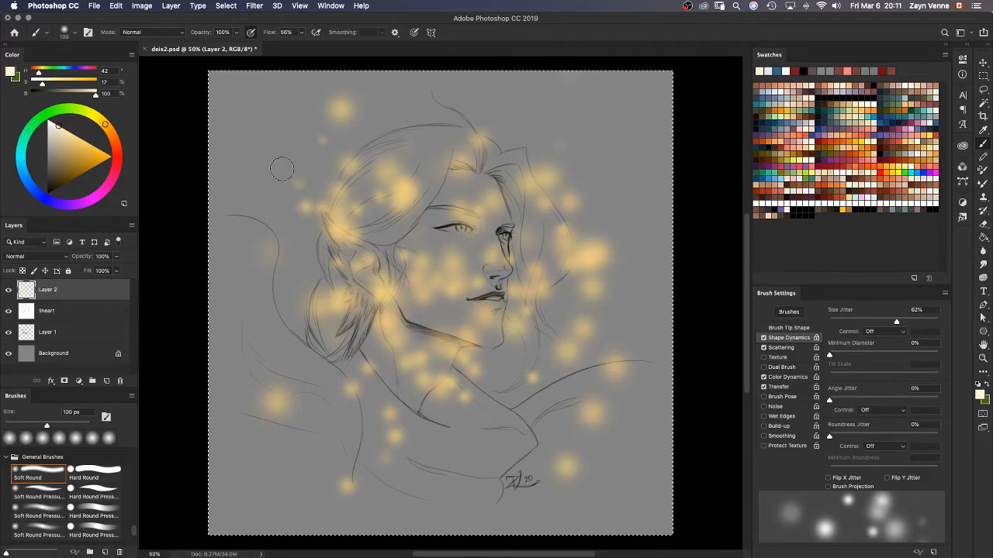
mouse_move(282, 168)
left_mouse_down()
mouse_move(276, 219)
mouse_move(298, 246)
mouse_move(300, 287)
mouse_move(264, 320)
mouse_move(287, 376)
mouse_move(451, 286)
mouse_move(476, 285)
mouse_move(512, 308)
mouse_move(543, 375)
left_mouse_up()
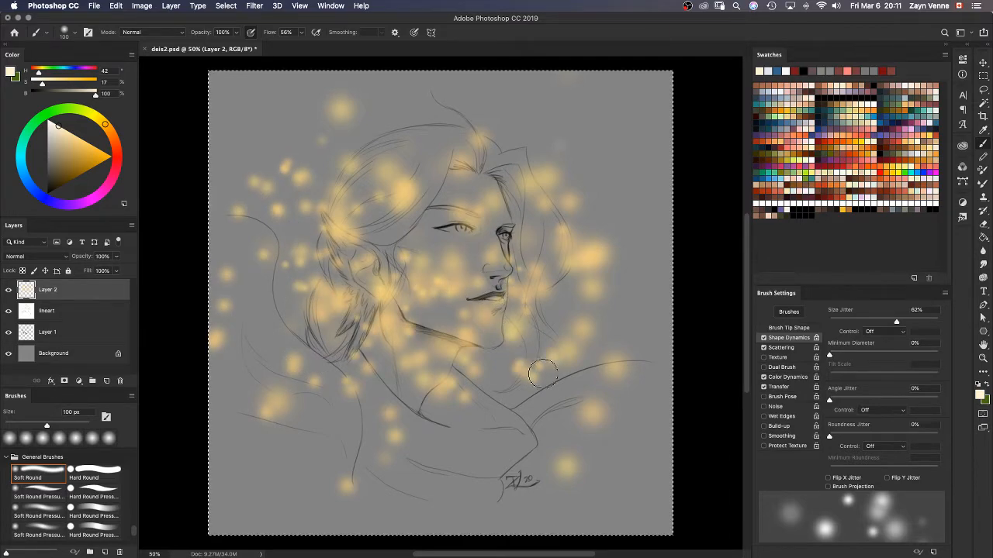
key("Delete")
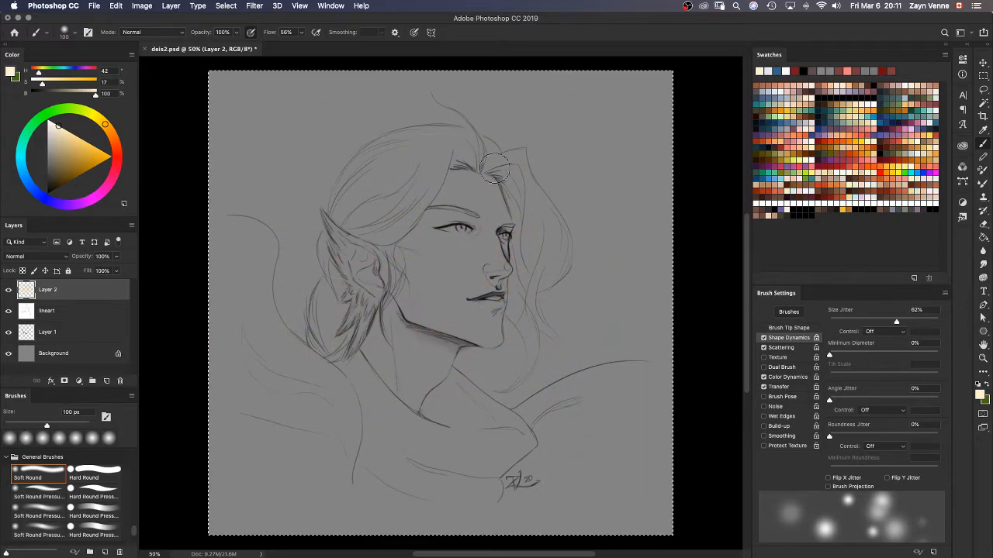
mouse_move(594, 129)
left_mouse_down()
mouse_move(555, 179)
mouse_move(539, 334)
mouse_move(504, 357)
left_mouse_up()
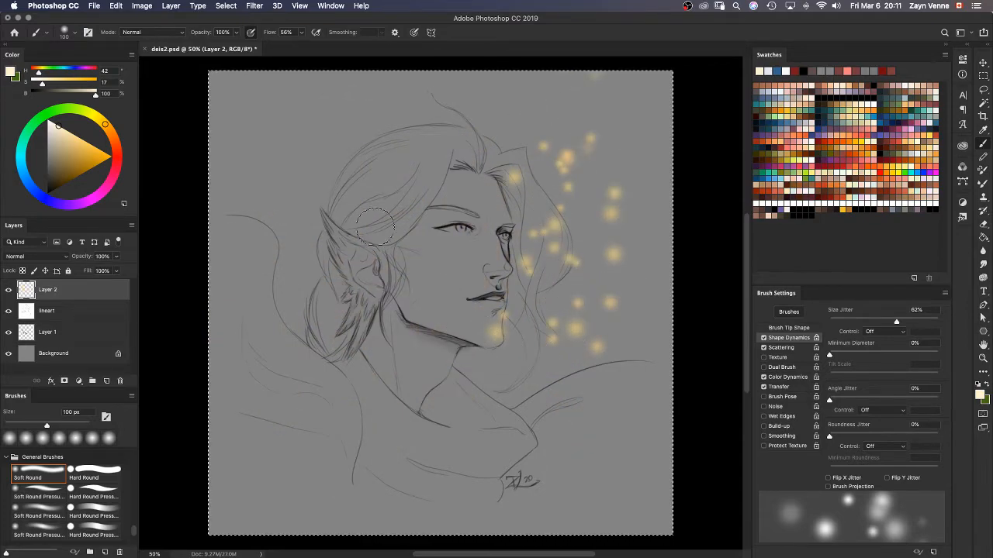
Step: Scatter and clear dots over the hair and neck, and test a 15% roundness jitter with a stroke beside the face
mouse_move(375, 225)
left_mouse_down()
mouse_move(281, 183)
mouse_move(306, 261)
mouse_move(359, 339)
mouse_move(360, 390)
mouse_move(465, 427)
mouse_move(553, 419)
left_mouse_up()
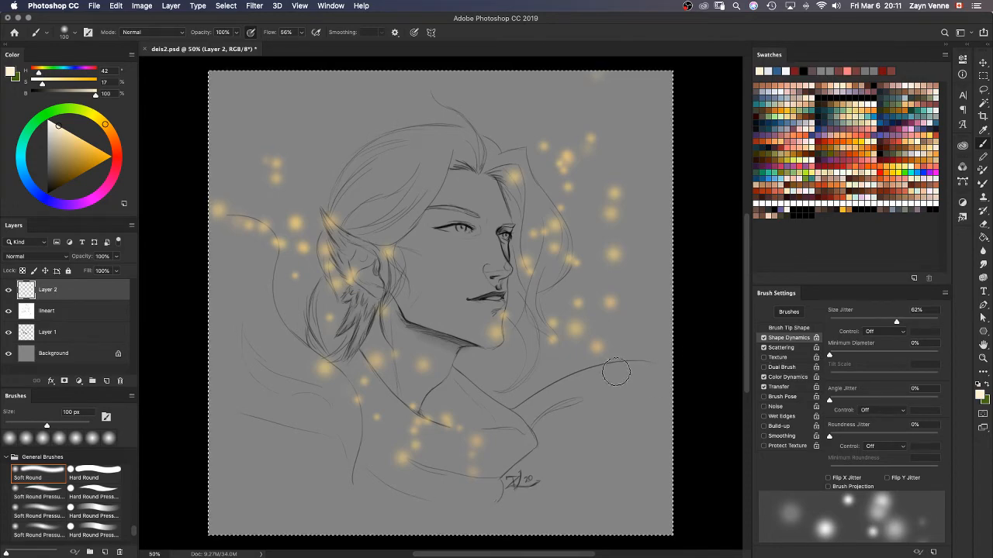
key("Delete")
left_click_drag(830, 437, 832, 438)
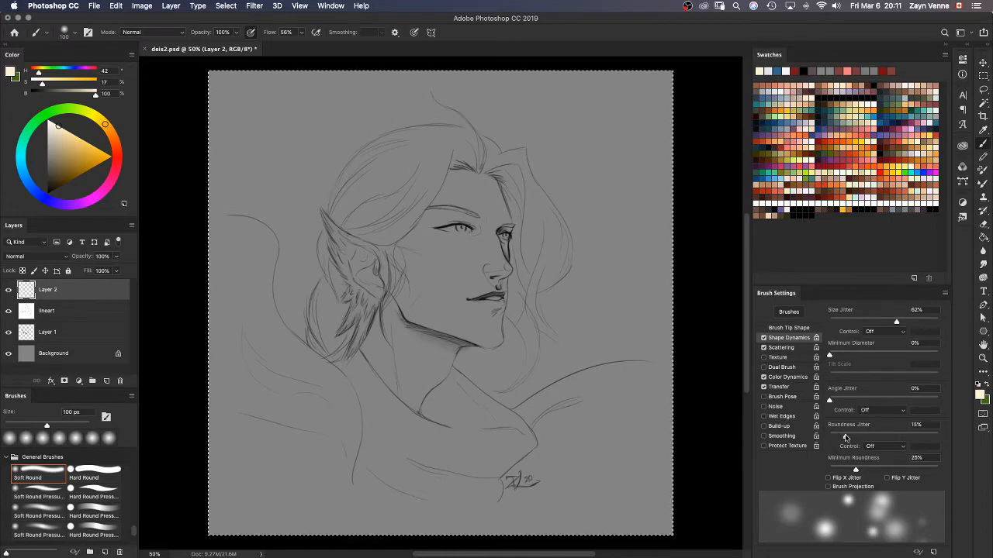
mouse_move(578, 109)
left_mouse_down()
mouse_move(586, 142)
mouse_move(552, 209)
mouse_move(566, 322)
left_mouse_up()
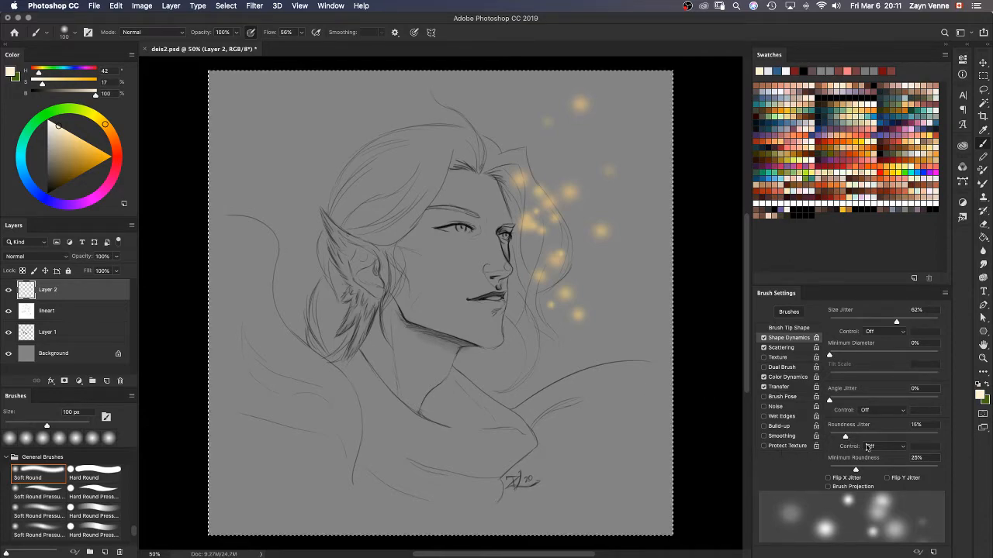
Step: Raise the roundness jitter to 46%, test it with scattered strokes over the face and hair, and clear the dots
left_click_drag(856, 436, 893, 438)
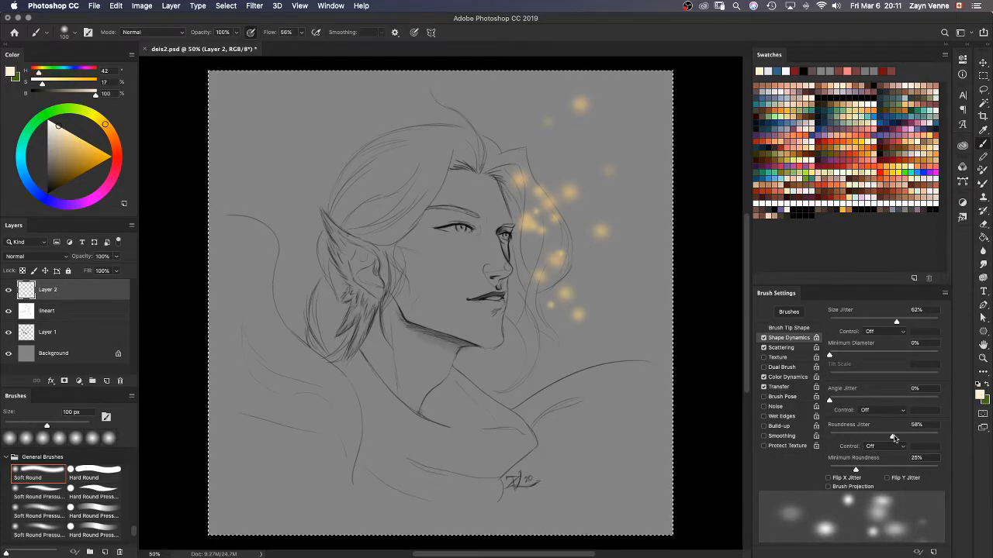
mouse_move(548, 171)
left_mouse_down()
mouse_move(469, 168)
mouse_move(388, 131)
mouse_move(363, 144)
left_mouse_up()
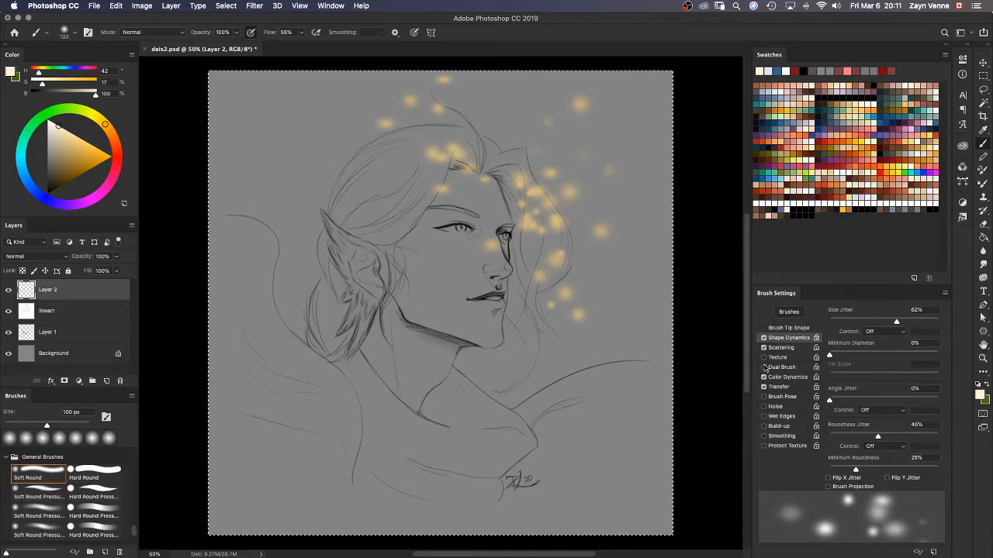
mouse_move(531, 187)
left_mouse_down()
mouse_move(505, 230)
mouse_move(403, 272)
mouse_move(303, 226)
left_mouse_up()
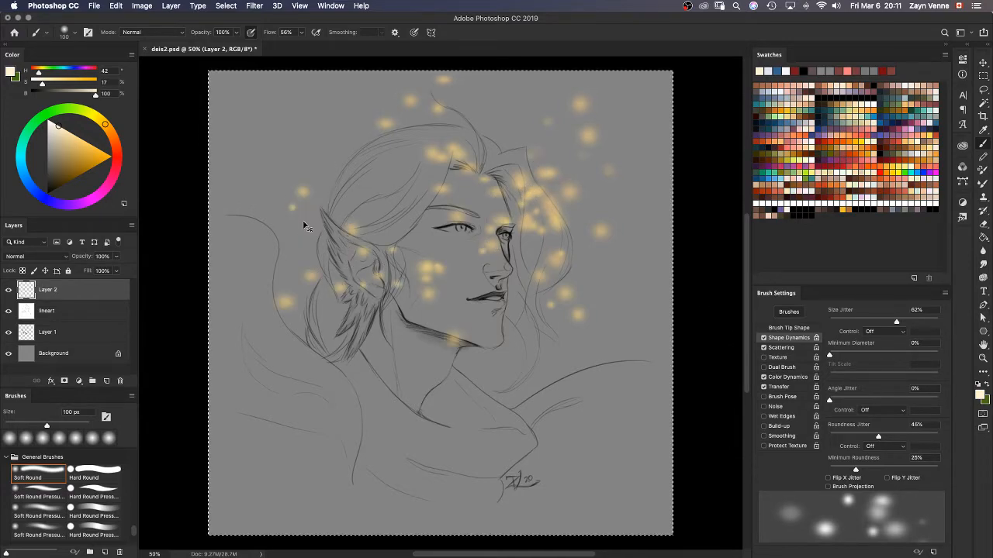
key("ctrl+z")
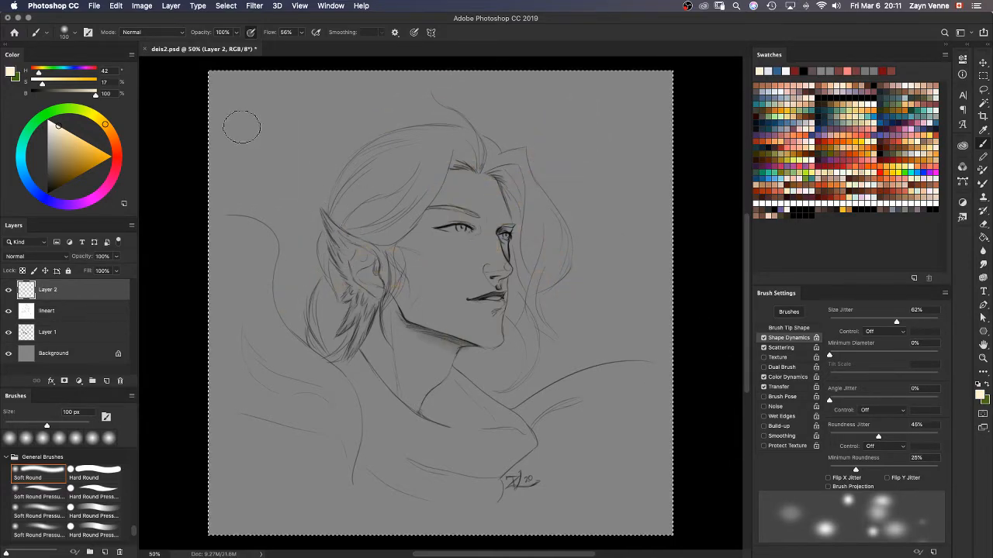
Step: Scatter yellow dots around the head, ear and chin to test the brush again, and clear the layer
mouse_move(239, 129)
left_mouse_down()
mouse_move(314, 197)
mouse_move(404, 379)
left_mouse_up()
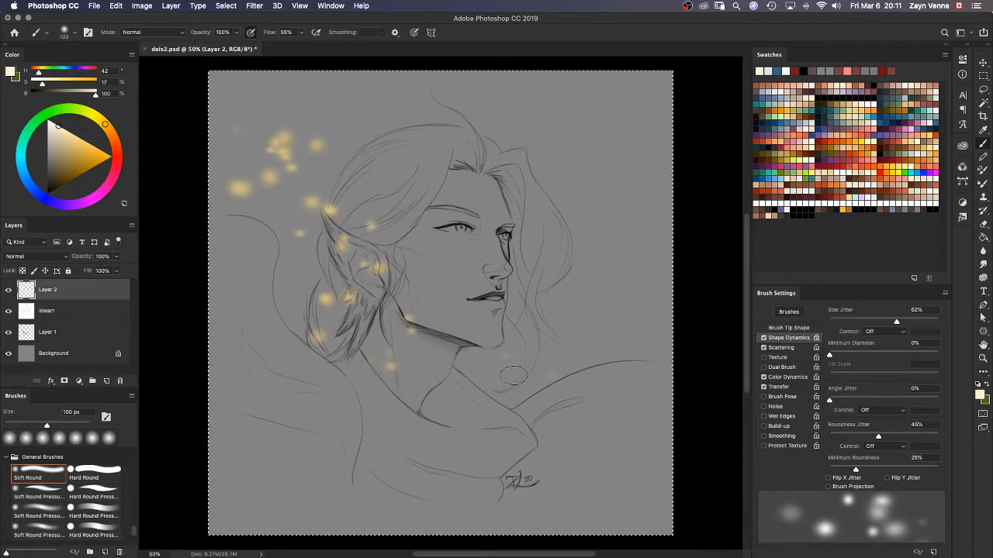
mouse_move(514, 376)
left_mouse_down()
mouse_move(547, 340)
mouse_move(576, 263)
left_mouse_up()
mouse_move(608, 196)
left_mouse_down()
mouse_move(586, 129)
mouse_move(524, 98)
mouse_move(494, 122)
mouse_move(404, 112)
mouse_move(291, 157)
left_mouse_up()
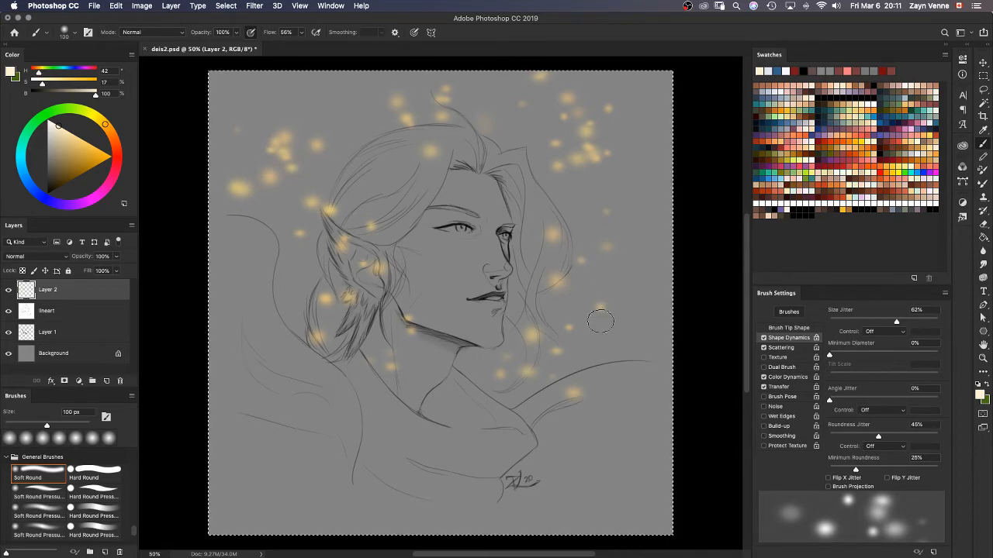
key("Delete")
Step: Lower the roundness jitter to 24%, test it with long scattered strokes around the portrait, and clear the dots
left_click(856, 437)
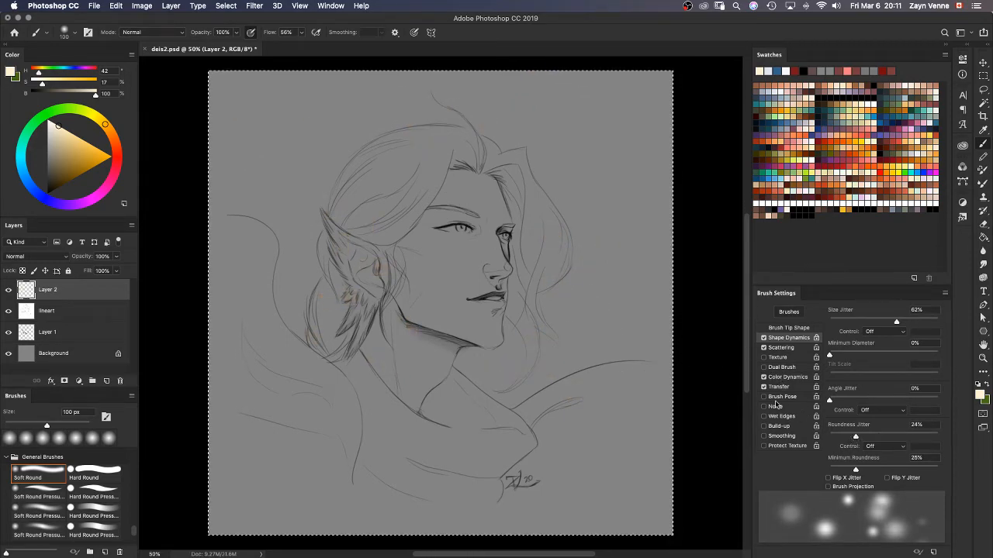
mouse_move(582, 157)
left_mouse_down()
mouse_move(549, 266)
mouse_move(425, 145)
mouse_move(312, 146)
mouse_move(290, 205)
mouse_move(336, 262)
mouse_move(330, 373)
mouse_move(378, 418)
mouse_move(465, 448)
mouse_move(517, 396)
mouse_move(599, 348)
mouse_move(619, 308)
mouse_move(604, 268)
mouse_move(633, 198)
mouse_move(621, 137)
mouse_move(557, 114)
left_mouse_up()
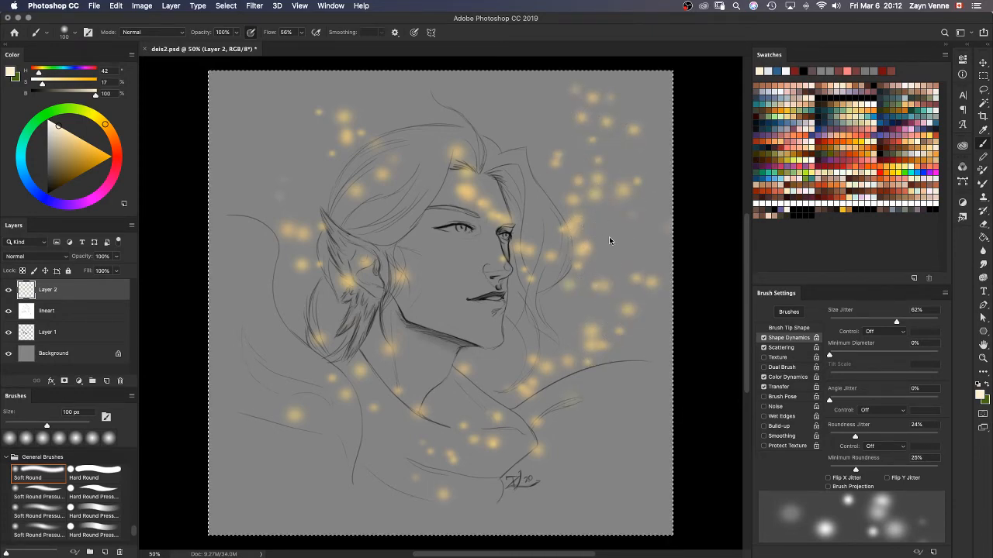
key("super+z")
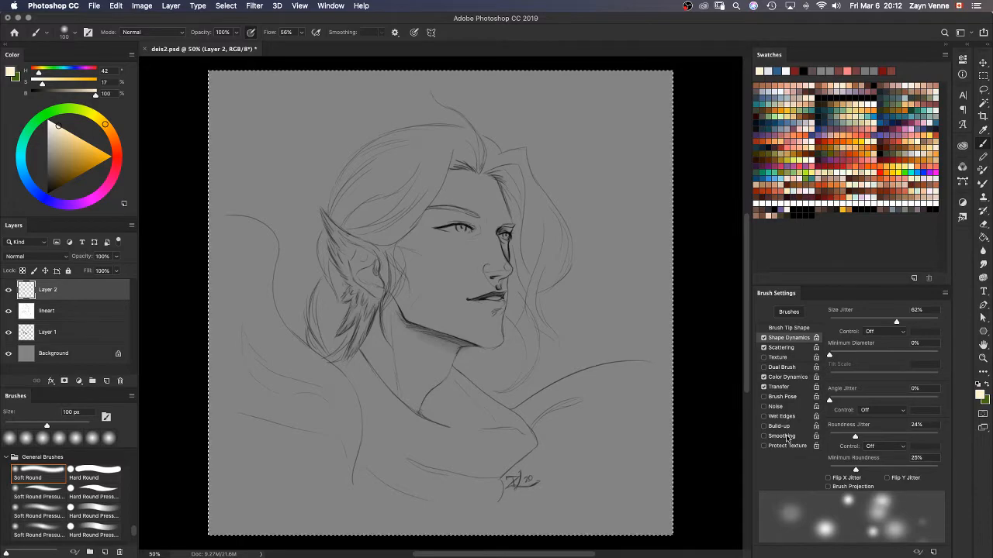
mouse_move(573, 120)
left_mouse_down()
mouse_move(525, 176)
mouse_move(439, 143)
mouse_move(336, 140)
mouse_move(310, 161)
mouse_move(293, 234)
mouse_move(294, 384)
mouse_move(354, 438)
mouse_move(491, 419)
mouse_move(591, 396)
mouse_move(610, 321)
mouse_move(575, 279)
mouse_move(513, 264)
mouse_move(475, 356)
left_mouse_up()
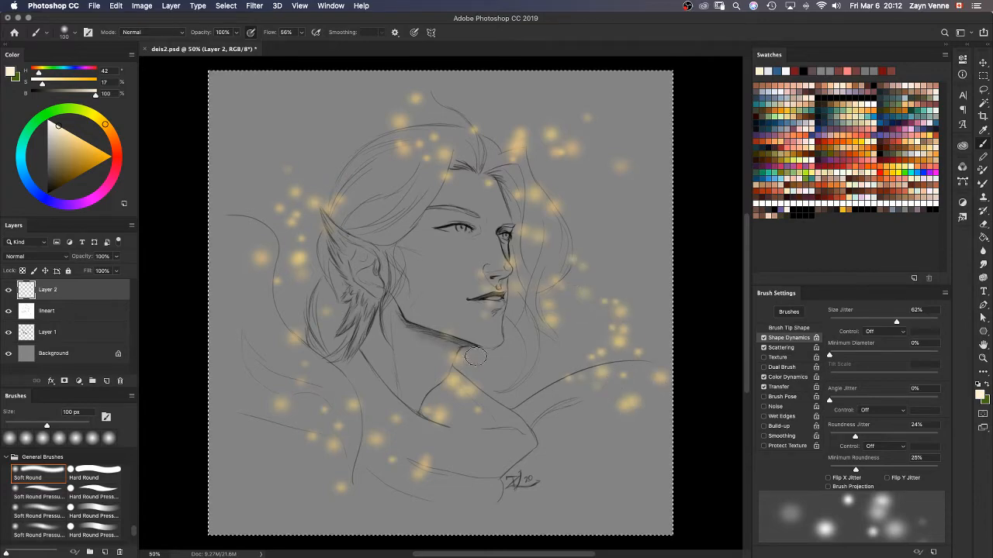
key("super+z")
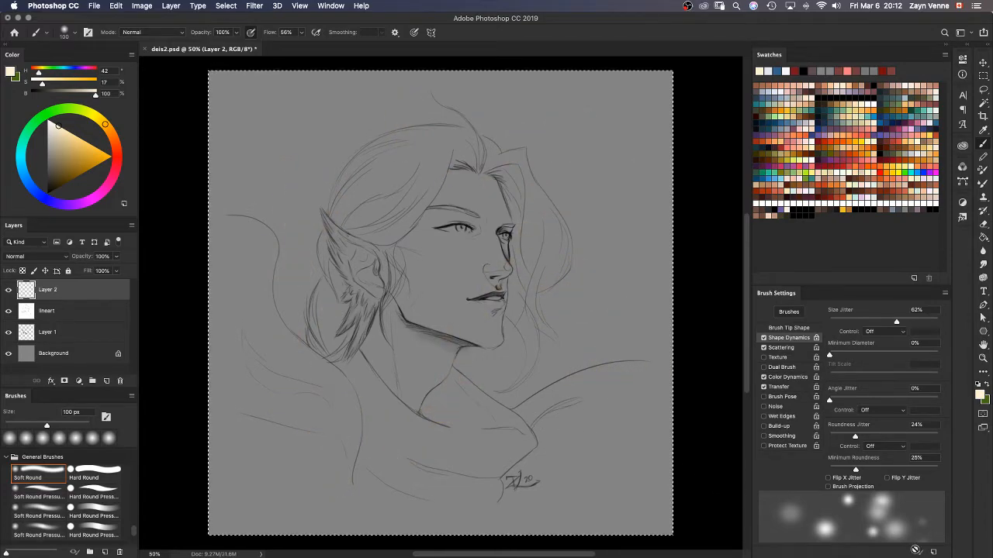
left_click(934, 553)
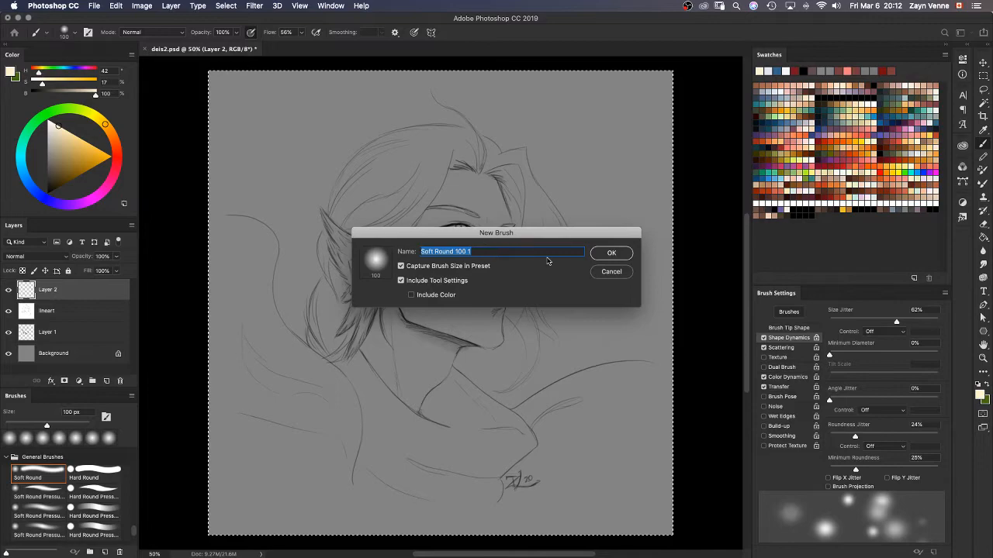
key("BackSpace")
left_click(611, 273)
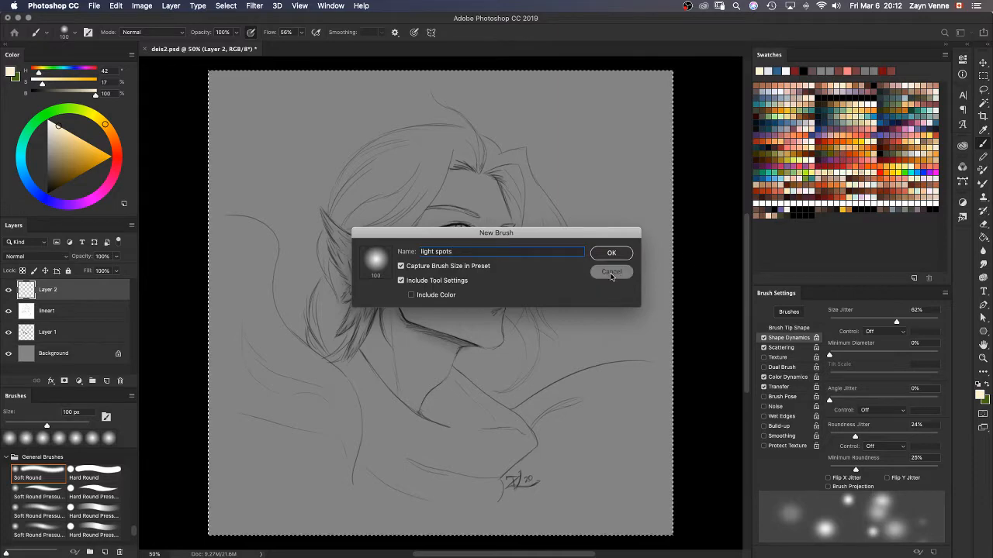
Step: Set the brush mode to Color Dodge, test it with dense scattered dots across the face and hair, and clear the layer
left_click(168, 33)
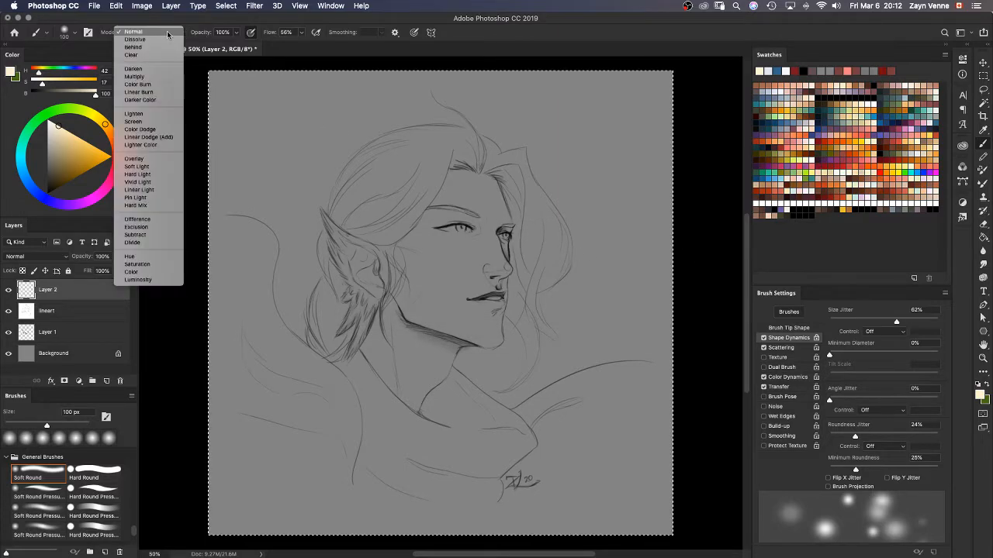
left_click(141, 129)
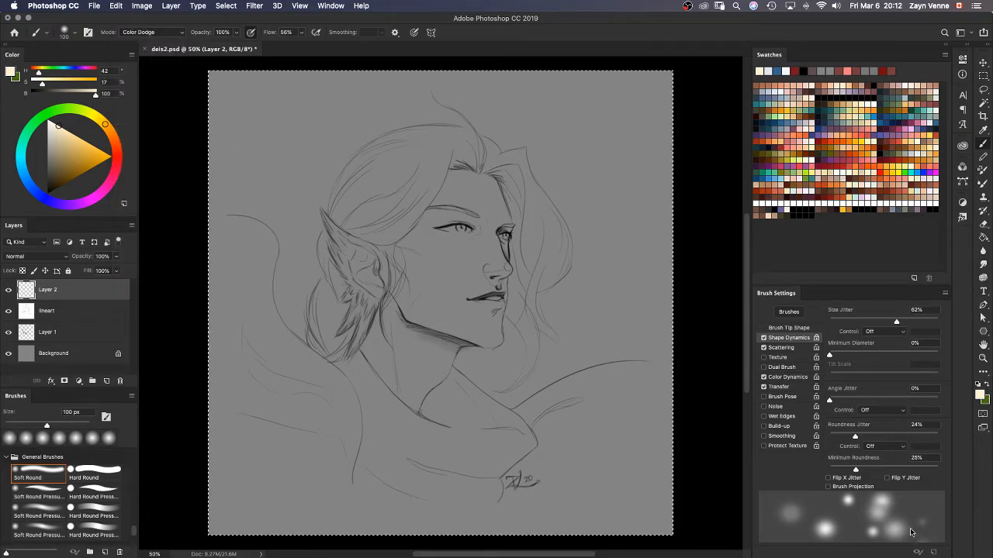
left_click(933, 552)
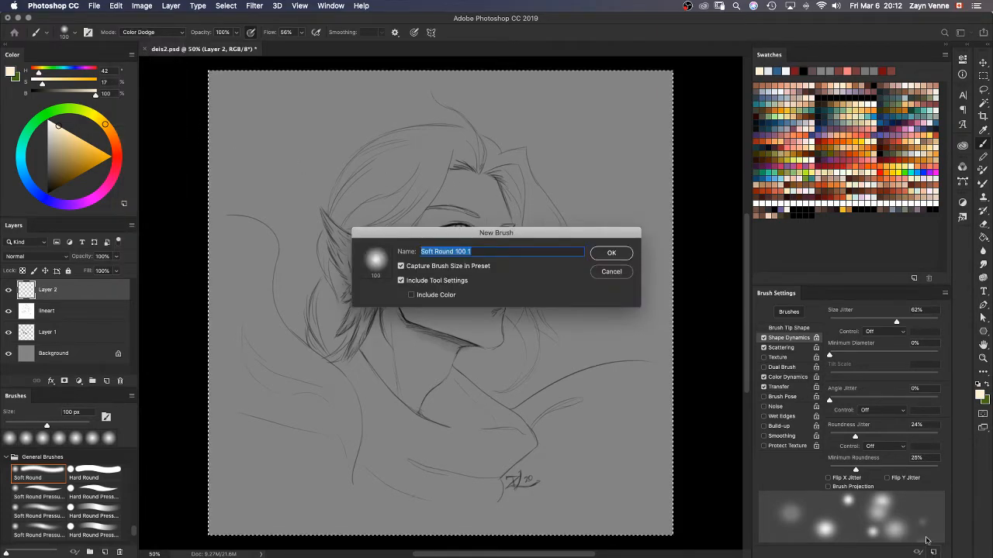
left_click(623, 269)
mouse_move(585, 130)
left_mouse_down()
mouse_move(480, 246)
mouse_move(413, 274)
mouse_move(430, 250)
mouse_move(365, 217)
mouse_move(445, 270)
mouse_move(509, 279)
mouse_move(570, 222)
mouse_move(560, 125)
mouse_move(593, 132)
mouse_move(560, 197)
mouse_move(493, 240)
mouse_move(378, 247)
mouse_move(304, 215)
mouse_move(338, 185)
mouse_move(264, 128)
mouse_move(322, 173)
mouse_move(357, 222)
mouse_move(419, 259)
mouse_move(532, 200)
mouse_move(569, 124)
mouse_move(598, 149)
mouse_move(545, 281)
mouse_move(494, 350)
mouse_move(384, 215)
mouse_move(342, 216)
mouse_move(293, 156)
mouse_move(305, 149)
mouse_move(267, 139)
mouse_move(262, 197)
mouse_move(300, 217)
mouse_move(377, 214)
left_mouse_up()
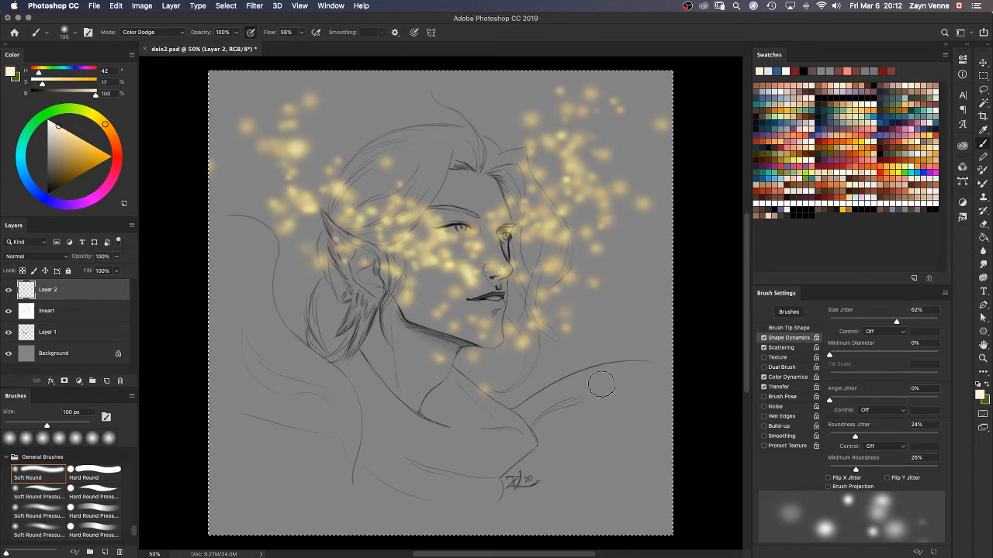
key("Delete")
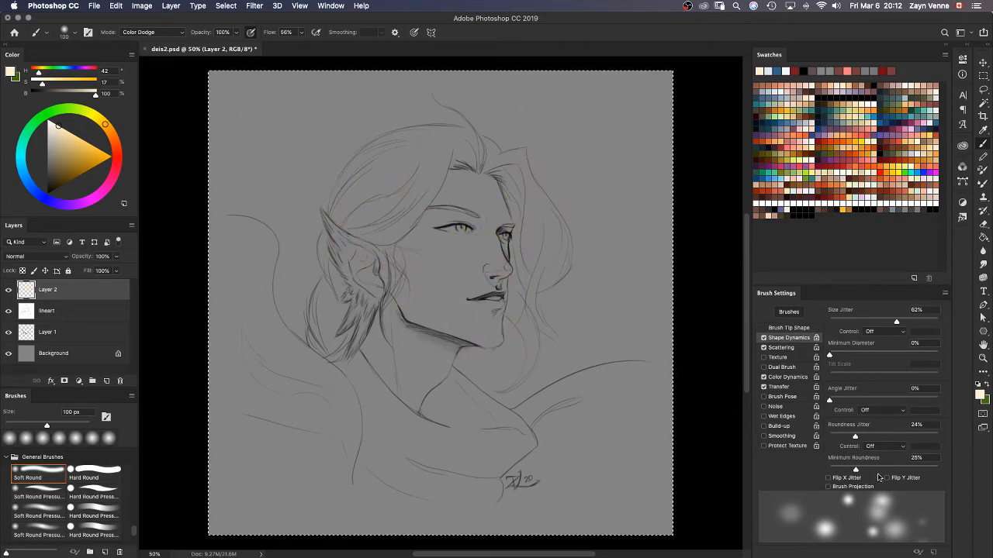
Step: Save the customised brush as a new brush preset named "fairy lights"
left_click(935, 552)
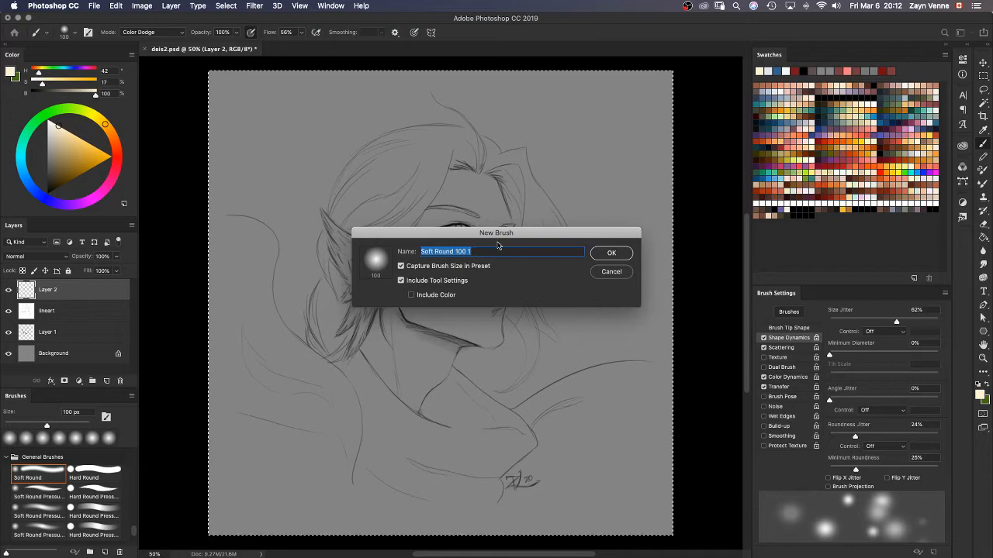
type("fairy lights")
key("Return")
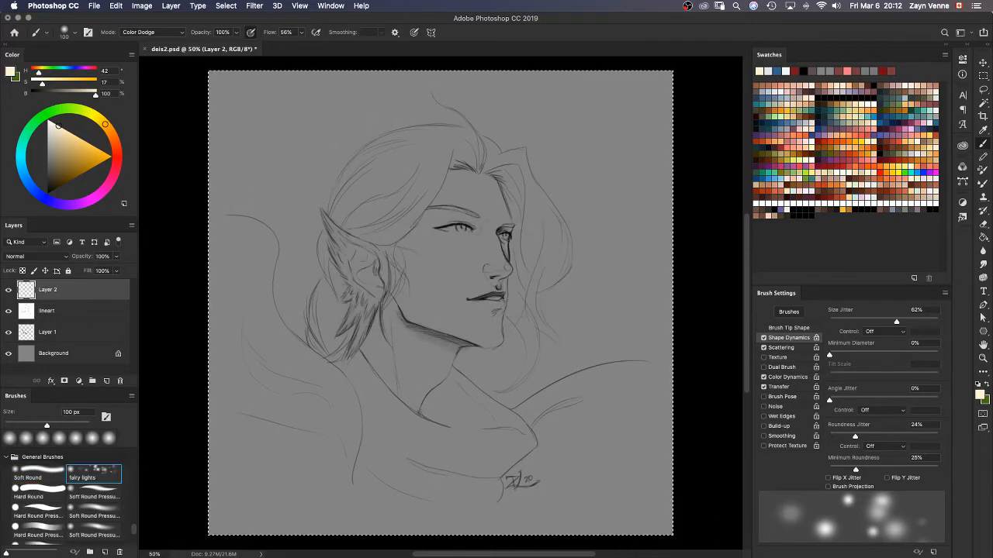
Step: Move the fairy lights preset to the start of the brush list, above the first brush folder
scroll(77, 479, "down", 10)
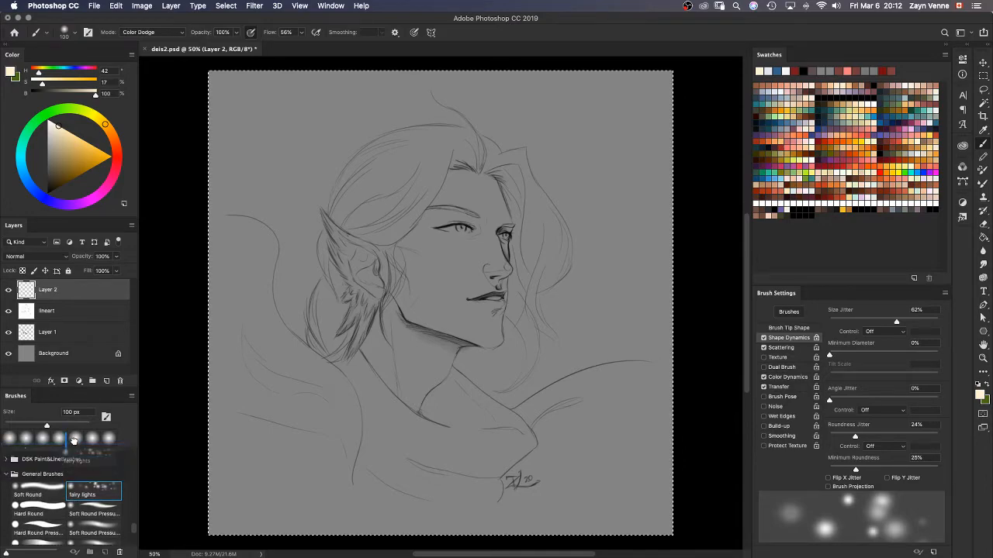
scroll(73, 439, "up", 5)
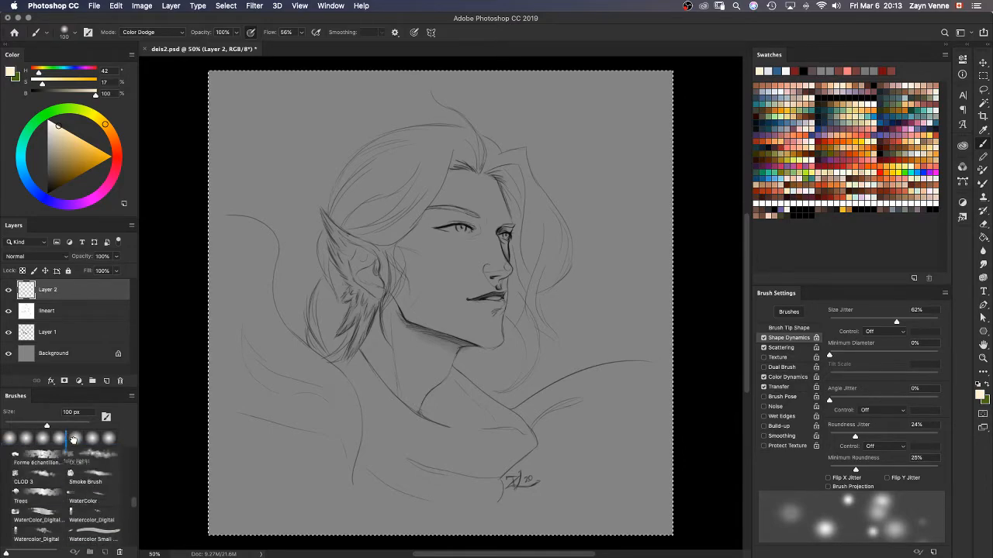
left_click_drag(73, 439, 66, 455)
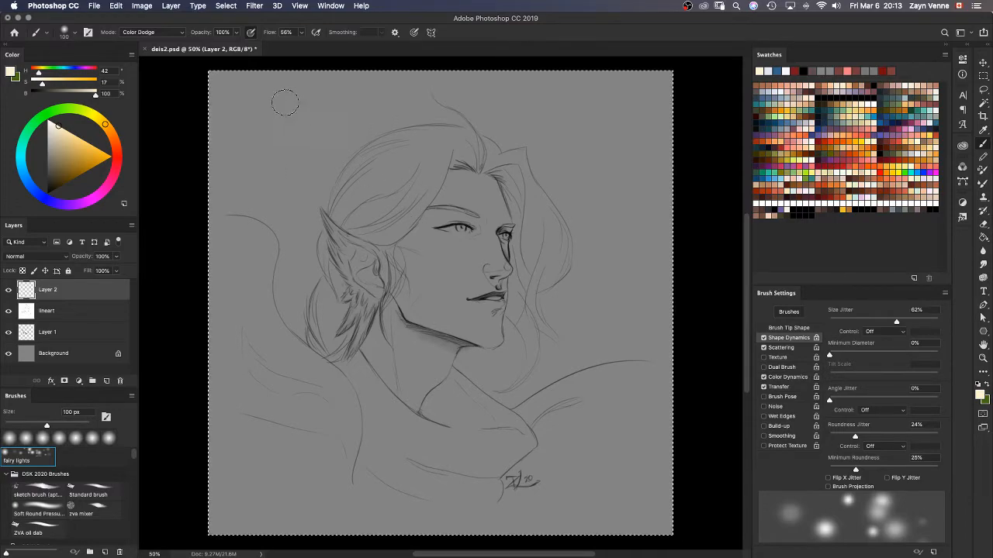
Step: Test the fairy lights brush across the whole portrait, switch to the 14 px sketch brush, and clear the layer
mouse_move(242, 108)
left_mouse_down()
mouse_move(266, 138)
mouse_move(324, 103)
mouse_move(494, 141)
mouse_move(415, 186)
mouse_move(295, 290)
mouse_move(265, 270)
mouse_move(469, 301)
mouse_move(566, 289)
mouse_move(514, 466)
mouse_move(468, 475)
left_mouse_up()
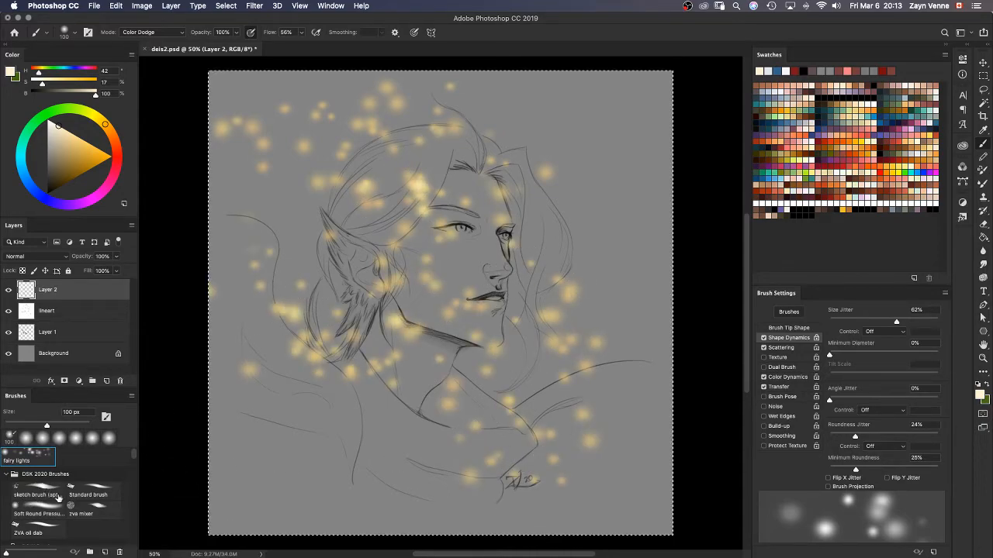
left_click(41, 494)
key("super+a")
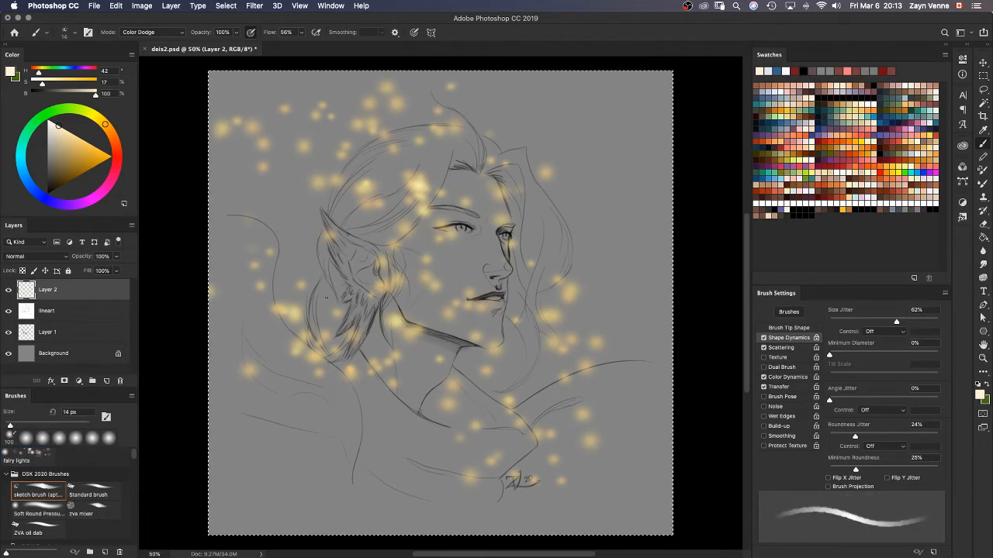
key("Delete")
Step: Draw curved pale strokes behind the head with the sketch brush, and set its mode to Normal
mouse_move(269, 111)
left_mouse_down()
mouse_move(311, 191)
mouse_move(271, 262)
left_mouse_up()
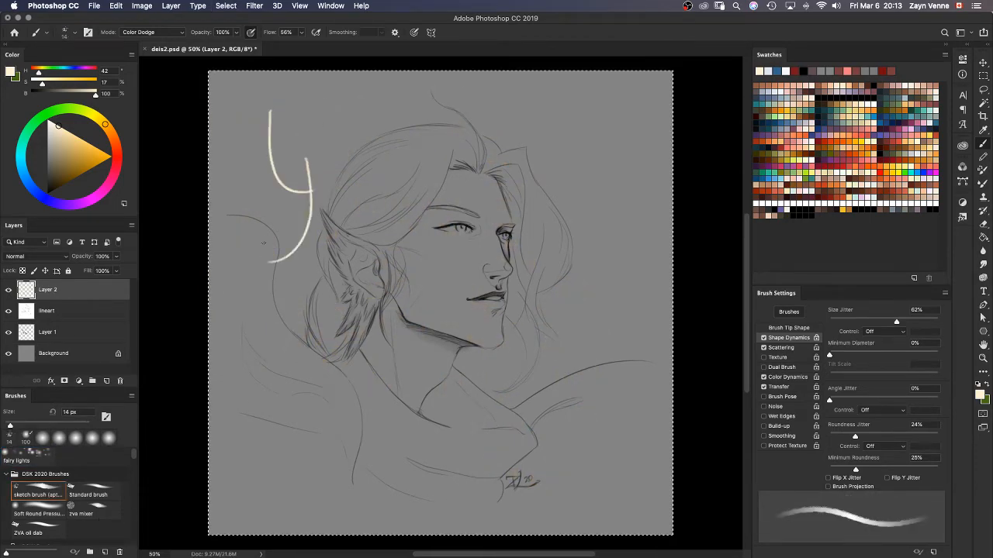
left_click_drag(313, 165, 282, 270)
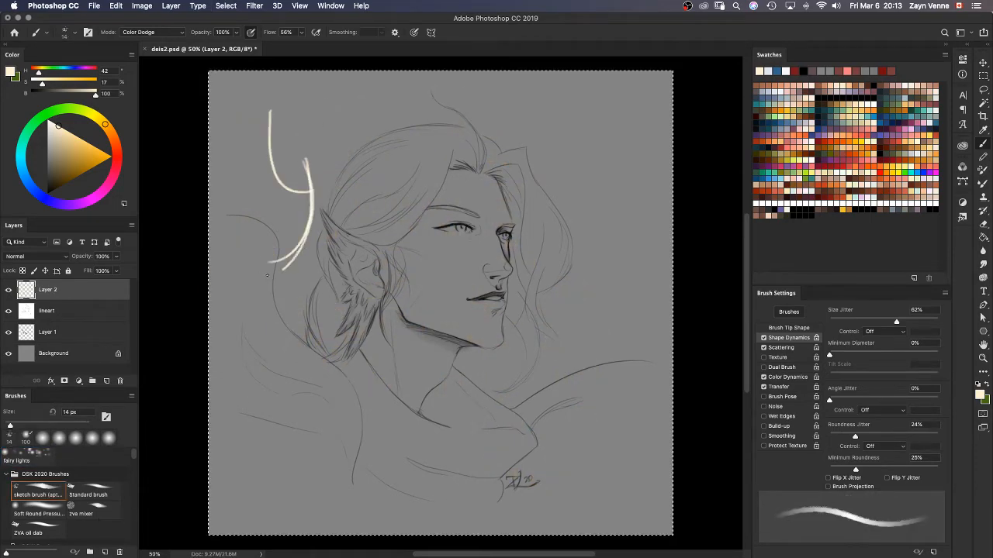
left_click(33, 454)
left_click(155, 32)
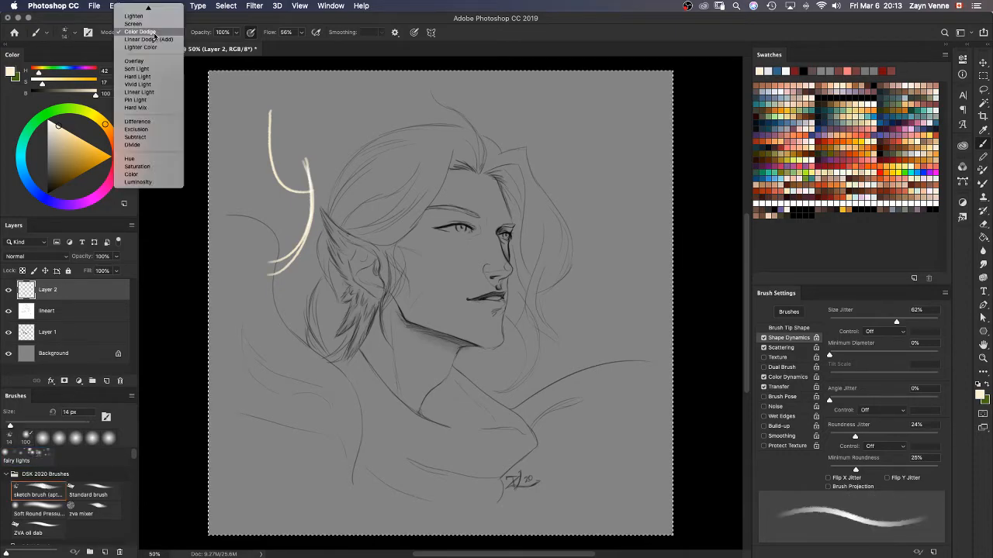
left_click(159, 10)
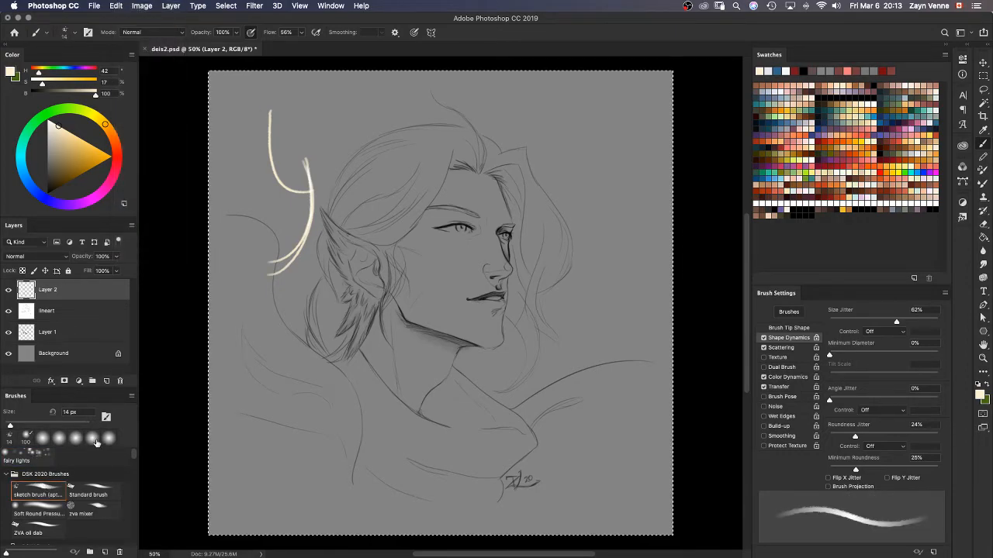
Step: Switch from the fairy lights preset to the sketch brush and back to compare their brush modes
left_click(31, 460)
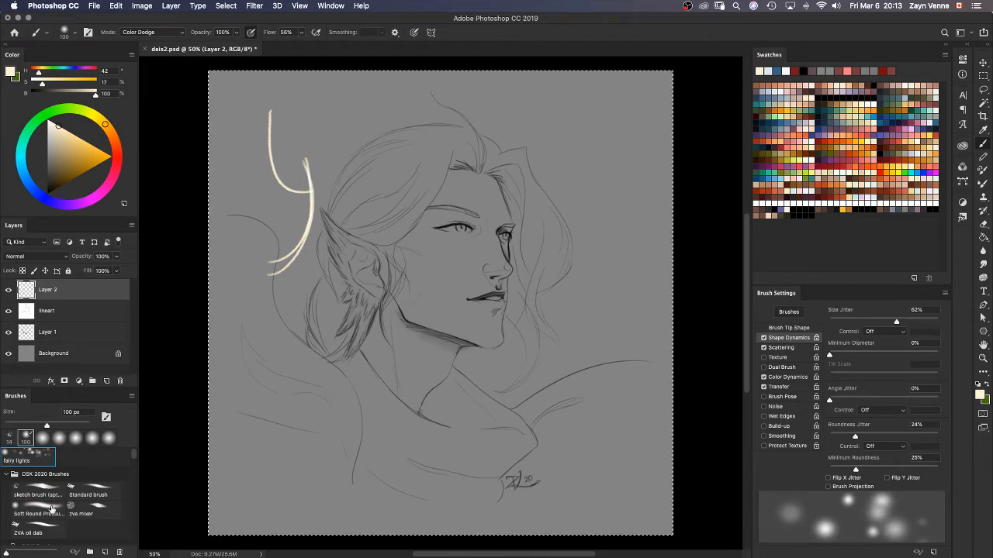
left_click(38, 490)
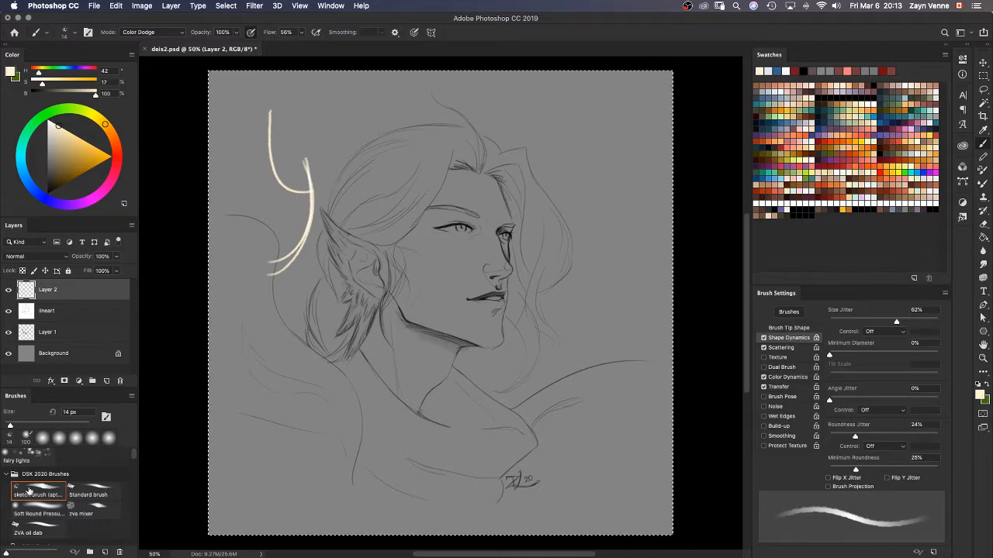
left_click(29, 458)
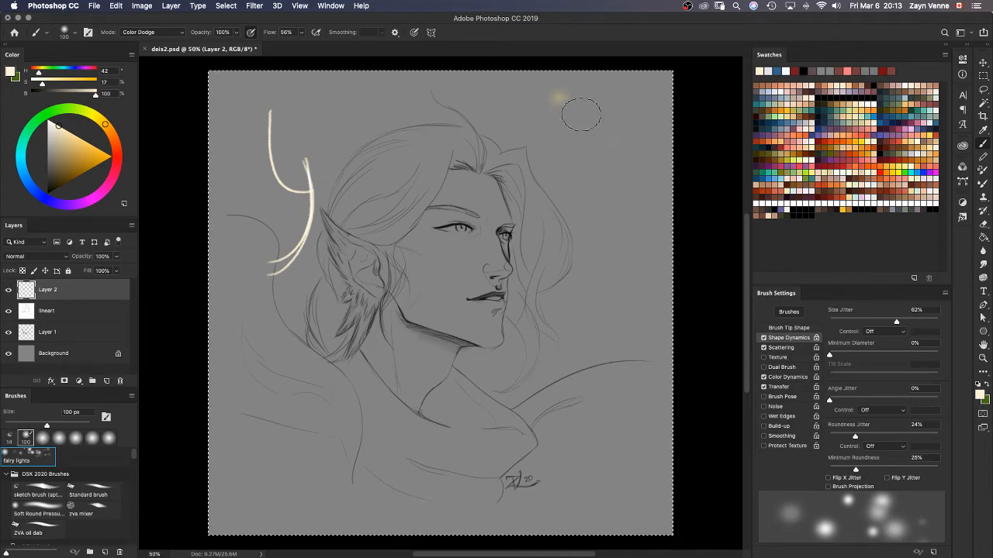
Step: Test warm yellow fairy lights over the portrait, clear the layer, and scatter pale blue lights around the head with a near-white blue swatch
mouse_move(576, 100)
left_mouse_down()
mouse_move(592, 266)
mouse_move(436, 377)
mouse_move(413, 288)
mouse_move(572, 219)
mouse_move(580, 157)
mouse_move(537, 361)
mouse_move(394, 431)
left_mouse_up()
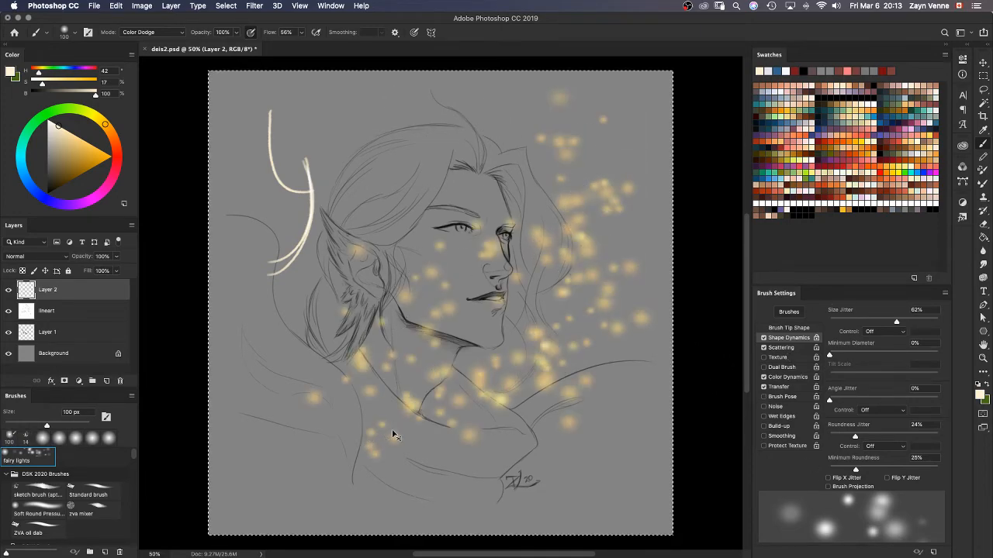
key("Delete")
left_click(785, 70)
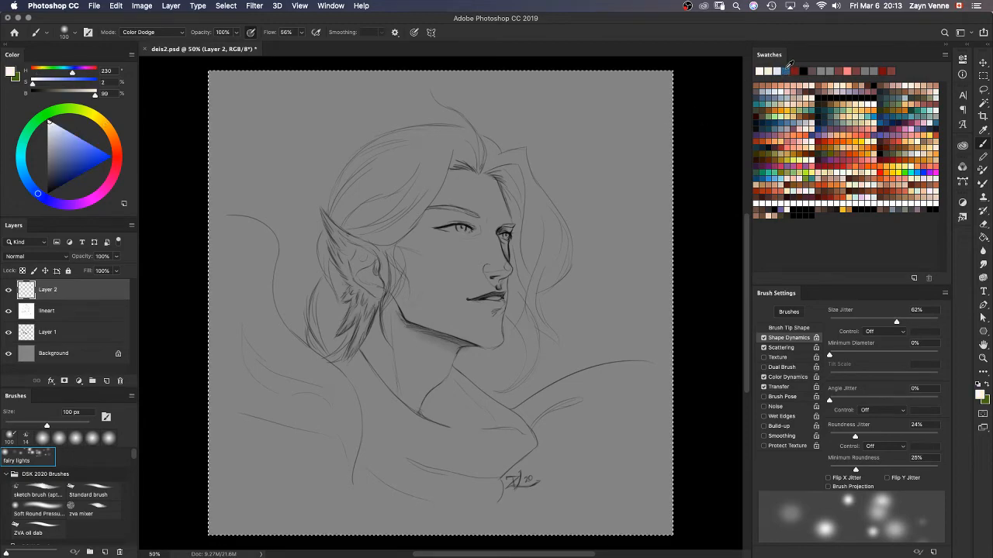
mouse_move(523, 98)
left_mouse_down()
mouse_move(531, 175)
mouse_move(333, 353)
mouse_move(287, 167)
mouse_move(435, 364)
mouse_move(296, 232)
mouse_move(264, 281)
left_mouse_up()
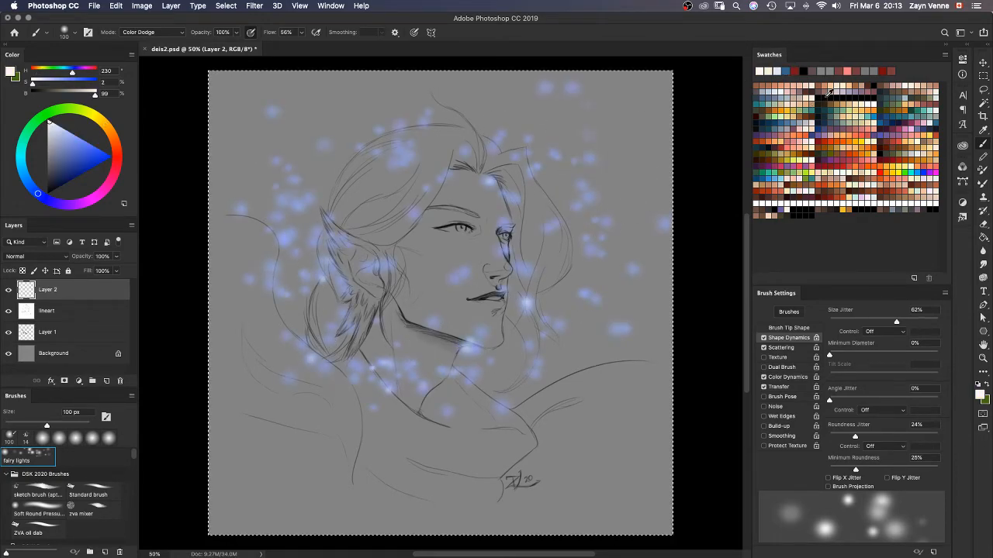
mouse_move(325, 148)
left_mouse_down()
mouse_move(295, 276)
mouse_move(280, 278)
mouse_move(260, 177)
left_mouse_up()
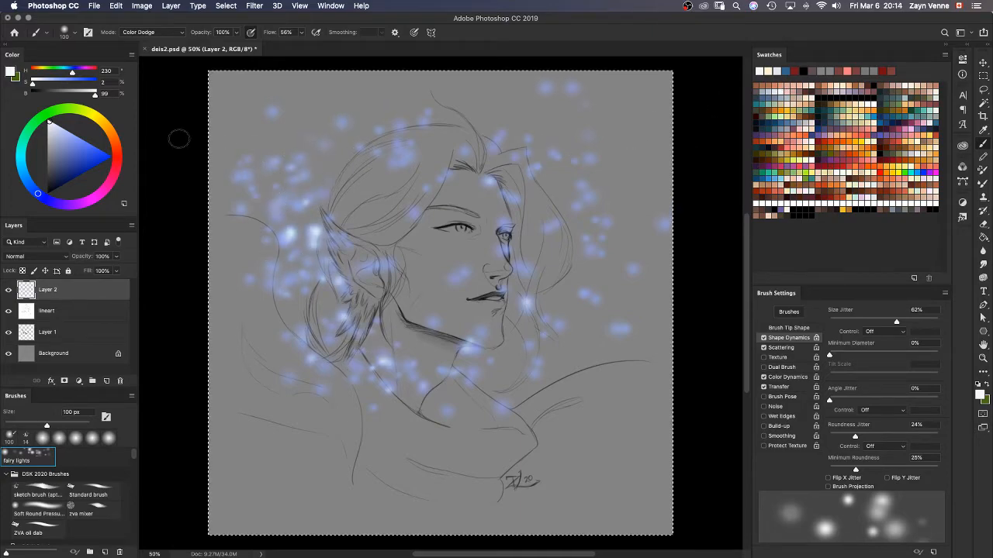
Step: Set the foreground hue to 180 and scatter cyan fairy lights over the hair, face and background
left_click(72, 73)
left_click_drag(71, 73, 63, 75)
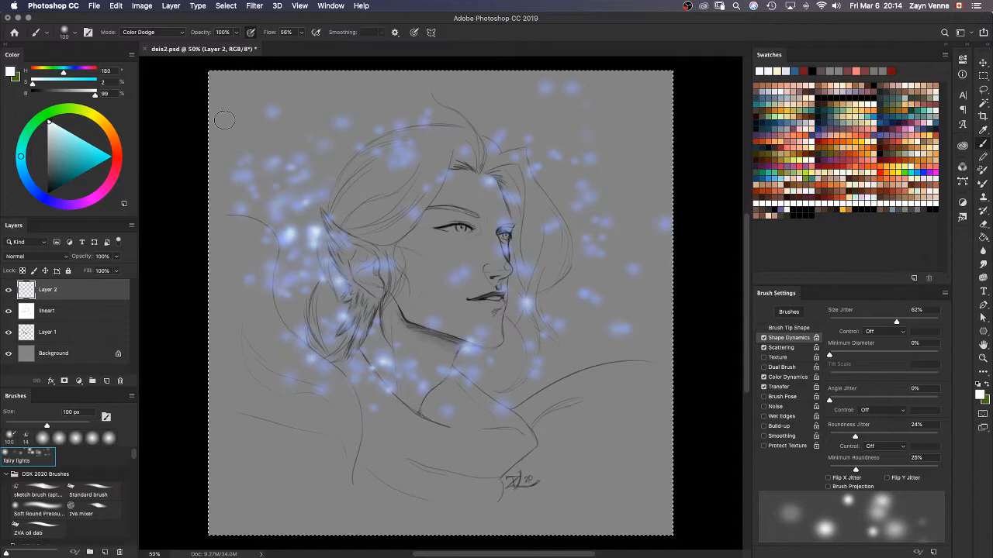
mouse_move(225, 120)
left_mouse_down()
mouse_move(306, 225)
mouse_move(325, 315)
mouse_move(570, 336)
mouse_move(602, 247)
mouse_move(590, 181)
mouse_move(309, 201)
left_mouse_up()
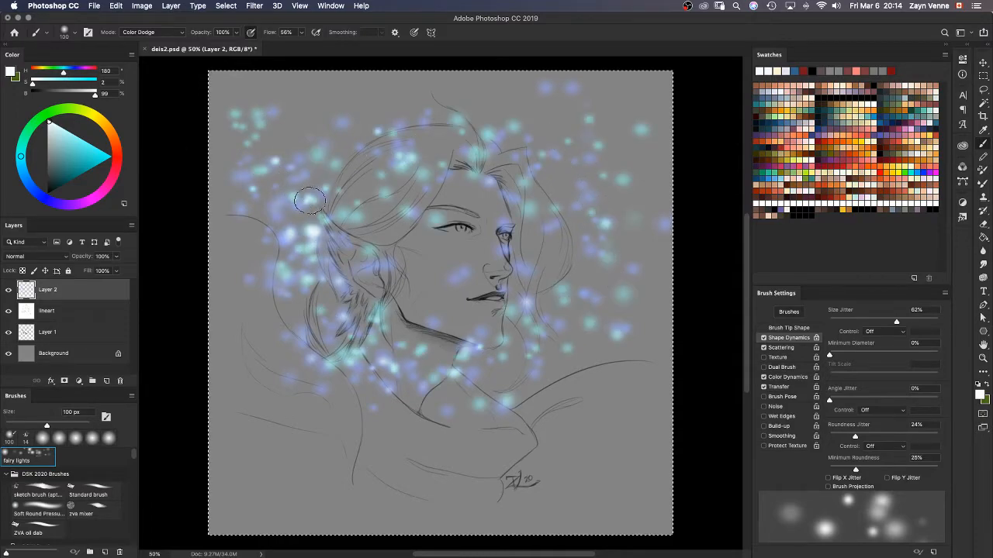
mouse_move(247, 124)
left_mouse_down()
mouse_move(480, 329)
mouse_move(535, 316)
left_mouse_up()
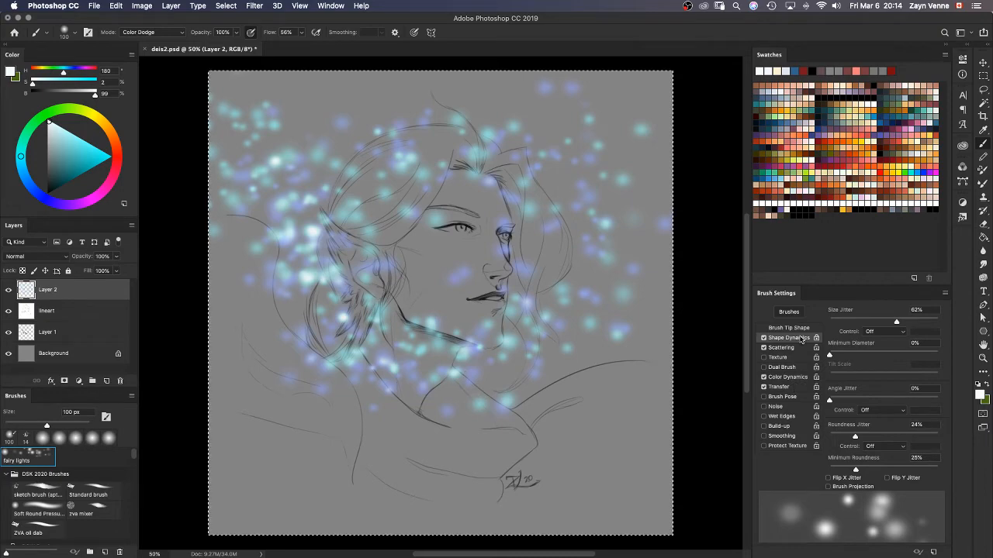
Step: Lower the brush's Color Dynamics purity to +12%, testing strokes across the portrait between adjustments
left_click(788, 376)
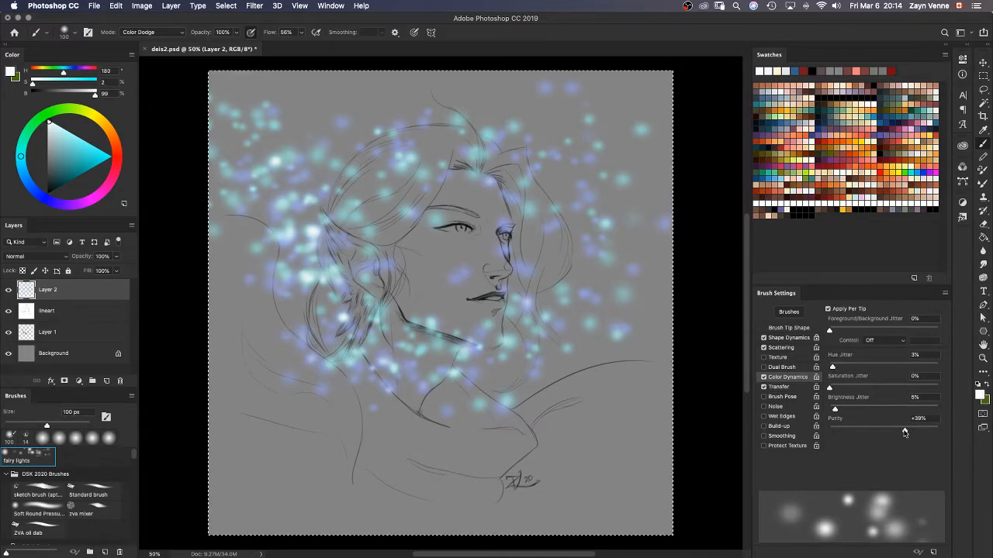
left_click_drag(902, 433, 893, 432)
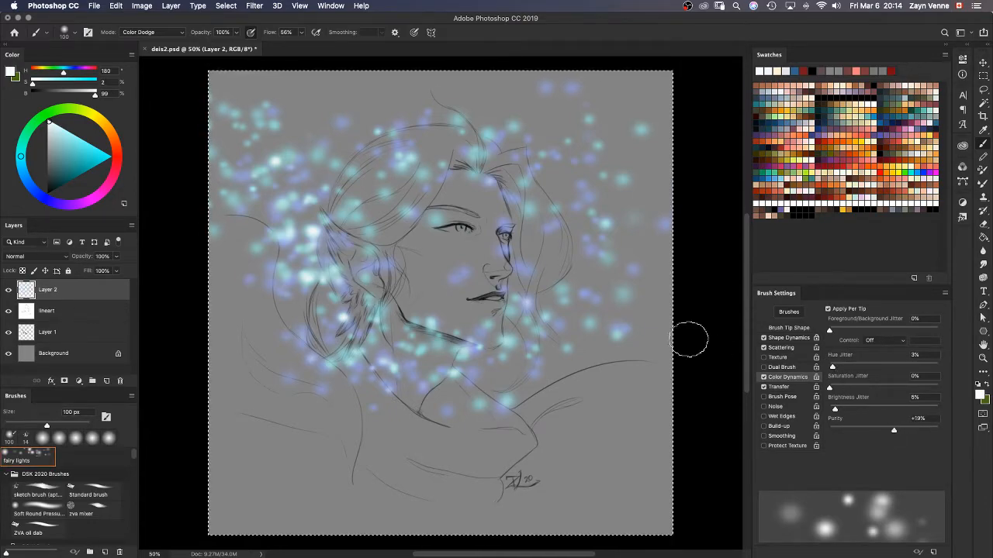
mouse_move(558, 397)
left_mouse_down()
mouse_move(513, 422)
mouse_move(439, 387)
mouse_move(401, 351)
mouse_move(365, 356)
left_mouse_up()
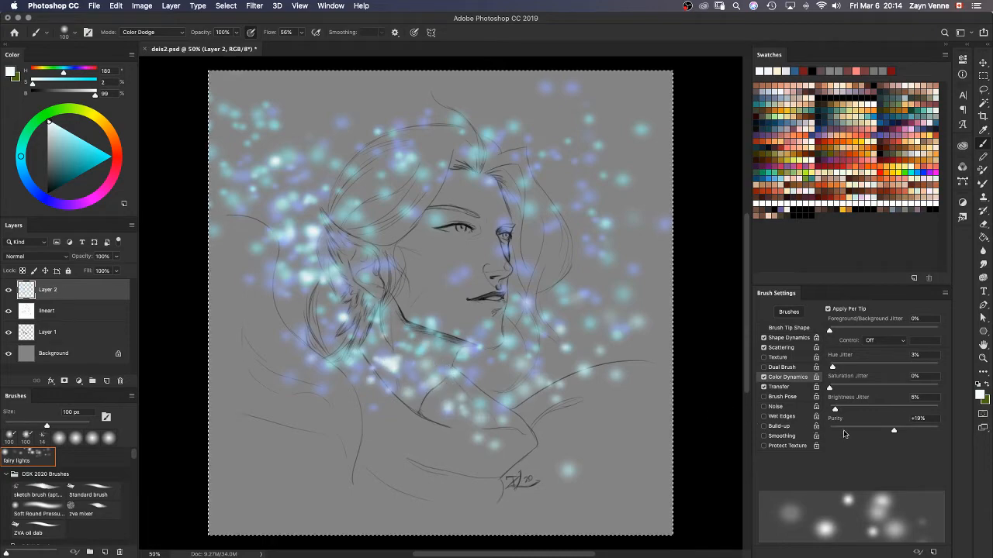
mouse_move(574, 260)
left_mouse_down()
mouse_move(552, 317)
mouse_move(460, 325)
mouse_move(371, 193)
mouse_move(326, 181)
left_mouse_up()
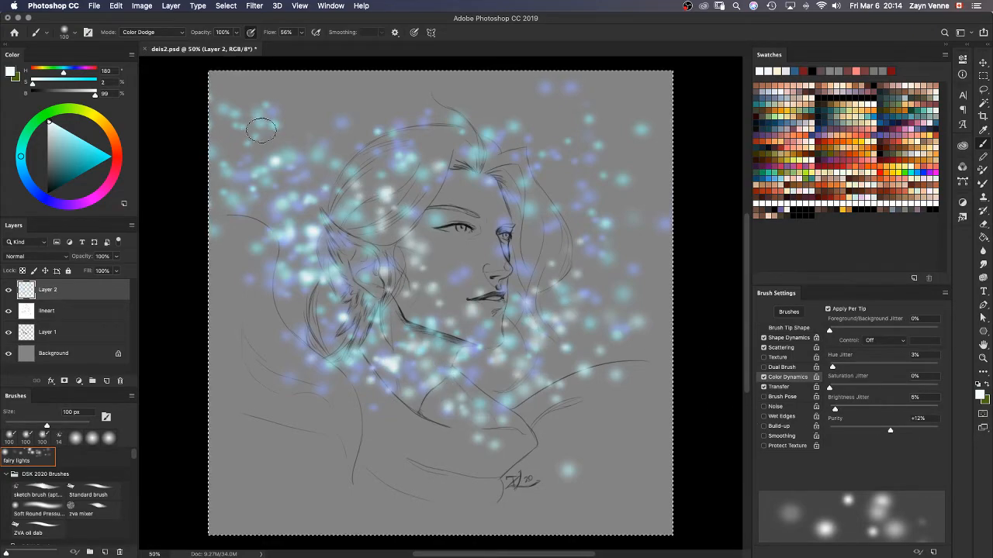
Step: Clear the layer, scatter pale lights across the portrait, and add mid-blue lights using the blue swatch (hue 207)
key("Delete")
mouse_move(368, 206)
left_mouse_down()
mouse_move(318, 151)
mouse_move(434, 264)
mouse_move(577, 221)
mouse_move(564, 135)
mouse_move(543, 287)
mouse_move(411, 345)
left_mouse_up()
left_click(797, 71)
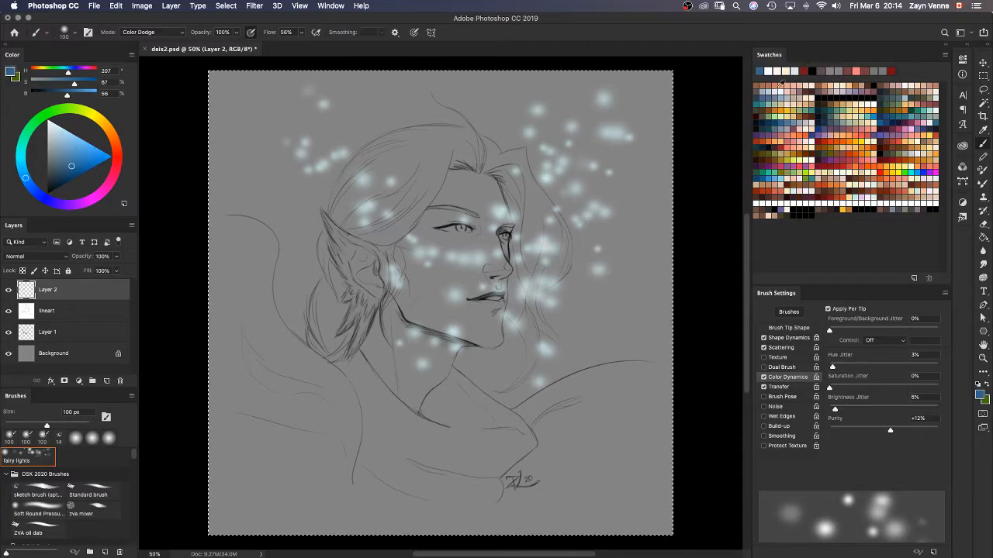
mouse_move(543, 155)
left_mouse_down()
mouse_move(504, 301)
mouse_move(380, 280)
mouse_move(388, 199)
mouse_move(305, 193)
mouse_move(321, 199)
mouse_move(292, 137)
mouse_move(370, 228)
mouse_move(406, 317)
mouse_move(549, 273)
mouse_move(499, 170)
mouse_move(372, 264)
left_mouse_up()
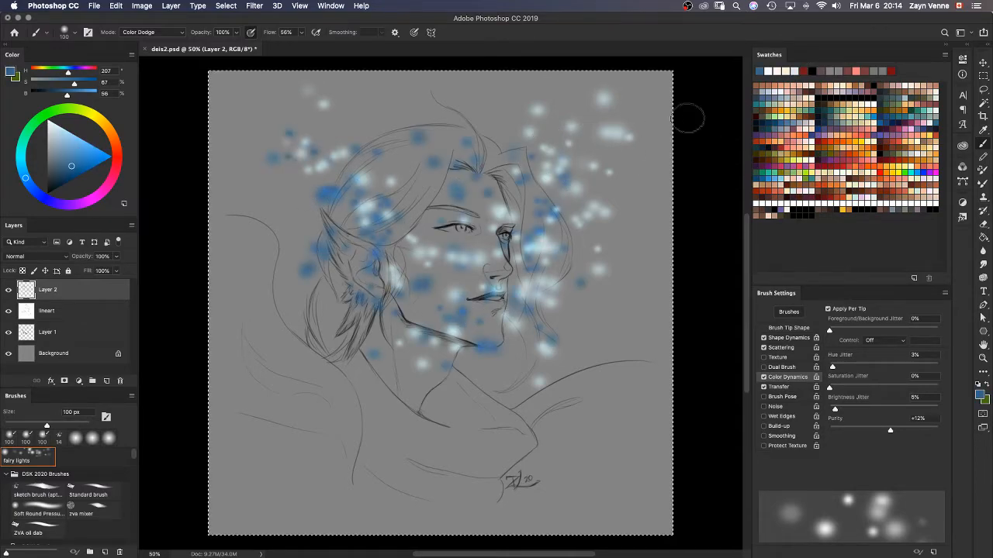
Step: Layer light grey-blue and cream fairy lights over the portrait, picking each color from the swatches
left_click(773, 89)
mouse_move(359, 163)
left_mouse_down()
mouse_move(414, 294)
mouse_move(533, 284)
mouse_move(533, 231)
mouse_move(556, 221)
mouse_move(604, 271)
mouse_move(523, 371)
mouse_move(382, 286)
mouse_move(339, 246)
mouse_move(323, 249)
mouse_move(286, 182)
mouse_move(320, 135)
left_mouse_up()
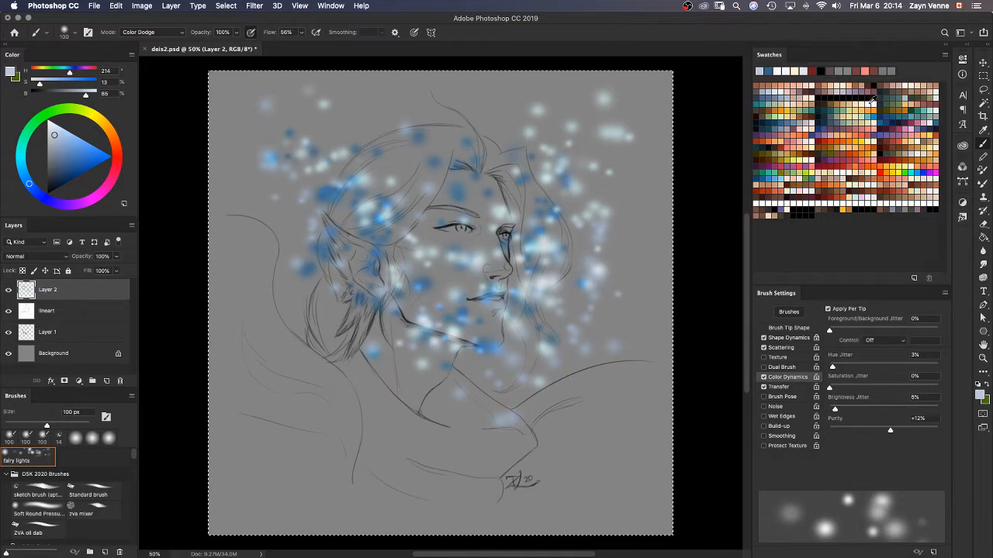
left_click(864, 99)
mouse_move(505, 136)
left_mouse_down()
mouse_move(478, 192)
mouse_move(322, 271)
mouse_move(288, 184)
mouse_move(292, 163)
mouse_move(386, 273)
mouse_move(592, 251)
left_mouse_up()
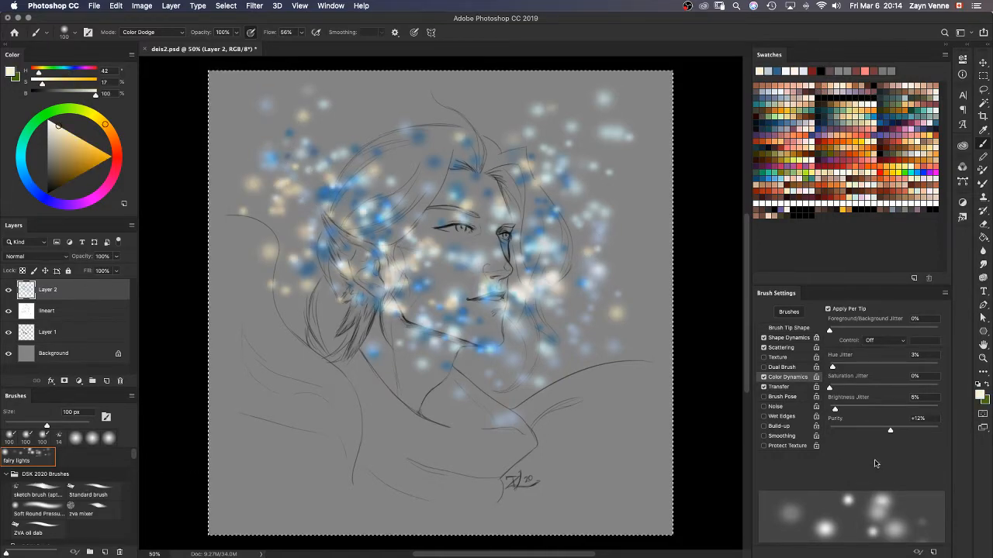
Step: Save the adjusted brush as a new preset named "fairy lights", including its brush size and tool settings
left_click(932, 551)
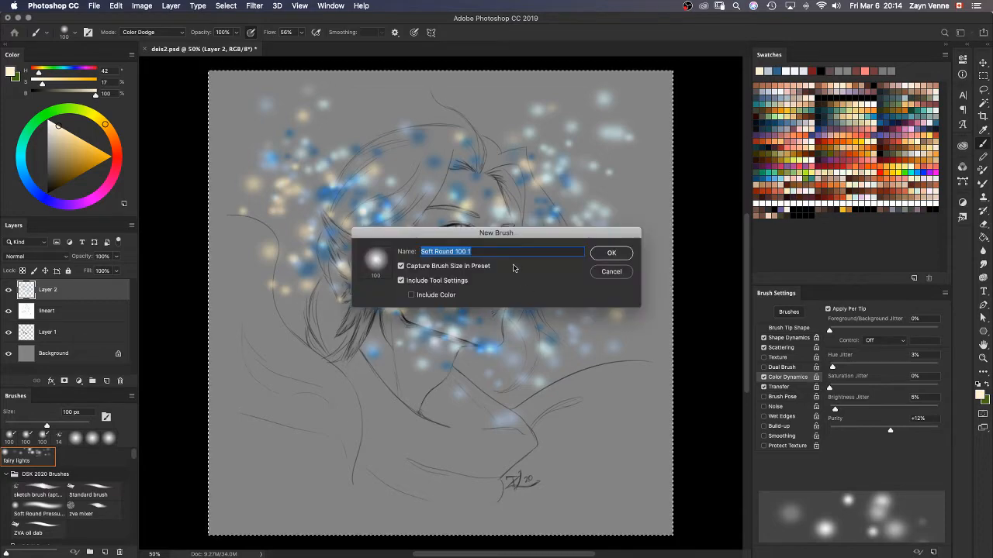
type("fairy lights")
left_click(610, 254)
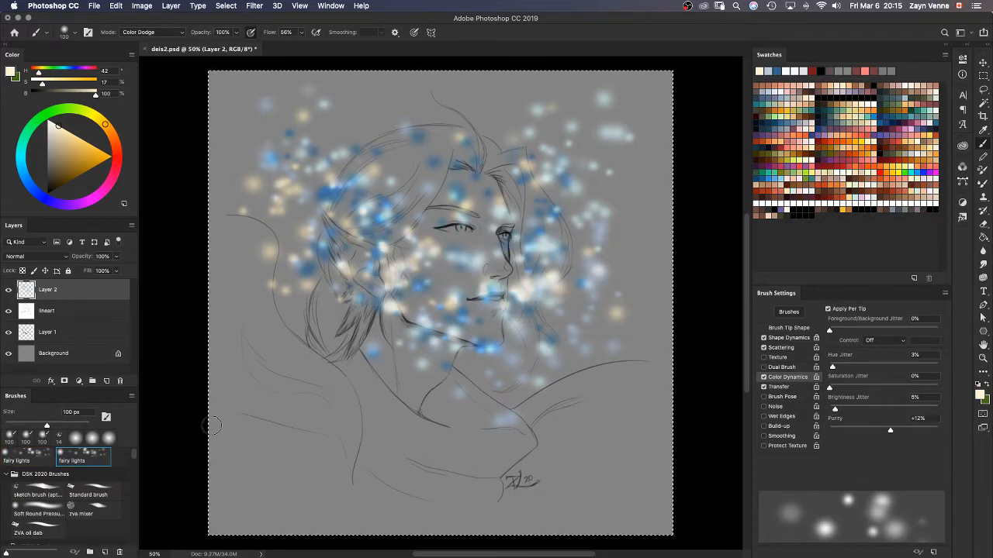
Step: Delete the older of the two fairy lights presets from the brush list
right_click(31, 459)
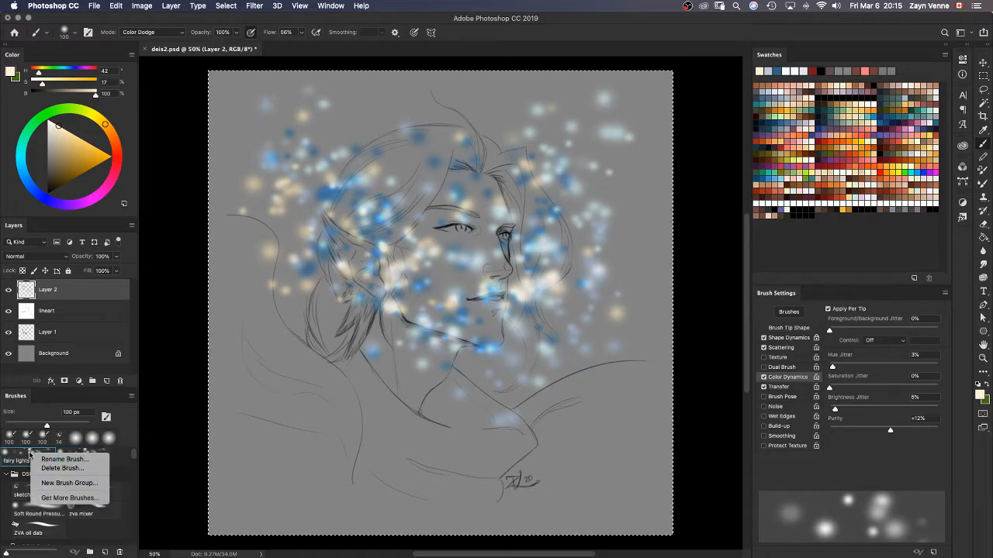
left_click(67, 469)
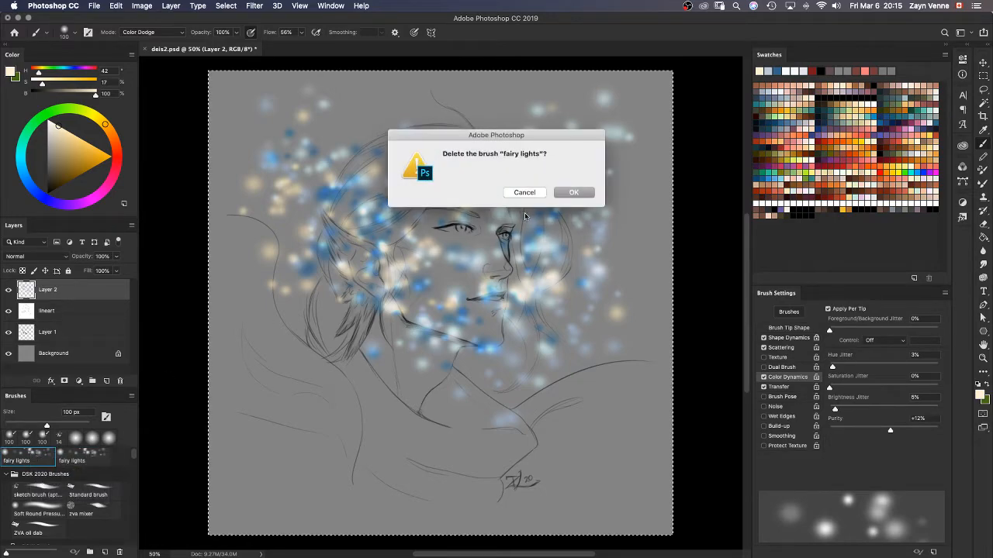
left_click(573, 194)
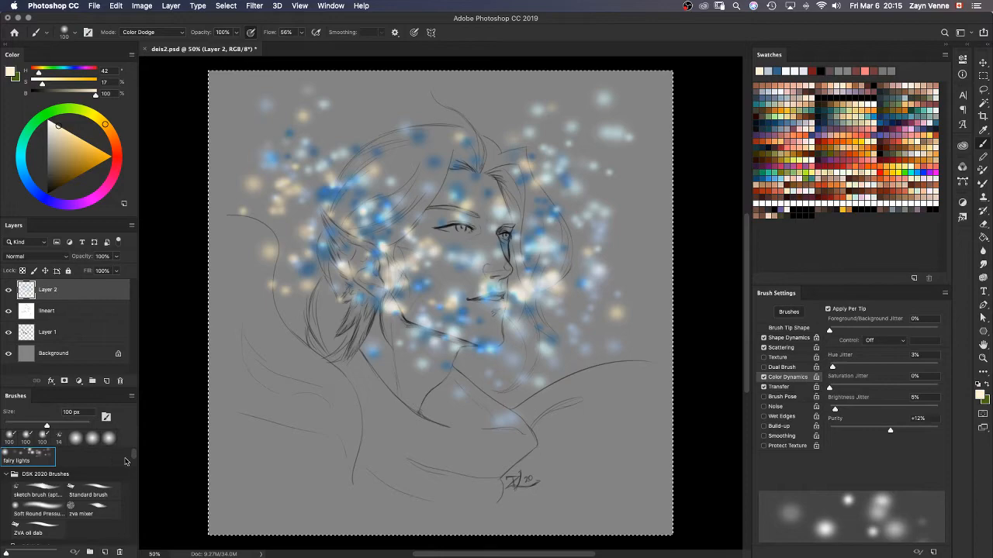
Step: Demonstrate the fairy lights preset with several passes of cream lights across the portrait, clearing the layer between and after the passes
mouse_move(277, 224)
left_mouse_down()
mouse_move(362, 316)
mouse_move(558, 188)
mouse_move(496, 373)
mouse_move(330, 442)
left_mouse_up()
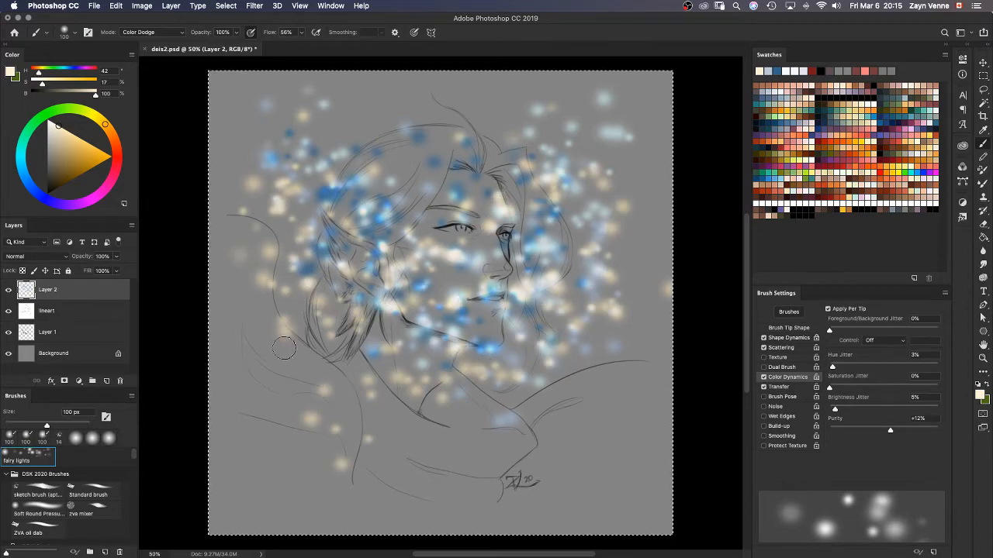
mouse_move(288, 330)
left_mouse_down()
mouse_move(268, 371)
mouse_move(292, 390)
mouse_move(409, 444)
mouse_move(470, 435)
mouse_move(551, 327)
mouse_move(612, 168)
left_mouse_up()
key("super+z")
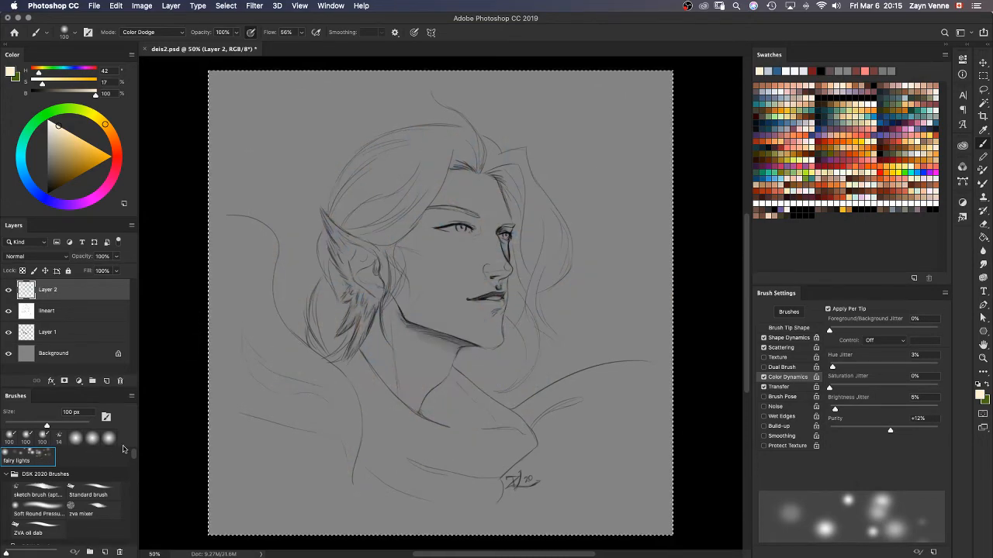
mouse_move(271, 124)
left_mouse_down()
mouse_move(307, 207)
mouse_move(502, 197)
mouse_move(561, 284)
left_mouse_up()
mouse_move(298, 257)
left_mouse_down()
mouse_move(367, 264)
mouse_move(529, 156)
mouse_move(665, 162)
left_mouse_up()
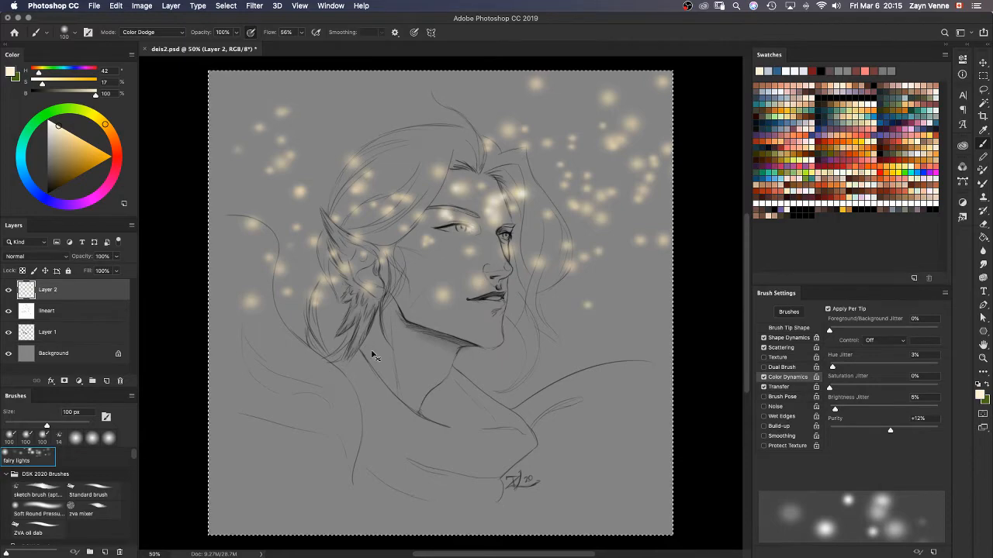
key("super+z")
key("super+z")
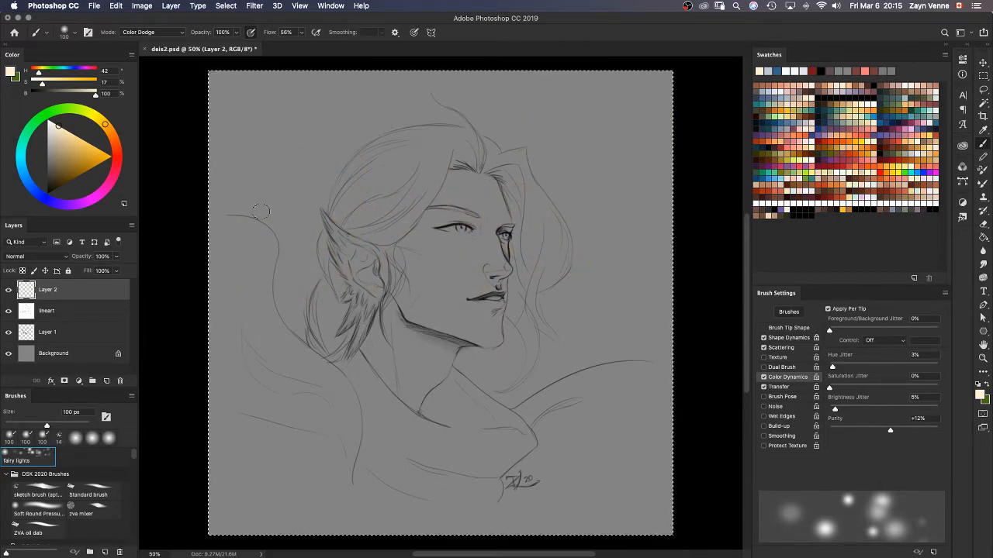
left_click(265, 146)
mouse_move(282, 156)
left_mouse_down()
mouse_move(359, 210)
mouse_move(397, 345)
mouse_move(506, 258)
mouse_move(529, 223)
mouse_move(613, 272)
mouse_move(431, 438)
mouse_move(320, 295)
mouse_move(277, 333)
mouse_move(422, 401)
mouse_move(458, 432)
mouse_move(276, 209)
left_mouse_up()
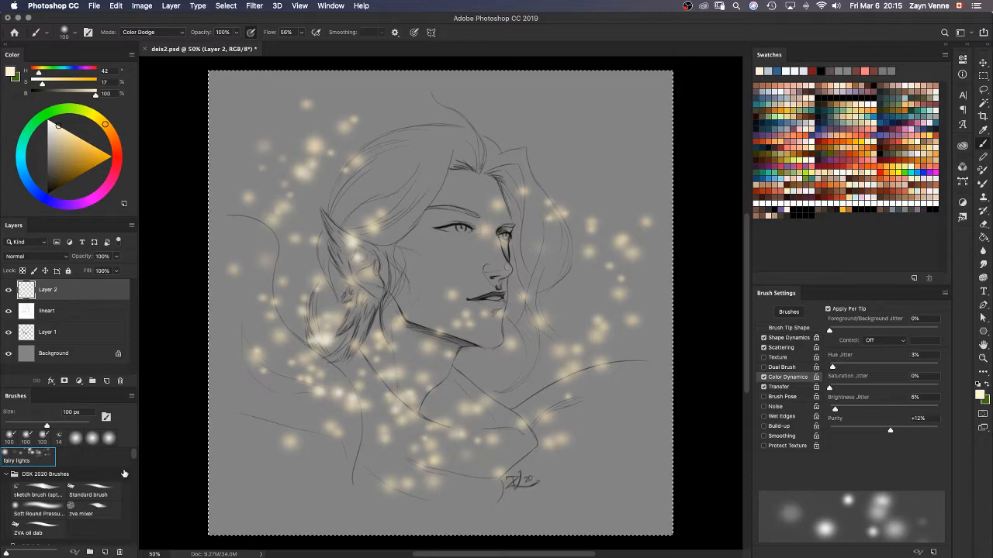
key("Delete")
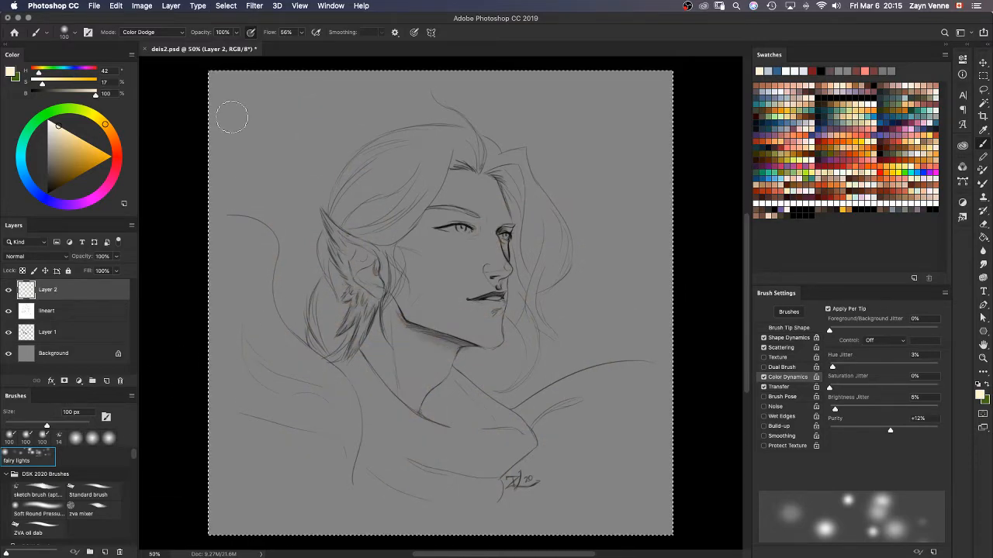
Step: Start a new document with its custom background contents color set to white (ffffff)
key("super+shift+n")
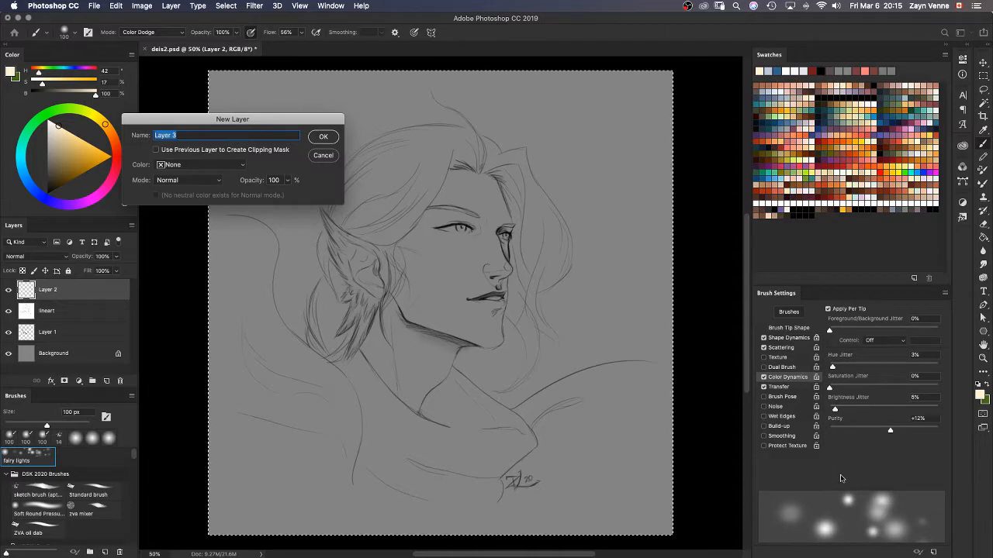
left_click(315, 156)
key("super+n")
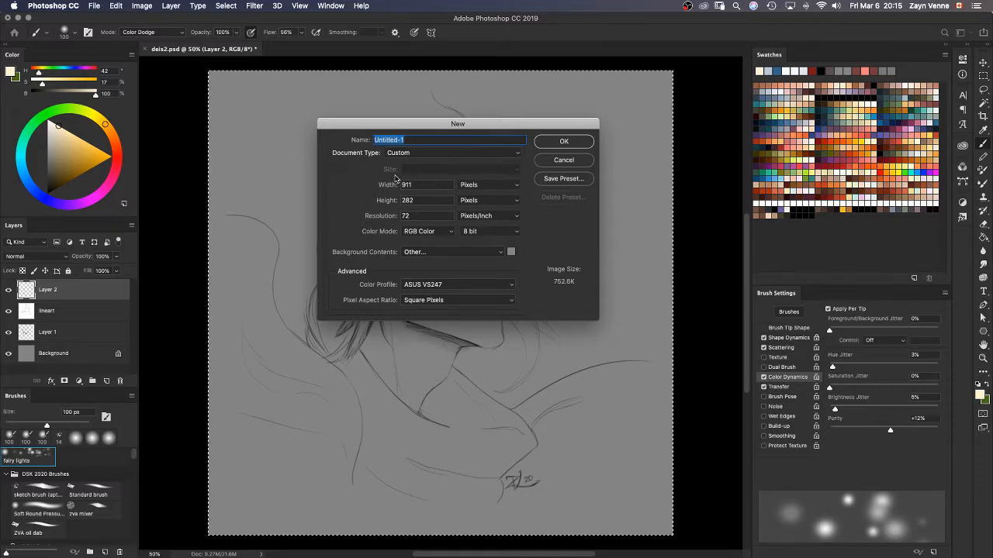
left_click(472, 184)
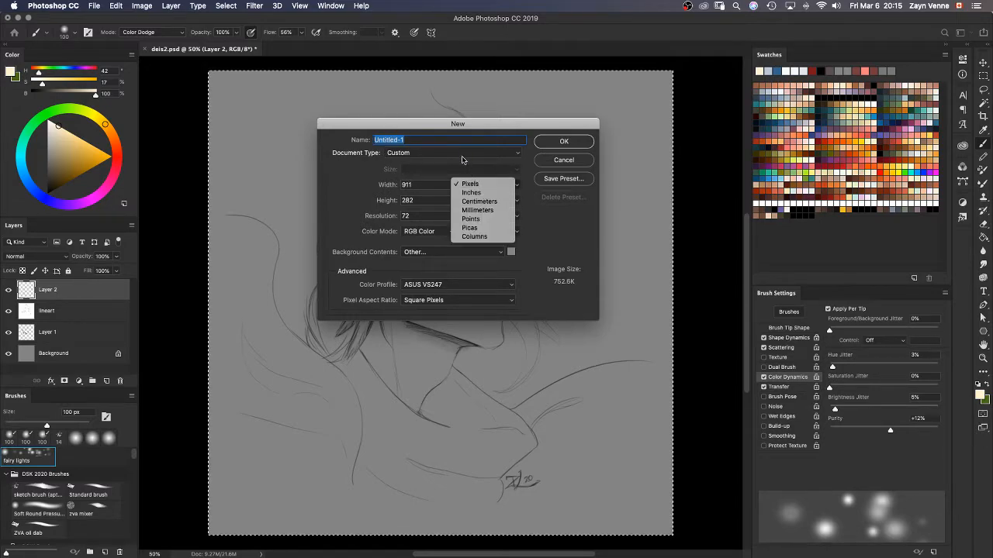
left_click(515, 256)
left_click(511, 254)
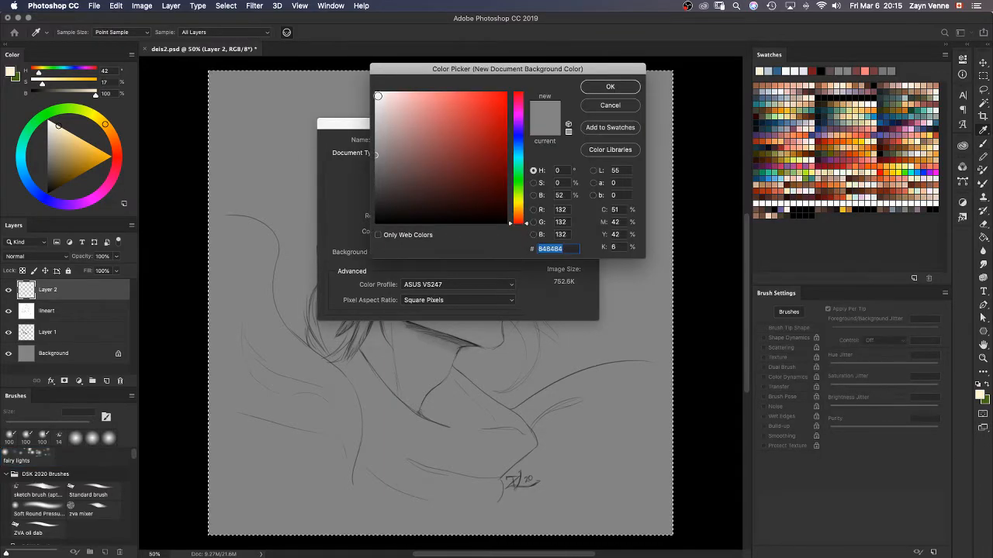
left_click_drag(377, 93, 361, 86)
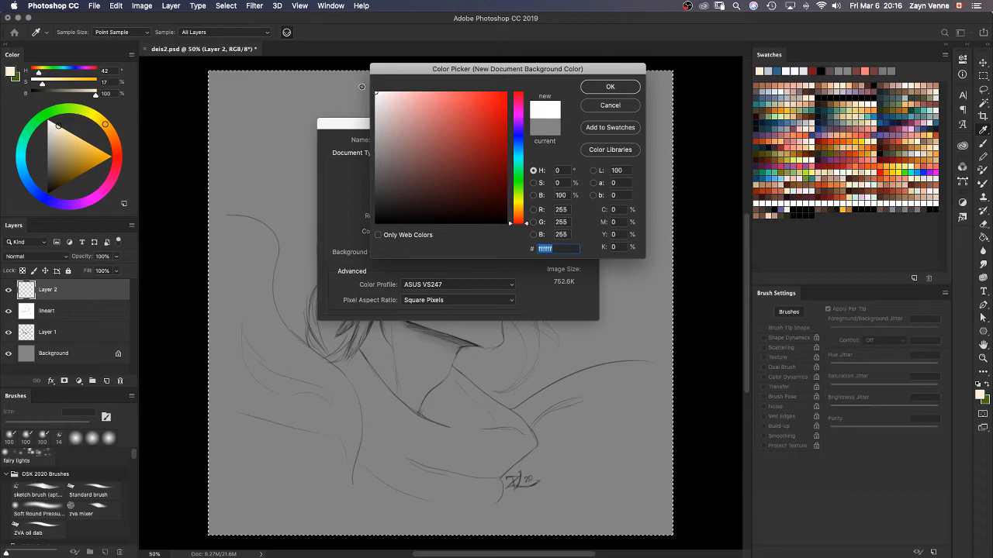
left_click(608, 88)
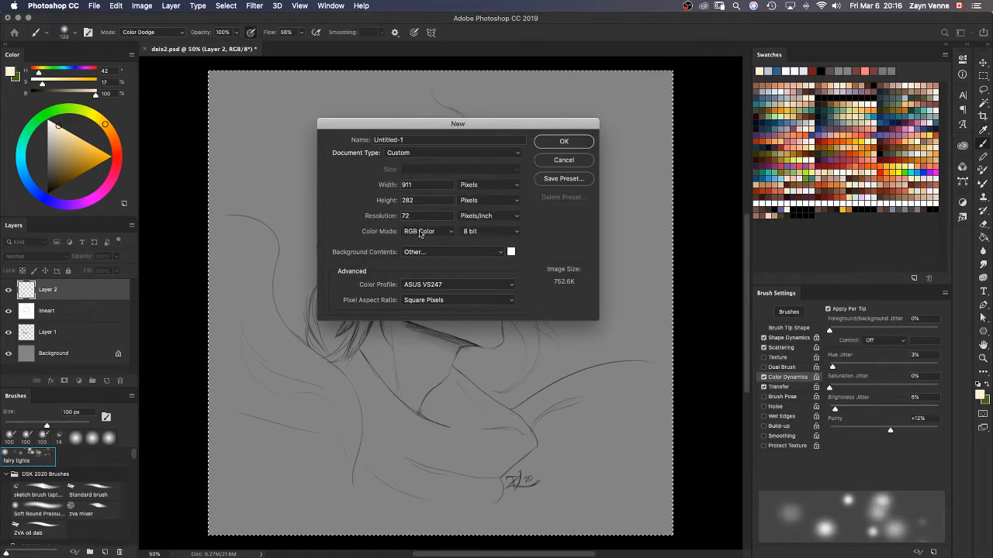
Step: Set the new document's width and height to 200 pixels each
left_click(428, 185)
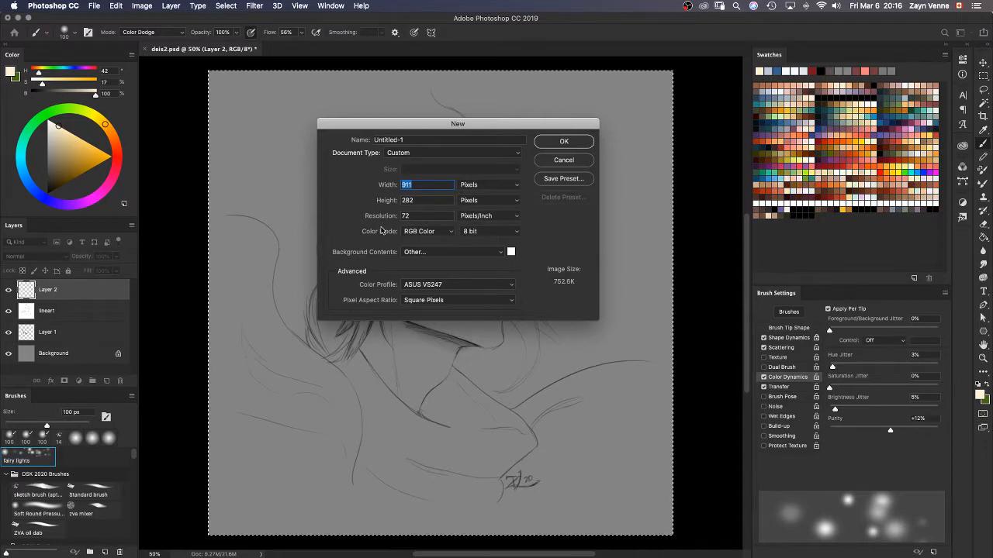
type("200")
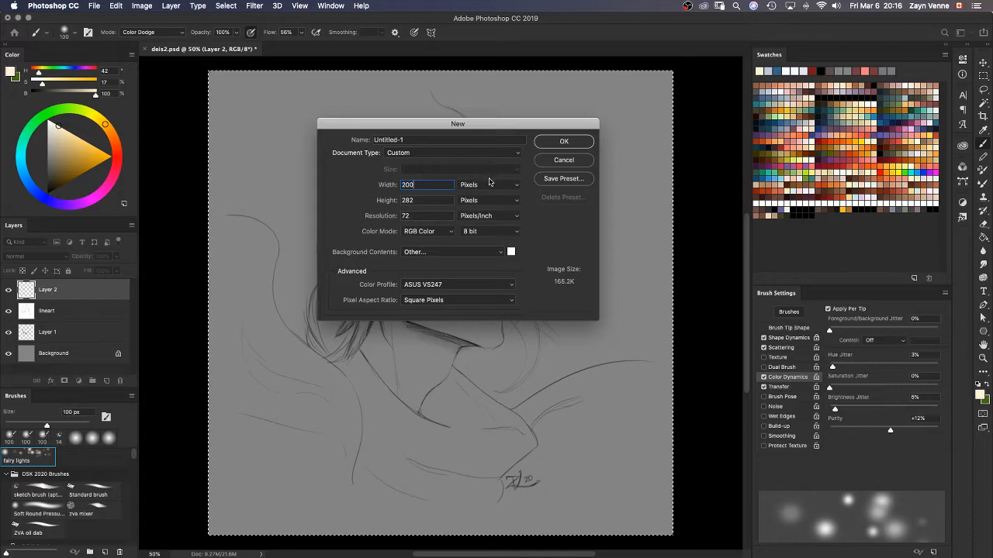
key("Tab")
type("200")
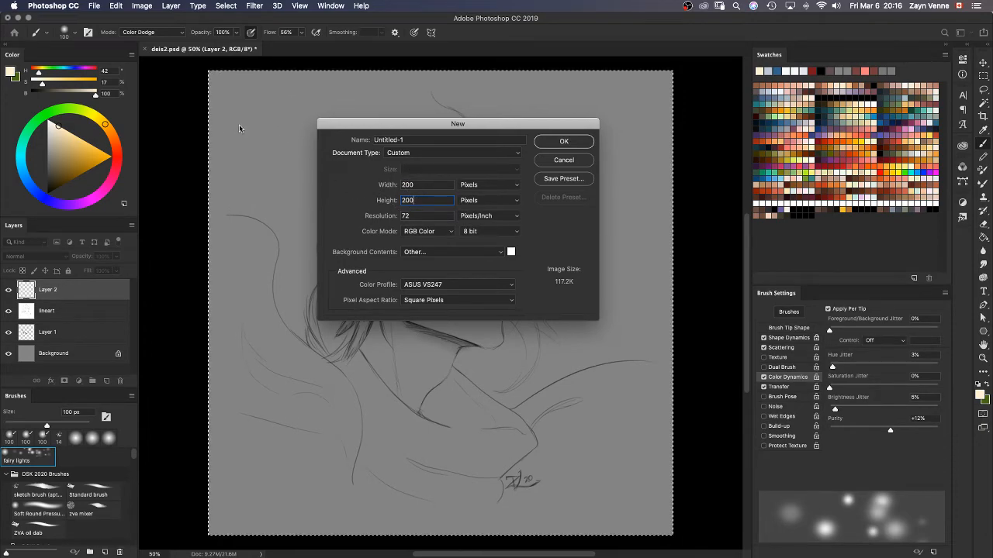
Step: Set the new document's width and height to 500 pixels each and create it
double_click(424, 186)
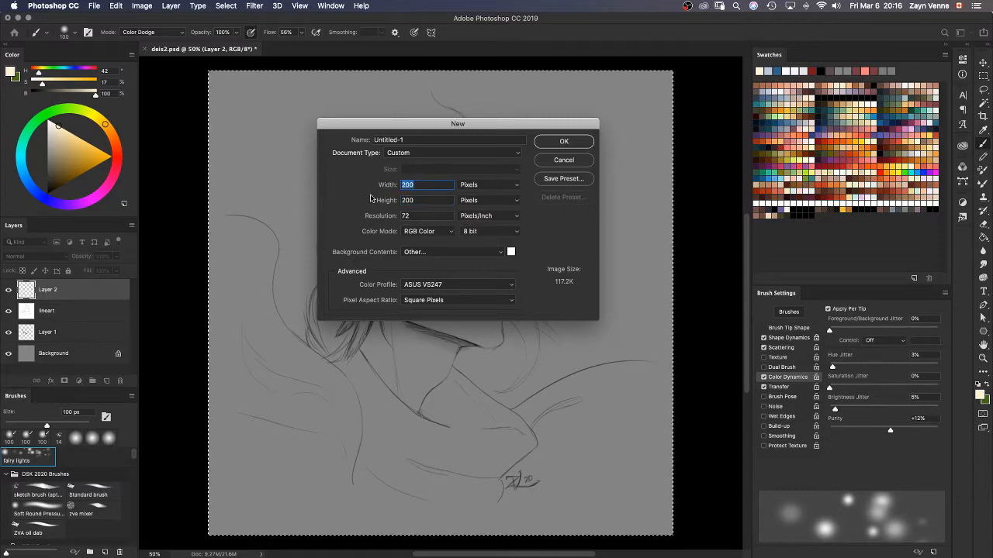
type("500")
key("Tab")
type("500")
key("Tab")
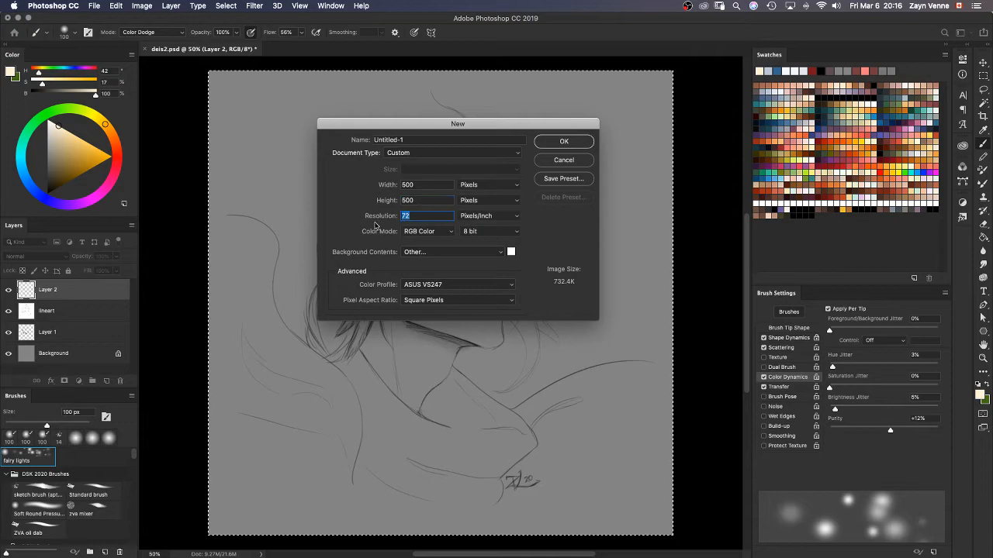
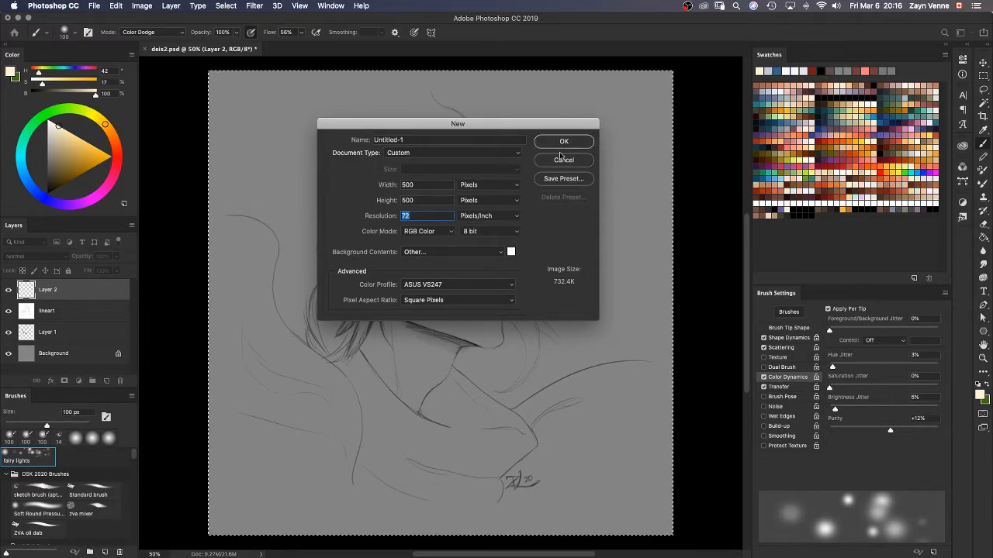
key("Return")
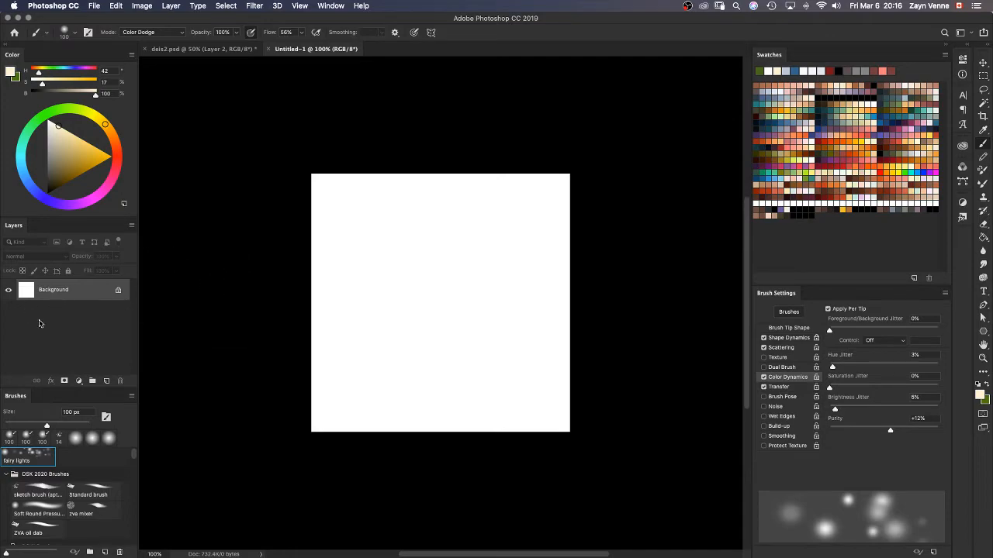
Step: Show the brush tip shape settings and collapse the DSK 2020 Brushes and DSK1 Brushes groups in the brush list
left_click(795, 328)
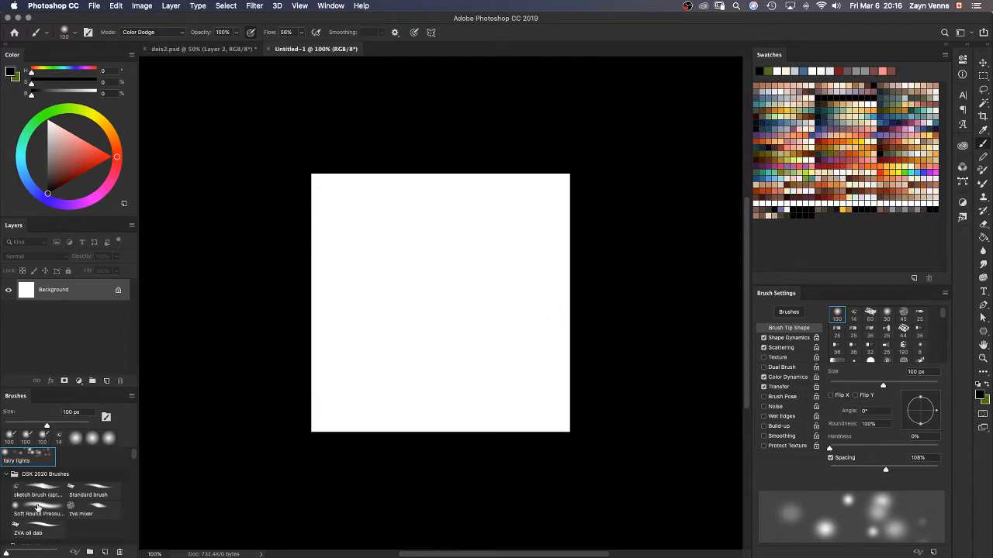
left_click(39, 495)
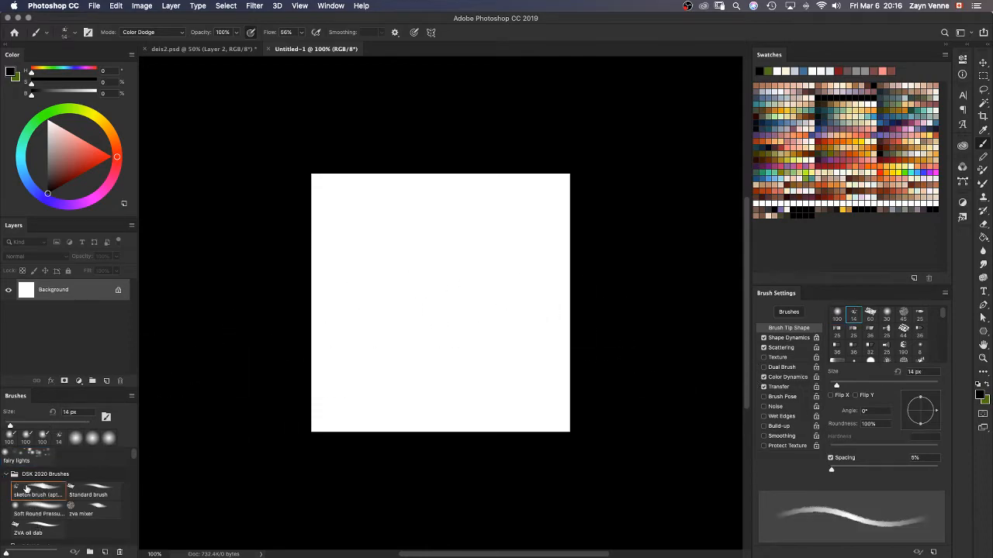
scroll(136, 466, "down", 5)
scroll(137, 465, "up", 4)
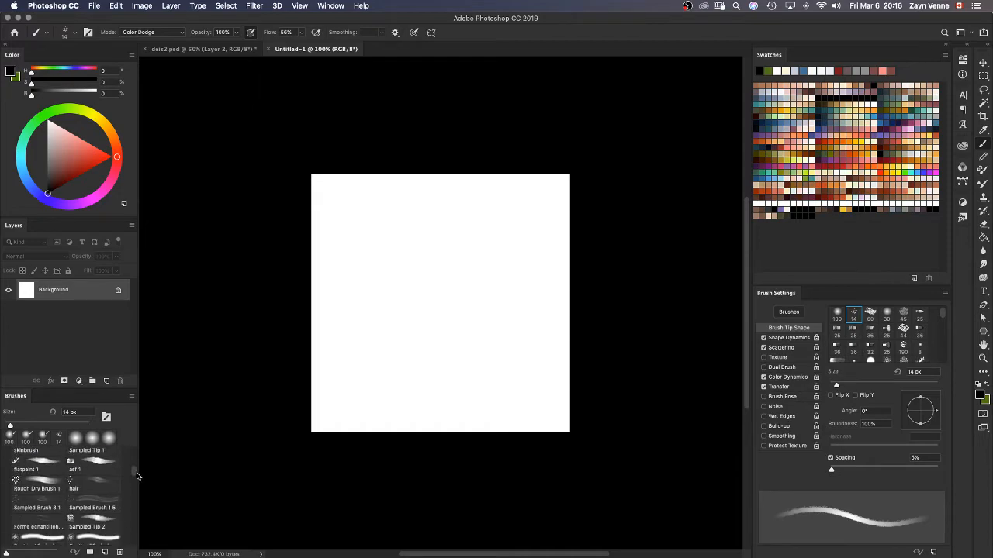
left_click_drag(136, 458, 136, 449)
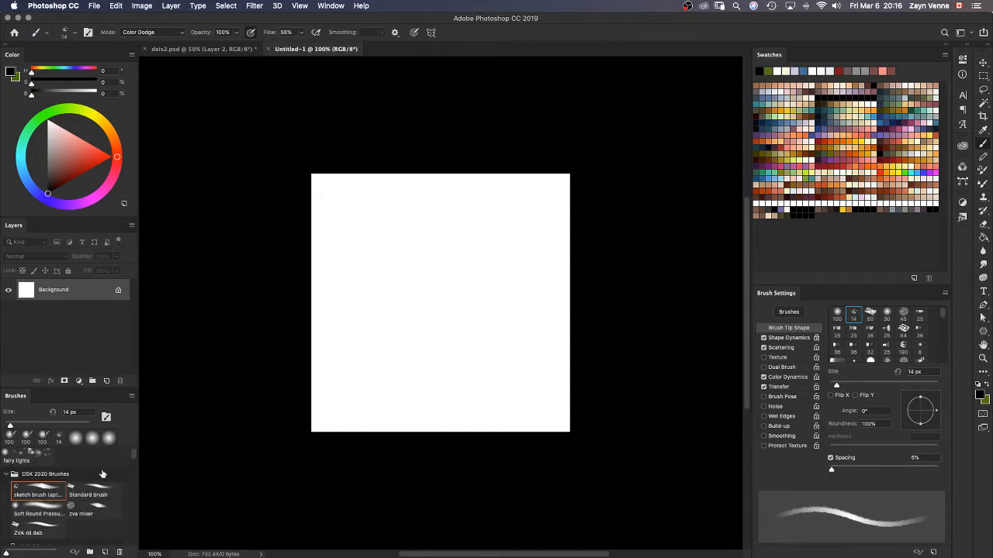
left_click(7, 474)
left_click(6, 488)
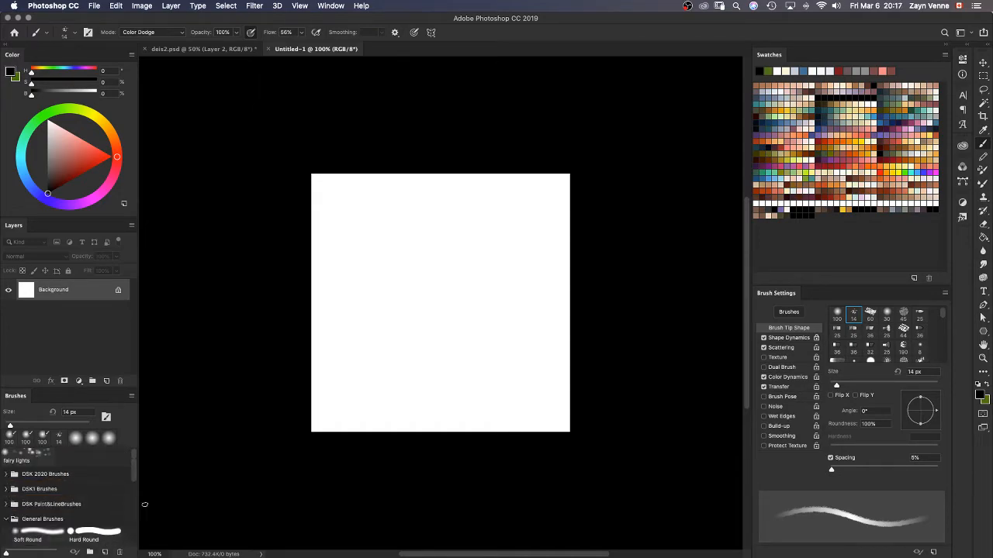
Step: Select the first pressure-sensitive hard round brush preset from the General Brushes group
scroll(131, 465, "down", 3)
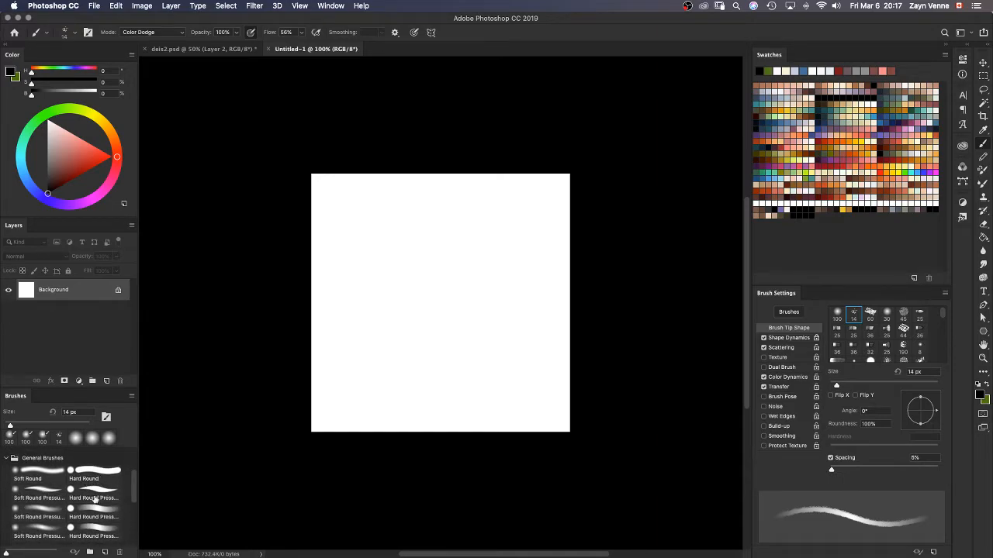
left_click(93, 478)
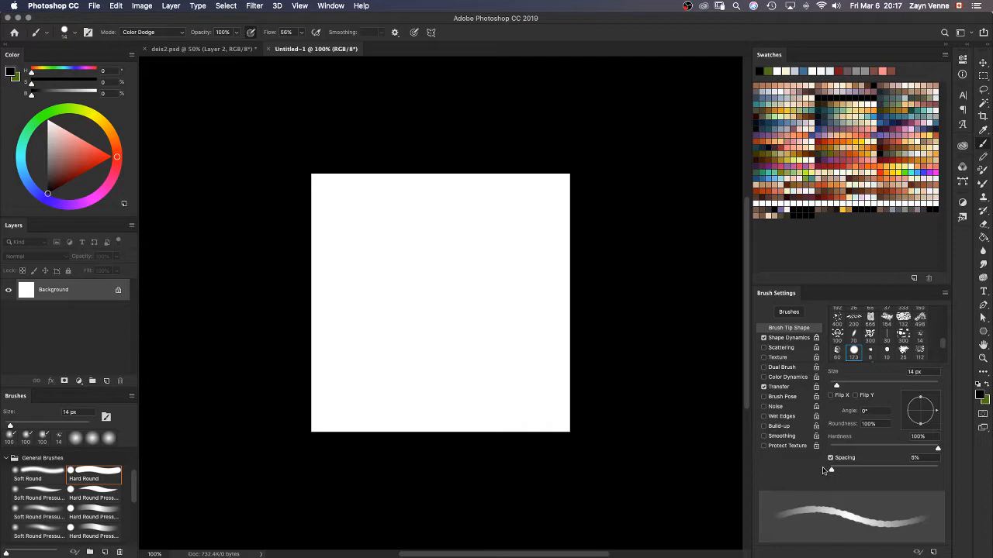
left_click(39, 495)
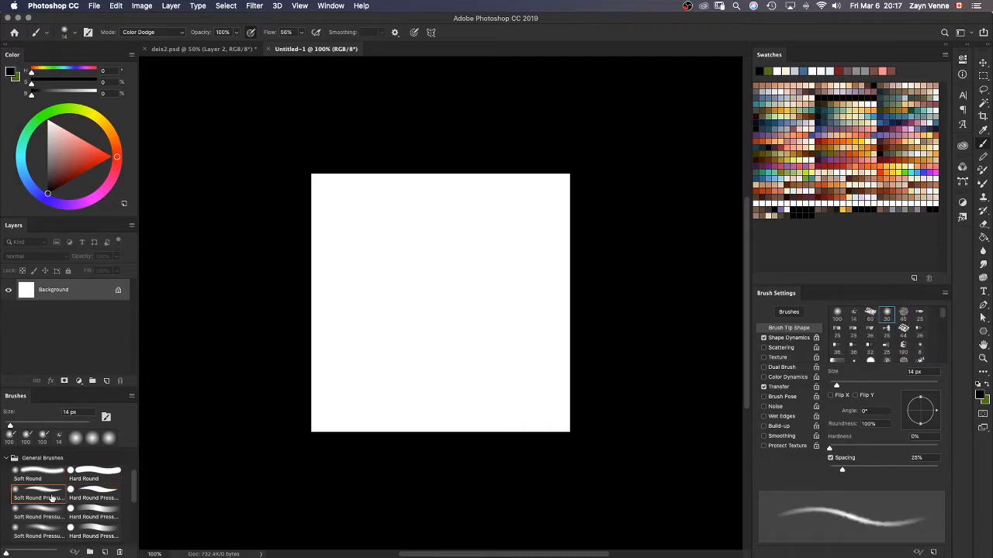
left_click(84, 492)
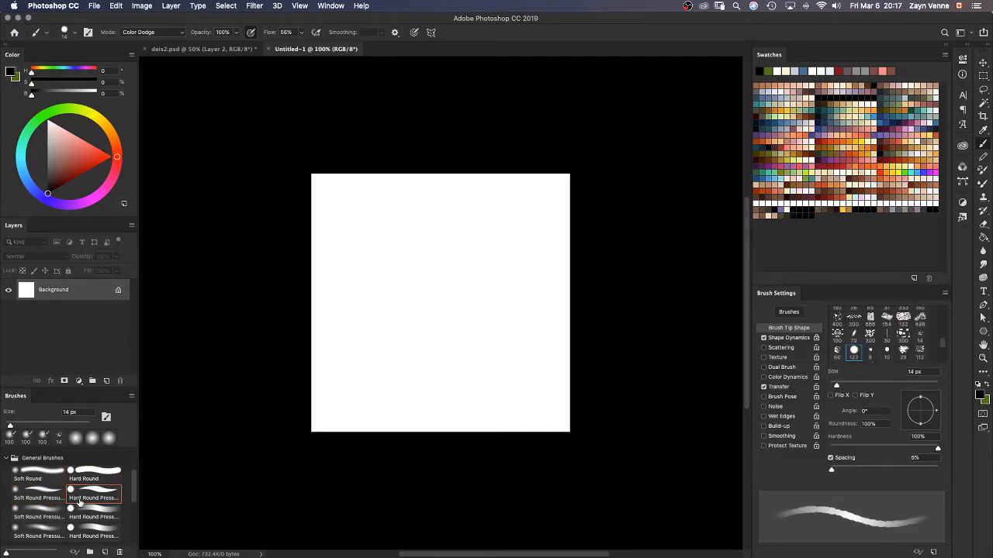
left_click(763, 338)
left_click(764, 386)
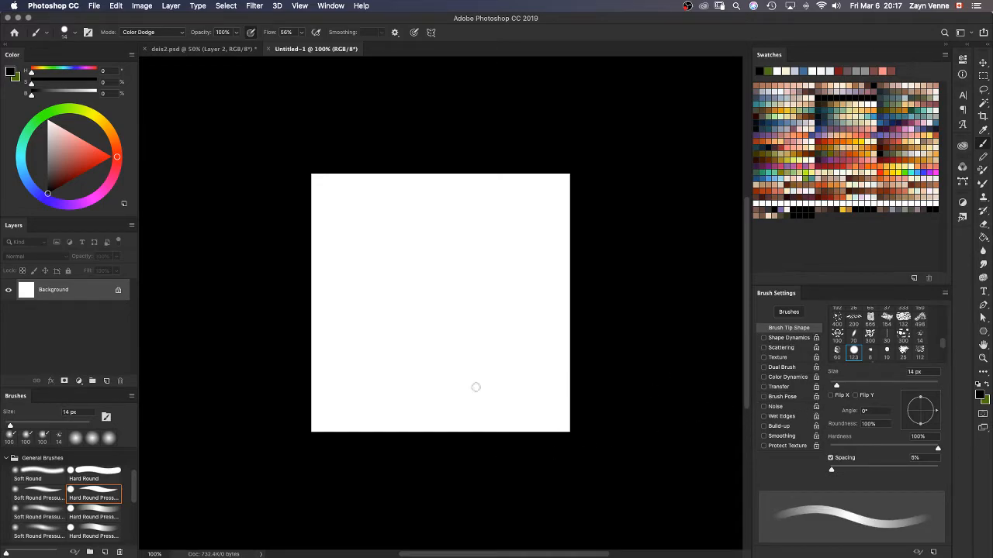
left_click(104, 500)
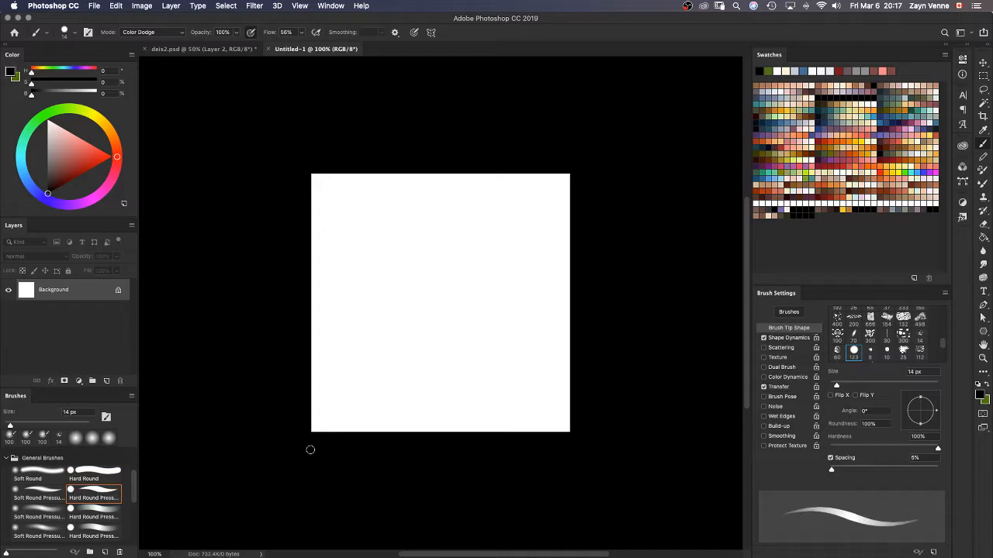
left_click(98, 471)
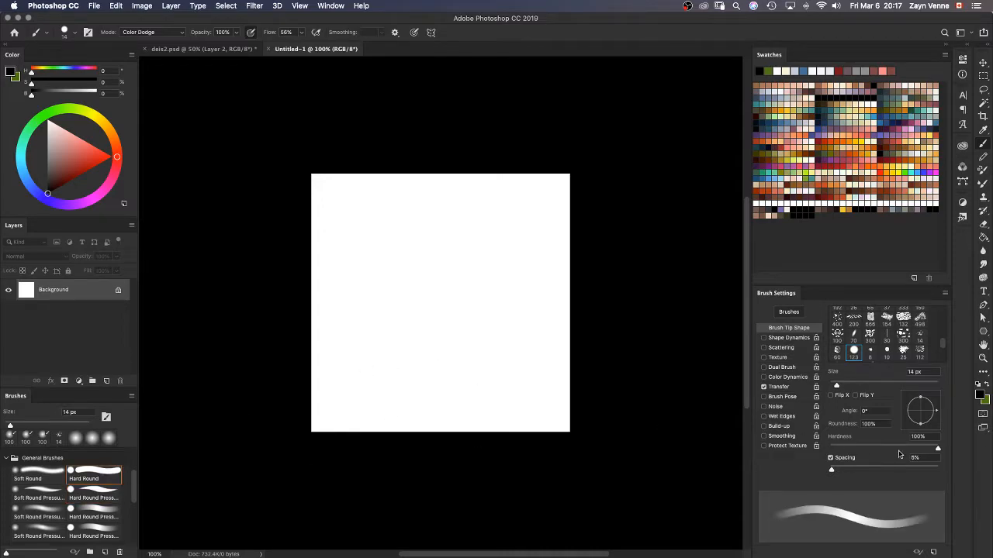
left_click(104, 500)
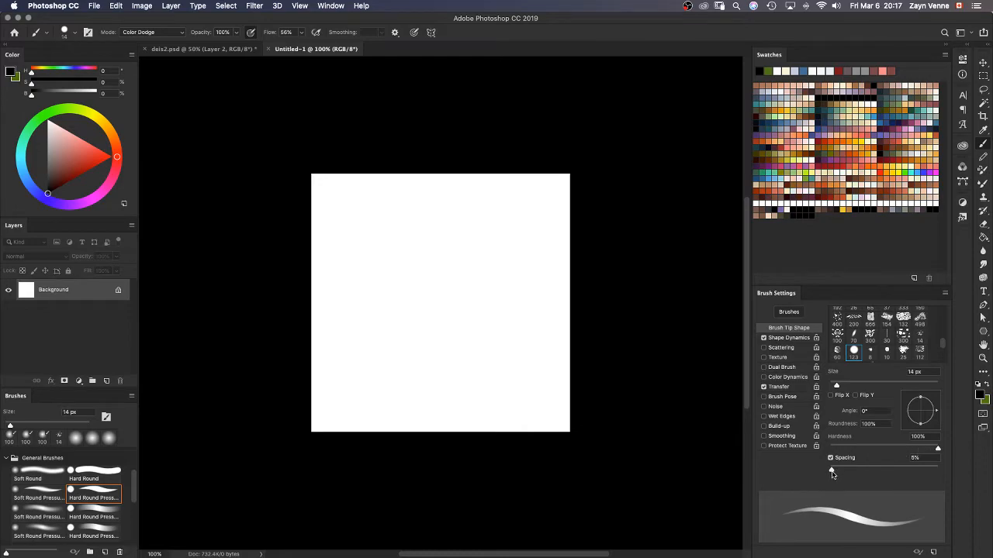
left_click_drag(832, 470, 819, 474)
key("period")
key("period")
key("period")
key("comma")
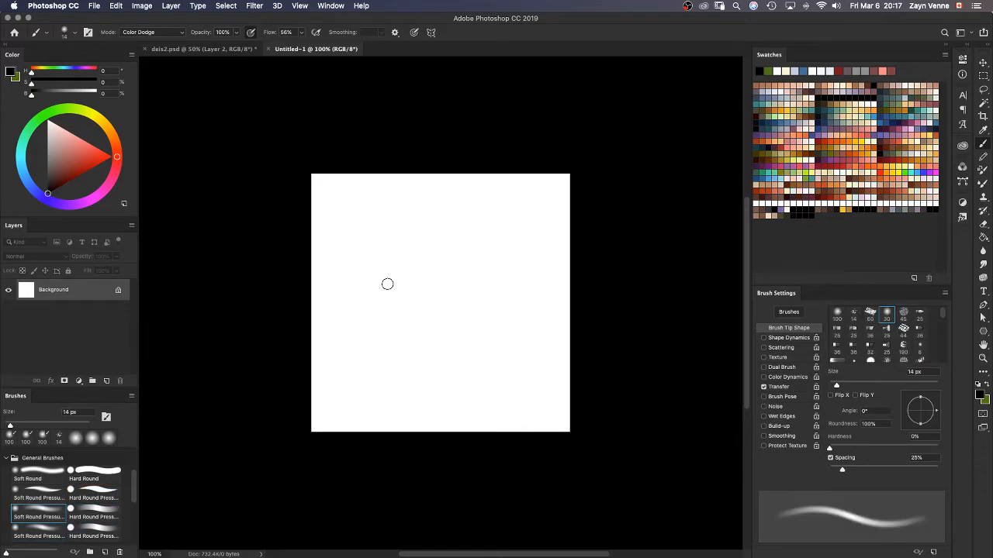
key("comma")
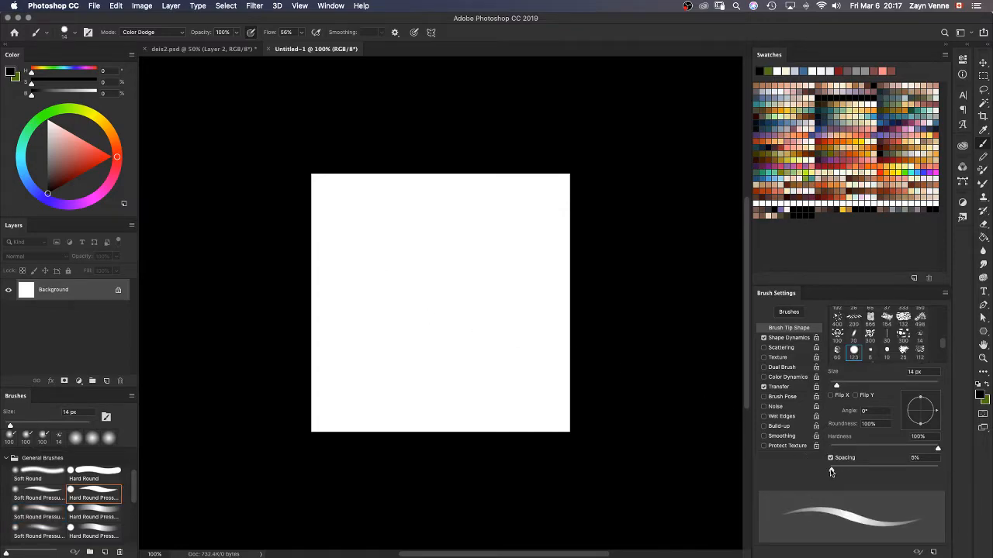
Step: Set the pressure-sensitive hard round brush's spacing to 1% and its size to 40 px
left_click_drag(830, 472, 827, 472)
key("bracketright")
key("bracketright")
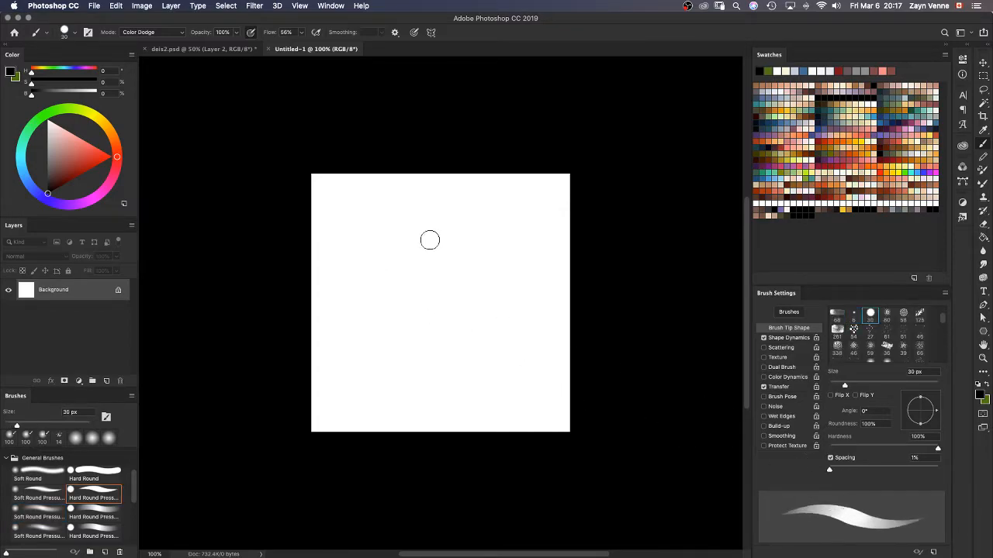
key("bracketright")
Step: Add a new layer above the background and paint a black oval dot in the canvas's upper left with a 10 px brush
key("super+shift+n")
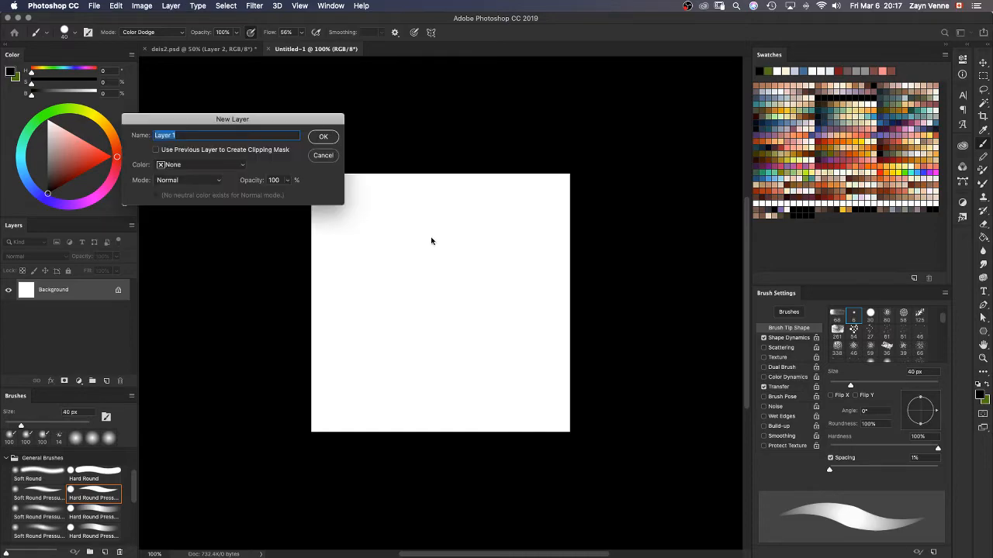
key("Return")
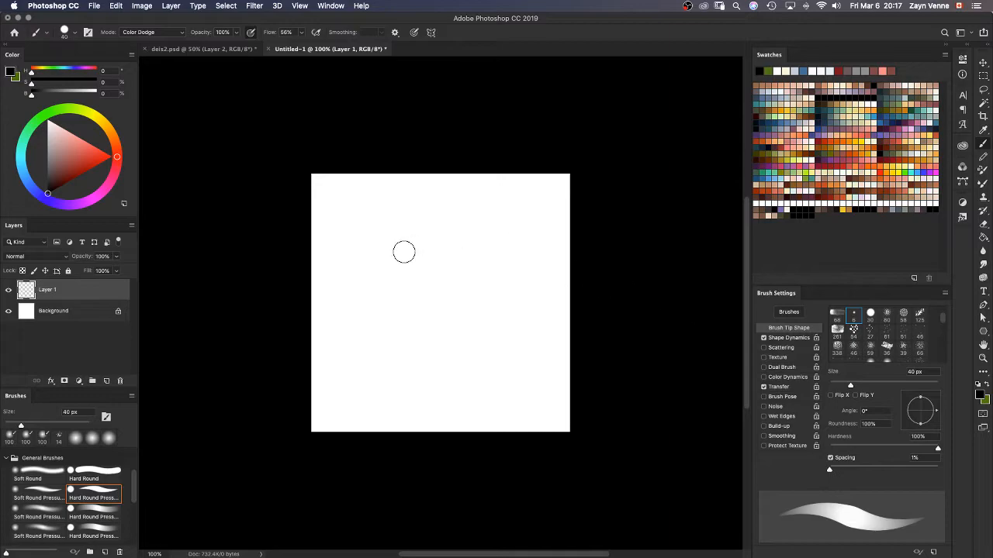
key("bracketleft")
key("bracketleft")
key("bracketleft")
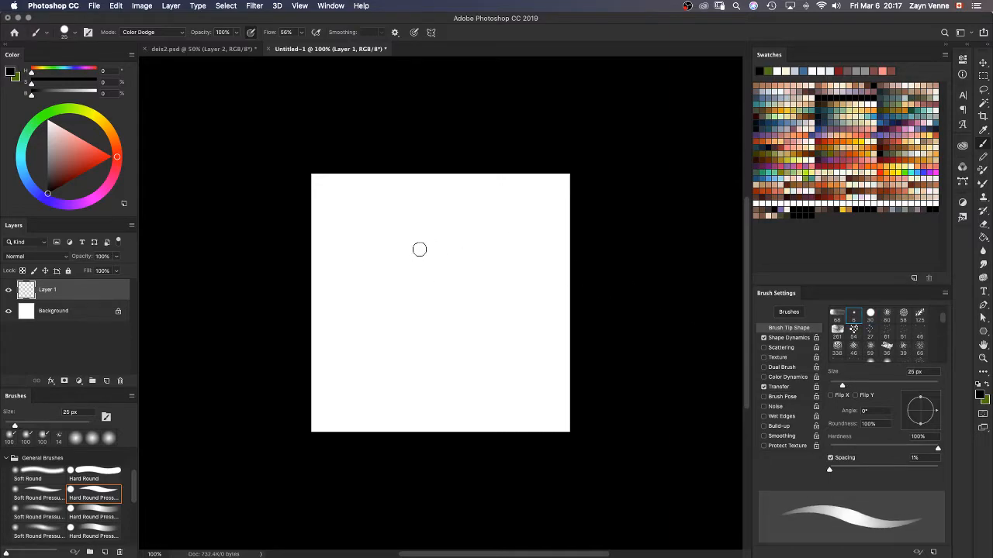
key("bracketleft")
key("bracketleft")
key("bracketleft")
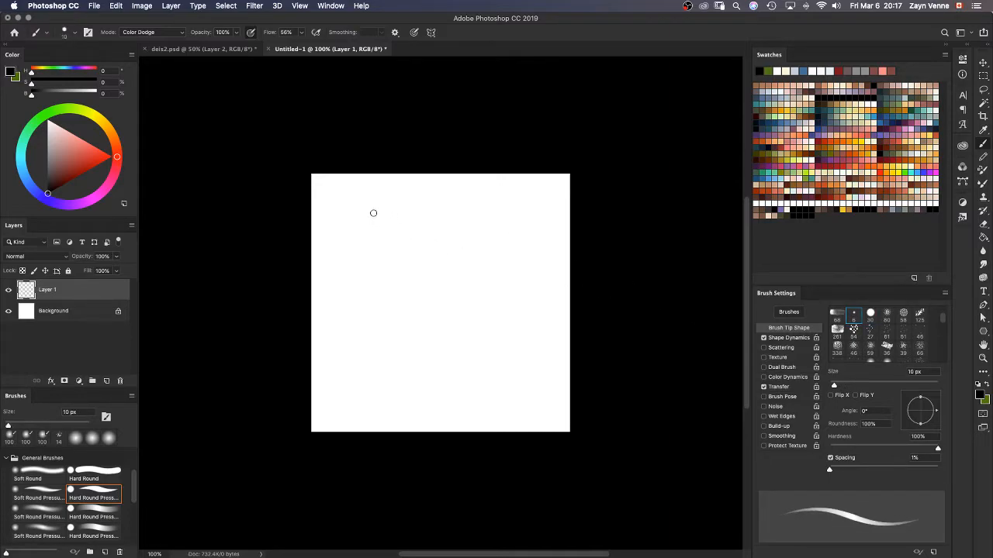
left_click(373, 213)
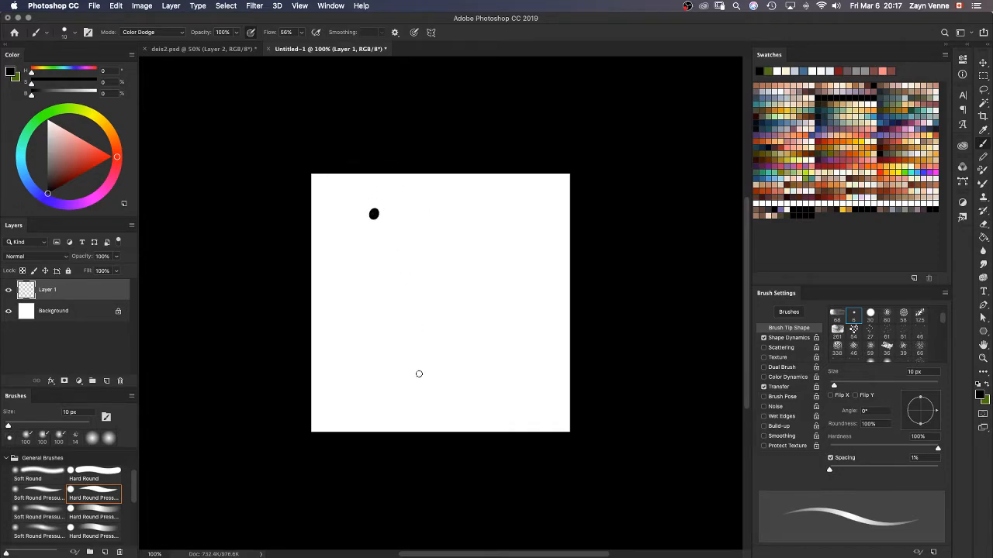
left_click_drag(374, 212, 373, 220)
Step: Paint a larger dot at 25 px near the upper middle, add four dots around it at 15 px, and enlarge the first dot
key("]")
key("]")
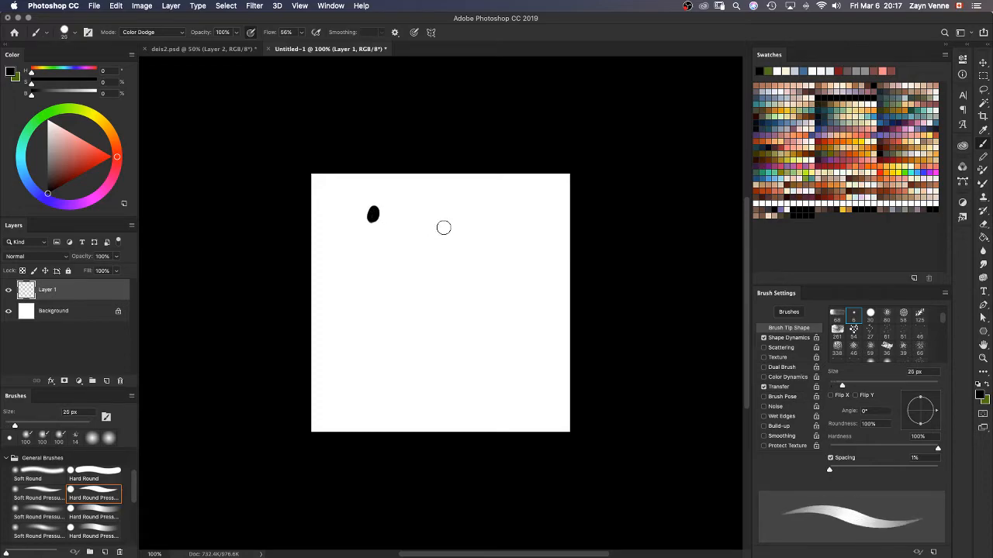
left_click_drag(440, 226, 441, 227)
key("[")
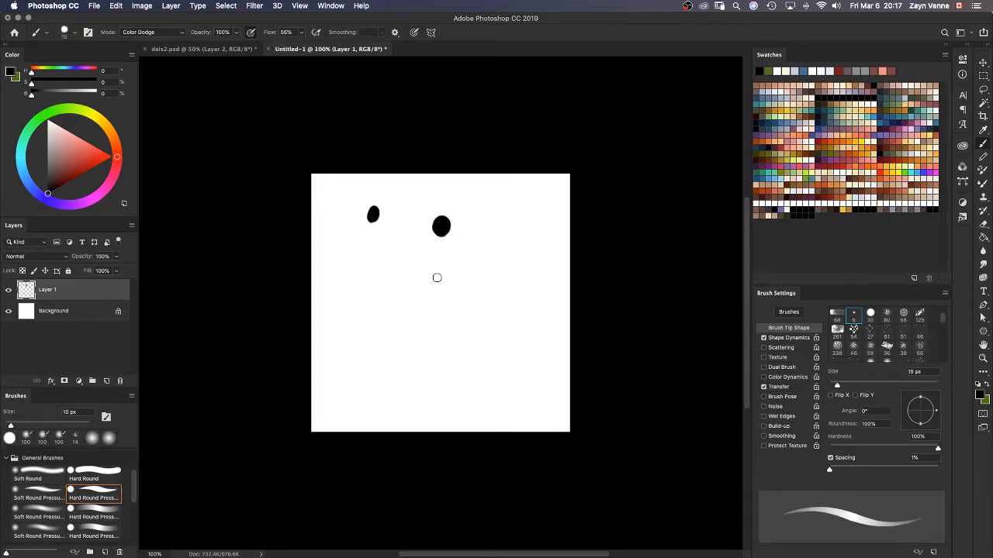
left_click_drag(428, 282, 428, 283)
left_click_drag(493, 259, 493, 256)
left_click_drag(373, 214, 373, 215)
left_click_drag(393, 256, 454, 257)
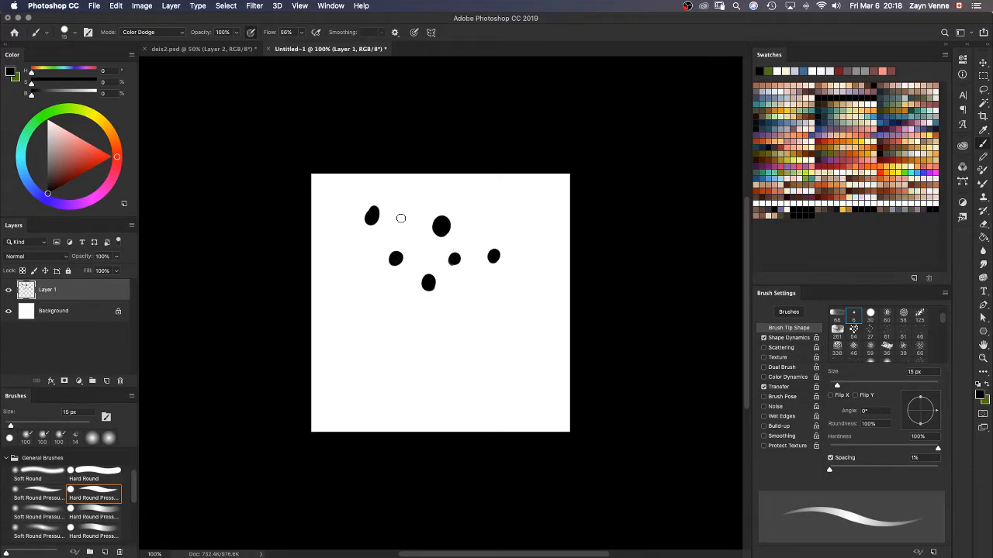
Step: Erase the upper-left dot and paint a smaller black one slightly below it with the 15 px brush
key("e")
left_click(368, 205)
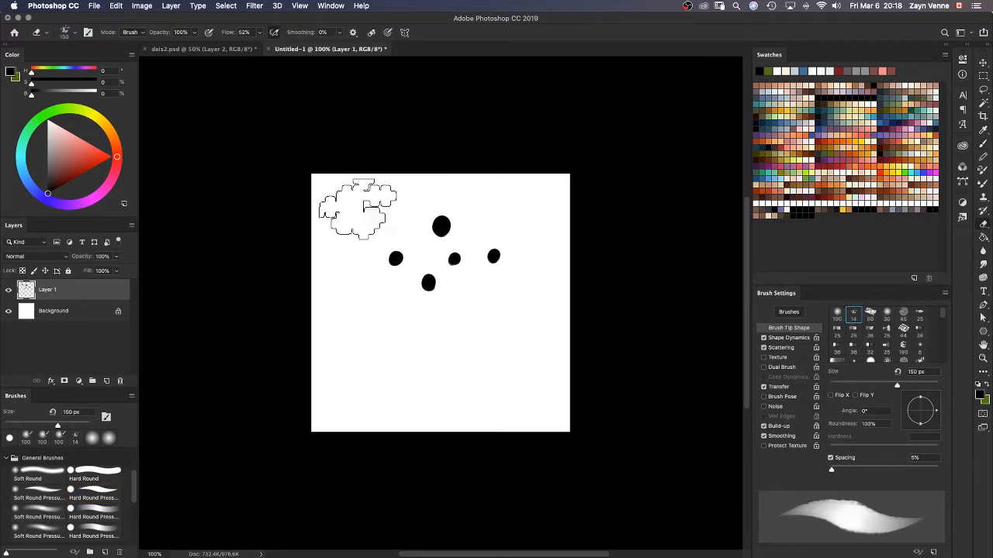
key("b")
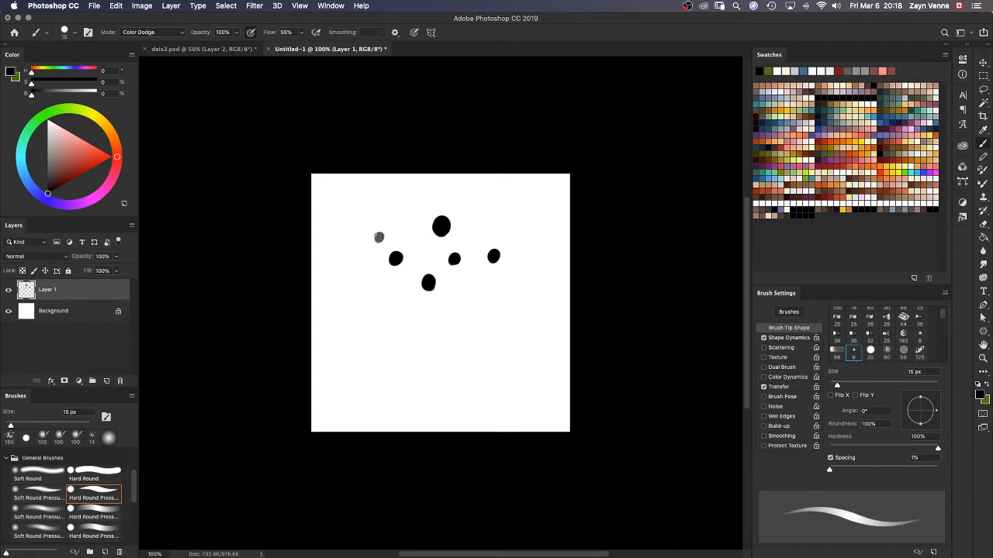
left_click(378, 237)
Step: Paint four more small dots around the cluster and move the whole dot layer down to the canvas centre
scroll(943, 319, "up", 1)
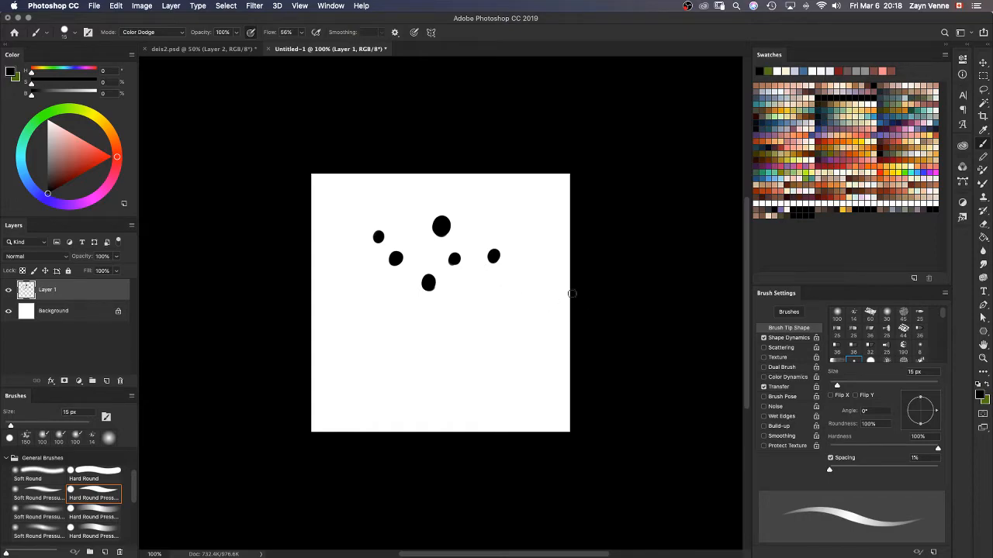
scroll(942, 324, "down", 3)
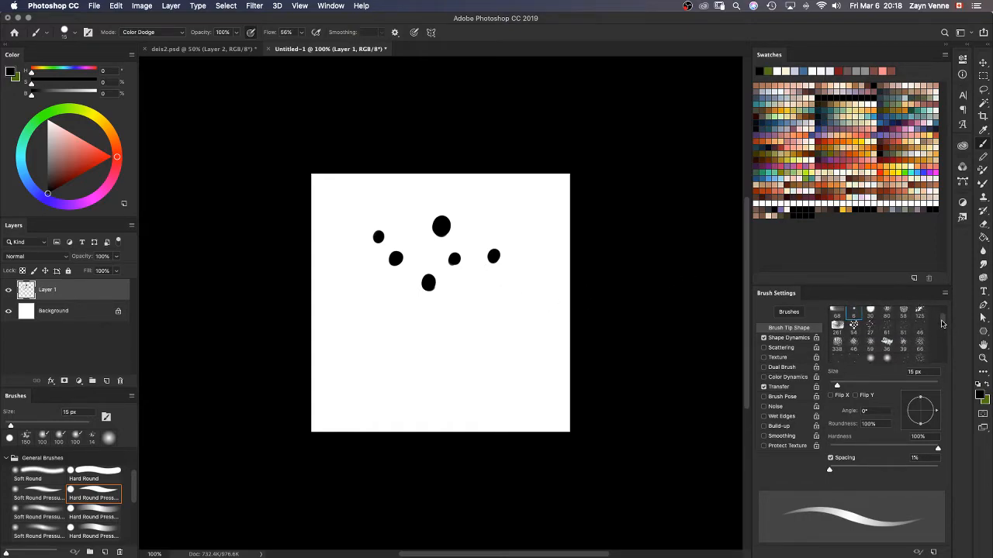
scroll(943, 323, "up", 1)
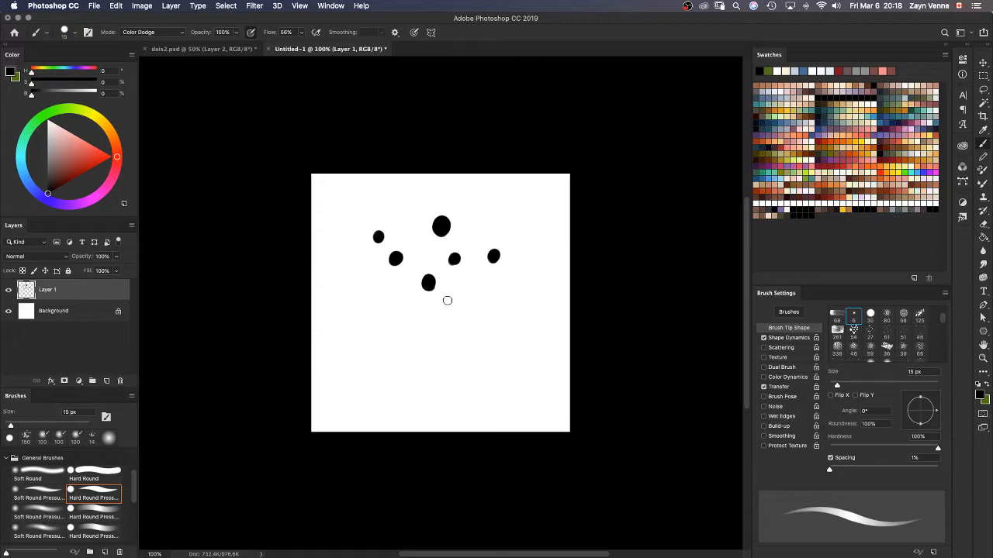
left_click_drag(522, 229, 523, 230)
left_click_drag(463, 288, 462, 290)
key("v")
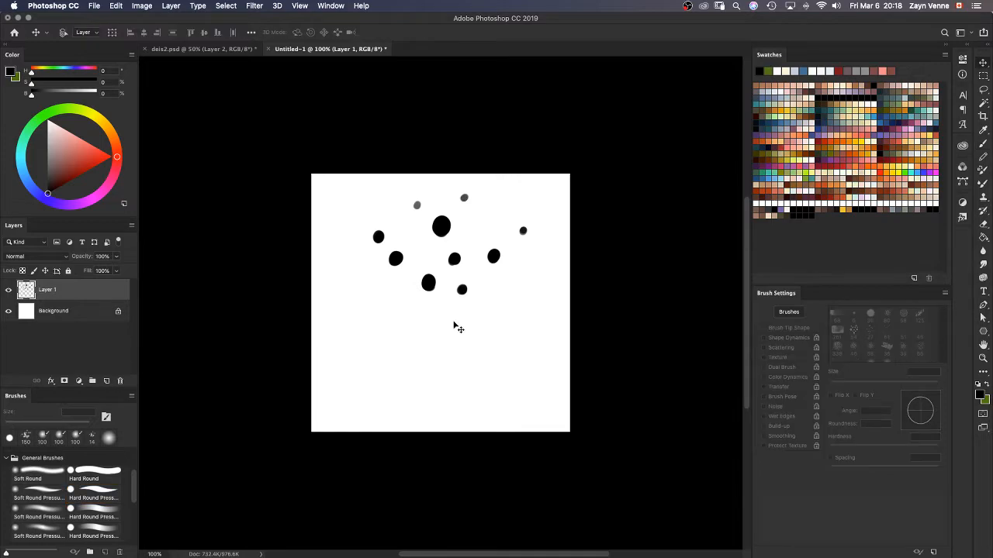
left_click_drag(451, 298, 442, 343)
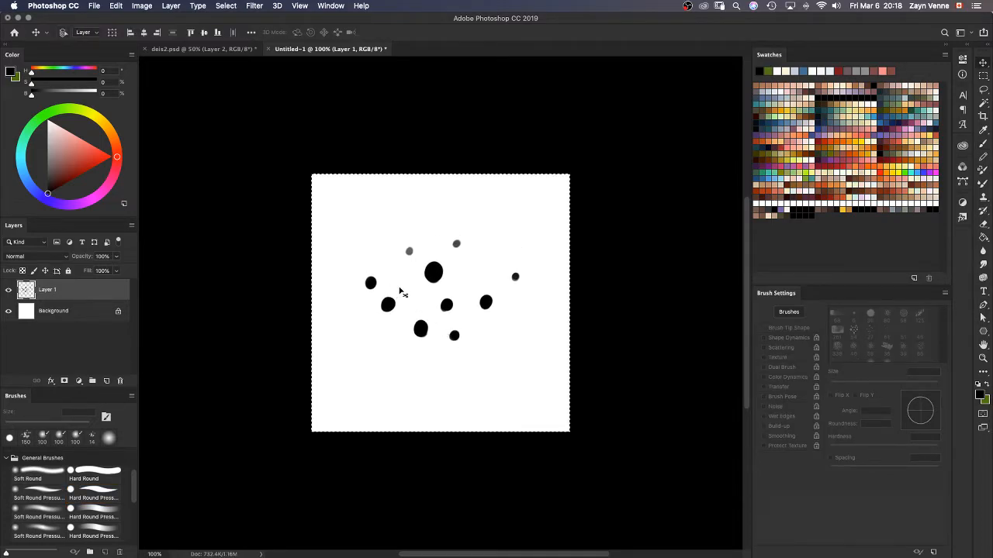
Step: Select the whole canvas, add a small black dot above the cluster, and erase the large dot at its lower left
key("super+a")
key("b")
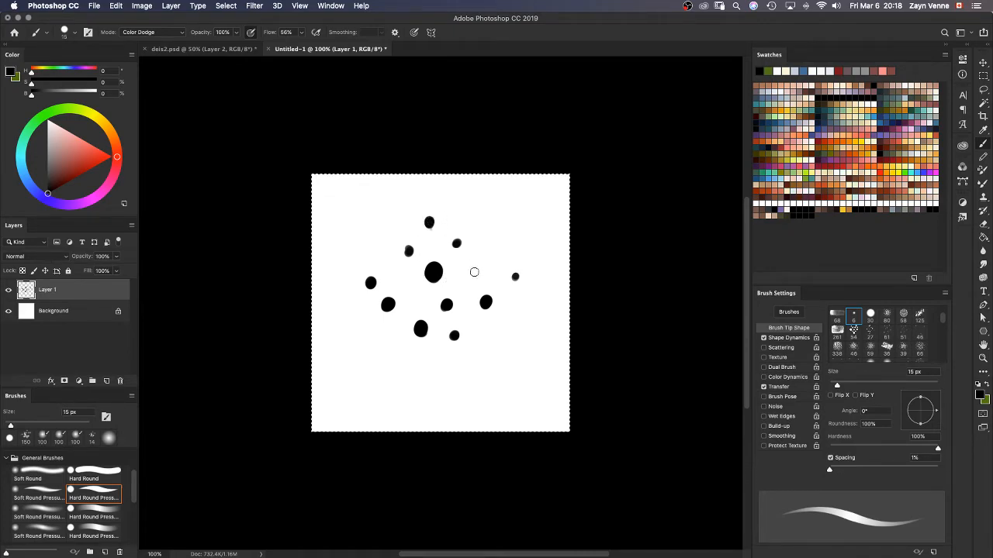
key("e")
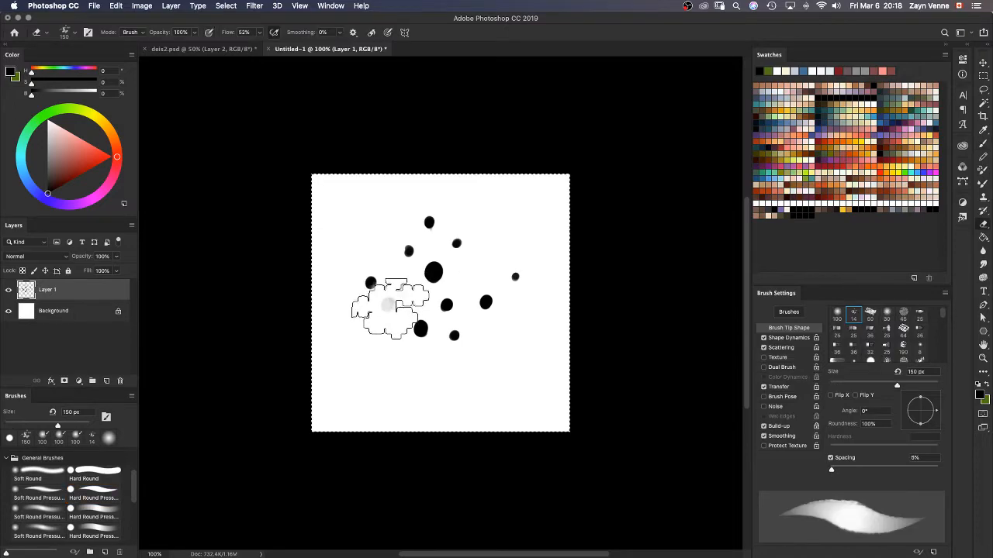
mouse_move(389, 309)
left_mouse_down()
mouse_move(380, 322)
mouse_move(420, 330)
left_mouse_up()
Step: Paint small dots on both sides of the central dot with the 15 px brush and enlarge the dots to its lower right
key("b")
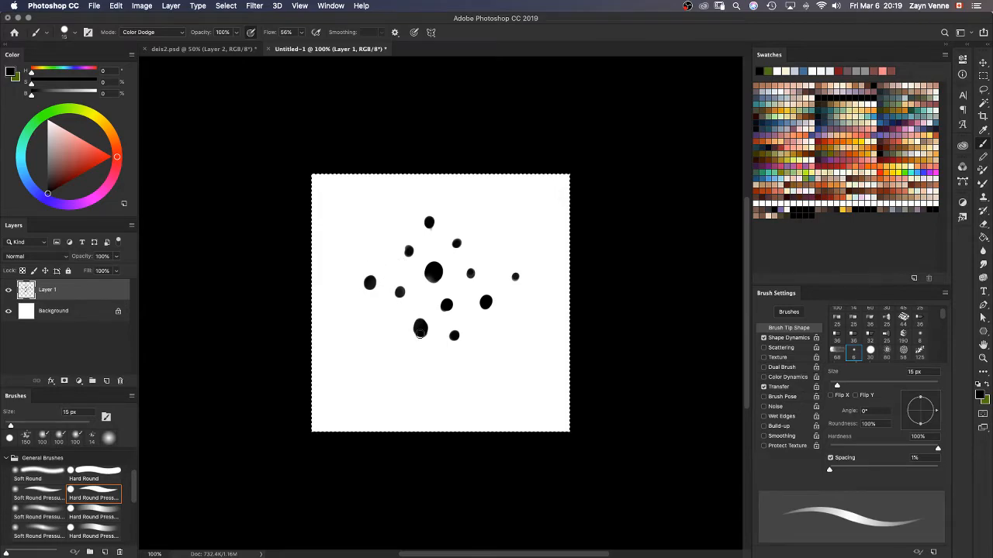
left_click(470, 273)
mouse_move(447, 303)
left_mouse_down()
mouse_move(506, 330)
mouse_move(559, 319)
mouse_move(447, 309)
left_mouse_up()
key("super+z")
key("super+z")
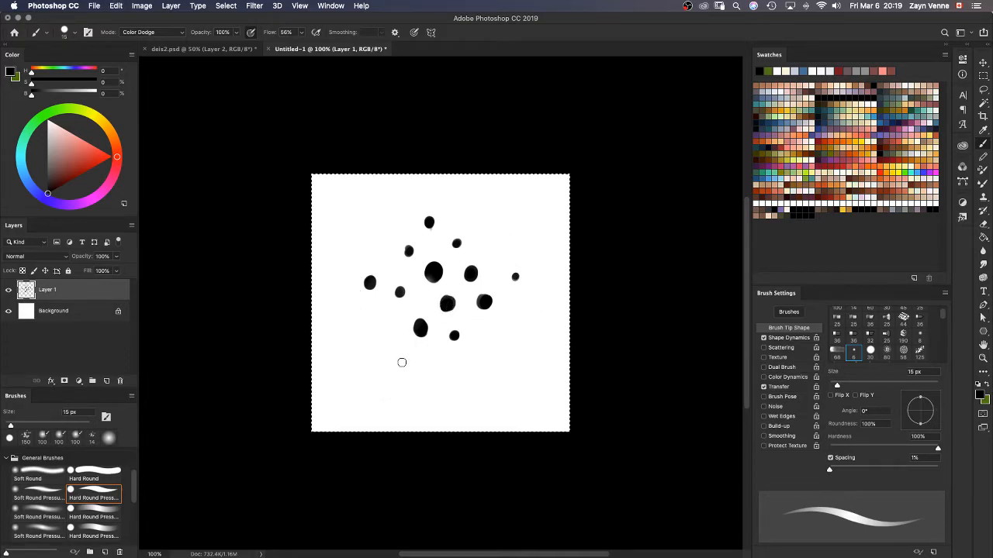
Step: Reduce the eraser to 10 px and trim the lower edge of the topmost dot
key("e")
key("bracketleft")
key("bracketleft")
key("bracketleft")
key("bracketleft")
key("bracketleft")
key("bracketleft")
key("bracketleft")
key("bracketleft")
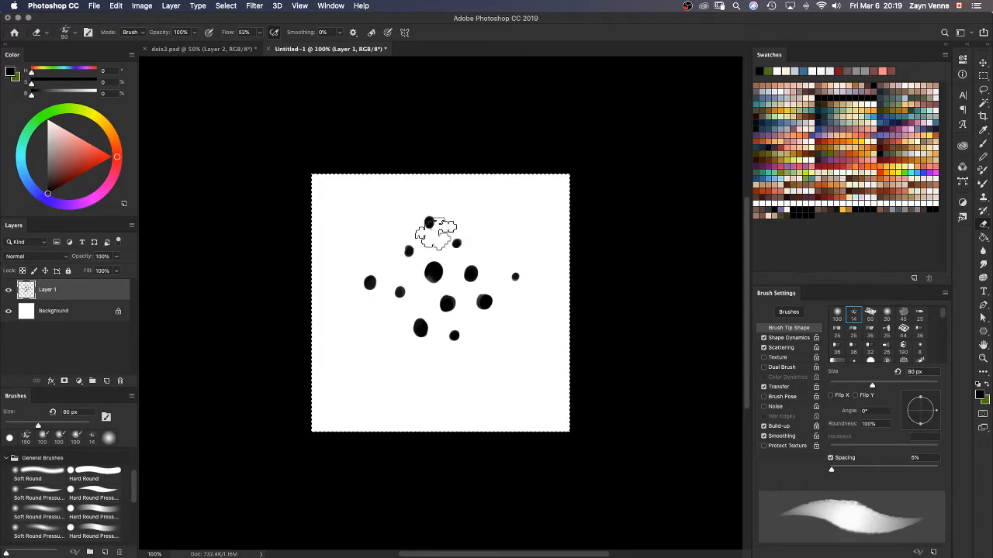
key("bracketleft")
key("bracketleft")
key("bracketleft")
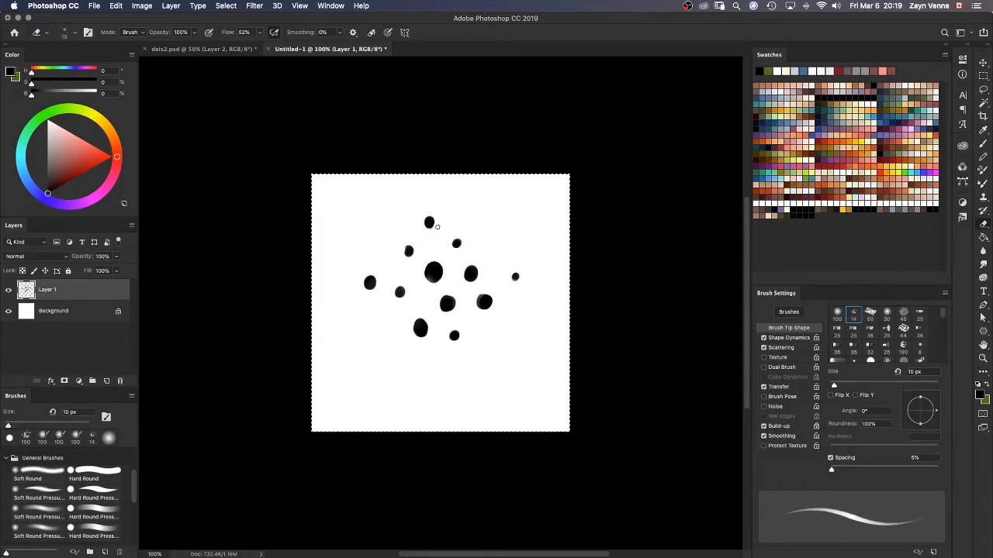
left_click(430, 228)
Step: Move the dot cluster slightly down to the middle of the canvas and clear the selection
key("v")
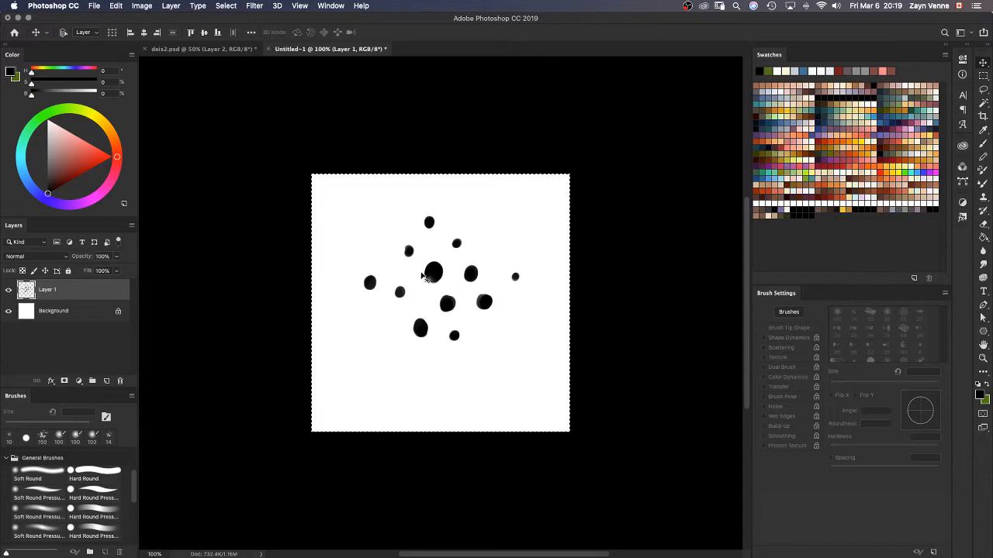
left_click_drag(424, 279, 427, 296)
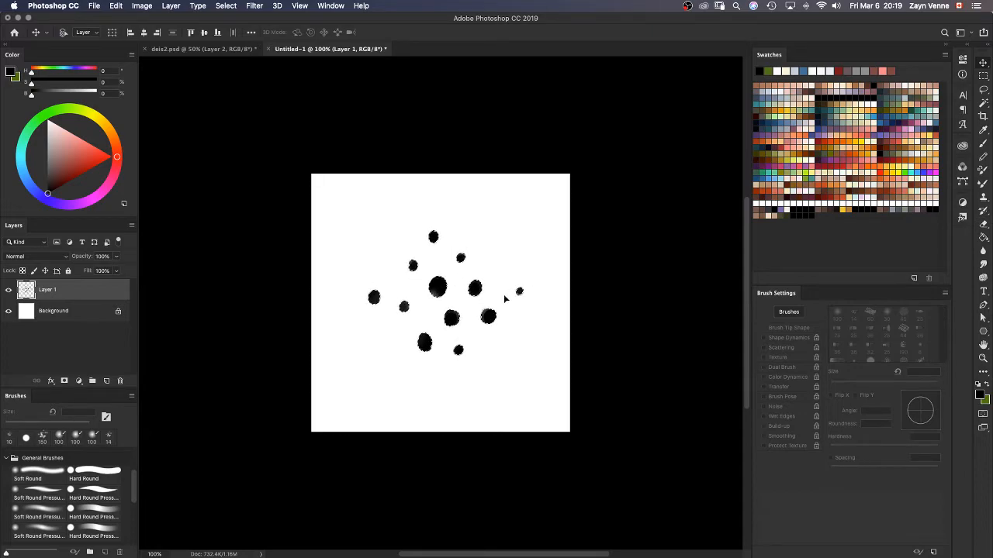
key("m")
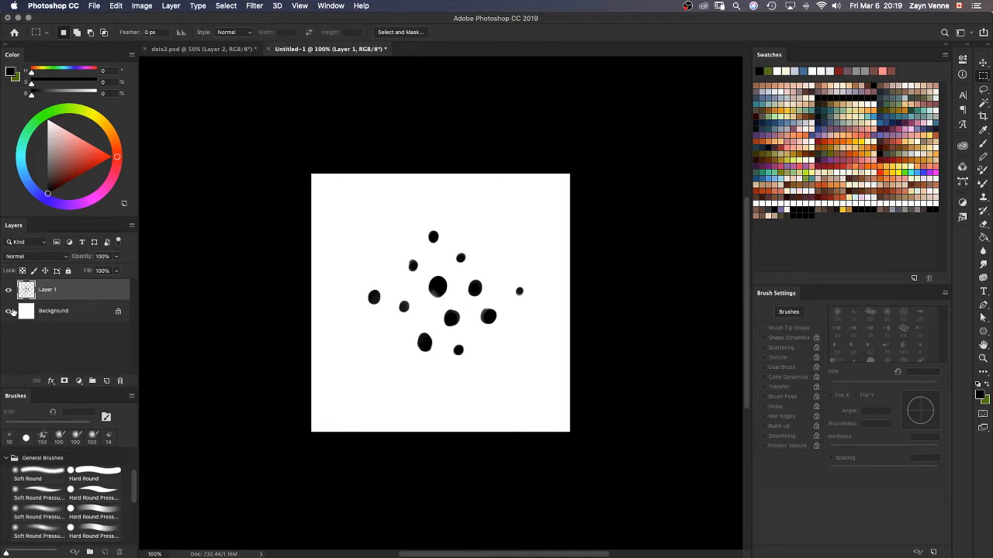
Step: Hide the background, duplicate the dot layer and merge the copy down to make the dots more opaque
left_click(10, 311)
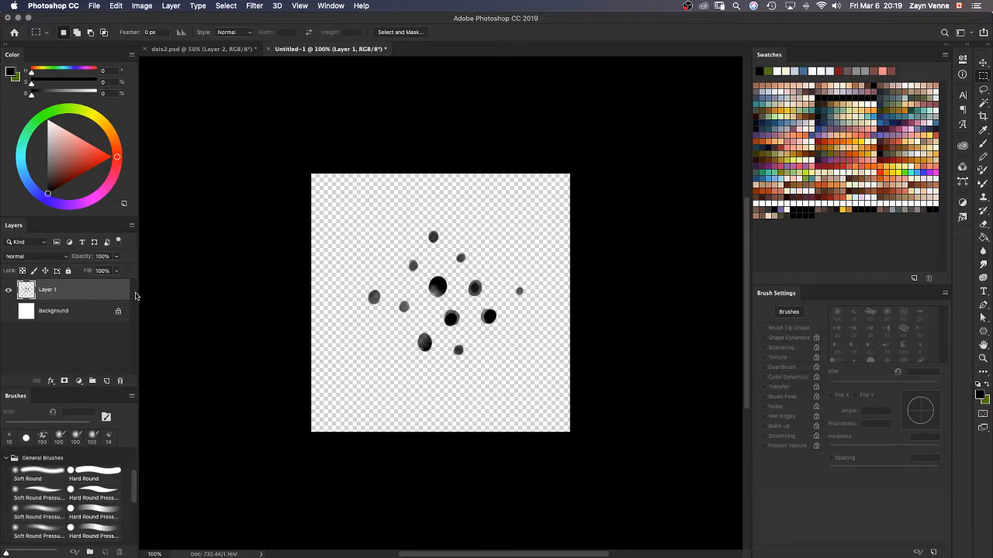
key("super+j")
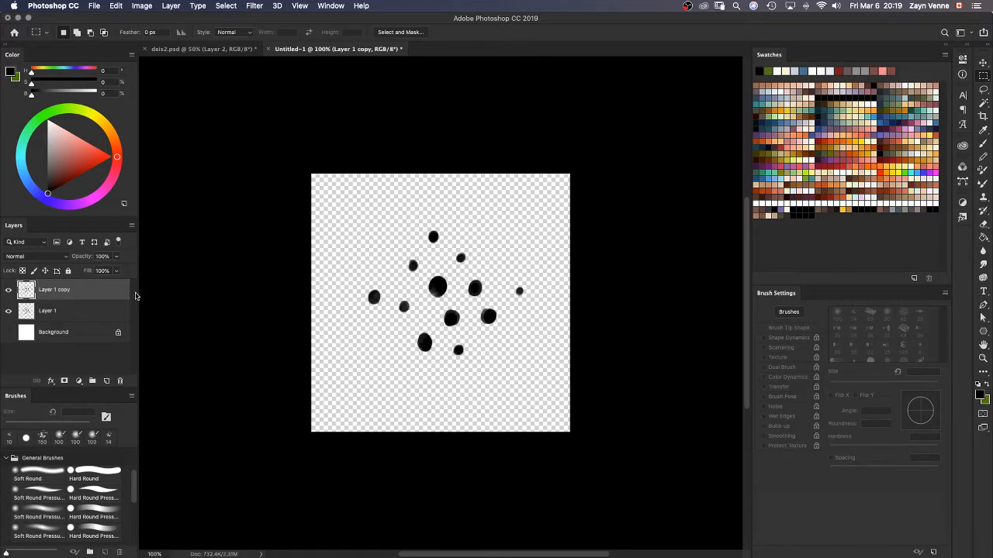
right_click(76, 302)
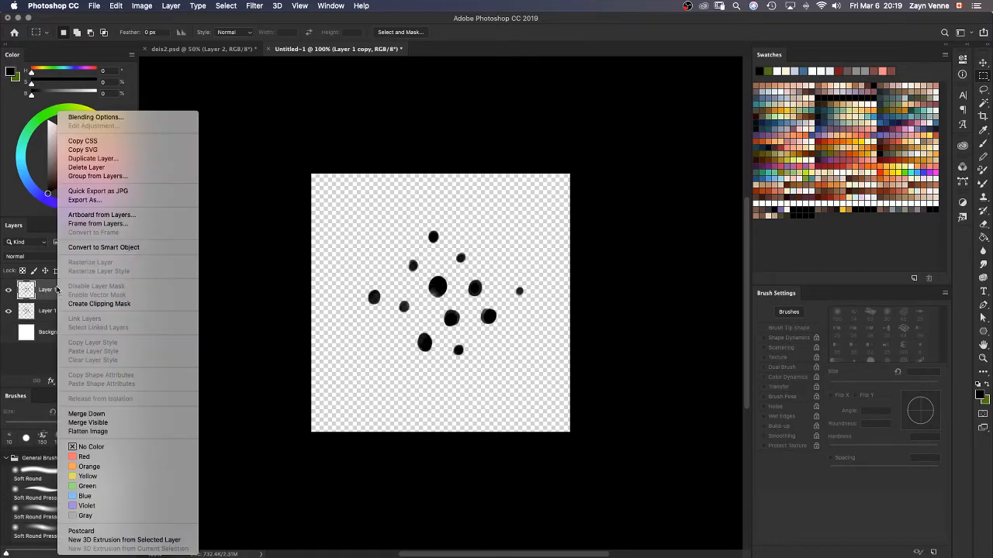
left_click(112, 415)
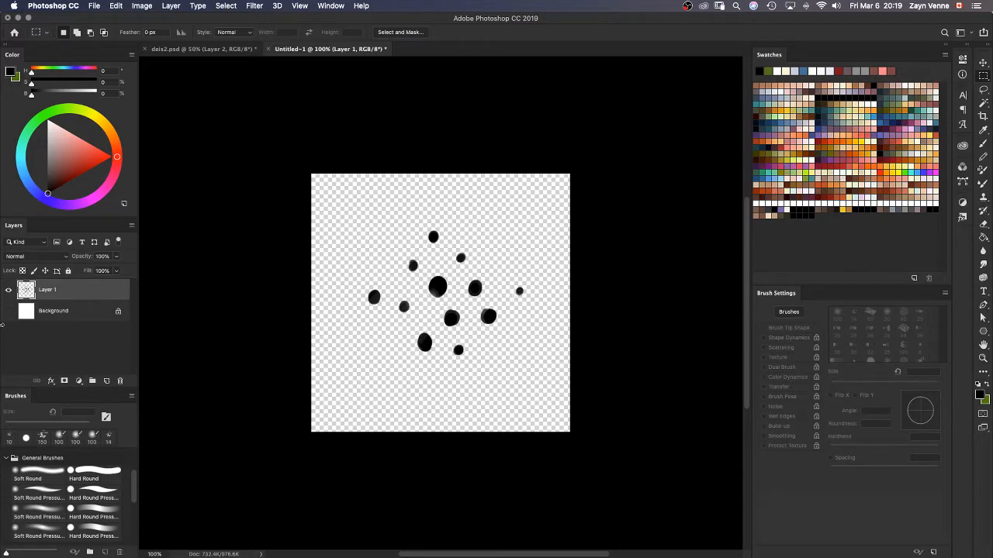
Step: Show the background again, flatten the dot layer into it, and select the whole canvas
left_click(41, 313)
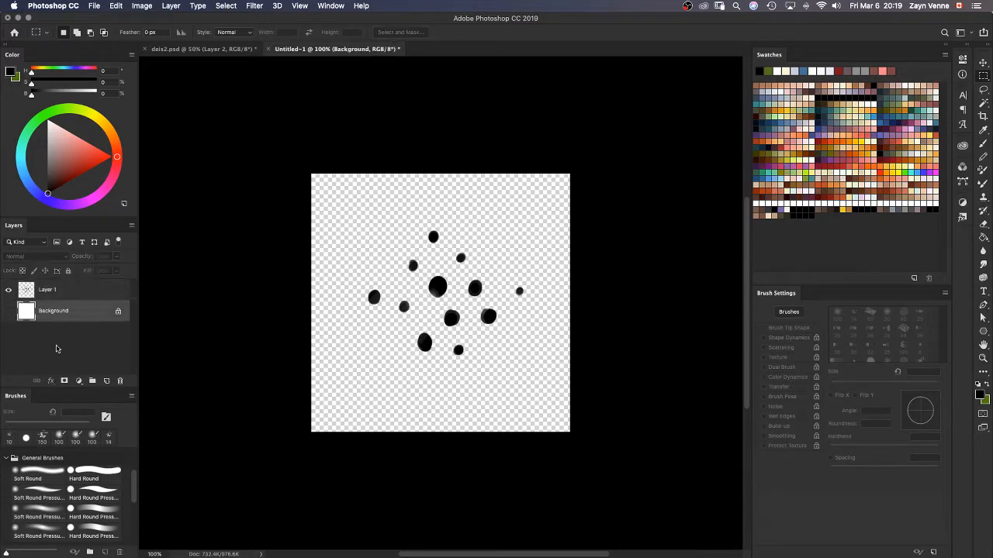
left_click(36, 290)
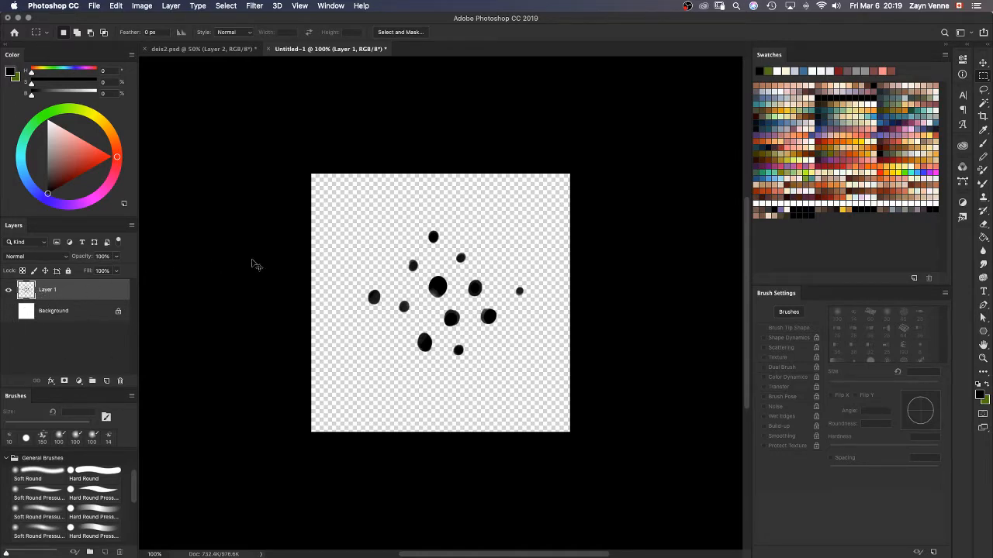
key("super+a")
left_click(9, 311)
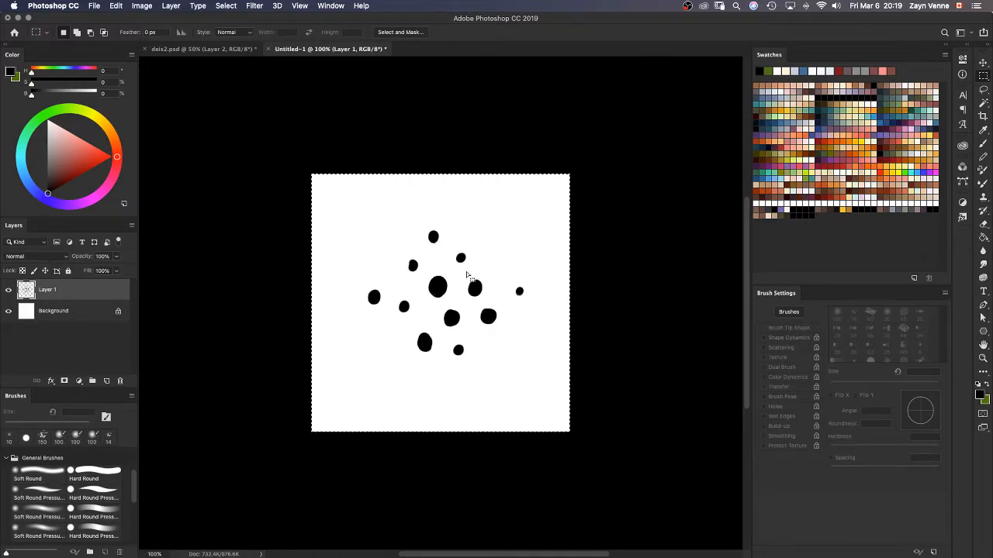
left_click(626, 210)
right_click(74, 294)
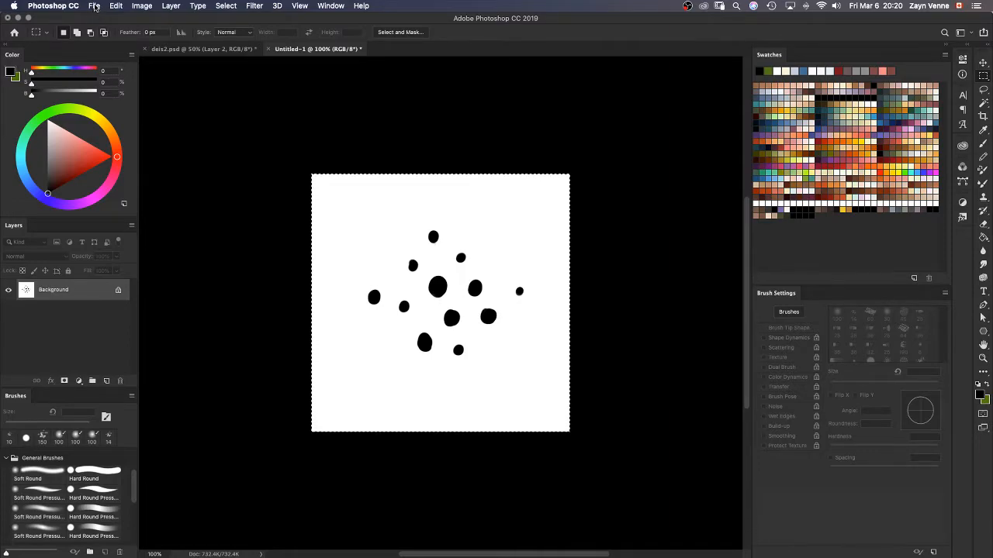
Step: Define a brush preset from the dot cluster under the suggested name and place it beside the "fairy lights" brush
left_click(145, 6)
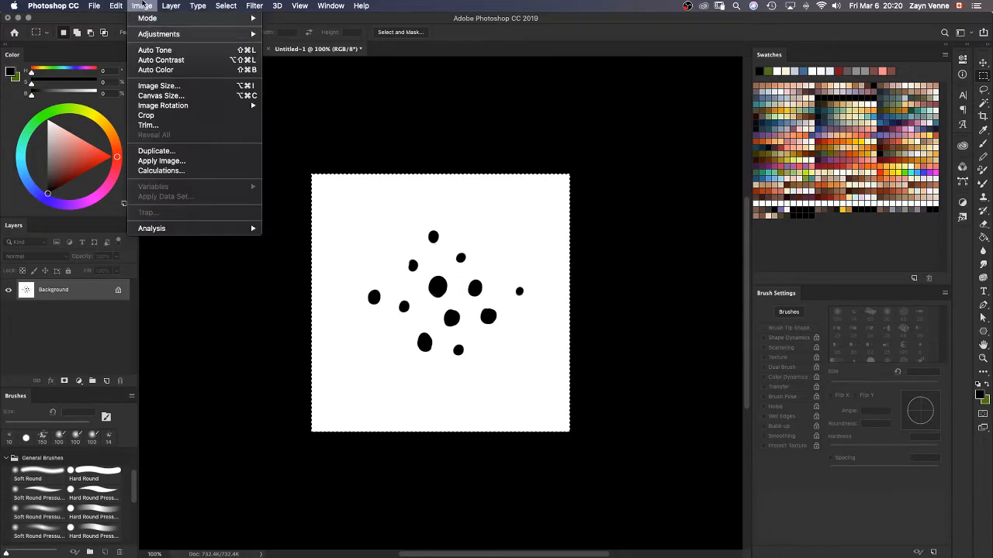
mouse_move(94, 6)
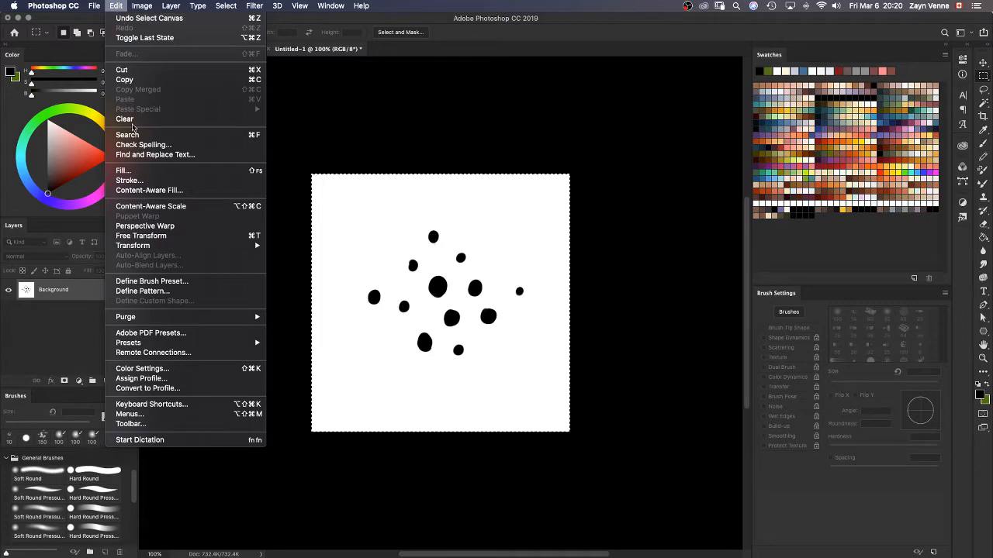
left_click(207, 283)
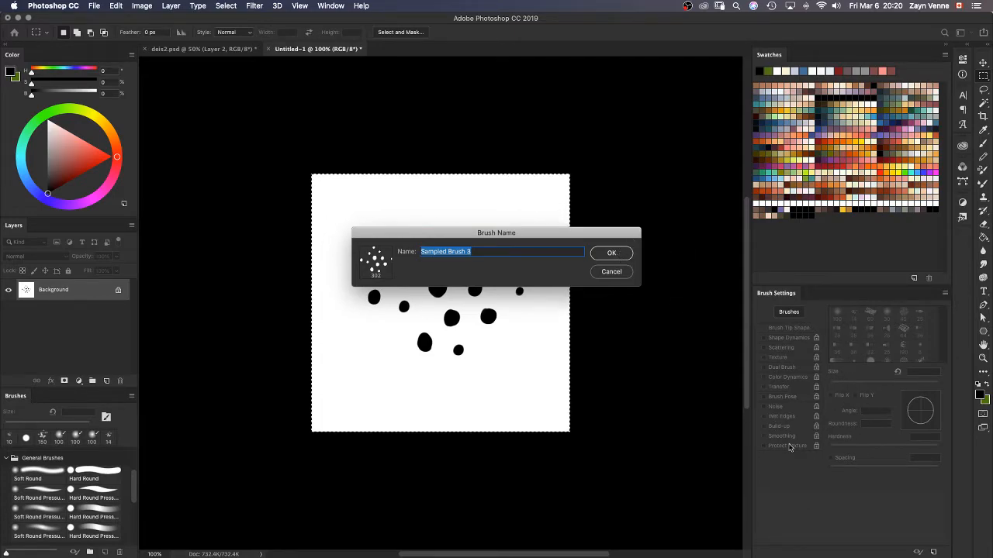
left_click(611, 254)
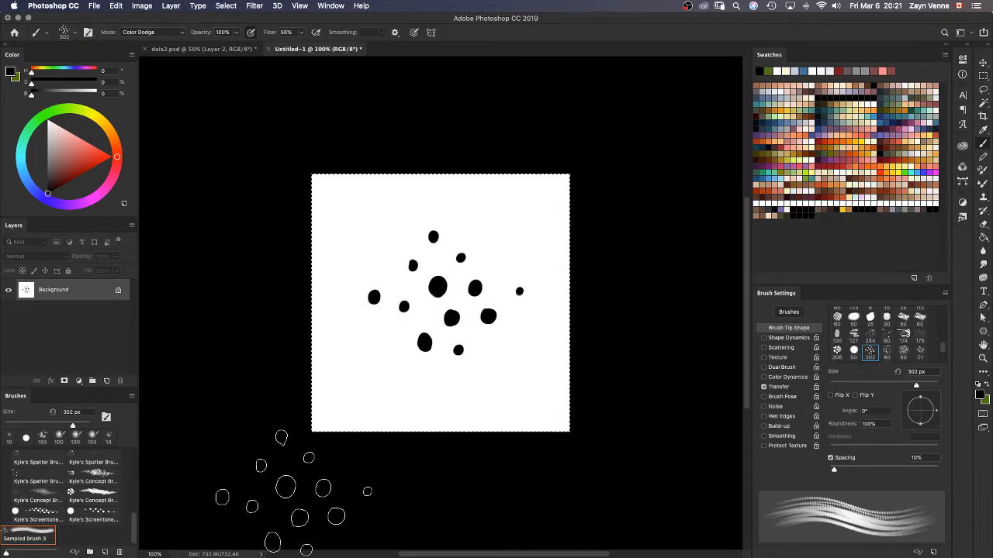
mouse_move(43, 538)
left_mouse_down()
mouse_move(39, 461)
mouse_move(58, 445)
left_mouse_up()
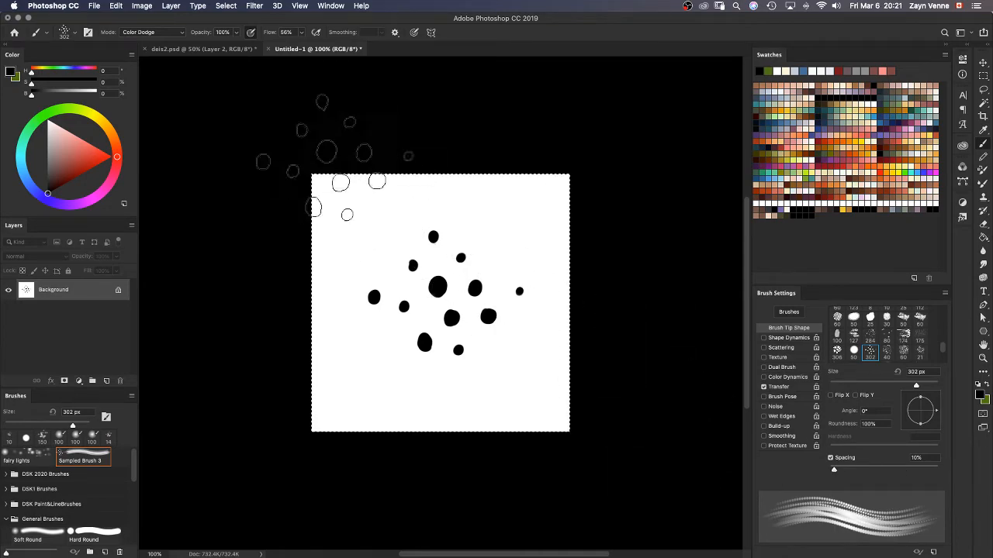
Step: Switch to the deis2.psd portrait, test the new dot brush with one long stroke on Layer 2, and undo it
left_click(217, 49)
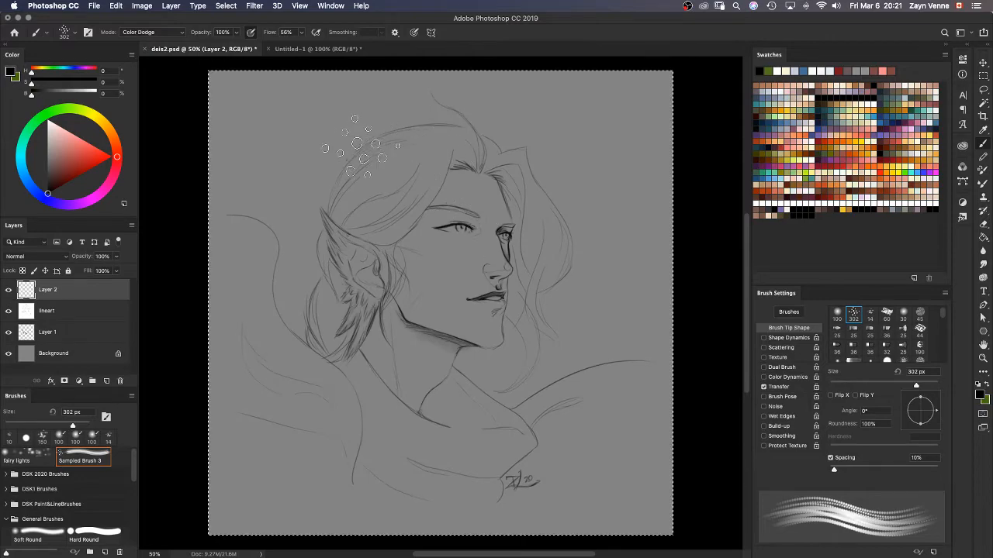
mouse_move(355, 116)
left_mouse_down()
mouse_move(318, 314)
mouse_move(363, 469)
left_mouse_up()
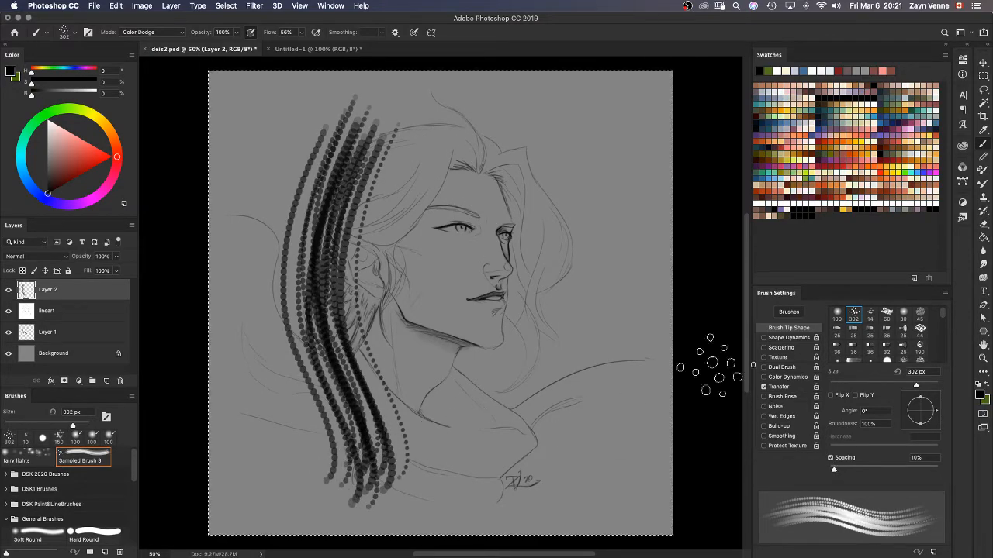
key("super+z")
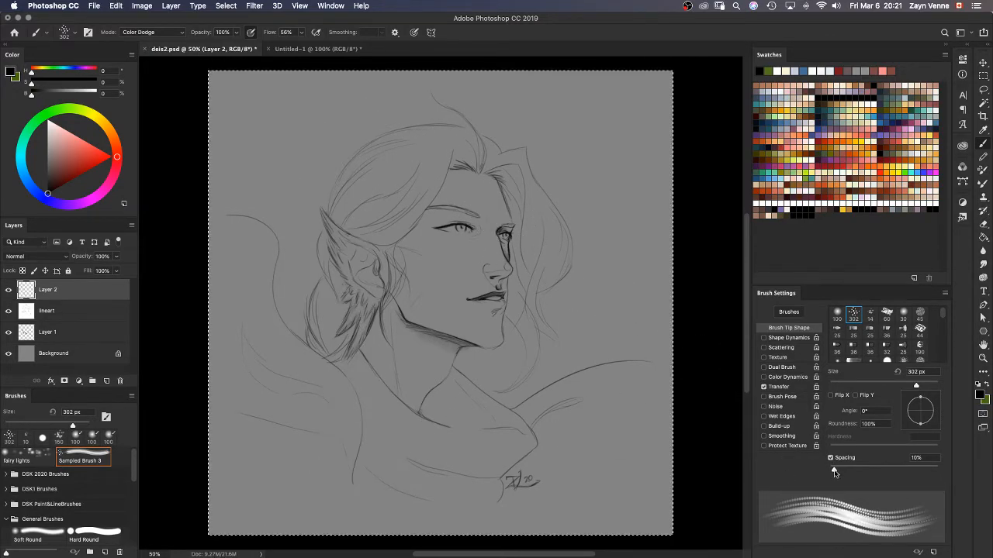
Step: Set the brush spacing to 1%, test it with long strokes across the portrait, and undo them
left_click_drag(833, 472, 810, 474)
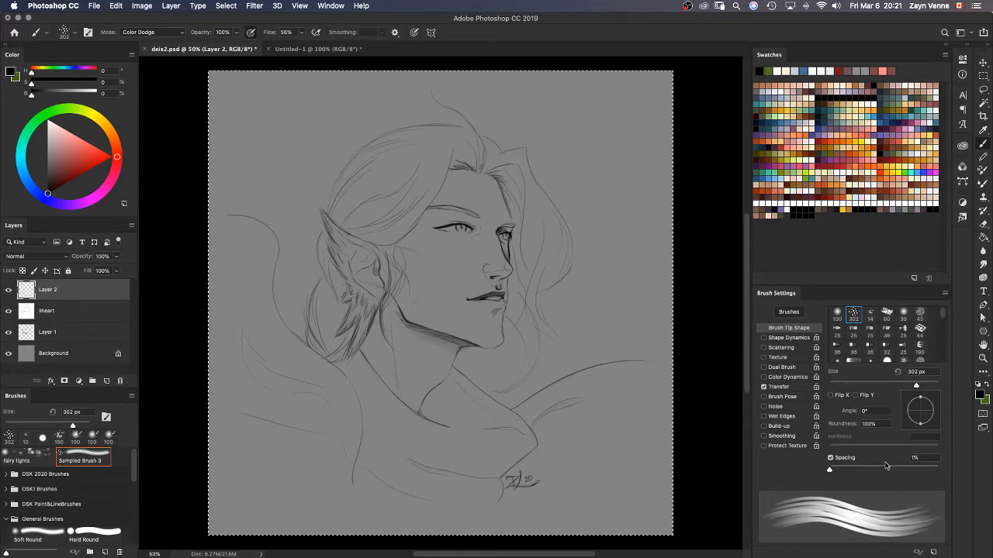
mouse_move(496, 124)
left_mouse_down()
mouse_move(524, 139)
mouse_move(543, 210)
mouse_move(518, 491)
mouse_move(535, 511)
left_mouse_up()
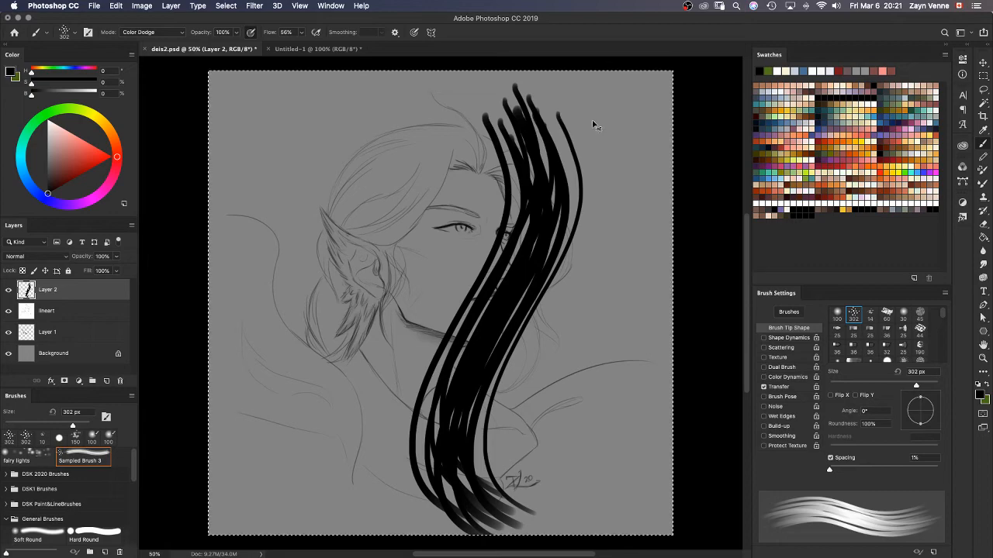
key("ctrl+z")
mouse_move(547, 108)
left_mouse_down()
mouse_move(489, 381)
mouse_move(487, 409)
left_mouse_up()
mouse_move(525, 138)
left_mouse_down()
mouse_move(533, 302)
mouse_move(463, 485)
left_mouse_up()
mouse_move(469, 136)
left_mouse_down()
mouse_move(497, 372)
mouse_move(466, 489)
left_mouse_up()
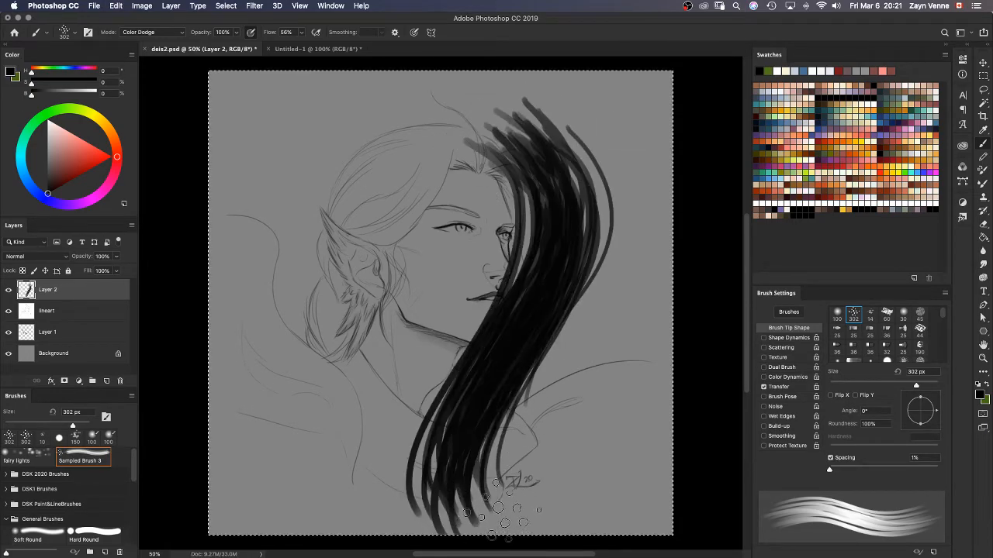
key("super+z")
key("super+z")
key("super+z")
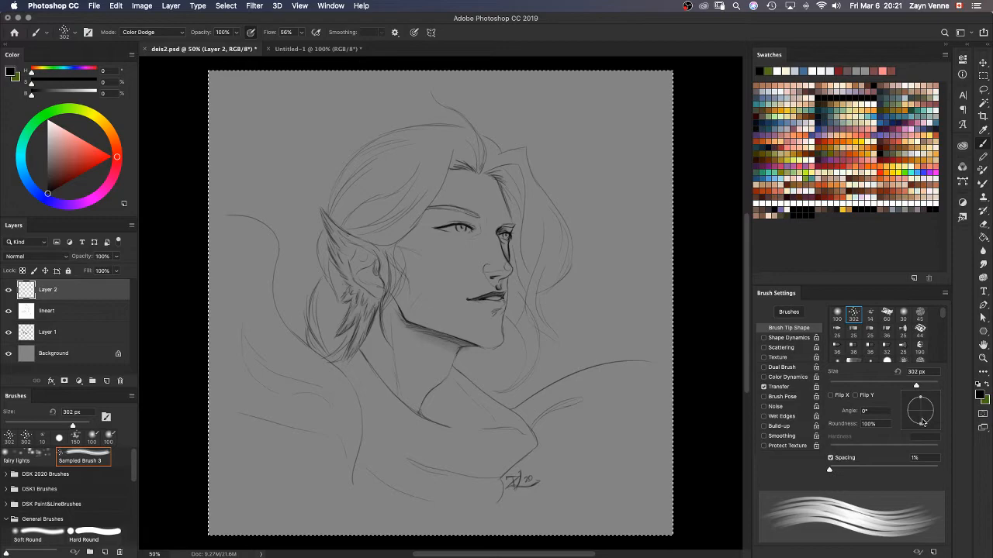
Step: Enable Shape Dynamics for the brush and set the size control to Pen Pressure
left_click(781, 339)
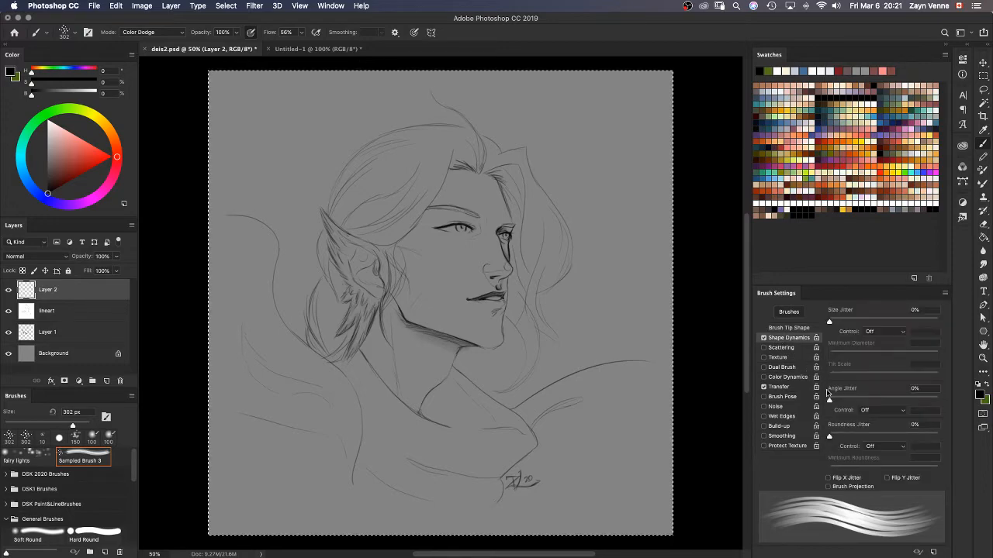
left_click(896, 332)
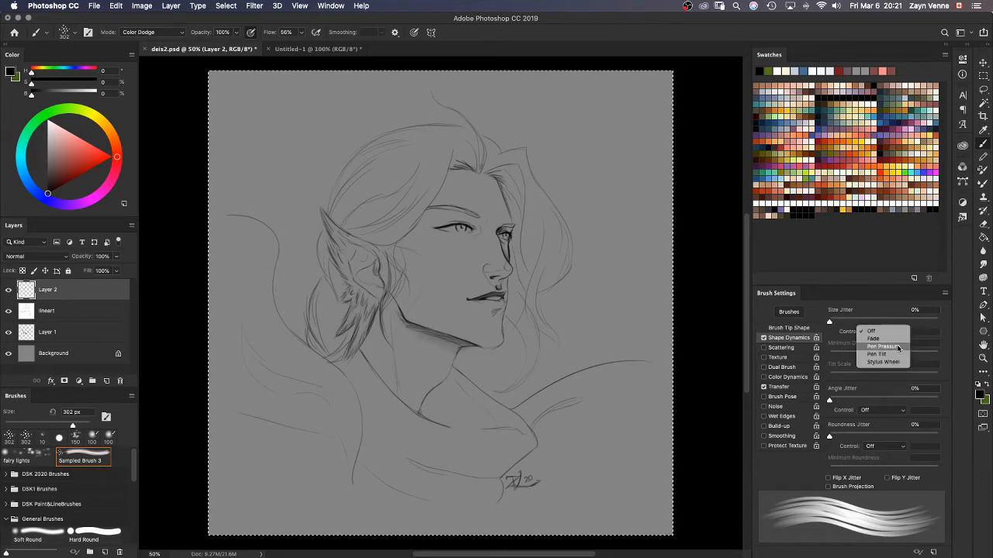
left_click(898, 346)
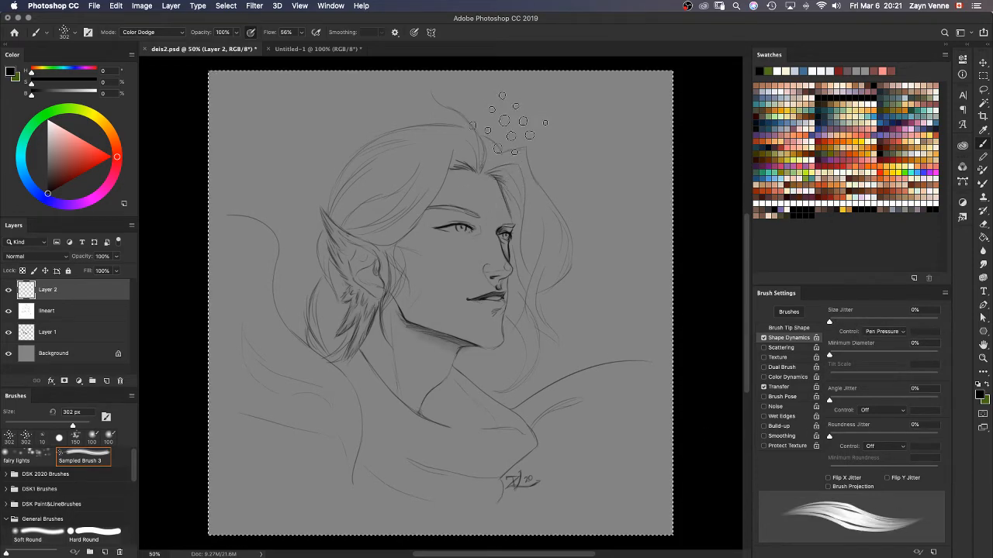
Step: Paint long hair-like test strokes down over the face and out toward the shoulder on Layer 2
mouse_move(508, 123)
left_mouse_down()
mouse_move(518, 210)
mouse_move(477, 411)
left_mouse_up()
mouse_move(543, 105)
left_mouse_down()
mouse_move(597, 482)
mouse_move(609, 487)
left_mouse_up()
mouse_move(597, 190)
left_mouse_down()
mouse_move(588, 226)
mouse_move(629, 501)
left_mouse_up()
mouse_move(579, 369)
left_mouse_down()
mouse_move(672, 479)
mouse_move(593, 426)
mouse_move(673, 485)
left_mouse_up()
left_click_drag(577, 388, 676, 475)
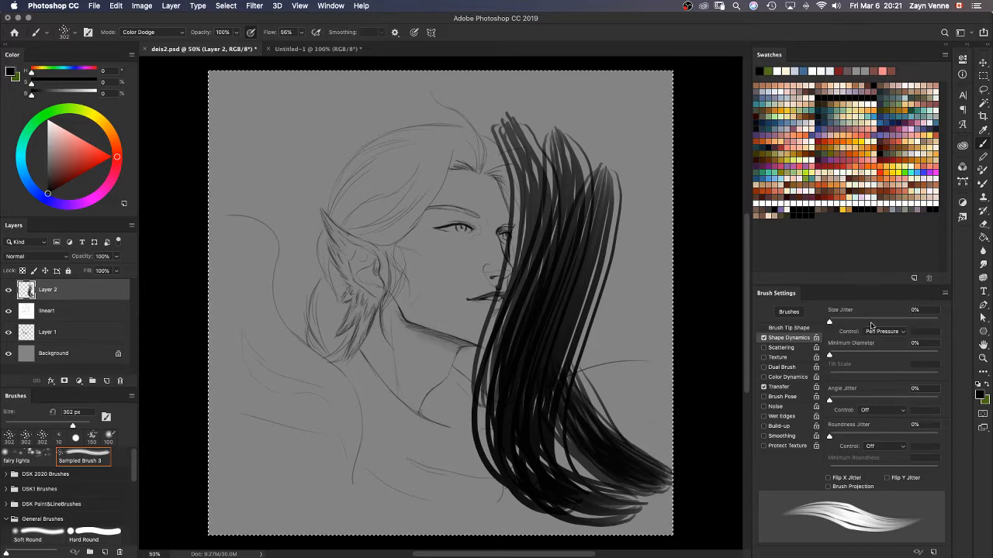
Step: Undo the last shoulder strokes and change the brush's size control to Fade
key("super+alt+z")
key("super+alt+z")
key("super+alt+z")
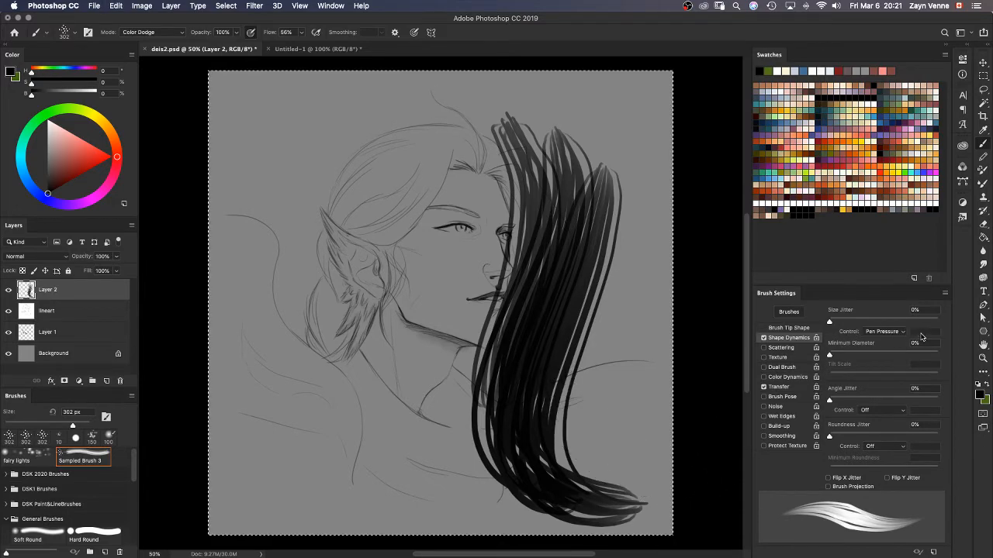
left_click(894, 332)
left_click(874, 322)
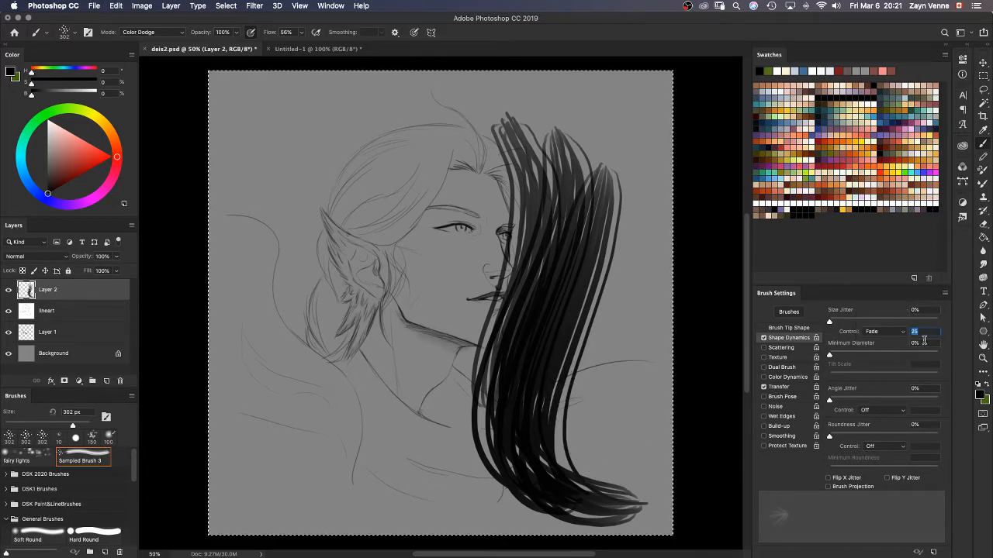
Step: Set the brush's size control back to Pen Pressure and rotate the brush tip to -48°
left_click(893, 334)
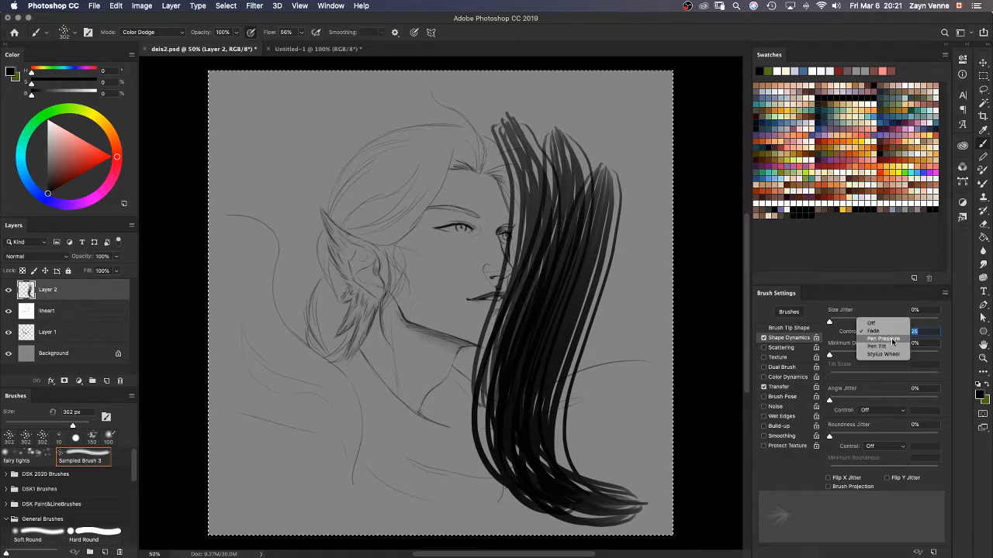
left_click(893, 339)
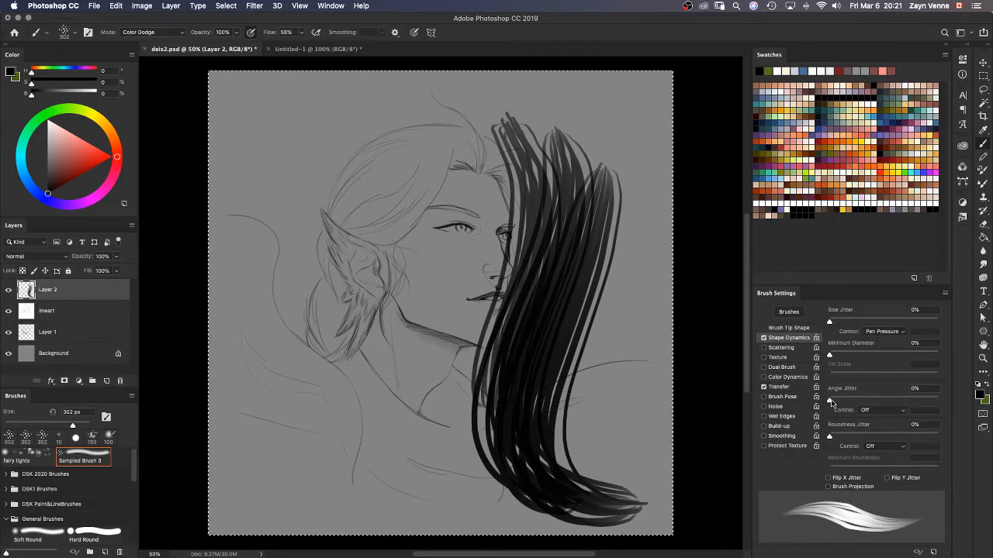
left_click(786, 328)
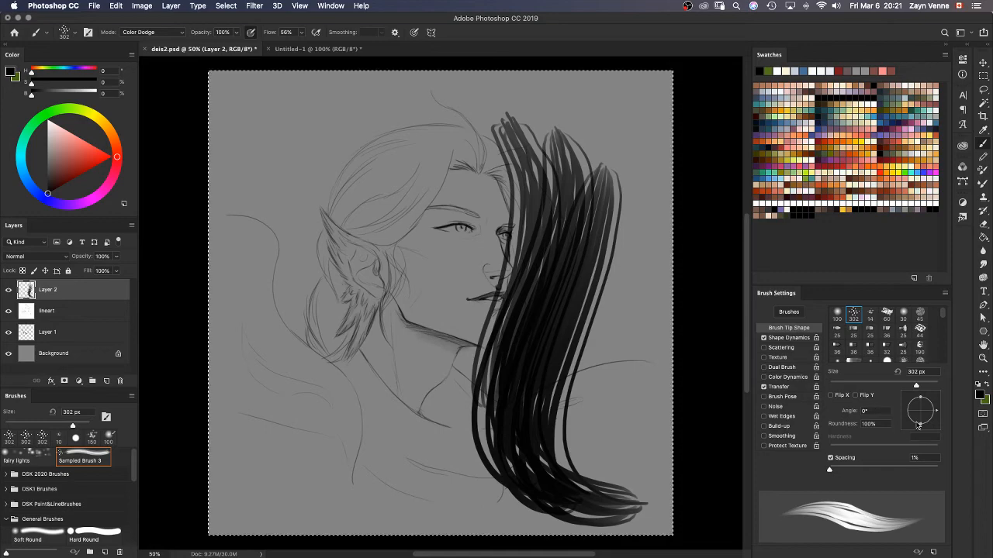
left_click_drag(849, 470, 829, 470)
left_click_drag(931, 416, 935, 429)
Step: Test the rotated tip with a long stroke beside the face, undo it, and clear all painted strokes from Layer 2
mouse_move(613, 154)
left_mouse_down()
mouse_move(637, 200)
mouse_move(603, 398)
mouse_move(648, 501)
mouse_move(632, 492)
left_mouse_up()
key("super+z")
key("super+a")
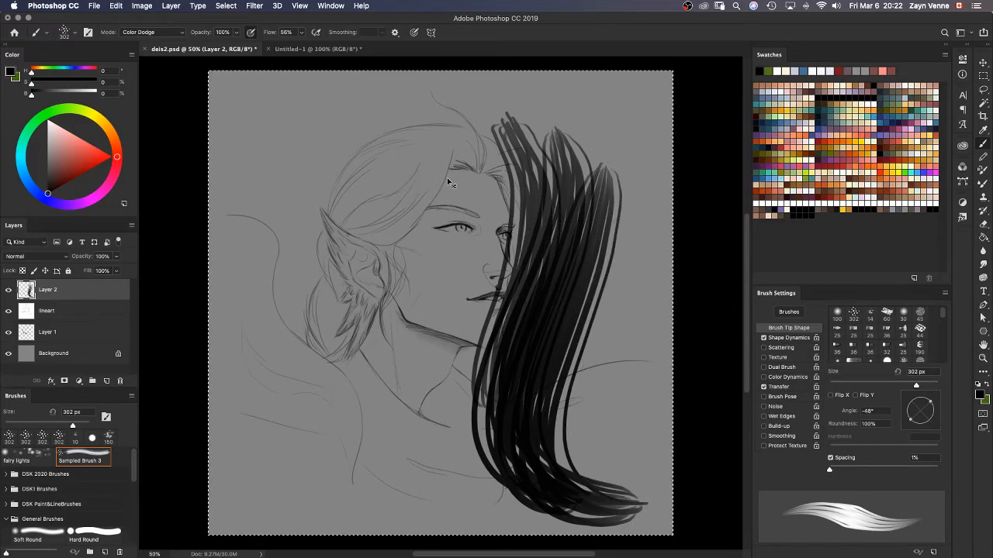
key("Delete")
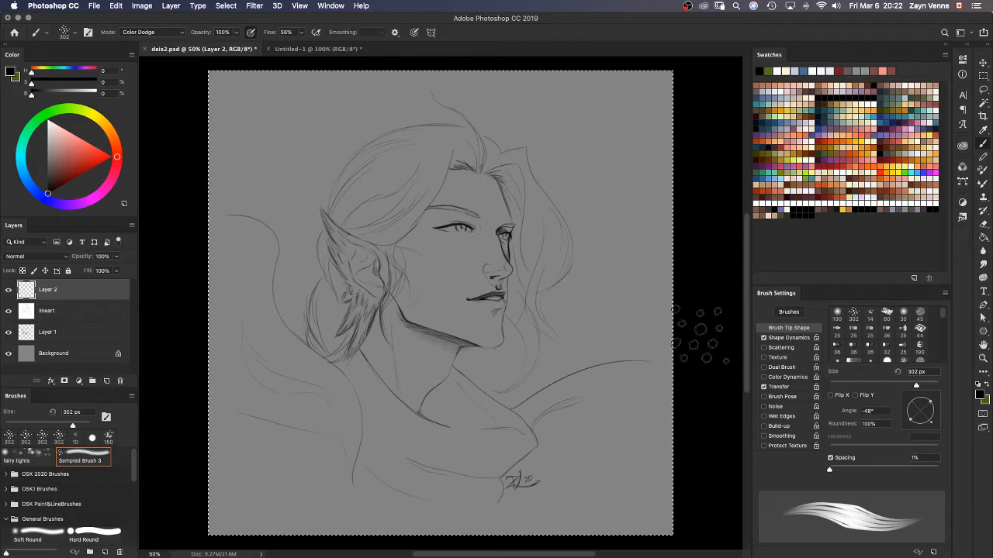
Step: Try a 30% minimum diameter with a long test stroke, undo the stroke, and reset the diameter to 0%
left_click(780, 387)
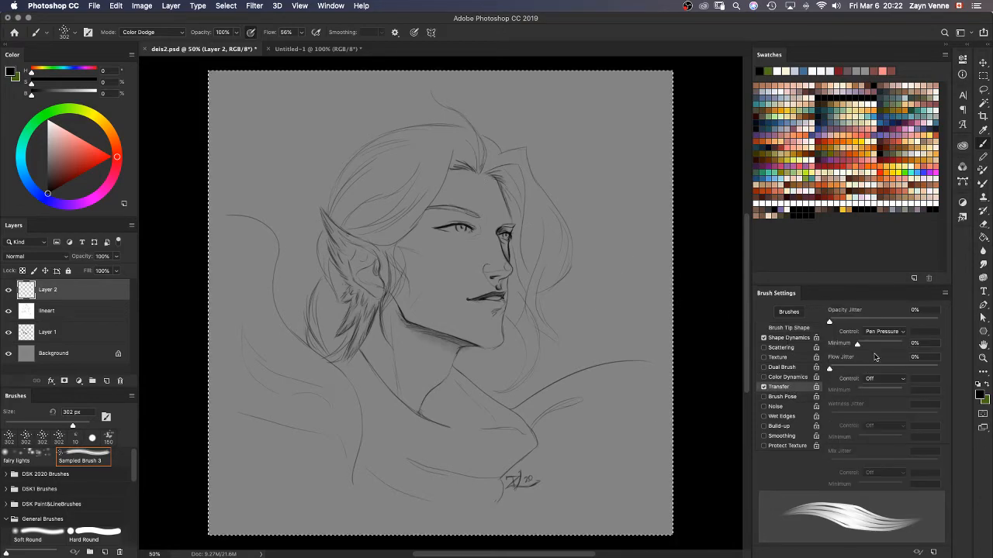
left_click(795, 339)
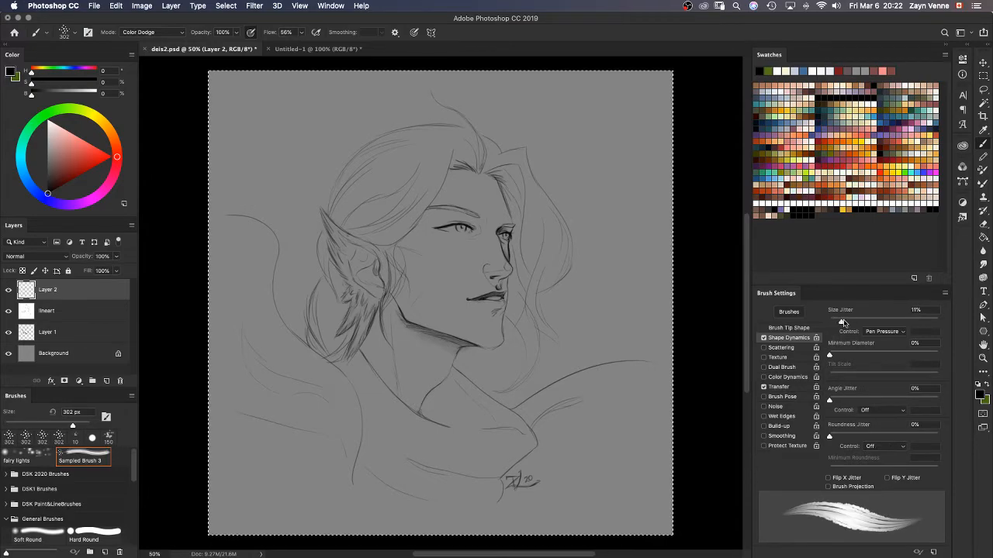
mouse_move(830, 356)
left_mouse_down()
mouse_move(876, 357)
mouse_move(862, 356)
left_mouse_up()
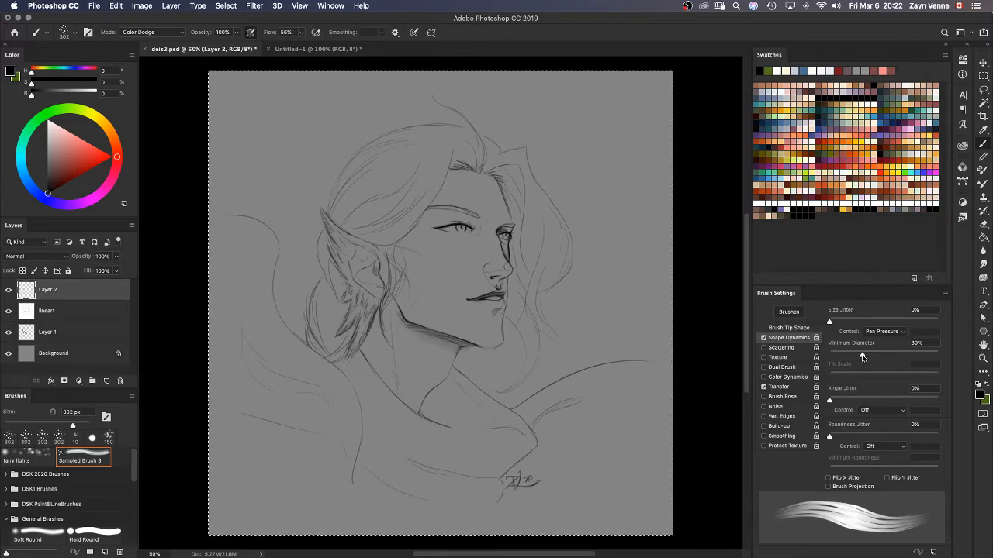
mouse_move(593, 102)
left_mouse_down()
mouse_move(604, 162)
mouse_move(592, 390)
mouse_move(642, 459)
left_mouse_up()
key("super+z")
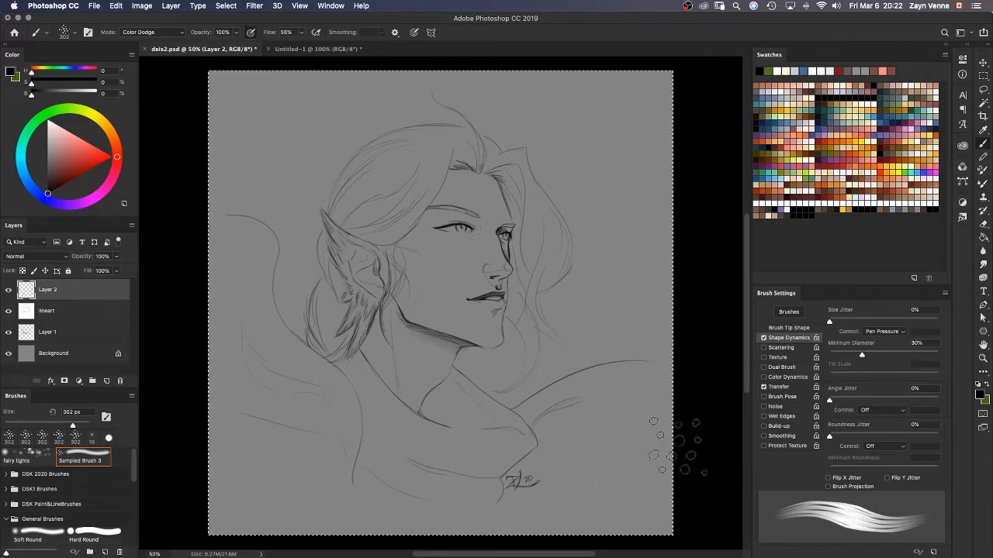
left_click_drag(859, 354, 828, 354)
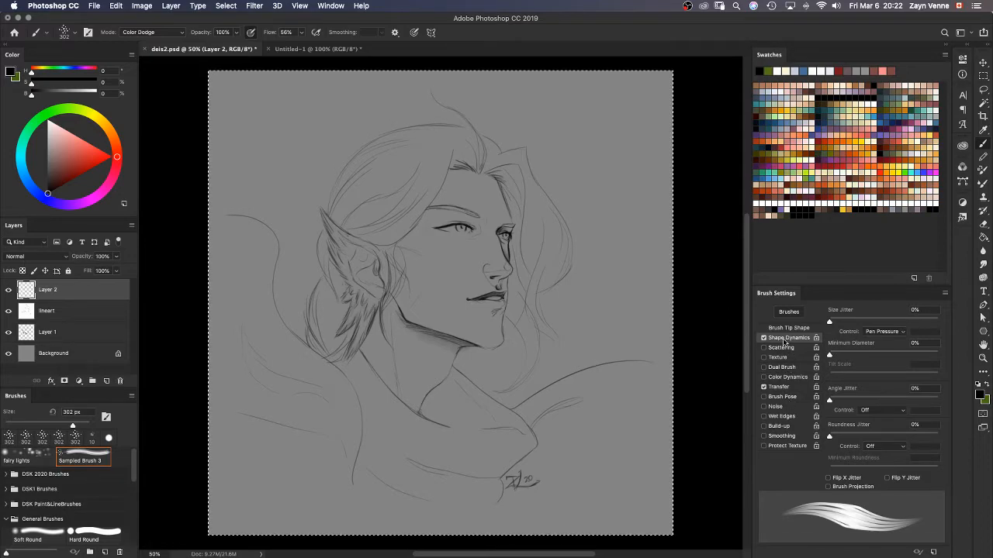
Step: Try Scattering and the angle and roundness jitter on the brush, reset the jitter to 0%, and disable Scattering
left_click(782, 386)
left_click(789, 348)
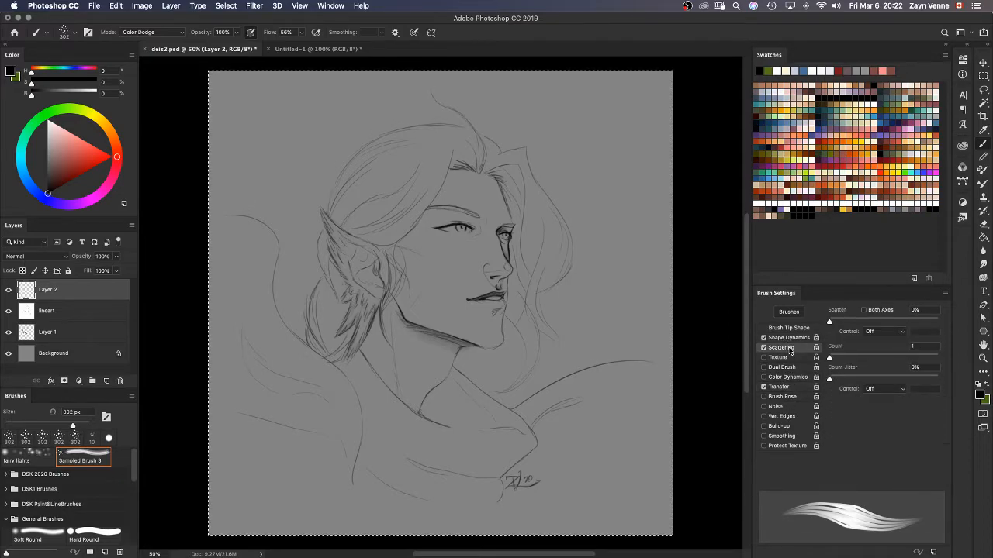
left_click(792, 338)
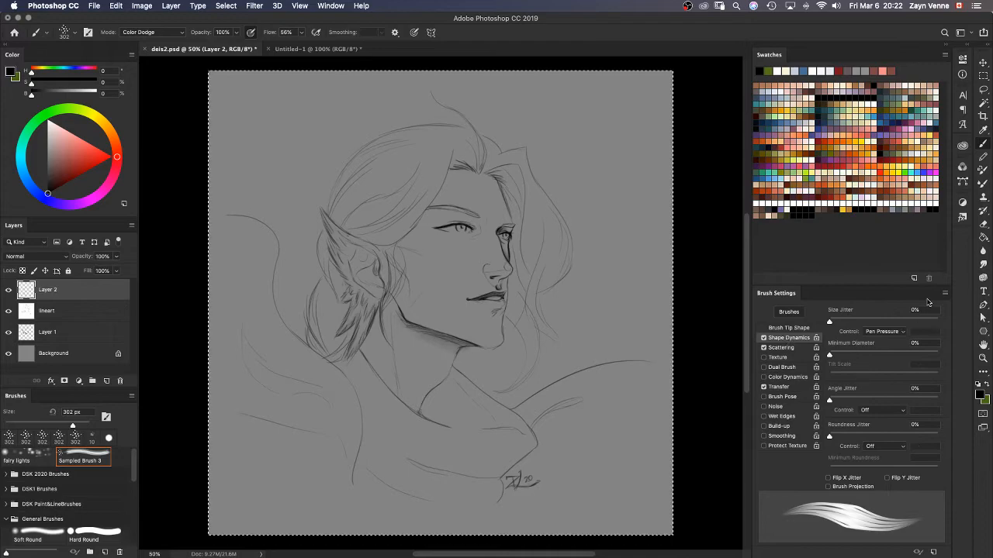
left_click(884, 333)
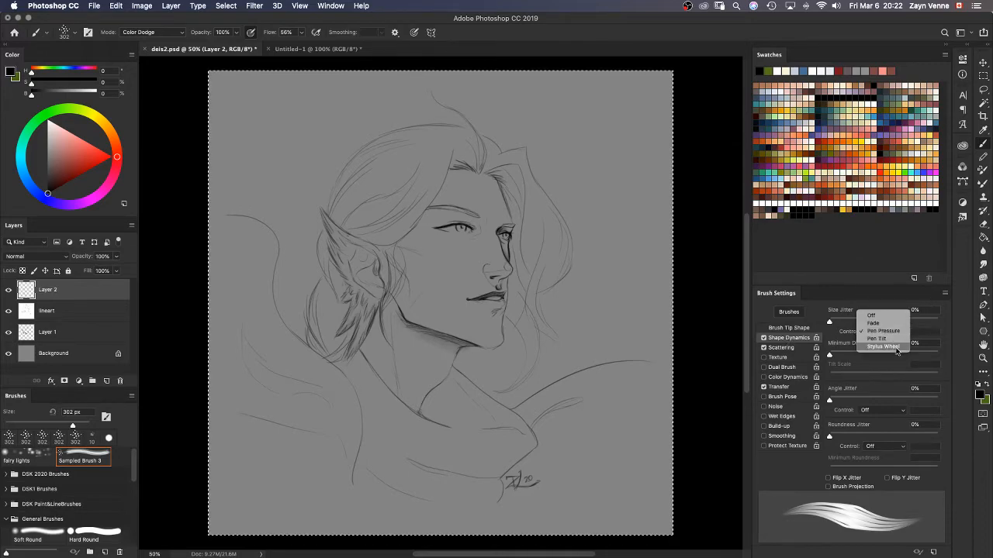
left_click(893, 332)
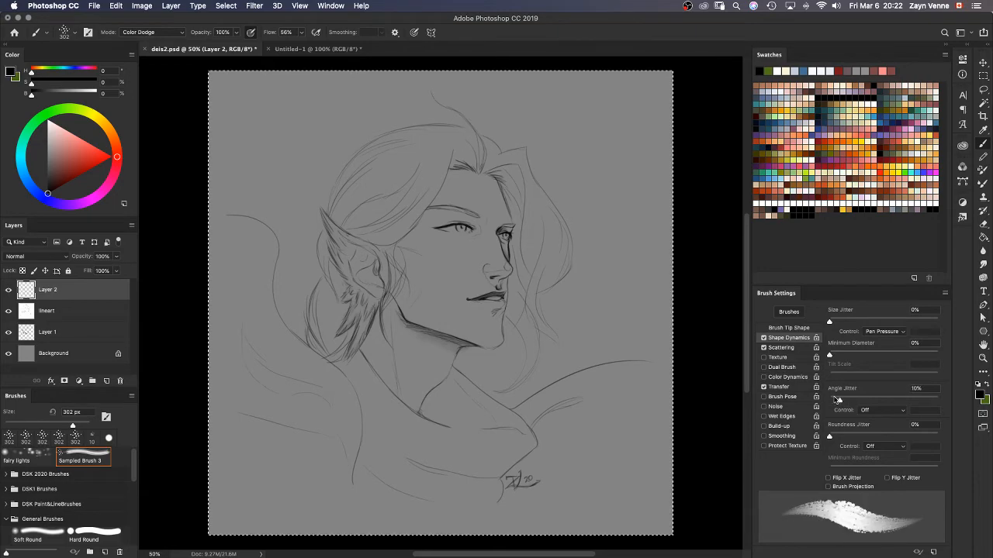
mouse_move(829, 438)
left_mouse_down()
mouse_move(859, 437)
mouse_move(793, 434)
left_mouse_up()
left_click(780, 348)
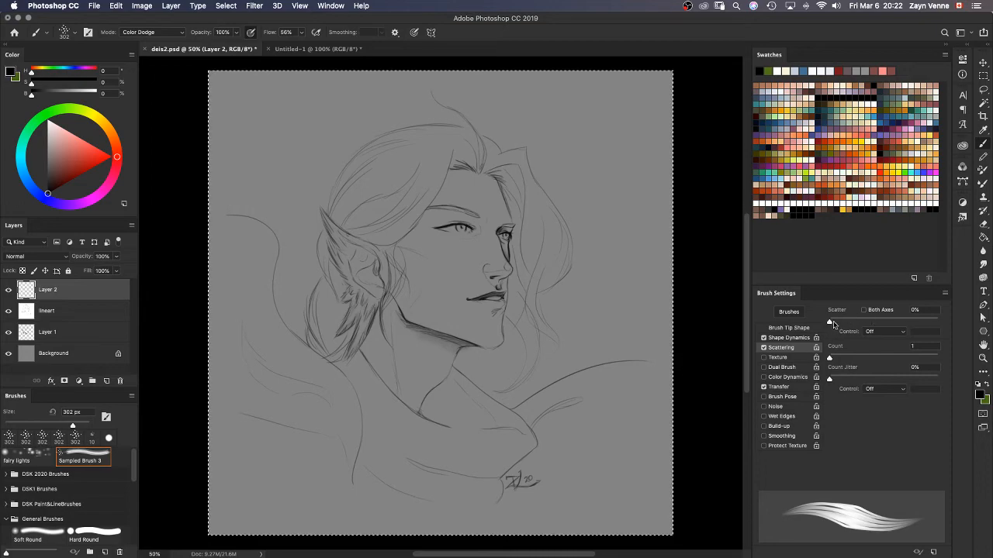
mouse_move(834, 324)
left_mouse_down()
mouse_move(845, 322)
mouse_move(825, 322)
left_mouse_up()
left_click(764, 348)
Step: Enable Texture for the brush and try Transfer with opacity control Off and flow control Fade, undoing the test stroke
left_click(765, 358)
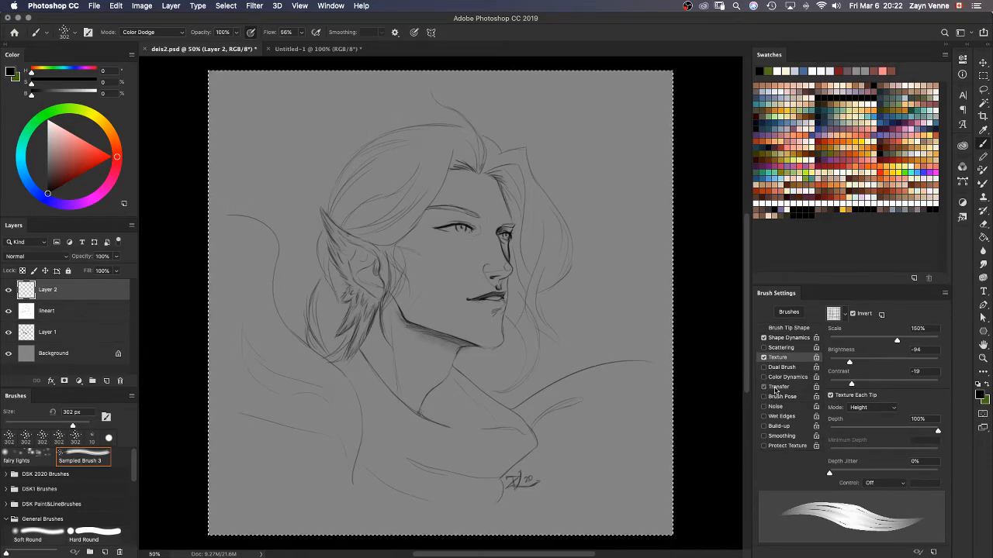
left_click(776, 387)
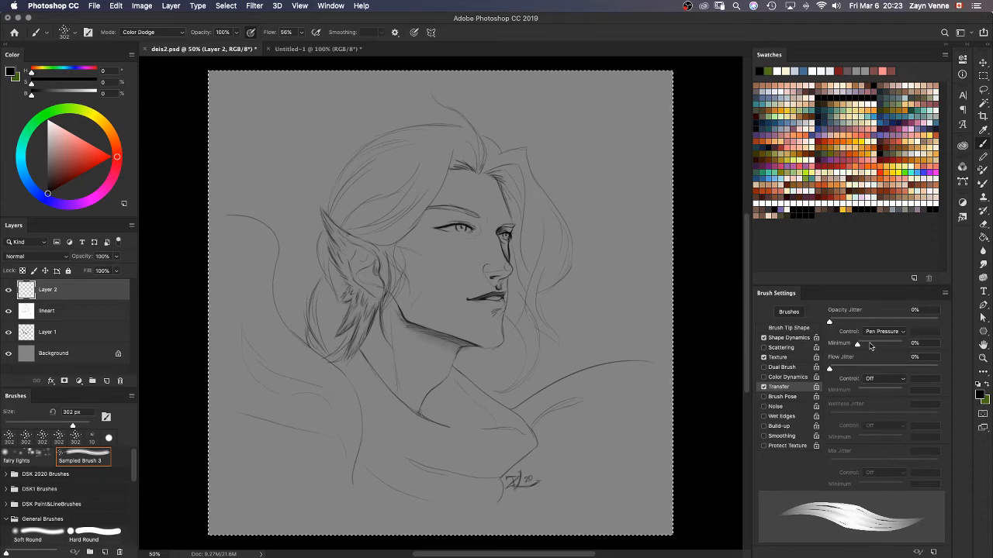
left_click(877, 332)
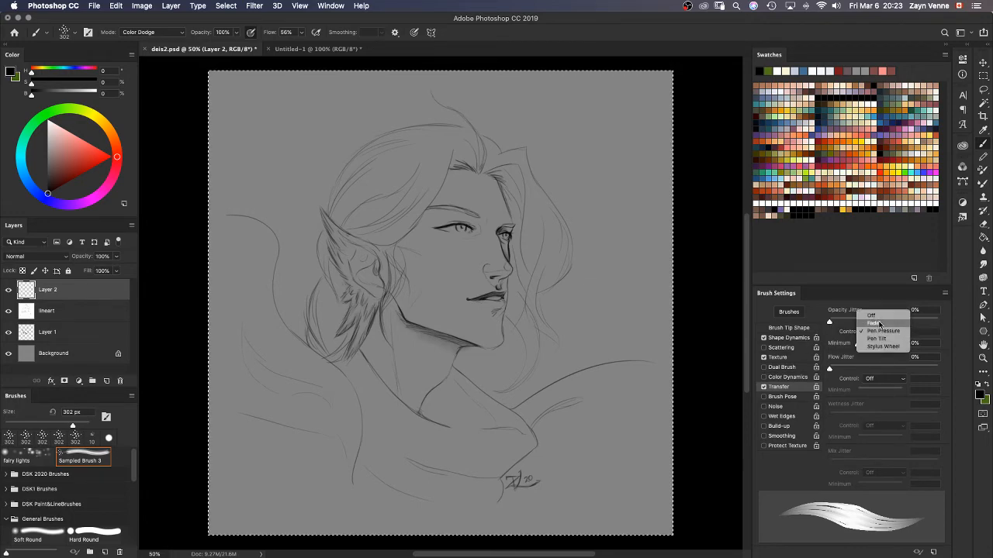
left_click(881, 318)
left_click(884, 378)
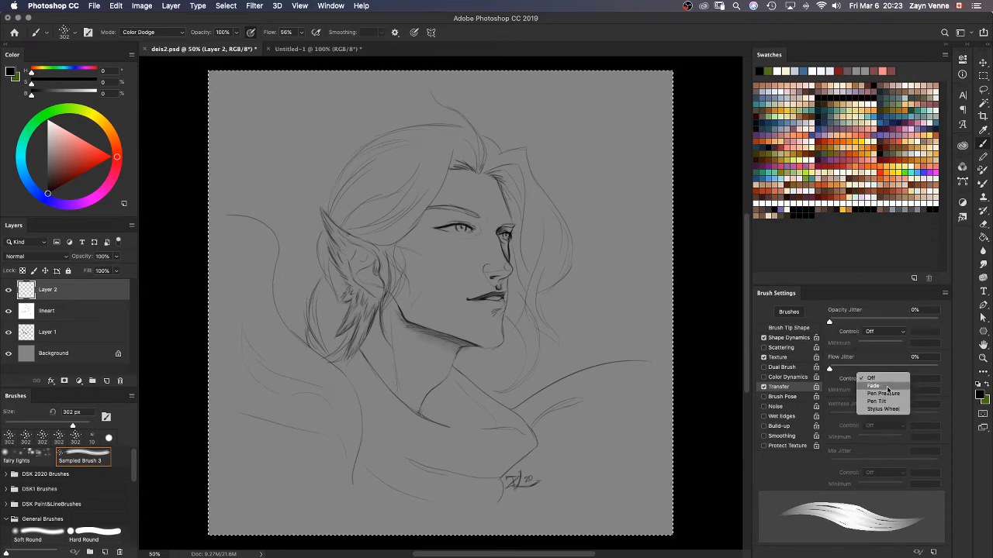
left_click(888, 387)
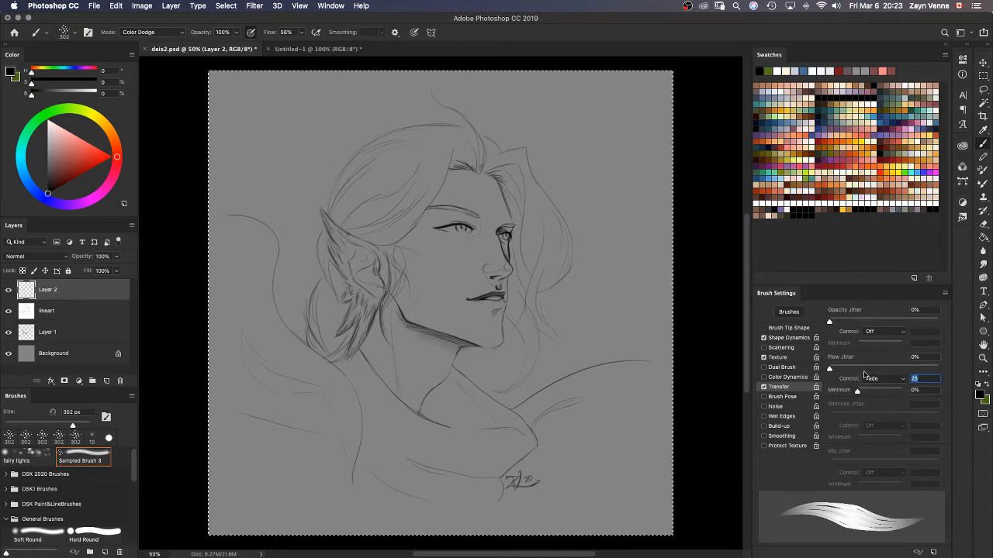
mouse_move(620, 166)
left_mouse_down()
mouse_move(624, 245)
mouse_move(602, 351)
mouse_move(613, 427)
left_mouse_up()
key("super+z")
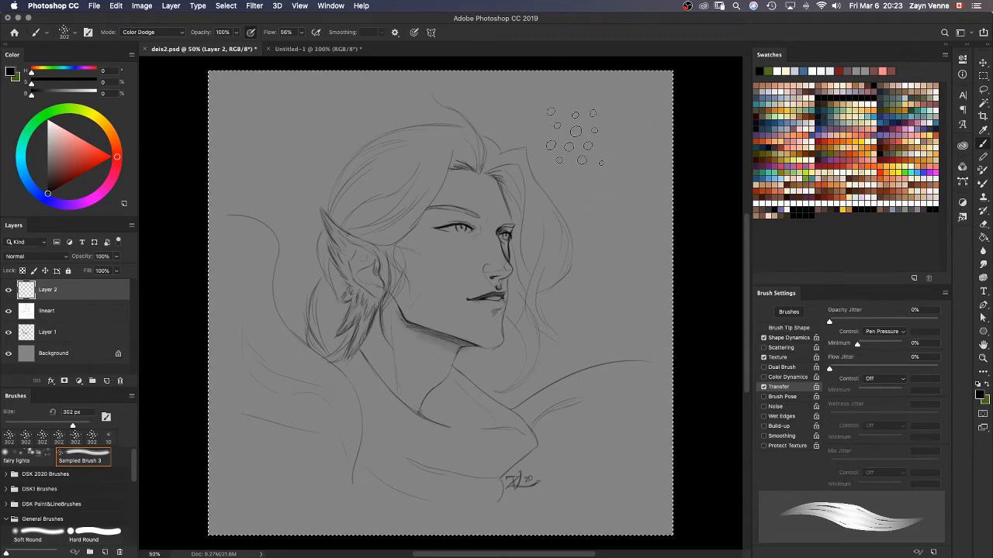
Step: Paint vertical test strokes beside and over the face on Layer 2, and undo the ones covering the face
left_click_drag(587, 115, 588, 326)
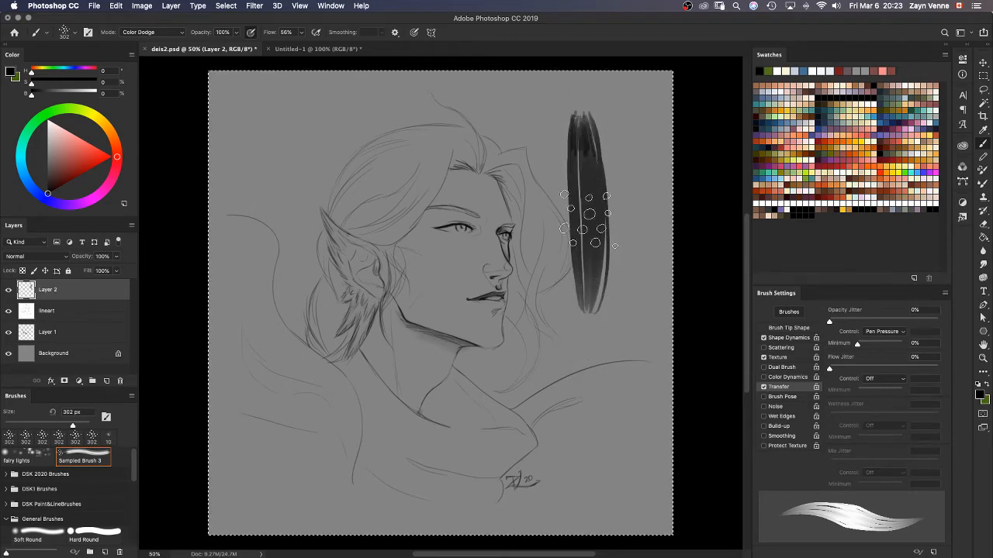
left_click_drag(589, 220, 588, 381)
mouse_move(537, 239)
left_mouse_down()
mouse_move(539, 408)
mouse_move(514, 289)
mouse_move(523, 465)
left_mouse_up()
mouse_move(501, 232)
left_mouse_down()
mouse_move(514, 474)
mouse_move(504, 454)
mouse_move(510, 466)
left_mouse_up()
left_click_drag(456, 213, 458, 411)
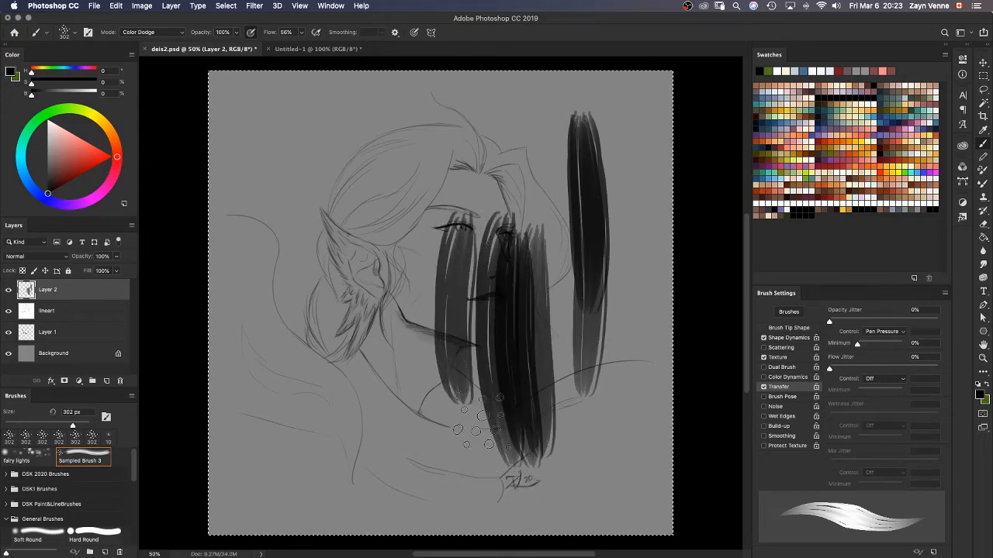
key("super+z")
key("super+z")
key("super+z")
key("super+z")
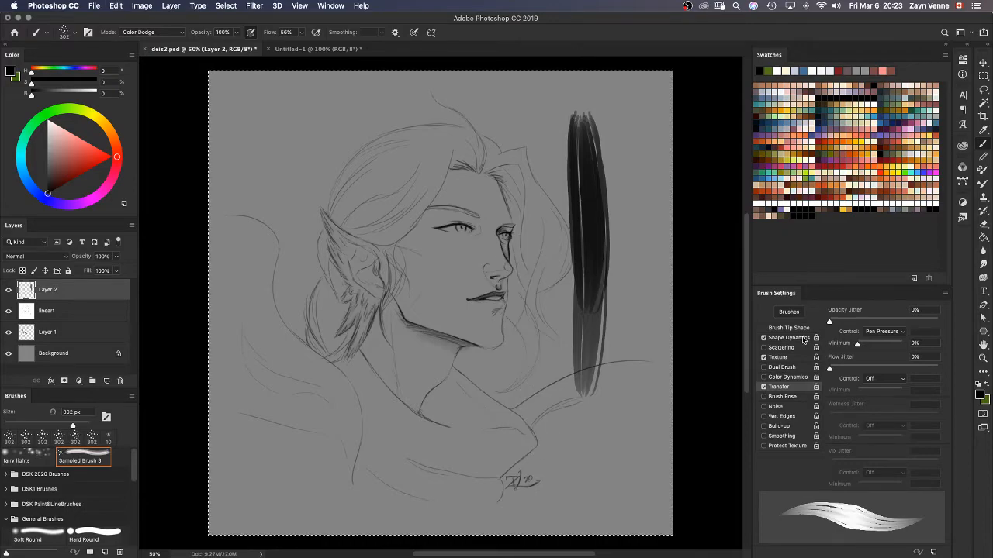
Step: Raise the brush's minimum diameter and flatten the brush tip to 27% roundness
left_click(804, 339)
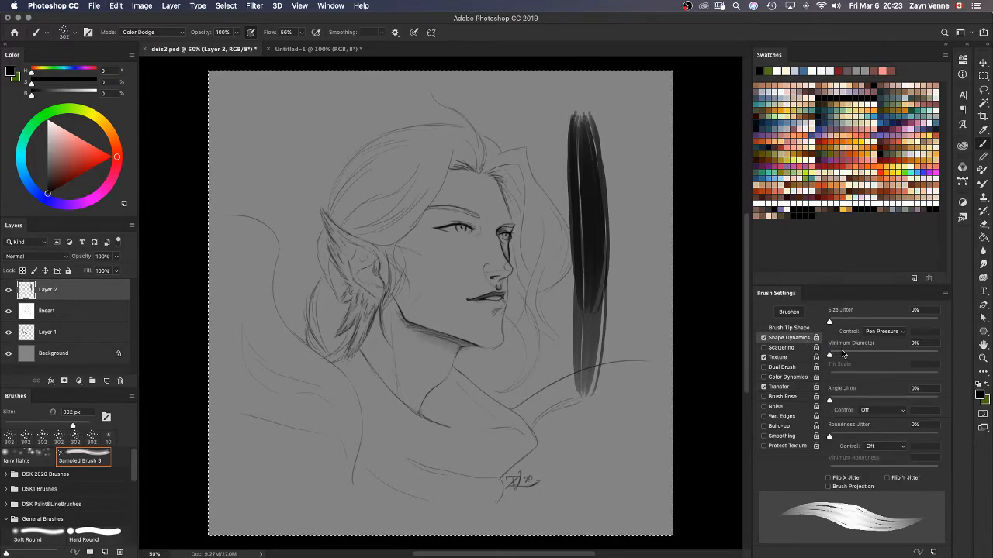
left_click_drag(842, 355, 874, 356)
left_click(781, 328)
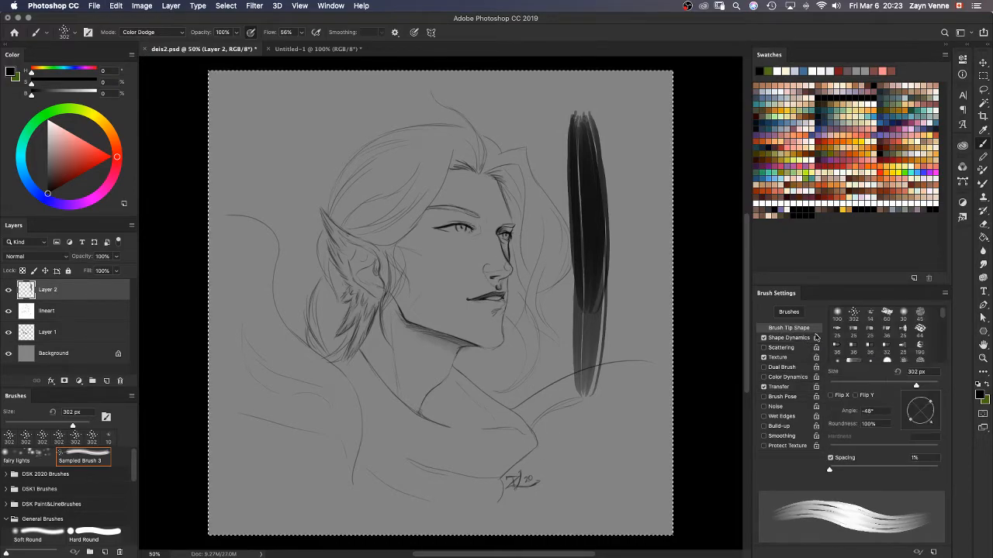
left_click_drag(931, 404, 923, 413)
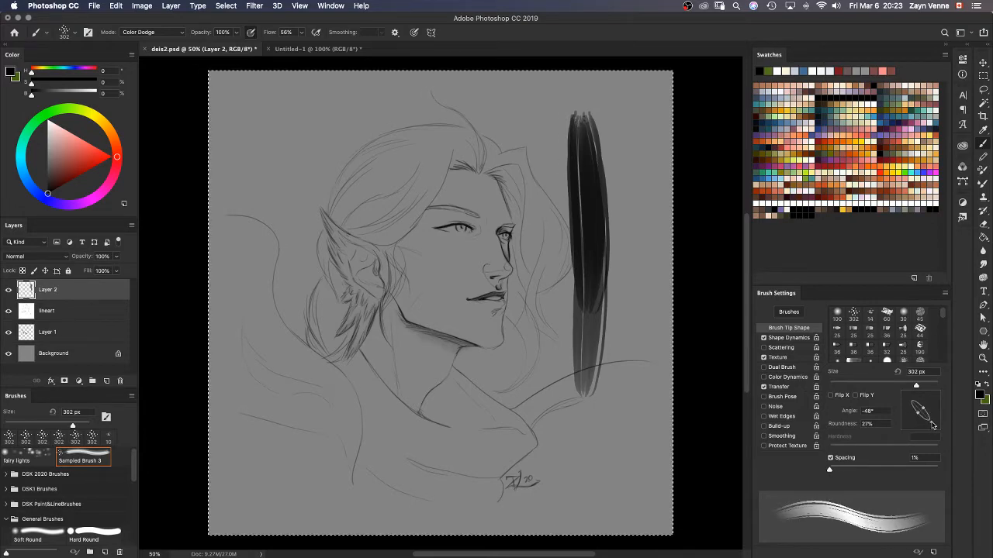
Step: Try the flattened brush tip at a -10° angle with a long stroke over the face, and undo it
left_click_drag(933, 425, 935, 413)
mouse_move(449, 122)
left_mouse_down()
mouse_move(521, 137)
mouse_move(512, 466)
left_mouse_up()
key("super+z")
key("super+z")
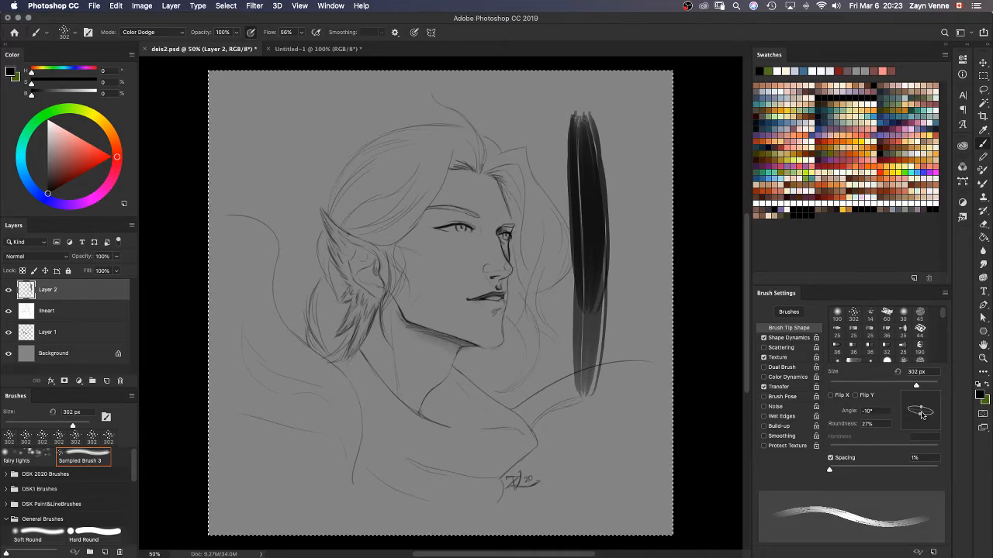
Step: Rotate the brush tip to -77° and paint long curved hair-like strokes from the forehead out to the shoulder
left_click_drag(921, 415, 922, 400)
left_click_drag(521, 97, 536, 167)
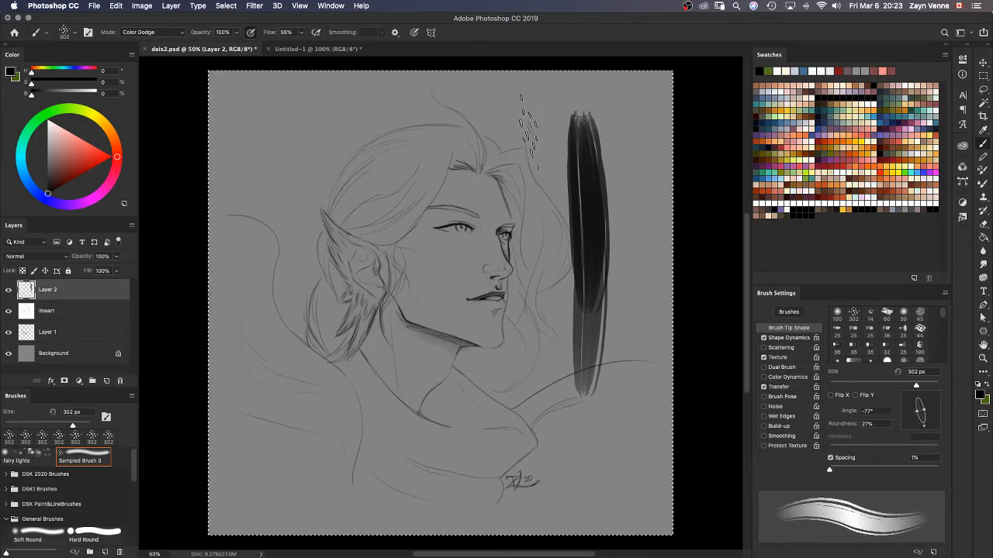
mouse_move(529, 131)
left_mouse_down()
mouse_move(583, 459)
mouse_move(644, 489)
left_mouse_up()
mouse_move(535, 151)
left_mouse_down()
mouse_move(515, 248)
mouse_move(571, 456)
left_mouse_up()
left_click_drag(509, 303, 599, 481)
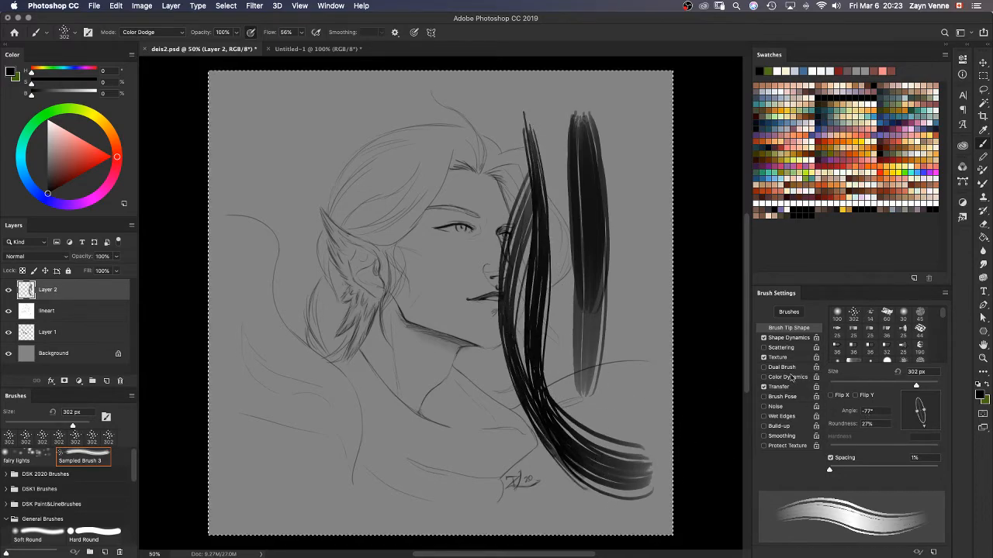
Step: Try the brush with Spacing disabled, and re-enable it at 1%
mouse_move(831, 472)
left_mouse_down()
mouse_move(844, 472)
mouse_move(827, 471)
left_mouse_up()
left_click(831, 458)
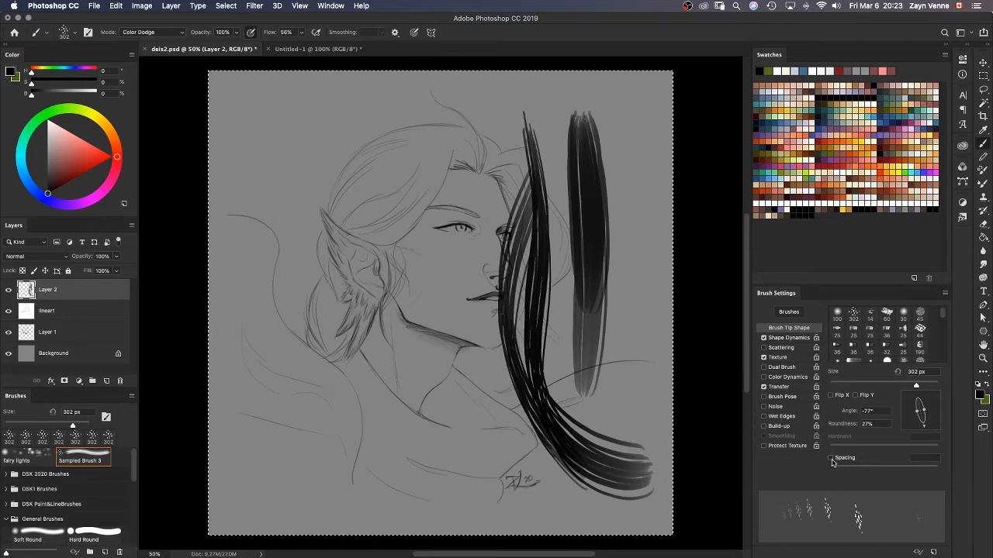
left_click(830, 459)
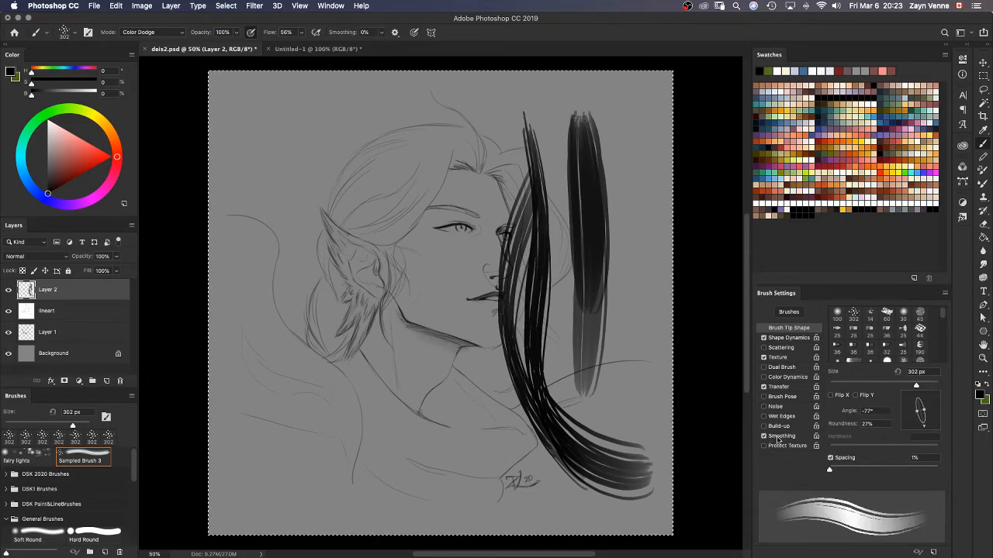
Step: Test Smoothing with a long curved stroke past the ear, undo it, and remove the remaining test strokes from Layer 2
mouse_move(388, 134)
left_mouse_down()
mouse_move(385, 364)
mouse_move(519, 473)
mouse_move(498, 488)
left_mouse_up()
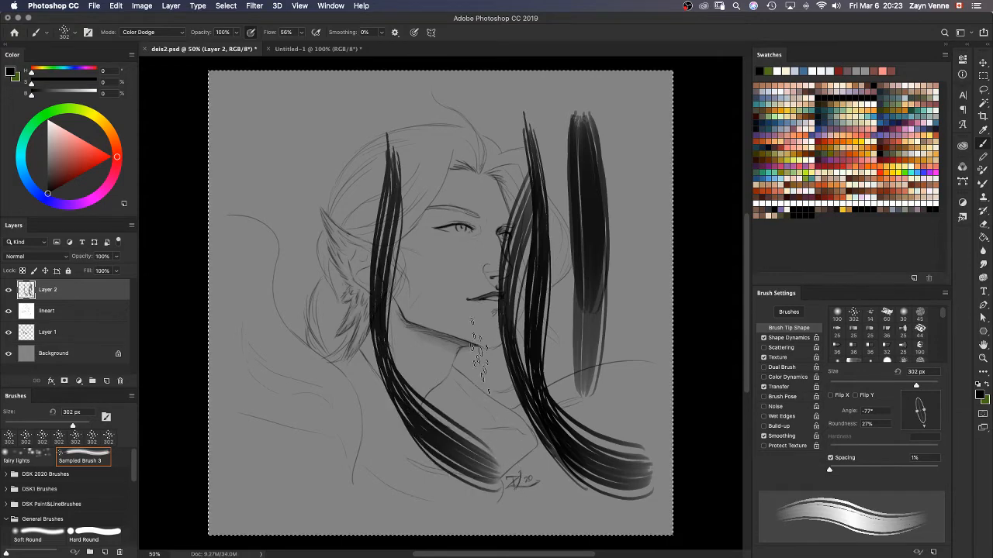
key("super+z")
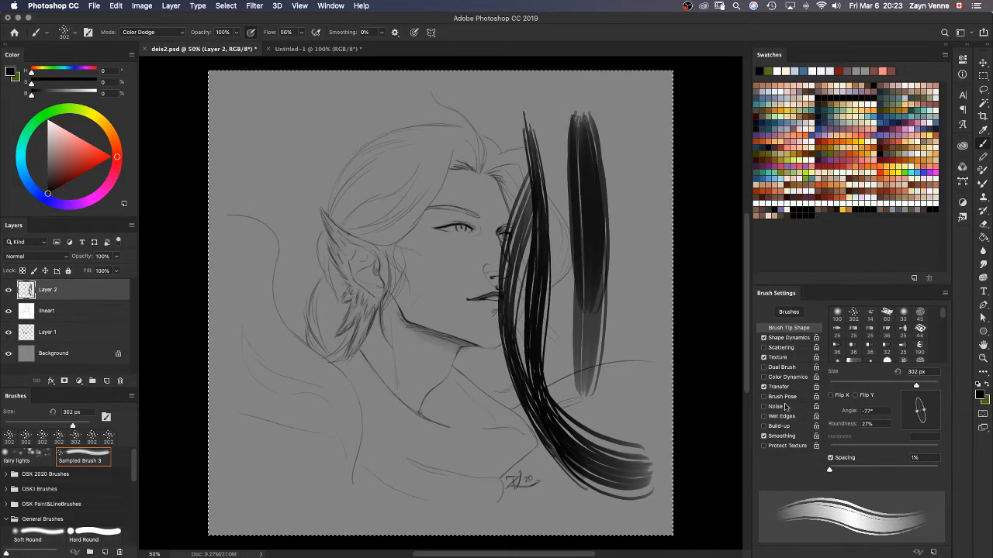
key("super+z")
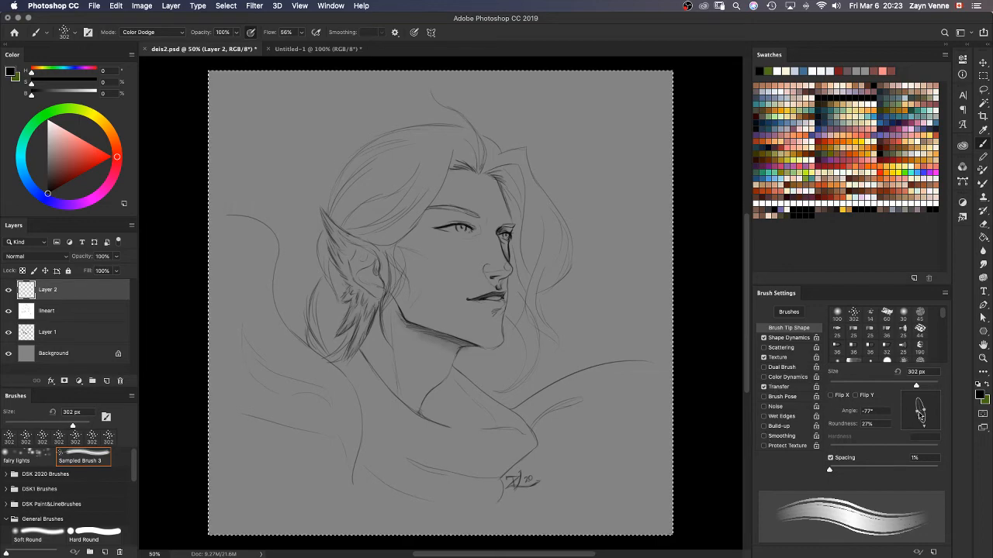
Step: Rotate the brush tip to -17° and set its roundness to 100%
mouse_move(920, 416)
left_mouse_down()
mouse_move(928, 400)
mouse_move(928, 425)
mouse_move(914, 409)
mouse_move(934, 417)
mouse_move(929, 403)
left_mouse_up()
left_click(845, 424)
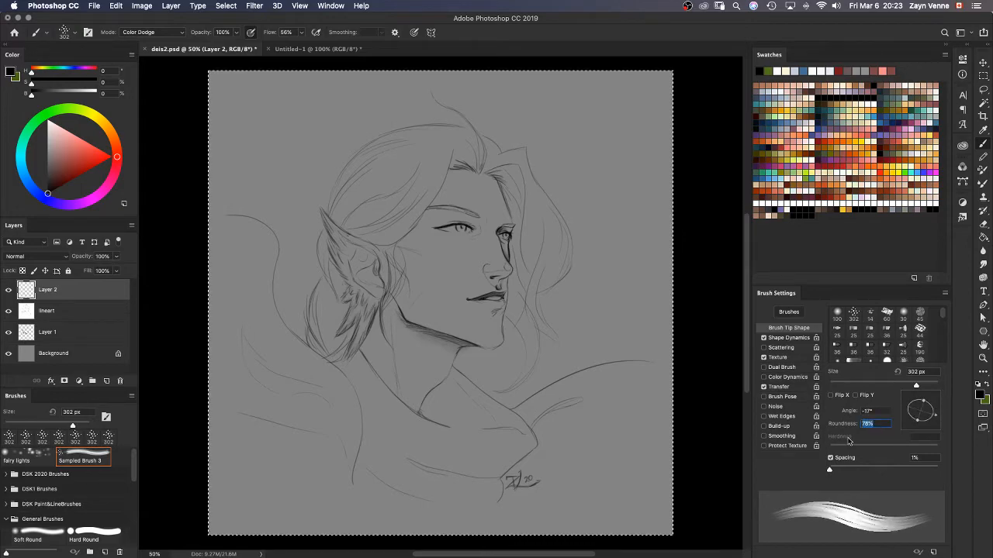
left_click(923, 402)
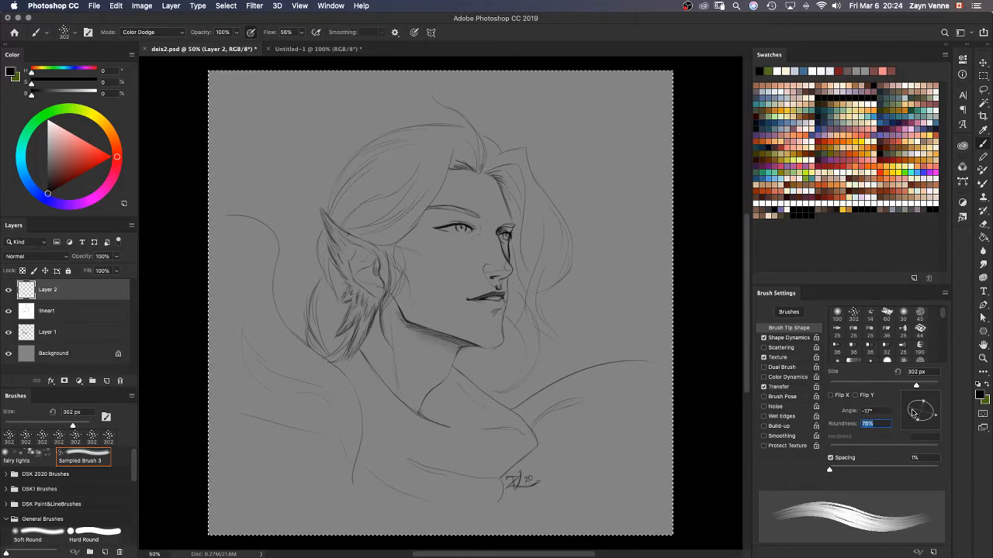
type("0")
type("100")
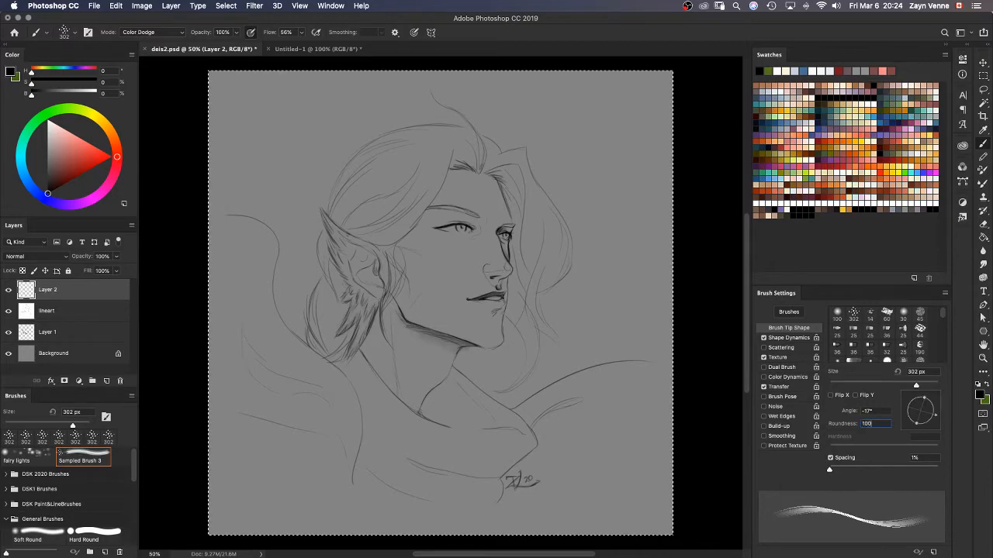
left_click(873, 409)
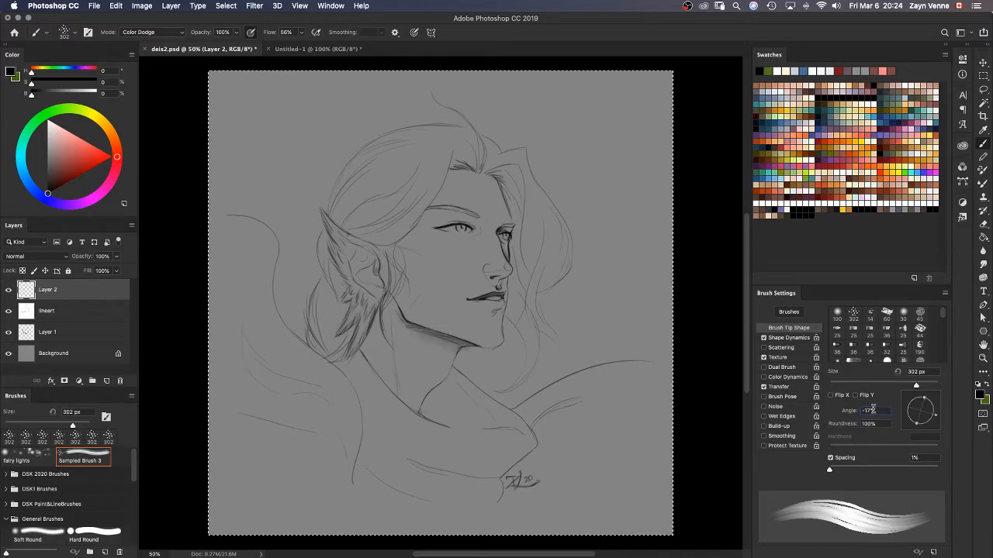
Step: Turn off the brush's Texture, and try Dual Brush before disabling it again
left_click(779, 358)
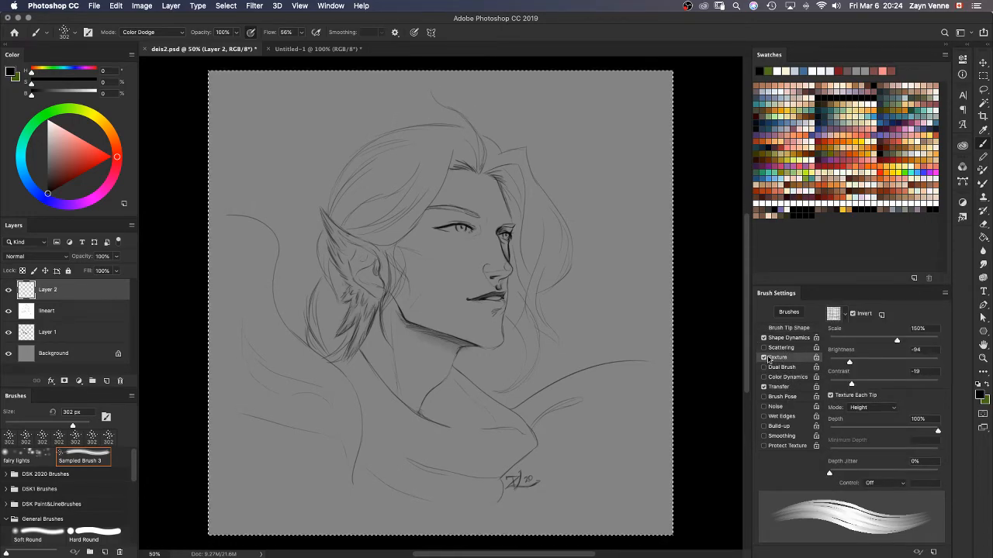
left_click(764, 358)
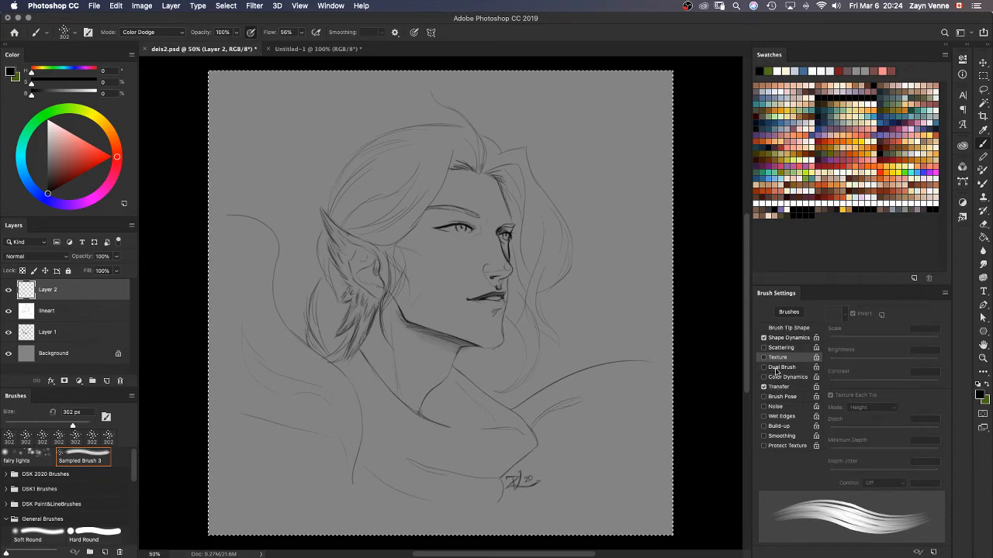
left_click(778, 368)
left_click(764, 367)
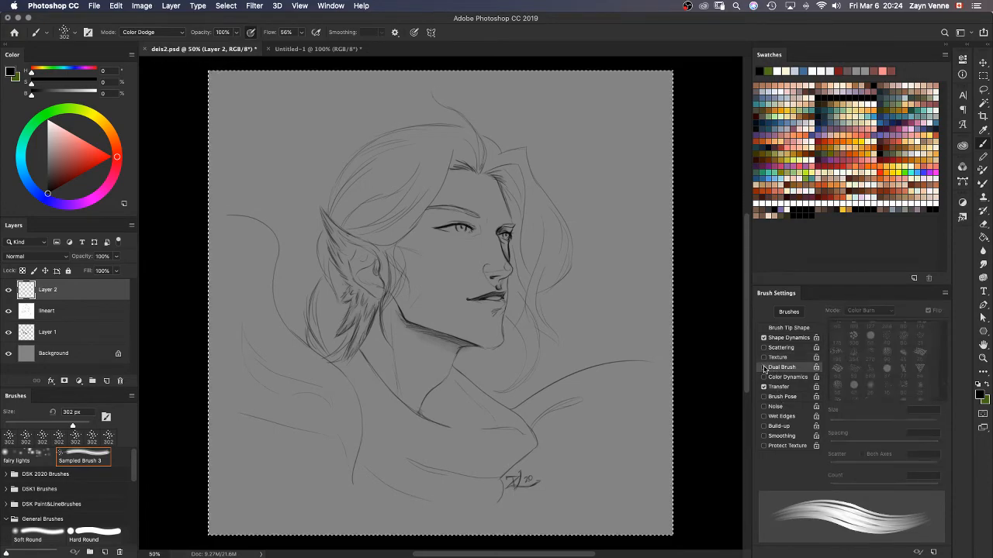
Step: Check the brush's Transfer and Shape Dynamics settings, and try Brush Projection before switching it back off
left_click(778, 388)
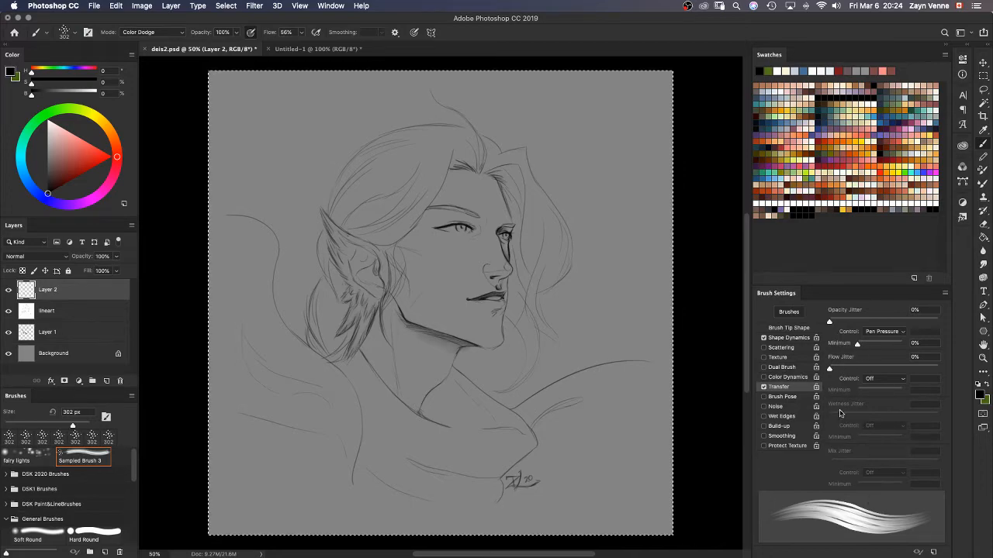
left_click(785, 338)
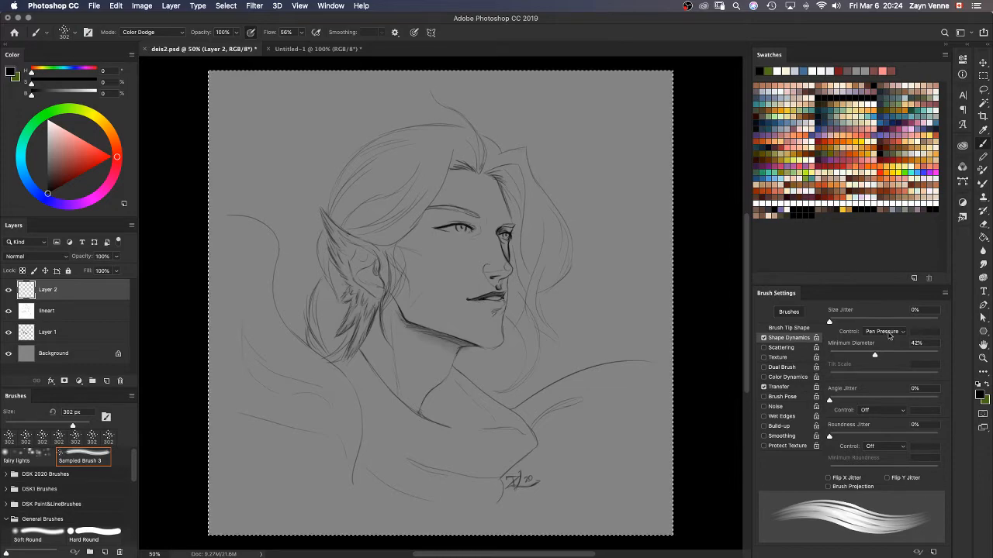
left_click(829, 488)
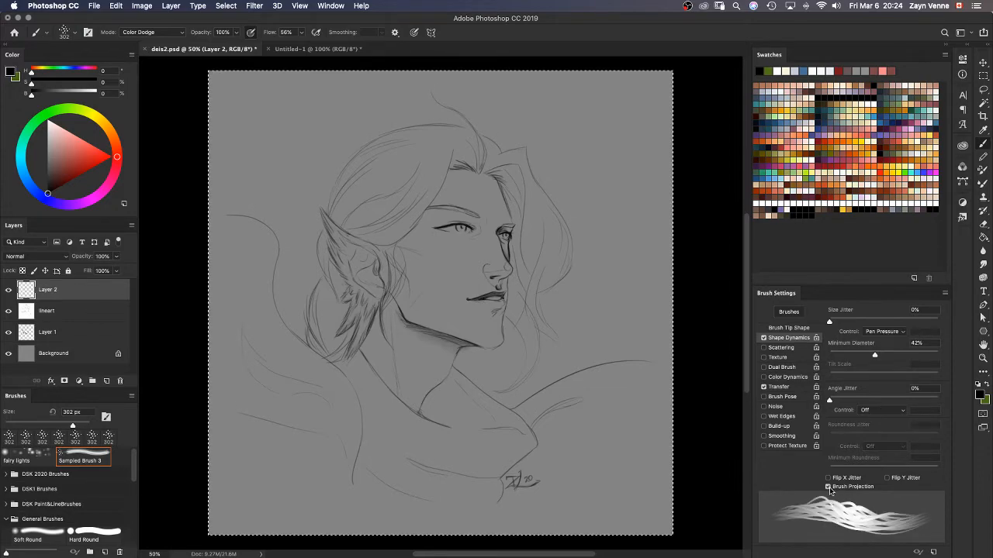
left_click(828, 487)
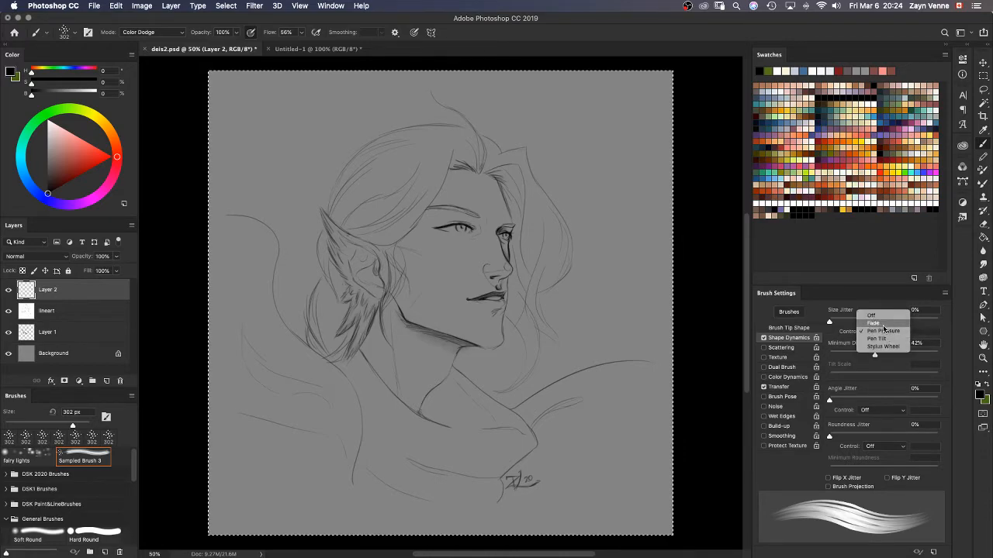
left_click(890, 301)
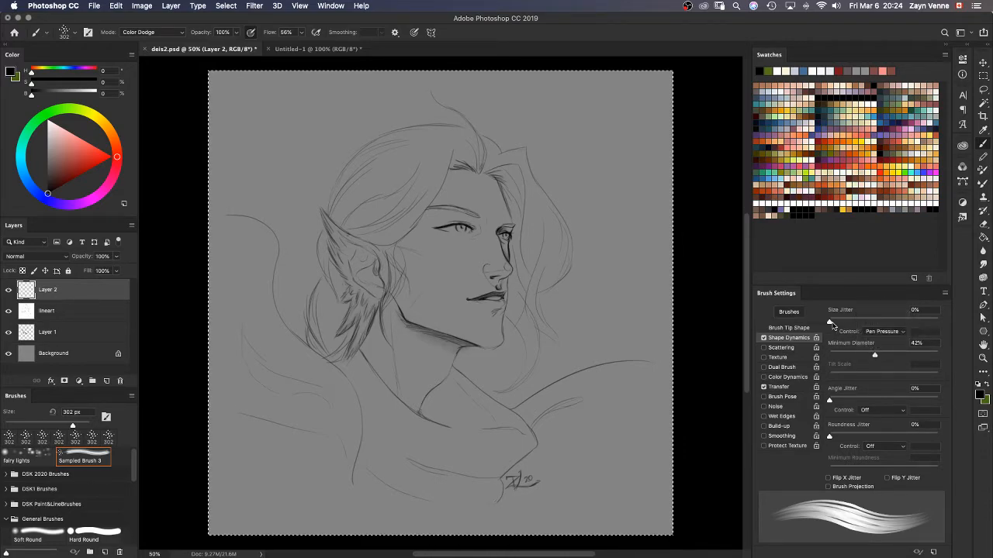
mouse_move(835, 323)
left_mouse_down()
mouse_move(844, 323)
mouse_move(834, 323)
left_mouse_up()
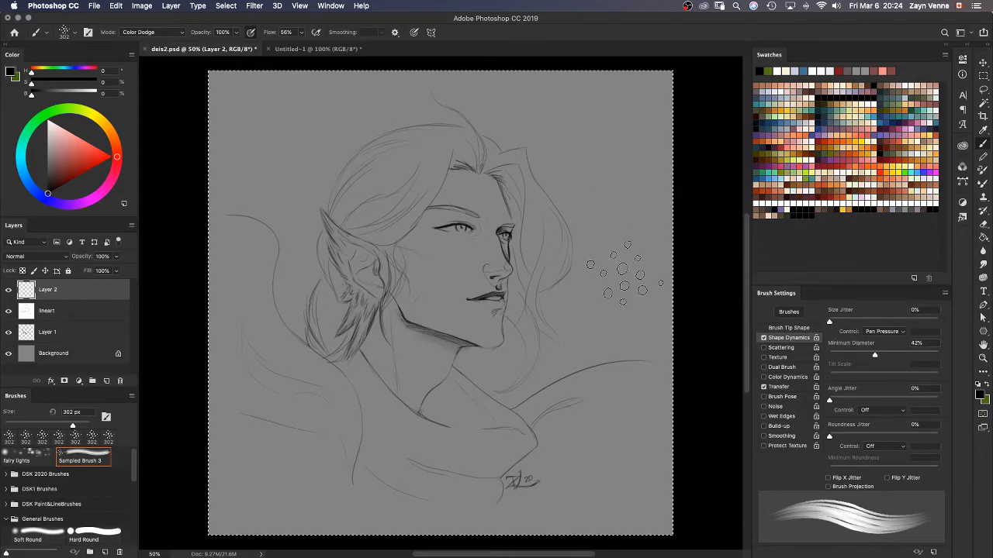
Step: Reload the sampled dot-cluster brush with its default settings and set the tip Spacing to 1%
key("comma")
key("period")
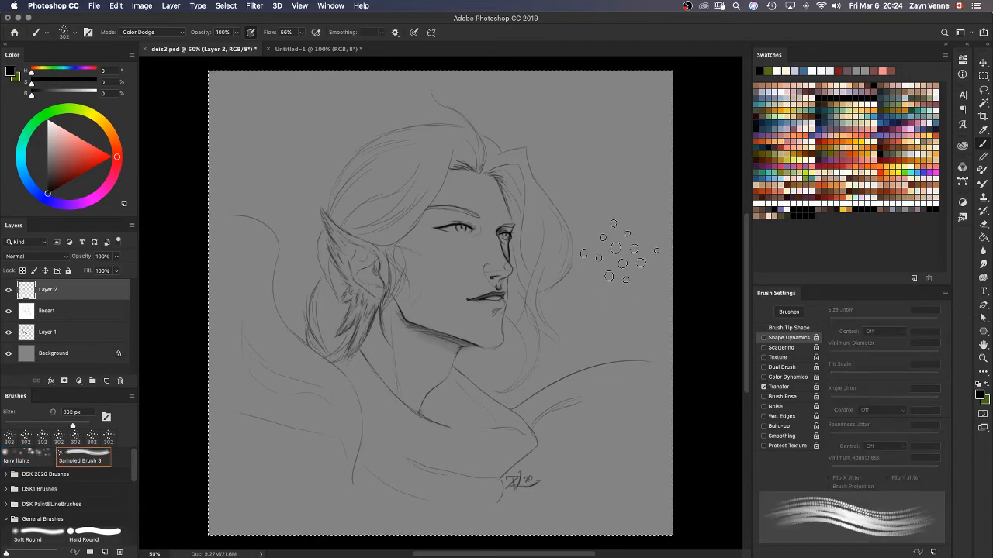
key("bracketleft")
left_click(789, 328)
left_click_drag(835, 472, 829, 469)
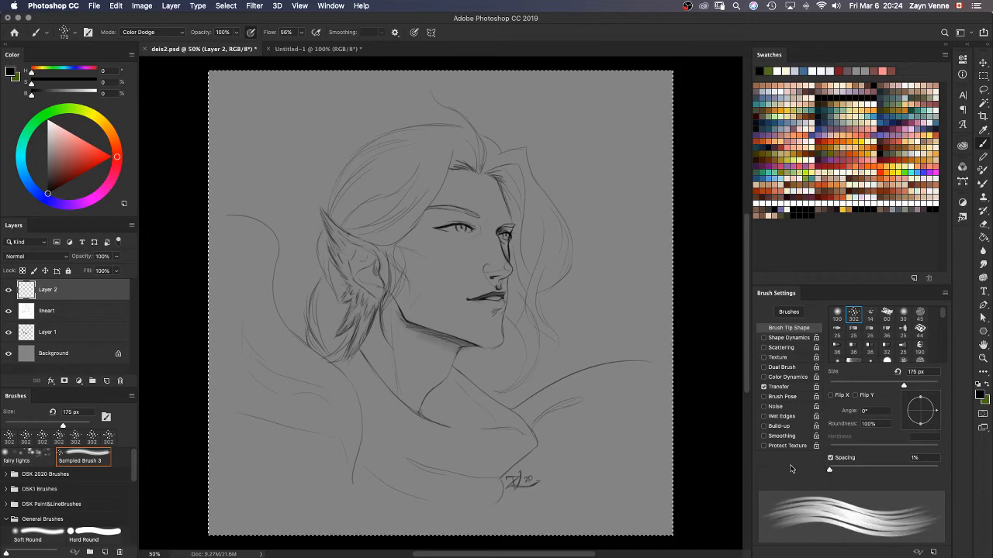
Step: Reduce the brush size to 35 px and paint a long curved test stroke beside the portrait's face
key("bracketleft")
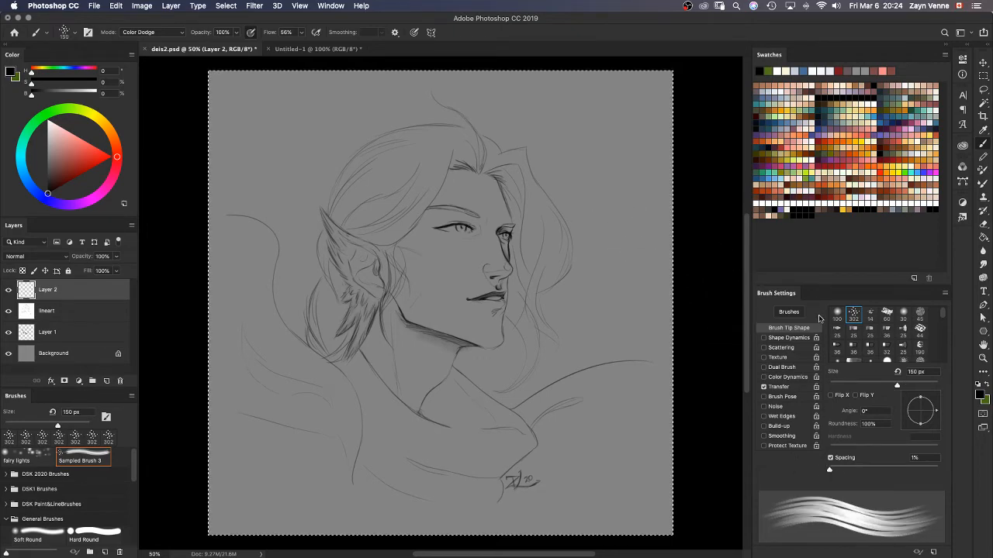
key("bracketleft")
key("bracketleft")
key("bracketleft")
key("bracketleft")
key("bracketleft")
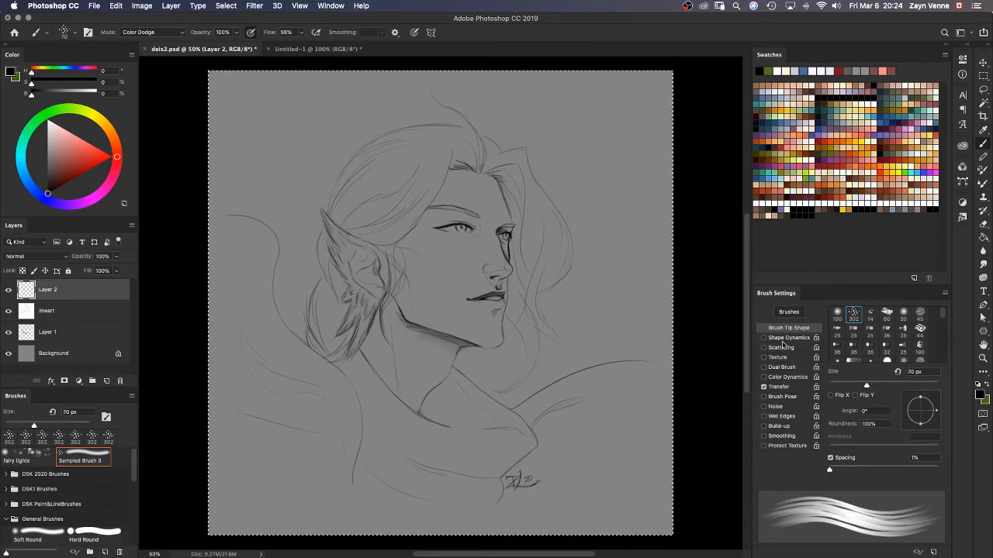
key("bracketleft")
key("bracketleft")
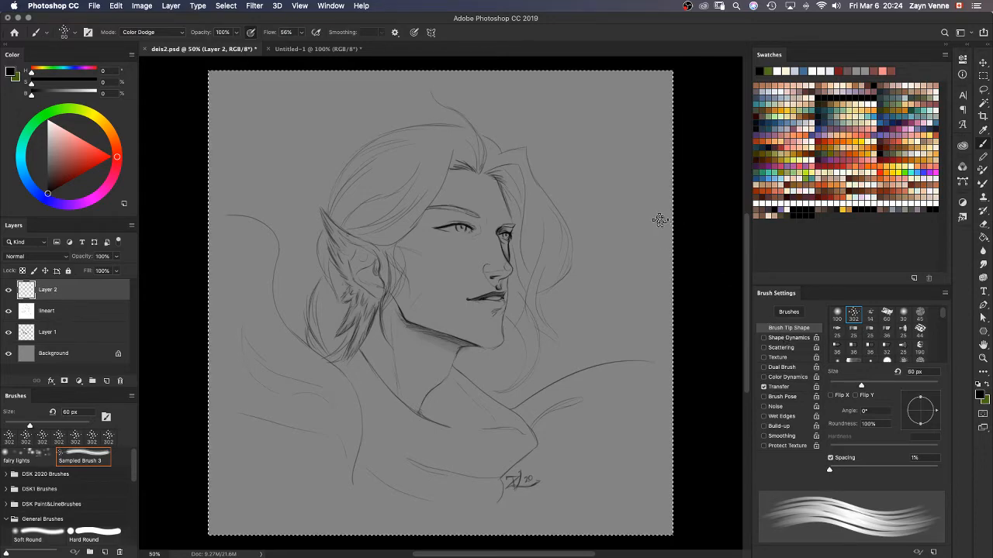
key("bracketleft")
key("bracketleft")
mouse_move(594, 193)
left_mouse_down()
mouse_move(602, 288)
mouse_move(575, 394)
left_mouse_up()
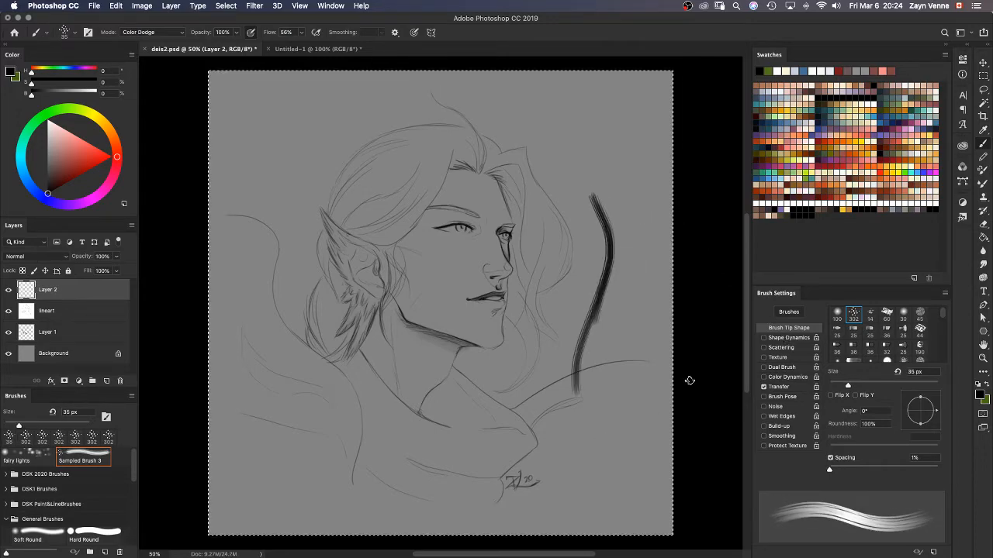
Step: Enable Shape Dynamics with size controlled by Pen Pressure, and paint three tapered strokes alongside the first test stroke
left_click(798, 339)
left_click(868, 332)
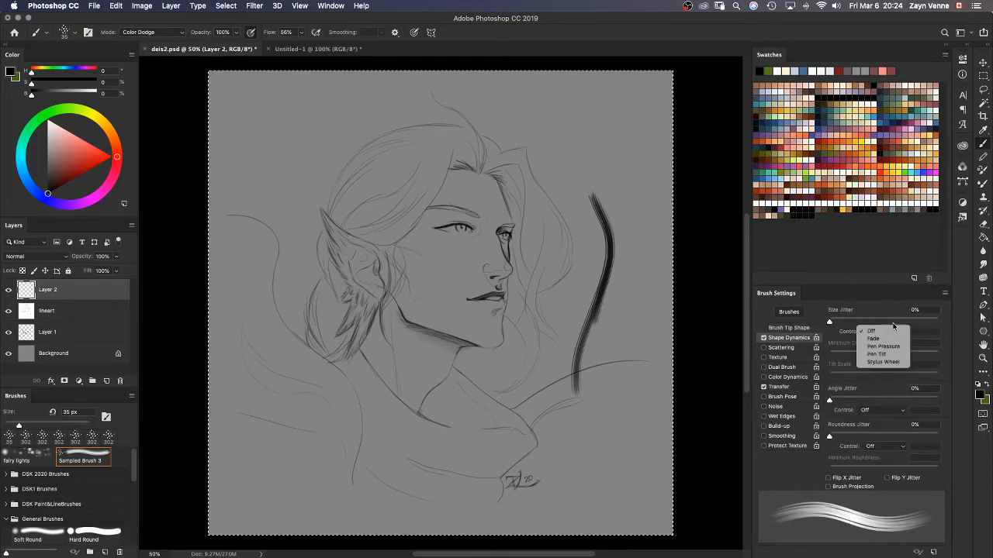
left_click(894, 351)
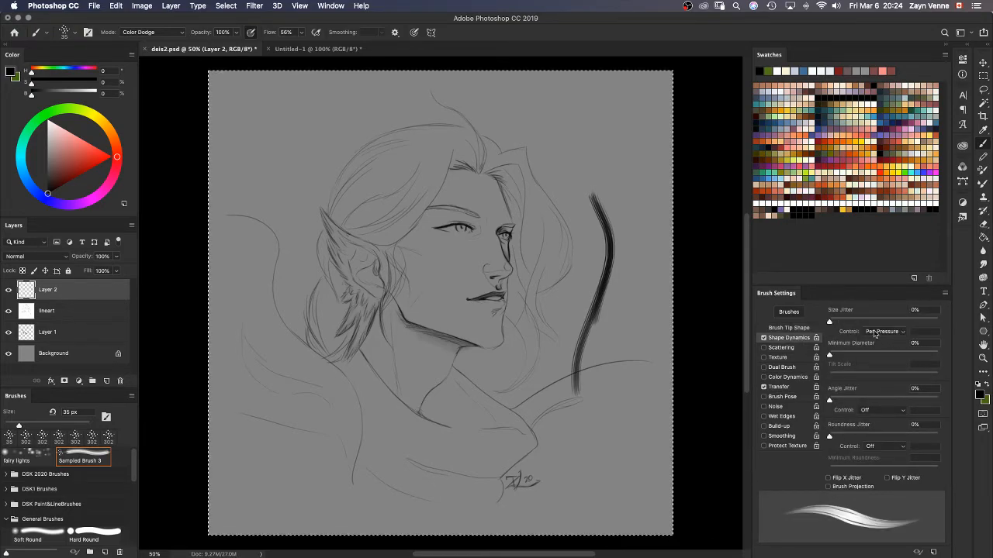
mouse_move(595, 179)
left_mouse_down()
mouse_move(630, 226)
mouse_move(612, 331)
left_mouse_up()
left_click_drag(616, 178, 600, 386)
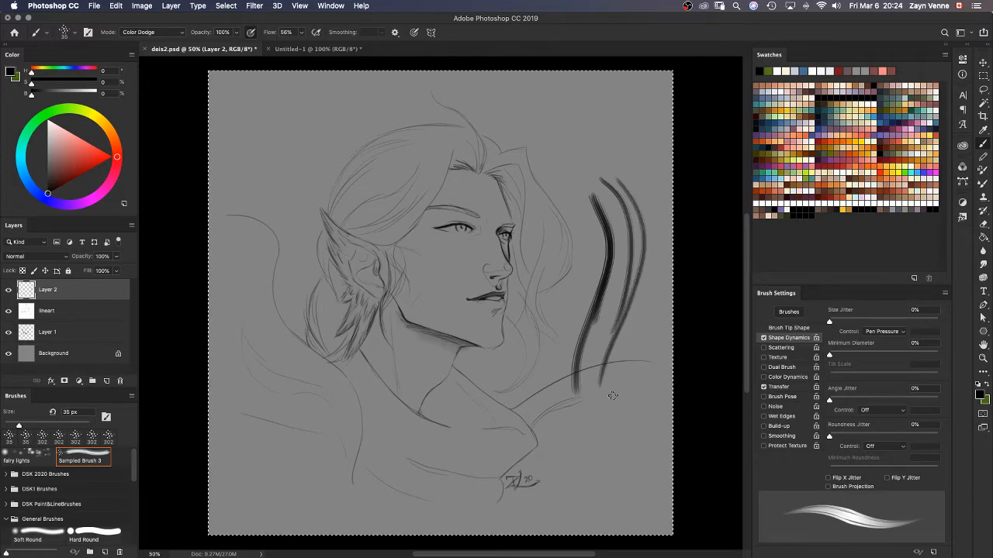
left_click_drag(630, 317, 628, 455)
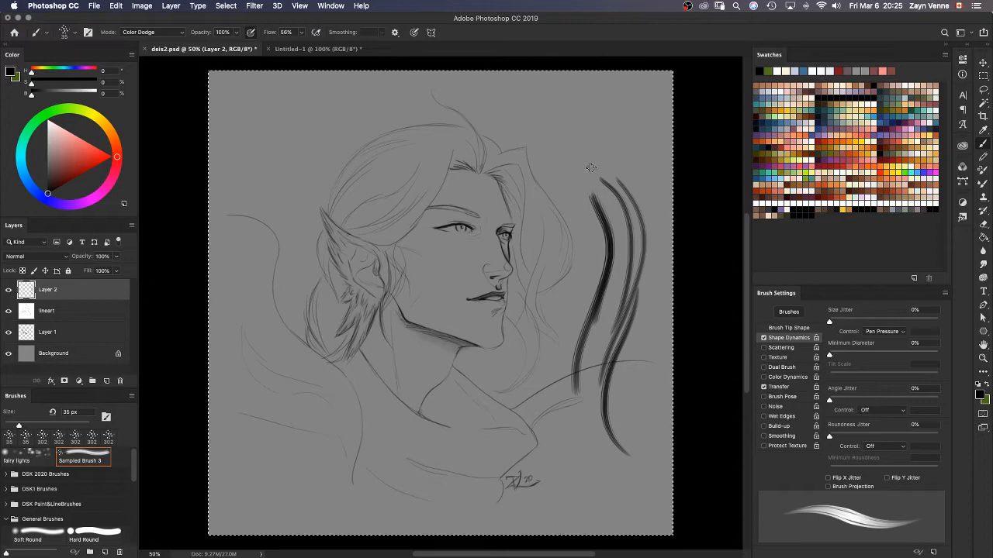
Step: Set the brush size to 45 px and paint three curved hair strokes along the loose locks in front of the face
key("bracketright")
key("bracketright")
key("bracketright")
key("bracketright")
key("bracketright")
key("bracketright")
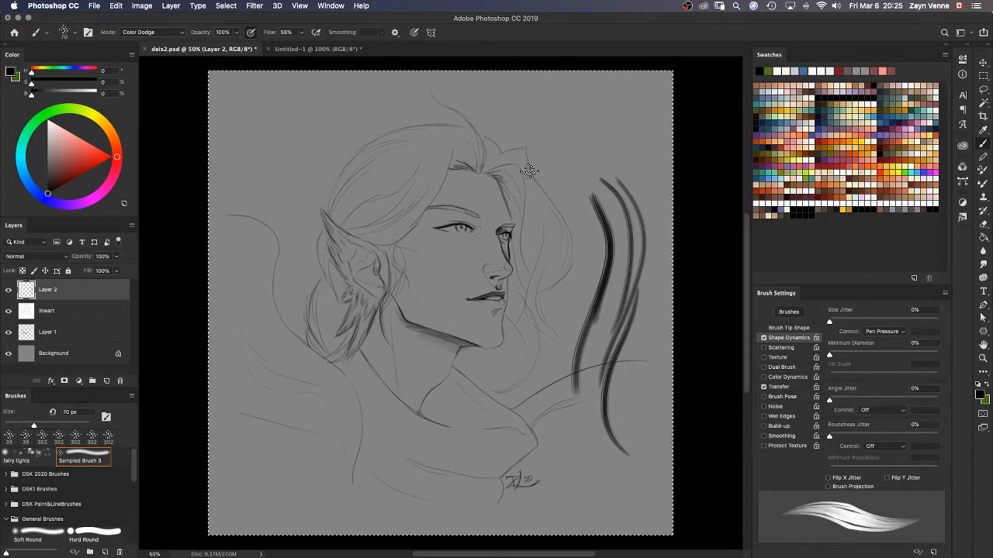
key("bracketleft")
key("bracketleft")
key("bracketleft")
key("bracketleft")
mouse_move(516, 167)
left_mouse_down()
mouse_move(542, 242)
mouse_move(528, 273)
left_mouse_up()
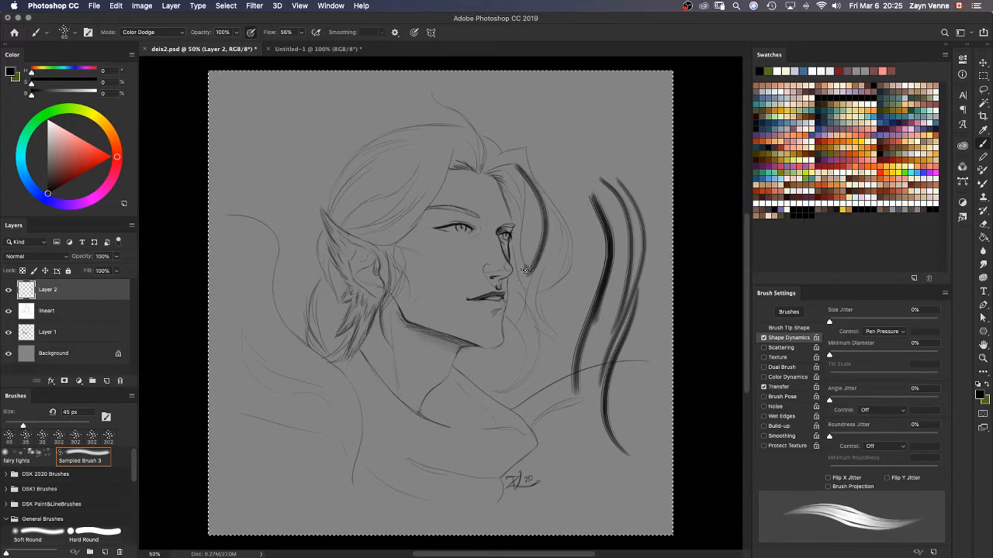
left_click_drag(563, 217, 529, 339)
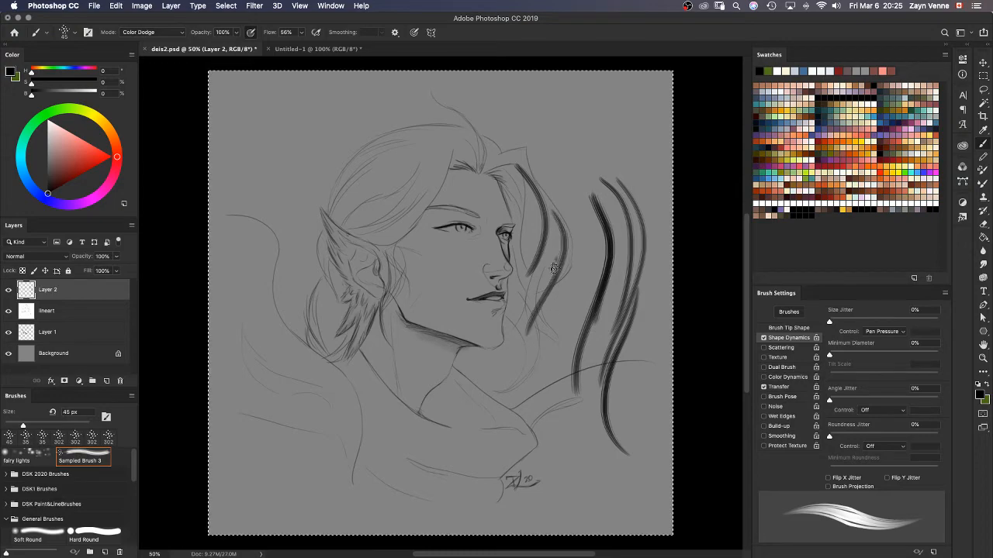
left_click_drag(556, 266, 530, 387)
Step: Reduce the brush to 35 px and add two more strands beside the face and one from the hairline toward the ear
key("bracketleft")
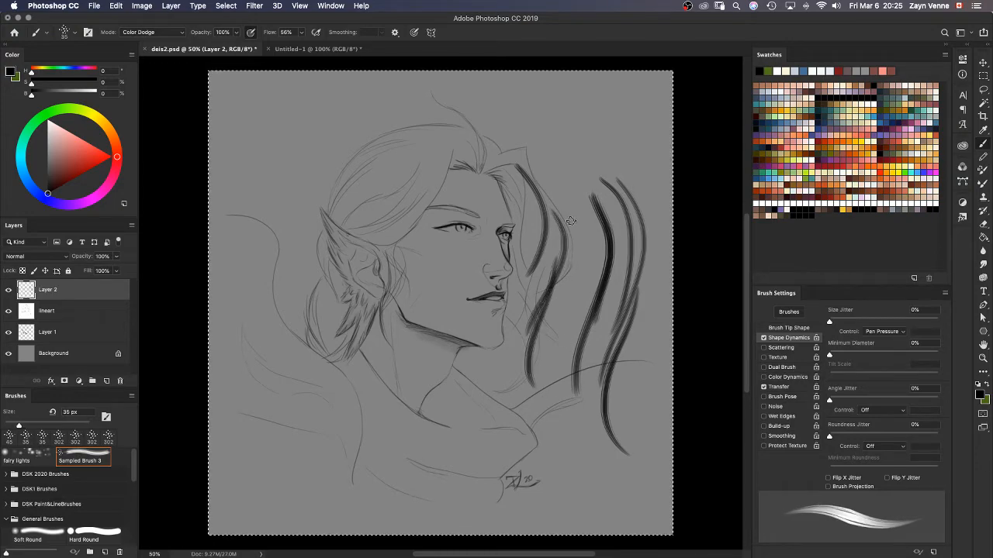
left_click_drag(571, 220, 554, 332)
mouse_move(581, 266)
left_mouse_down()
mouse_move(554, 387)
mouse_move(577, 449)
left_mouse_up()
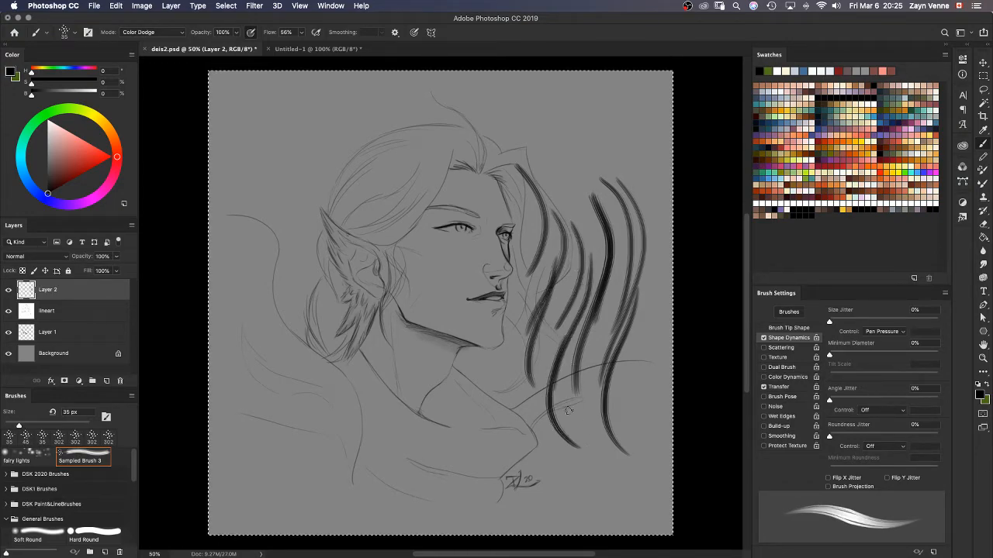
mouse_move(438, 155)
left_mouse_down()
mouse_move(371, 231)
mouse_move(423, 193)
mouse_move(349, 247)
left_mouse_up()
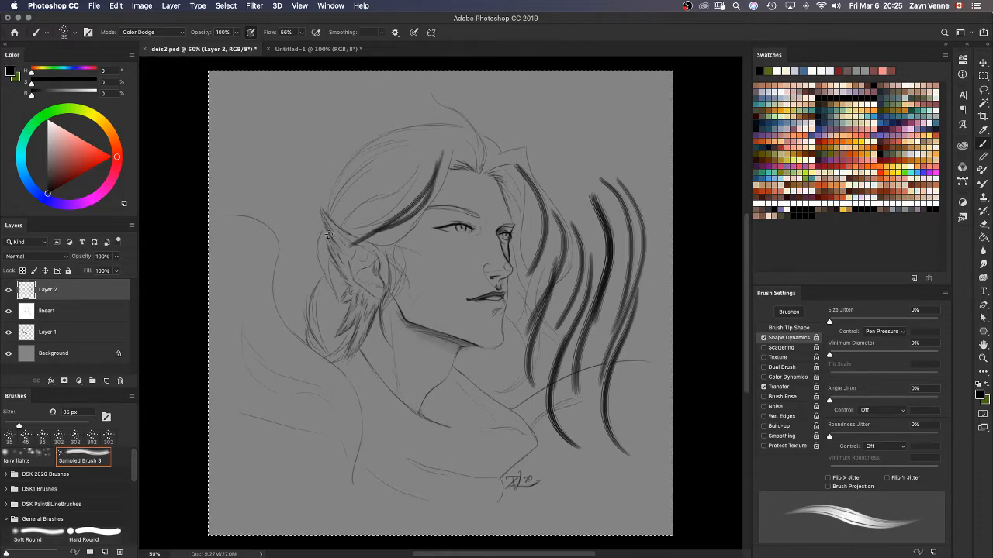
Step: Inspect the hair strokes up close, drop the canvas selection and clear all test strokes from Layer 2
key("super+equal")
key("super+equal")
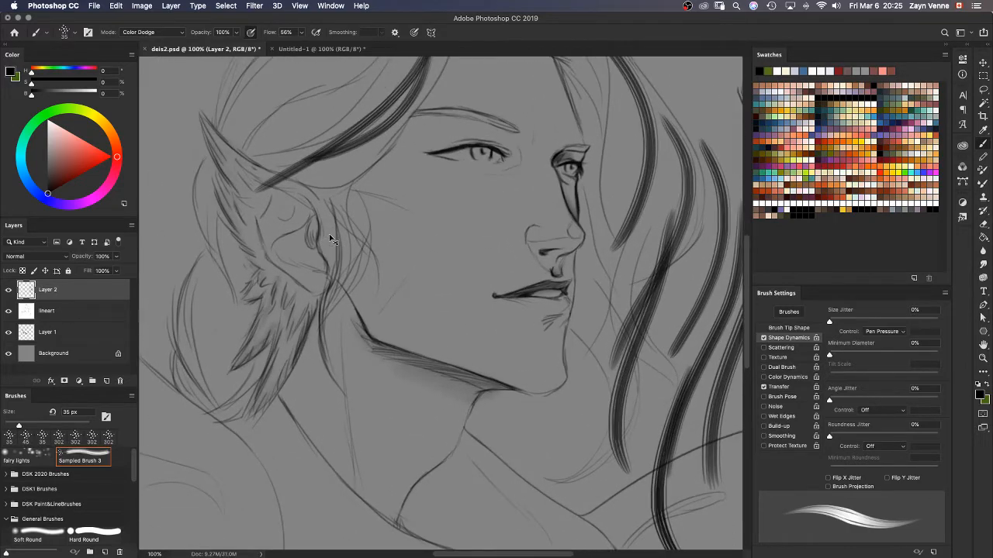
key("super+equal")
key("super+minus")
key("super+minus")
key("super+d")
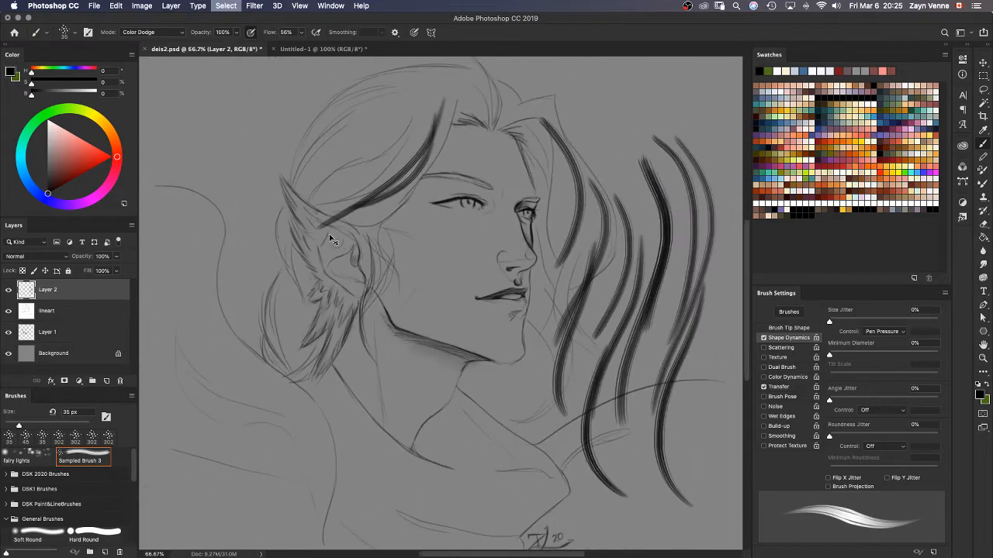
key("Delete")
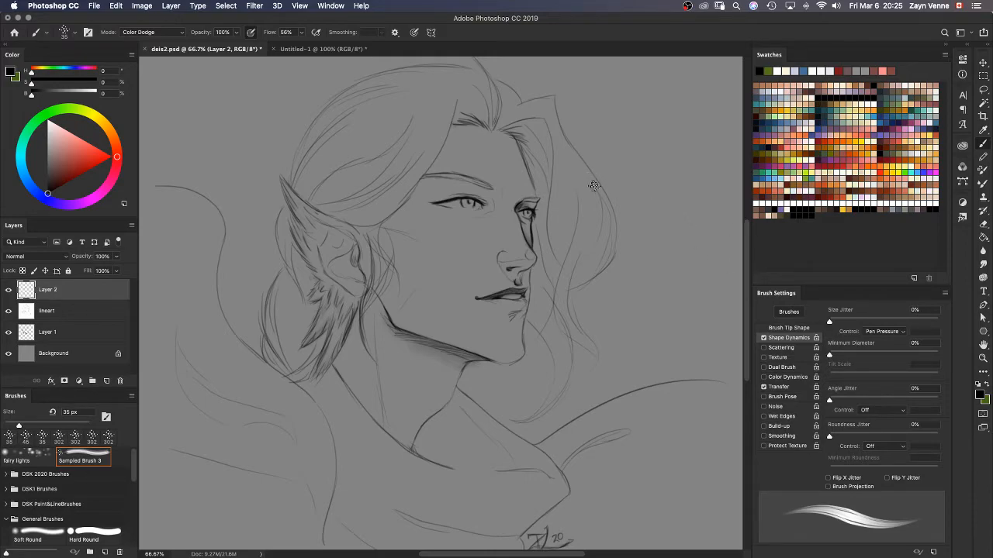
Step: Reselect the Sampled Brush 3 preset and enable Shape Dynamics with size controlled by Pen Pressure
key(".")
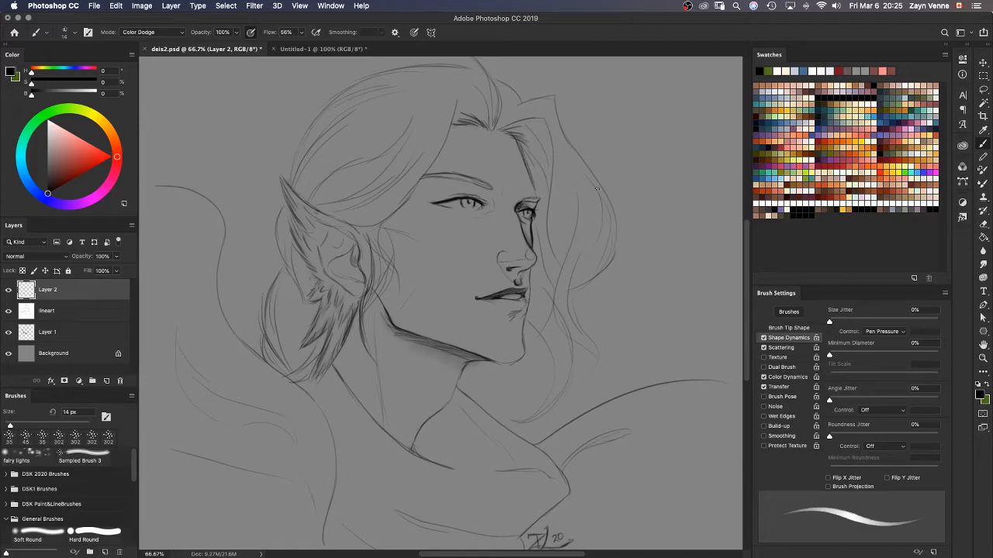
left_click(798, 329)
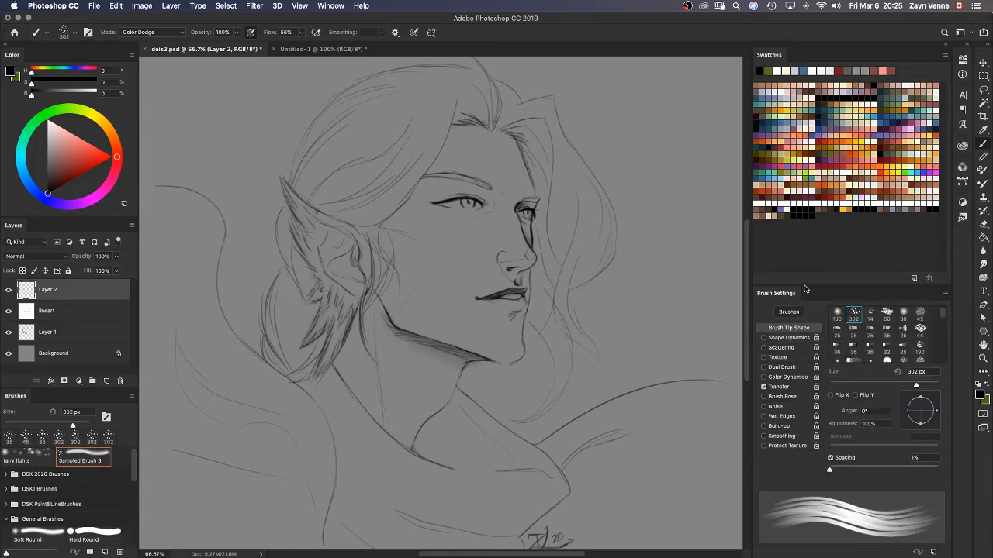
left_click(787, 338)
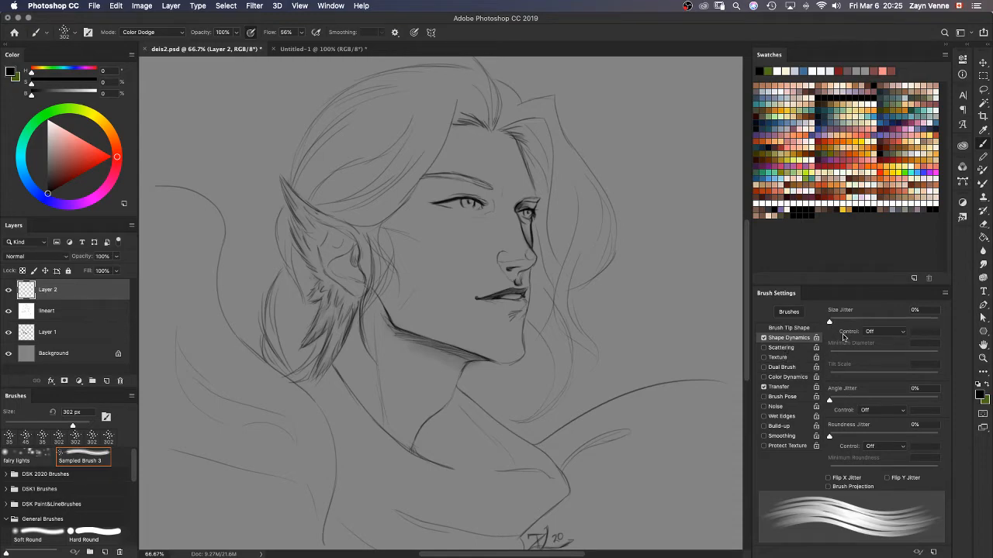
left_click(871, 332)
left_click(888, 353)
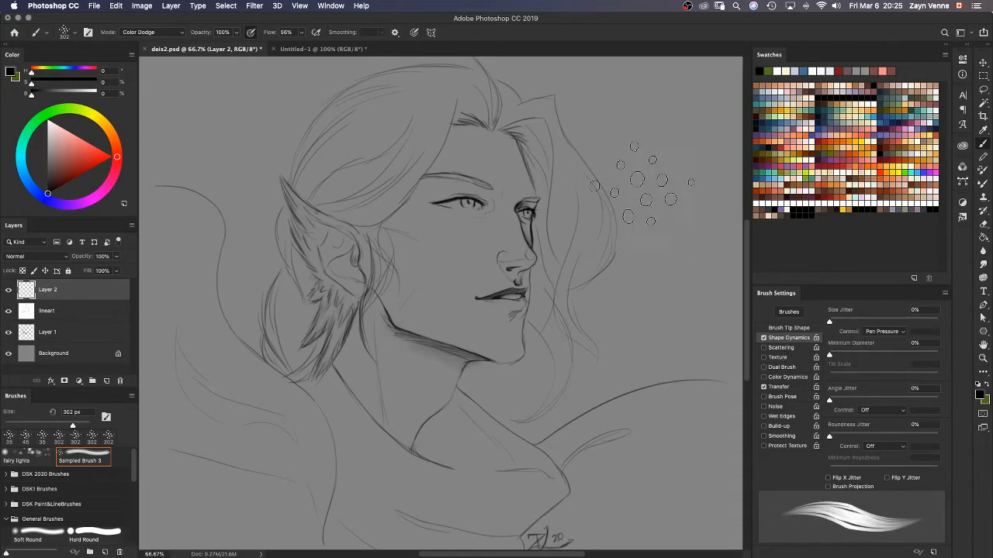
Step: Reduce the brush to 40 px and paint overlapping curved hair strokes along the loose locks in front of the face
key("bracketleft")
key("bracketleft")
key("bracketleft")
key("bracketleft")
key("bracketleft")
key("bracketleft")
key("bracketleft")
key("bracketleft")
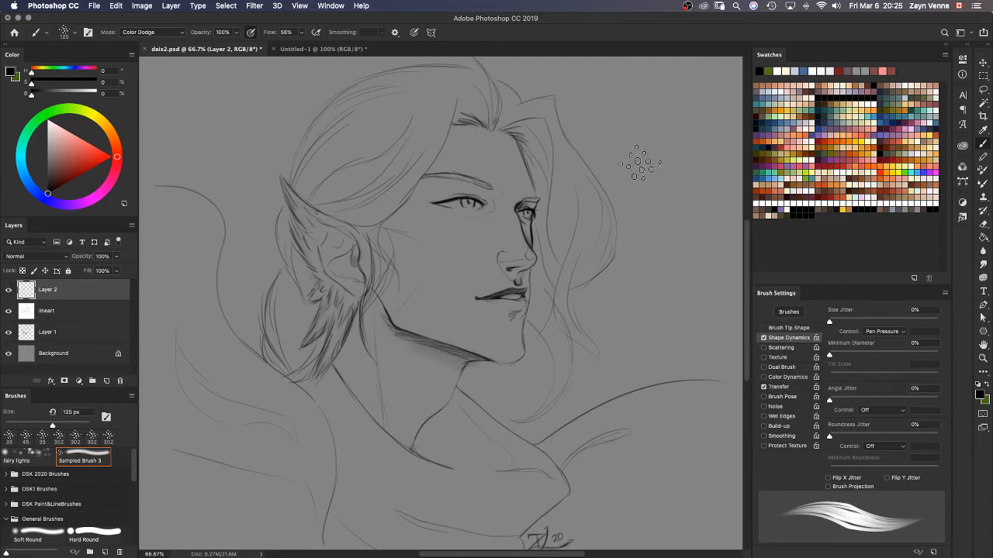
key("bracketleft")
key("bracketleft")
key("bracketleft")
key("bracketleft")
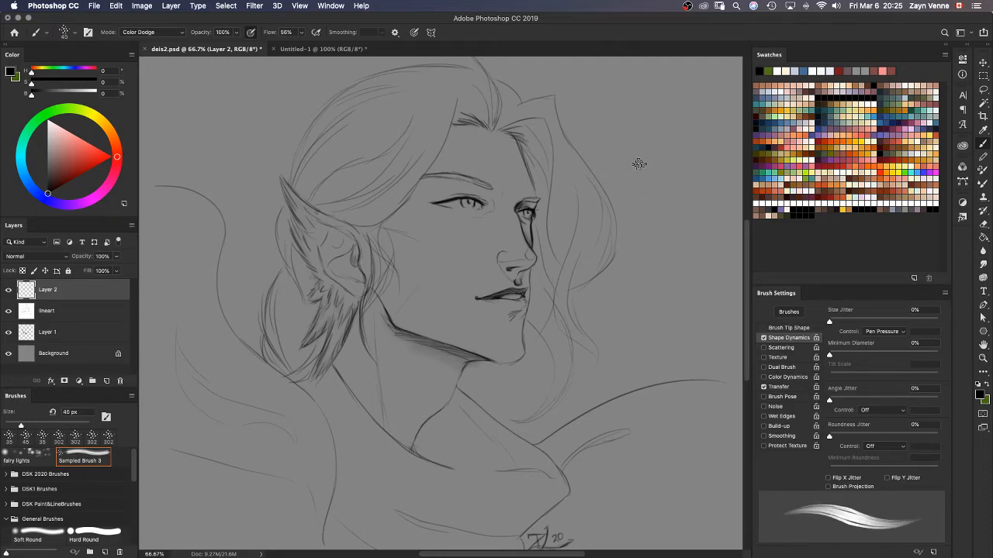
mouse_move(566, 164)
left_mouse_down()
mouse_move(563, 269)
mouse_move(575, 242)
mouse_move(575, 366)
left_mouse_up()
left_click_drag(563, 271, 600, 374)
mouse_move(571, 228)
left_mouse_down()
mouse_move(573, 318)
mouse_move(608, 374)
left_mouse_up()
mouse_move(599, 370)
left_mouse_down()
mouse_move(573, 238)
mouse_move(607, 192)
left_mouse_up()
mouse_move(567, 154)
left_mouse_down()
mouse_move(583, 176)
mouse_move(555, 284)
mouse_move(591, 196)
mouse_move(538, 302)
left_mouse_up()
left_click_drag(553, 129, 533, 310)
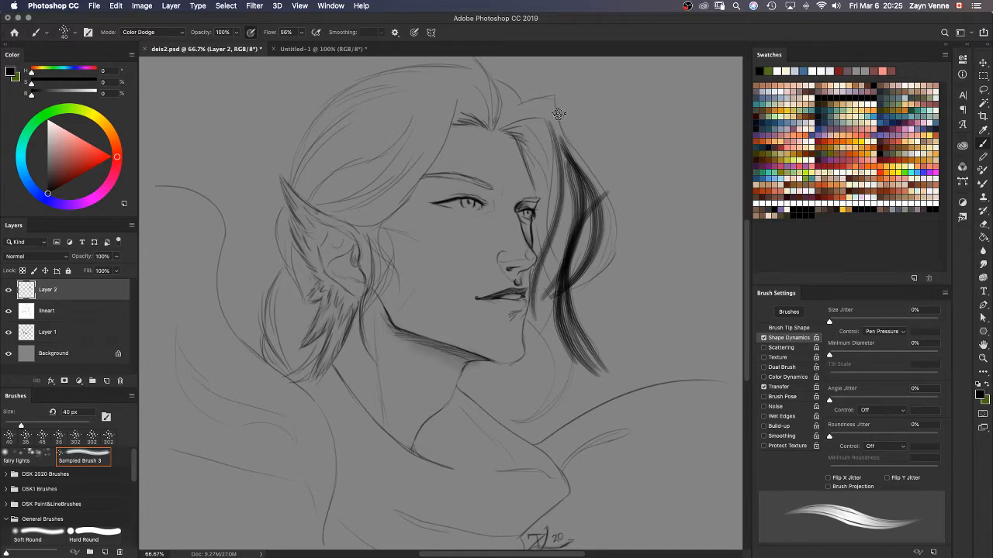
left_click_drag(560, 117, 556, 358)
left_click_drag(565, 160, 567, 395)
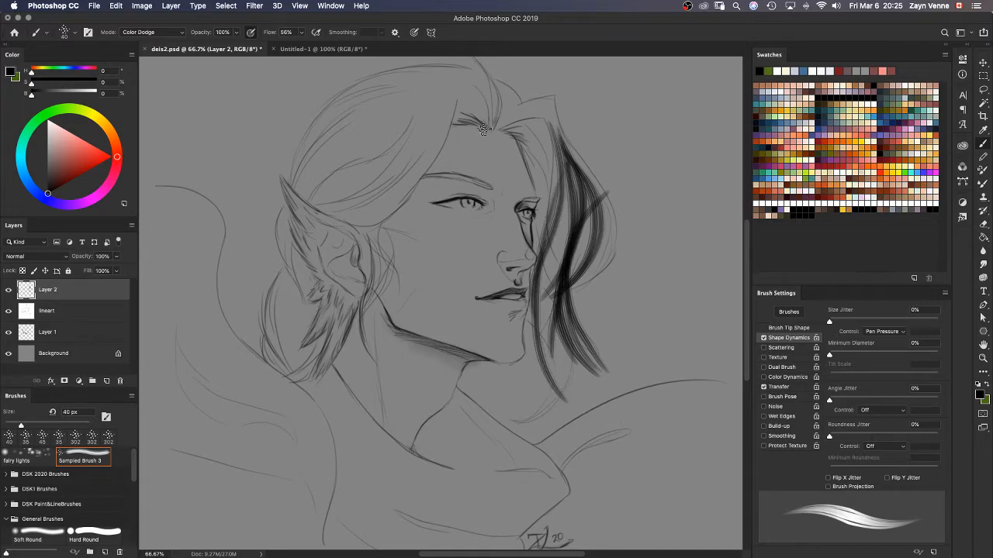
Step: Lower the brush flow to 25% and paint swept-back hair strokes from the hairline toward the ear
left_click(803, 388)
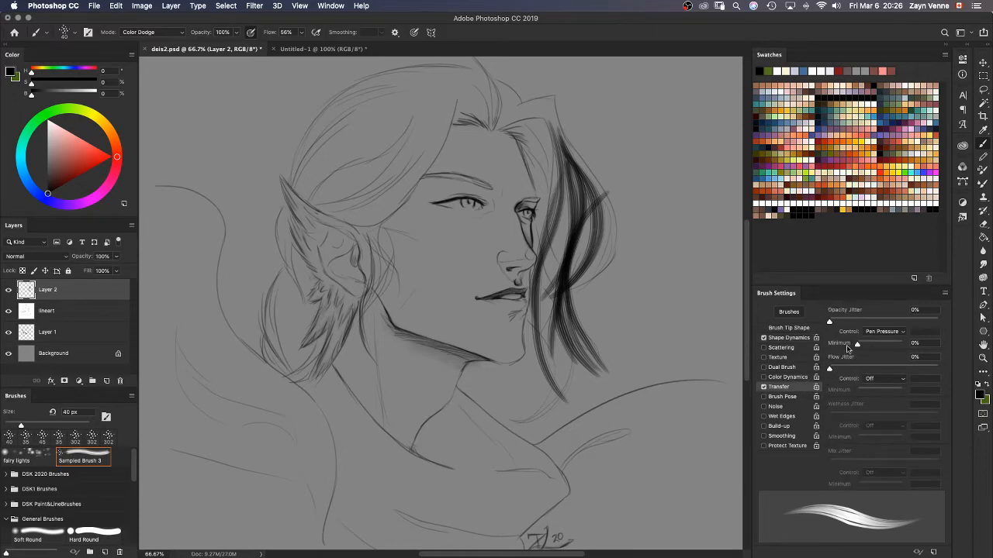
left_click(303, 33)
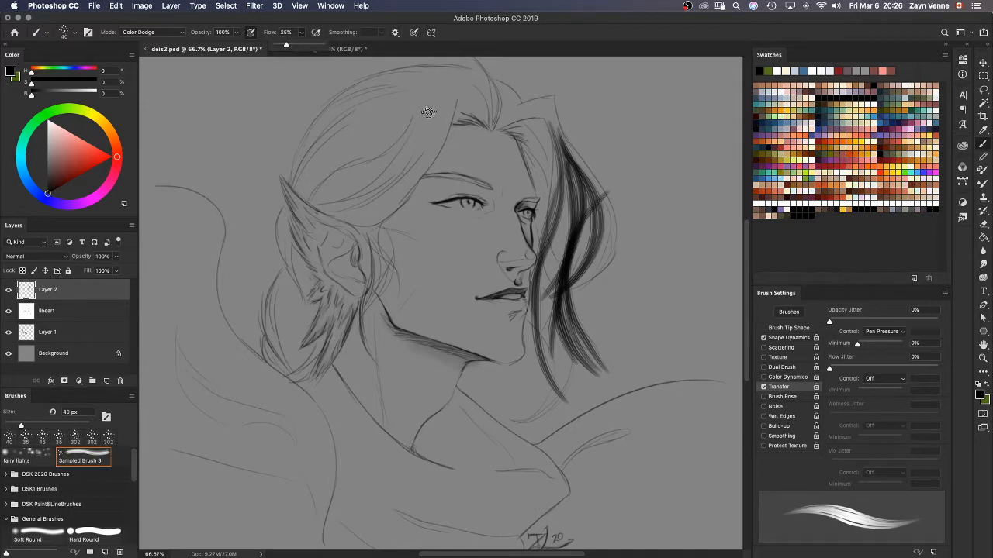
left_click(452, 94)
left_click_drag(453, 94, 334, 222)
left_click_drag(436, 155, 297, 220)
mouse_move(438, 113)
left_mouse_down()
mouse_move(429, 139)
mouse_move(330, 167)
mouse_move(433, 121)
mouse_move(254, 179)
left_mouse_up()
mouse_move(397, 109)
left_mouse_down()
mouse_move(376, 154)
mouse_move(249, 172)
left_mouse_up()
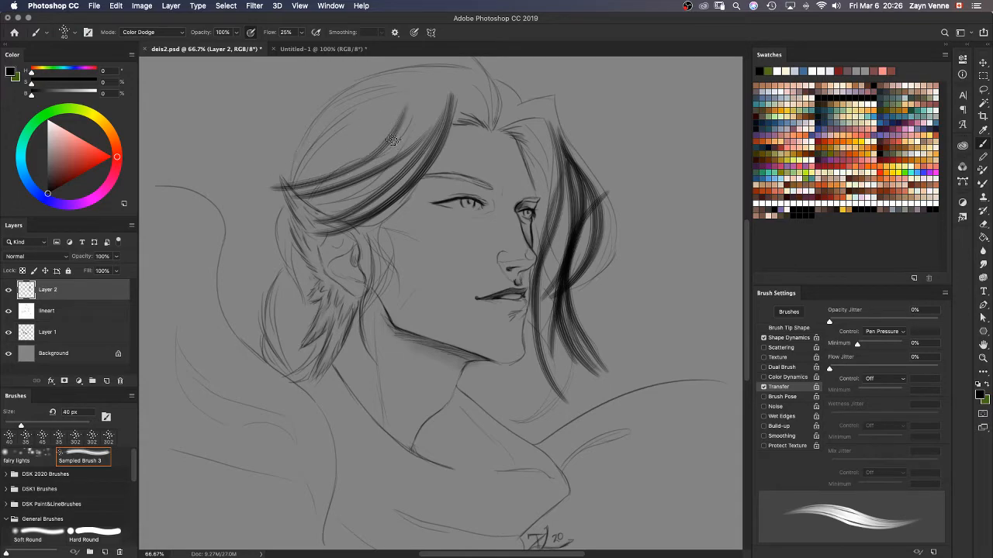
Step: Add two more swept-back strokes at 35 px, then clear all test strokes from Layer 2
key("bracketleft")
left_click_drag(439, 94, 365, 211)
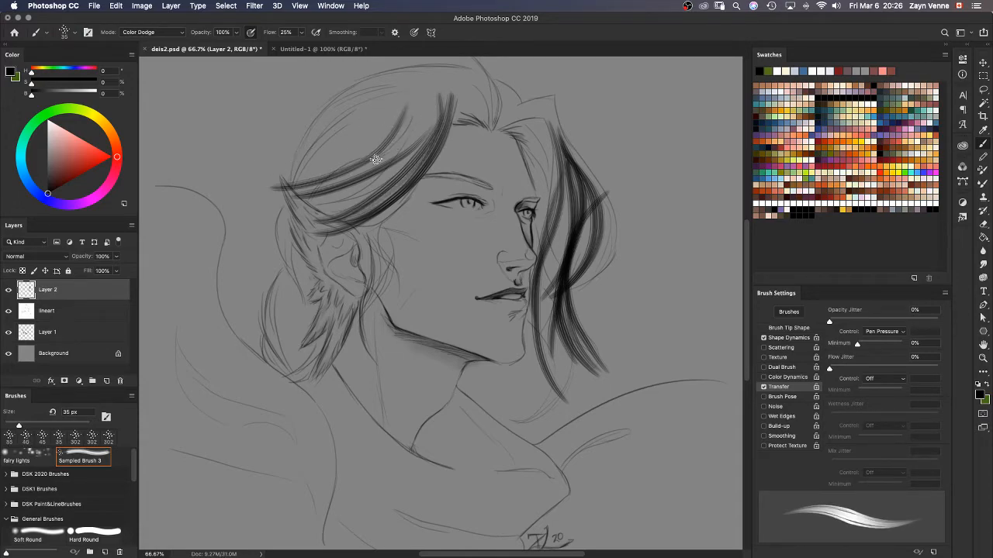
mouse_move(439, 124)
left_mouse_down()
mouse_move(310, 187)
mouse_move(430, 109)
mouse_move(293, 198)
mouse_move(415, 120)
mouse_move(261, 232)
left_mouse_up()
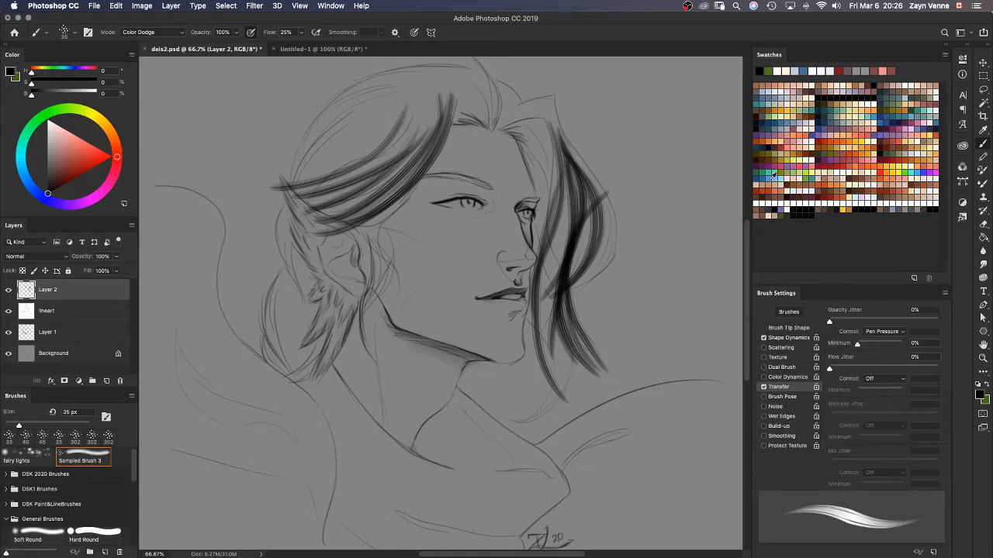
key("super+d")
key("Delete")
Step: Paint long sweeping test curves in front of the face and down over the shoulder
mouse_move(576, 103)
left_mouse_down()
mouse_move(609, 142)
mouse_move(526, 361)
left_mouse_up()
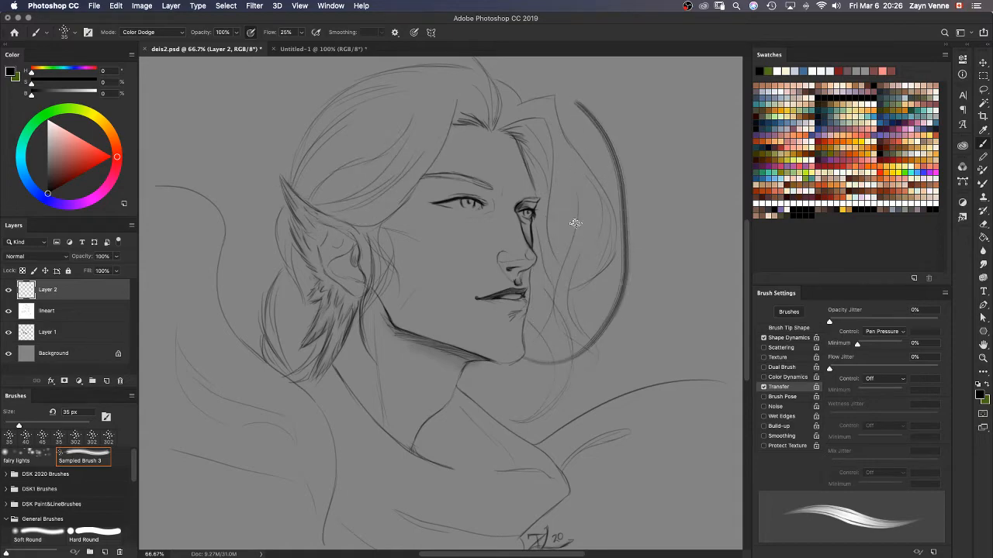
left_click_drag(651, 199, 494, 395)
left_click_drag(609, 330, 533, 502)
mouse_move(643, 329)
left_mouse_down()
mouse_move(578, 407)
mouse_move(592, 526)
left_mouse_up()
mouse_move(687, 310)
left_mouse_down()
mouse_move(620, 509)
mouse_move(721, 311)
left_mouse_up()
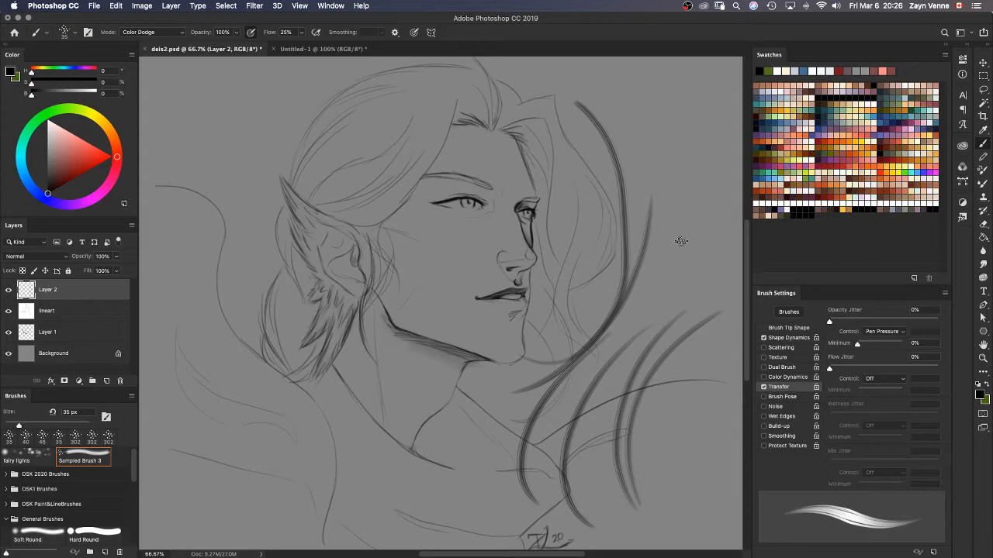
left_click_drag(691, 231, 634, 477)
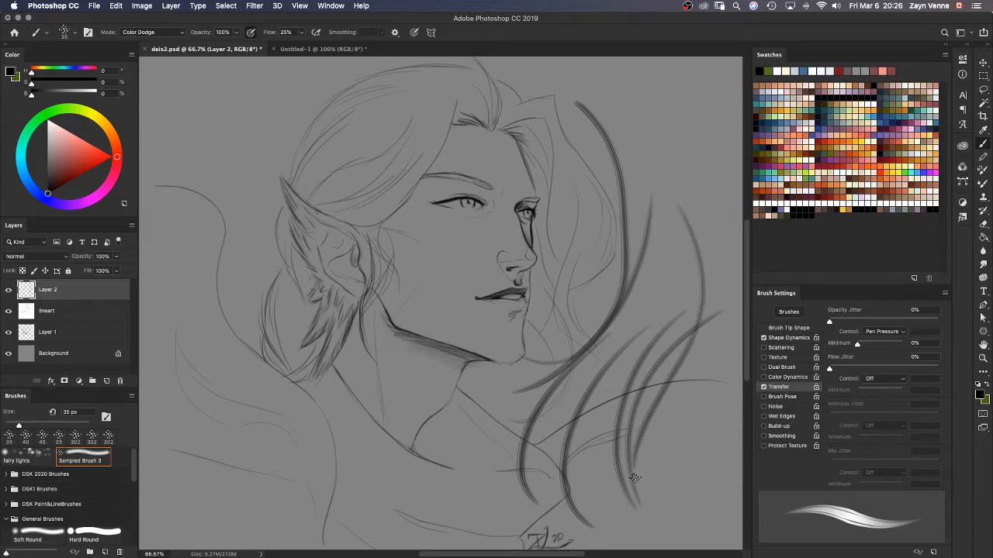
Step: Review the Shape Dynamics settings, the source dot cluster in Untitled-1 and the brush tip settings back in deis2.psd
left_click(788, 338)
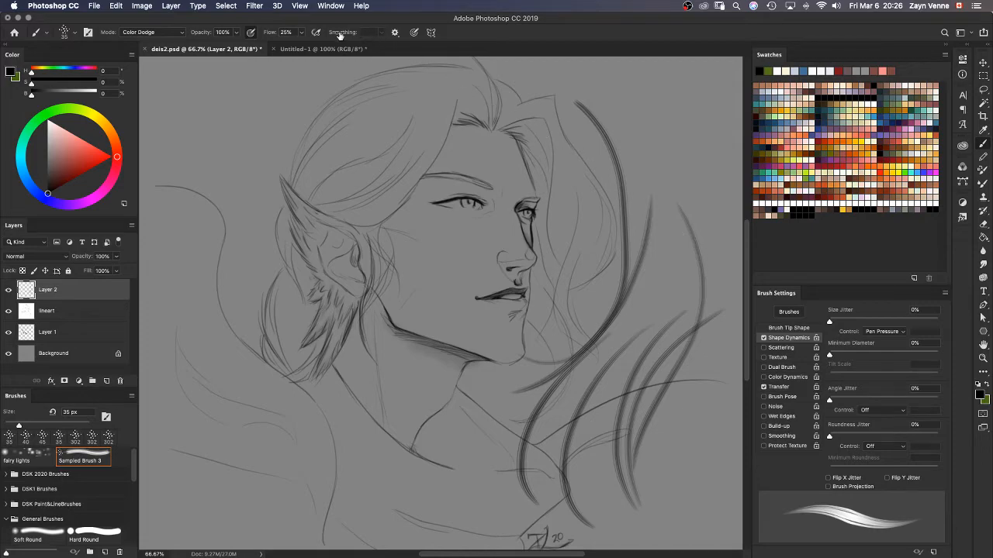
left_click(324, 50)
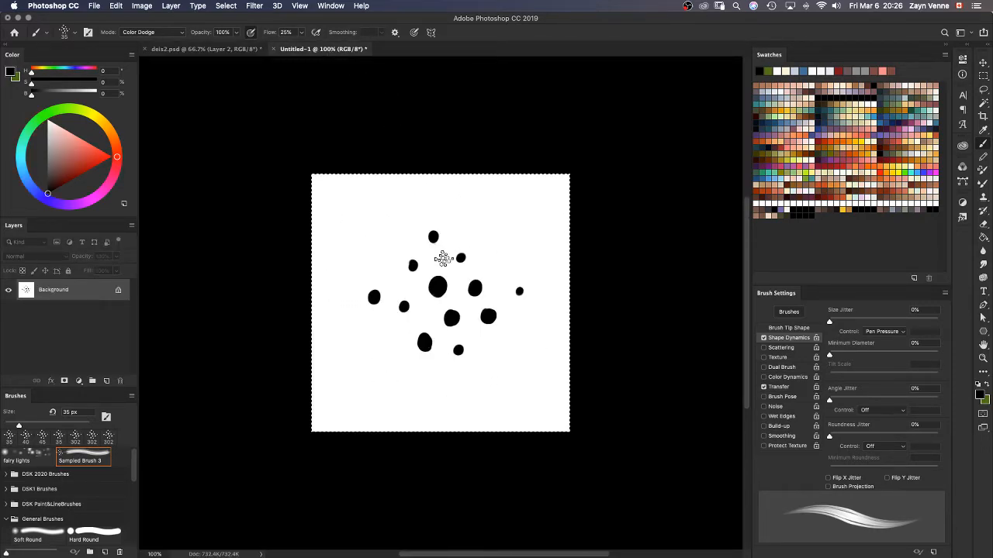
left_click(231, 49)
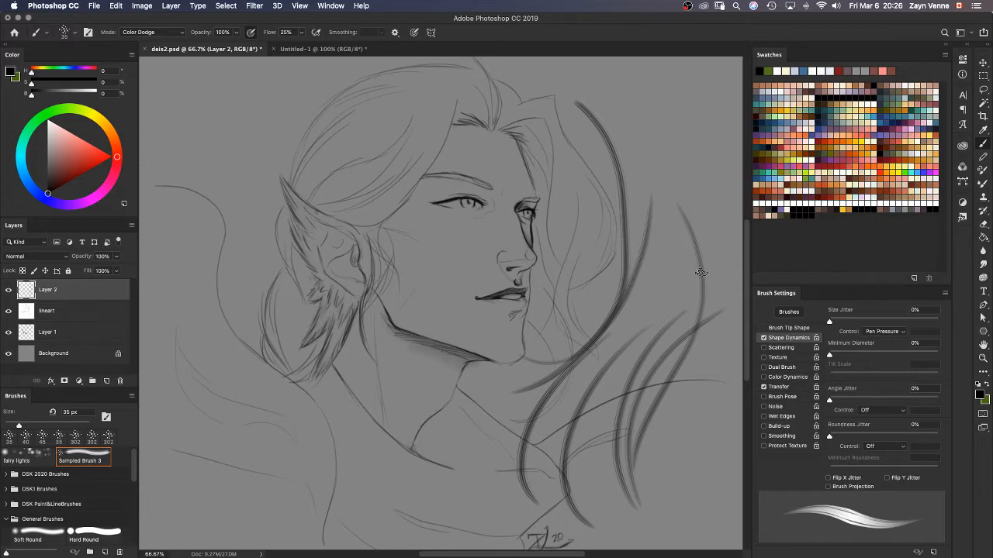
left_click(789, 330)
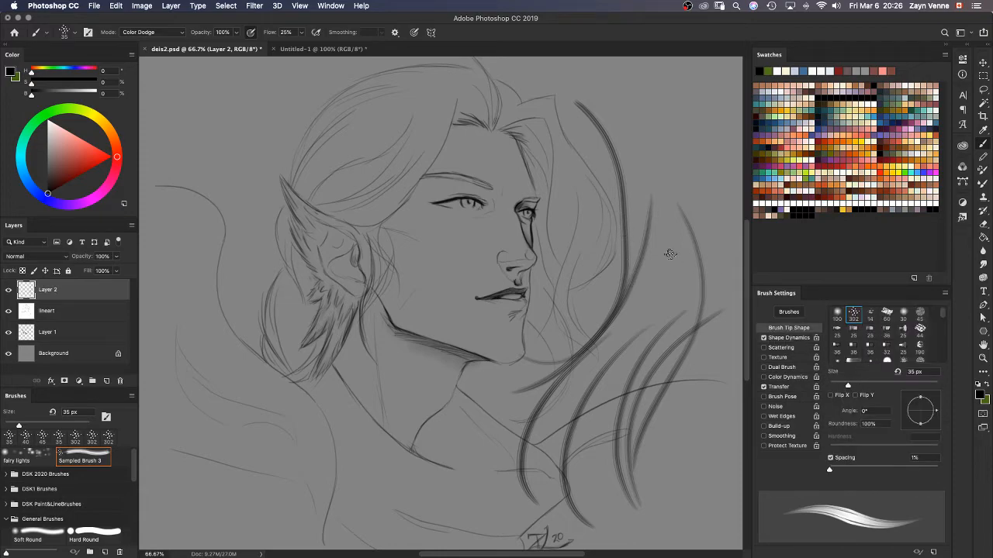
Step: Paint three more long strands in front of the face and neck, and two from the hairline toward the ear
left_click_drag(634, 130, 583, 370)
left_click_drag(572, 146, 511, 459)
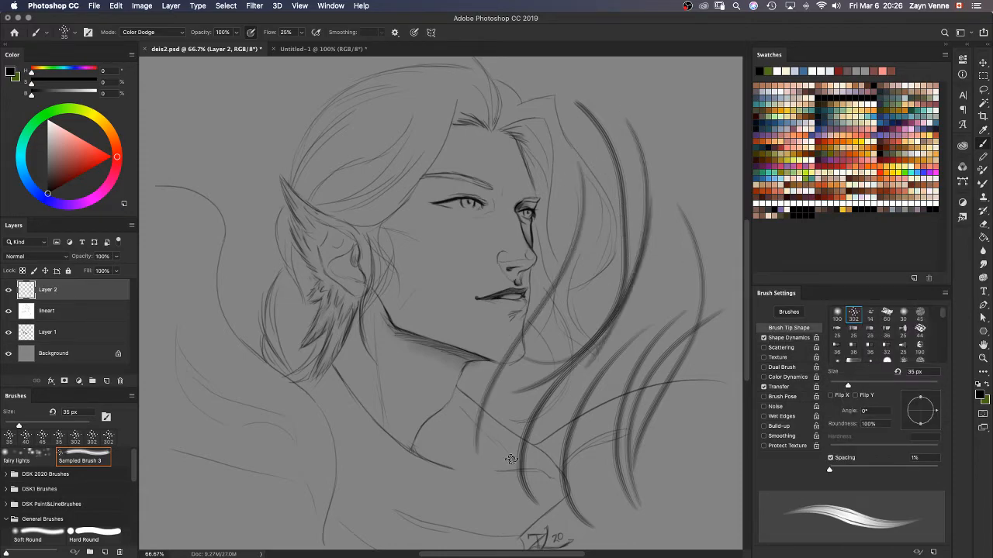
left_click_drag(545, 275, 535, 481)
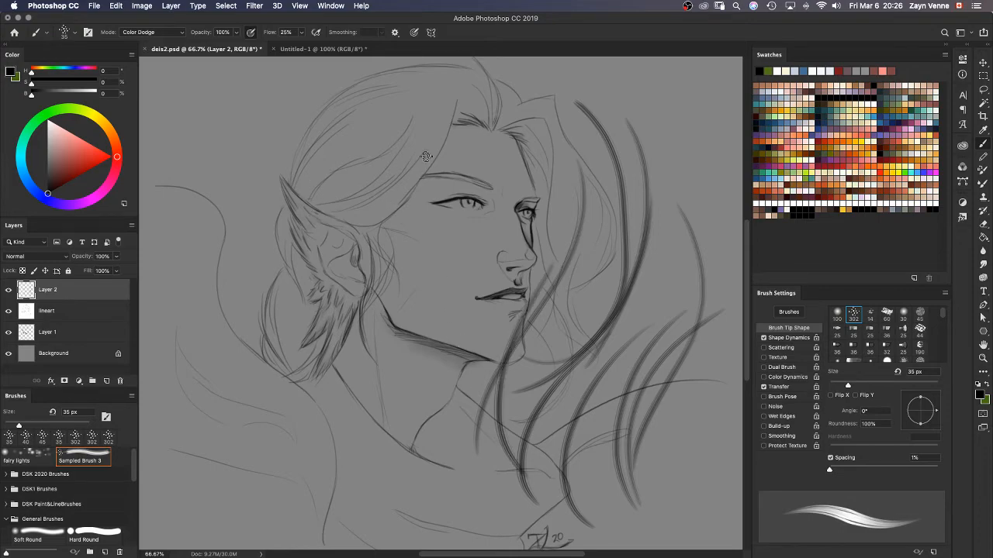
left_click_drag(436, 146, 350, 218)
left_click_drag(419, 130, 289, 203)
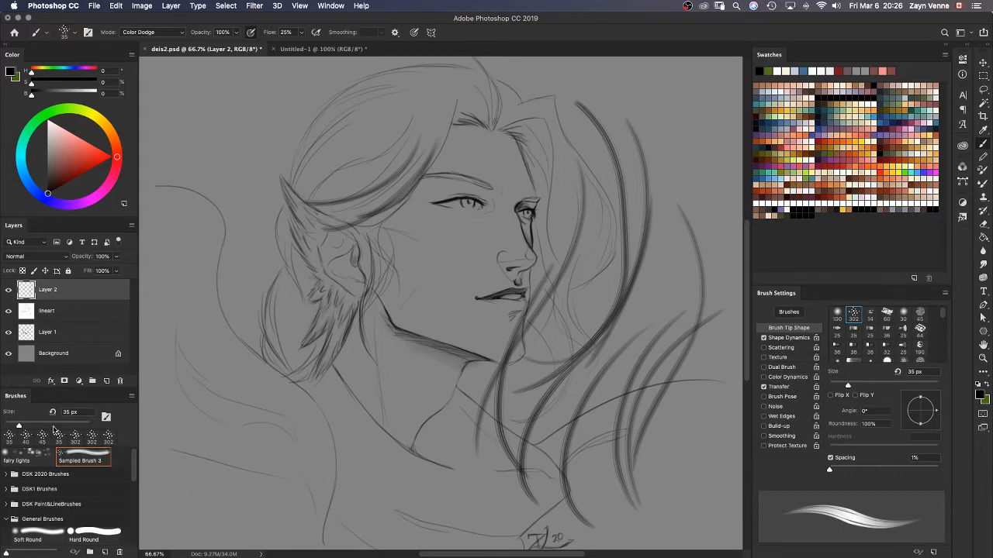
Step: Save the brush as a new preset named "hair", capturing the brush size and leaving out the tool settings
left_click(933, 552)
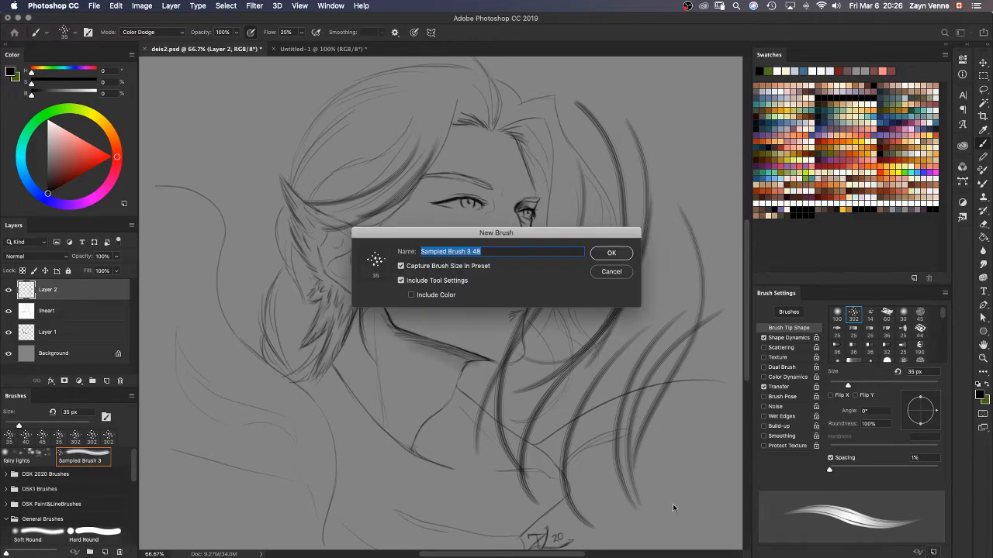
left_click(401, 280)
left_click(400, 281)
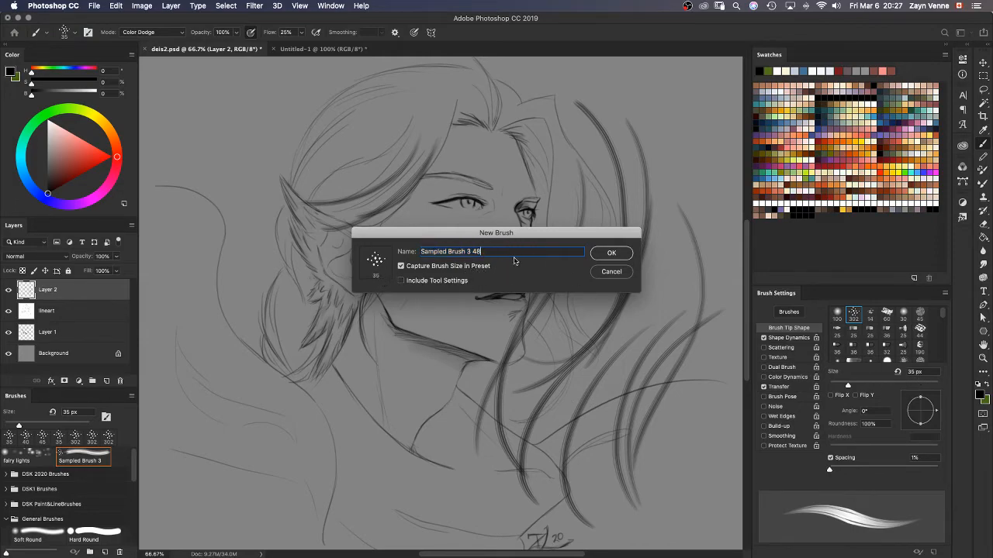
type("hair")
key("Return")
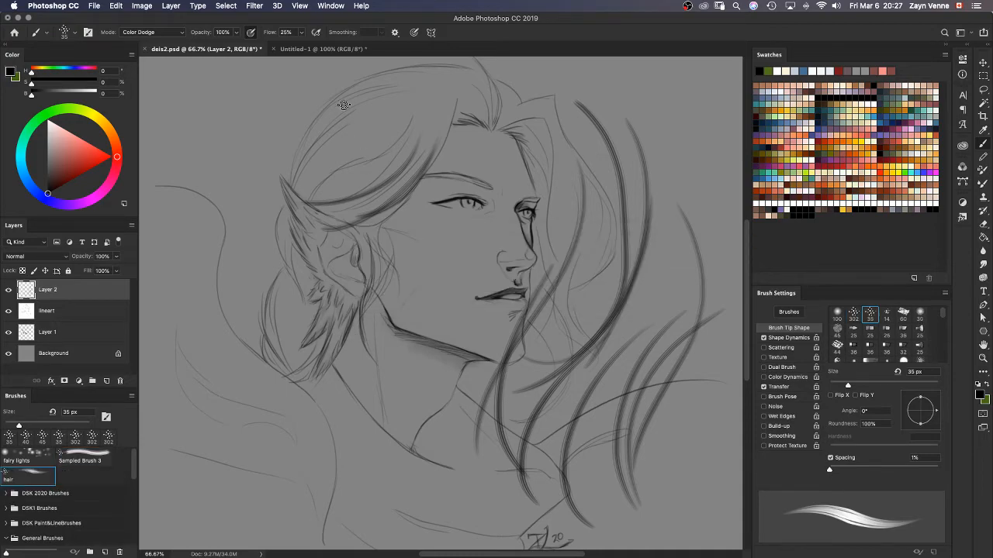
Step: Test the hair preset with five long strokes down the back of the head, then clear Layer 2
mouse_move(363, 93)
left_mouse_down()
mouse_move(350, 139)
mouse_move(292, 219)
left_mouse_up()
left_click_drag(339, 118, 276, 351)
left_click_drag(282, 186, 303, 407)
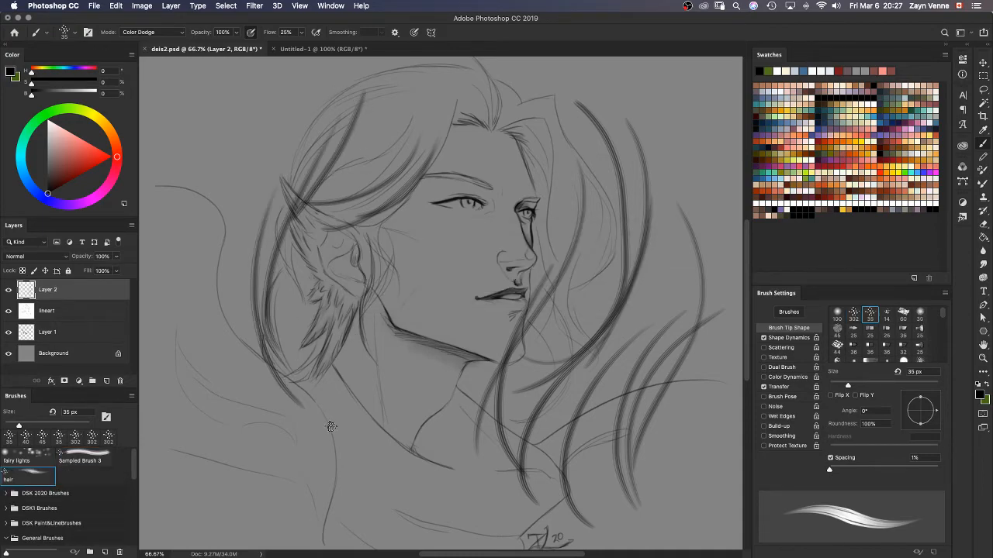
mouse_move(259, 242)
left_mouse_down()
mouse_move(257, 394)
mouse_move(307, 446)
left_mouse_up()
left_click_drag(212, 308, 318, 490)
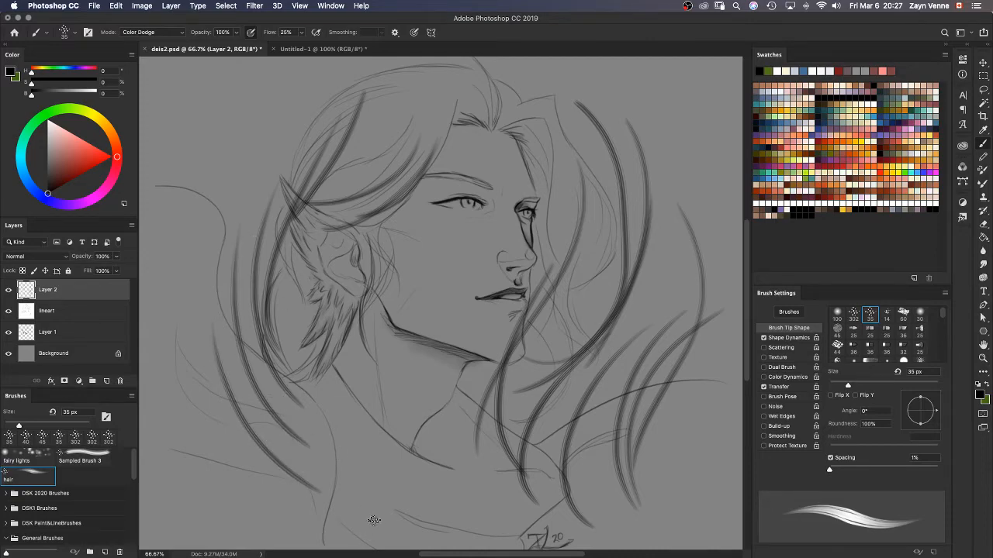
key("Delete")
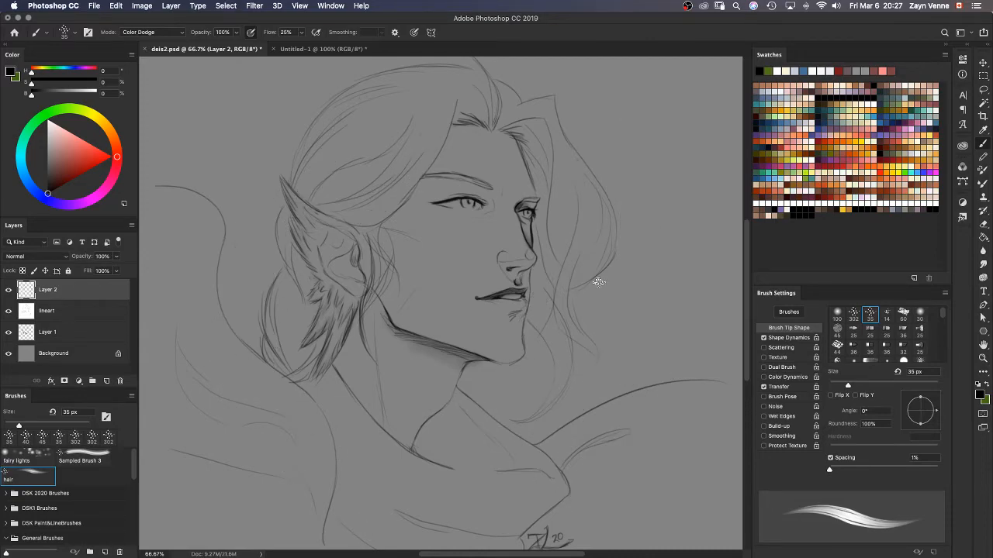
Step: Set the Shape Dynamics minimum diameter to 38% and test it with hair strokes from the hairline toward the ear
left_click(791, 338)
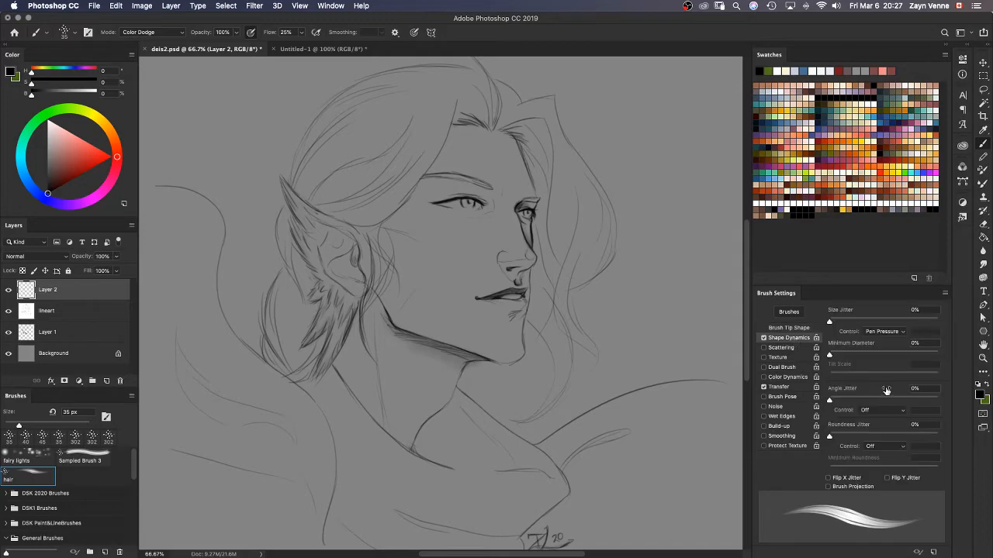
left_click_drag(832, 358, 867, 356)
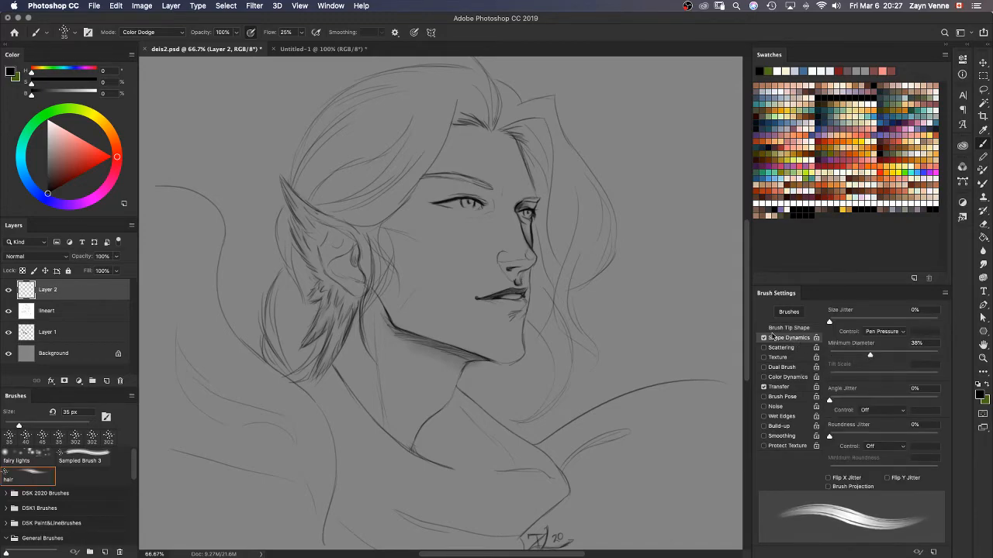
mouse_move(424, 110)
left_mouse_down()
mouse_move(300, 221)
mouse_move(424, 150)
mouse_move(330, 247)
left_mouse_up()
Step: Reduce the minimum diameter to 14% and paint three hair strokes along the loose locks in front of the face
left_click(862, 355)
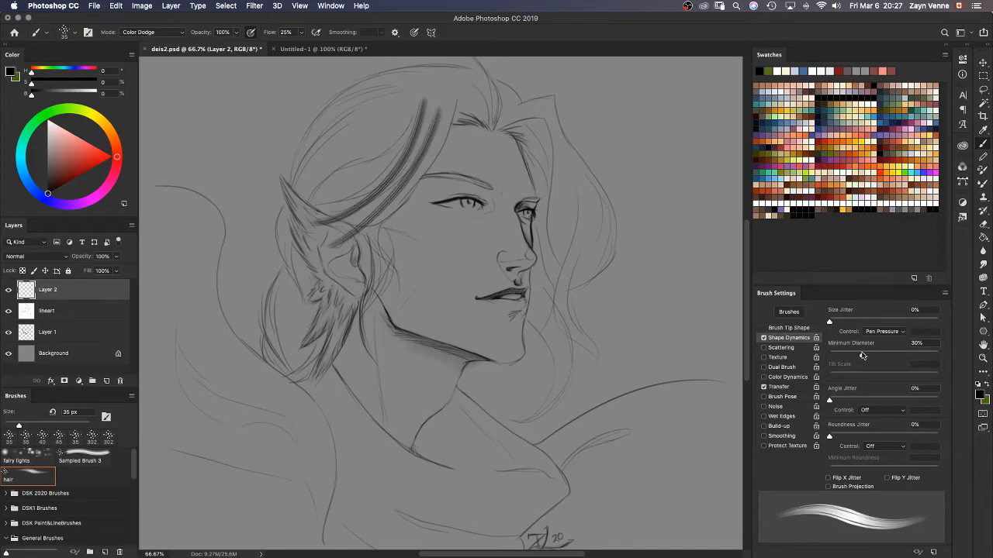
left_click_drag(862, 355, 844, 354)
left_click_drag(555, 118, 576, 345)
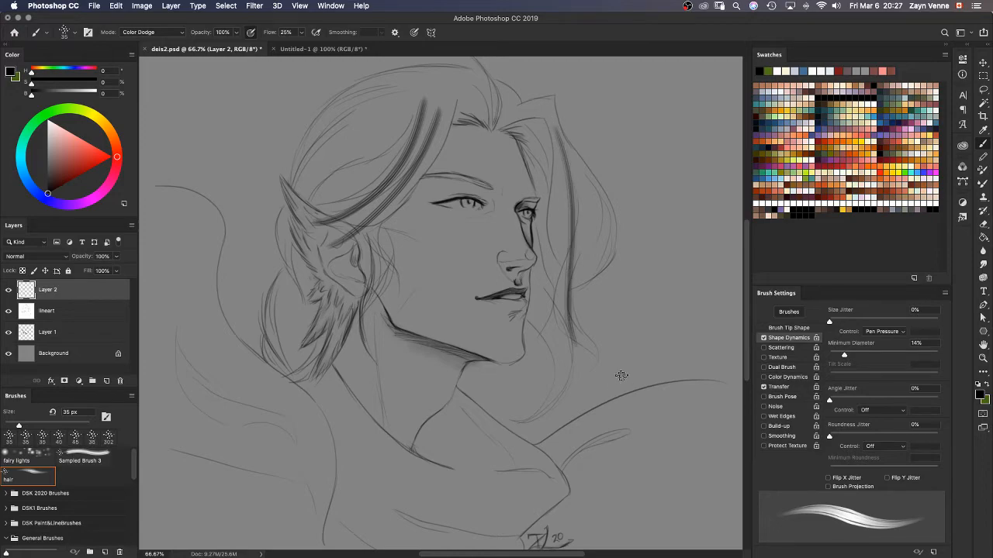
left_click_drag(587, 208, 607, 369)
mouse_move(574, 185)
left_mouse_down()
mouse_move(565, 271)
mouse_move(580, 346)
left_mouse_up()
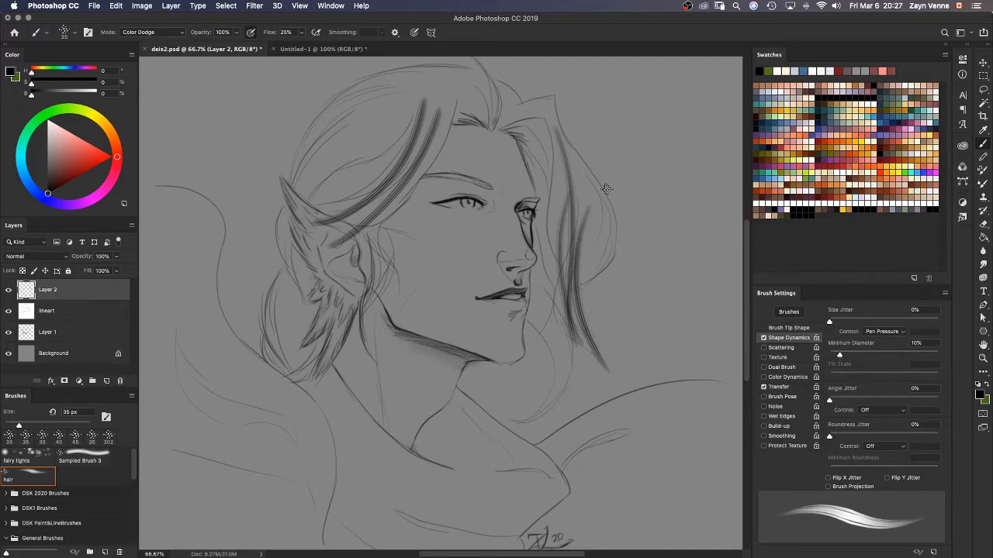
Step: Set the minimum diameter to 10% and paint four more strands through the locks in front of the face
left_click_drag(559, 152, 546, 348)
left_click_drag(559, 252, 569, 423)
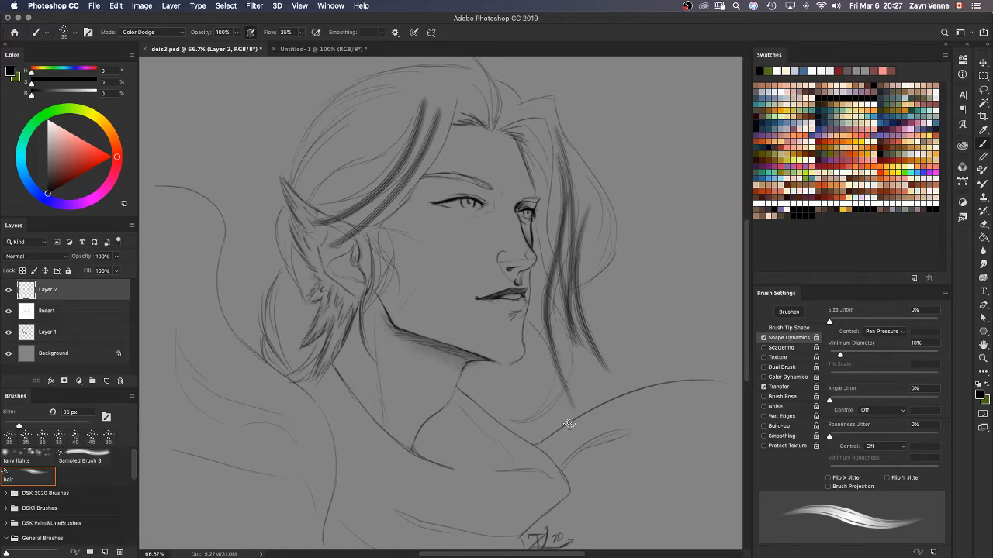
left_click_drag(567, 156, 568, 339)
mouse_move(593, 184)
left_mouse_down()
mouse_move(577, 329)
mouse_move(621, 434)
left_mouse_up()
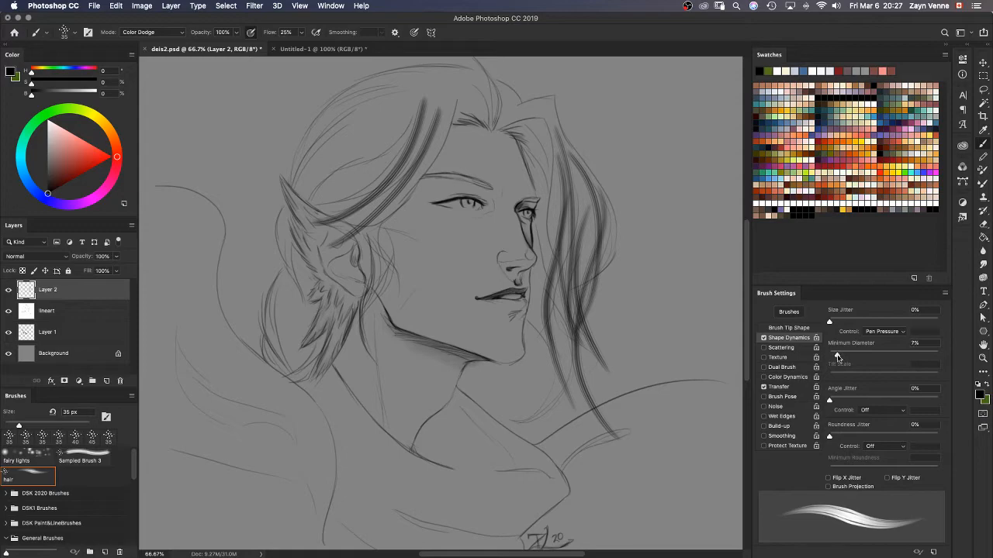
Step: Set the minimum diameter to 7% and add three strands to the lower part of the loose locks
mouse_move(575, 159)
left_mouse_down()
mouse_move(600, 236)
mouse_move(566, 364)
left_mouse_up()
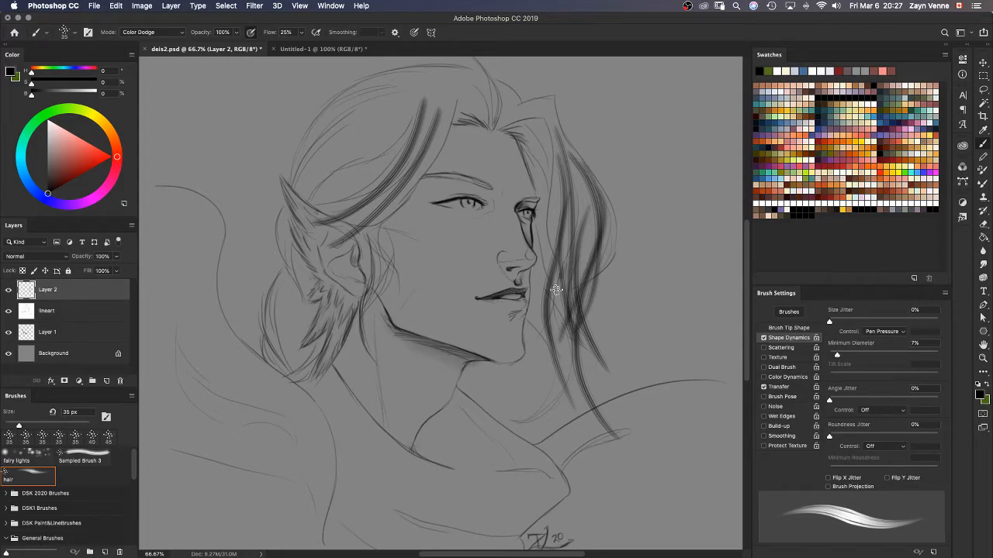
left_click_drag(557, 290, 582, 442)
mouse_move(547, 319)
left_mouse_down()
mouse_move(538, 363)
mouse_move(565, 438)
left_mouse_up()
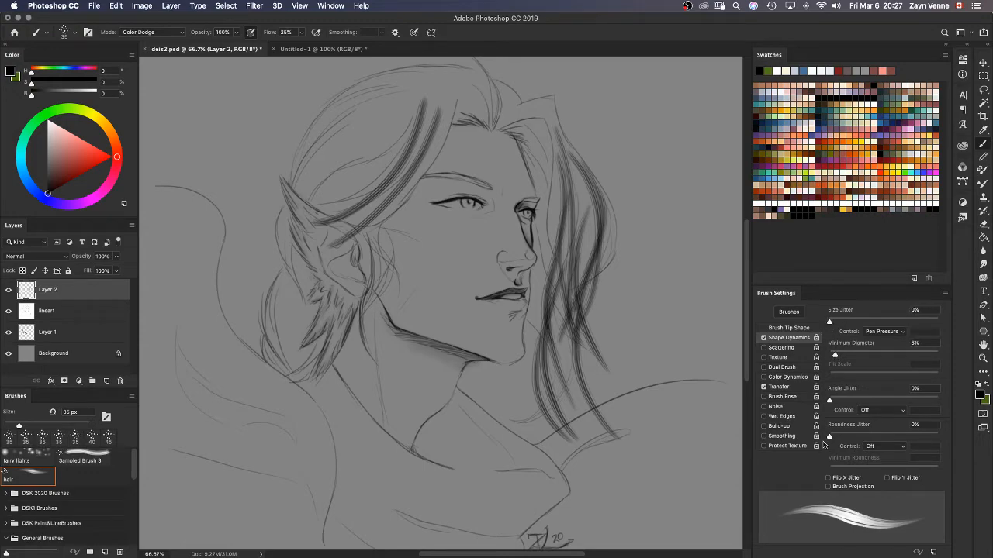
Step: Set the hair brush's minimum diameter to 3% and try it with three long strokes to the right of the face
mouse_move(829, 437)
left_mouse_down()
mouse_move(850, 439)
mouse_move(827, 438)
left_mouse_up()
left_click_drag(836, 400, 826, 403)
left_click_drag(589, 138, 575, 285)
mouse_move(637, 169)
left_mouse_down()
mouse_move(638, 268)
mouse_move(617, 353)
left_mouse_up()
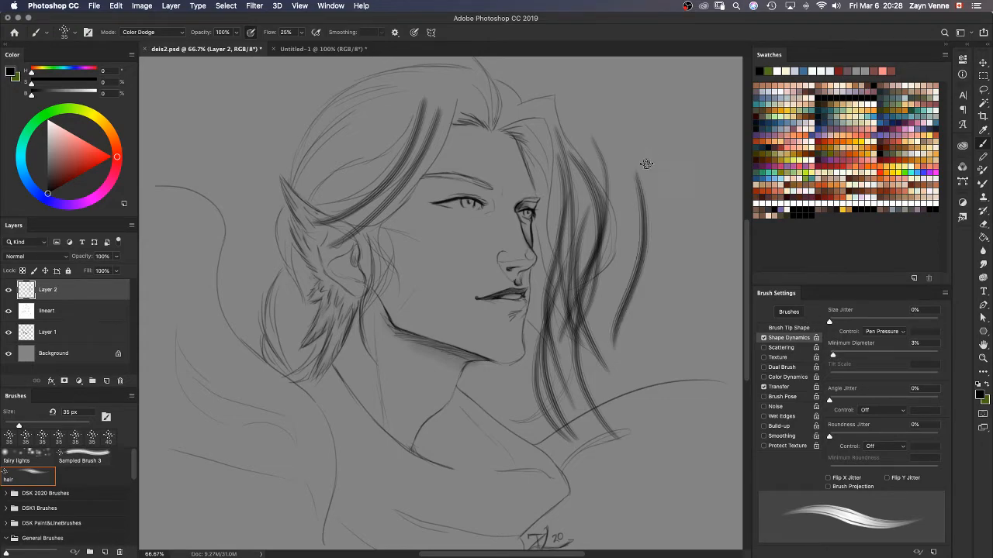
mouse_move(653, 154)
left_mouse_down()
mouse_move(620, 402)
mouse_move(624, 481)
left_mouse_up()
Step: Clear all the test strokes from Layer 2
key("super+a")
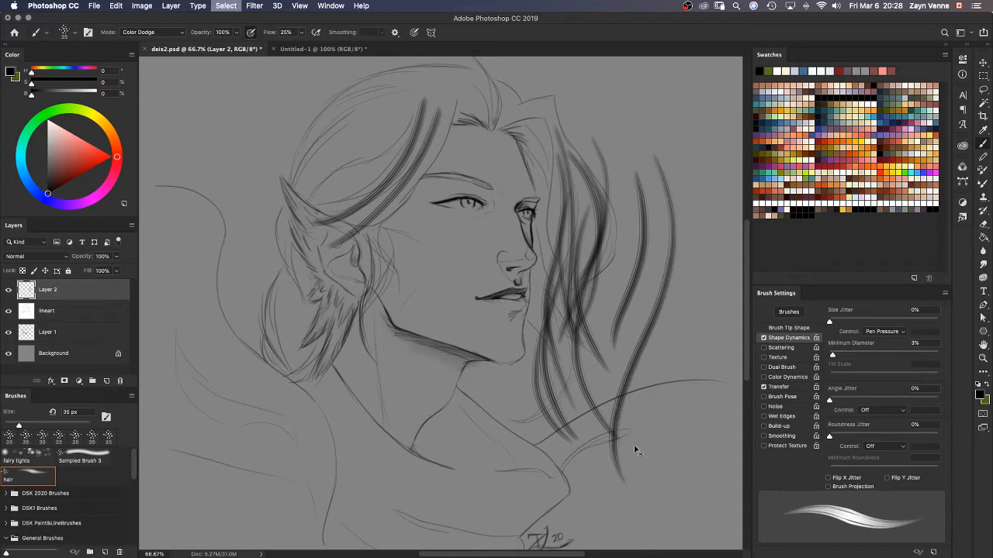
key("Delete")
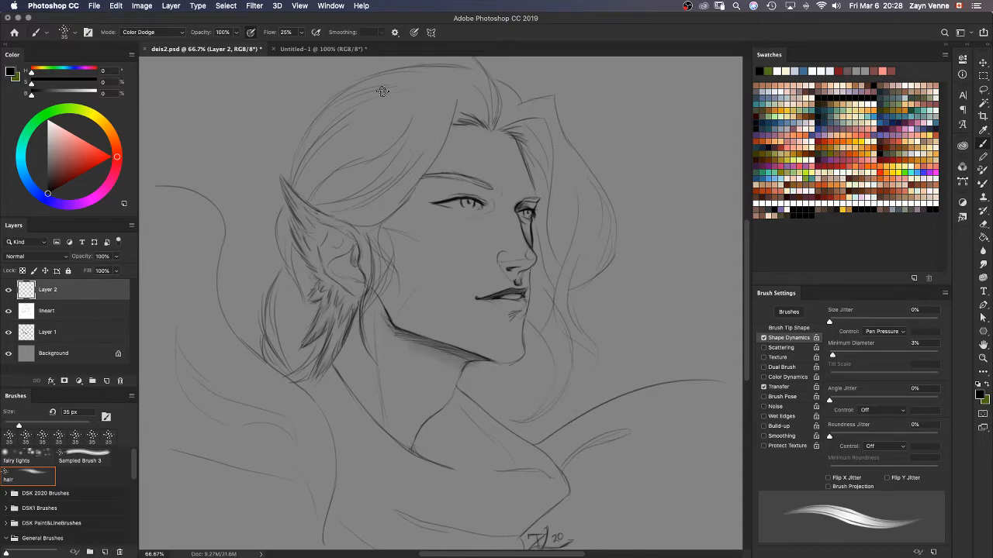
Step: Test the brush with dense curved strokes over the swept-back hair above the pointed ear, and clear them from Layer 2
mouse_move(436, 103)
left_mouse_down()
mouse_move(319, 152)
mouse_move(304, 192)
left_mouse_up()
left_click_drag(387, 143, 299, 212)
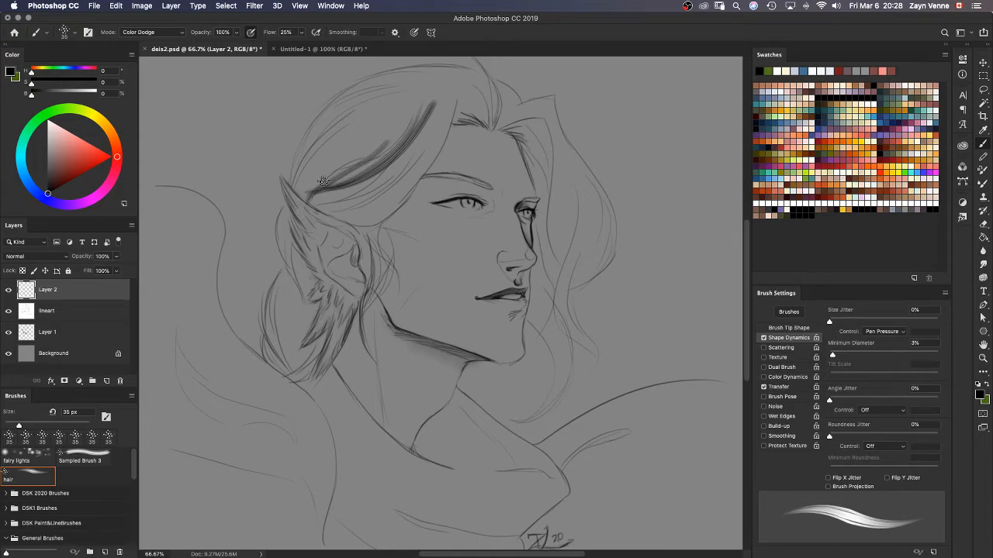
left_click_drag(420, 120, 311, 190)
left_click_drag(361, 138, 300, 211)
left_click_drag(381, 117, 296, 208)
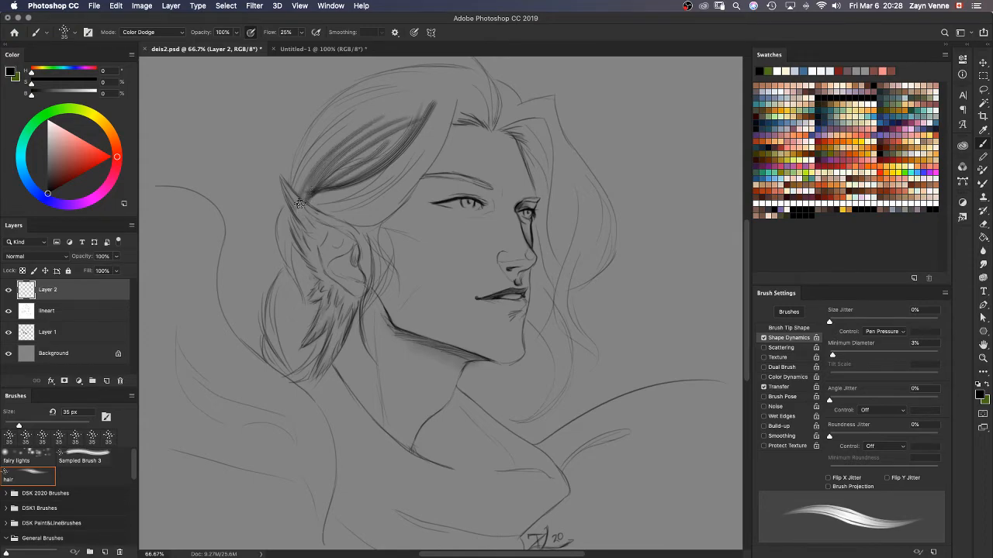
left_click_drag(351, 124, 301, 189)
left_click_drag(378, 107, 282, 204)
left_click_drag(346, 119, 295, 173)
left_click_drag(361, 104, 303, 171)
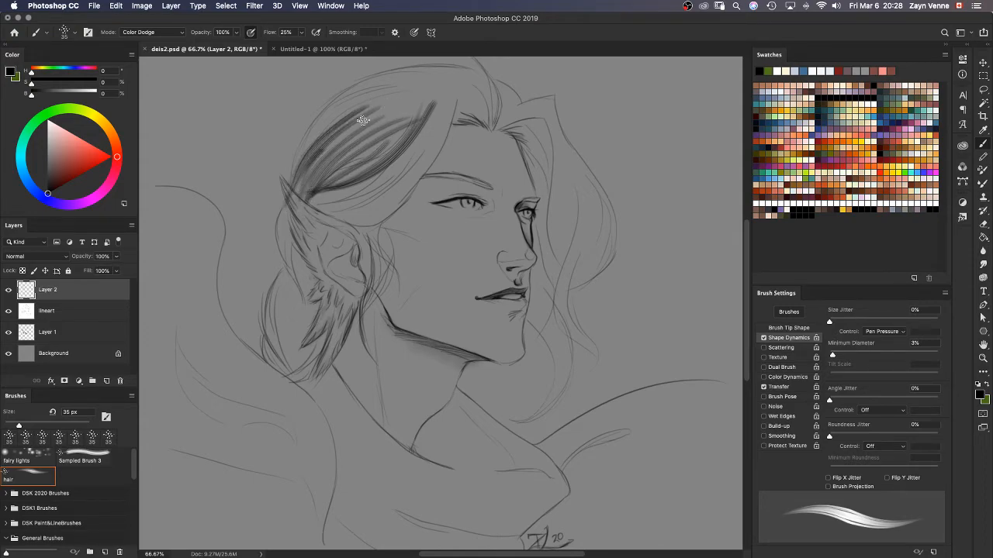
mouse_move(386, 113)
left_mouse_down()
mouse_move(304, 172)
mouse_move(318, 174)
left_mouse_up()
left_click_drag(418, 117, 318, 171)
left_click_drag(389, 135, 299, 176)
mouse_move(415, 114)
left_mouse_down()
mouse_move(342, 167)
mouse_move(329, 208)
left_mouse_up()
left_click_drag(425, 132, 318, 194)
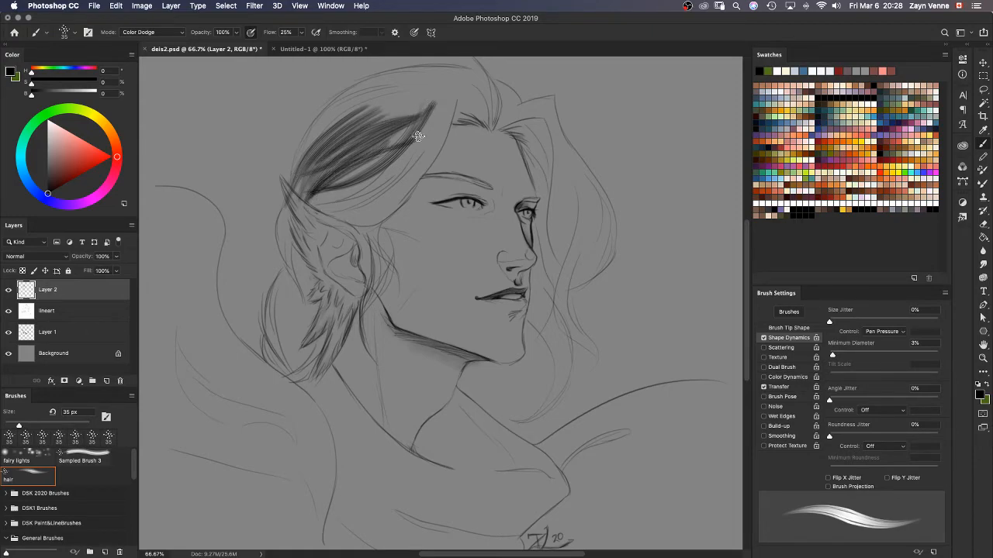
left_click_drag(430, 96, 343, 181)
mouse_move(425, 124)
left_mouse_down()
mouse_move(324, 200)
mouse_move(364, 186)
mouse_move(337, 208)
left_mouse_up()
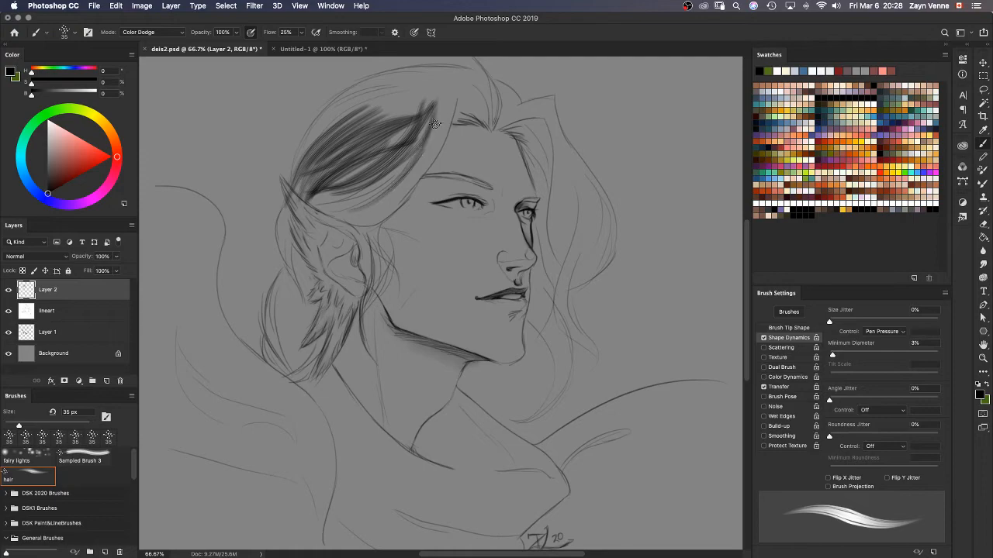
mouse_move(447, 102)
left_mouse_down()
mouse_move(357, 212)
mouse_move(363, 225)
left_mouse_up()
left_click_drag(431, 144, 326, 210)
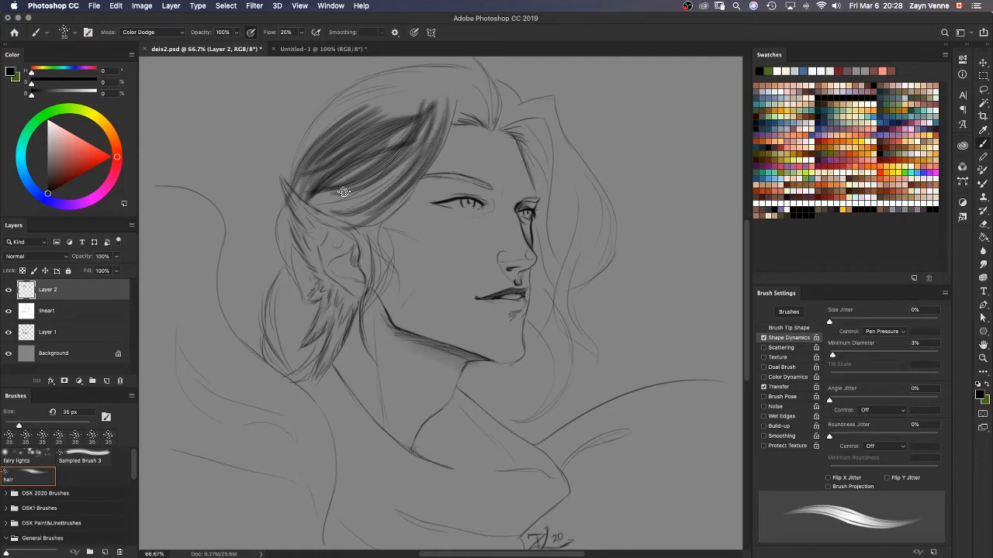
left_click_drag(432, 90, 360, 220)
key("super+a")
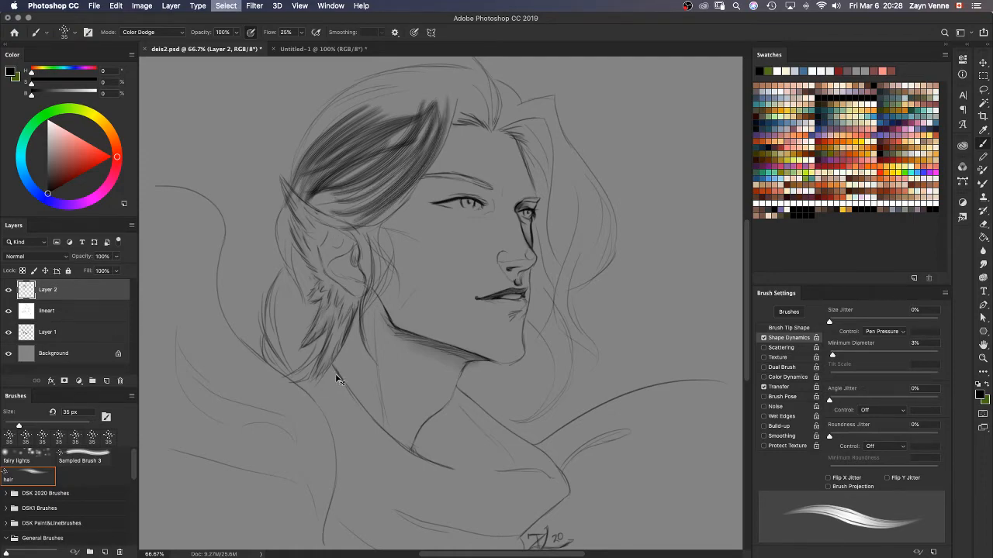
key("Delete")
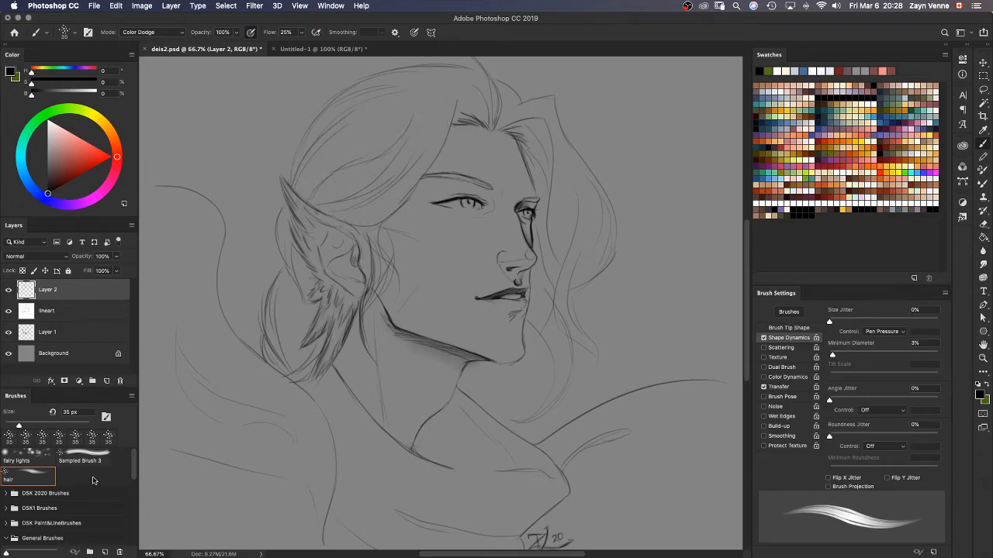
Step: Save the adjusted brush as a new preset named "hair", with its size captured
left_click(933, 552)
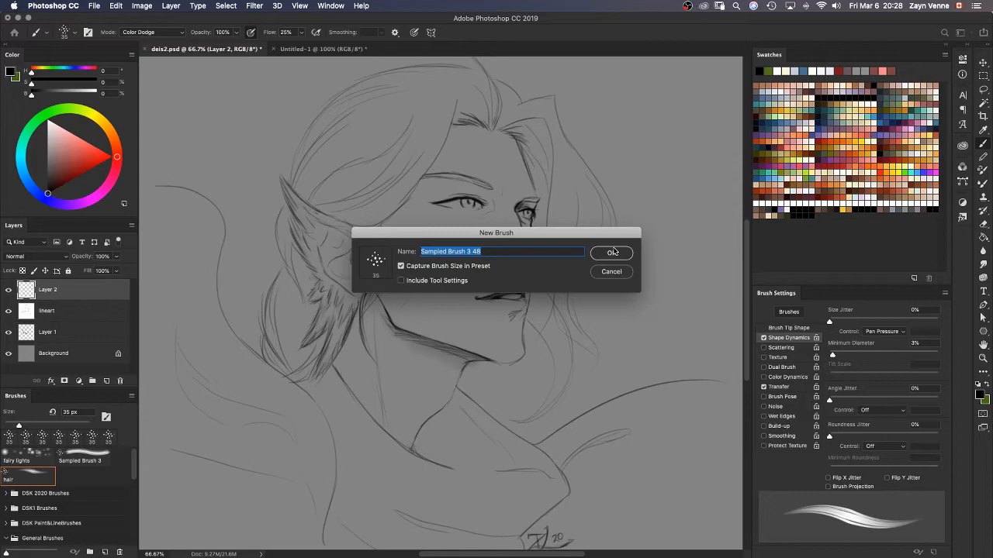
type("hair")
key("Return")
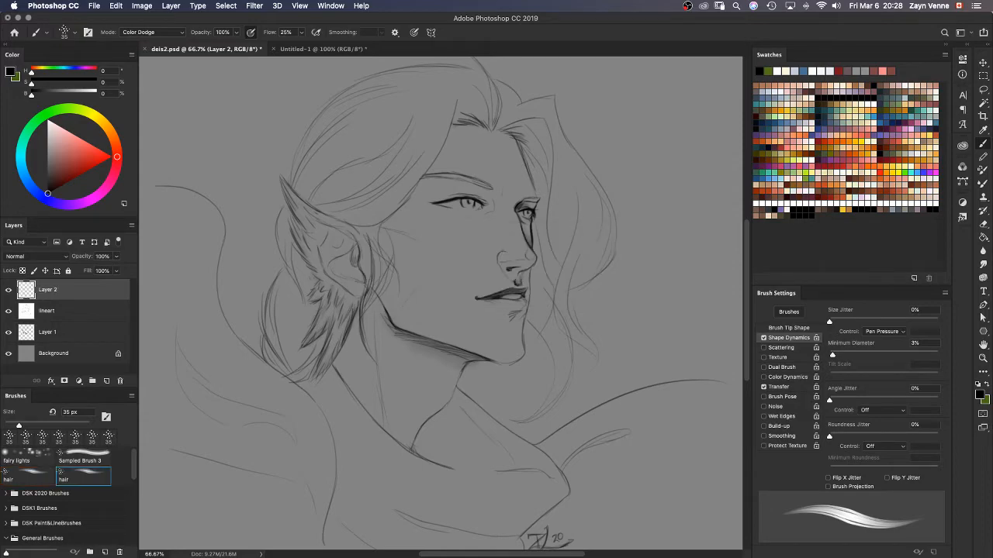
Step: Delete the older of the two "hair" brush presets
right_click(23, 476)
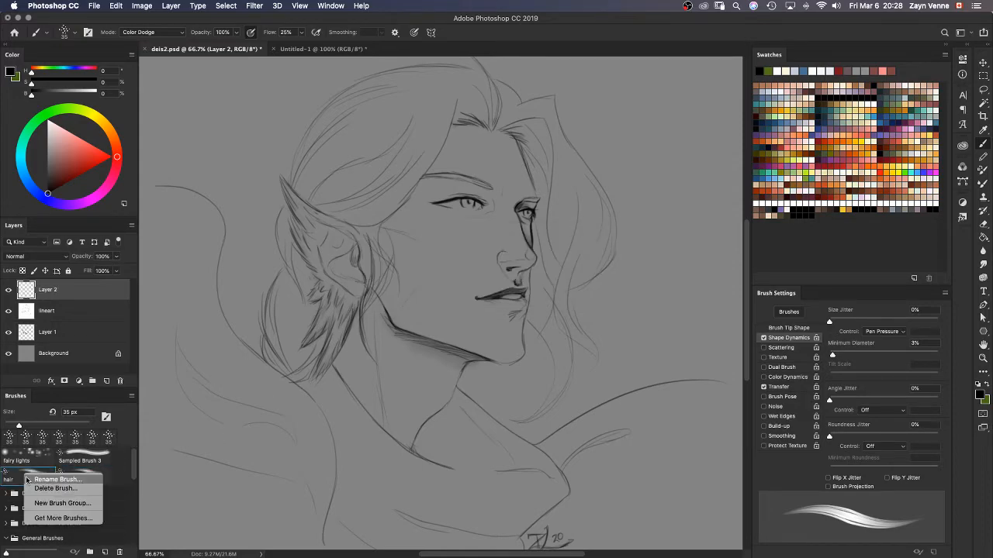
left_click(81, 489)
left_click(582, 195)
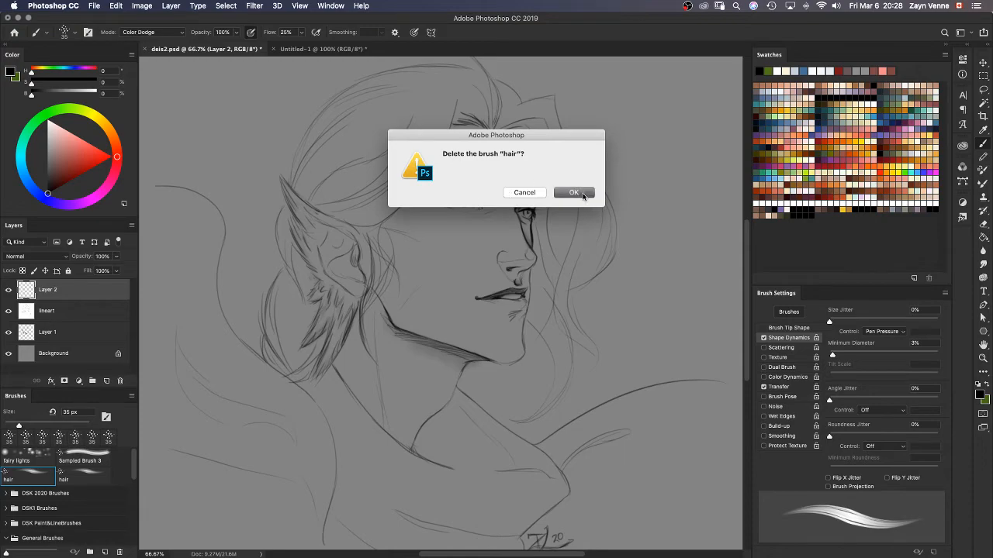
Step: Switch to the Untitled-1 document containing the dot pattern
left_click(345, 50)
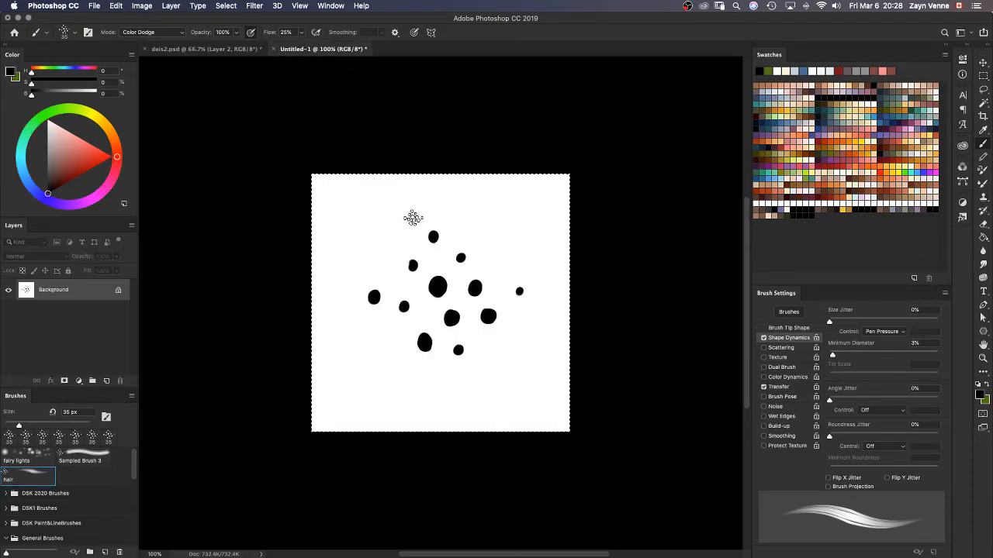
key("shift+BackSpace")
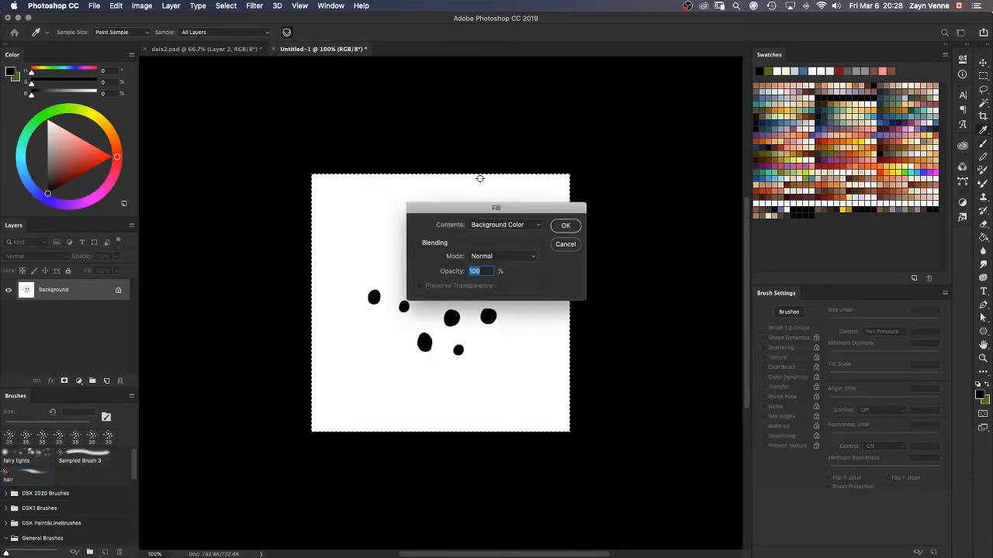
left_click(565, 226)
key("b")
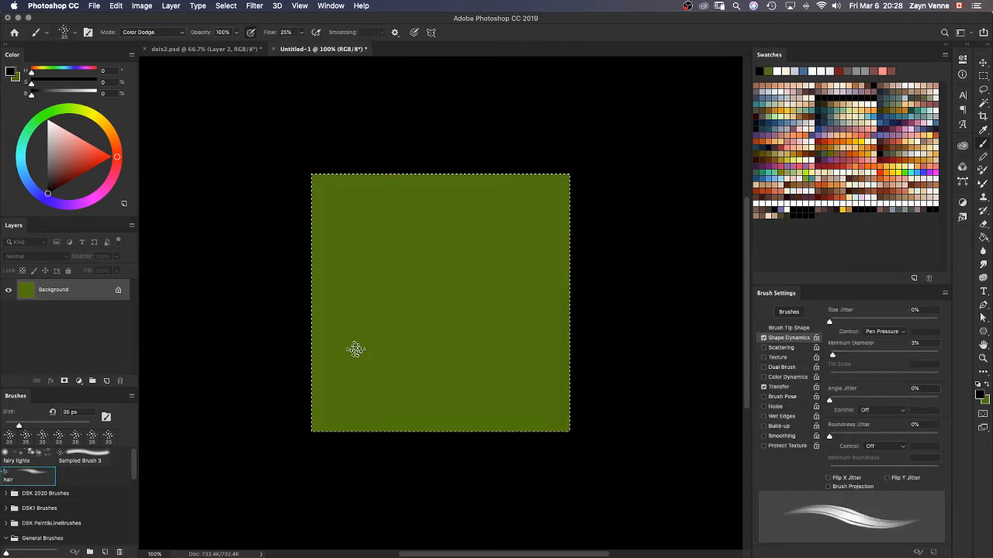
key("super+z")
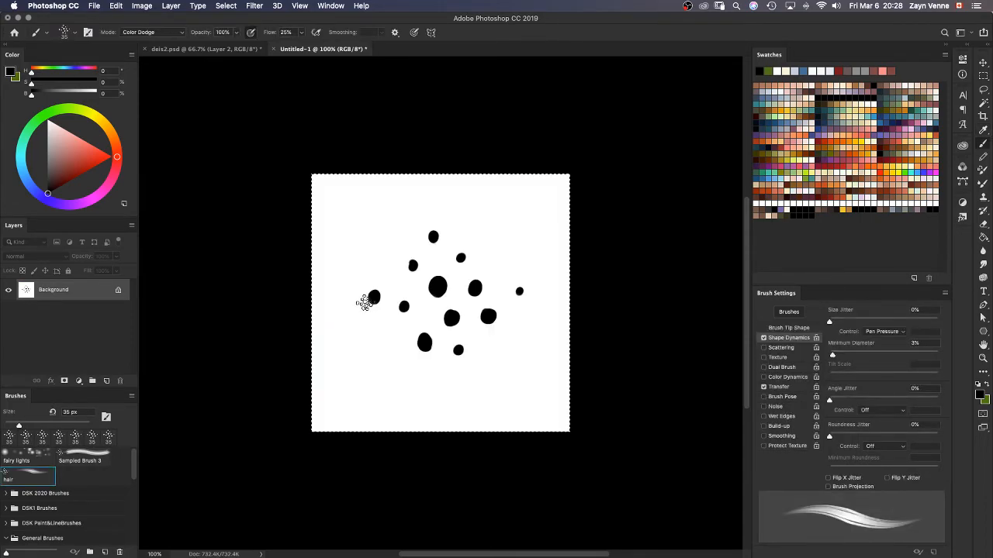
Step: Fill the whole selected canvas with white at 100% opacity to cover the old dots
key("shift+BackSpace")
left_click(513, 225)
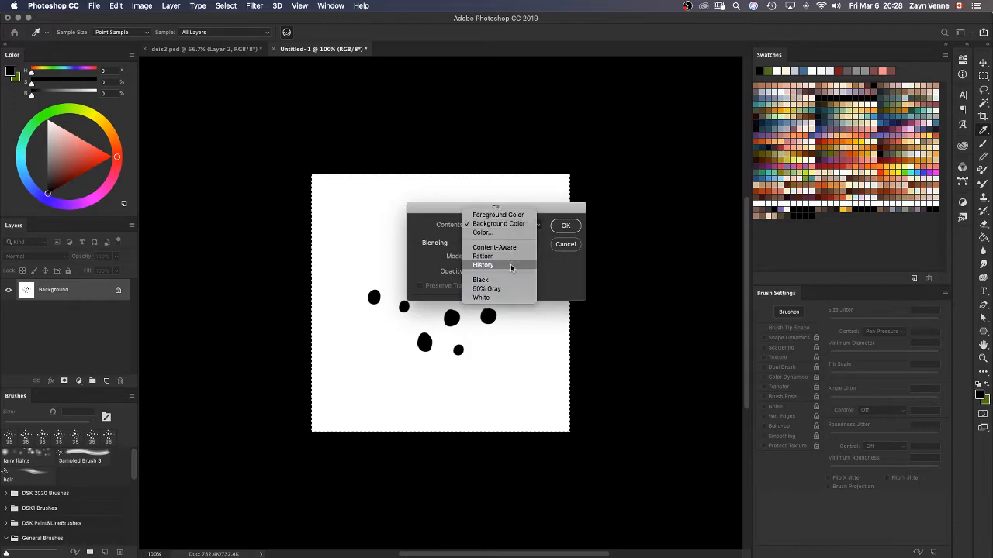
left_click(511, 298)
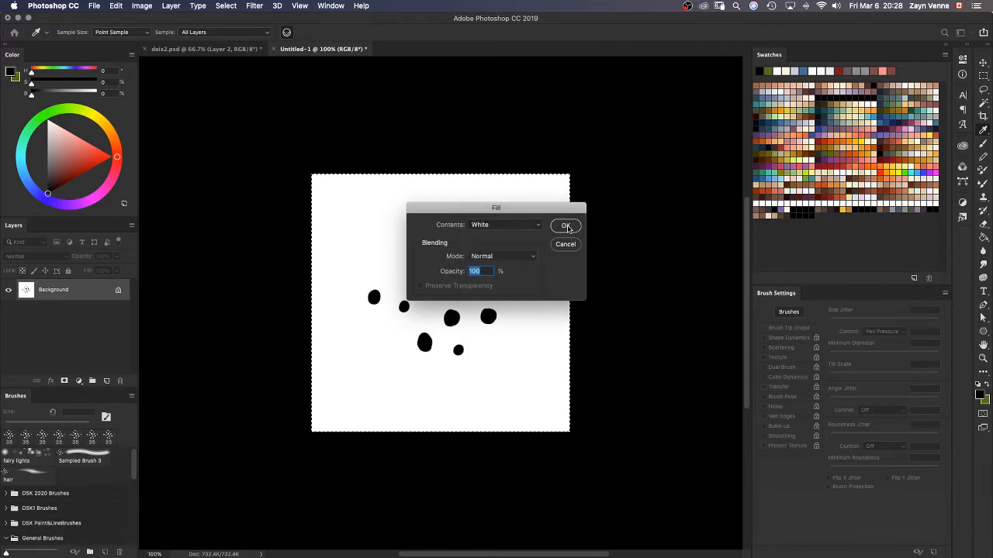
left_click(567, 227)
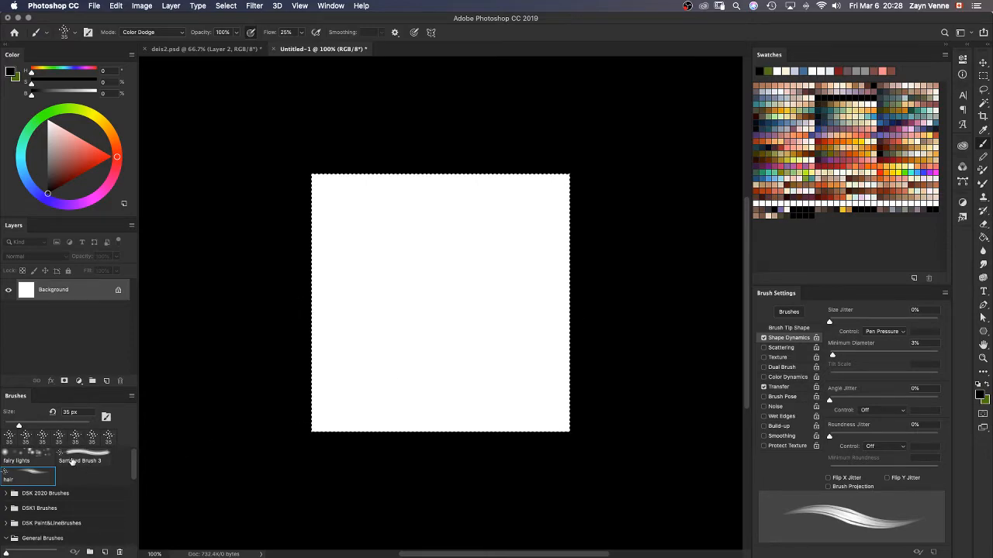
Step: Choose the Hard Round Pressure brush under General Brushes and set its blending mode to Normal
scroll(135, 471, "down", 3)
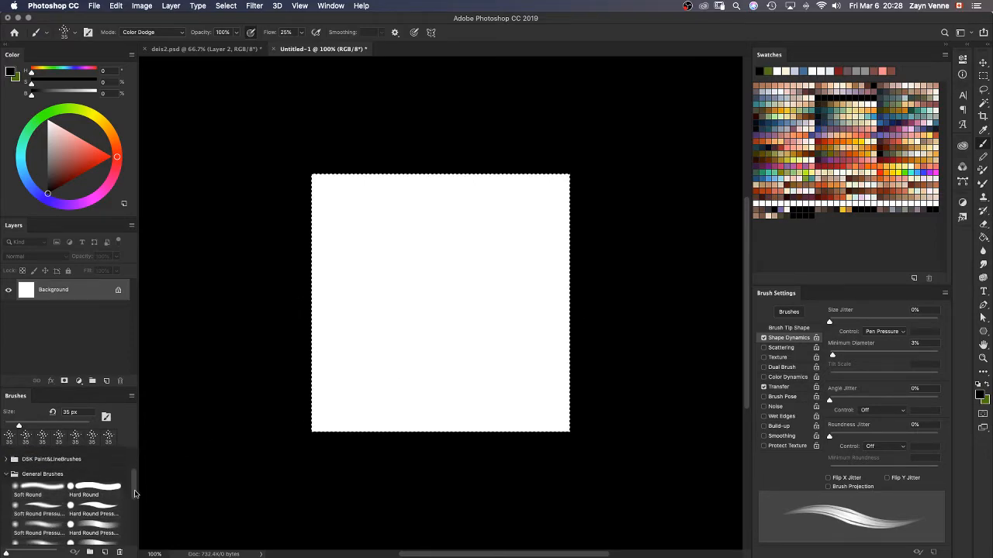
left_click(93, 508)
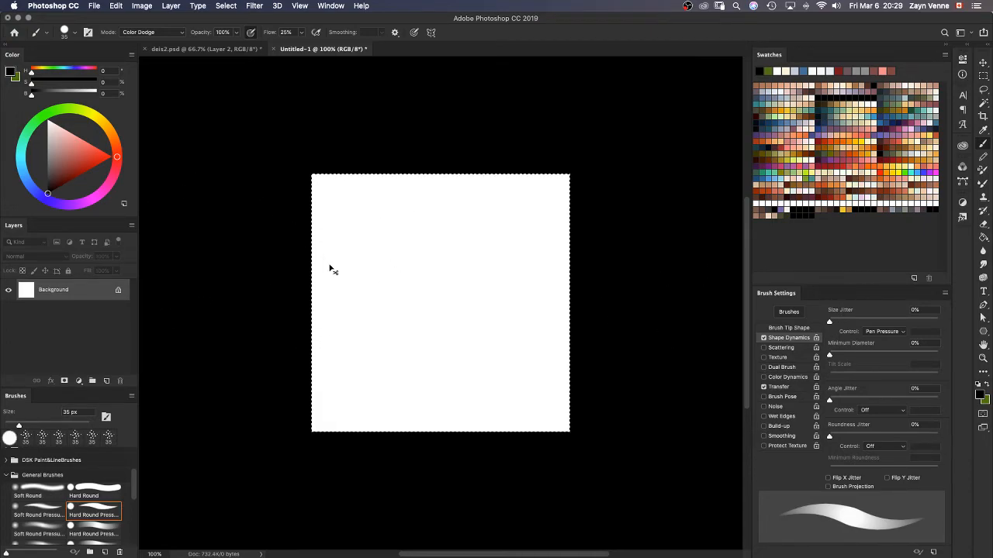
left_click(788, 329)
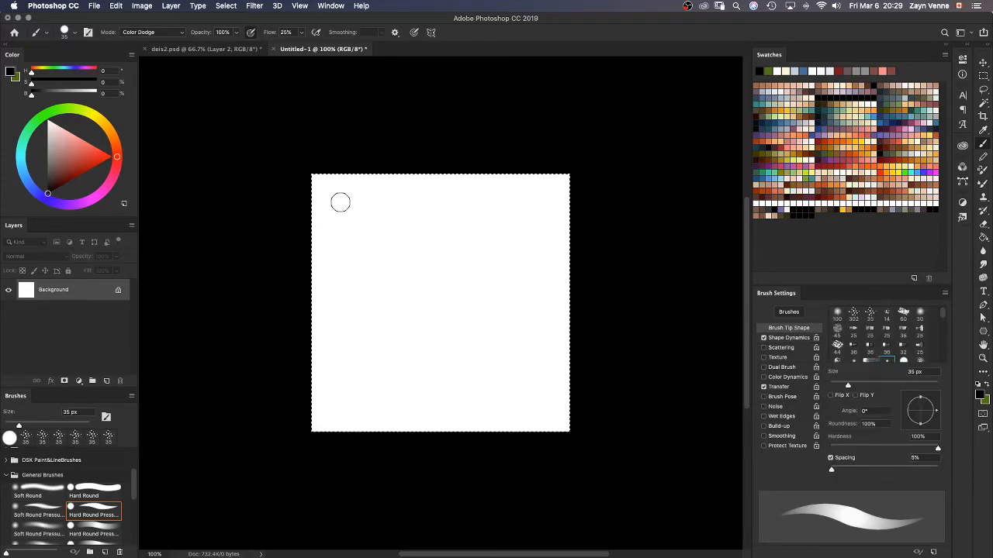
left_click(158, 32)
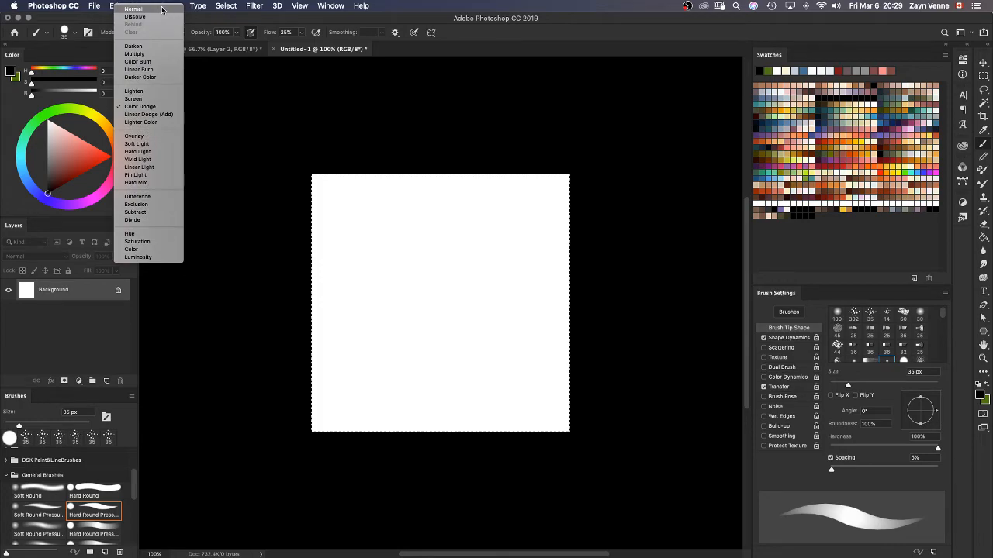
left_click(163, 10)
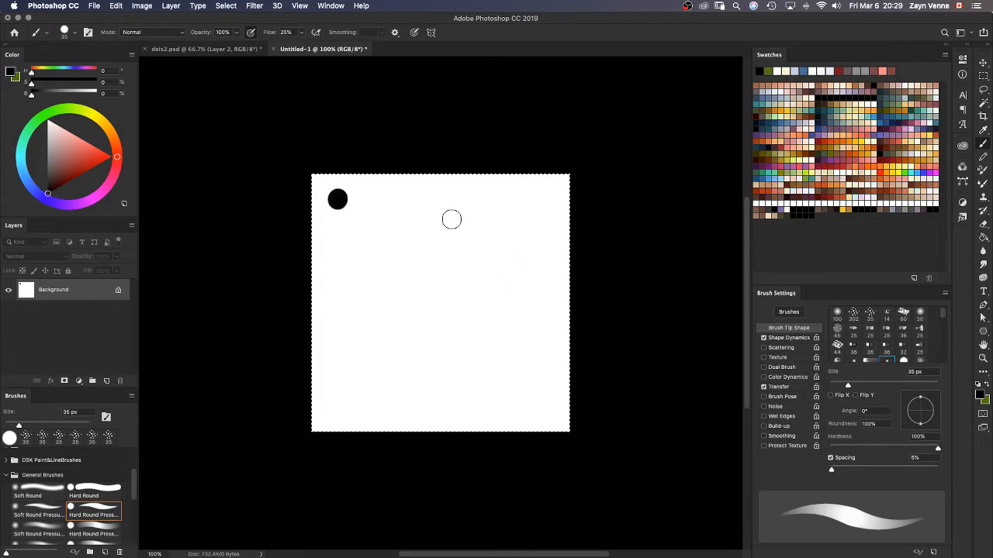
Step: Reduce the brush to 15 px and paint four widely scattered black dots on the white canvas
key("bracketleft")
key("bracketleft")
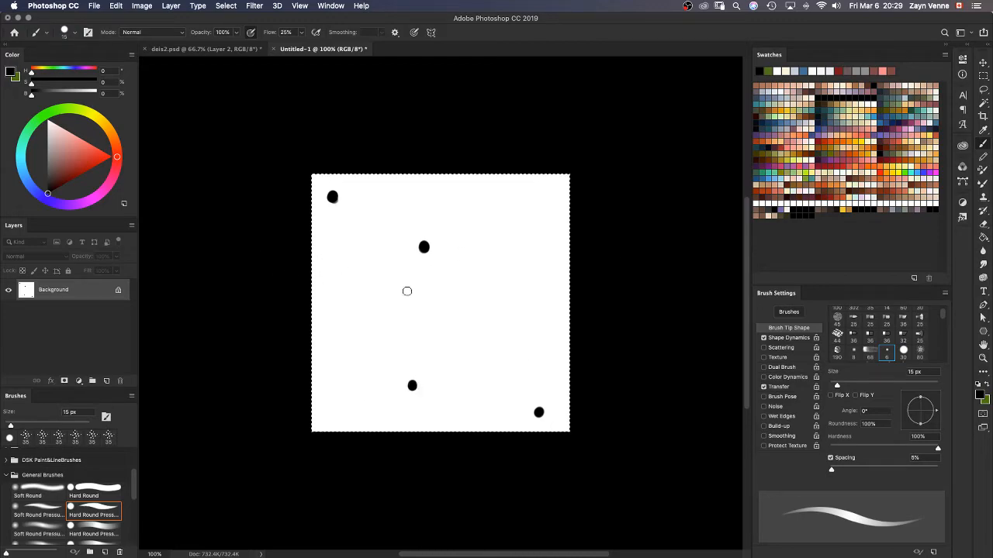
Step: Define the four-dot canvas as a new brush preset with the suggested name and select it for painting
left_click(143, 6)
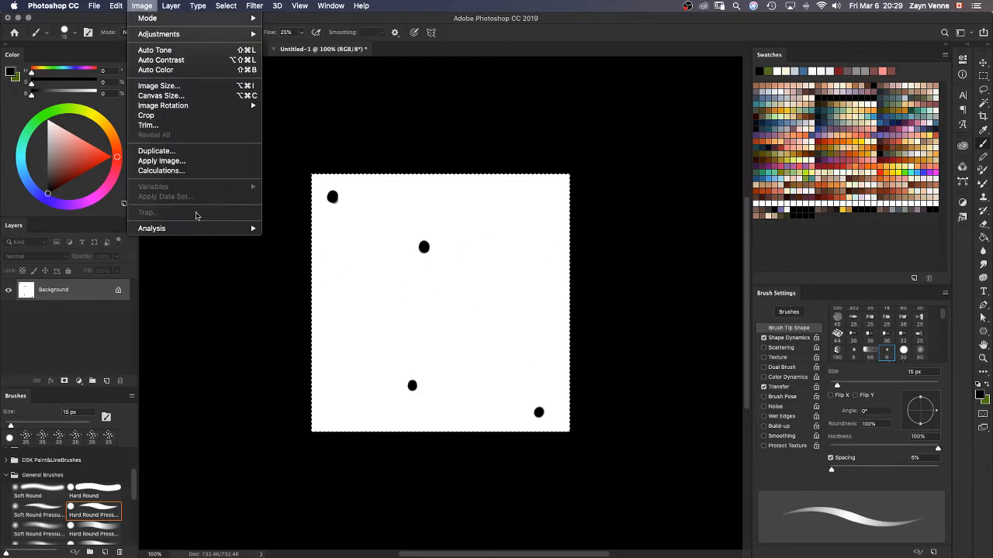
mouse_move(113, 5)
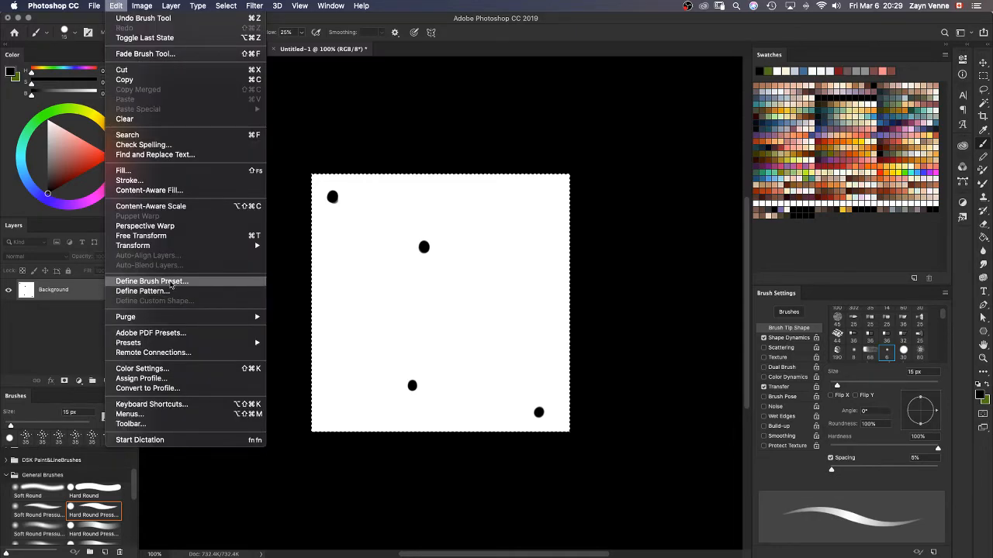
left_click(164, 282)
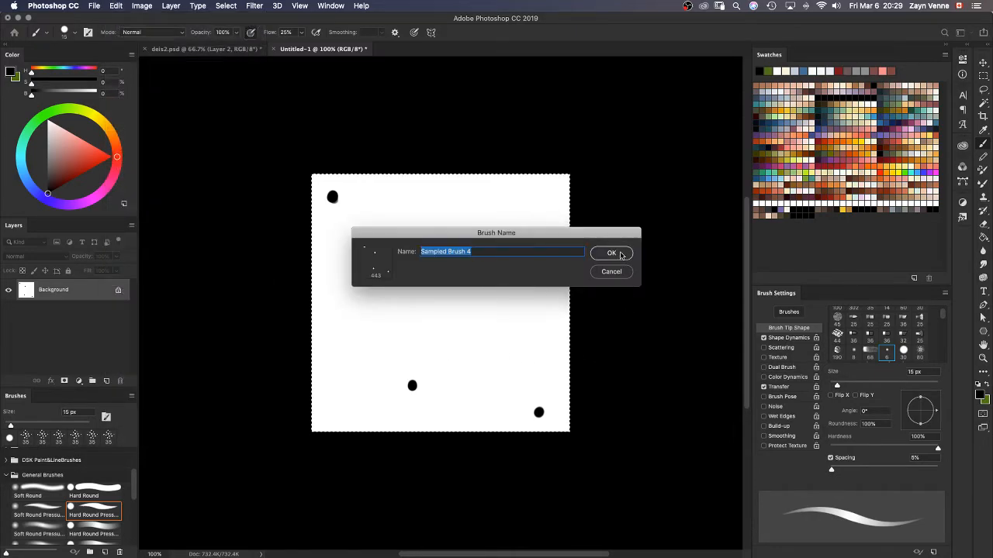
left_click(617, 255)
mouse_move(38, 528)
left_mouse_down()
mouse_move(51, 428)
mouse_move(65, 478)
left_mouse_up()
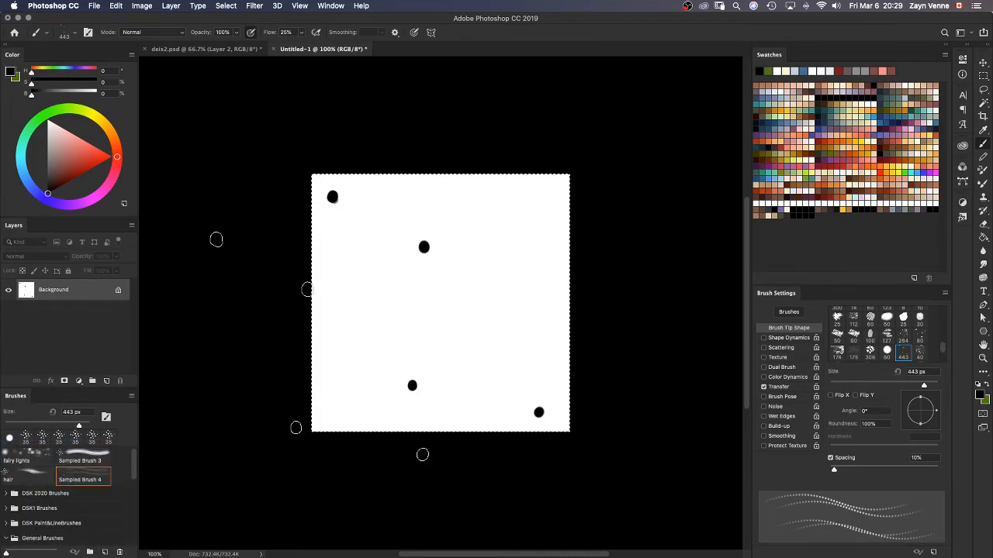
Step: In deis2.psd, set the new brush's spacing to 1% and enable Shape Dynamics
left_click(206, 48)
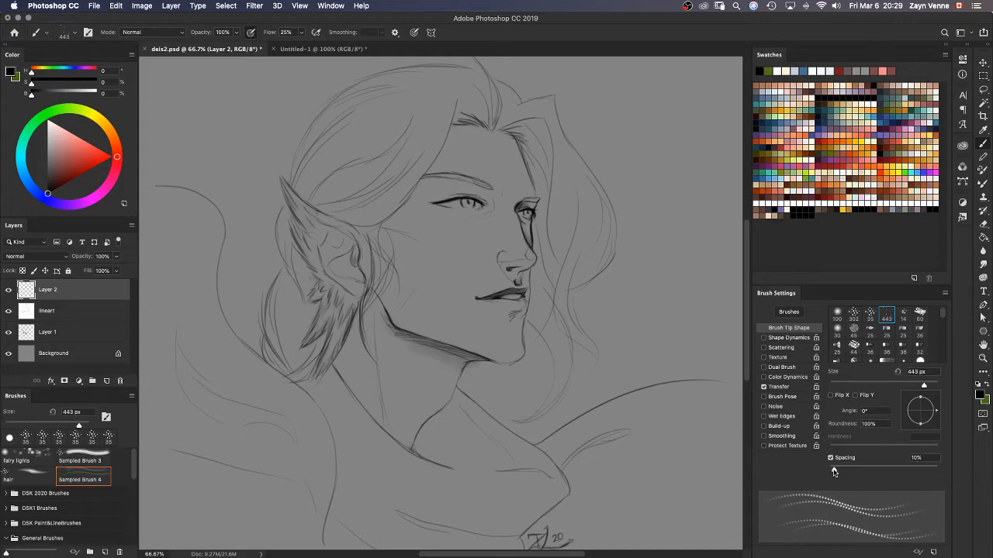
left_click_drag(833, 471, 747, 466)
left_click(784, 338)
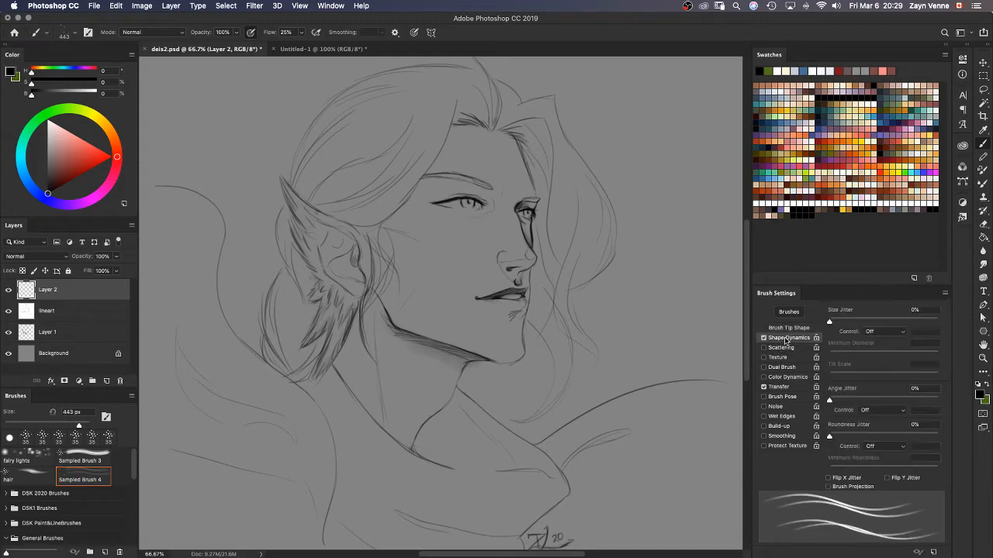
left_click(776, 329)
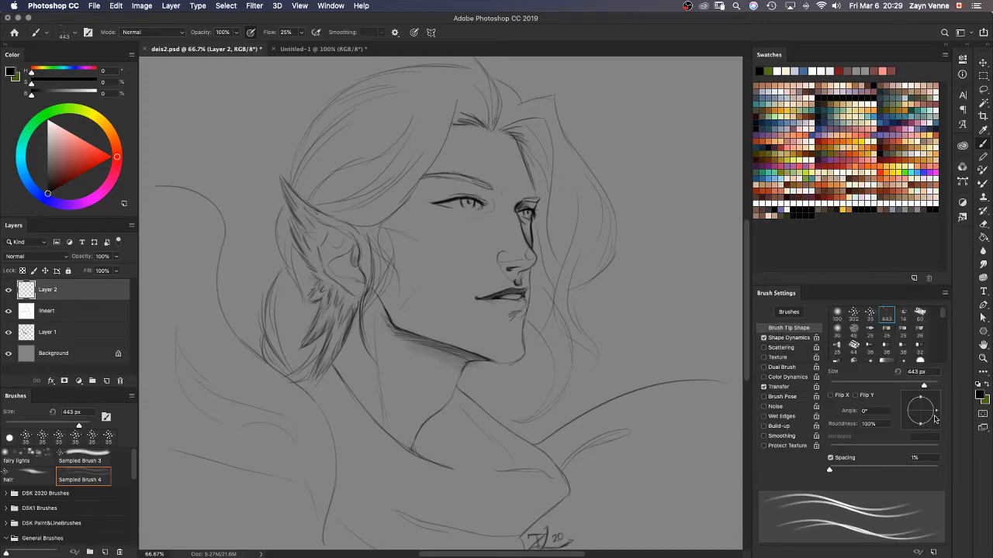
Step: Set the brush tip angle to -114° and try broad curved strokes across the portrait at 443 px, undoing them
left_click_drag(933, 418, 912, 431)
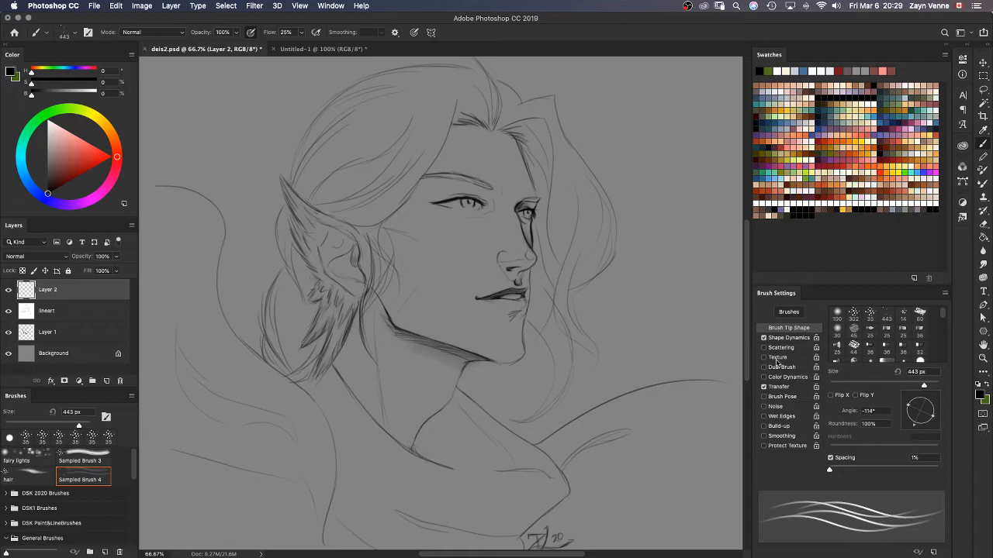
left_click(780, 339)
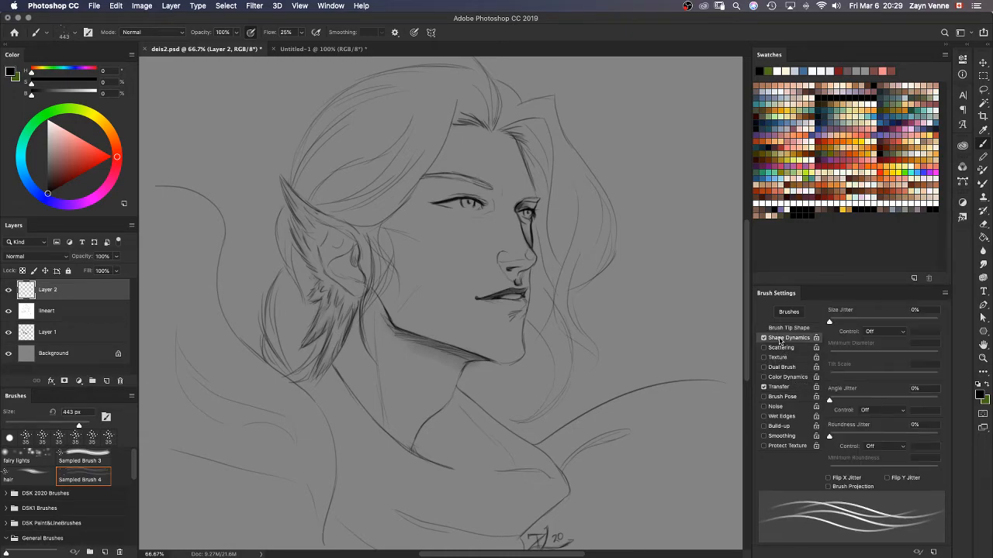
mouse_move(561, 142)
left_mouse_down()
mouse_move(532, 288)
mouse_move(387, 396)
left_mouse_up()
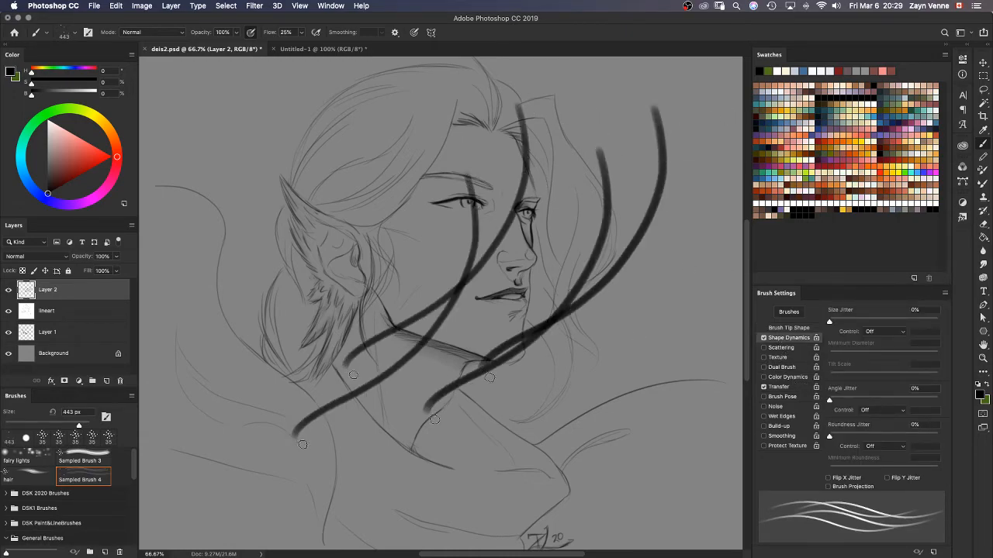
mouse_move(546, 194)
left_mouse_down()
mouse_move(450, 353)
mouse_move(467, 470)
left_mouse_up()
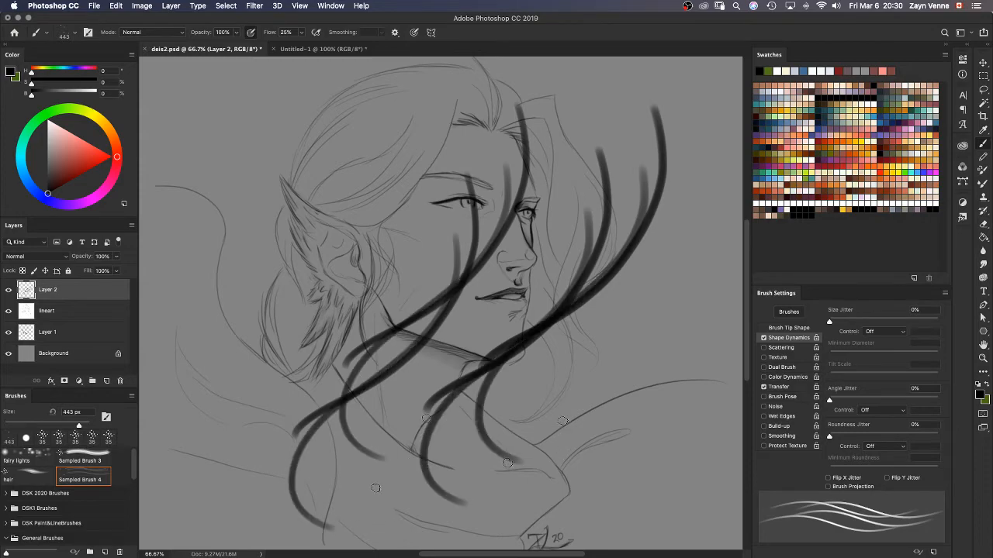
key("super+z")
key("super+z")
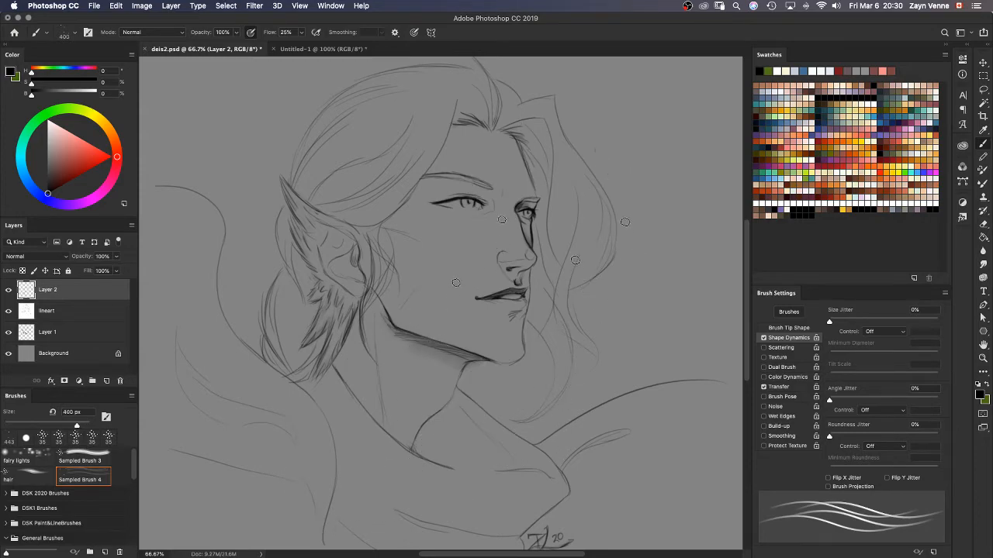
Step: Reduce the brush size to 90 px and try long curved strokes down the area beside the face
key("bracketleft")
key("bracketleft")
key("bracketleft")
key("bracketleft")
key("bracketleft")
left_click_drag(626, 120, 531, 391)
key("bracketleft")
key("bracketleft")
mouse_move(660, 126)
left_mouse_down()
mouse_move(613, 312)
mouse_move(528, 422)
left_mouse_up()
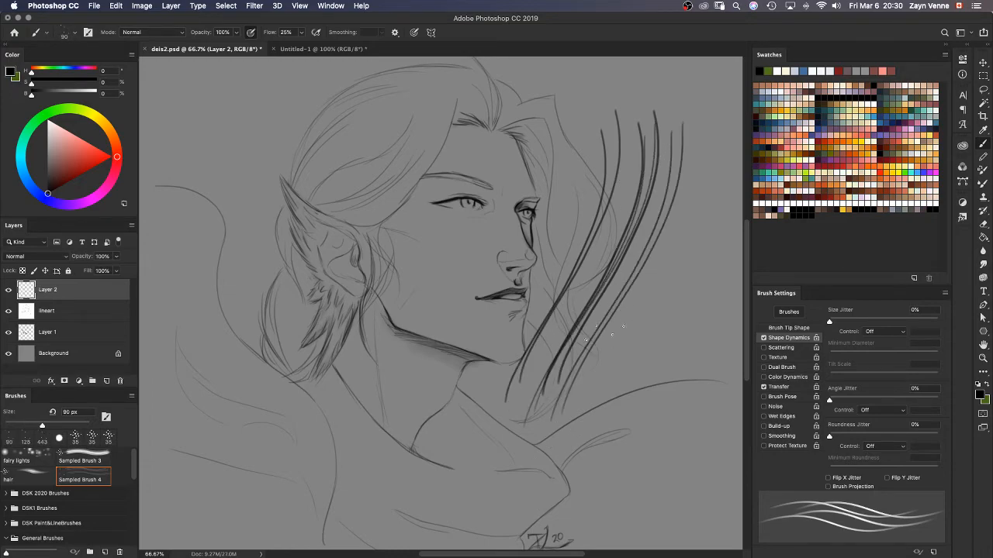
Step: Set the brush tip angle to -55° and try overlapping long strands beside the portrait, clearing all test strokes from Layer 2
left_click_drag(914, 429, 929, 422)
left_click_drag(690, 180, 634, 370)
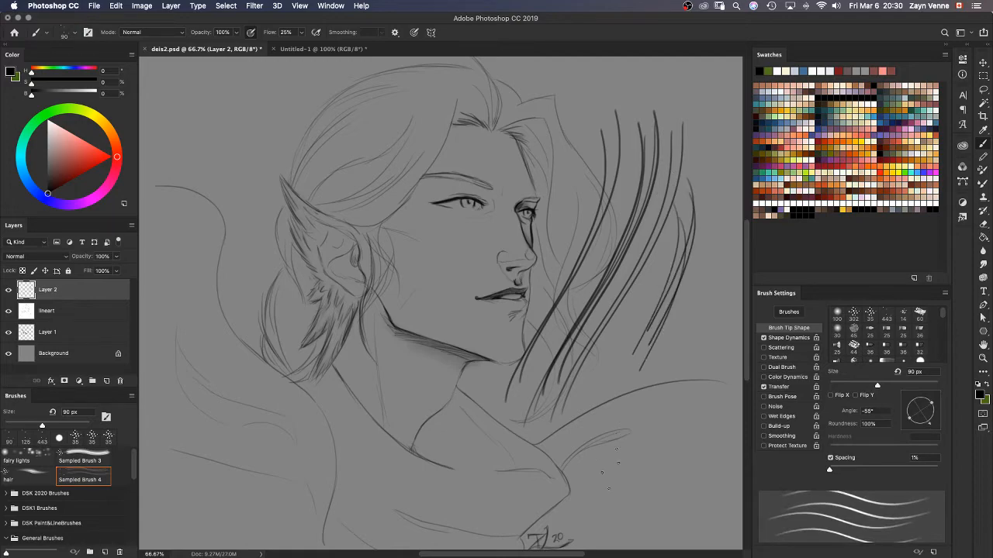
left_click_drag(647, 332, 604, 526)
left_click_drag(681, 258, 602, 538)
left_click_drag(639, 406, 625, 501)
left_click_drag(630, 429, 613, 526)
left_click_drag(698, 242, 619, 445)
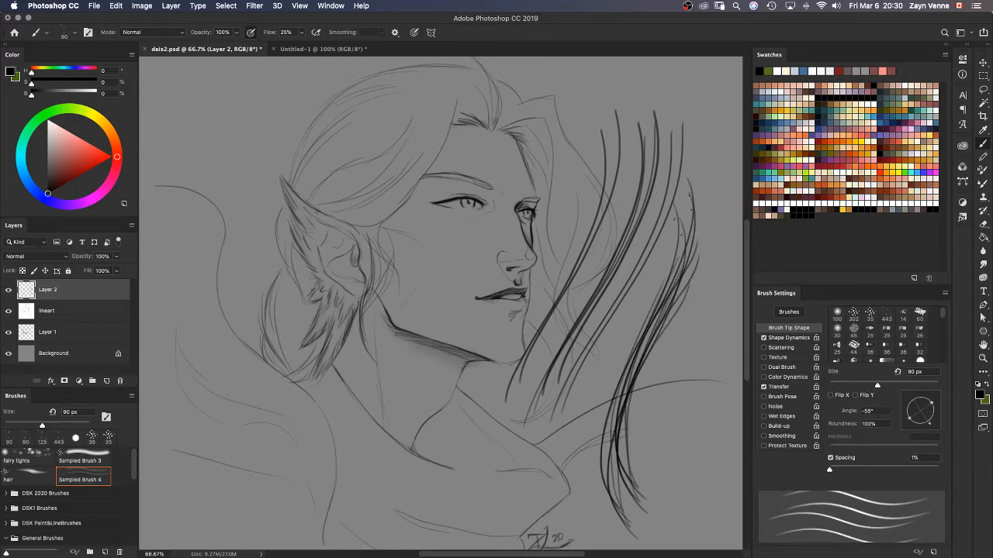
left_click_drag(696, 212, 606, 483)
key("super+a")
key("BackSpace")
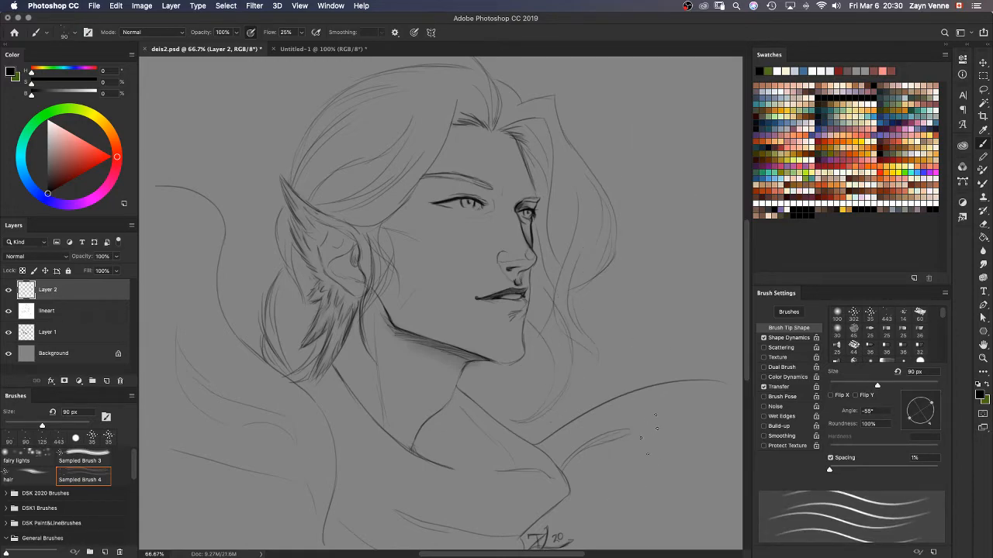
Step: Set the Shape Dynamics size control to Pen Pressure and try a long curved stroke beside the hair
left_click(789, 338)
left_click(888, 332)
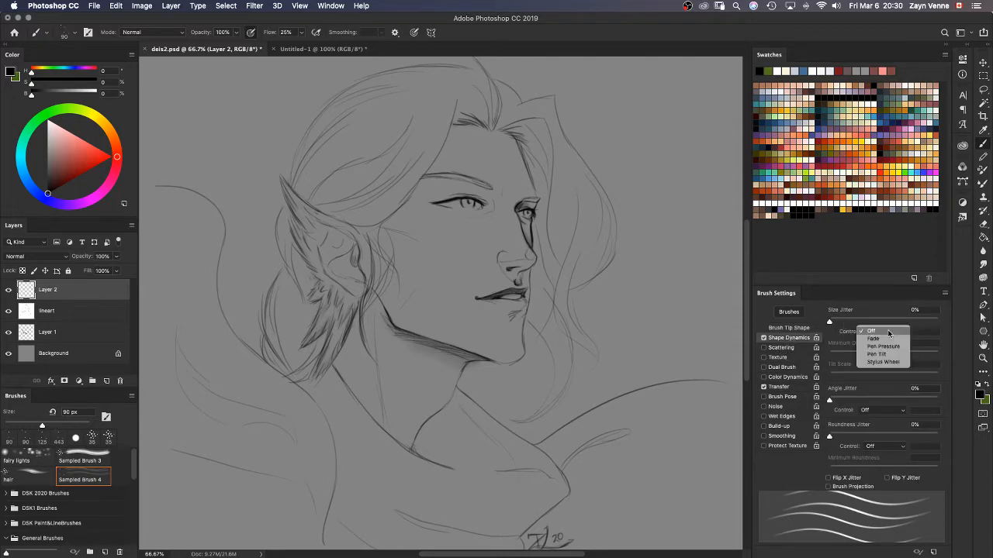
left_click(892, 351)
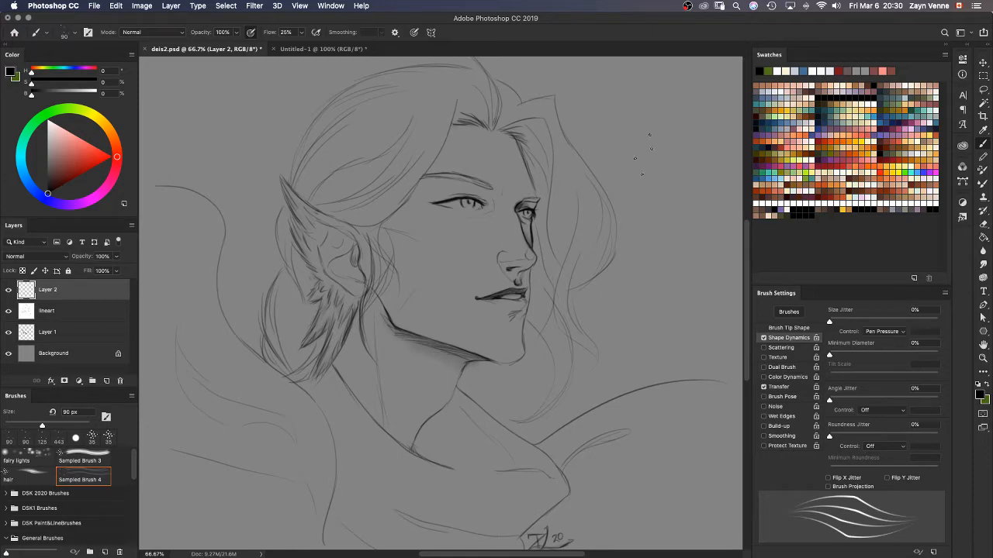
mouse_move(627, 104)
left_mouse_down()
mouse_move(636, 166)
mouse_move(583, 351)
left_mouse_up()
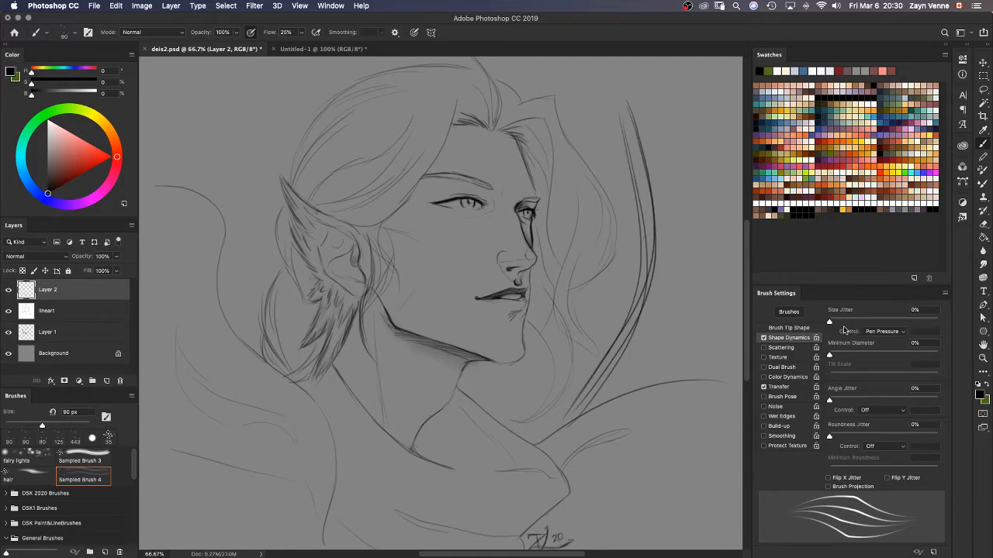
Step: Cycle through the brush presets to fairy lights and back to Sampled Brush 4
key("comma")
key("comma")
key("comma")
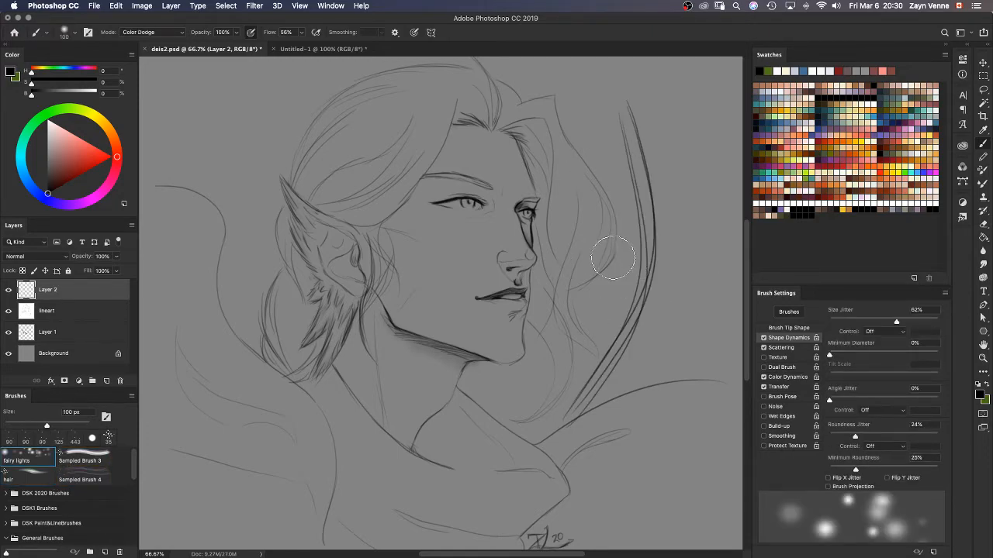
key("period")
key("period")
key("period")
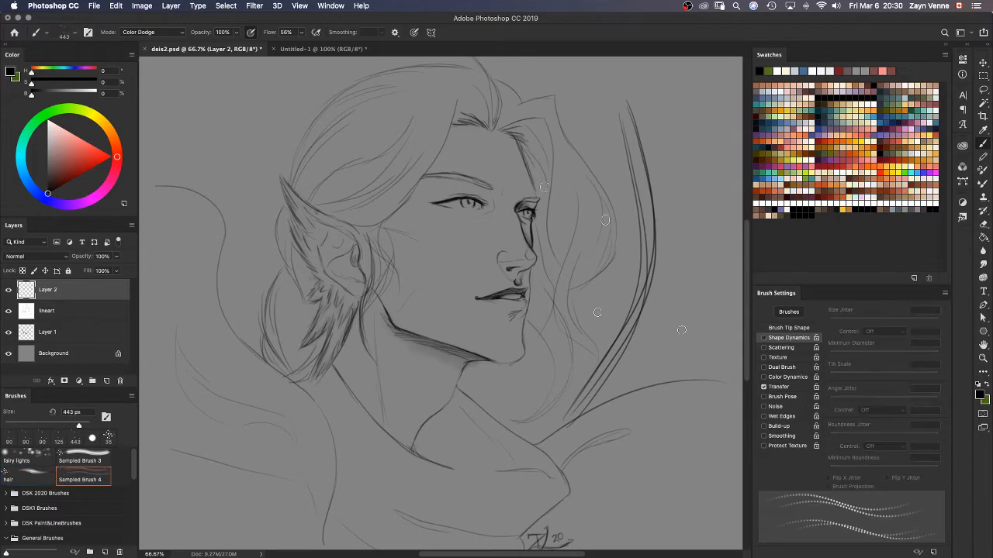
Step: Set Sampled Brush 4's spacing to 1% and enable Shape Dynamics with size controlled by Pen Pressure
left_click(799, 328)
left_click_drag(835, 470, 829, 470)
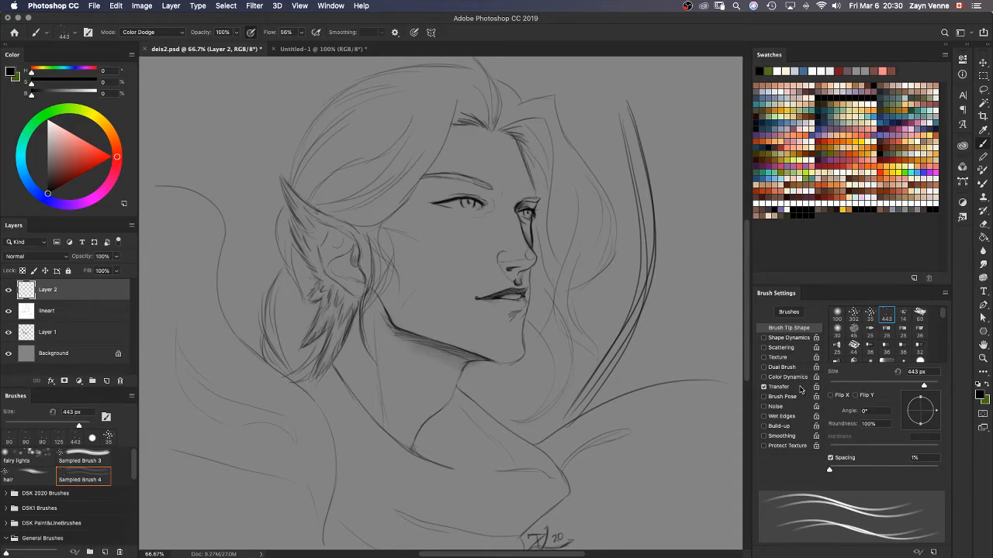
left_click(788, 338)
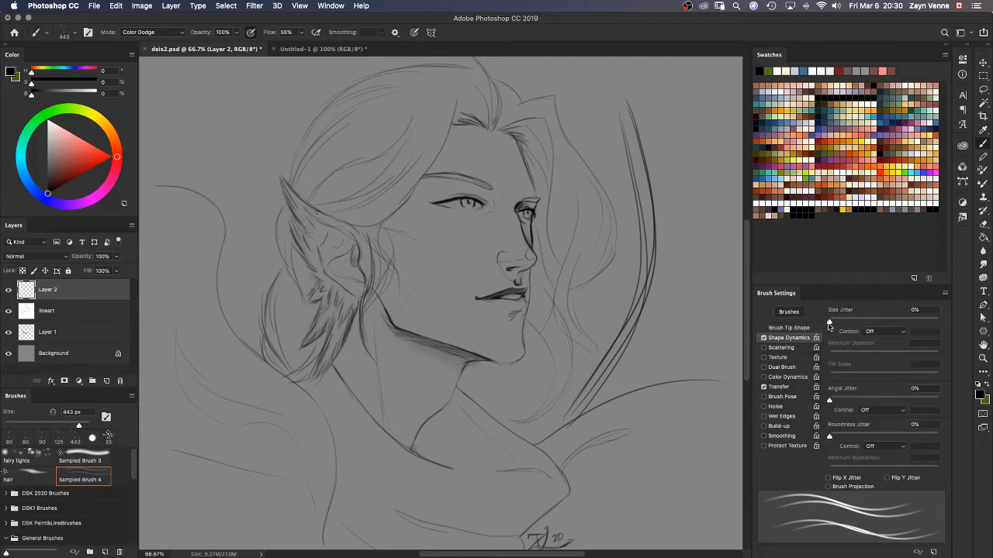
left_click(876, 332)
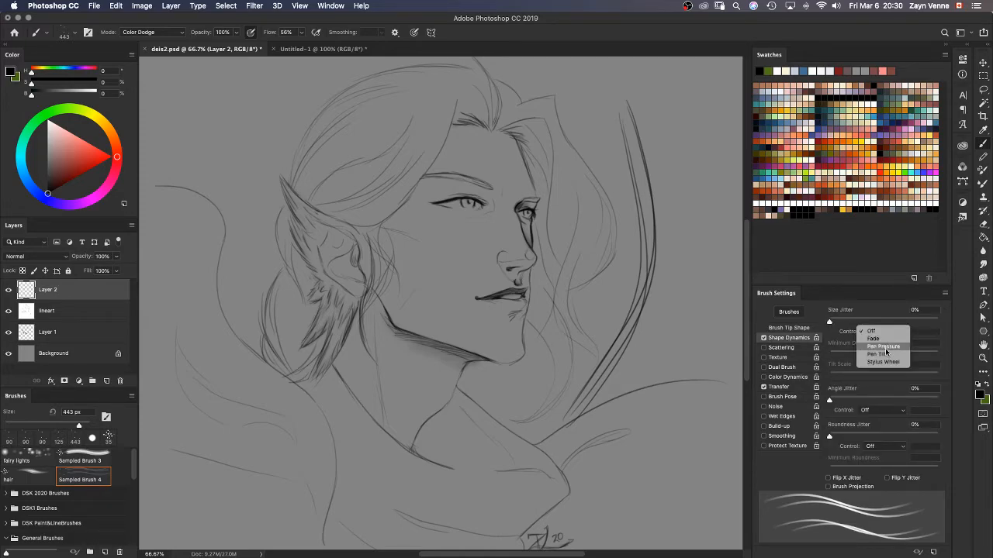
left_click(884, 347)
Step: Reduce the brush to 30 px and test it with fine strands along the front hair lock beside the face
key("bracketleft")
key("bracketleft")
key("bracketleft")
key("bracketleft")
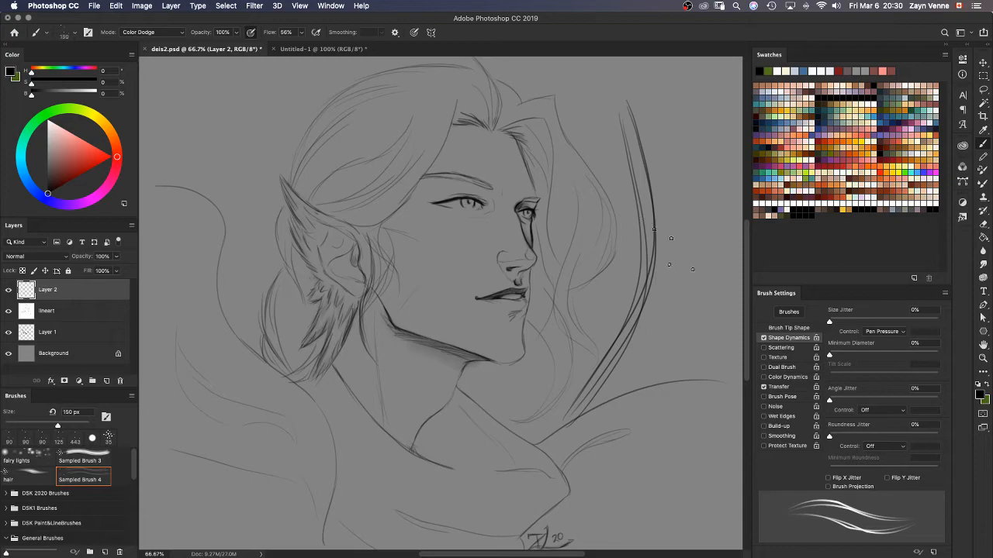
key("bracketleft")
key("bracketleft")
key("bracketleft")
key("bracketleft")
key("bracketleft")
key("bracketleft")
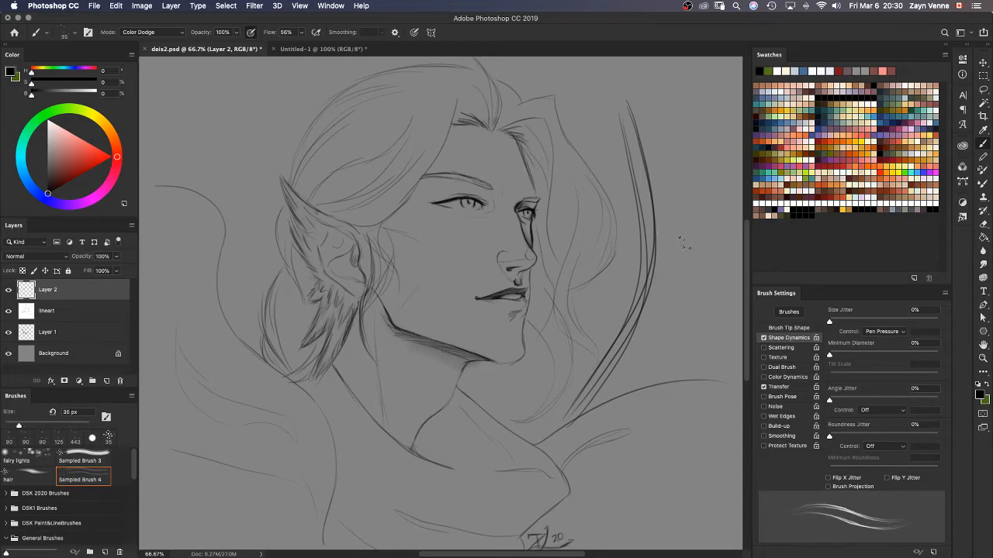
key("bracketleft")
mouse_move(535, 146)
left_mouse_down()
mouse_move(567, 216)
mouse_move(539, 329)
left_mouse_up()
left_click_drag(580, 203, 571, 404)
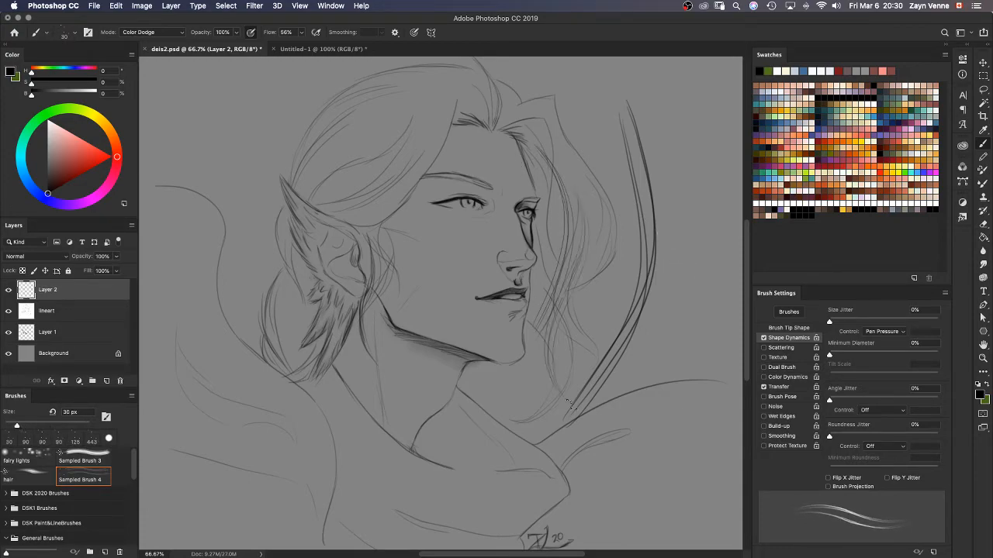
left_click_drag(565, 262, 580, 413)
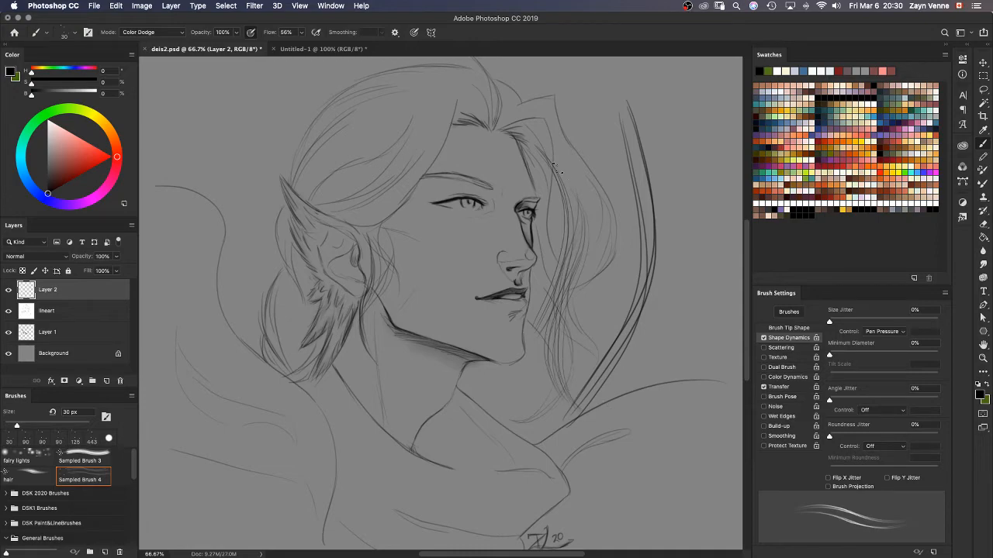
Step: Set the brush tip angle to -14° and save the brush as a new preset with the suggested name and size captured
left_click(790, 328)
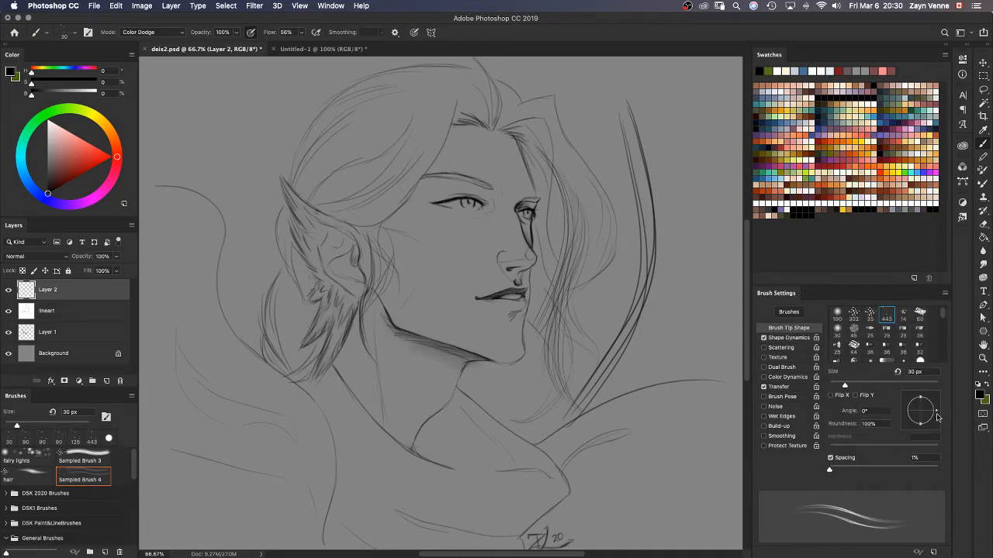
left_click_drag(938, 413, 937, 420)
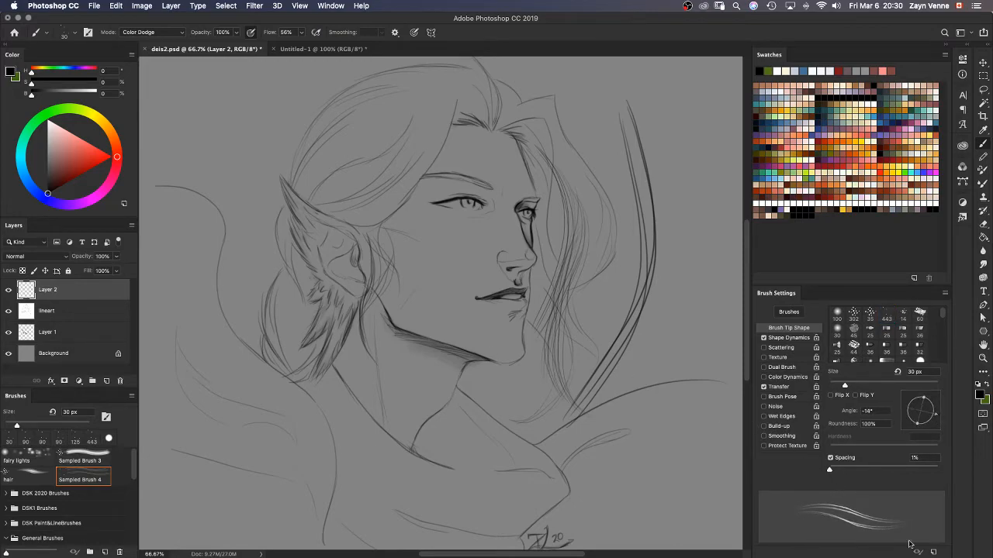
left_click(934, 552)
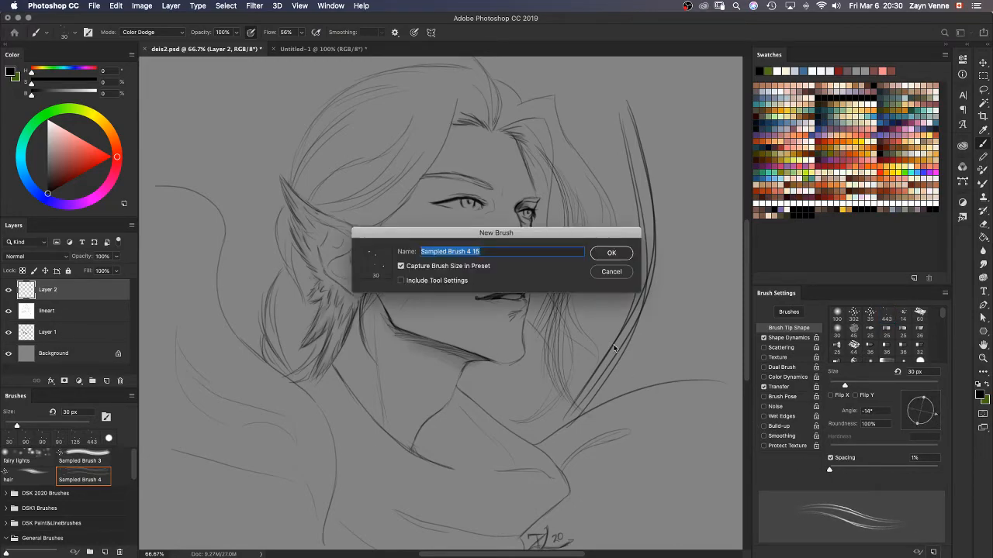
left_click(613, 256)
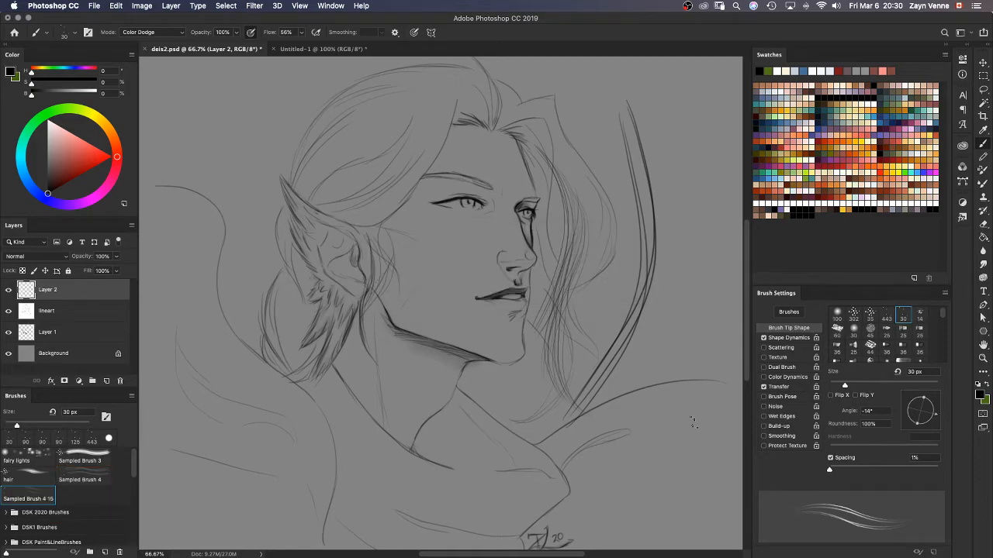
Step: Rename the newly saved brush preset to "fine hair strands"
left_click(791, 342)
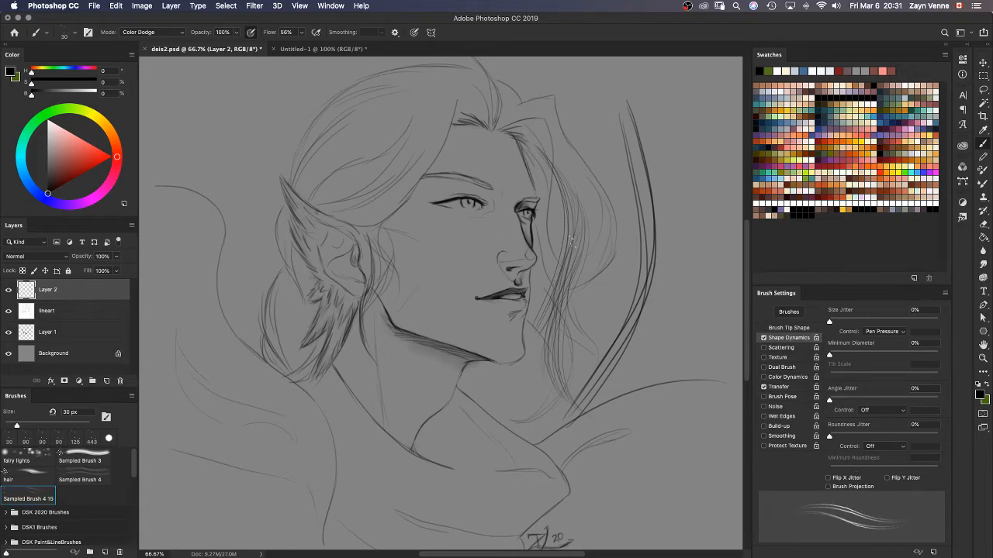
right_click(24, 497)
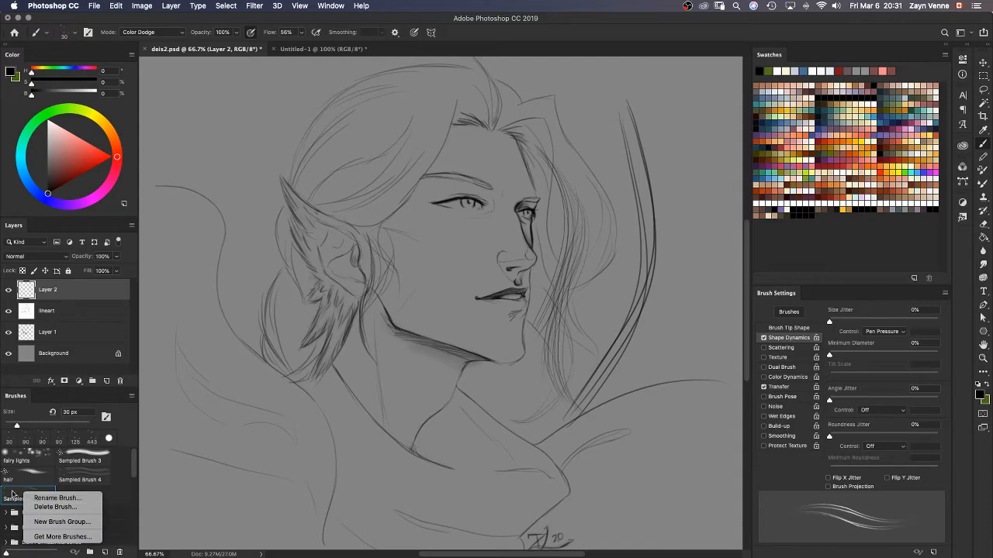
left_click(44, 499)
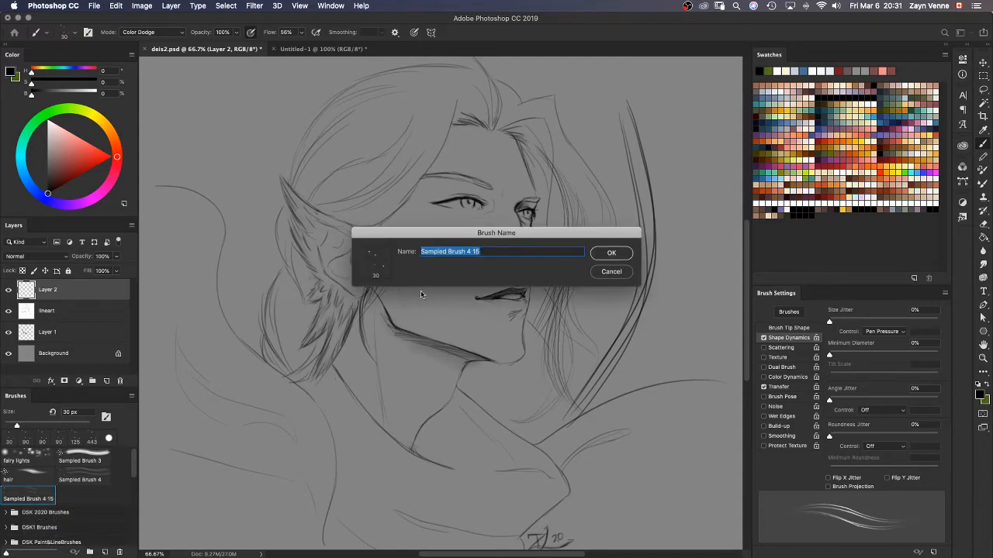
type("fine hair strands")
key("Return")
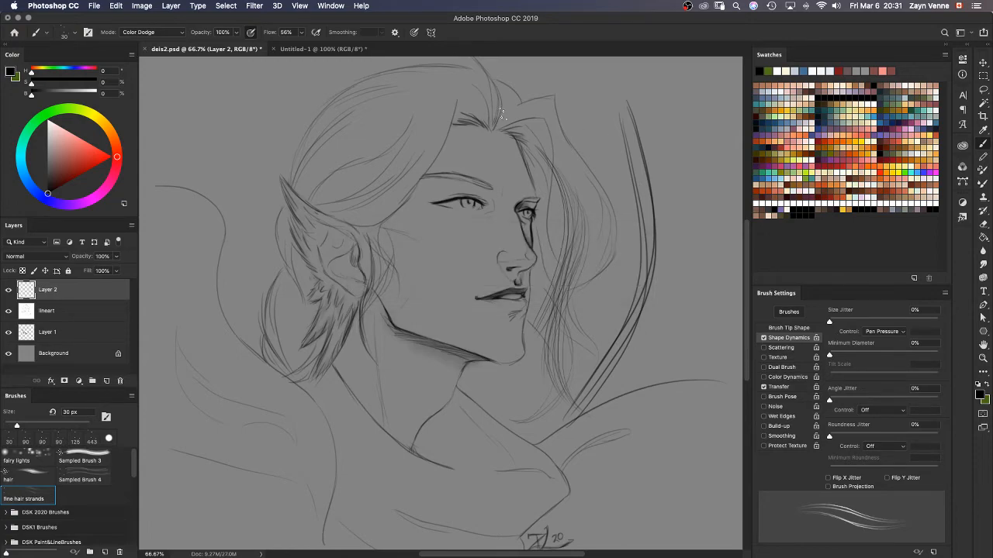
Step: Undo a short test stroke near the crown and move the fine hair strands preset ahead of Sampled Brush 4
left_click_drag(556, 105, 597, 147)
key("super+z")
left_click_drag(23, 499, 57, 475)
Step: Delete the Sampled Brush 4 preset
left_click(43, 498)
right_click(33, 490)
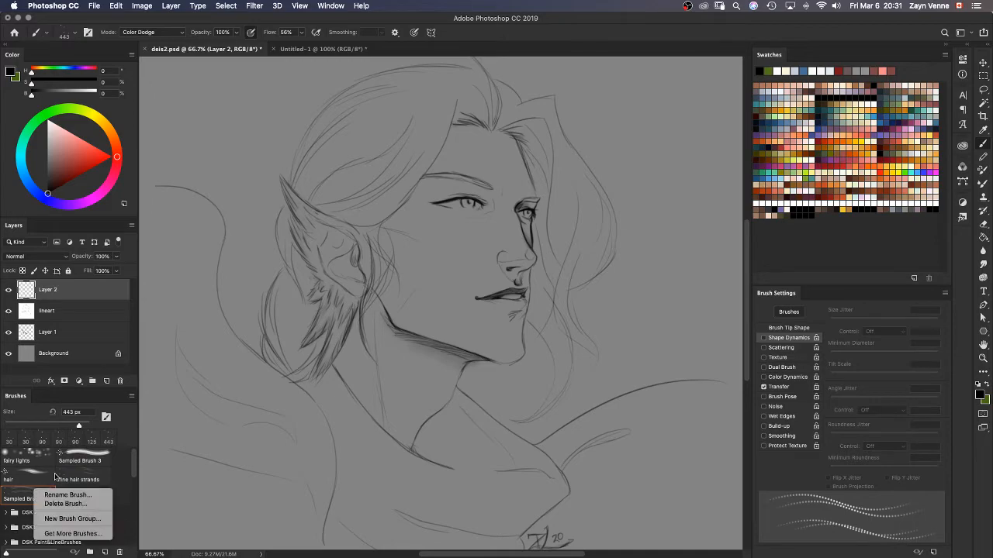
left_click(65, 504)
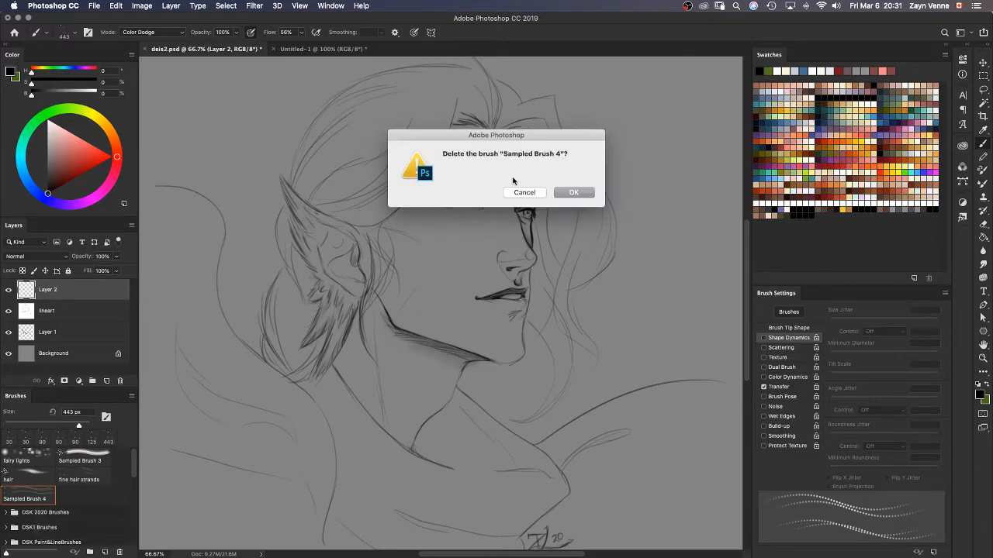
left_click(574, 193)
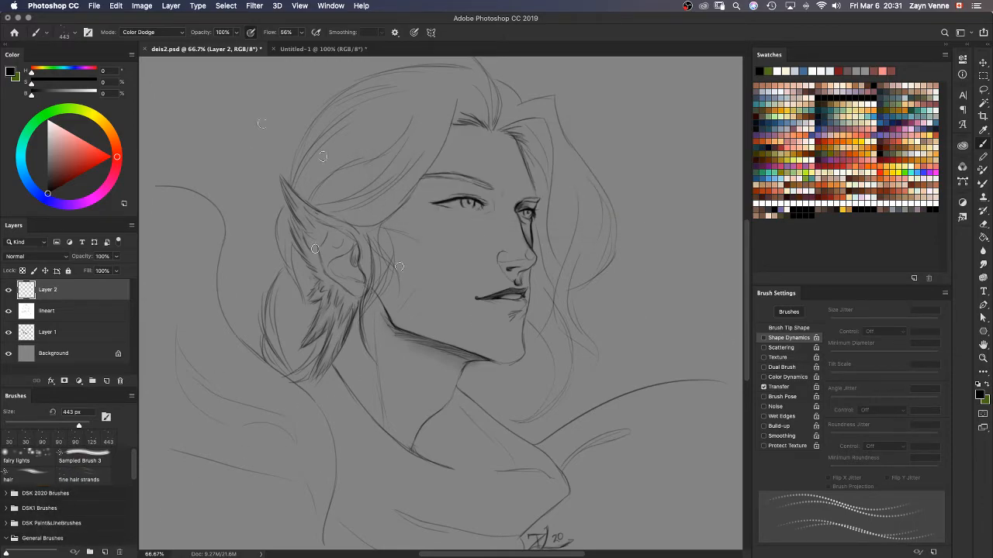
Step: Select the fine hair strands preset and paint fine strands along the back of the head above the ear
left_click(87, 480)
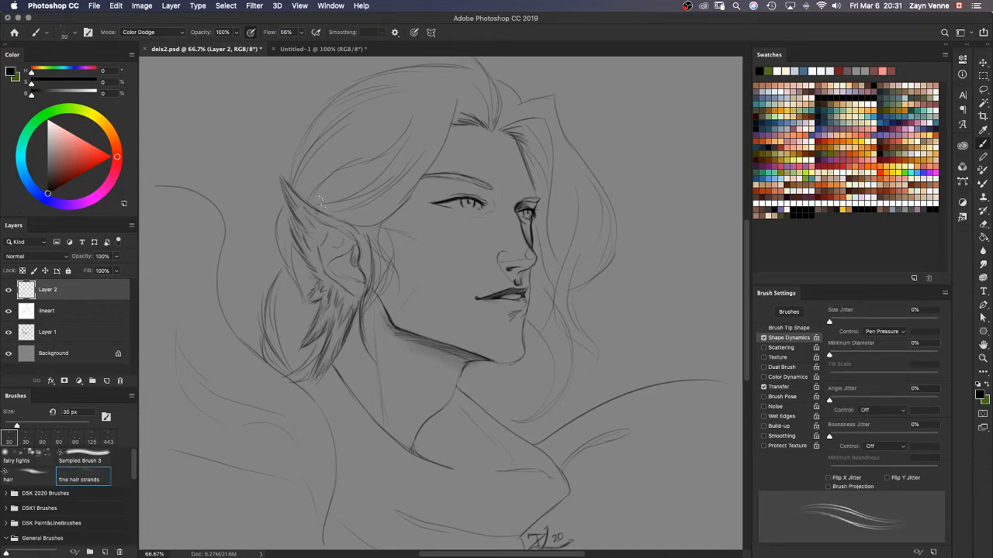
mouse_move(360, 64)
left_mouse_down()
mouse_move(312, 99)
mouse_move(313, 265)
left_mouse_up()
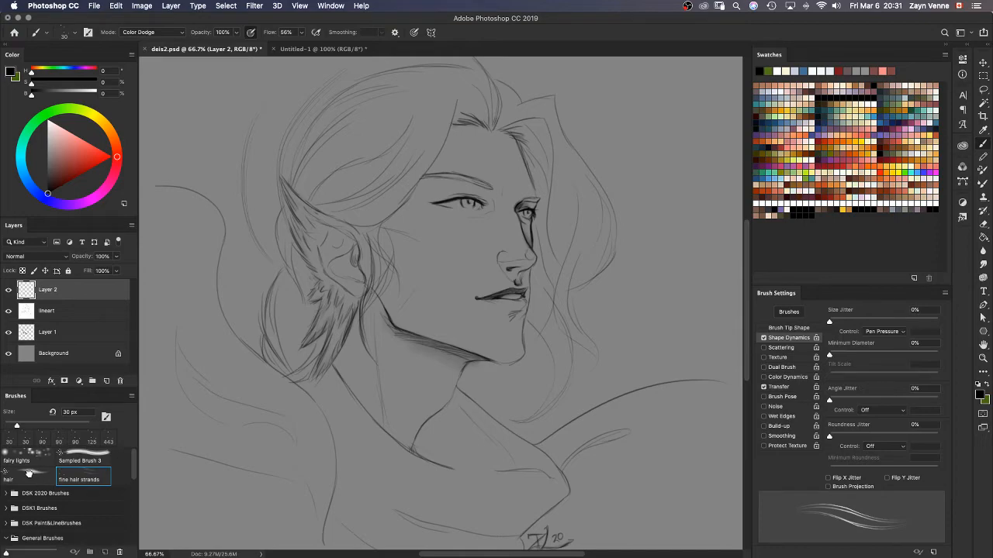
Step: Paint long test strands behind the ear with the hair preset in Normal mode and with the fine hair strands preset
left_click(33, 474)
left_click(153, 34)
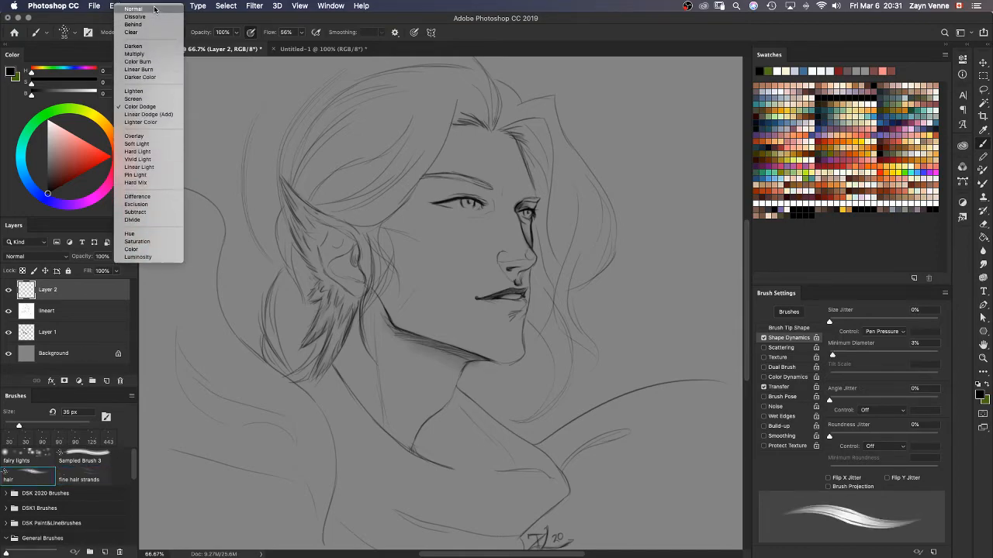
left_click(156, 11)
mouse_move(272, 113)
left_mouse_down()
mouse_move(280, 301)
mouse_move(329, 353)
left_mouse_up()
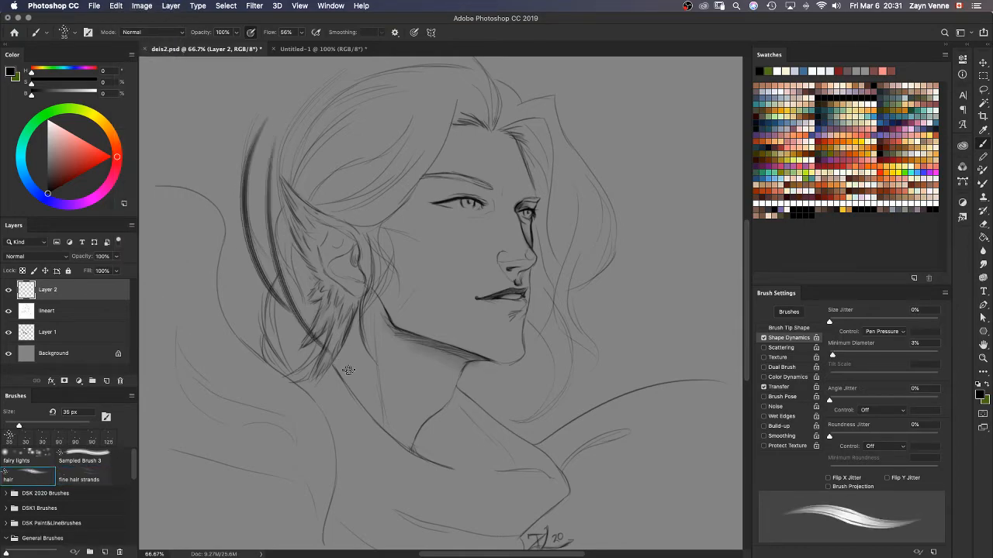
left_click(91, 474)
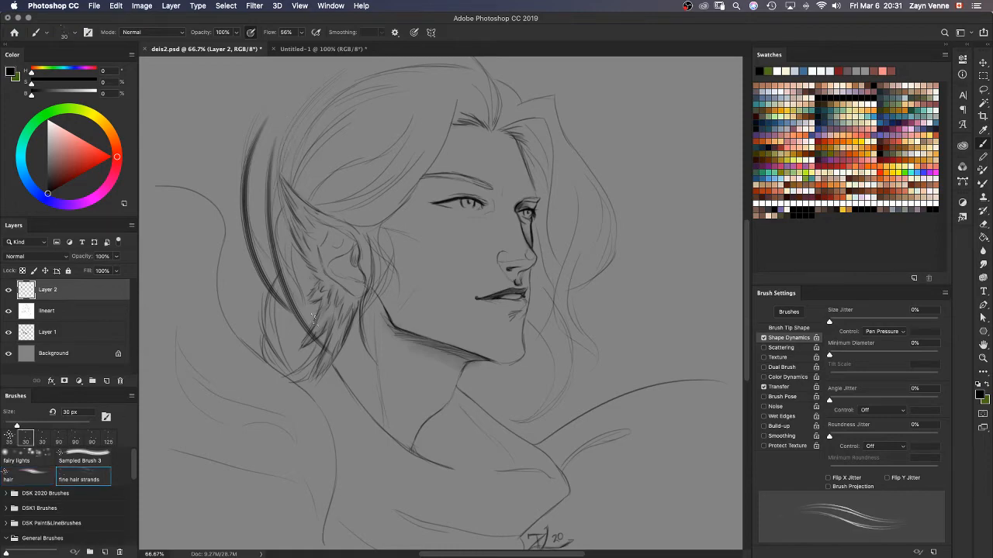
left_click_drag(288, 243, 327, 344)
left_click_drag(238, 261, 265, 324)
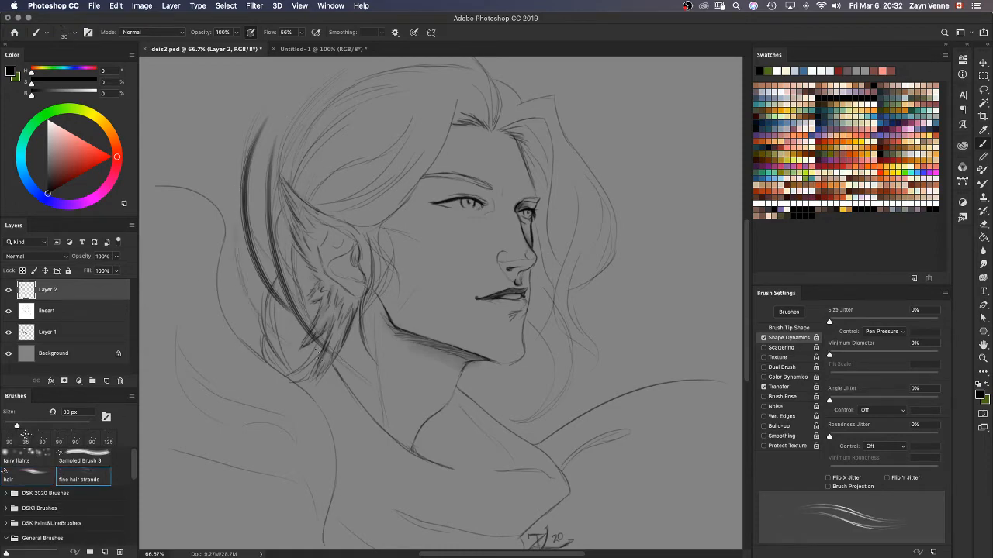
Step: Delete the Sampled Brush 3 preset
right_click(91, 455)
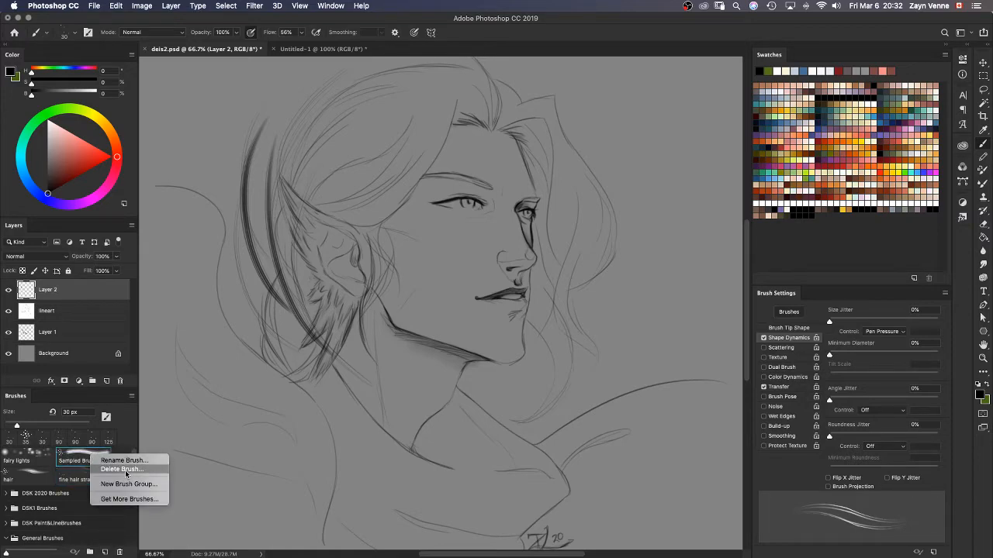
left_click(116, 470)
left_click(574, 192)
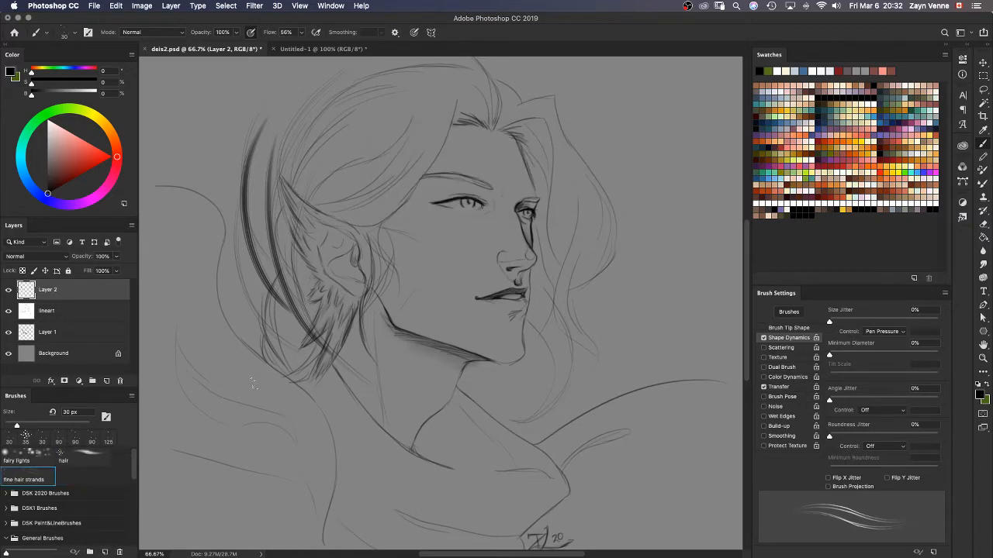
Step: Try the fairy lights preset across the face and front hair, and undo the test strokes, including the strands behind the ear
left_click(43, 456)
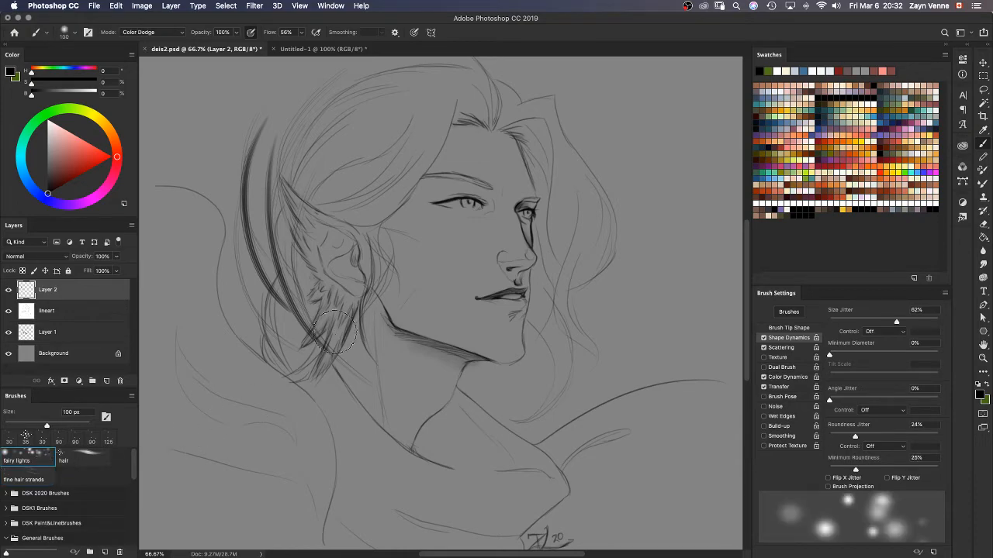
mouse_move(457, 97)
left_mouse_down()
mouse_move(451, 288)
mouse_move(563, 338)
mouse_move(589, 380)
left_mouse_up()
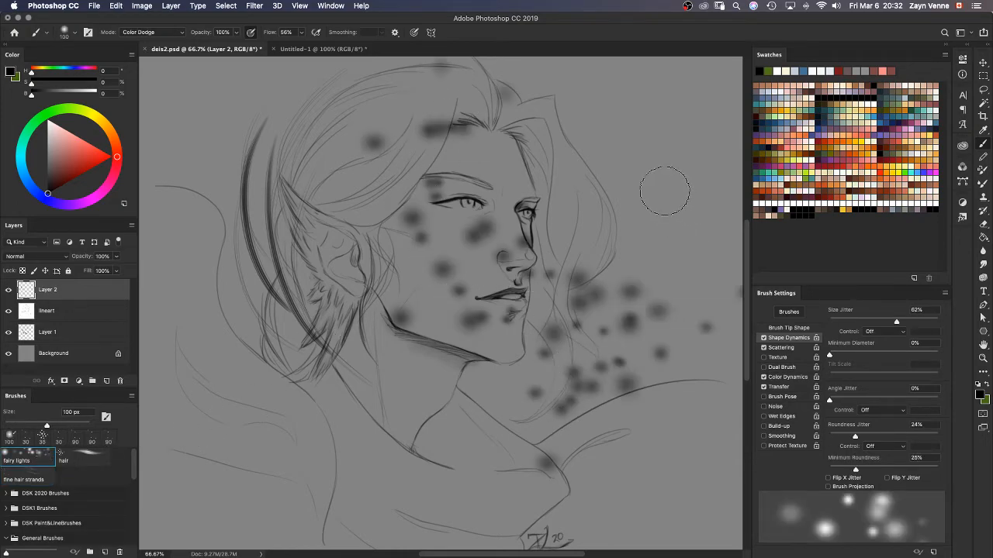
key("super+z")
key("super+z")
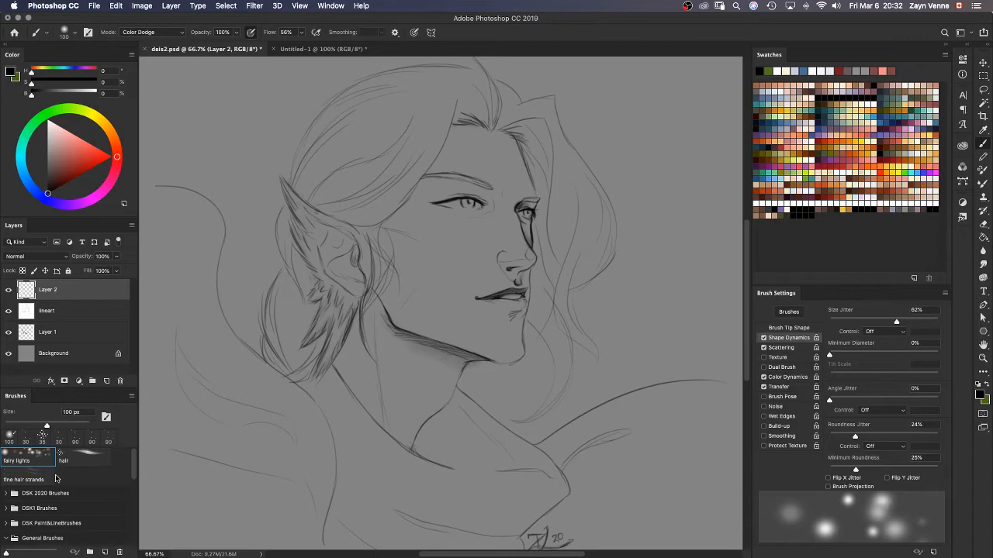
Step: Select the hair preset and pick a dark blue-gray swatch (H 214, S 17, B 33) as the foreground color
left_click(61, 461)
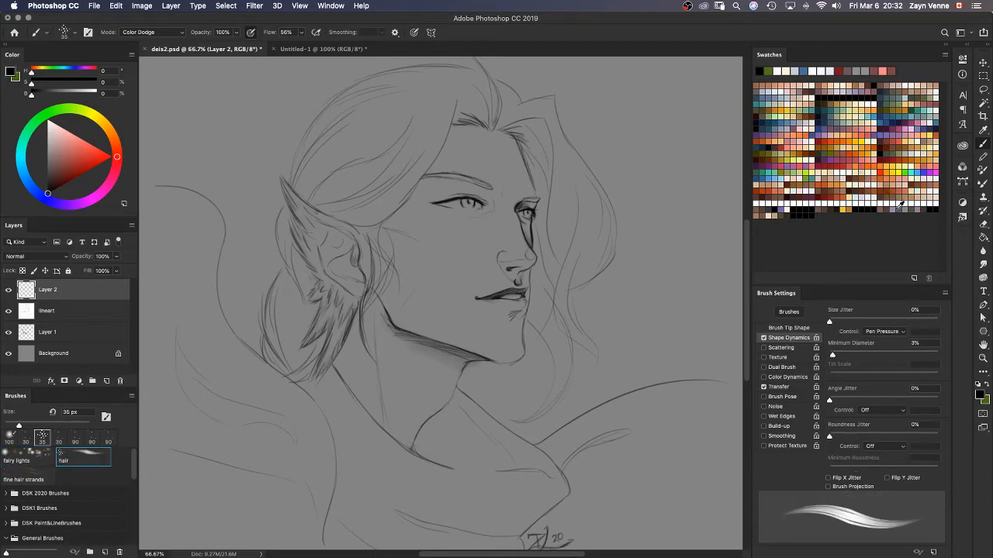
left_click(900, 205)
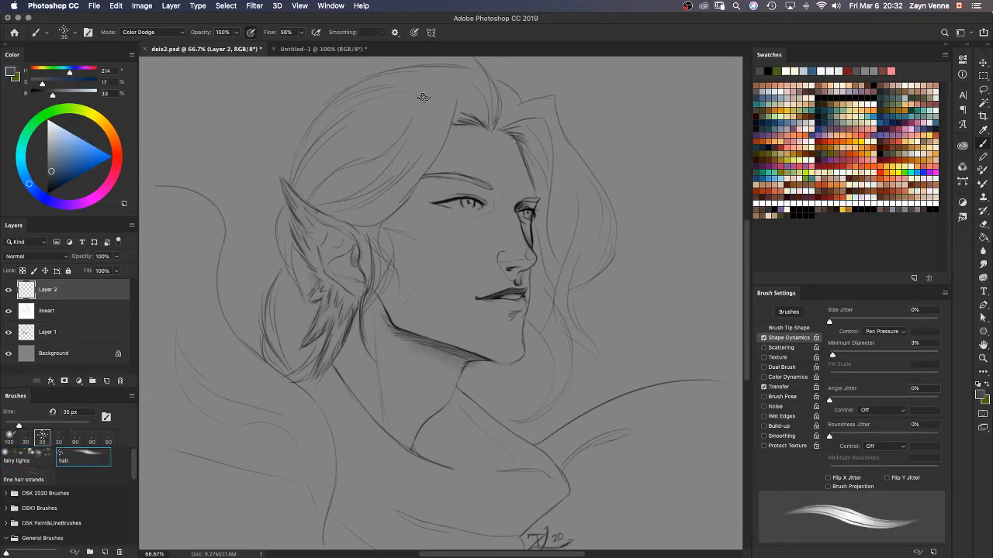
Step: Paint blue-gray test strands with the hair preset over the swept-back hair above the ear
mouse_move(423, 99)
left_mouse_down()
mouse_move(333, 199)
mouse_move(333, 214)
left_mouse_up()
mouse_move(425, 121)
left_mouse_down()
mouse_move(375, 211)
mouse_move(412, 143)
left_mouse_up()
mouse_move(402, 146)
left_mouse_down()
mouse_move(311, 199)
mouse_move(402, 141)
left_mouse_up()
mouse_move(315, 189)
left_mouse_down()
mouse_move(364, 161)
mouse_move(307, 194)
left_mouse_up()
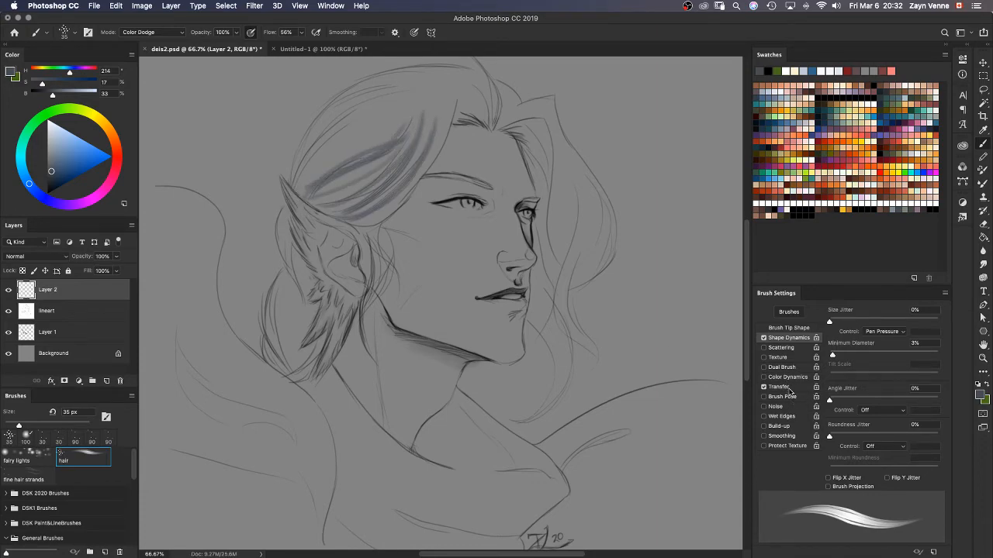
mouse_move(303, 194)
left_mouse_down()
mouse_move(337, 158)
mouse_move(301, 193)
mouse_move(339, 130)
mouse_move(291, 190)
mouse_move(297, 173)
mouse_move(346, 119)
left_mouse_up()
left_click_drag(298, 174, 357, 110)
left_click_drag(312, 154, 367, 115)
left_click_drag(299, 176, 377, 118)
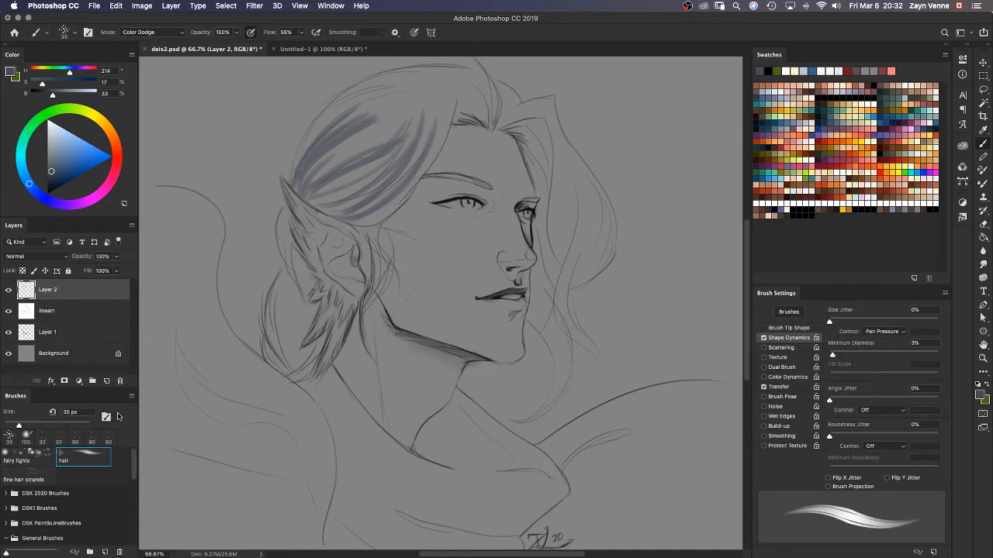
Step: Set the brush blend mode to Normal and undo the blue-gray test strands above the ear
left_click(167, 35)
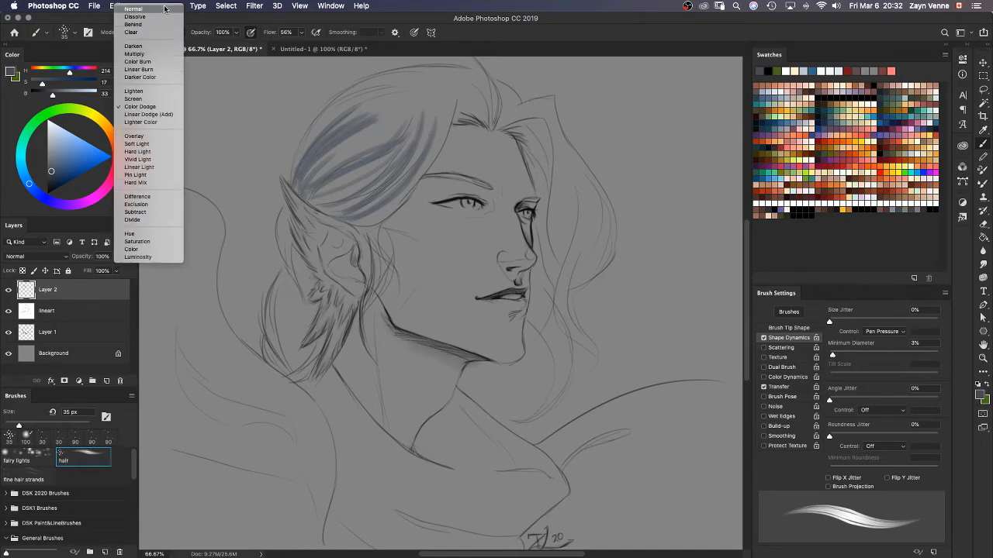
left_click(136, 9)
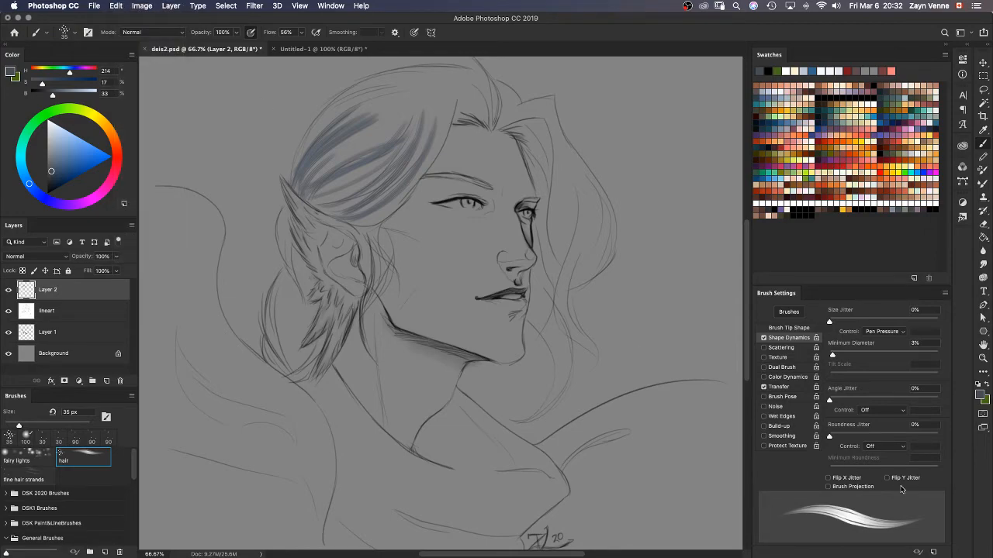
left_click(933, 552)
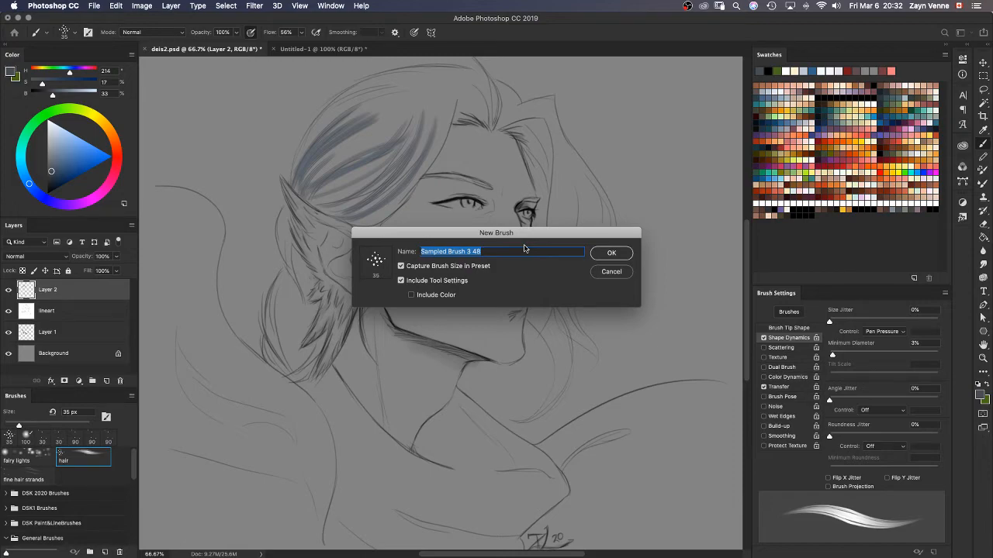
key("Return")
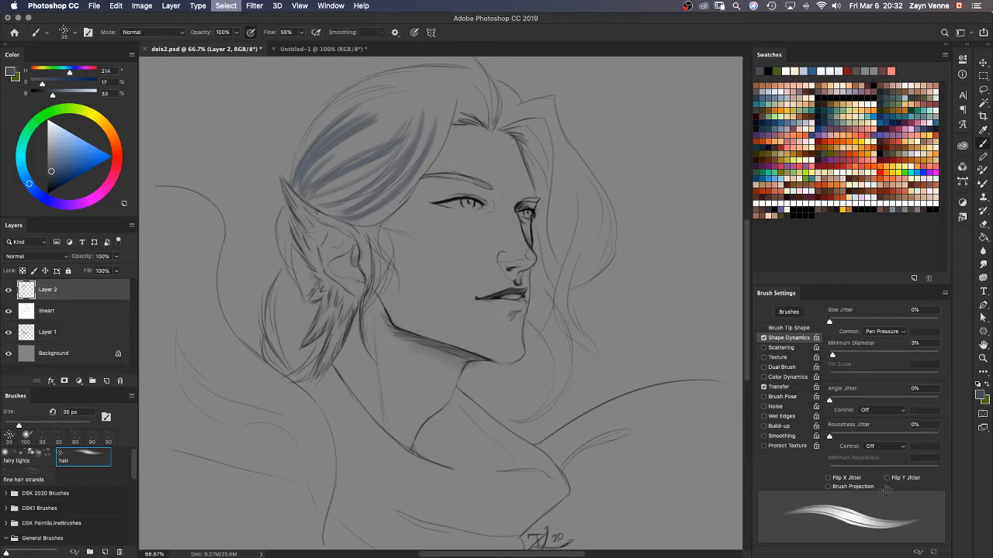
key("super+z")
Step: Save the current brush as a new preset named "hair", capturing the brush size and including the tool settings
left_click(927, 552)
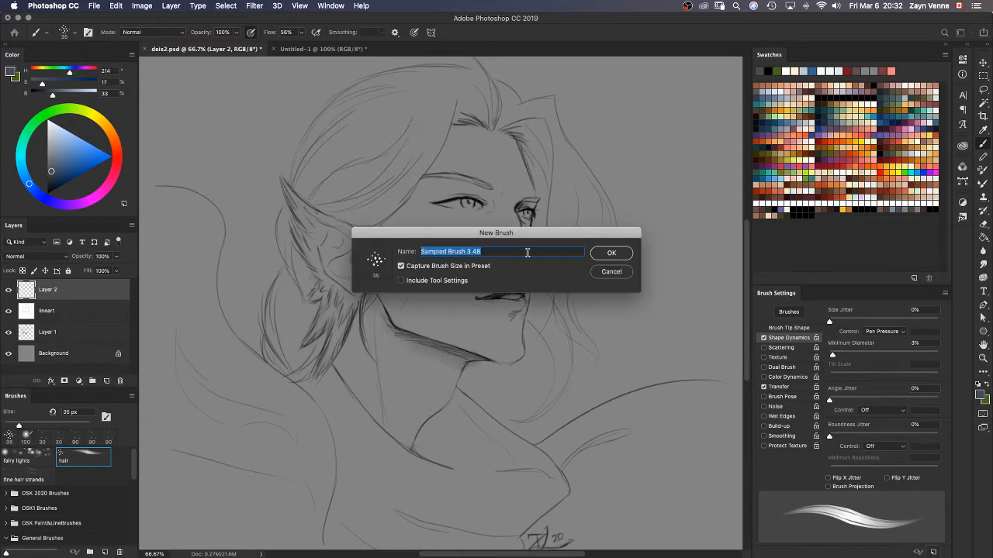
type("hair")
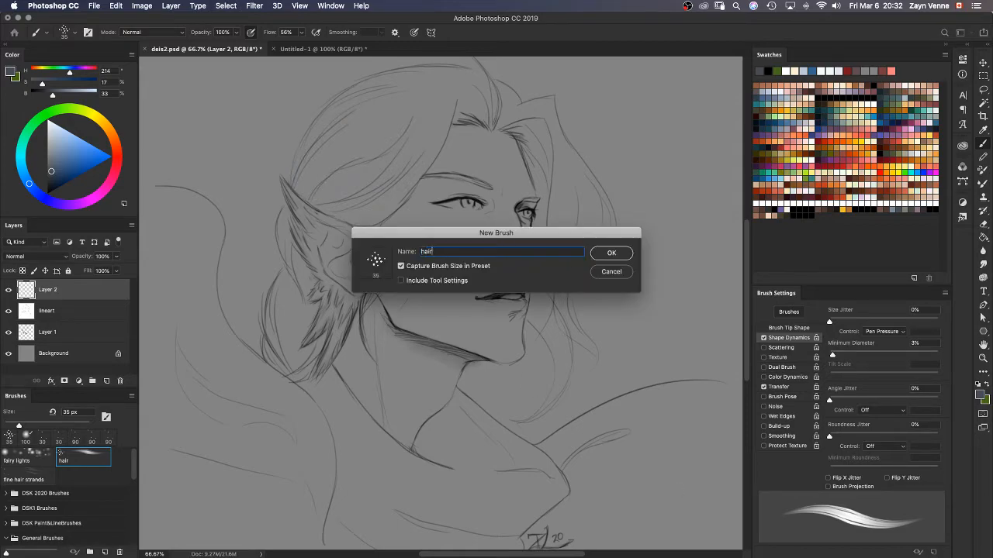
left_click(401, 280)
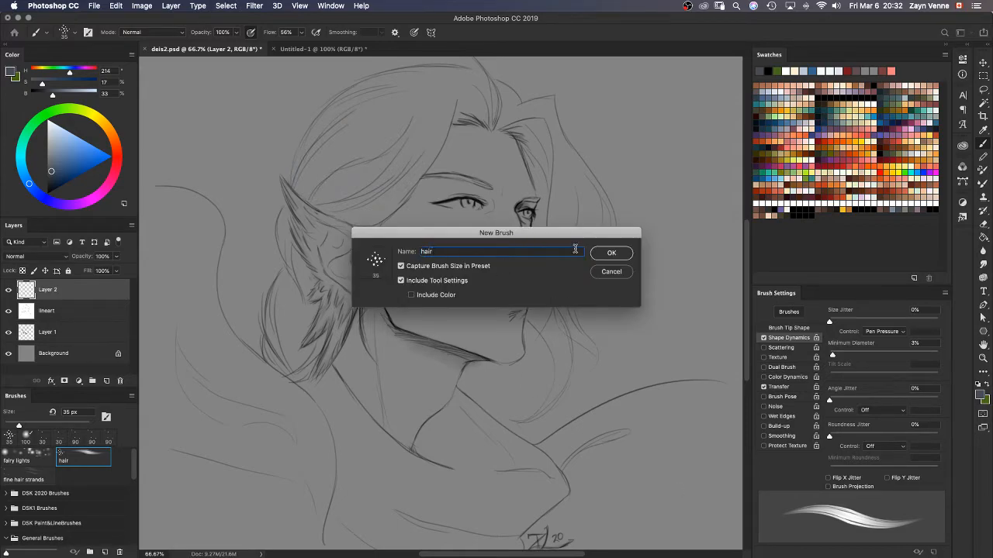
left_click(617, 254)
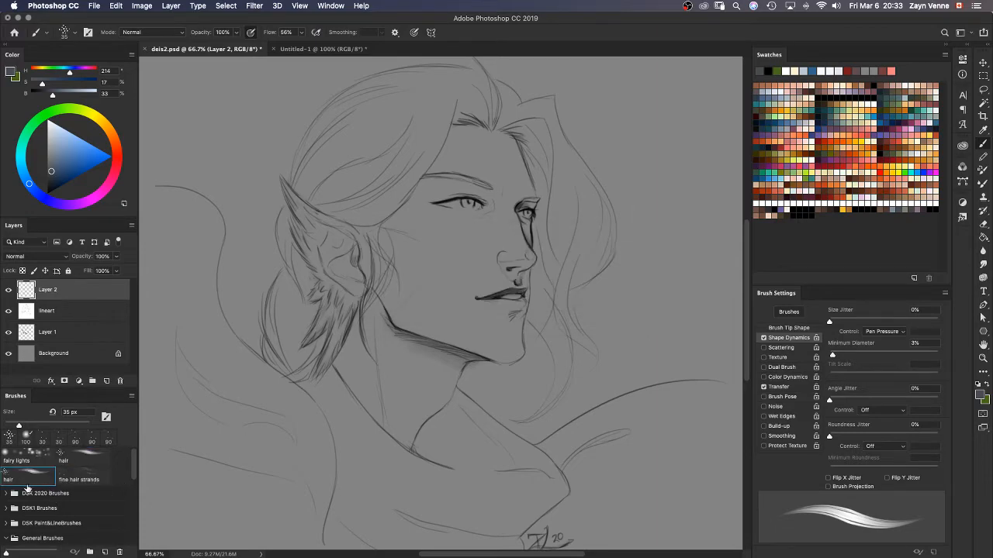
Step: Delete the older hair preset next to fairy lights
right_click(75, 456)
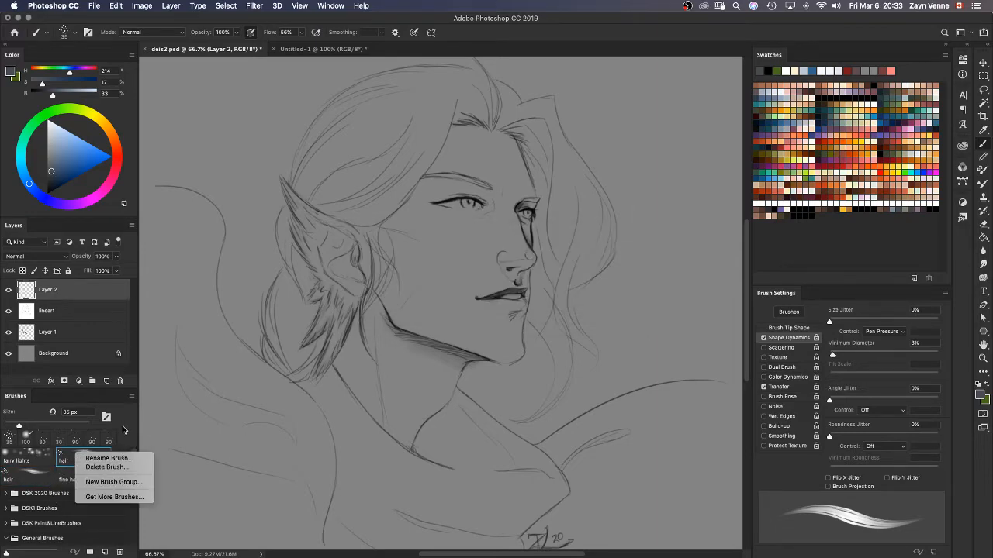
left_click(127, 469)
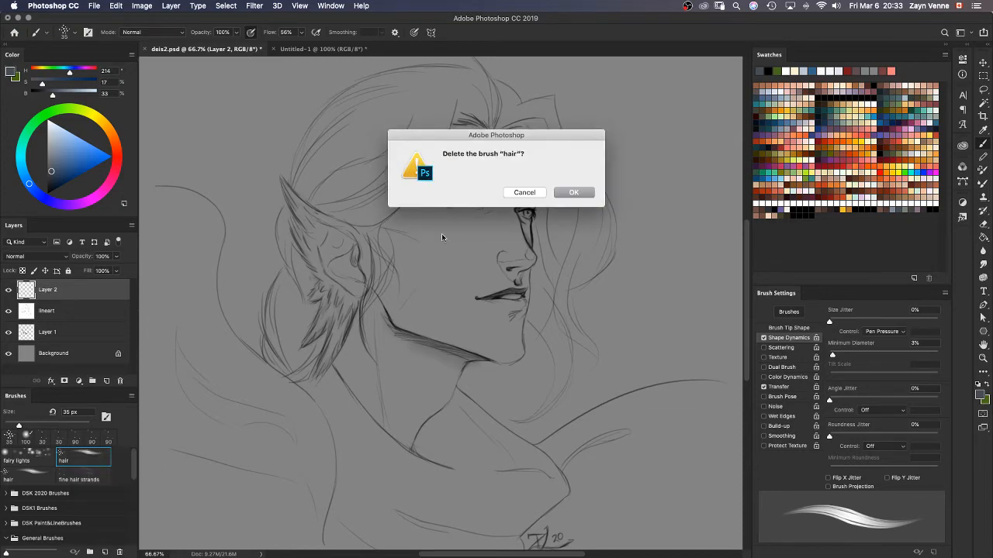
left_click(582, 192)
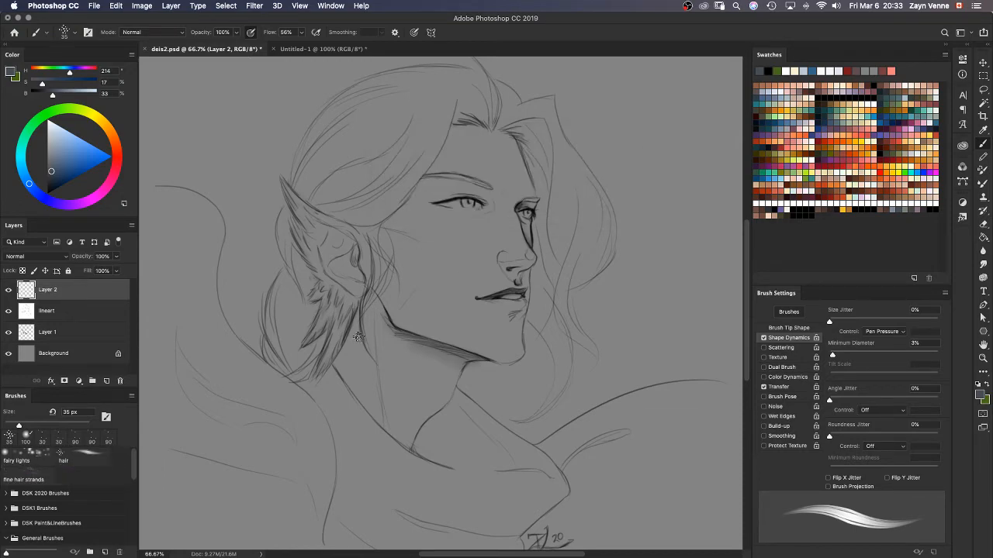
Step: Save the fine hair strands brush as a new preset under the default name, with its size and tool settings included
left_click(51, 464)
left_click(75, 466)
left_click(32, 478)
left_click(933, 553)
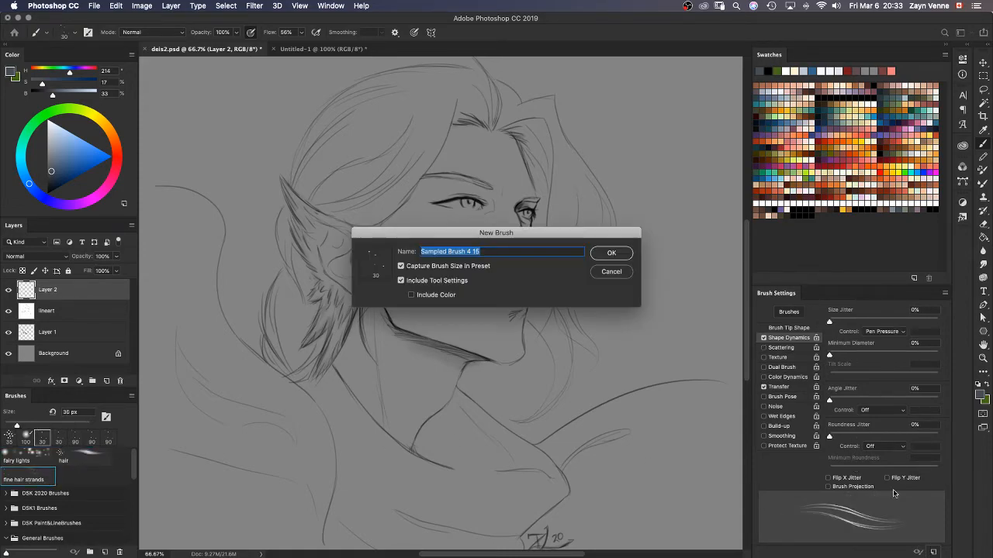
left_click(611, 254)
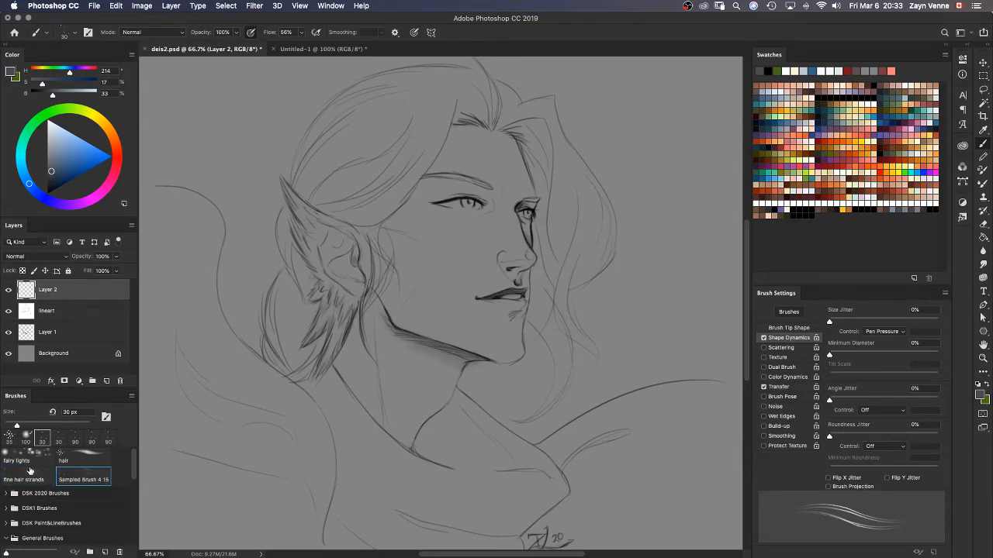
Step: Delete the old fine hair strands preset
right_click(33, 477)
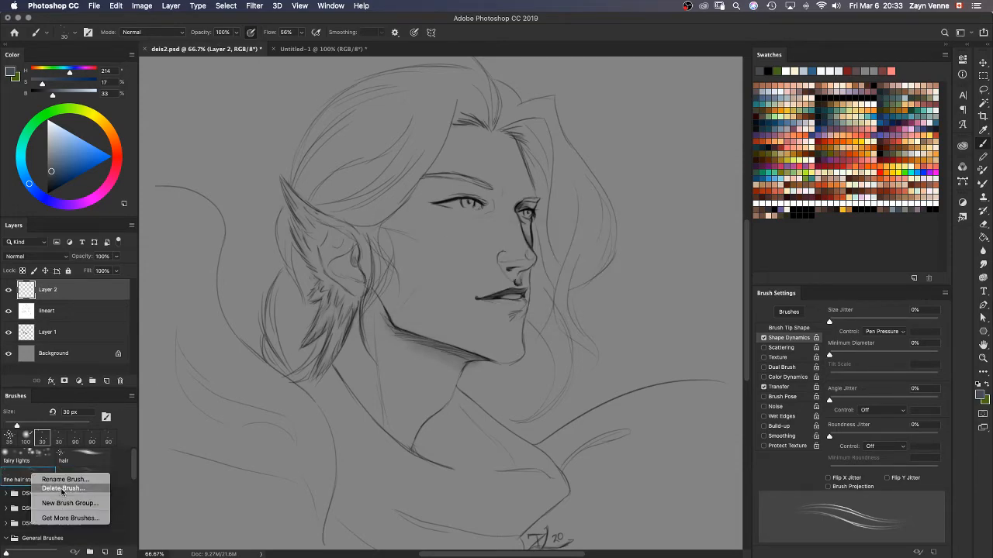
left_click(64, 488)
key("Return")
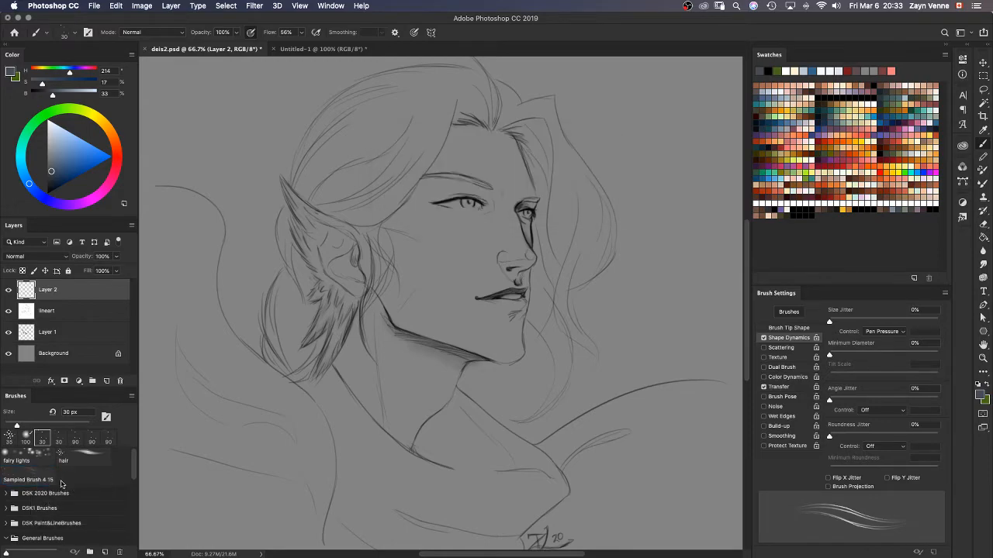
Step: Rename the Sampled Brush 4 15 preset to "fine strands"
right_click(38, 481)
left_click(58, 484)
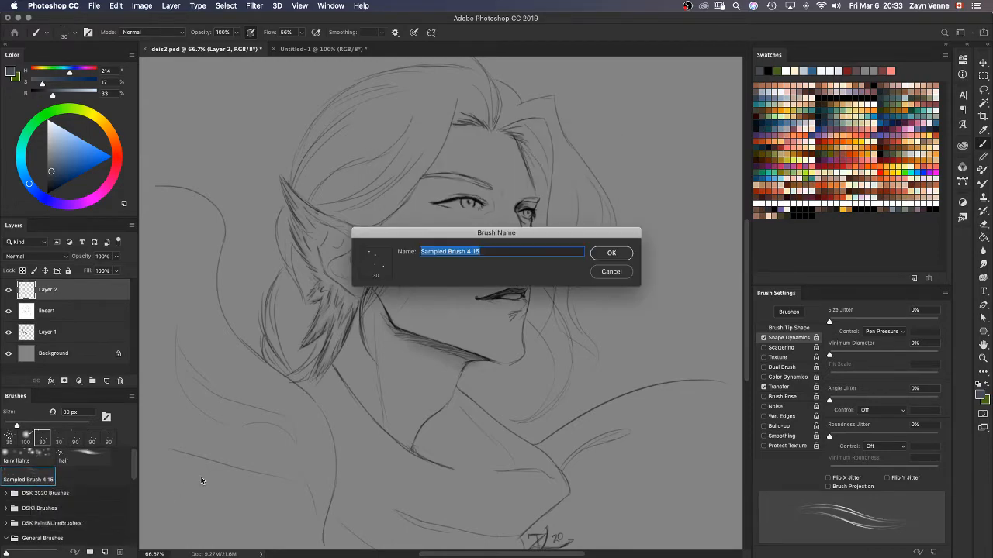
type("Hair")
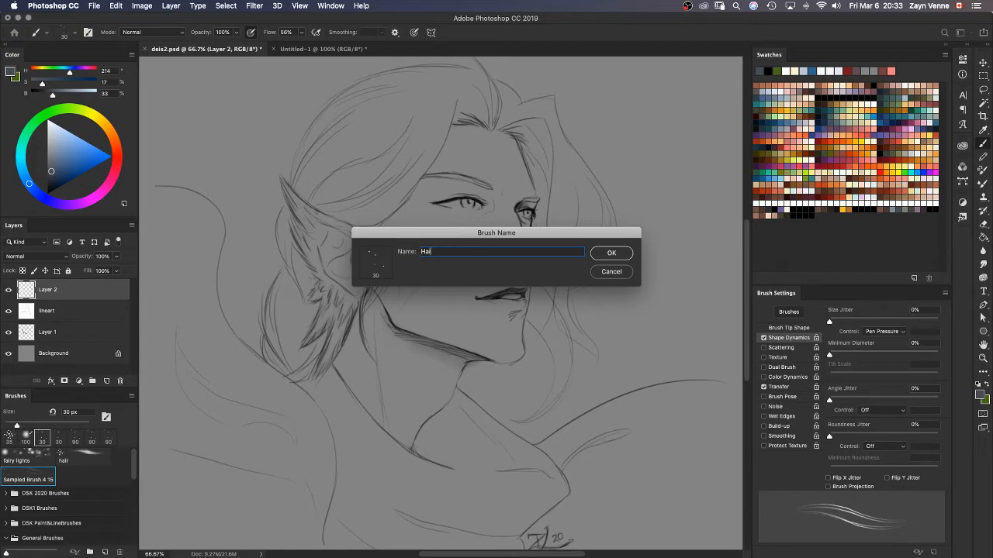
key("BackSpace")
key("BackSpace")
key("BackSpace")
key("Return")
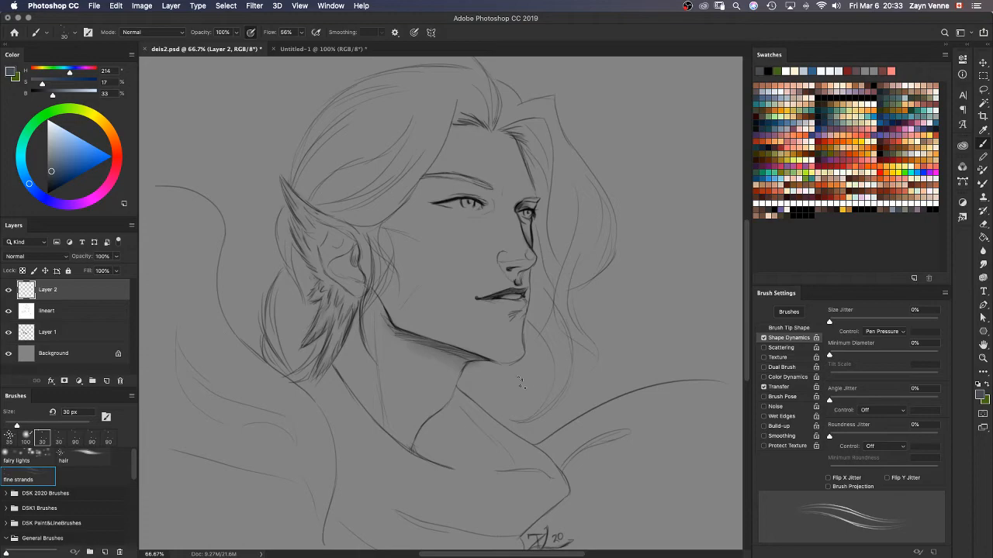
Step: Switch to the Untitled-1 document and clear its dots by filling the canvas with white at 100% opacity
left_click(327, 50)
key("shift+BackSpace")
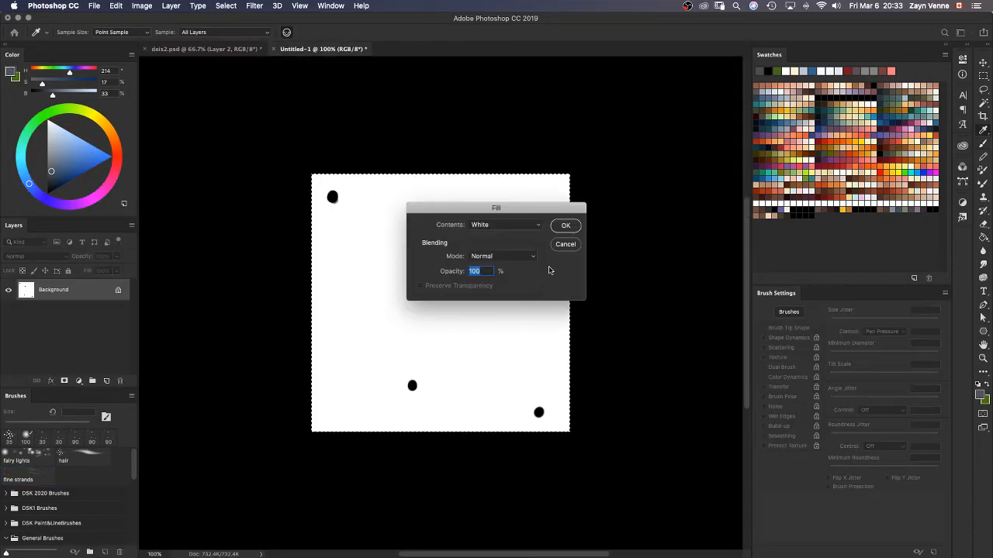
left_click(566, 226)
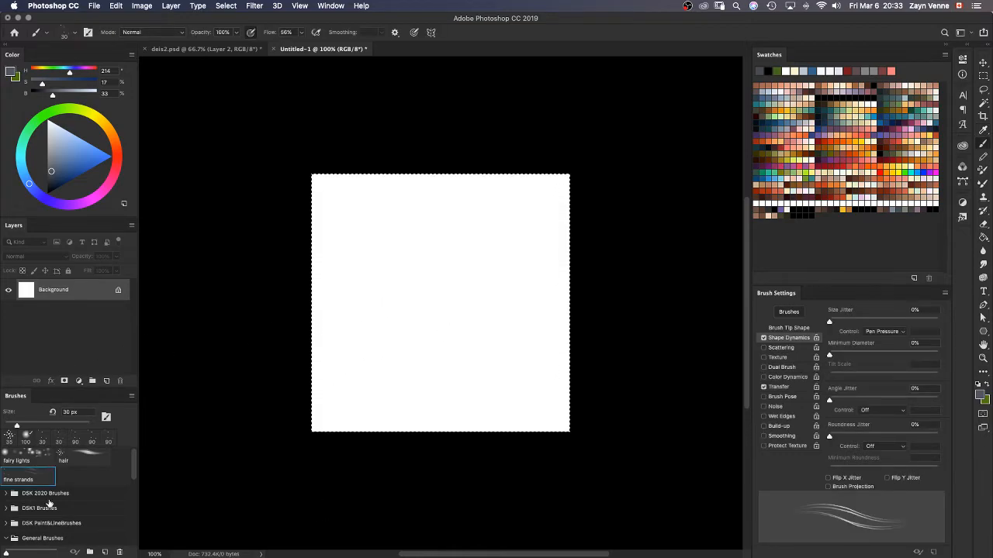
Step: Try a curved dark grey stroke on the blank canvas with the 30 px Hard Round brush
left_click_drag(135, 468, 133, 490)
left_click(101, 487)
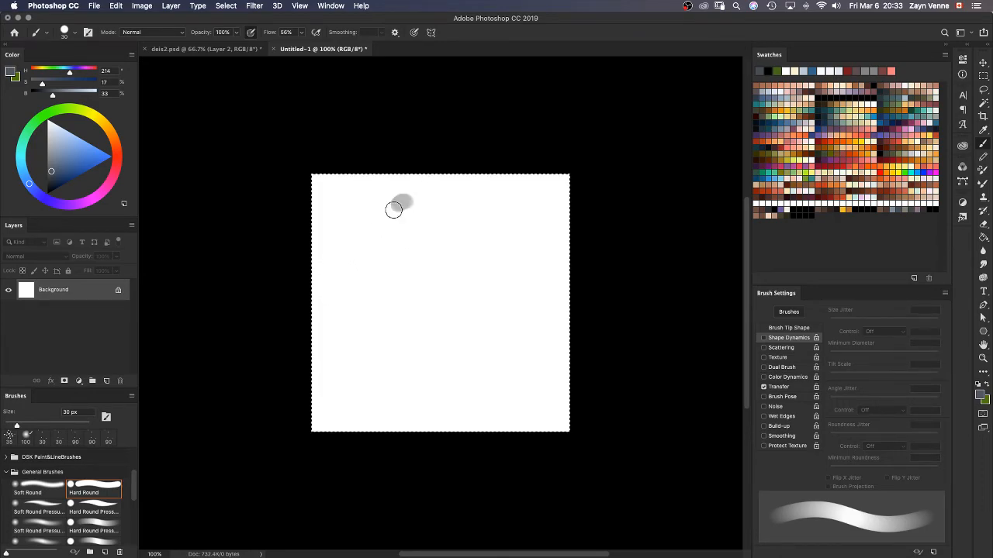
mouse_move(394, 210)
left_mouse_down()
mouse_move(381, 221)
mouse_move(394, 207)
left_mouse_up()
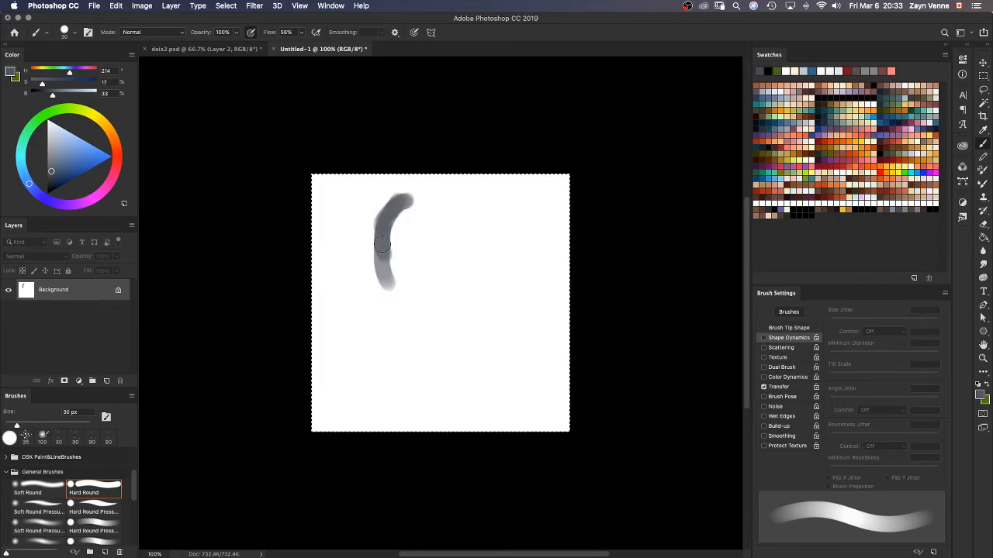
Step: Set the foreground colour to black and clear the canvas by filling it with white at 100% opacity
left_click(827, 99)
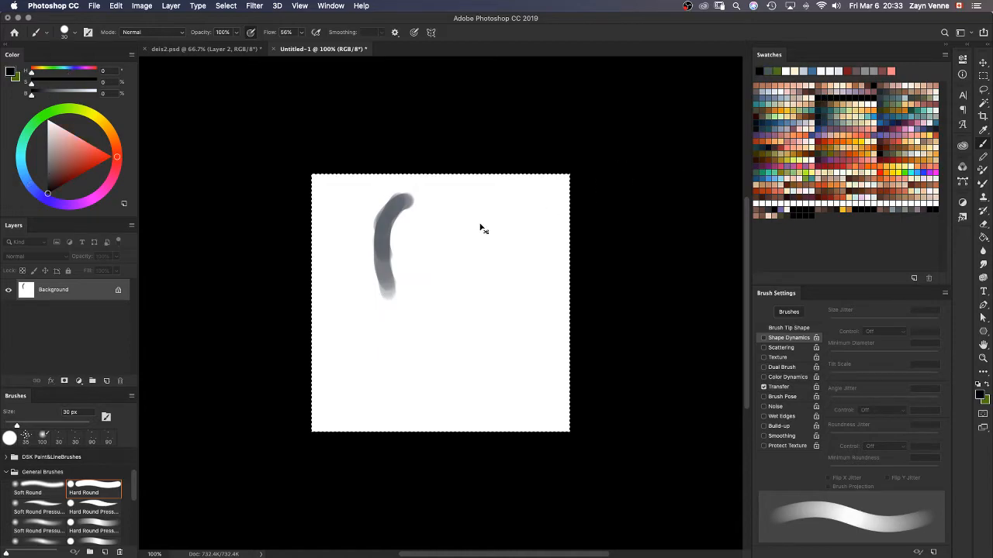
key("shift+BackSpace")
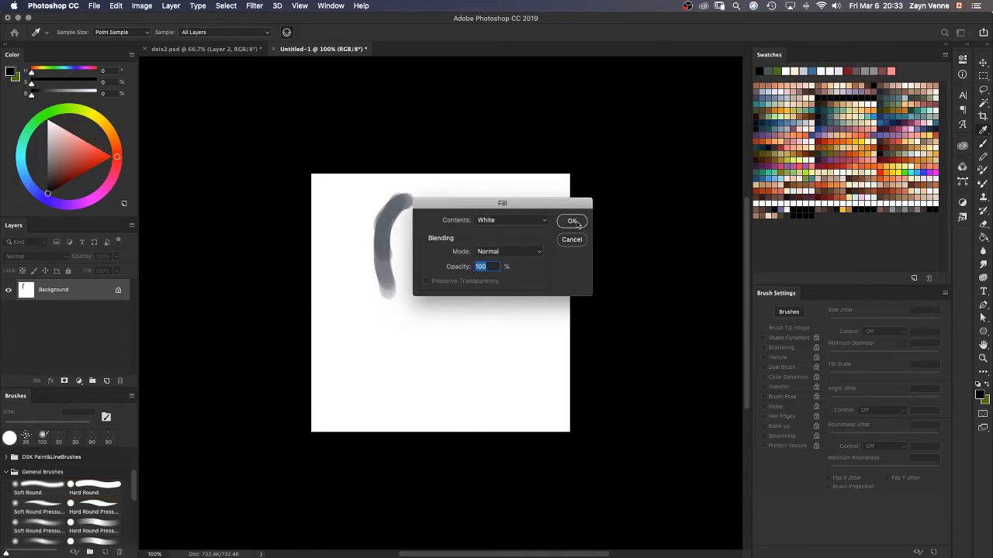
left_click(572, 221)
Step: Paint a black U-shaped link on the Background layer, switching from Hard Round to the 30 px Hard Round Pressure brush
key("b")
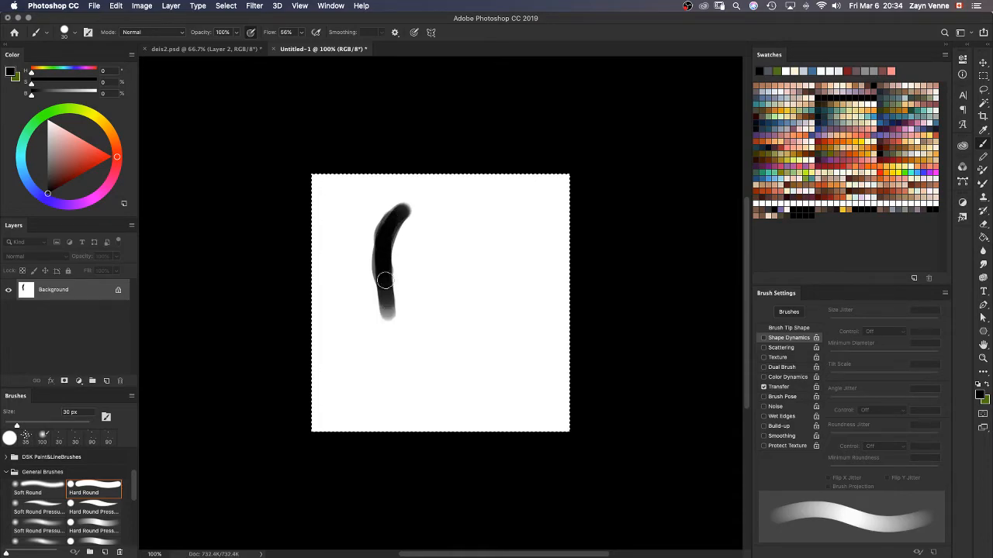
left_click(85, 510)
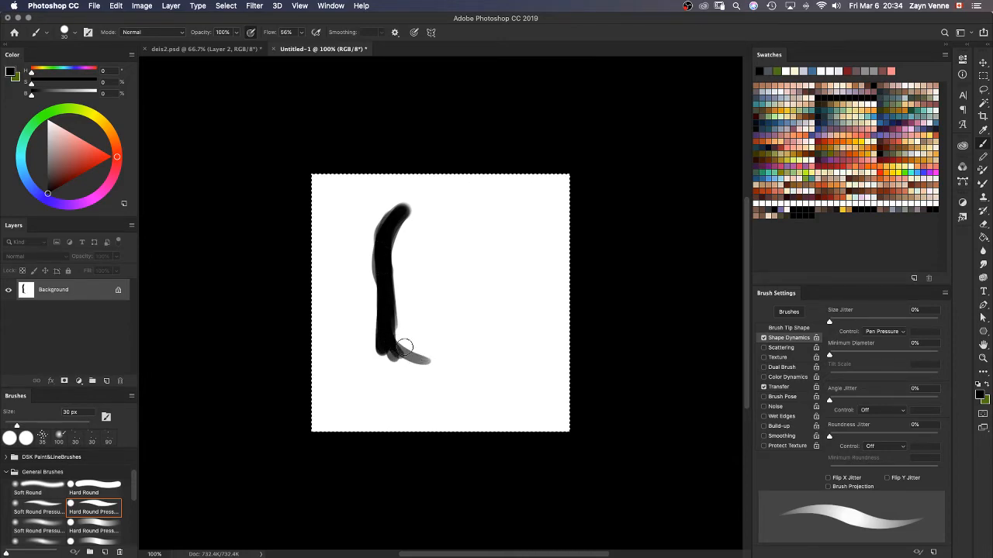
mouse_move(457, 358)
left_mouse_down()
mouse_move(483, 292)
mouse_move(486, 319)
mouse_move(475, 213)
mouse_move(451, 210)
mouse_move(486, 246)
mouse_move(463, 223)
mouse_move(483, 242)
mouse_move(480, 342)
mouse_move(426, 369)
mouse_move(380, 235)
mouse_move(393, 371)
mouse_move(393, 359)
mouse_move(422, 375)
mouse_move(385, 358)
mouse_move(447, 371)
mouse_move(432, 380)
mouse_move(480, 332)
mouse_move(418, 369)
mouse_move(391, 325)
mouse_move(414, 365)
mouse_move(473, 342)
left_mouse_up()
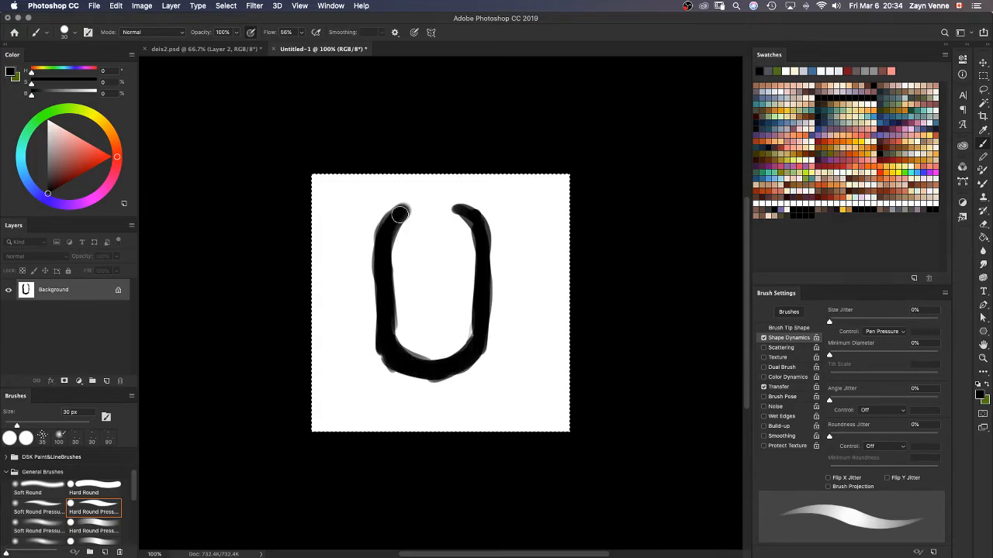
Step: Try to move the painted U shape on the Background layer, then cancel converting it to a normal layer
key("m")
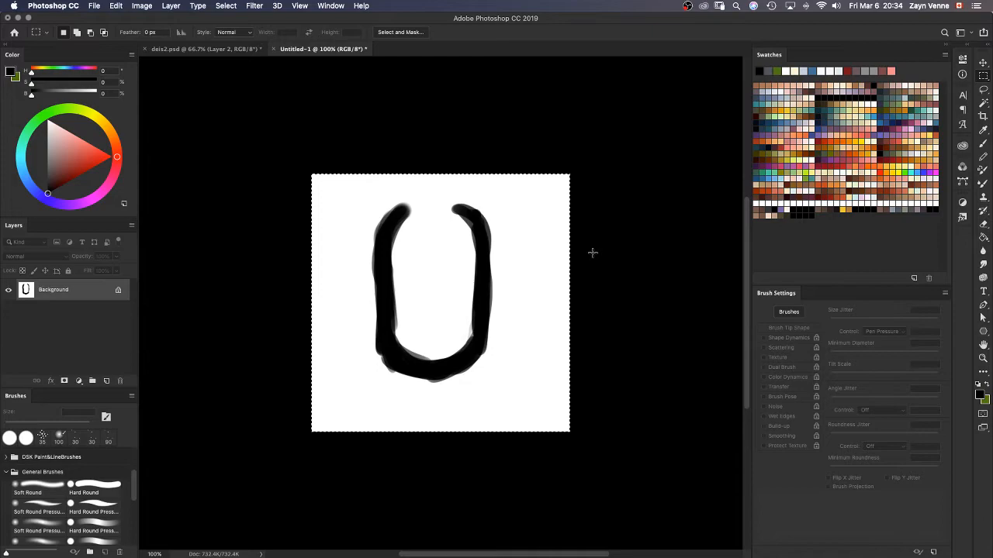
left_click_drag(478, 296, 491, 349)
key("v")
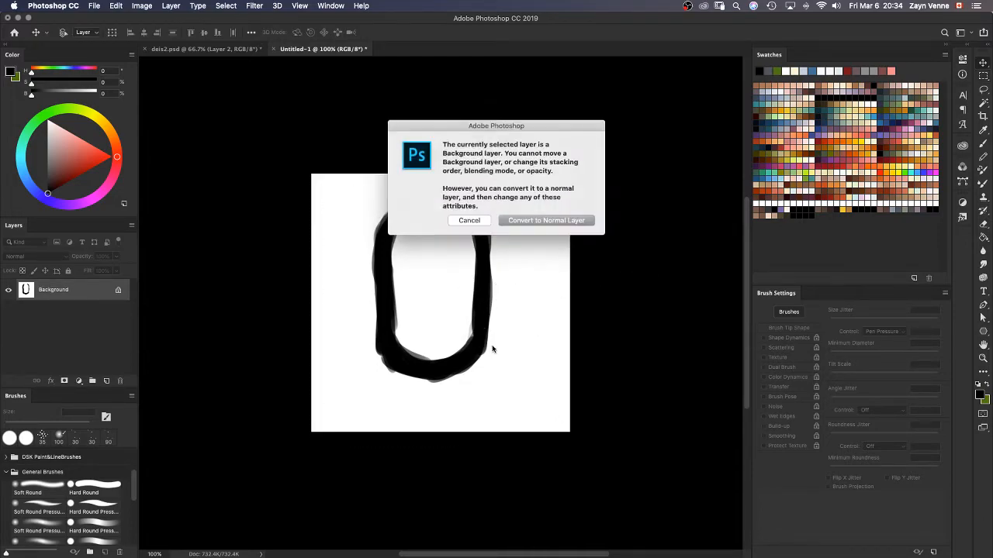
left_click(481, 222)
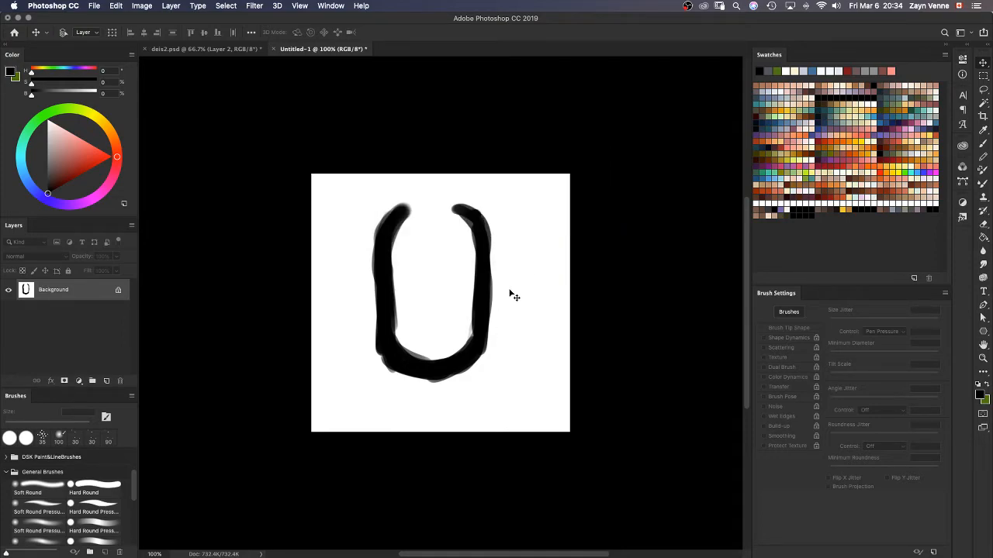
Step: Fill the Background with white to clear the U shape and add a new empty layer above it
key("shift+BackSpace")
key("Return")
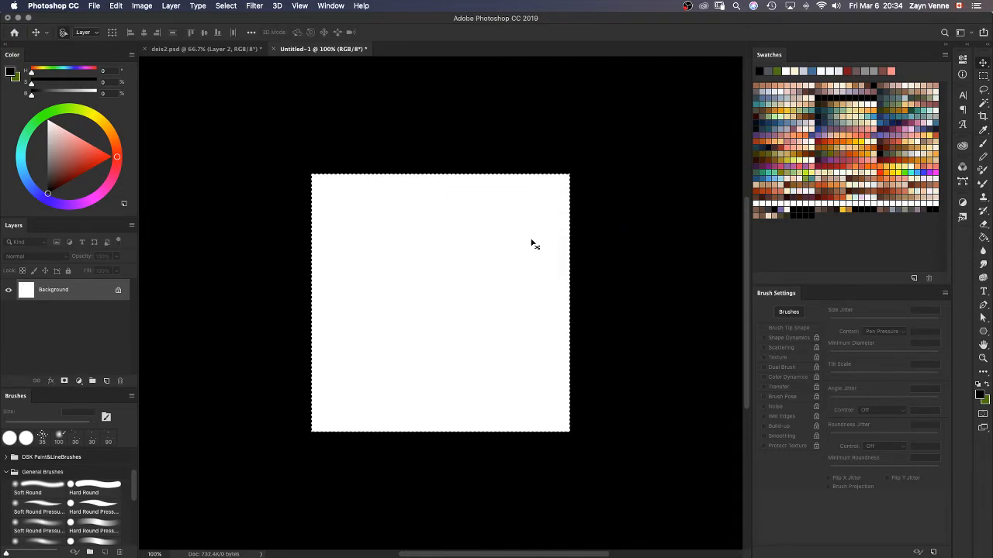
key("super+shift+n")
key("Return")
Step: Paint a tall black U-shaped chain link on Layer 1 with the 30 px Hard Round Pressure brush
key("b")
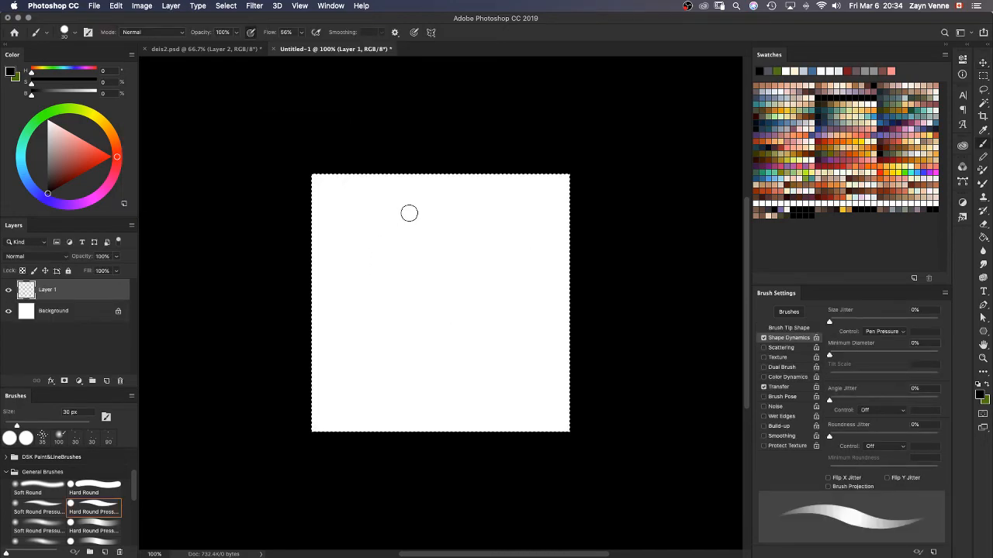
mouse_move(390, 225)
left_mouse_down()
mouse_move(389, 336)
mouse_move(402, 363)
mouse_move(385, 332)
mouse_move(433, 370)
mouse_move(398, 353)
mouse_move(465, 359)
mouse_move(473, 370)
mouse_move(452, 367)
mouse_move(499, 327)
mouse_move(489, 351)
mouse_move(492, 234)
mouse_move(496, 281)
mouse_move(490, 227)
mouse_move(471, 206)
mouse_move(456, 207)
mouse_move(484, 215)
mouse_move(457, 206)
mouse_move(489, 268)
mouse_move(477, 205)
mouse_move(491, 299)
mouse_move(492, 228)
mouse_move(496, 327)
mouse_move(482, 219)
mouse_move(470, 201)
mouse_move(493, 283)
mouse_move(468, 211)
mouse_move(490, 313)
mouse_move(484, 242)
mouse_move(487, 348)
left_mouse_up()
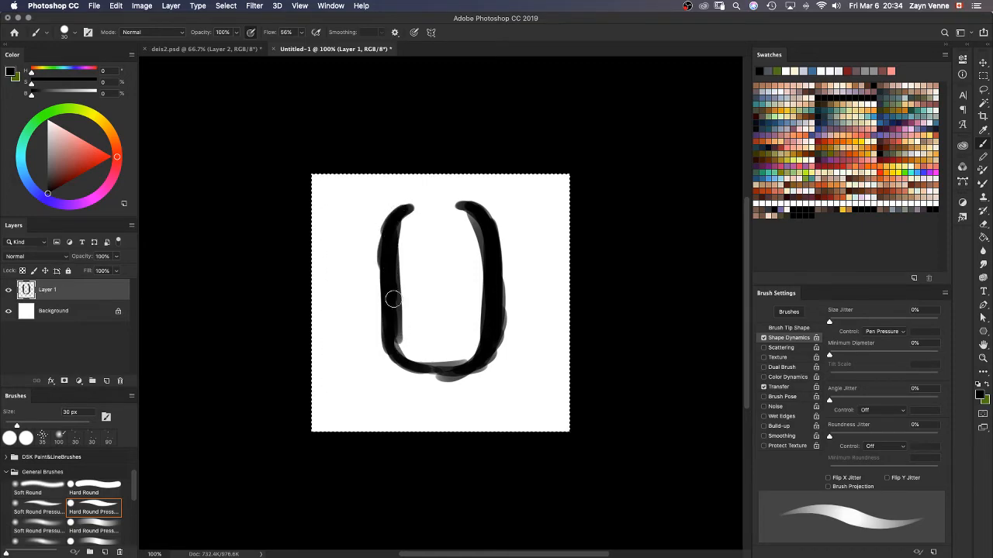
mouse_move(393, 298)
left_mouse_down()
mouse_move(401, 338)
mouse_move(431, 374)
mouse_move(393, 346)
mouse_move(397, 356)
mouse_move(387, 217)
mouse_move(393, 358)
mouse_move(389, 300)
mouse_move(398, 362)
mouse_move(439, 382)
mouse_move(393, 358)
mouse_move(461, 378)
mouse_move(490, 350)
mouse_move(504, 279)
left_mouse_up()
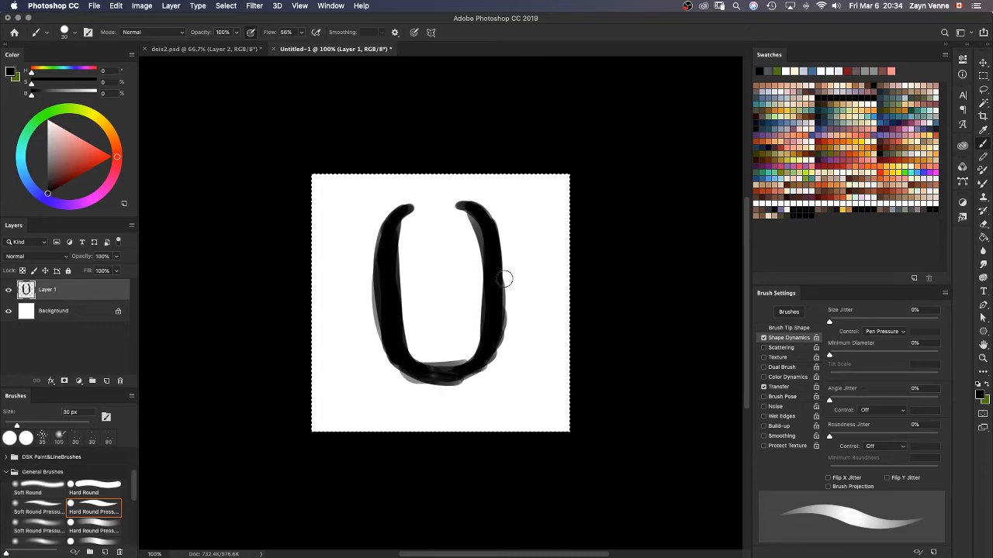
Step: Clear the selection and erase the uneven outer edges on both sides of the link with a 10 px eraser
key("m")
key("e")
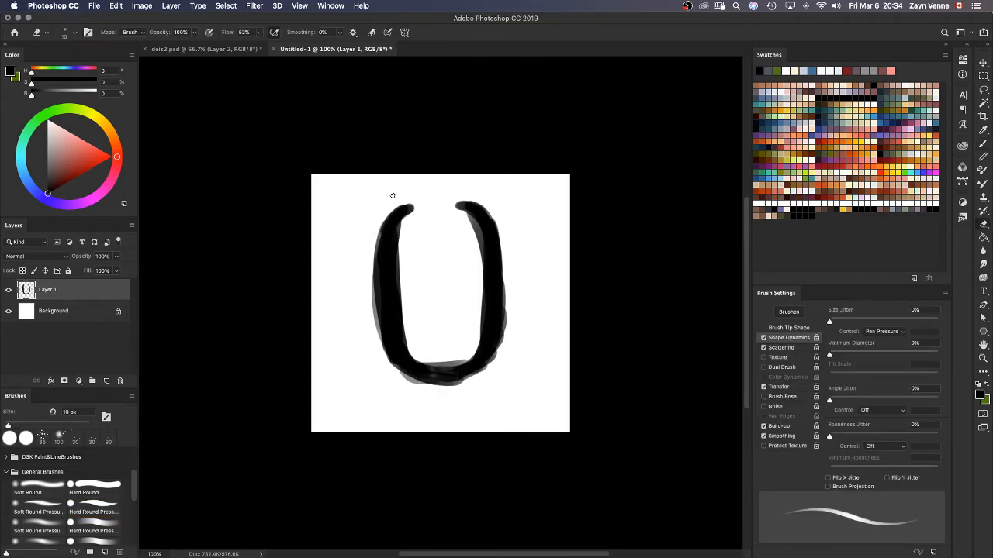
left_click_drag(377, 229, 380, 339)
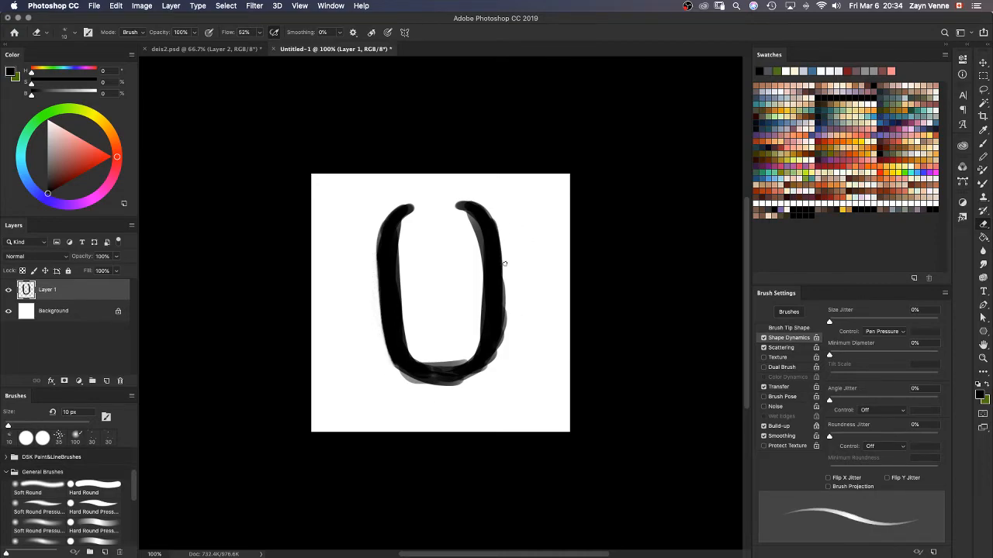
left_click_drag(504, 263, 503, 354)
left_click_drag(502, 232, 505, 283)
Step: Enlarge the brush to 40 px, thicken the link's right side and bottom, and close its open top
key("b")
key("bracketright")
key("bracketright")
mouse_move(469, 216)
left_mouse_down()
mouse_move(434, 202)
mouse_move(461, 204)
mouse_move(397, 224)
mouse_move(459, 202)
mouse_move(430, 200)
mouse_move(486, 234)
mouse_move(469, 208)
mouse_move(482, 309)
mouse_move(487, 259)
mouse_move(481, 351)
mouse_move(432, 370)
left_mouse_up()
mouse_move(422, 204)
left_mouse_down()
mouse_move(382, 252)
mouse_move(389, 292)
mouse_move(411, 201)
mouse_move(401, 207)
mouse_move(443, 196)
mouse_move(484, 243)
mouse_move(489, 321)
mouse_move(447, 377)
mouse_move(406, 347)
mouse_move(418, 200)
mouse_move(397, 228)
mouse_move(440, 203)
left_mouse_up()
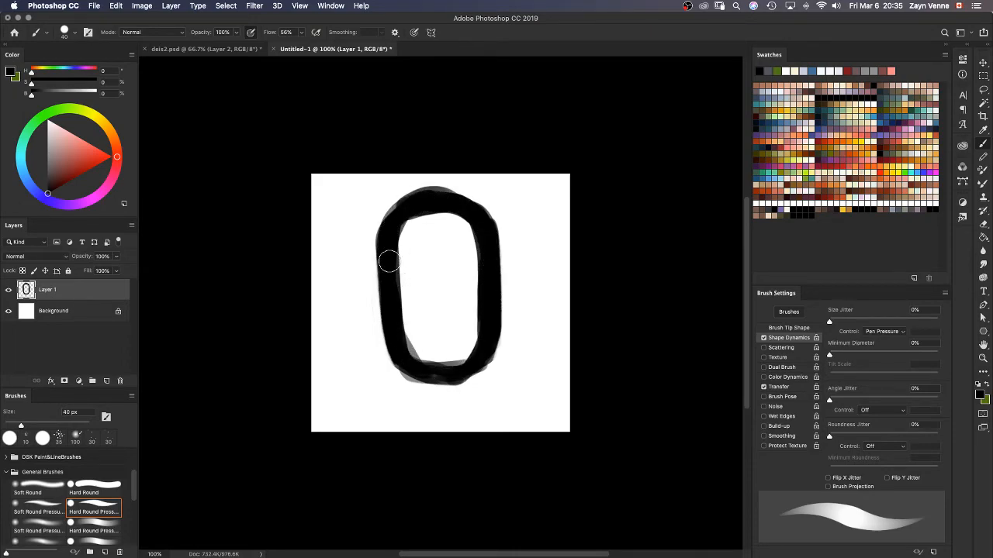
Step: Duplicate the link layer and move the copy down so its top overlaps the original link's lower end
key("ctrl+j")
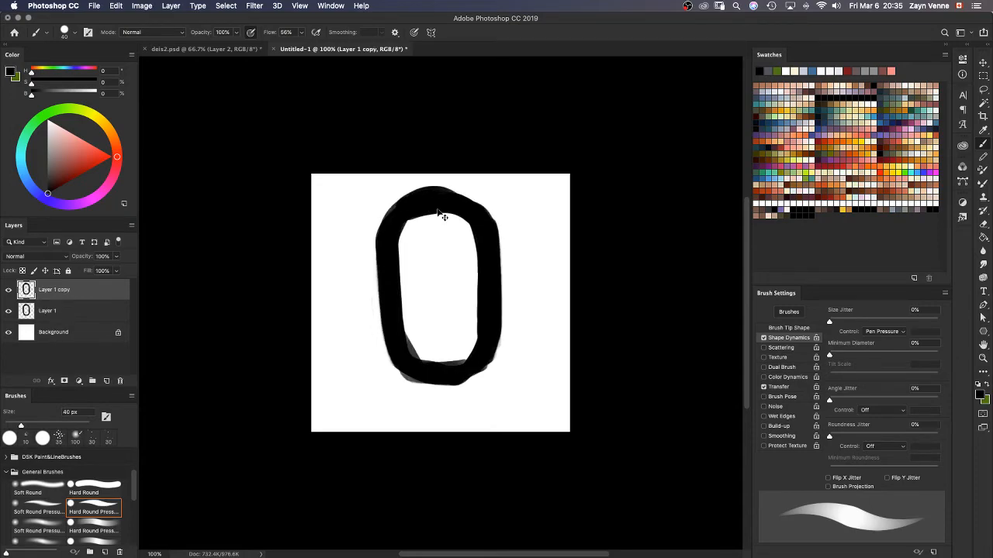
left_click_drag(443, 216, 480, 368)
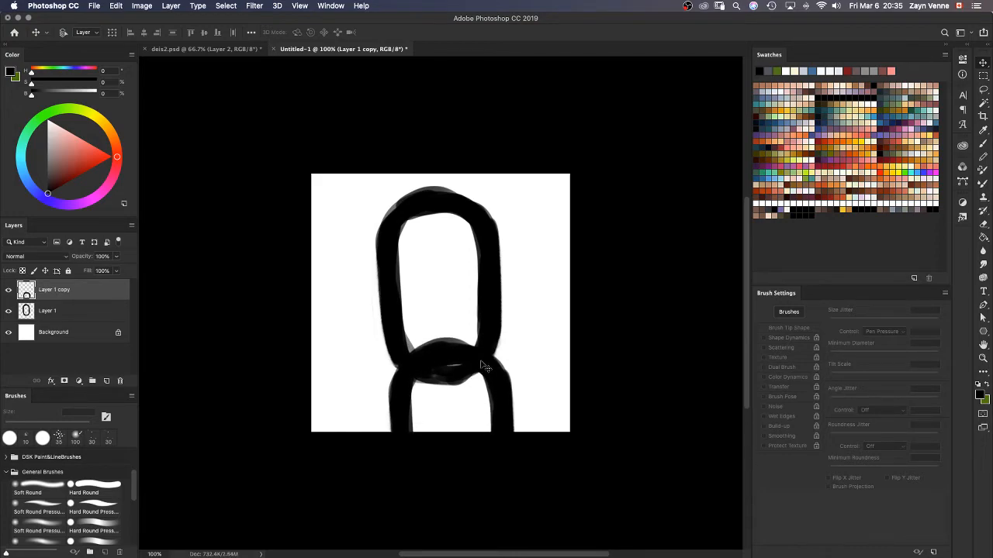
Step: Try erasing a highlight along the top curve of the lower link copy with the 10 px eraser
key("super+equal")
key("super+equal")
key("space")
left_click_drag(469, 394, 464, 316)
key("e")
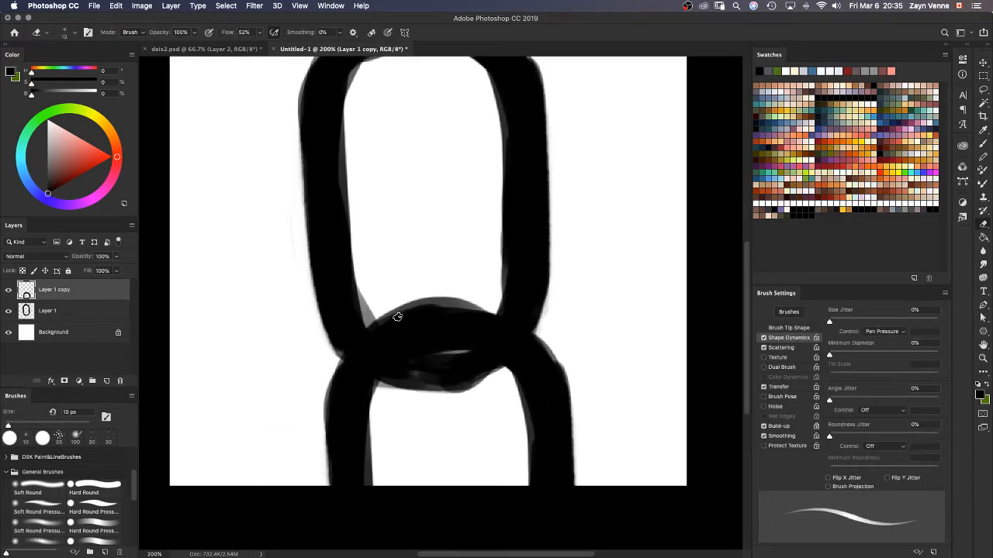
mouse_move(404, 320)
left_mouse_down()
mouse_move(506, 325)
mouse_move(428, 313)
mouse_move(488, 324)
left_mouse_up()
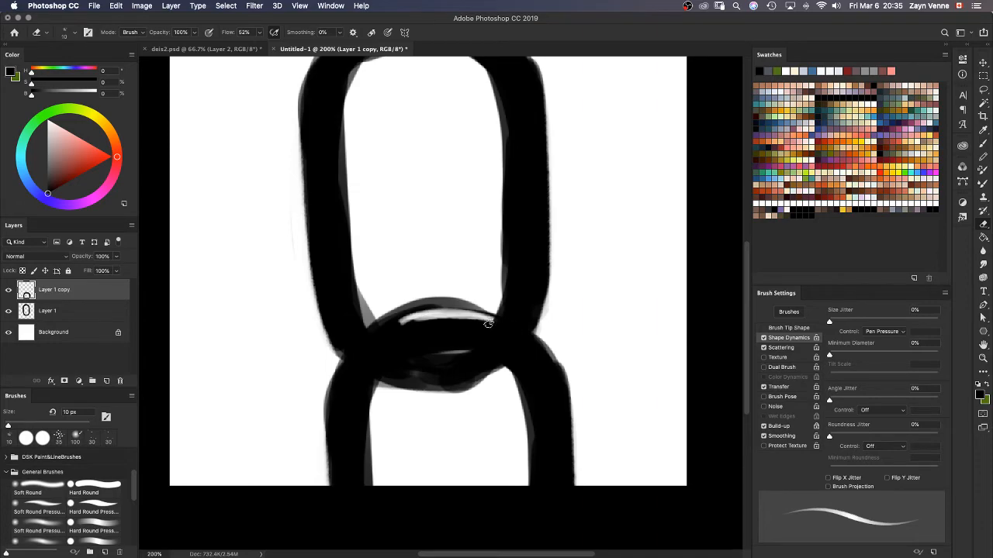
Step: Make Layer 1 the active layer and undo the highlight erased from the link copy
left_click(78, 312)
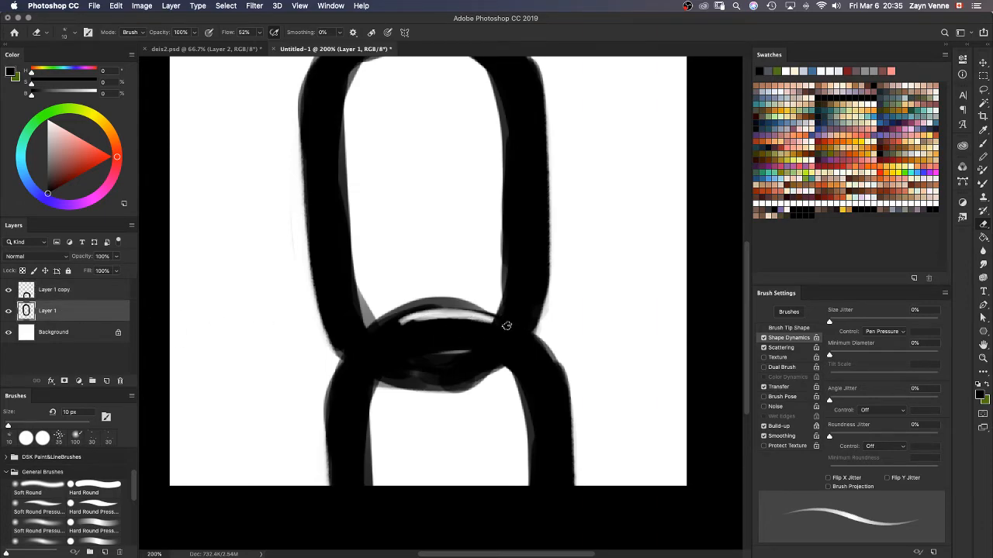
key("super+z")
key("super+z")
key("super+z")
key("super+z")
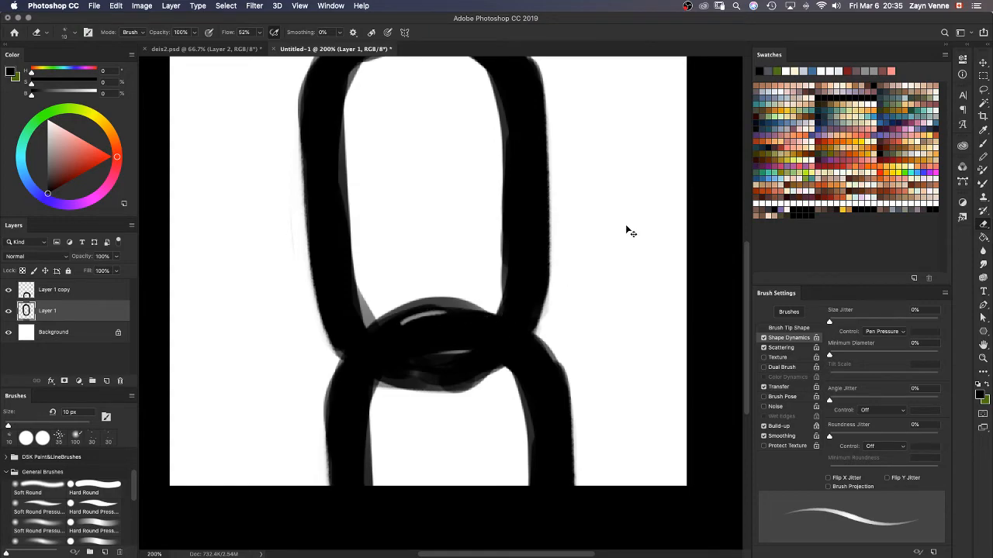
Step: Erase thin highlights into the lower right side of the original link with a 9 px eraser
left_click(779, 91)
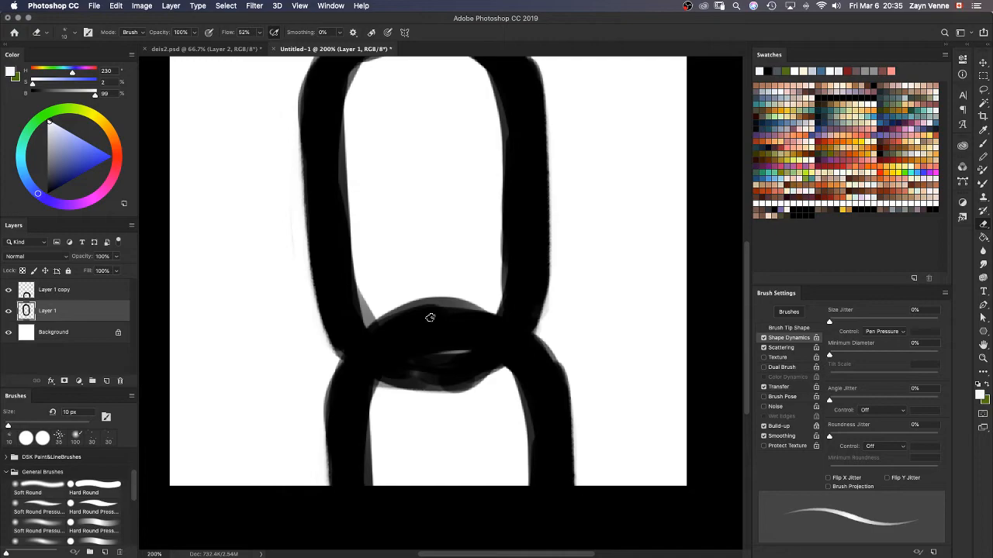
key("bracketleft")
left_click_drag(502, 314, 508, 296)
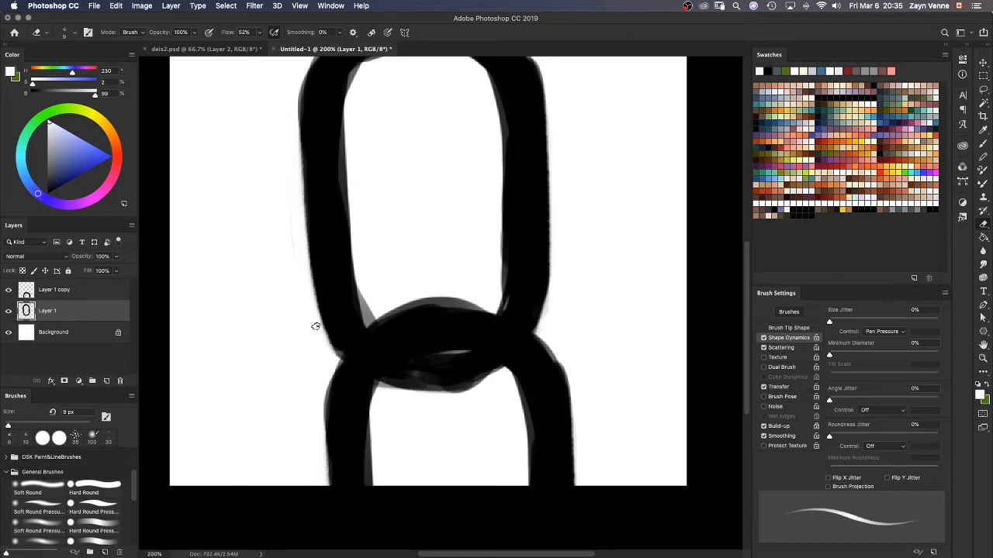
mouse_move(505, 309)
left_mouse_down()
mouse_move(517, 267)
mouse_move(512, 248)
mouse_move(510, 284)
mouse_move(516, 216)
mouse_move(511, 299)
mouse_move(510, 206)
mouse_move(508, 315)
mouse_move(514, 213)
left_mouse_up()
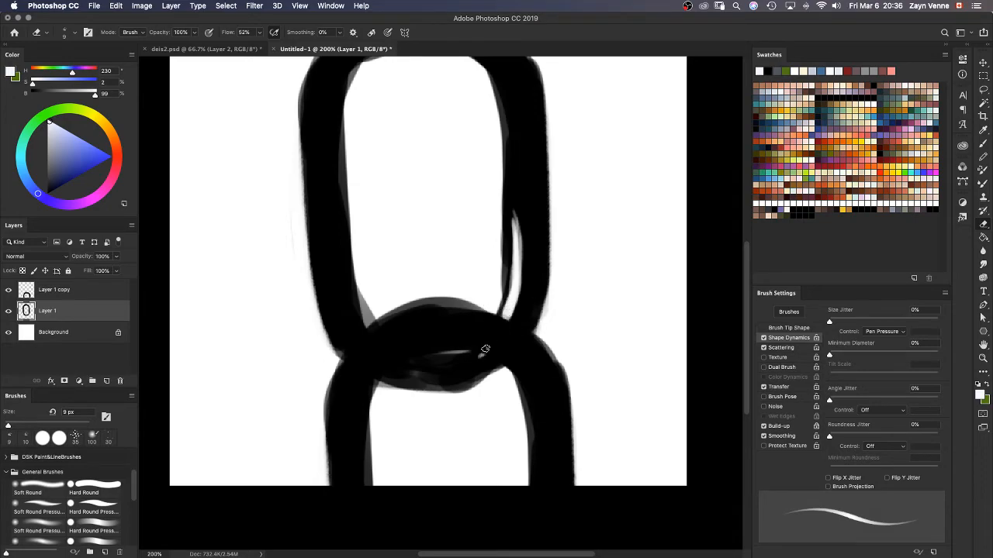
mouse_move(485, 349)
left_mouse_down()
mouse_move(512, 298)
mouse_move(458, 367)
mouse_move(496, 334)
mouse_move(522, 222)
mouse_move(515, 293)
mouse_move(514, 222)
mouse_move(506, 322)
mouse_move(514, 310)
mouse_move(464, 360)
mouse_move(509, 304)
left_mouse_up()
mouse_move(509, 221)
left_mouse_down()
mouse_move(509, 297)
mouse_move(509, 168)
mouse_move(519, 272)
mouse_move(514, 153)
mouse_move(522, 292)
mouse_move(525, 236)
mouse_move(512, 313)
mouse_move(534, 134)
mouse_move(546, 163)
mouse_move(540, 134)
mouse_move(543, 274)
mouse_move(542, 241)
mouse_move(536, 316)
left_mouse_up()
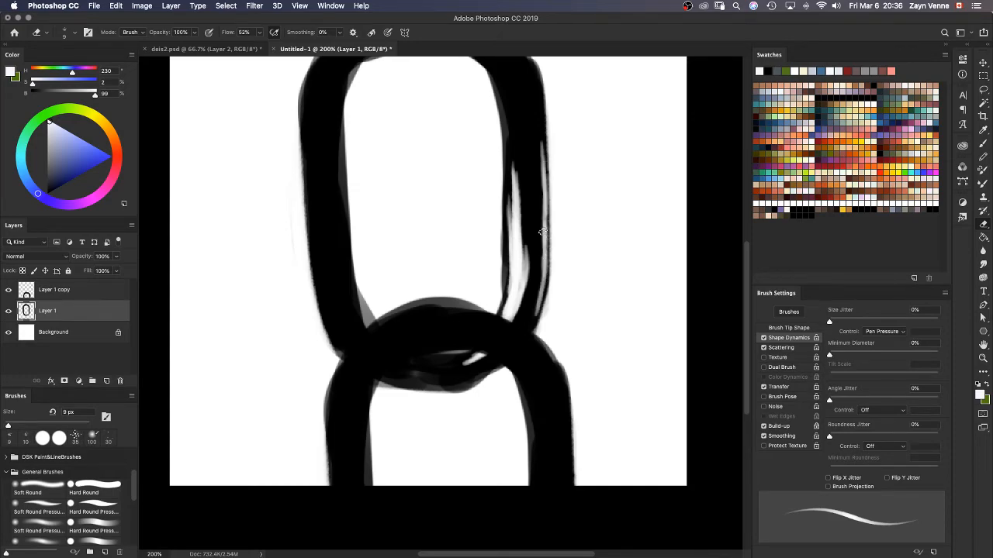
Step: Sample black from the link and solidify its top curve and inner left edge with a 25 px brush
key("b")
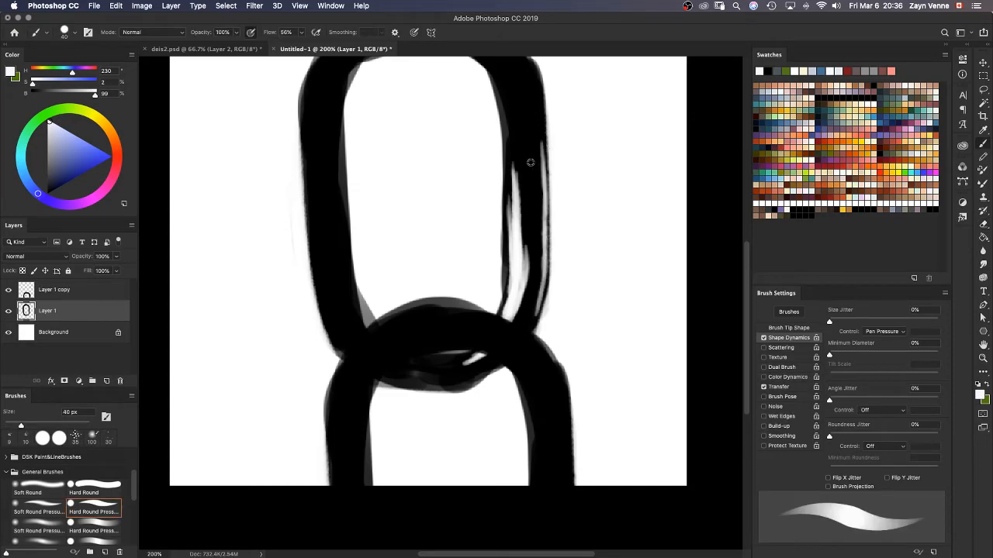
left_click(530, 164, "alt")
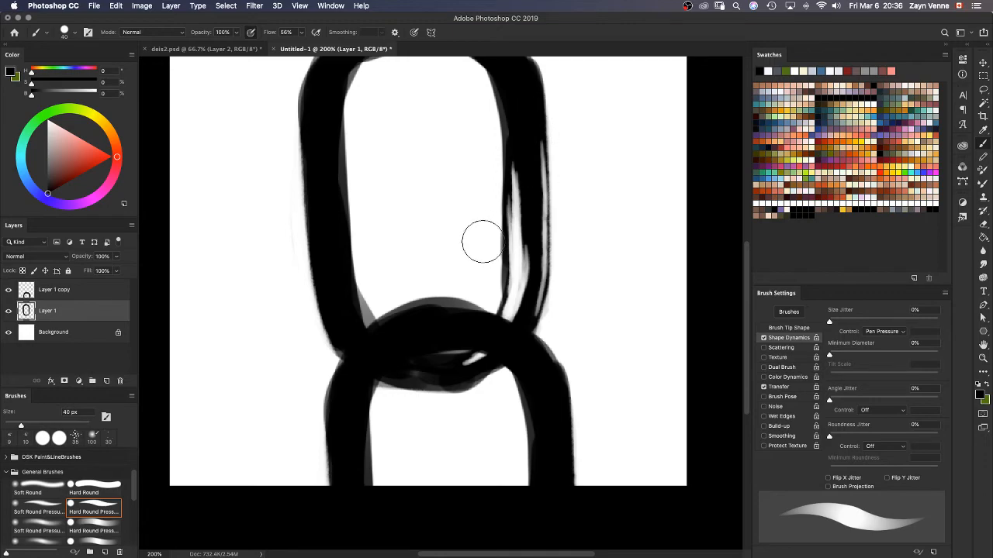
key("space")
mouse_move(428, 288)
left_mouse_down()
mouse_move(452, 325)
mouse_move(429, 360)
left_mouse_up()
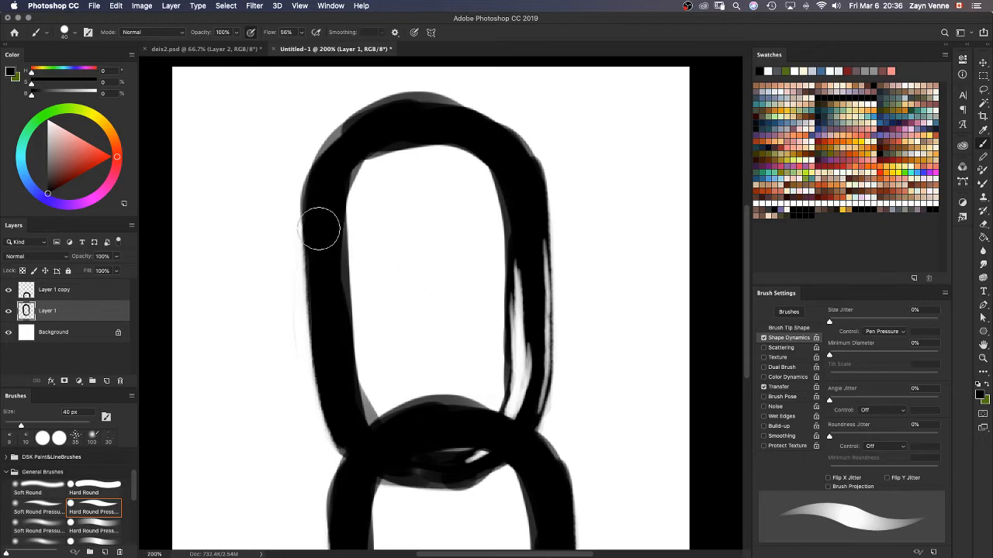
key("bracketleft")
key("bracketleft")
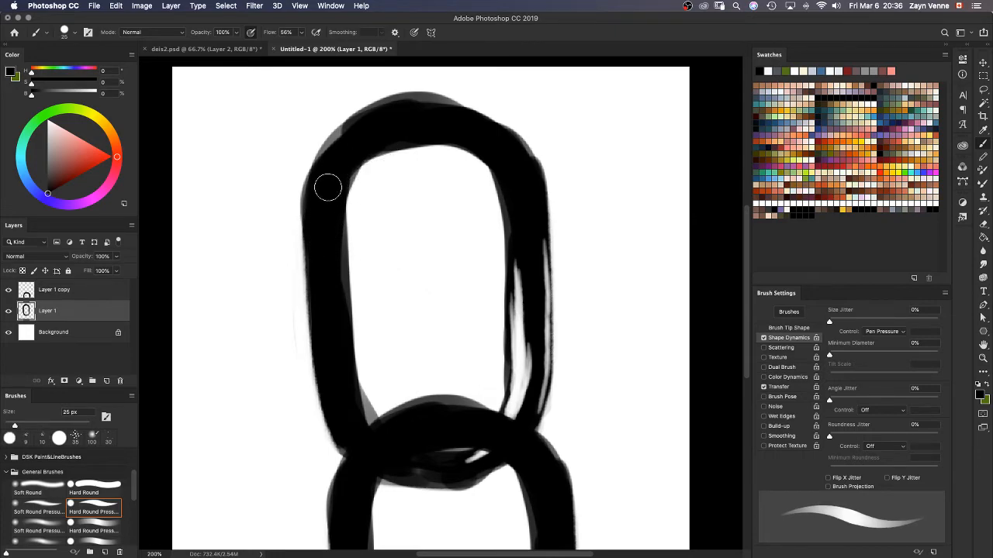
mouse_move(392, 116)
left_mouse_down()
mouse_move(483, 120)
mouse_move(416, 107)
mouse_move(519, 136)
mouse_move(497, 124)
mouse_move(527, 163)
left_mouse_up()
mouse_move(339, 155)
left_mouse_down()
mouse_move(336, 305)
mouse_move(348, 361)
left_mouse_up()
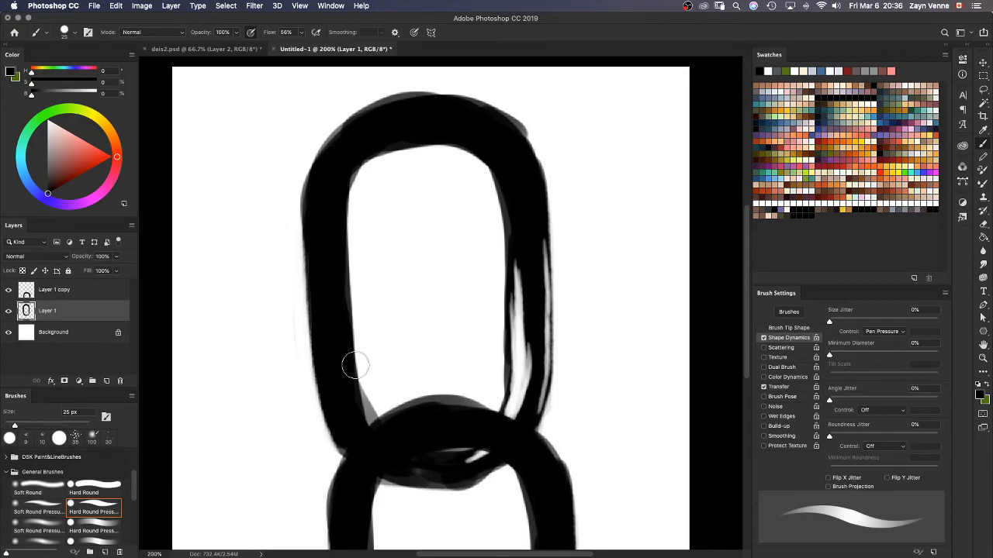
Step: Move the link copy on Layer 1 copy up so its lower end overlaps the top of the original link
key("alt+bracketright")
key("v")
scroll(470, 411, "up", 2)
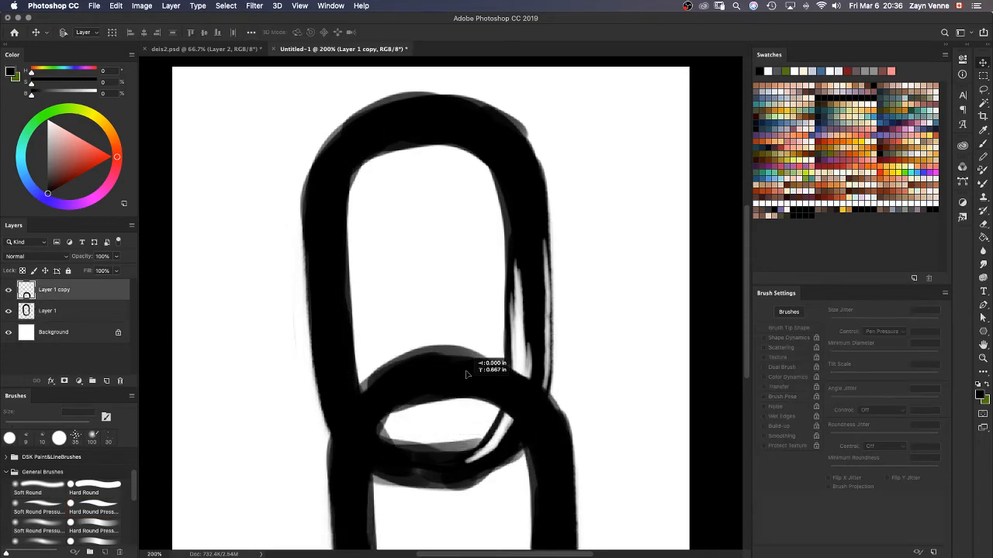
left_click_drag(468, 411, 458, 189)
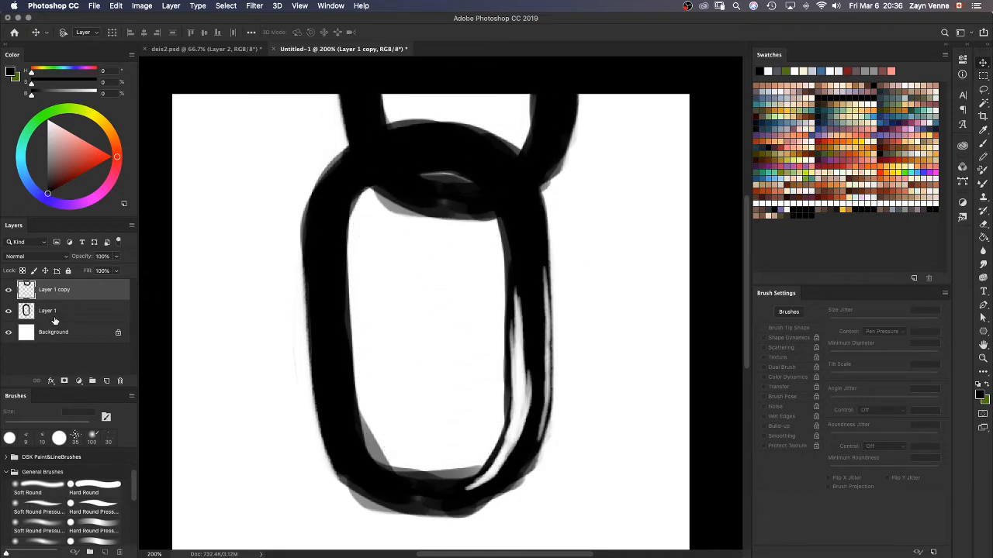
Step: Skew the original link on Layer 1 horizontally to about -3.05° so its upper end leans right
left_click(27, 311)
key("super+t")
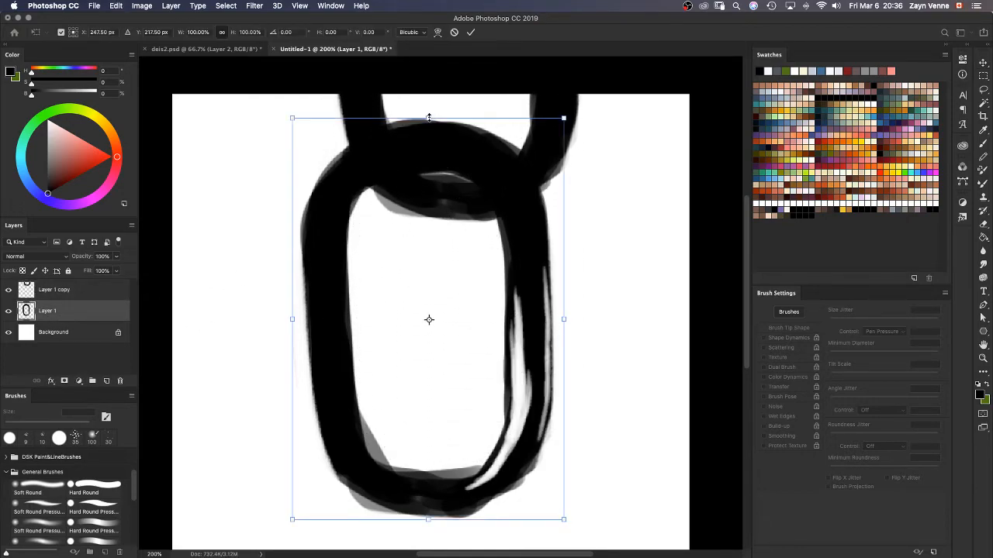
left_click_drag(431, 117, 450, 122)
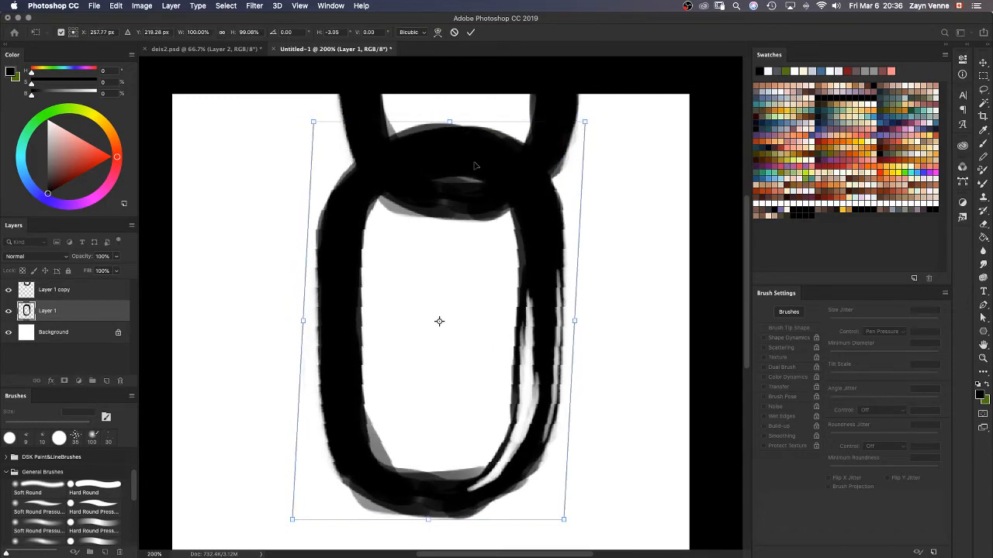
key("Return")
Step: Set the painting color to near-white and choose the Soft Round brush
key("b")
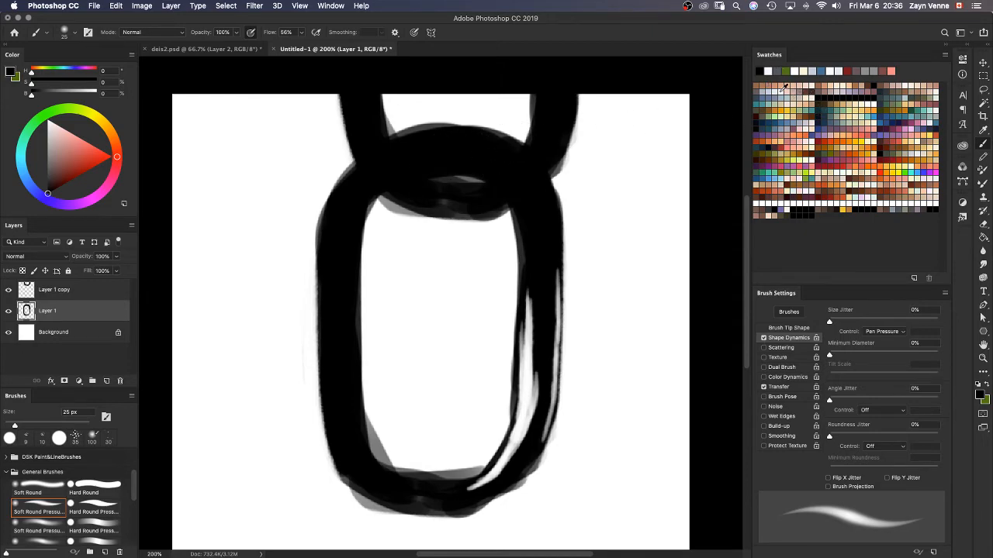
left_click(782, 89)
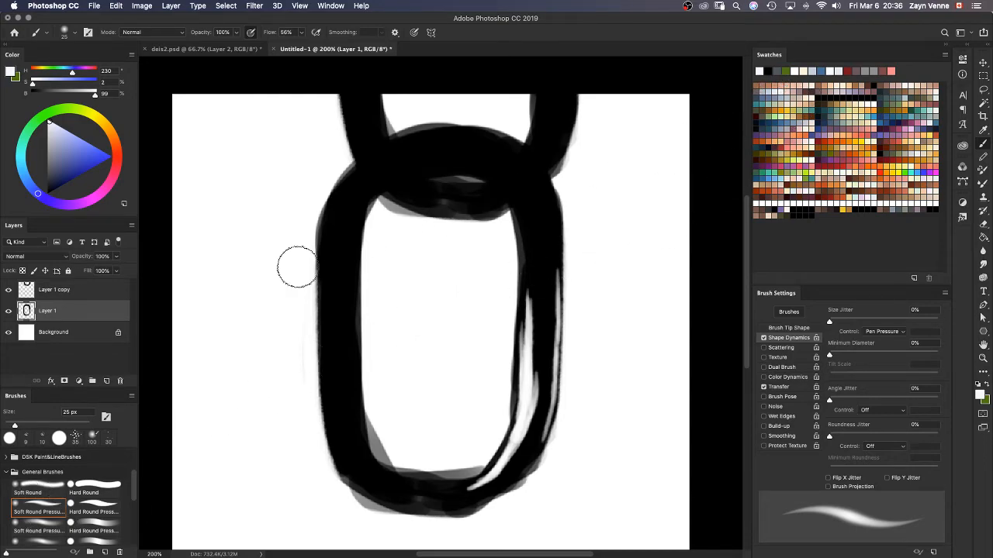
left_click(44, 492)
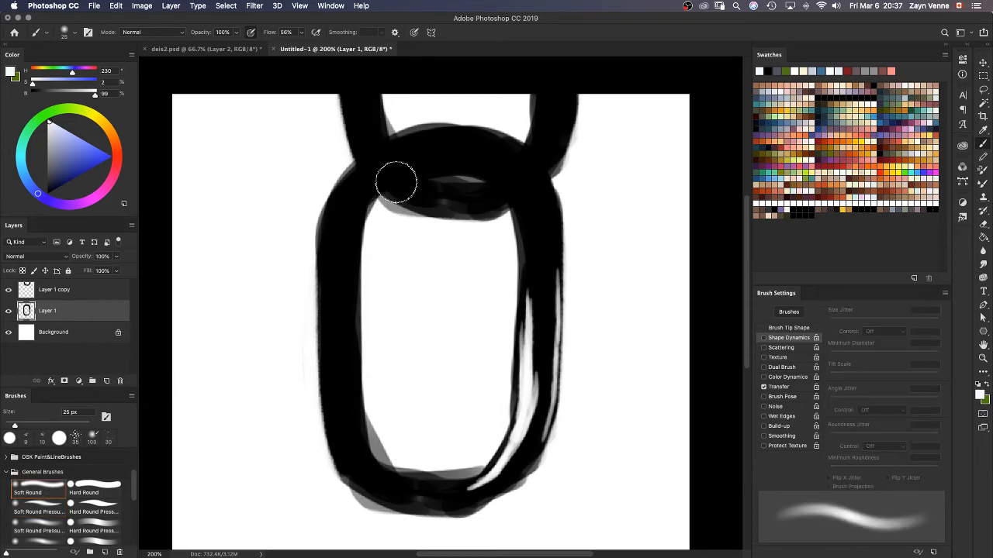
Step: Erase thin highlights along the link's top curve and down its left side with a 9 px eraser
key("e")
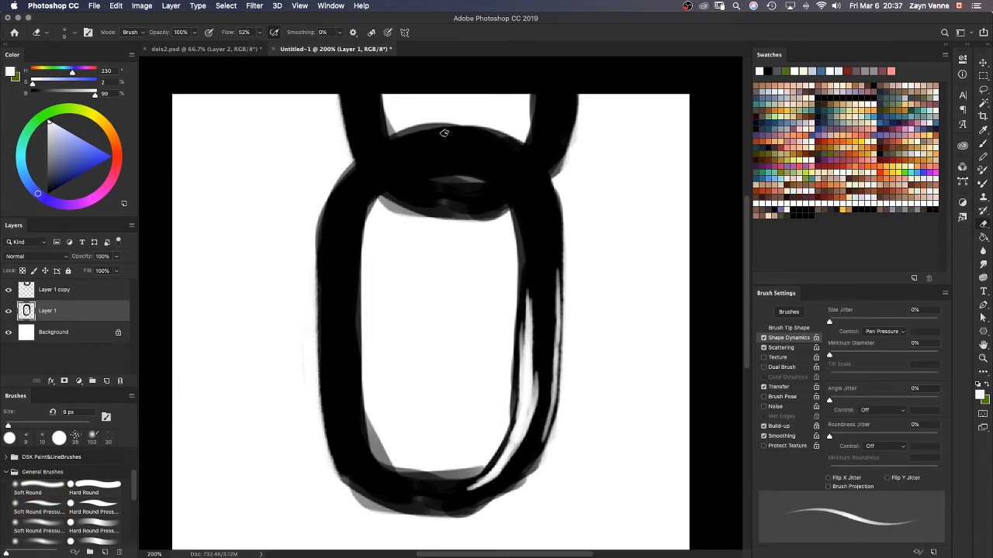
mouse_move(420, 136)
left_mouse_down()
mouse_move(498, 140)
mouse_move(408, 144)
mouse_move(500, 139)
mouse_move(417, 141)
mouse_move(410, 153)
mouse_move(451, 134)
mouse_move(497, 140)
mouse_move(461, 138)
mouse_move(519, 164)
left_mouse_up()
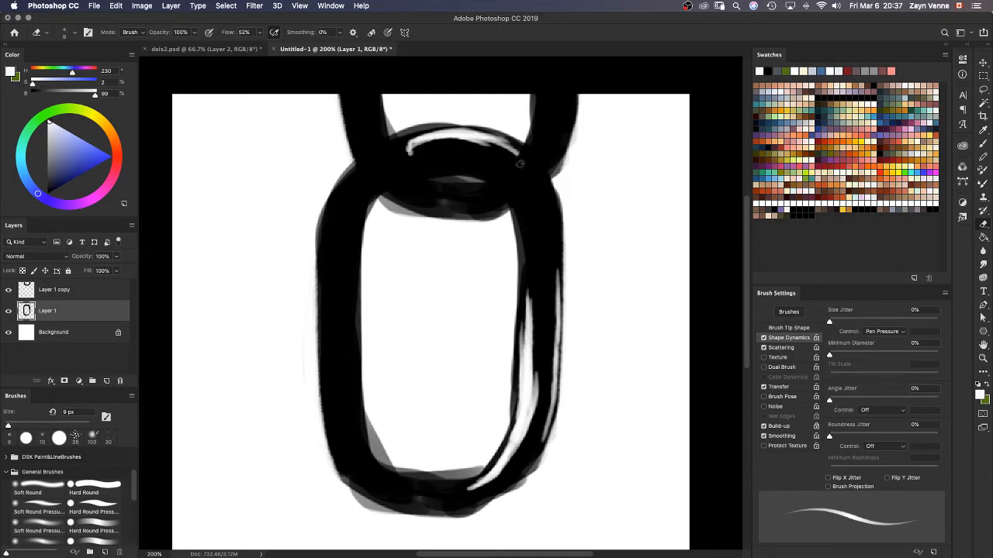
left_click_drag(326, 220, 325, 284)
mouse_move(348, 187)
left_mouse_down()
mouse_move(325, 243)
mouse_move(337, 194)
mouse_move(330, 304)
mouse_move(323, 258)
mouse_move(339, 453)
mouse_move(321, 364)
left_mouse_up()
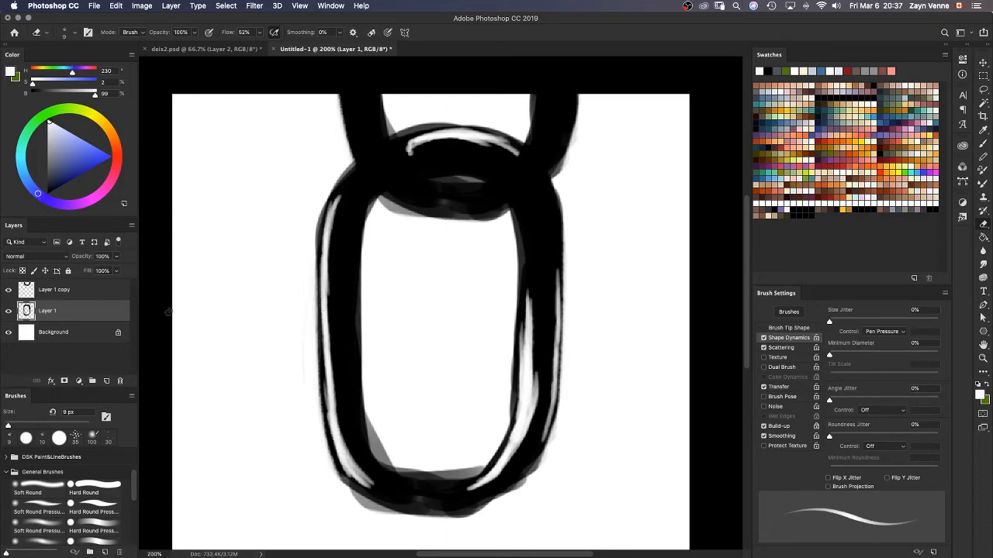
Step: Delete Layer 1 copy and touch up the erased highlight on the remaining link's top curve
left_click(62, 292)
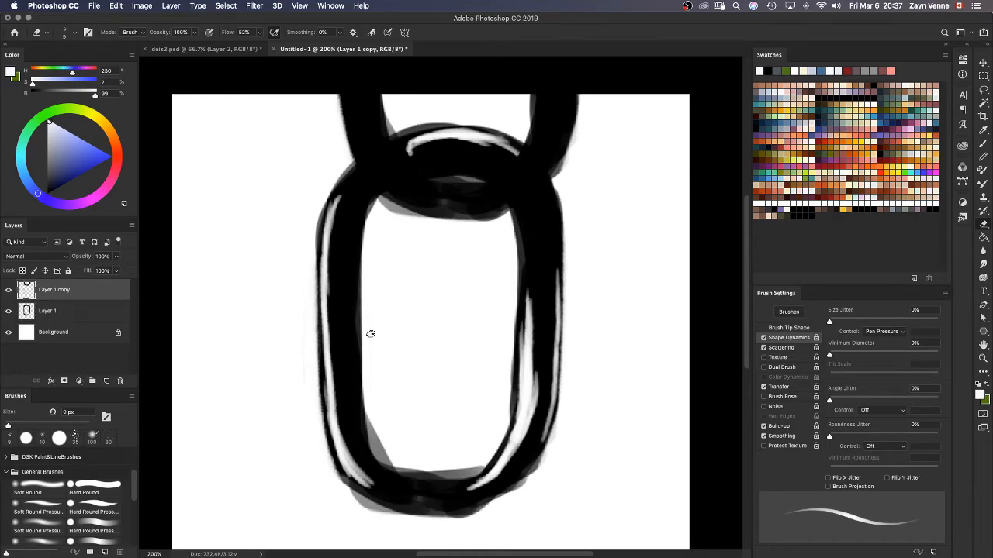
key("Delete")
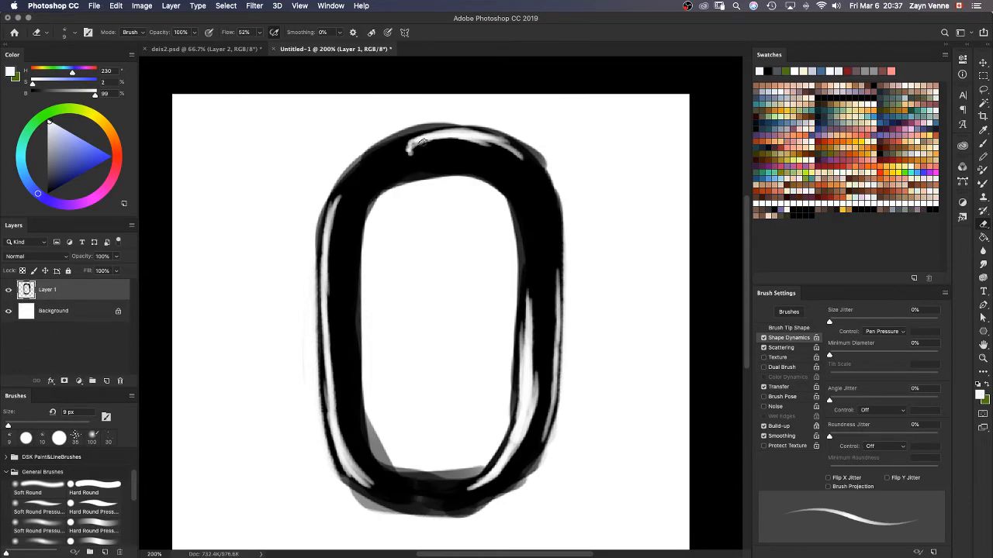
mouse_move(422, 142)
left_mouse_down()
mouse_move(525, 157)
mouse_move(492, 139)
mouse_move(519, 151)
left_mouse_up()
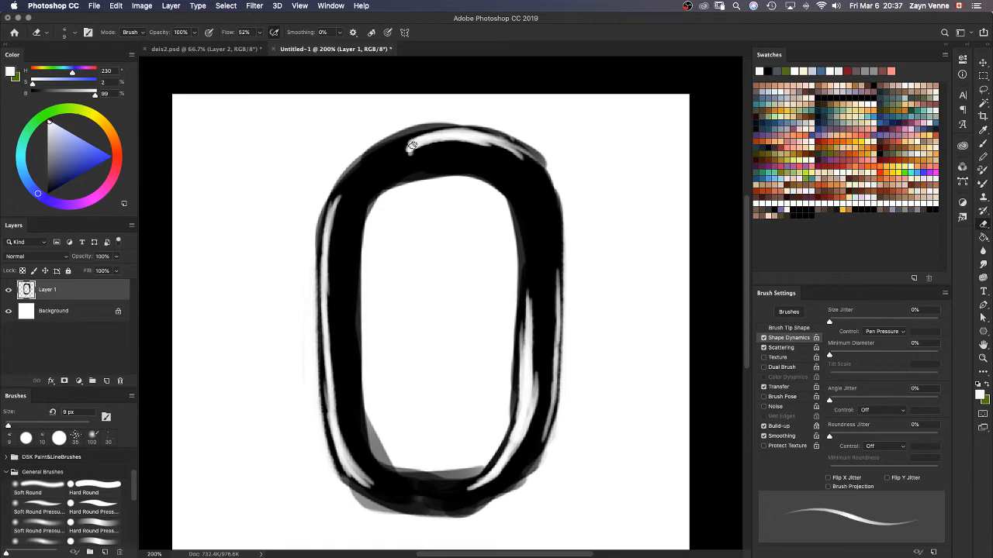
key("b")
left_click_drag(399, 163, 424, 158)
key("super+z")
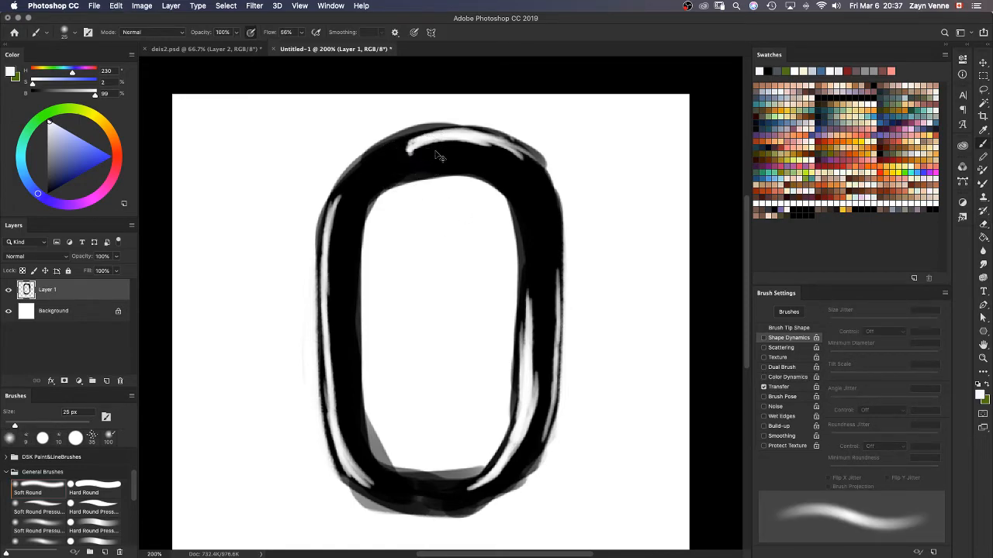
Step: Narrow the link's top highlight and darken its outer top edge in black with a 10 px Hard Round Pressure brush
left_click(857, 94)
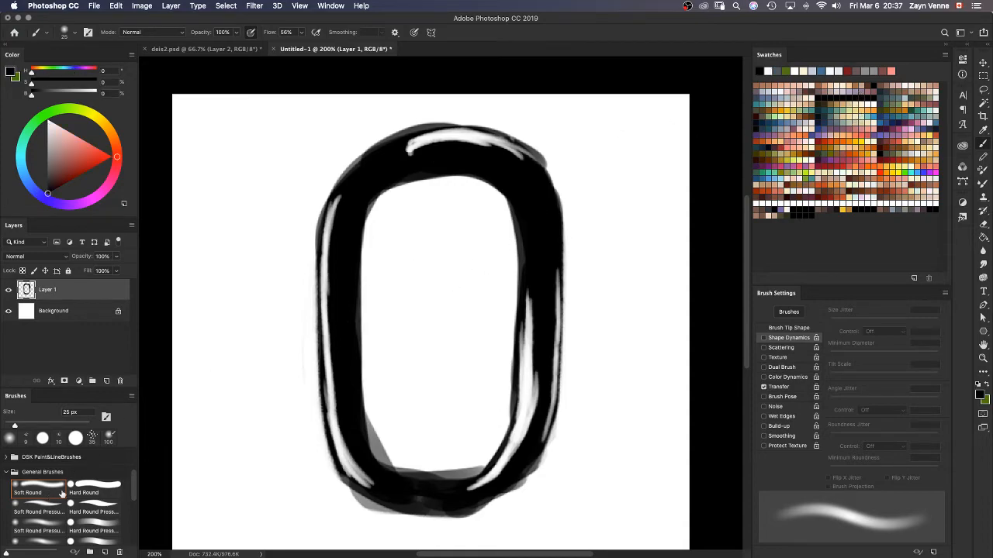
left_click(93, 485)
left_click(93, 510)
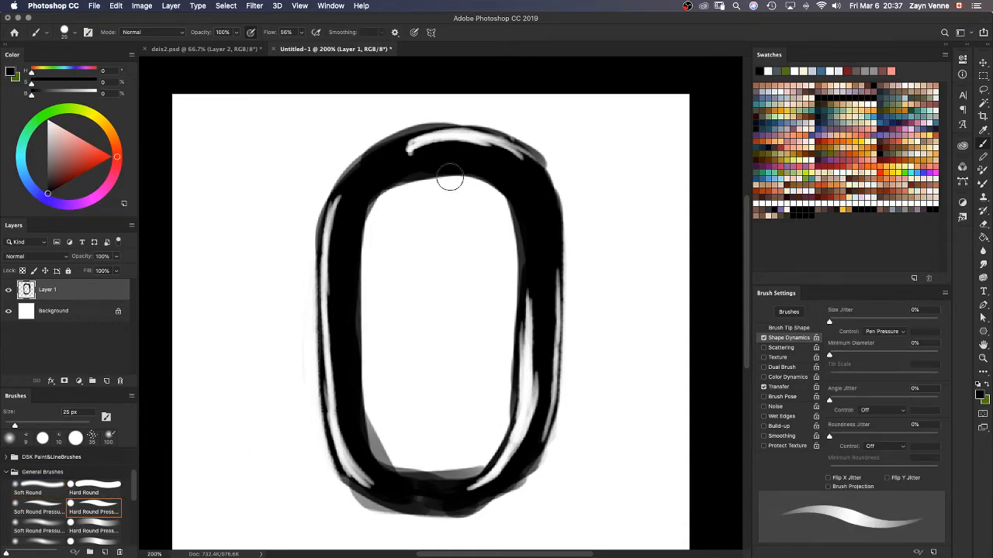
left_click_drag(405, 154, 493, 144)
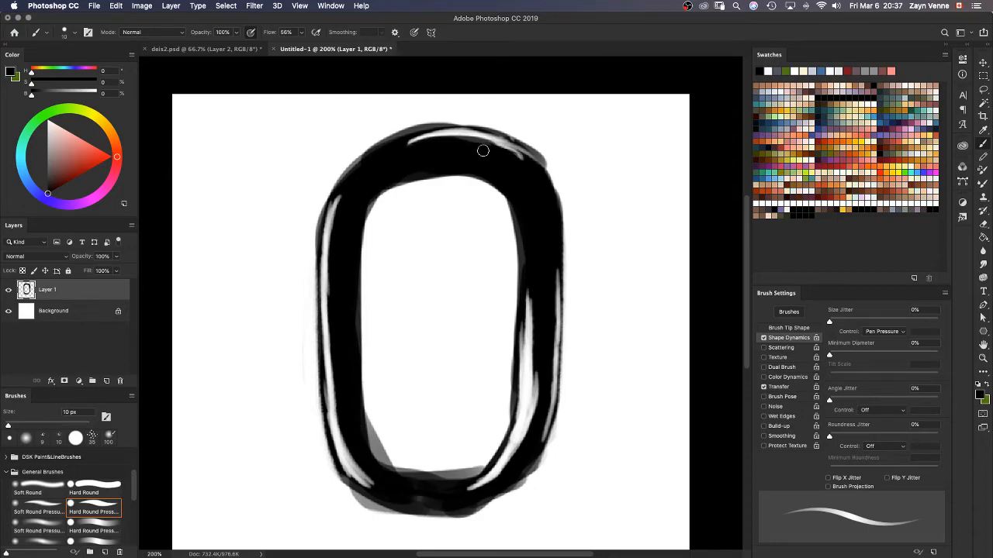
mouse_move(384, 144)
left_mouse_down()
mouse_move(480, 126)
mouse_move(434, 124)
mouse_move(509, 131)
mouse_move(460, 123)
mouse_move(535, 152)
mouse_move(522, 135)
mouse_move(547, 178)
left_mouse_up()
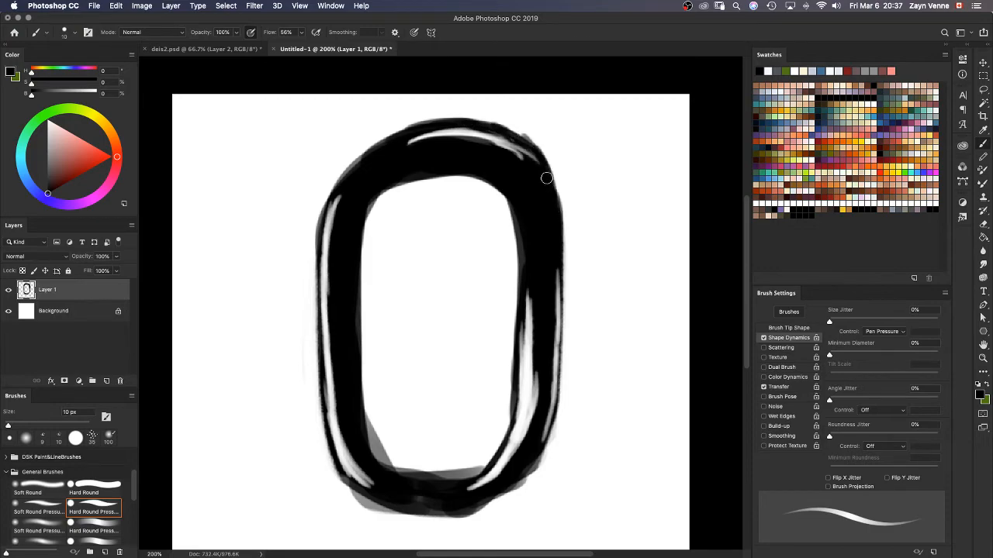
Step: Trim the link's inner top edge with a 9 px eraser and fill its lower-left inner corner black with a 10 px brush
key("e")
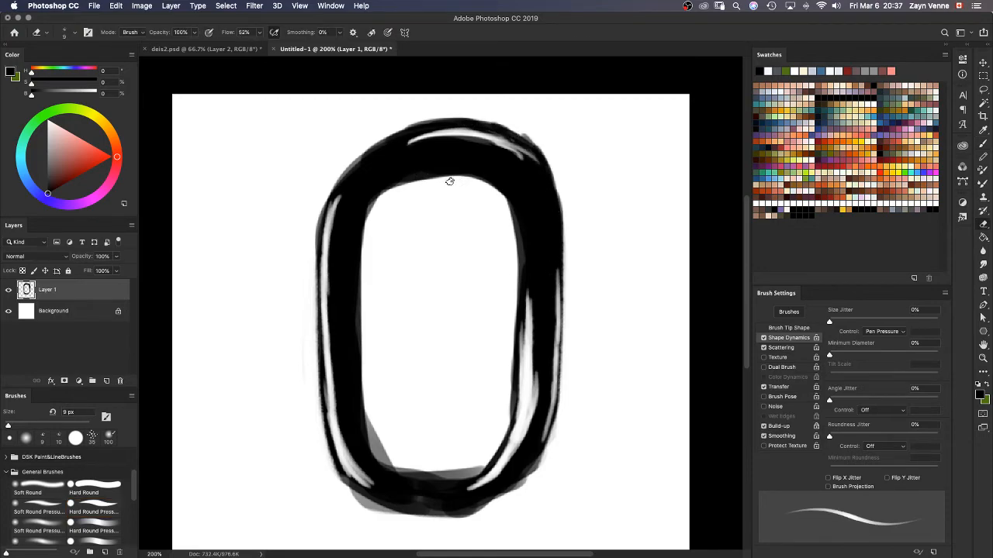
mouse_move(451, 180)
left_mouse_down()
mouse_move(393, 189)
mouse_move(466, 180)
left_mouse_up()
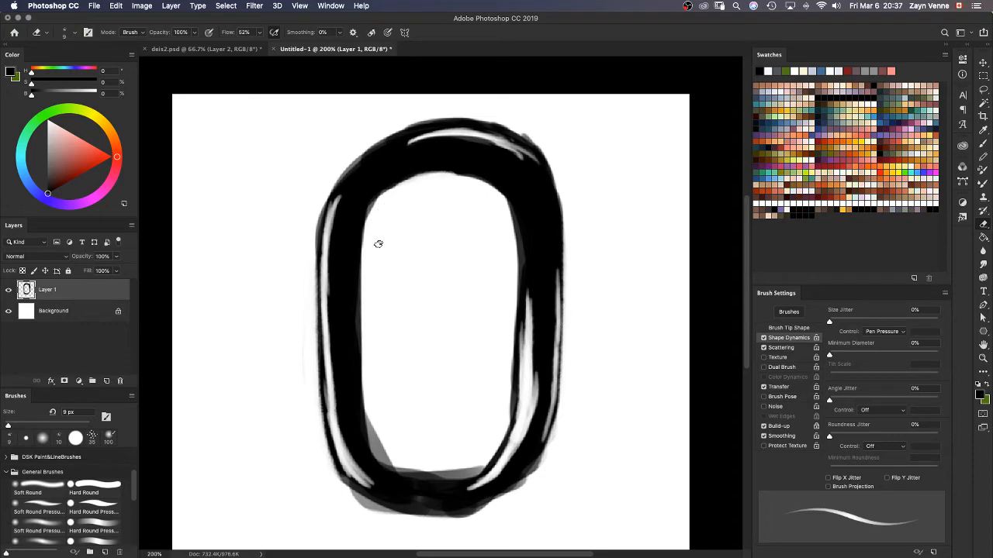
key("b")
mouse_move(363, 422)
left_mouse_down()
mouse_move(377, 458)
mouse_move(425, 487)
left_mouse_up()
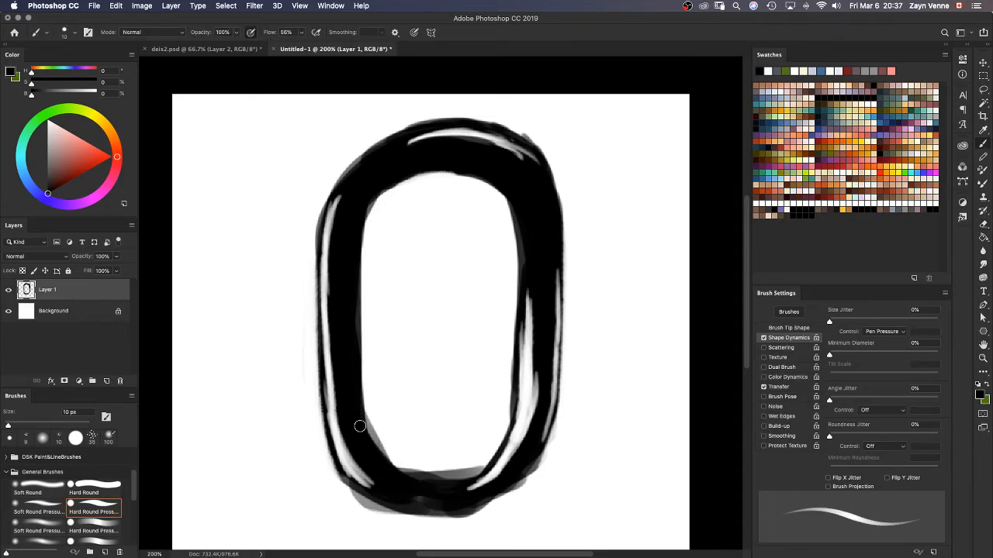
mouse_move(359, 426)
left_mouse_down()
mouse_move(439, 489)
mouse_move(396, 471)
mouse_move(483, 467)
mouse_move(383, 445)
mouse_move(362, 418)
mouse_move(378, 457)
mouse_move(361, 425)
mouse_move(413, 473)
left_mouse_up()
Step: Erase the gray fringe outside the link's lower-left corner and round out its lower-right outer edge in black with a 10 px brush
key("e")
left_click_drag(342, 490, 389, 508)
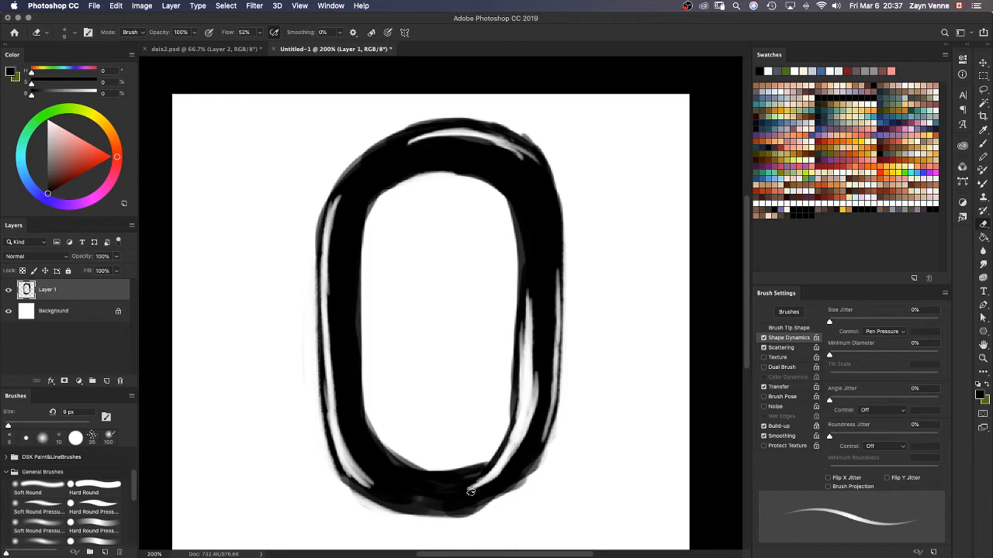
key("b")
mouse_move(447, 512)
left_mouse_down()
mouse_move(492, 506)
mouse_move(531, 477)
mouse_move(485, 501)
mouse_move(535, 461)
mouse_move(500, 491)
mouse_move(549, 439)
mouse_move(552, 394)
left_mouse_up()
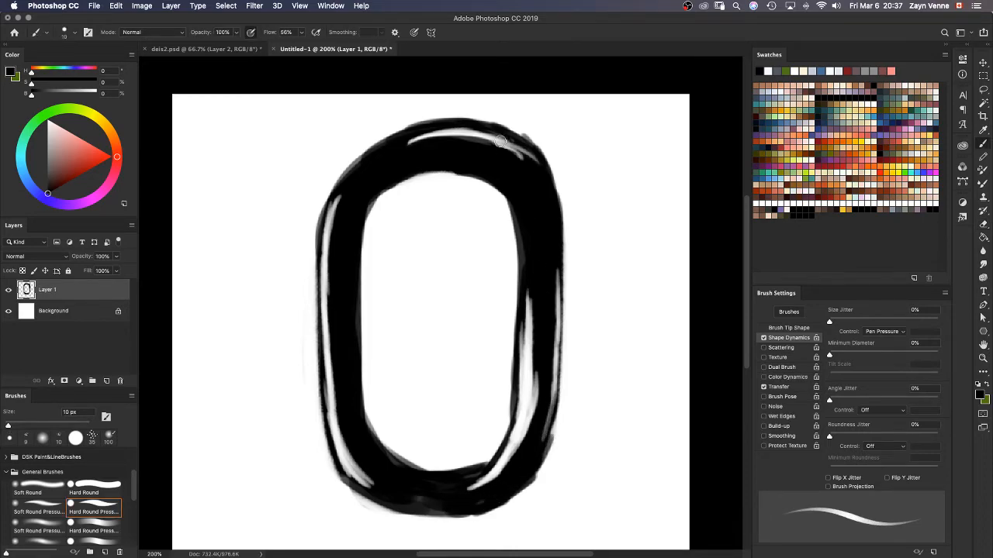
key("e")
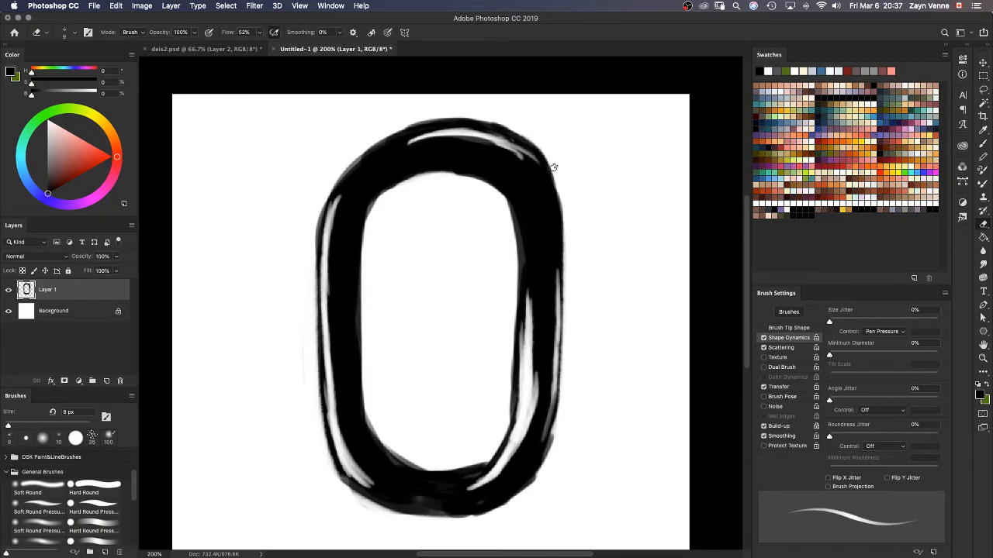
Step: Examine how the chain link and its highlights read at small zoom levels
key("super+minus")
key("super+minus")
key("super+minus")
key("super+minus")
key("super+minus")
key("super+minus")
key("super+minus")
key("super+minus")
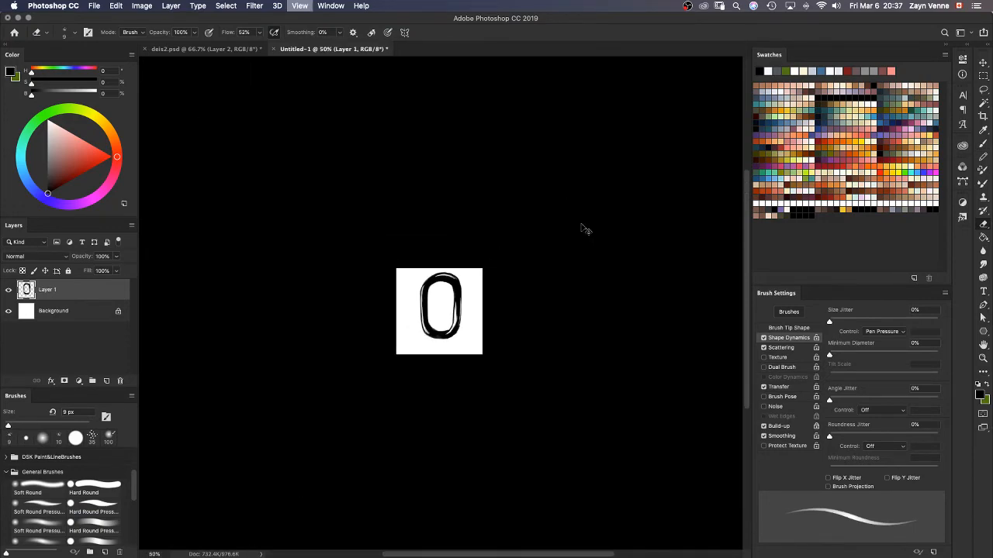
key("super+plus")
key("super+plus")
key("super+plus")
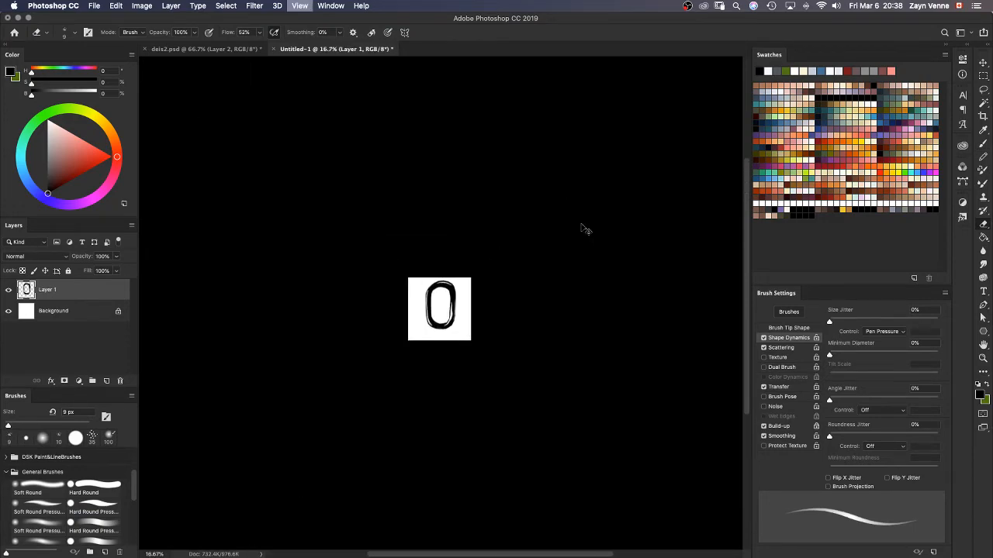
key("super+minus")
key("super+minus")
key("super+plus")
key("super+plus")
key("super+plus")
key("super+plus")
key("super+plus")
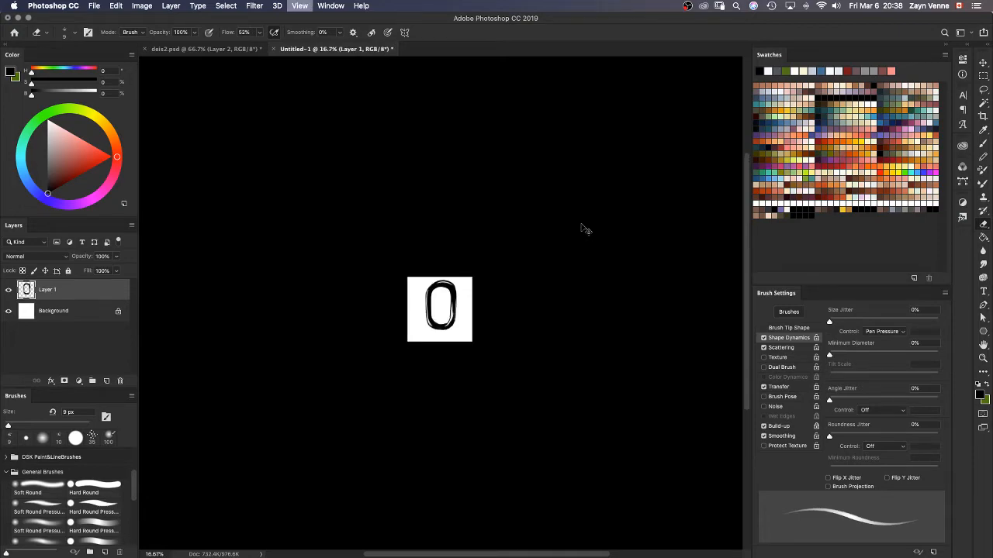
key("super+t")
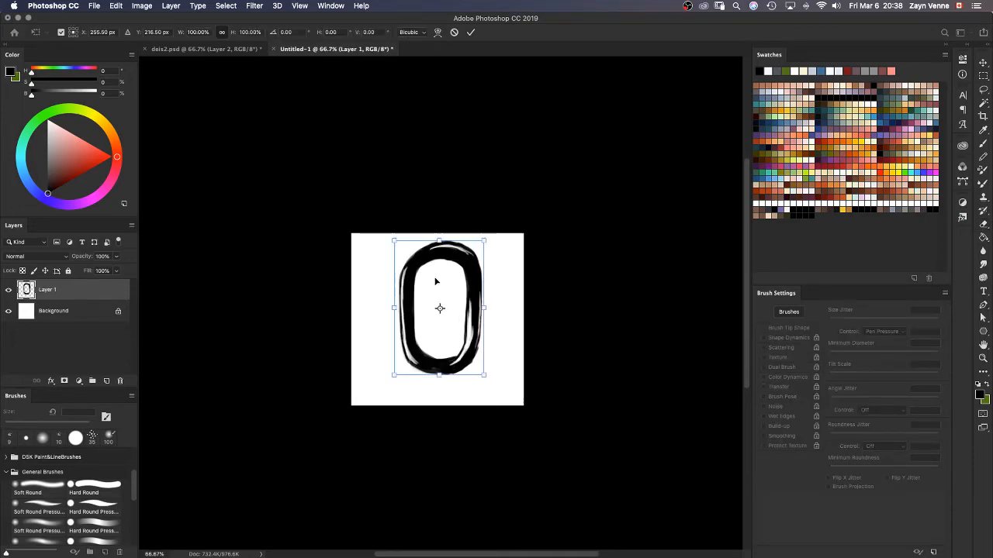
key("Return")
Step: Thicken the link's left and right inner edges in black with a Hard Round Pressure brush enlarged to 30 px
key("super+plus")
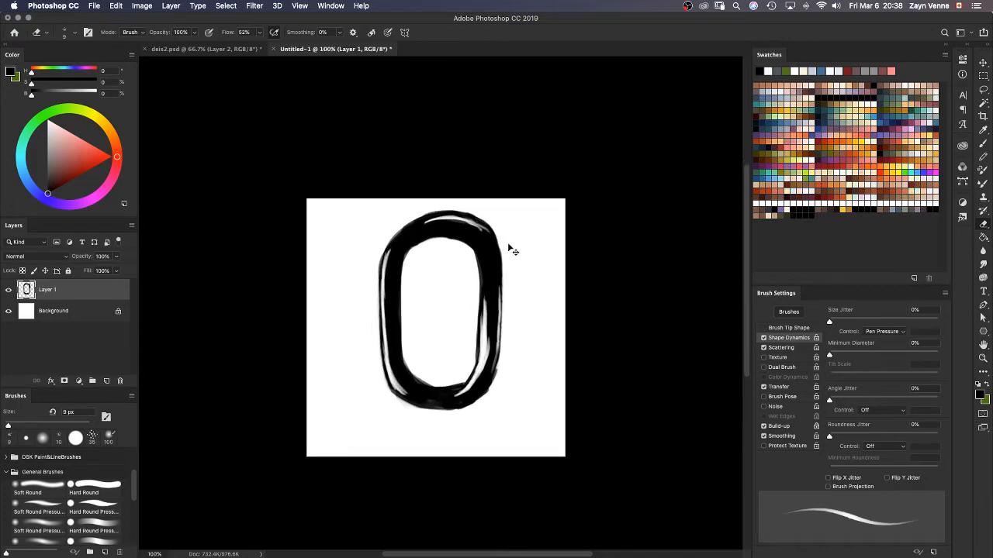
key("b")
key("bracketright")
key("bracketright")
key("bracketright")
key("bracketright")
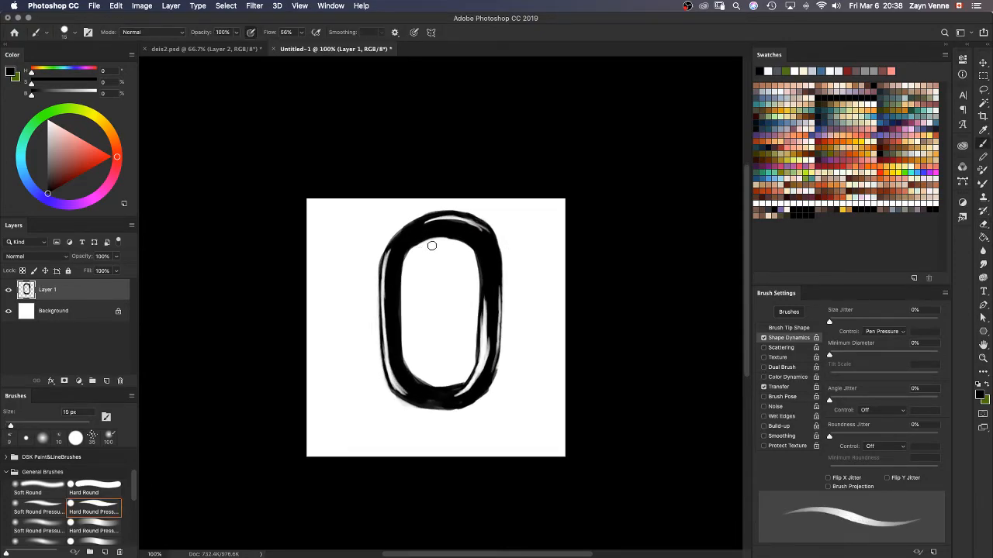
mouse_move(405, 256)
left_mouse_down()
mouse_move(406, 312)
mouse_move(398, 284)
mouse_move(398, 300)
mouse_move(416, 383)
left_mouse_up()
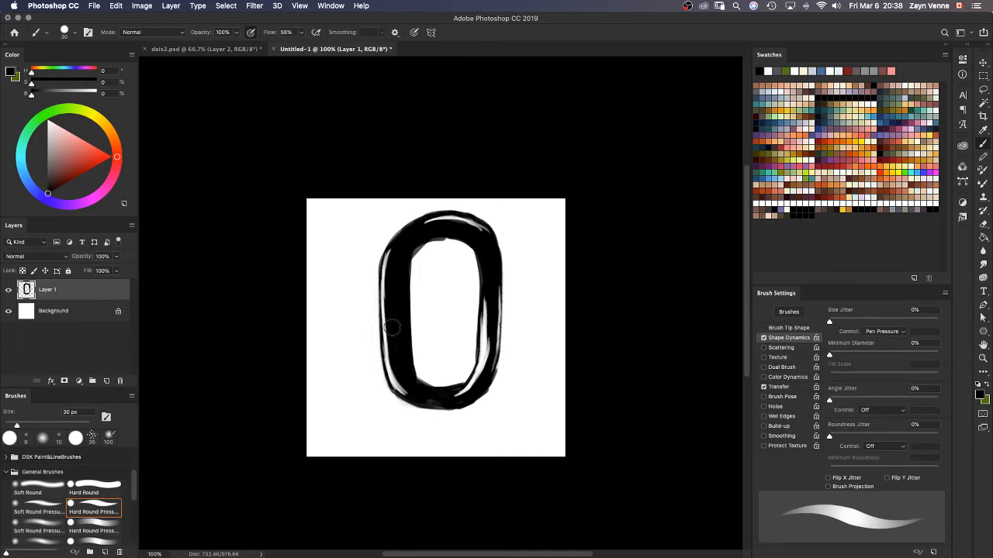
mouse_move(405, 311)
left_mouse_down()
mouse_move(415, 238)
mouse_move(436, 230)
mouse_move(463, 238)
mouse_move(479, 268)
mouse_move(470, 236)
mouse_move(475, 348)
mouse_move(479, 286)
mouse_move(460, 384)
mouse_move(475, 251)
mouse_move(470, 231)
mouse_move(477, 278)
mouse_move(464, 240)
mouse_move(432, 236)
left_mouse_up()
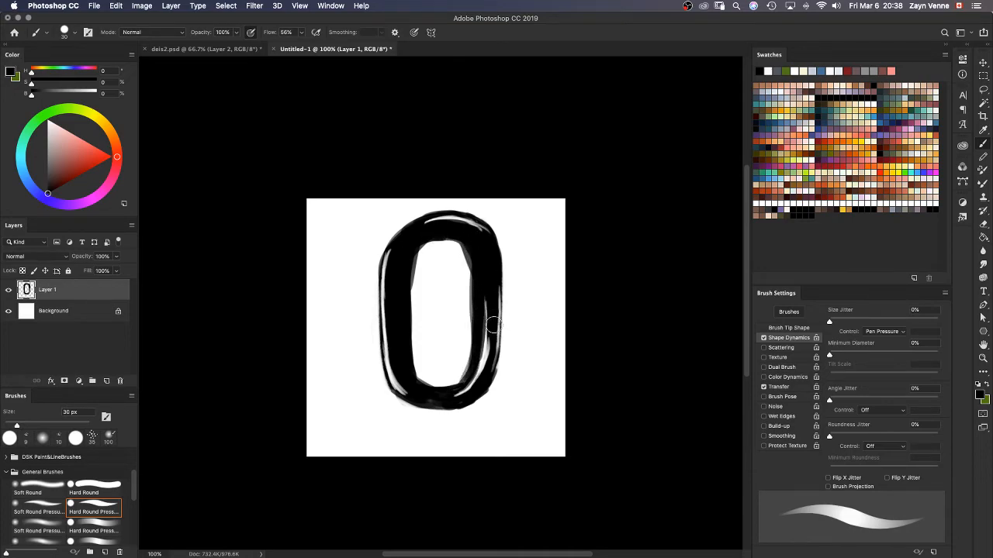
Step: Erase a broader, streaky highlight into the link's lower right side with a 9 px eraser
key("e")
mouse_move(483, 306)
left_mouse_down()
mouse_move(477, 358)
mouse_move(461, 389)
left_mouse_up()
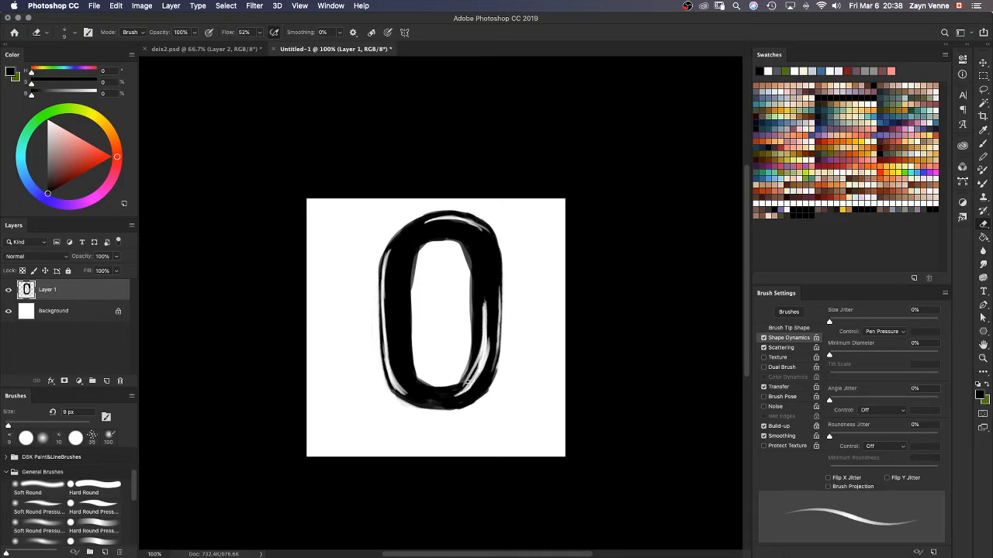
left_click_drag(481, 340, 480, 285)
left_click_drag(479, 322, 470, 375)
left_click_drag(483, 299, 462, 389)
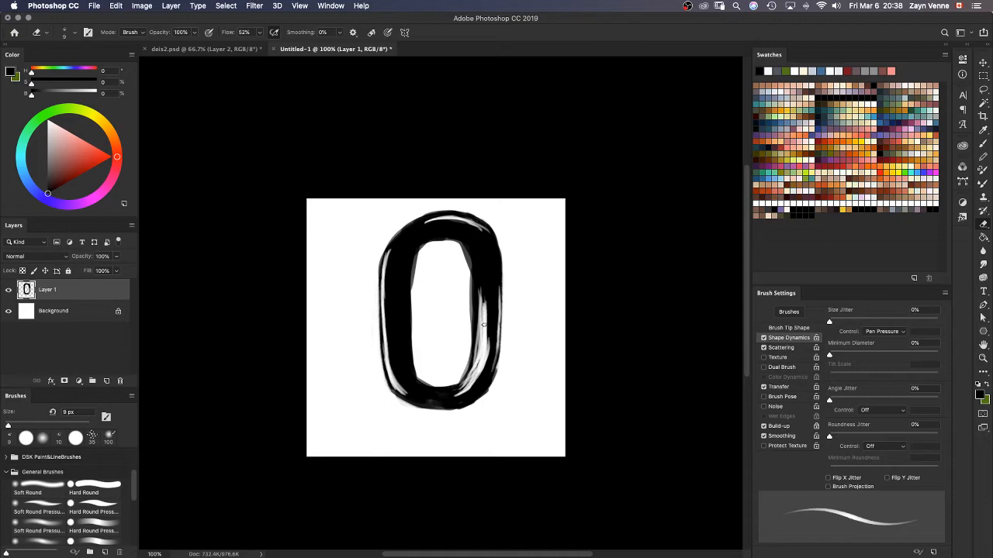
Step: Paint black over parts of the right highlight and the lower left highlight with a 15 px brush to thin them
key("b")
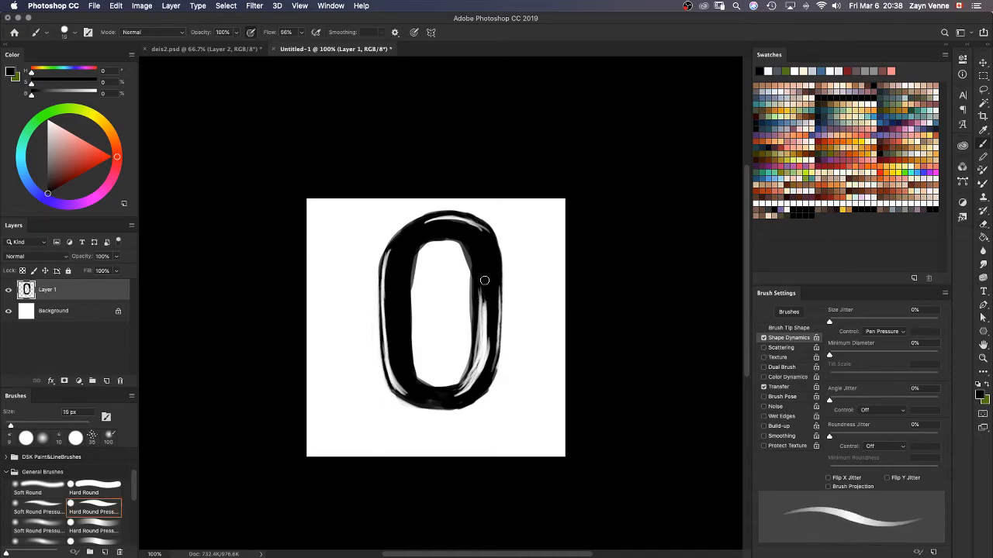
left_click_drag(483, 280, 481, 357)
left_click_drag(489, 309, 484, 371)
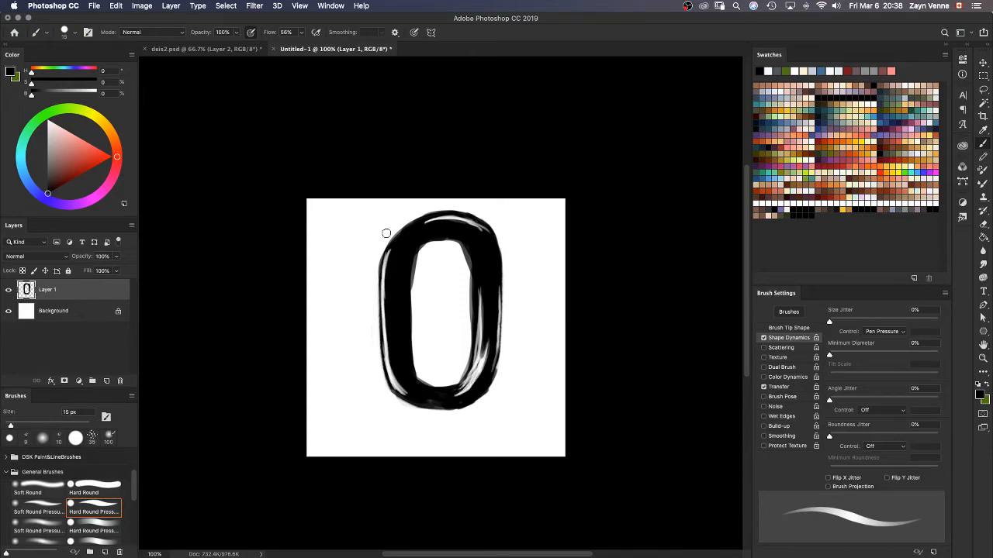
mouse_move(391, 248)
left_mouse_down()
mouse_move(388, 356)
mouse_move(407, 400)
left_mouse_up()
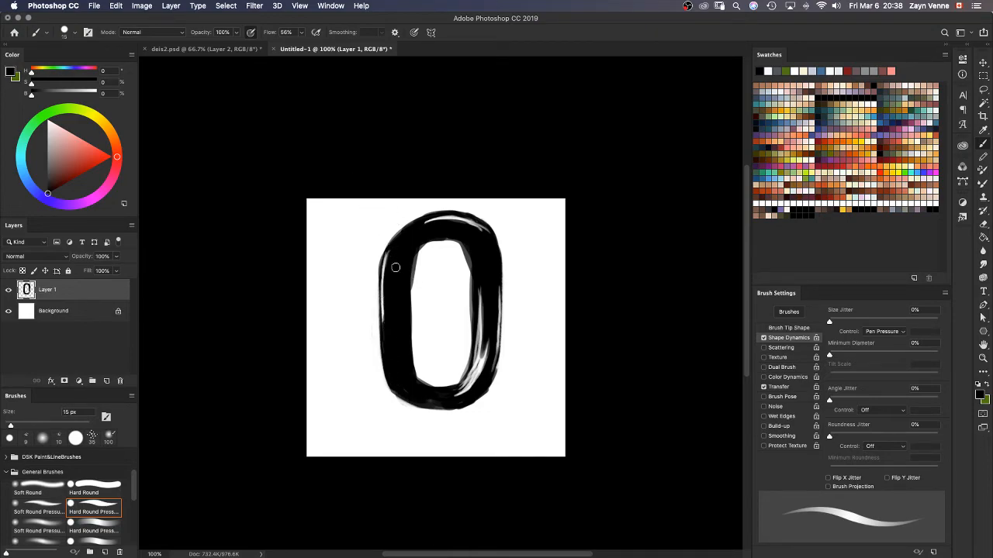
Step: Erase small highlights into the link's upper left side with a 9 px eraser and paint black over its bottom inner edge at 15 px
key("e")
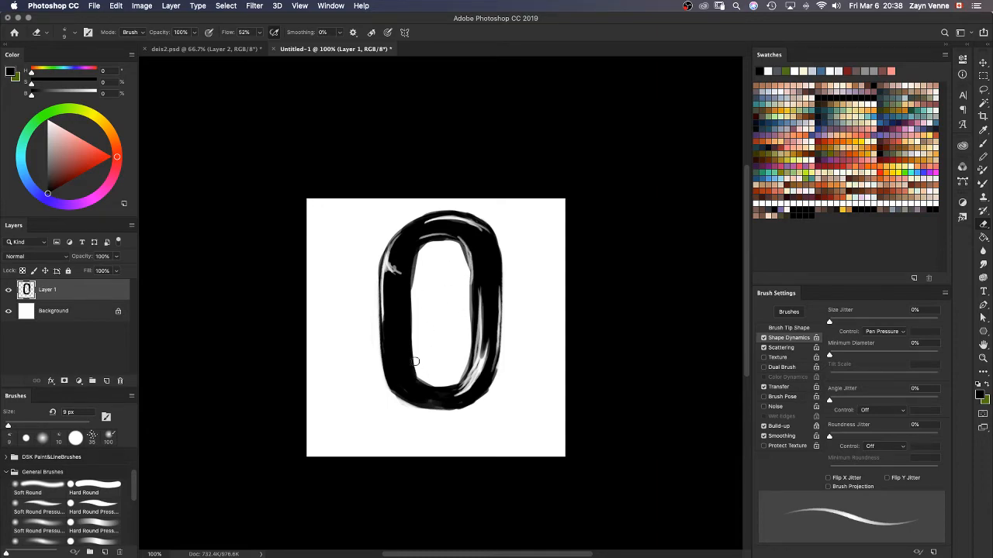
key("b")
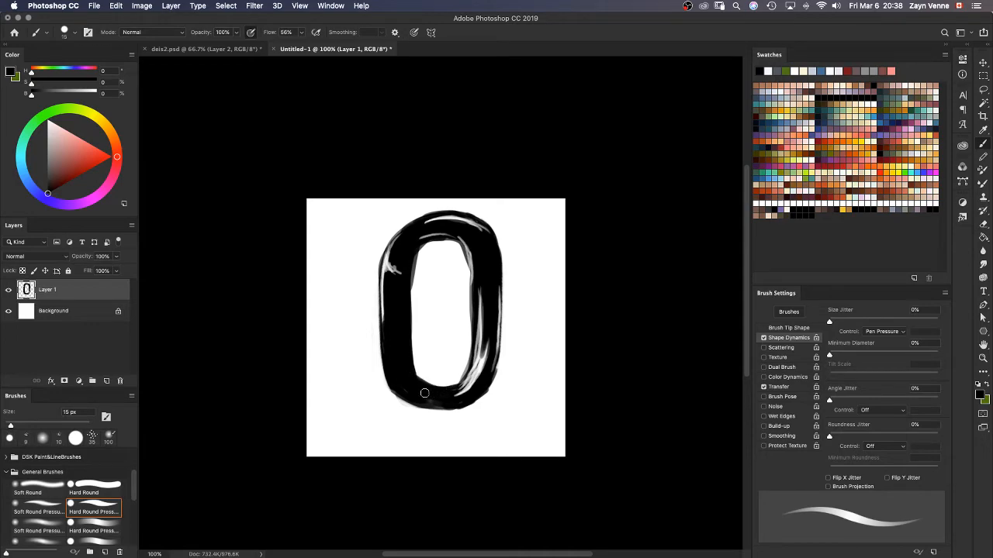
mouse_move(434, 396)
left_mouse_down()
mouse_move(477, 389)
mouse_move(485, 367)
mouse_move(461, 387)
left_mouse_up()
Step: Erase a thin highlight along the link's upper right inner curve with the 9 px eraser
key("super+minus")
key("super+minus")
key("super+minus")
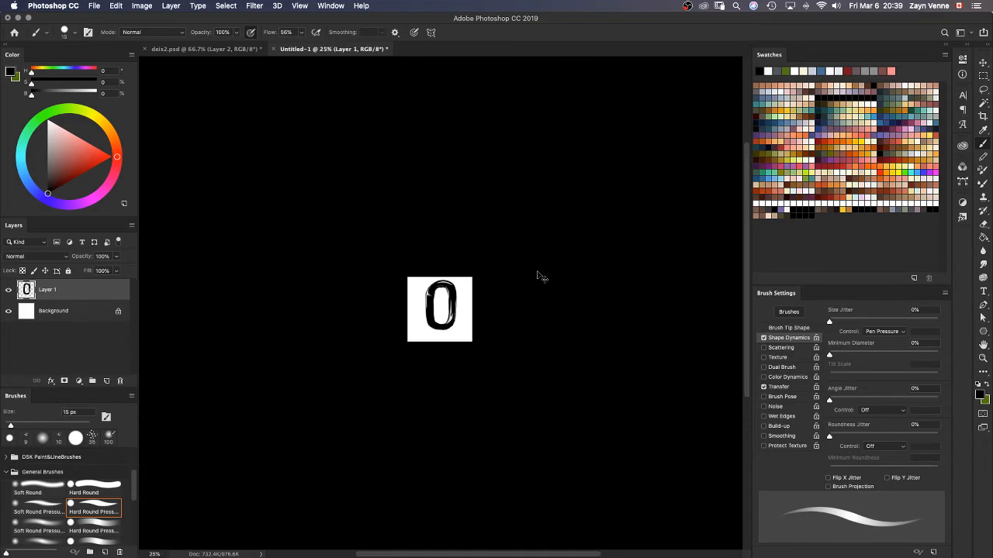
key("super+plus")
key("super+plus")
key("super+plus")
key("super+plus")
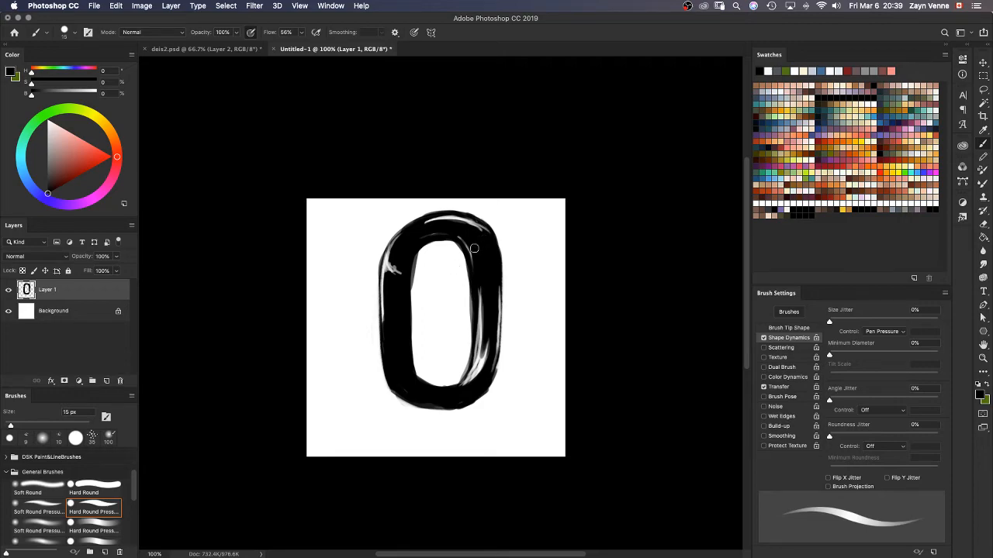
key("e")
left_click_drag(459, 241, 471, 270)
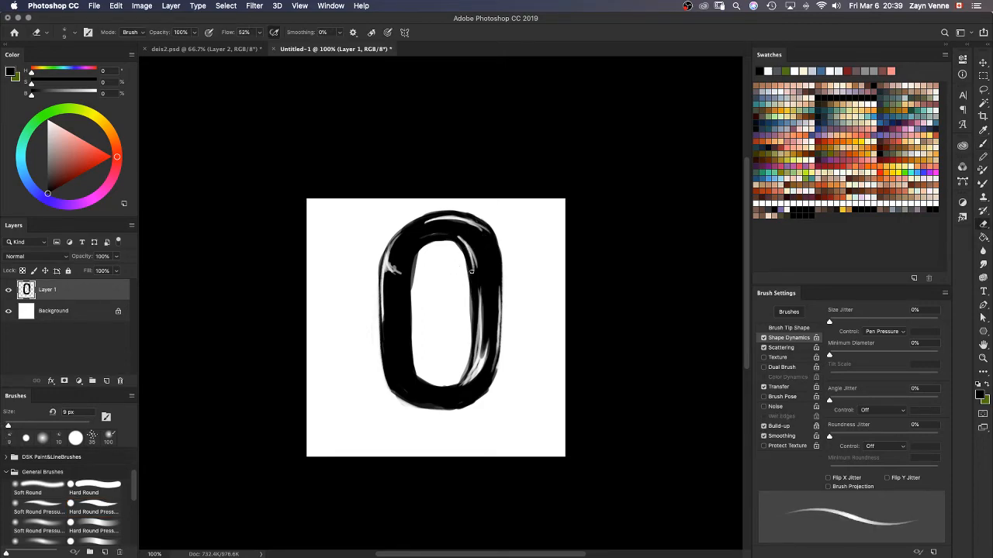
Step: Duplicate Layer 1 and flip the copy horizontally
key("super+j")
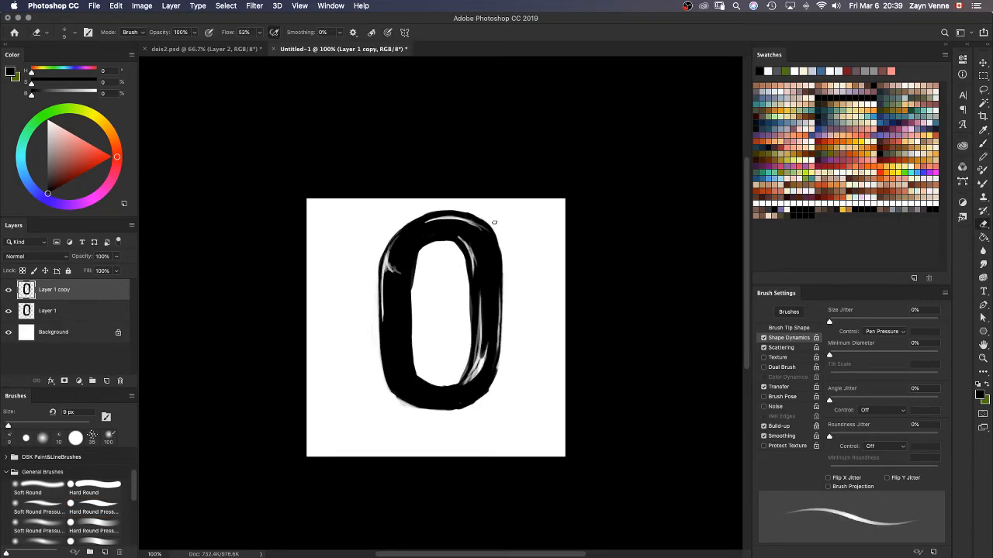
key("super+t")
right_click(490, 246)
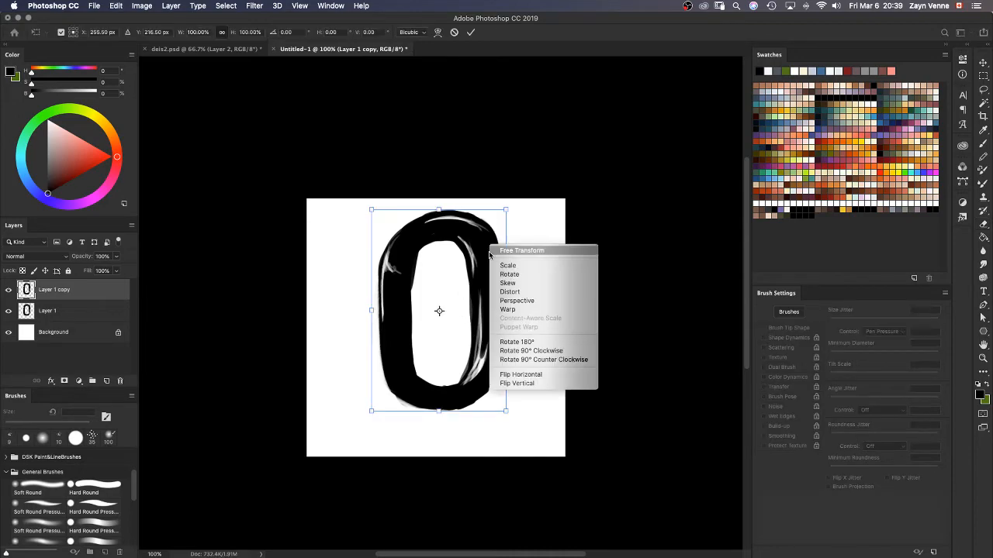
left_click(508, 375)
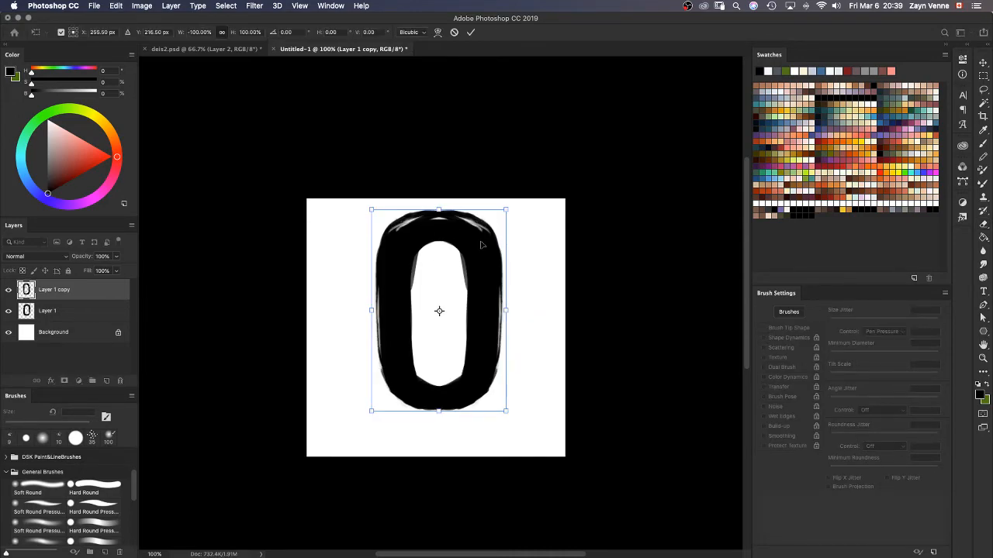
key("Return")
Step: Enlarge the eraser to 45 px and erase the flipped copy's inner and right areas to bring back the original highlights
key("e")
key("bracketright")
key("bracketright")
key("bracketright")
key("bracketright")
key("bracketright")
key("bracketright")
key("bracketright")
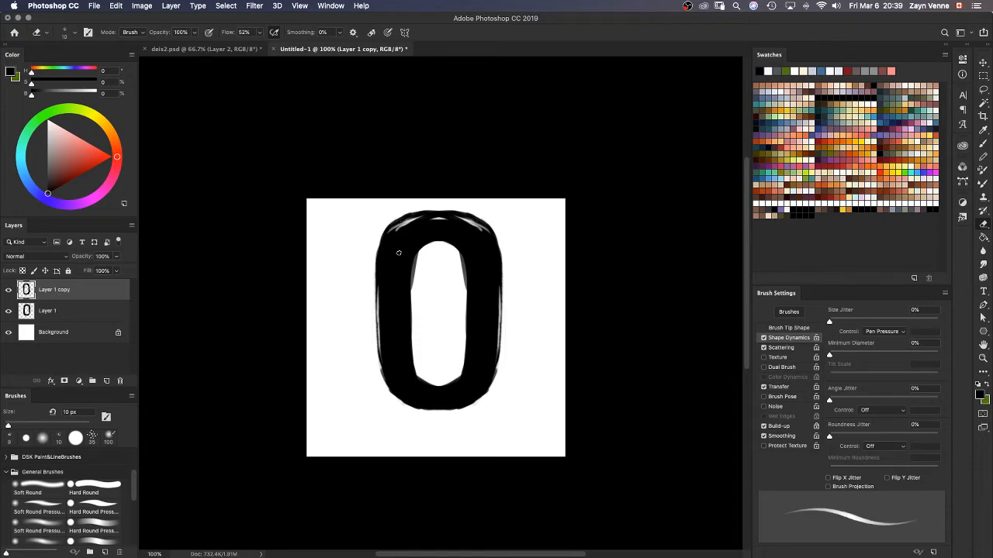
left_click_drag(393, 269, 401, 274)
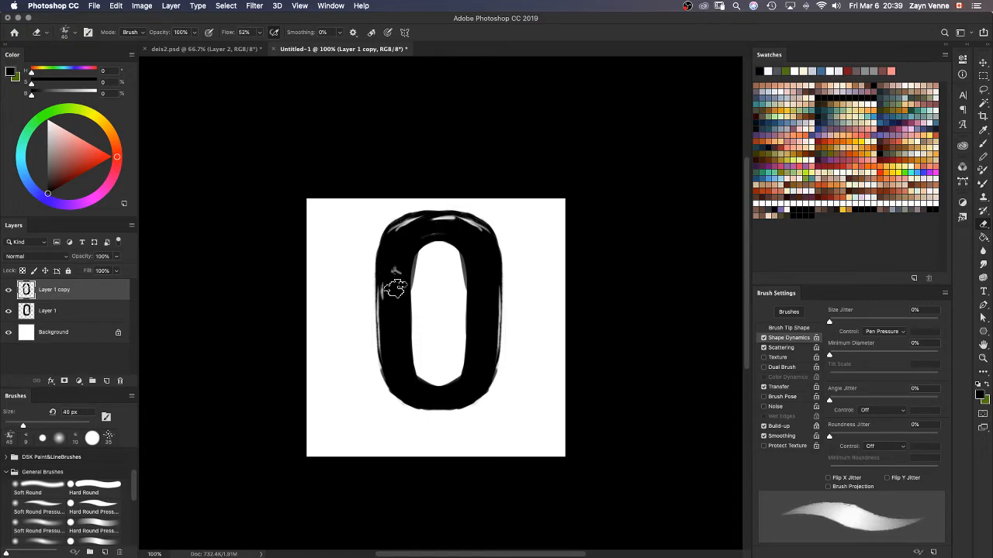
left_click_drag(381, 320, 380, 287)
mouse_move(455, 245)
left_mouse_down()
mouse_move(485, 218)
mouse_move(465, 214)
mouse_move(493, 298)
mouse_move(463, 384)
left_mouse_up()
key("super+z")
key("super+z")
key("super+z")
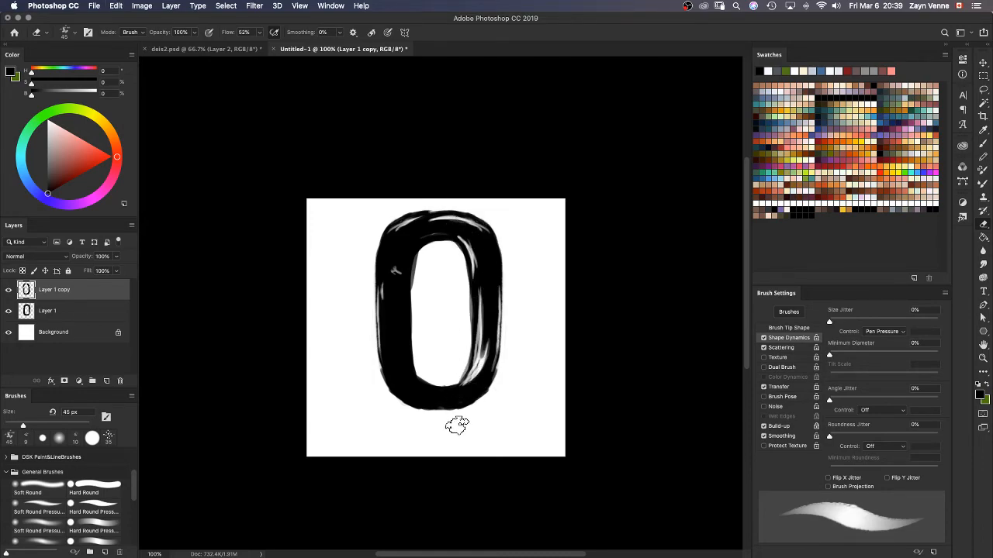
Step: Round out the link's top outer edge in black with a 15 px brush and merge the copy down into Layer 1
key("b")
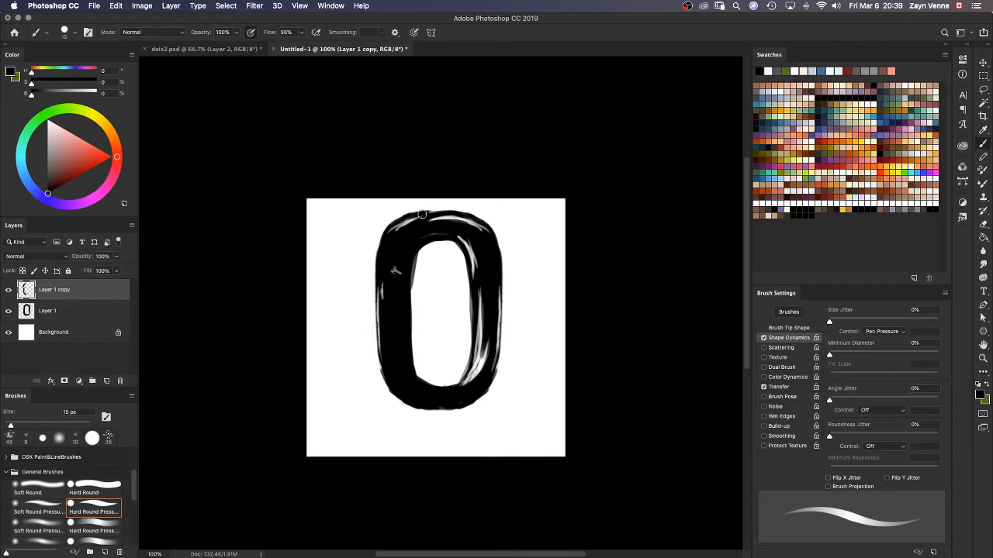
left_click_drag(421, 214, 448, 210)
key("e")
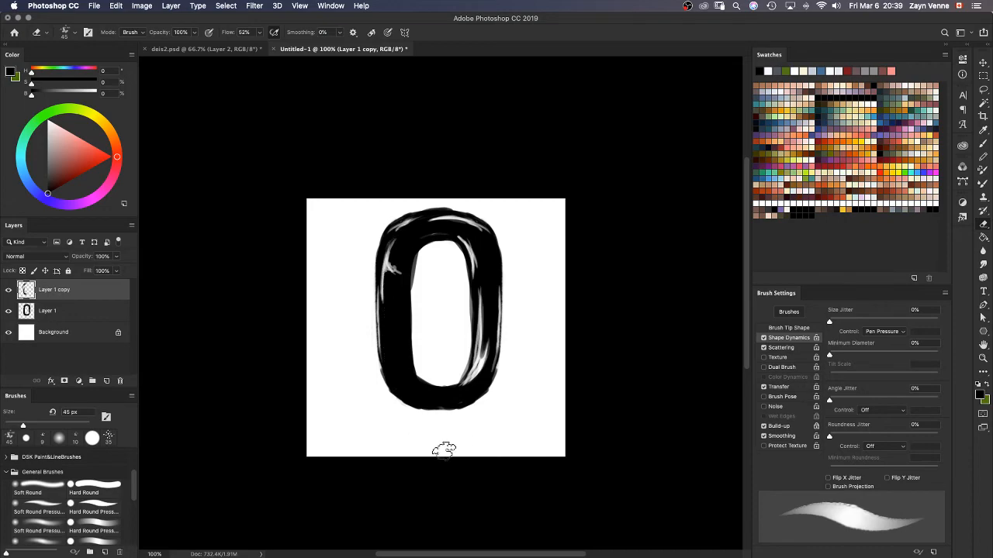
right_click(96, 322)
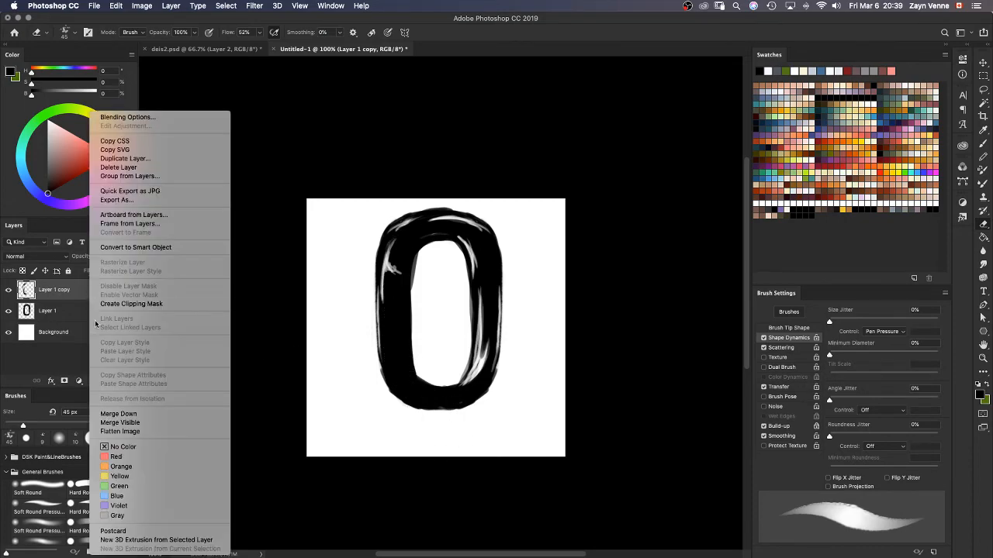
left_click(136, 415)
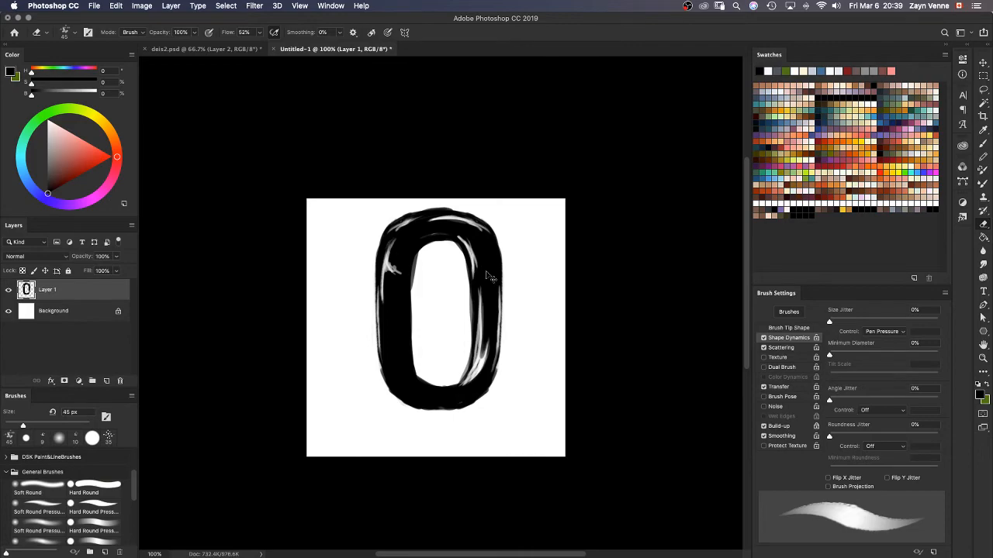
Step: Duplicate the merged link layer and flip the copy vertically
key("super+equal")
key("b")
key("super+minus")
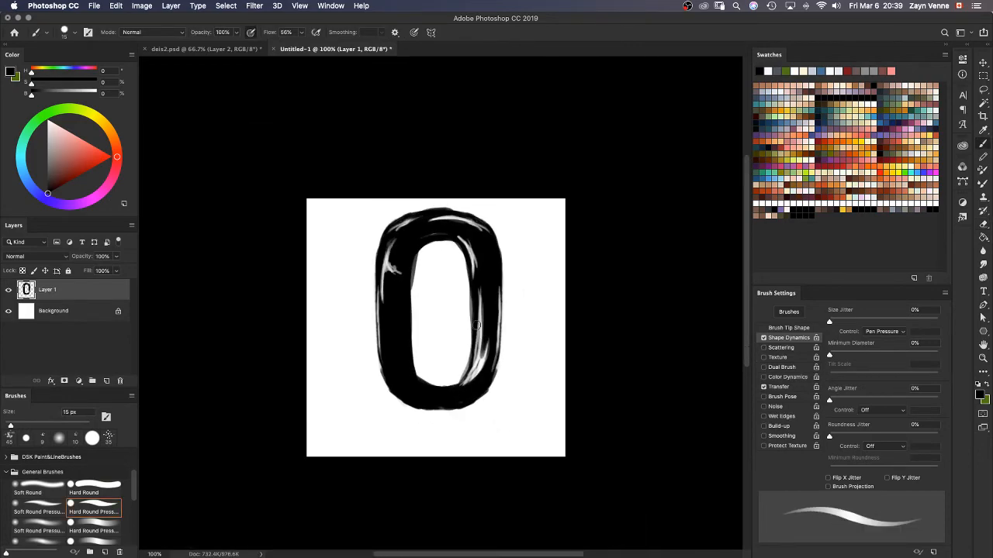
key("super+j")
key("super+t")
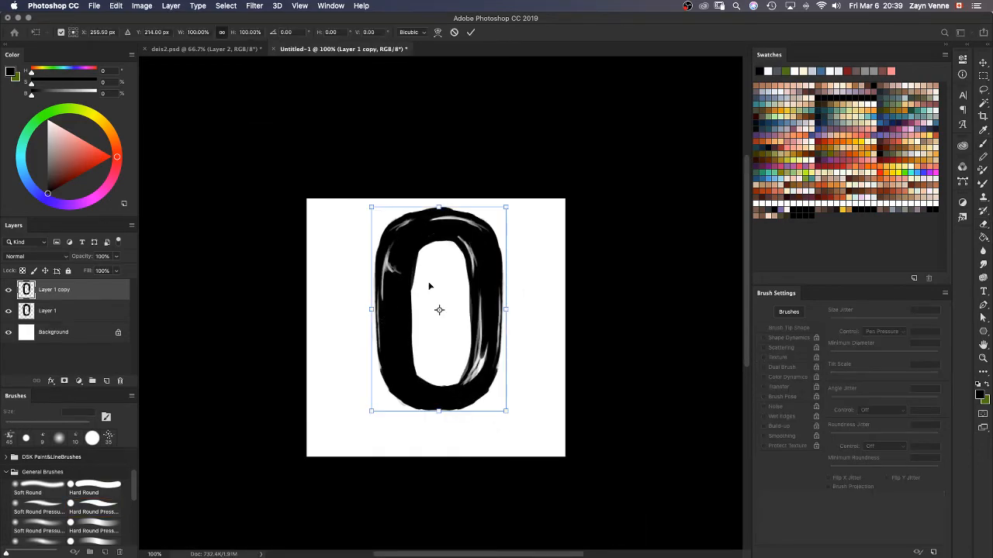
right_click(429, 281)
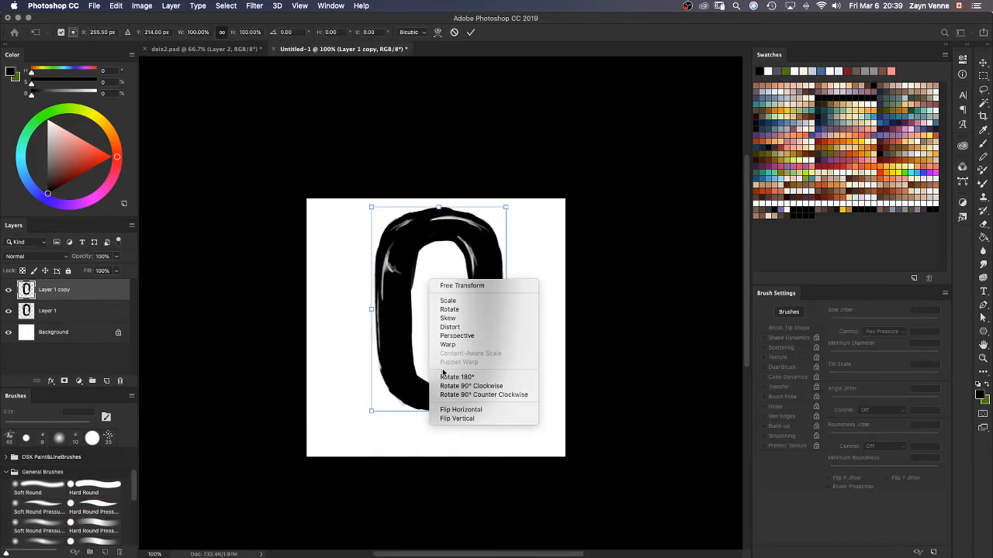
left_click(457, 419)
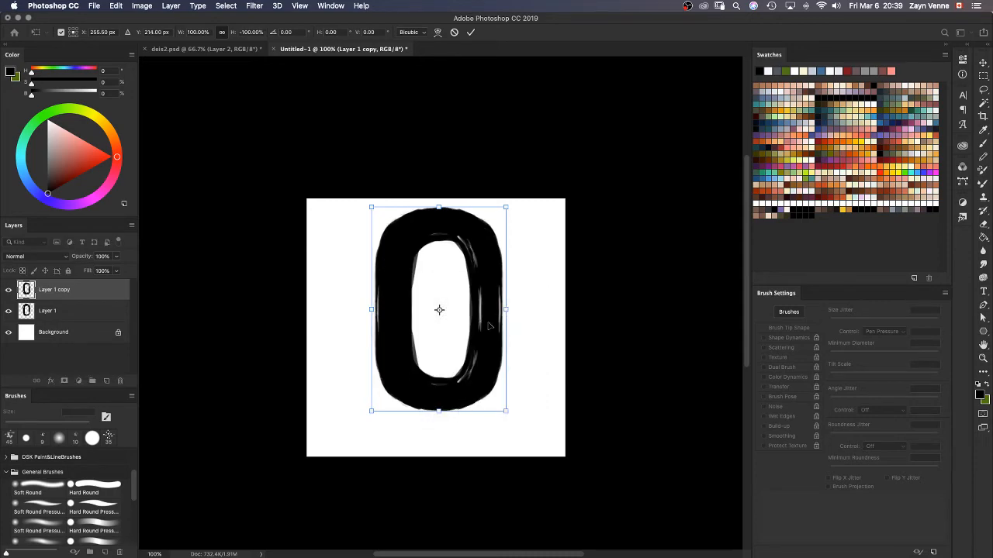
key("Return")
Step: Erase the vertically flipped copy over the original highlights with a 45 px eraser, then merge it down into Layer 1
key("e")
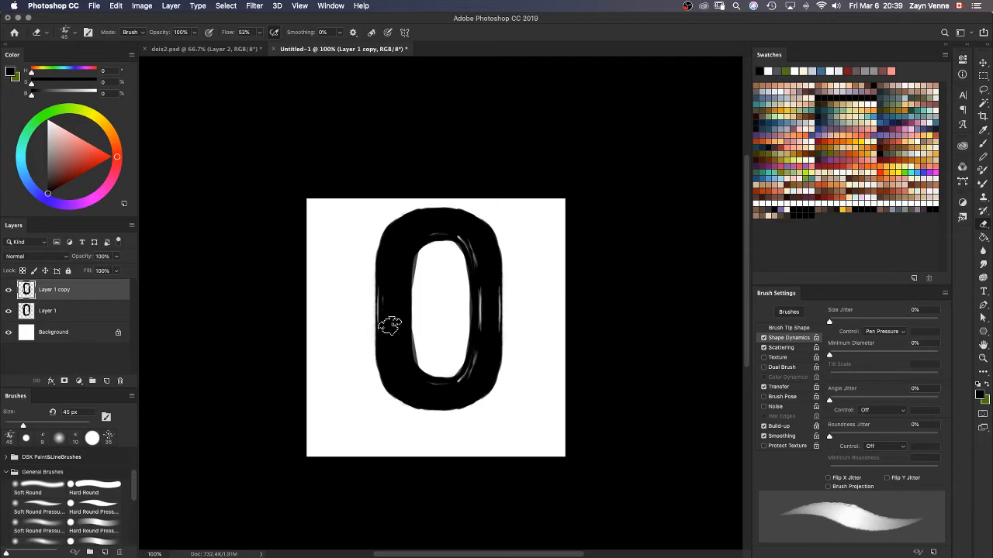
mouse_move(405, 377)
left_mouse_down()
mouse_move(446, 390)
mouse_move(485, 341)
mouse_move(480, 365)
mouse_move(460, 388)
mouse_move(484, 300)
mouse_move(484, 342)
mouse_move(482, 267)
mouse_move(466, 229)
mouse_move(442, 221)
mouse_move(476, 247)
mouse_move(438, 220)
mouse_move(475, 233)
mouse_move(462, 222)
mouse_move(482, 241)
mouse_move(487, 311)
mouse_move(466, 235)
left_mouse_up()
mouse_move(414, 225)
left_mouse_down()
mouse_move(391, 256)
mouse_move(397, 232)
mouse_move(386, 288)
mouse_move(390, 349)
mouse_move(394, 278)
left_mouse_up()
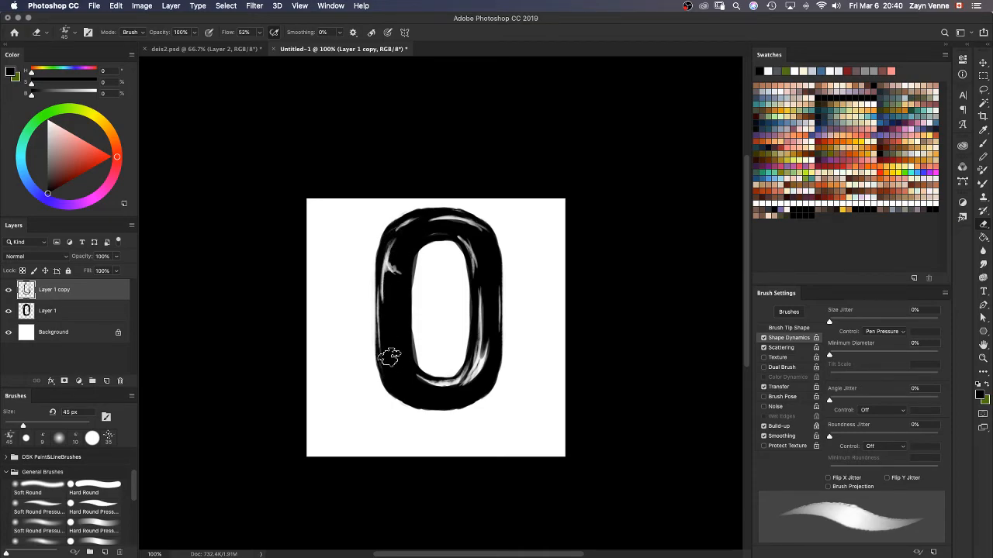
mouse_move(402, 377)
left_mouse_down()
mouse_move(392, 345)
mouse_move(423, 385)
mouse_move(390, 333)
mouse_move(419, 381)
mouse_move(399, 368)
left_mouse_up()
key("b")
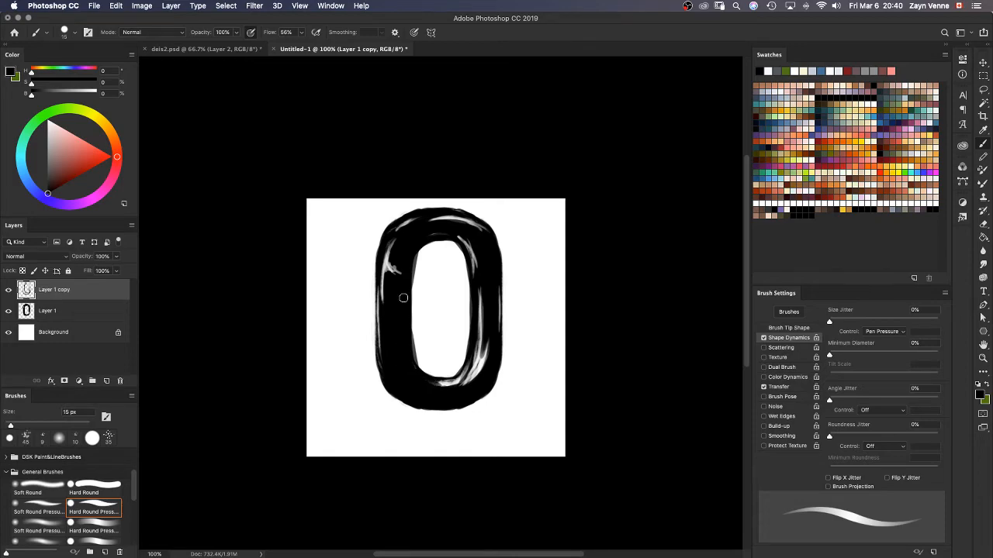
right_click(83, 296)
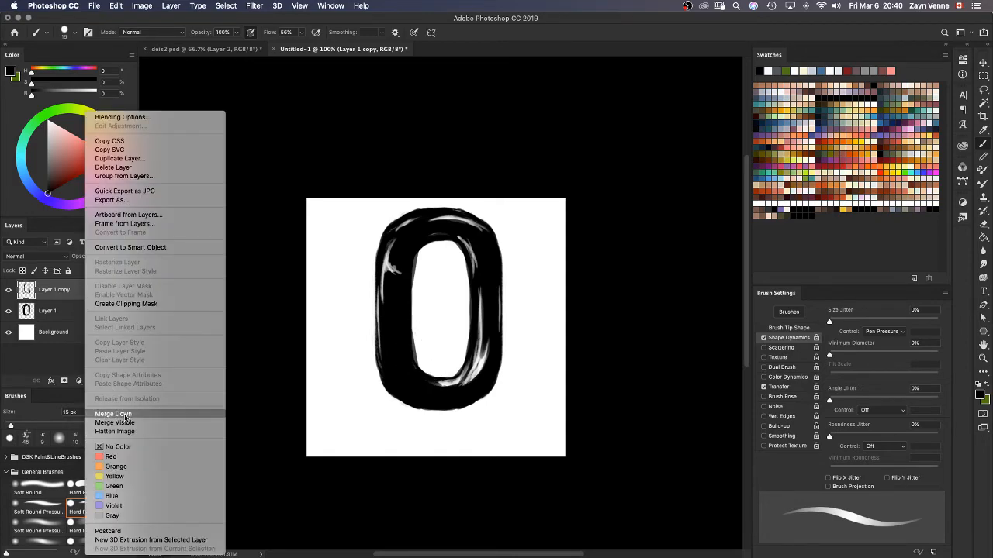
left_click(147, 413)
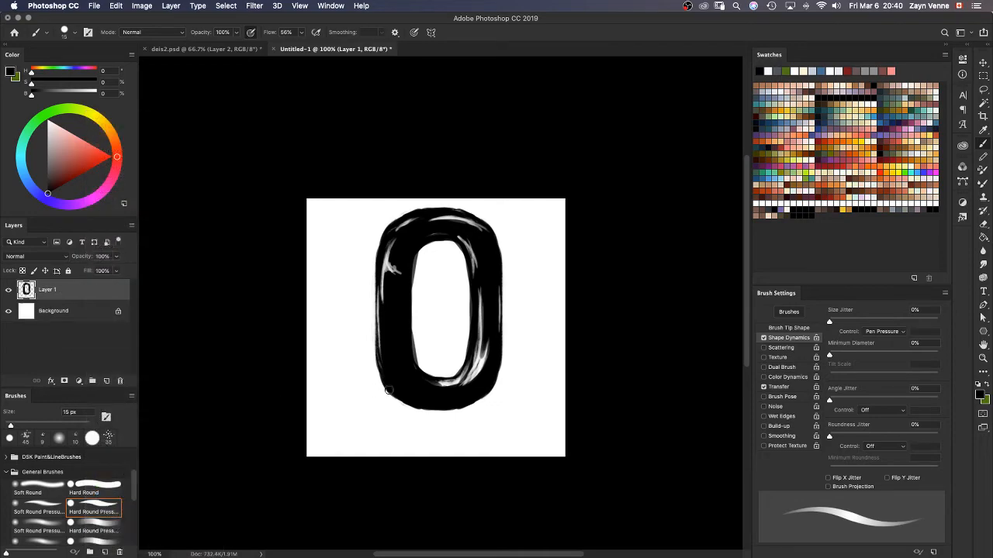
Step: Shrink the eraser to 9 px and erase thin highlights along the link's lower left and upper left outer edges
key("e")
key("bracketleft")
key("bracketleft")
key("bracketleft")
key("bracketleft")
key("bracketleft")
key("bracketleft")
key("bracketleft")
key("bracketleft")
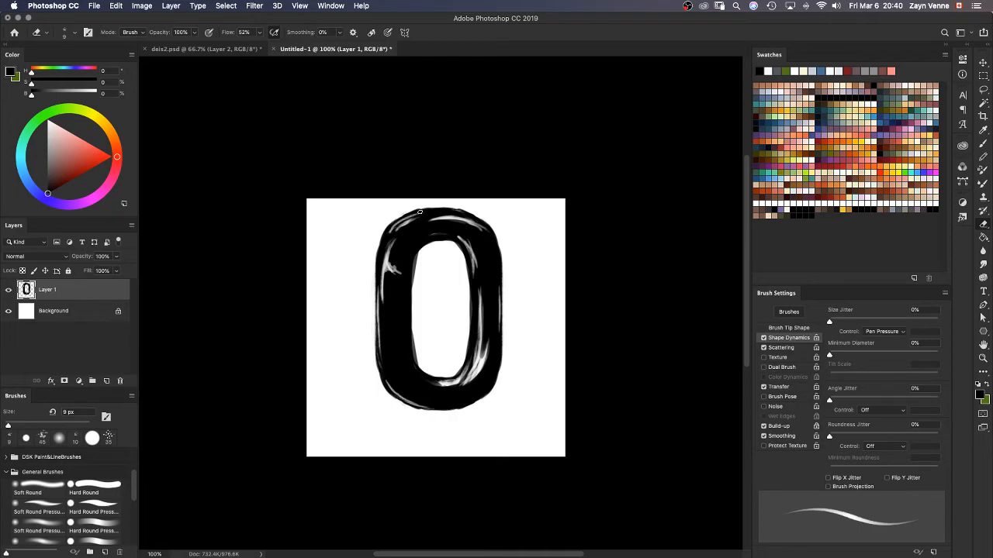
Step: Check the link at smaller zoom levels and move it down to the vertical center of the canvas
key("super+minus")
key("super+minus")
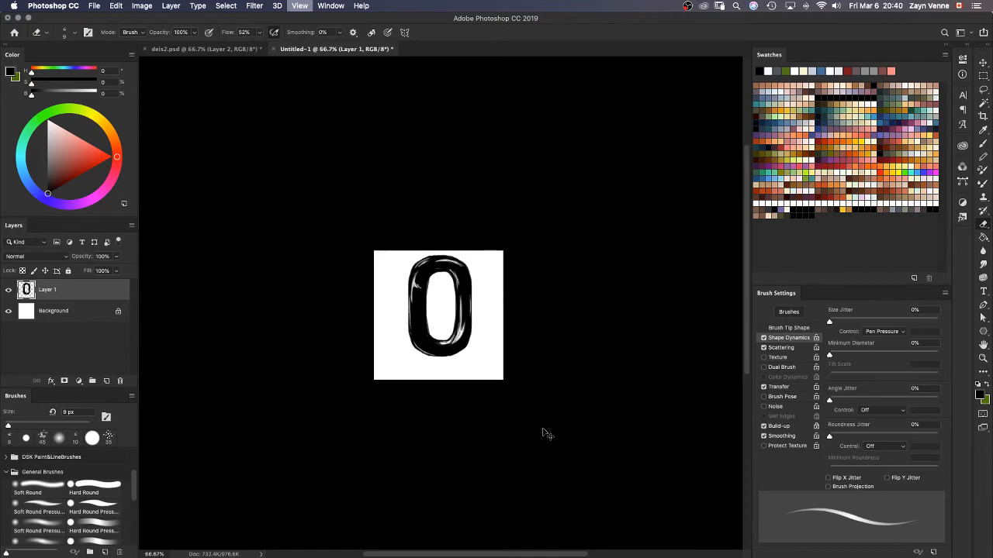
key("super+minus")
key("super+equal")
key("super+equal")
key("super+equal")
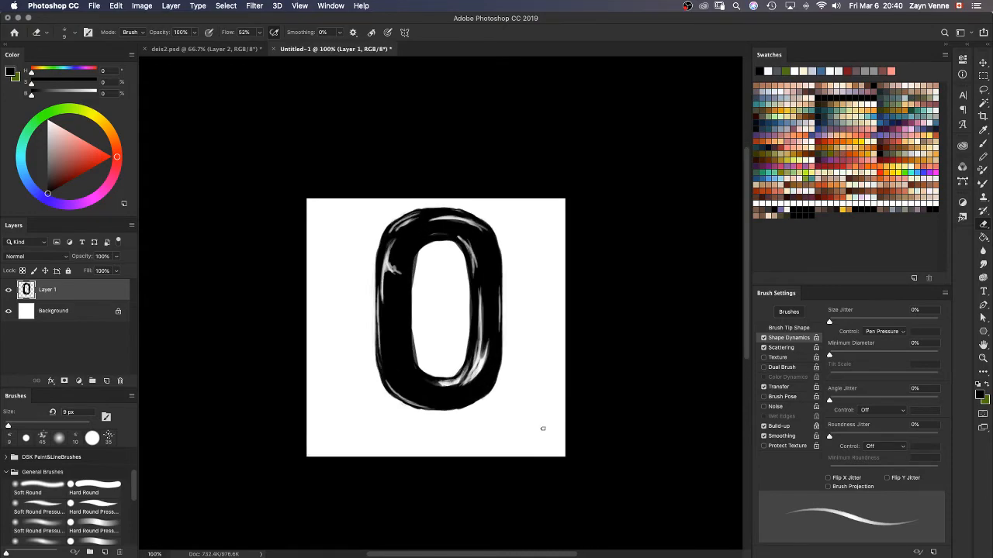
key("v")
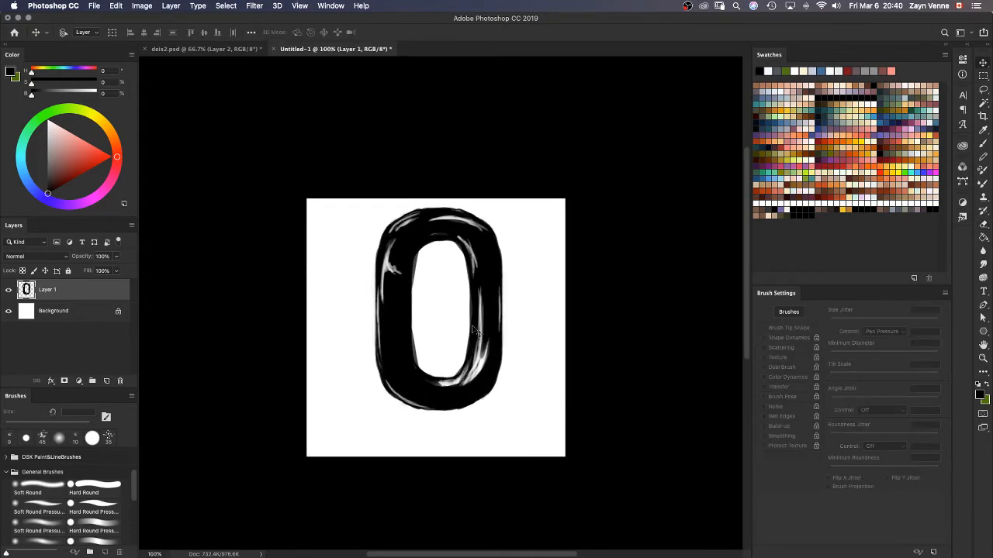
left_click_drag(481, 327, 486, 348)
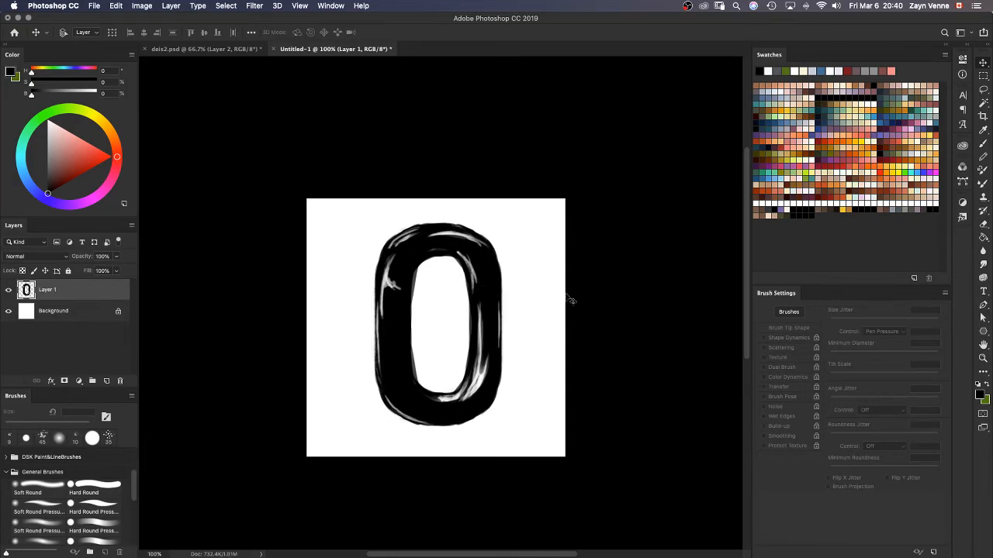
right_click(92, 292)
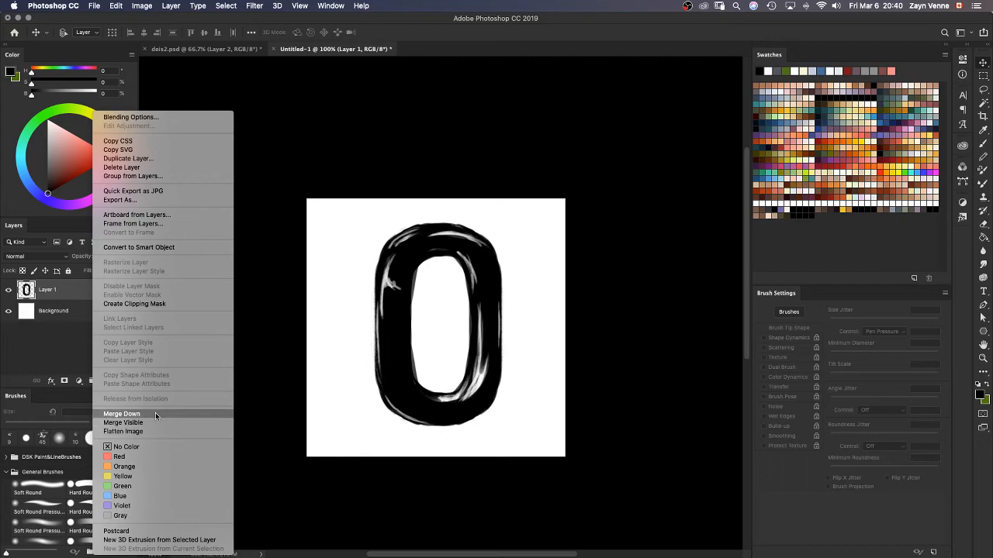
left_click(30, 349)
left_click(30, 350)
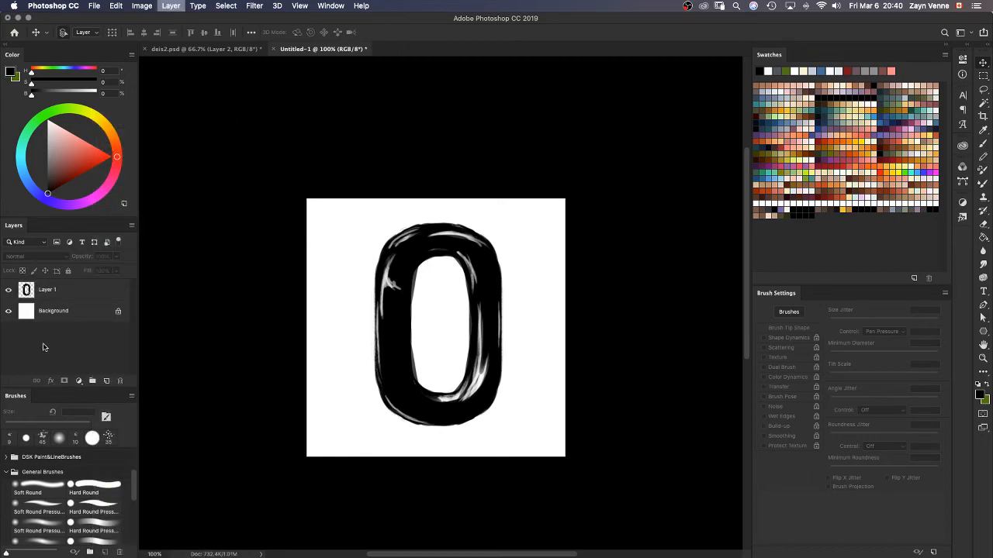
Step: Duplicate Layer 1, hide the copy as a backup, and merge the original Layer 1 down into the Background
left_click(76, 295)
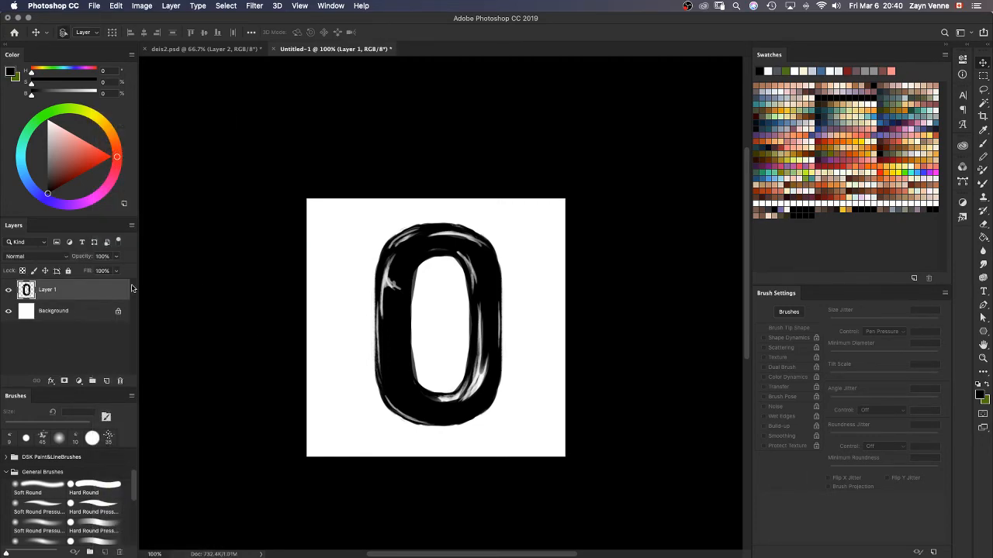
key("super+j")
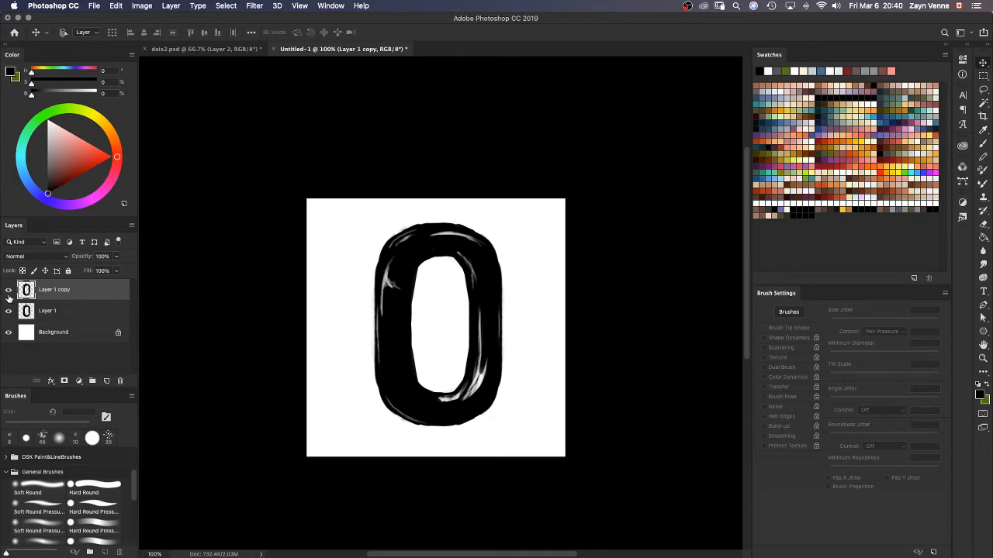
left_click(8, 291)
right_click(77, 312)
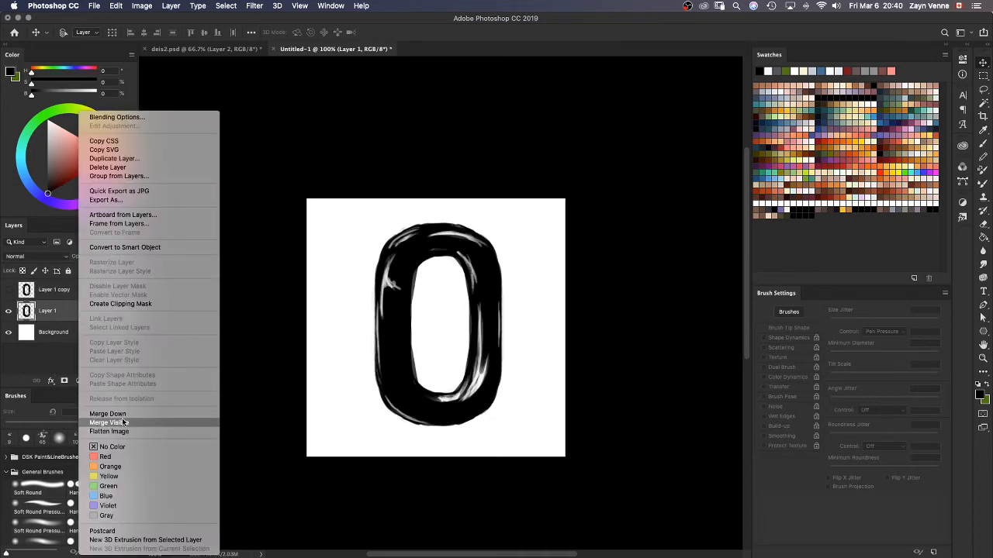
left_click(129, 418)
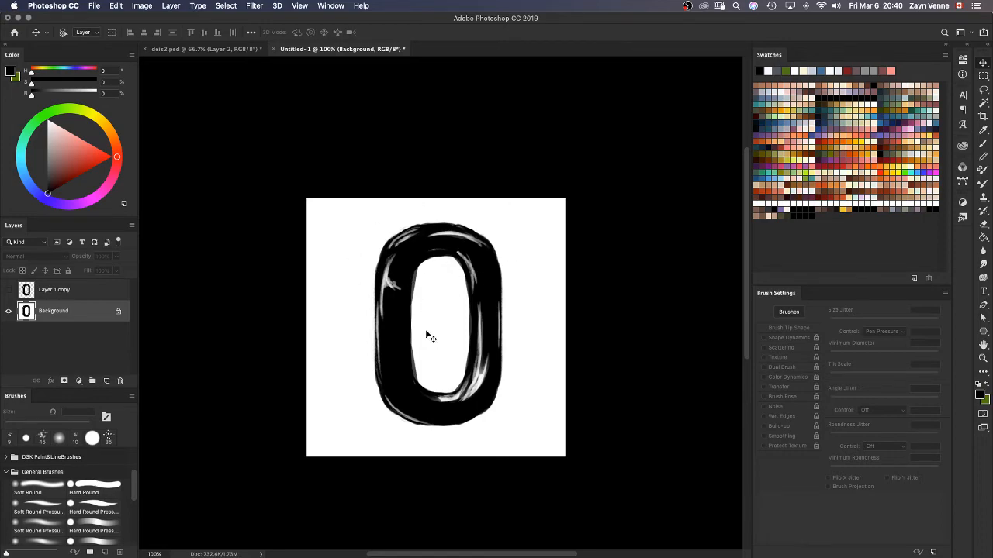
Step: Select the whole chain link canvas and define it as a brush preset named Sampled Brush 3
key("super+a")
left_click(134, 6)
mouse_move(118, 6)
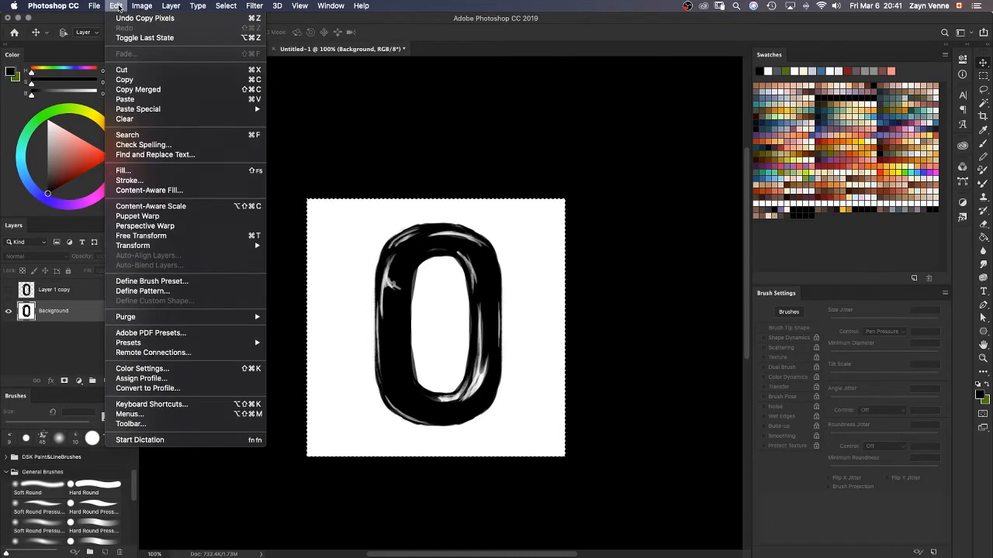
left_click(194, 281)
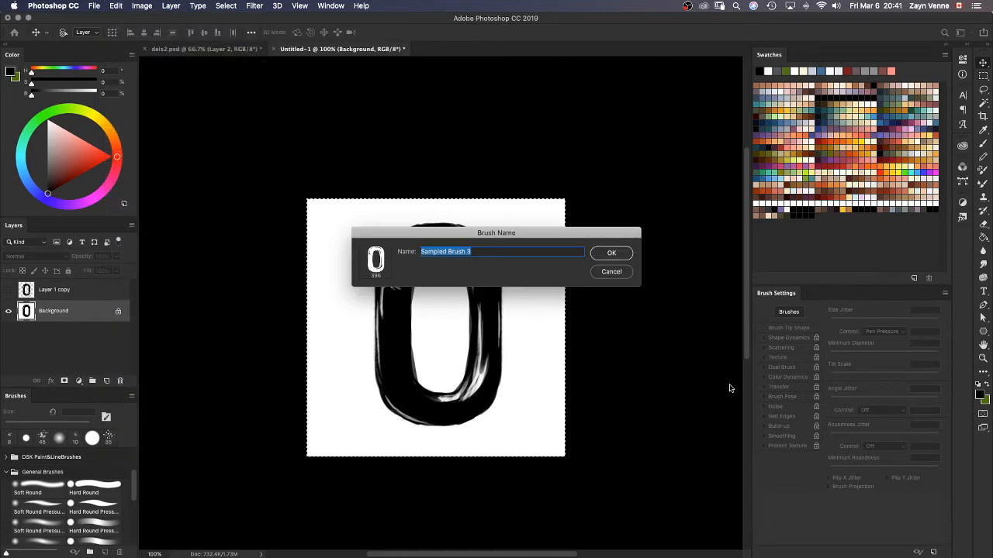
left_click(610, 256)
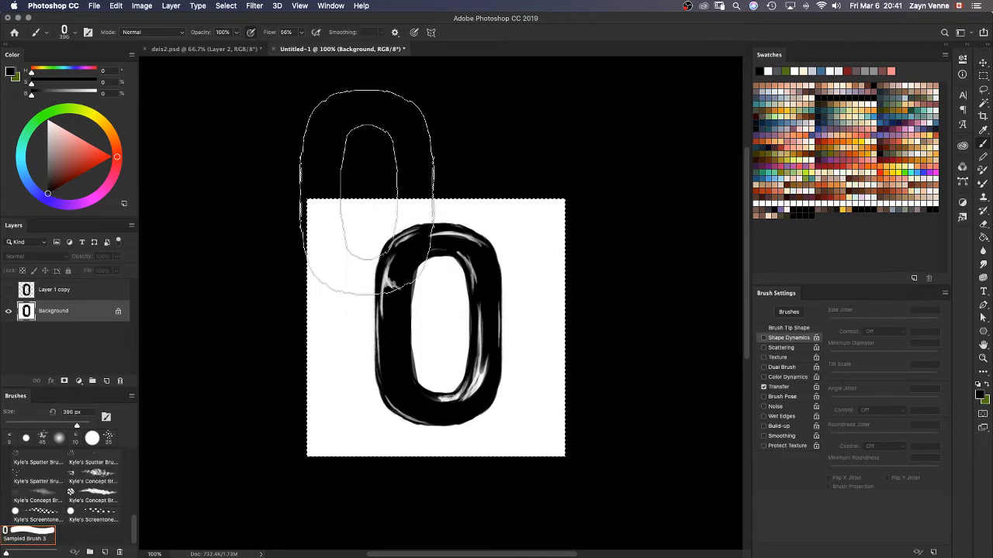
Step: Switch to deis2.psd and set the chain brush tip's angle to 73° and its spacing to 104%
left_click(216, 51)
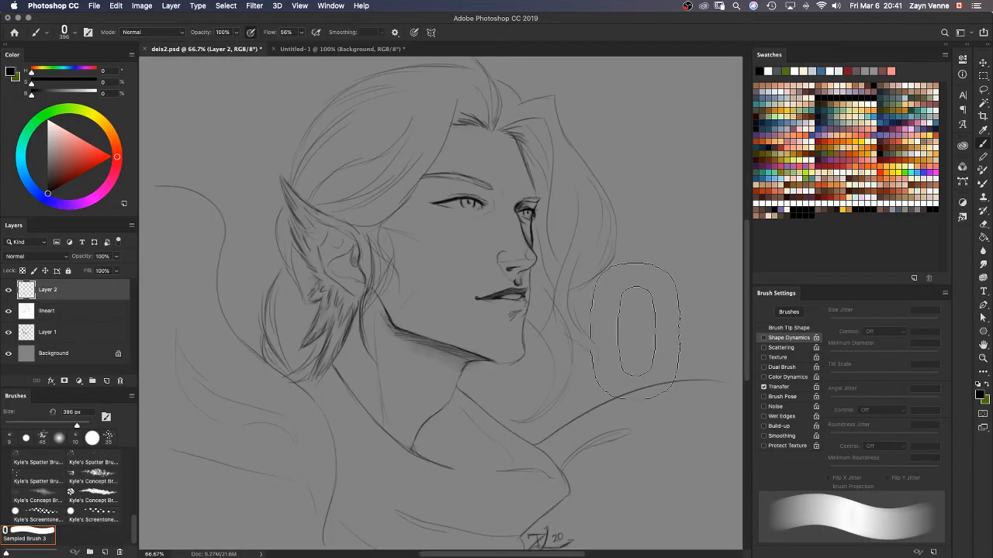
left_click(791, 328)
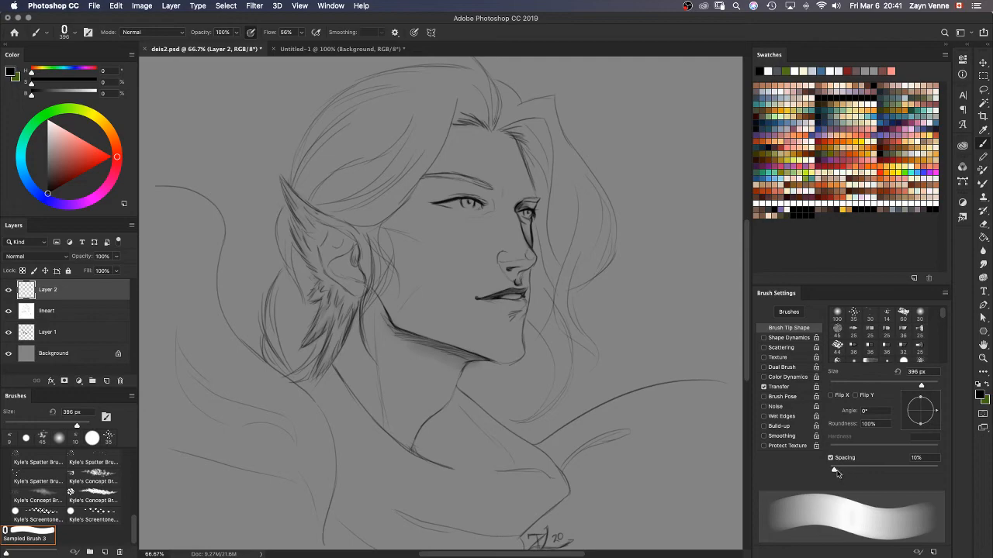
left_click_drag(836, 472, 877, 470)
mouse_move(940, 416)
left_mouse_down()
mouse_move(926, 432)
mouse_move(940, 408)
mouse_move(918, 372)
mouse_move(930, 375)
left_mouse_up()
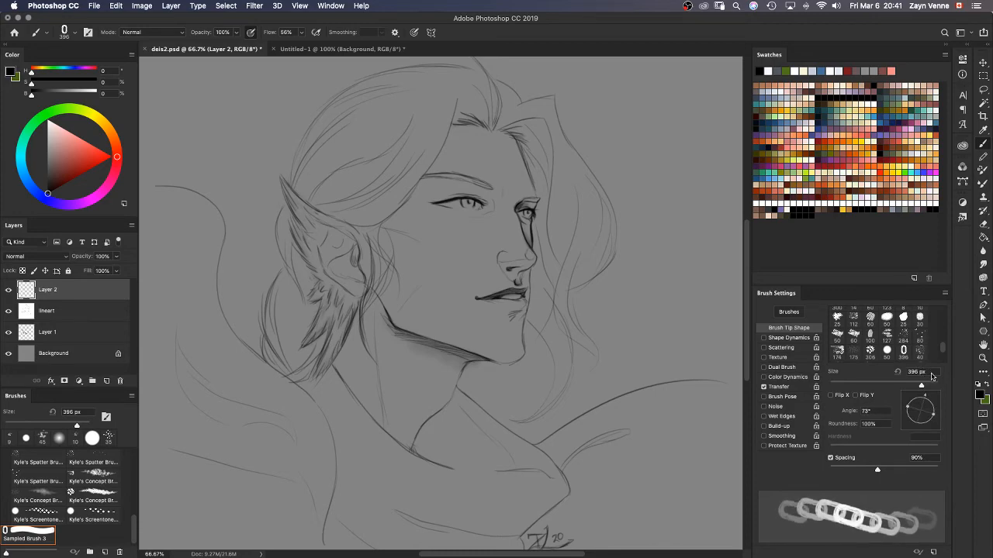
left_click_drag(878, 471, 887, 470)
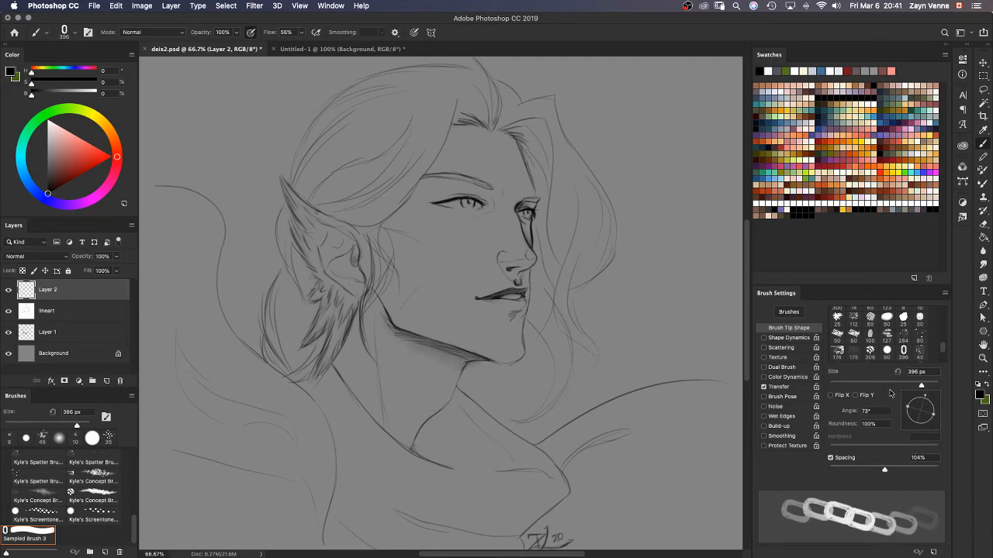
Step: Test the 396 px chain brush with strokes at its current angle and at 34°, undoing each stroke
mouse_move(607, 127)
left_mouse_down()
mouse_move(627, 179)
mouse_move(641, 256)
mouse_move(639, 330)
mouse_move(609, 432)
left_mouse_up()
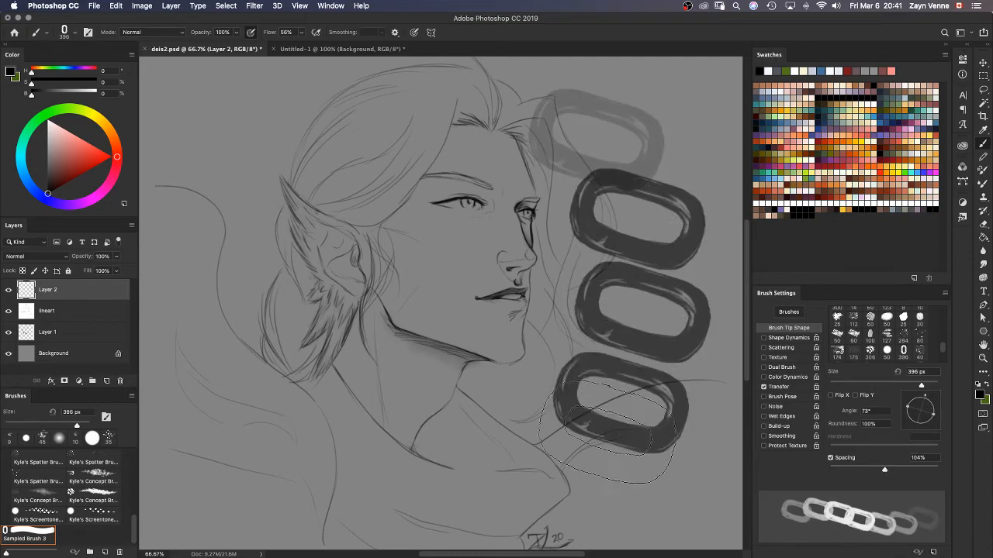
key("super+z")
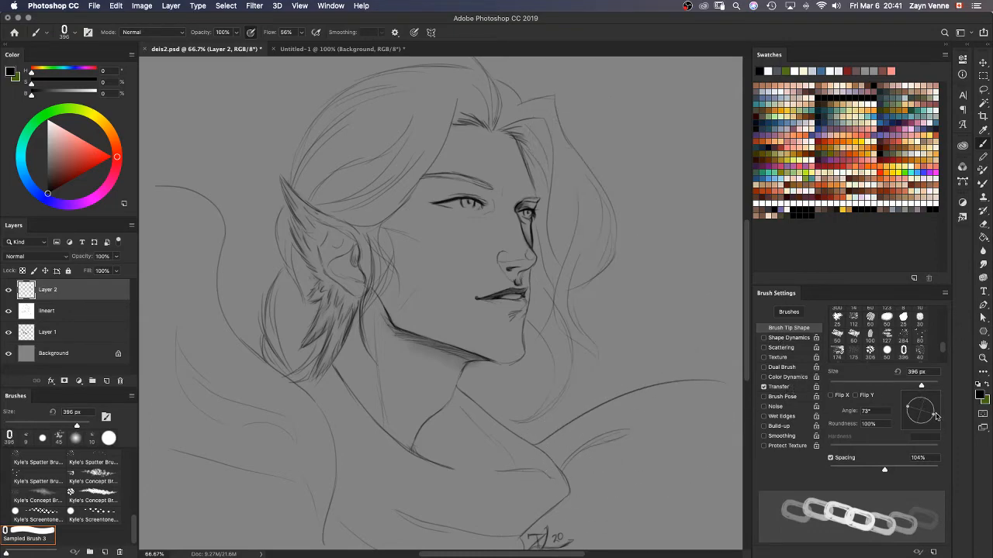
mouse_move(935, 419)
left_mouse_down()
mouse_move(930, 428)
mouse_move(932, 404)
left_mouse_up()
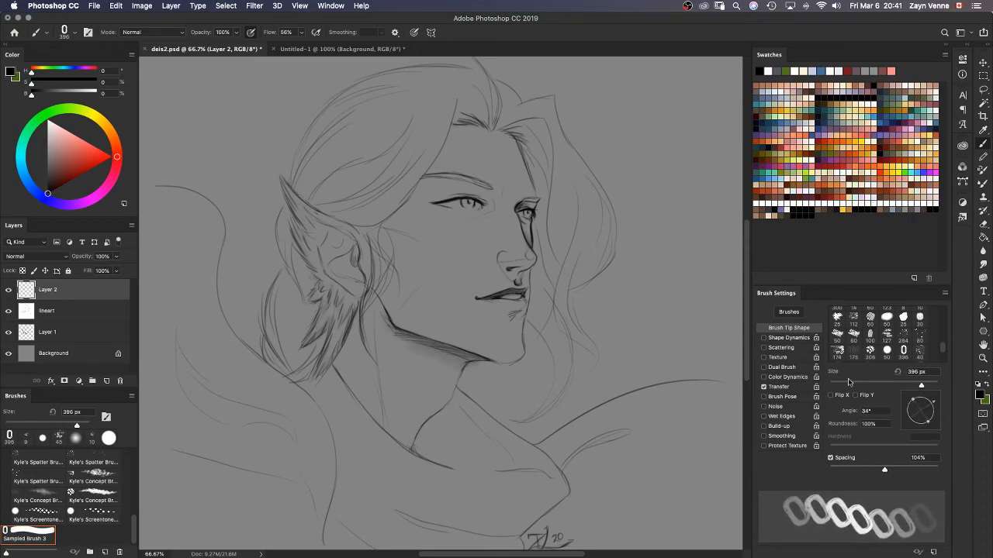
mouse_move(590, 143)
left_mouse_down()
mouse_move(621, 256)
mouse_move(543, 481)
mouse_move(435, 504)
left_mouse_up()
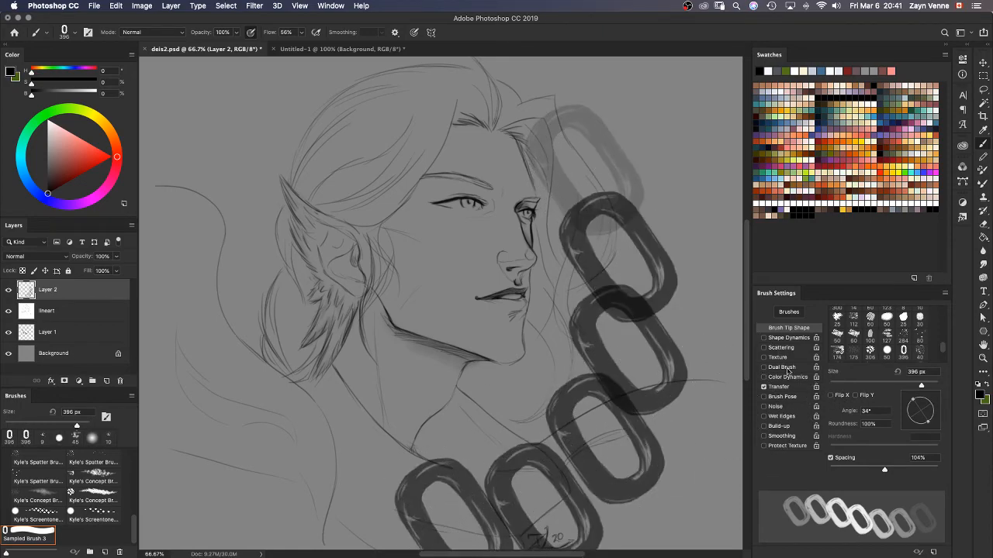
key("super+z")
Step: Reduce the brush size to 70 px and paint a curved test chain in front of the face
key("[")
key("[")
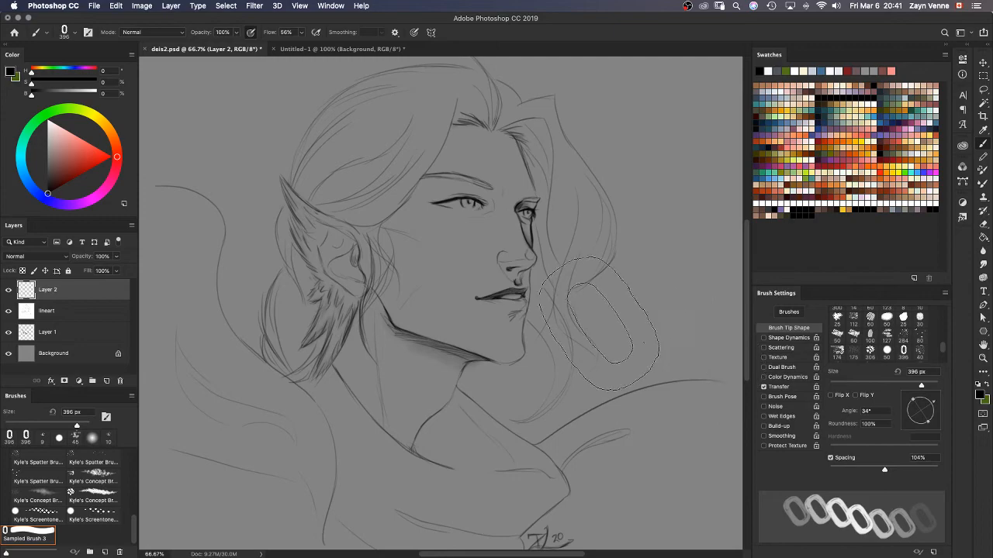
key("[")
key("[")
key("[")
key("[")
key("[")
key("[")
key("[")
key("[")
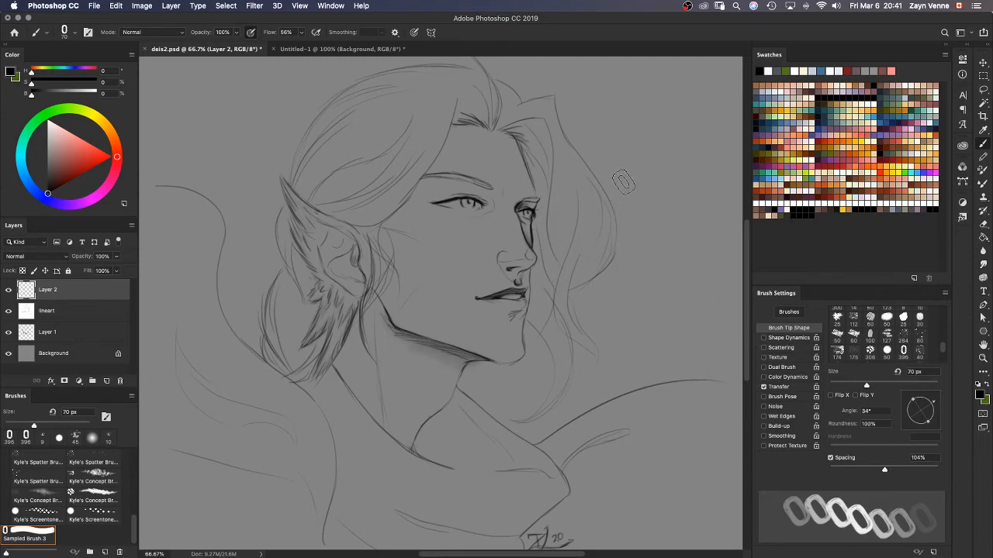
mouse_move(615, 173)
left_mouse_down()
mouse_move(658, 271)
mouse_move(656, 351)
mouse_move(629, 421)
mouse_move(578, 471)
left_mouse_up()
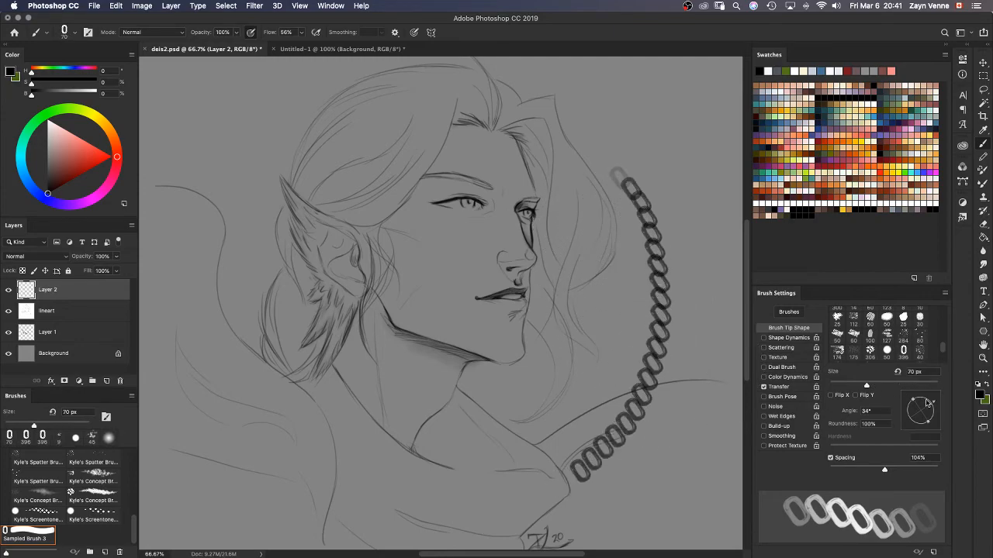
Step: Set the tip angle to 7° and paint vertical test chains, undoing the earlier strokes before painting a straight one
left_click_drag(934, 404, 937, 409)
mouse_move(645, 136)
left_mouse_down()
mouse_move(671, 245)
mouse_move(667, 508)
left_mouse_up()
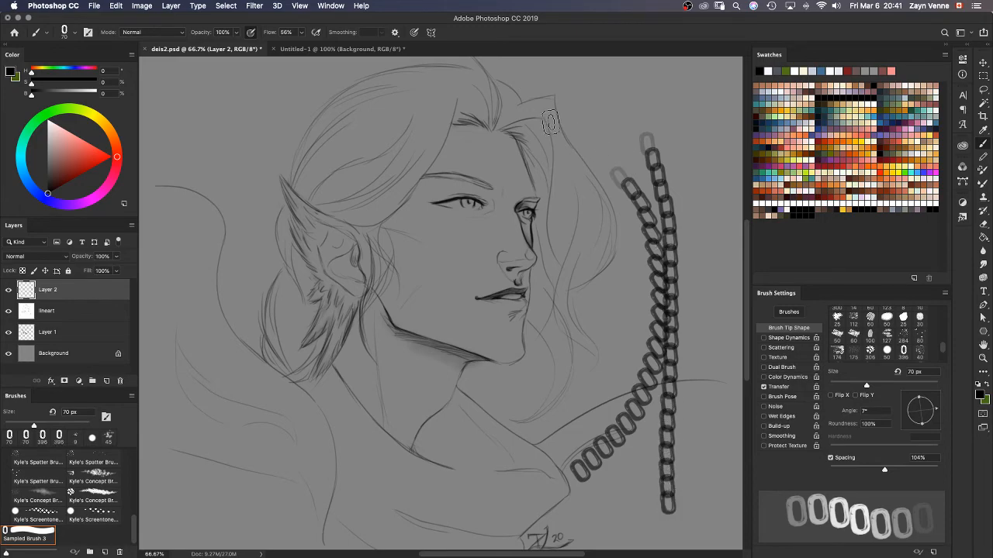
left_click_drag(556, 118, 578, 384, "shift")
key("super+z")
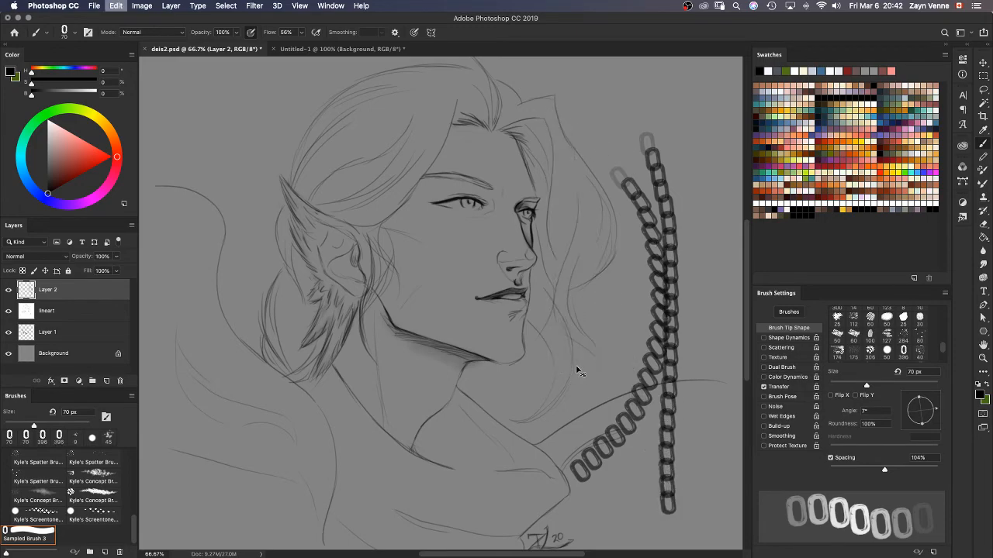
key("super+z")
key("super+z")
mouse_move(578, 92)
left_mouse_down()
mouse_move(601, 454)
mouse_move(600, 443)
left_mouse_up()
key("super+z")
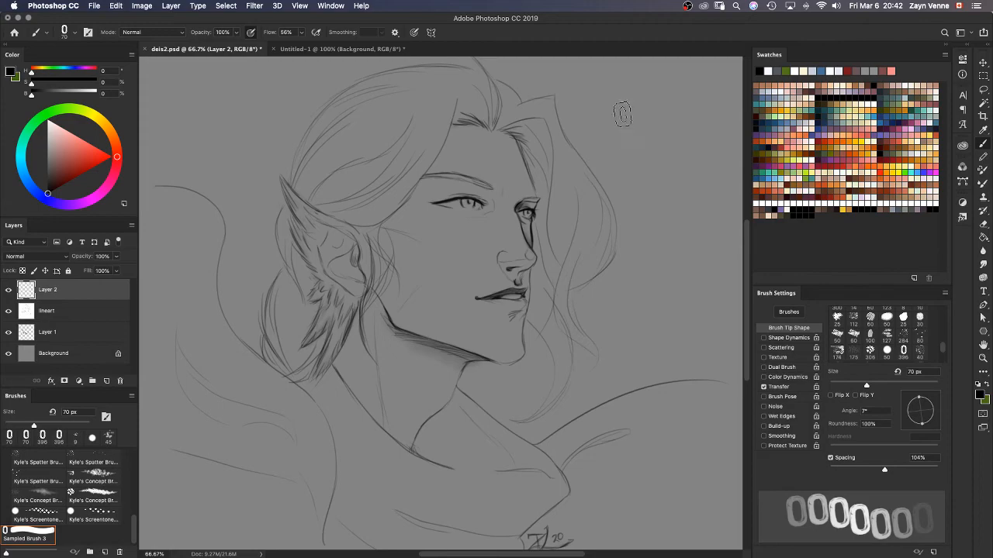
left_click_drag(615, 86, 633, 490)
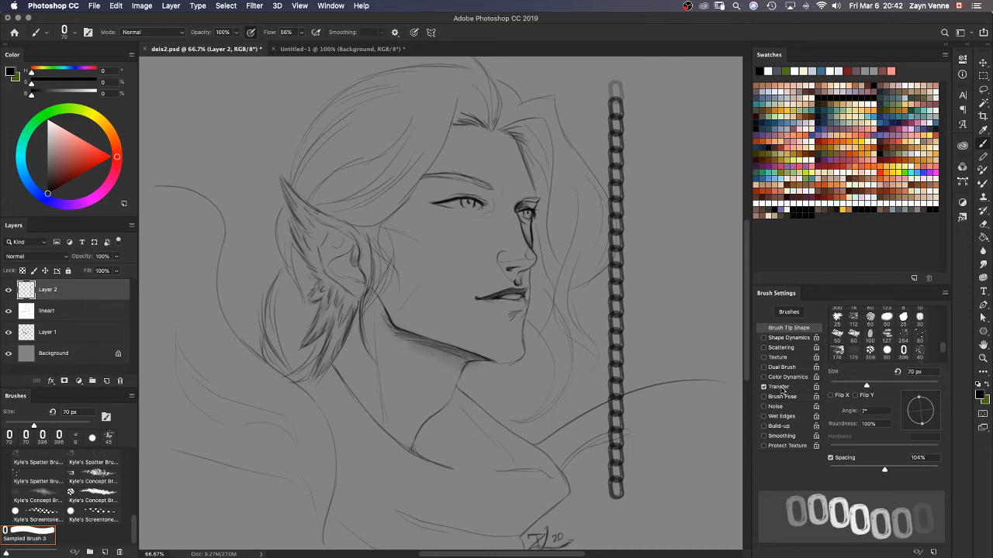
Step: Enable Shape Dynamics, paint a winding test chain across the face, and clear all test strokes from Layer 2
left_click(787, 339)
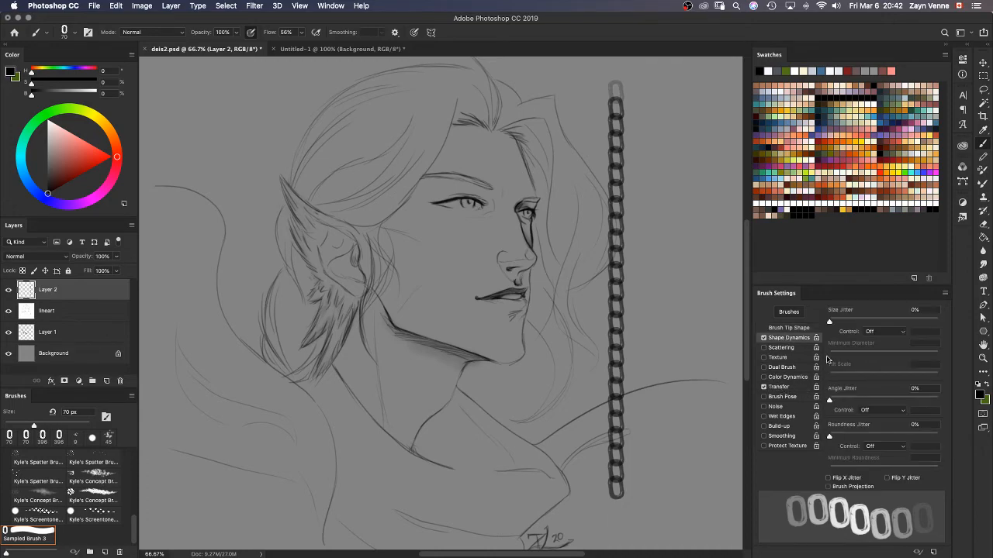
left_click(881, 415)
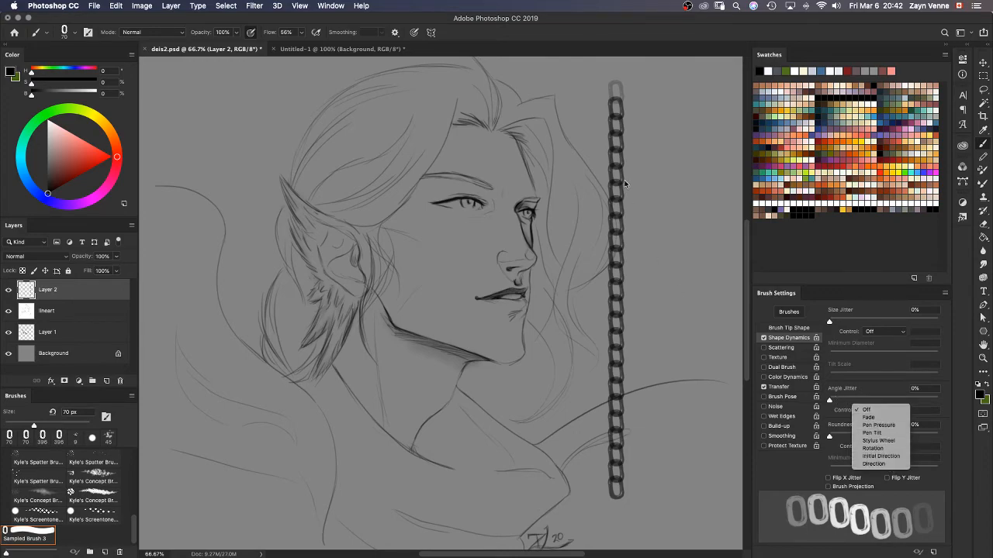
mouse_move(653, 136)
left_mouse_down()
mouse_move(653, 281)
mouse_move(501, 239)
mouse_move(400, 186)
mouse_move(448, 275)
left_mouse_up()
key("super+a")
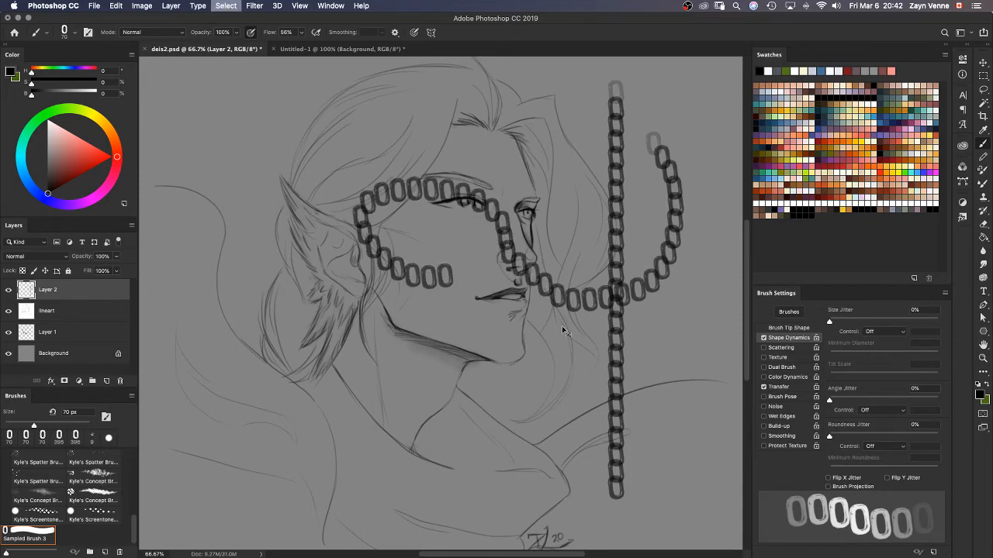
key("Delete")
Step: Set the angle jitter control to Direction, test it with a winding chain, and undo the stroke
left_click(890, 412)
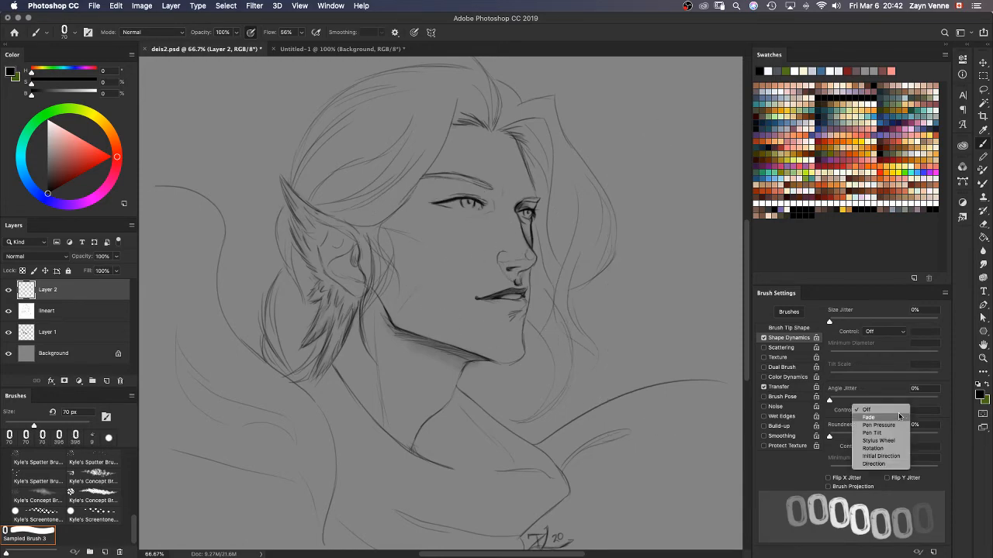
left_click(896, 464)
mouse_move(613, 115)
left_mouse_down()
mouse_move(647, 221)
mouse_move(623, 269)
mouse_move(520, 324)
mouse_move(512, 354)
mouse_move(579, 418)
mouse_move(588, 454)
mouse_move(546, 481)
mouse_move(424, 472)
mouse_move(419, 512)
left_mouse_up()
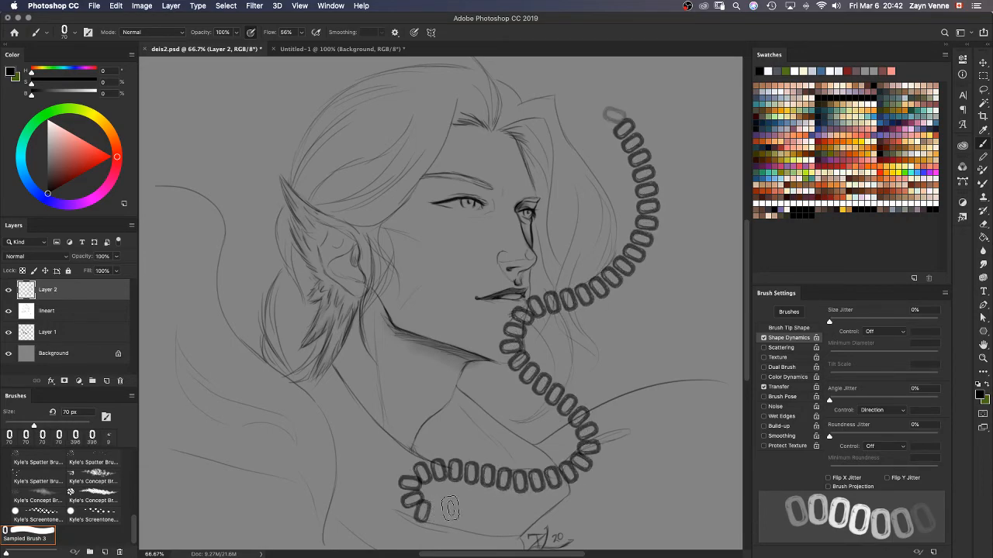
key("super+z")
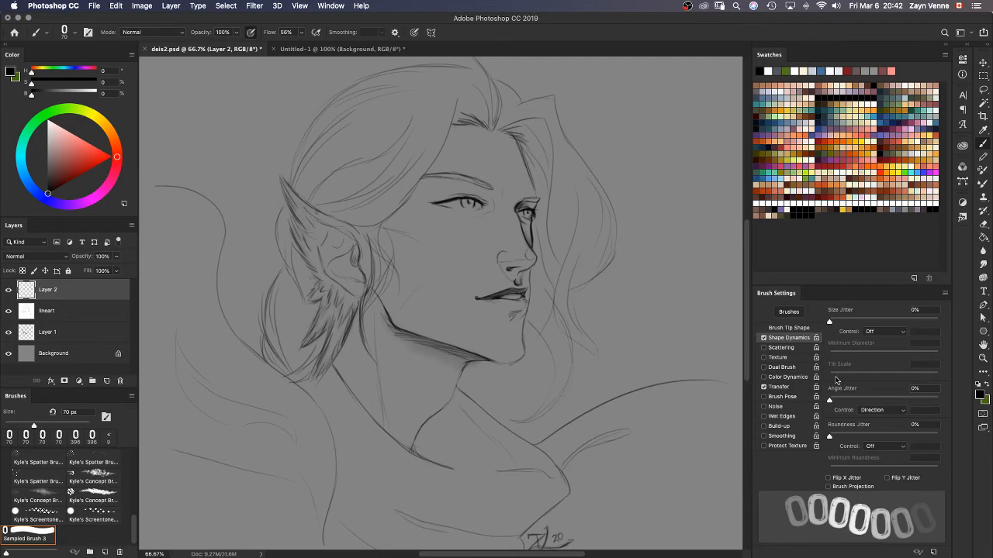
Step: Rotate the brush tip to about -60° and to -81°, painting a curved test chain at each angle
left_click(799, 327)
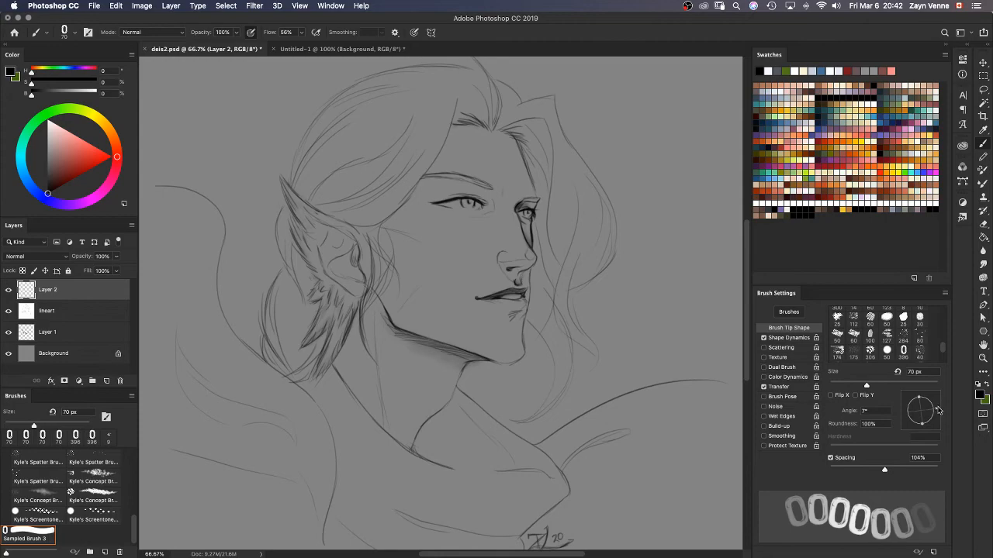
left_click_drag(936, 412, 929, 427)
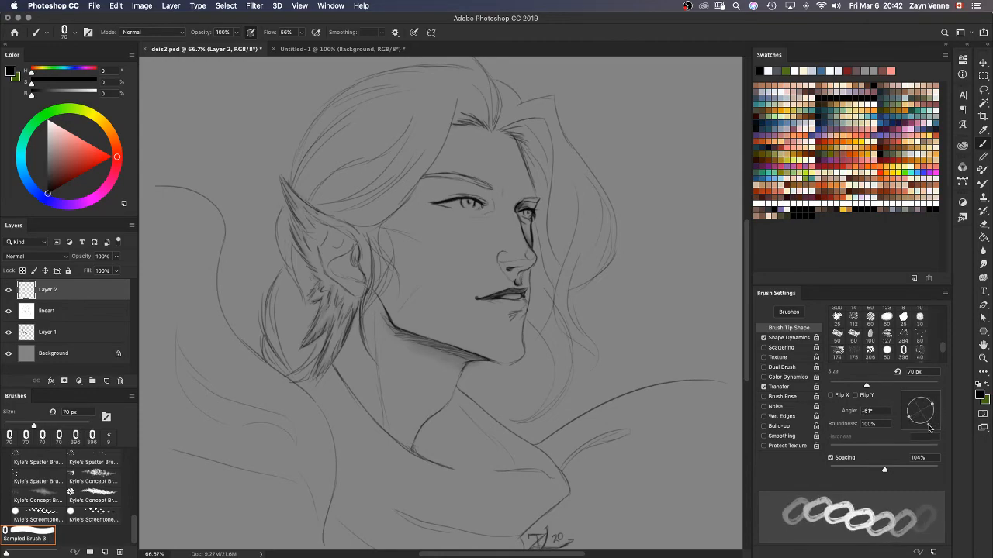
mouse_move(631, 151)
left_mouse_down()
mouse_move(649, 190)
mouse_move(648, 258)
mouse_move(601, 335)
left_mouse_up()
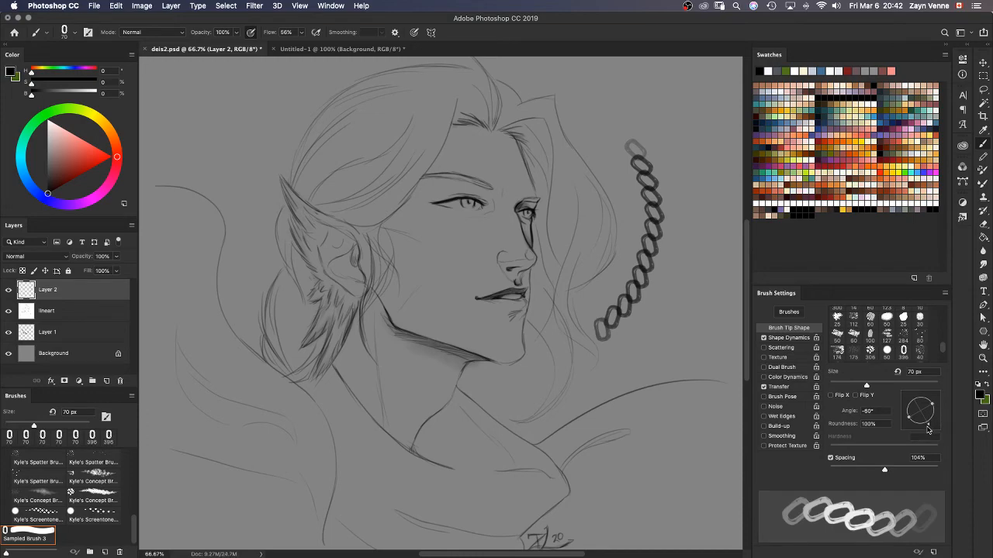
left_click_drag(928, 429, 923, 432)
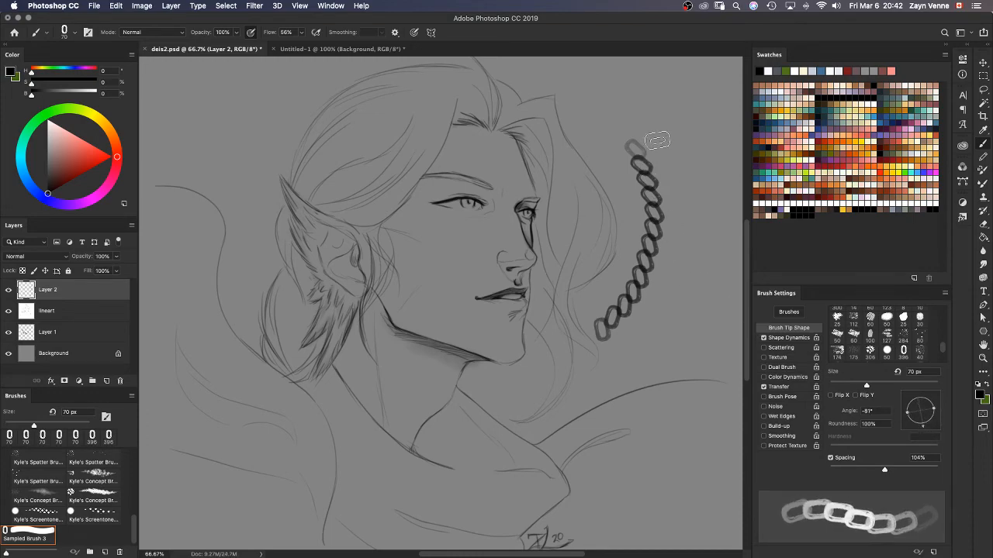
mouse_move(656, 141)
left_mouse_down()
mouse_move(677, 239)
mouse_move(668, 309)
mouse_move(636, 371)
mouse_move(587, 401)
mouse_move(513, 418)
mouse_move(368, 415)
mouse_move(327, 446)
mouse_move(349, 496)
left_mouse_up()
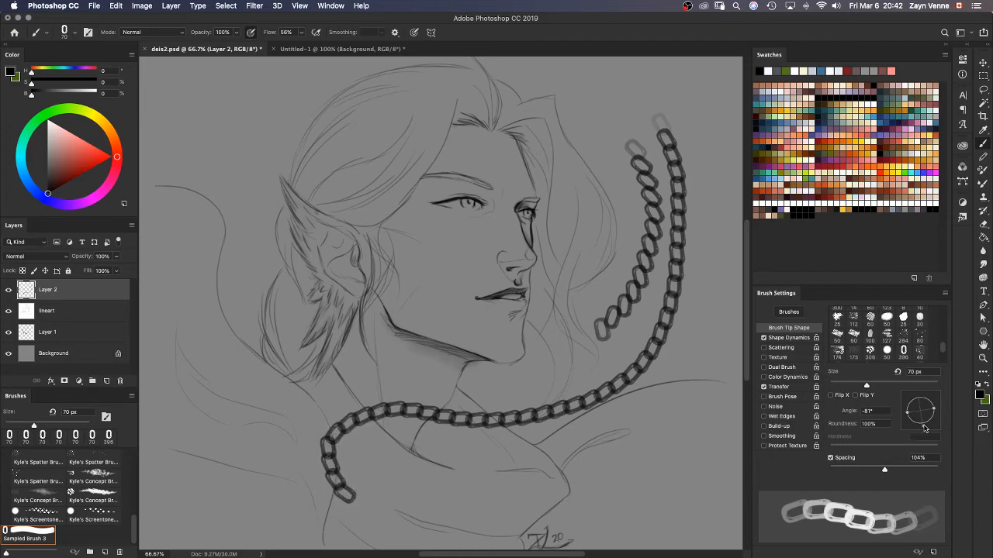
Step: Set the tip angle to -85°, paint a long winding test chain, and clear Layer 2
left_click_drag(923, 428, 921, 430)
mouse_move(565, 103)
left_mouse_down()
mouse_move(600, 176)
mouse_move(558, 311)
mouse_move(478, 367)
mouse_move(372, 394)
mouse_move(305, 441)
mouse_move(335, 510)
mouse_move(535, 480)
mouse_move(586, 508)
left_mouse_up()
key("super+a")
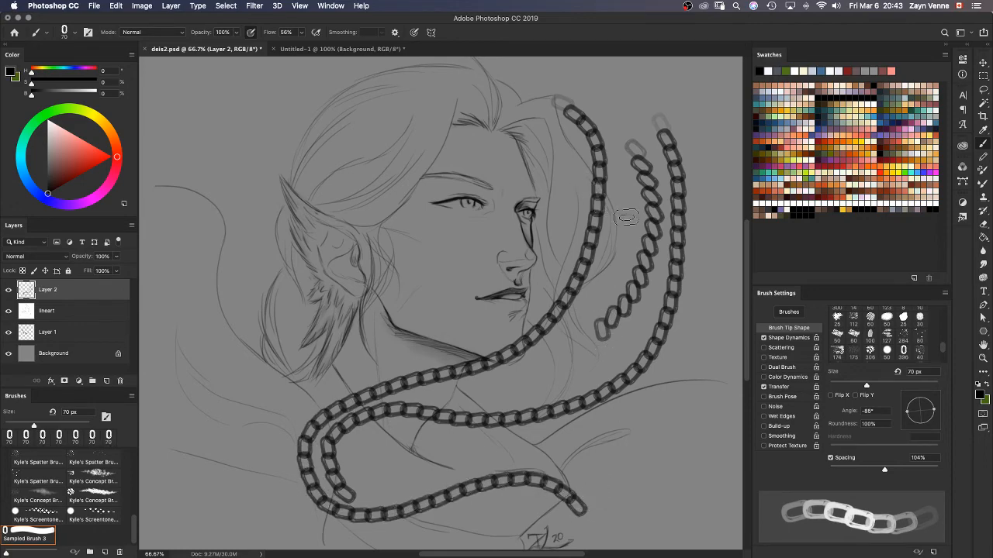
key("Delete")
Step: Paint four long curved test chains on both sides of the portrait and clear them from Layer 2
mouse_move(532, 73)
left_mouse_down()
mouse_move(612, 155)
mouse_move(607, 336)
mouse_move(523, 501)
mouse_move(659, 511)
left_mouse_up()
mouse_move(611, 95)
left_mouse_down()
mouse_move(633, 115)
mouse_move(641, 360)
mouse_move(710, 498)
left_mouse_up()
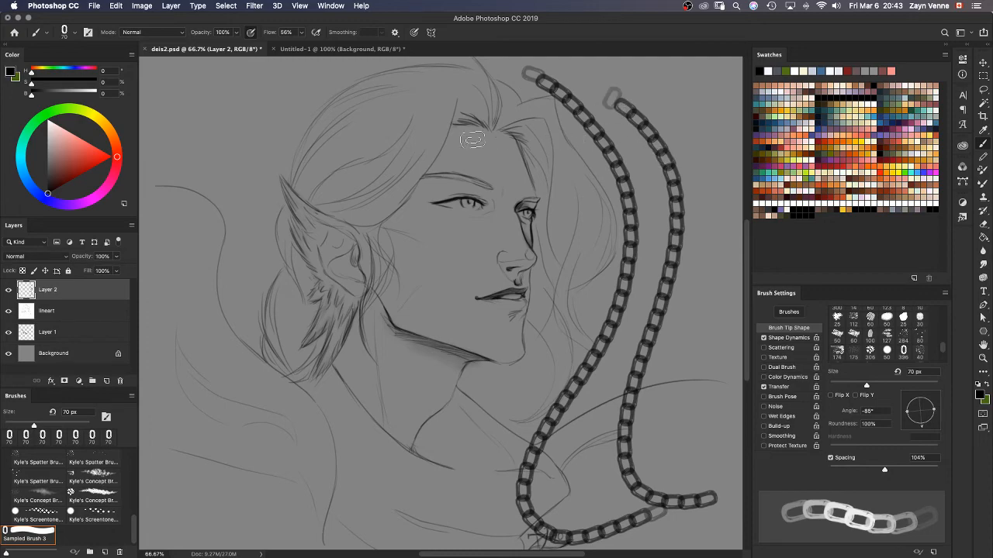
mouse_move(231, 110)
left_mouse_down()
mouse_move(238, 347)
mouse_move(345, 471)
mouse_move(388, 471)
left_mouse_up()
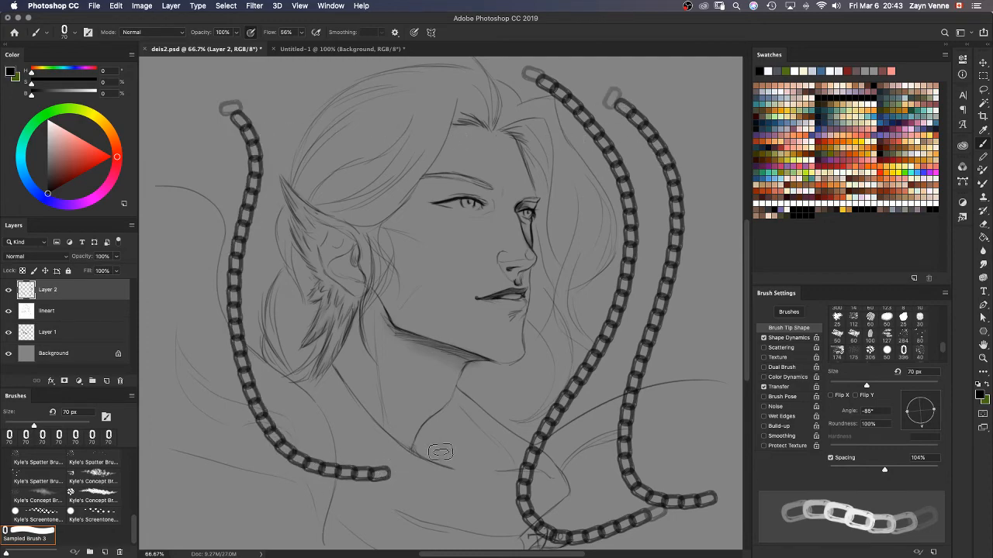
mouse_move(271, 112)
left_mouse_down()
mouse_move(256, 334)
mouse_move(360, 476)
mouse_move(512, 530)
left_mouse_up()
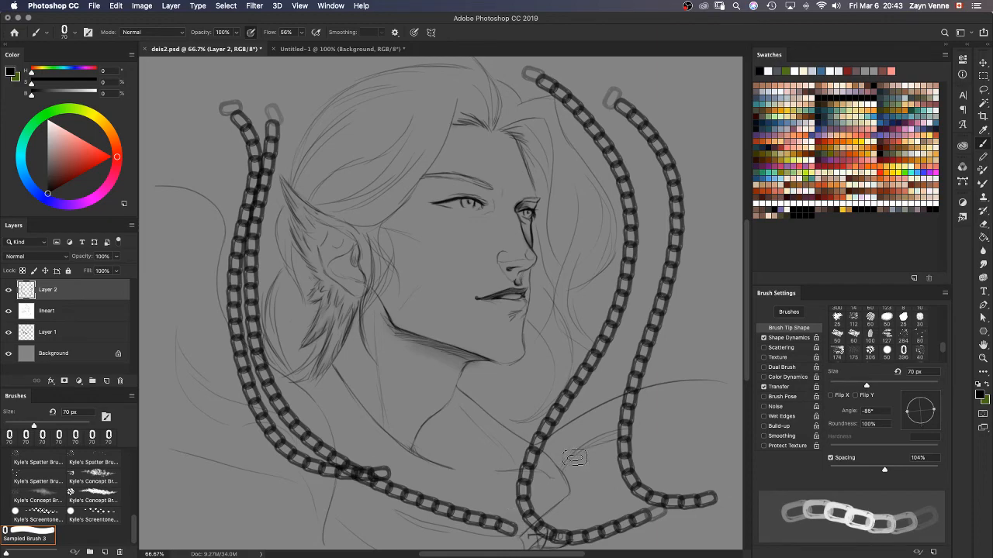
key("super+a")
key("Delete")
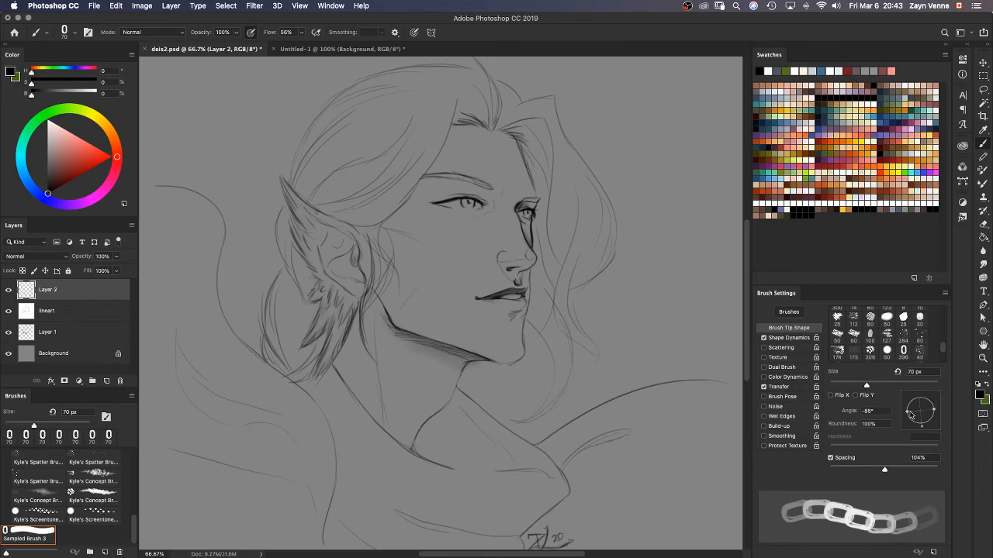
Step: Restore the brush tip's roundness to 100% and paint a long curved test chain beside the portrait's face
left_click_drag(909, 414, 909, 416)
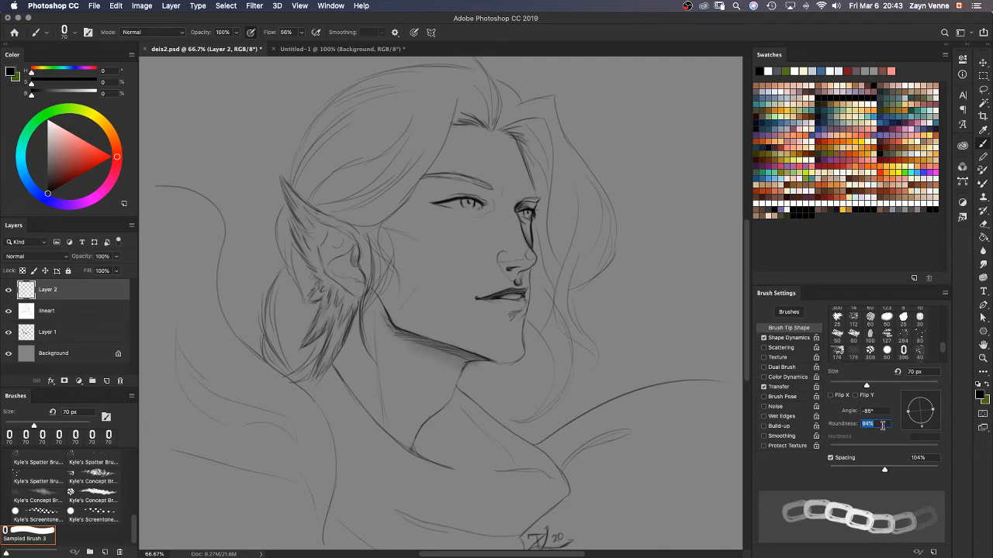
type("100")
mouse_move(644, 171)
left_mouse_down()
mouse_move(554, 497)
mouse_move(669, 530)
left_mouse_up()
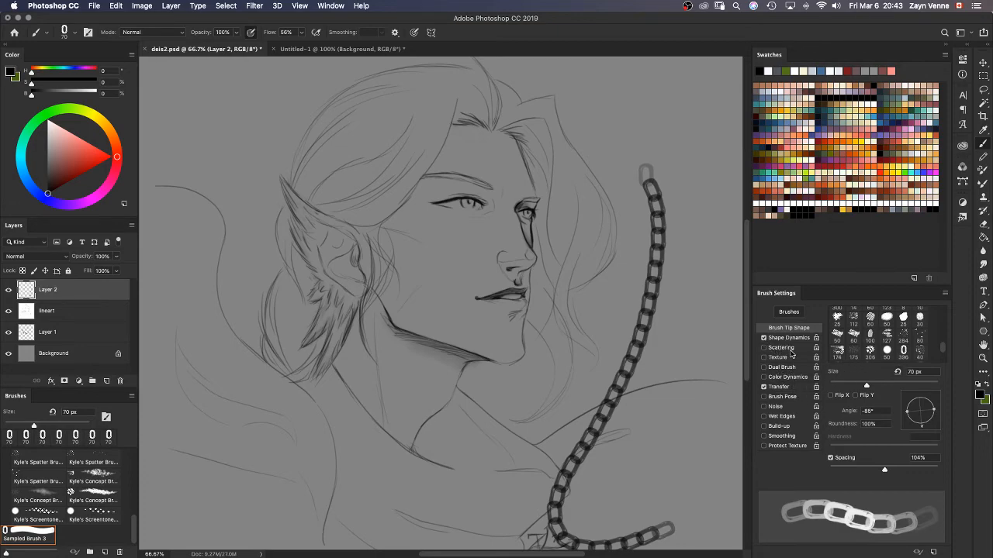
Step: Set the Transfer opacity minimum to 0%, paint another curved test chain, and undo both test chains
left_click(782, 387)
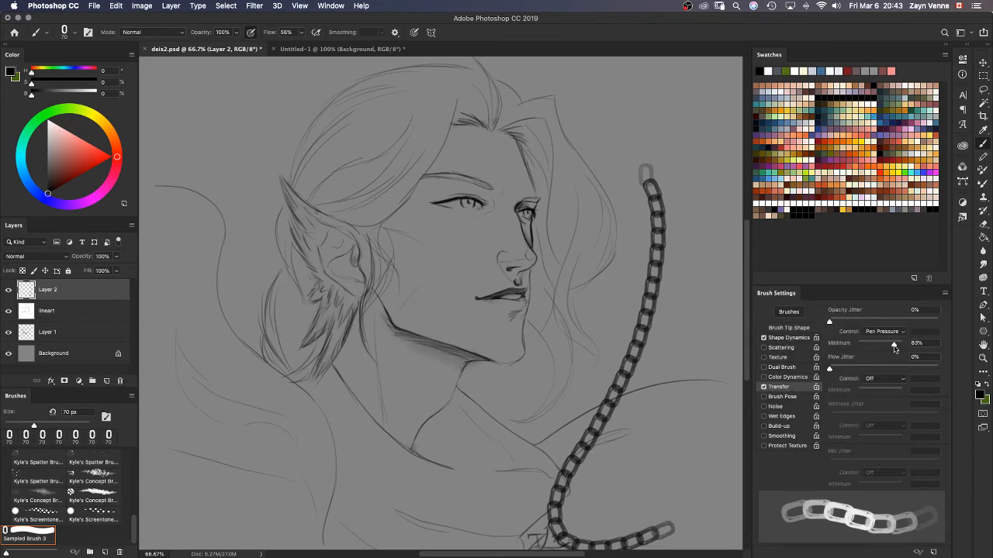
mouse_move(558, 111)
left_mouse_down()
mouse_move(580, 252)
mouse_move(523, 386)
mouse_move(605, 466)
left_mouse_up()
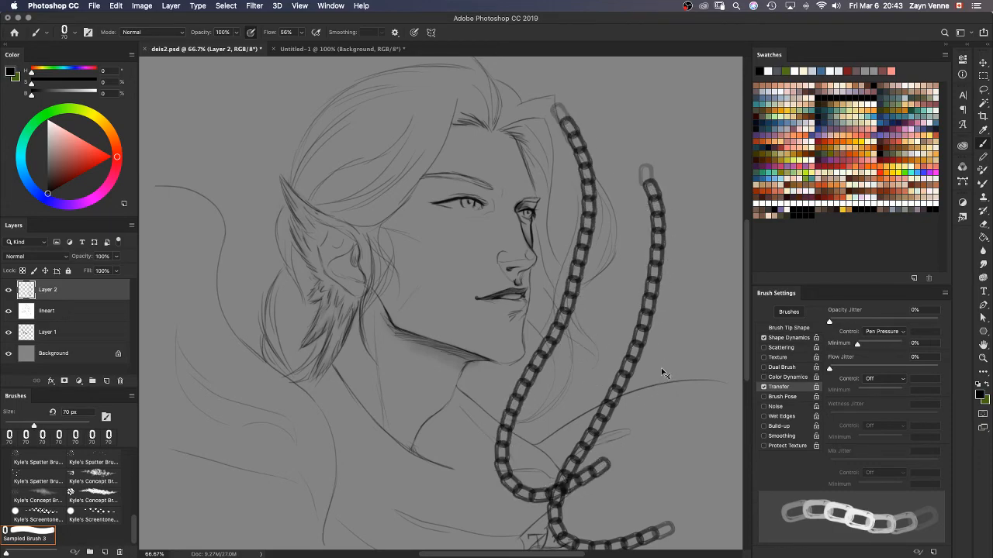
key("super+z")
key("super+z")
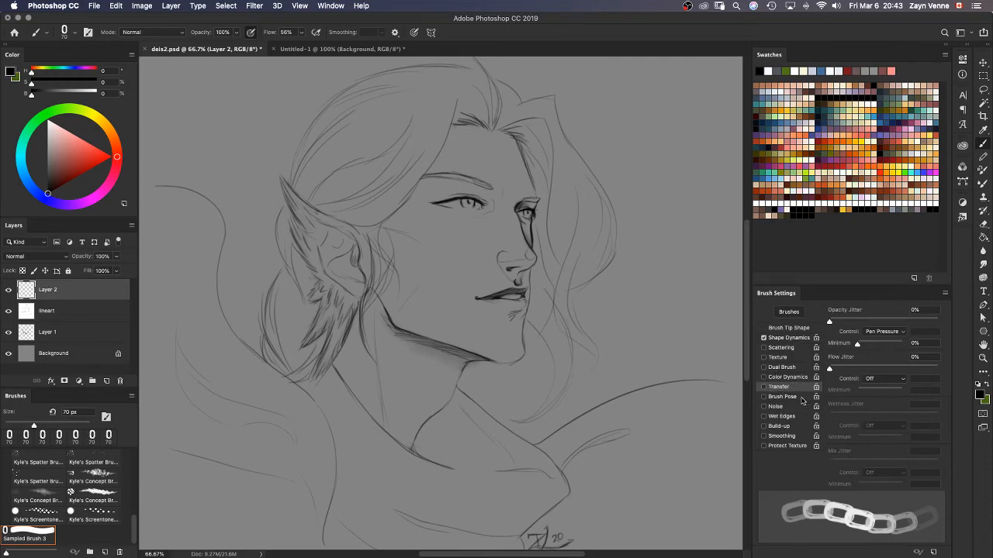
Step: Set the opacity jitter control to Off and the brush flow to 100%, test with a long chain, and undo the stroke
left_click(880, 333)
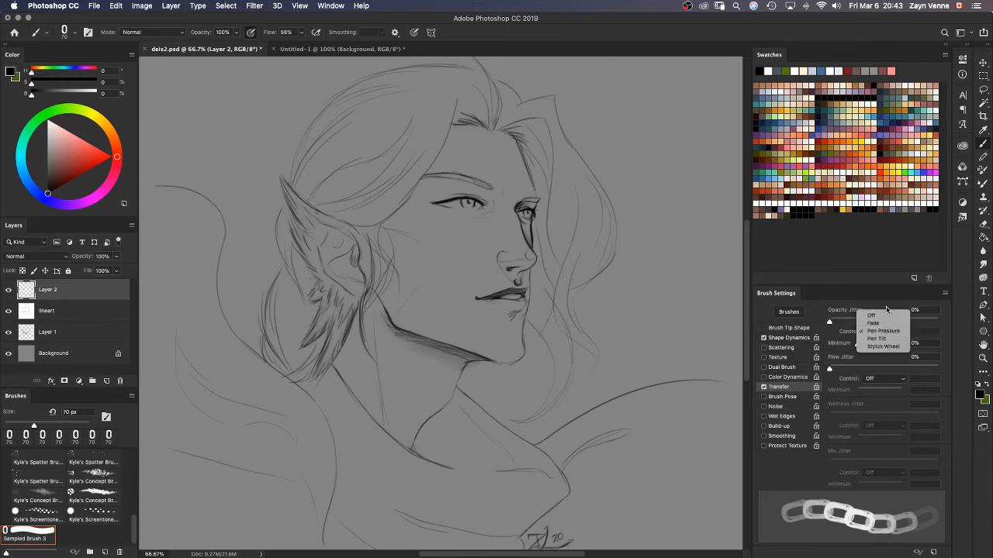
left_click(876, 314)
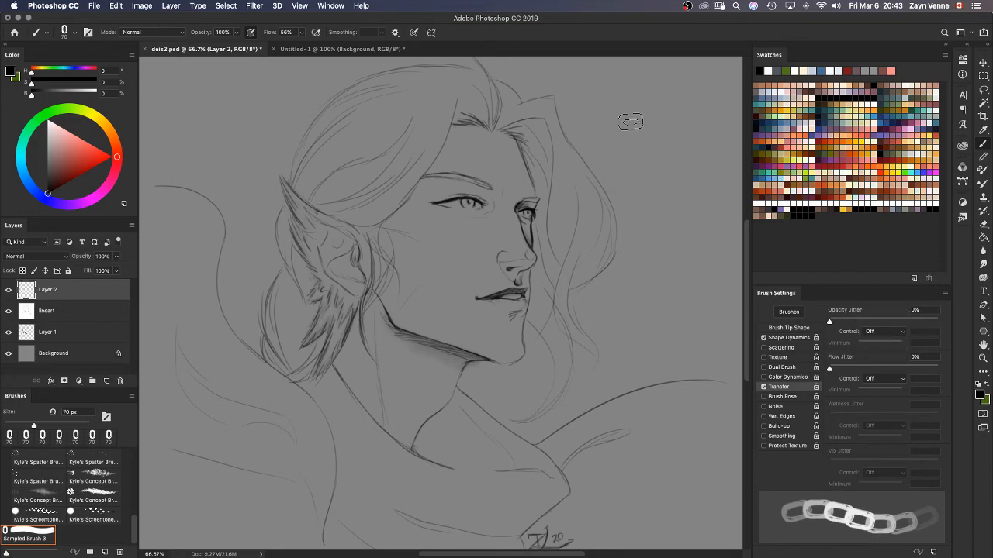
left_click(307, 34)
mouse_move(629, 147)
left_mouse_down()
mouse_move(601, 349)
mouse_move(630, 460)
left_mouse_up()
key("super+z")
Step: Set the opacity jitter control to Pen Pressure, try a 100% minimum with test chains, and undo the strokes
left_click_drag(884, 331, 863, 361)
mouse_move(649, 148)
left_mouse_down()
mouse_move(670, 221)
mouse_move(662, 341)
left_mouse_up()
key("super+z")
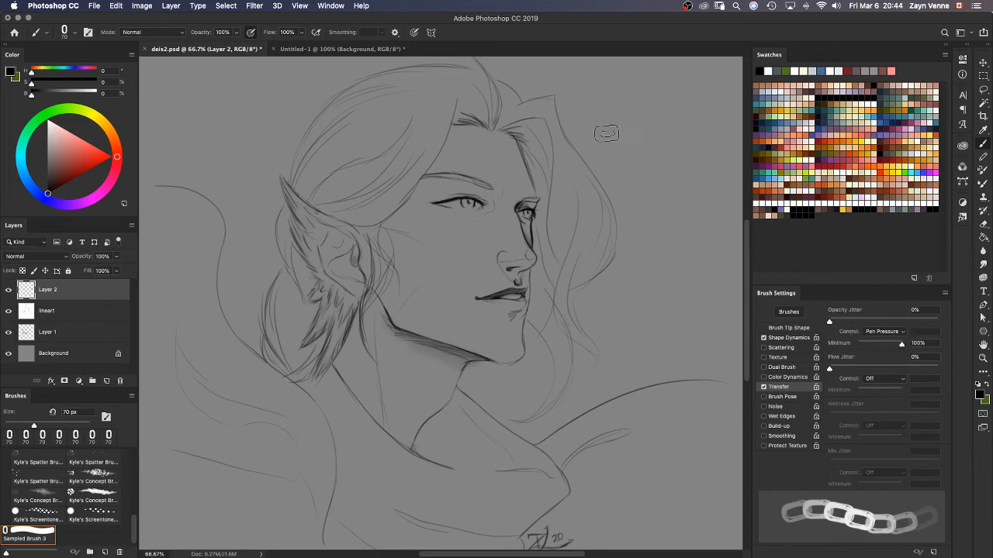
mouse_move(606, 134)
left_mouse_down()
mouse_move(629, 305)
mouse_move(593, 444)
mouse_move(640, 508)
left_mouse_up()
key("super+z")
Step: Set the flow jitter control to Pen Pressure with a 60% minimum and paint a curved test chain
left_click(881, 383)
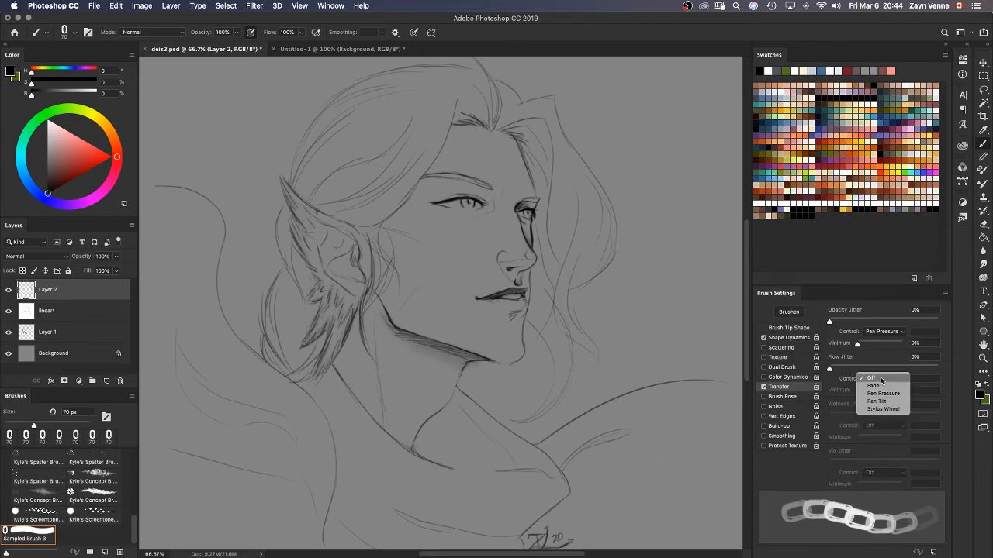
left_click(894, 397)
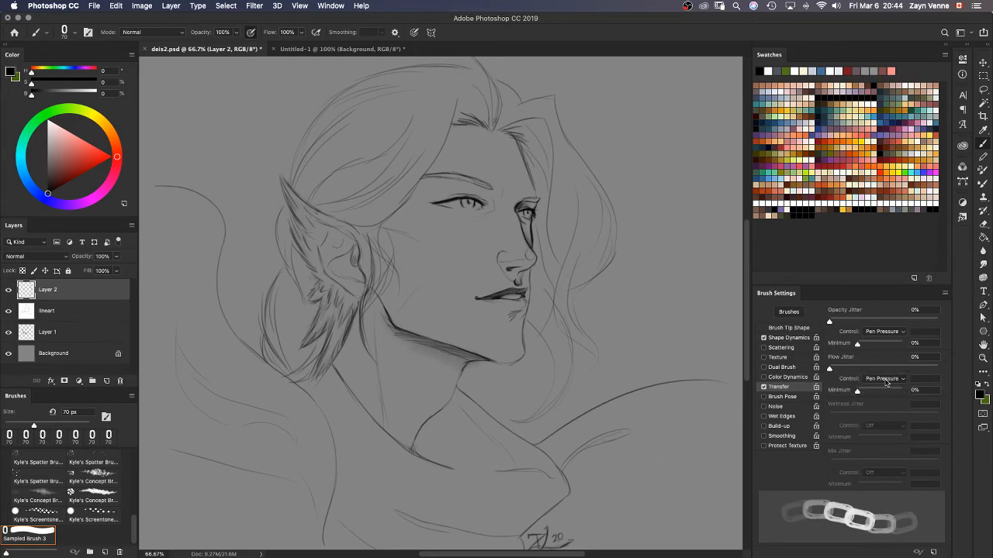
left_click_drag(867, 394, 889, 394)
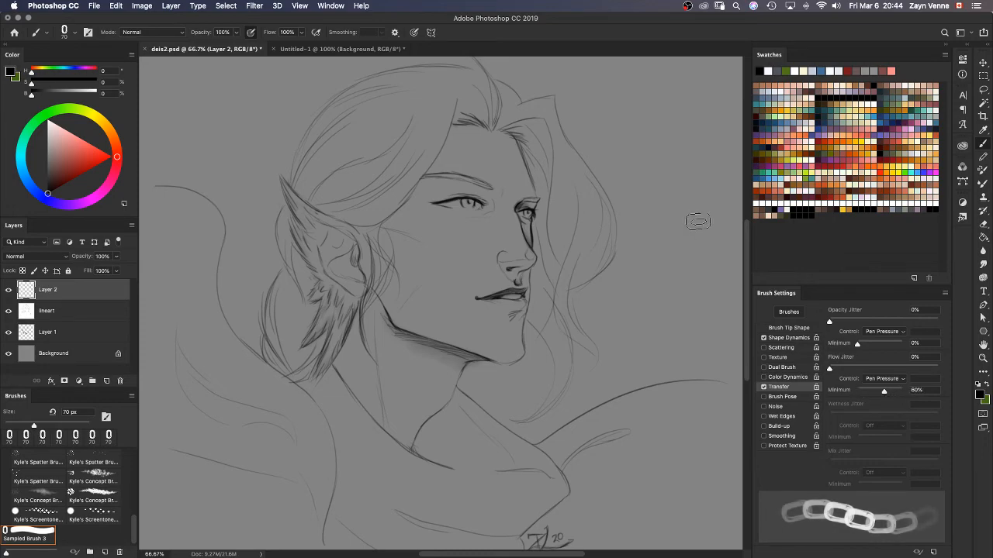
mouse_move(644, 132)
left_mouse_down()
mouse_move(663, 206)
mouse_move(652, 283)
mouse_move(591, 388)
left_mouse_up()
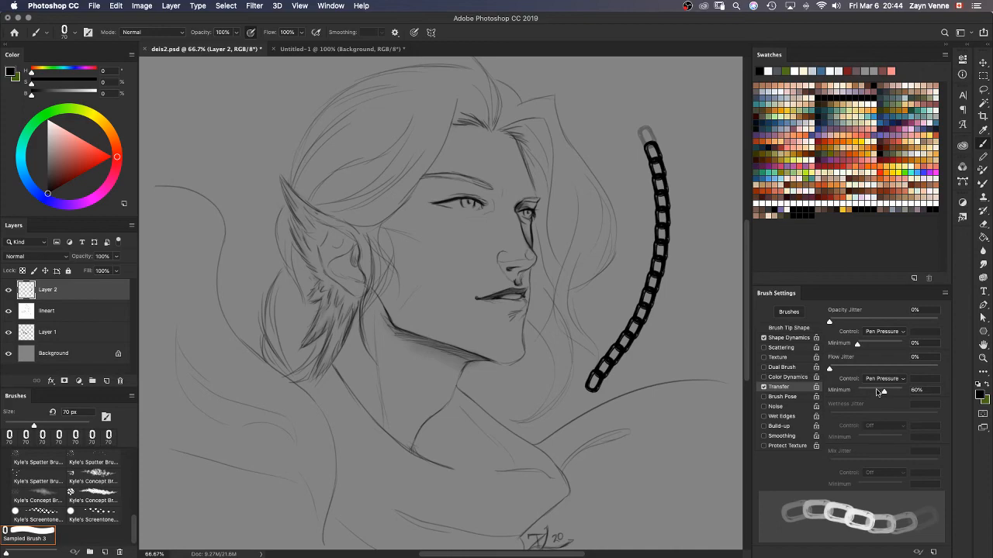
Step: Lower the flow minimum to 46% and to 24%, painting a test chain at each value, and clear Layer 2
mouse_move(679, 123)
left_mouse_down()
mouse_move(676, 301)
mouse_move(639, 487)
left_mouse_up()
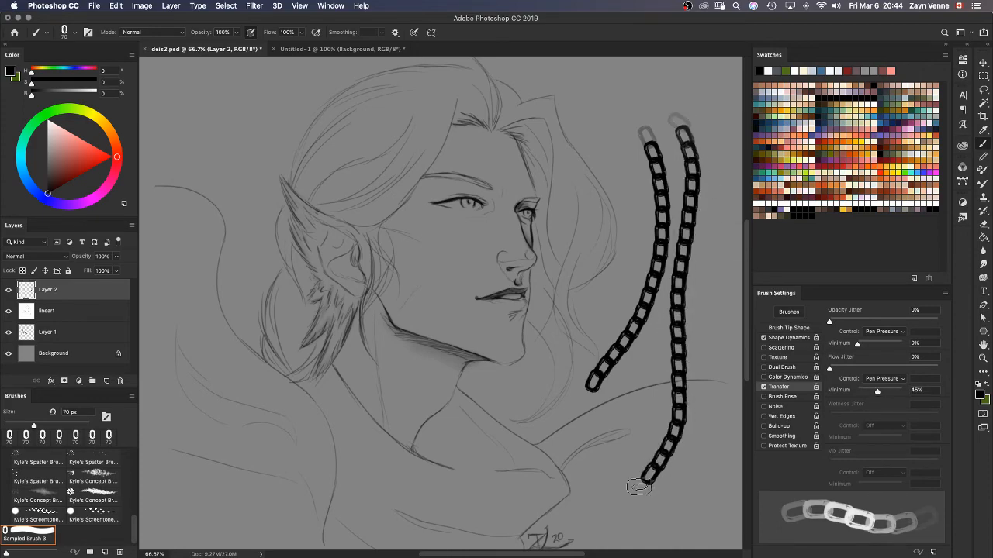
left_click_drag(868, 394, 867, 394)
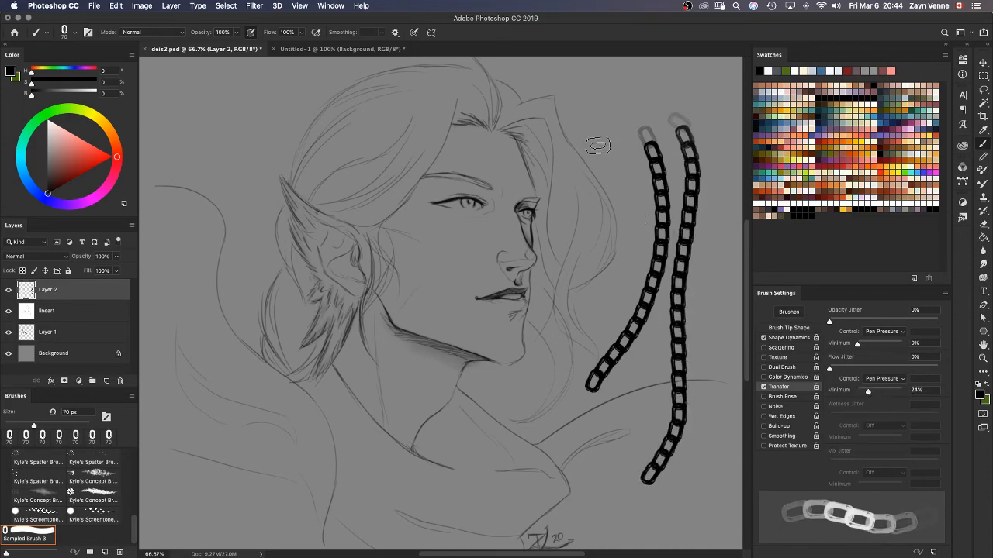
mouse_move(598, 139)
left_mouse_down()
mouse_move(583, 255)
mouse_move(546, 398)
mouse_move(626, 488)
left_mouse_up()
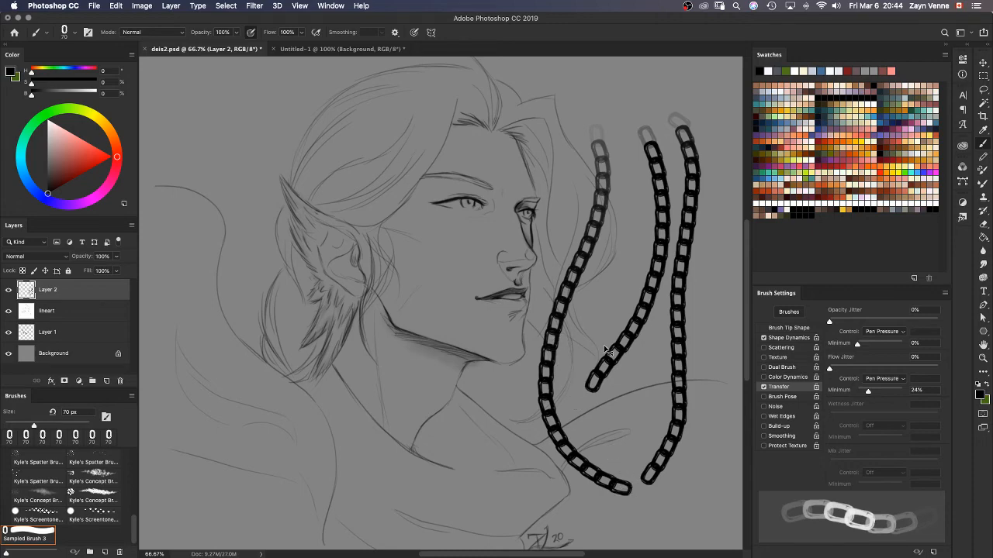
key("super+a")
key("Delete")
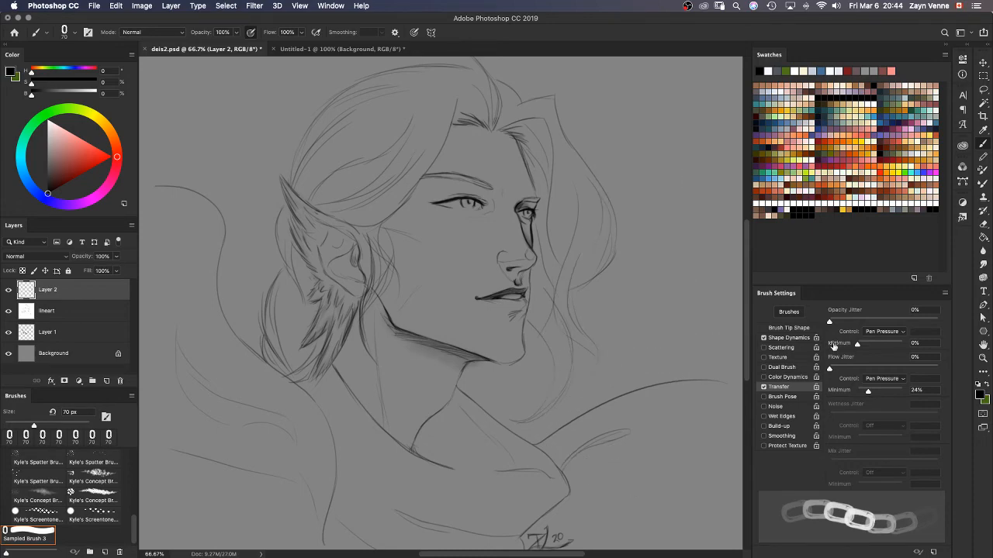
Step: Keep the opacity control on Pen Pressure, paint one long and several short chains at varying pressure, and clear Layer 2
left_click(870, 336)
left_click(880, 317)
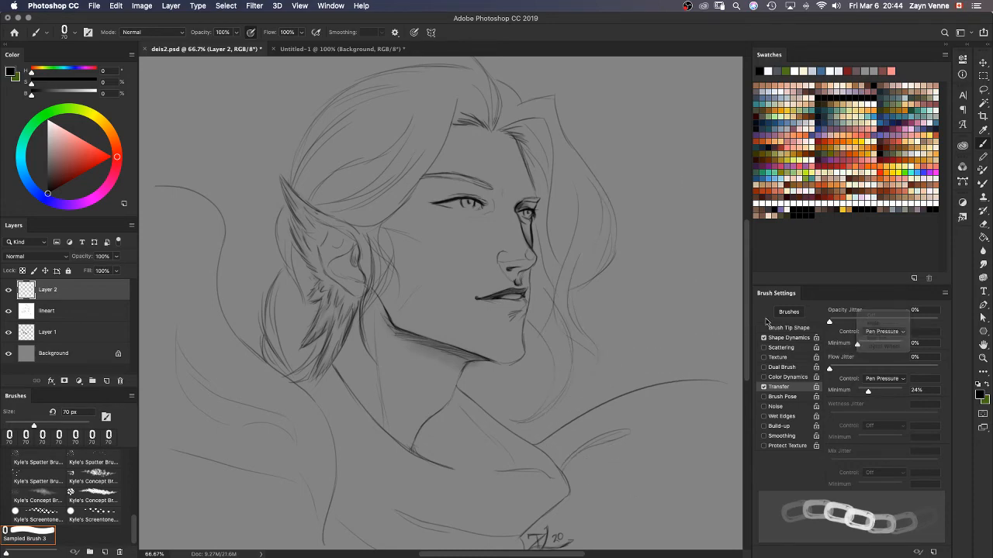
mouse_move(658, 136)
left_mouse_down()
mouse_move(638, 252)
mouse_move(576, 461)
mouse_move(591, 474)
left_mouse_up()
left_click_drag(642, 350, 671, 470)
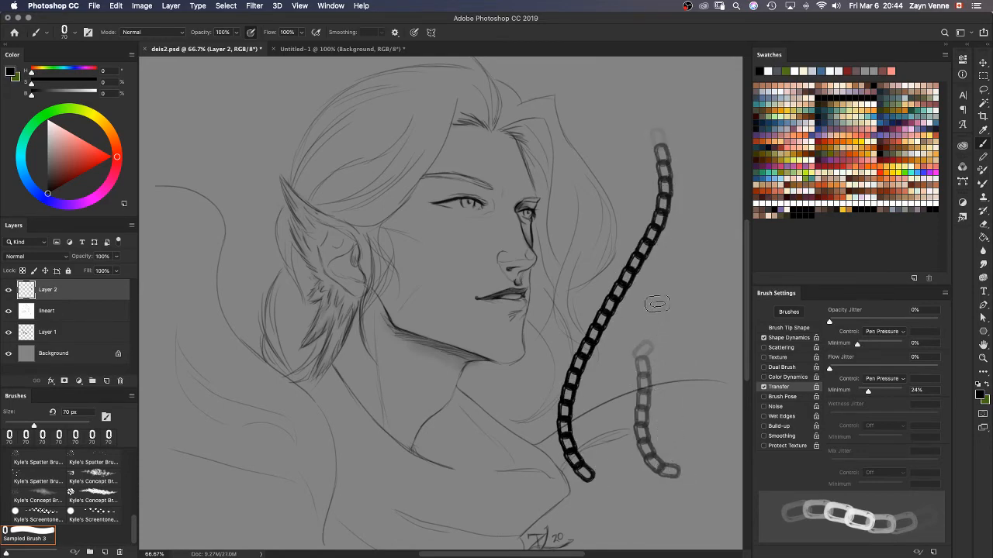
mouse_move(665, 281)
left_mouse_down()
mouse_move(665, 325)
mouse_move(710, 426)
mouse_move(685, 329)
mouse_move(729, 402)
left_mouse_up()
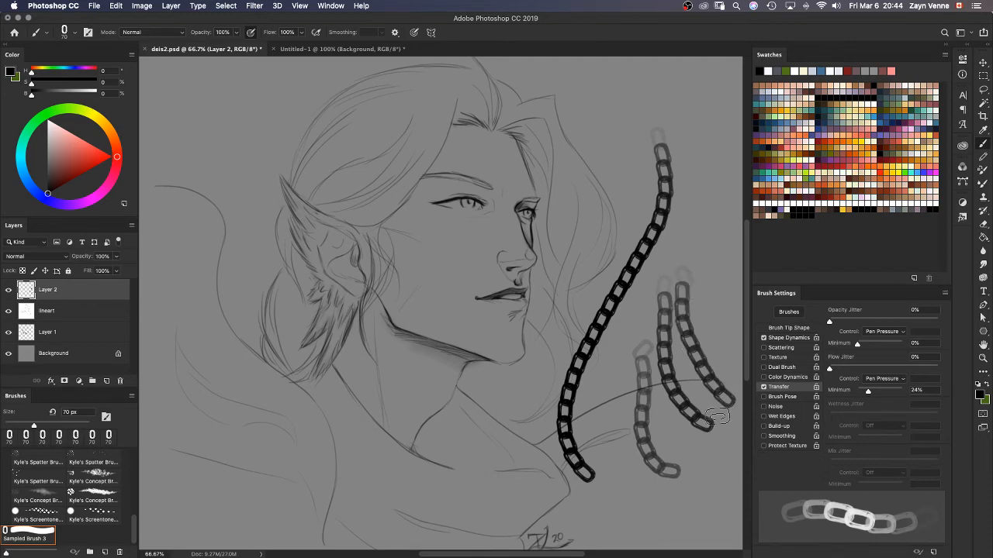
mouse_move(692, 250)
left_mouse_down()
mouse_move(691, 322)
mouse_move(717, 441)
left_mouse_up()
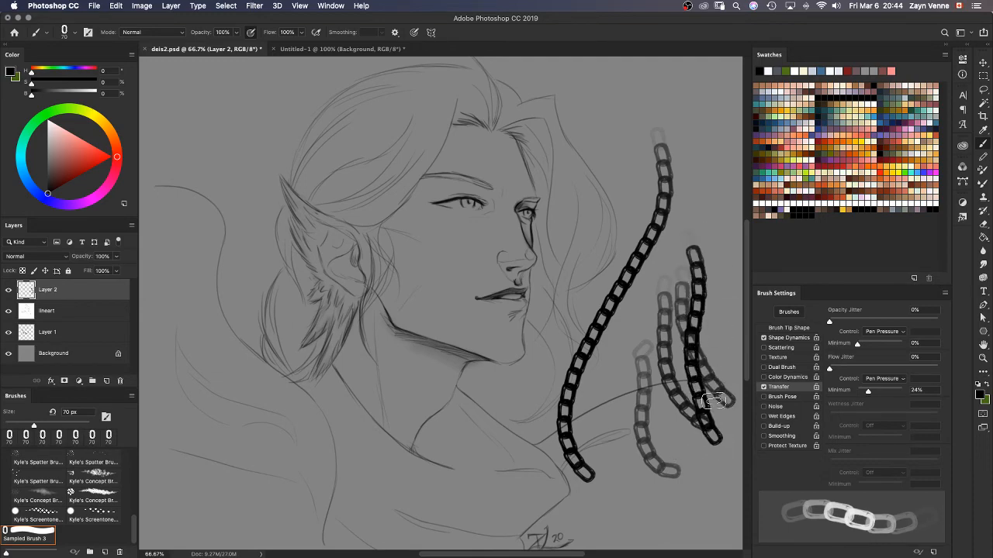
key("super+a")
key("Delete")
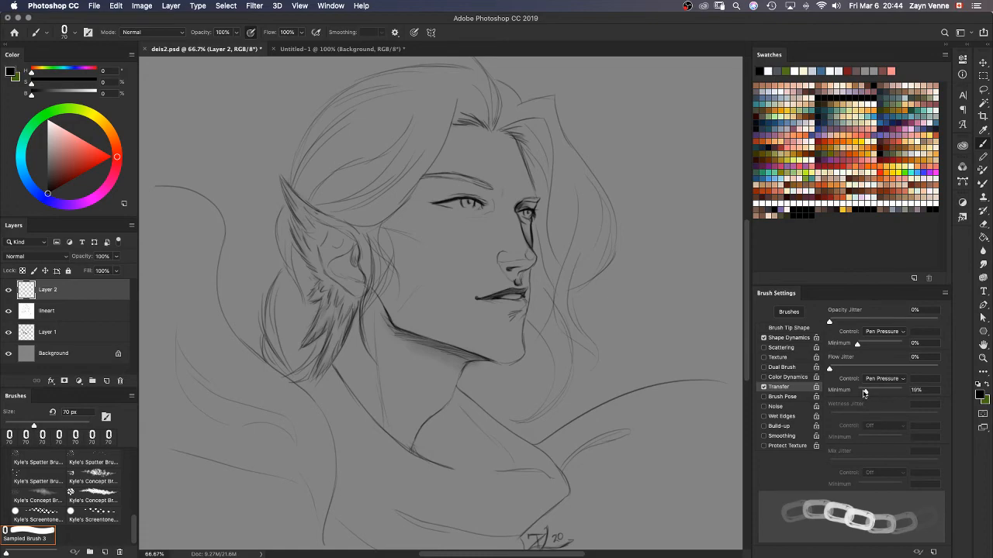
Step: Set the flow minimum to 19%, paint nine long curved test chains across the portrait, and clear them from Layer 2
mouse_move(684, 176)
left_mouse_down()
mouse_move(663, 426)
mouse_move(681, 469)
left_mouse_up()
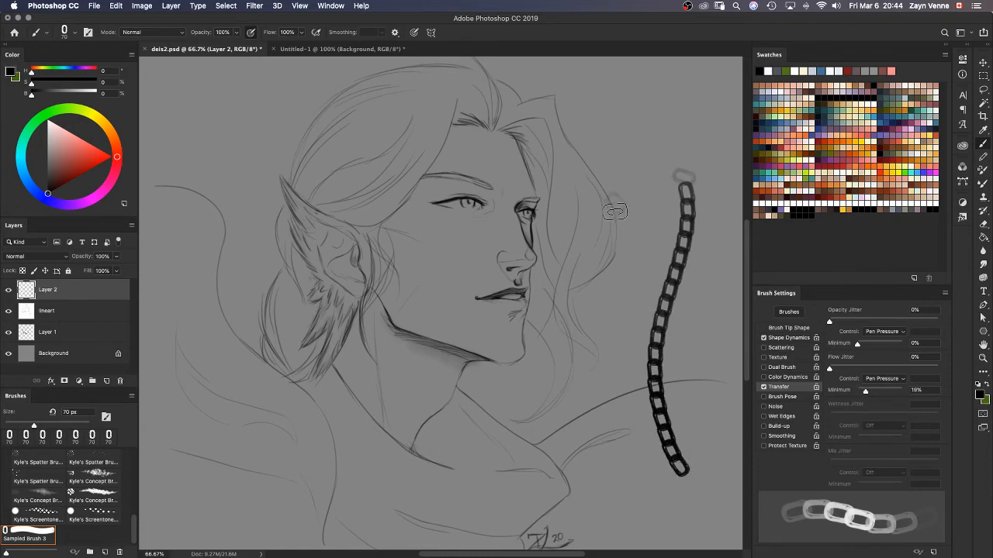
mouse_move(613, 208)
left_mouse_down()
mouse_move(572, 387)
mouse_move(617, 497)
left_mouse_up()
mouse_move(626, 233)
left_mouse_down()
mouse_move(603, 324)
mouse_move(661, 535)
left_mouse_up()
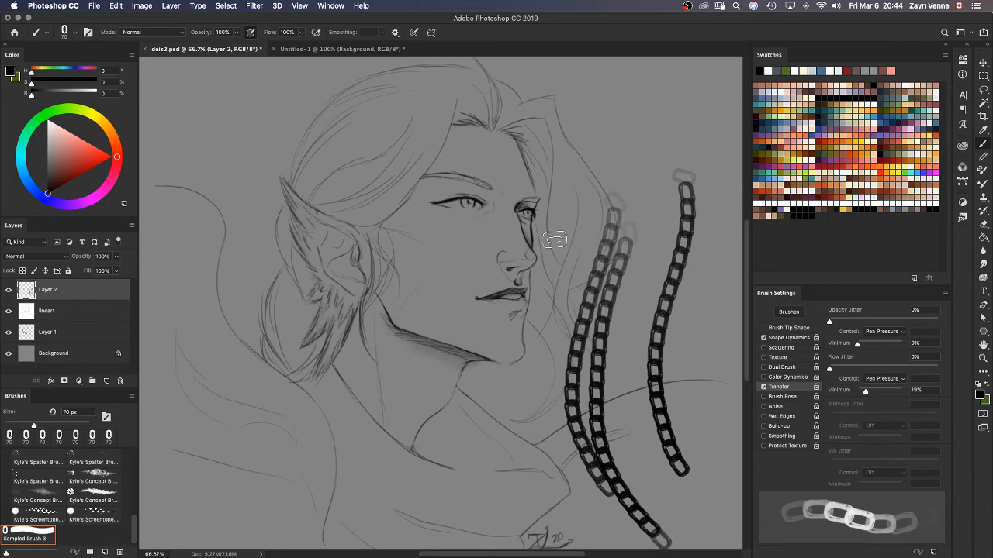
mouse_move(561, 159)
left_mouse_down()
mouse_move(559, 205)
mouse_move(490, 380)
mouse_move(516, 498)
left_mouse_up()
mouse_move(425, 474)
left_mouse_down()
mouse_move(415, 409)
mouse_move(518, 143)
left_mouse_up()
mouse_move(433, 123)
left_mouse_down()
mouse_move(409, 194)
mouse_move(419, 436)
left_mouse_up()
mouse_move(356, 206)
left_mouse_down()
mouse_move(344, 256)
mouse_move(426, 464)
left_mouse_up()
mouse_move(339, 192)
left_mouse_down()
mouse_move(308, 317)
mouse_move(425, 484)
left_mouse_up()
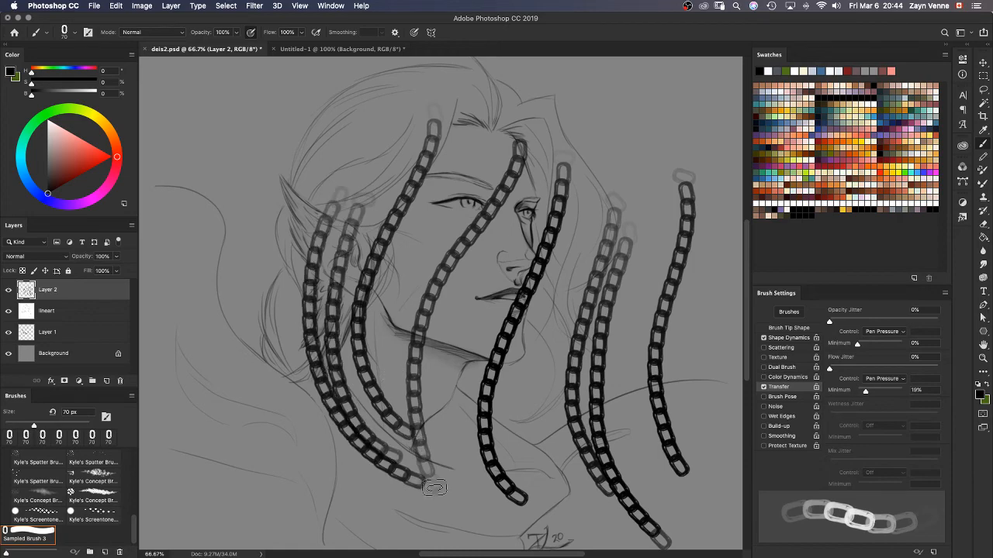
left_click_drag(290, 211, 423, 485)
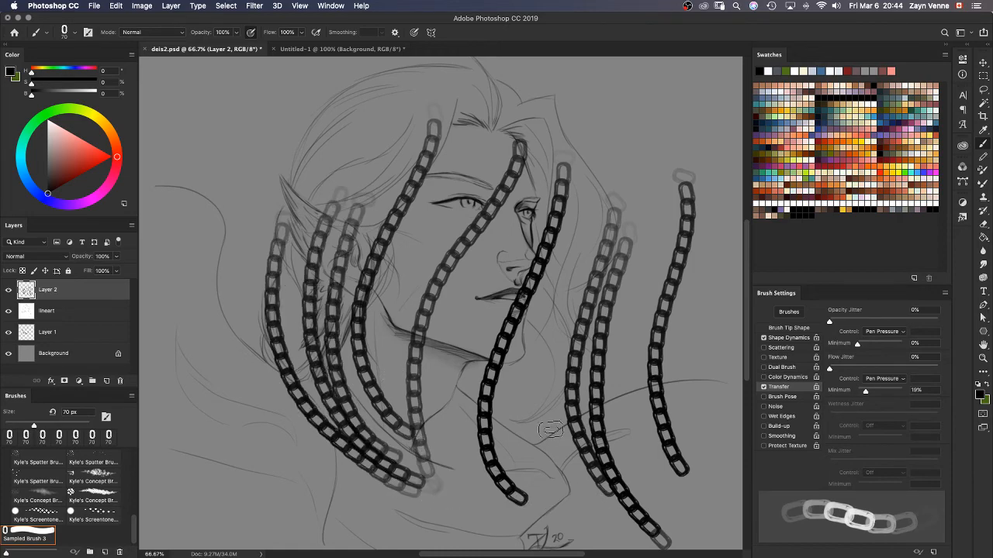
key("Delete")
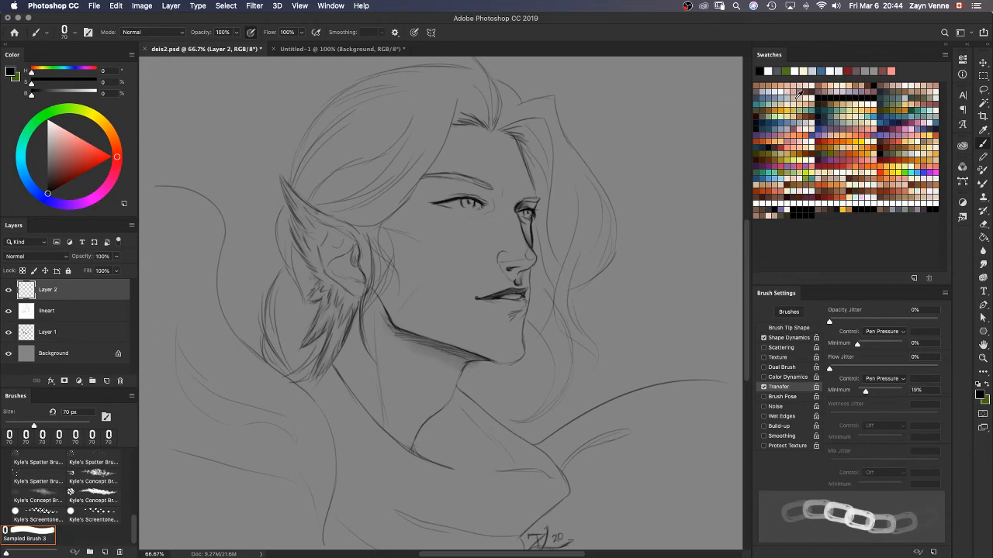
Step: Choose a light grey-blue swatch and paint four long curved chains beside the portrait's face
left_click(766, 87)
mouse_move(594, 104)
left_mouse_down()
mouse_move(608, 127)
mouse_move(576, 377)
left_mouse_up()
mouse_move(648, 138)
left_mouse_down()
mouse_move(616, 292)
mouse_move(662, 461)
left_mouse_up()
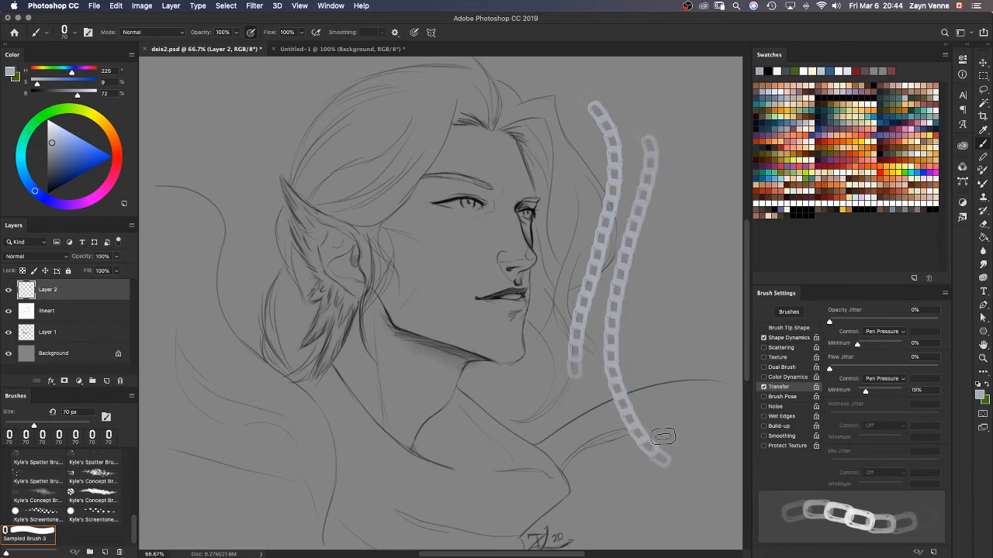
mouse_move(665, 156)
left_mouse_down()
mouse_move(641, 287)
mouse_move(694, 455)
mouse_move(721, 469)
left_mouse_up()
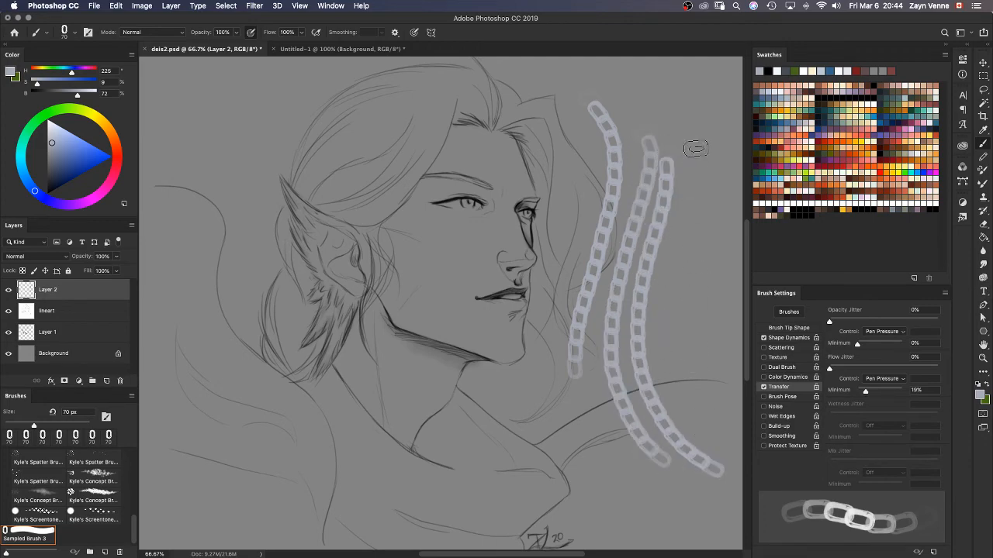
mouse_move(698, 155)
left_mouse_down()
mouse_move(699, 200)
mouse_move(581, 507)
mouse_move(601, 543)
left_mouse_up()
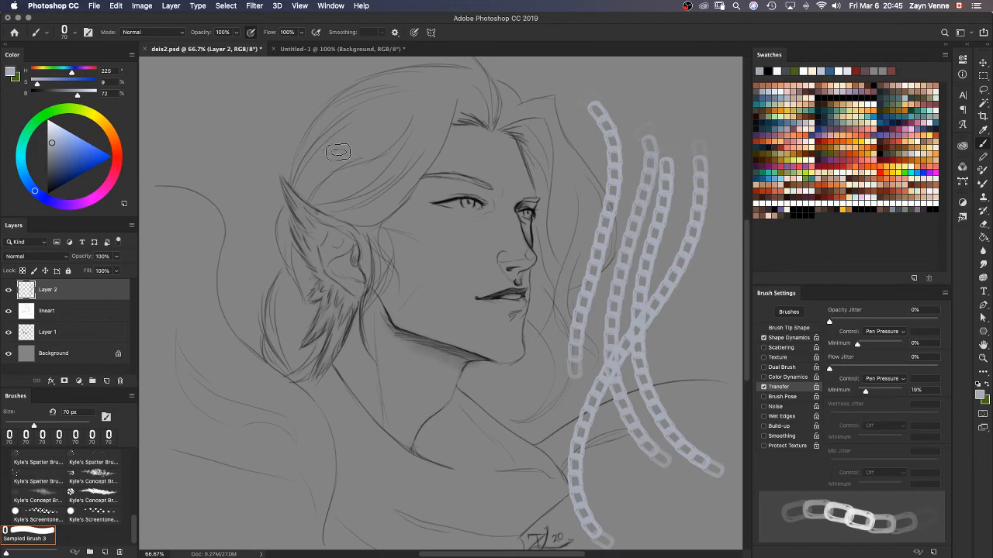
Step: Paint two teal chains curving behind the portrait's ear and neck, and one brown chain in front of the face
left_click(766, 104)
left_click_drag(249, 102, 419, 417)
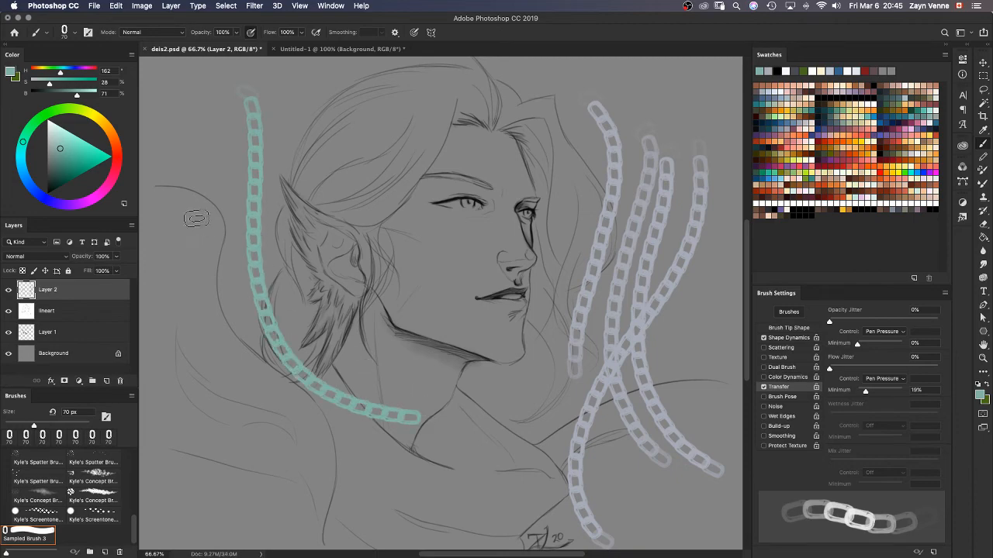
left_click_drag(198, 231, 448, 479)
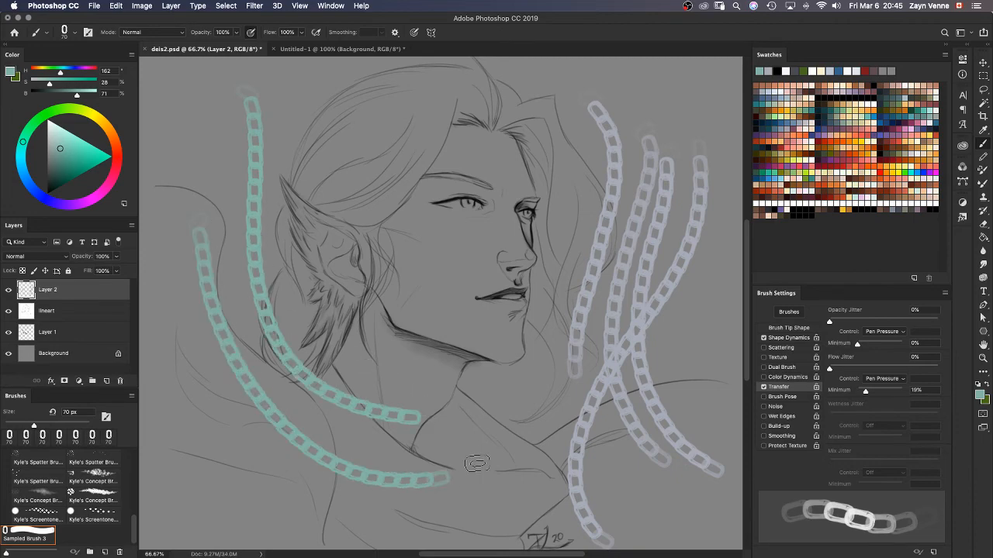
left_click(827, 103)
mouse_move(570, 80)
left_mouse_down()
mouse_move(595, 353)
mouse_move(680, 396)
left_mouse_up()
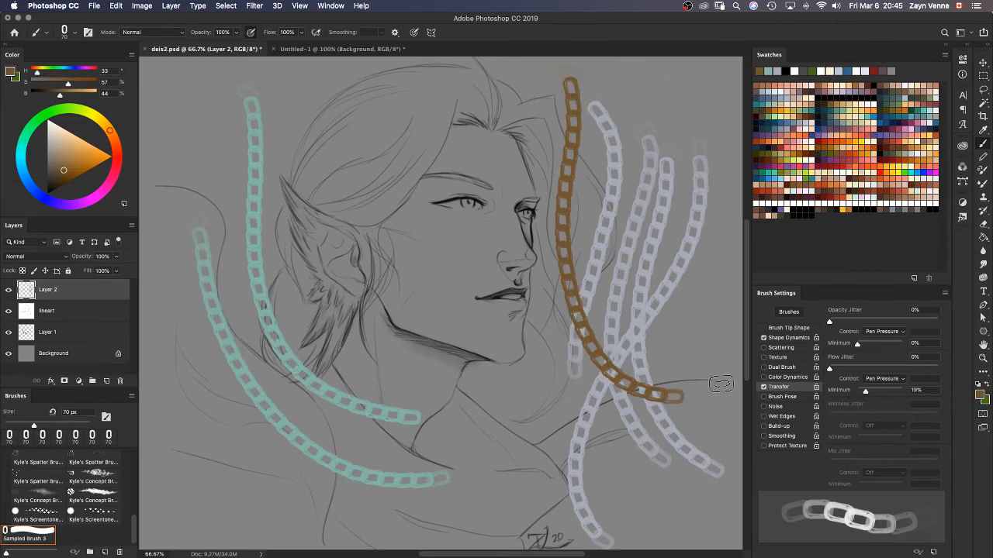
Step: Enable Color Dynamics with hue jitter 0%, brightness jitter 3% and purity 0%, and paint two brown chains over the face
left_click(795, 380)
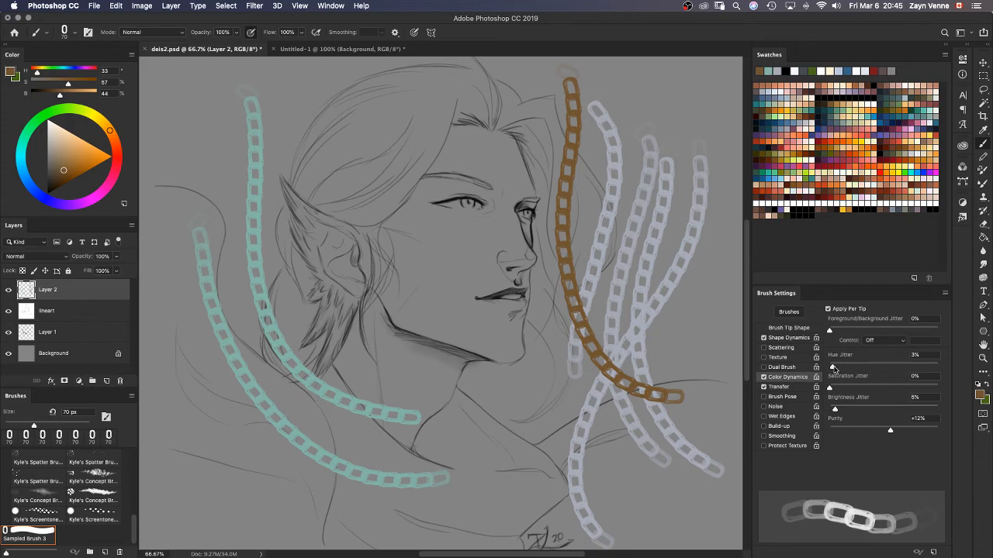
mouse_move(423, 172)
left_mouse_down()
mouse_move(420, 380)
mouse_move(542, 487)
left_mouse_up()
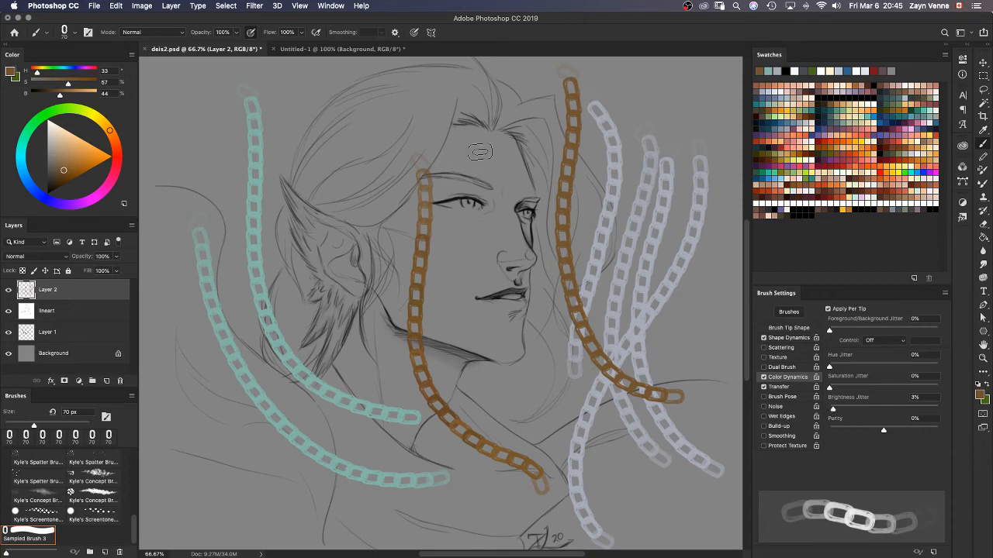
mouse_move(478, 160)
left_mouse_down()
mouse_move(491, 359)
mouse_move(514, 377)
left_mouse_up()
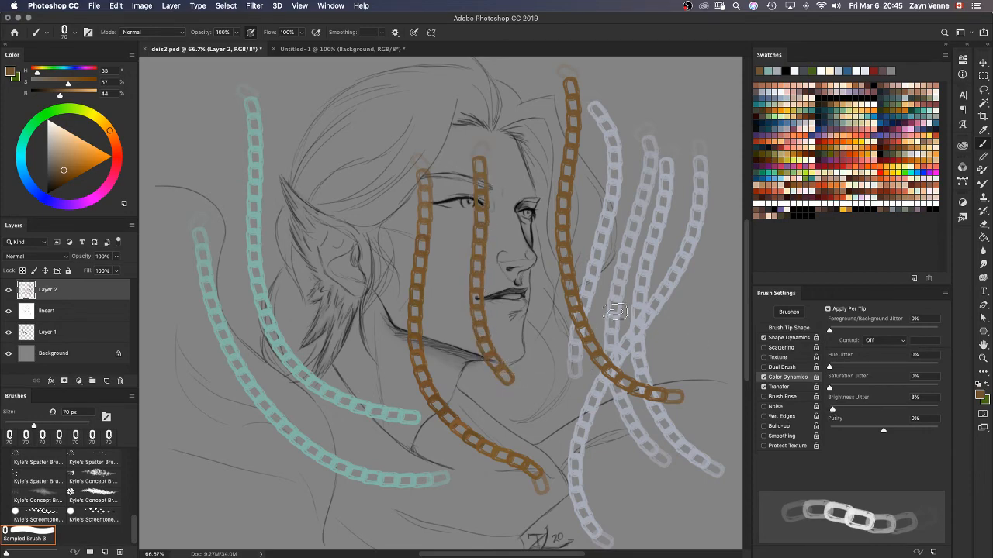
Step: Clear the coloured chains from Layer 2, reset the foreground colour to black, and paint two test chains, the second with 23% brightness jitter
key("Delete")
key("d")
mouse_move(560, 119)
left_mouse_down()
mouse_move(576, 220)
mouse_move(568, 362)
mouse_move(618, 421)
left_mouse_up()
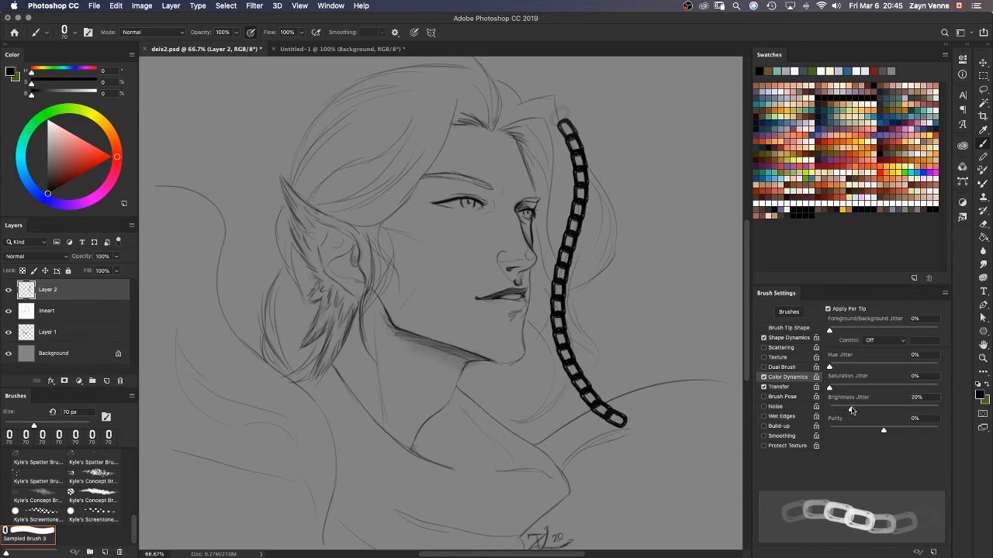
mouse_move(644, 163)
left_mouse_down()
mouse_move(626, 373)
mouse_move(675, 543)
left_mouse_up()
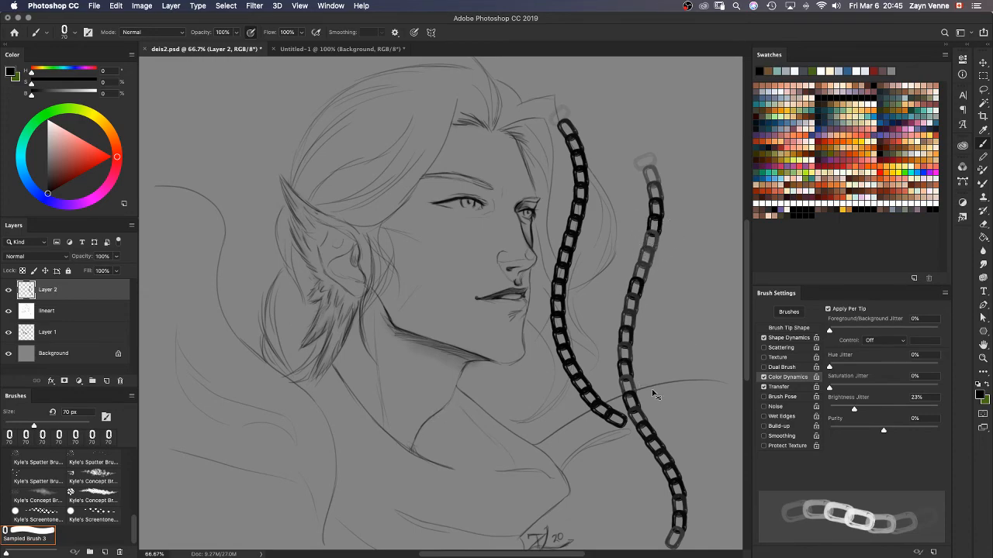
Step: Undo both black chains, set Brightness Jitter to 0%, and paint and undo one more curved test chain
key("super+z")
key("super+z")
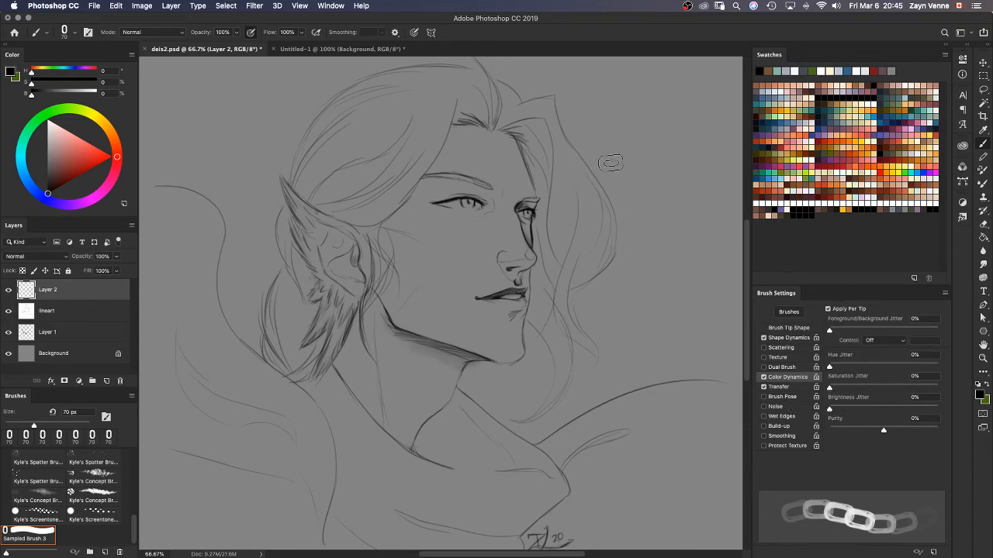
mouse_move(620, 166)
left_mouse_down()
mouse_move(584, 373)
mouse_move(662, 475)
left_mouse_up()
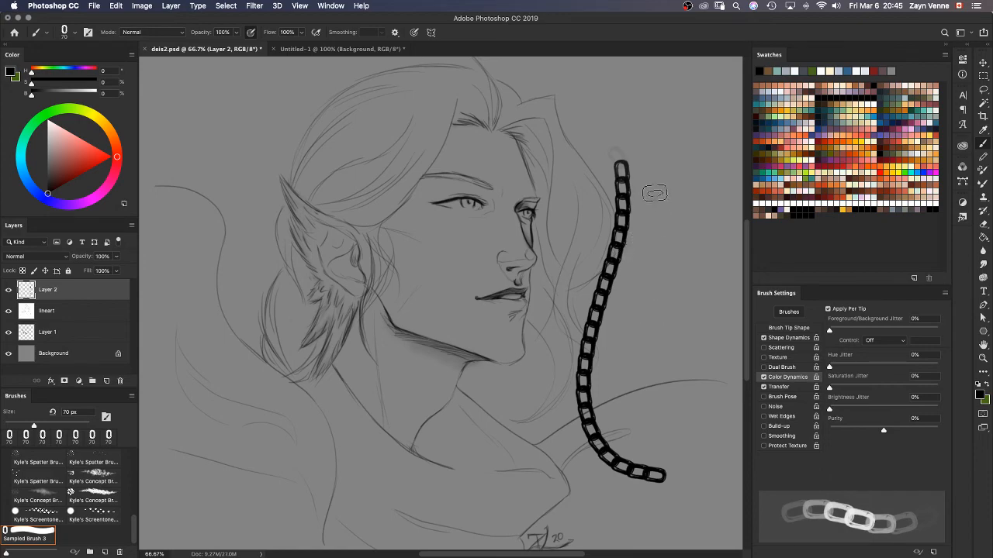
key("super+z")
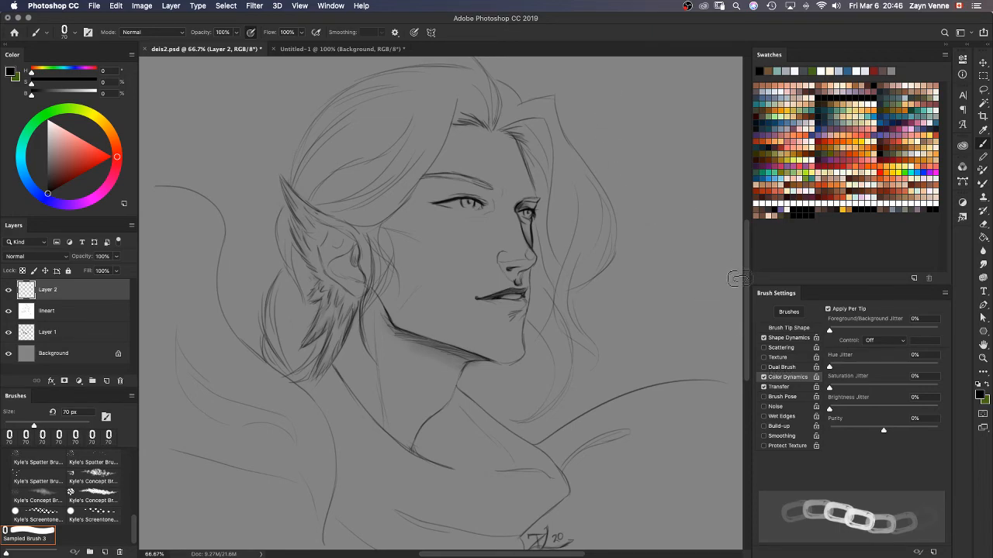
Step: Show the Brush Tip Shape settings, paint long winding black chains across the portrait, and clear them from Layer 2
left_click(788, 328)
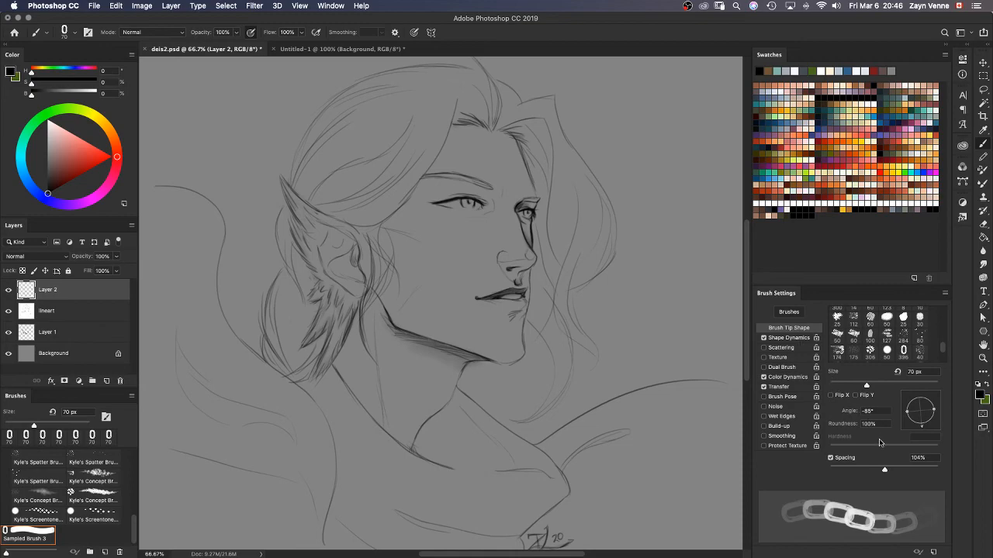
mouse_move(644, 155)
left_mouse_down()
mouse_move(643, 185)
mouse_move(603, 290)
mouse_move(593, 404)
mouse_move(552, 451)
mouse_move(567, 481)
mouse_move(601, 487)
left_mouse_up()
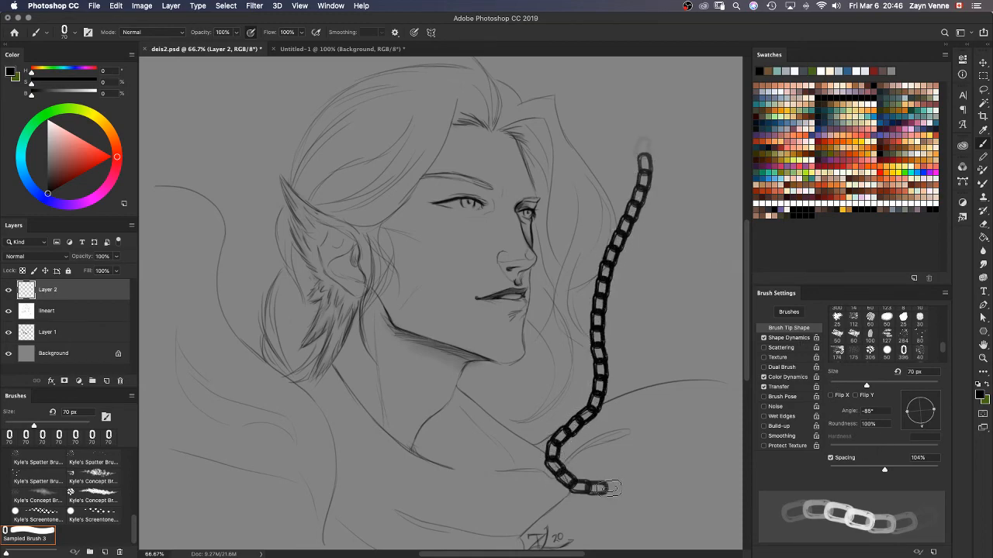
mouse_move(643, 110)
left_mouse_down()
mouse_move(663, 349)
mouse_move(654, 482)
mouse_move(667, 482)
mouse_move(689, 436)
mouse_move(698, 355)
mouse_move(686, 272)
mouse_move(696, 229)
mouse_move(687, 207)
mouse_move(706, 183)
mouse_move(704, 88)
mouse_move(637, 67)
mouse_move(600, 84)
mouse_move(582, 111)
mouse_move(574, 162)
mouse_move(529, 203)
mouse_move(459, 213)
mouse_move(415, 255)
mouse_move(453, 337)
mouse_move(426, 437)
mouse_move(356, 494)
mouse_move(385, 532)
mouse_move(302, 522)
mouse_move(238, 412)
mouse_move(288, 341)
mouse_move(221, 282)
mouse_move(205, 300)
mouse_move(207, 232)
mouse_move(264, 187)
left_mouse_up()
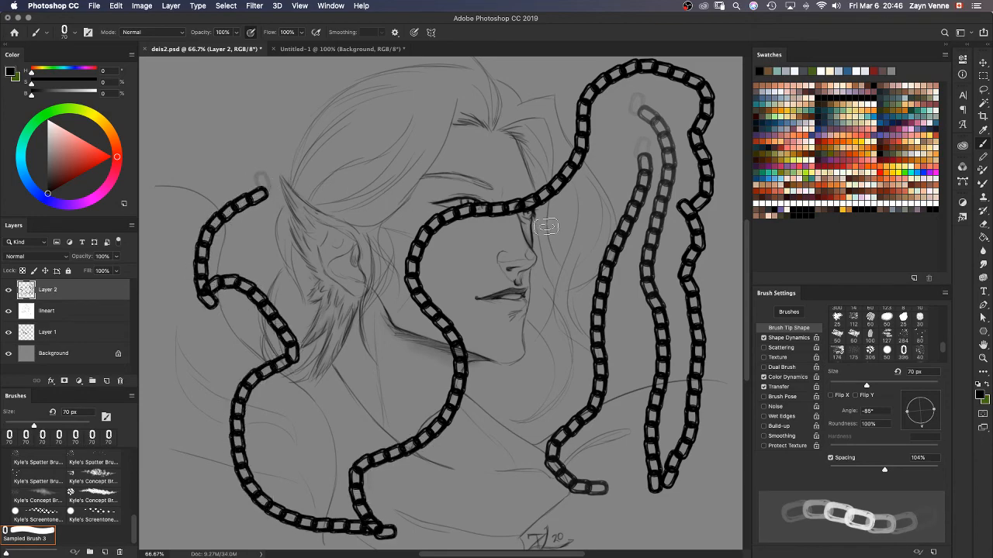
key("super+a")
key("Delete")
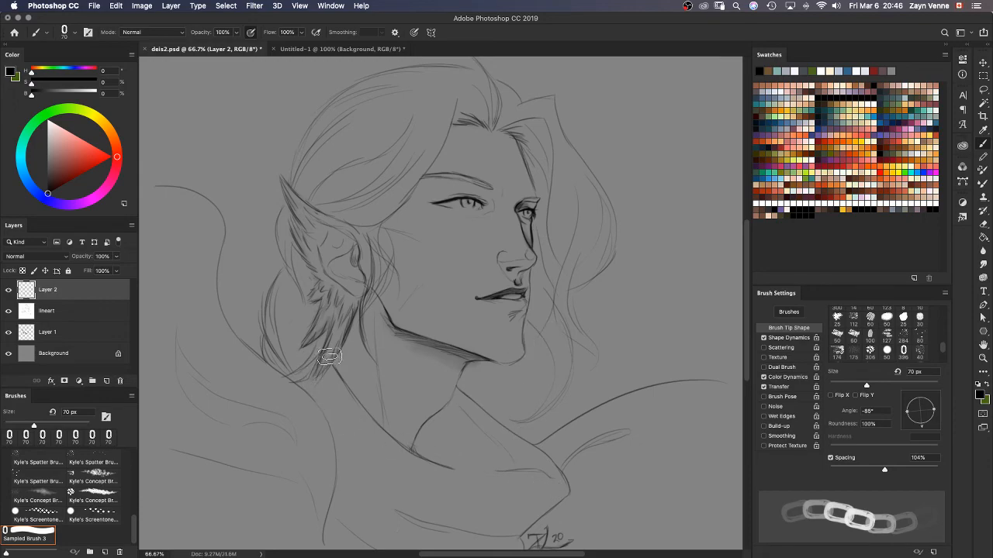
Step: Paint a chain around the neck, one hanging from the earlobe and one beside the face, undoing them all
mouse_move(323, 359)
left_mouse_down()
mouse_move(351, 440)
mouse_move(447, 473)
mouse_move(437, 424)
left_mouse_up()
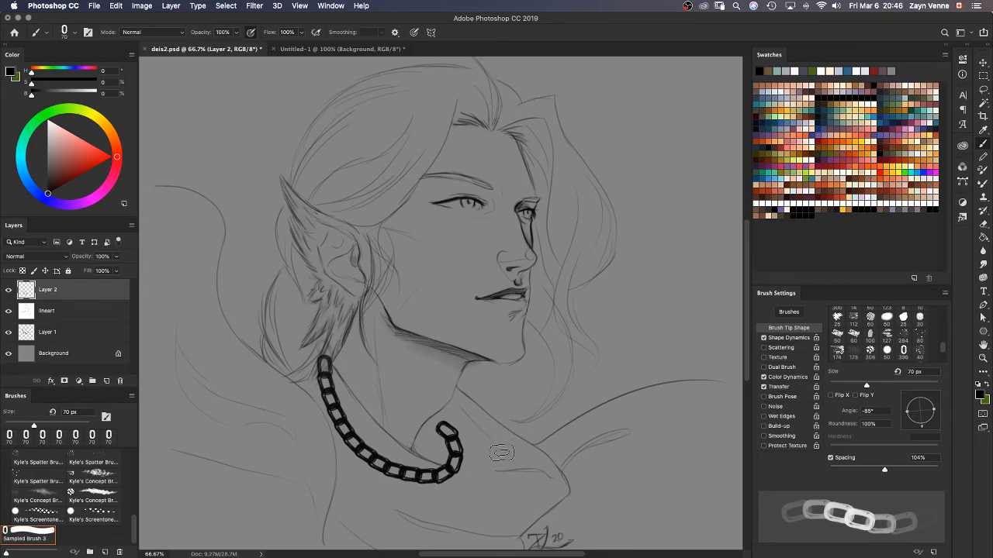
mouse_move(357, 297)
left_mouse_down()
mouse_move(331, 400)
mouse_move(344, 498)
mouse_move(370, 516)
left_mouse_up()
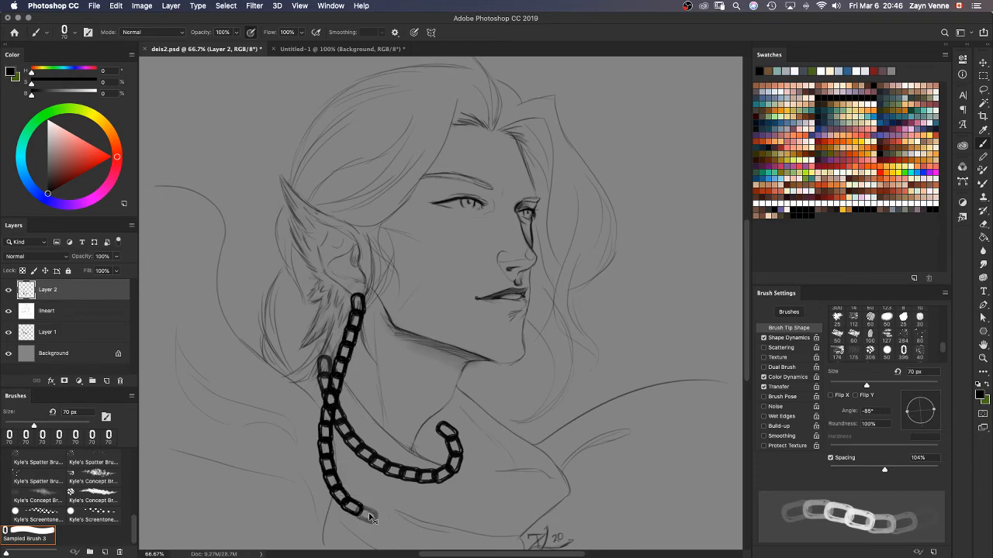
key("super+z")
key("super+z")
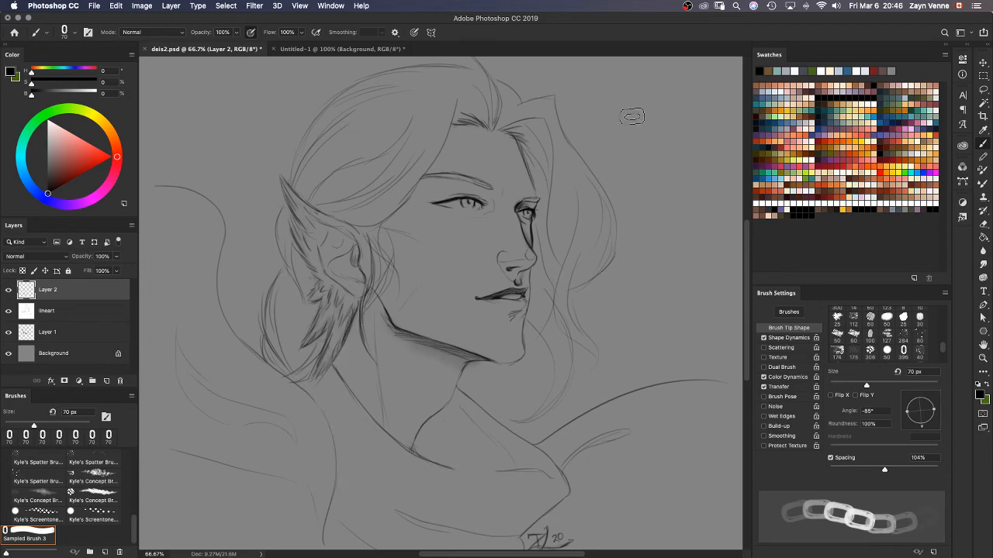
mouse_move(696, 77)
left_mouse_down()
mouse_move(682, 230)
mouse_move(710, 337)
left_mouse_up()
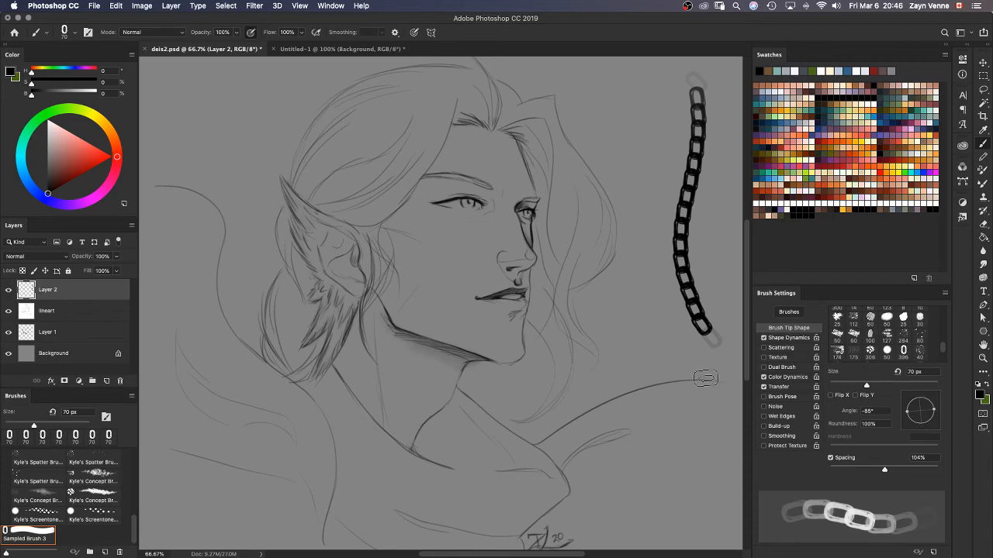
key("super+z")
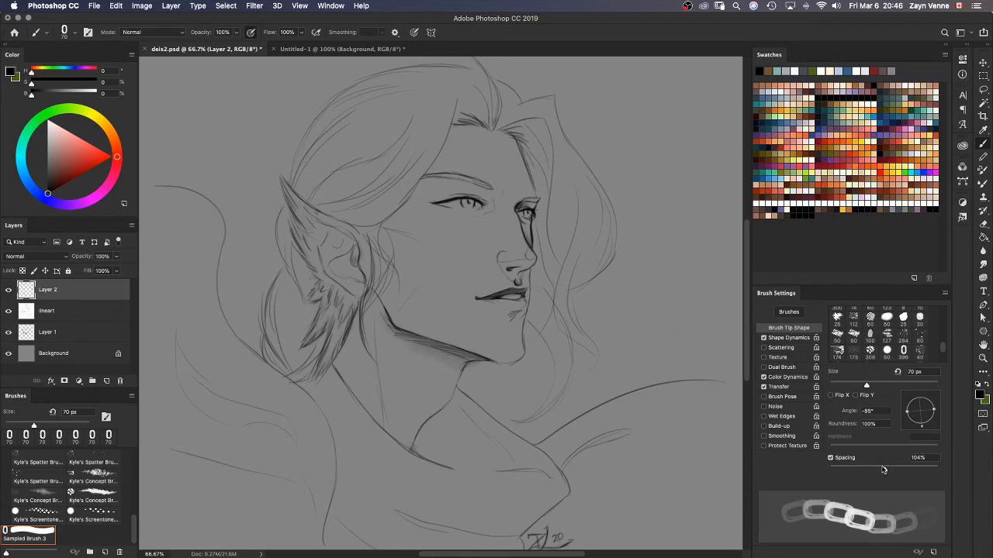
Step: Try brush spacings of 101% and 110% with a vertical test chain for each, and undo the chains
left_click_drag(885, 471, 884, 472)
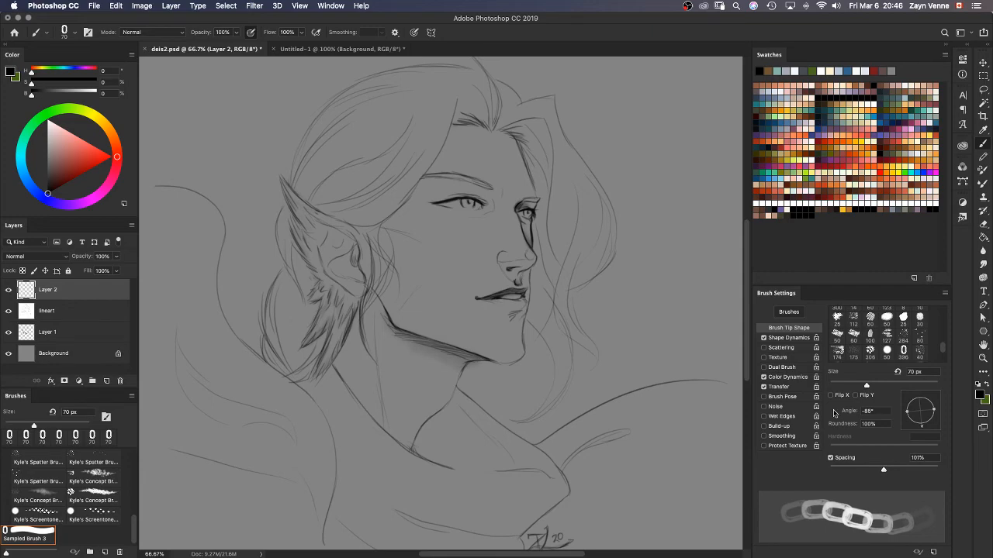
mouse_move(677, 169)
left_mouse_down()
mouse_move(661, 308)
mouse_move(675, 457)
mouse_move(672, 507)
left_mouse_up()
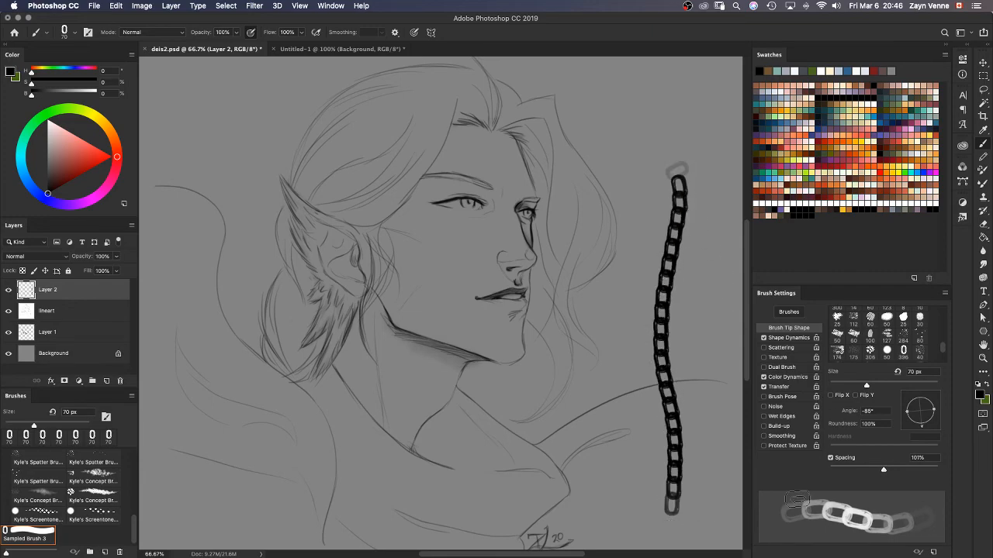
left_click_drag(885, 472, 887, 470)
mouse_move(667, 109)
left_mouse_down()
mouse_move(675, 170)
mouse_move(645, 345)
left_mouse_up()
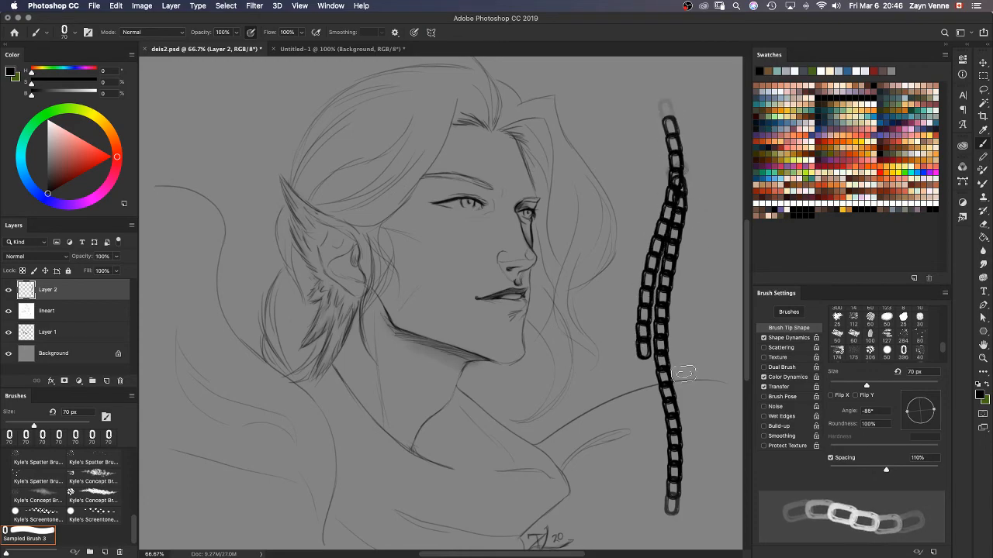
key("super+z")
key("super+z")
key("super+z")
Step: Test spacings of 98% and 99%, settle on 101%, painting a chain for each, and undo the test chains
left_click_drag(886, 470, 881, 471)
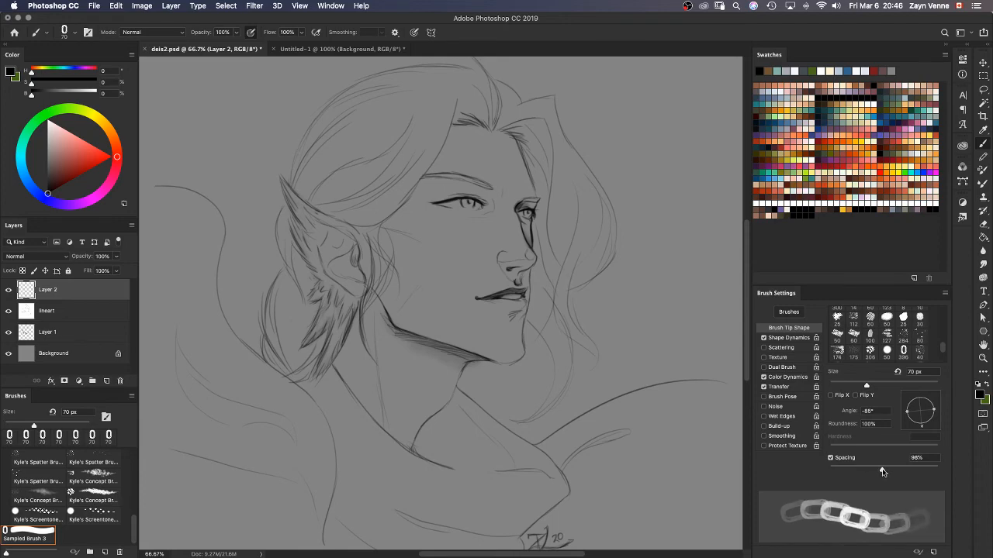
left_click_drag(658, 162, 655, 310)
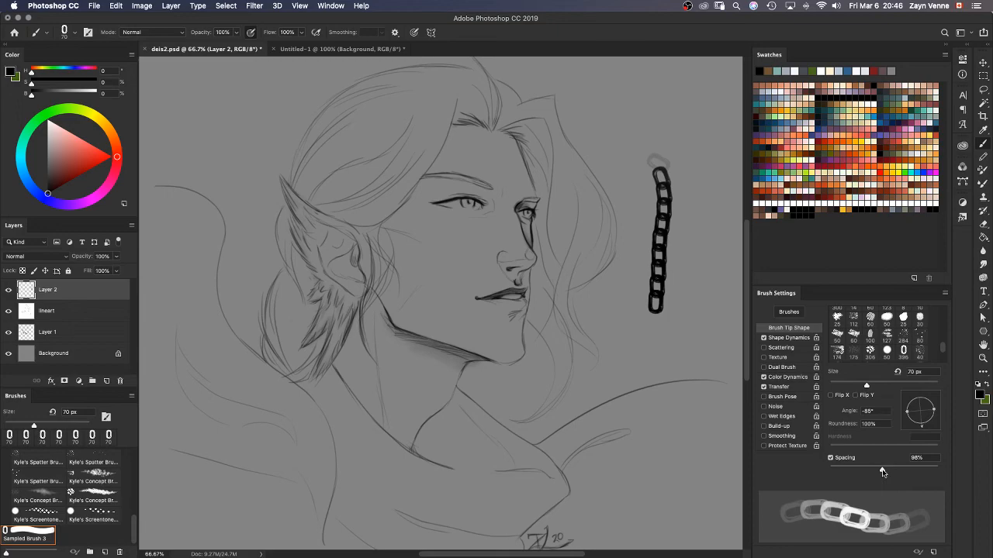
left_click_drag(882, 471, 883, 471)
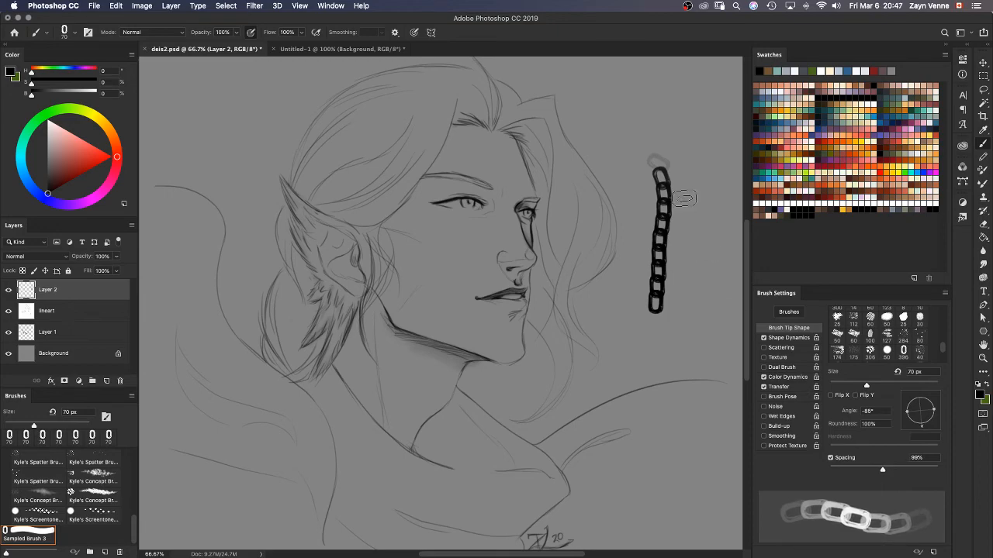
left_click_drag(683, 199, 681, 405)
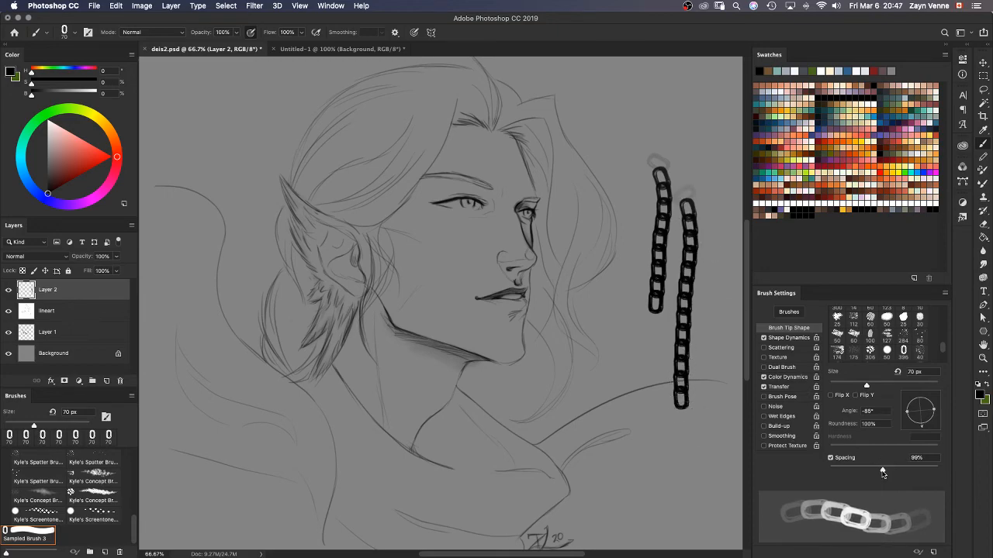
left_click_drag(882, 471, 884, 471)
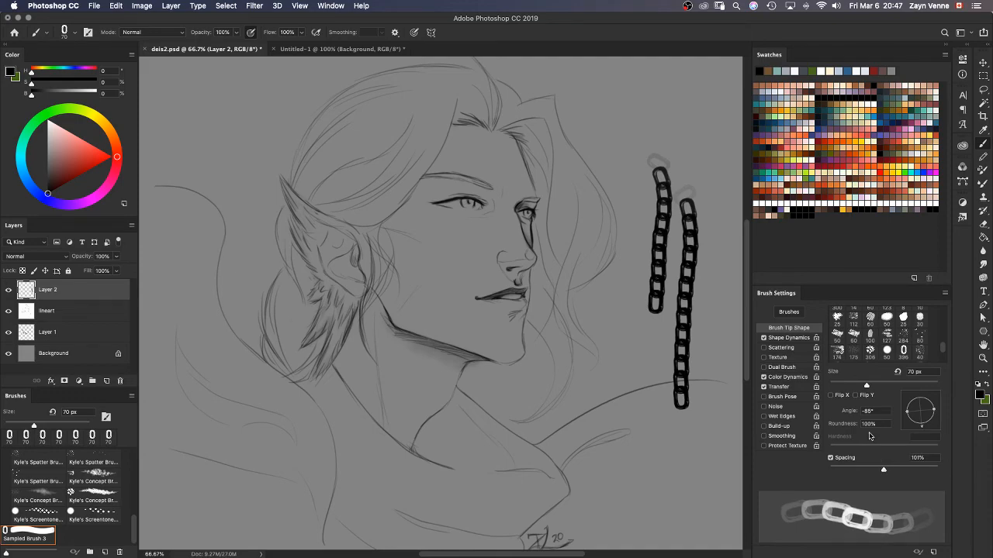
mouse_move(623, 128)
left_mouse_down()
mouse_move(606, 348)
mouse_move(616, 446)
mouse_move(590, 518)
mouse_move(537, 537)
mouse_move(407, 541)
mouse_move(312, 495)
mouse_move(261, 414)
left_mouse_up()
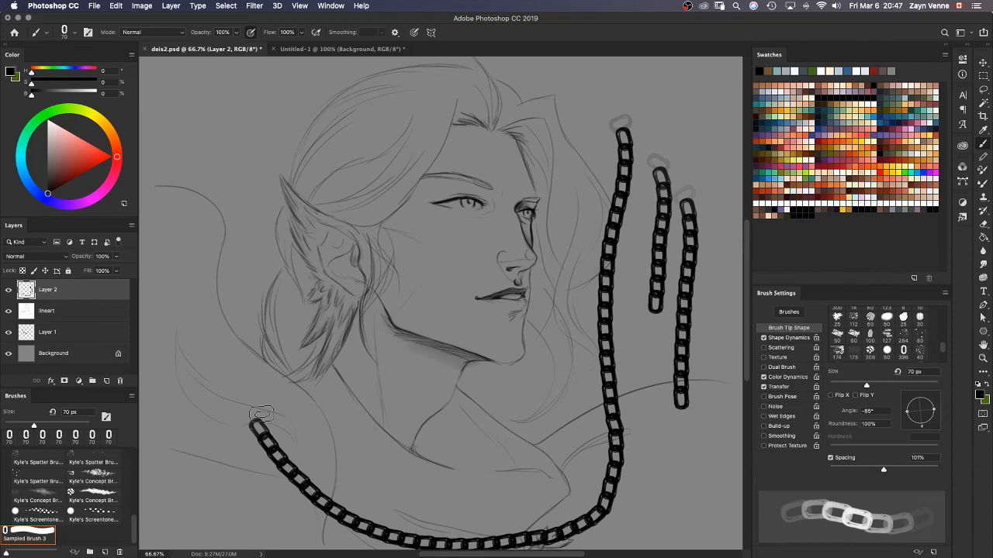
key("super+z")
key("super+z")
key("super+z")
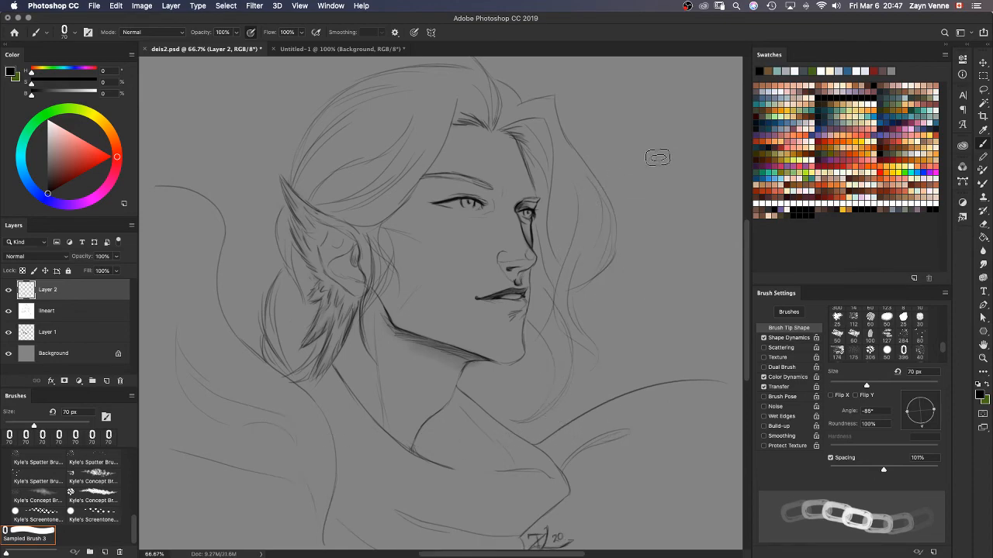
Step: Paint straight vertical test chains beside the portrait's face and undo them
left_click_drag(636, 86, 636, 411)
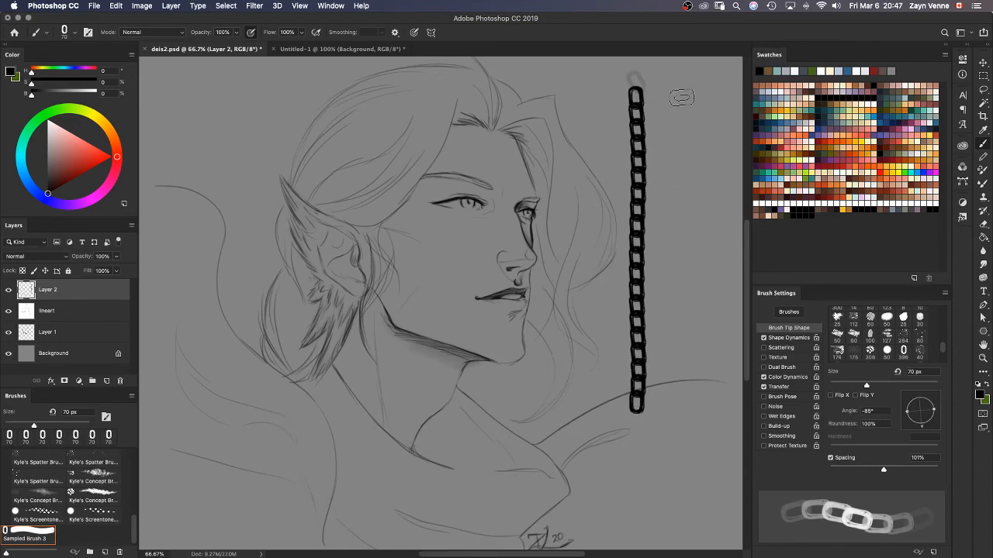
left_click_drag(681, 97, 682, 465)
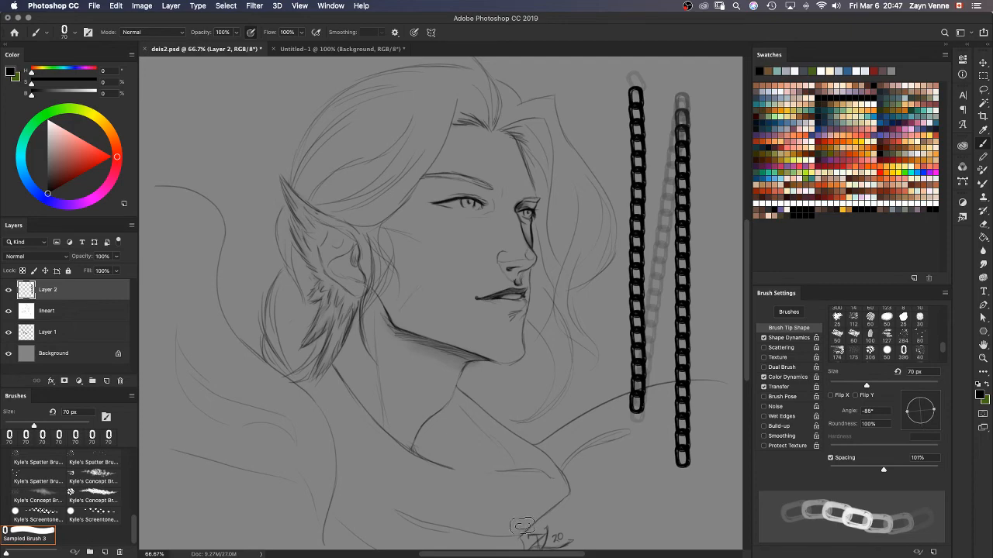
key("super+z")
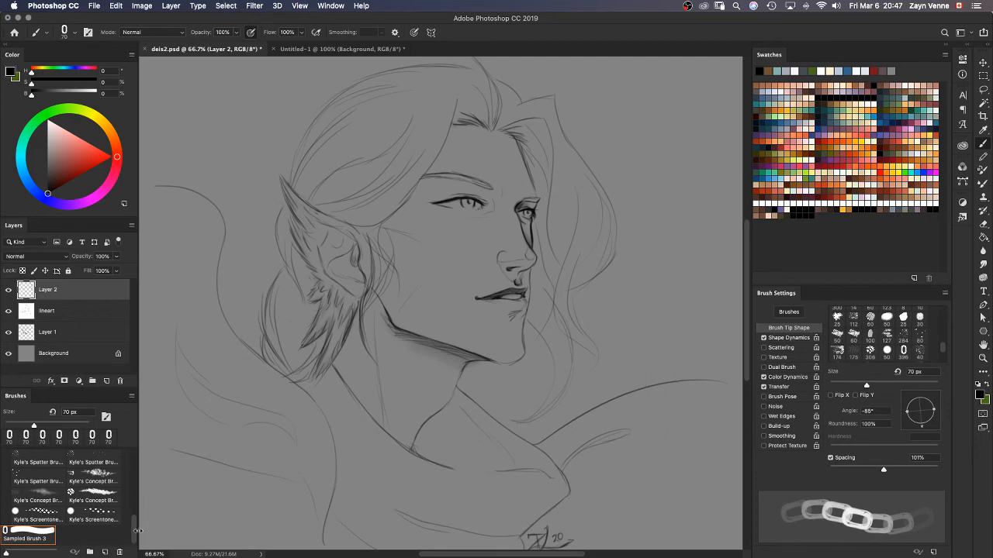
Step: Save the current brush as "chain brush" with its size and tool settings, and move it beside the "fine strands" brush
left_click_drag(133, 531, 120, 422)
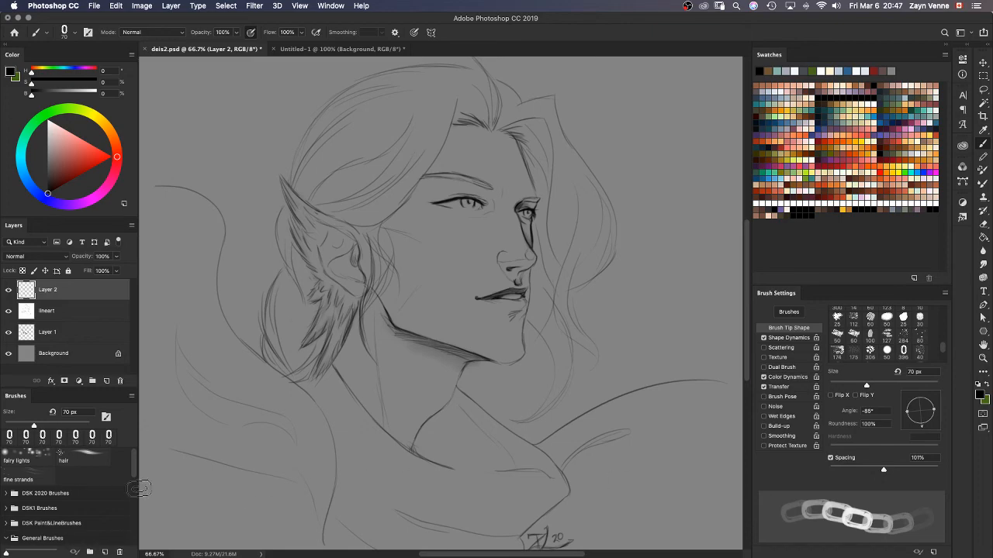
left_click(933, 552)
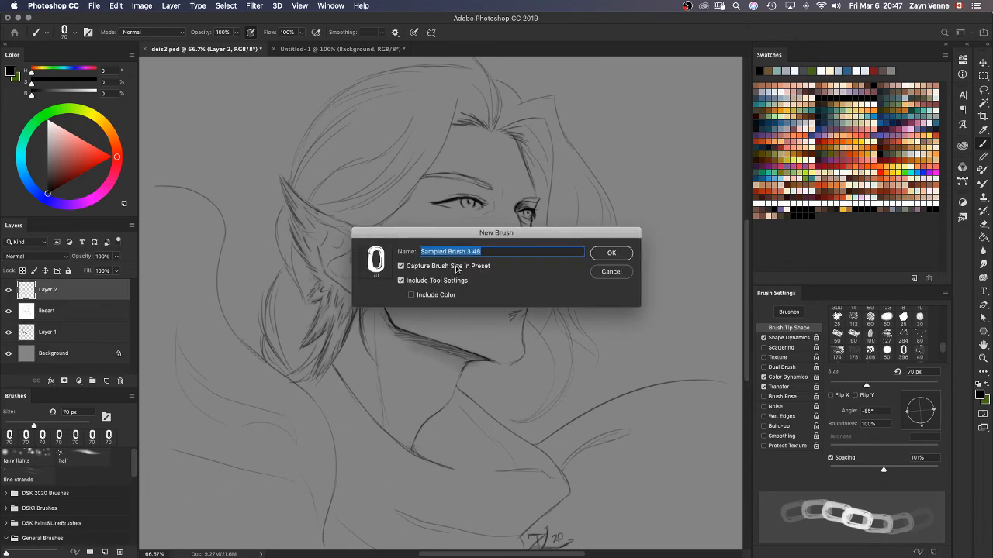
type("ch")
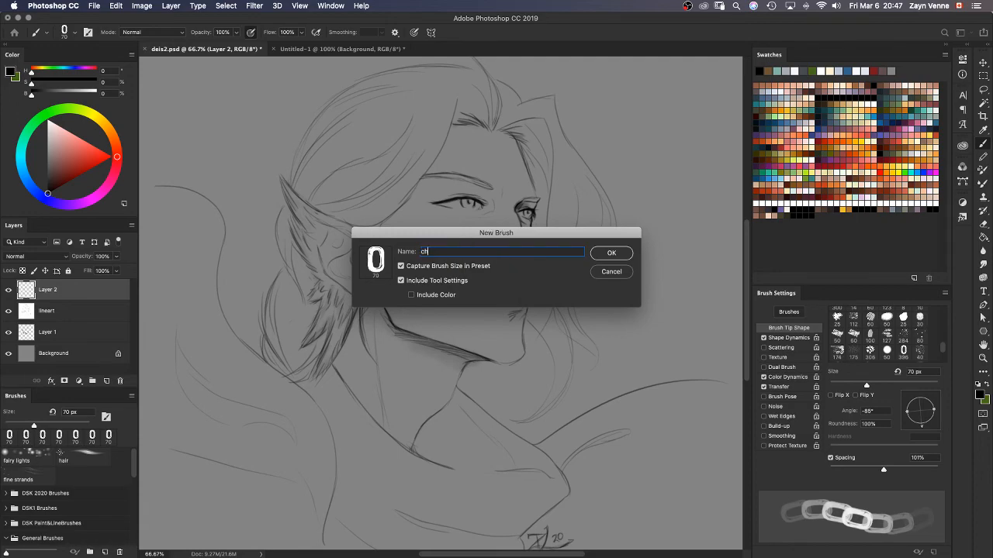
type("ain brush")
key("Return")
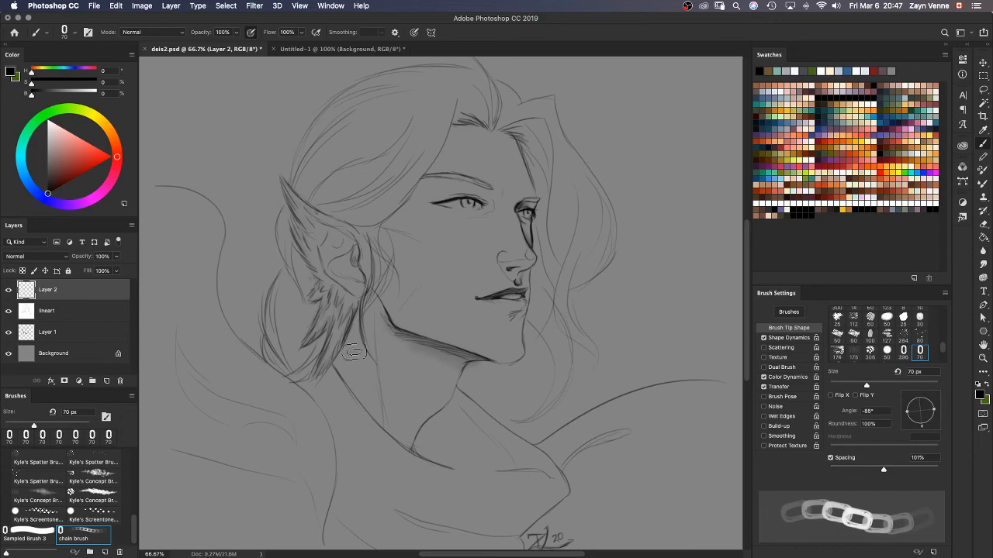
mouse_move(76, 536)
left_mouse_down()
mouse_move(78, 433)
mouse_move(85, 468)
mouse_move(134, 554)
left_mouse_up()
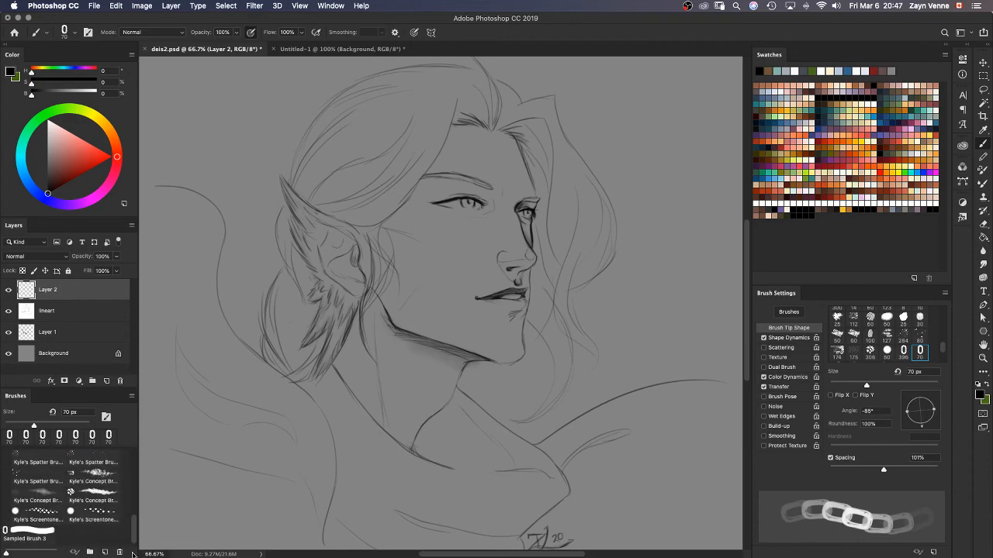
Step: Delete the original "Sampled Brush 3" preset from the brush list
left_click(47, 537)
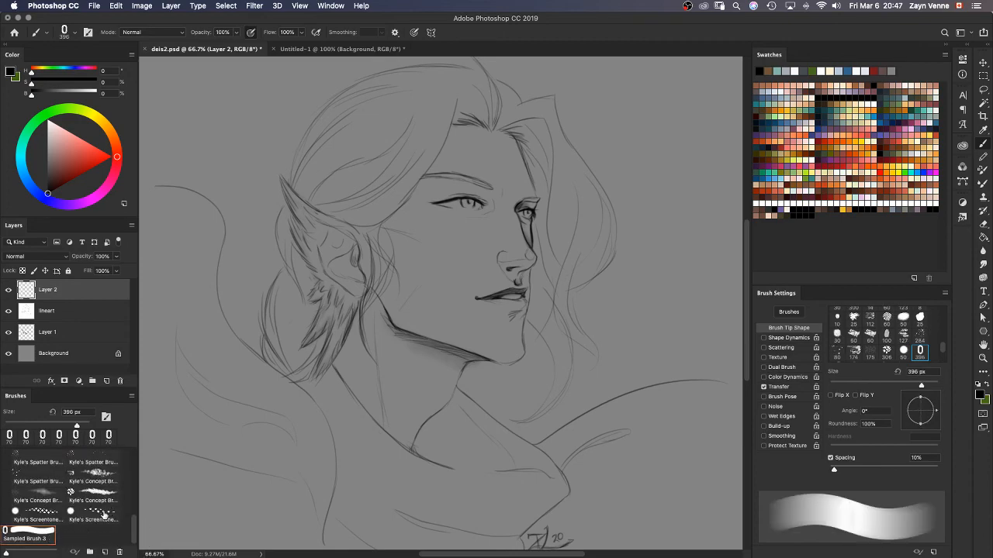
right_click(53, 530)
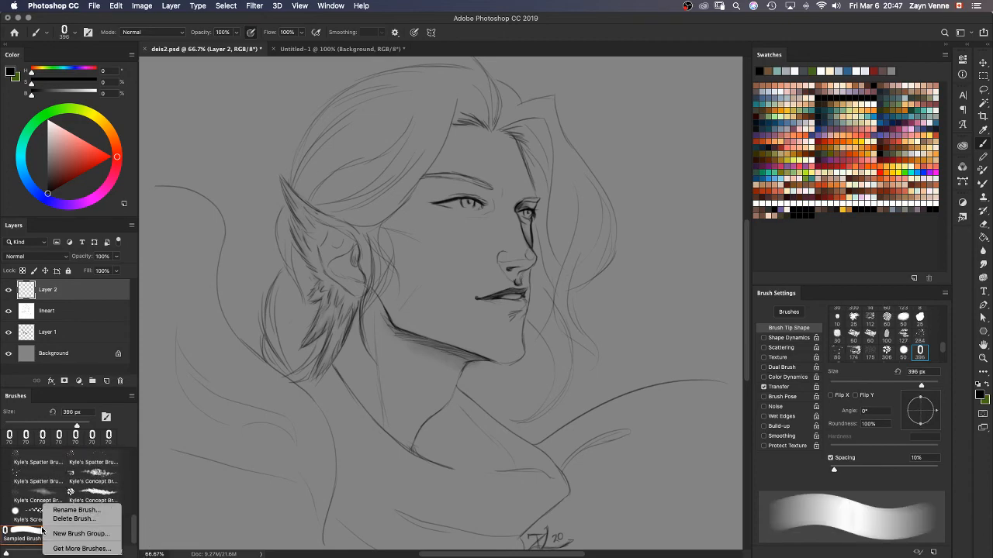
left_click(86, 520)
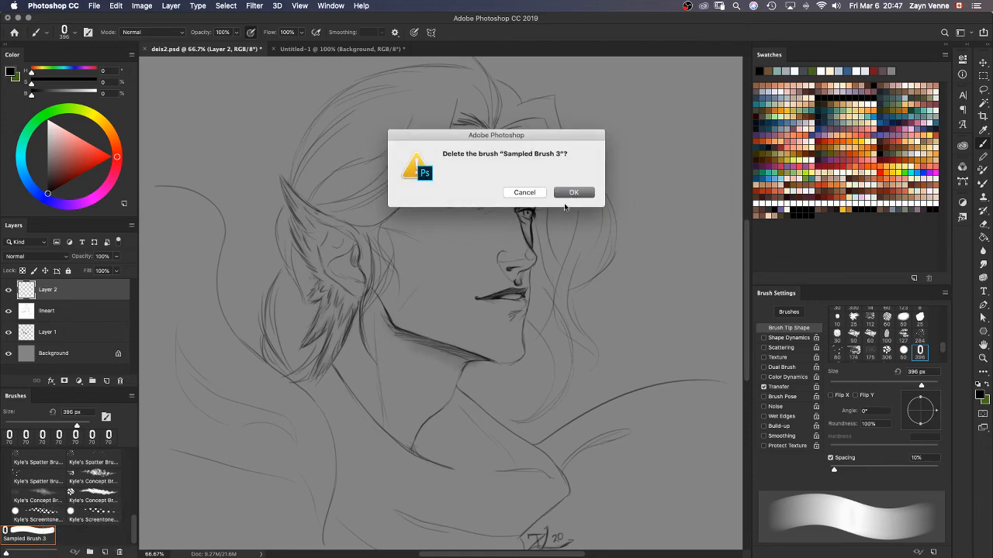
left_click(571, 194)
Step: Select the saved "chain brush" preset, paint two long curved test chains, and undo both
left_click_drag(138, 535, 131, 416)
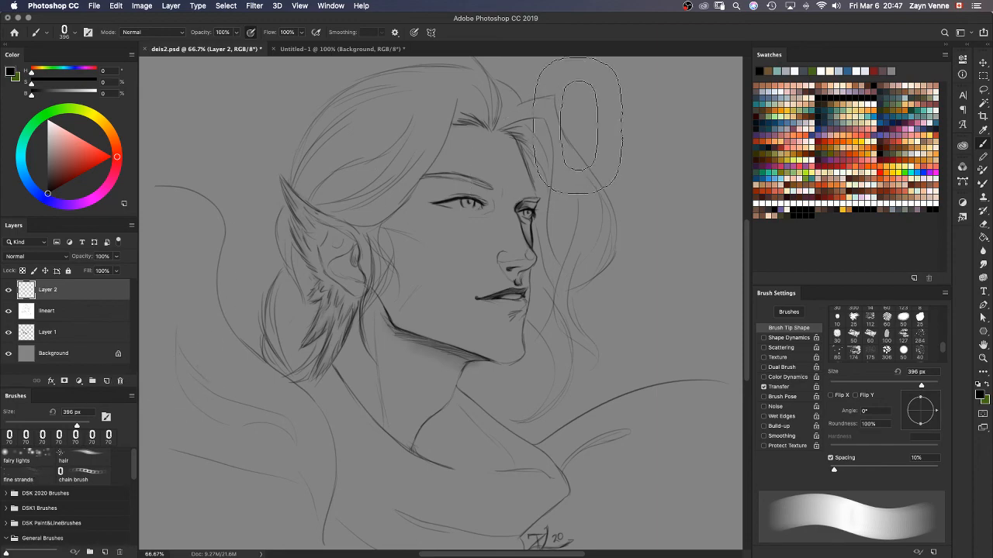
left_click(92, 480)
mouse_move(618, 107)
left_mouse_down()
mouse_move(656, 225)
mouse_move(644, 513)
mouse_move(704, 475)
left_mouse_up()
mouse_move(702, 247)
left_mouse_down()
mouse_move(573, 453)
mouse_move(400, 502)
left_mouse_up()
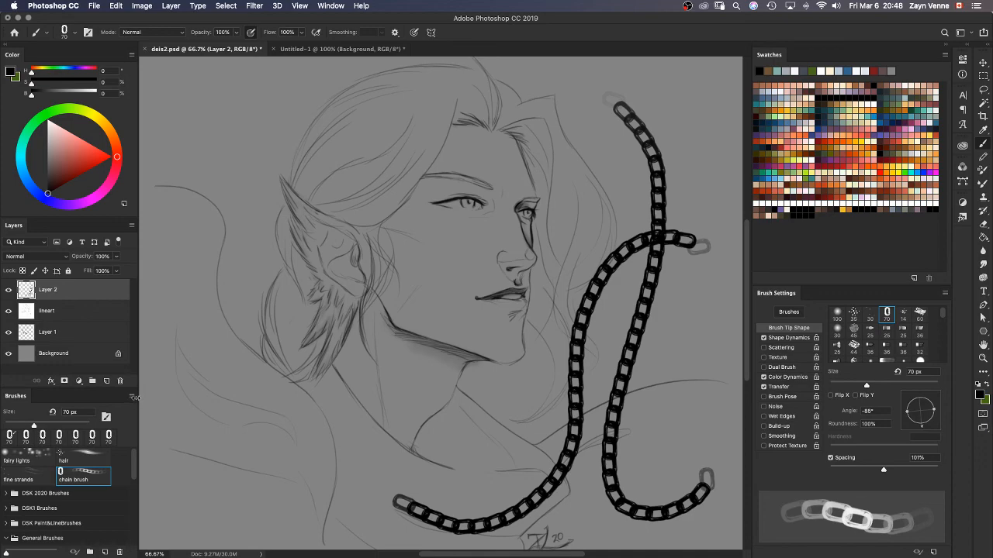
key("super+z")
key("super+z")
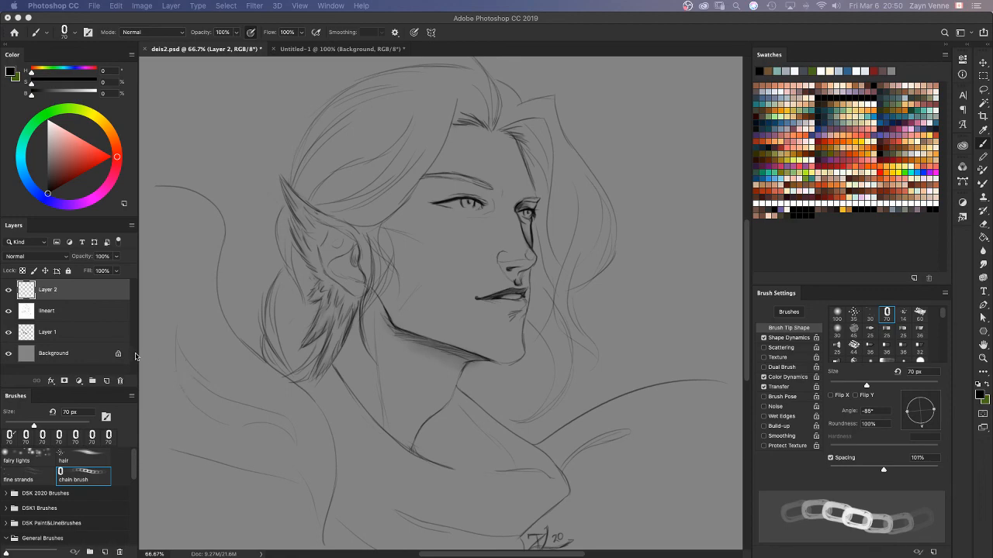
mouse_move(223, 546)
mouse_move(163, 555)
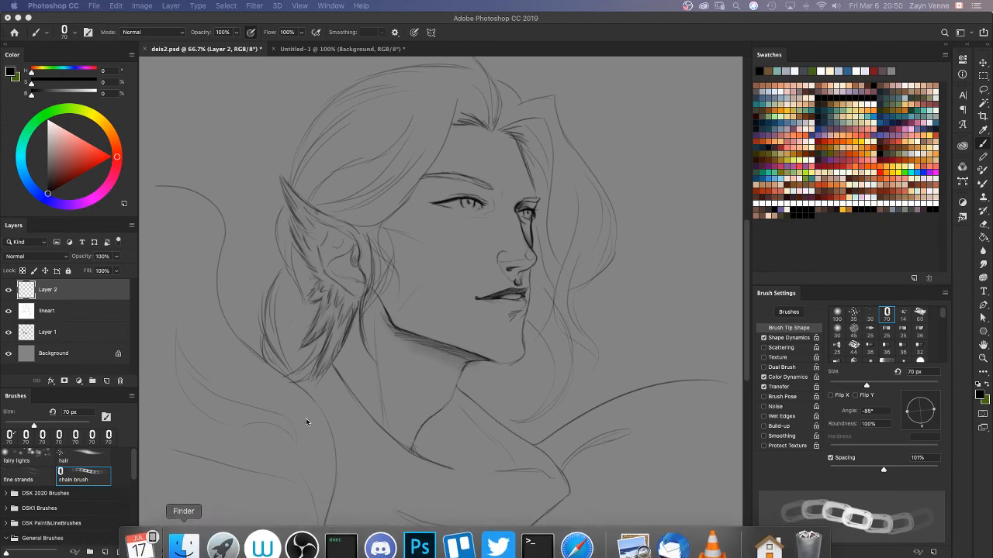